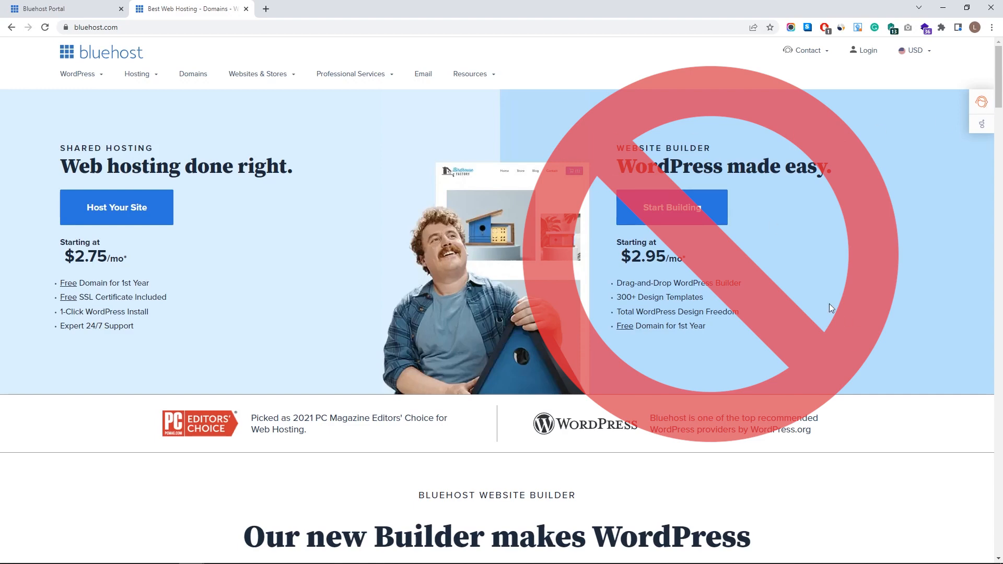
- Open Bluehost's shared hosting plans and compare tiers, noting Basic at $2.75/mo with 50 GB SSD
drag(60, 148, 156, 149)
click(161, 149)
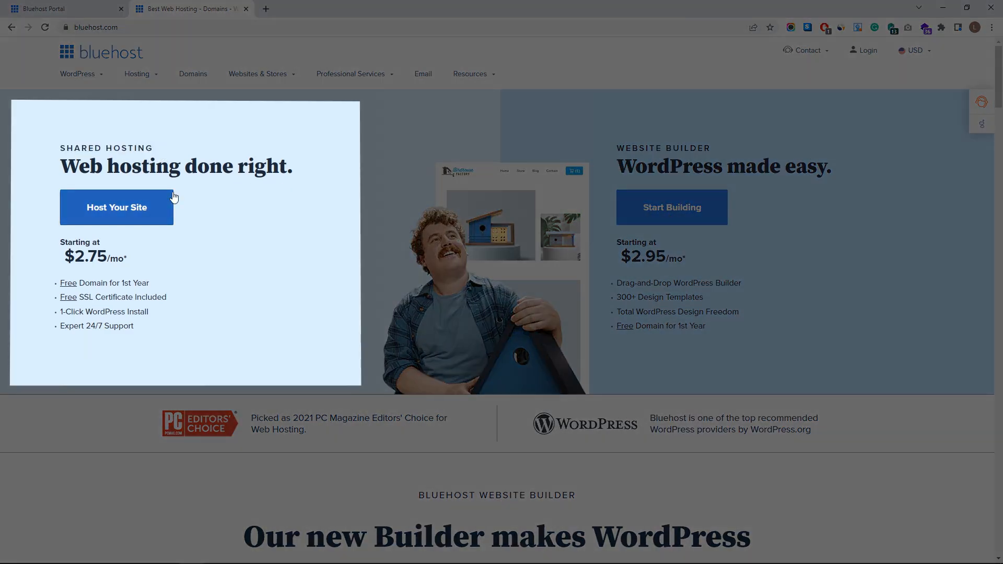
click(154, 214)
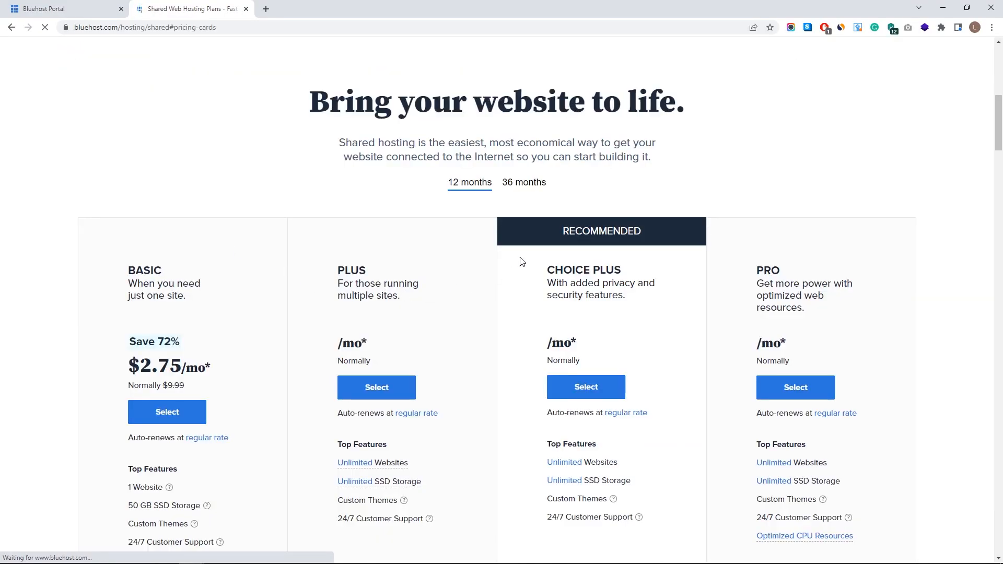
scroll(574, 287, down, 2)
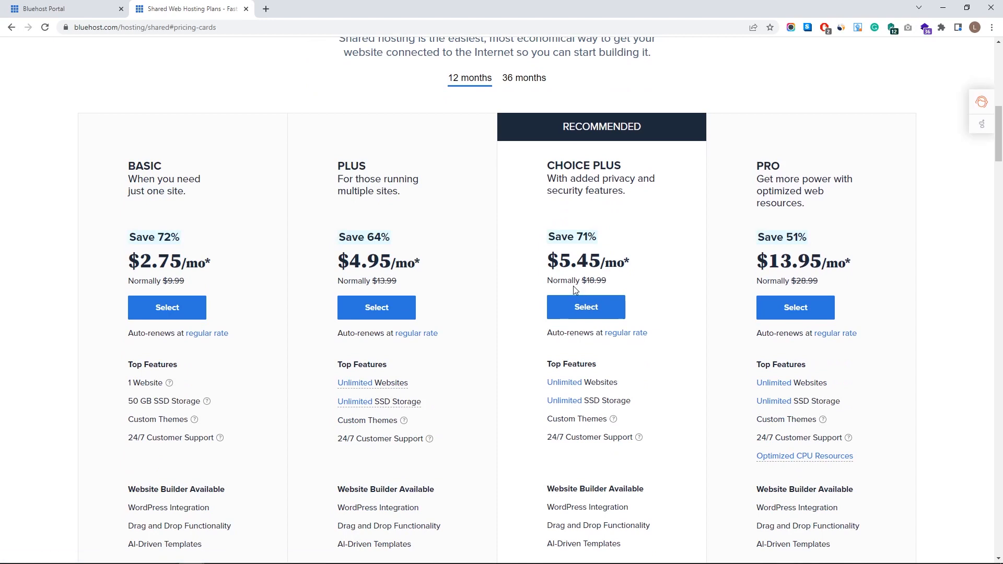
scroll(575, 287, up, 2)
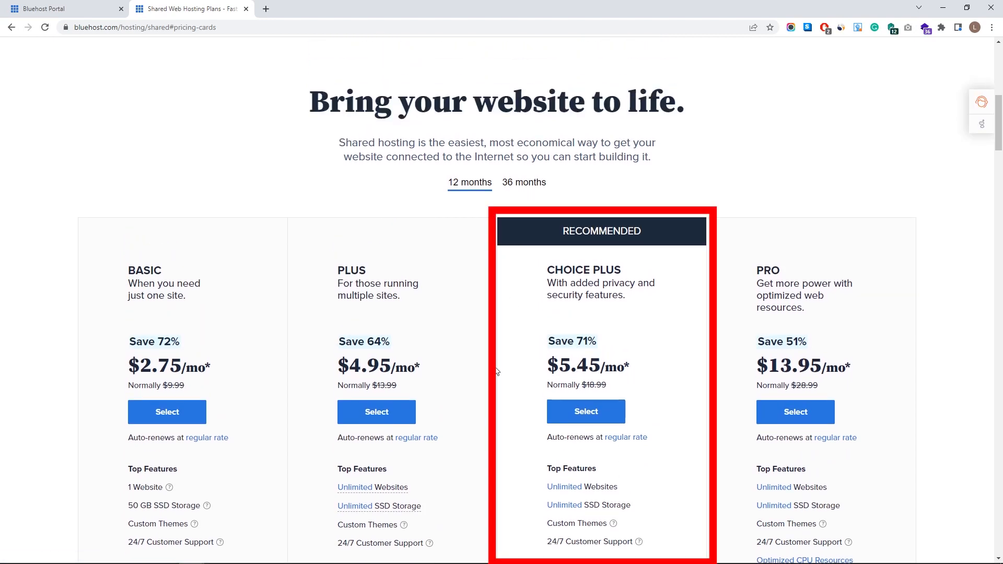
scroll(522, 282, down, 2)
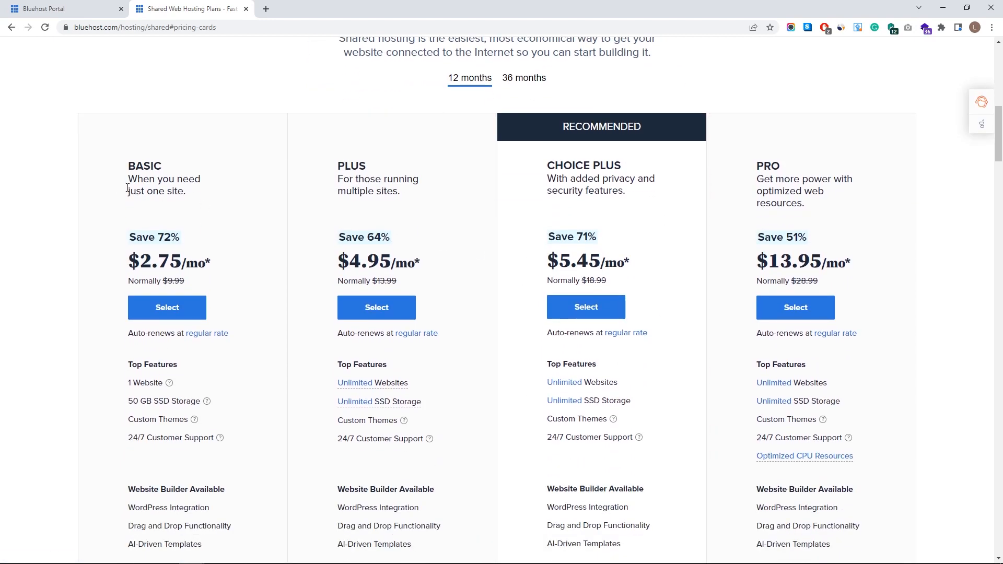
scroll(436, 333, down, 1)
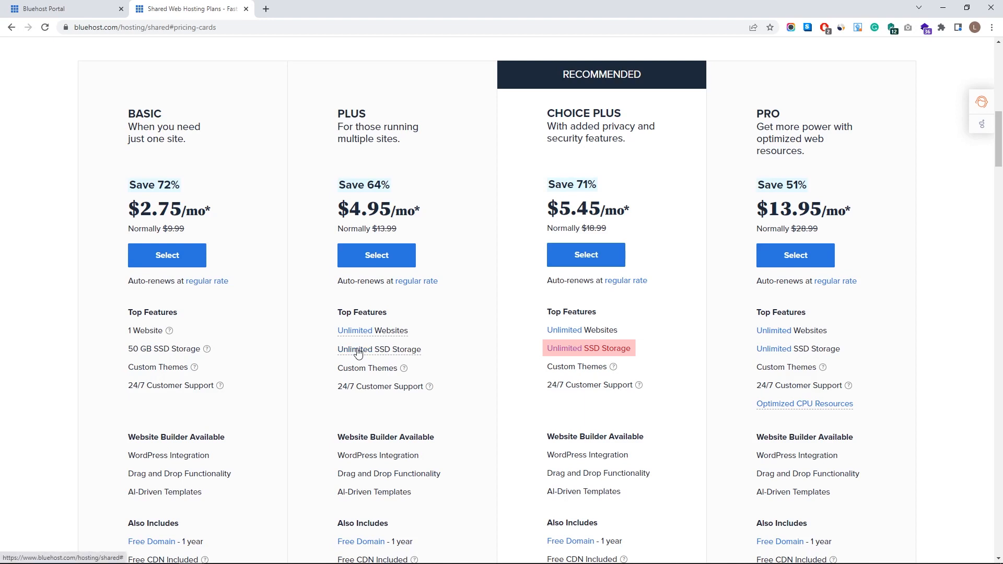
drag(130, 349, 152, 349)
click(175, 347)
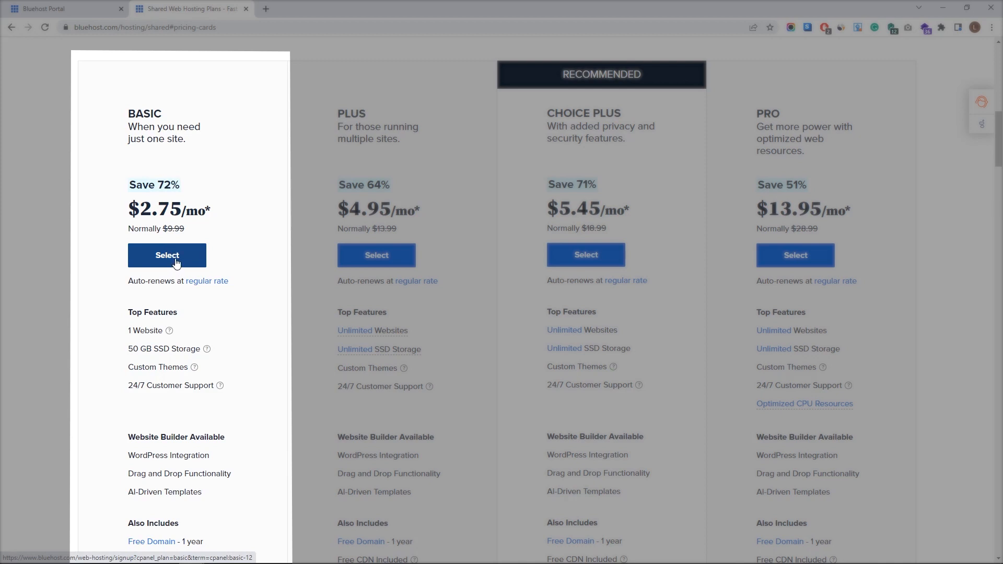
- Select the Basic plan and check availability of a new 'recipes' .com domain
click(176, 262)
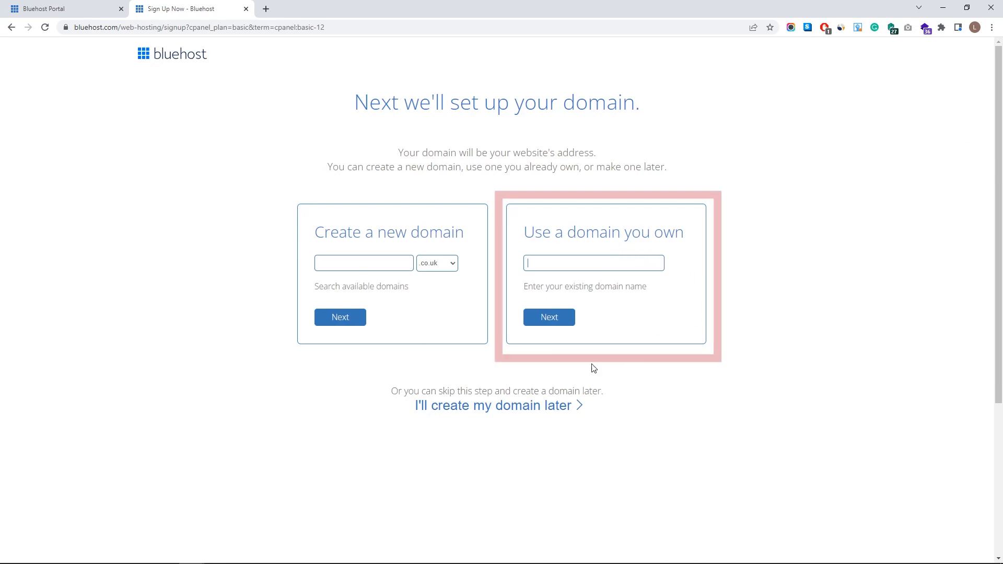
click(441, 269)
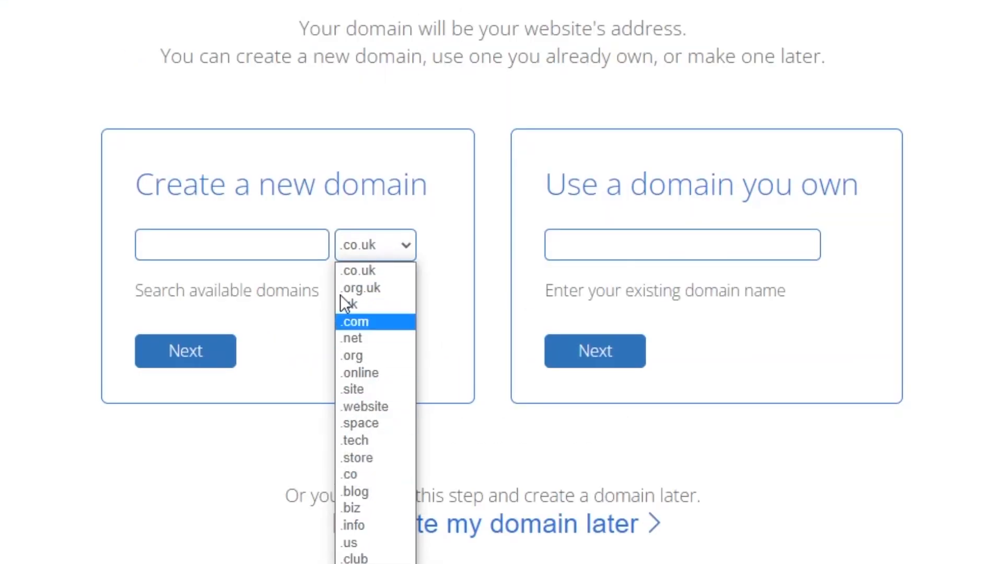
click(367, 321)
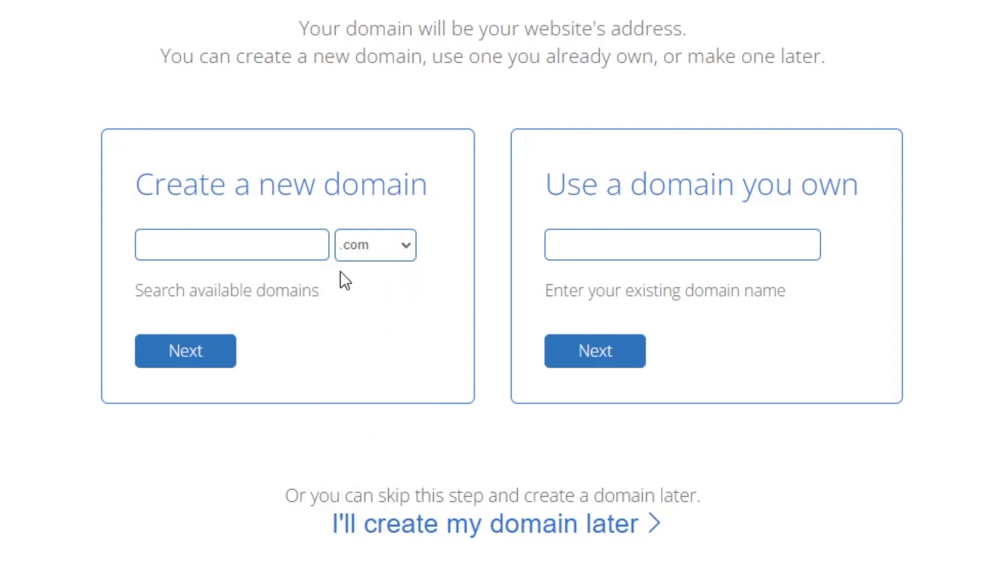
click(269, 252)
text(recipes)
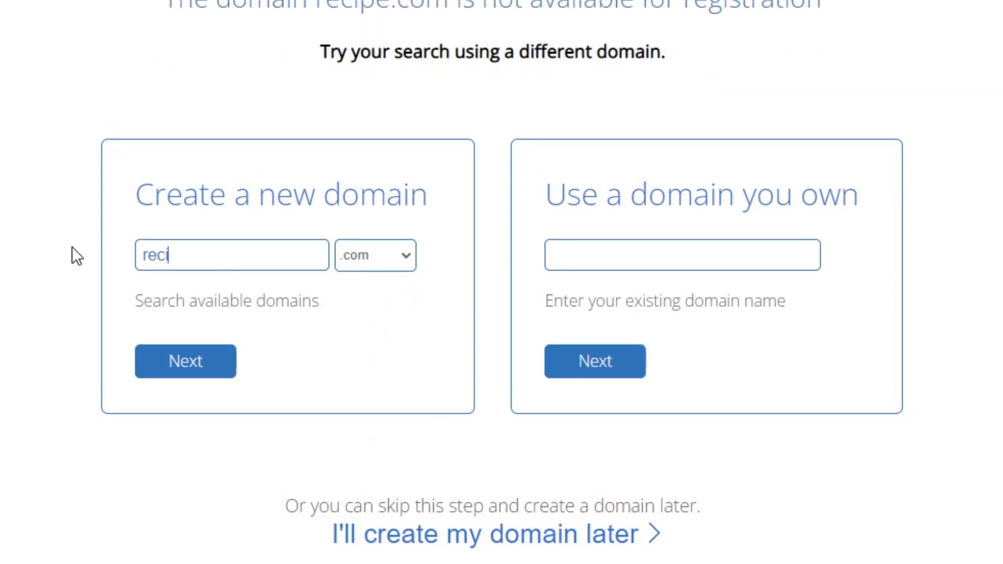
click(141, 371)
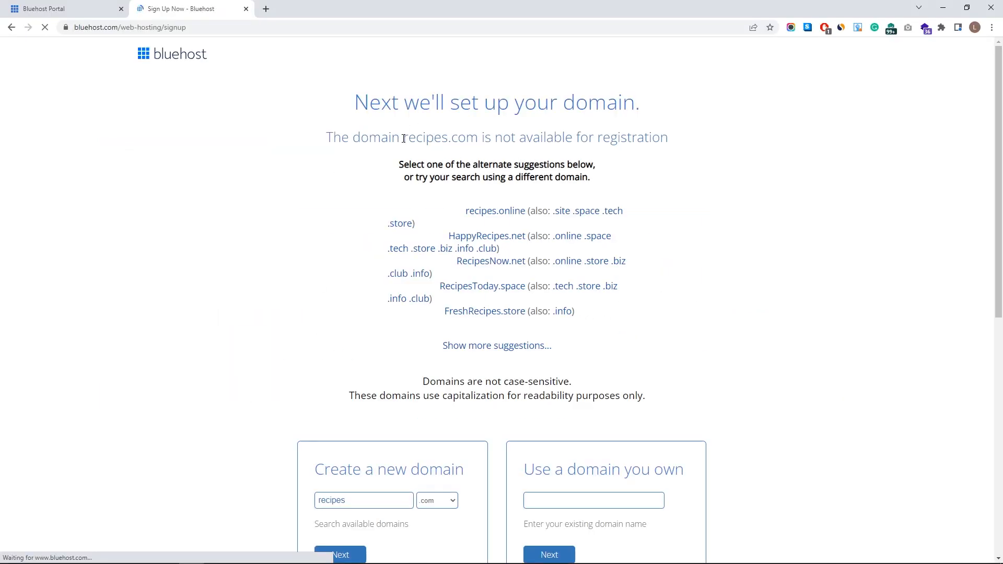
- Lengthen the recipes domain name with a personal suffix and continue to Account Information
scroll(617, 162, down, 1)
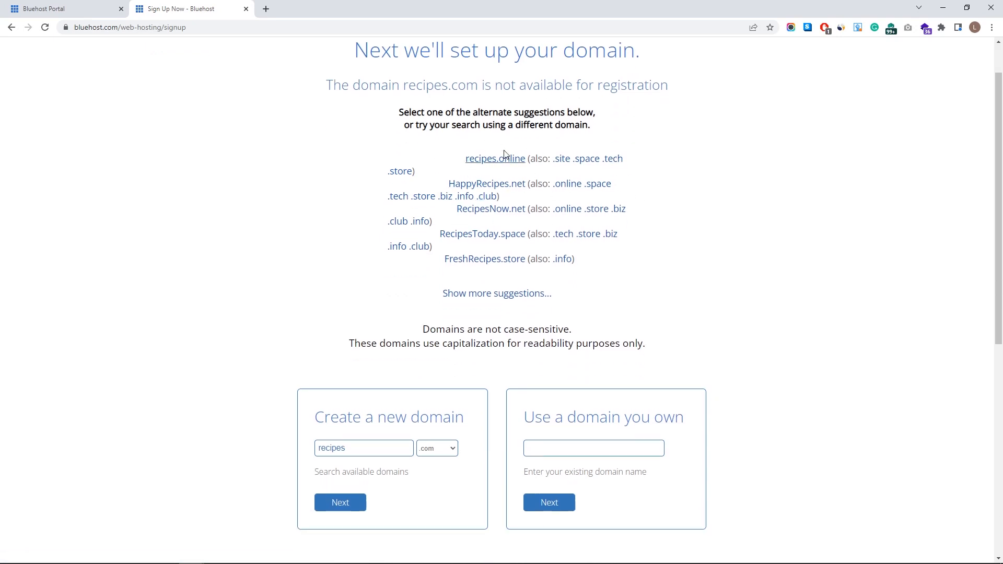
scroll(433, 369, down, 2)
click(387, 341)
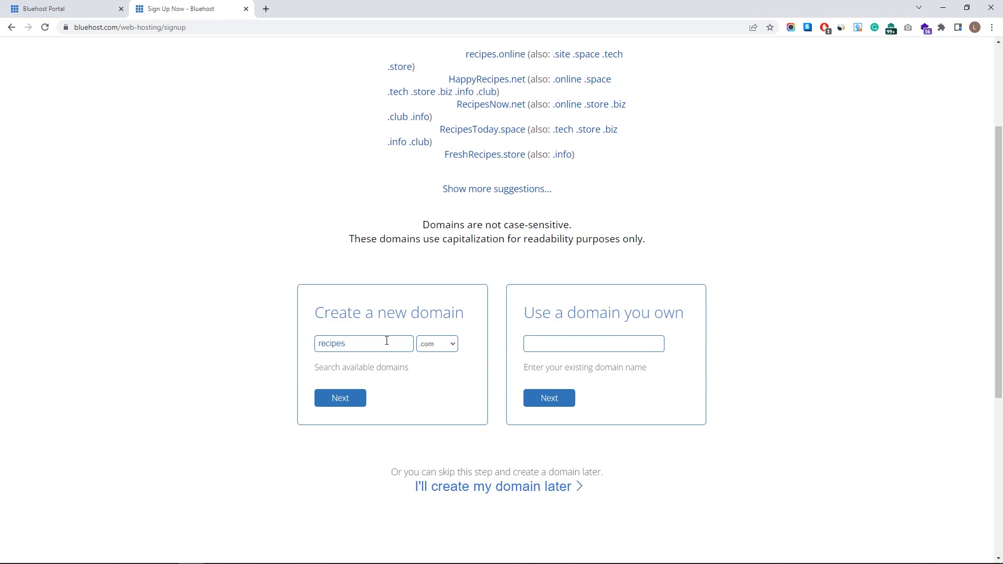
text(byluka)
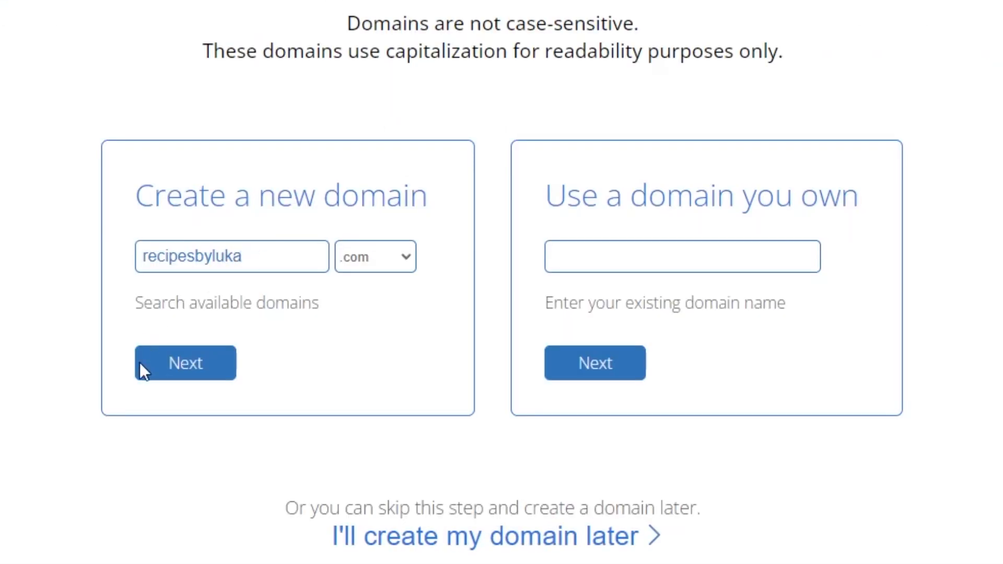
click(140, 363)
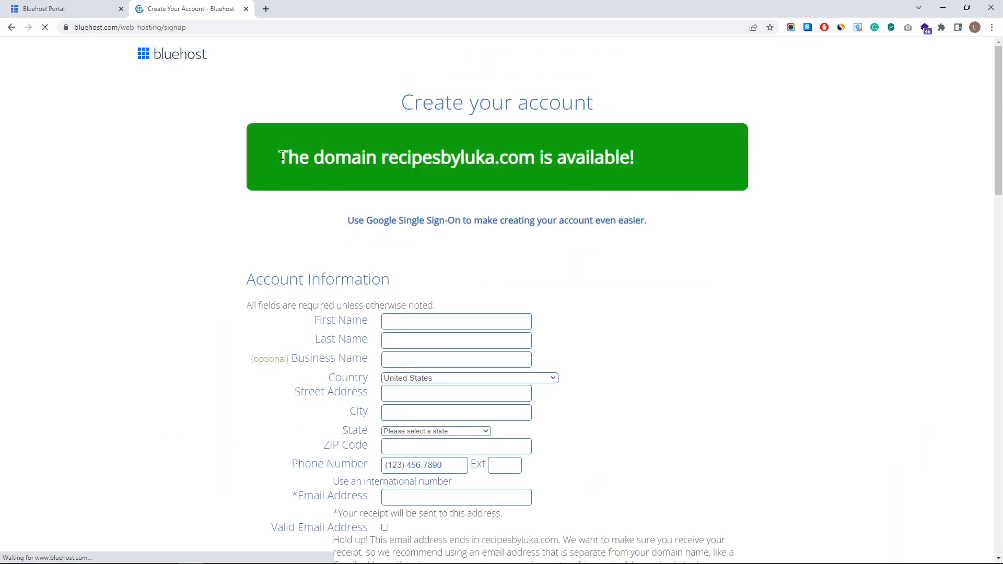
drag(281, 156, 654, 160)
click(657, 159)
scroll(590, 272, down, 1)
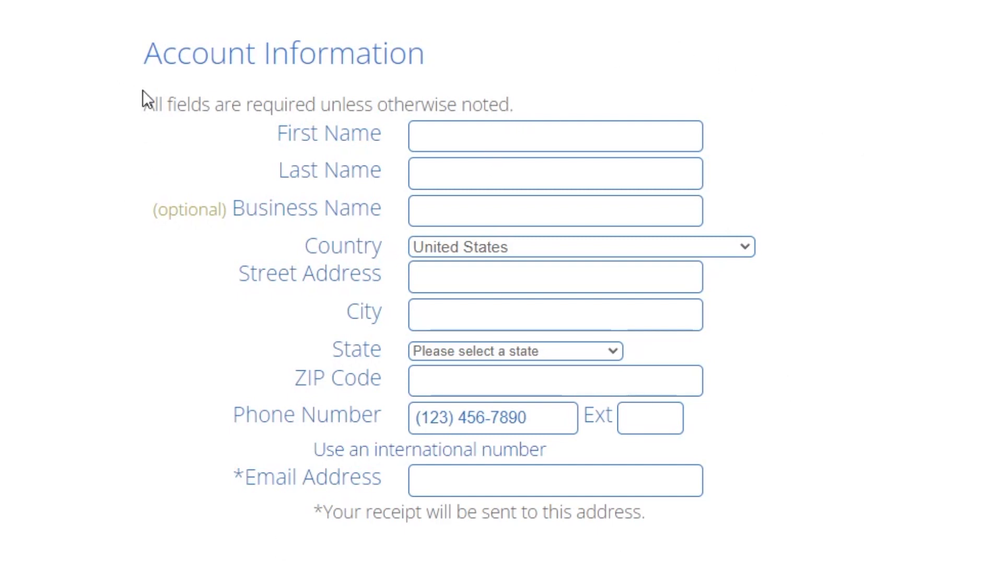
- Set the Account Plan to Basic Web Hosting 12 Month, priced at $33.00
scroll(465, 457, down, 3)
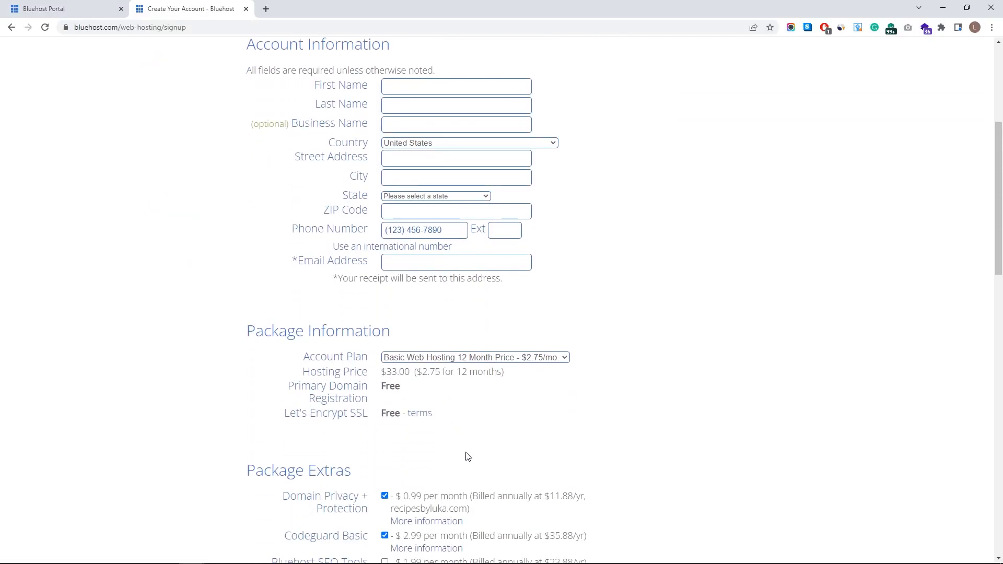
scroll(412, 405, down, 1)
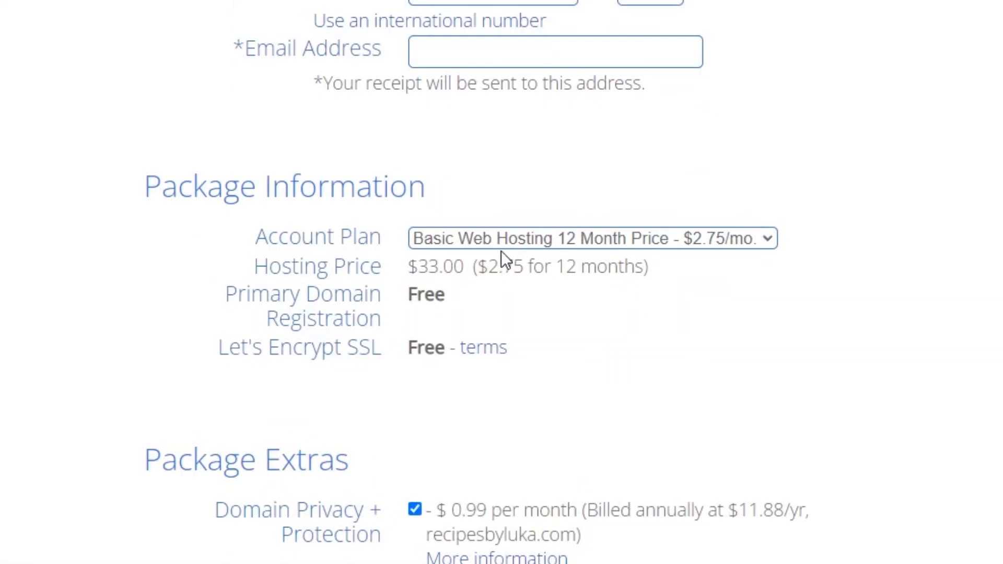
click(500, 242)
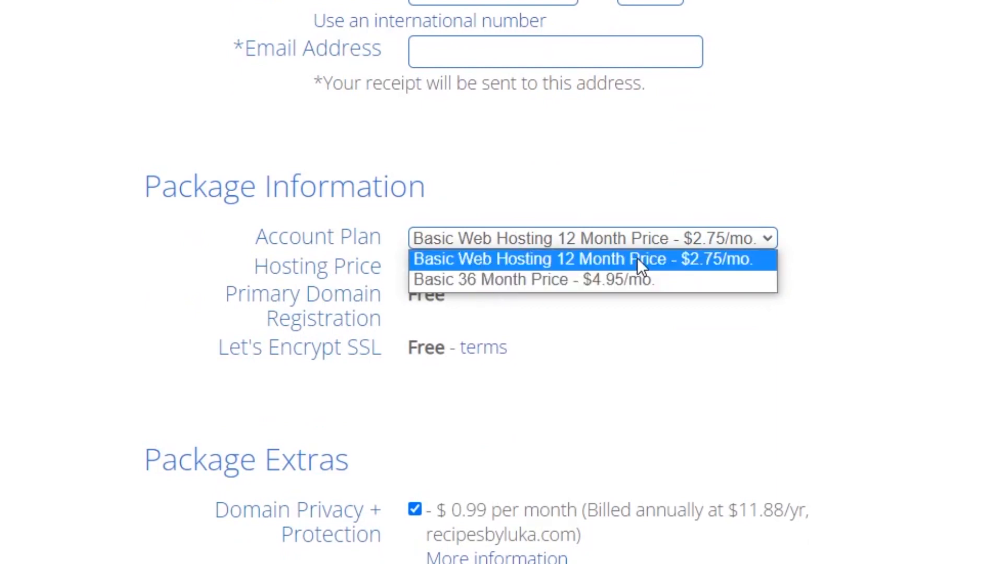
click(718, 265)
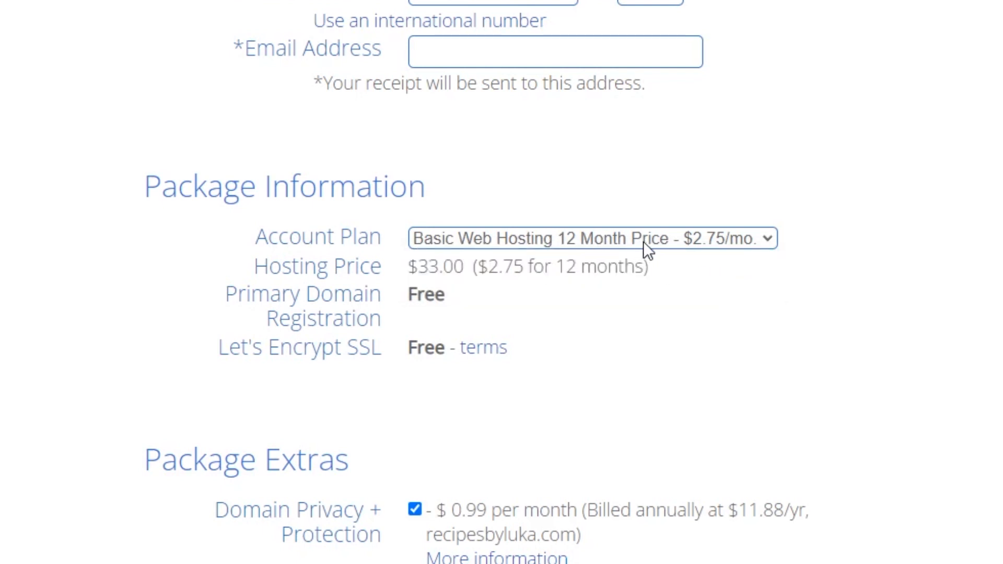
drag(411, 269, 460, 268)
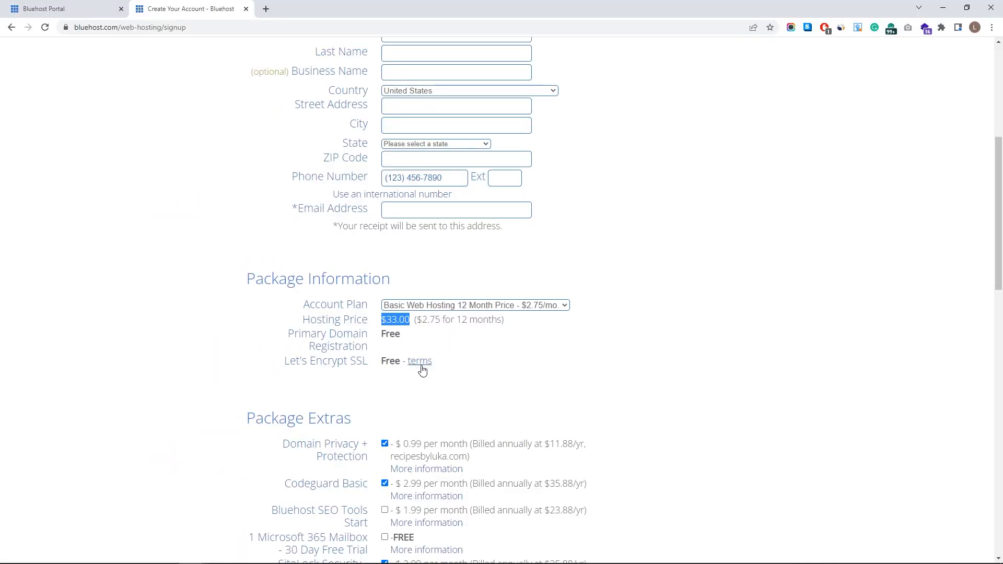
scroll(429, 383, down, 4)
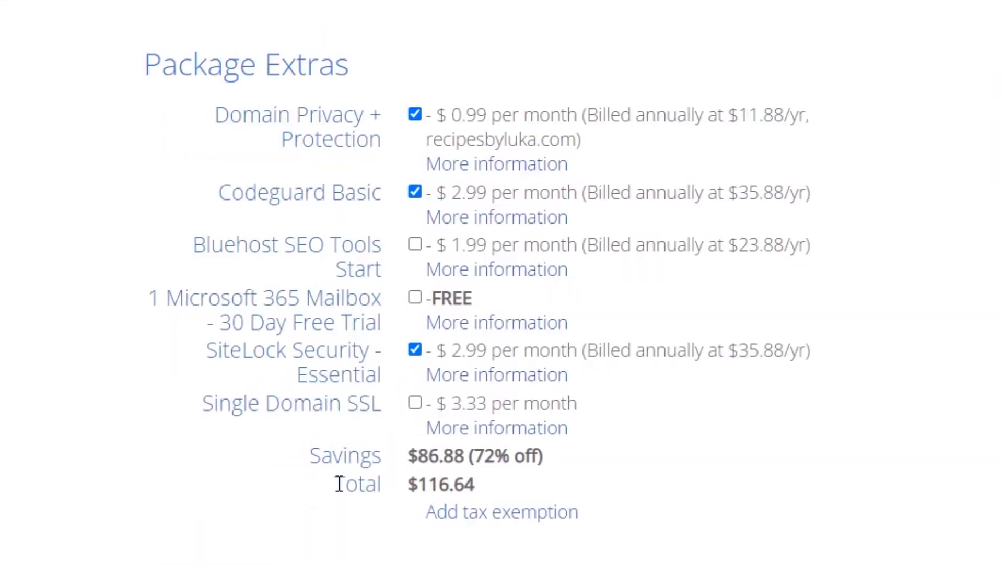
- Uncheck Codeguard Basic and SiteLock Security, keeping Domain Privacy + Protection, for a $44.88 total
drag(339, 483, 483, 490)
click(501, 481)
click(414, 193)
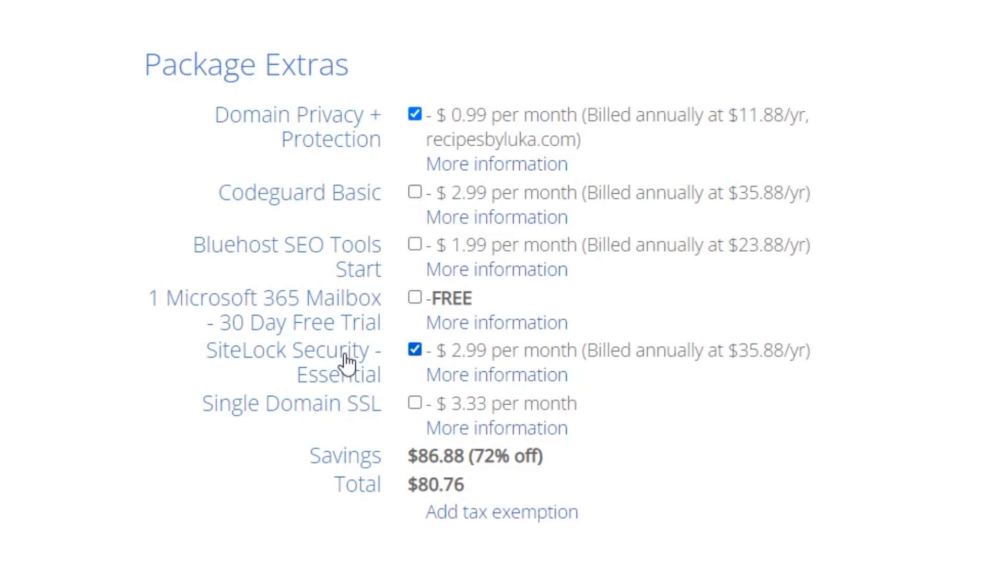
click(410, 350)
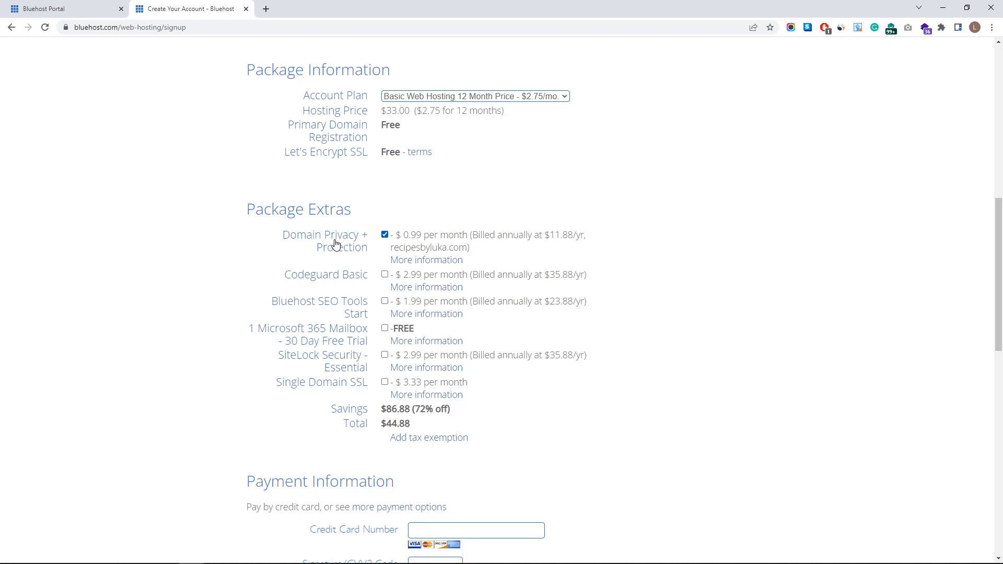
click(385, 236)
drag(371, 423, 410, 424)
click(384, 234)
- Tick the renewal terms agreement and the no-marketing-emails box, then submit the Basic hosting order
scroll(363, 289, down, 4)
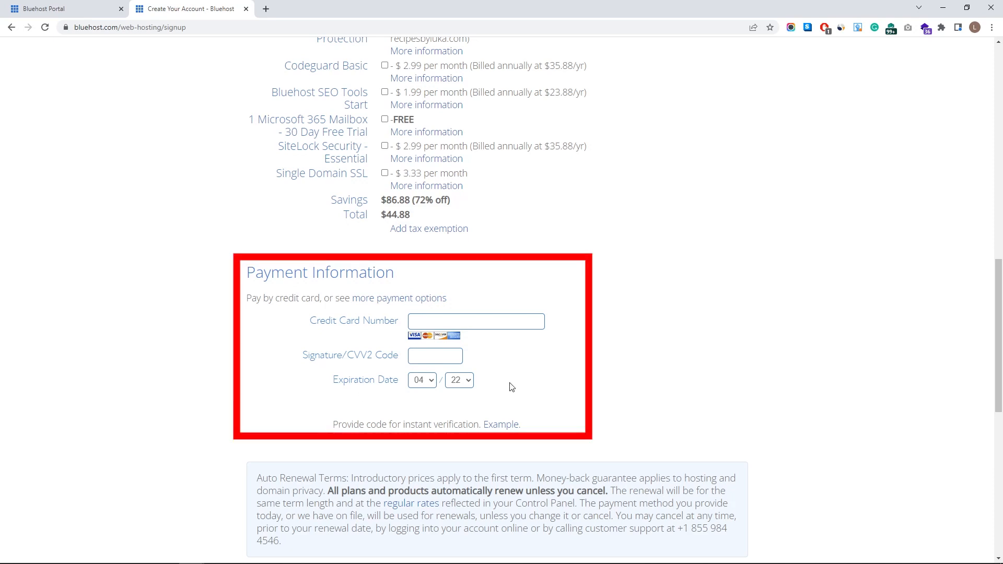
scroll(471, 366, down, 5)
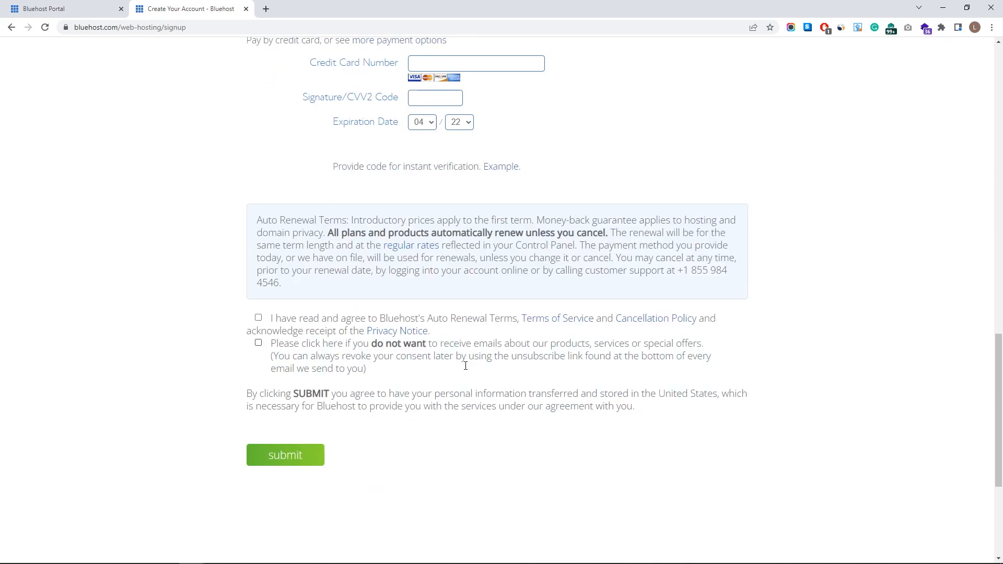
click(259, 265)
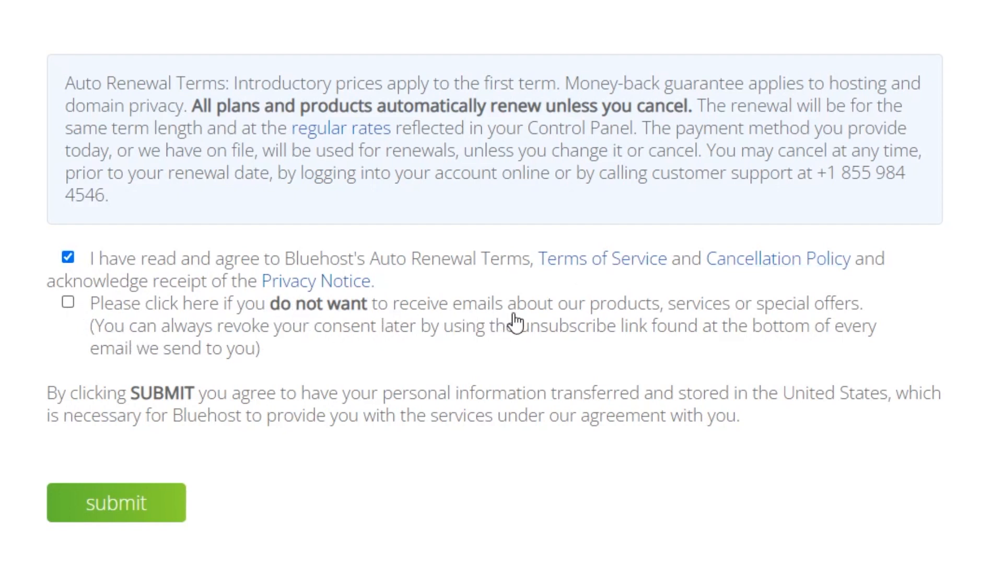
click(71, 303)
click(151, 517)
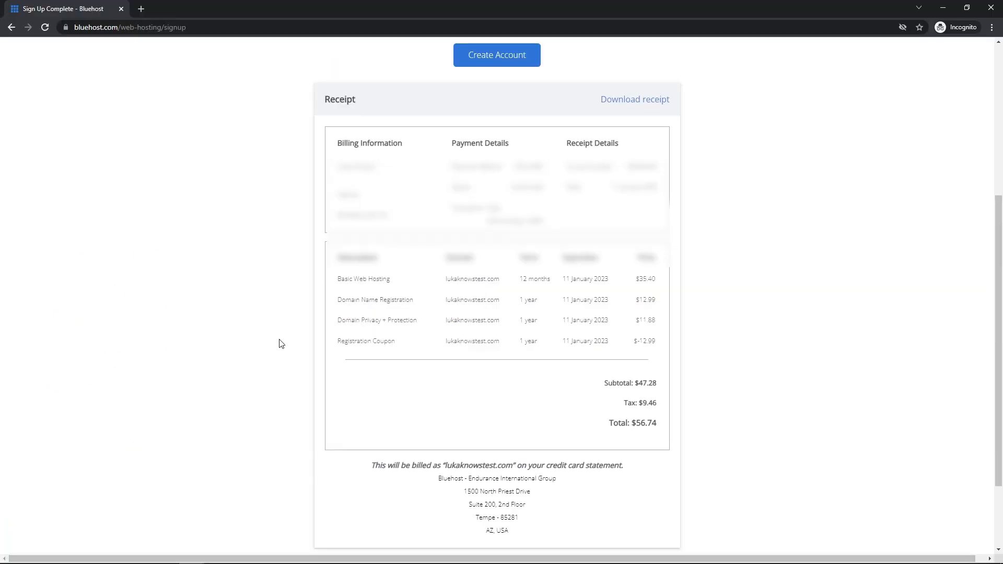
scroll(279, 344, up, 5)
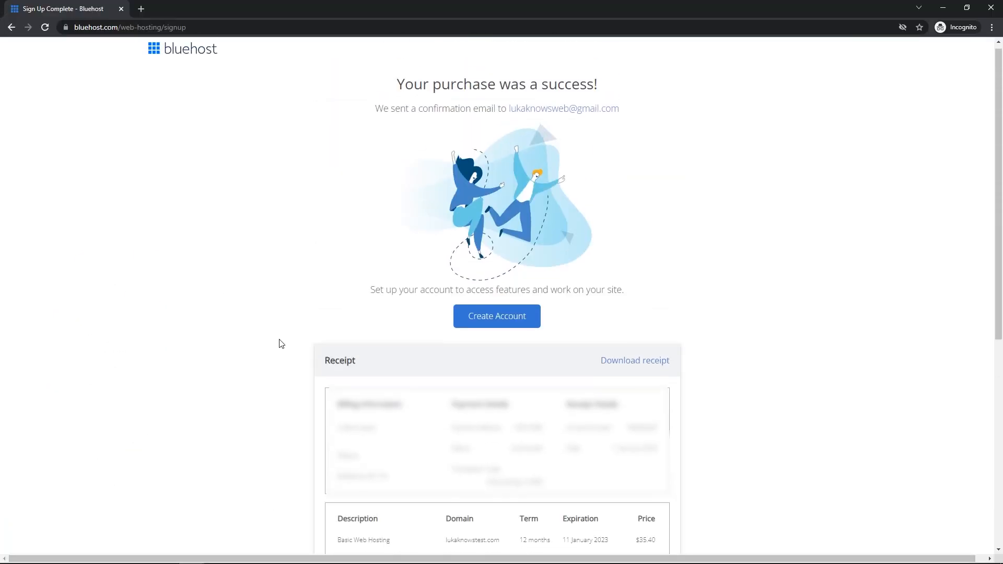
- Enter and confirm a new account password, accept the terms, create the account and log in
click(495, 330)
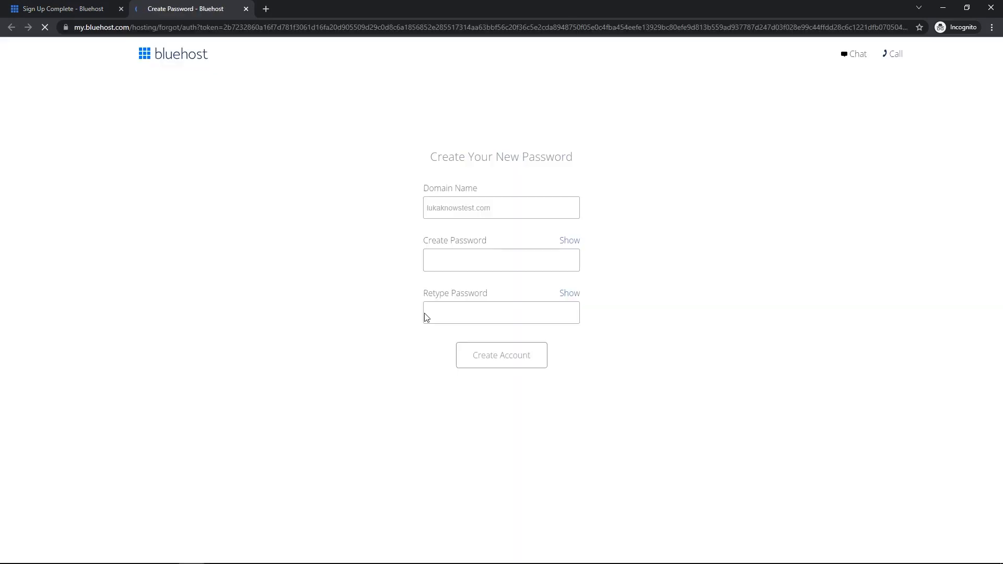
click(459, 264)
text(•••••••••••••••••••)
click(477, 306)
text(••••••)
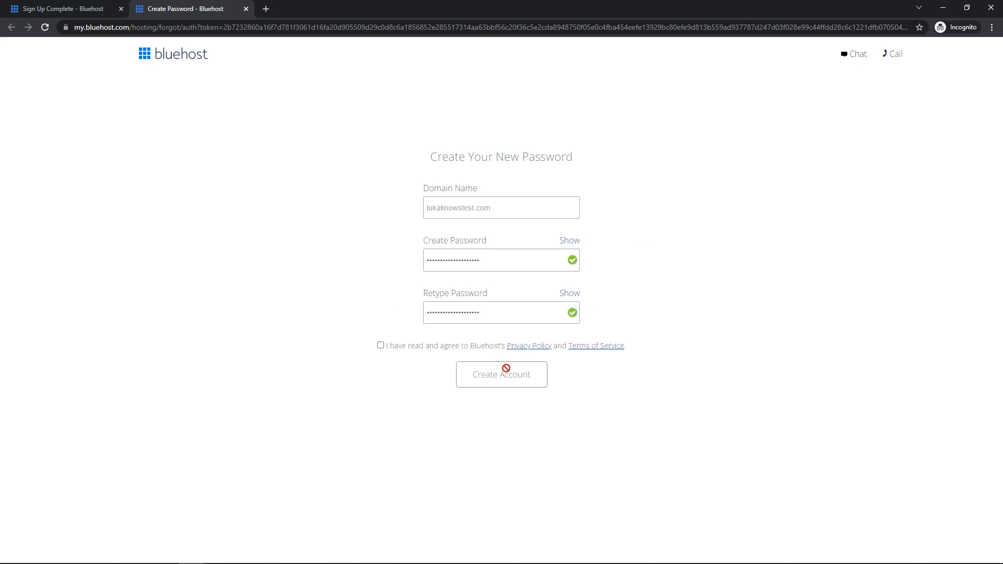
click(502, 374)
click(497, 197)
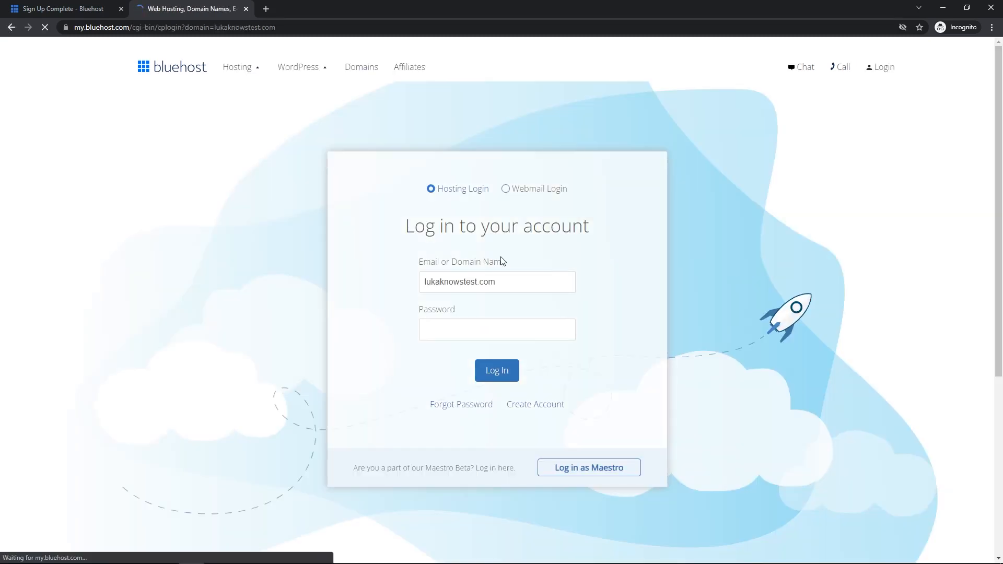
click(466, 332)
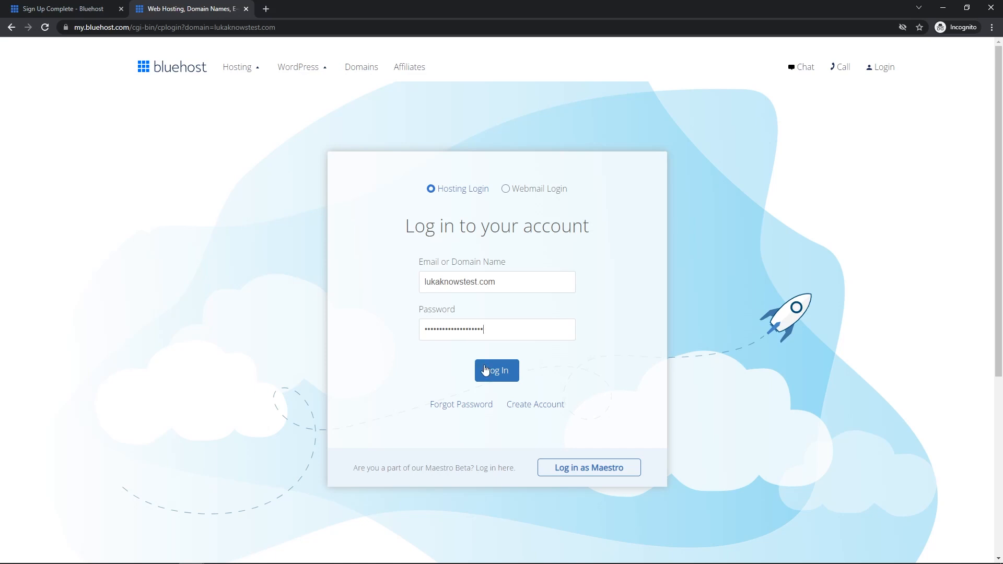
click(485, 370)
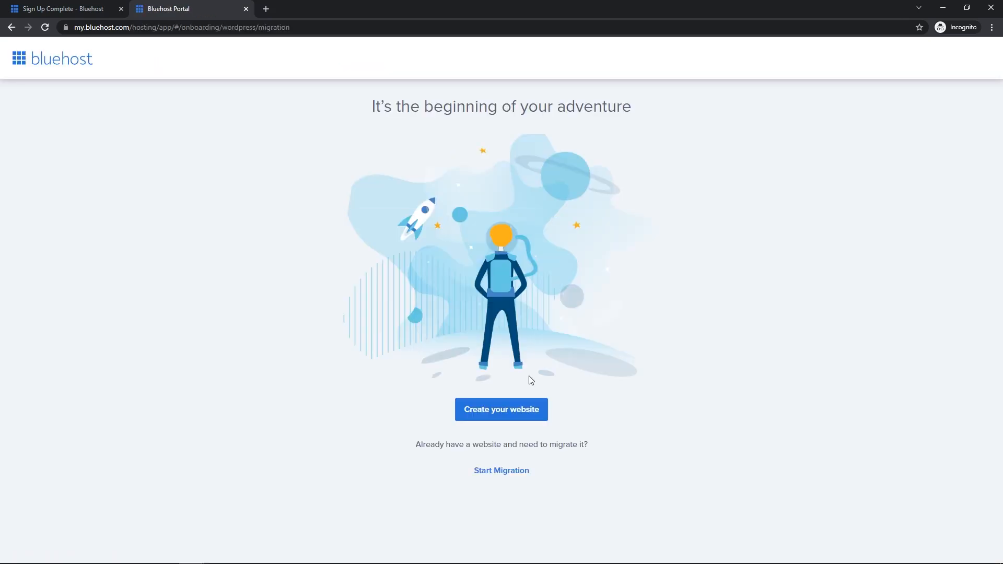
- Skip the help and site-type questions, answer Very comfortable, choose WordPress, and skip naming the site
click(518, 414)
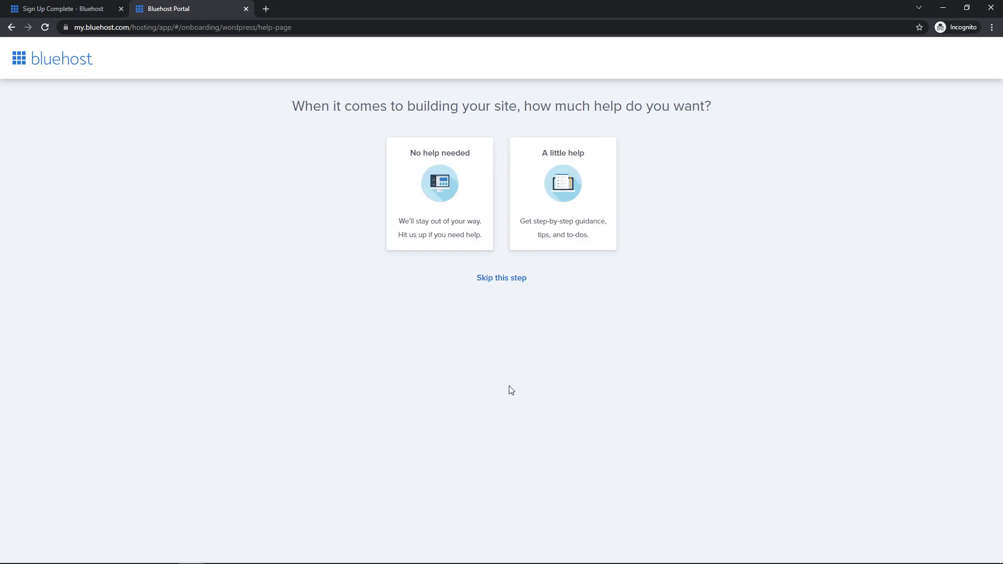
click(511, 283)
click(499, 285)
click(583, 154)
click(515, 384)
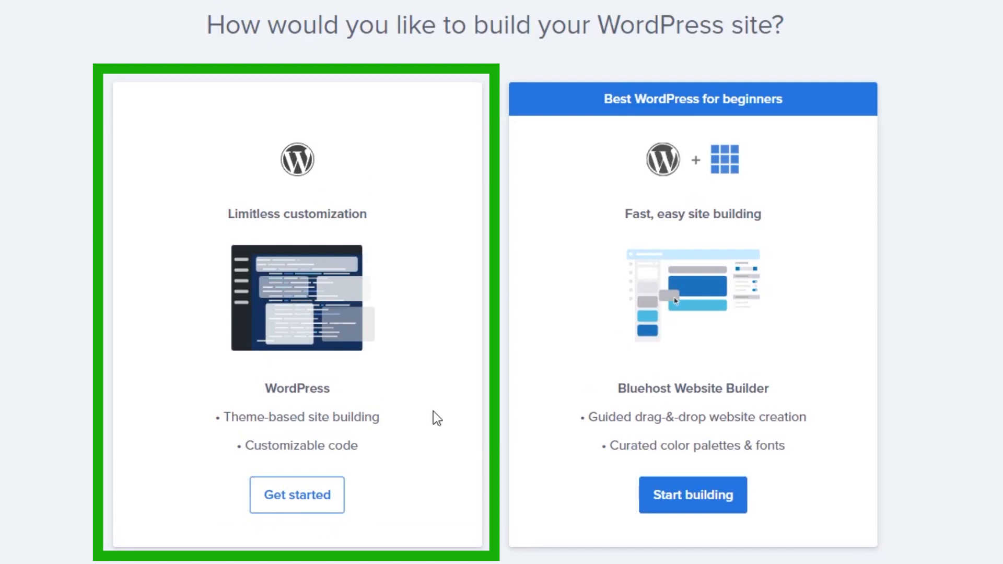
click(270, 501)
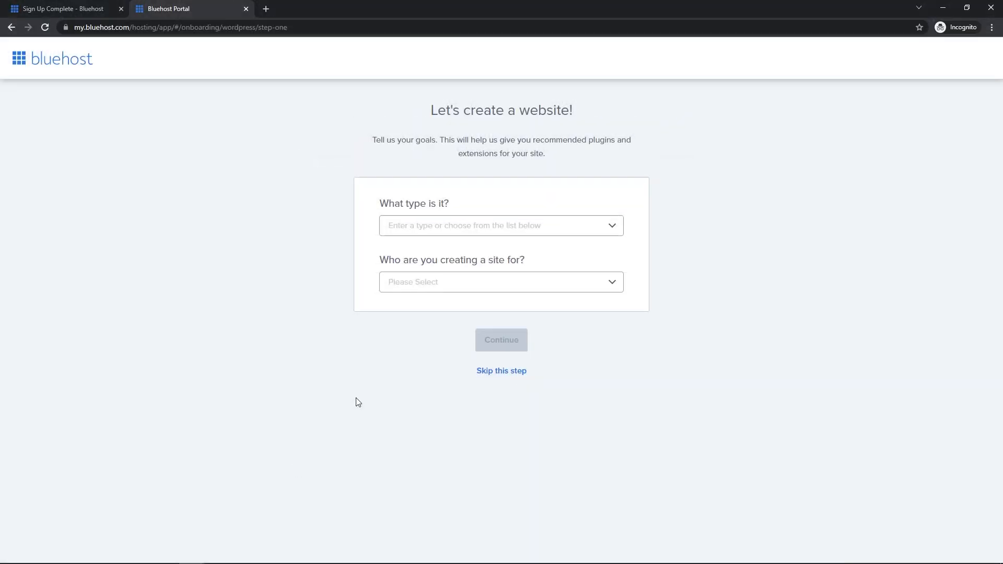
click(494, 372)
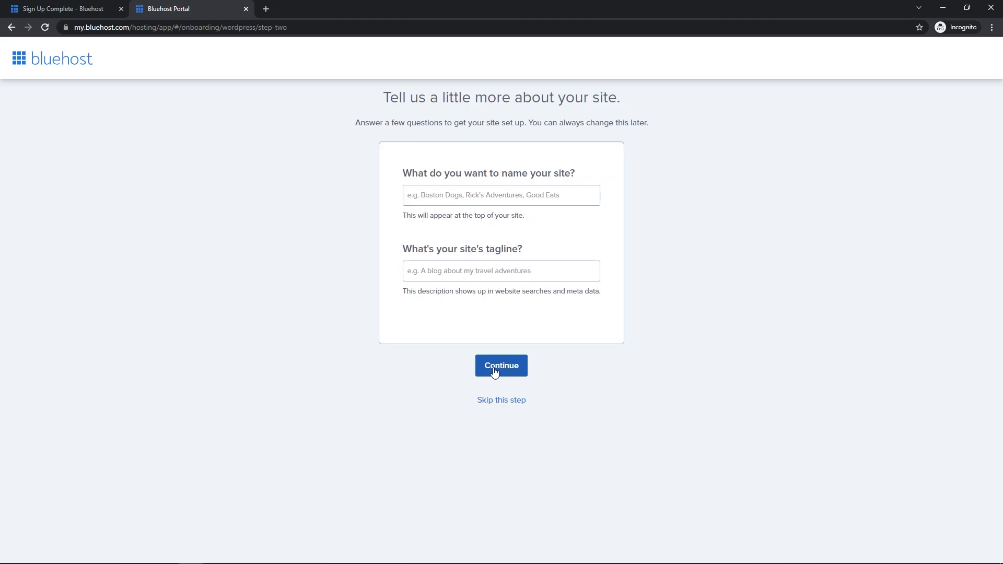
click(503, 399)
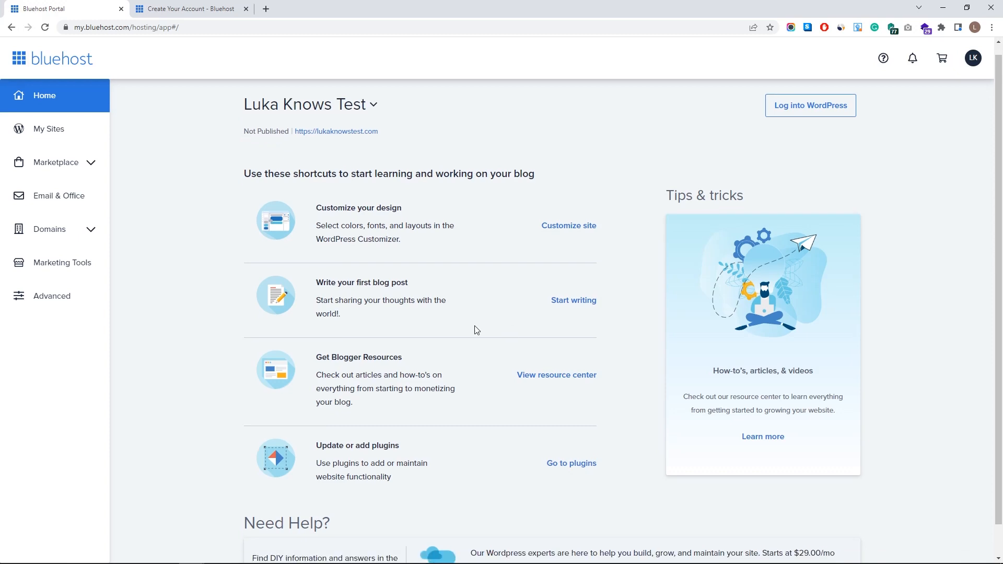
- Browse My Sites, the Marketplace home and the Email & Office offerings
click(49, 129)
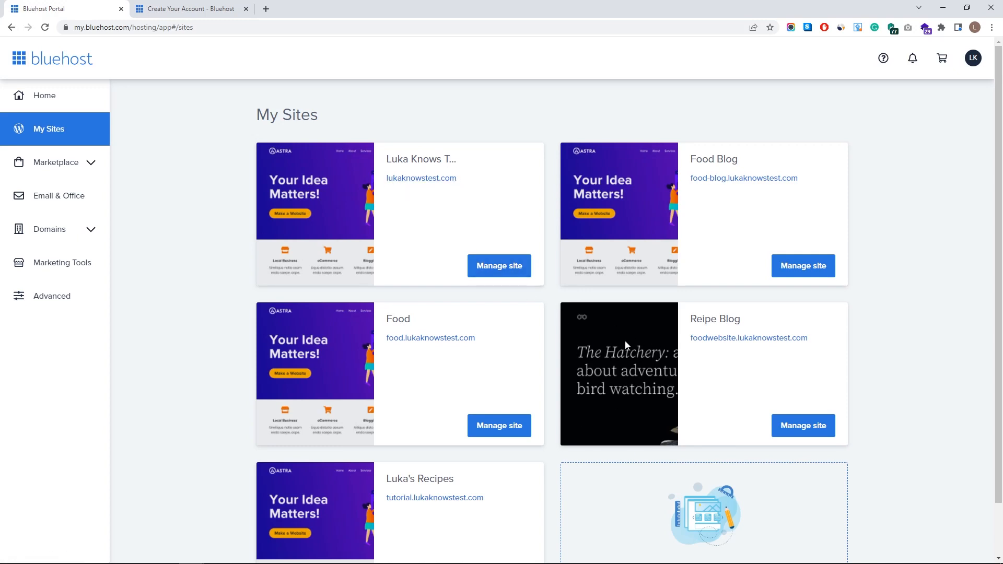
click(34, 162)
click(78, 194)
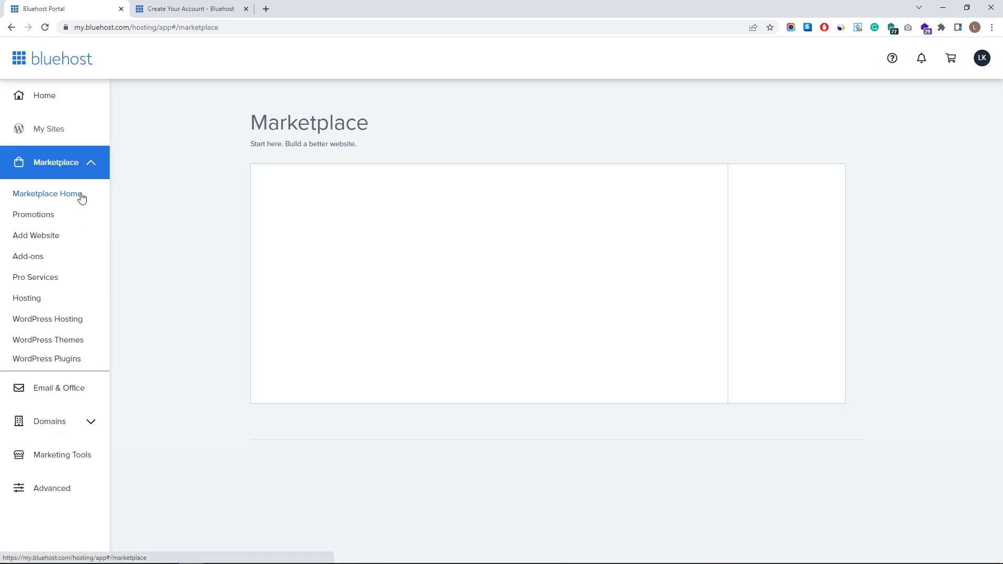
scroll(449, 314, down, 2)
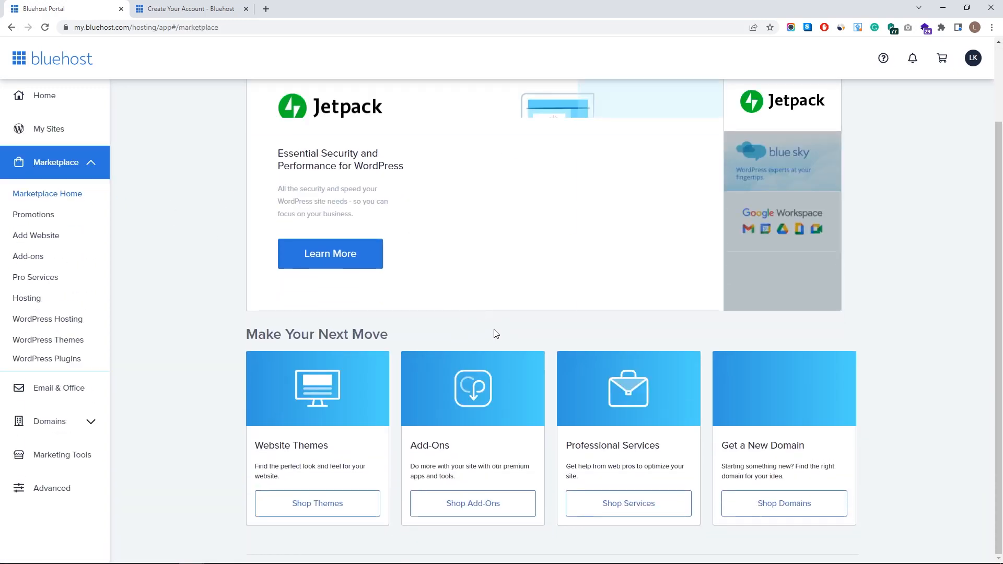
click(61, 400)
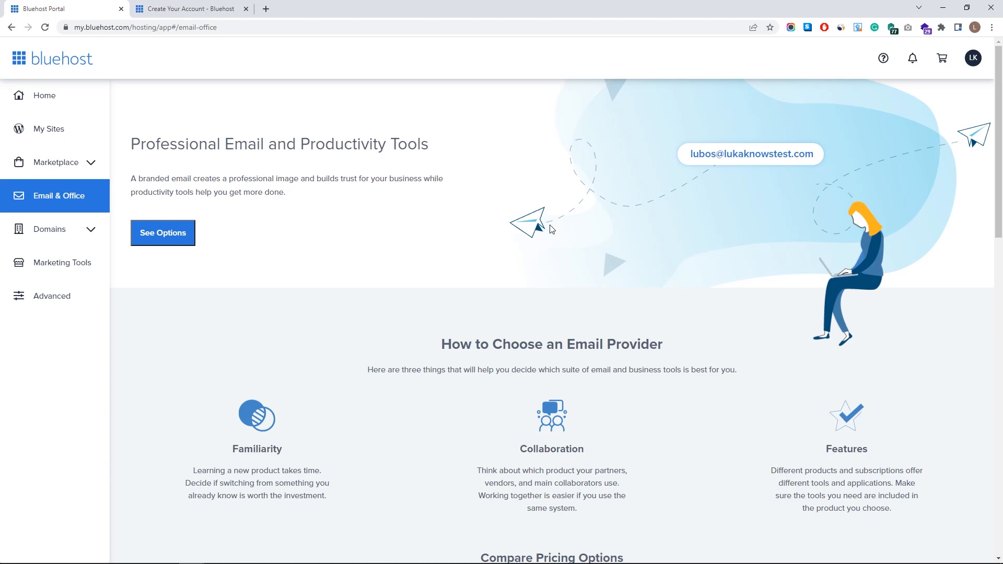
- Open Domains > My Domains and confirm the site's domain is Primary and Verified
scroll(553, 235, down, 7)
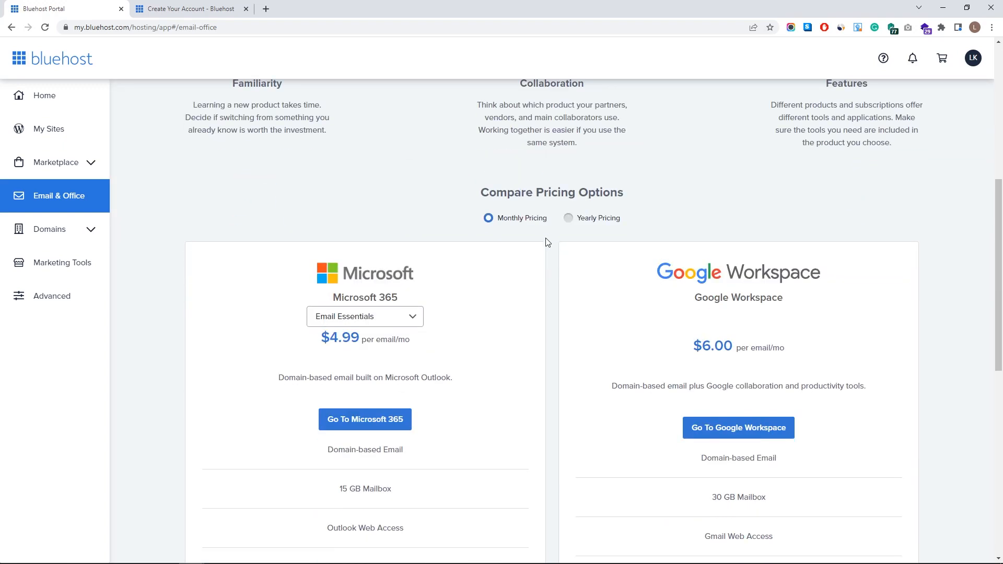
scroll(554, 292, down, 4)
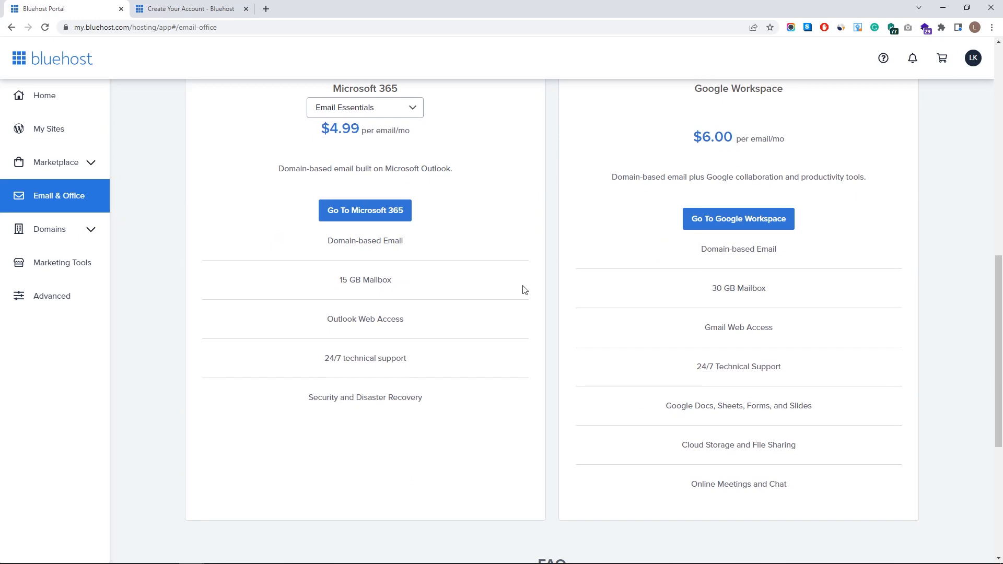
scroll(320, 262, up, 3)
click(49, 229)
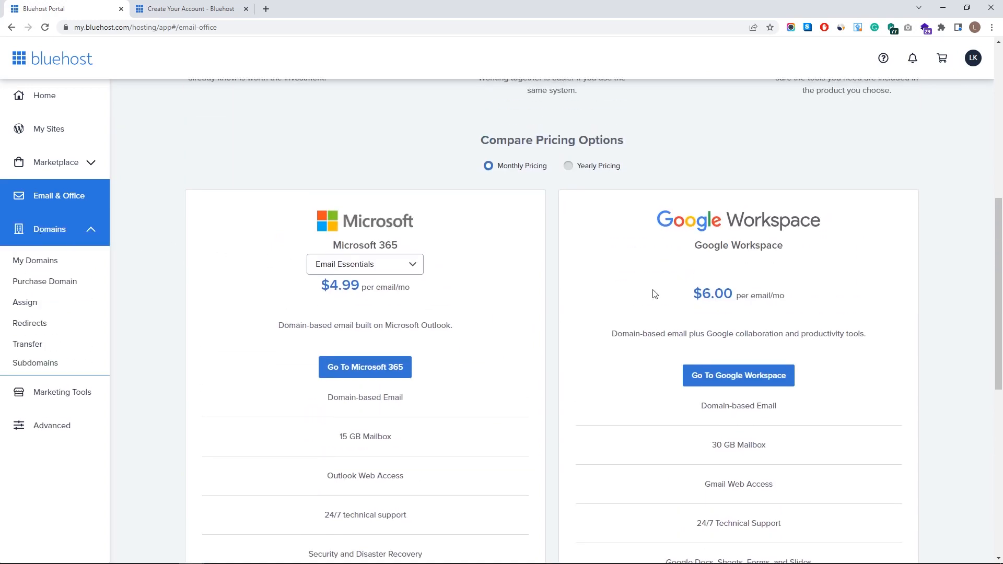
click(48, 262)
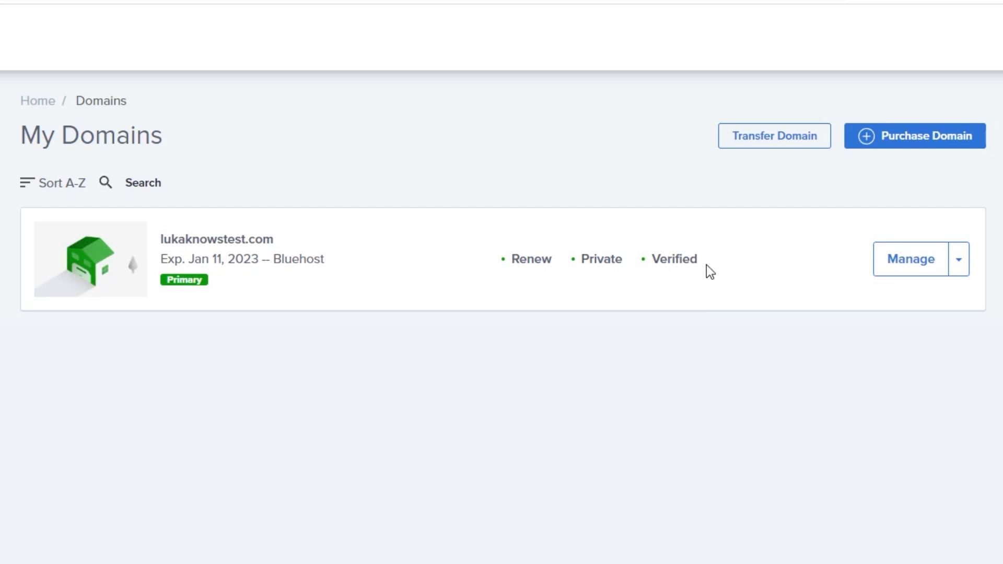
drag(684, 260, 661, 260)
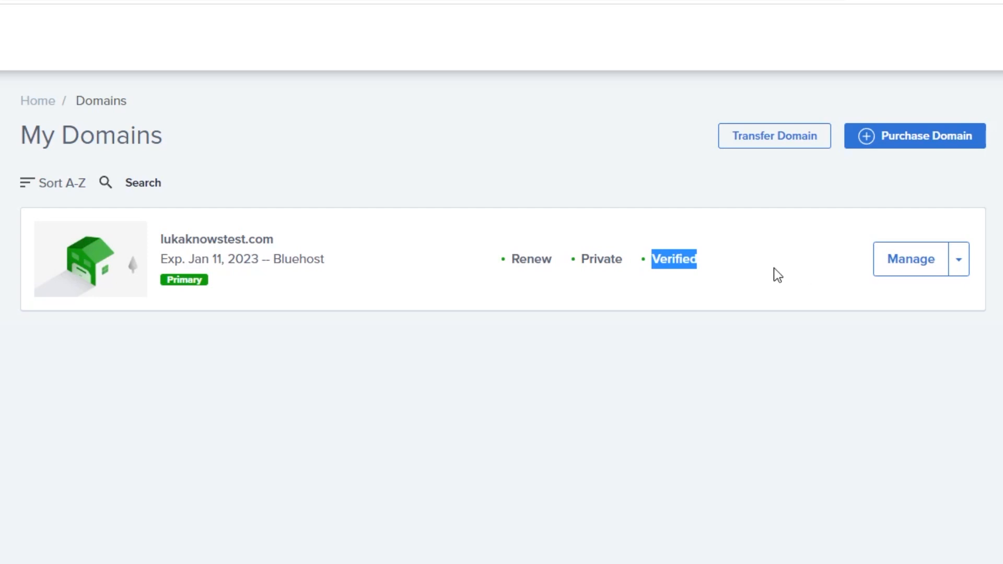
click(75, 400)
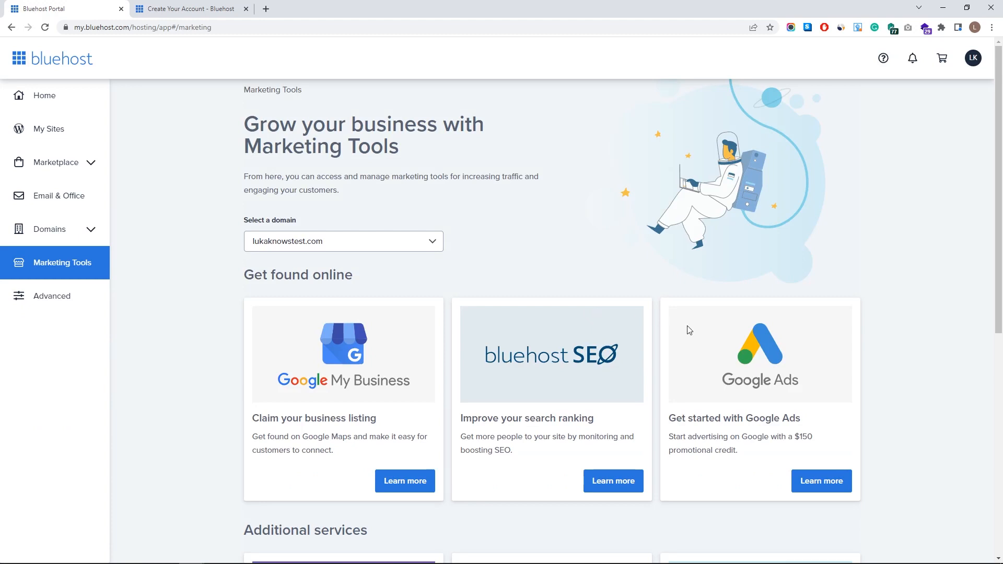
- Note the $150 Google Ads credit offer, then open the cPanel tools under Advanced
drag(670, 436, 835, 435)
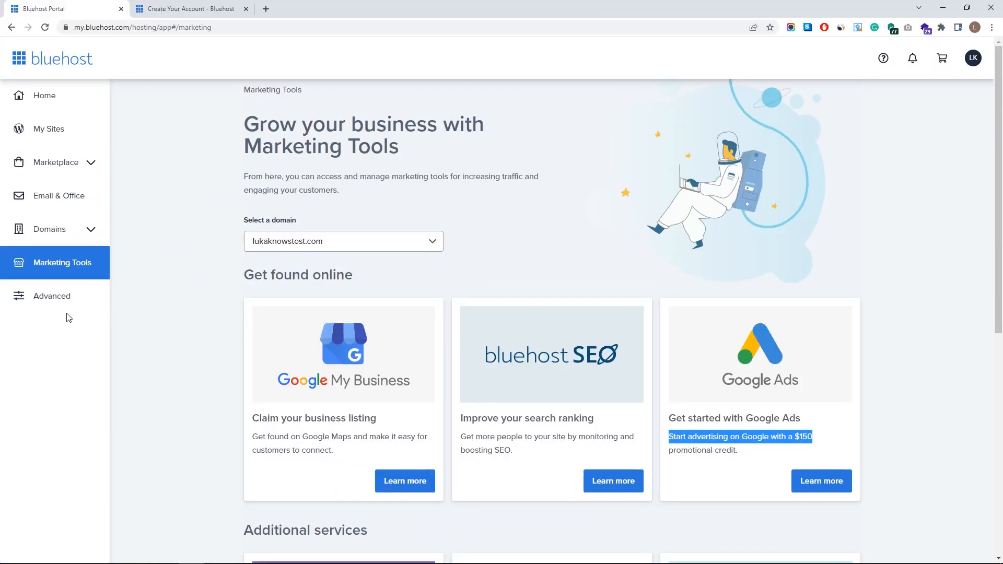
click(49, 297)
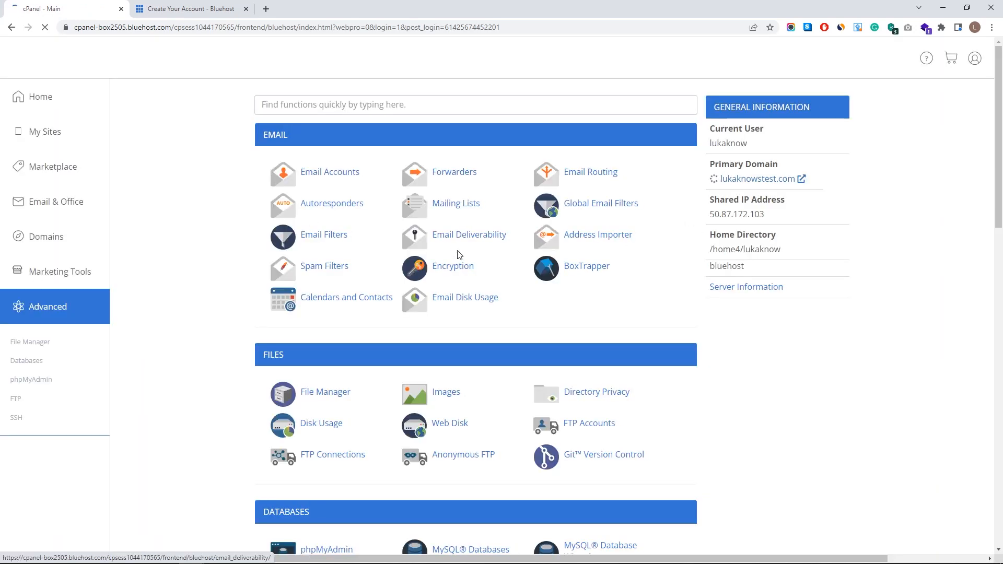
- Open cPanel's Server Information in a new browser tab and switch to it
scroll(627, 261, down, 18)
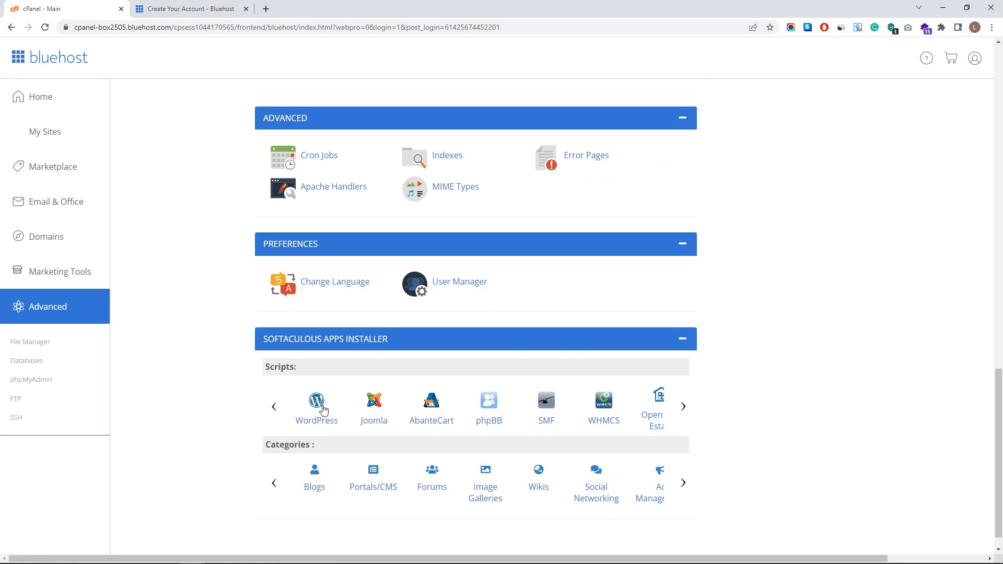
scroll(334, 407, up, 12)
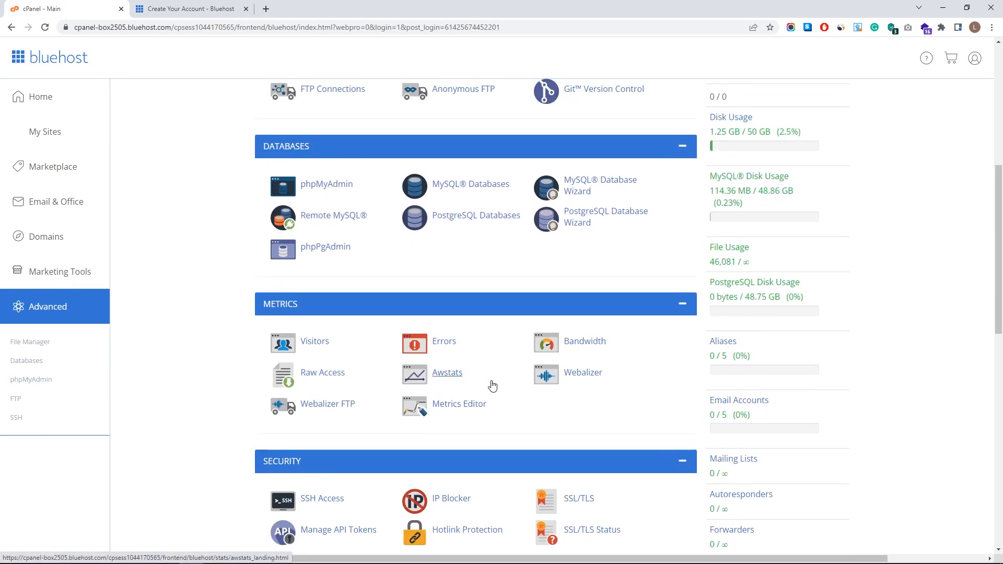
scroll(470, 366, up, 3)
scroll(460, 350, up, 2)
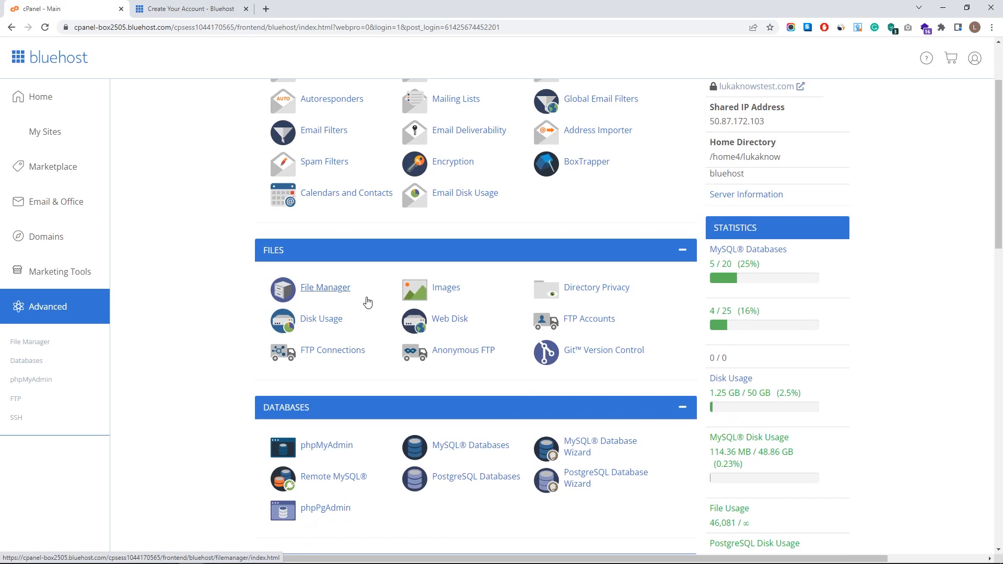
scroll(367, 302, up, 2)
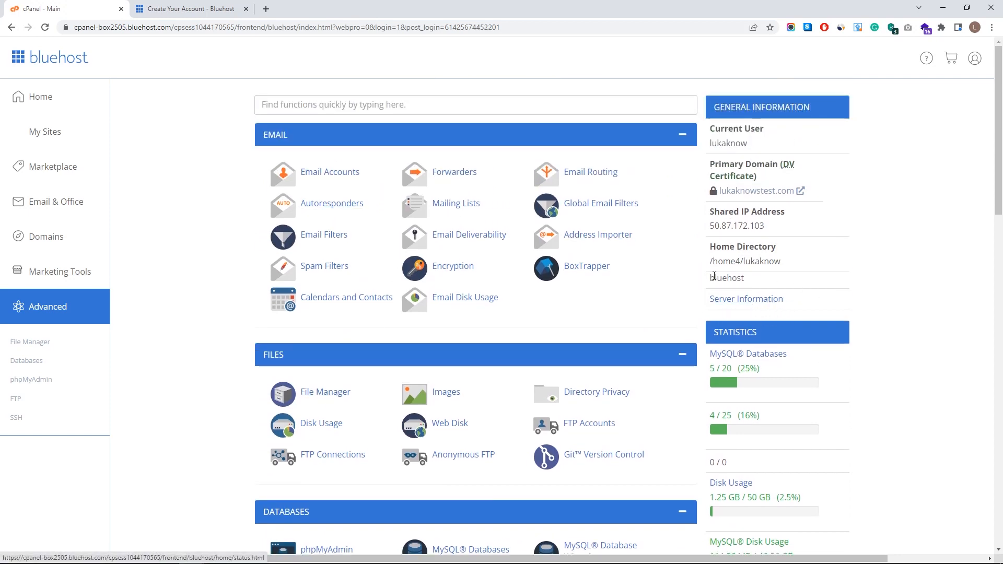
click(762, 305)
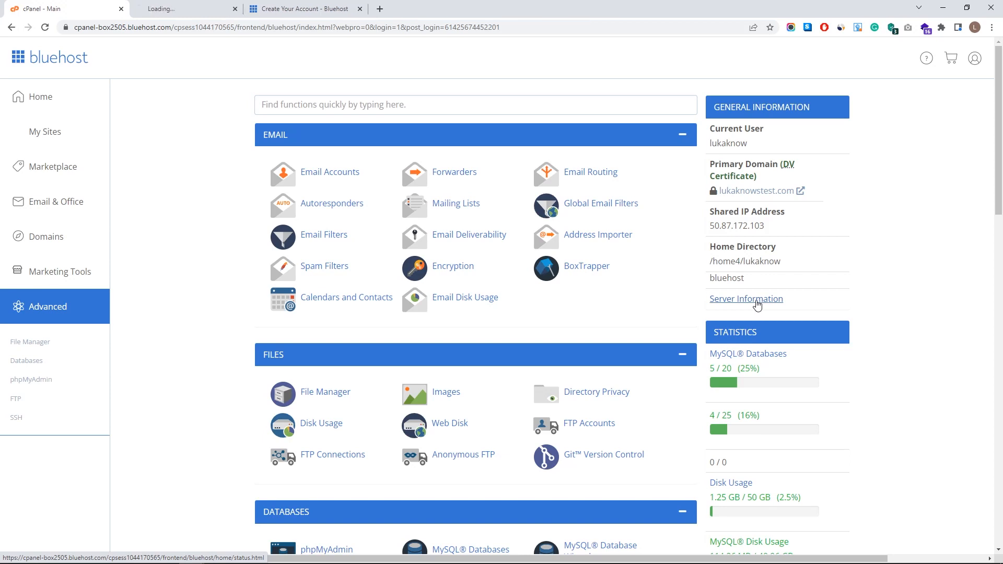
click(188, 9)
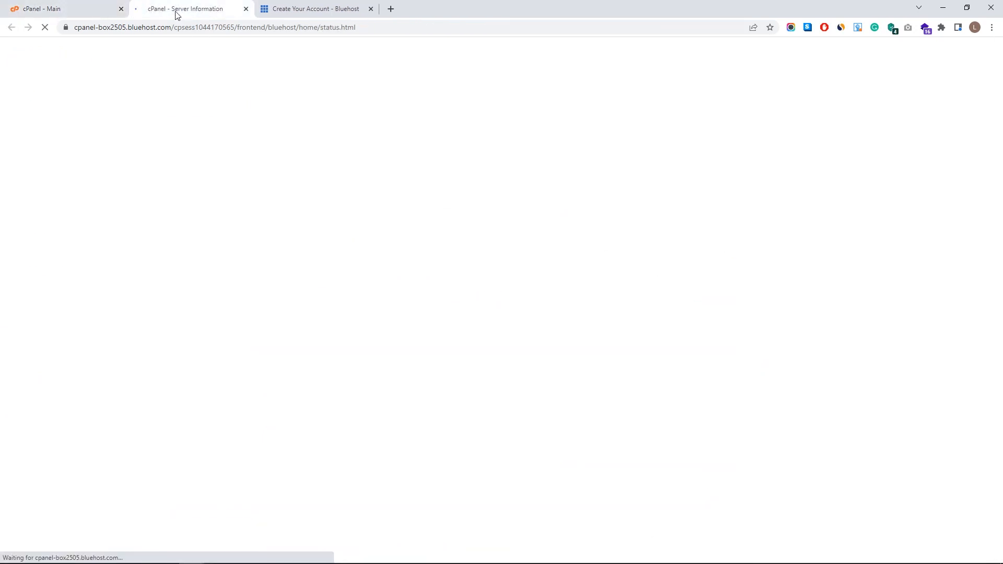
- Look over the server details, close that tab with Ctrl+W, and return to My Sites
scroll(514, 311, down, 2)
scroll(511, 308, down, 9)
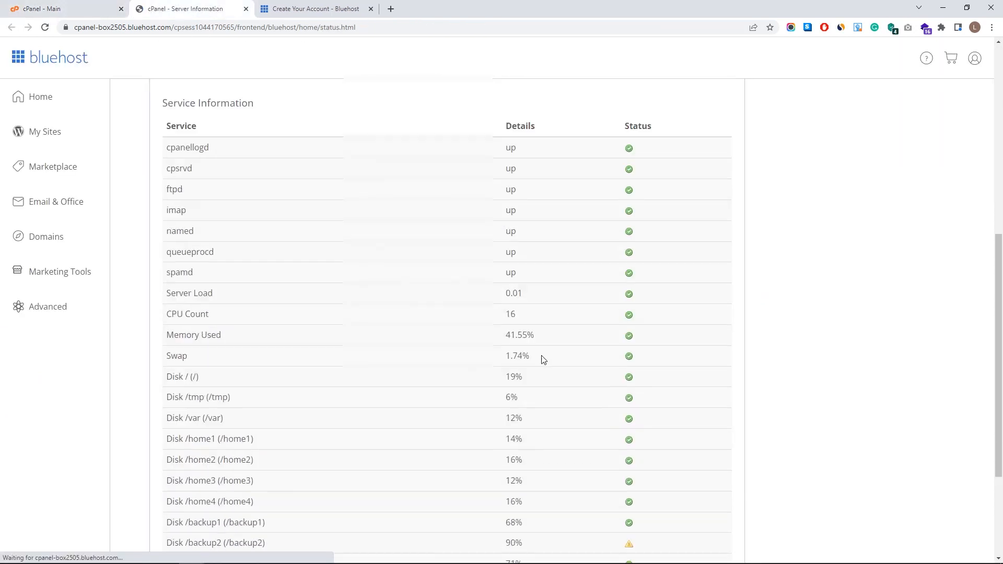
scroll(620, 398, up, 11)
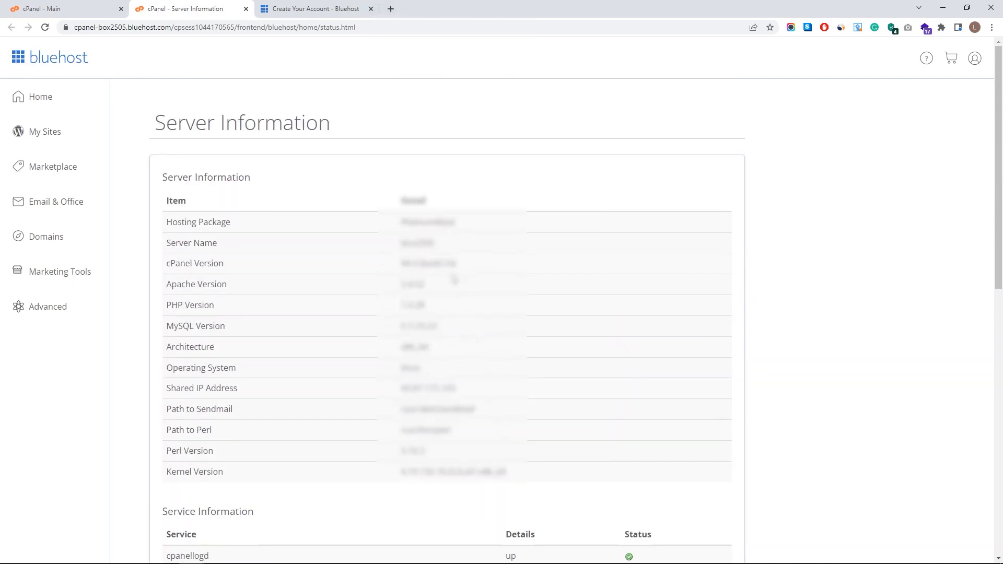
key(ctrl+w)
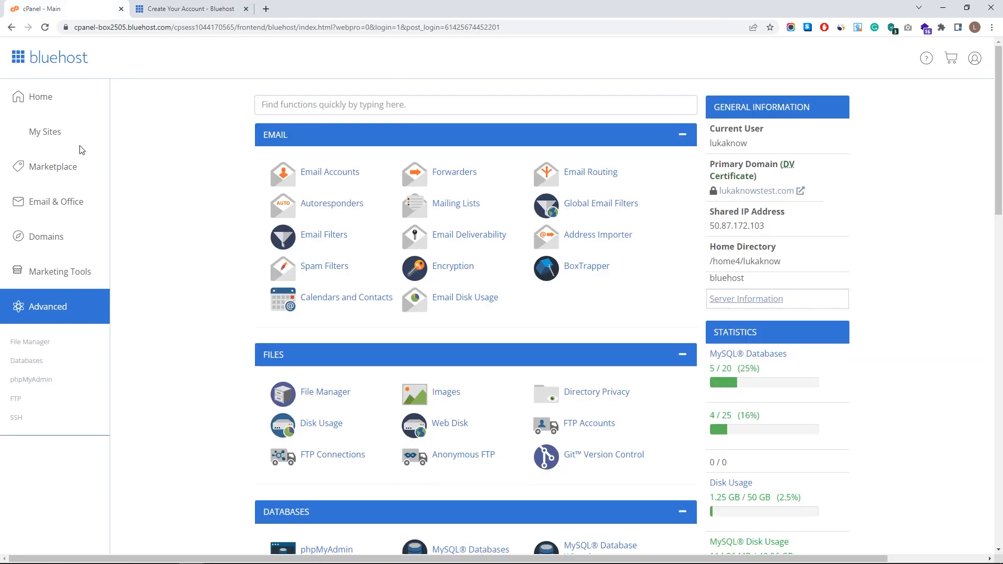
click(58, 134)
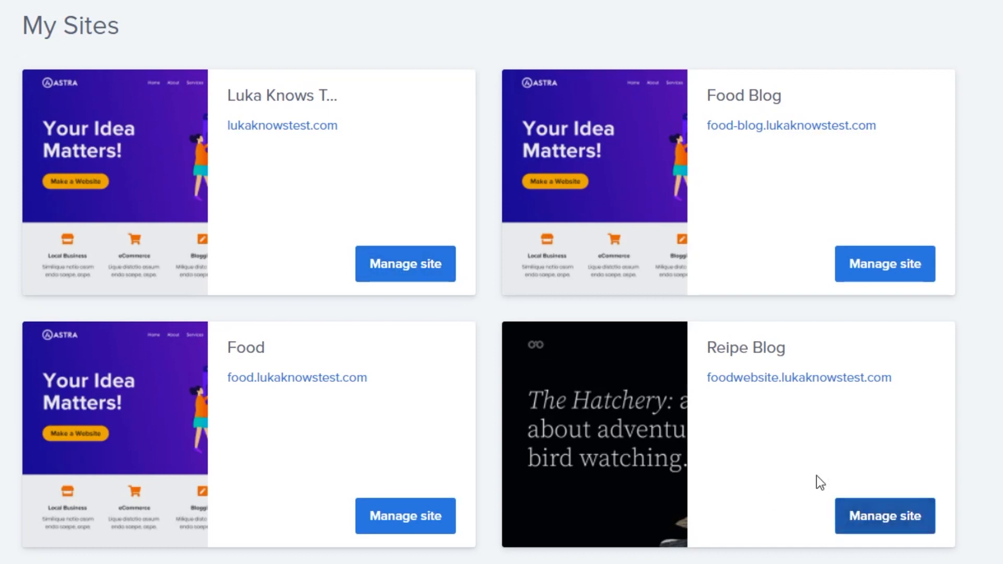
- Open Reipe Blog's management page in Bluehost and check its users and SSL security status
click(852, 518)
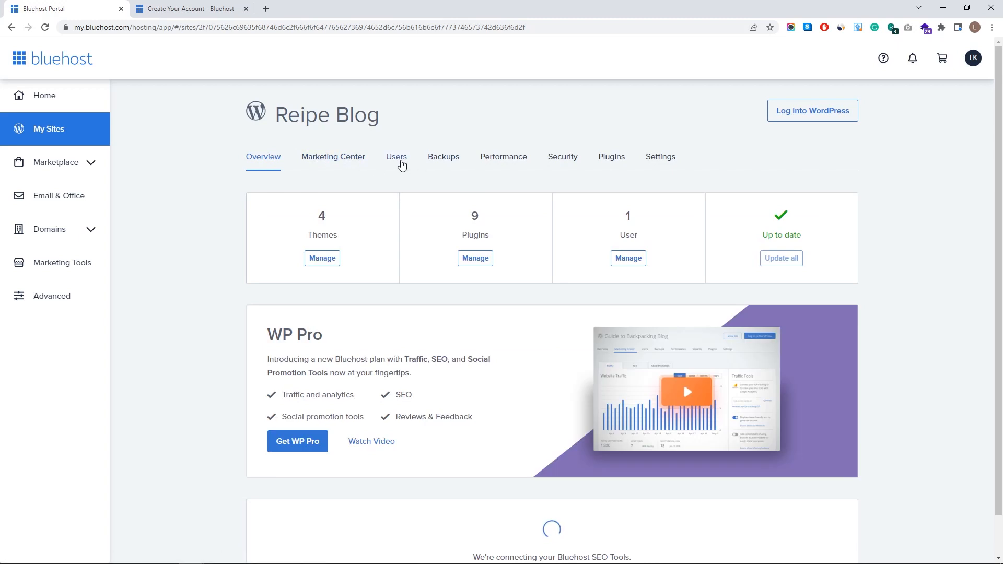
click(400, 159)
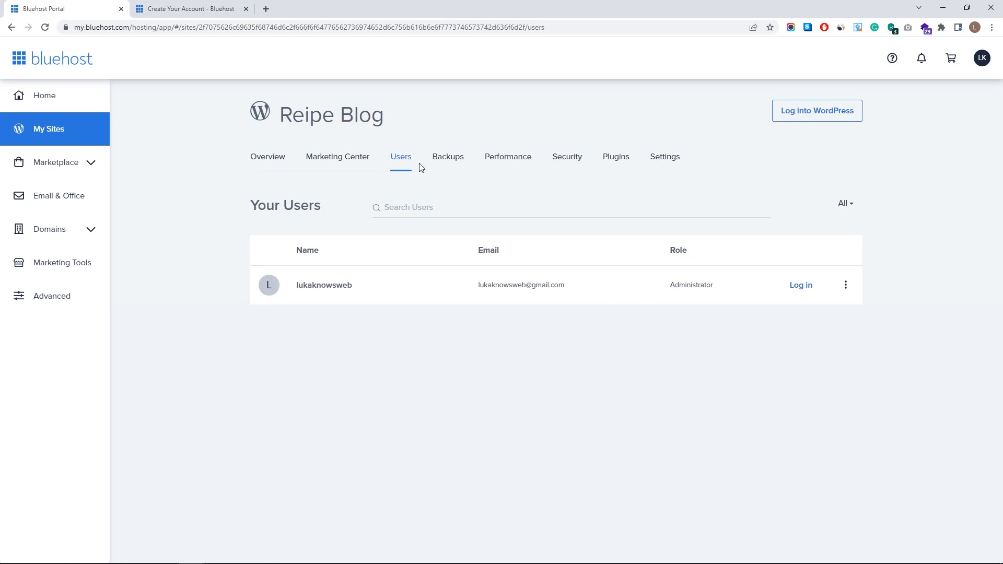
click(570, 165)
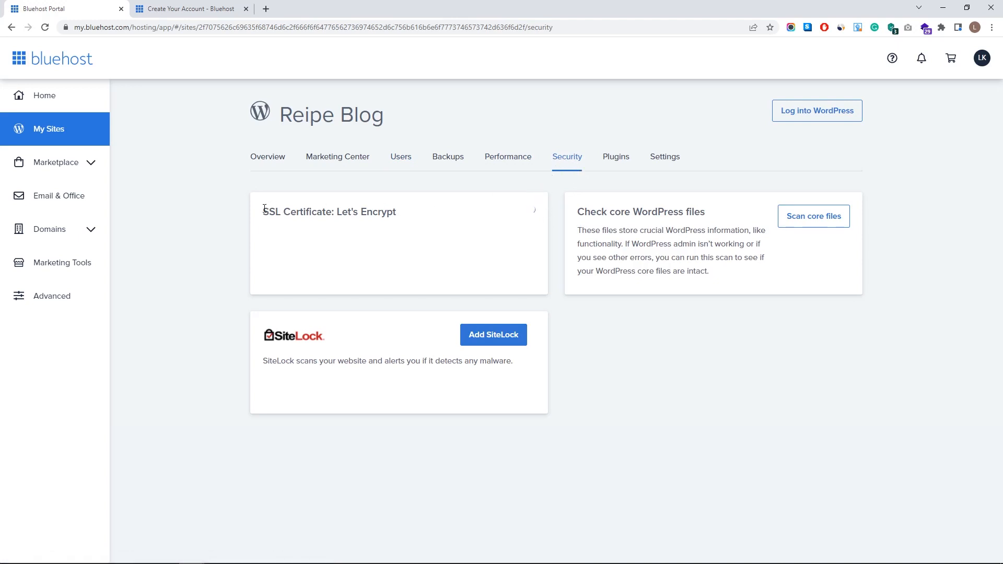
drag(263, 211, 337, 211)
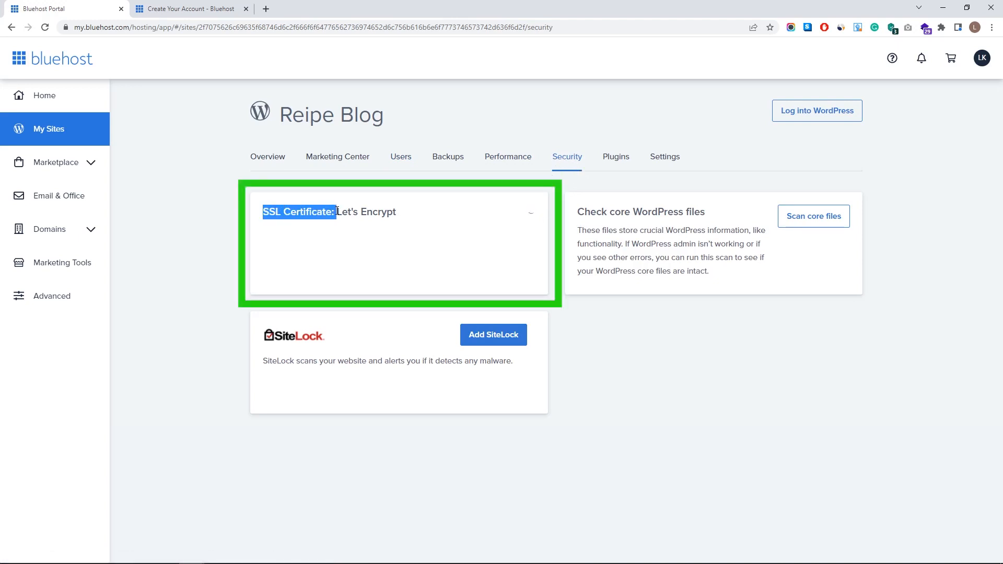
click(526, 213)
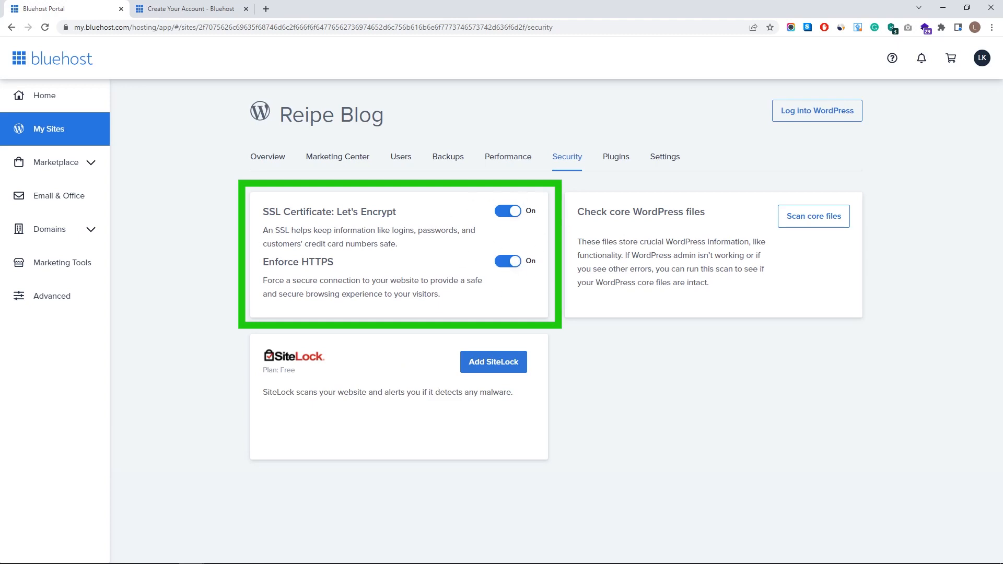
- Review Reipe Blog's Settings page in Bluehost
click(664, 157)
scroll(739, 307, down, 5)
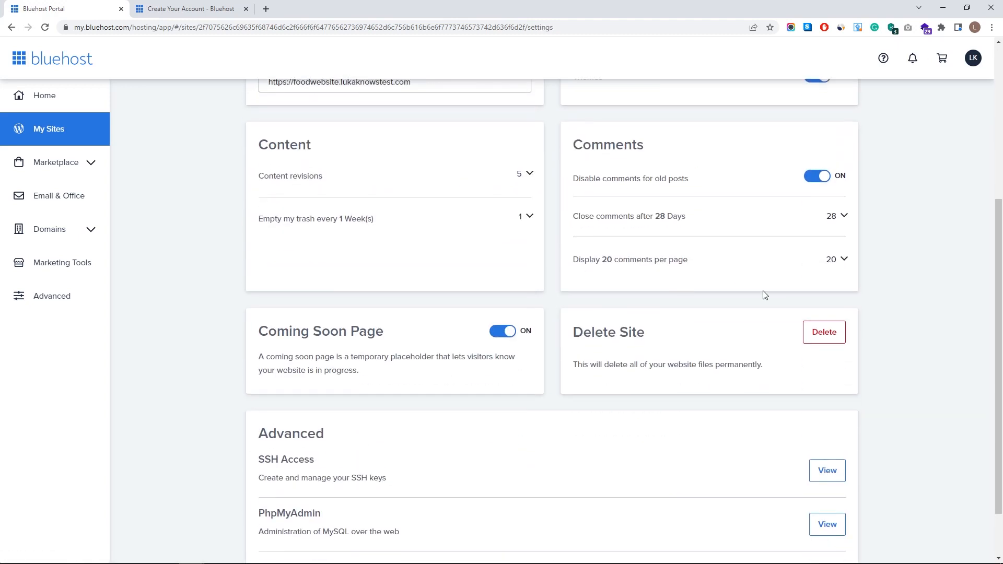
scroll(674, 355, up, 5)
scroll(589, 376, down, 3)
scroll(783, 202, up, 3)
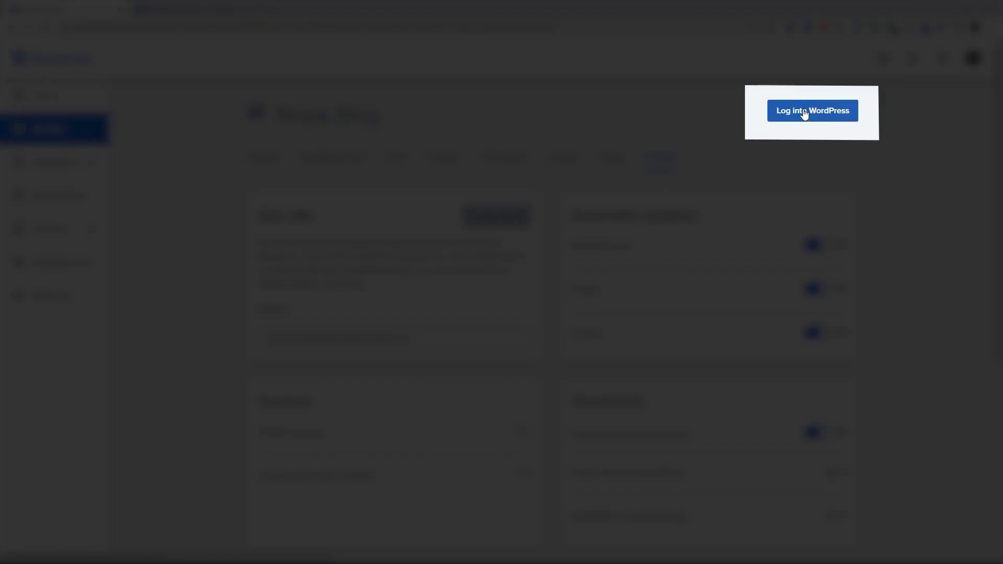
- Log into Reipe Blog's WordPress admin and open the live site in a new tab
click(813, 112)
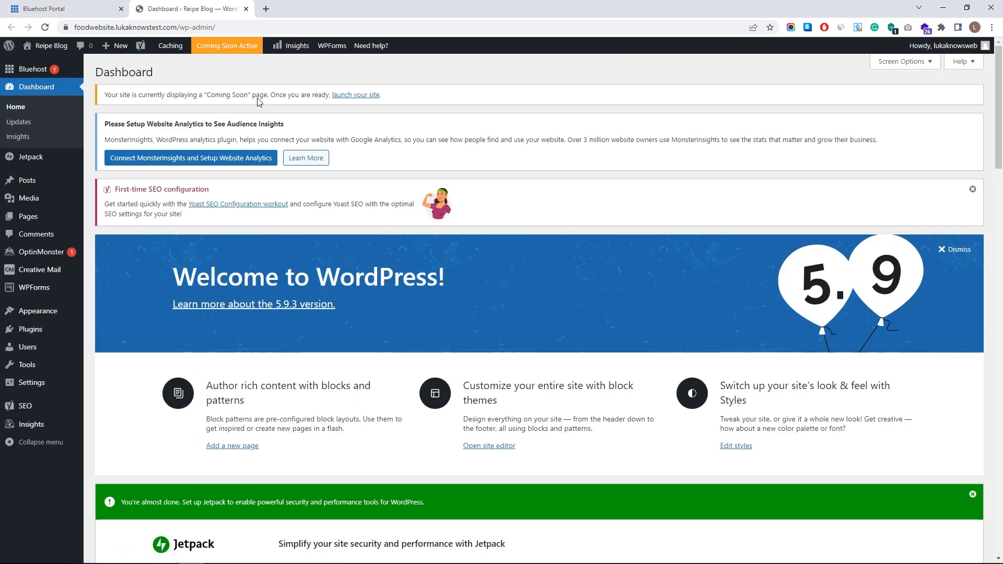
scroll(526, 358, down, 7)
scroll(434, 345, up, 7)
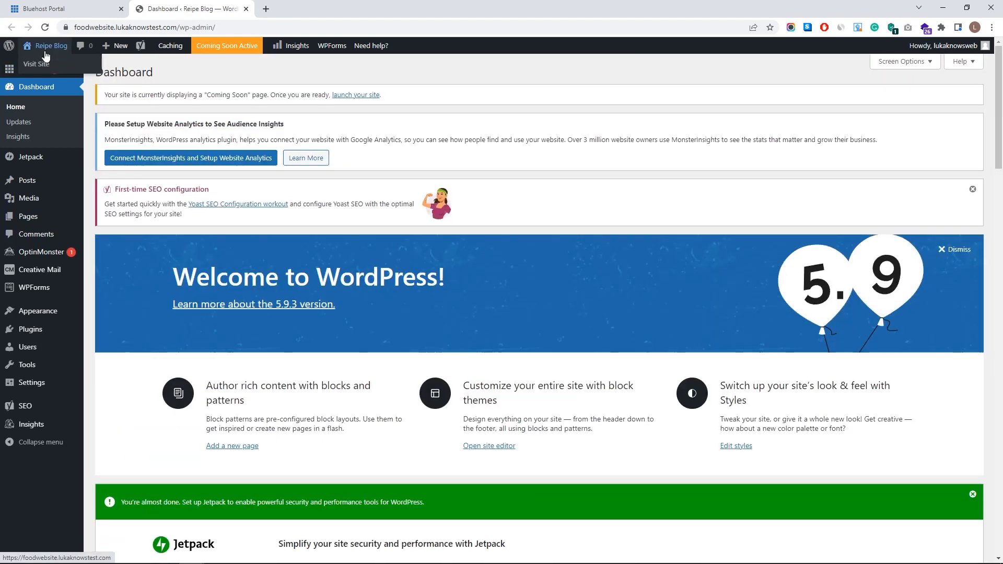
middle_click(60, 63)
click(310, 5)
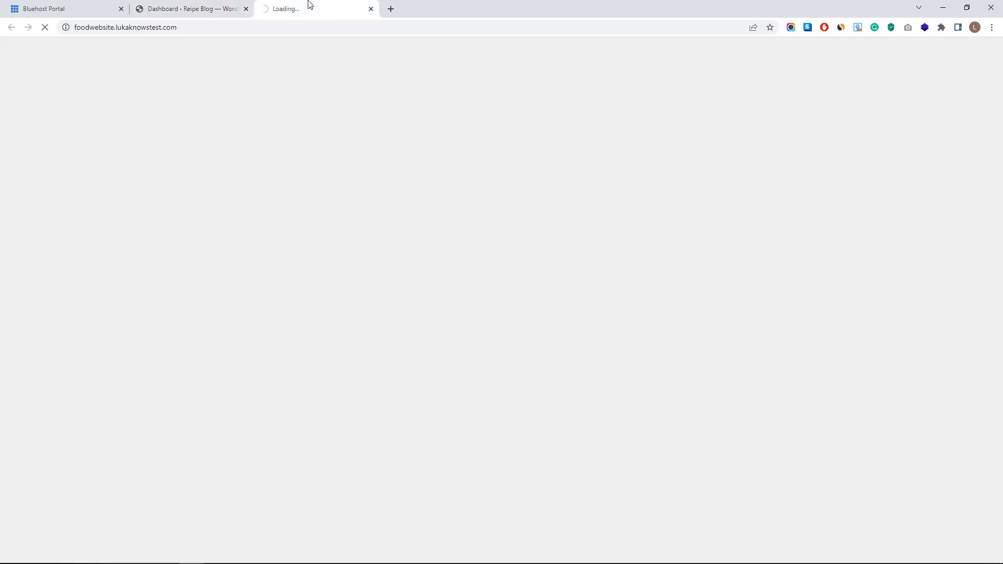
scroll(499, 242, down, 3)
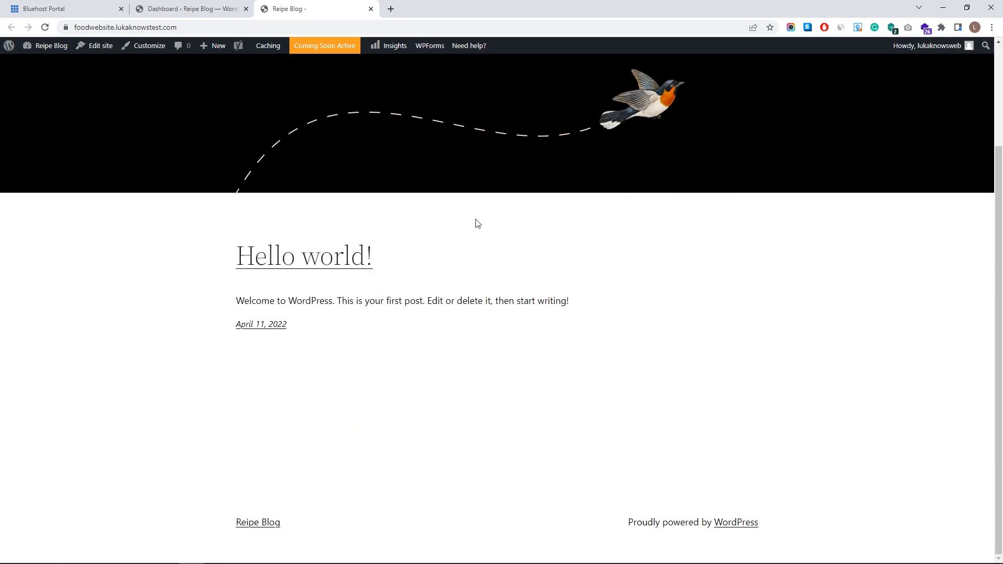
scroll(477, 224, up, 3)
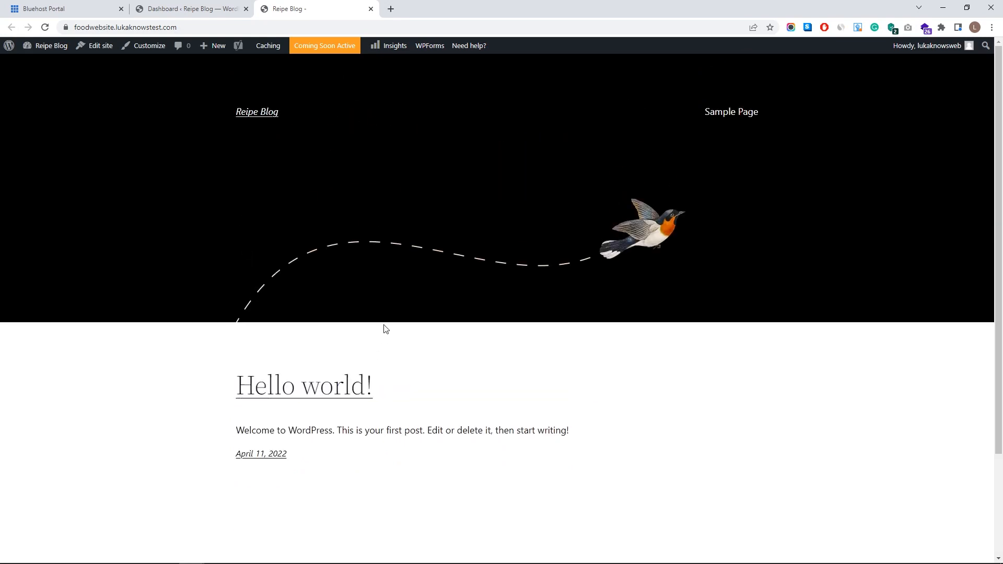
- Load the site in a private window to confirm visitors see the Coming Soon page
click(152, 29)
key(ctrl+c)
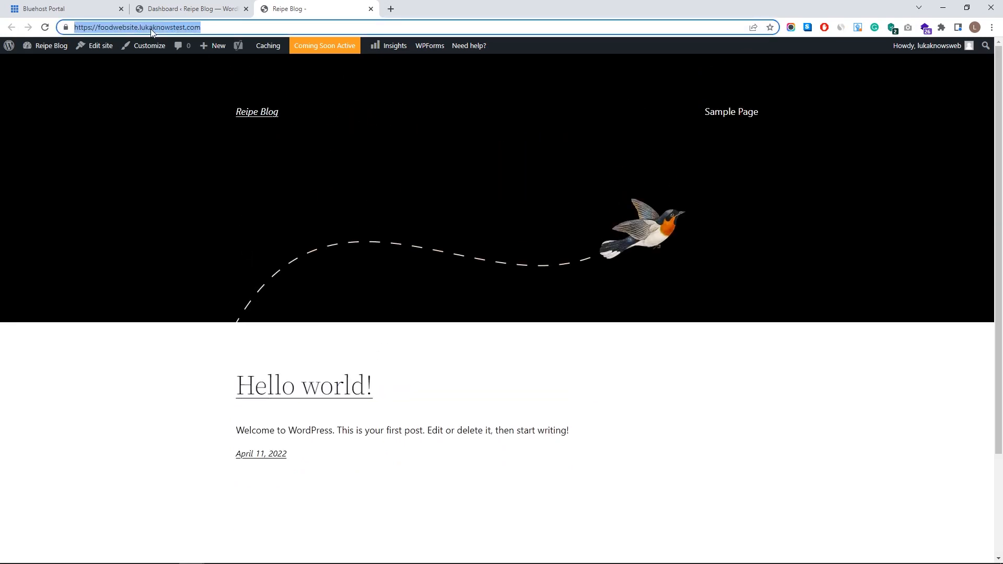
key(ctrl+shift+n)
key(ctrl+v)
key(Return)
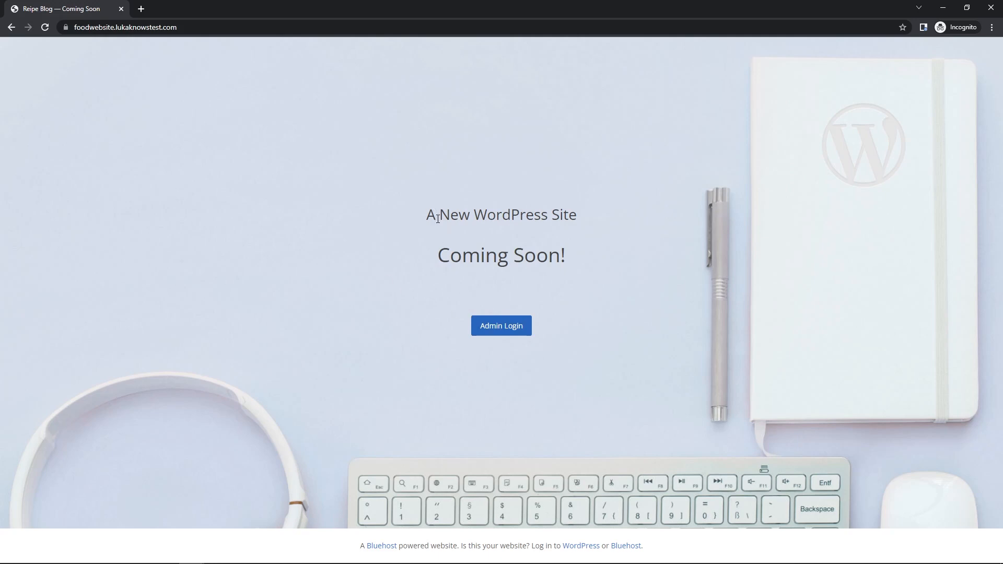
drag(440, 259, 618, 263)
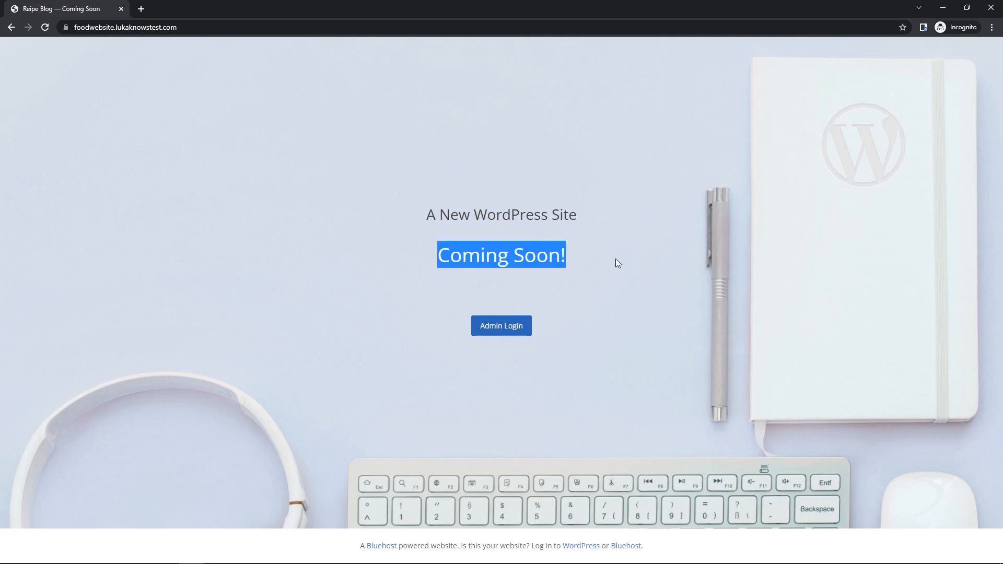
middle_click(102, 2)
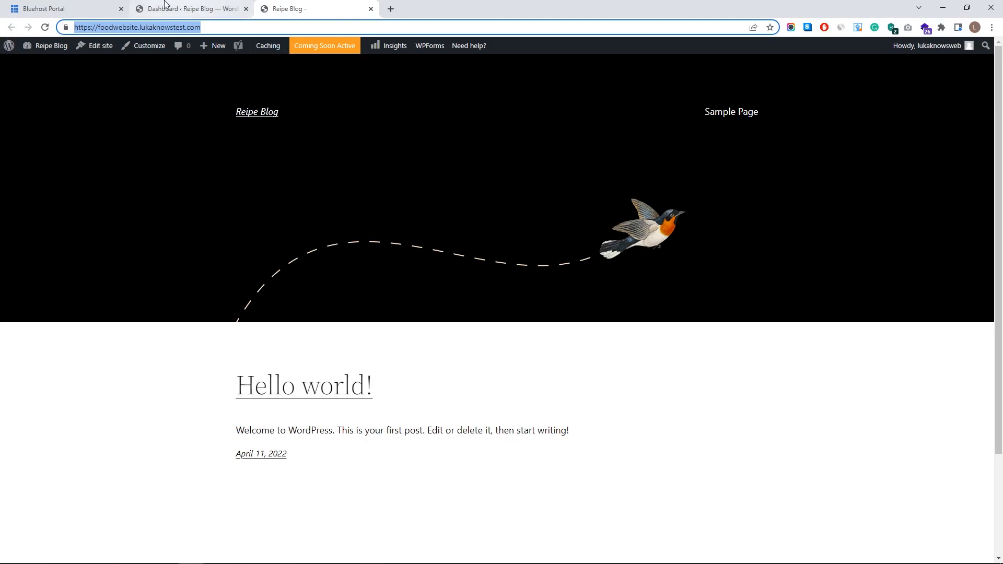
click(61, 6)
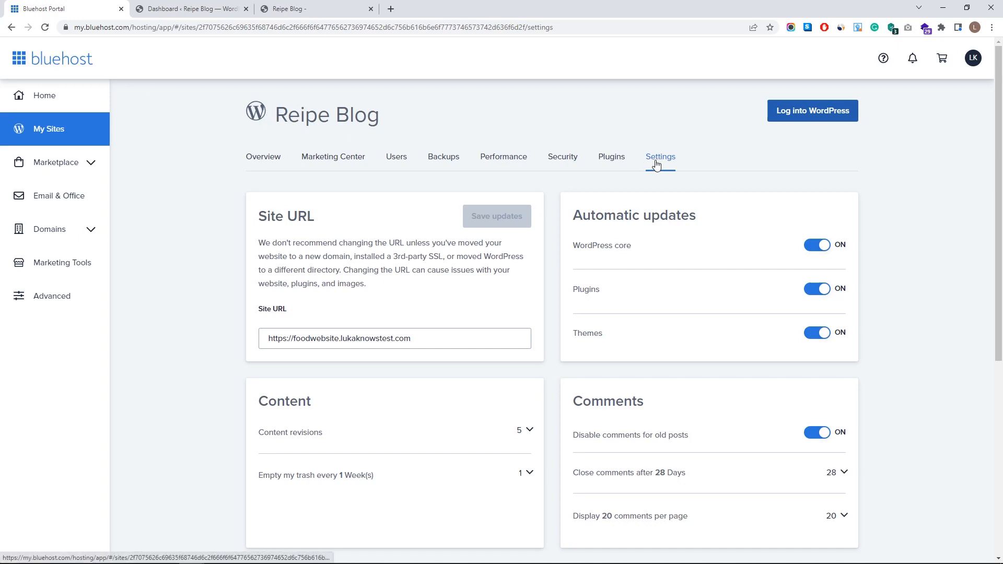
- Turn off the Coming Soon Page in Reipe Blog's Bluehost settings
scroll(554, 271, down, 3)
scroll(370, 377, down, 1)
drag(257, 379, 382, 380)
click(503, 380)
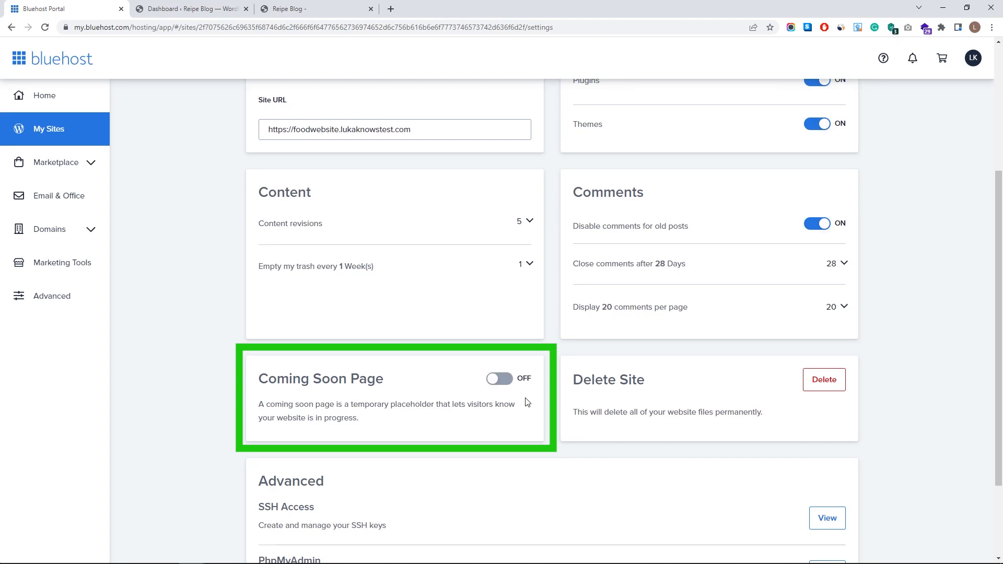
scroll(436, 290, up, 4)
- Copy the site's address from its front page and load it in a private window
click(200, 7)
click(294, 17)
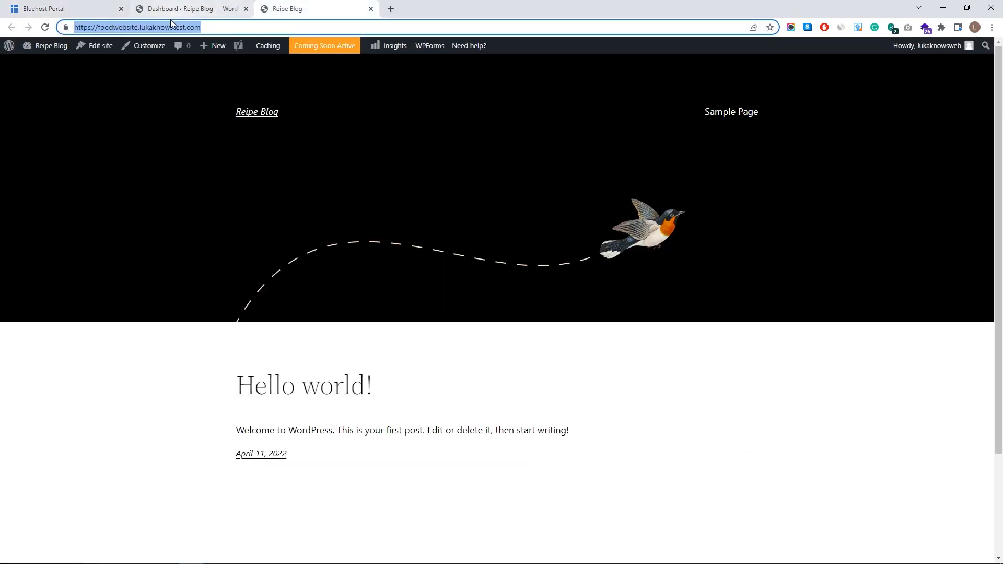
click(123, 28)
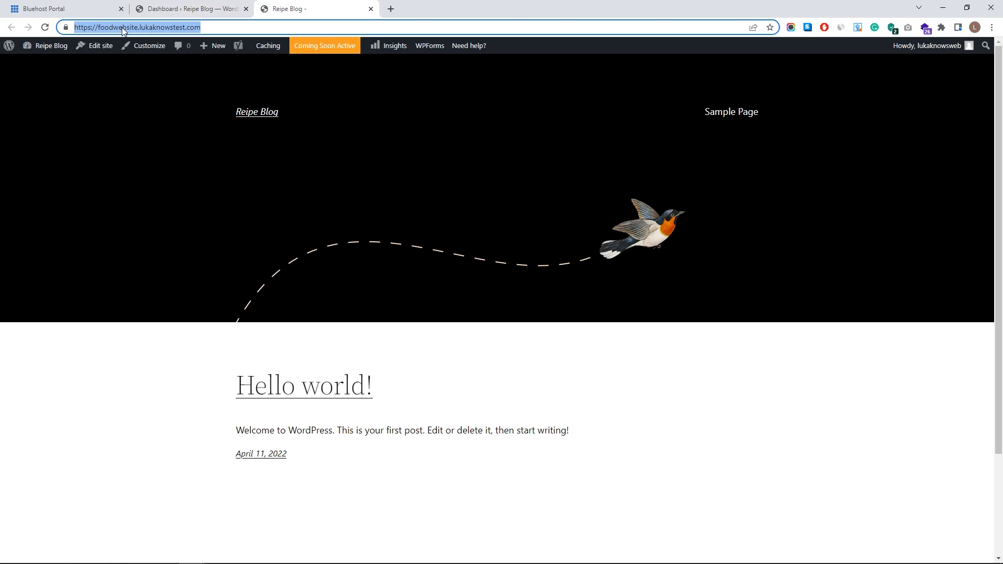
key(ctrl+c)
key(ctrl+shift+n)
key(ctrl+v)
key(Return)
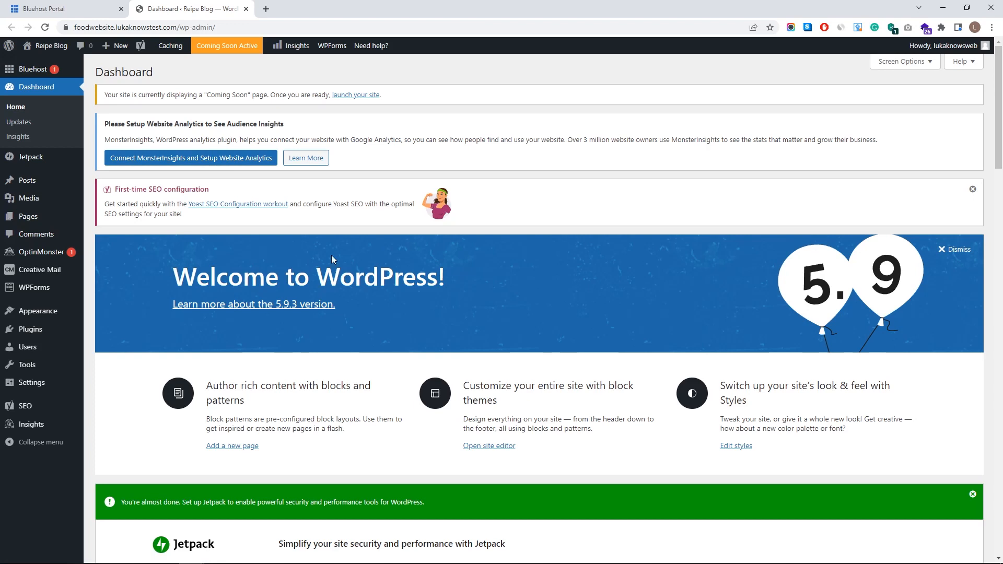
- Open the Bluehost 'Welcome to your WordPress site!' setup page in the admin area
click(33, 69)
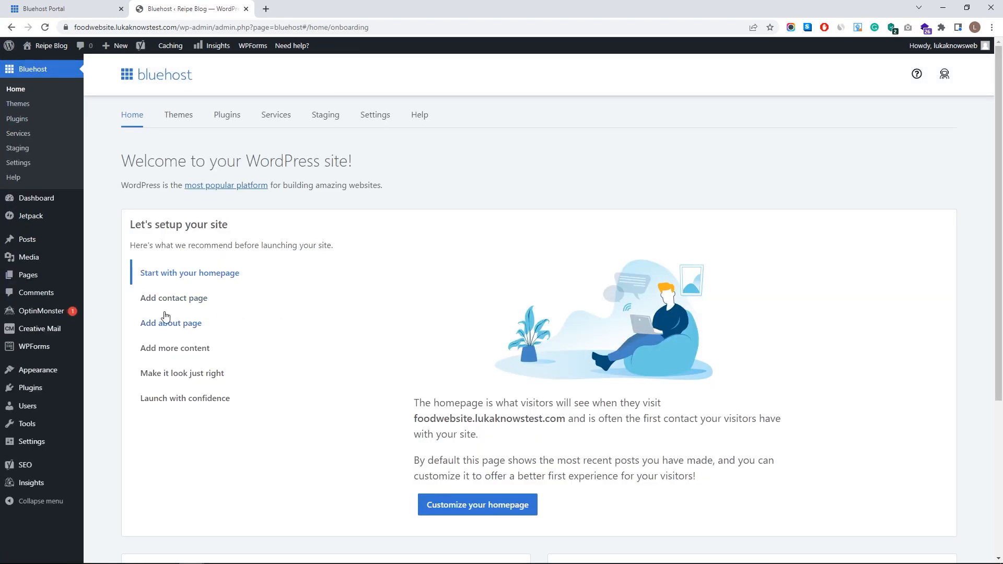
mouse_move(51, 392)
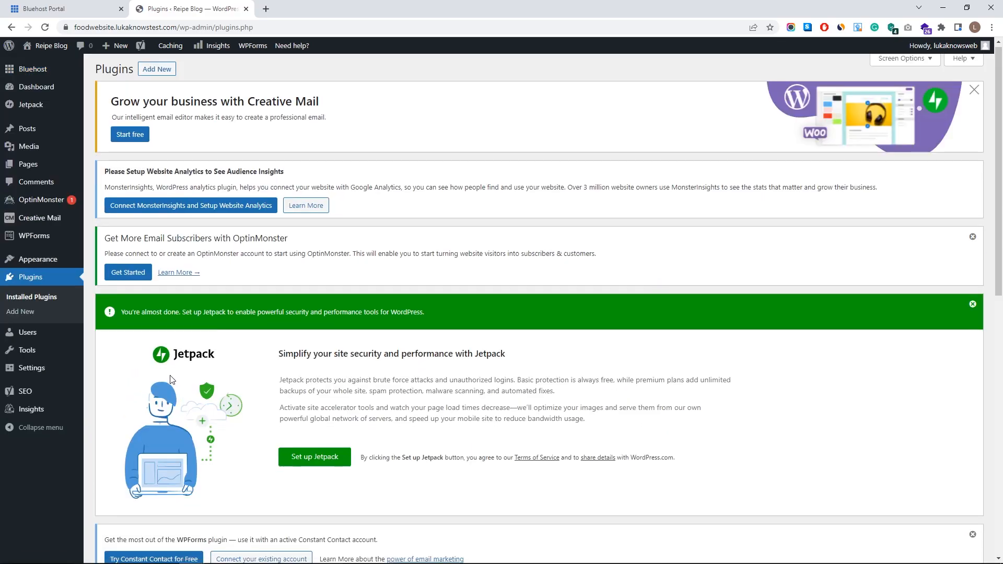
- Select all installed plugins and deactivate them in bulk
scroll(166, 345, down, 5)
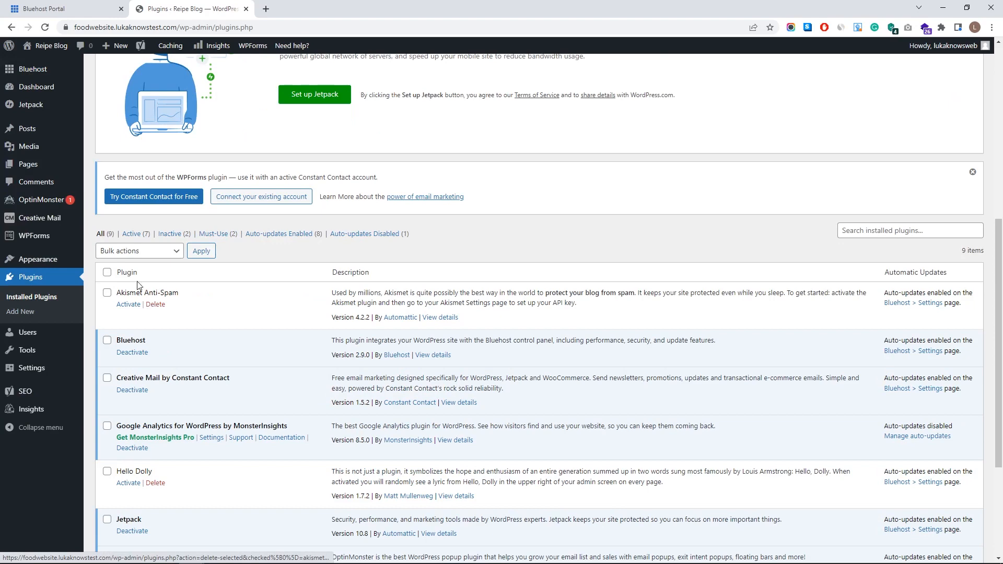
scroll(219, 300, down, 3)
scroll(138, 339, up, 4)
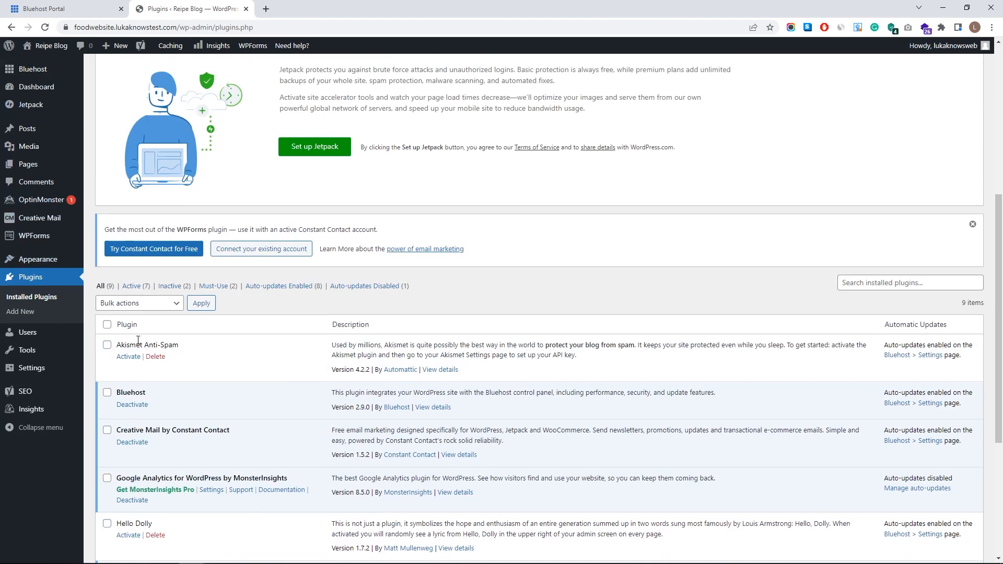
click(107, 345)
click(107, 392)
click(108, 324)
scroll(125, 355, down, 5)
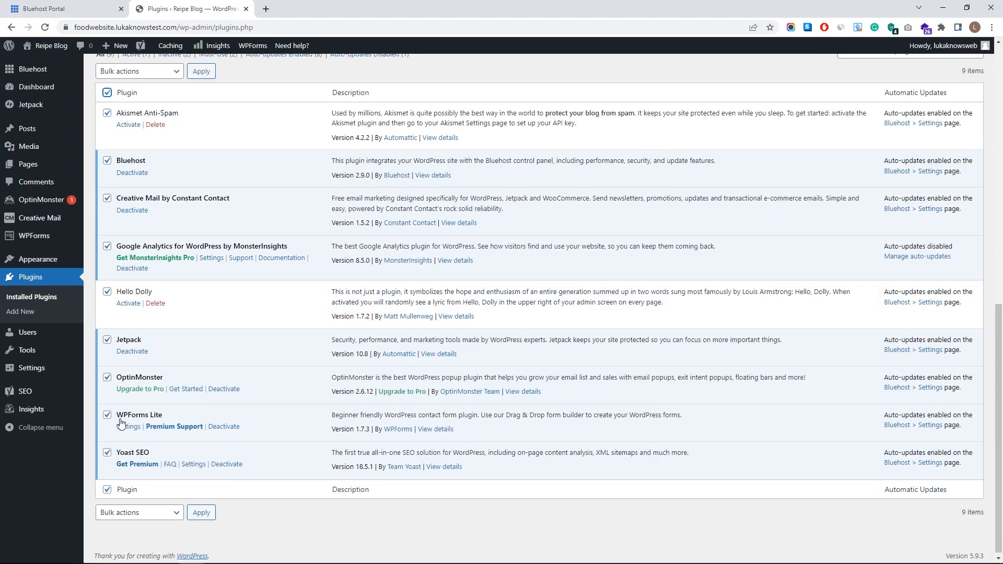
scroll(145, 369, up, 8)
scroll(146, 369, down, 3)
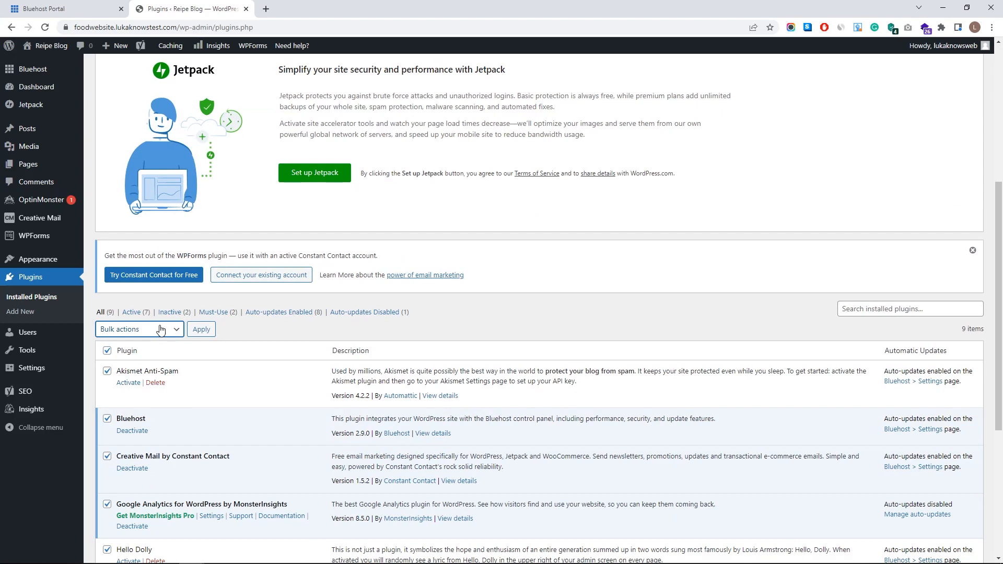
click(160, 329)
click(152, 365)
click(207, 333)
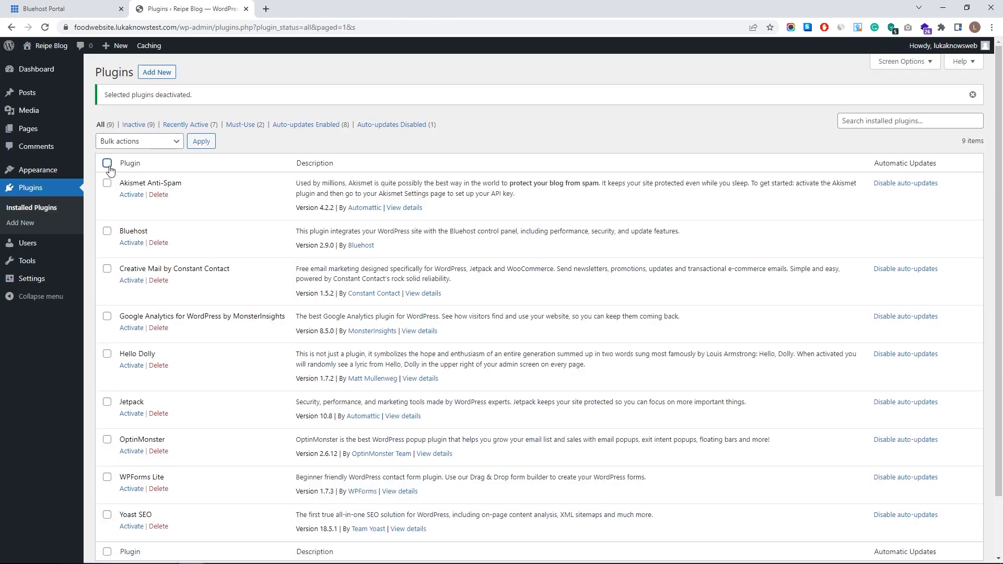
- Delete all nine plugins, including Bluehost, Jetpack and Yoast SEO, then open the Pages list
click(149, 142)
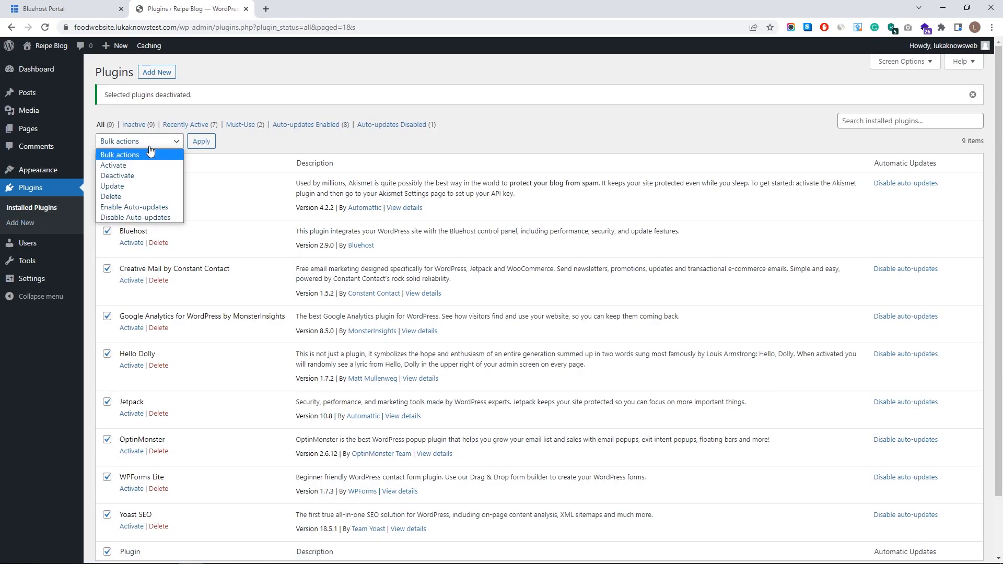
click(147, 193)
click(202, 141)
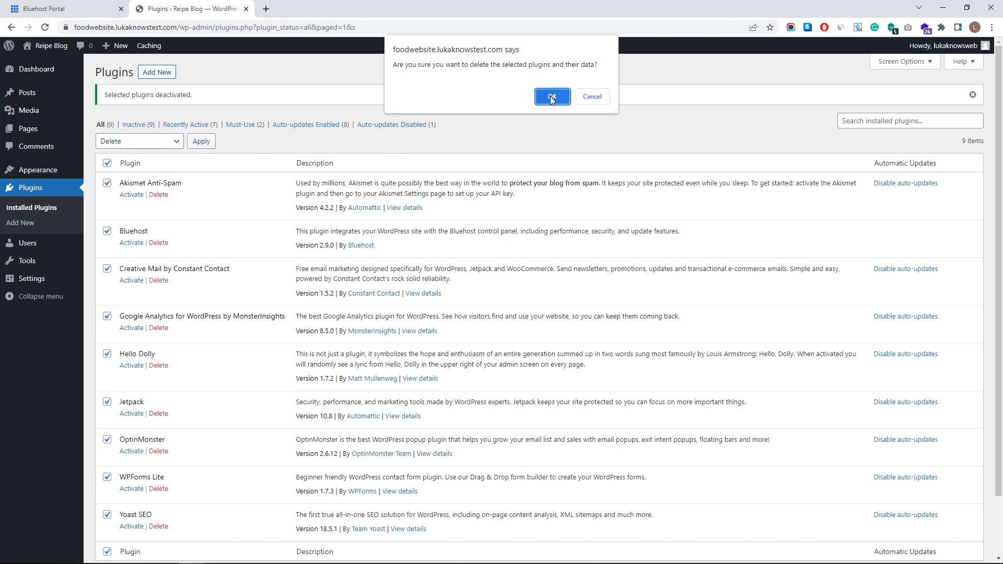
click(552, 98)
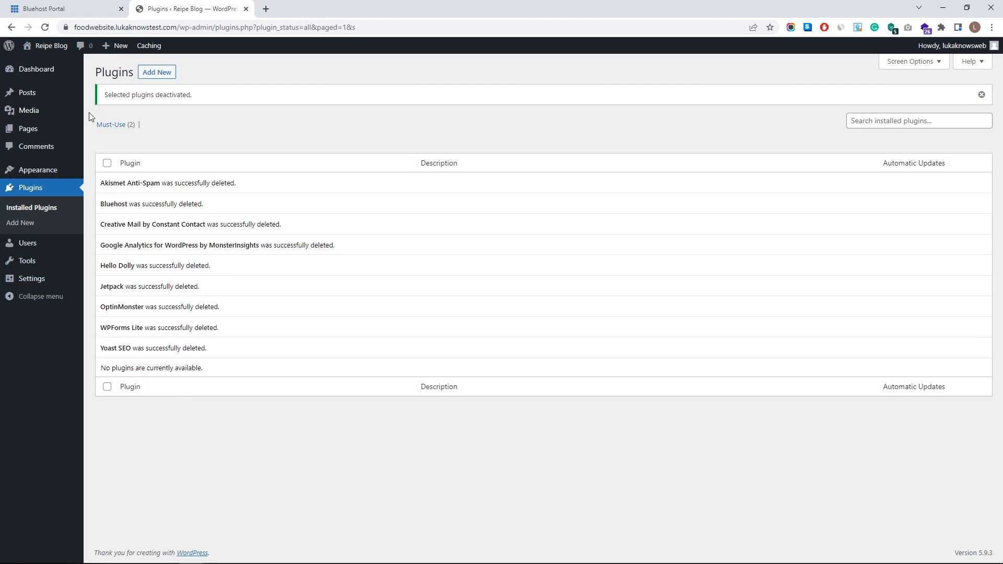
mouse_move(69, 108)
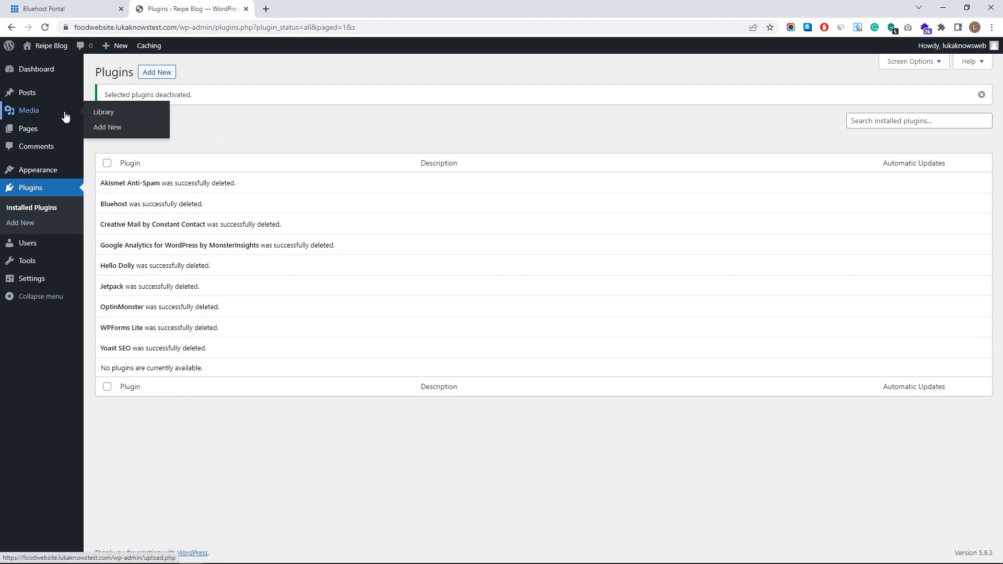
click(51, 131)
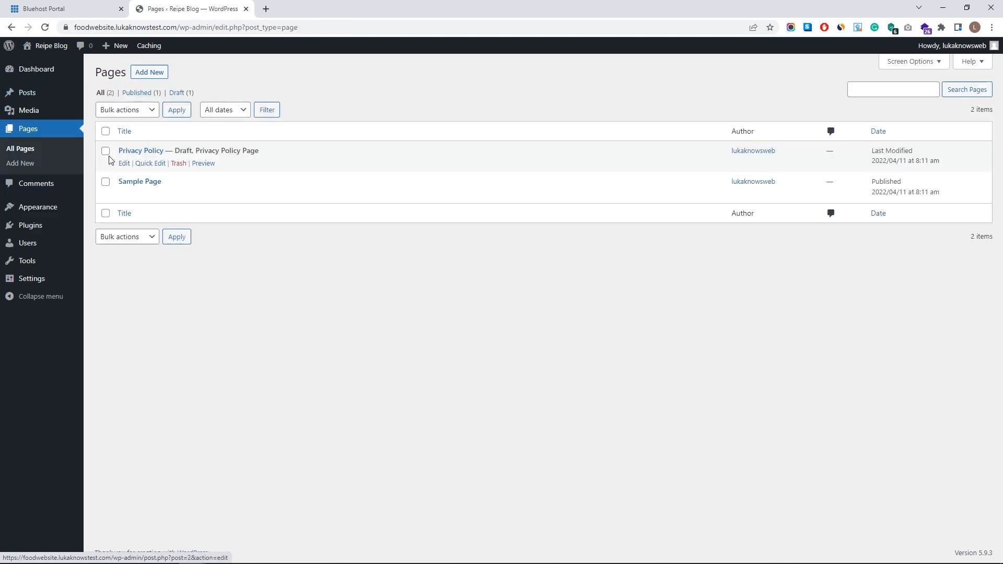
- Trash and permanently delete the Privacy Policy and Sample Page pages
click(105, 131)
click(126, 111)
click(138, 145)
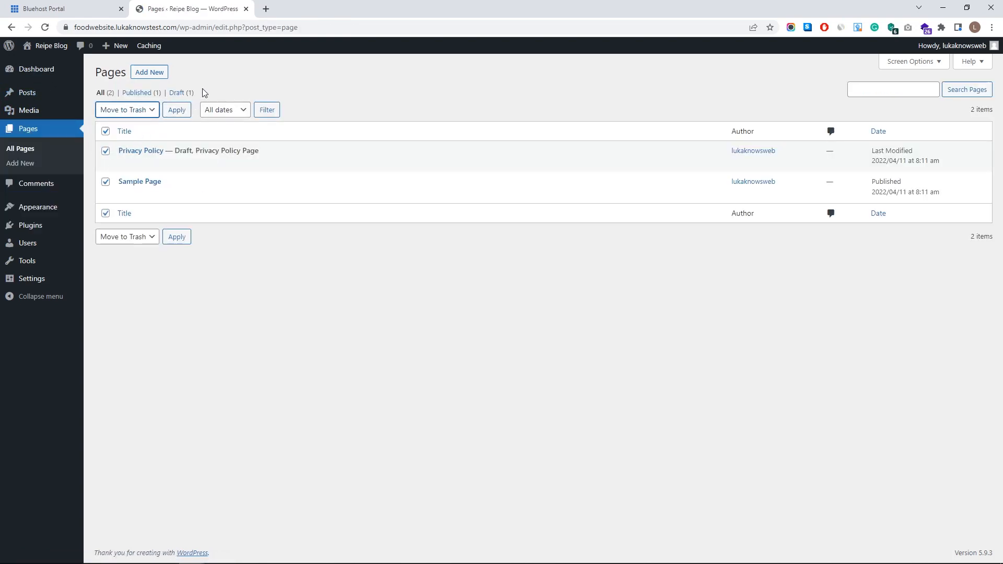
click(175, 109)
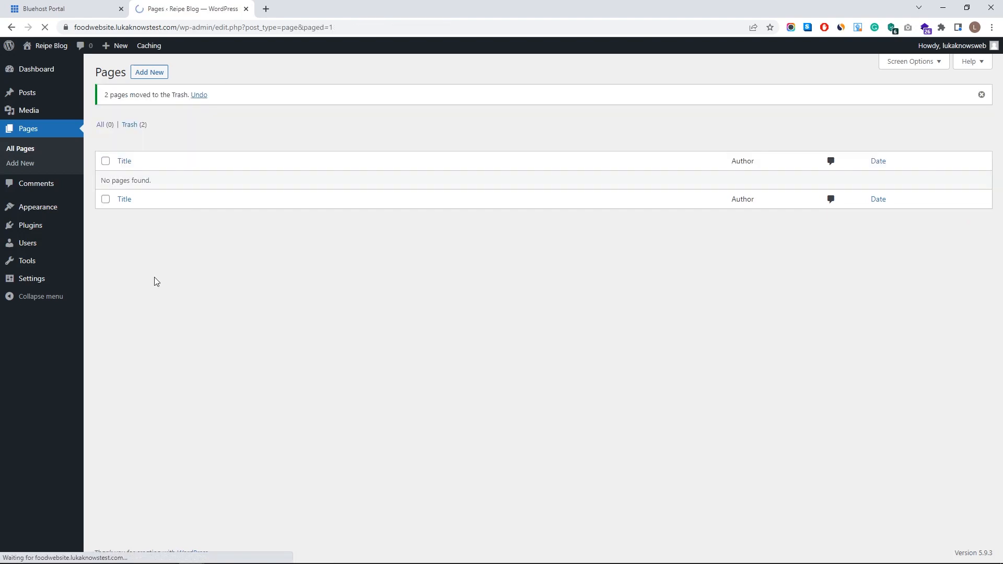
click(131, 126)
click(106, 131)
click(133, 110)
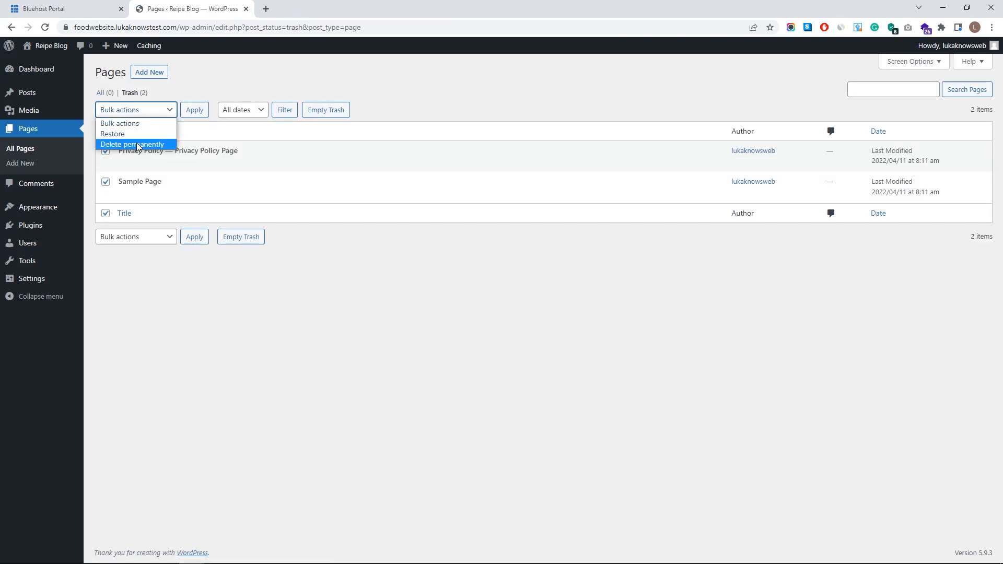
click(137, 144)
click(191, 114)
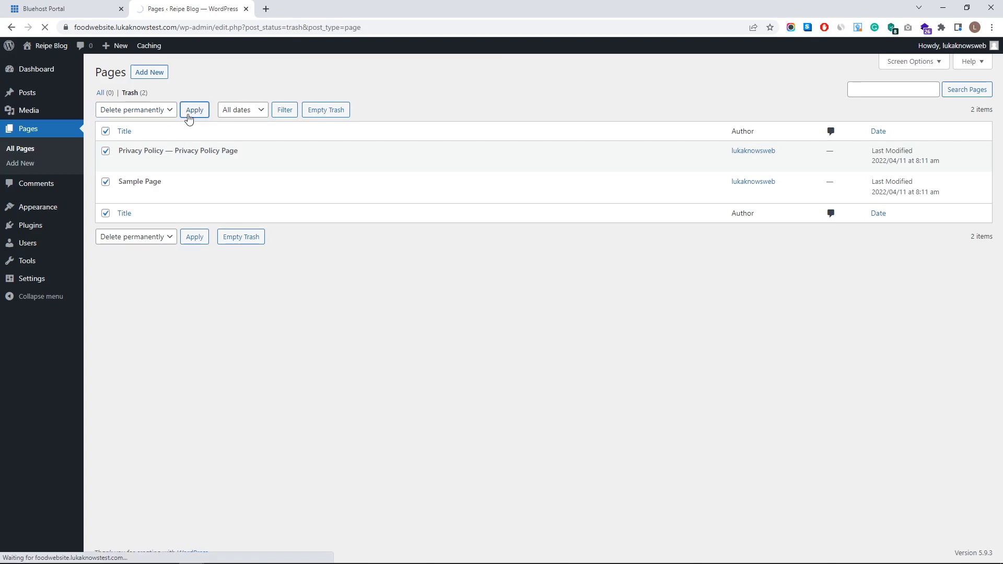
- Trash and permanently delete the Hello world! post
click(33, 99)
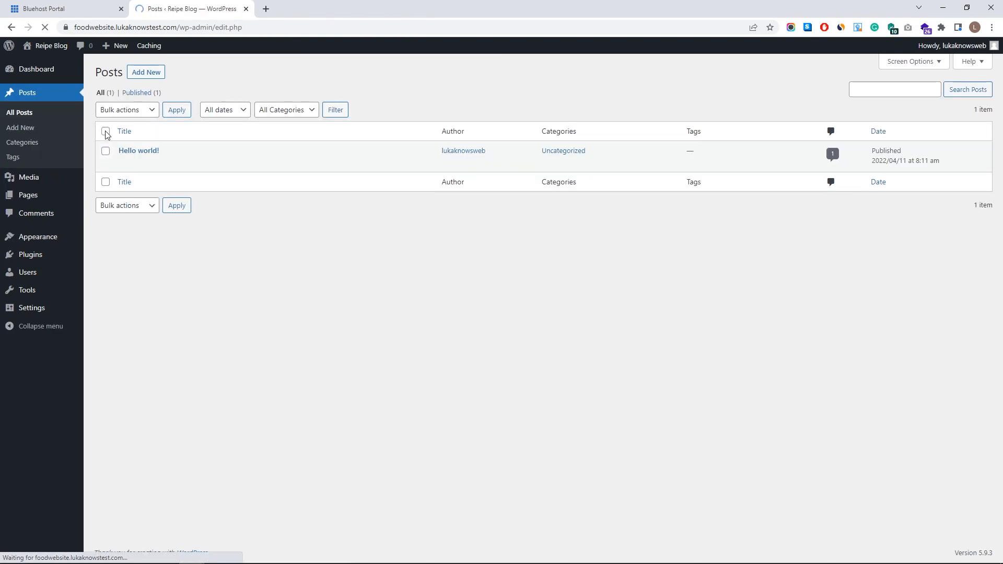
click(106, 131)
click(125, 110)
click(126, 146)
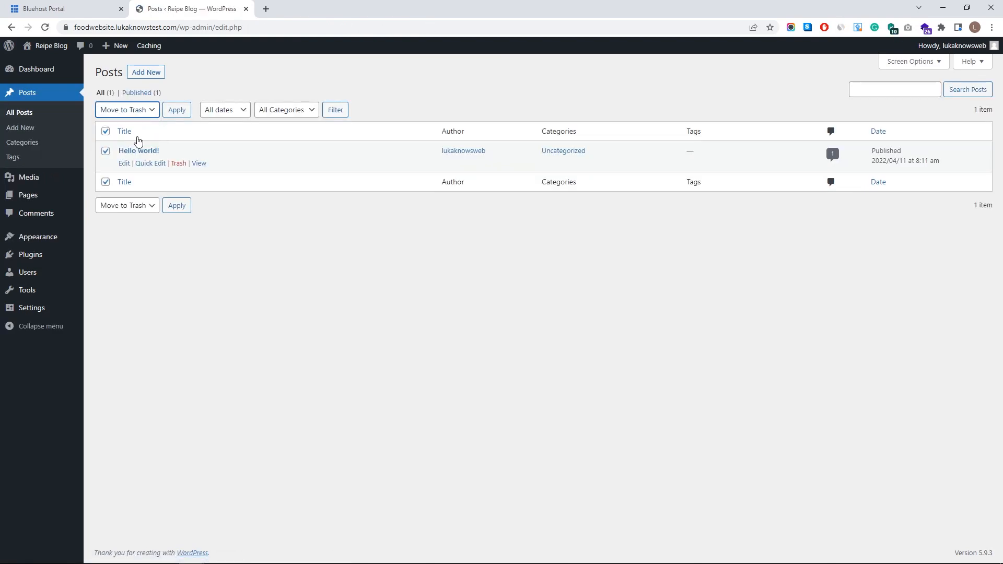
click(176, 111)
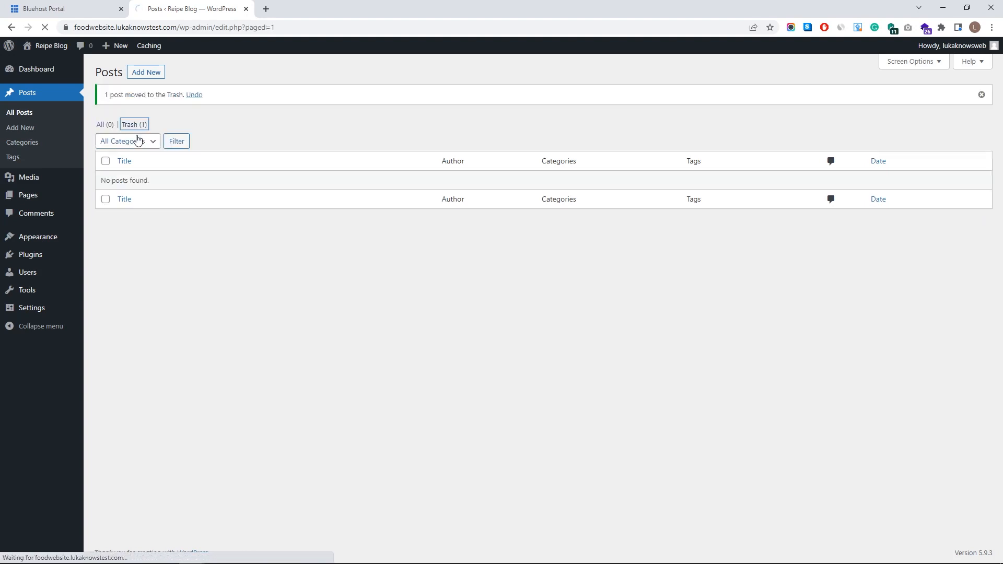
click(105, 131)
click(128, 110)
click(132, 144)
click(186, 110)
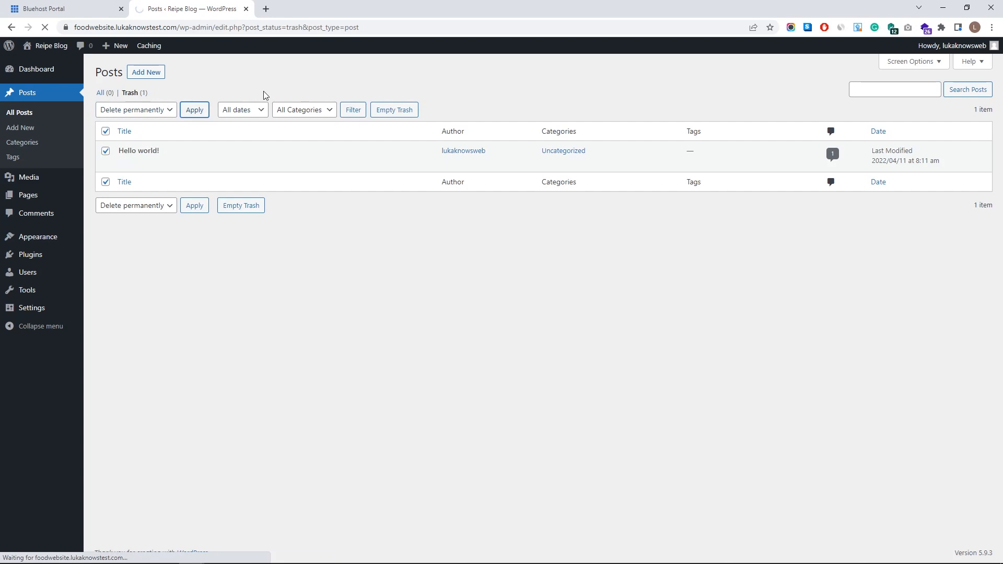
mouse_move(59, 76)
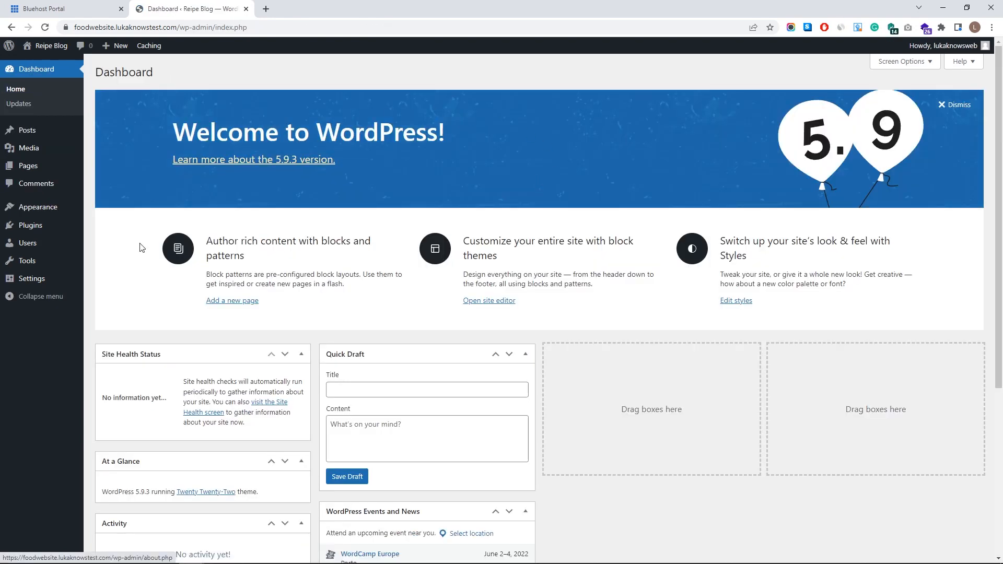
click(51, 62)
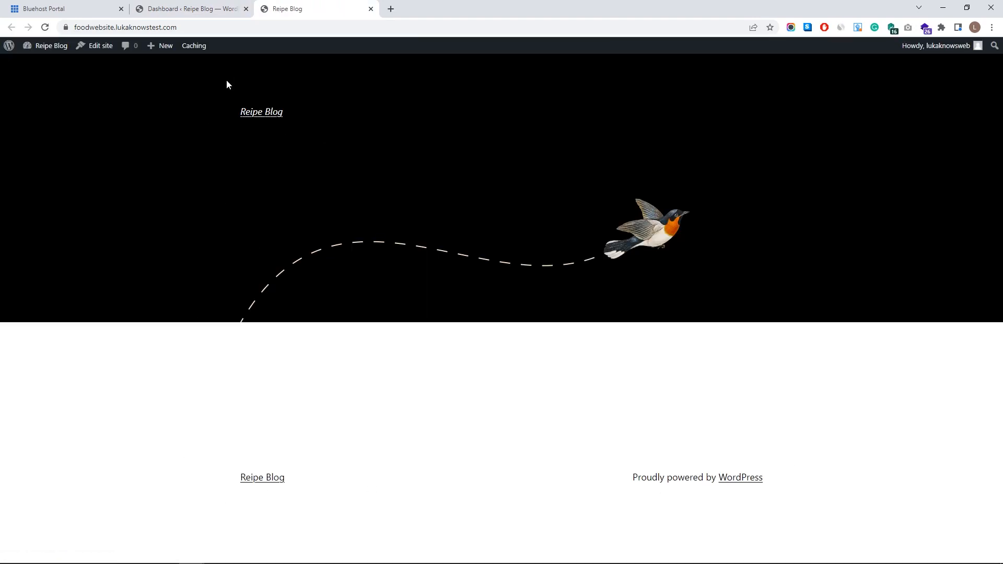
click(212, 13)
middle_click(314, 9)
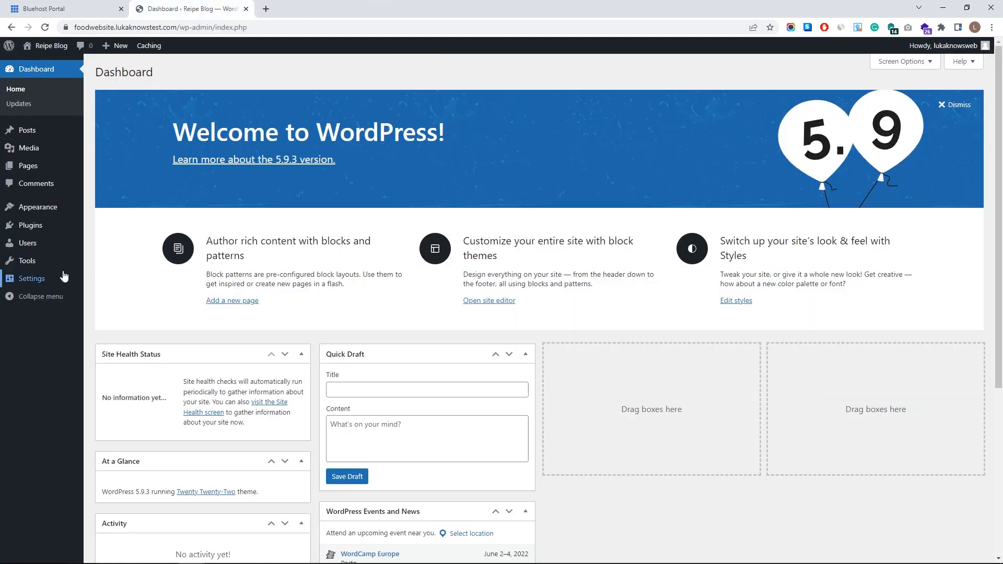
mouse_move(58, 278)
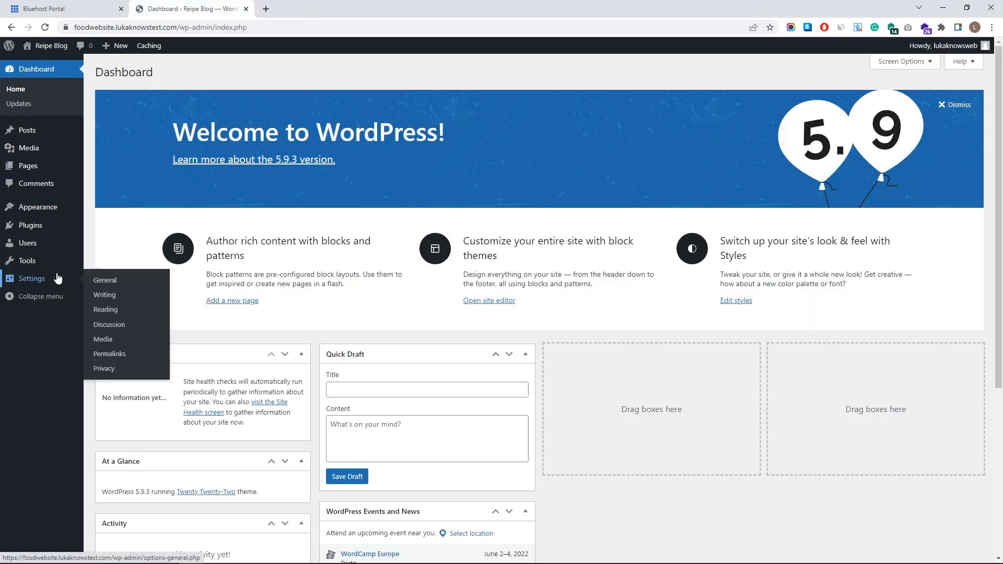
- Switch the permalinks to the Post name structure (/%postname%/) and save
click(126, 359)
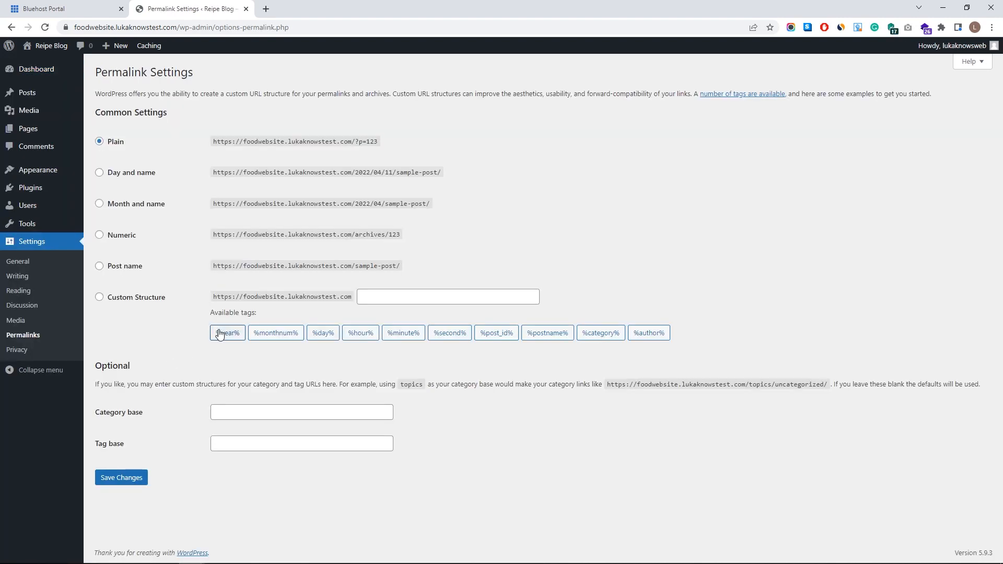
click(110, 269)
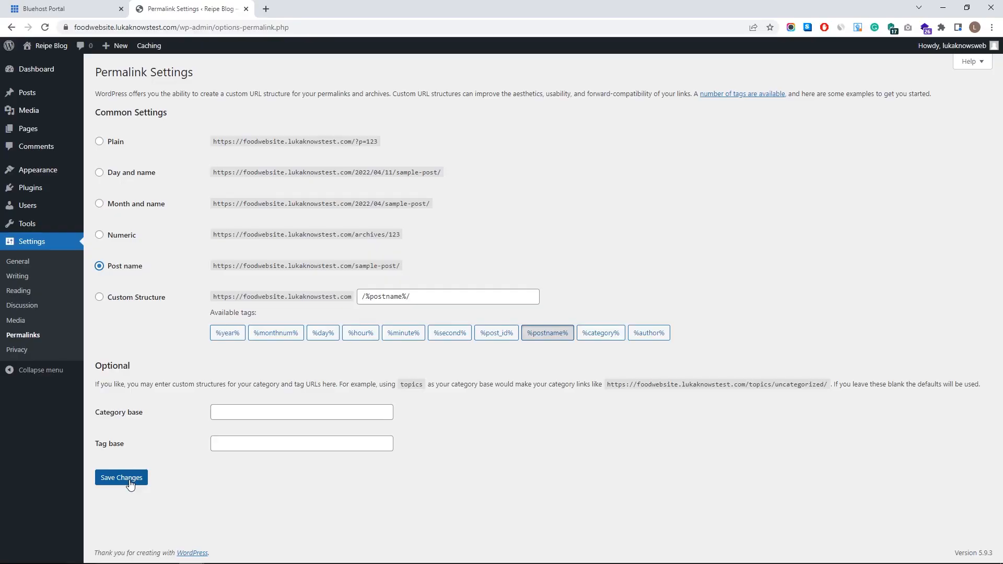
click(130, 486)
mouse_move(53, 211)
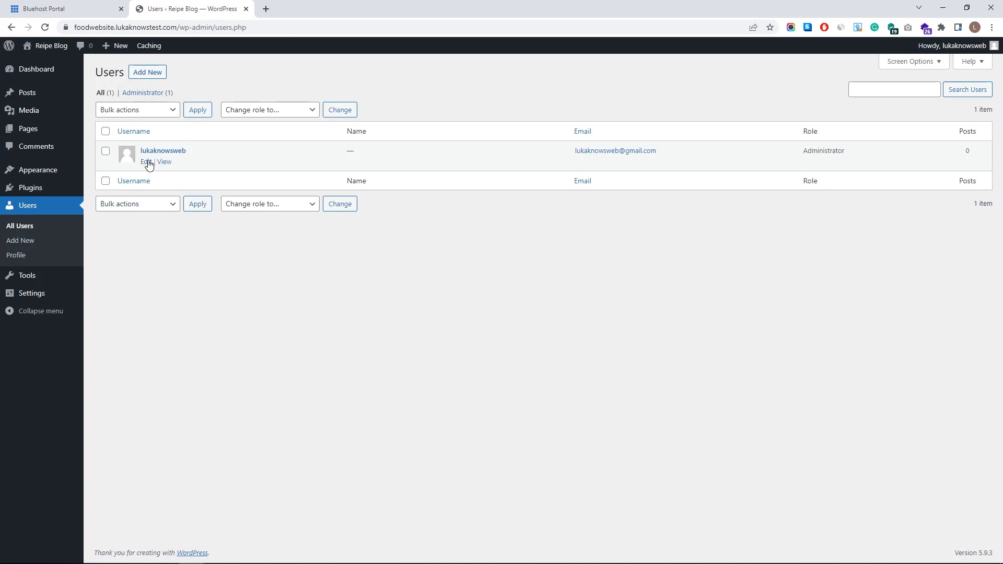
- Open the administrator's user profile for editing
drag(149, 161, 128, 210)
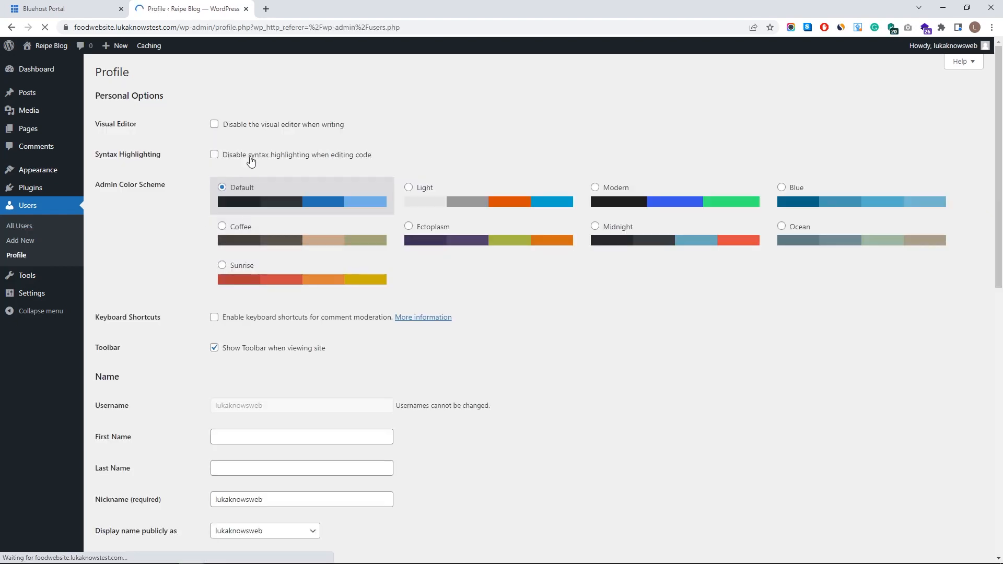
scroll(205, 291, down, 2)
scroll(207, 292, down, 2)
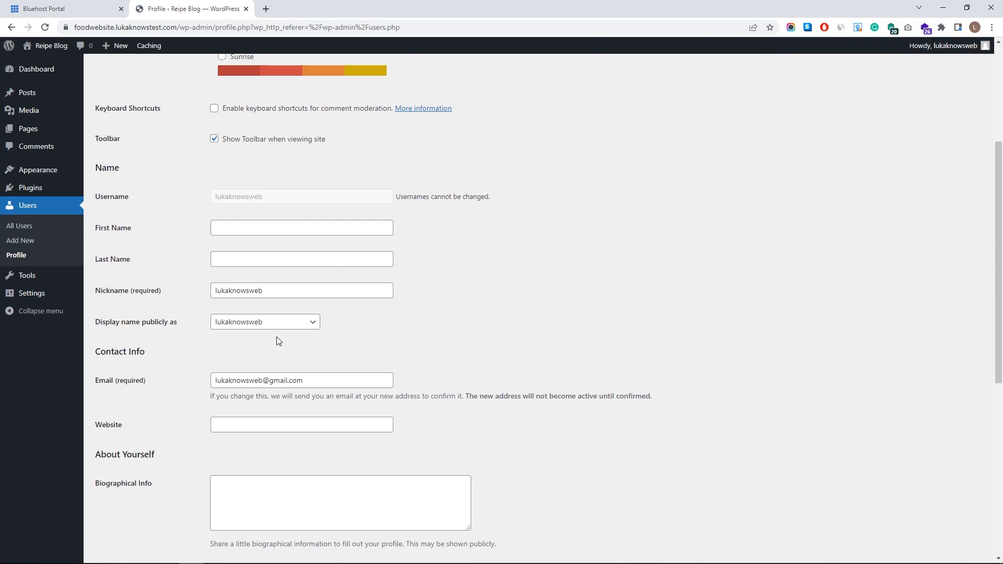
scroll(277, 339, down, 4)
scroll(249, 410, down, 1)
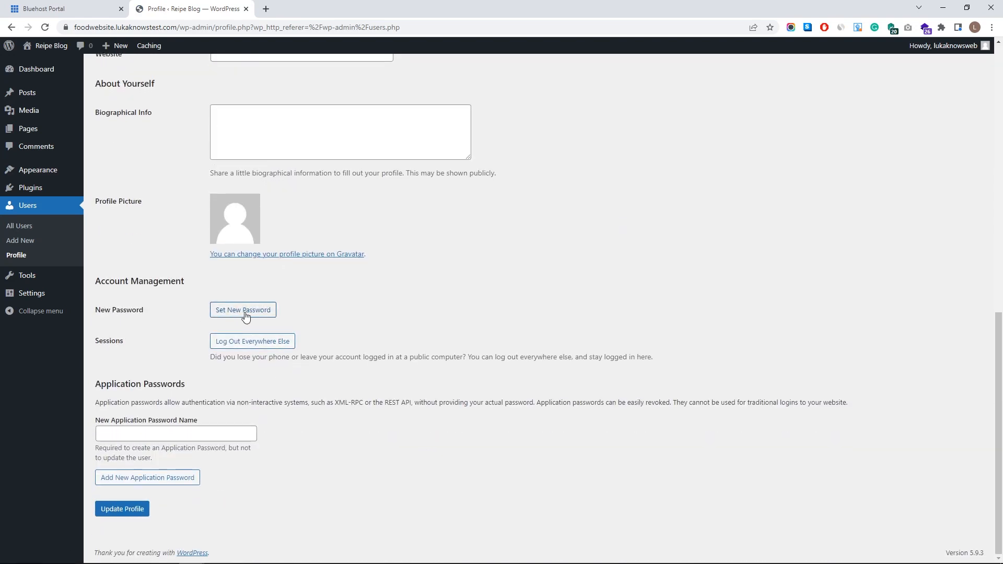
- Replace the generated password with a new account password and update the profile
click(244, 312)
drag(358, 332, 113, 328)
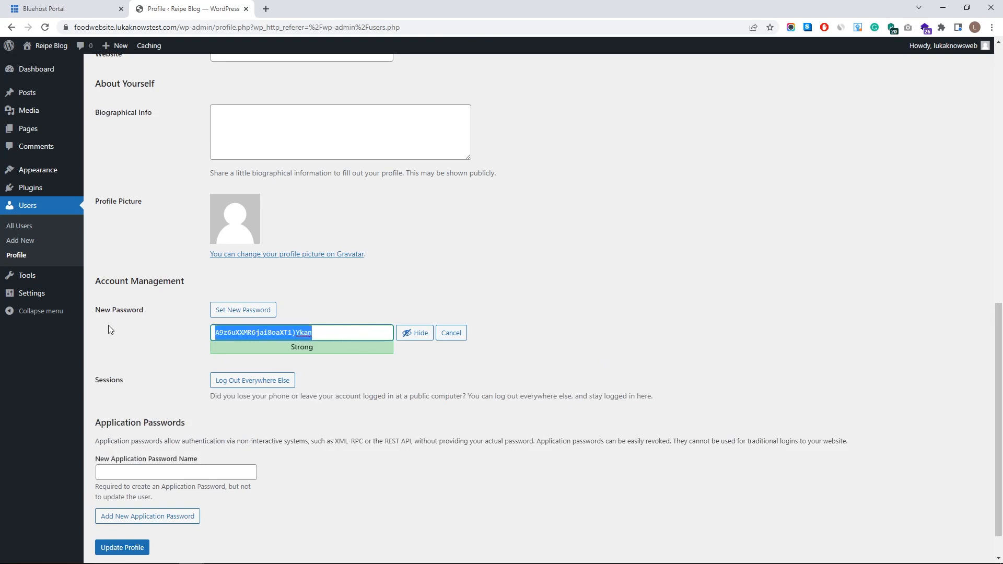
key(BackSpace)
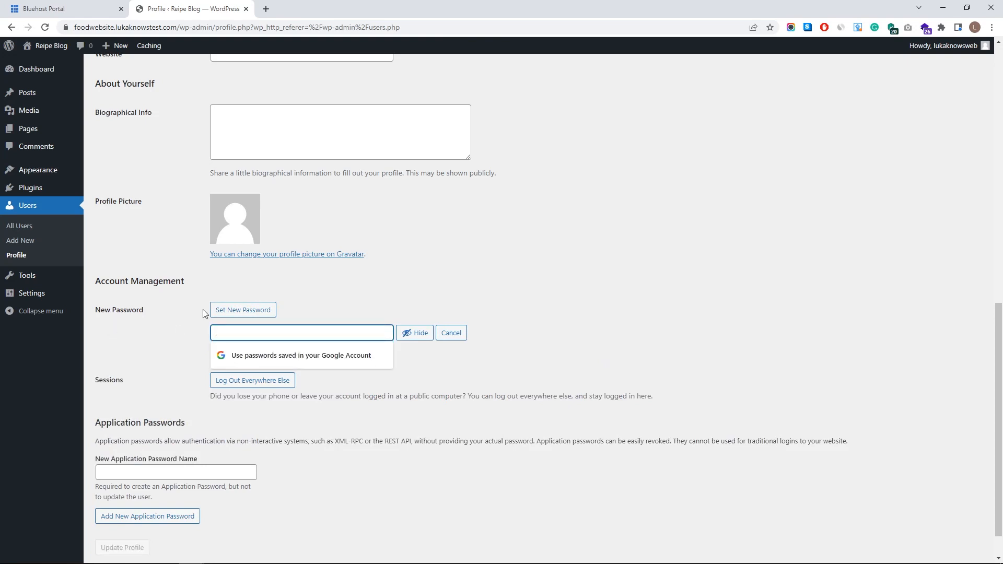
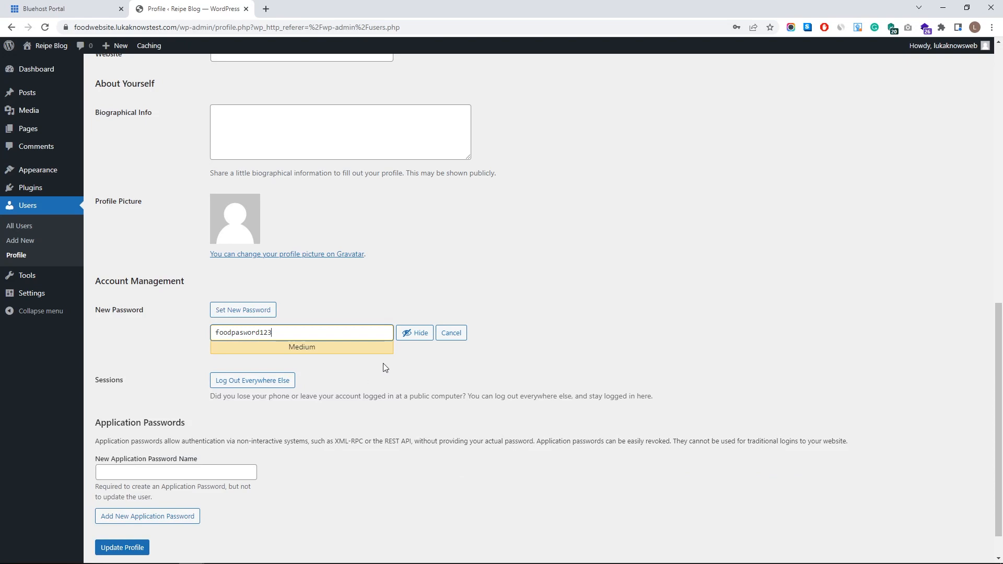
drag(348, 332, 172, 351)
click(339, 313)
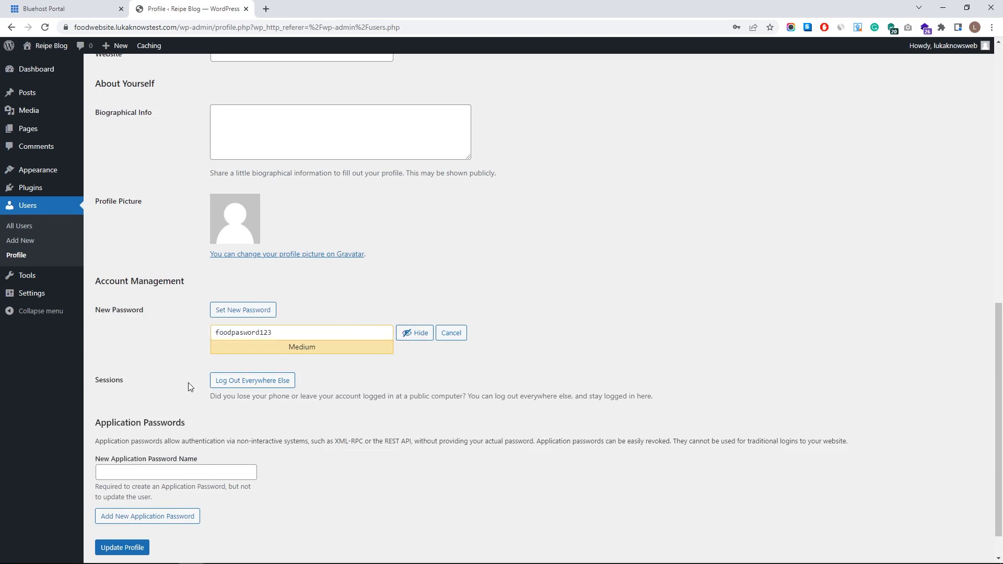
scroll(160, 491, down, 1)
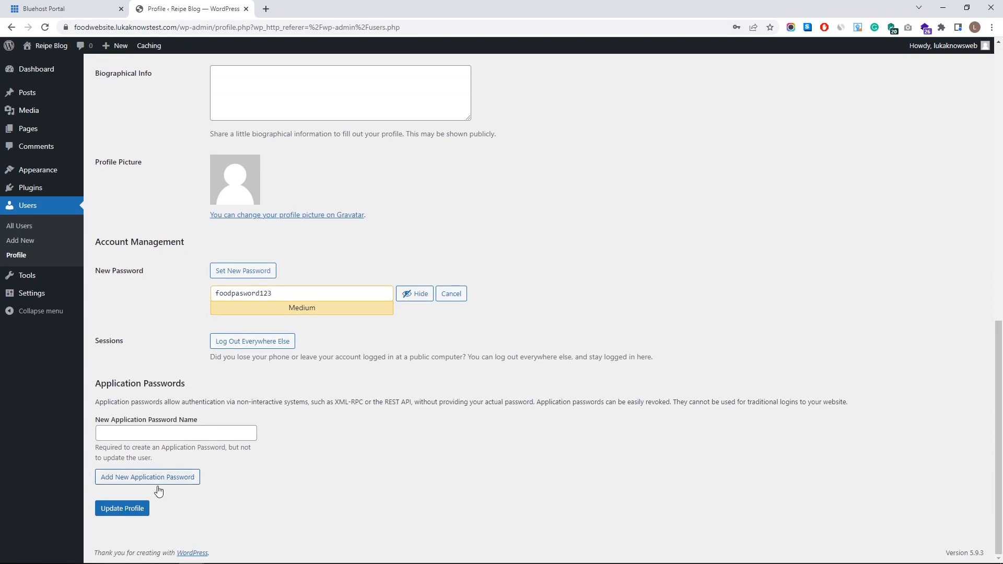
click(133, 515)
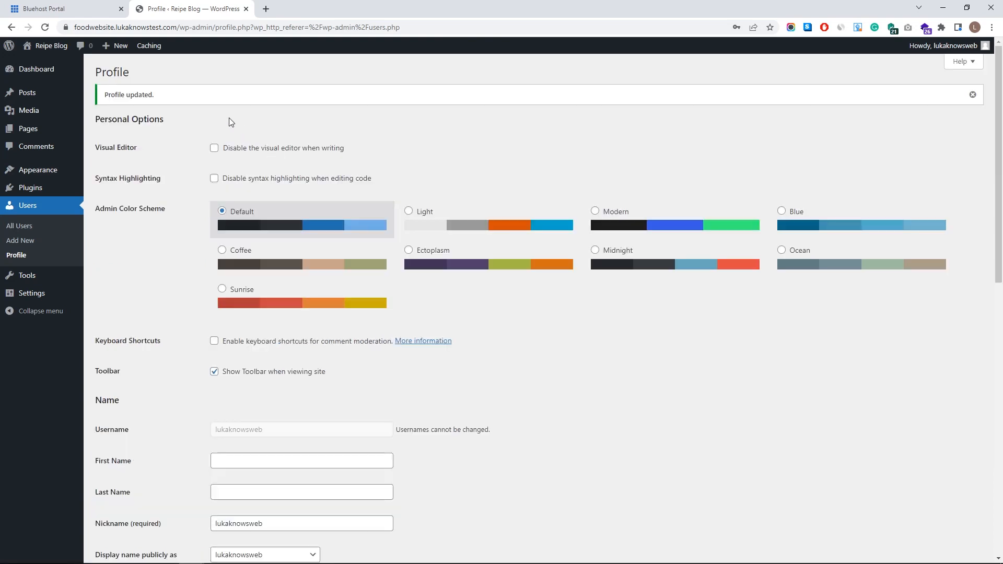
click(72, 9)
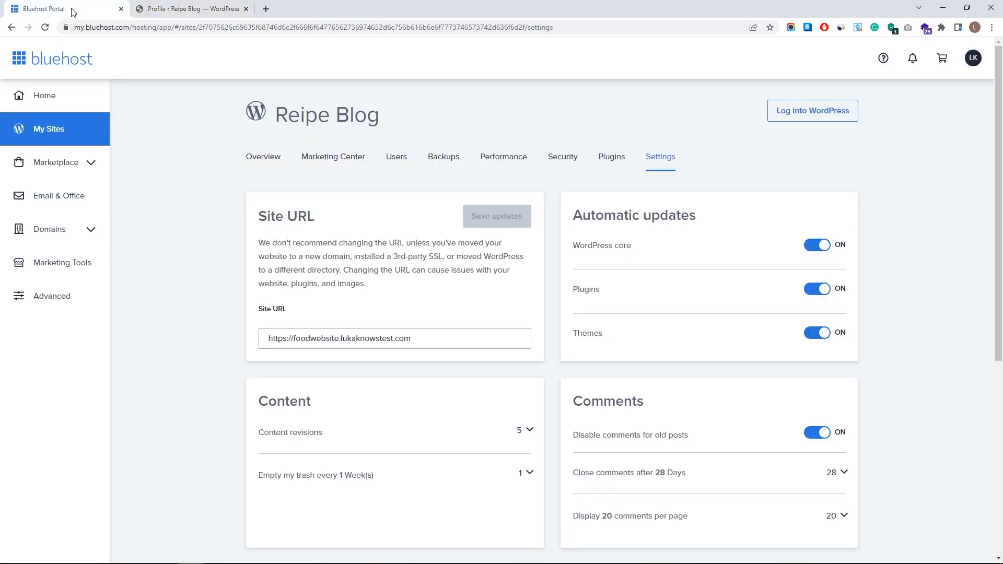
- Copy the site's domain from the WordPress profile tab's address bar
click(209, 9)
double_click(173, 28)
key(Right)
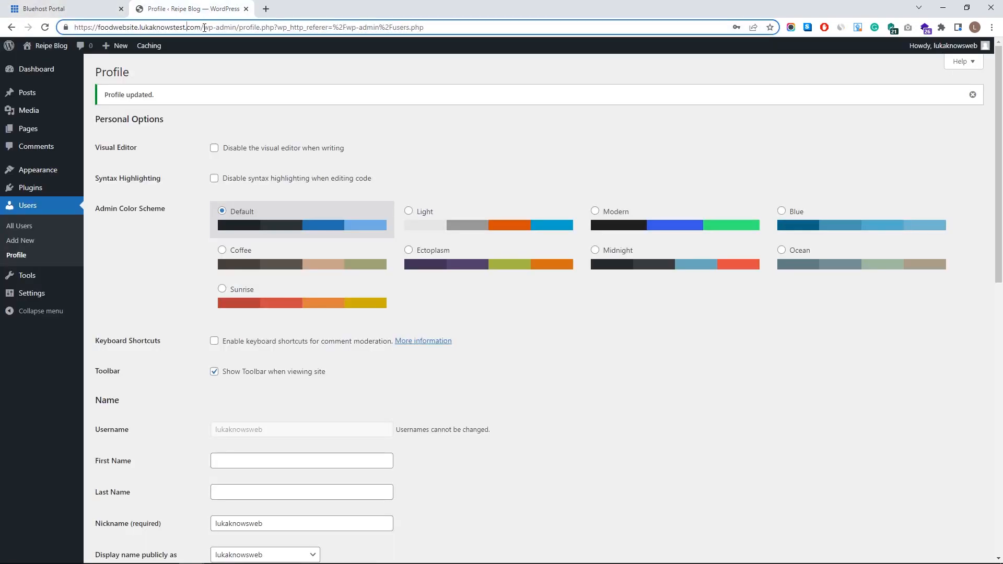
drag(201, 27, 104, 30)
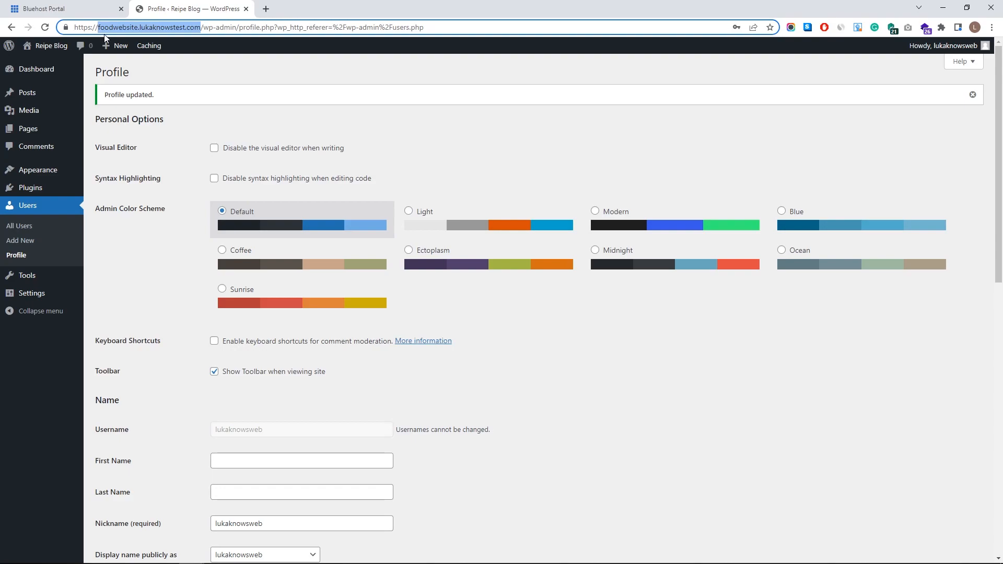
key(ctrl+c)
- Open the domain's /wp-admin login page in a private window and select its address
key(ctrl+shift+n)
key(ctrl+v)
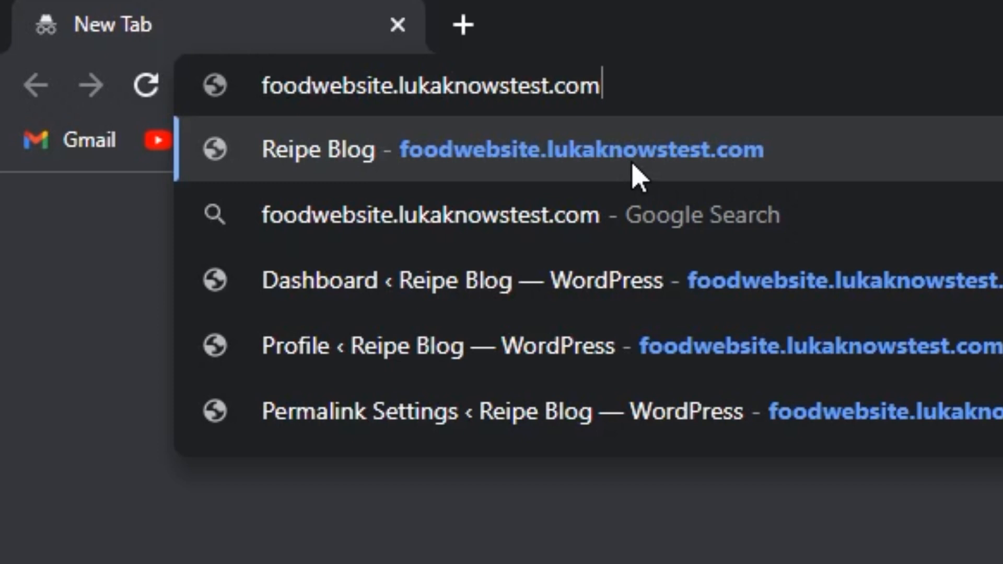
text(/)
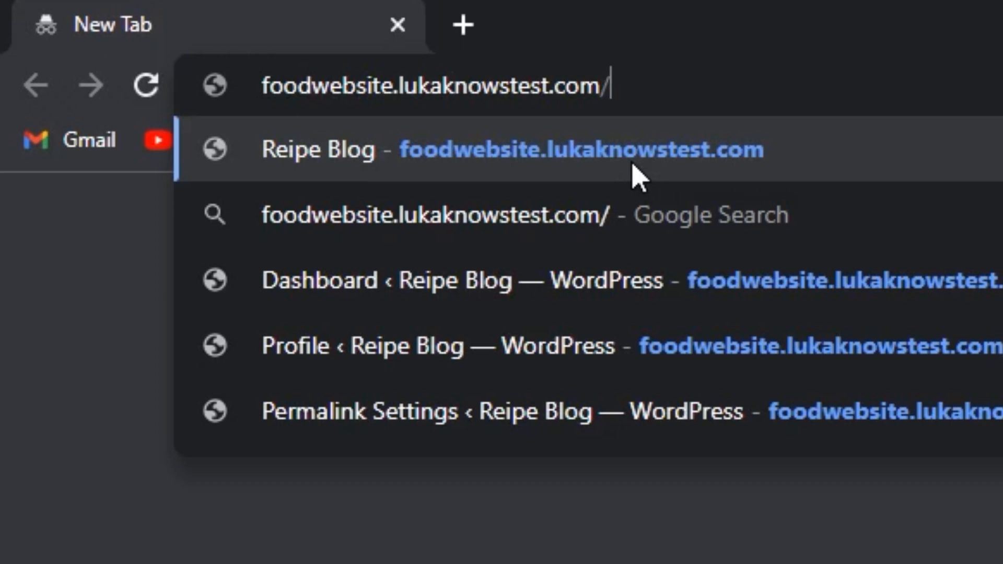
text(wp-admin)
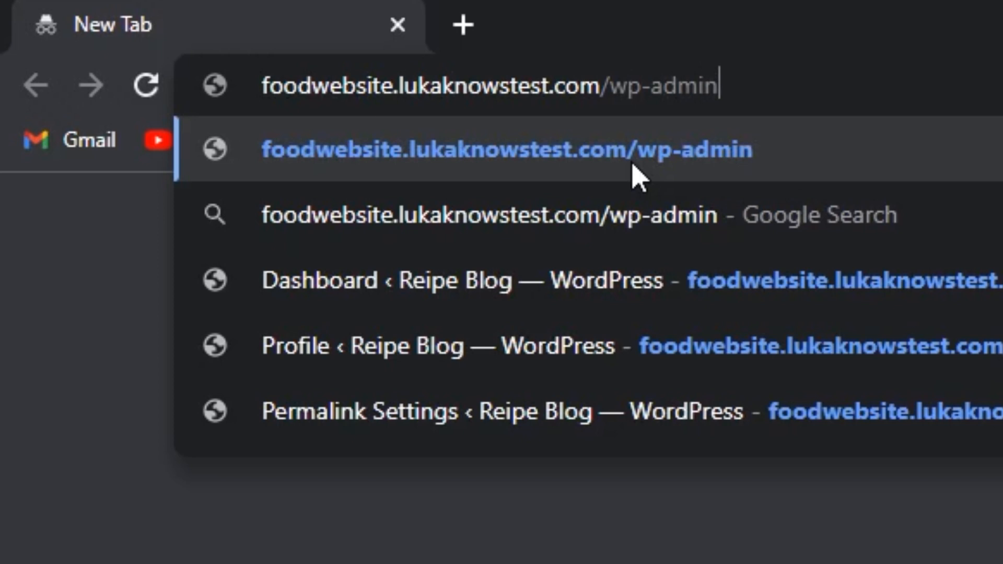
key(Return)
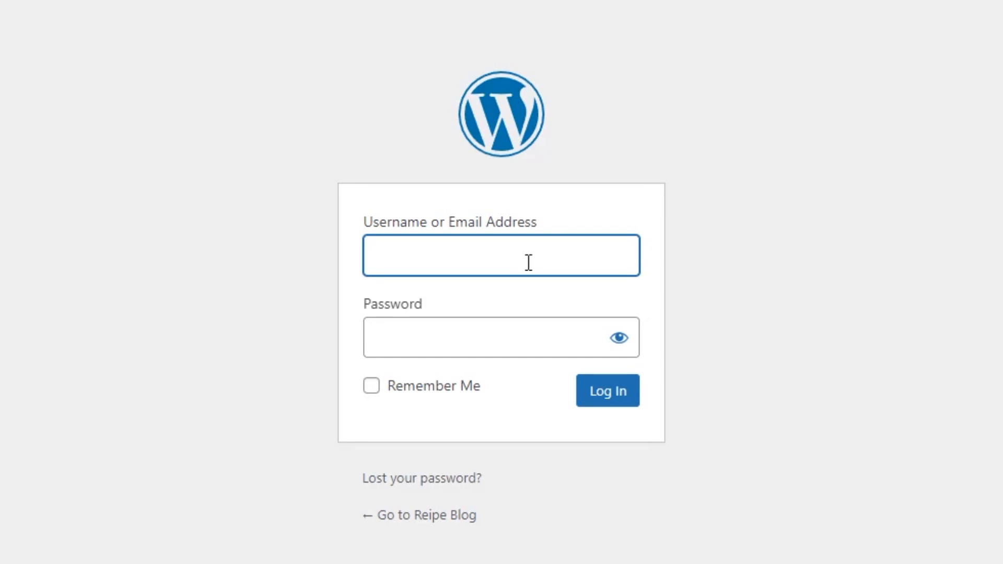
click(402, 325)
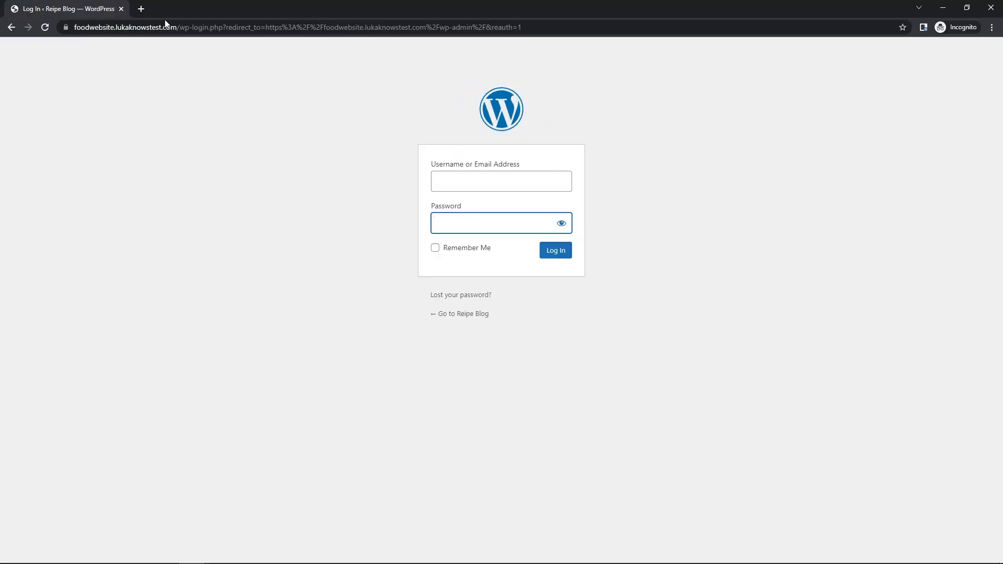
click(426, 27)
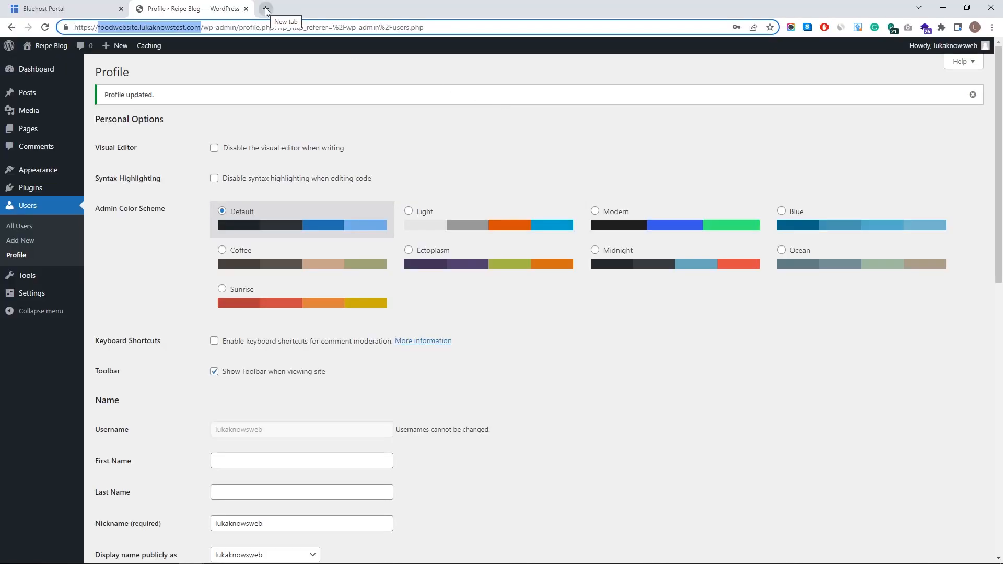
- Bookmark the admin login URL as 'Wordpress' on the bookmarks bar and open it
click(266, 9)
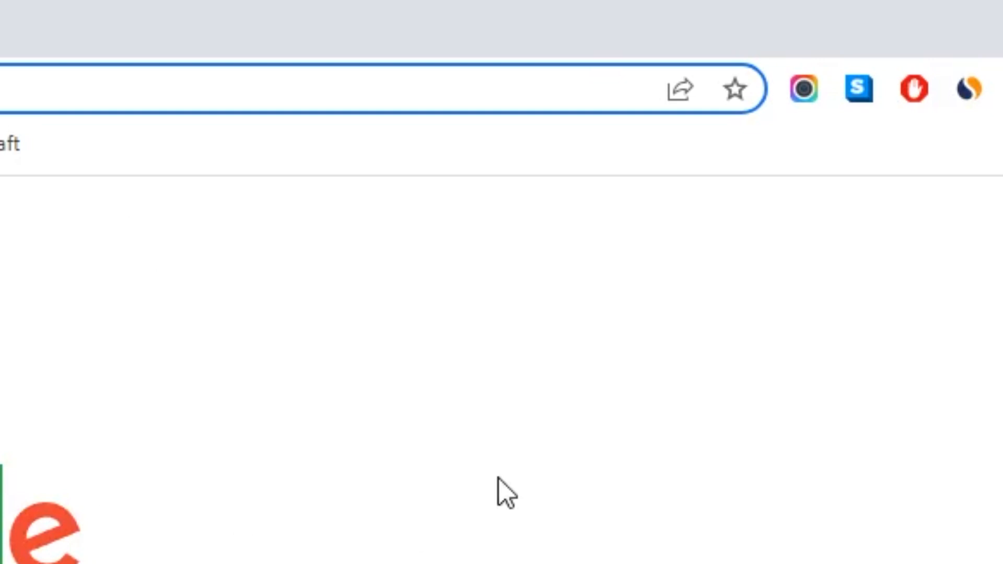
right_click(380, 158)
click(586, 356)
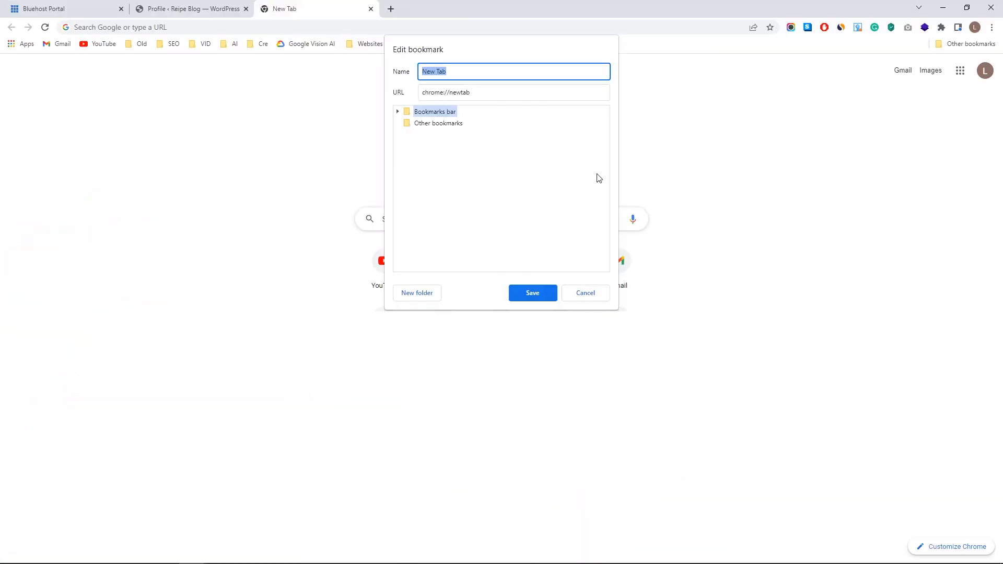
text(W)
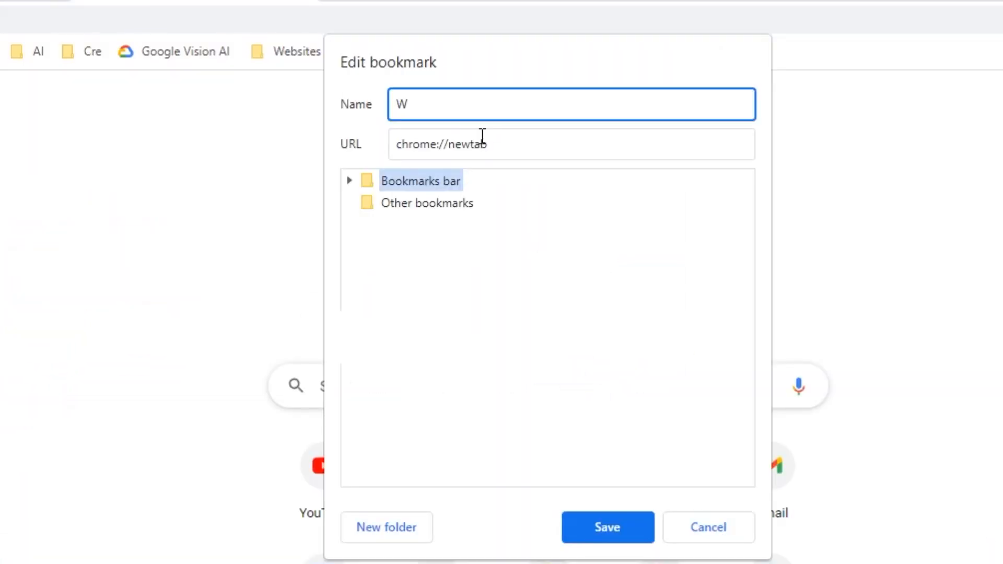
text(ordpress)
double_click(481, 137)
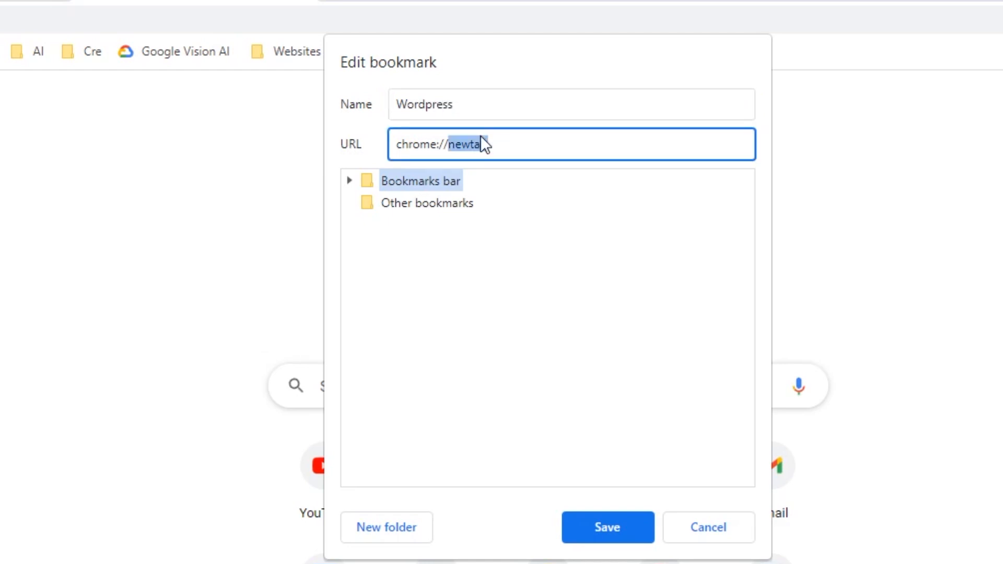
key(ctrl+a)
key(ctrl+v)
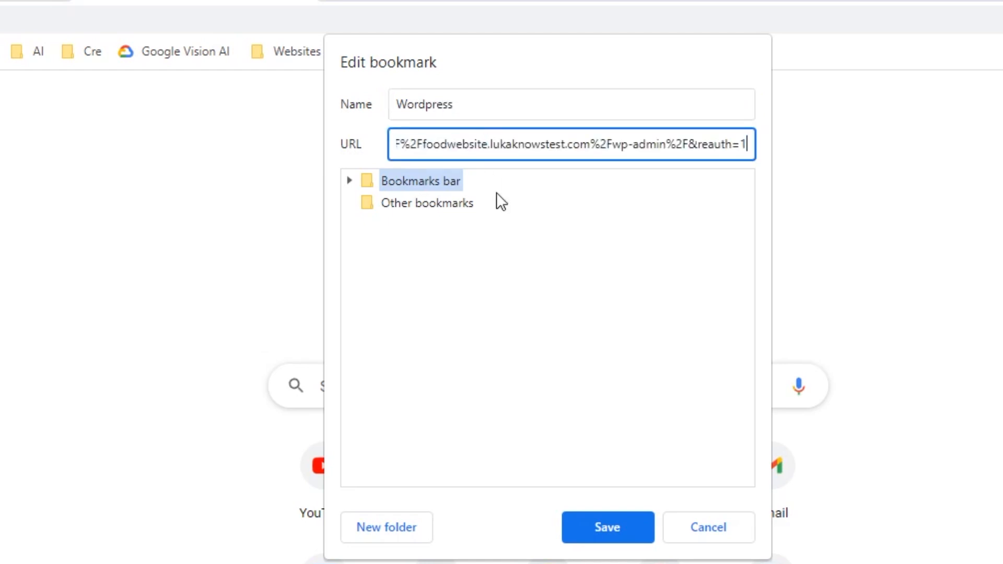
click(634, 528)
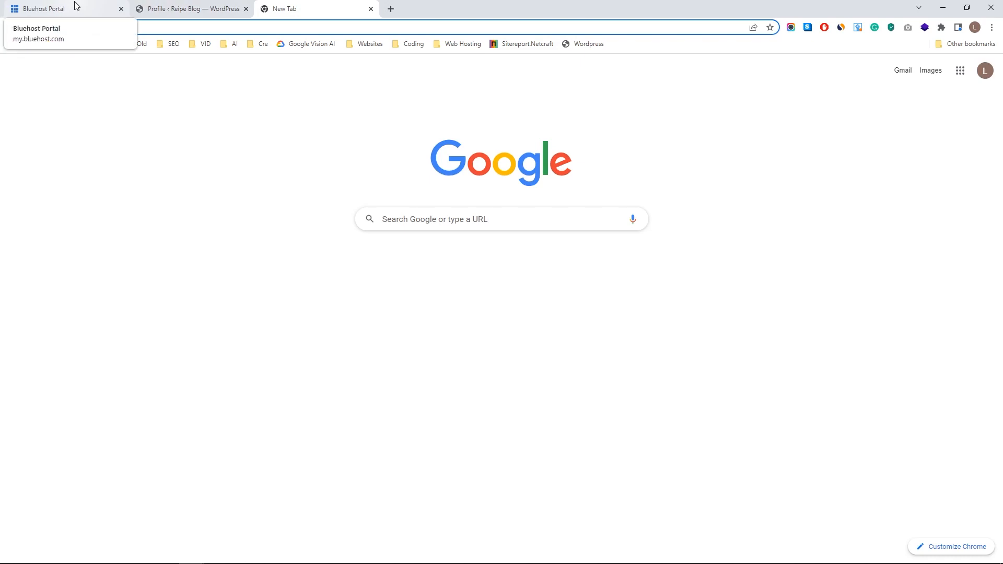
click(587, 48)
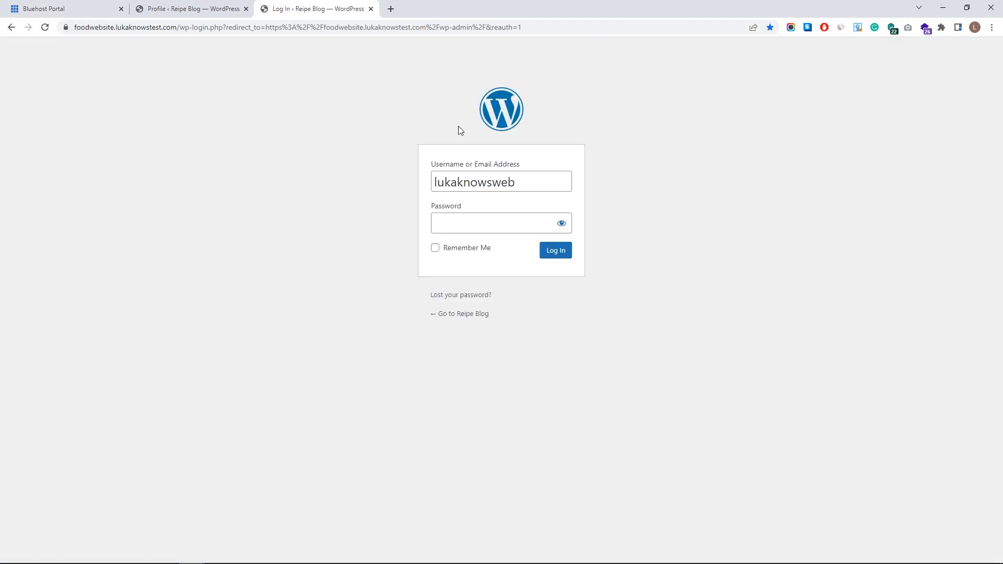
- Close the extra login tab, open Settings > General, and load the live site in a background tab
middle_click(351, 8)
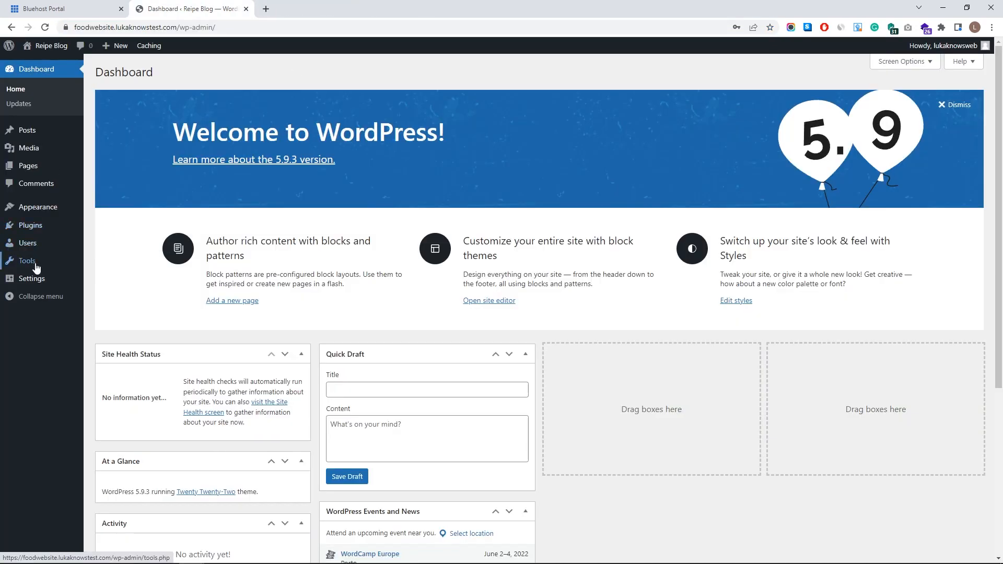
click(31, 280)
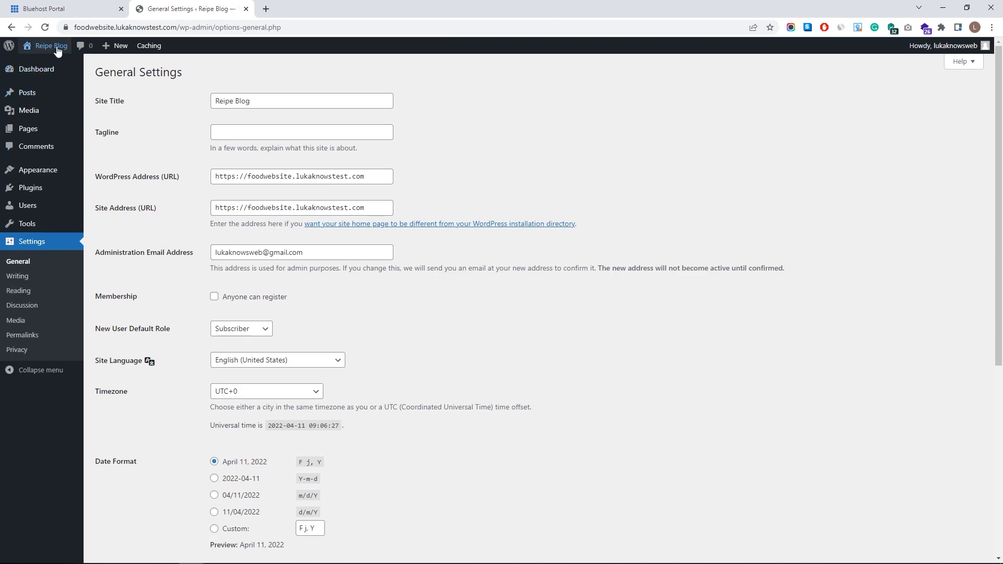
middle_click(52, 66)
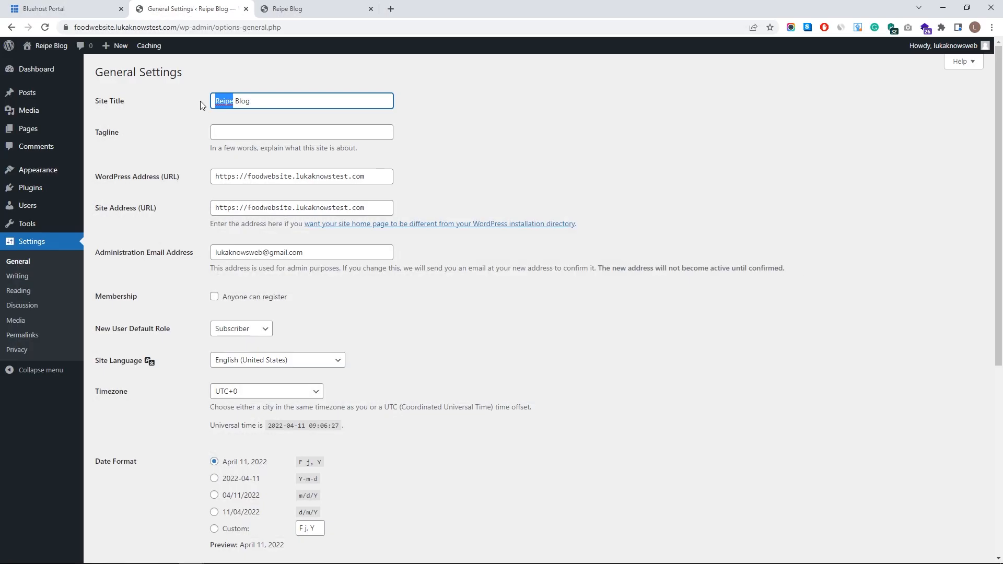
- Set the site title to 'Luka's Recipes' and tagline 'Simple recipes for everyone', then save
text(Luka's)
key(BackSpace)
key(BackSpace)
key(BackSpace)
key(BackSpace)
text(Recipe)
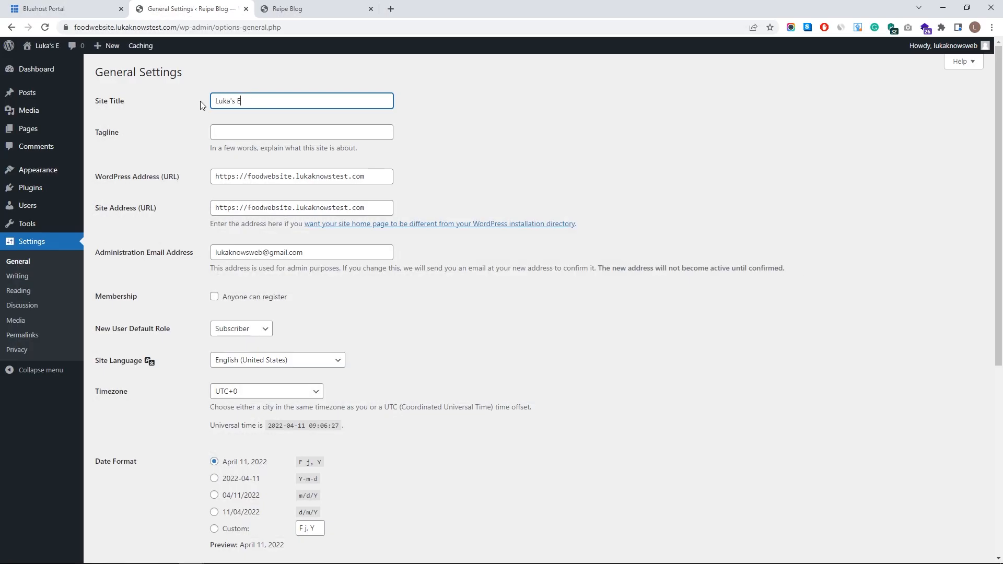
text(s)
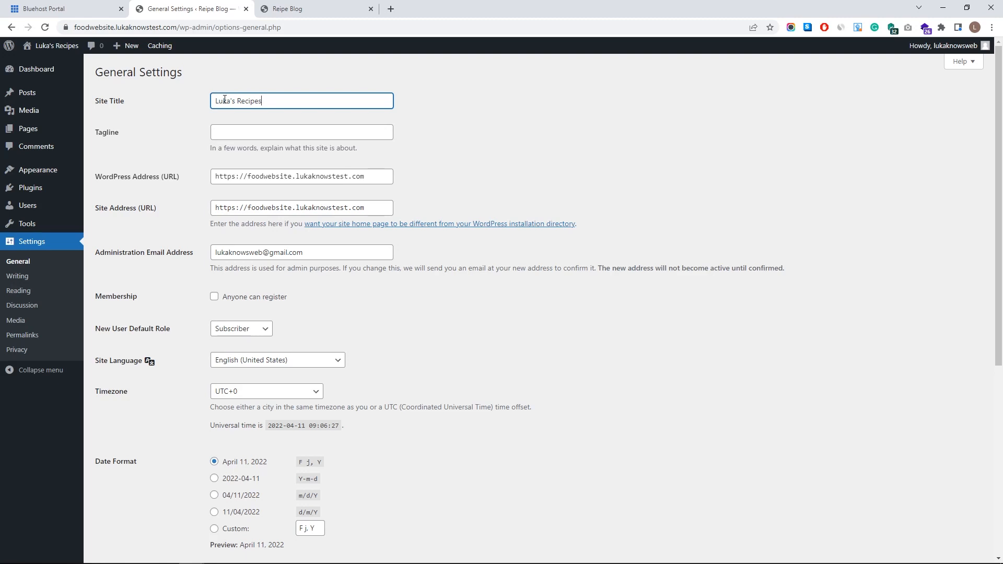
key(Tab)
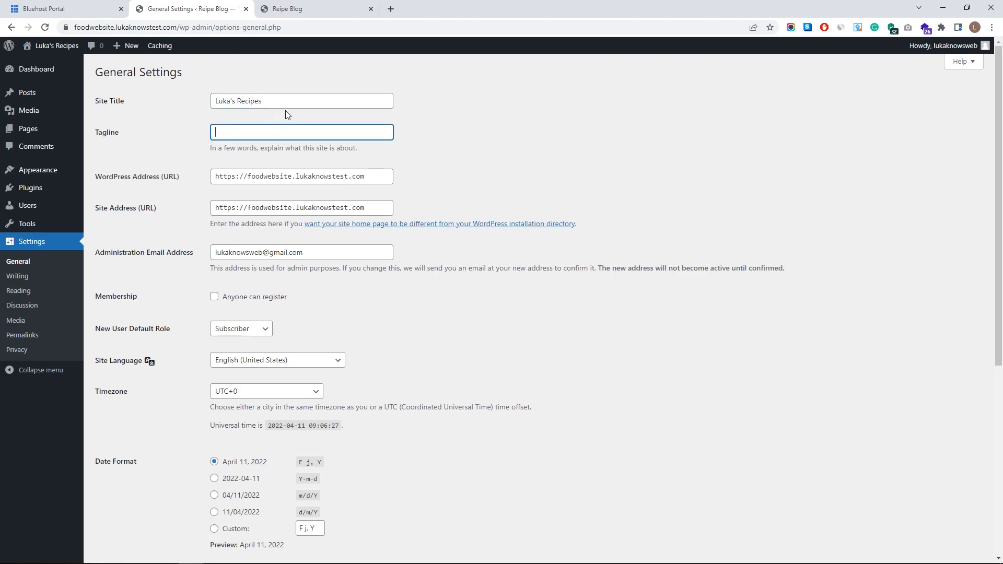
text(Simple recipes for everyone)
click(486, 173)
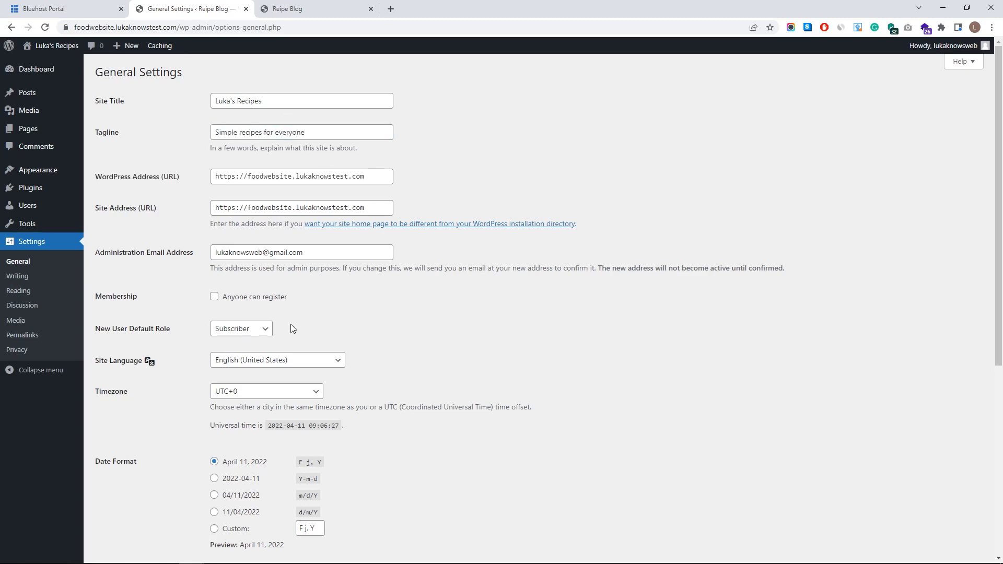
scroll(290, 323, down, 5)
scroll(219, 380, down, 1)
click(134, 509)
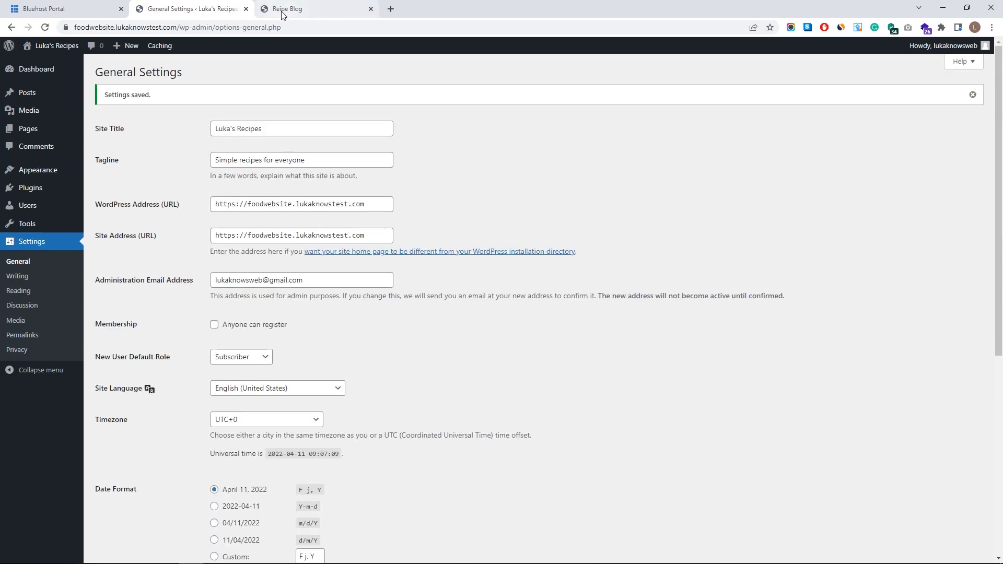
- Reload the homepage tab to check the new title, then return to General Settings
click(285, 11)
click(45, 27)
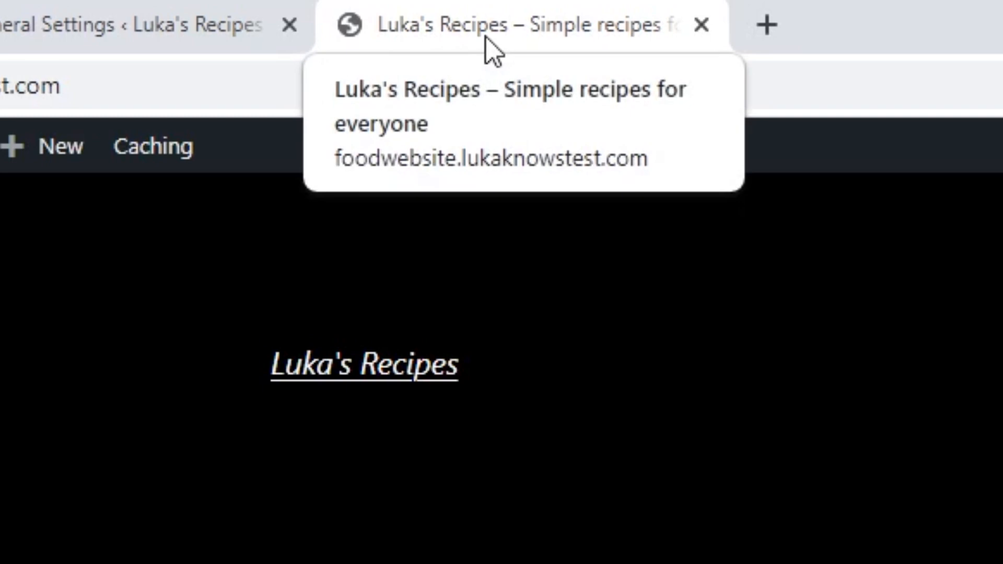
click(113, 31)
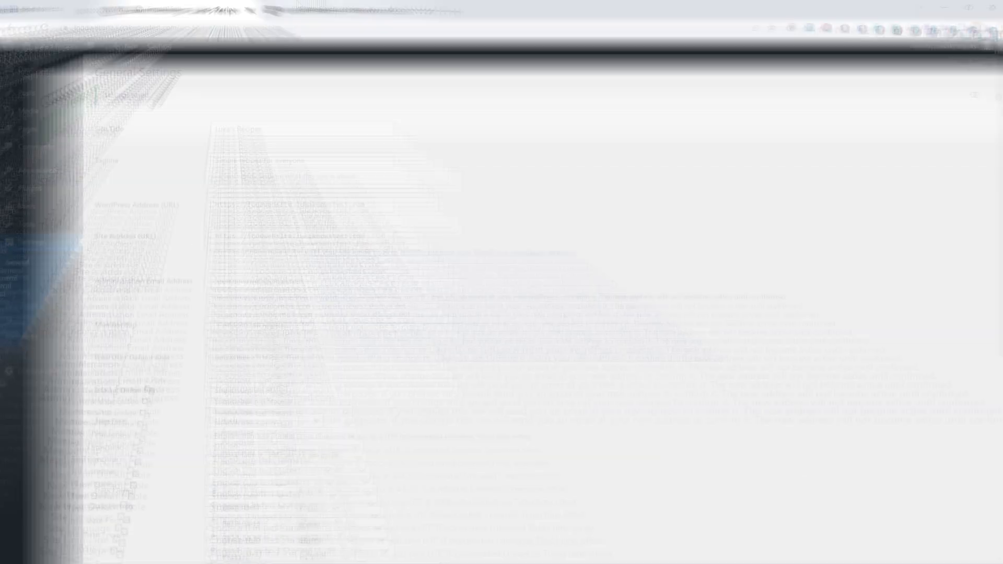
- Keep Monday as the week start day in General Settings
scroll(350, 256, down, 4)
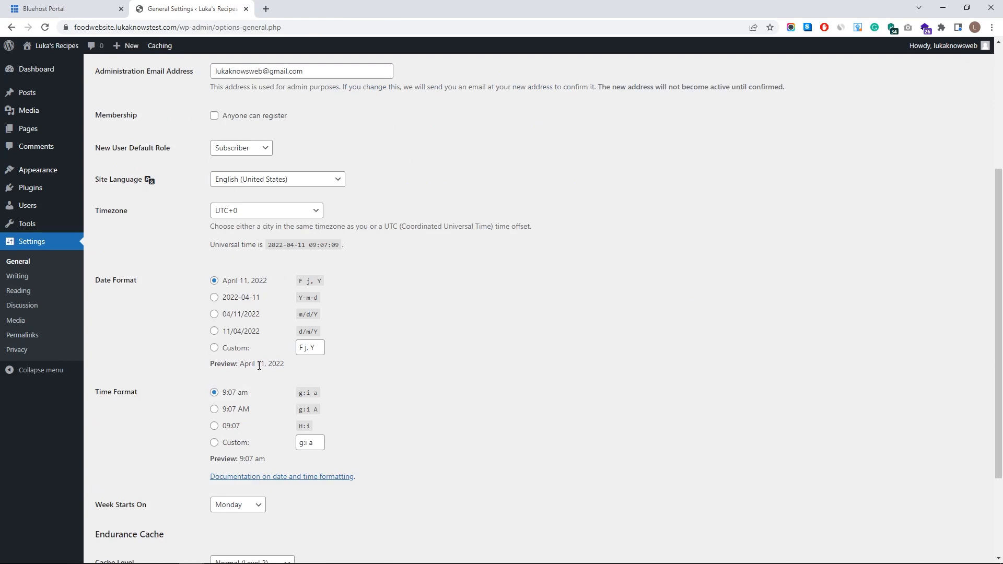
scroll(225, 455, down, 2)
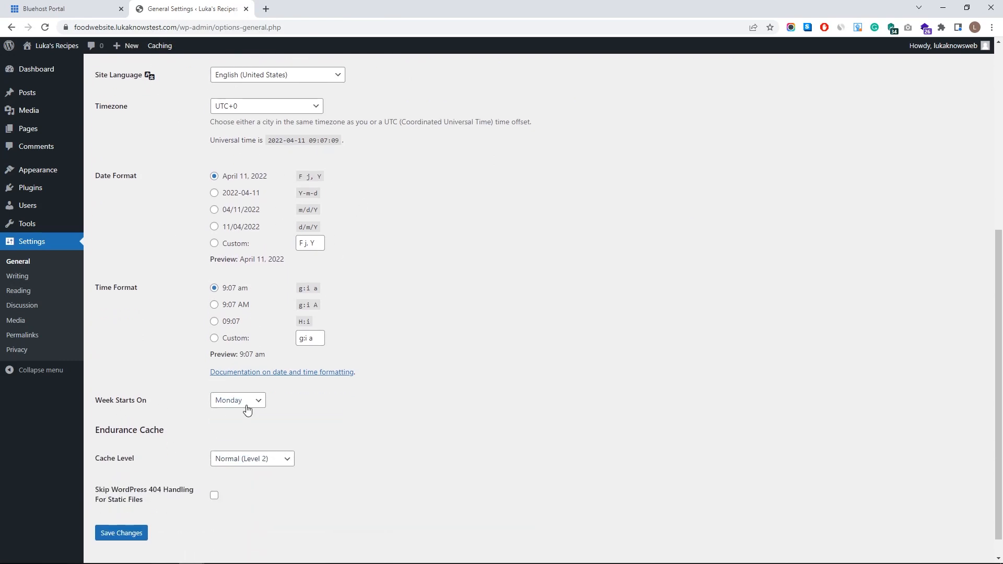
click(262, 400)
click(262, 406)
scroll(99, 259, up, 4)
scroll(178, 300, up, 2)
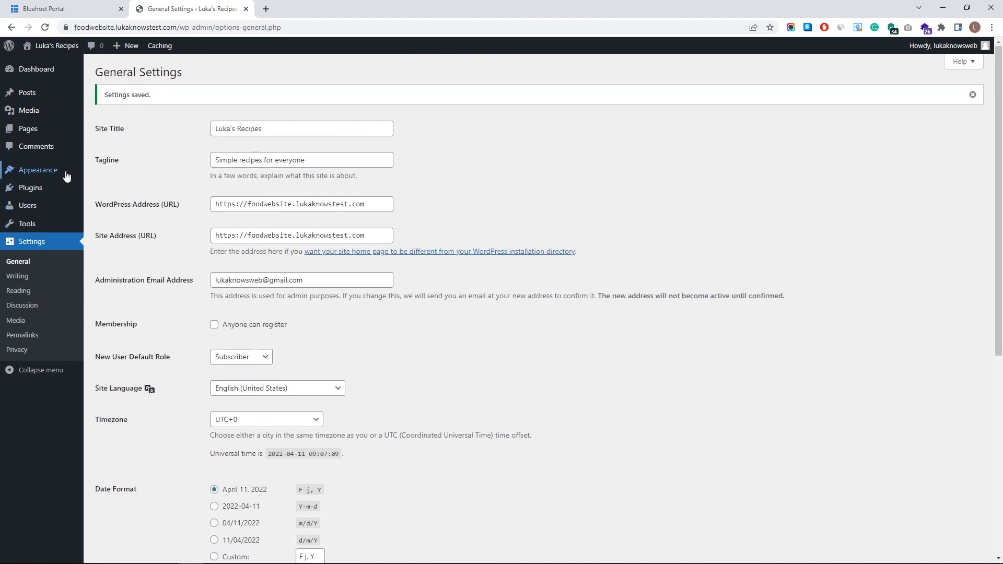
- Open the live site from the admin bar in a new tab and switch to it
mouse_move(52, 45)
middle_click(48, 63)
click(314, 9)
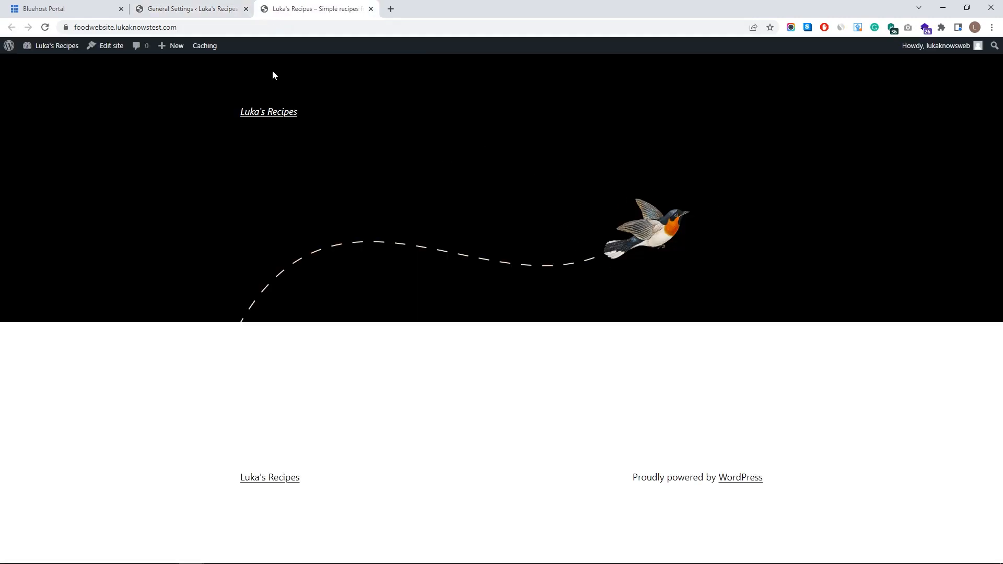
- Search Add New Themes for 'Astra', install it, and activate it
click(180, 8)
click(60, 176)
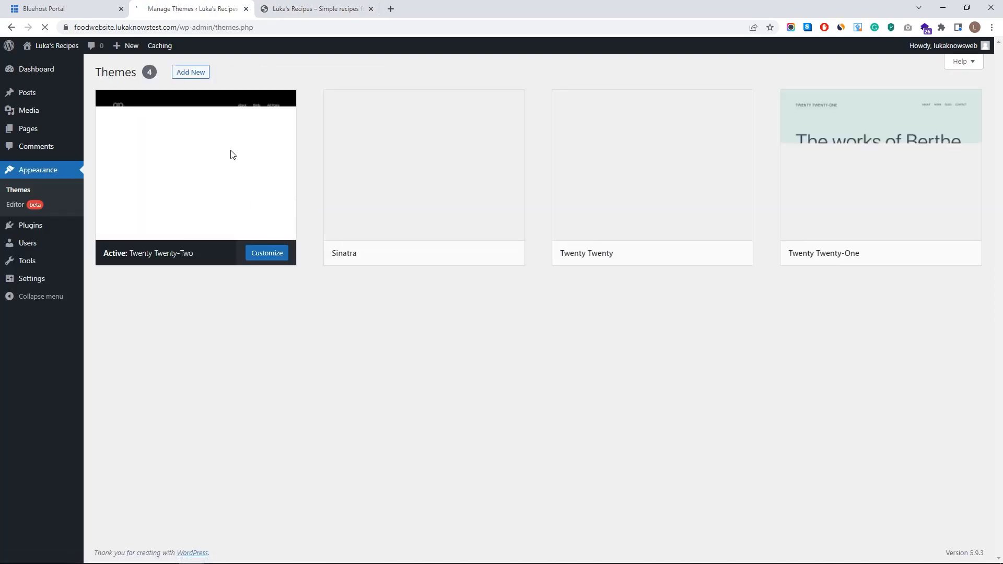
click(202, 76)
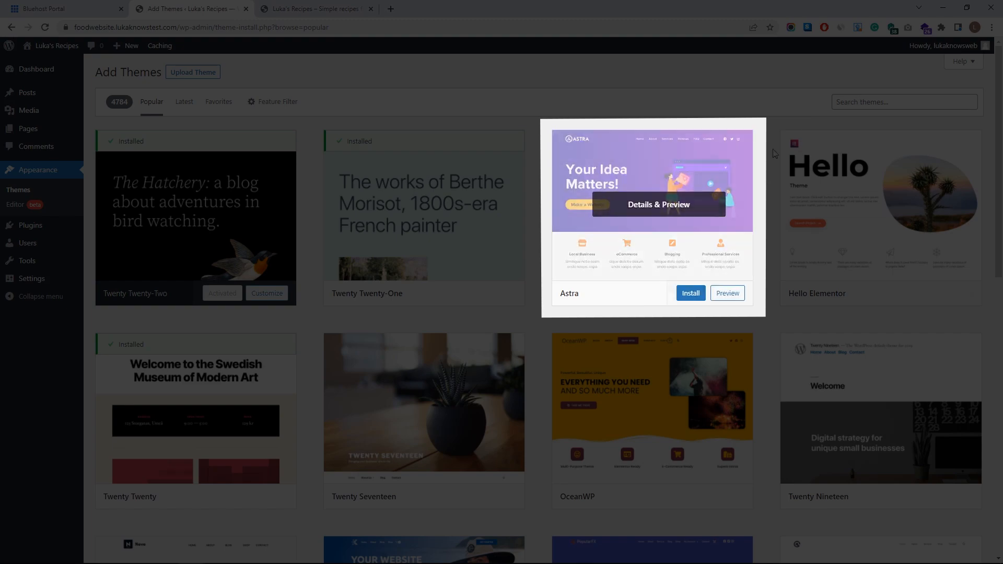
click(896, 95)
text(Astra)
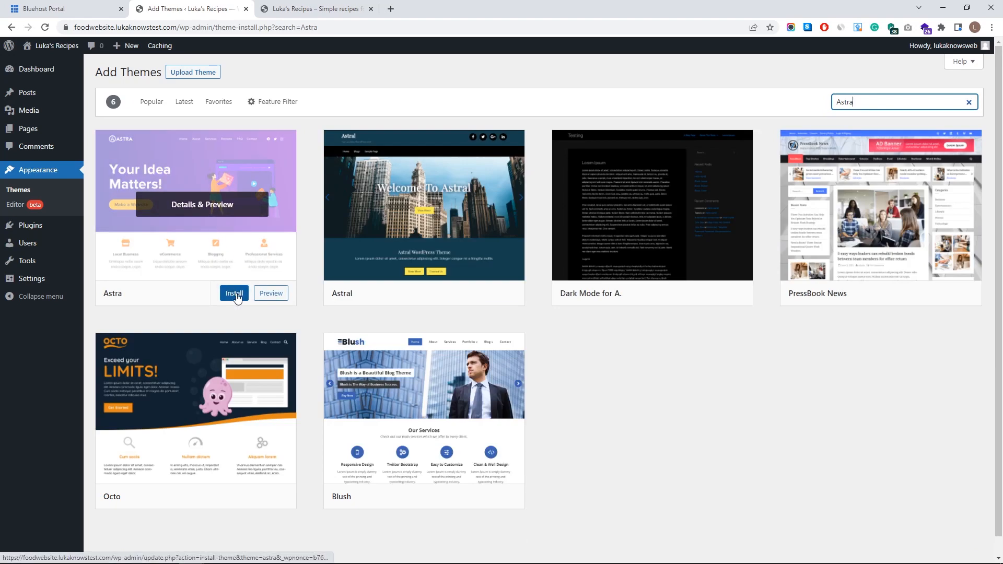
click(237, 294)
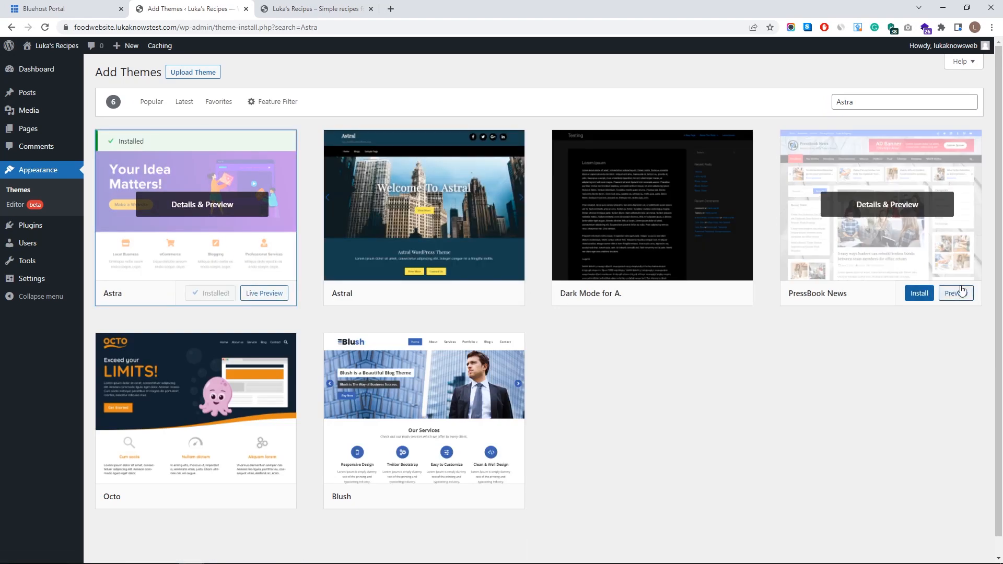
click(223, 293)
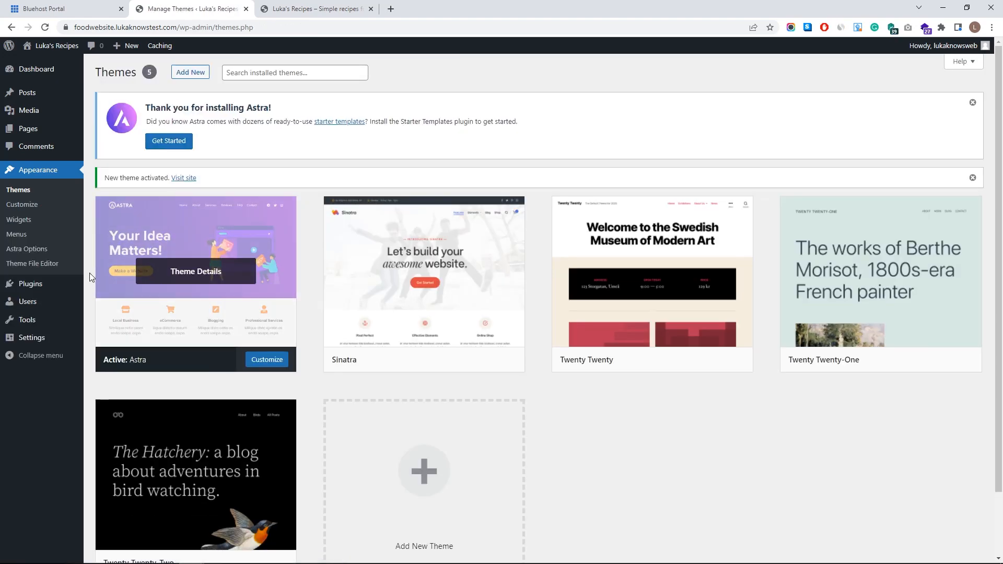
- Search plugins for 'starter', open the Starter Templates details, and view its 1-star reviews
click(38, 284)
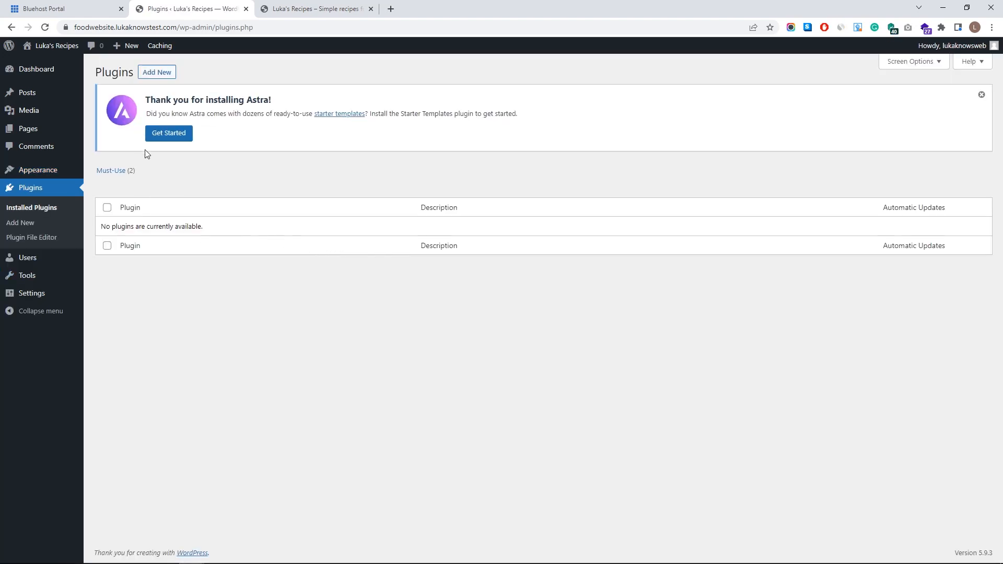
click(156, 74)
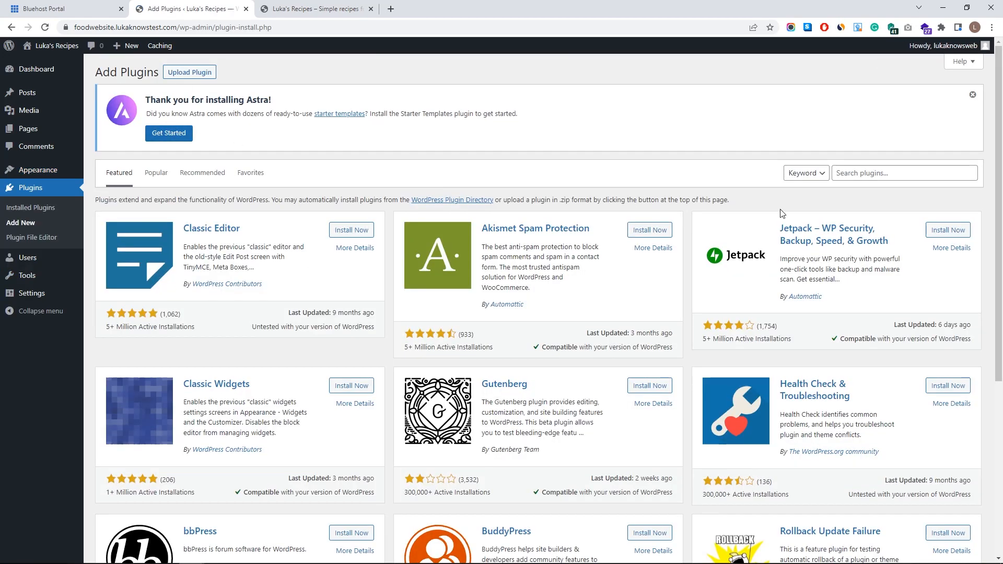
click(873, 178)
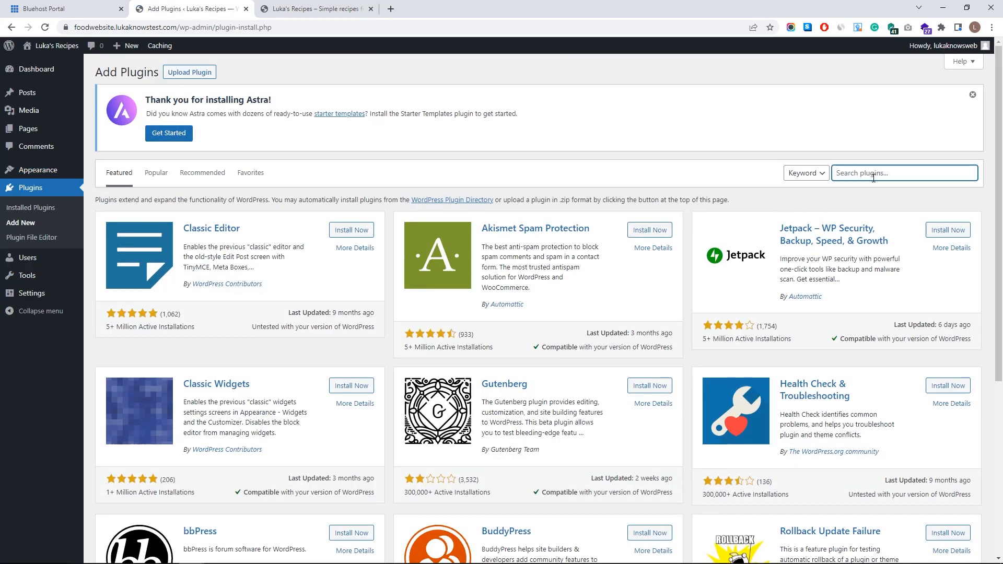
text(starter templates)
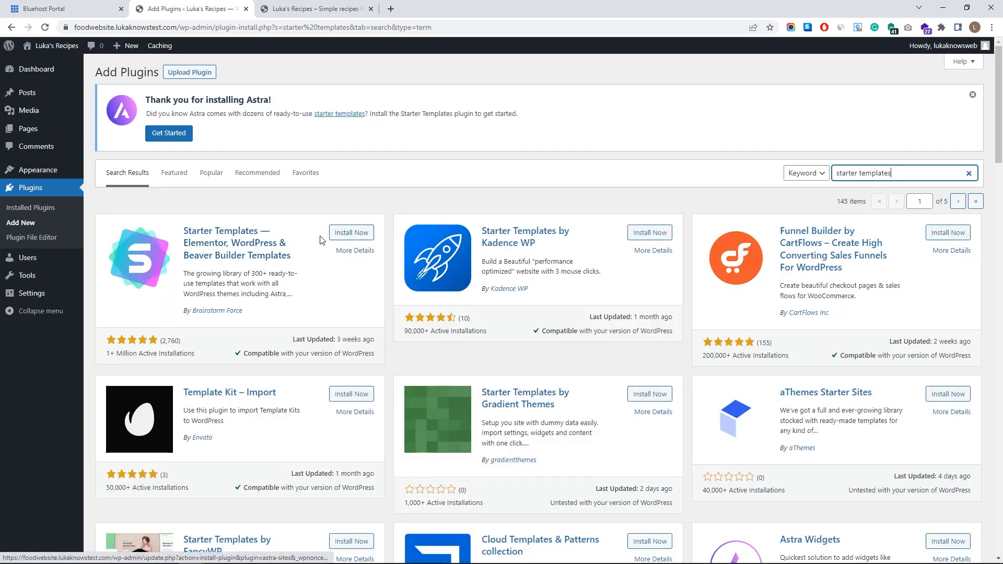
click(262, 252)
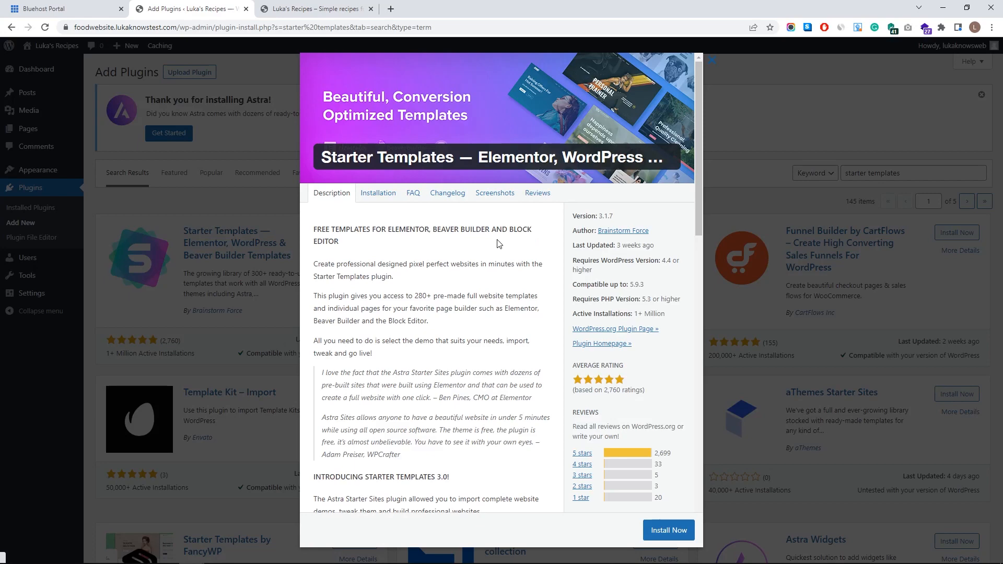
scroll(653, 334, down, 3)
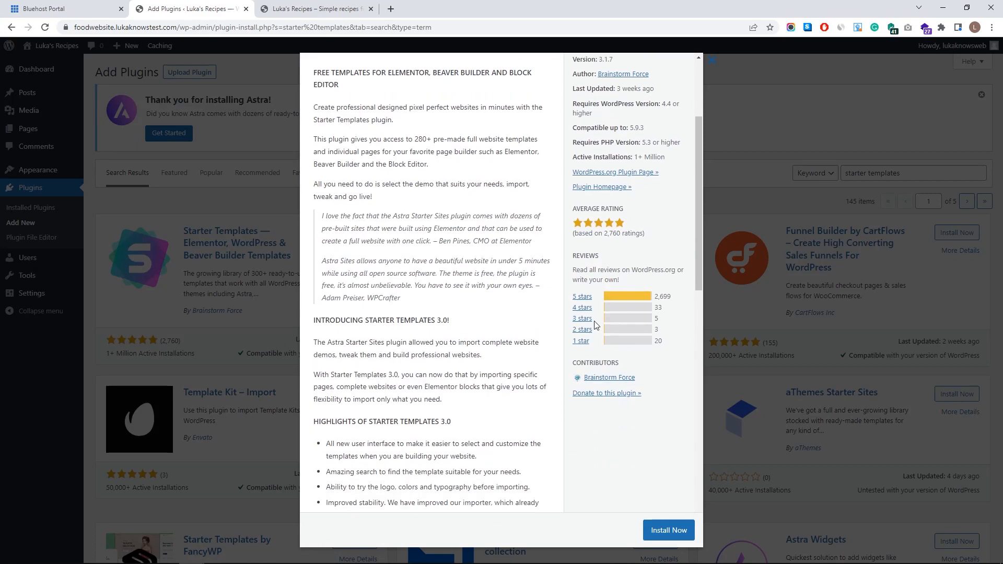
click(581, 341)
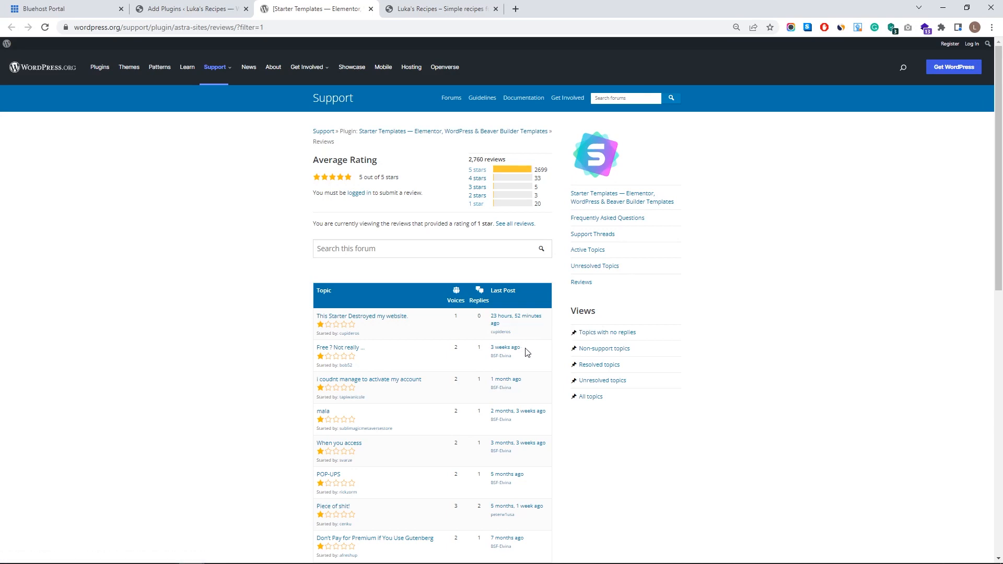
- Browse the Starter Templates plugin's 5-star and 1-star reviews, then close the reviews tab
scroll(529, 364, down, 3)
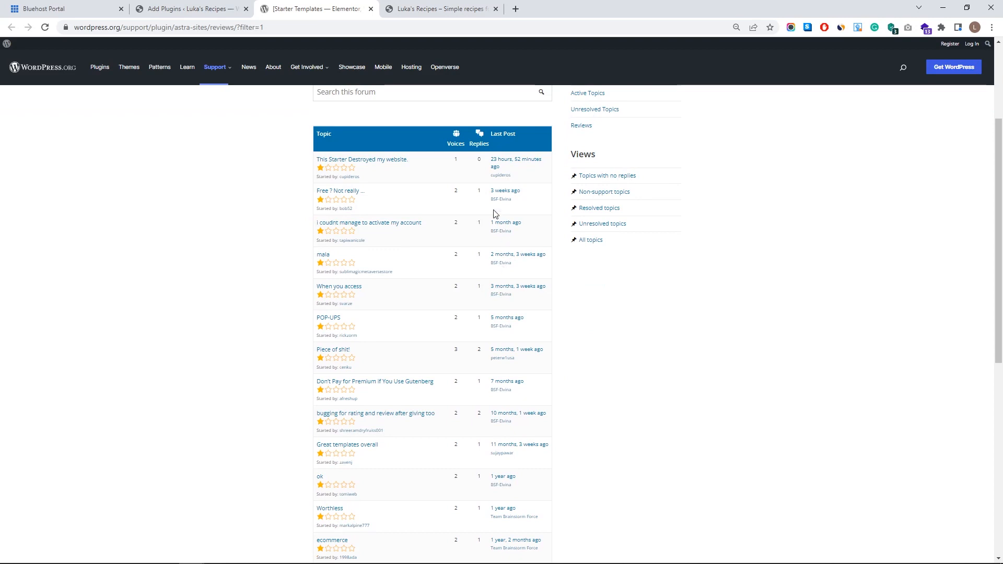
scroll(469, 299, up, 3)
click(475, 172)
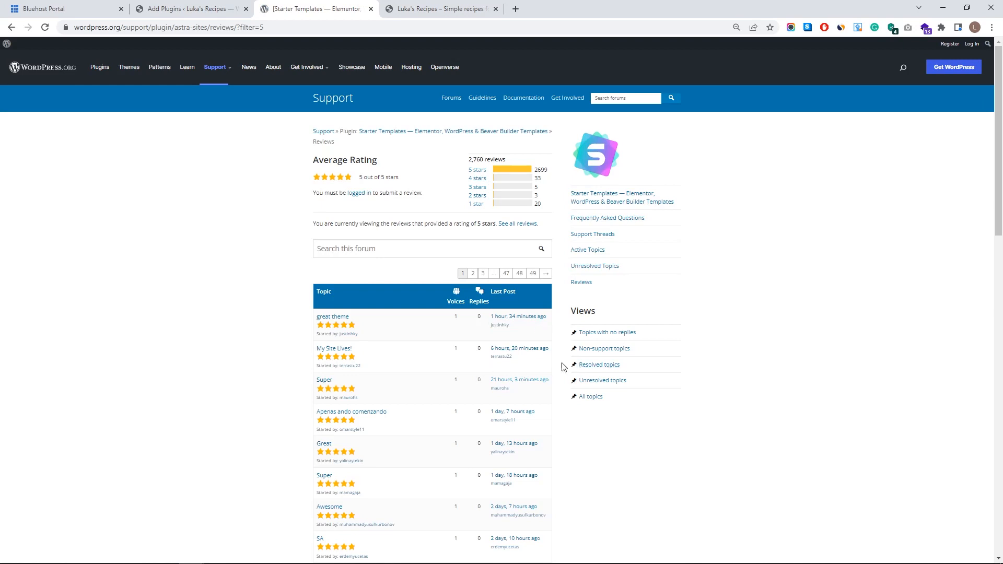
scroll(531, 392, down, 4)
scroll(528, 291, up, 4)
click(476, 203)
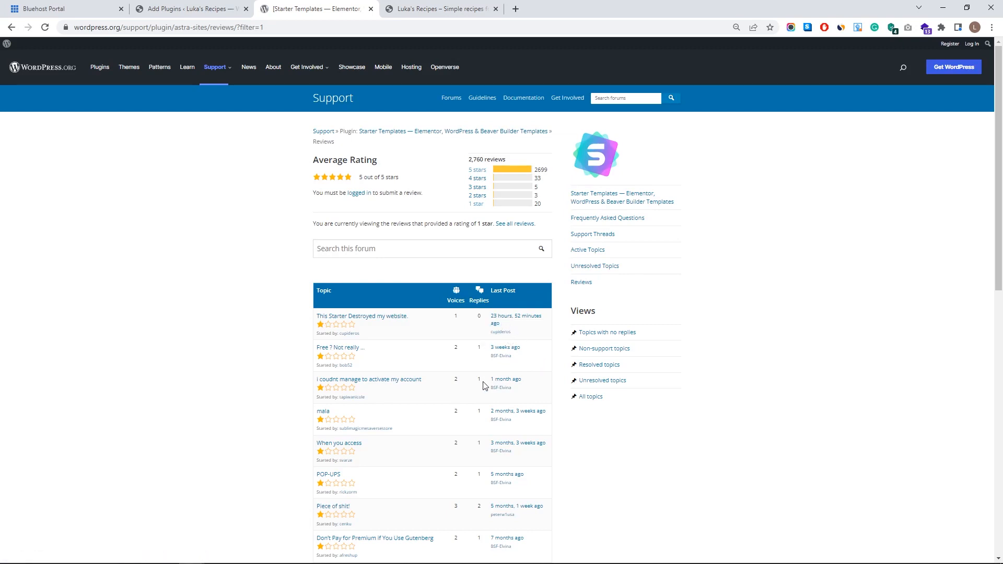
click(481, 174)
scroll(481, 261, down, 12)
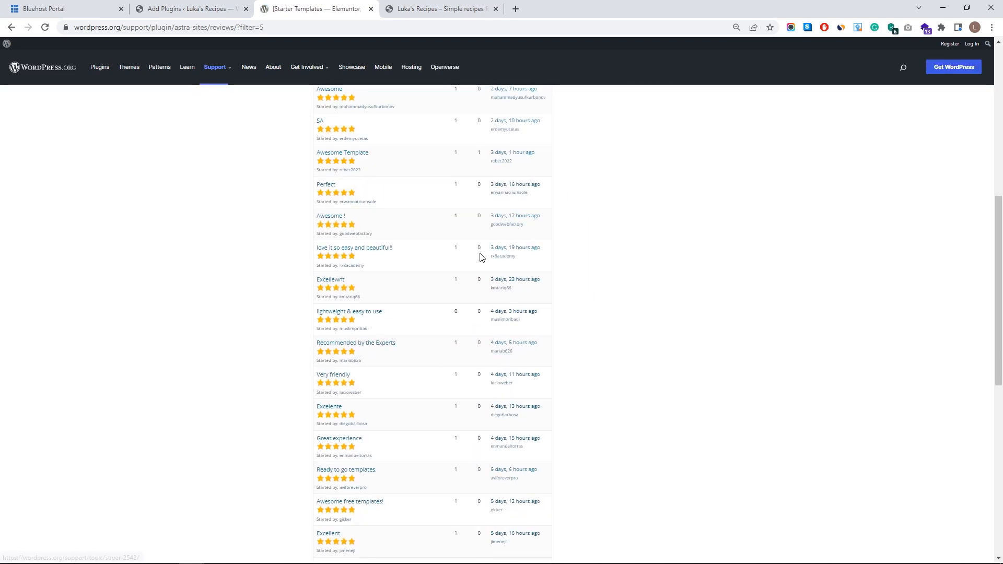
scroll(491, 269, up, 14)
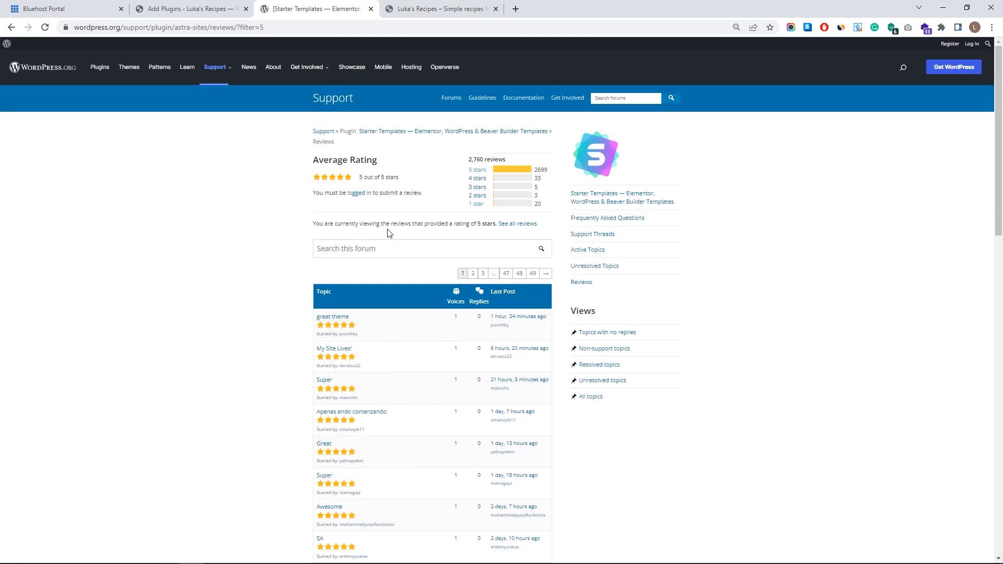
key(ctrl+w)
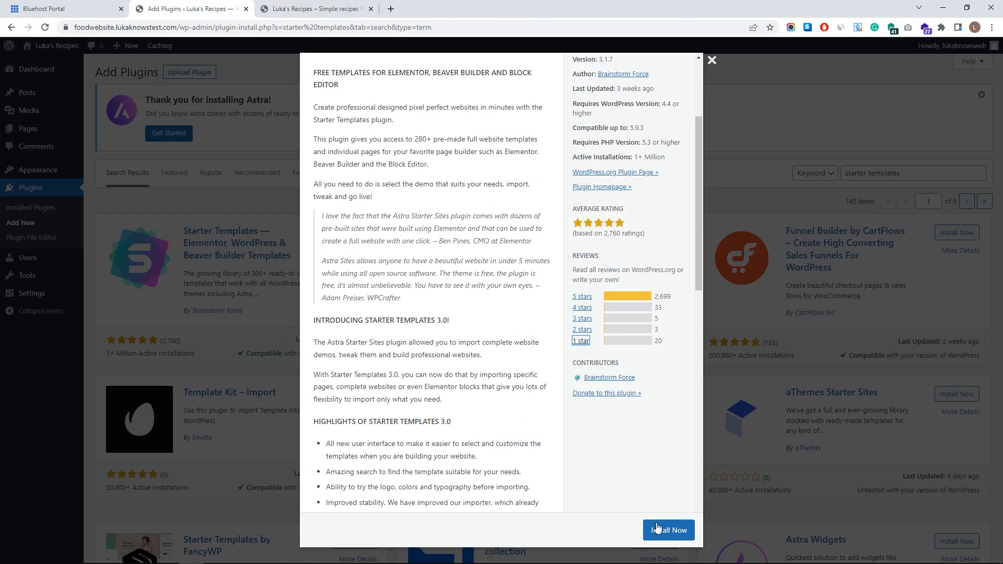
- Install and activate Starter Templates, then click Build Your Website Now under Appearance > Starter Templates
click(668, 528)
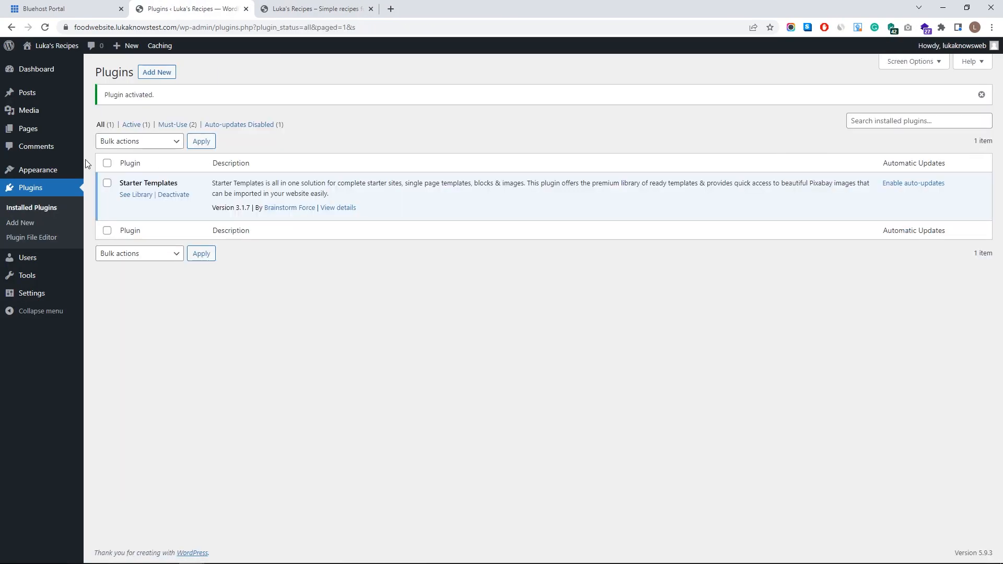
mouse_move(54, 175)
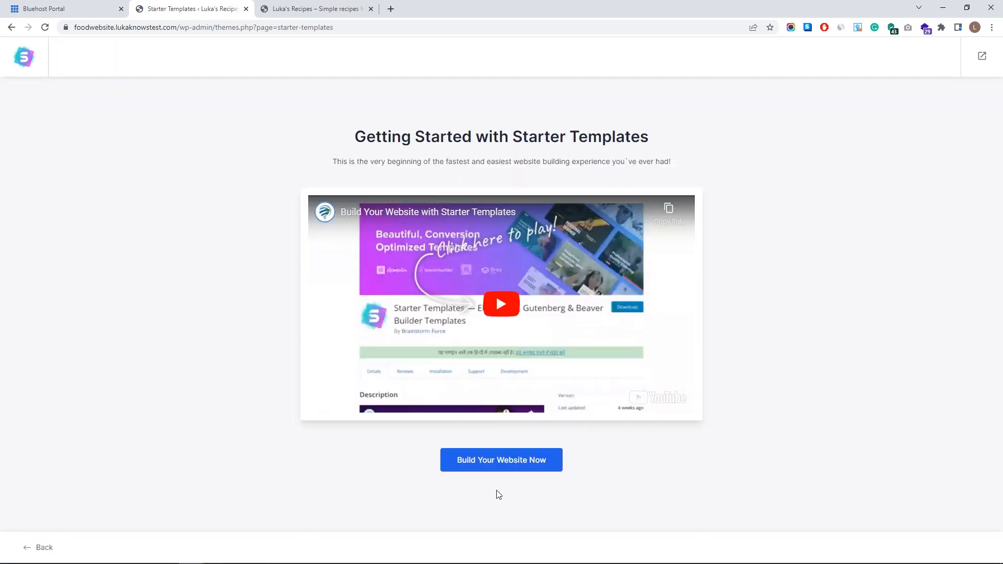
click(530, 461)
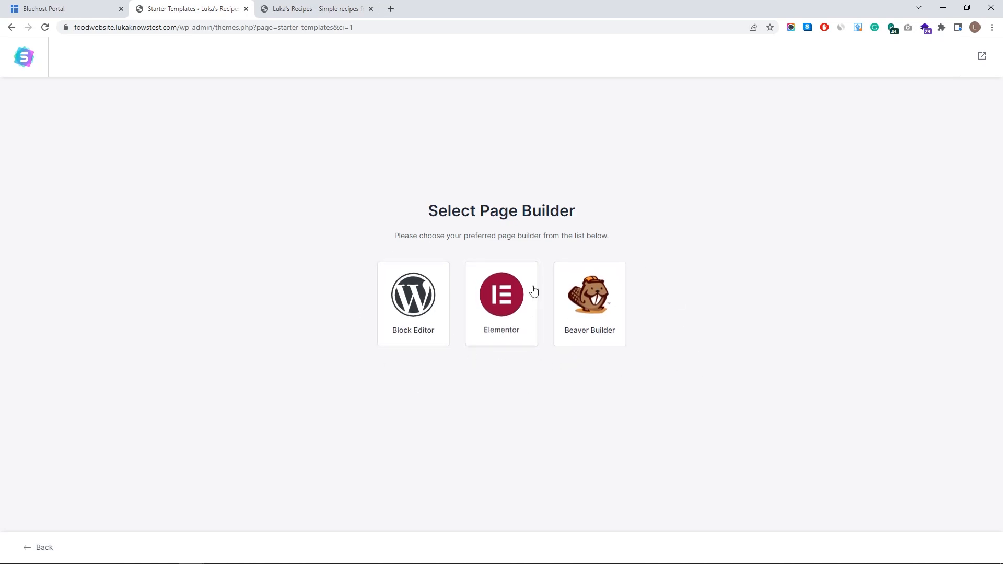
- Pick Elementor as the page builder and browse the template category menus
click(503, 303)
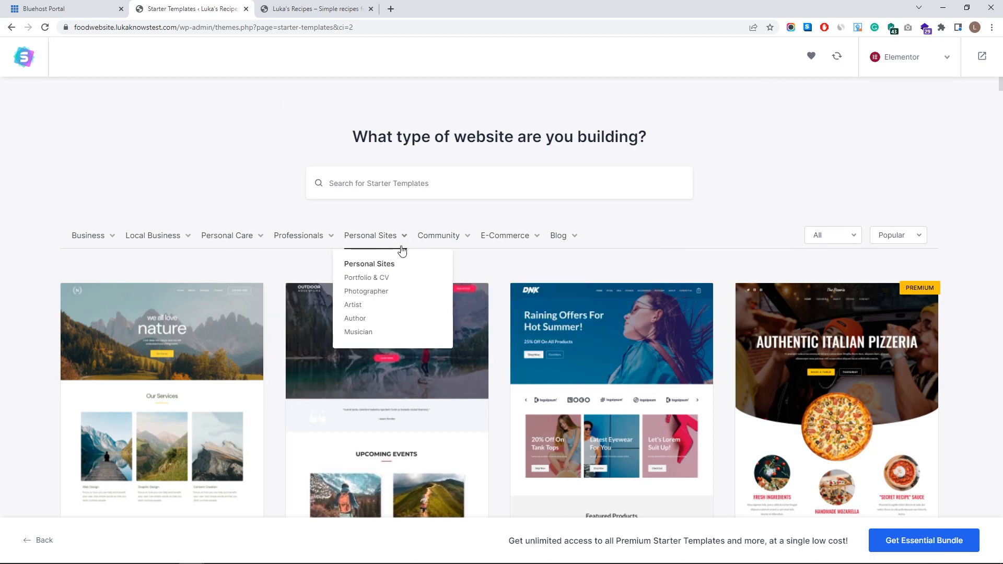
mouse_move(450, 240)
mouse_move(572, 247)
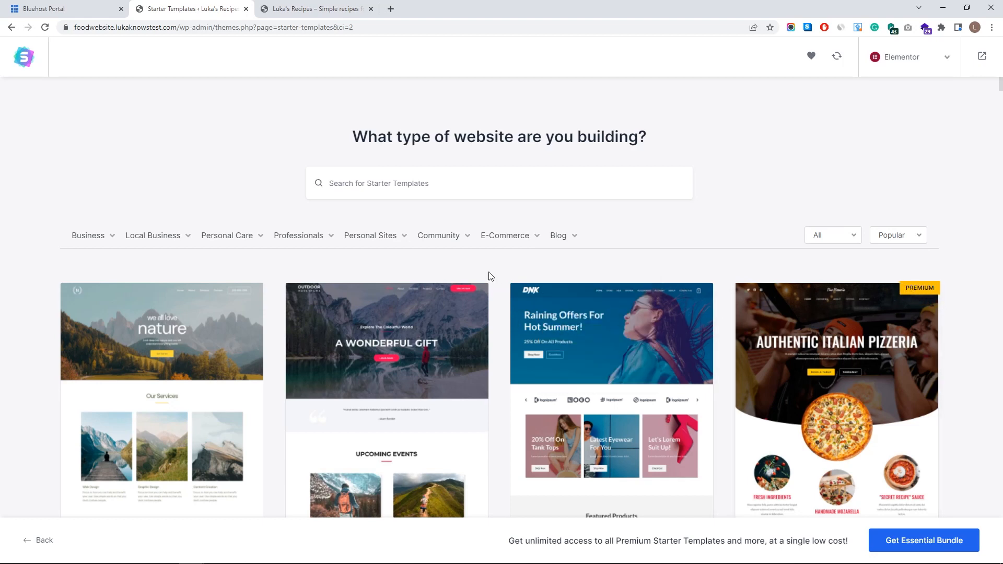
- Preview the Outdoor Adventure template and its About page, then close the preview
click(330, 321)
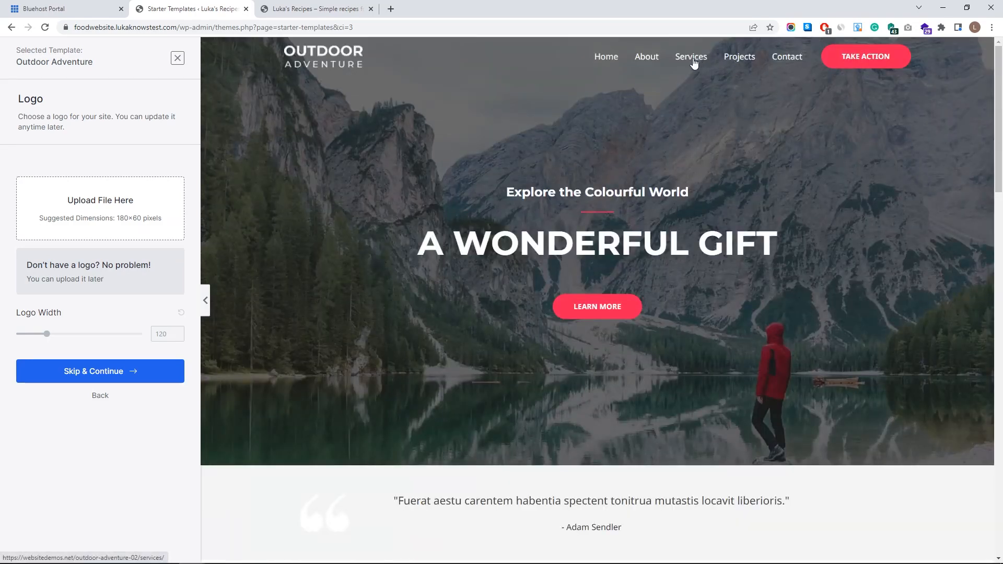
click(635, 60)
scroll(580, 228, down, 6)
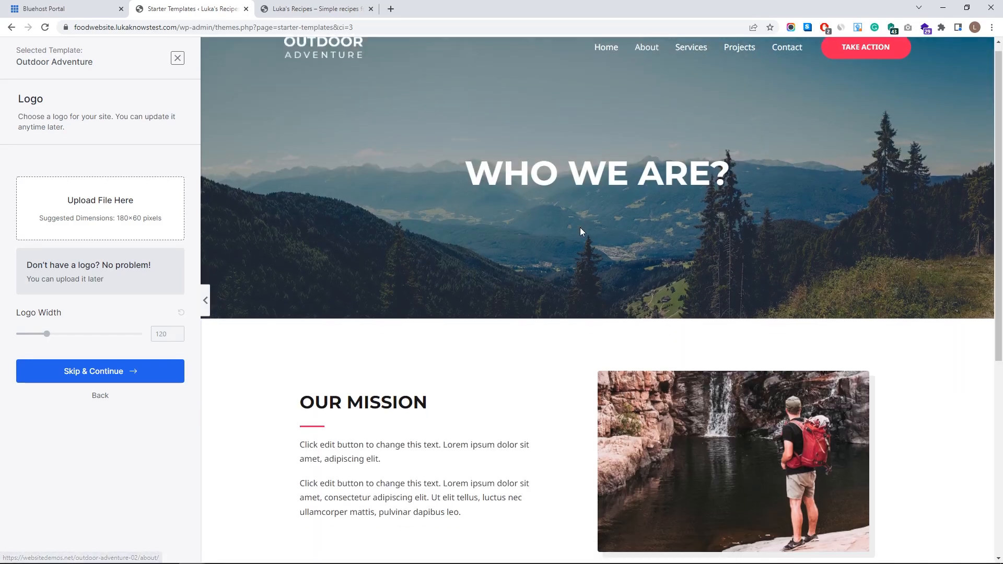
scroll(599, 173, up, 6)
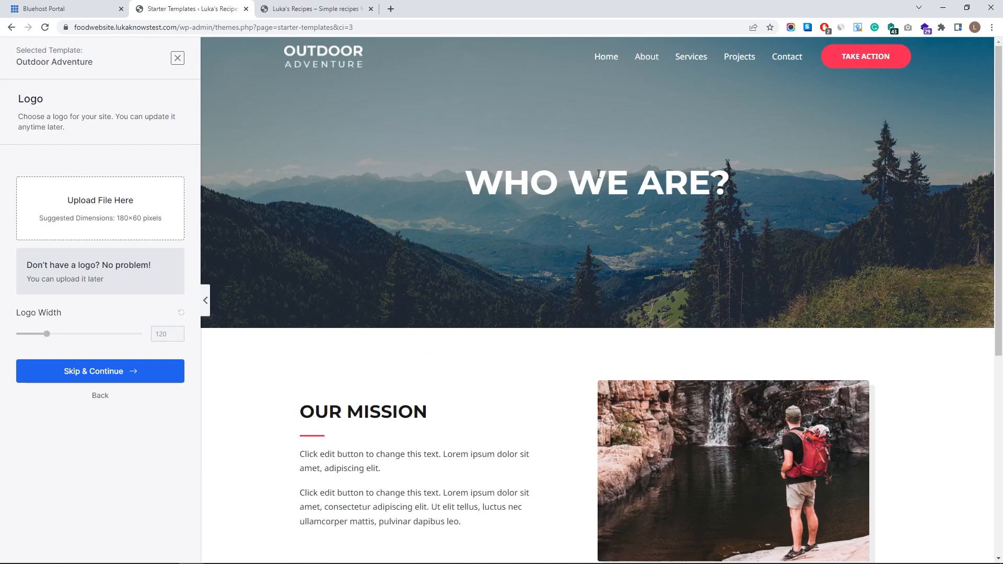
click(178, 58)
- Choose the Love Nature template, skip the logo, and keep default colours and fonts
mouse_move(393, 236)
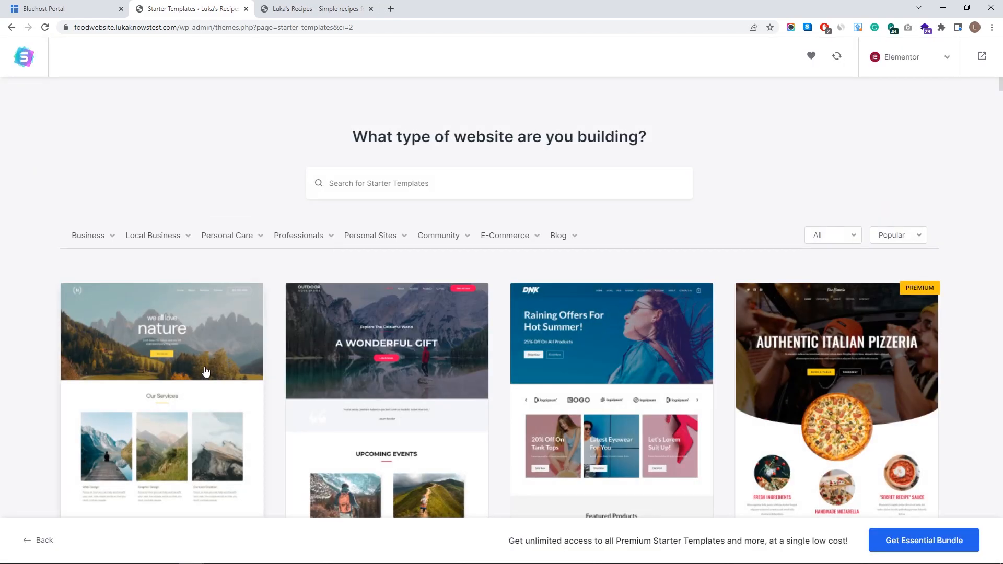
click(173, 398)
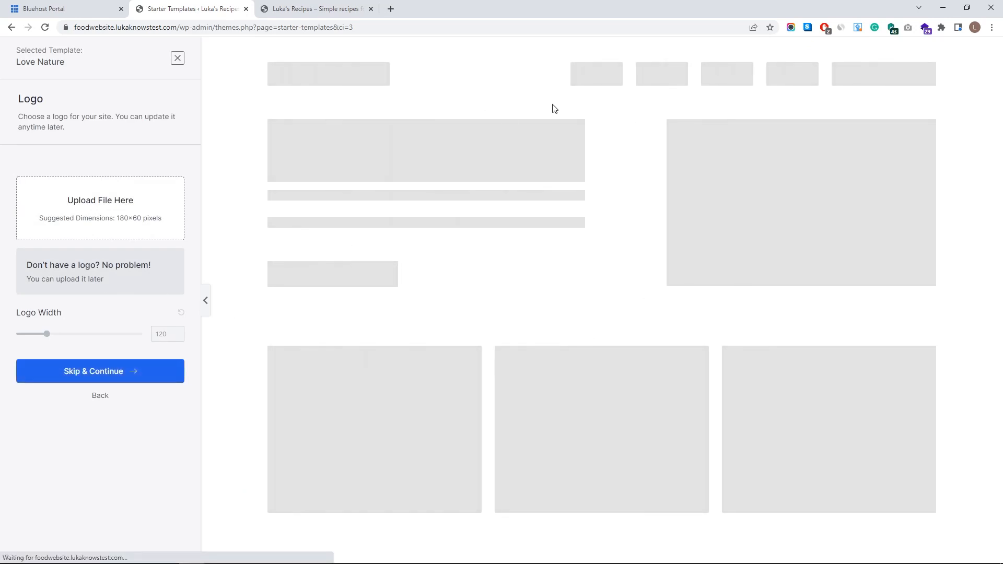
scroll(540, 266, down, 13)
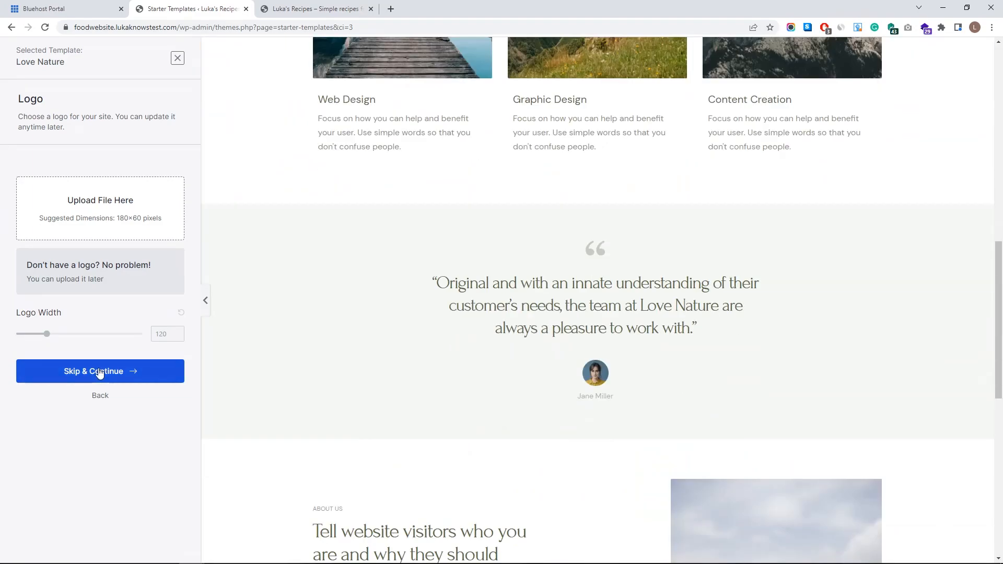
click(101, 373)
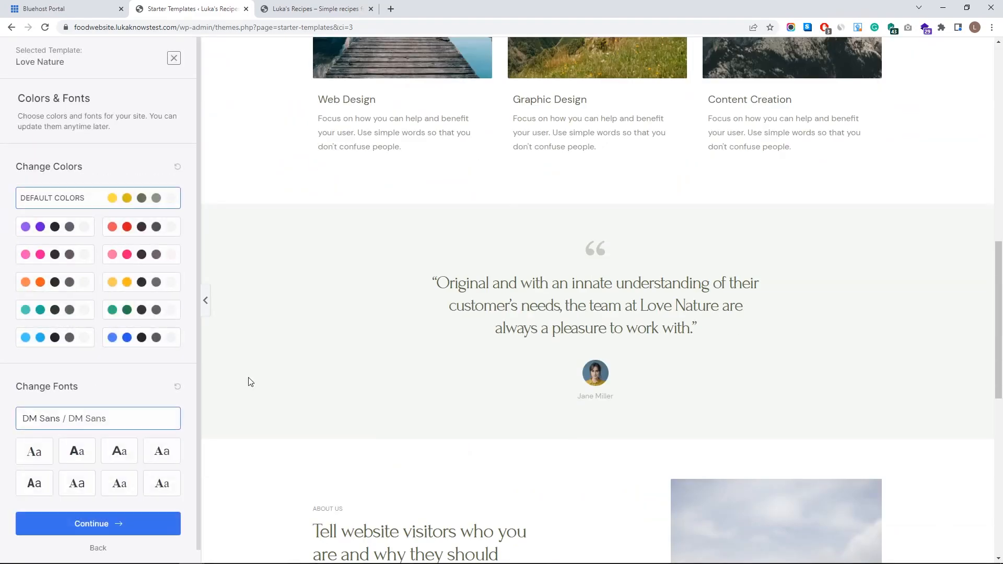
scroll(116, 470, down, 1)
click(117, 513)
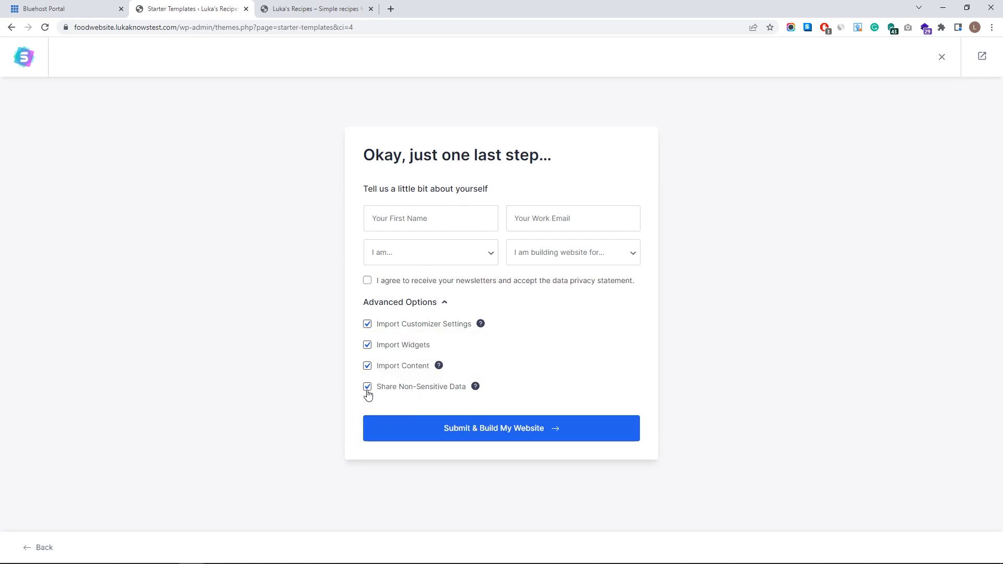
- Submit the details to build the website, then open View Your Website in a new tab
click(464, 434)
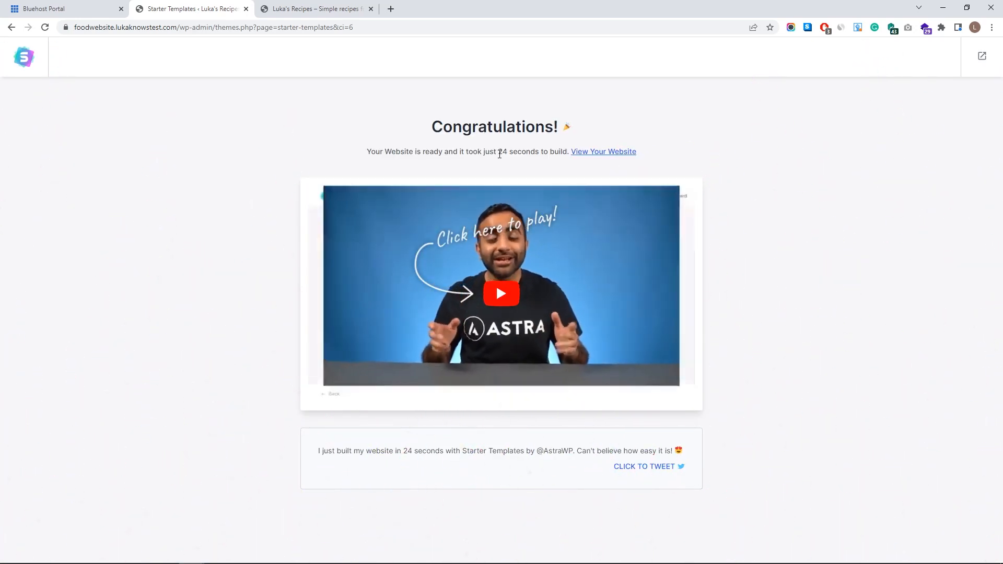
click(581, 152)
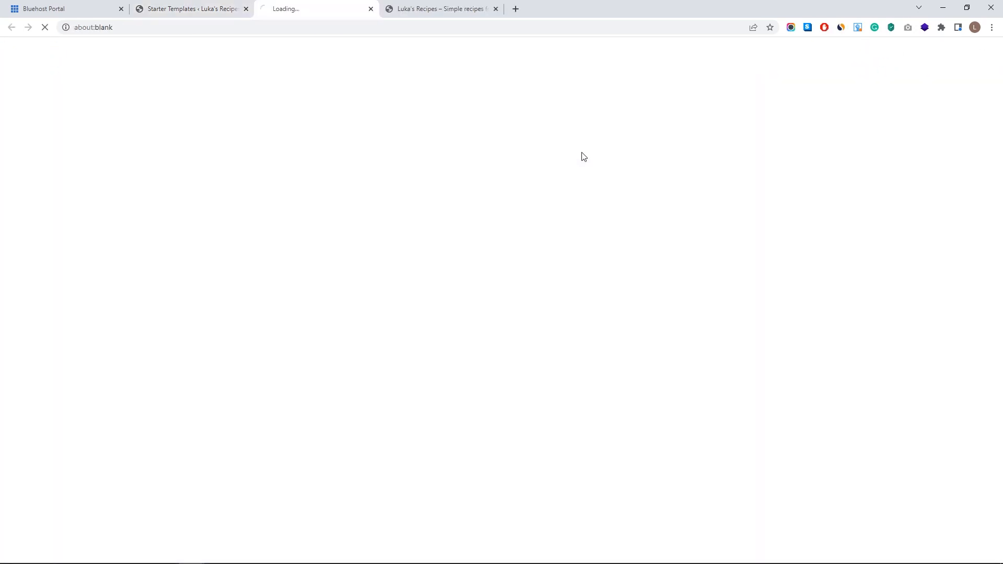
- Close the leftover tabs, preview the new homepage in its own tab, then close it
middle_click(211, 9)
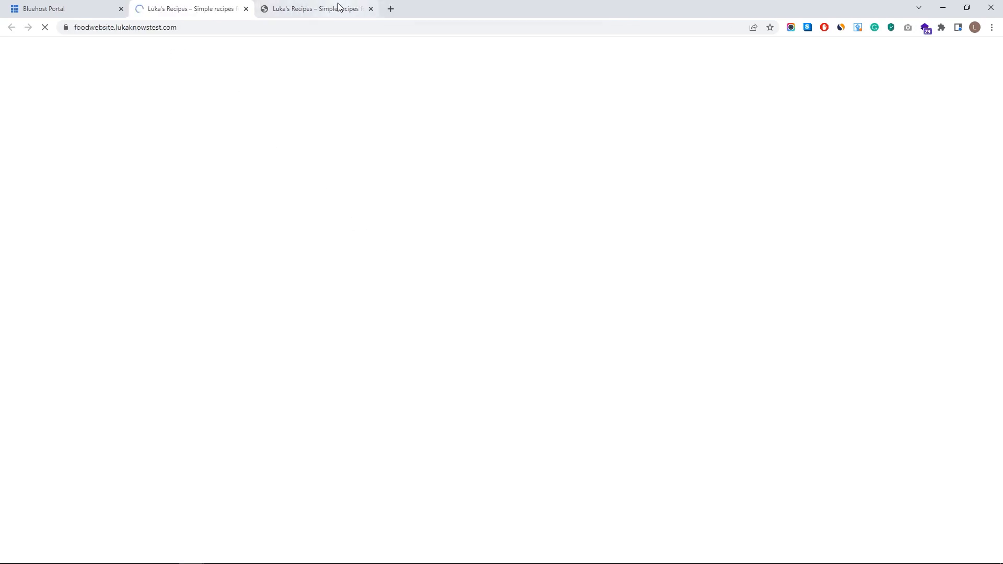
middle_click(336, 9)
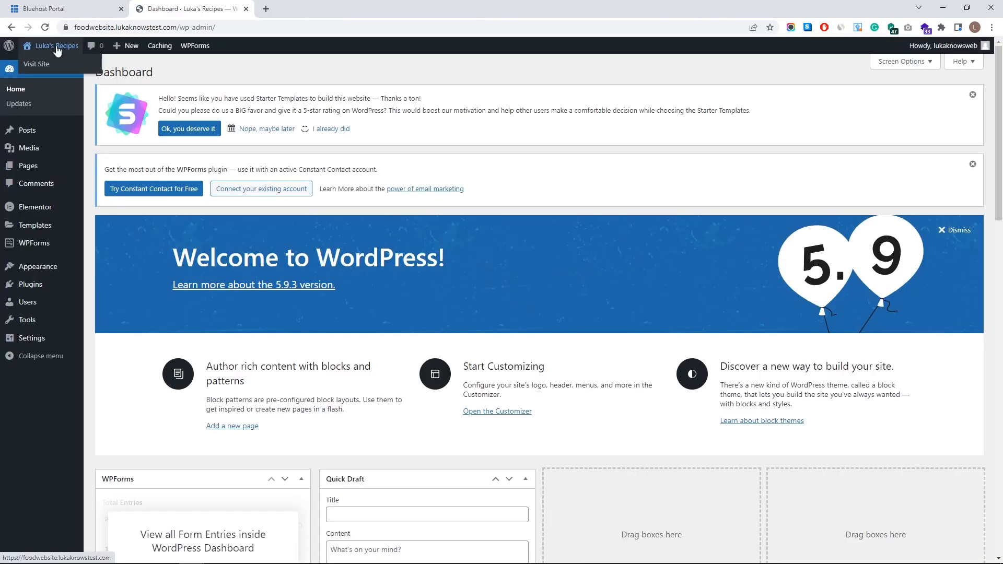
middle_click(56, 63)
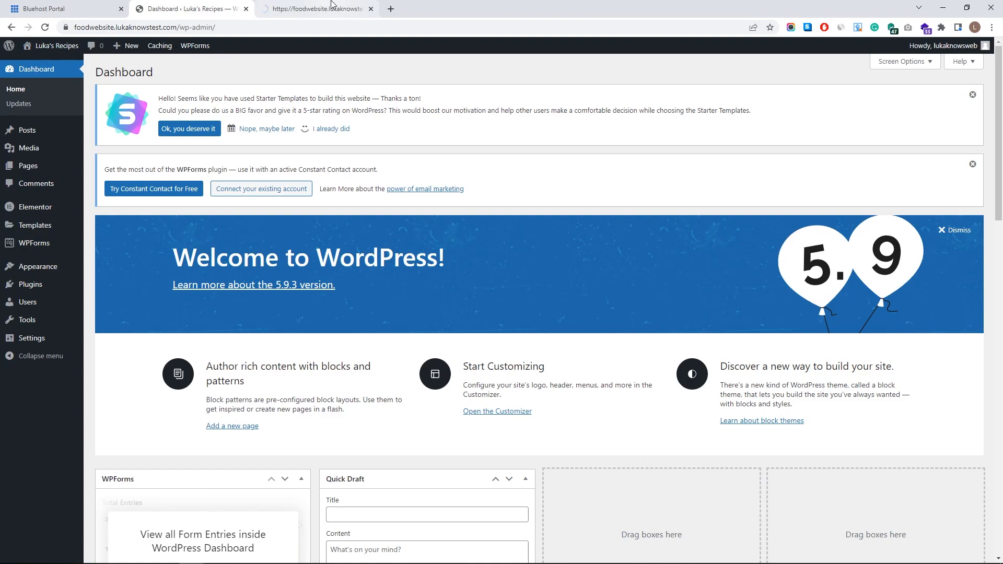
click(332, 8)
scroll(465, 215, down, 6)
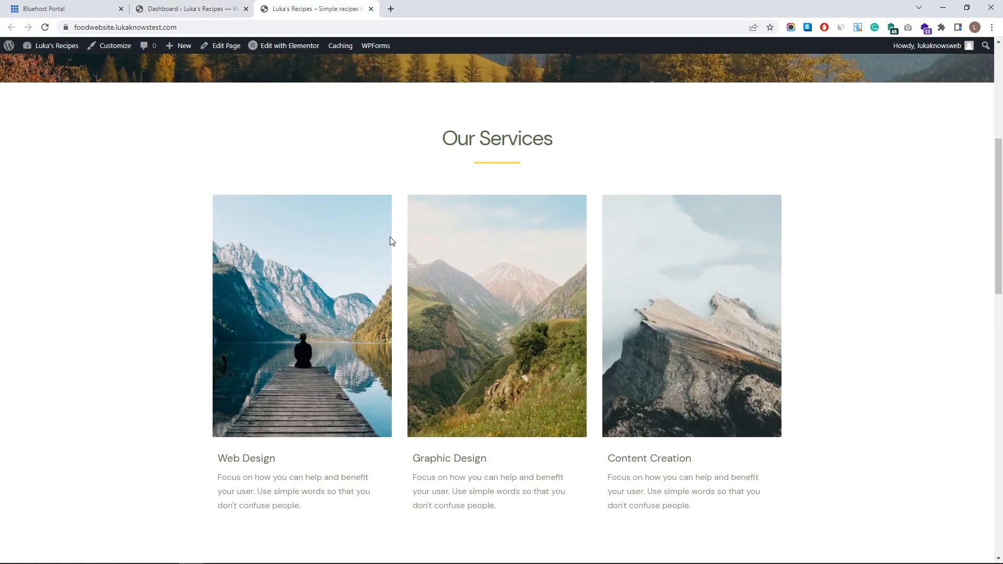
scroll(390, 237, down, 17)
middle_click(555, 317)
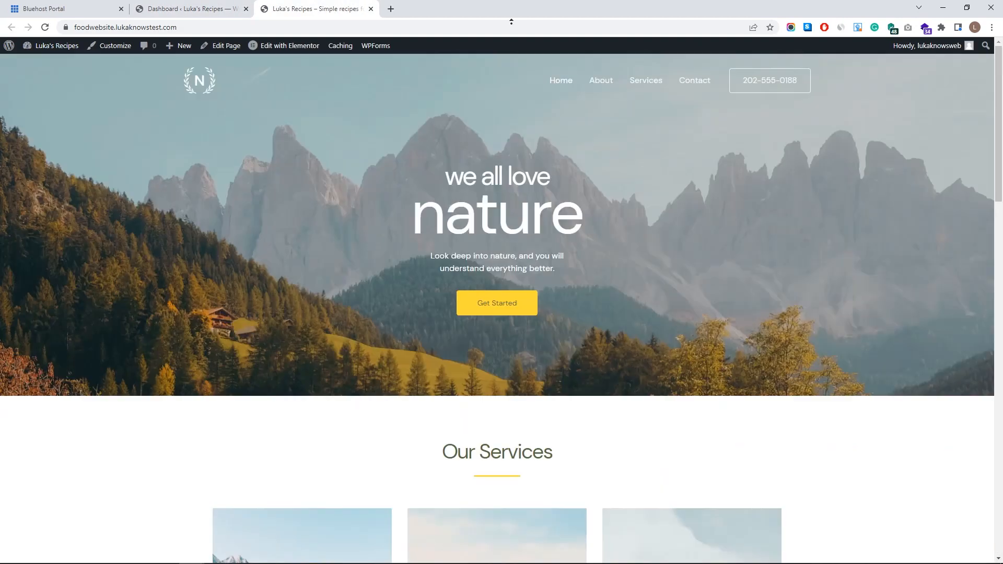
middle_click(322, 6)
- Check the Media Library's imported items, then go to Plugins > Installed Plugins
click(27, 148)
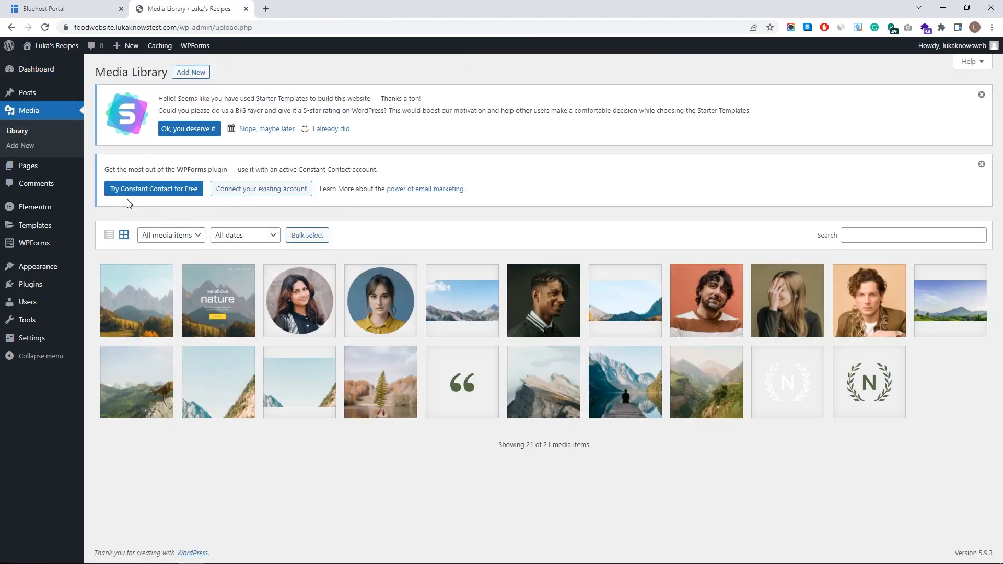
click(45, 288)
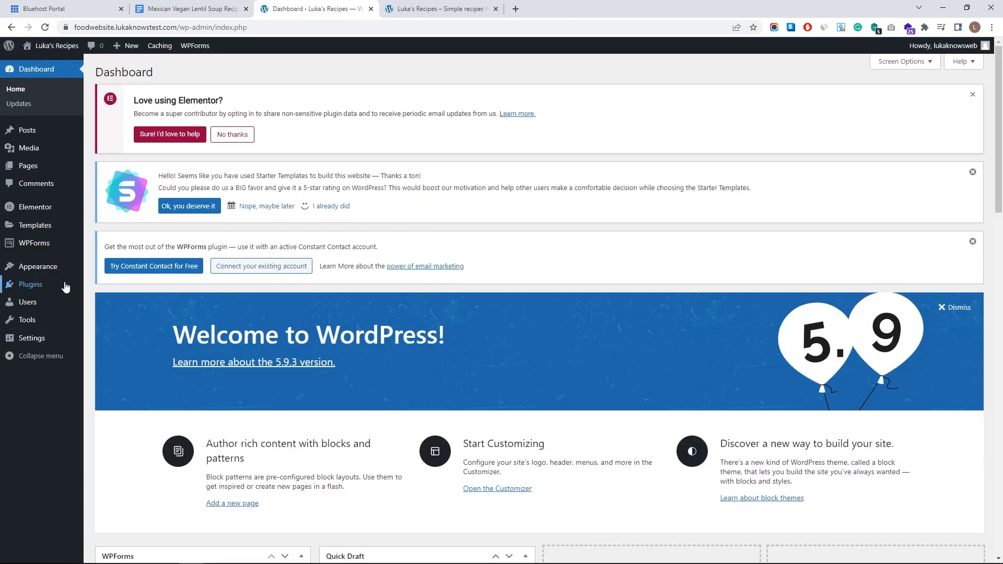
mouse_move(66, 289)
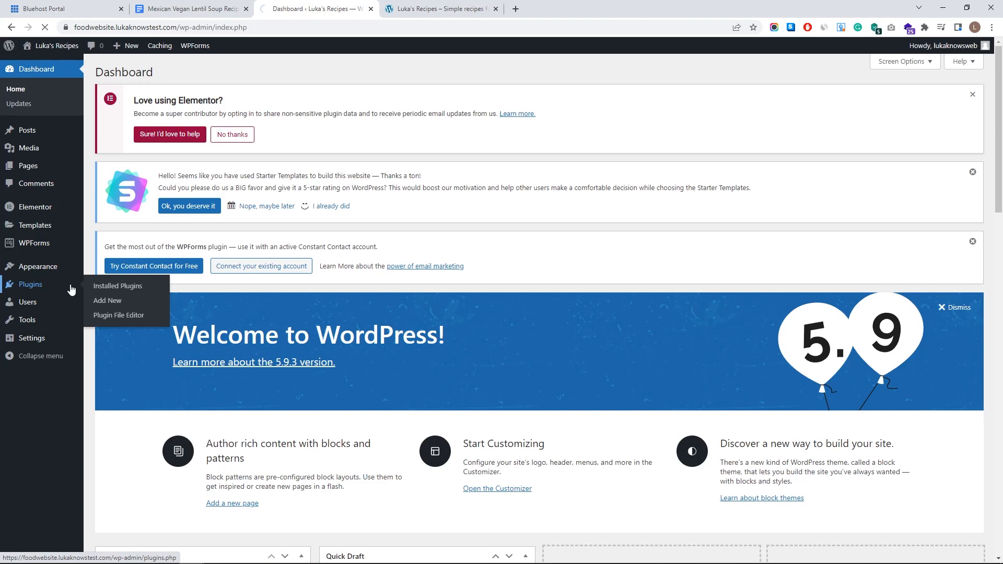
click(152, 286)
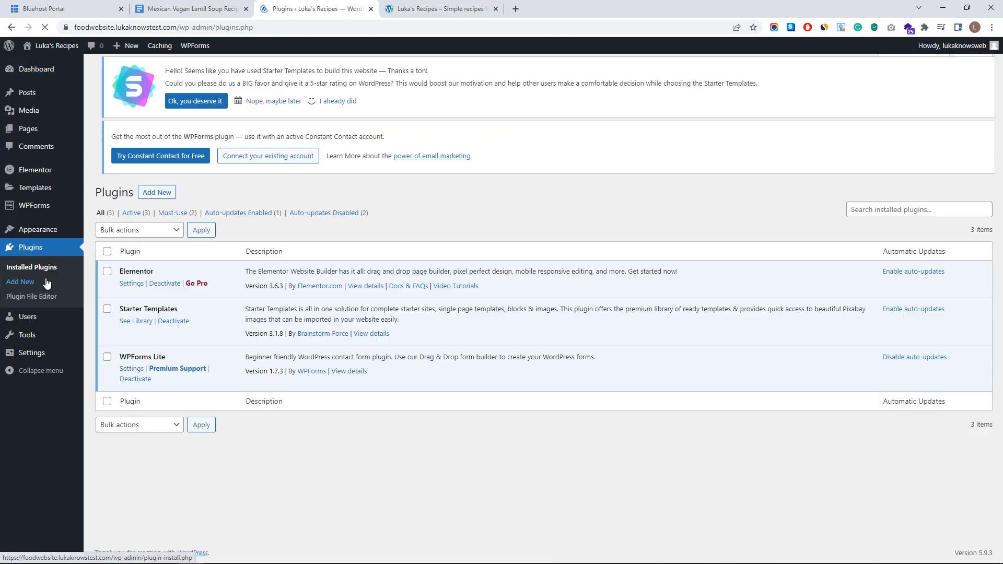
- Search Add New plugins for 'unlimi', then install and activate Unlimited Elements For Elementor
click(171, 77)
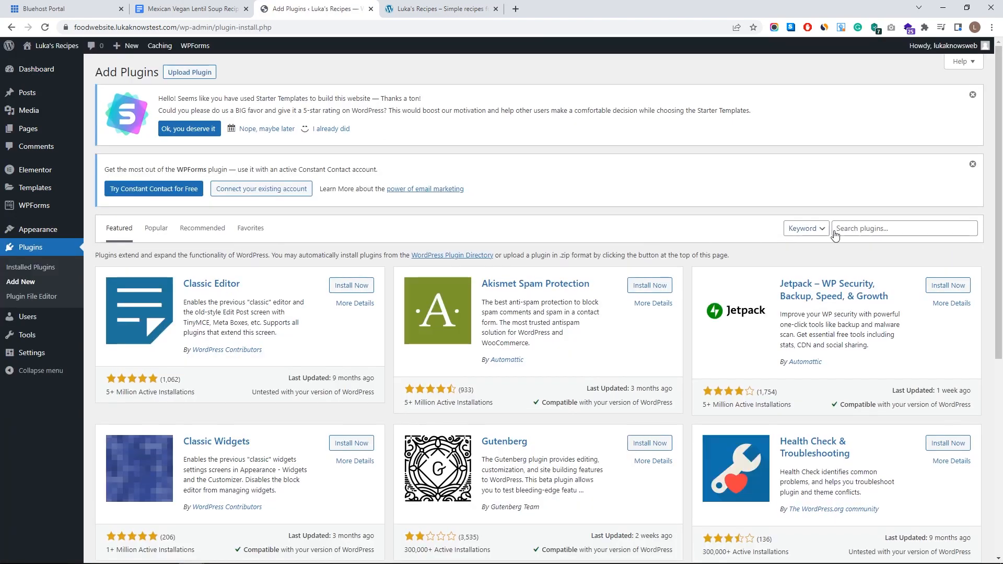
click(848, 228)
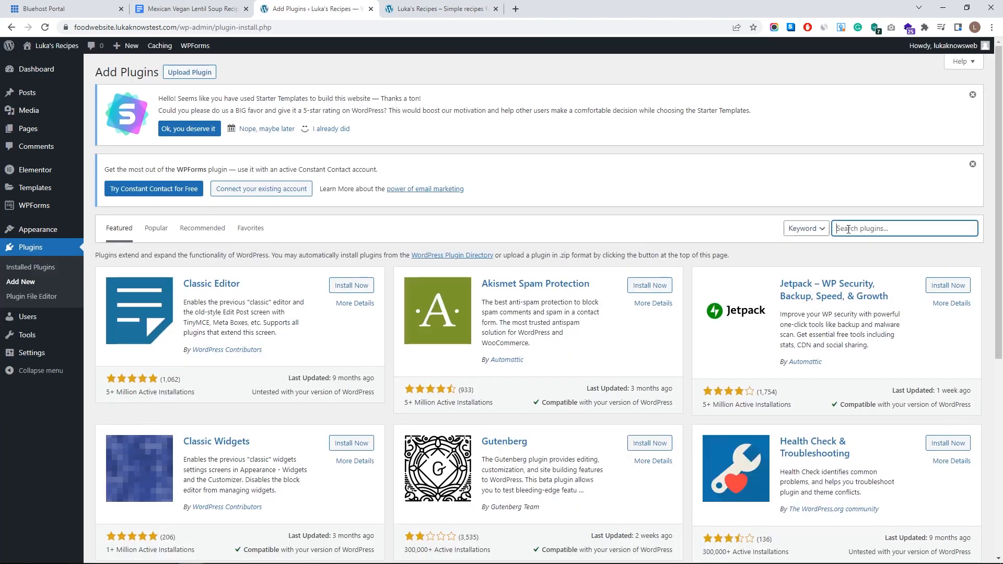
text(unlimited elements)
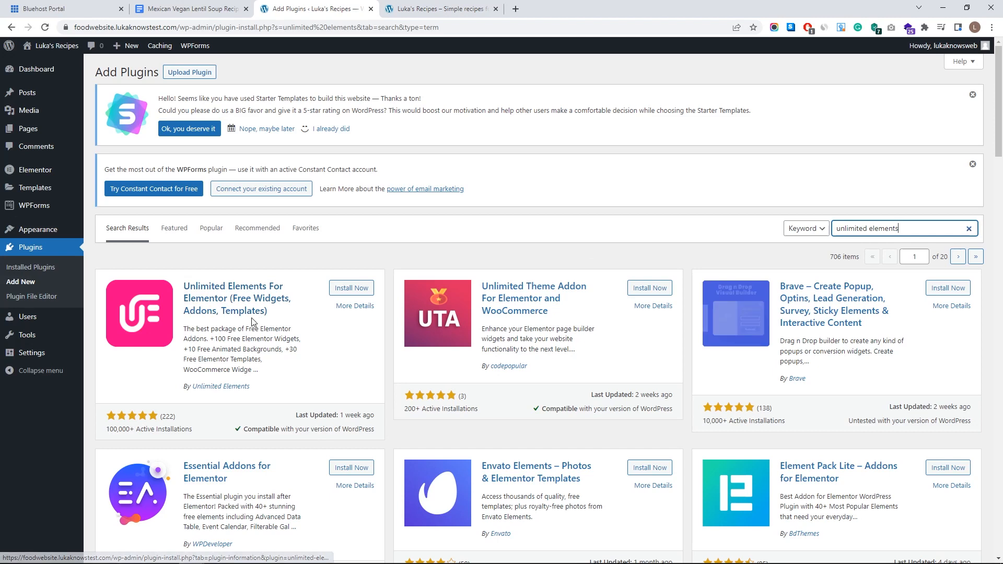
click(359, 293)
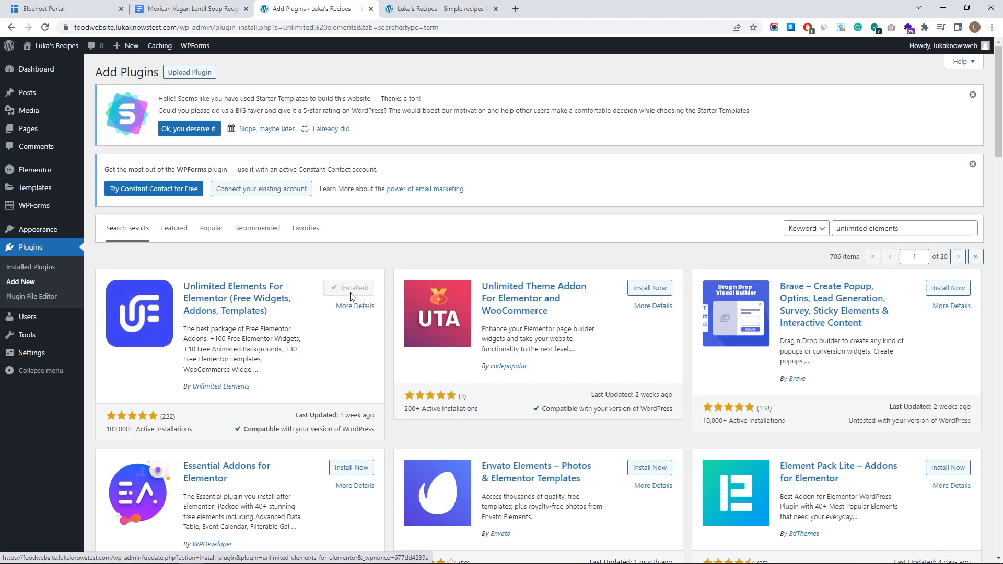
click(352, 295)
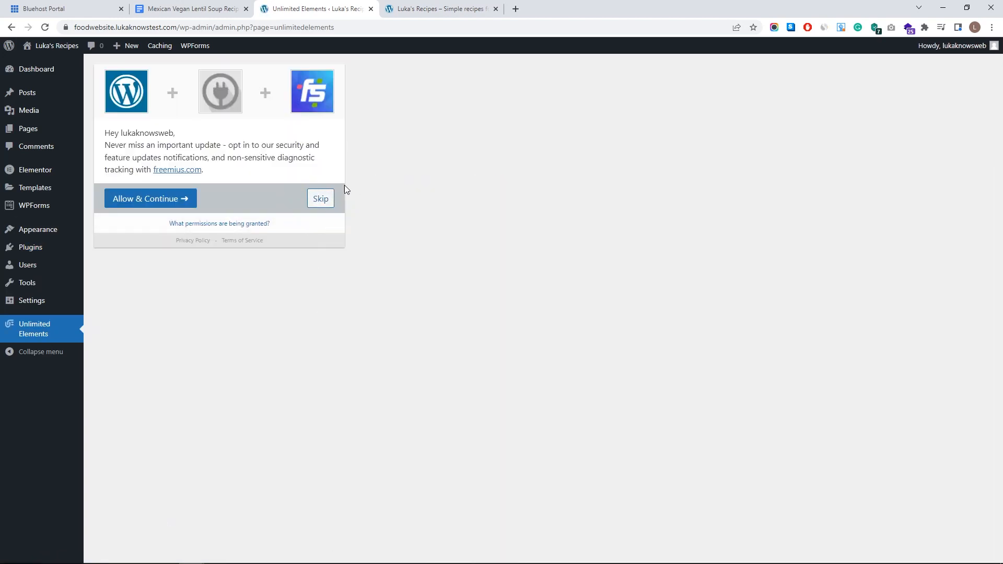
- Skip the opt-in and install the free Card Post Carousel, Post Blocks, Post Tabs, Post List and Post Pagination widgets
click(321, 206)
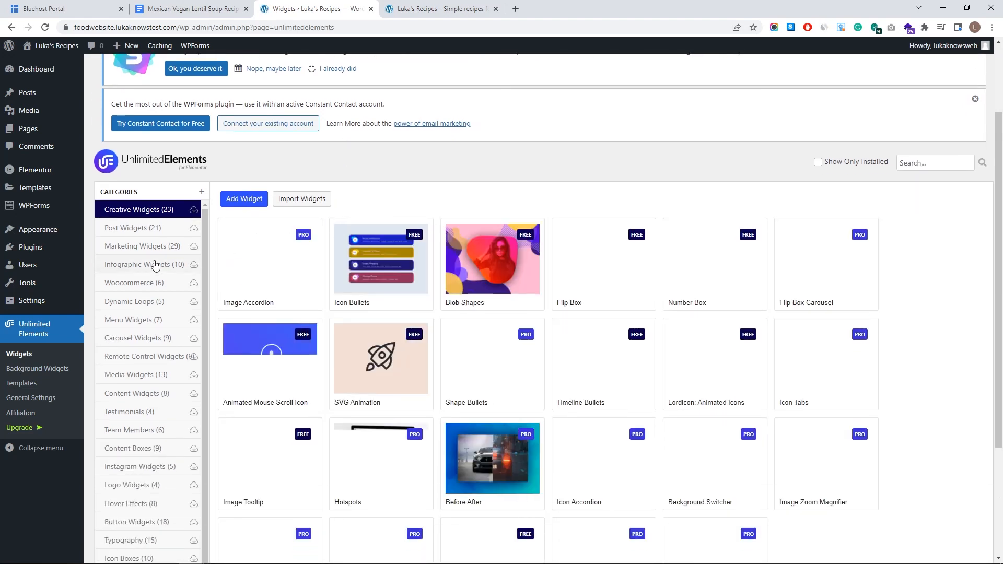
scroll(156, 269, down, 1)
scroll(158, 278, up, 1)
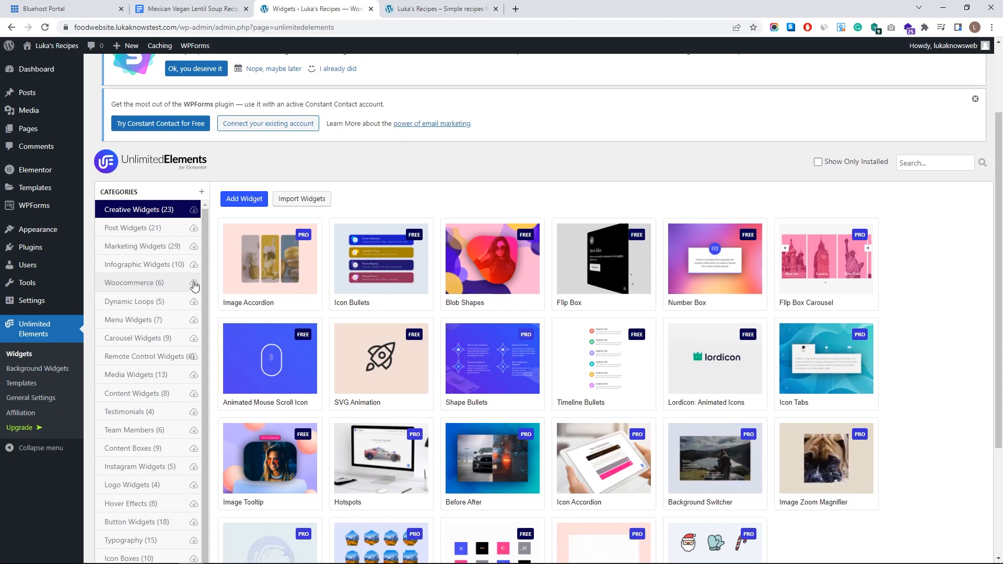
click(134, 230)
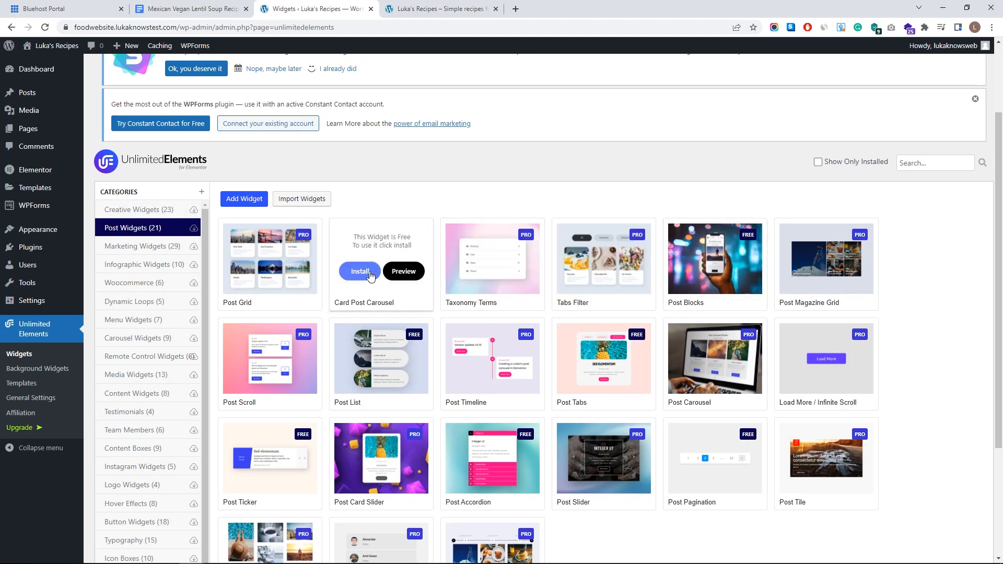
click(360, 272)
click(694, 272)
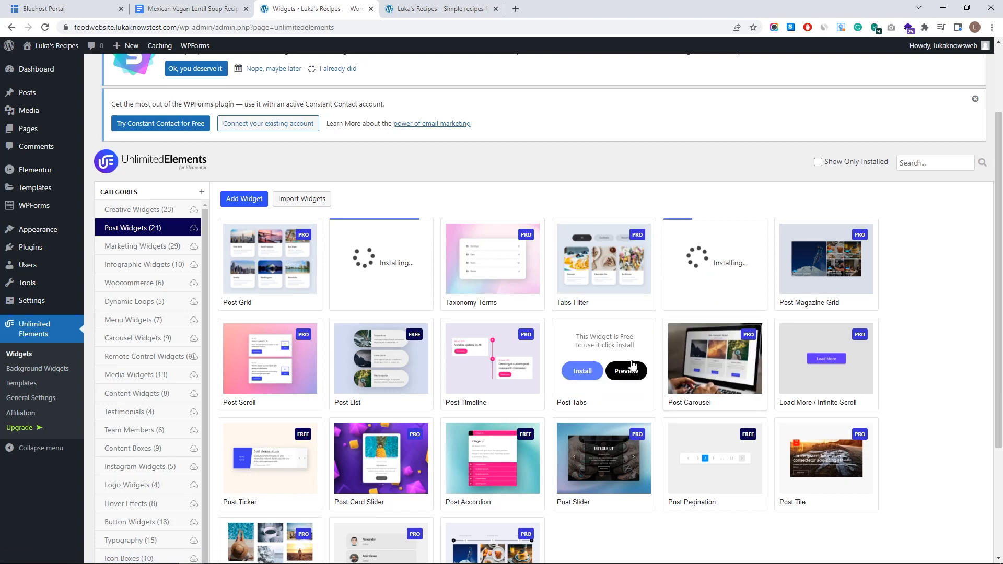
click(591, 374)
click(360, 371)
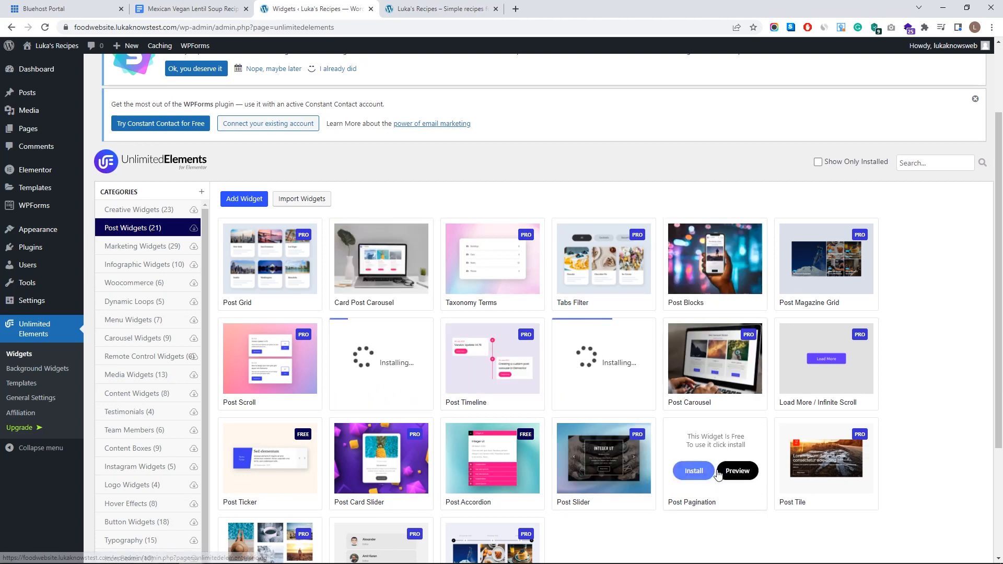
click(694, 472)
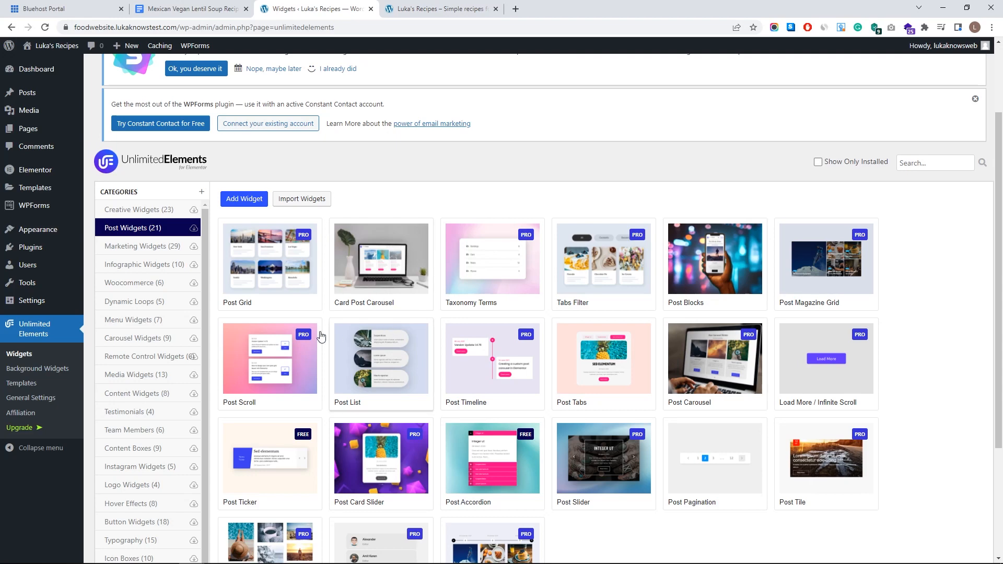
- Open the live site homepage in a new tab and switch to it
click(152, 374)
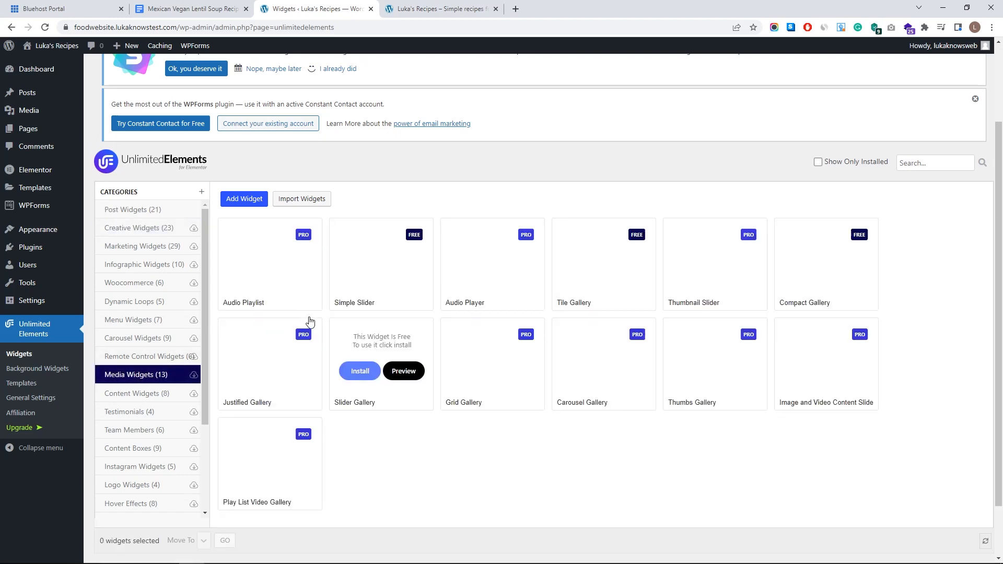
scroll(58, 172, up, 2)
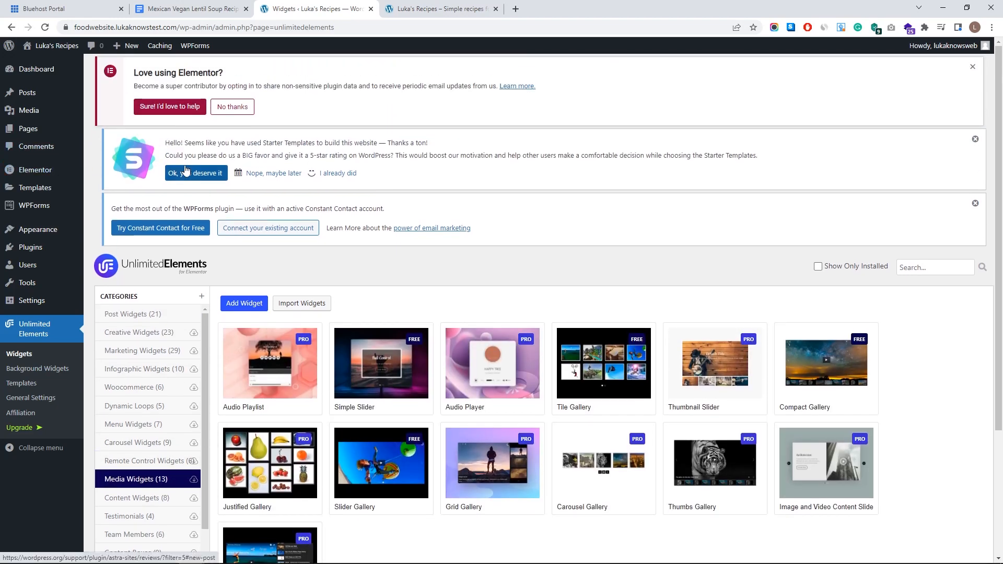
mouse_move(70, 46)
middle_click(63, 64)
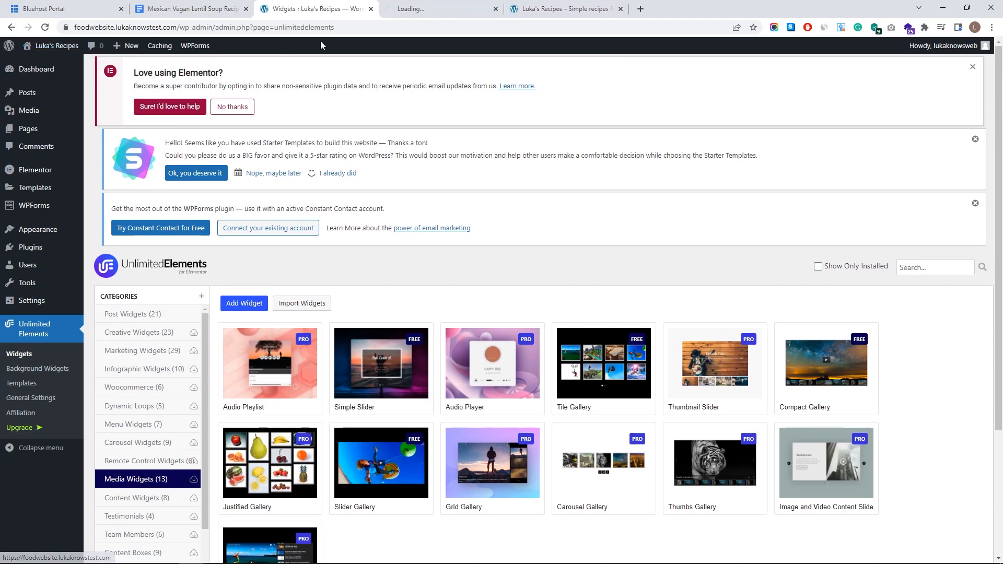
click(489, 4)
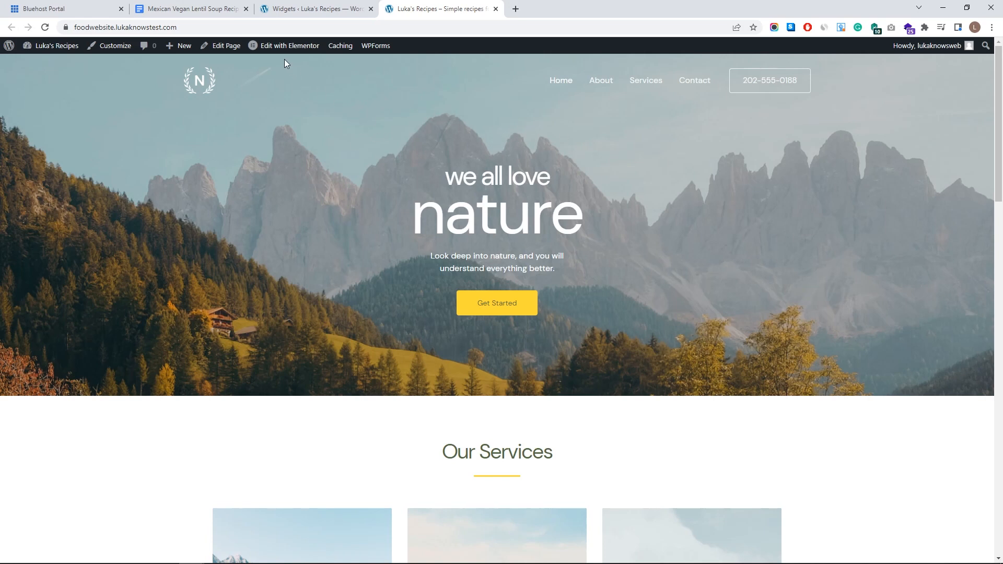
- Edit the Love Nature homepage with Elementor and scroll through the page preview and back up
mouse_move(280, 48)
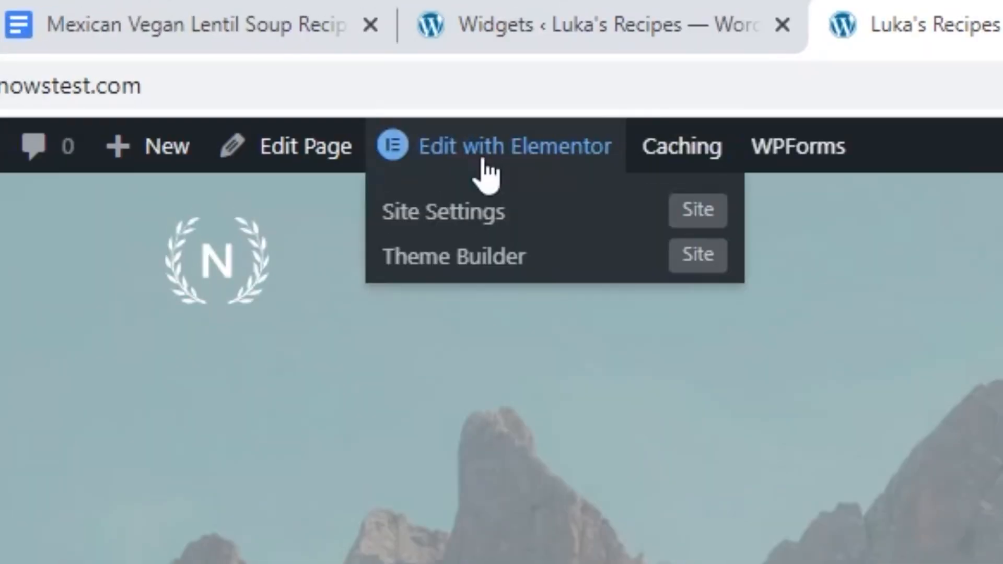
click(485, 159)
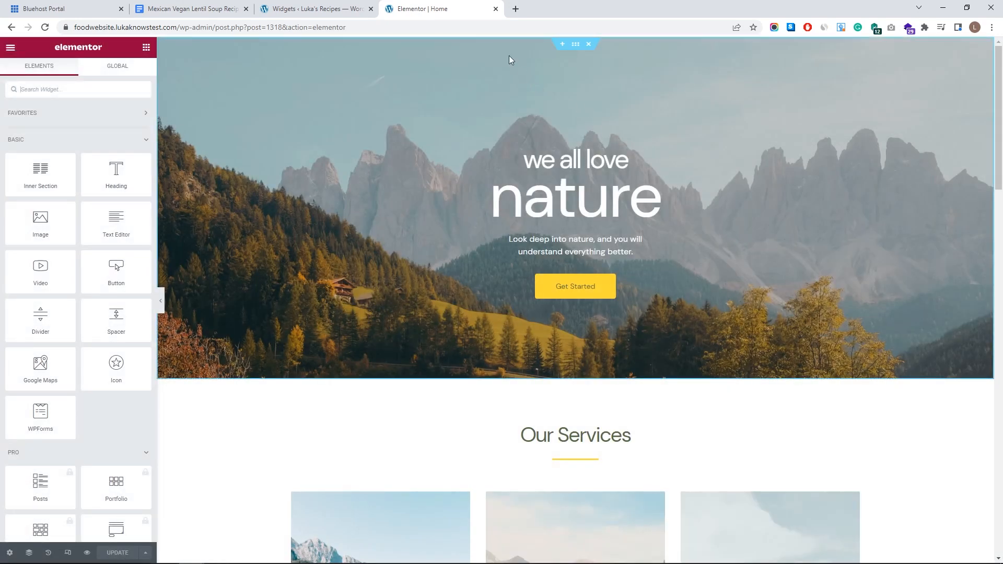
scroll(687, 116, down, 1)
scroll(688, 116, down, 20)
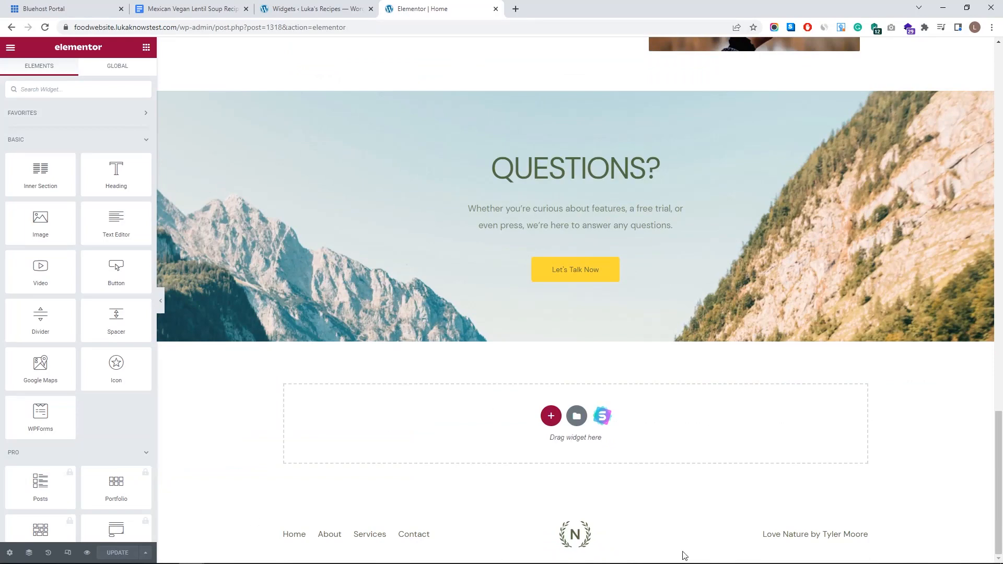
scroll(611, 398, up, 20)
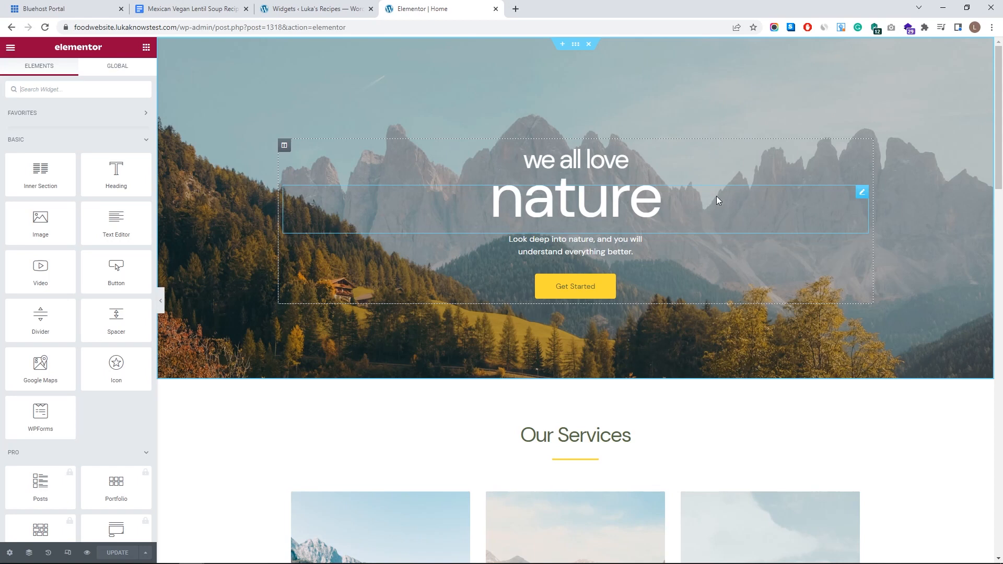
- Change the hero heading word 'nature' to 'cooking'
click(863, 195)
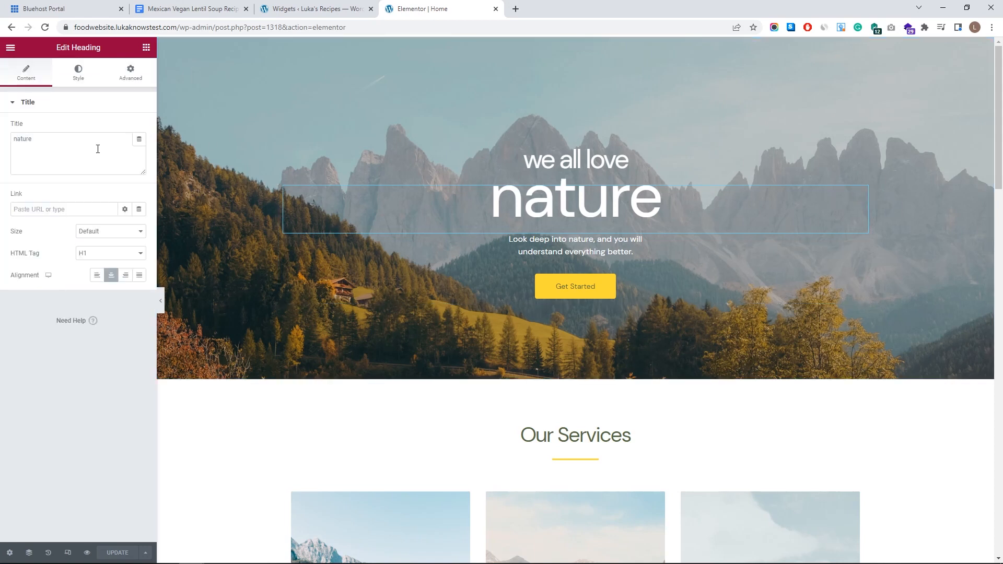
drag(101, 144, 5, 166)
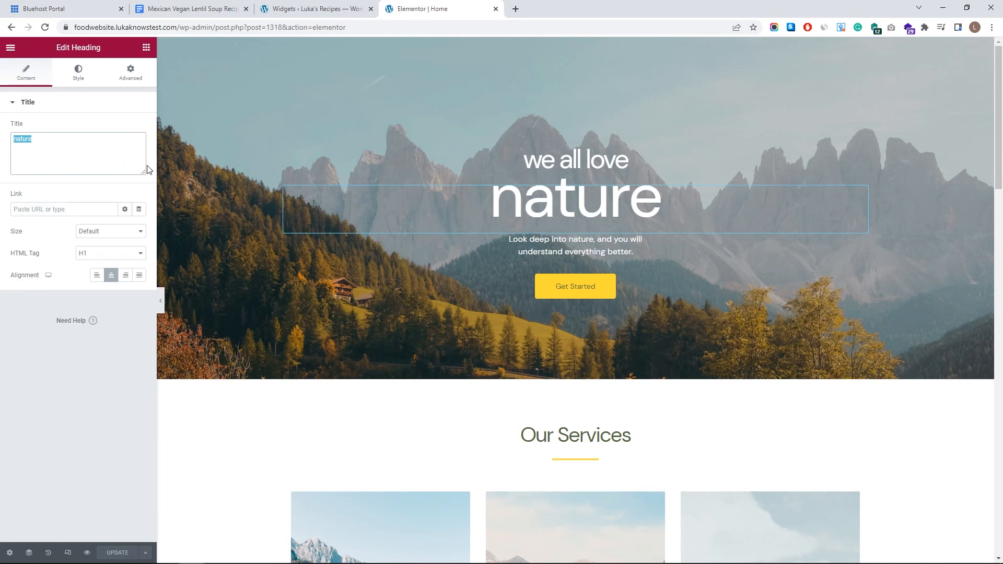
text(cooking)
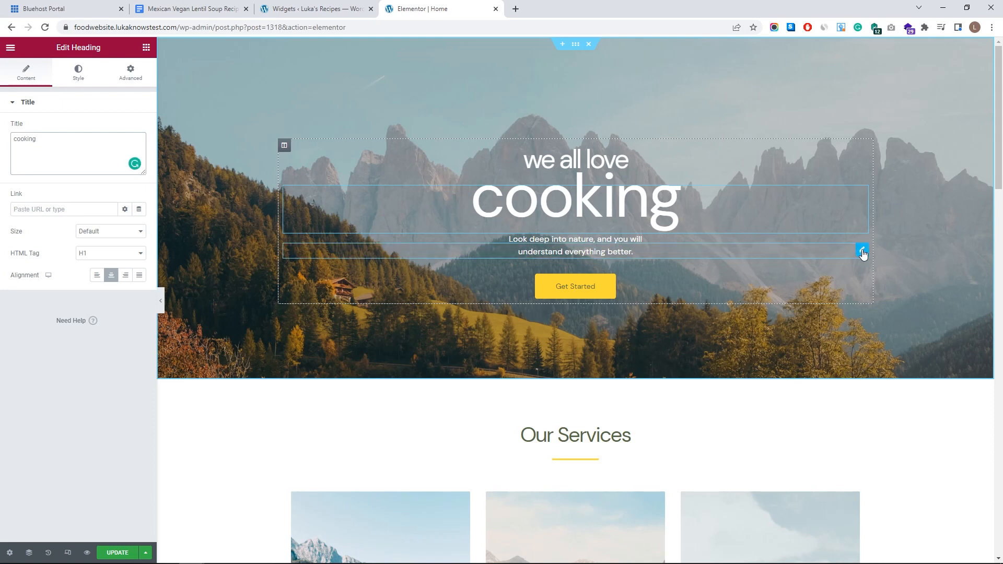
- Delete the 'Look deep into nature' paragraph widget below the heading
click(862, 252)
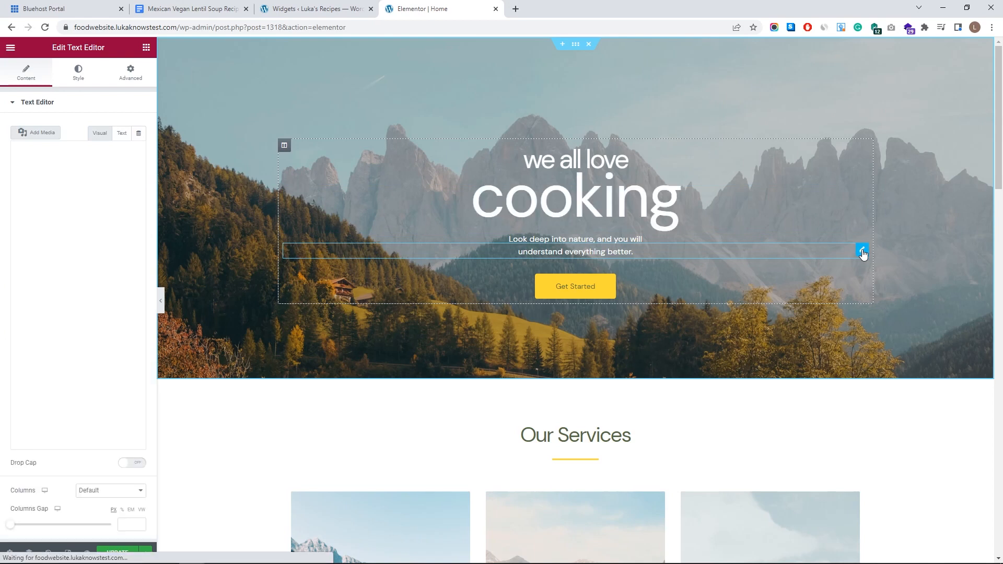
right_click(862, 253)
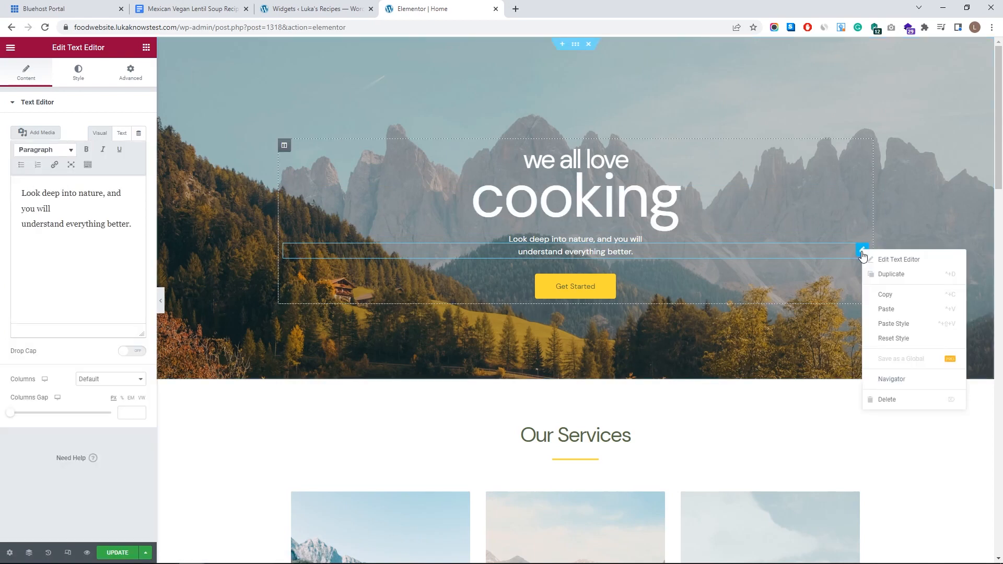
click(889, 399)
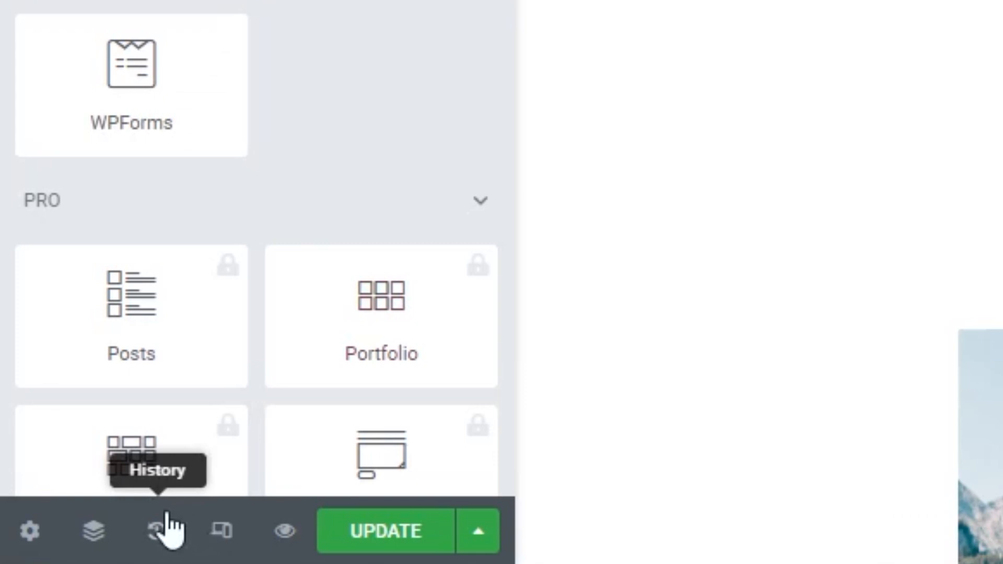
- Test undo and redo in History, ending with the paragraph removed and the heading reading cooking
click(157, 532)
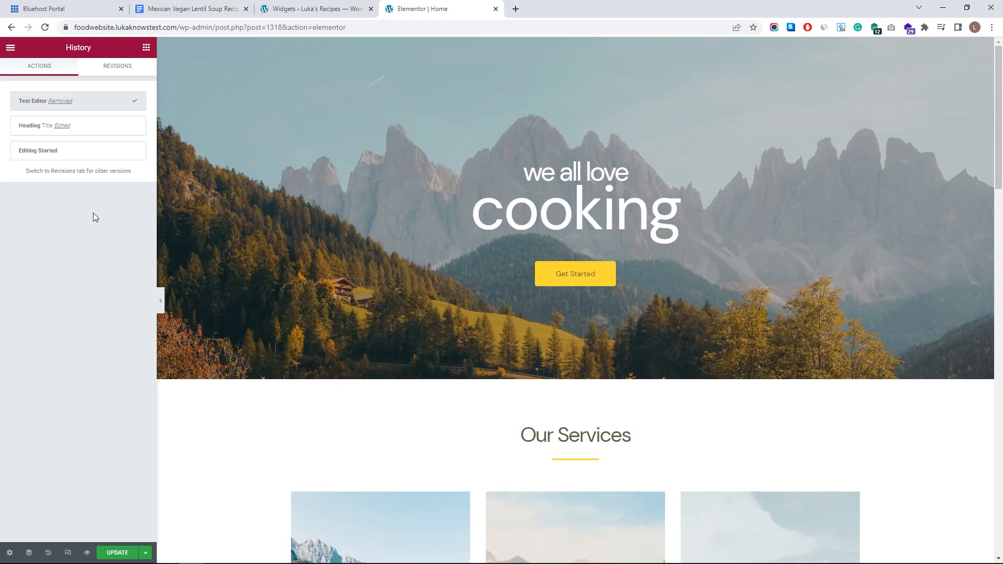
mouse_move(96, 137)
click(97, 130)
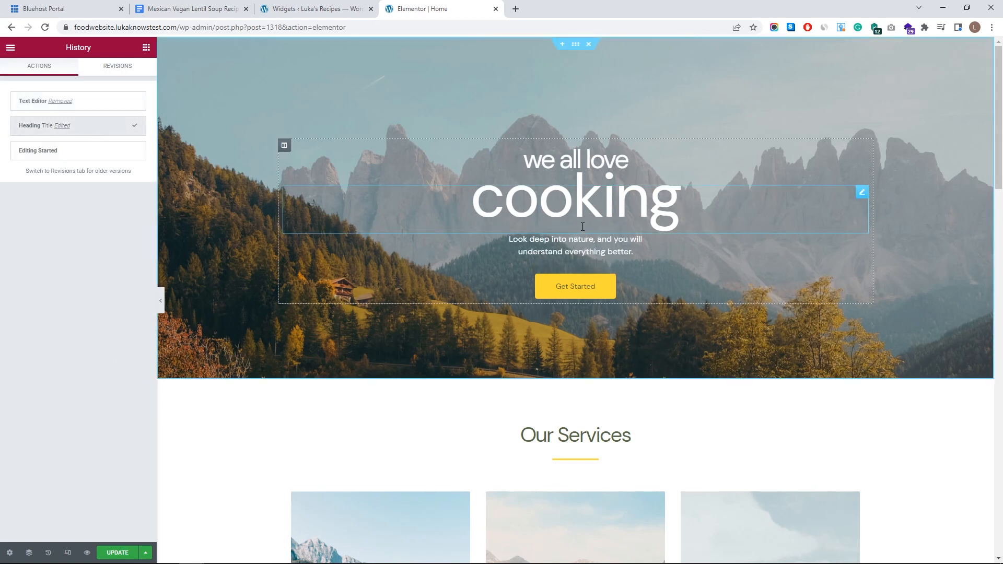
key(ctrl+z)
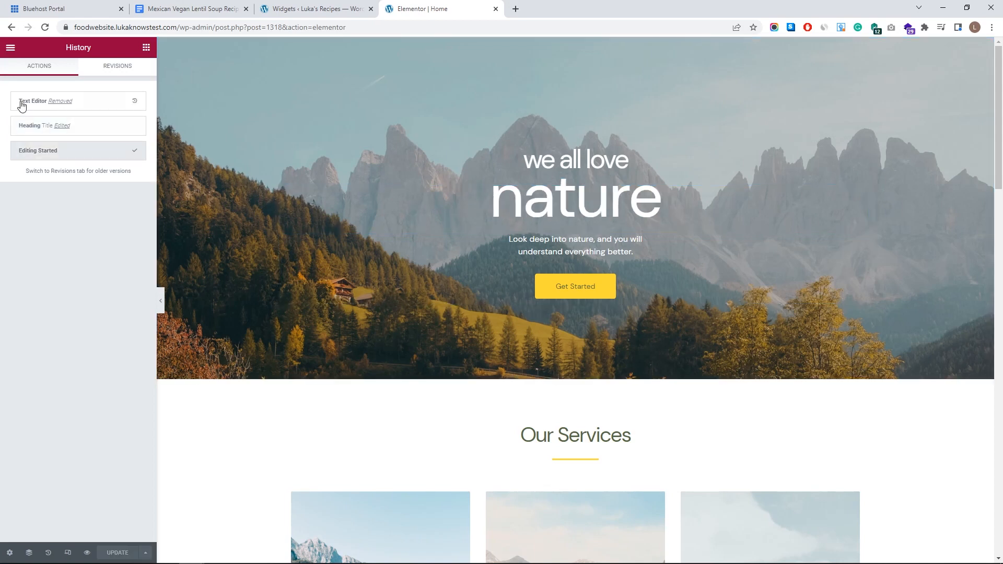
click(39, 102)
click(147, 48)
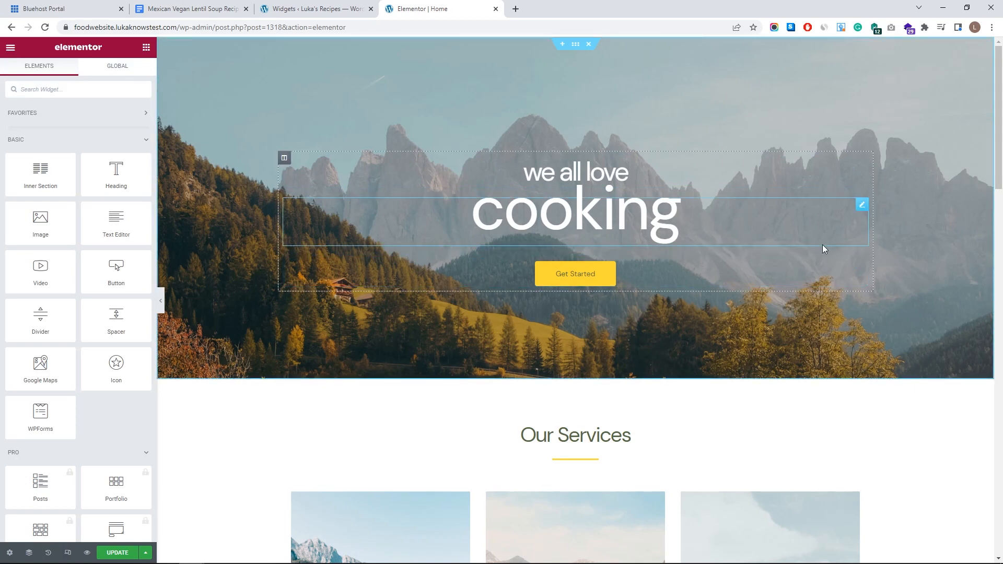
- Replace the button text 'Get Started' with 'Check Recipes'
click(861, 264)
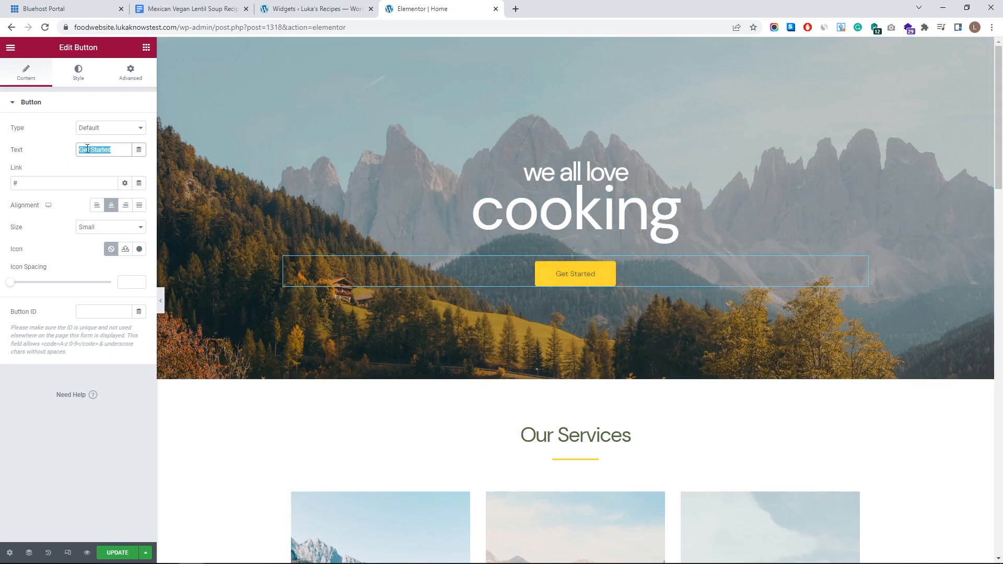
text(Check)
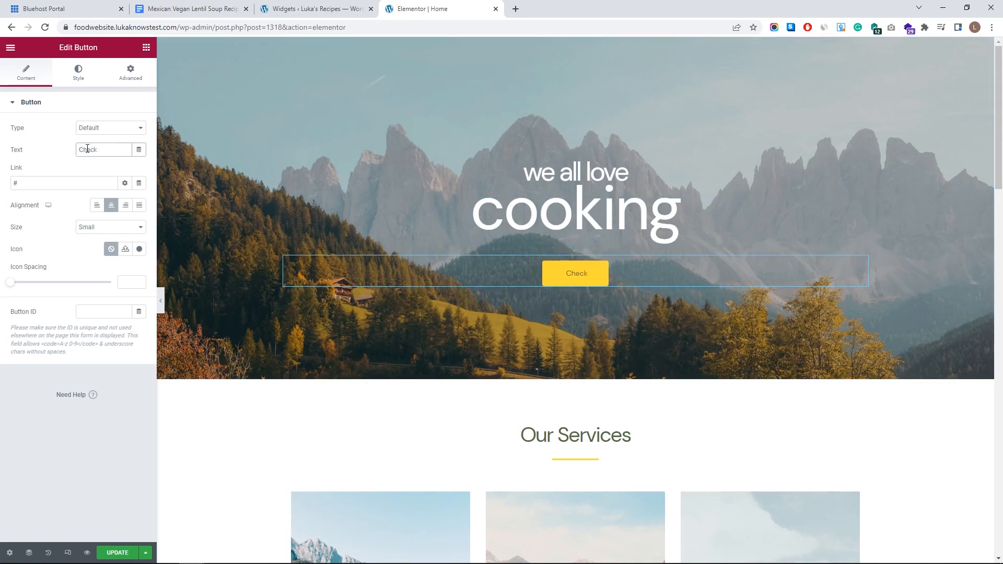
text( recipes)
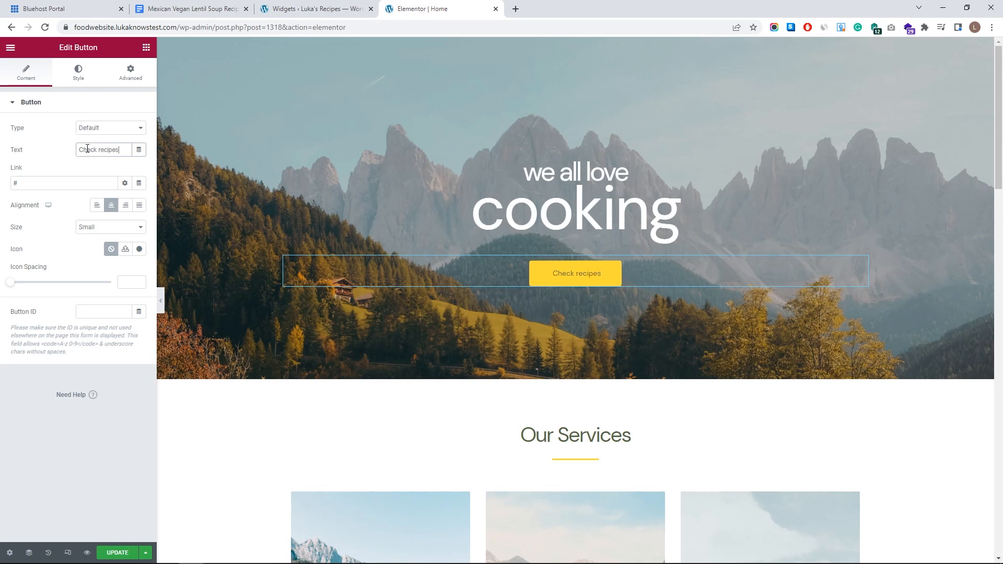
key(BackSpace)
text(R)
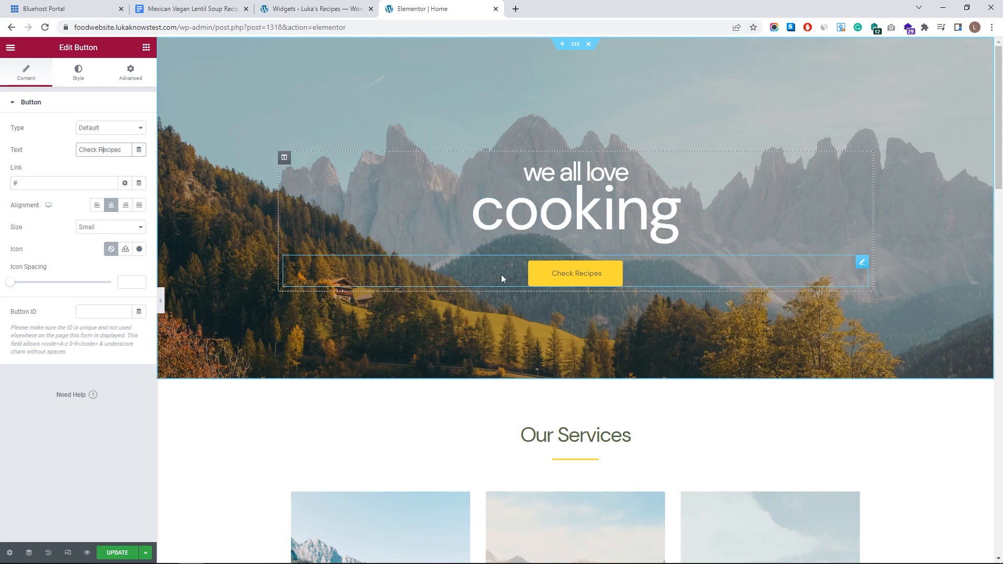
- Open the button's Style tab Typography panel, showing Default family, size 14, Normal weight
click(78, 72)
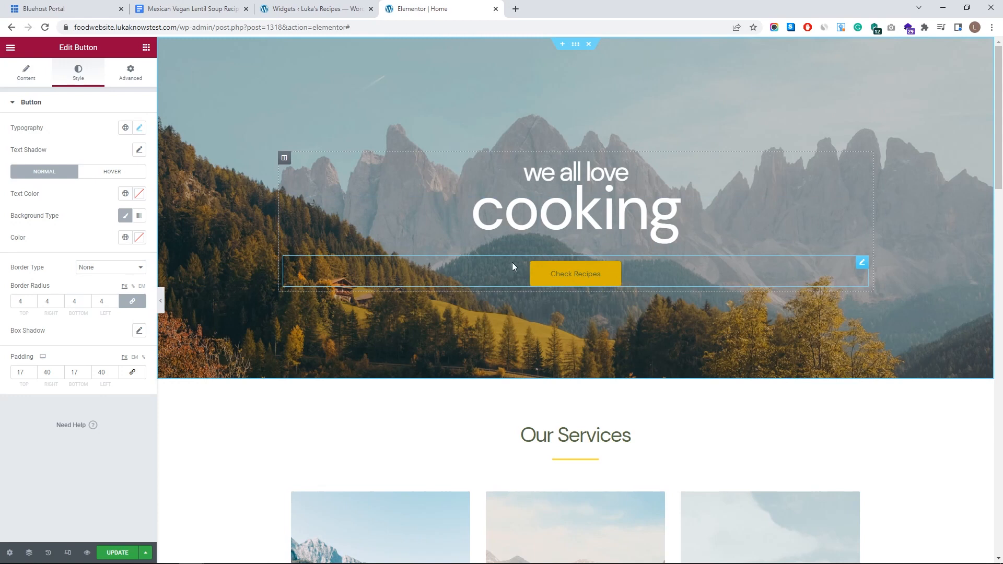
click(139, 129)
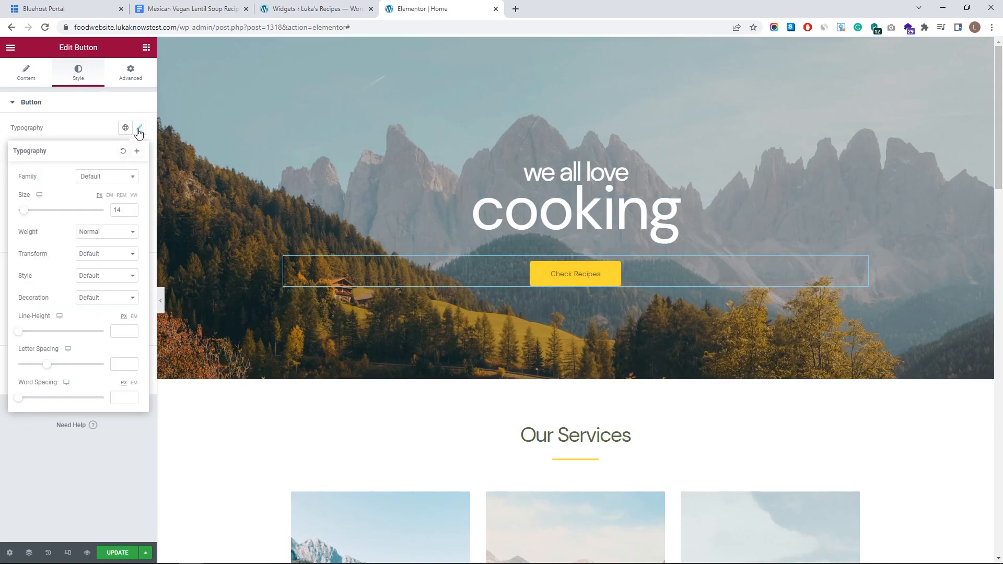
- Set the button label font family to Raleway at size 16
click(116, 178)
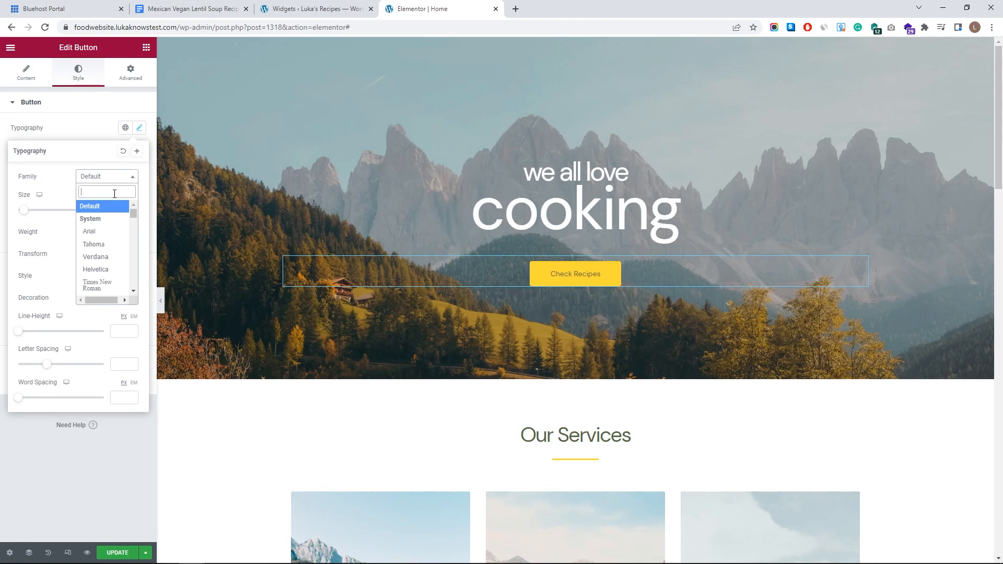
text(rale)
click(94, 232)
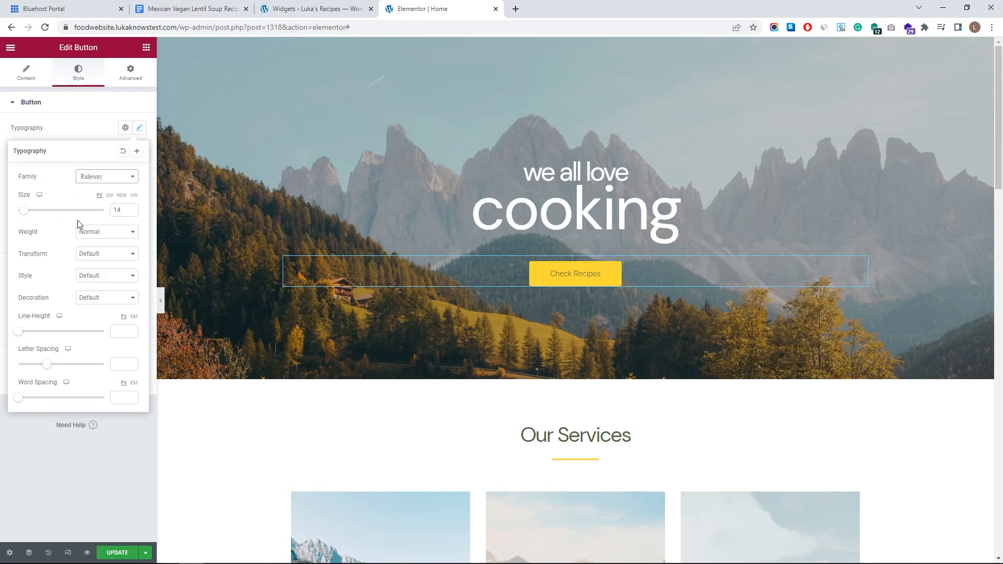
mouse_move(23, 210)
mouse_down()
mouse_move(84, 205)
mouse_move(11, 199)
mouse_move(24, 203)
mouse_up()
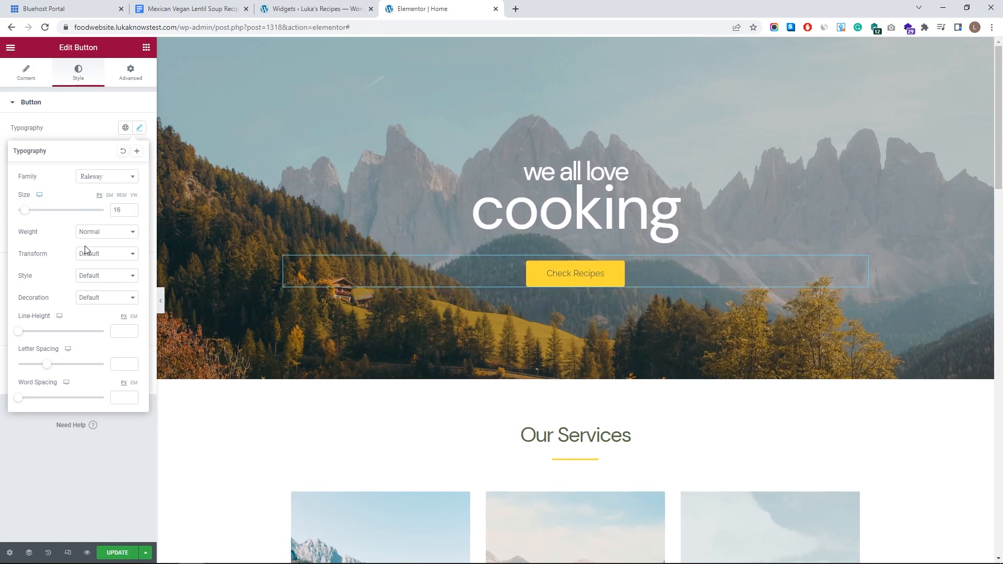
- Try font weights 900 and 100, then leave the weight at Normal
click(102, 235)
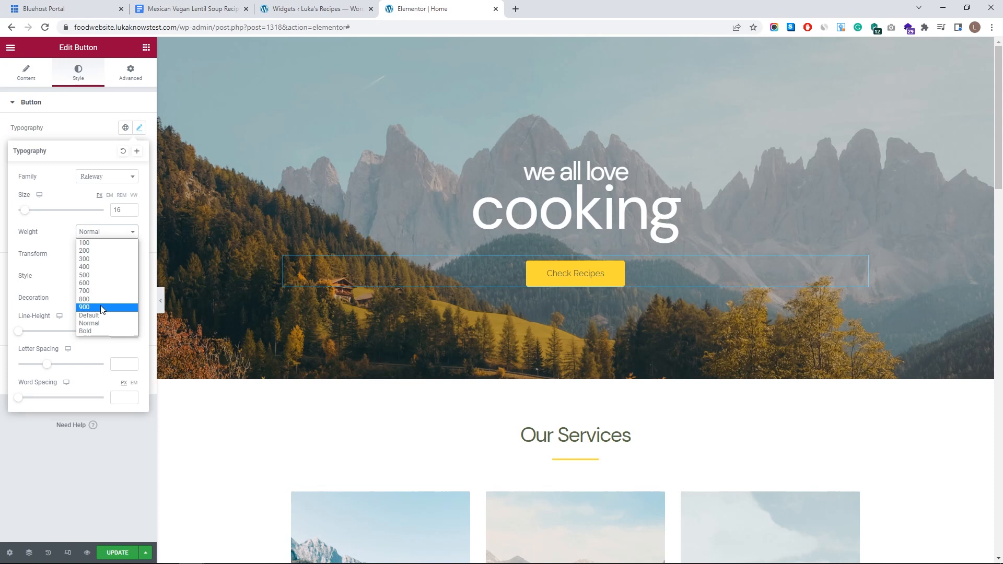
click(104, 312)
click(121, 236)
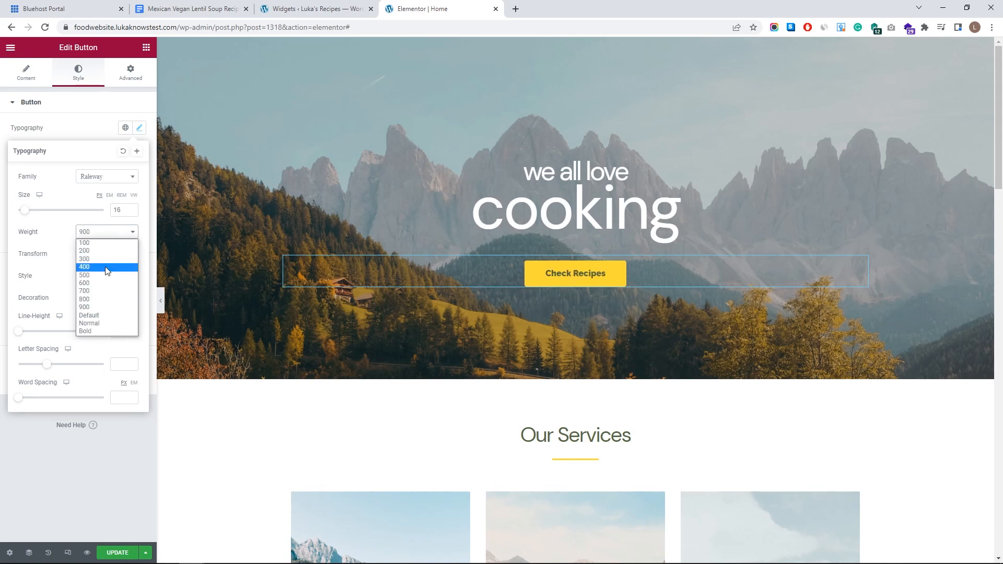
click(114, 243)
click(118, 229)
click(51, 233)
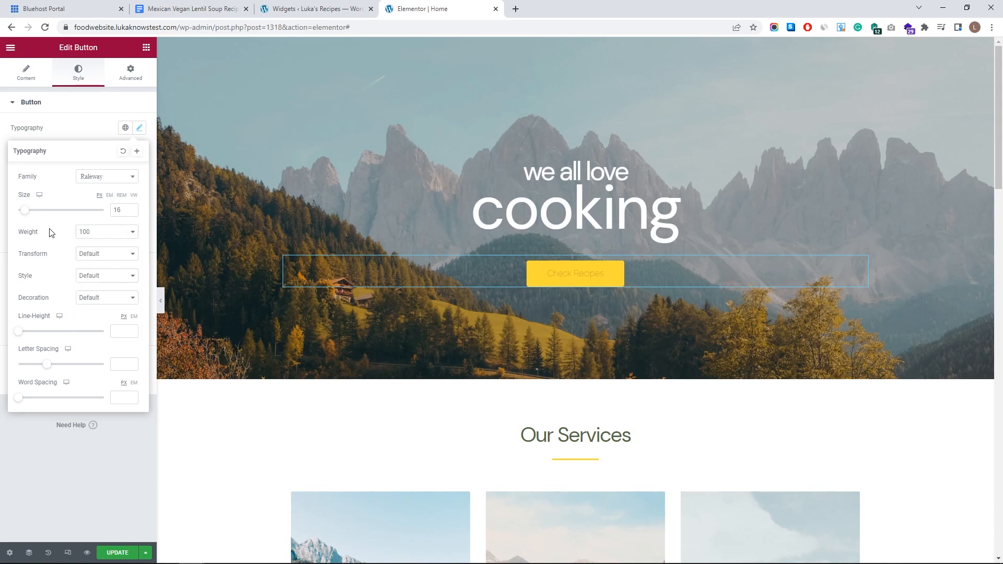
click(123, 235)
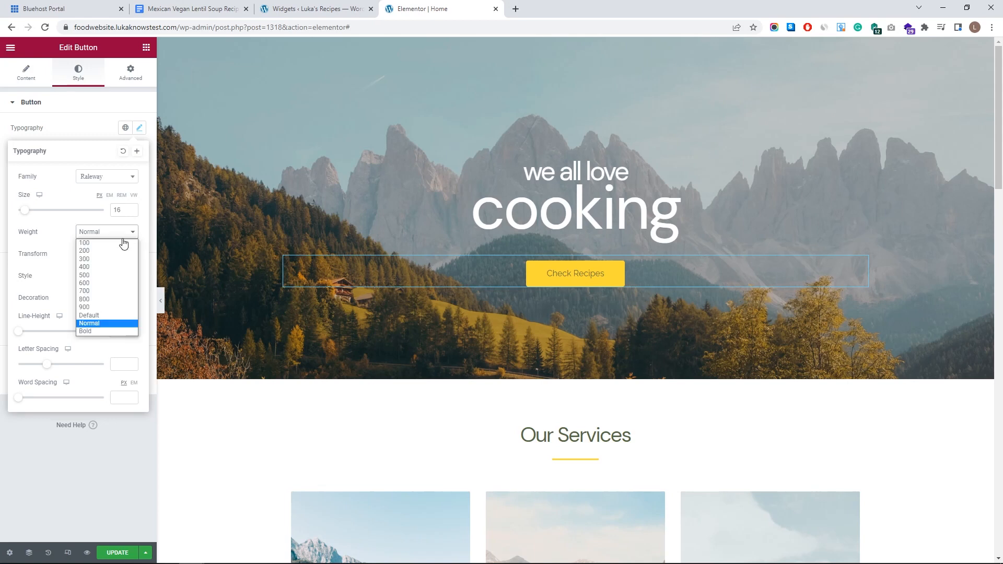
click(114, 324)
- Try Capitalize and Uppercase transforms, then keep transform and font style at Default
click(109, 253)
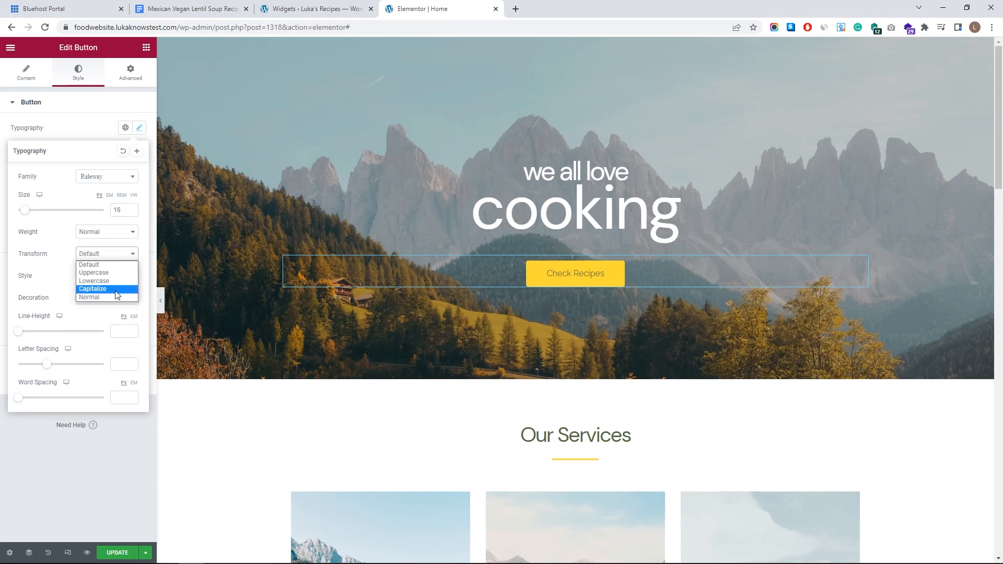
click(116, 291)
click(110, 254)
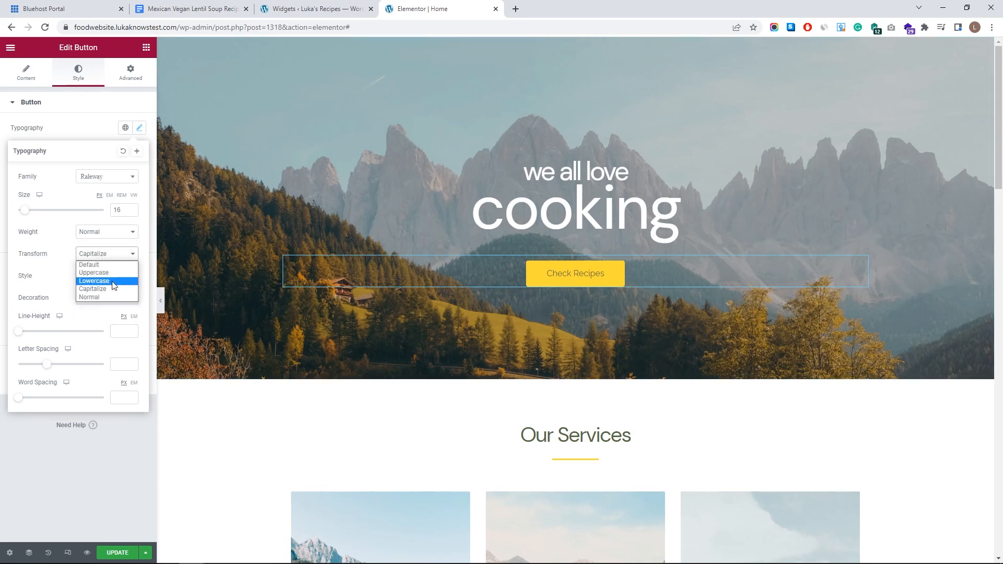
click(116, 274)
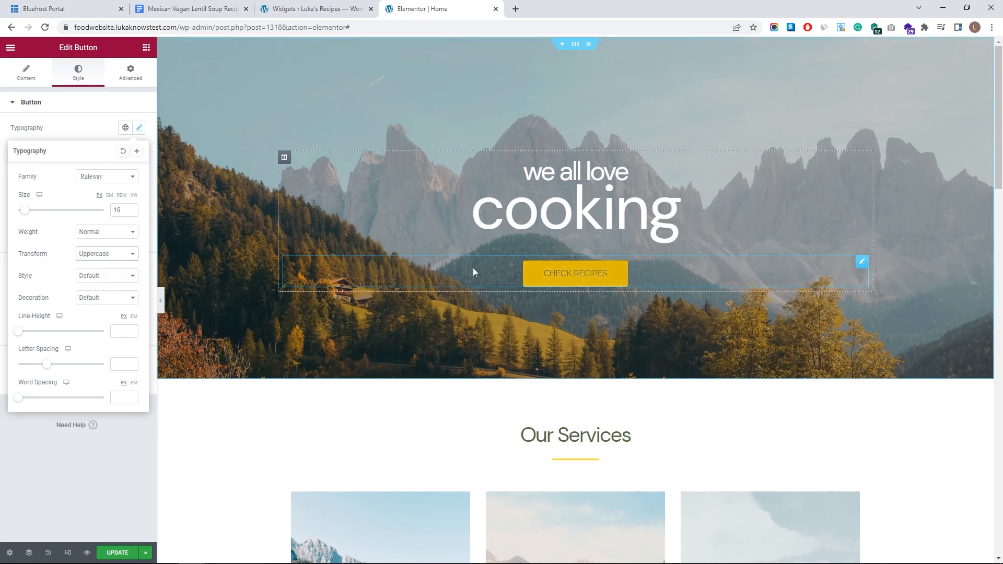
click(120, 255)
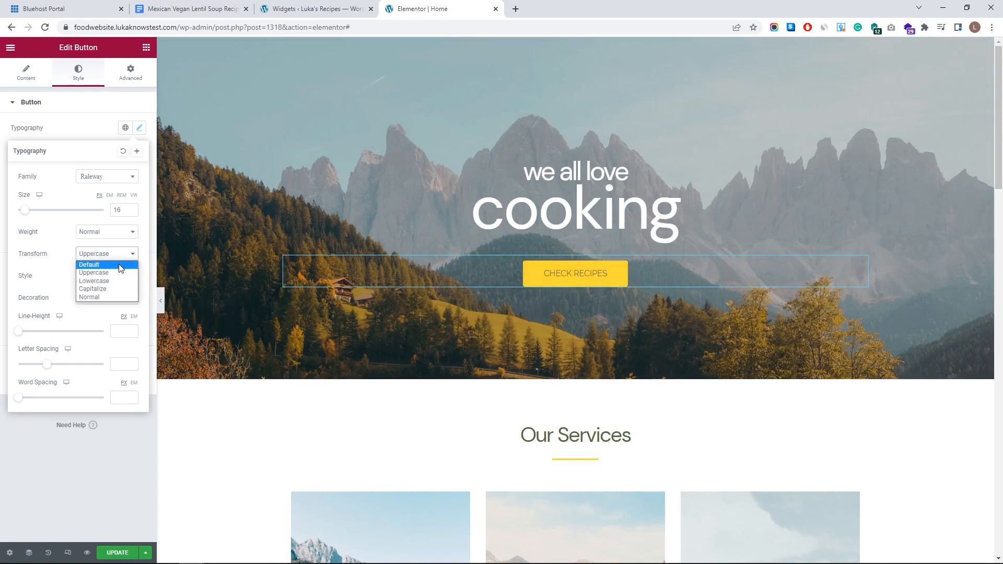
click(120, 266)
click(114, 276)
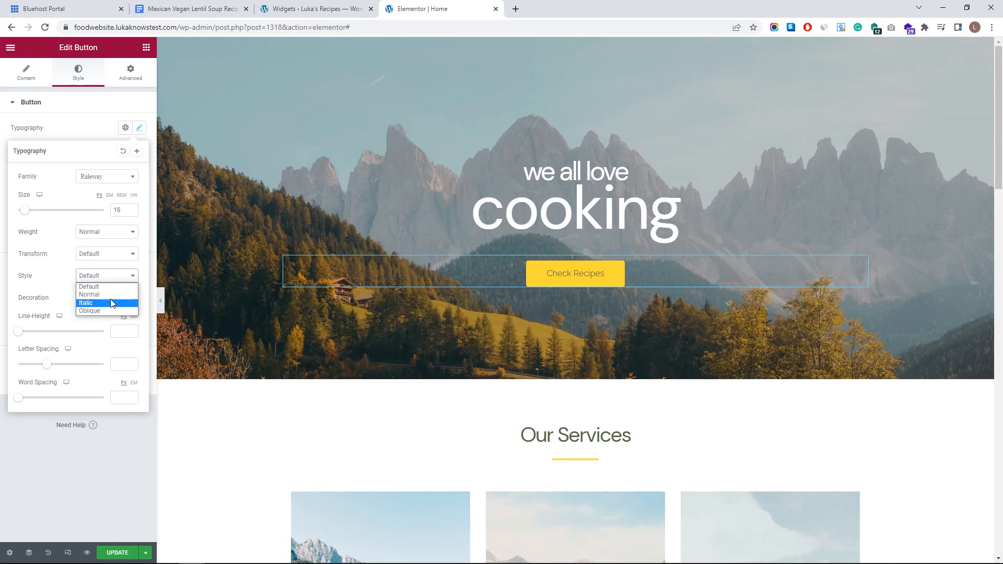
click(108, 287)
- Try Line Through decoration, revert it to Default, and close the typography settings
click(102, 298)
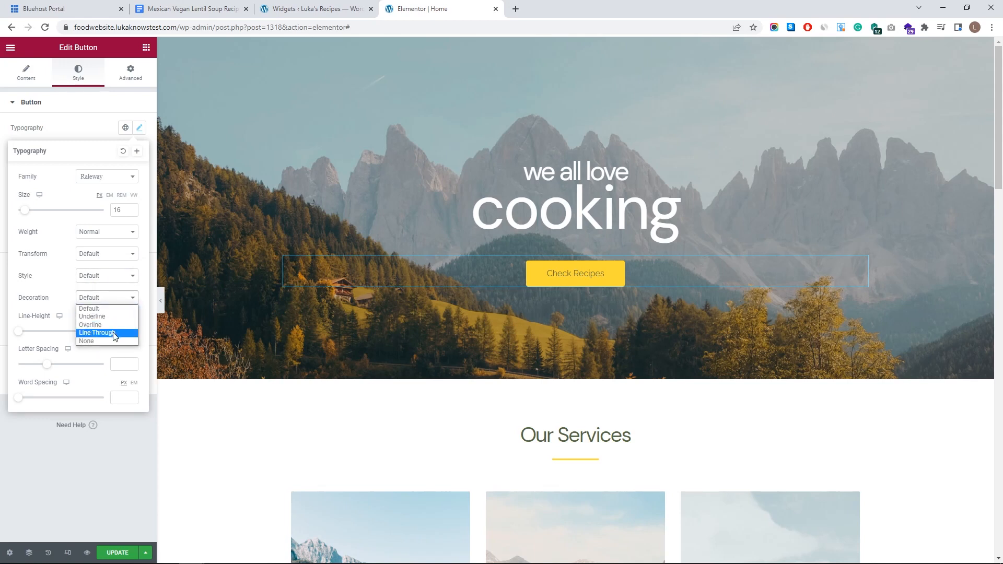
click(114, 333)
click(99, 298)
click(96, 308)
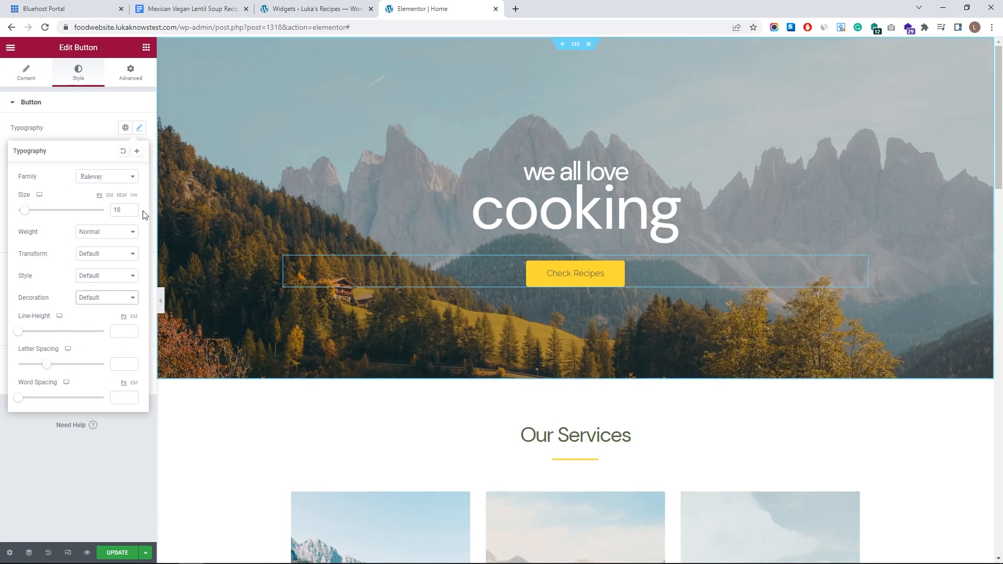
click(79, 106)
click(79, 108)
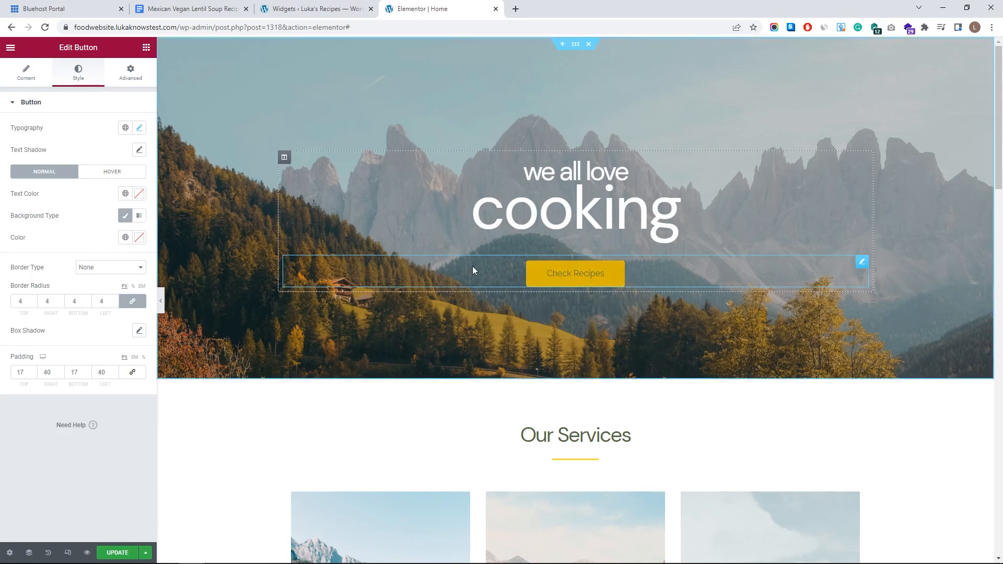
- Set the button text colour to white #FFFFFF
click(139, 195)
text(#FFFFFF)
click(58, 194)
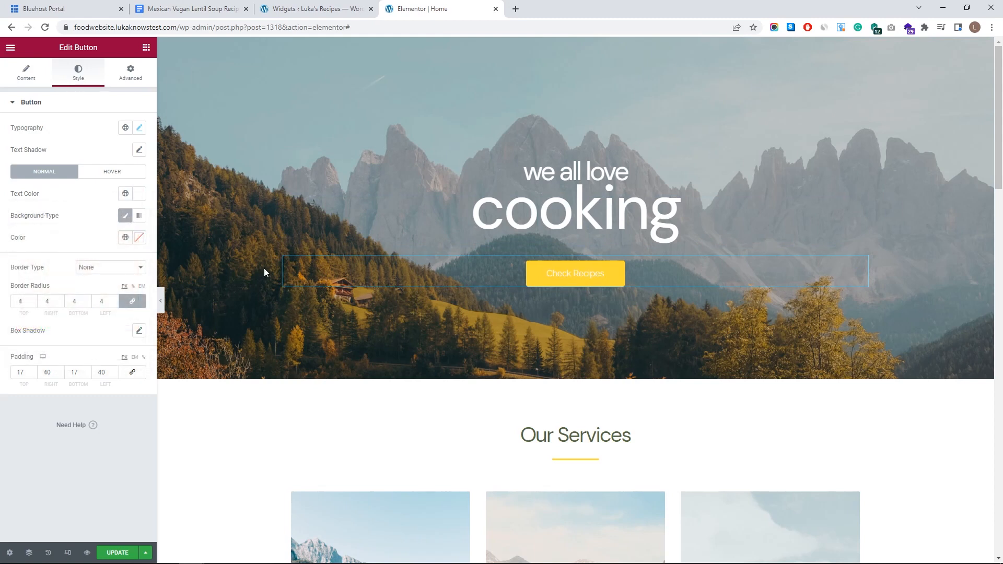
- Make the button background near-white with zero opacity, fully transparent
click(141, 242)
mouse_move(124, 281)
mouse_down()
mouse_move(103, 293)
mouse_move(12, 283)
mouse_up()
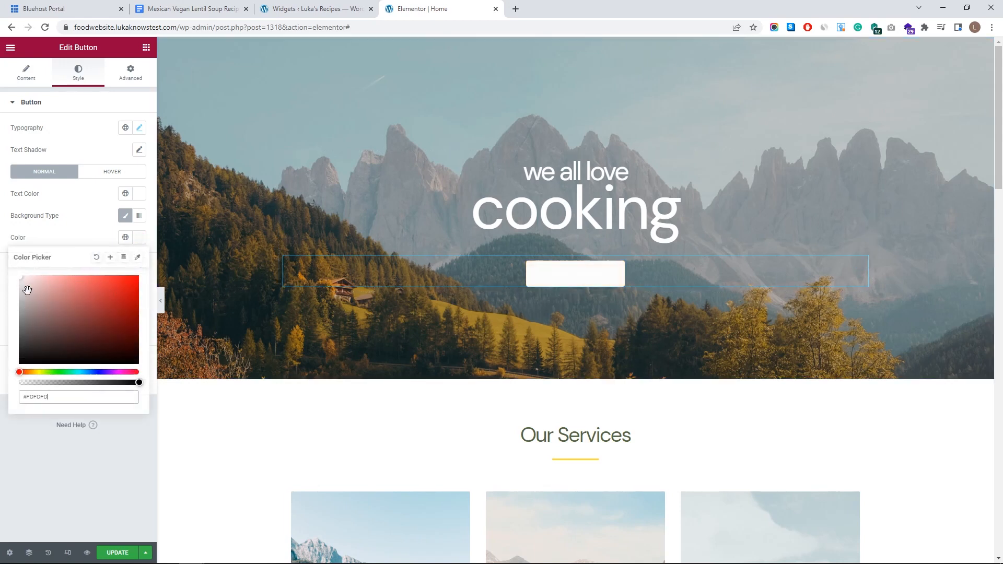
drag(138, 382, 5, 370)
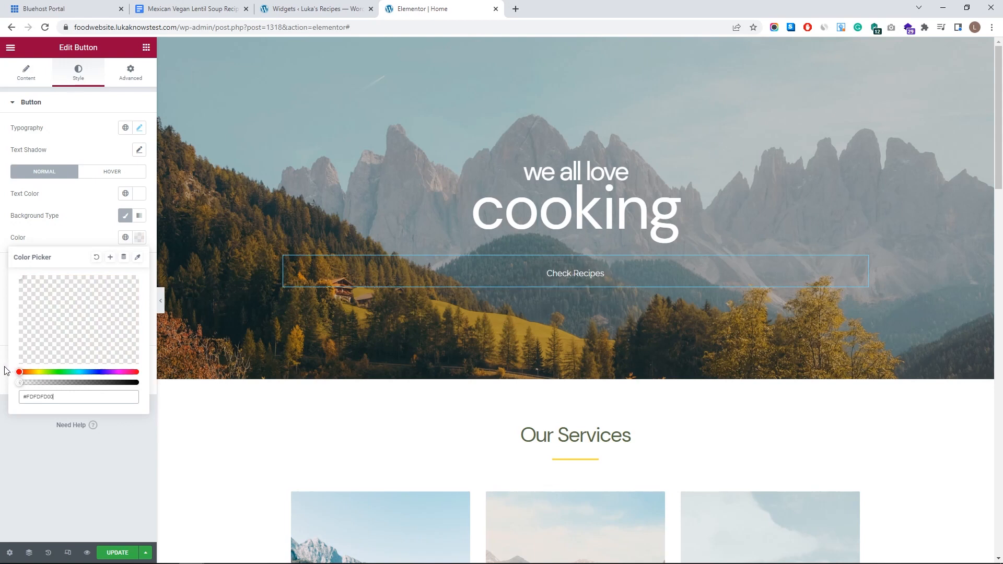
drag(19, 384, 2, 370)
click(75, 240)
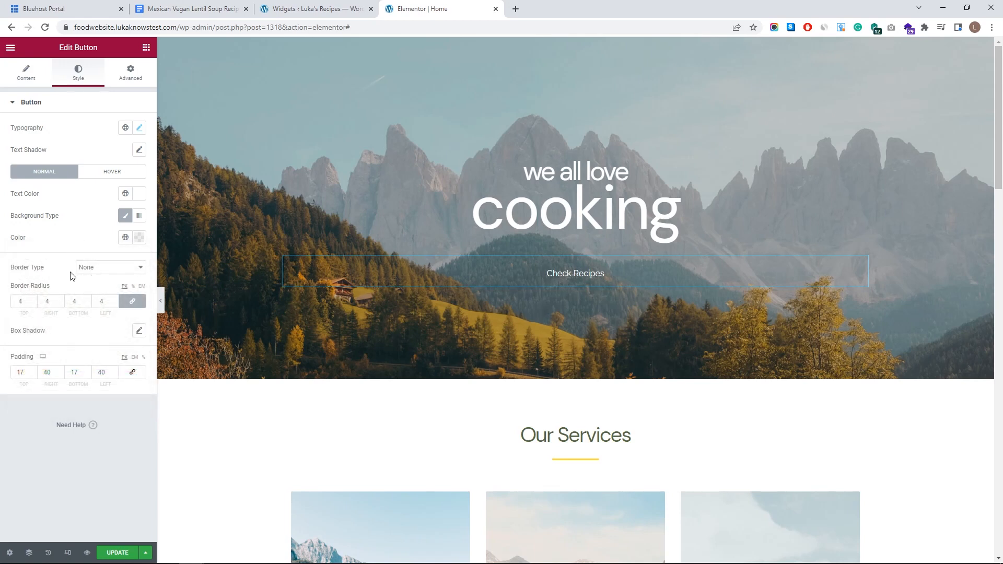
- Give the button a solid 3 px border with 49 px corner radius
click(109, 268)
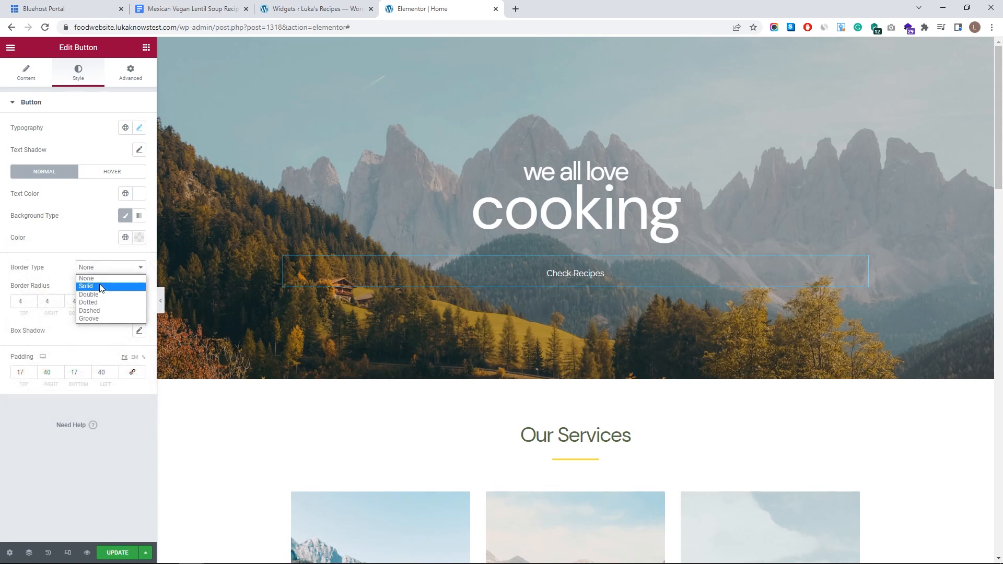
click(97, 286)
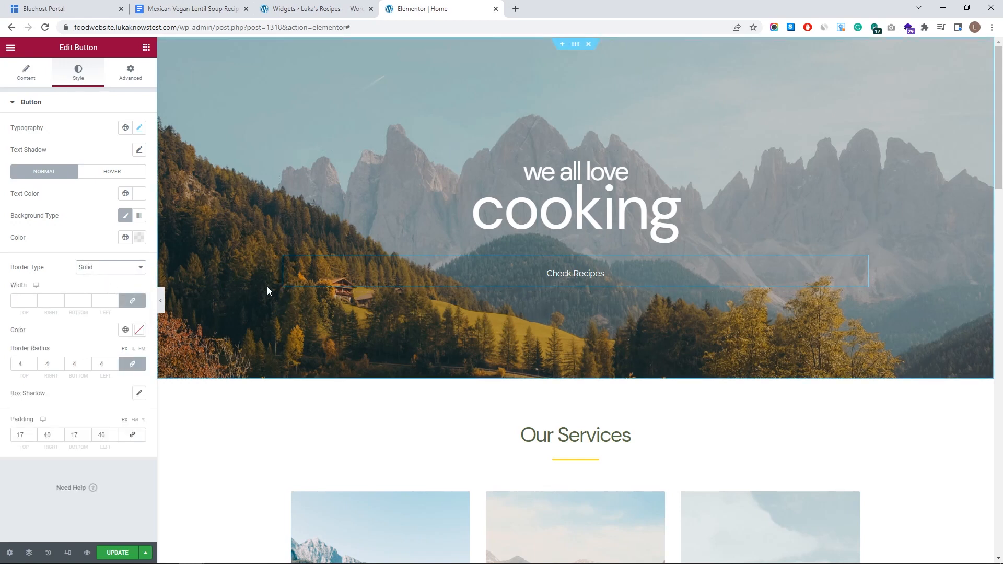
click(33, 299)
click(33, 299)
click(33, 299)
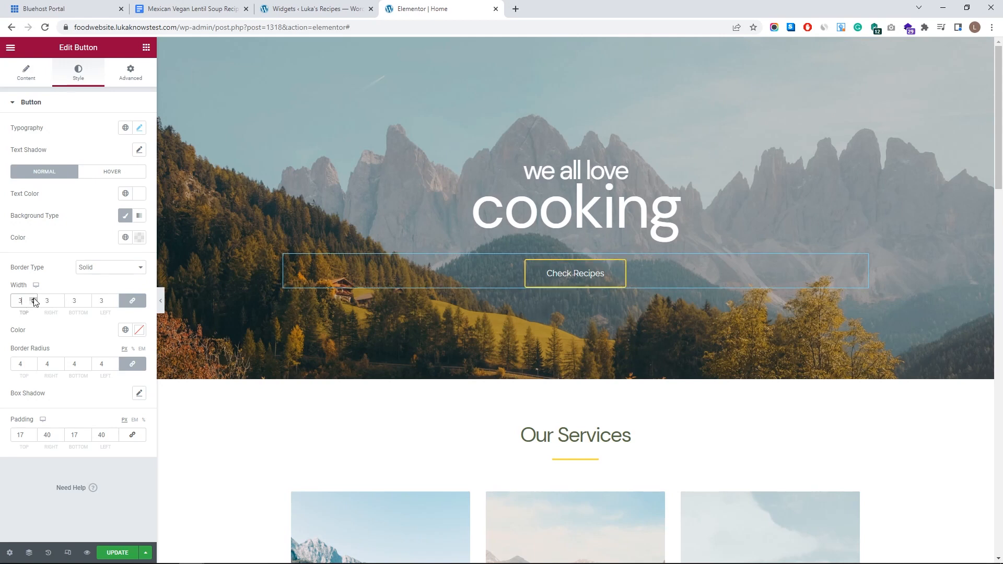
click(34, 362)
drag(33, 362, 34, 362)
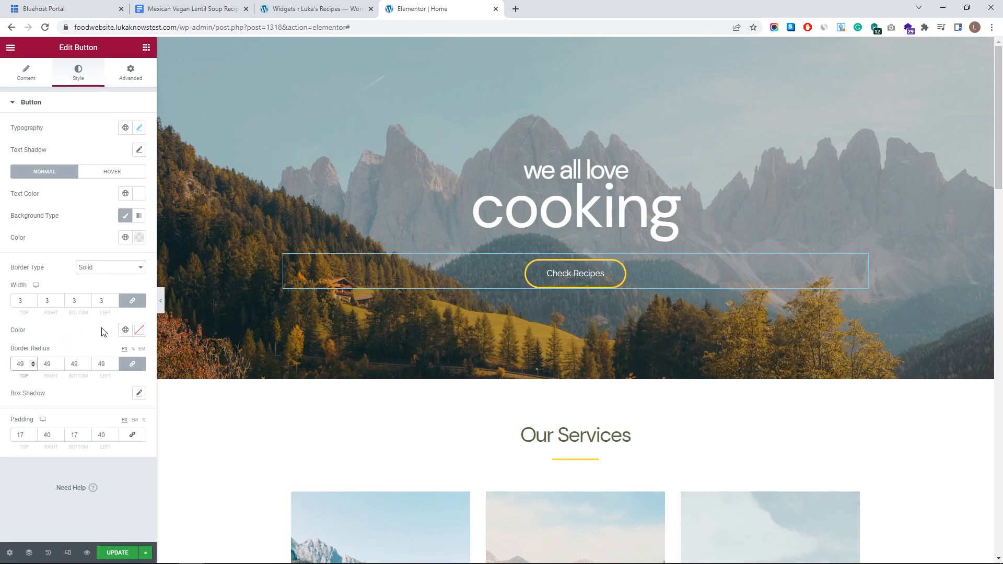
- Set the button border colour to white #FFFFFF
click(139, 330)
drag(65, 376, 10, 363)
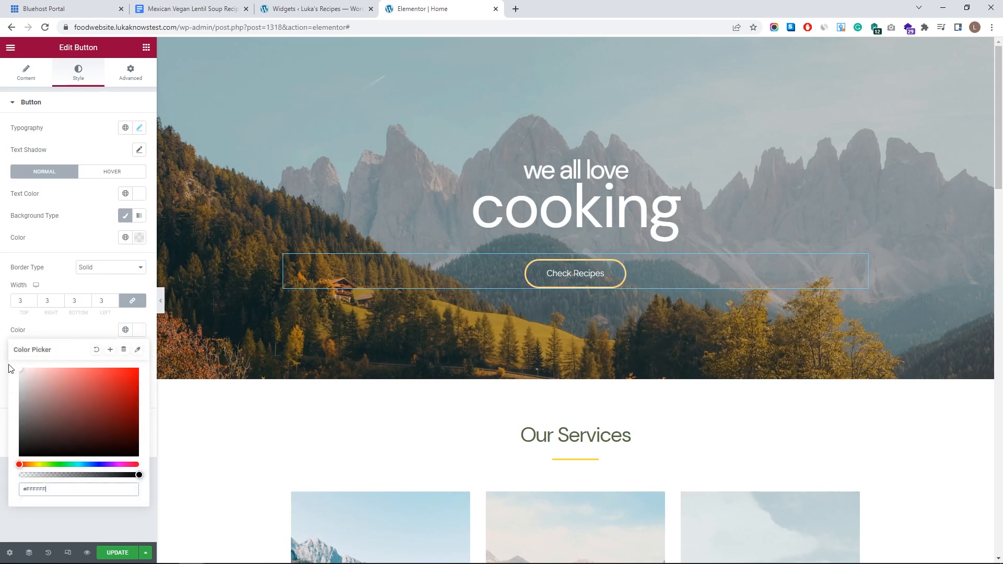
click(92, 334)
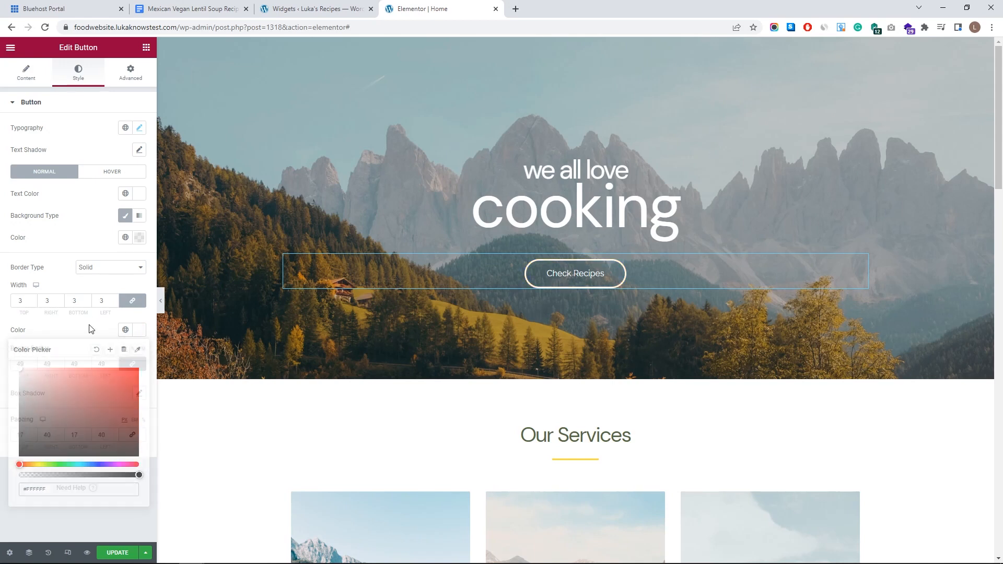
click(115, 173)
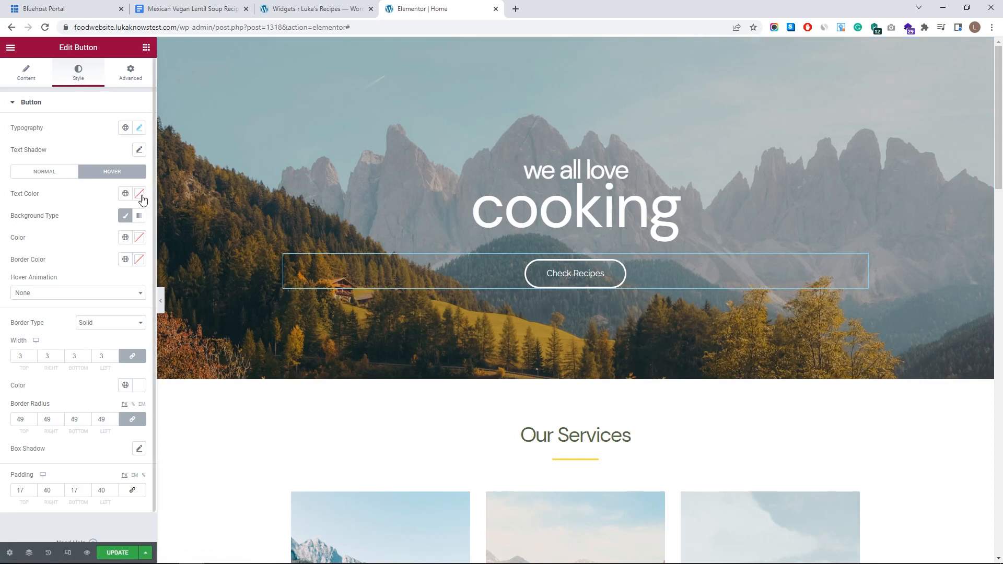
- Set the hover background colour to a translucent grey, #8080804F
click(139, 238)
drag(73, 291, 14, 272)
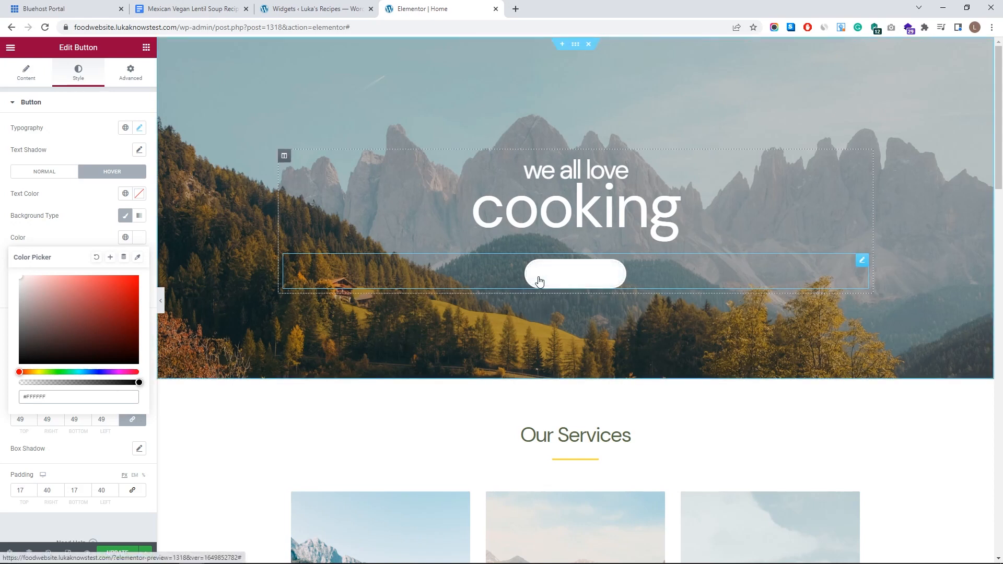
drag(138, 383, 56, 383)
drag(18, 291, 16, 303)
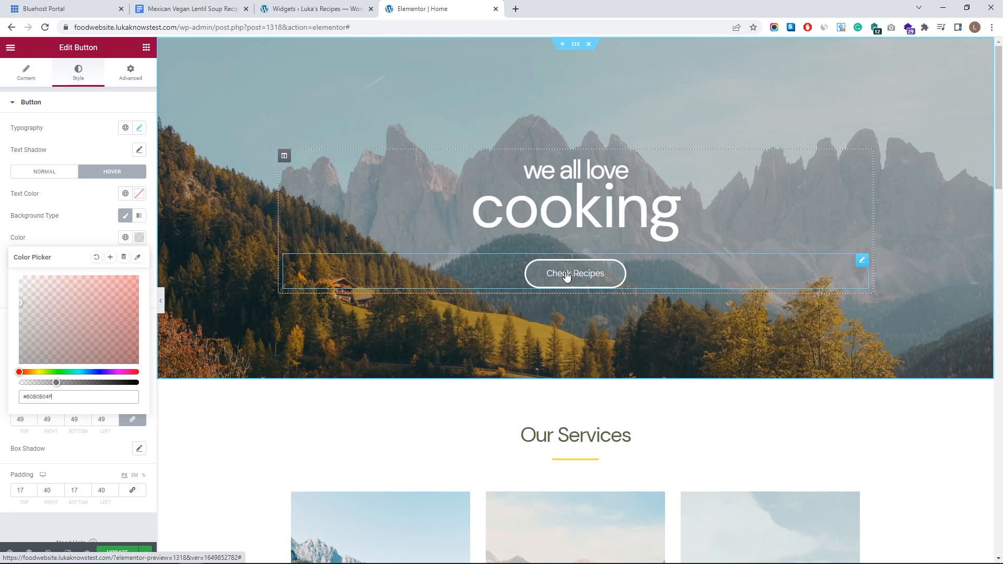
click(91, 234)
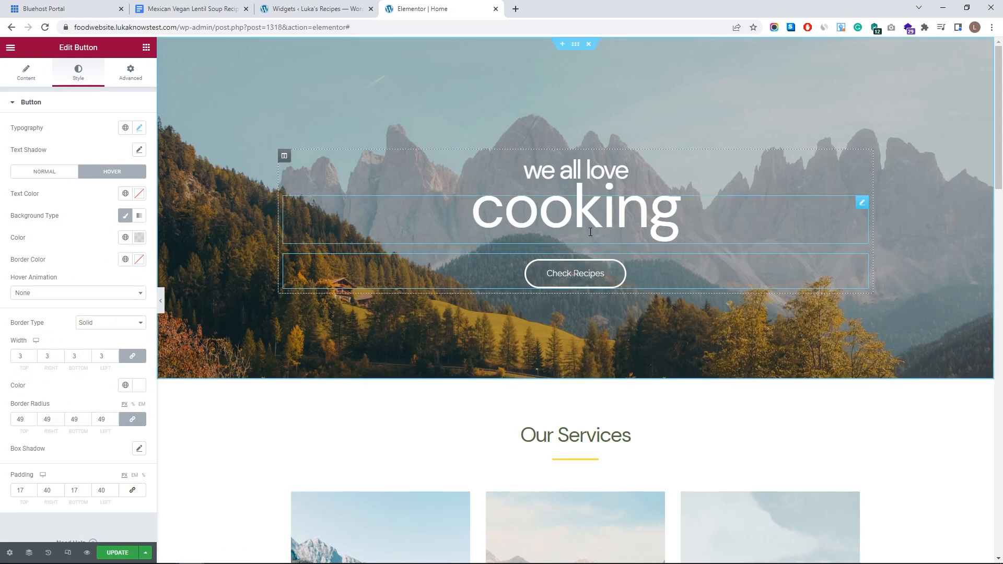
click(131, 77)
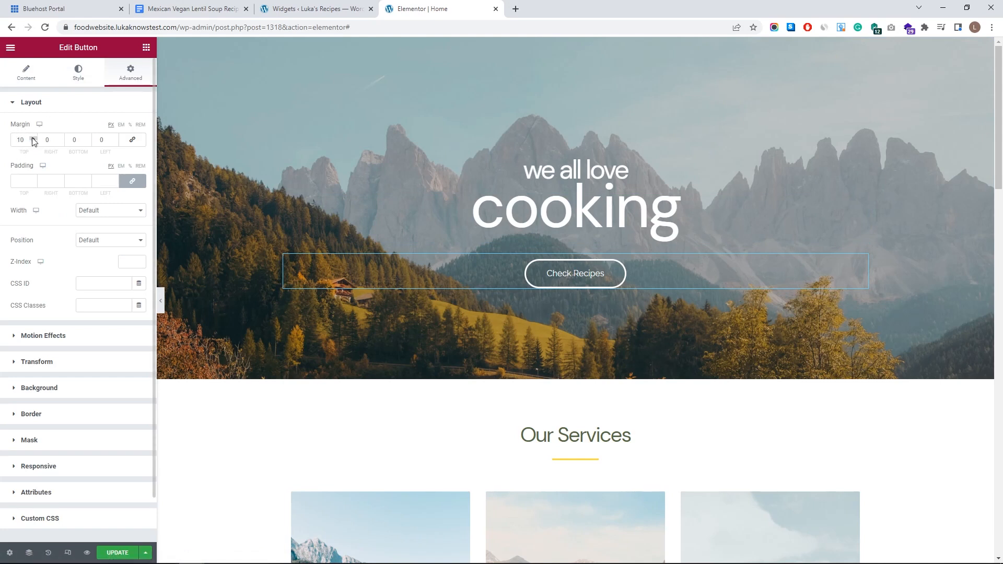
- Try linked margins of 28 and 0 on the Check Recipes button, then unlink them and lower only the top margin to about -13 px
drag(34, 138, 33, 139)
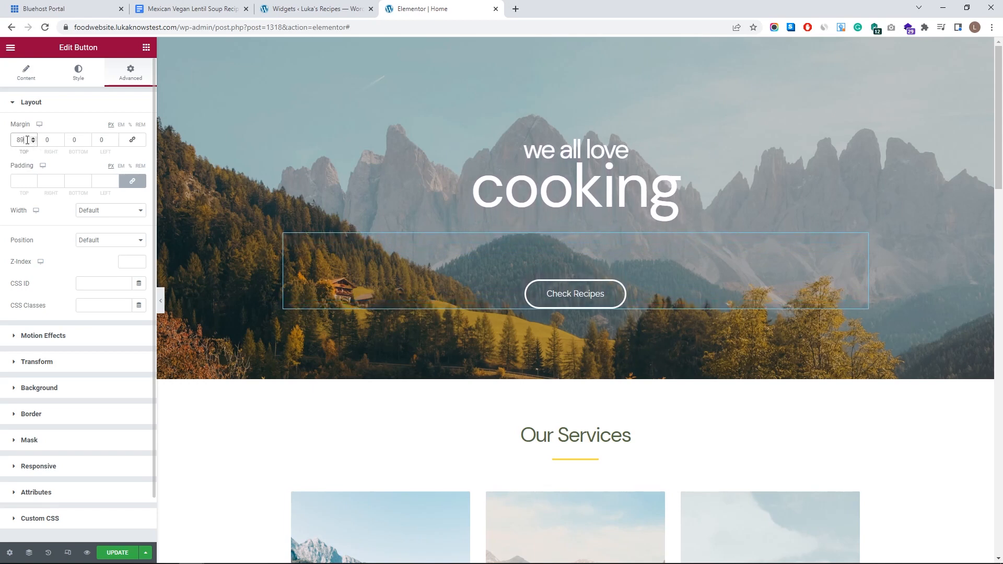
text(0)
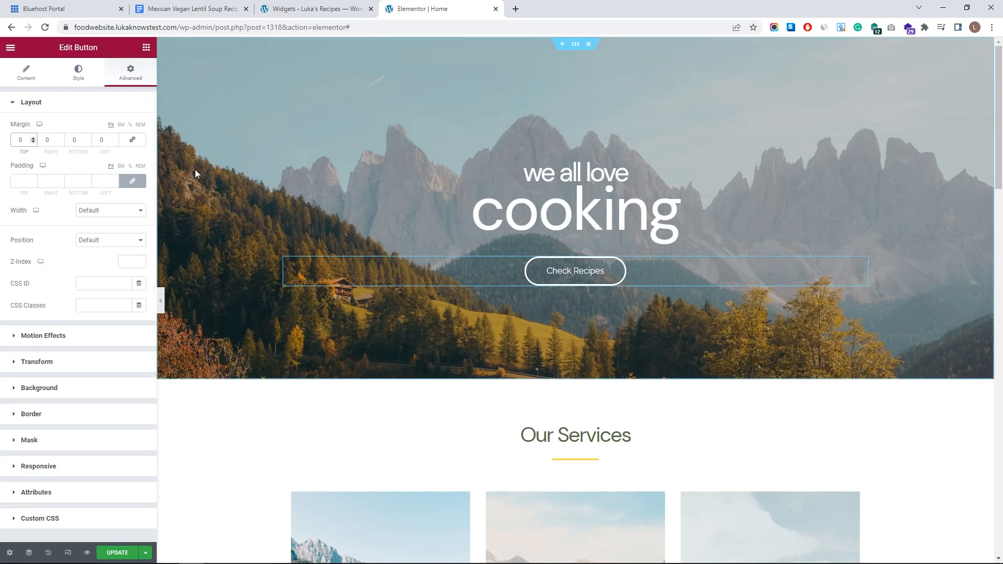
click(134, 143)
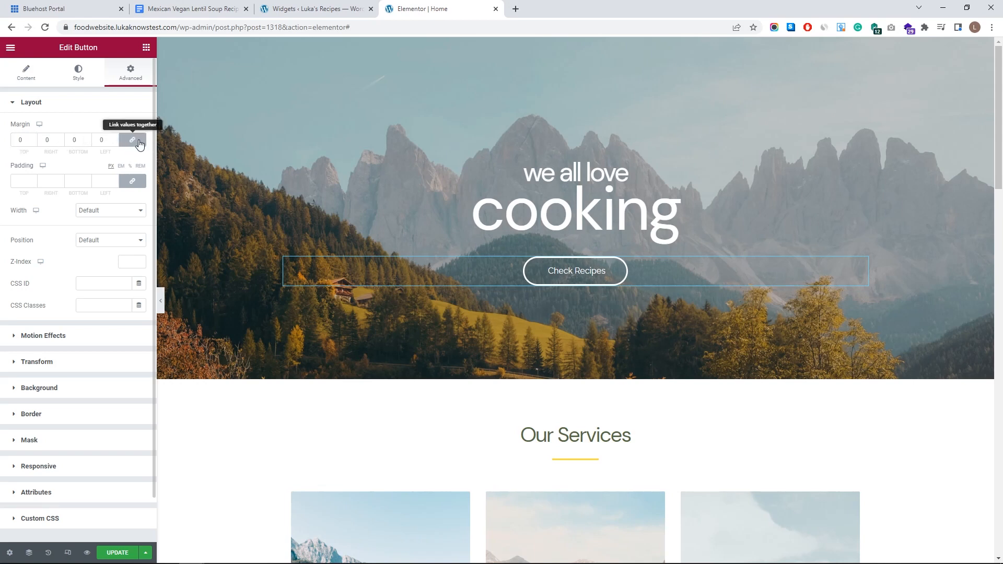
click(61, 137)
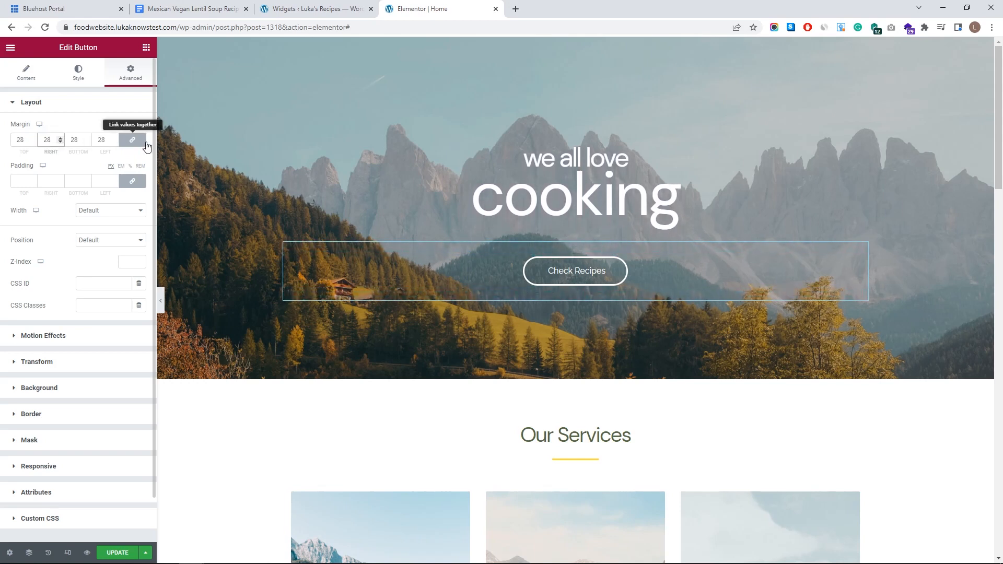
double_click(73, 140)
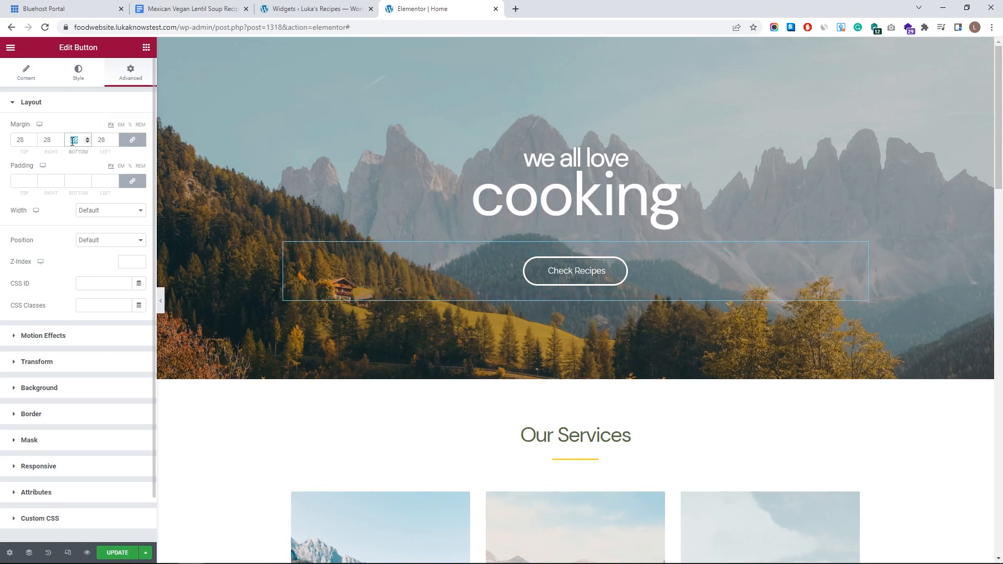
text(0)
click(132, 139)
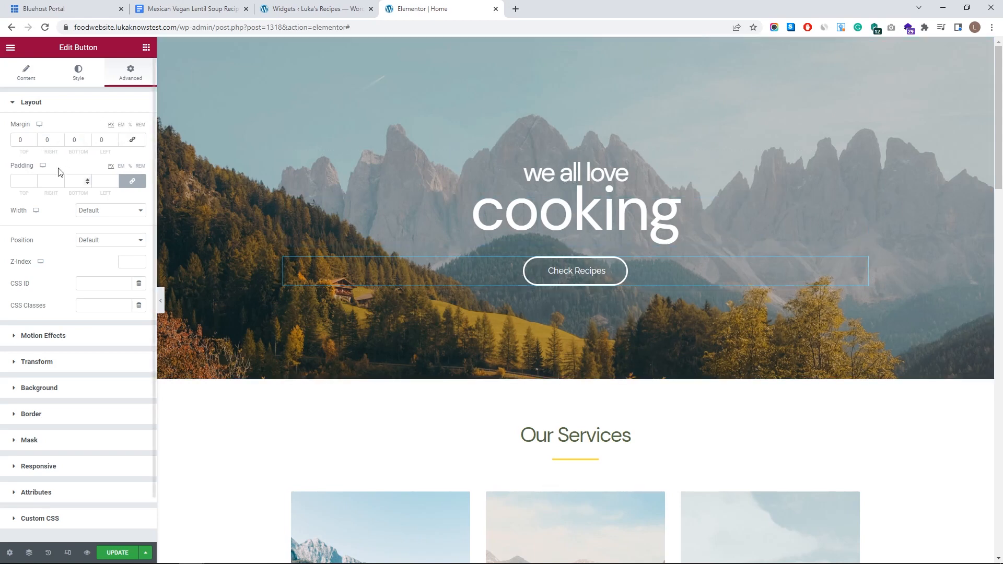
text(0)
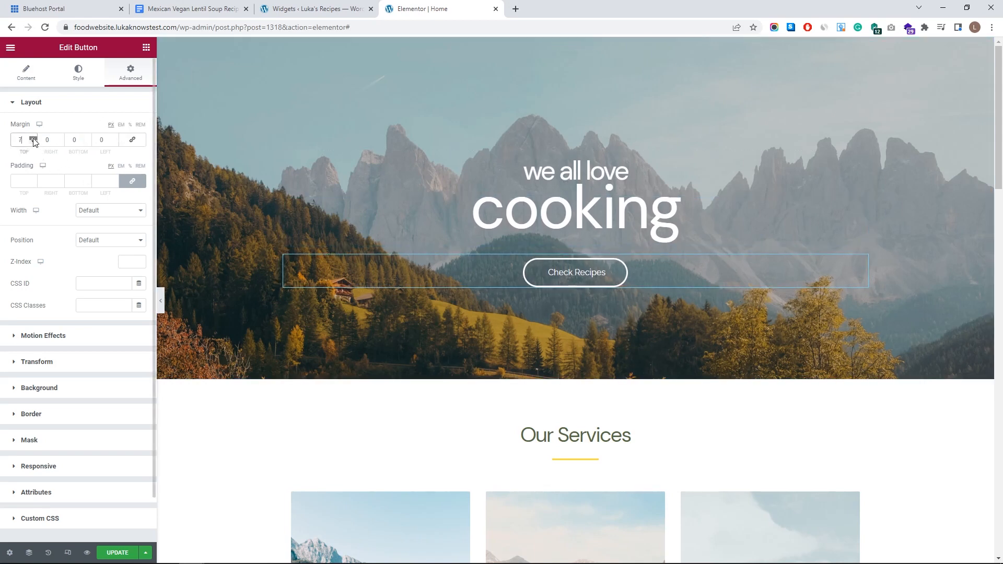
click(34, 142)
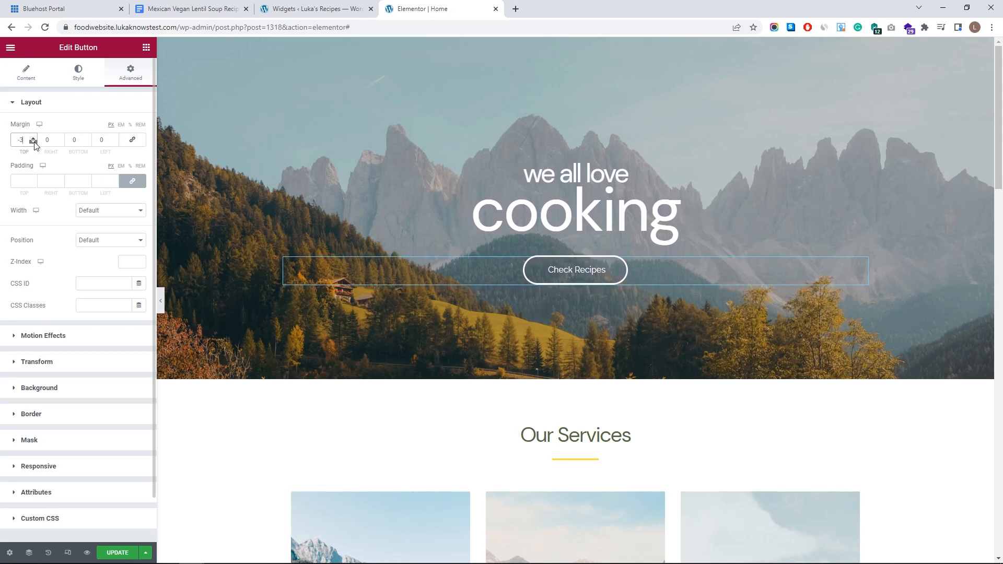
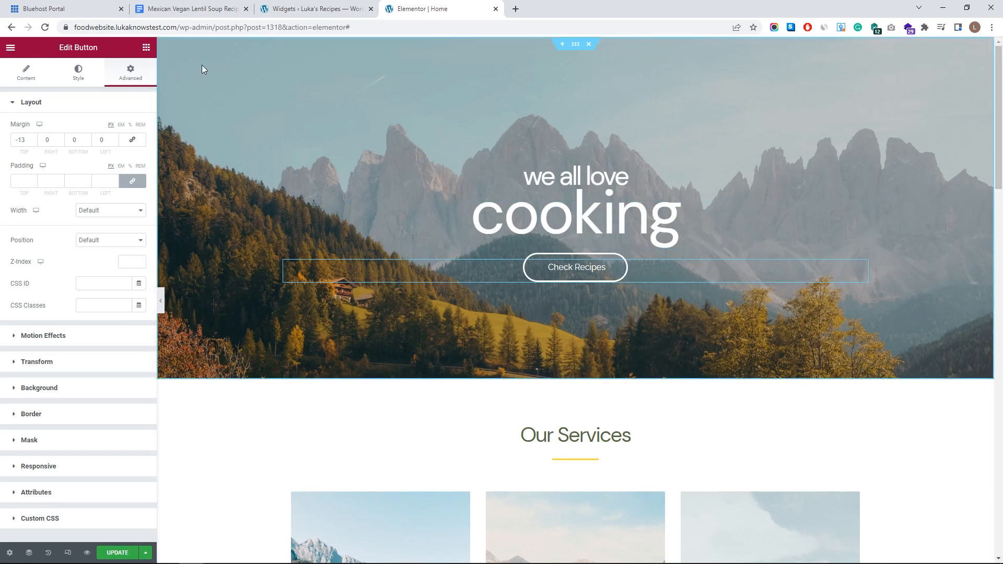
- Select the hero section with the 'we all love cooking' heading to show its Edit Section settings
click(576, 47)
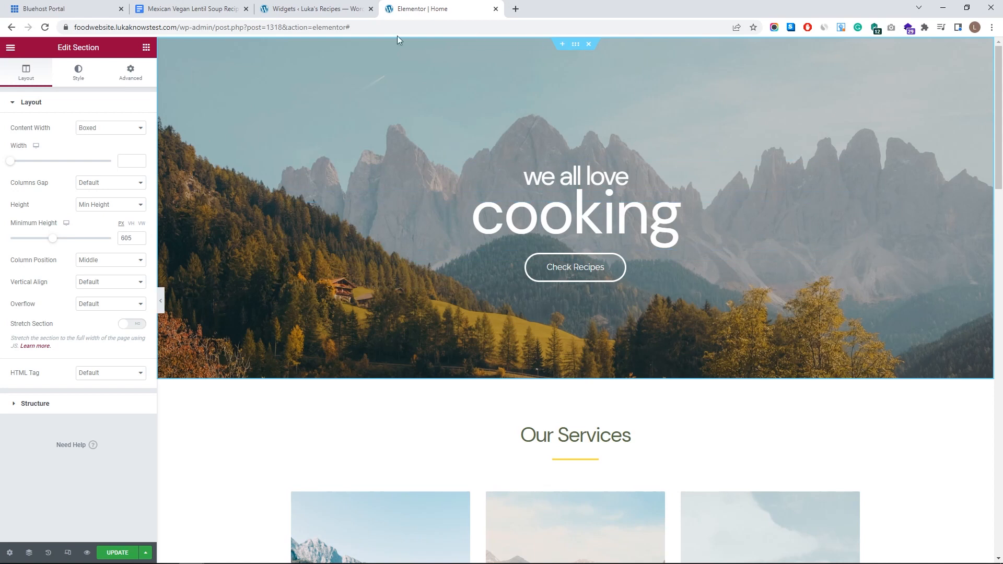
- Delete the hero's mountain background image, update the page, and check the grey result in preview
click(77, 78)
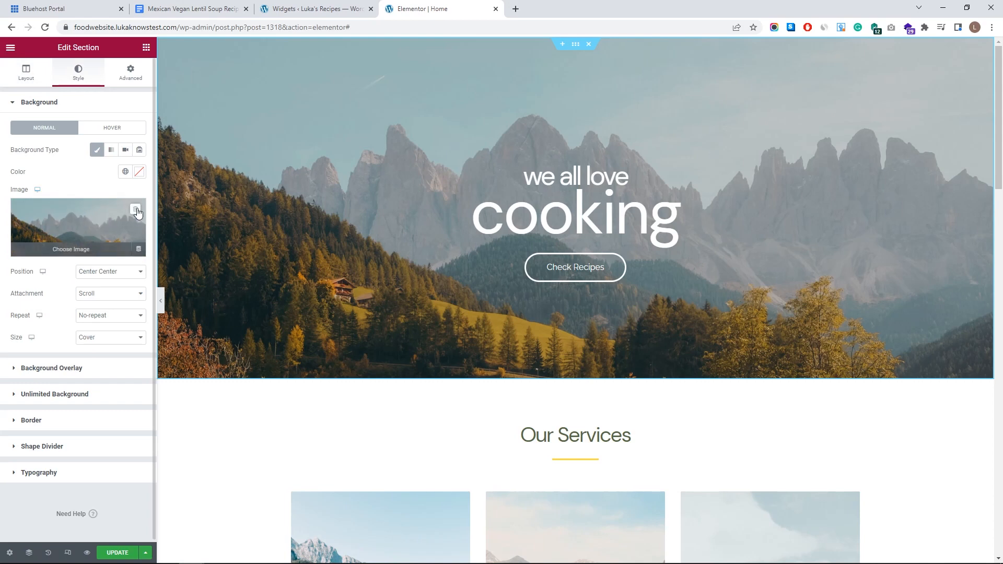
click(137, 210)
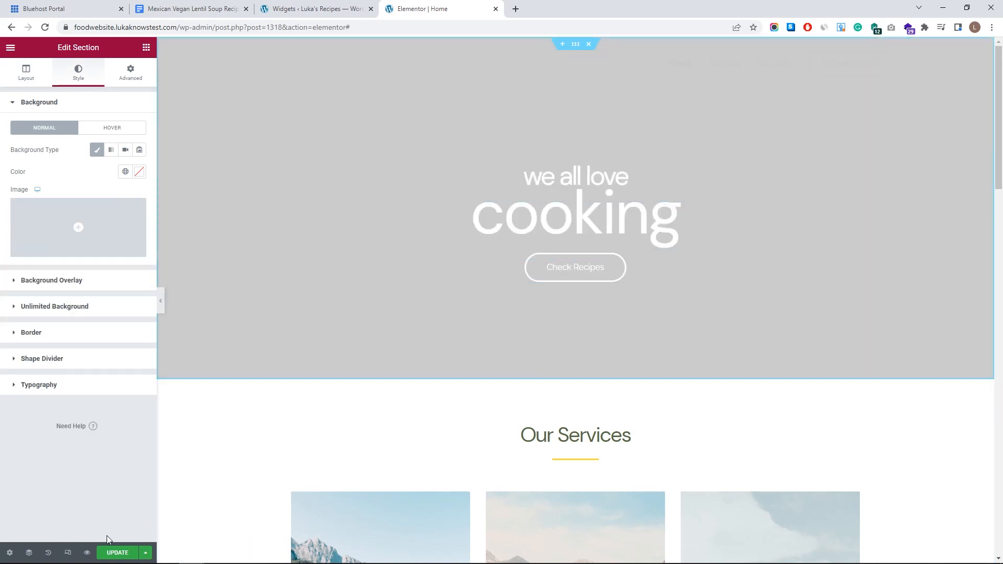
click(117, 552)
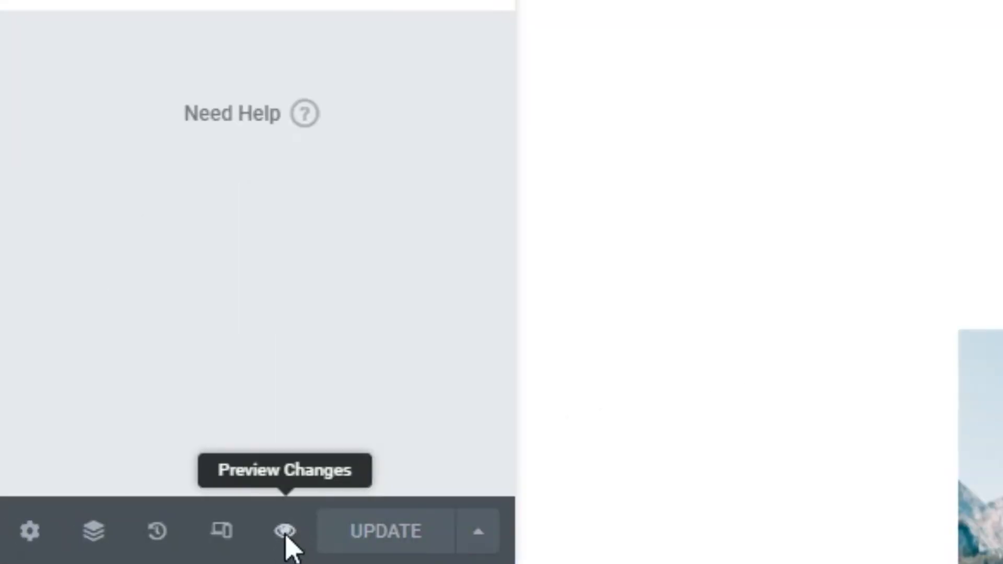
click(287, 532)
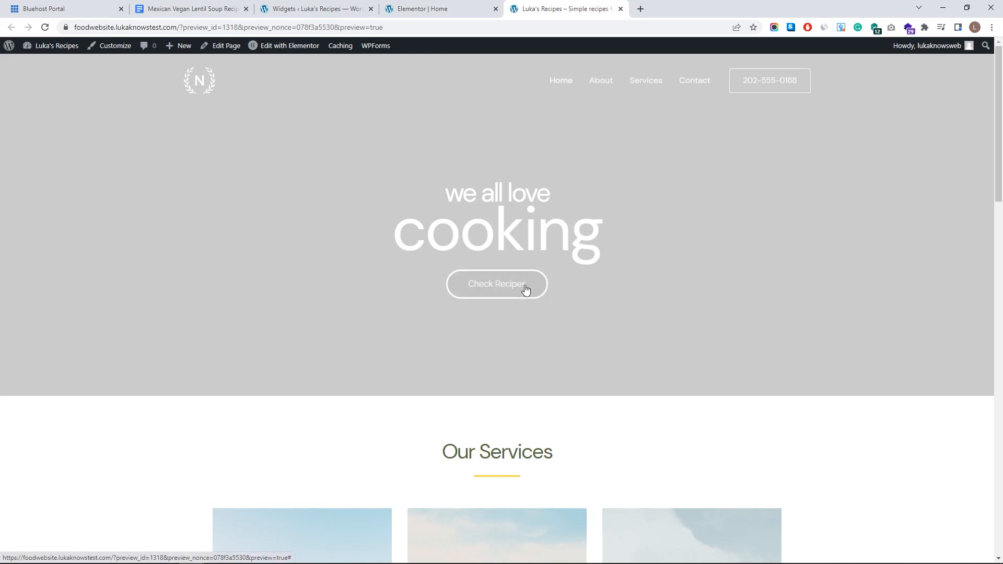
key(ctrl+w)
mouse_move(107, 219)
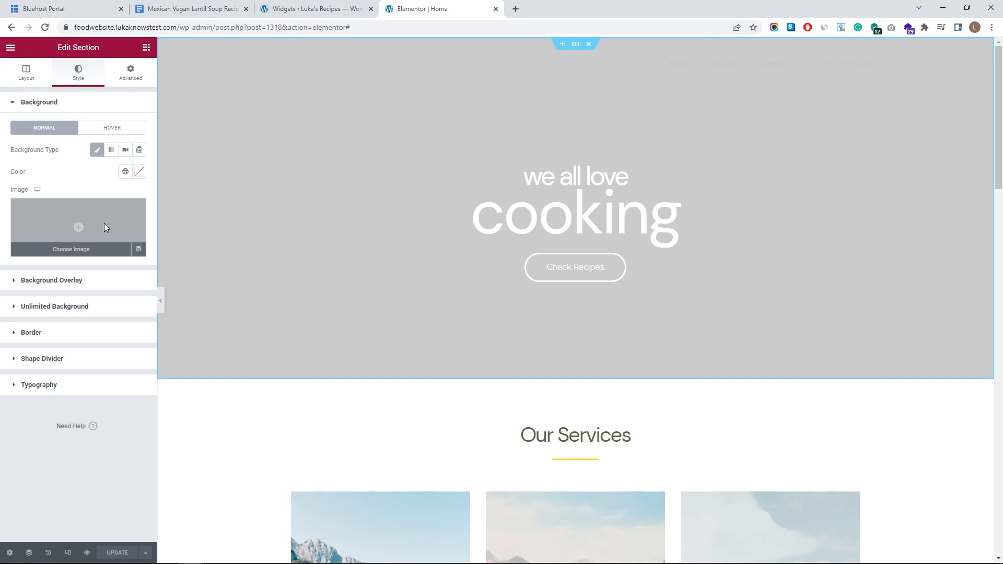
- Open the background media picker, then cancel without choosing a file
click(105, 228)
click(188, 89)
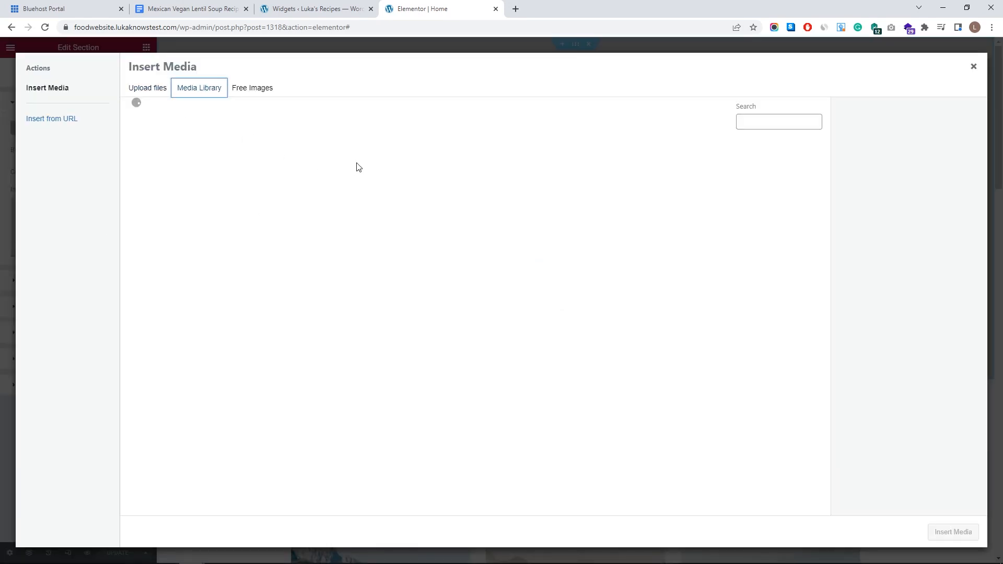
click(149, 89)
click(559, 282)
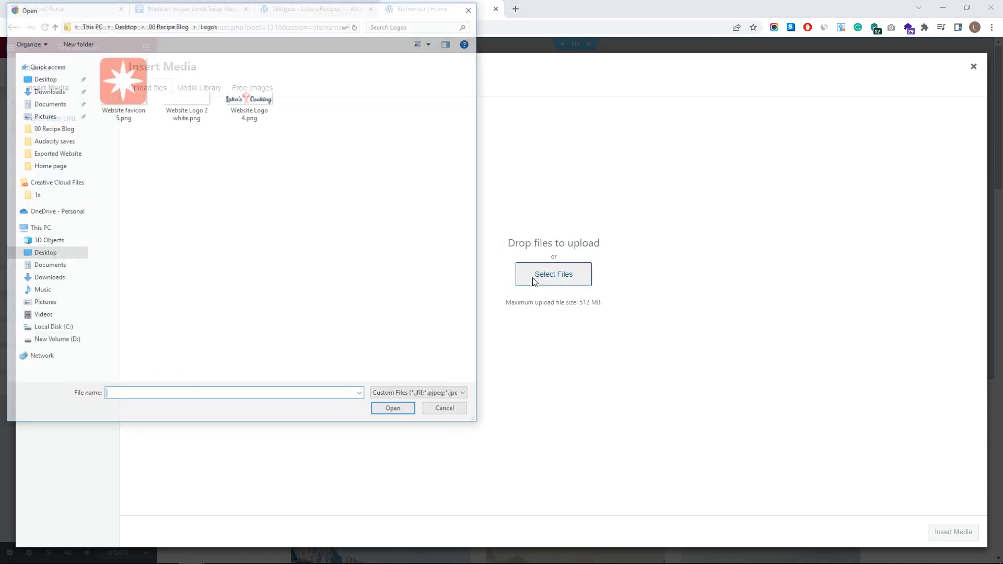
click(167, 26)
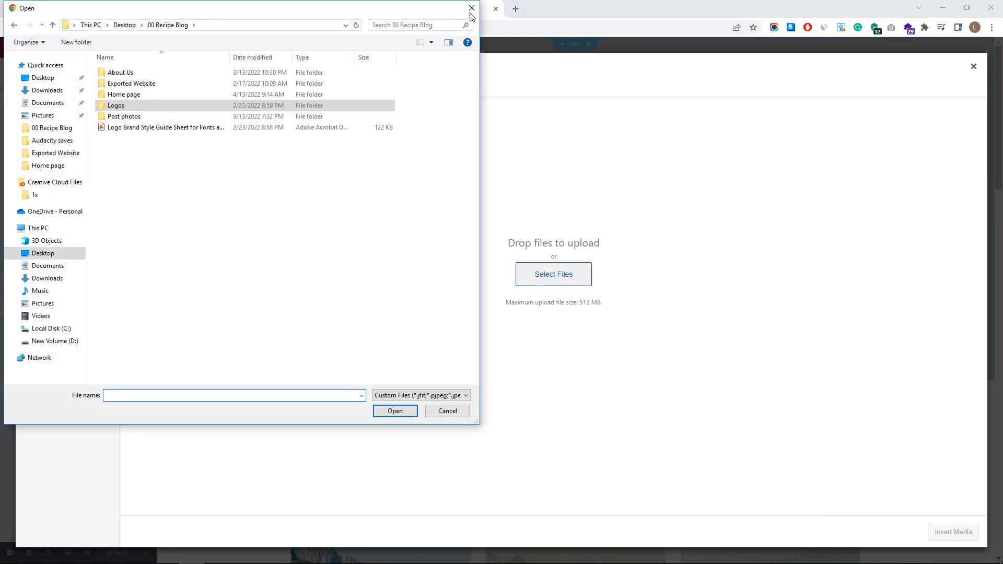
click(471, 8)
click(973, 66)
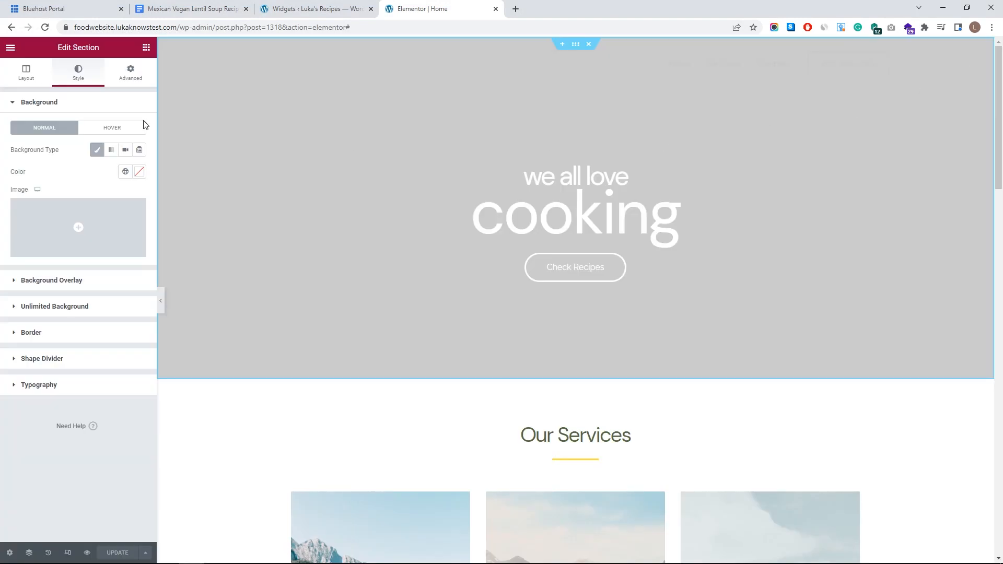
- Switch the hero background to Video, using the uploaded production ID_4253147.mp4 from the Home page folder
click(125, 151)
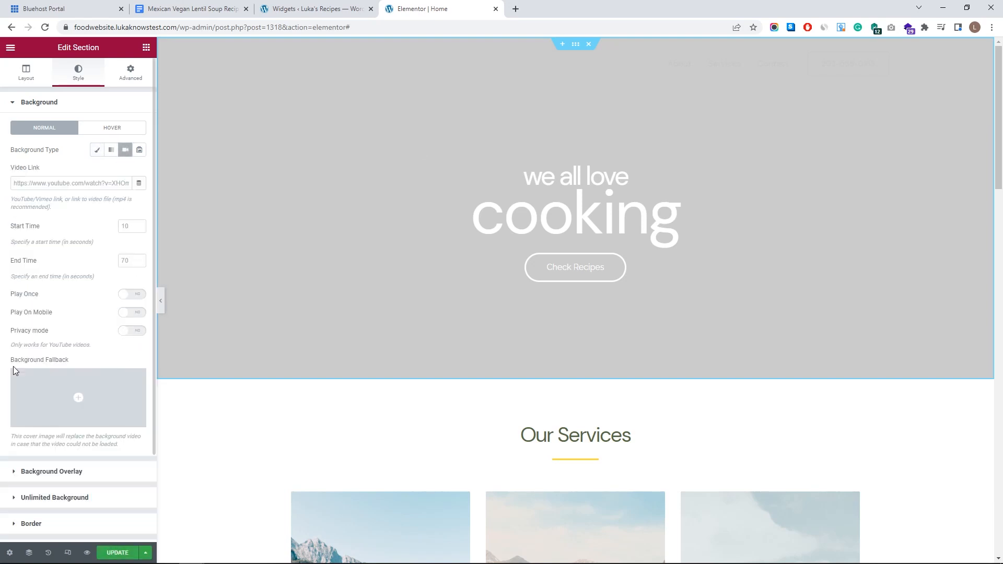
click(78, 393)
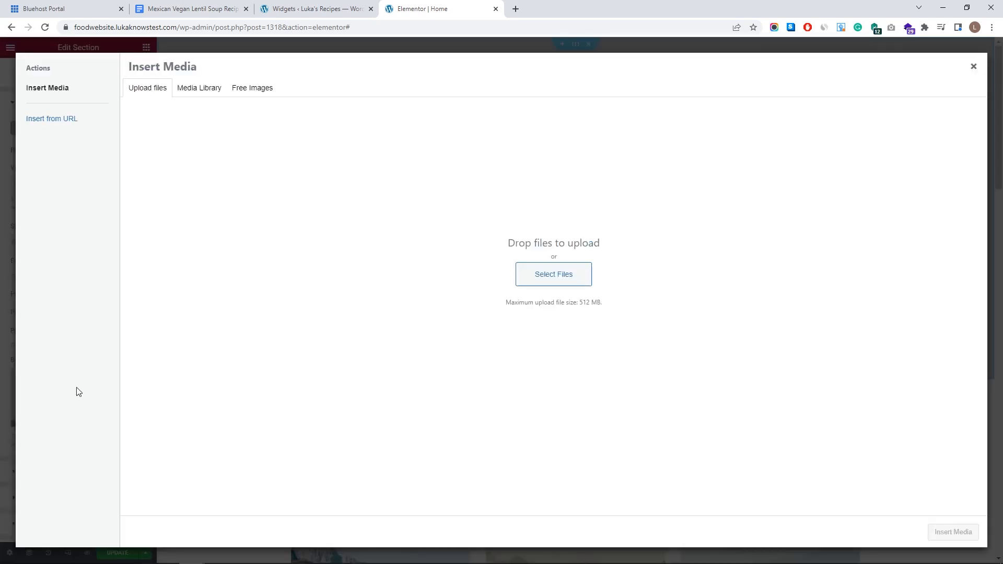
click(519, 270)
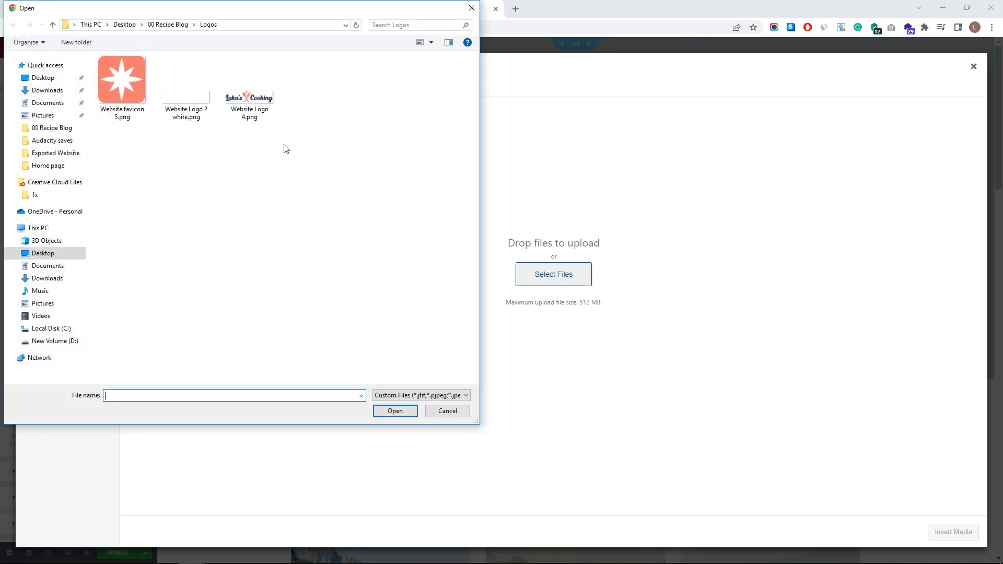
click(168, 24)
double_click(150, 93)
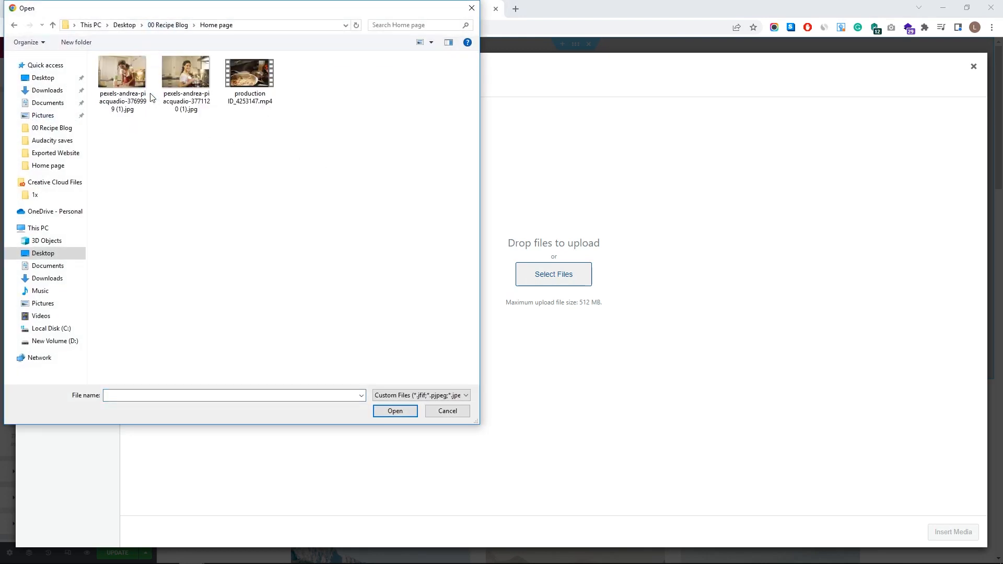
click(249, 79)
click(386, 411)
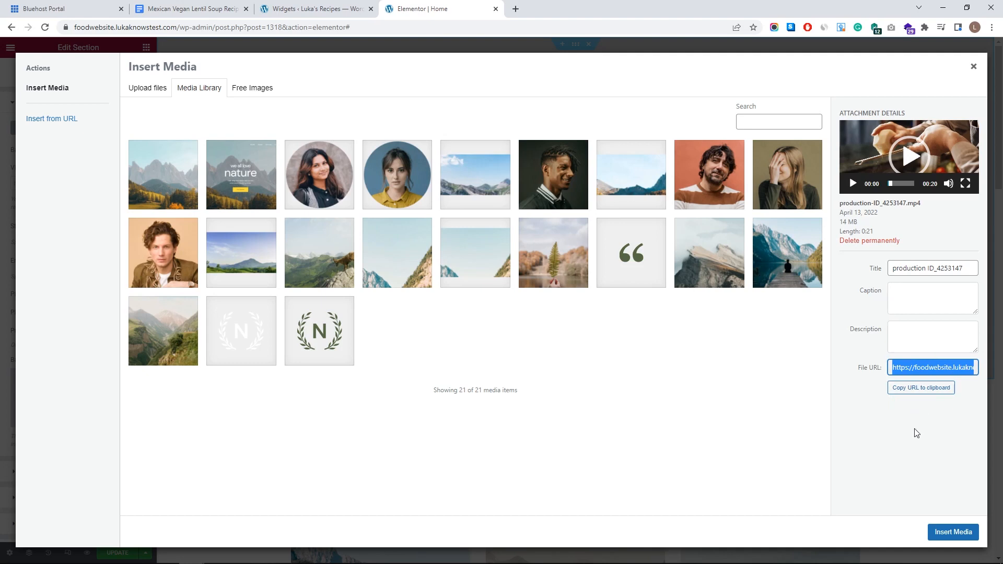
click(941, 537)
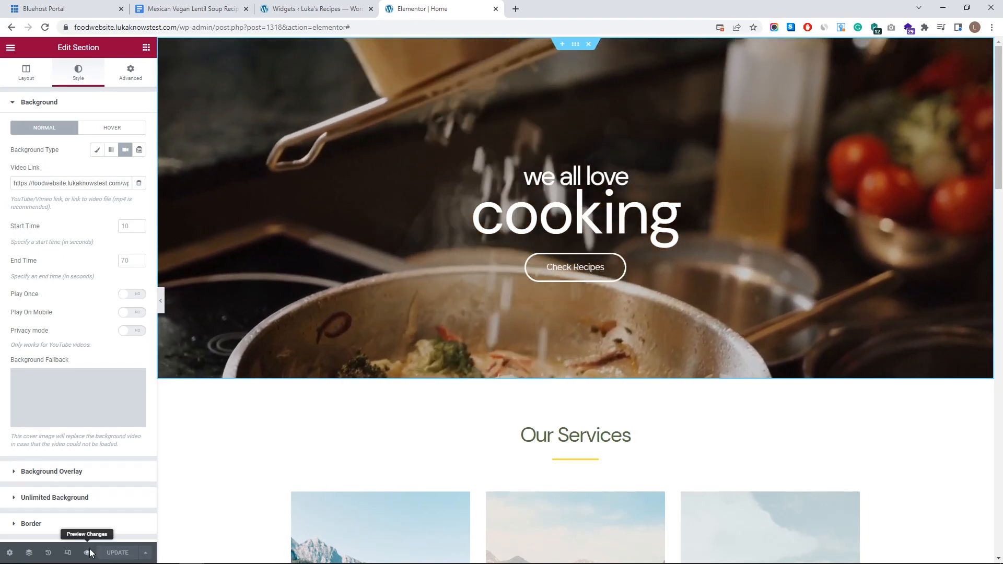
click(87, 552)
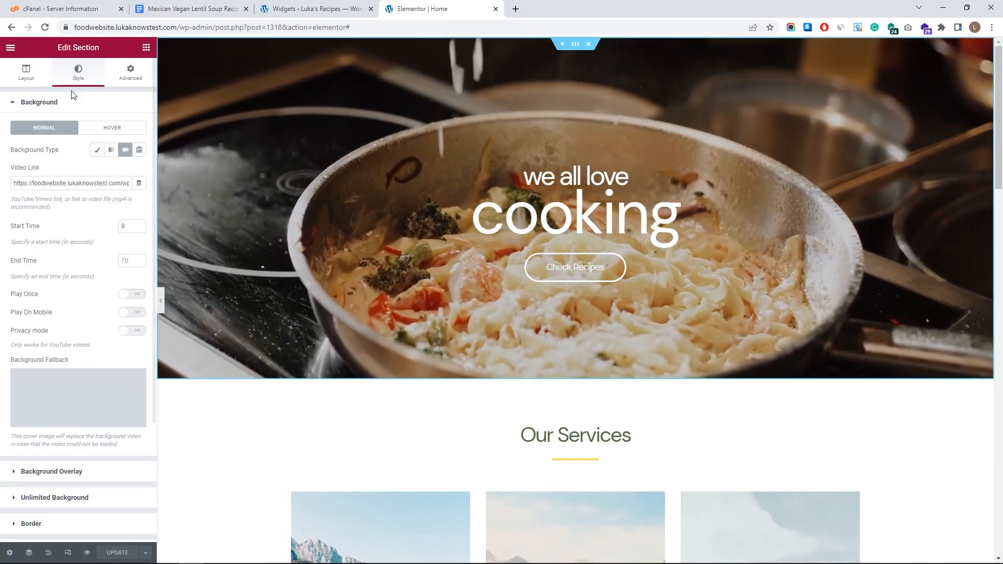
- Raise the hero section's minimum height to 735 px and save the page
click(27, 71)
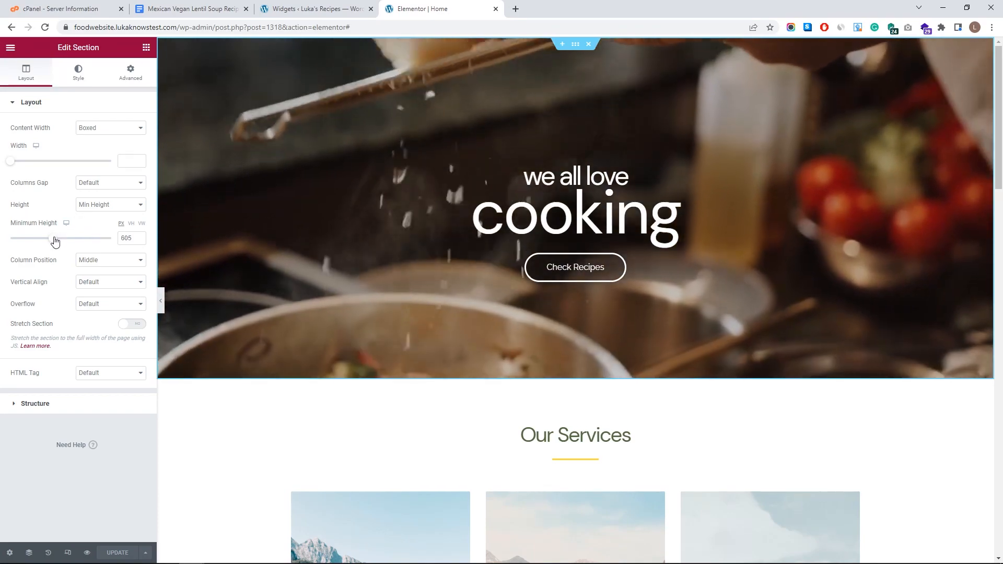
mouse_move(55, 241)
mouse_down()
mouse_move(74, 242)
mouse_move(29, 238)
mouse_move(63, 238)
mouse_up()
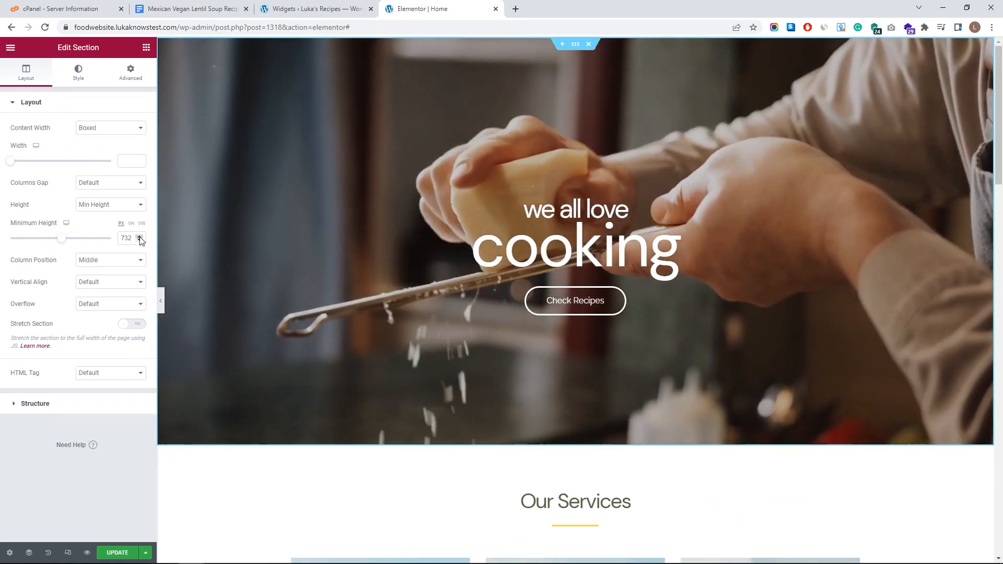
click(140, 236)
click(140, 236)
click(140, 236)
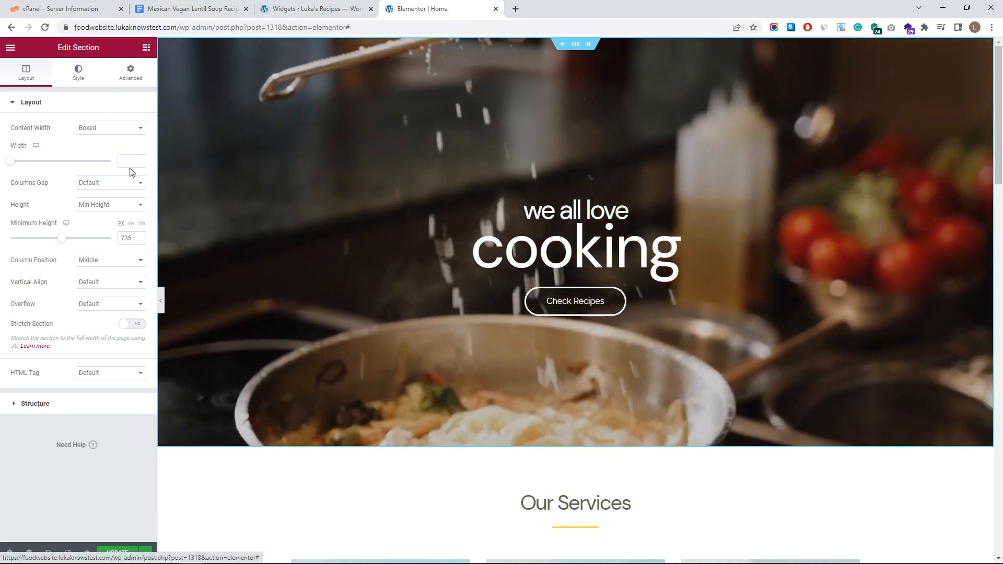
key(ctrl+s)
scroll(491, 268, down, 5)
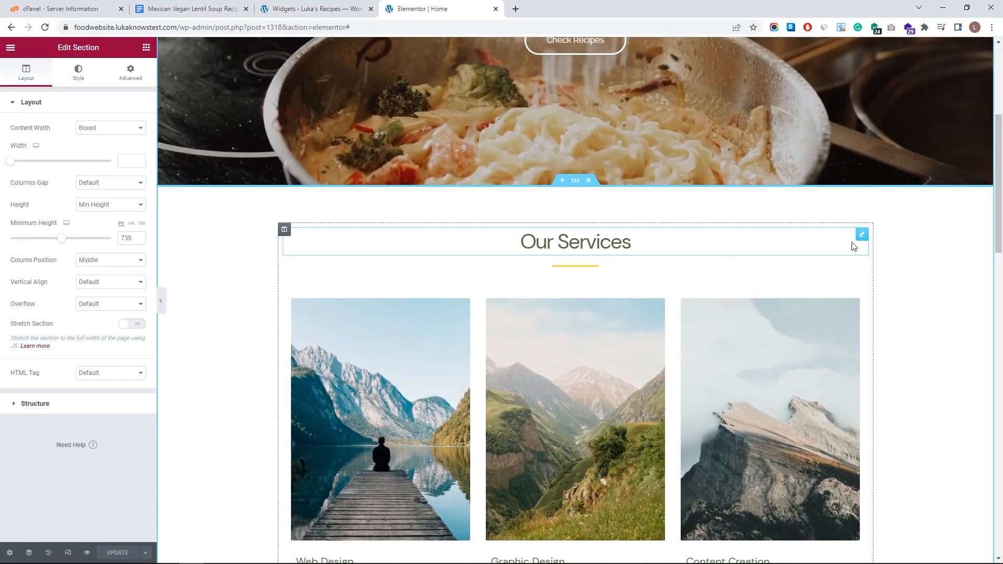
- Delete the Our Services section below the hero
scroll(454, 241, down, 6)
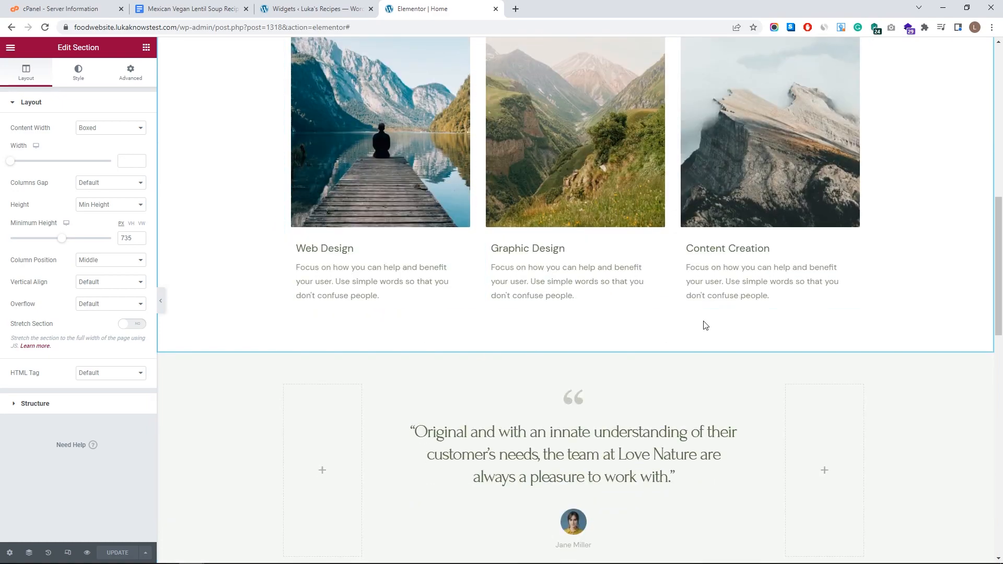
scroll(706, 325, up, 5)
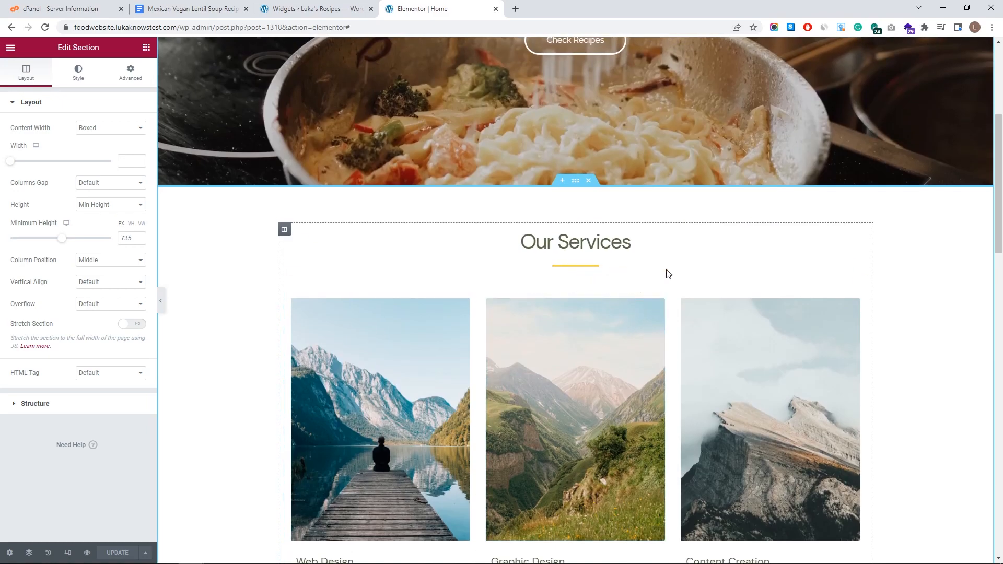
click(589, 181)
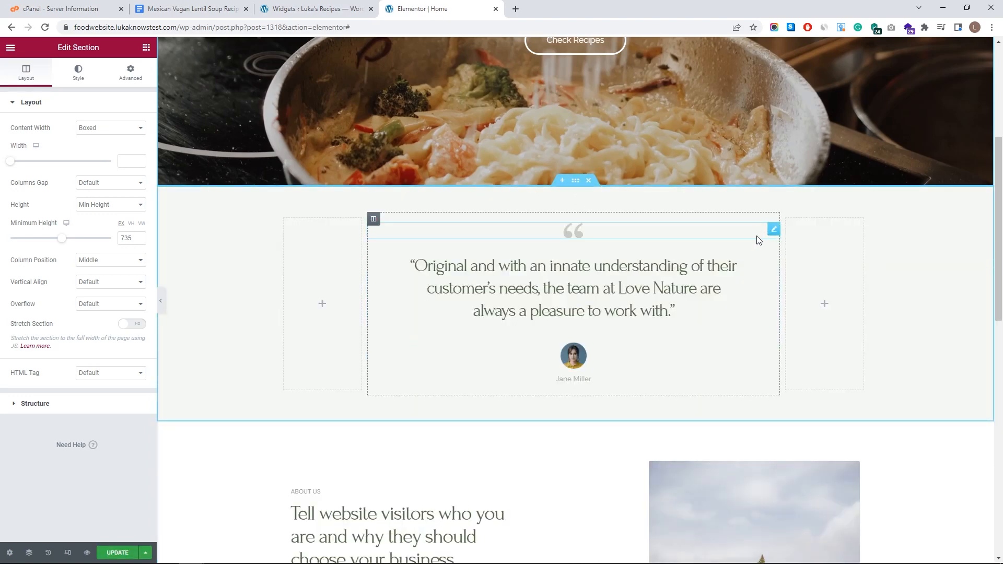
- Add a new two-column section below the hero with Full Width content width
click(563, 182)
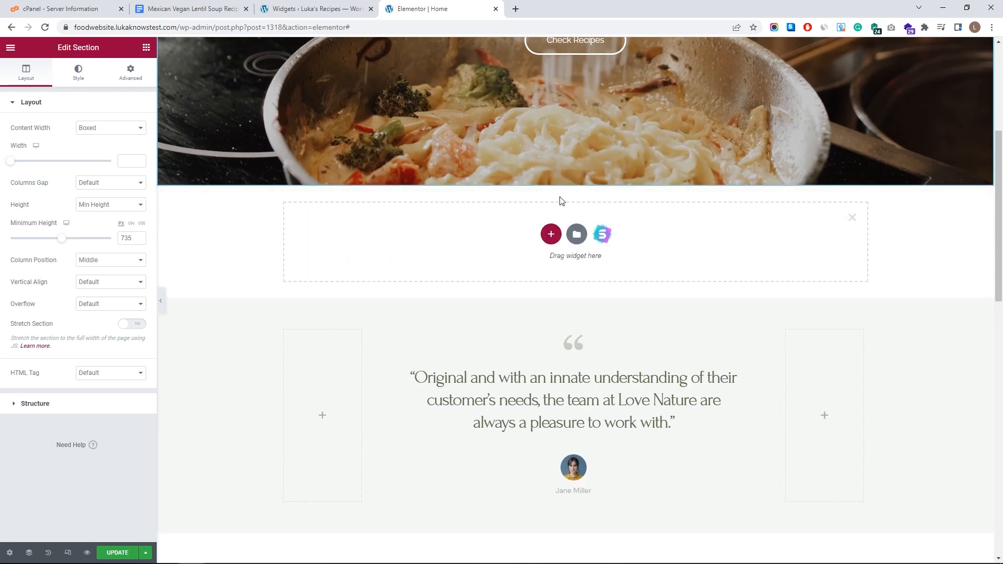
click(551, 236)
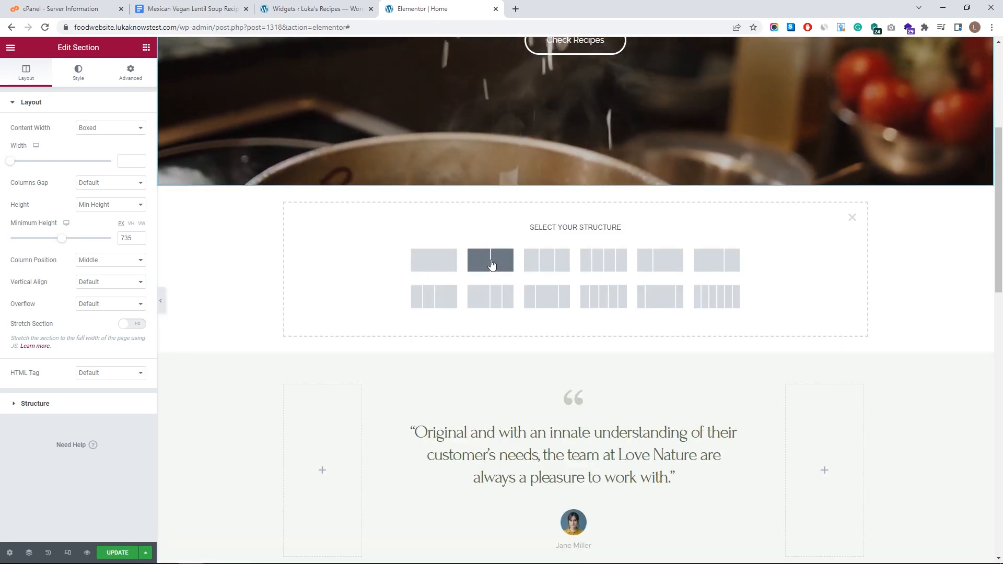
click(491, 264)
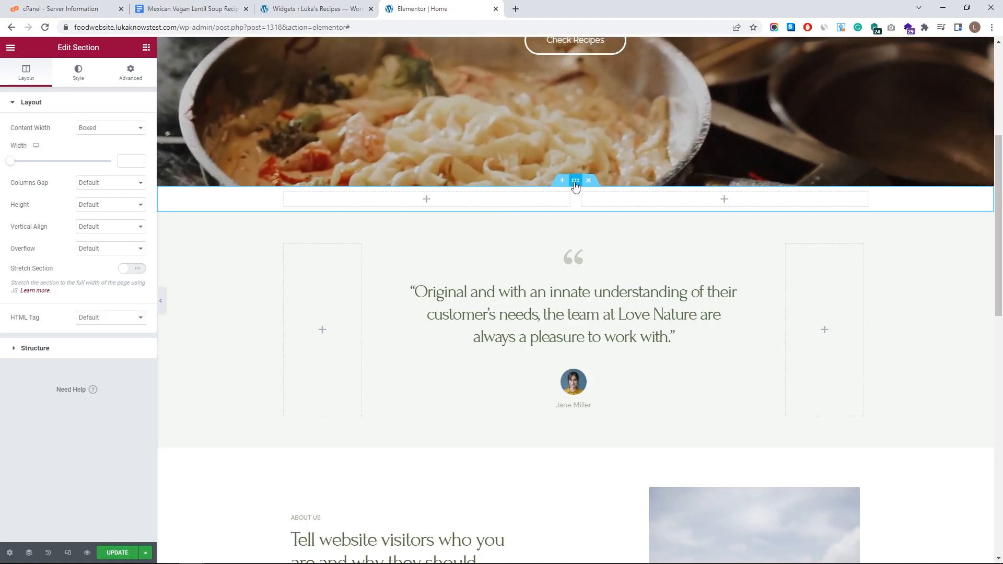
click(133, 129)
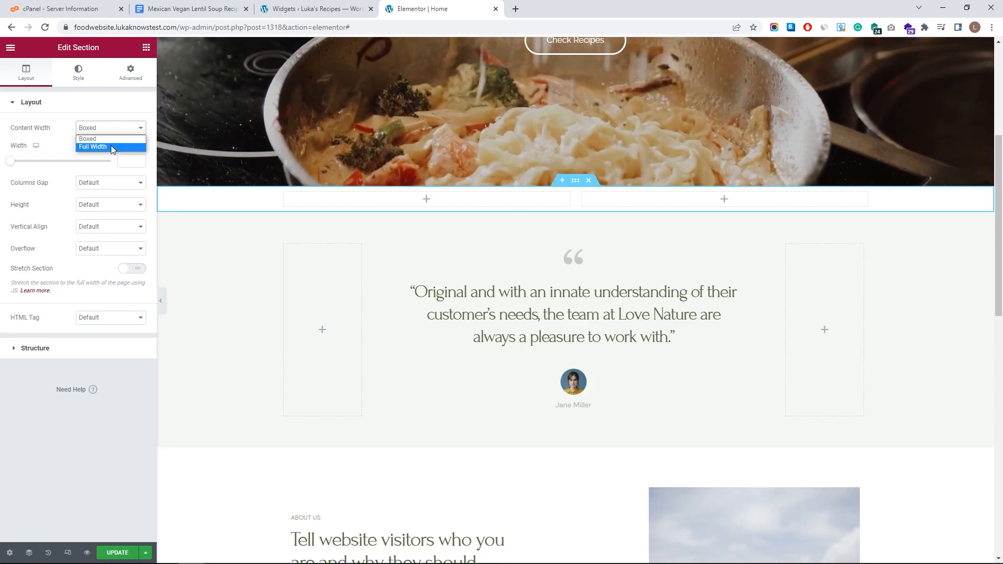
click(111, 148)
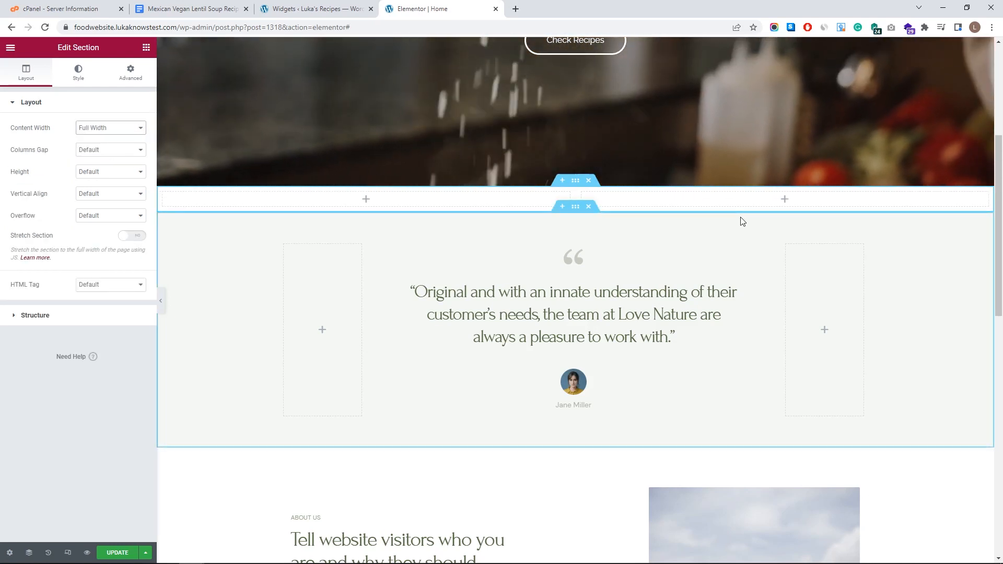
- Move the fern image into the new section's right column and set content width to Boxed
drag(732, 548, 768, 205)
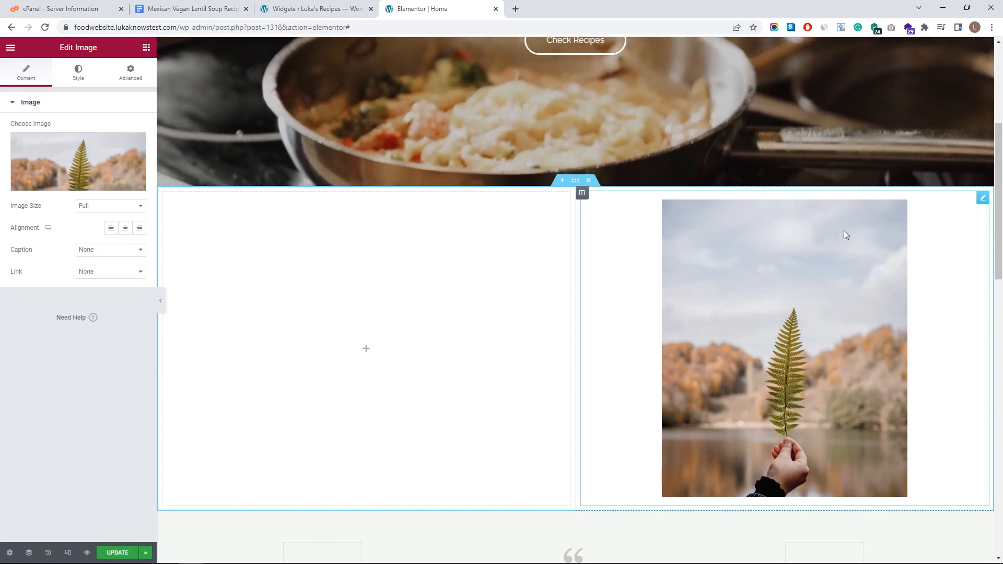
click(575, 180)
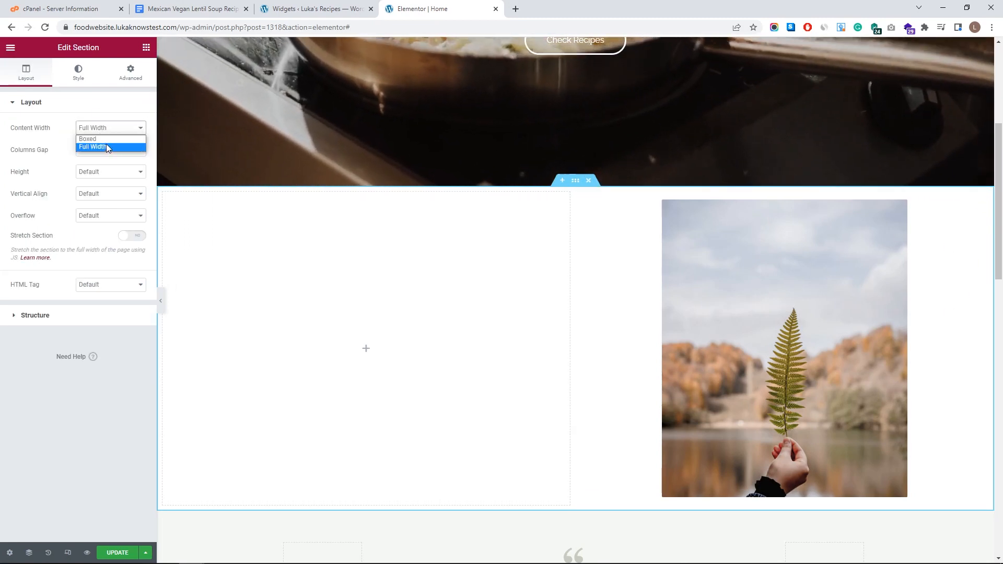
click(102, 139)
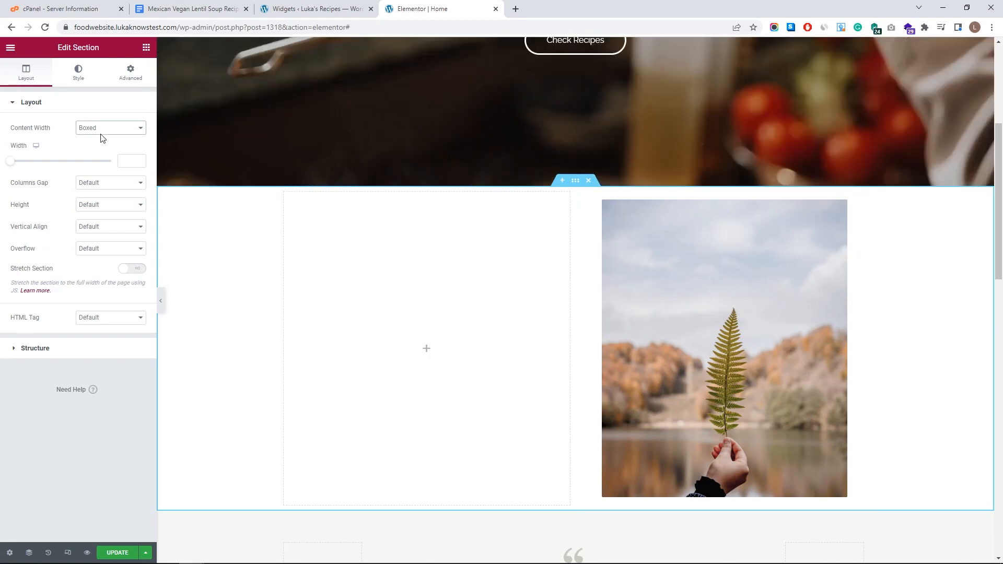
click(109, 128)
click(103, 149)
click(126, 132)
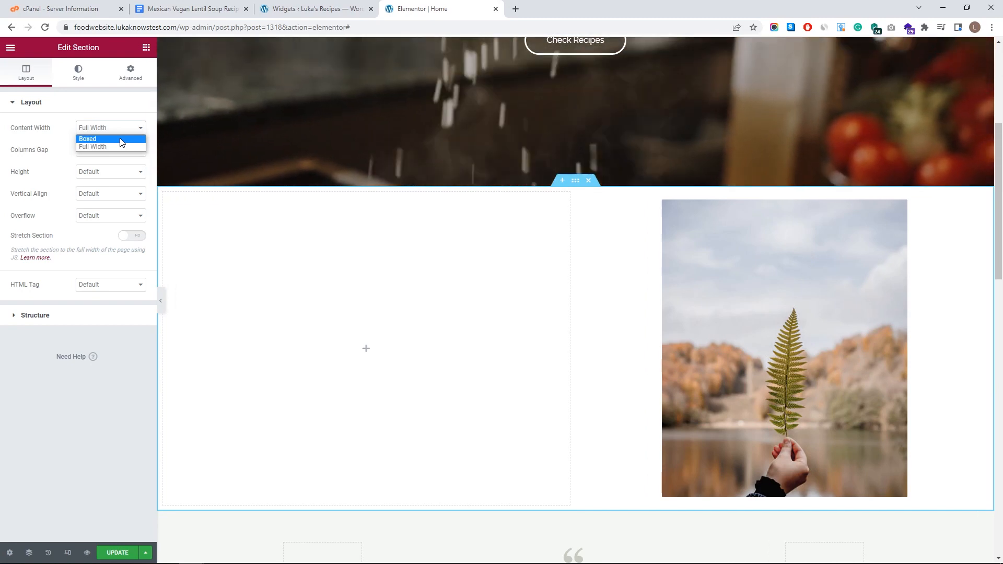
click(120, 139)
- Set the boxed width to 1350 and drag the column divider to roughly 74/26
drag(10, 165, 91, 162)
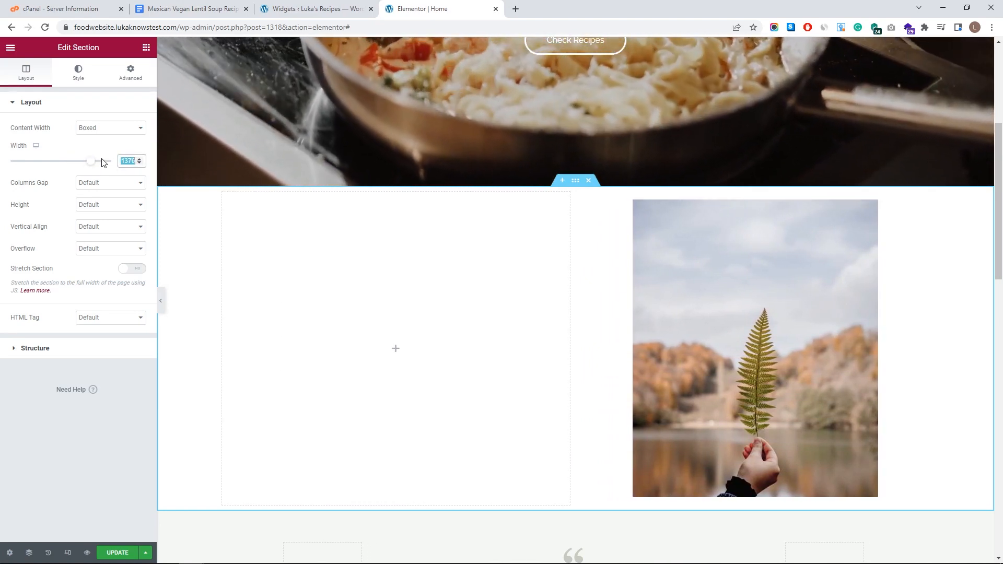
text(1350)
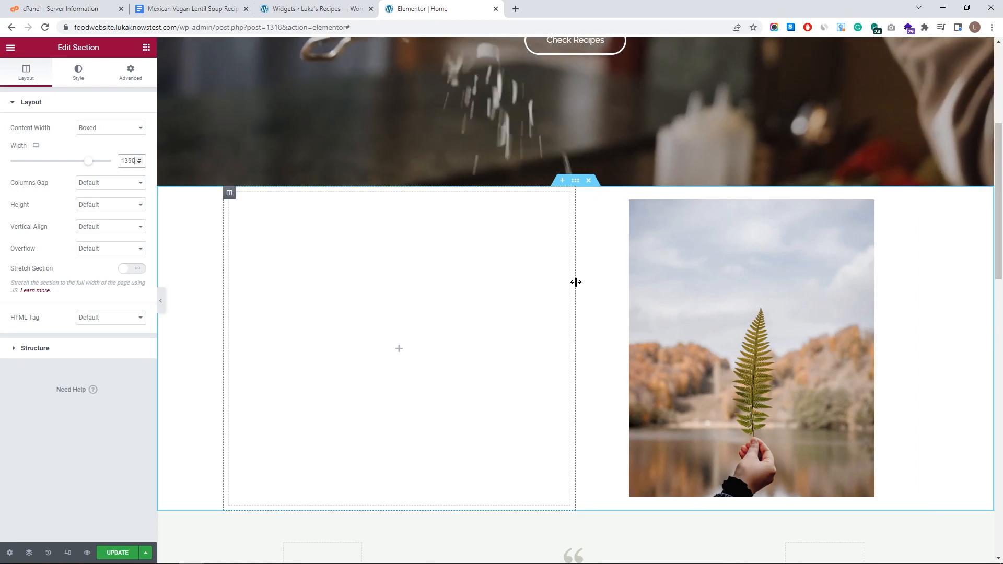
drag(579, 286, 753, 268)
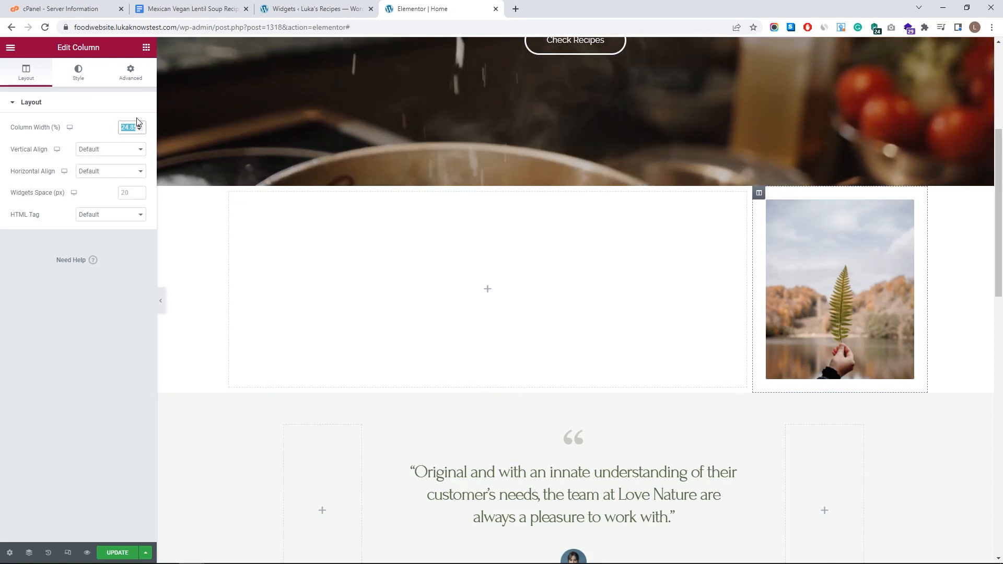
- Set the fern image column's width to 33.33%
text(33.33)
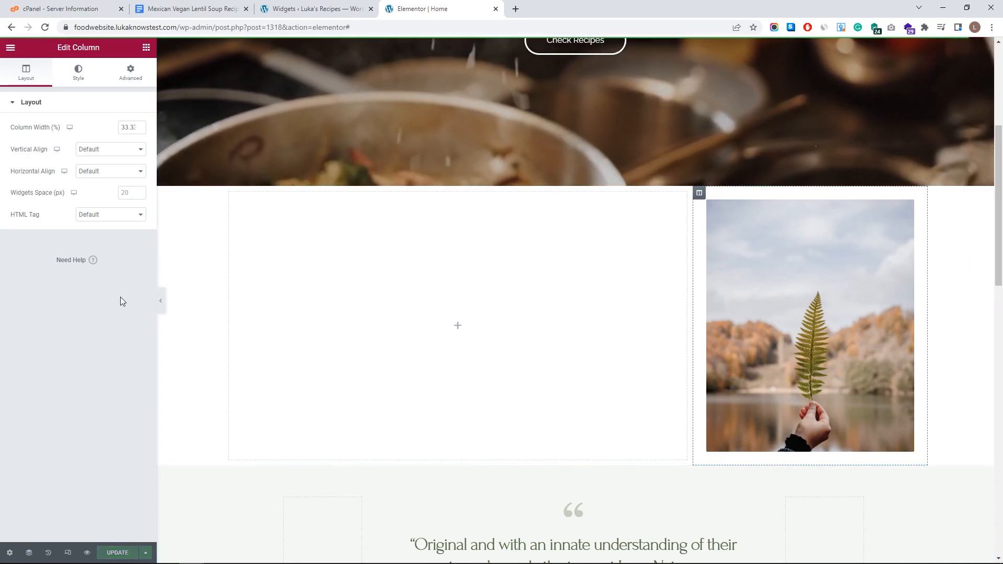
click(10, 47)
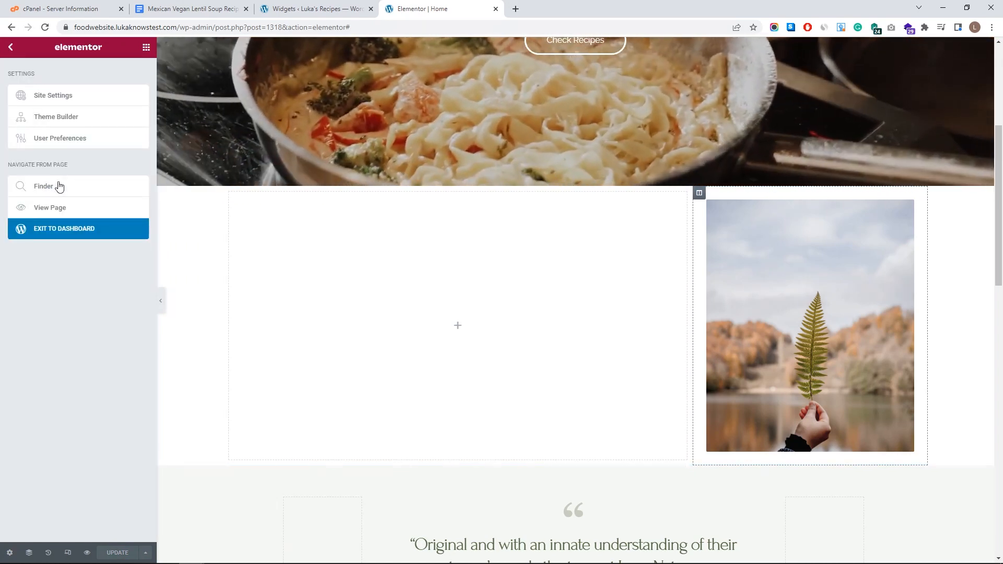
- Exit Elementor to the Home page's standard dashboard edit screen
click(10, 47)
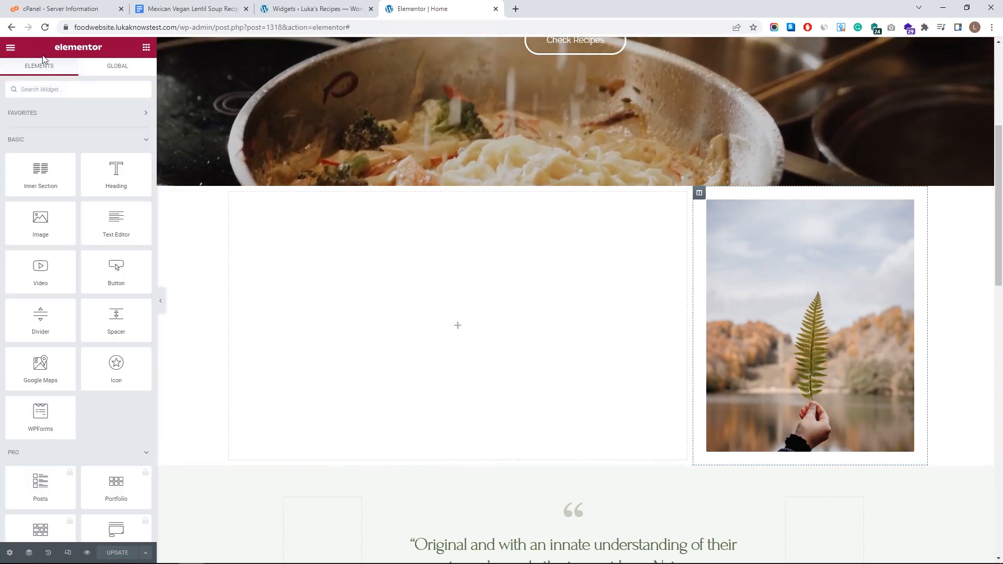
click(11, 50)
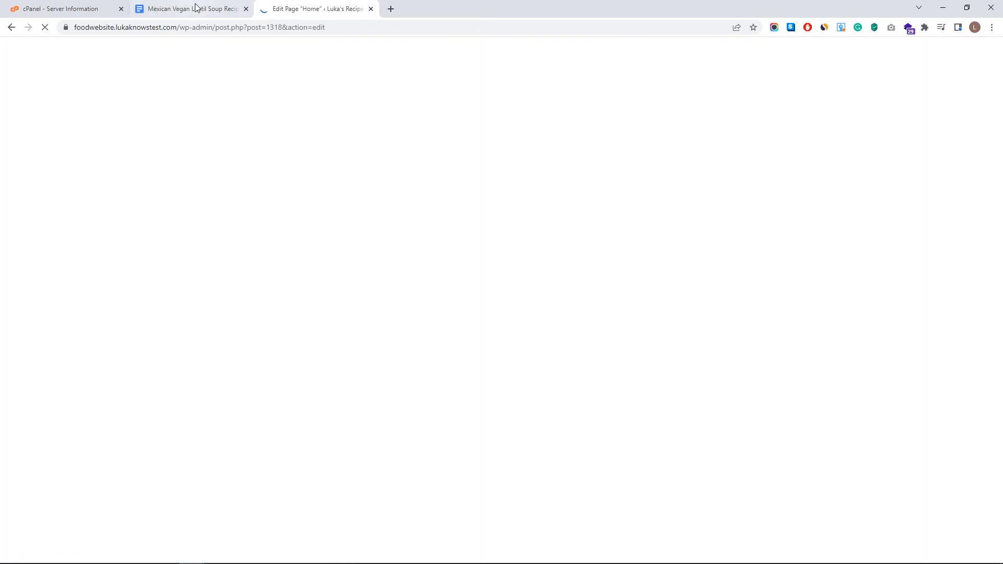
click(194, 9)
- Scroll through the lentil soup recipe in Google Docs, then return to the WordPress Edit Page tab
scroll(394, 191, down, 20)
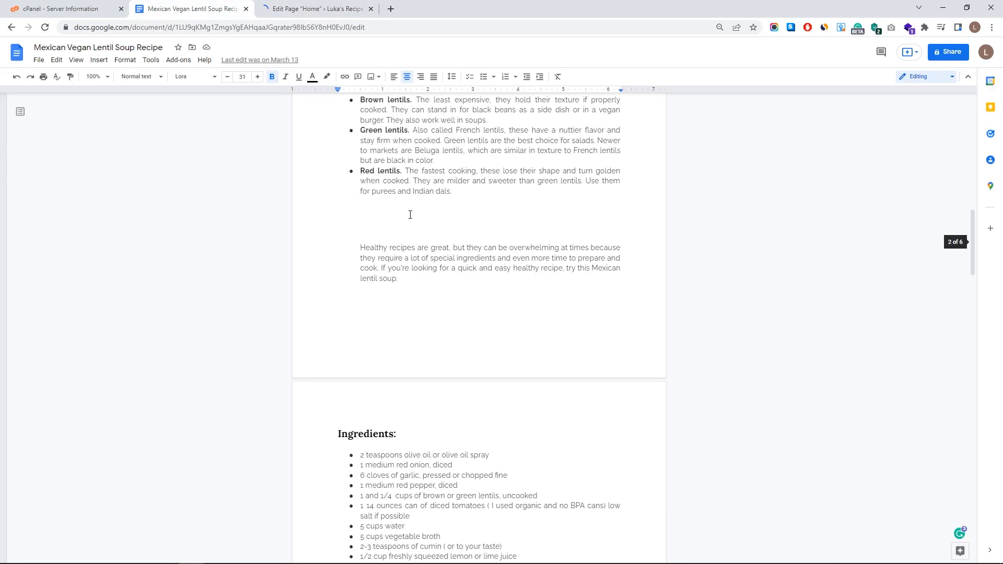
scroll(495, 261, down, 15)
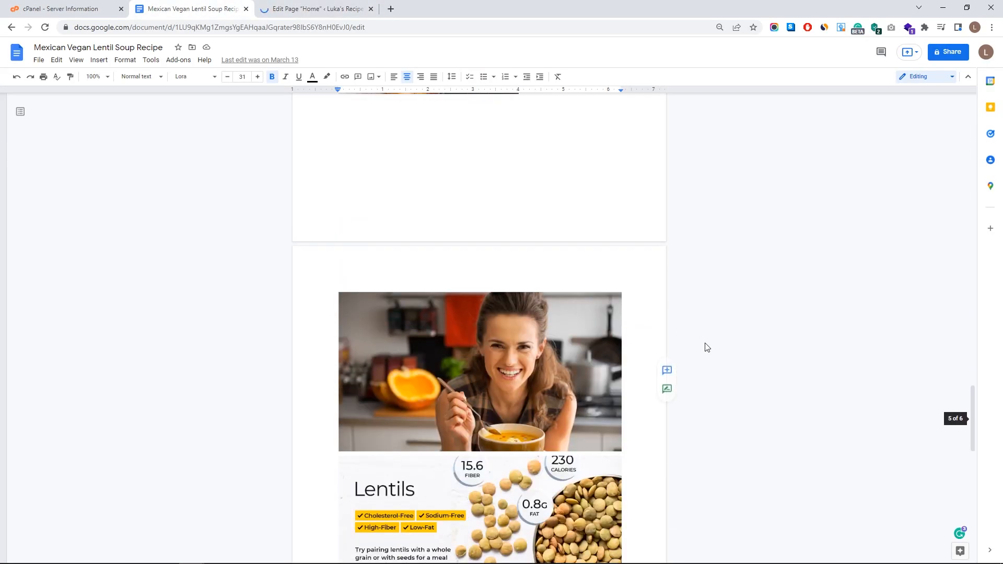
scroll(528, 362, up, 20)
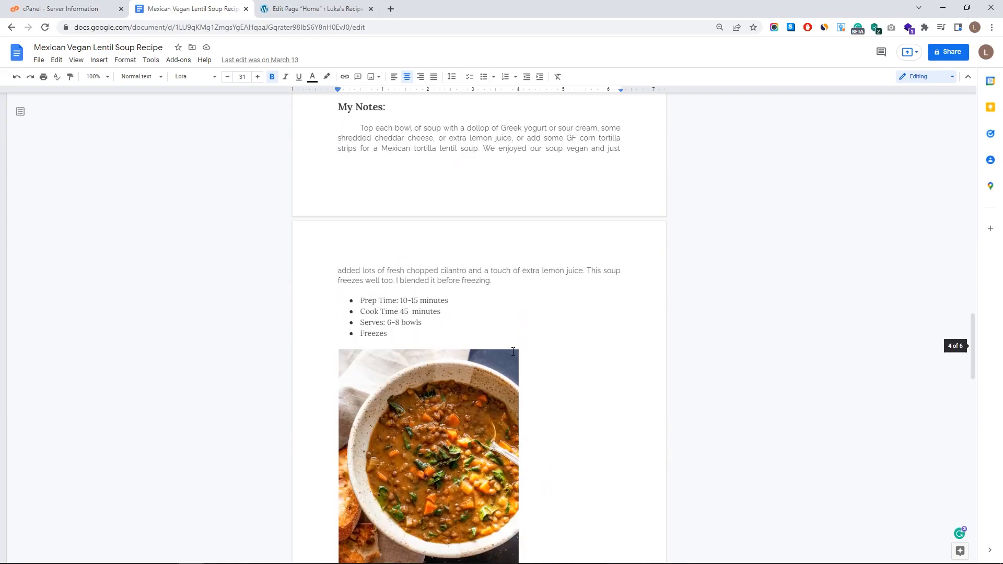
scroll(483, 340, up, 15)
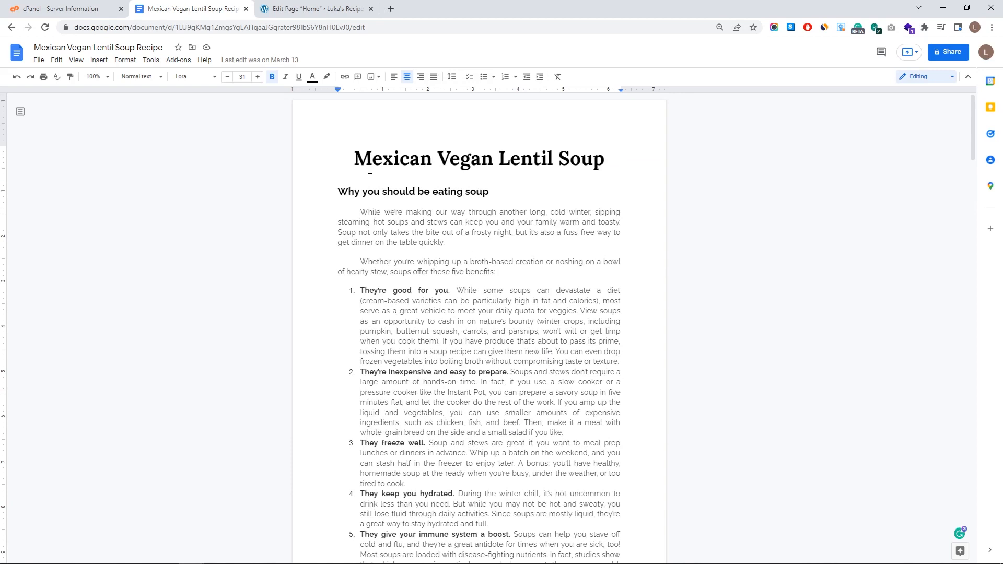
click(318, 10)
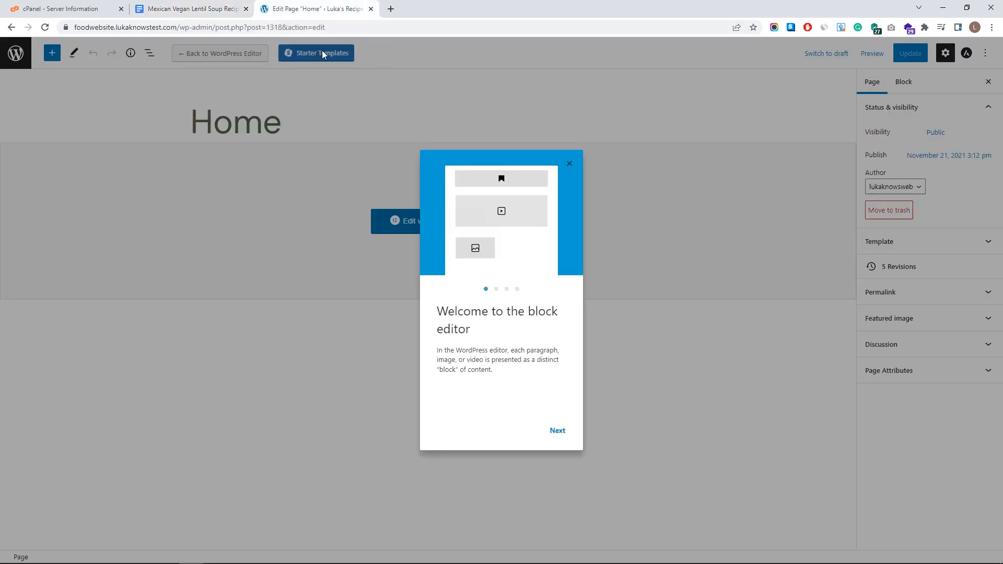
- Dismiss the welcome guide, install the Recipe Card Blocks plugin, and view the empty Posts list
click(568, 164)
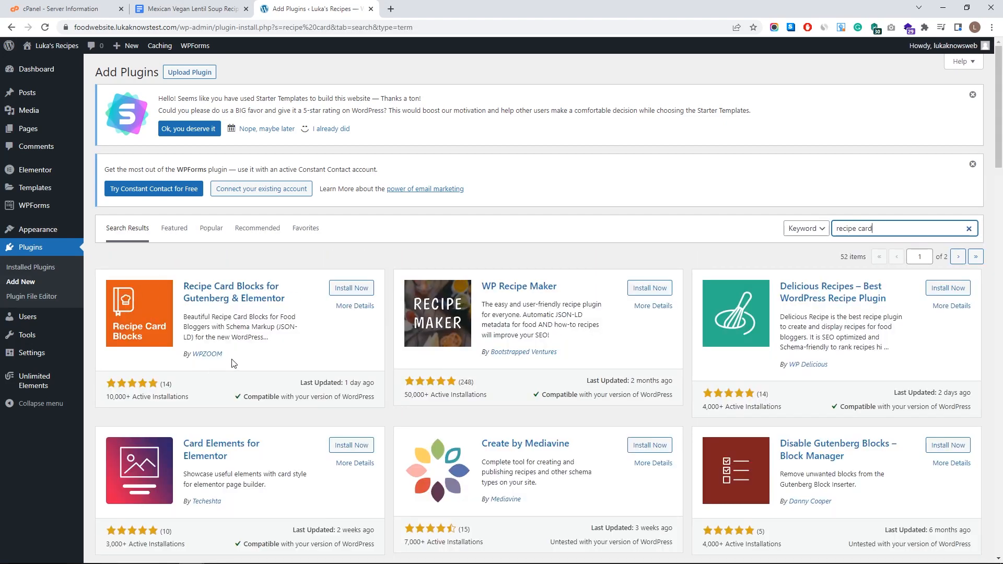
click(352, 288)
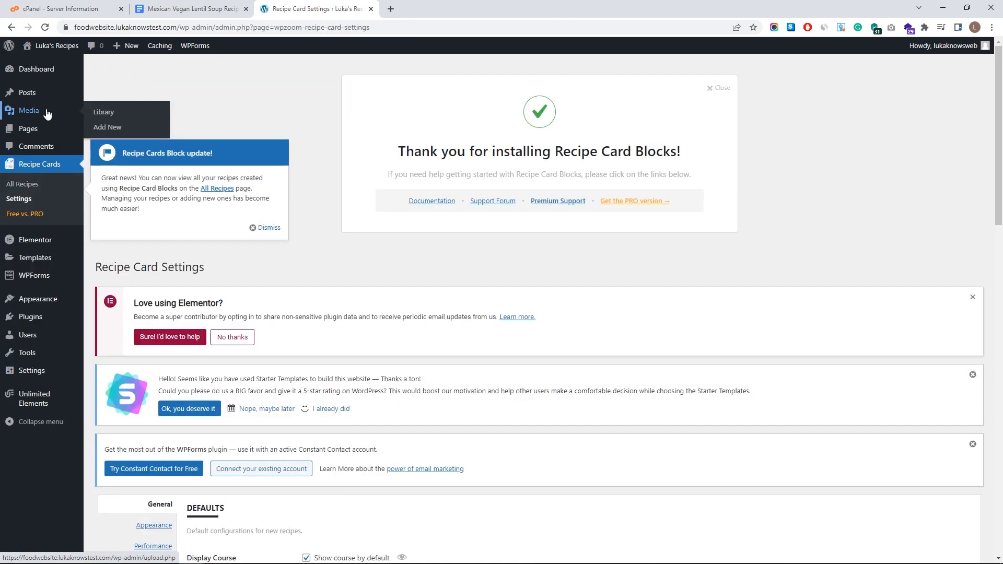
click(49, 92)
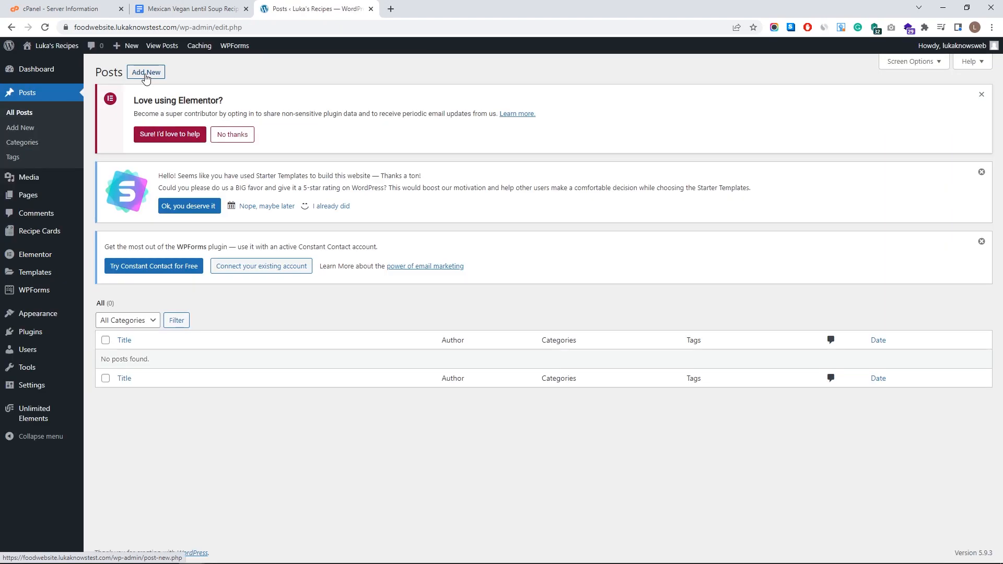
- Start a new post and paste 'Mexican Vegan Lentil Soup' from the recipe document as its title
click(146, 73)
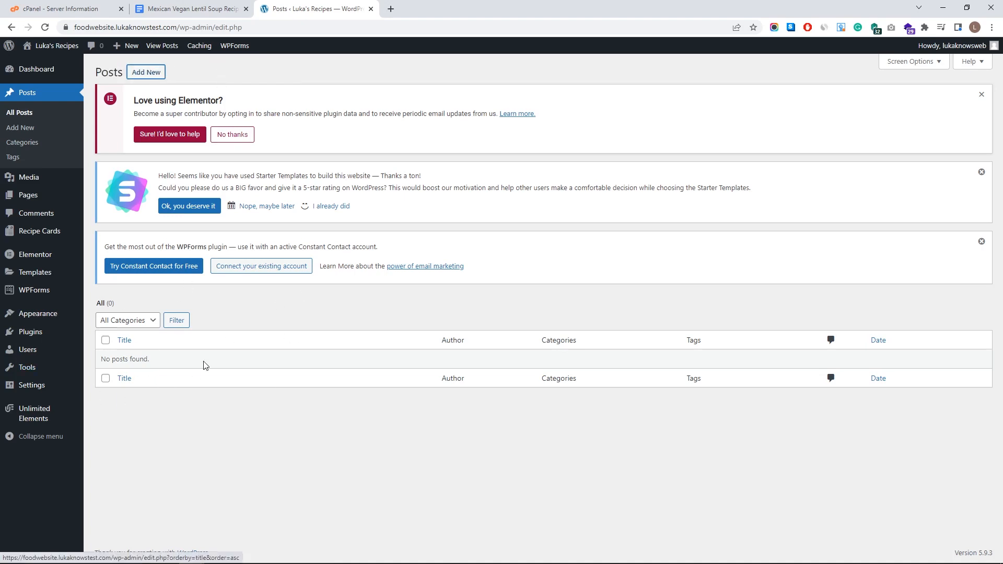
click(146, 74)
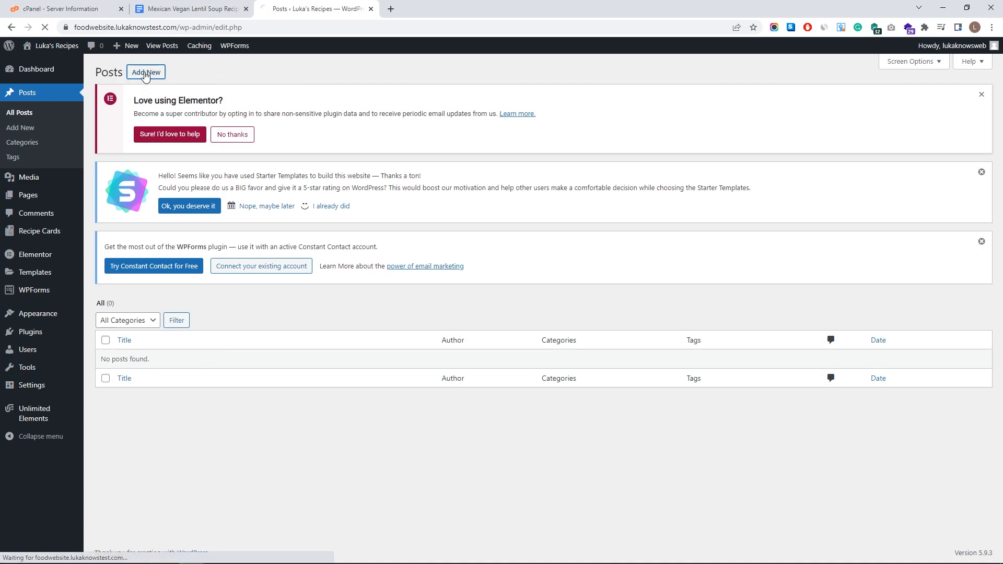
click(195, 9)
drag(354, 158, 606, 164)
key(ctrl+c)
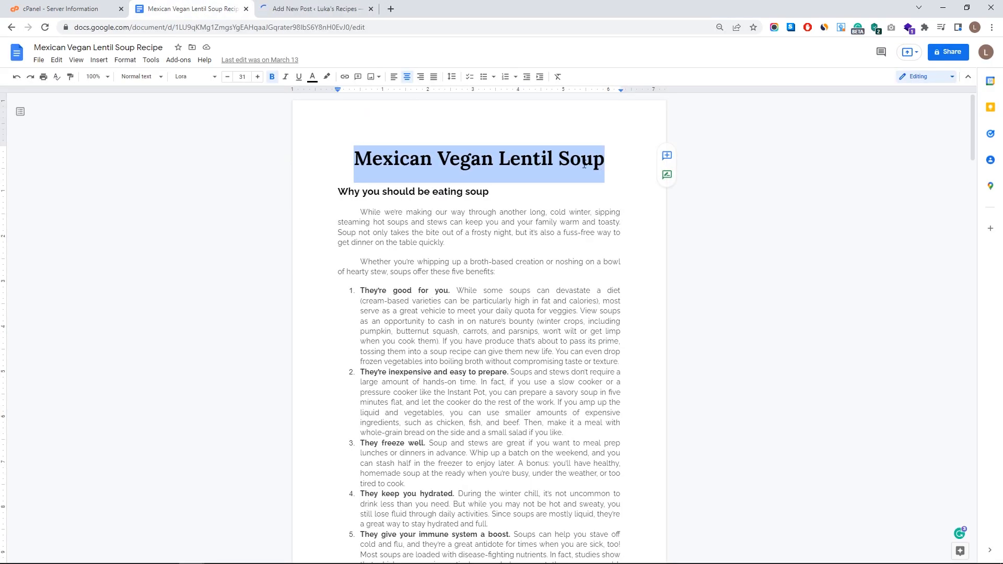
click(292, 12)
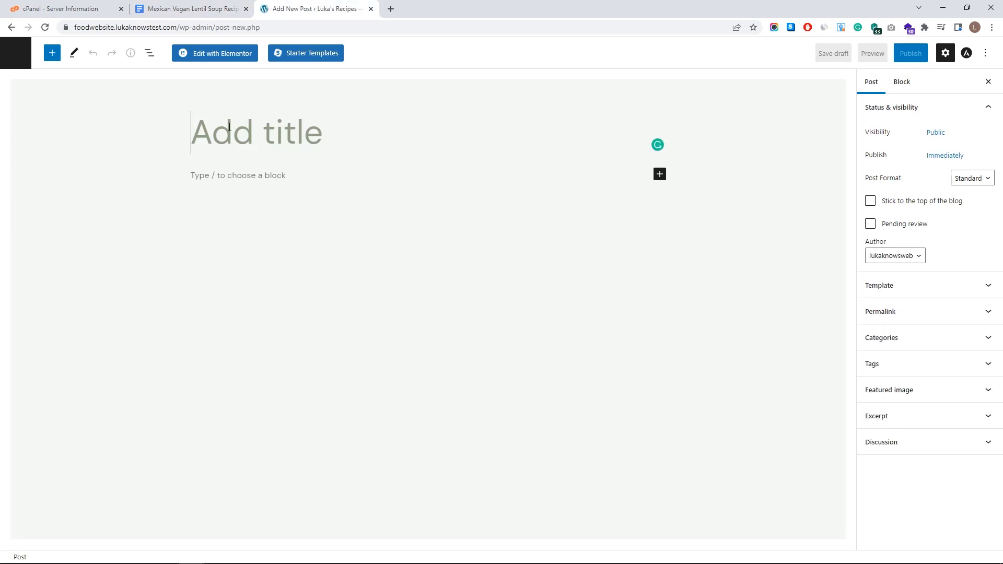
key(ctrl+v)
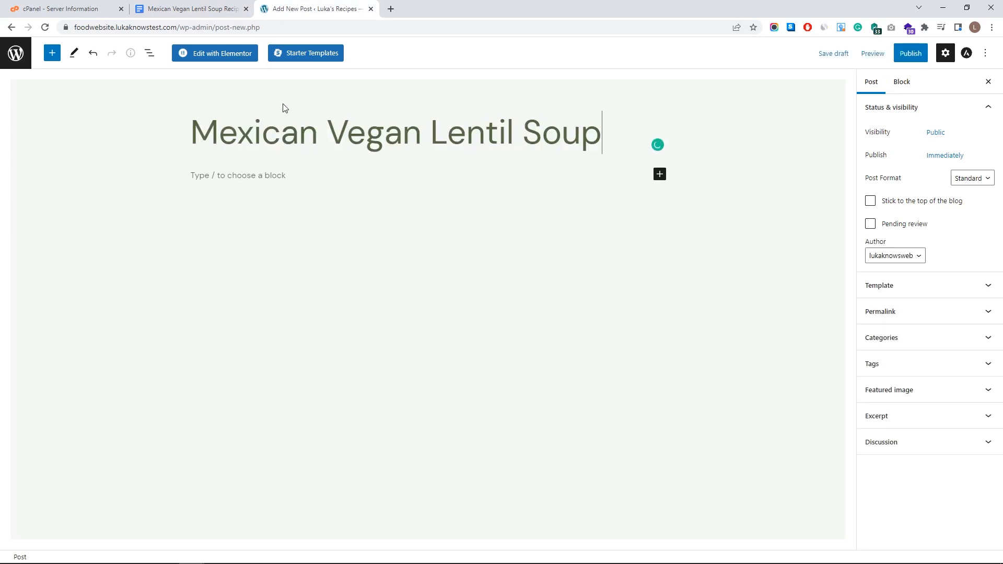
- Insert an empty Heading block beneath the post title
click(660, 174)
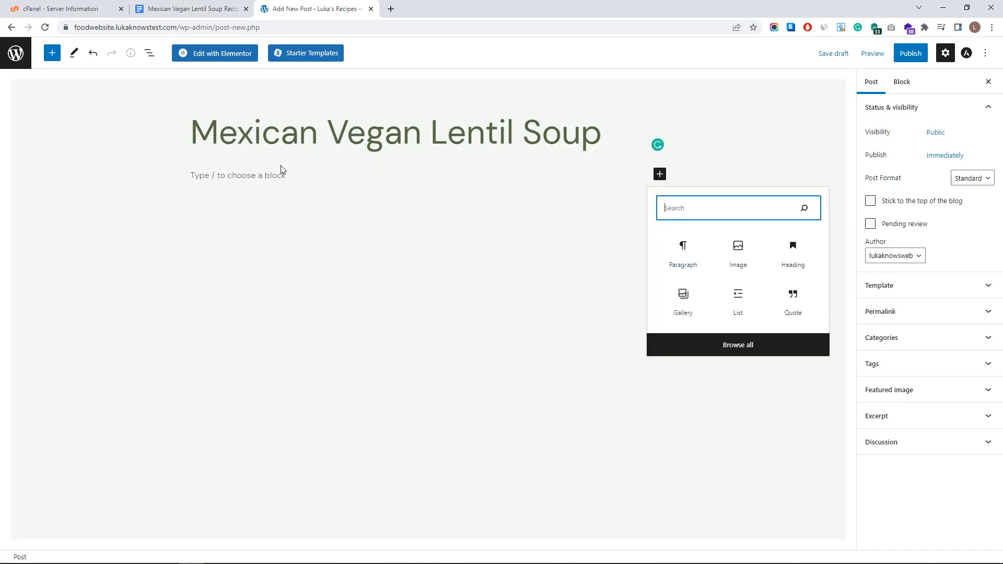
click(192, 9)
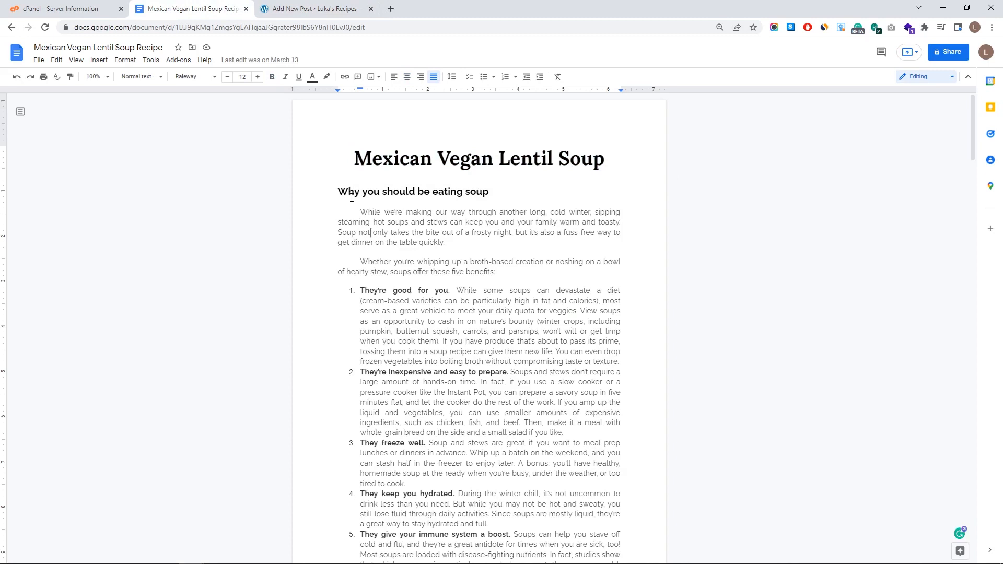
drag(339, 195, 489, 195)
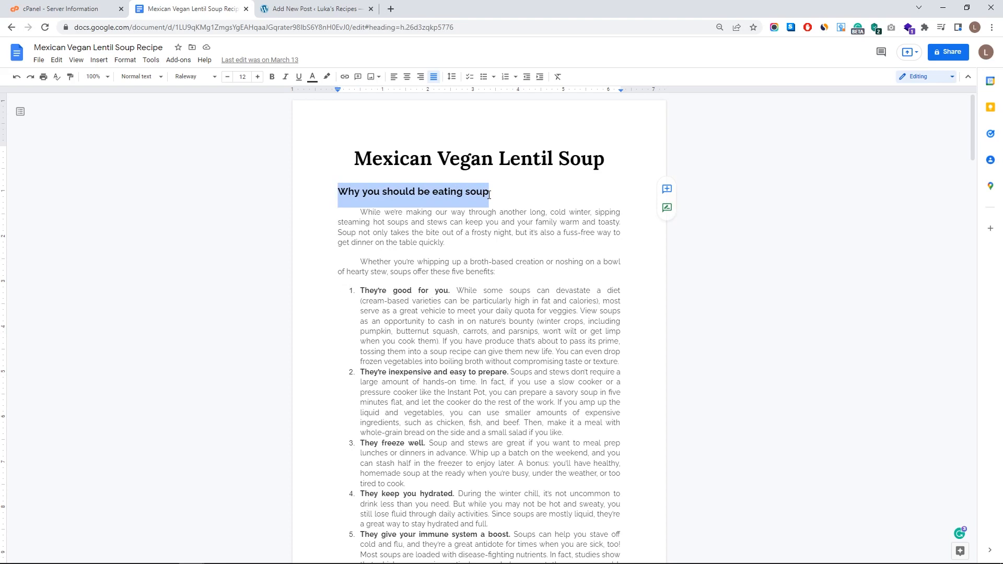
triple_click(489, 253)
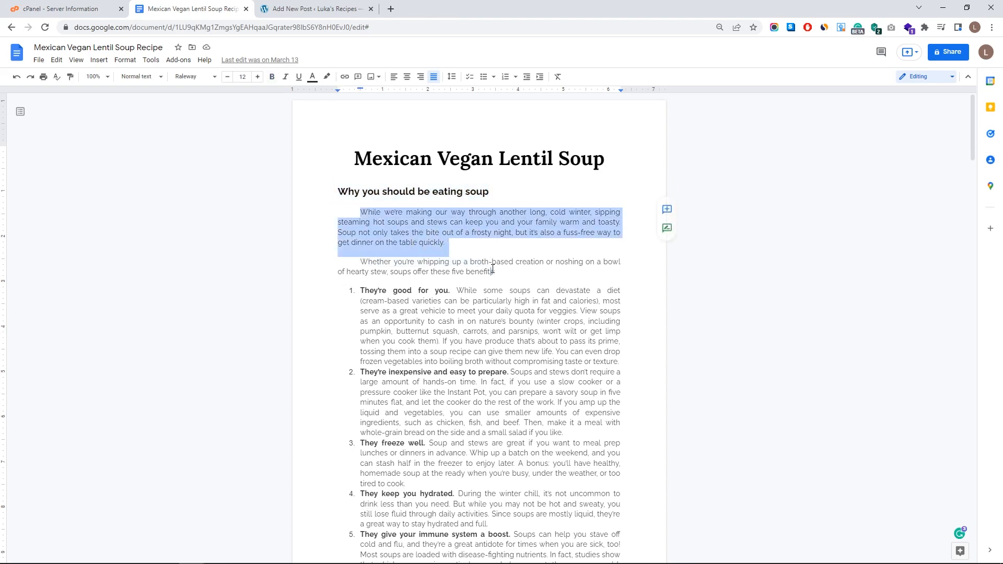
drag(493, 269, 493, 269)
key(ctrl+z)
scroll(455, 274, down, 8)
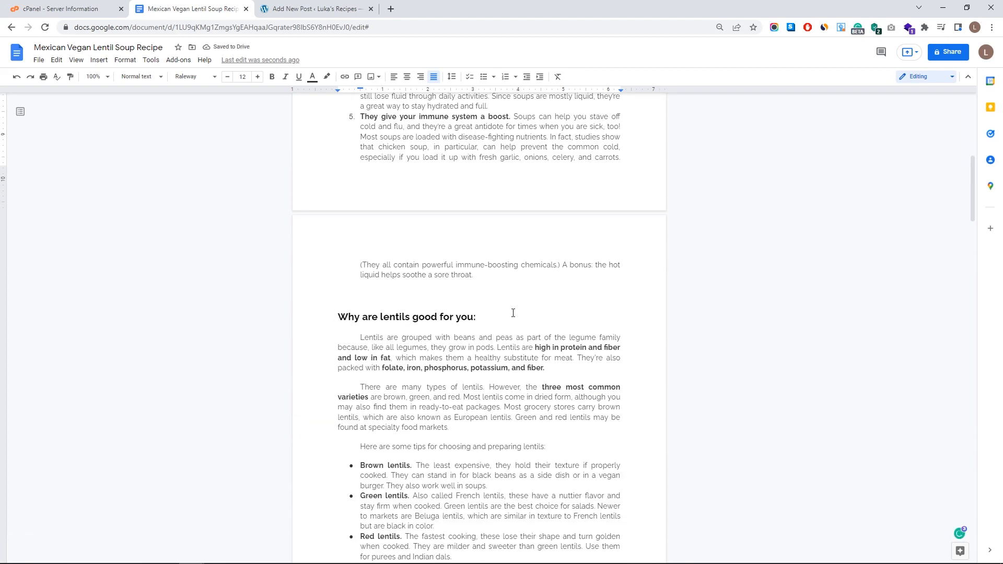
scroll(513, 313, up, 10)
click(313, 10)
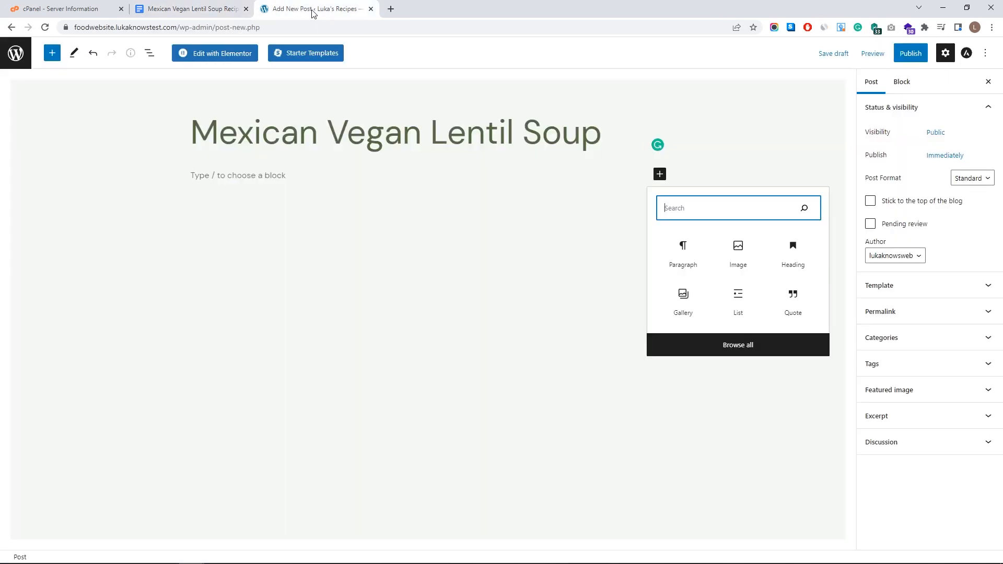
click(796, 257)
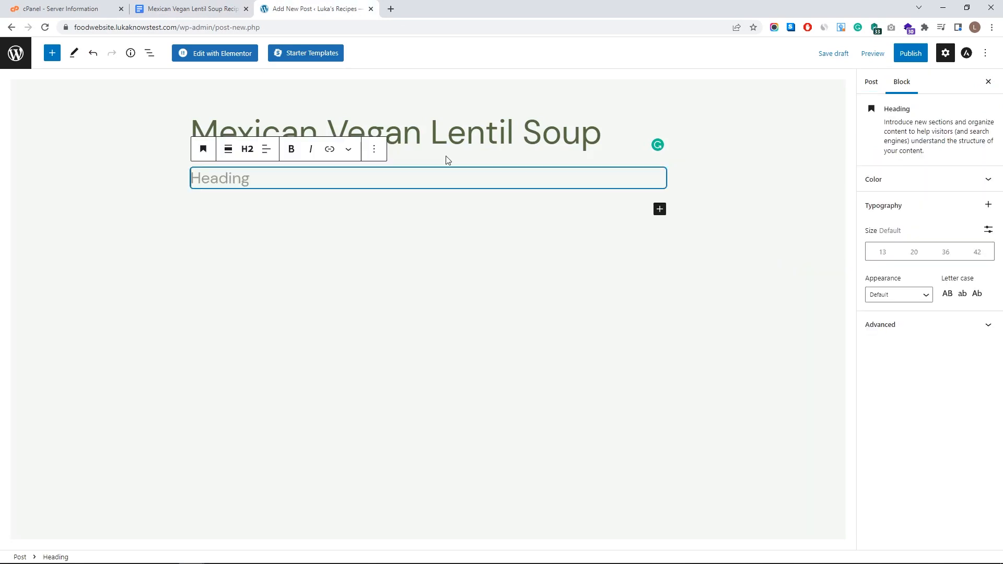
- Paste the heading 'Why you should be eating soup' and add an empty paragraph below it
click(211, 6)
drag(483, 195, 339, 189)
key(ctrl+c)
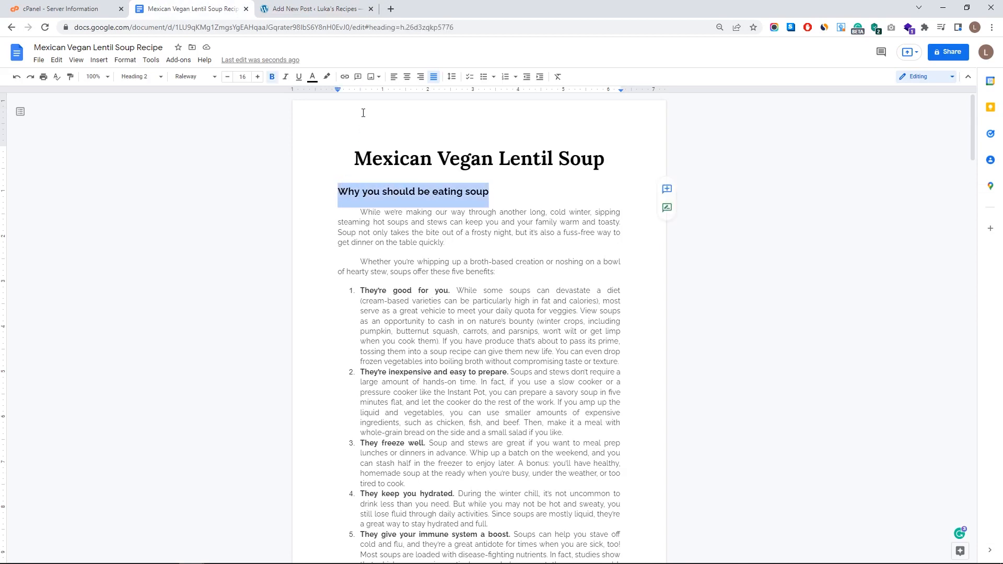
click(314, 8)
click(347, 184)
key(ctrl+v)
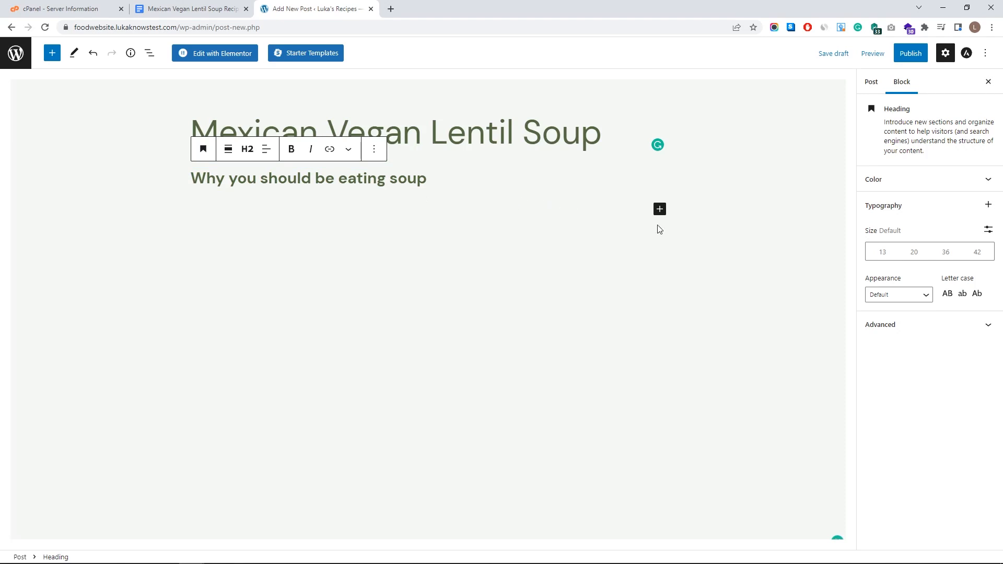
click(660, 209)
click(721, 296)
key(BackSpace)
key(Return)
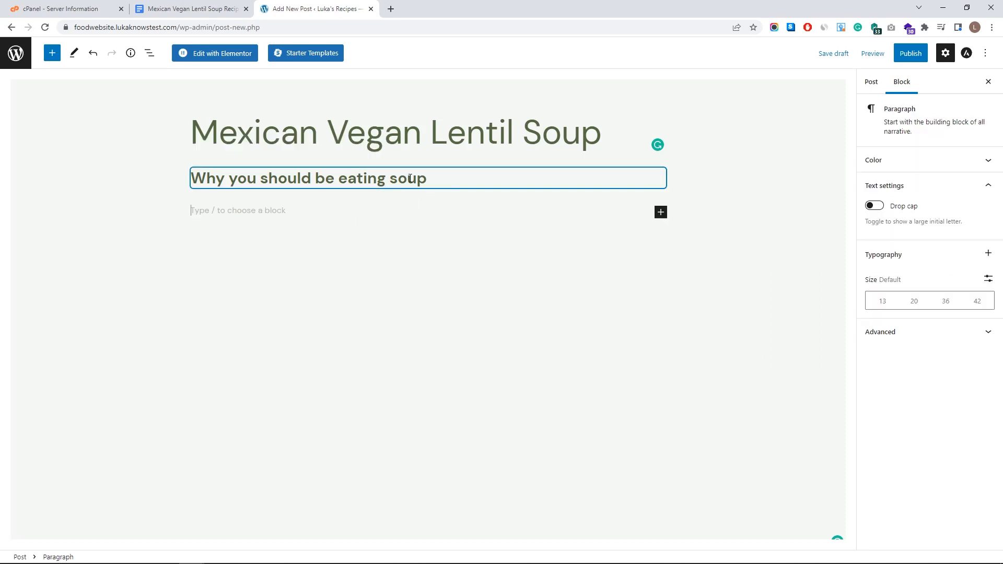
- Paste the two intro paragraphs from the recipe document and start a new block after them
click(208, 9)
drag(354, 212, 504, 270)
key(ctrl+c)
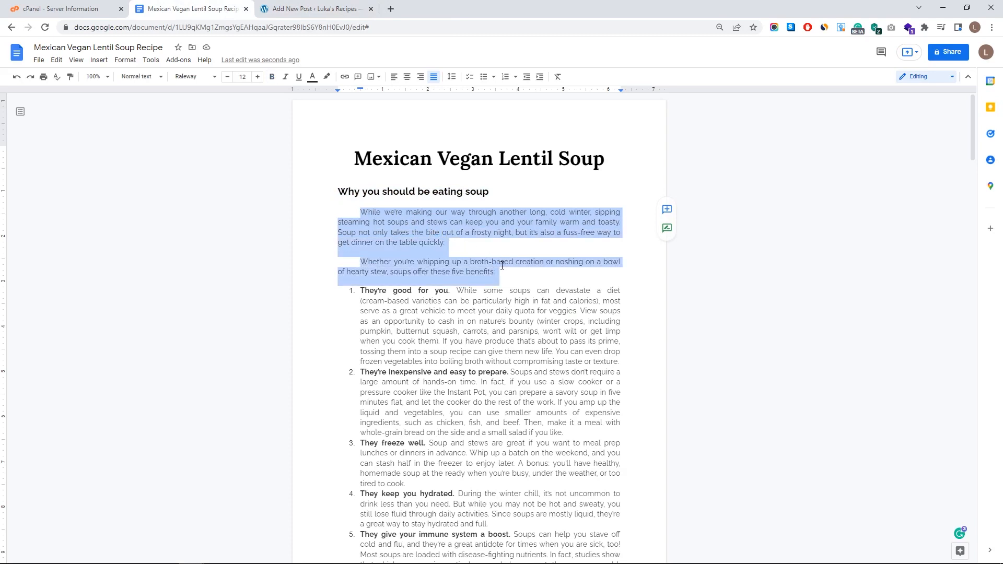
click(295, 8)
click(268, 214)
key(ctrl+v)
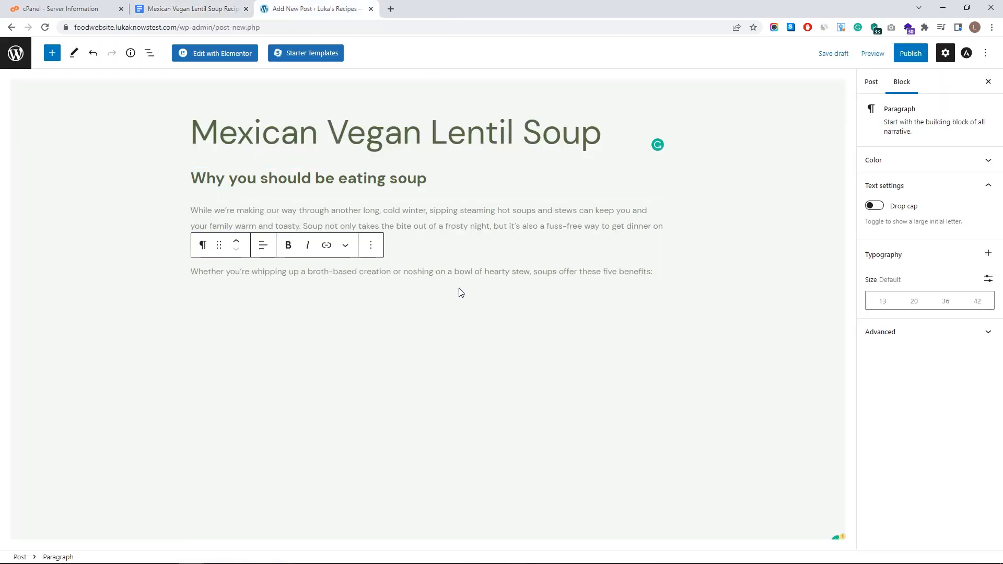
click(648, 277)
key(Return)
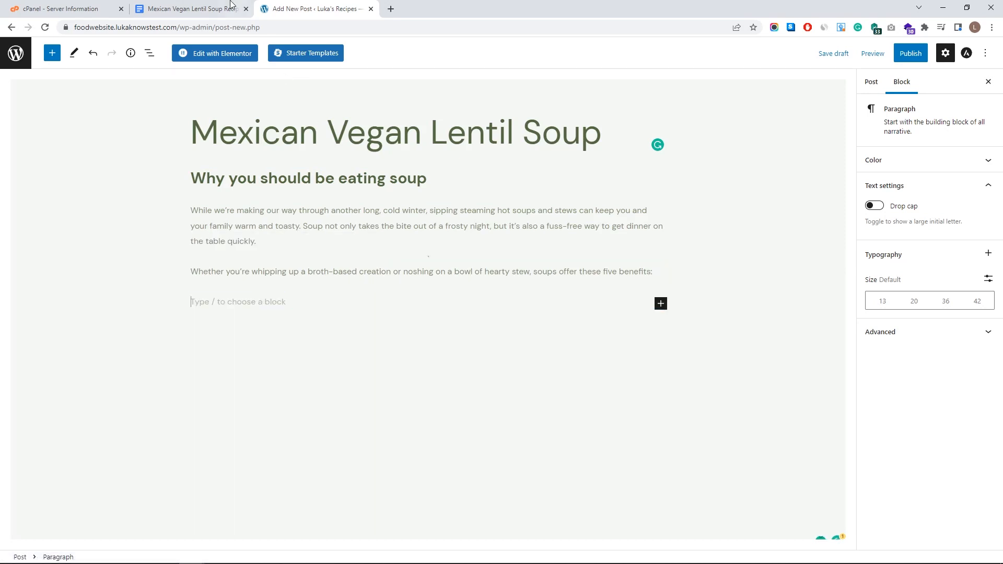
- Check the recipe document's next section, then open the block choices for the empty block
key(ctrl+shift+Tab)
scroll(408, 311, down, 6)
scroll(414, 320, up, 4)
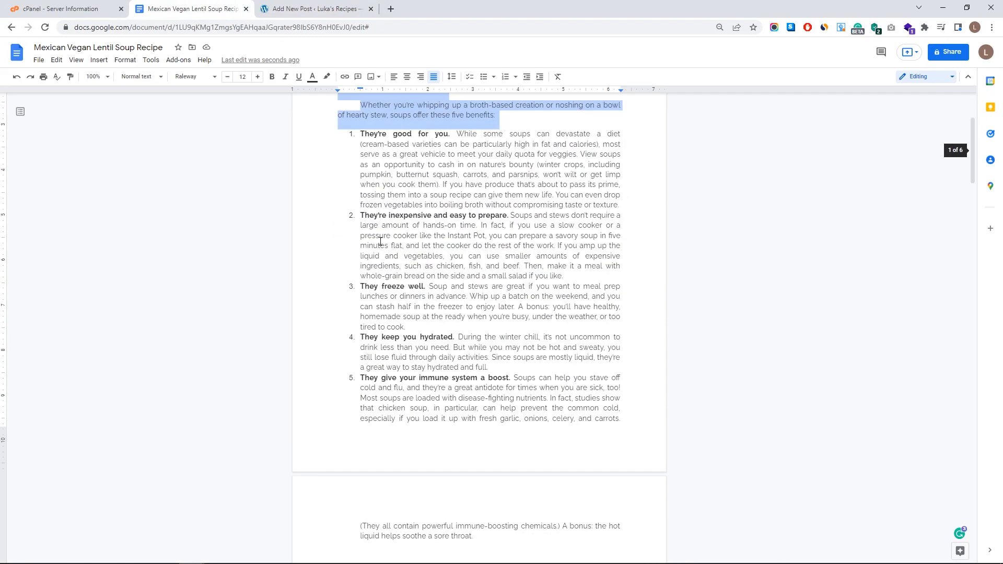
scroll(361, 218, down, 2)
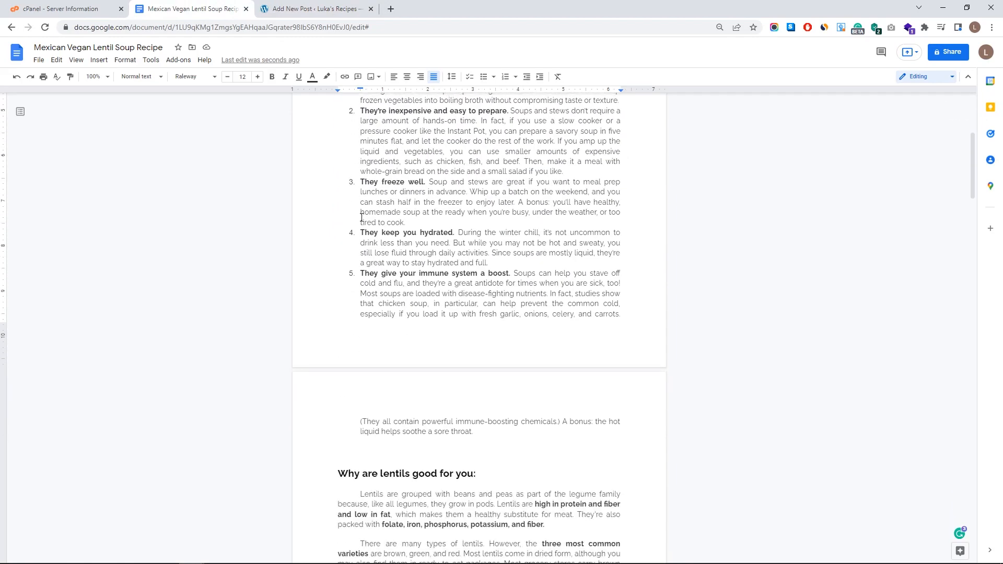
click(314, 9)
click(661, 304)
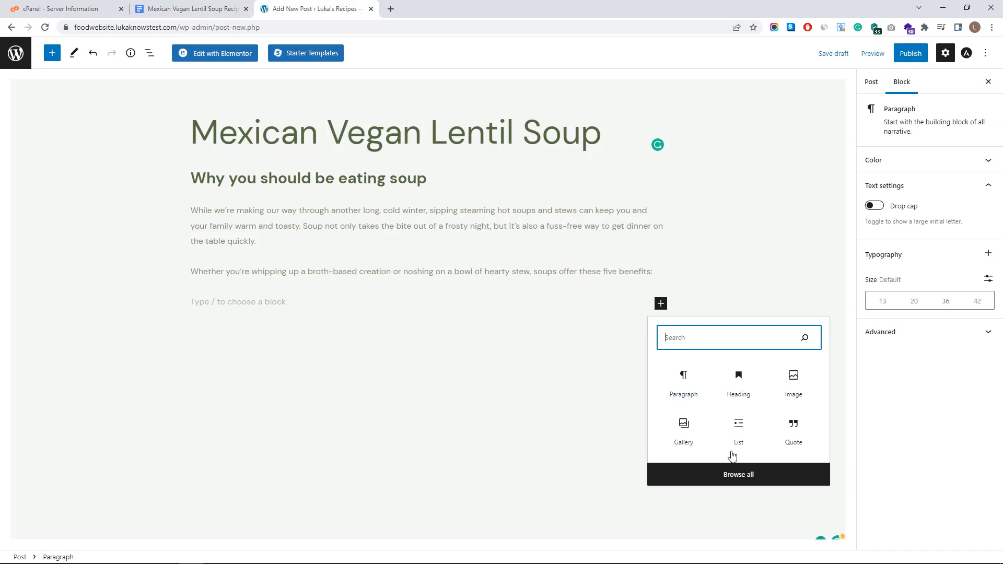
- Insert a List block below the intro paragraphs from the full block library
click(736, 474)
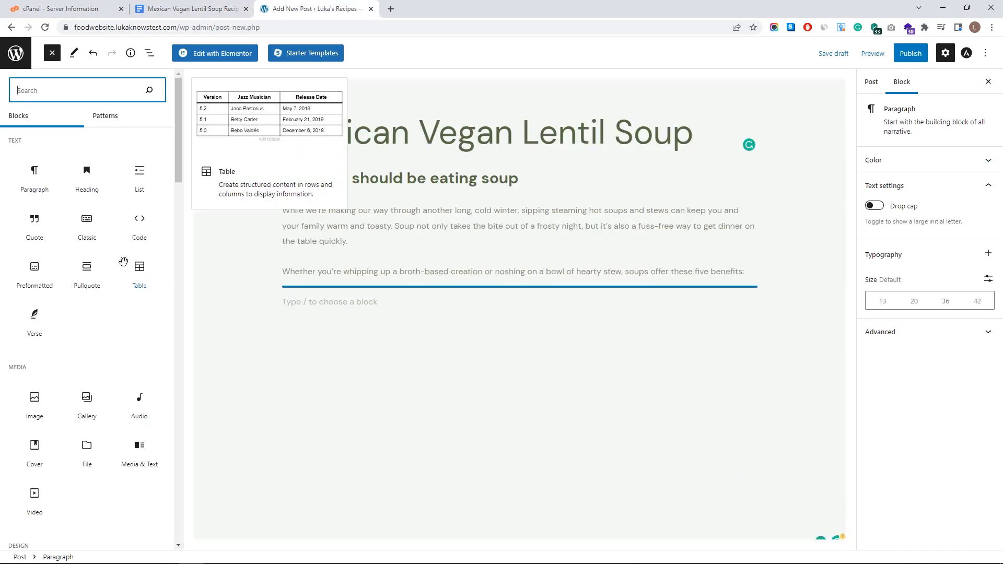
scroll(104, 269, down, 20)
scroll(87, 311, down, 4)
scroll(92, 306, up, 20)
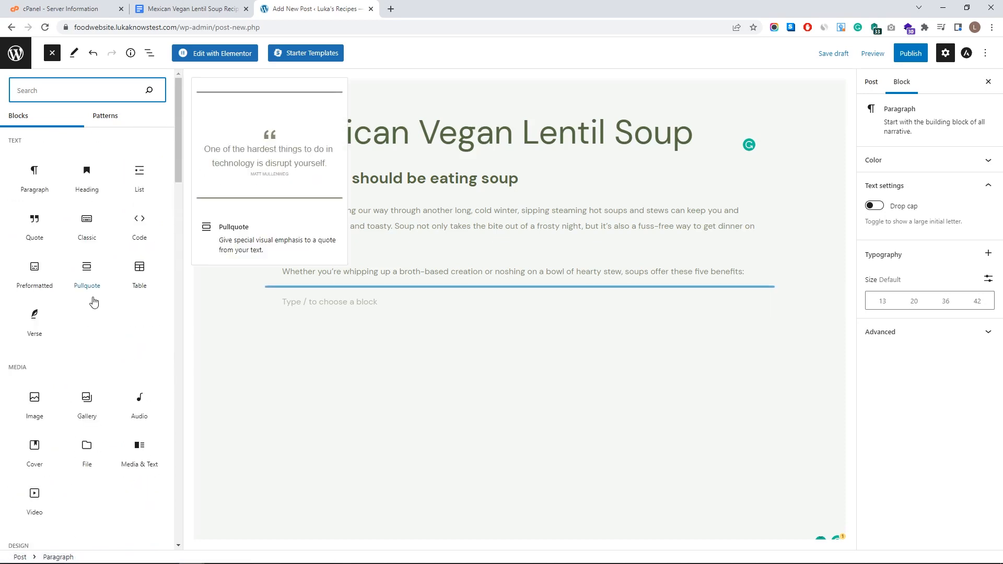
click(140, 172)
- Paste the five numbered soup benefits into the list, merging the stray last paragraph in as item 5
key(ctrl+shift+Tab)
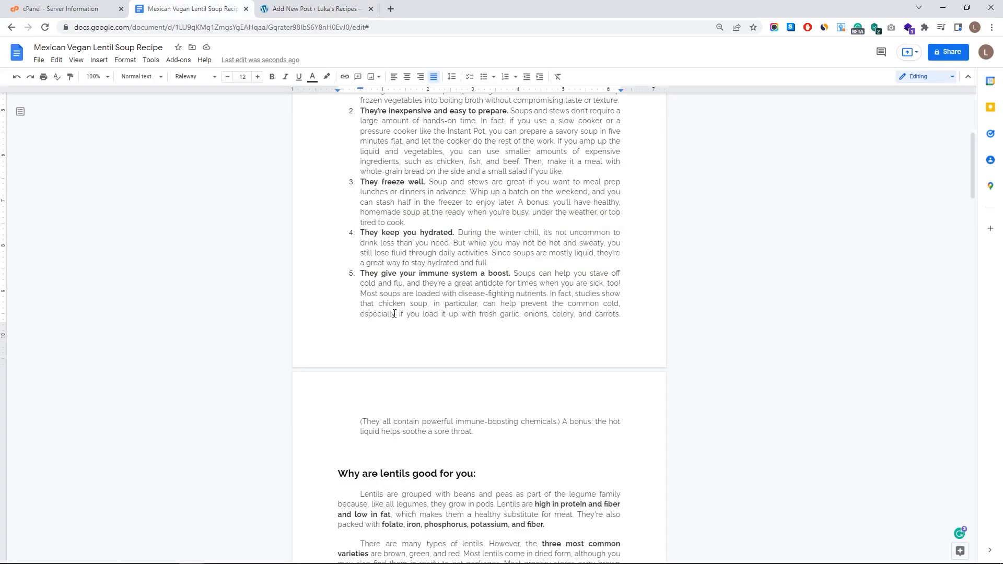
drag(479, 480, 359, 188)
key(ctrl+c)
key(ctrl+Tab)
click(312, 301)
key(ctrl+v)
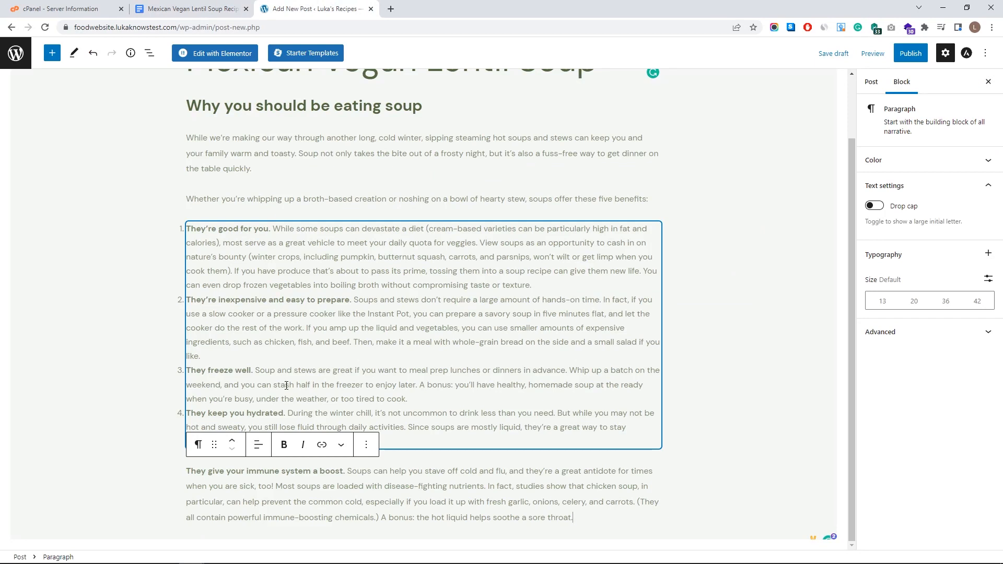
click(255, 361)
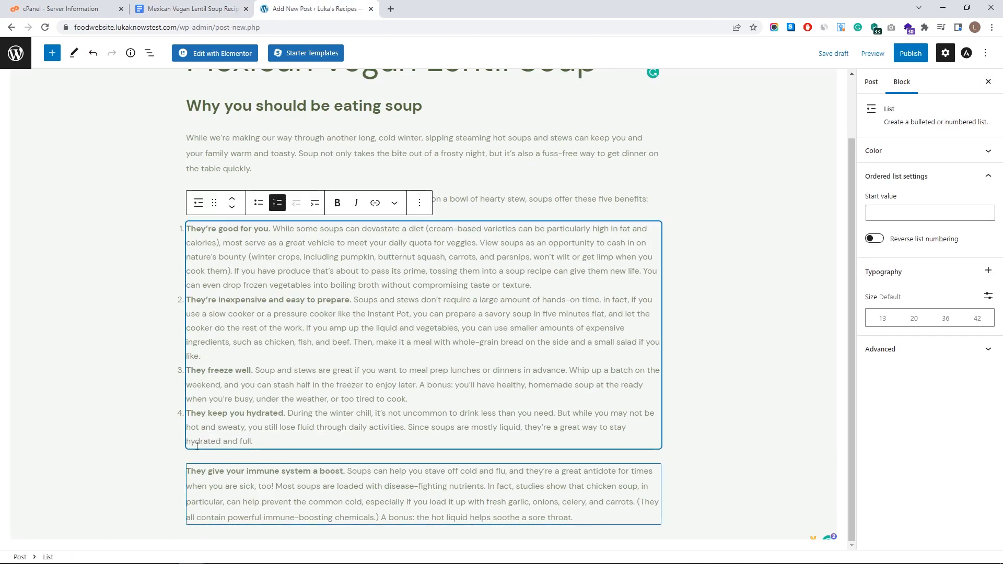
click(192, 477)
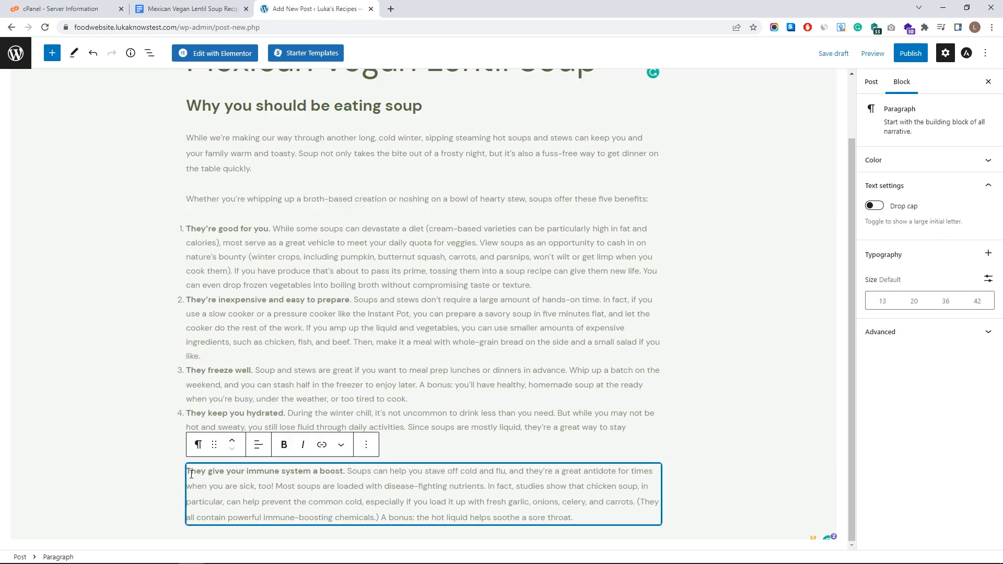
key(BackSpace)
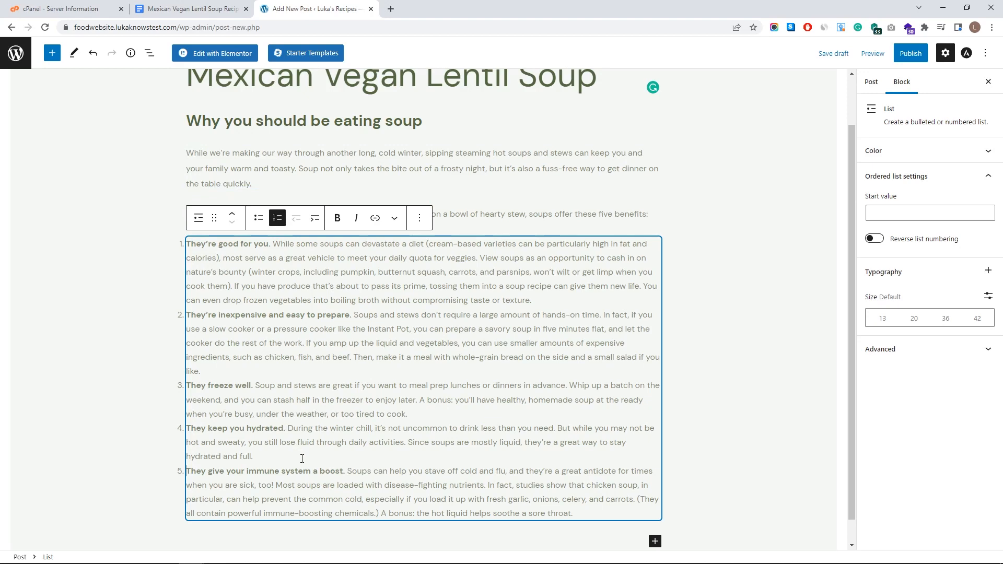
- Copy the 'Why are lentils good for you:' section from the recipe document
key(ctrl+shift+Tab)
scroll(311, 265, down, 5)
drag(338, 314, 461, 235)
scroll(433, 344, down, 10)
scroll(453, 328, up, 2)
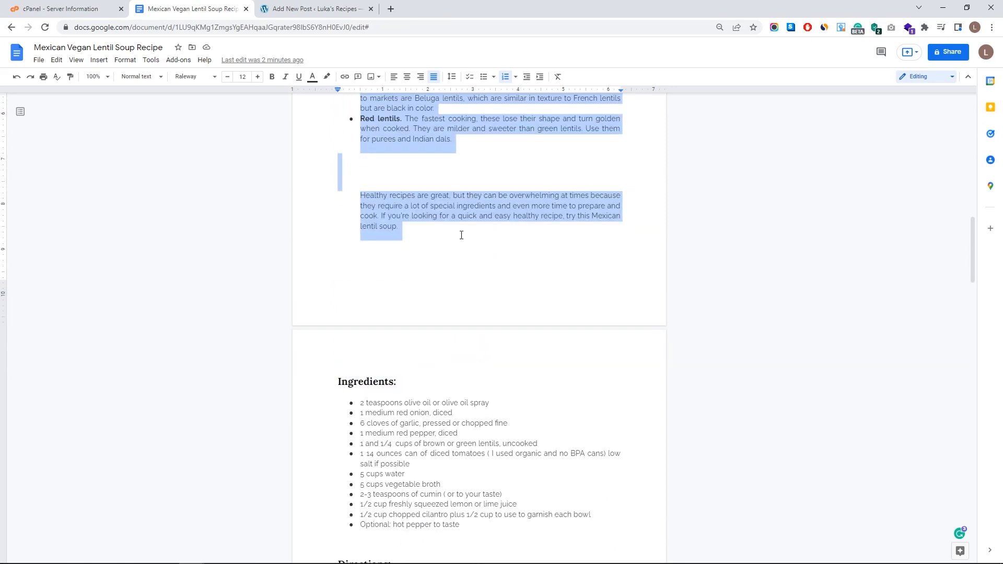
key(ctrl+Tab)
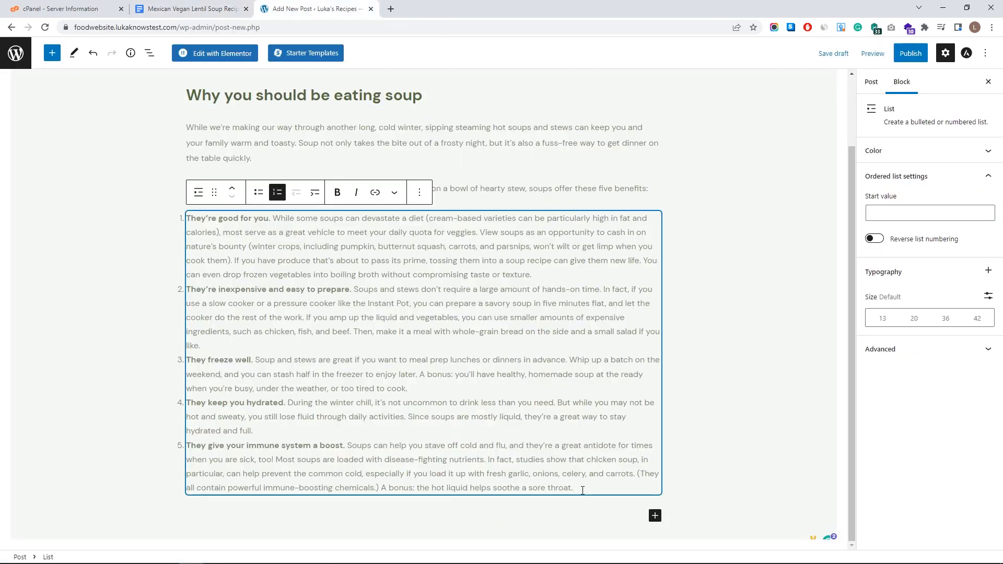
- Paste the lentil section after the list and bold 'are high in protein and fiber and low in fat'
key(Return)
key(ctrl+v)
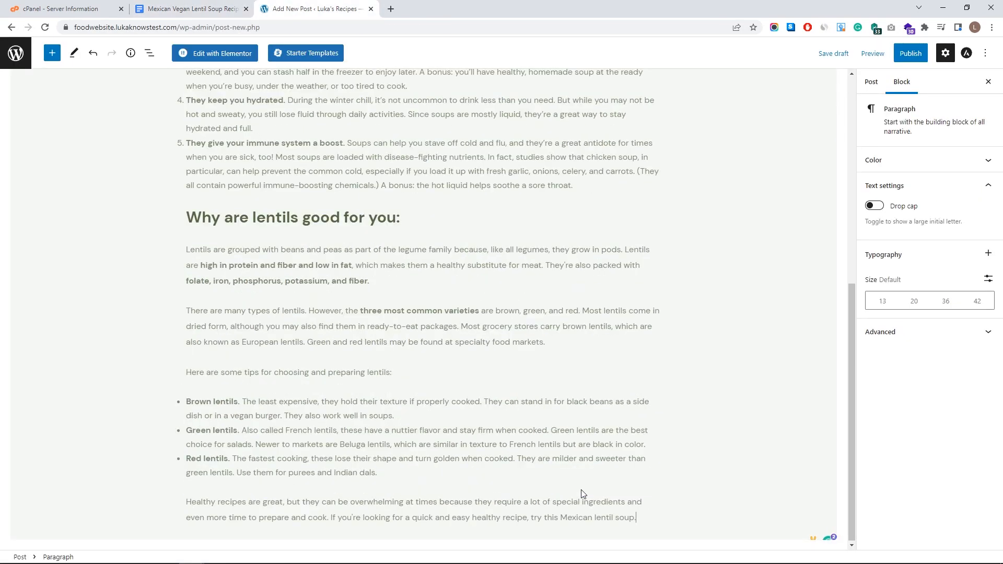
scroll(376, 355, up, 1)
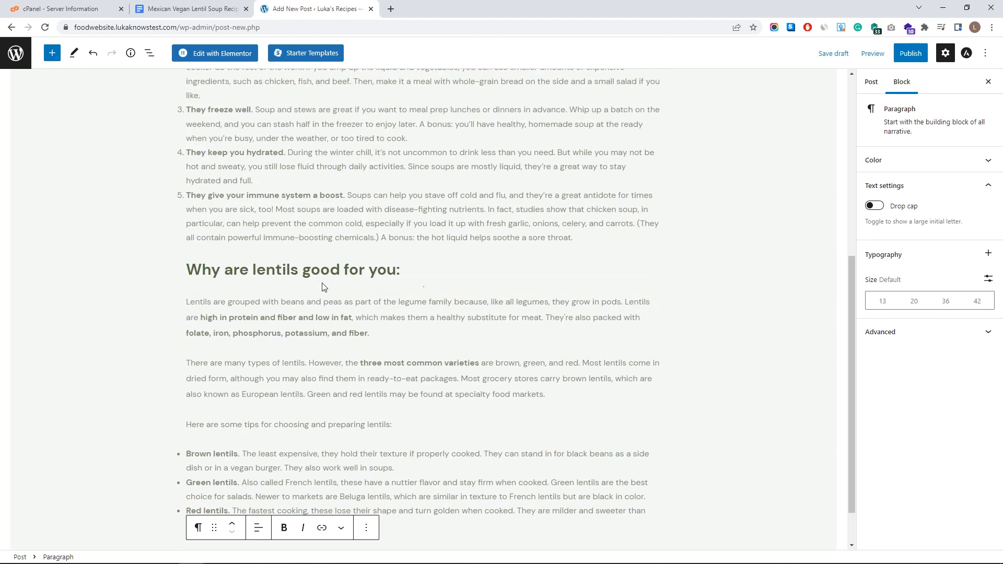
click(367, 334)
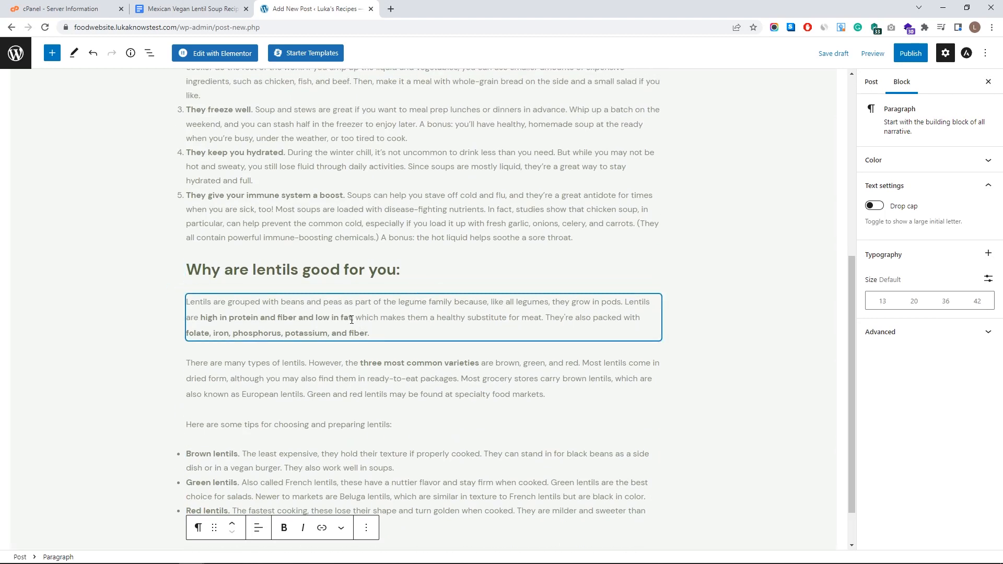
drag(352, 319, 207, 317)
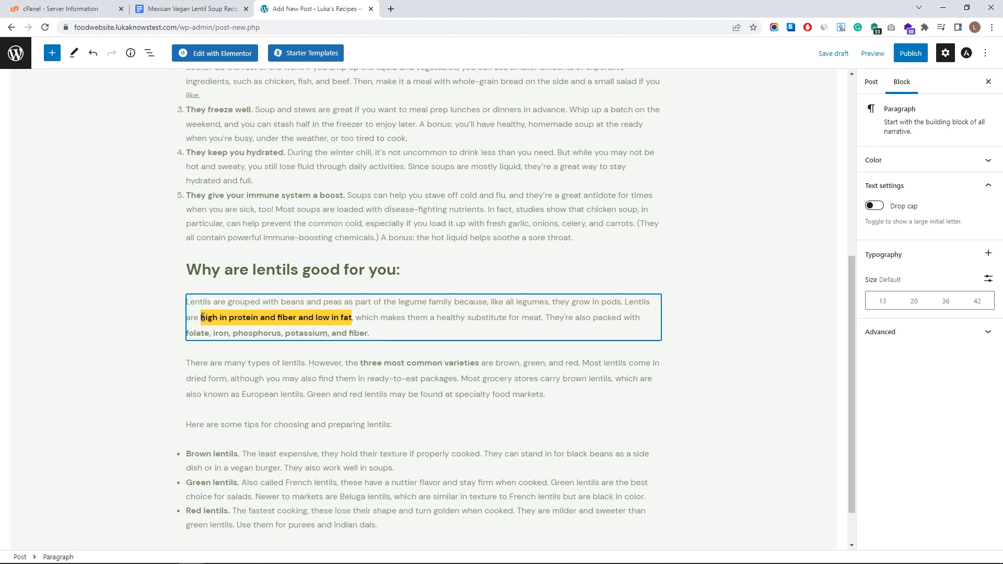
click(283, 277)
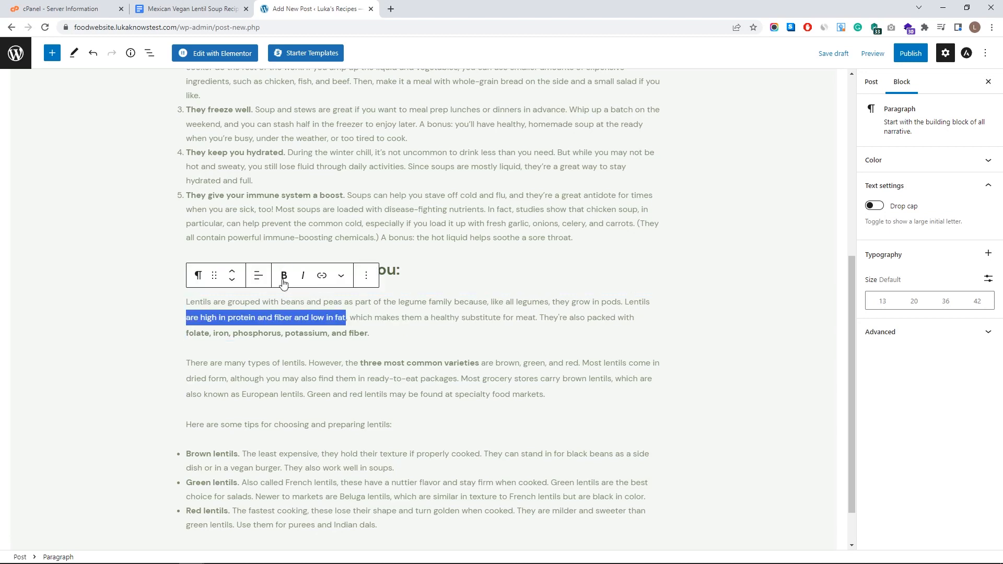
click(283, 275)
click(385, 323)
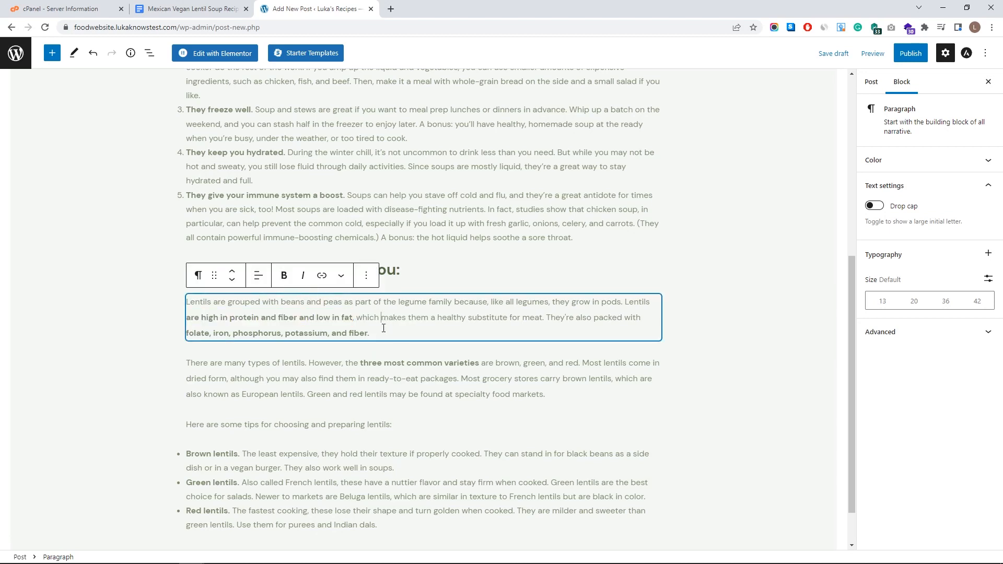
drag(353, 319, 325, 321)
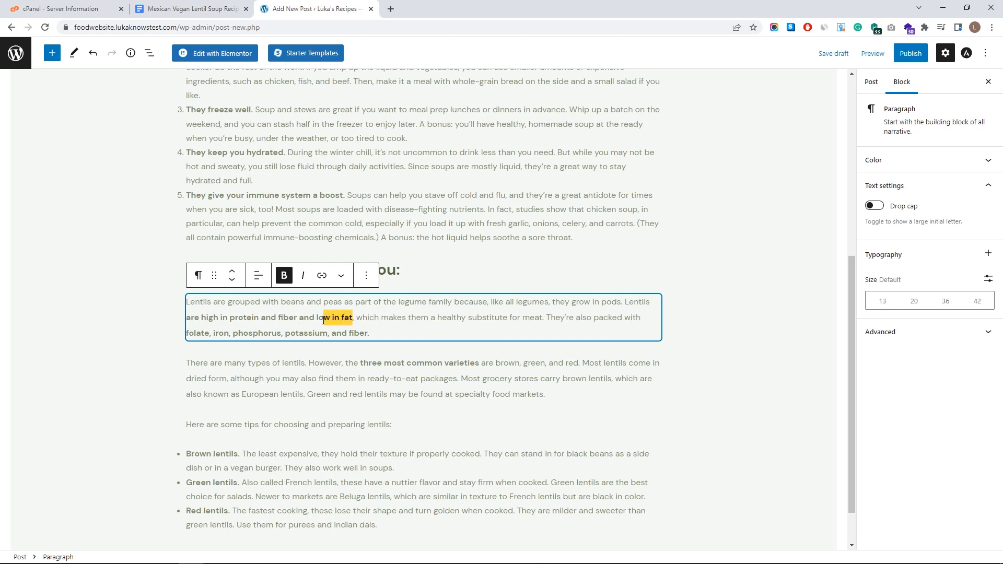
click(292, 319)
- Leave 'phosphorus' unlinked and start an empty block after the closing paragraph
double_click(252, 335)
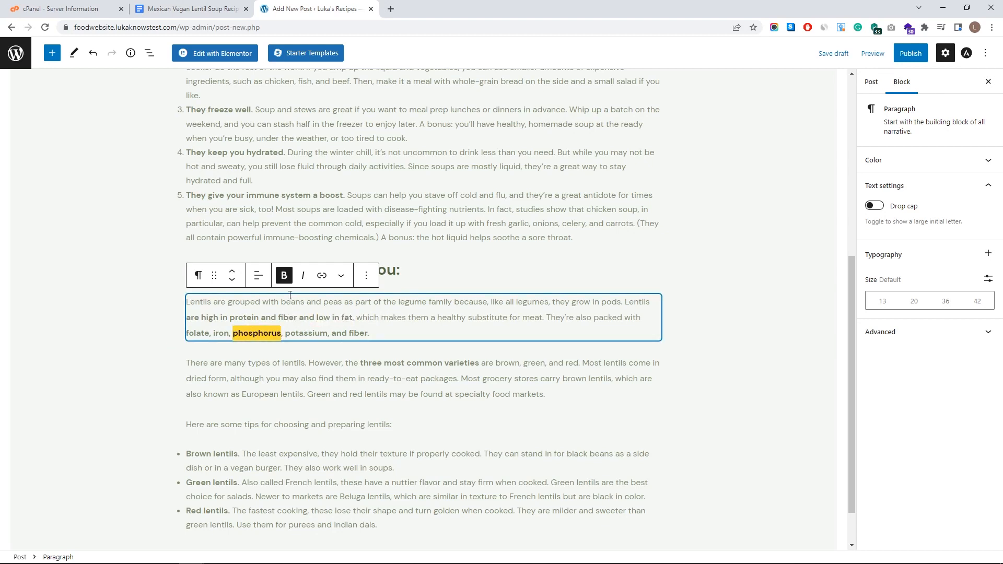
click(321, 277)
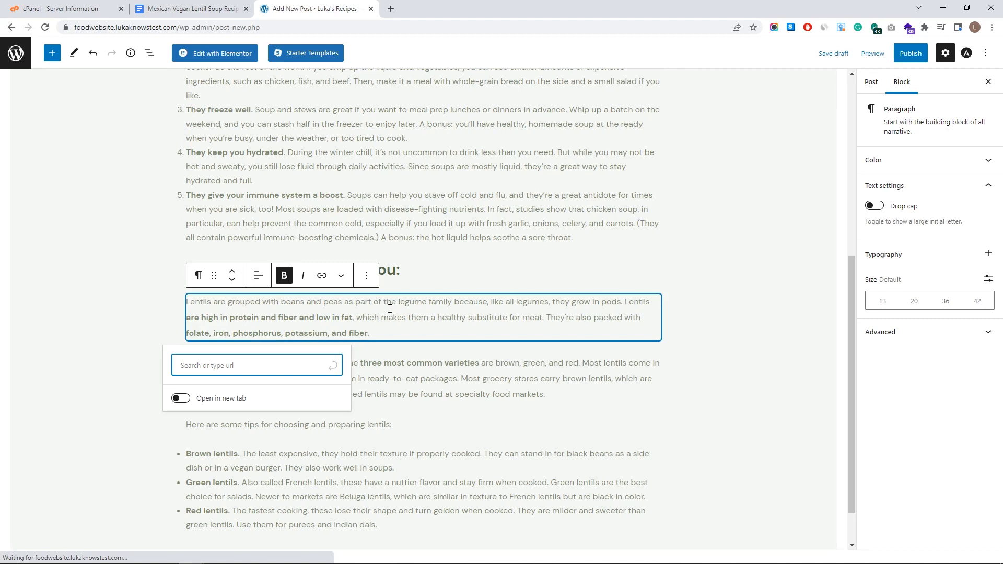
key(Escape)
scroll(368, 345, down, 1)
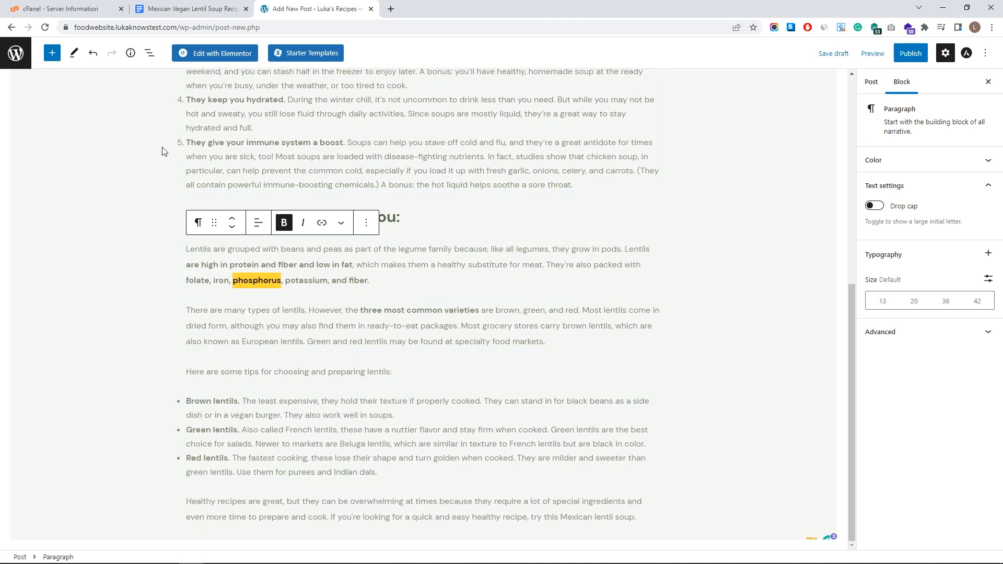
click(645, 515)
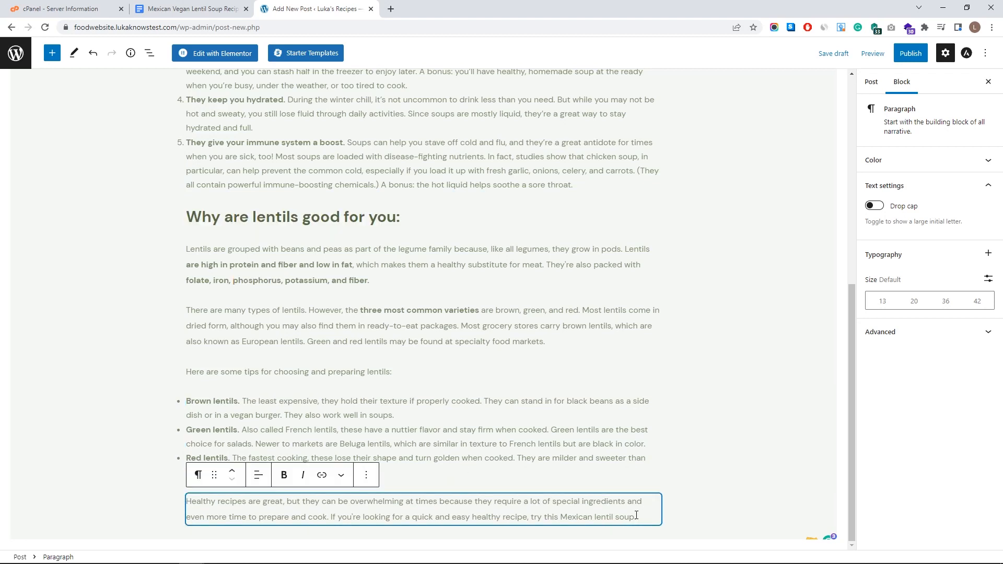
key(Return)
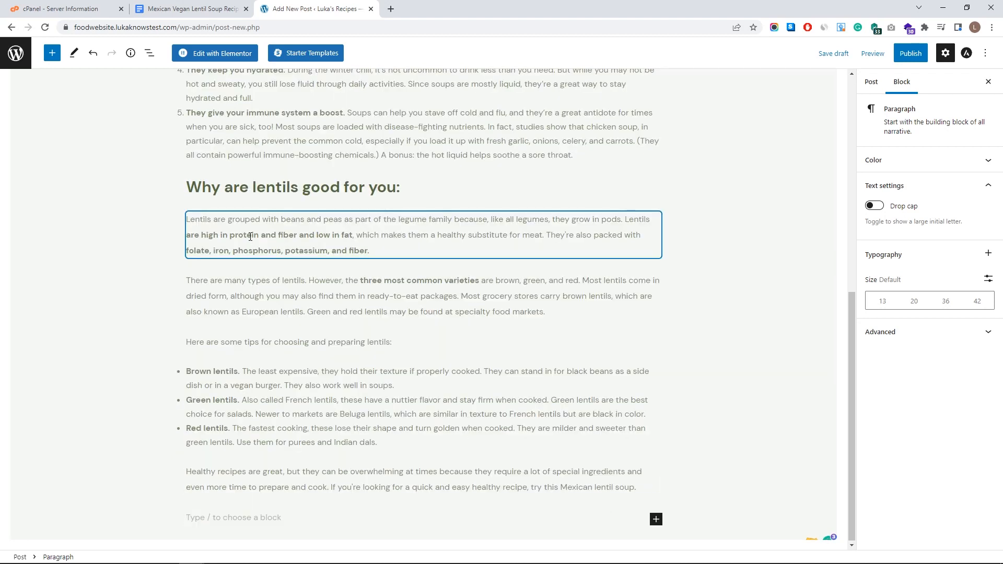
- Drag a Recipe Card block above the 'Healthy recipes' paragraph, then close the block library
click(654, 520)
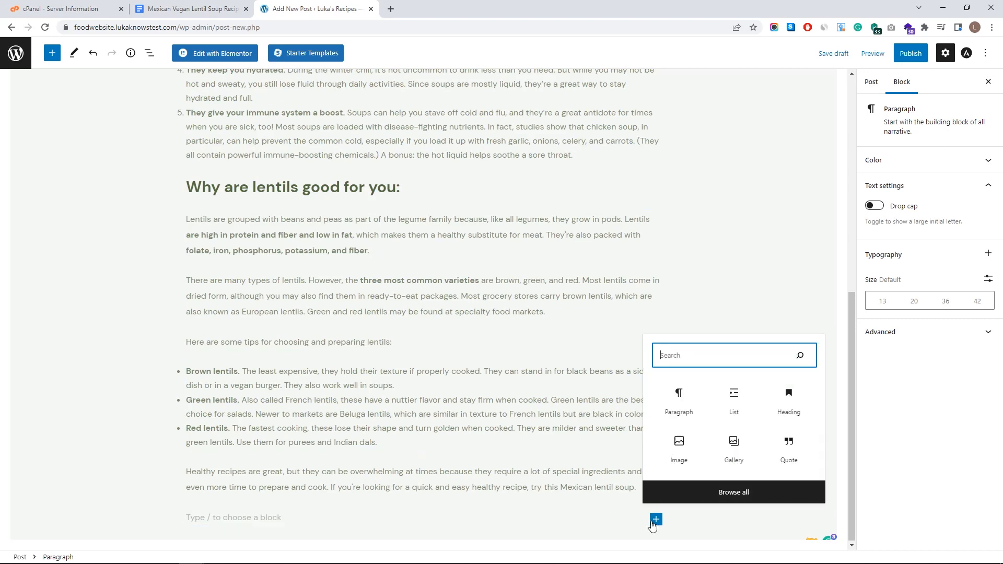
click(731, 492)
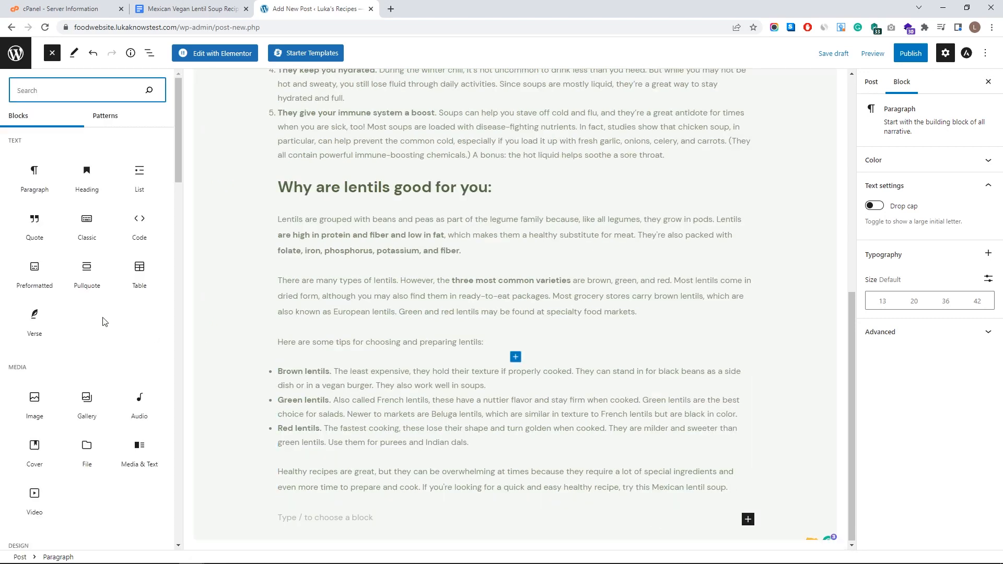
drag(178, 121, 145, 501)
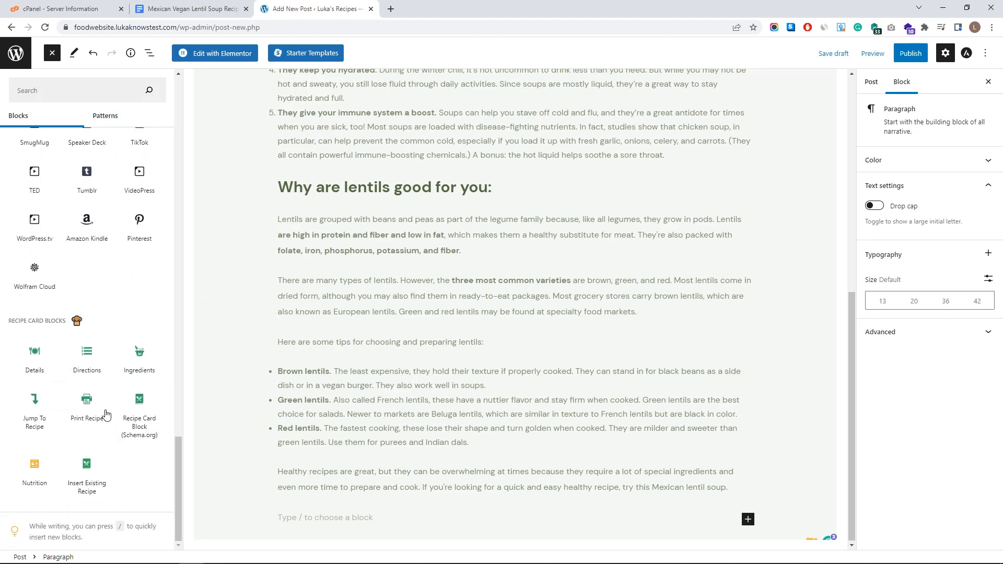
mouse_move(143, 407)
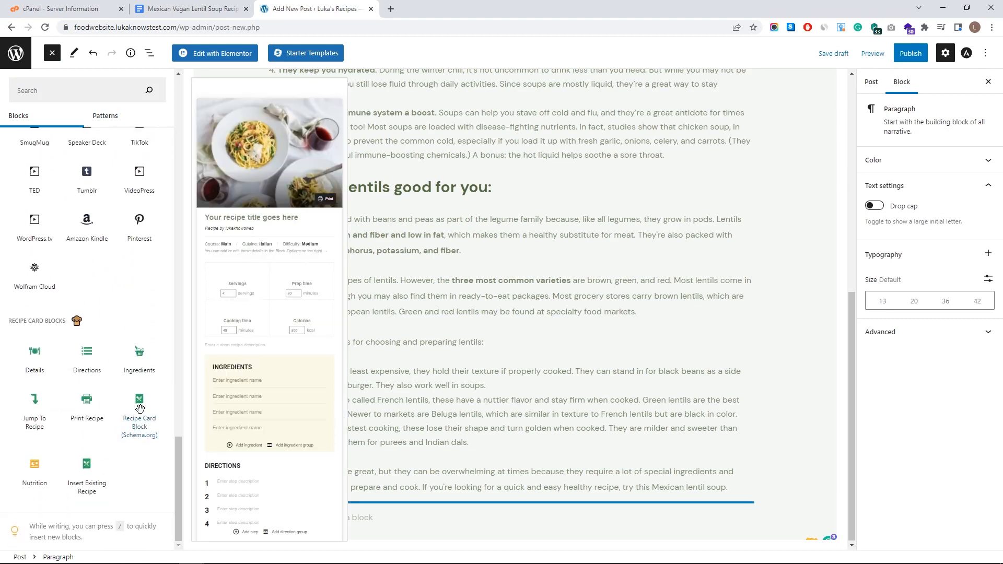
mouse_move(140, 408)
mouse_down()
mouse_move(388, 478)
mouse_move(411, 523)
mouse_up()
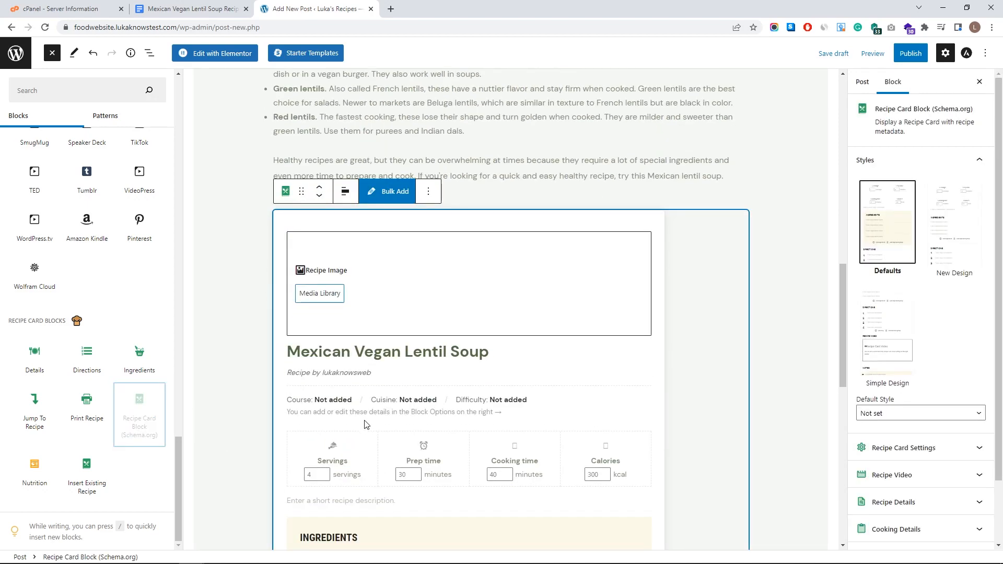
scroll(448, 355, up, 10)
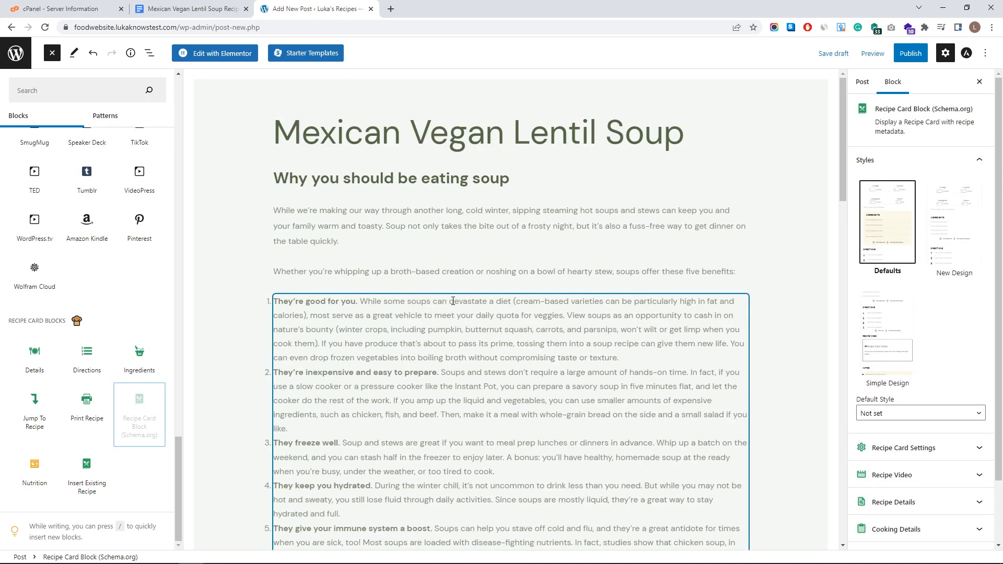
scroll(728, 318, down, 6)
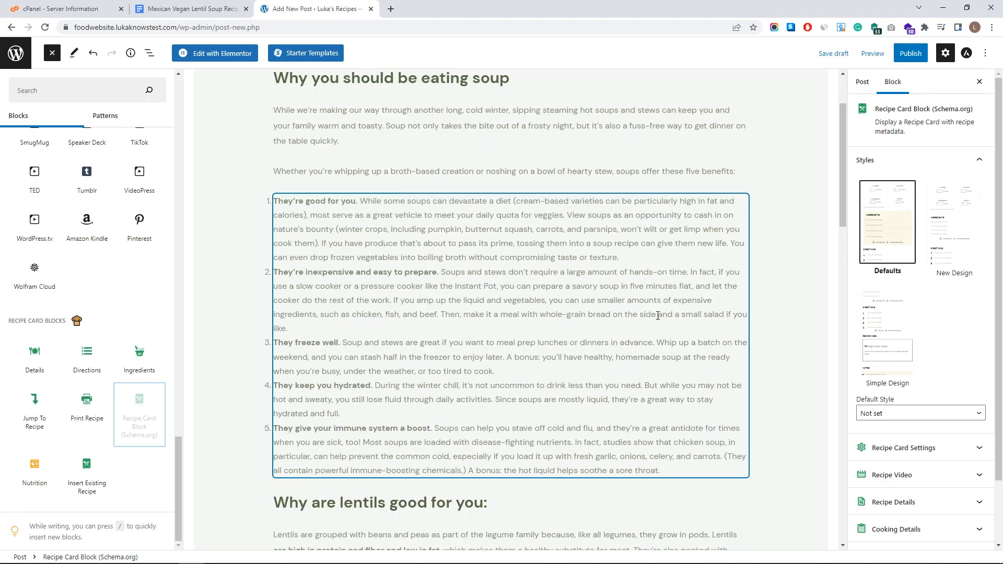
scroll(758, 334, up, 6)
scroll(365, 359, down, 10)
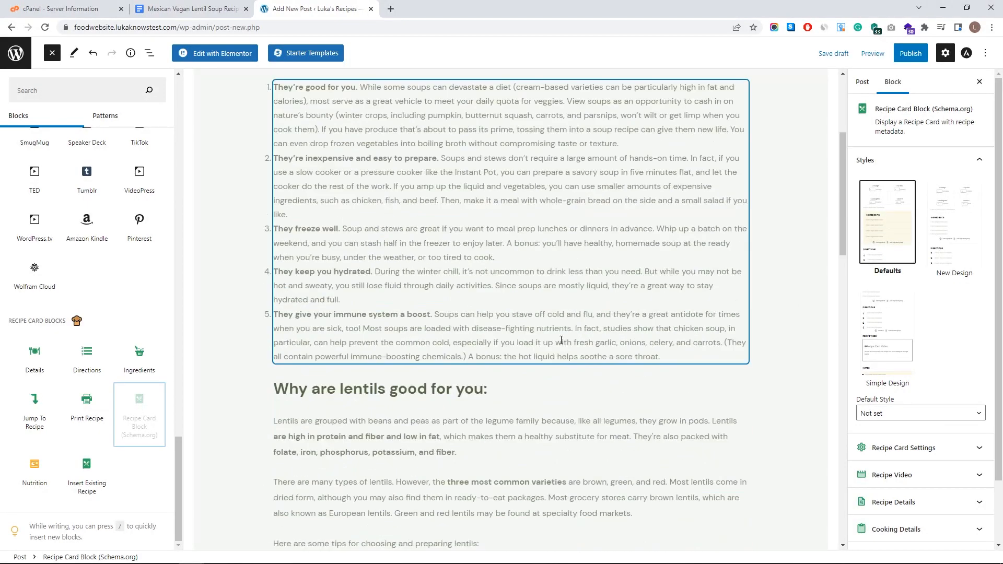
click(323, 398)
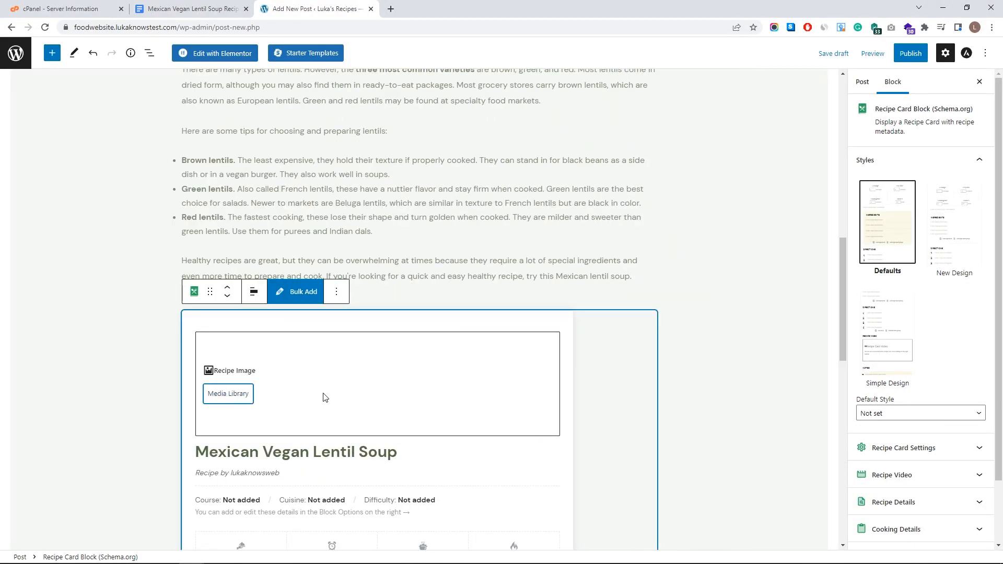
- Upload Lentils.jpg from the Post photos folder for the recipe card image
click(237, 394)
click(51, 96)
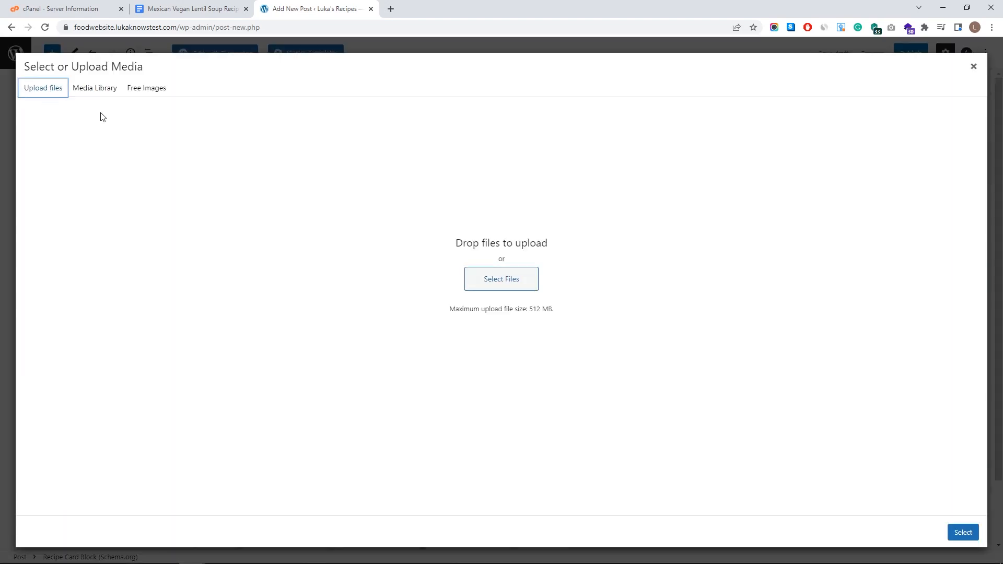
click(501, 279)
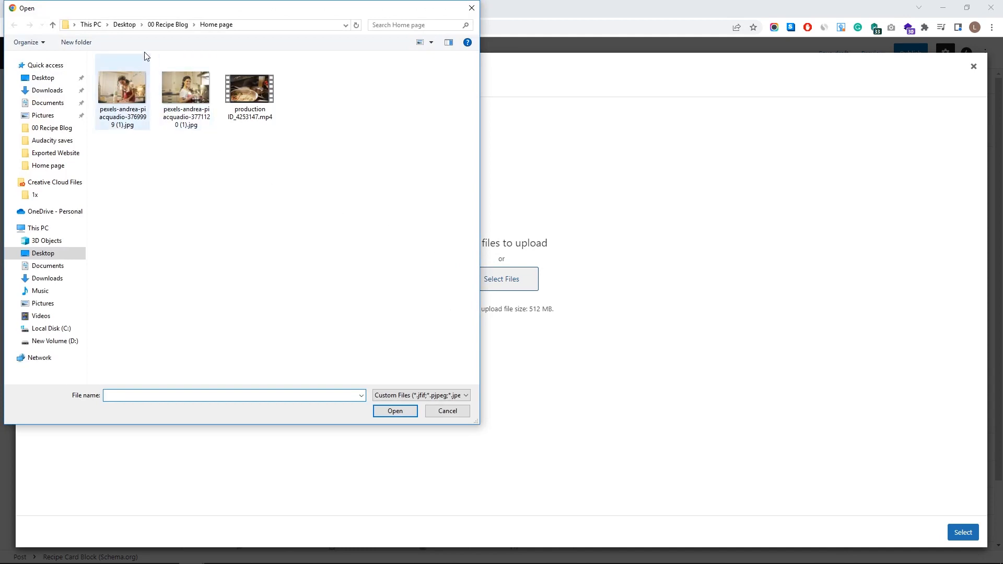
click(168, 25)
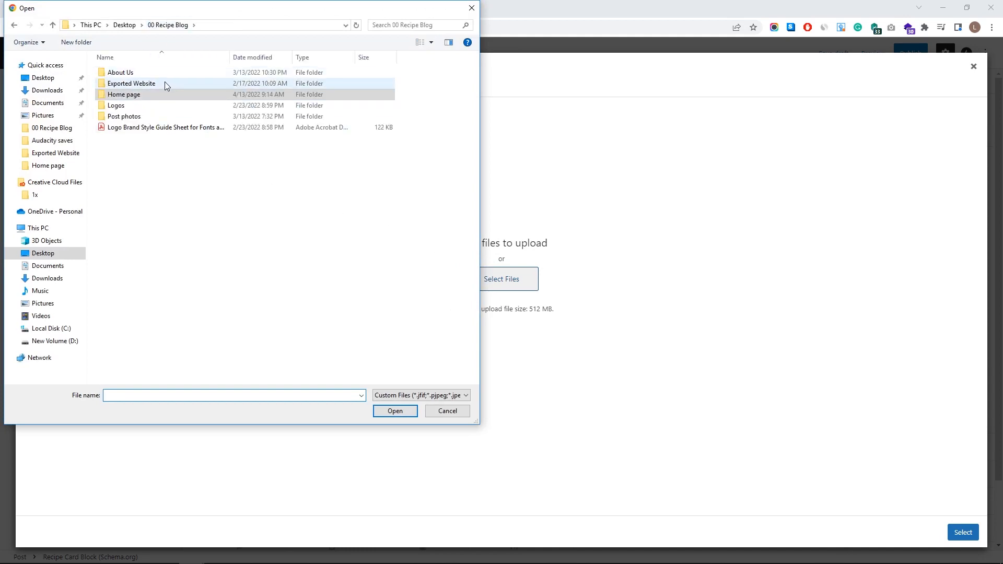
double_click(162, 116)
click(123, 83)
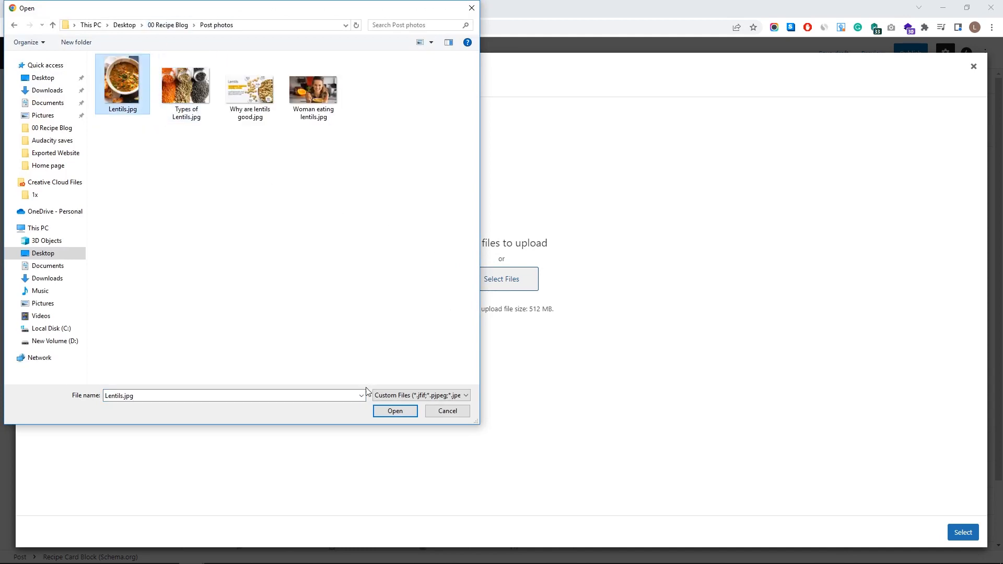
click(391, 412)
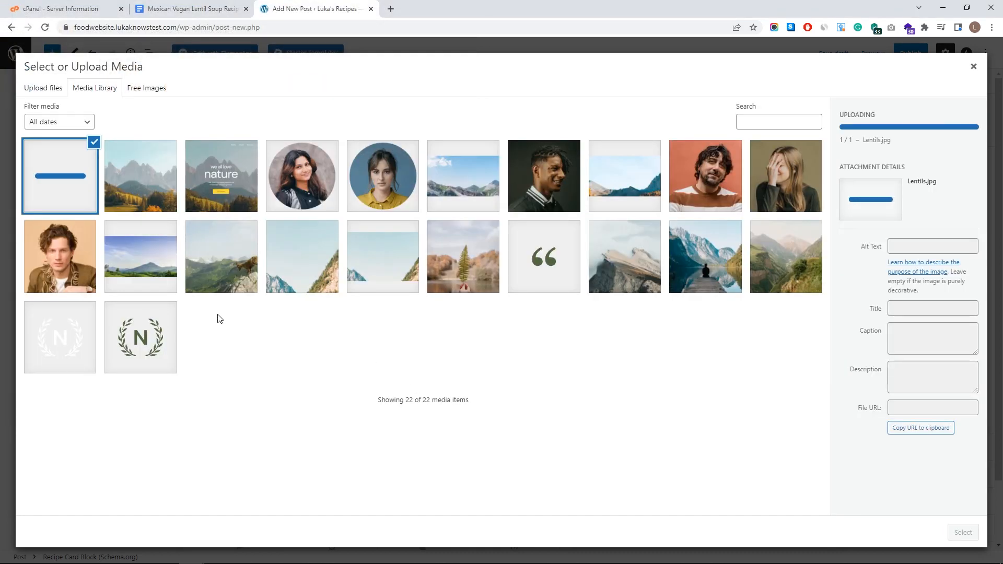
- Upload the Types of Lentils photo and two more, then set Lentils.jpg as the recipe image
click(50, 88)
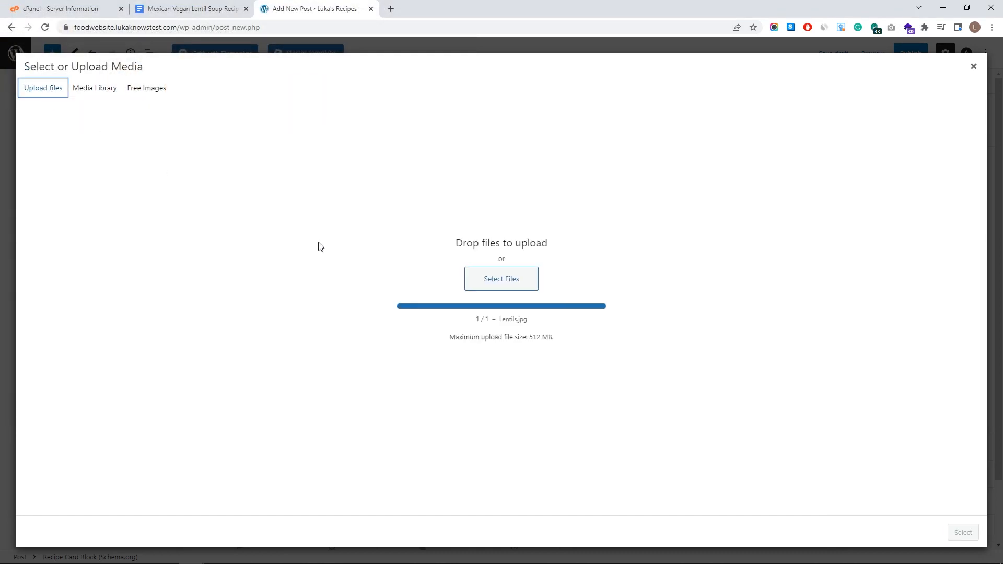
click(497, 283)
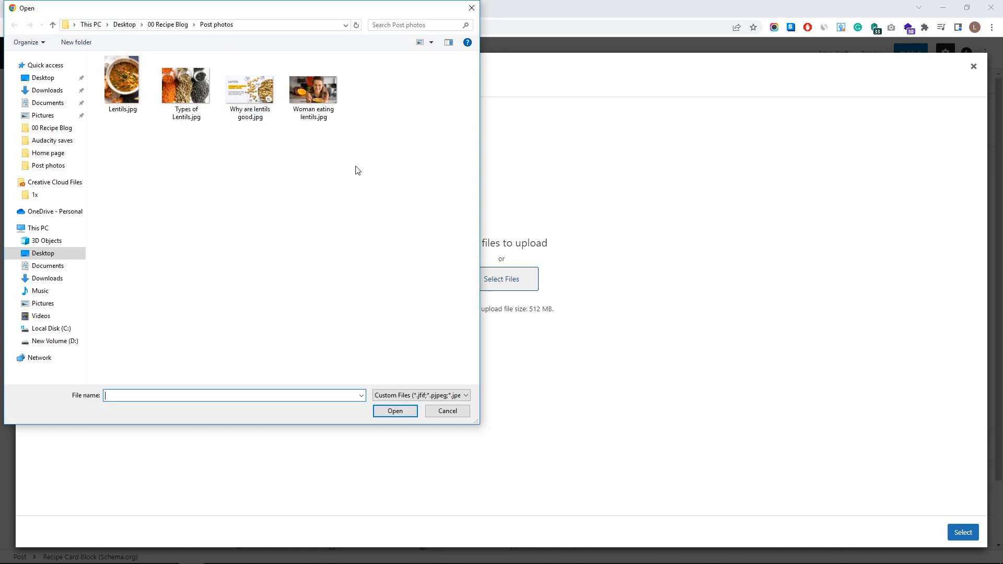
click(201, 98)
shift+click(321, 91)
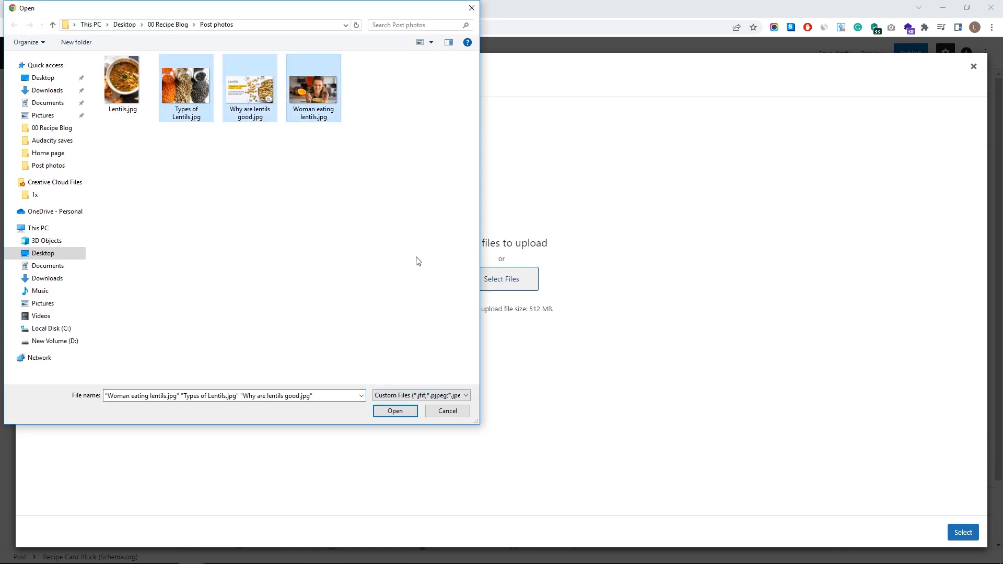
click(395, 411)
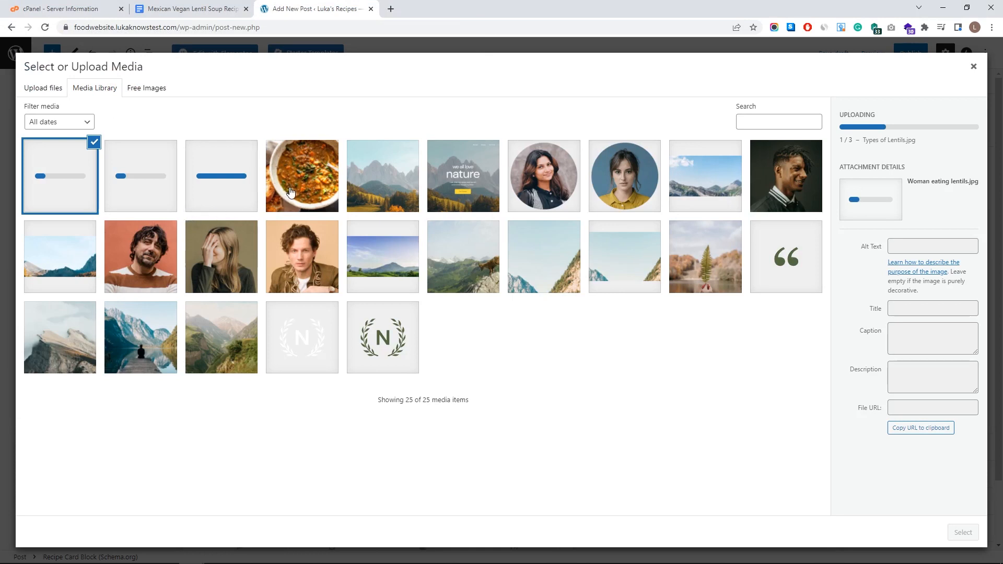
click(291, 192)
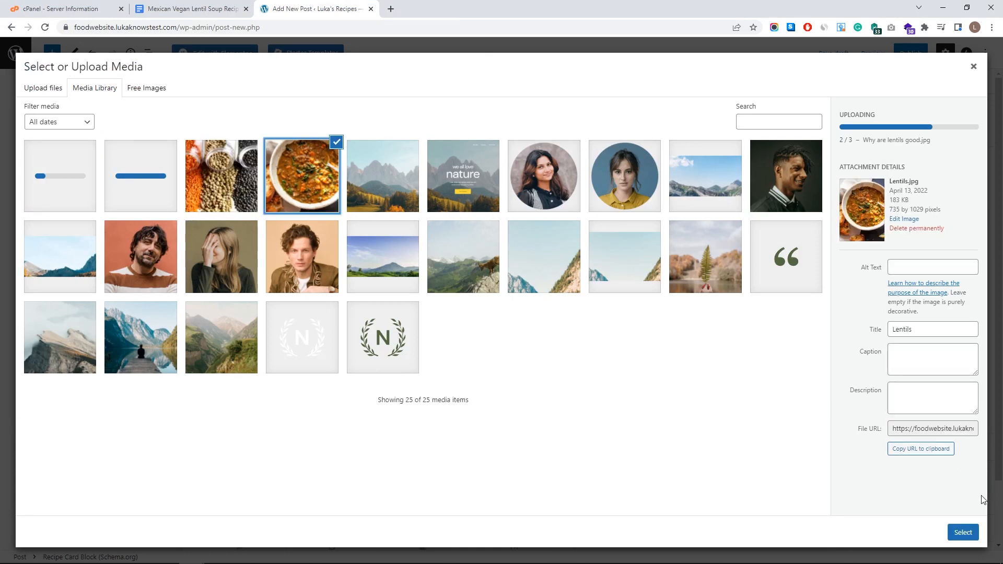
click(963, 532)
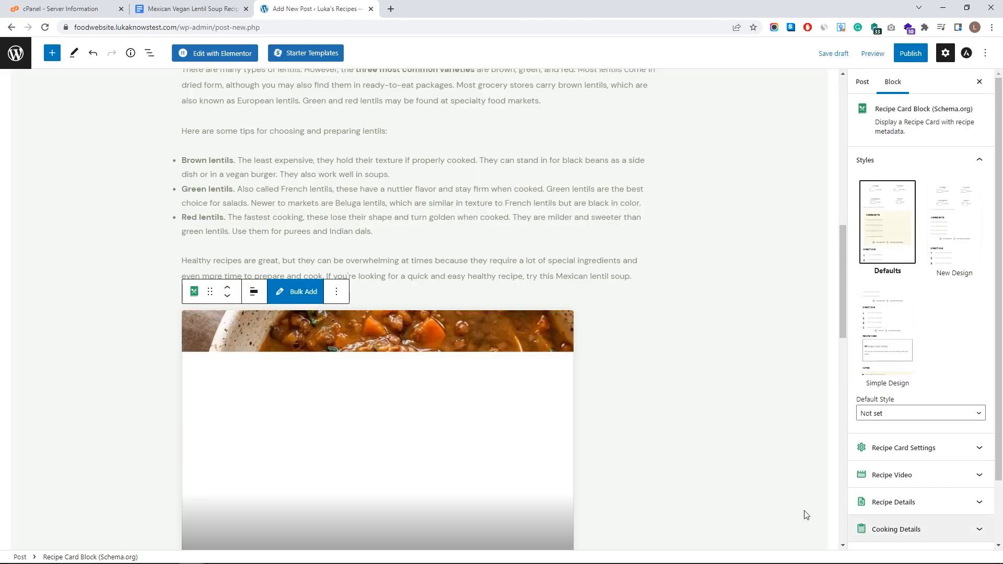
- Set the recipe card to 8 servings and 20 minutes prep time
scroll(618, 463, down, 5)
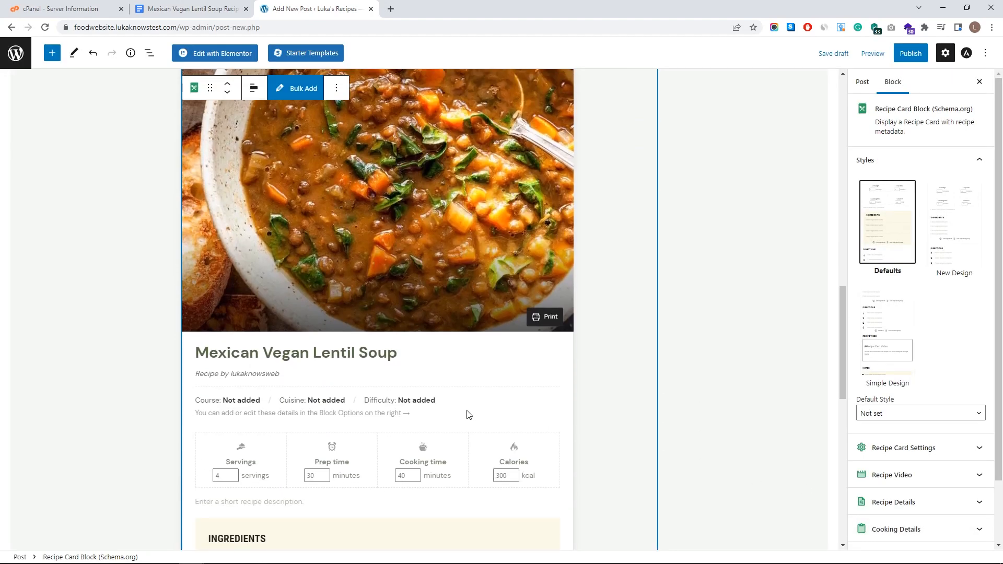
scroll(334, 368, down, 3)
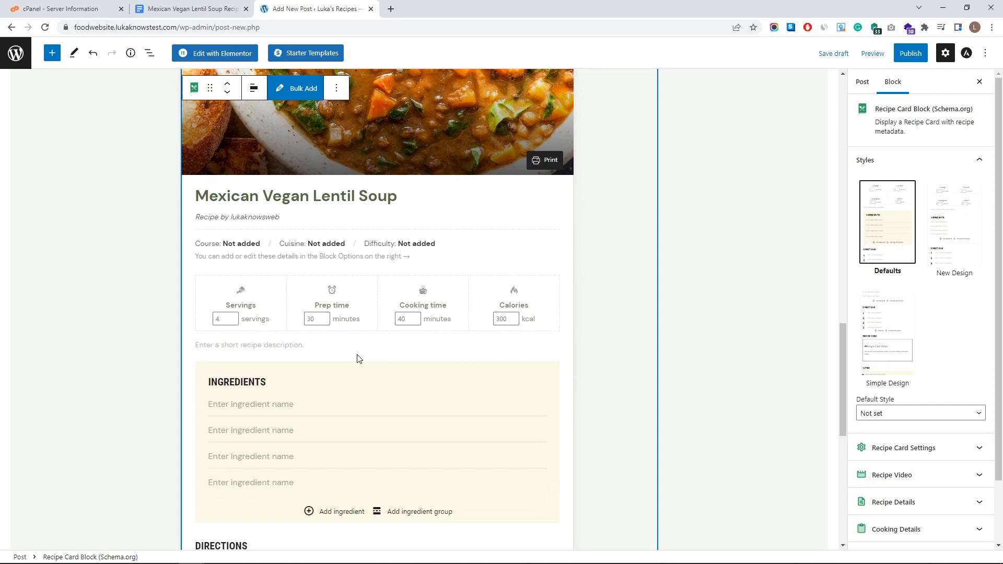
scroll(319, 329, up, 3)
scroll(318, 329, down, 3)
scroll(222, 334, up, 1)
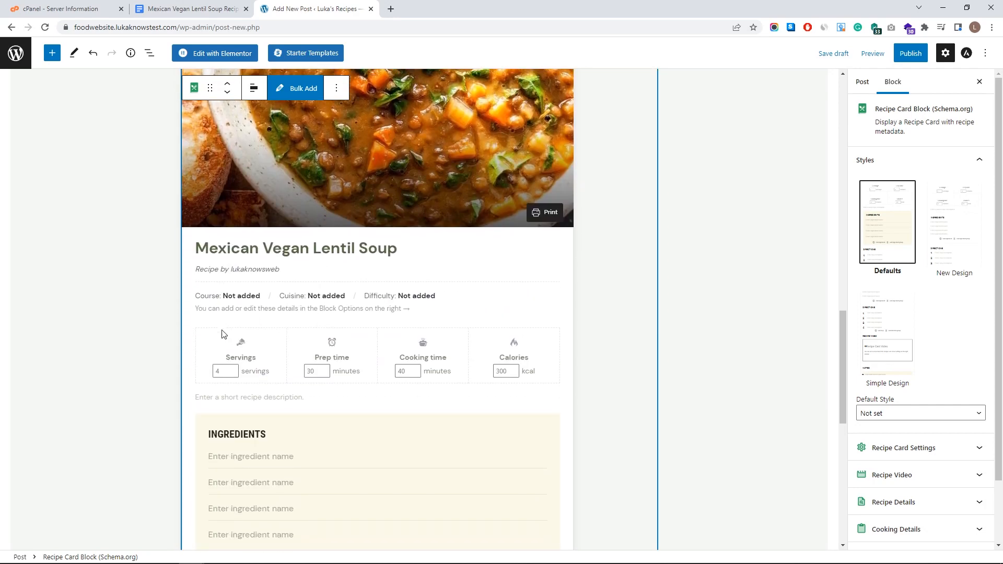
scroll(320, 327, down, 6)
scroll(359, 397, up, 6)
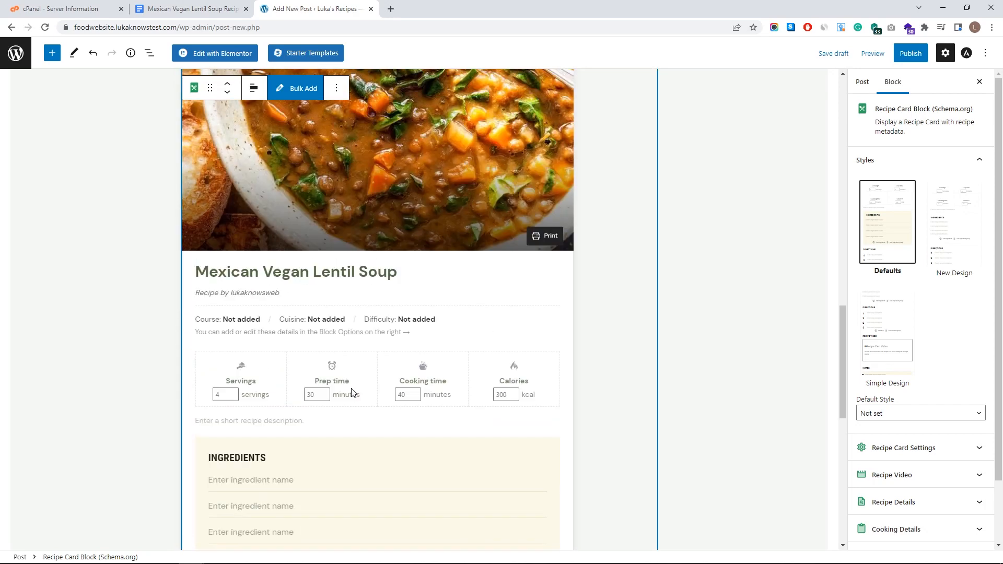
double_click(224, 370)
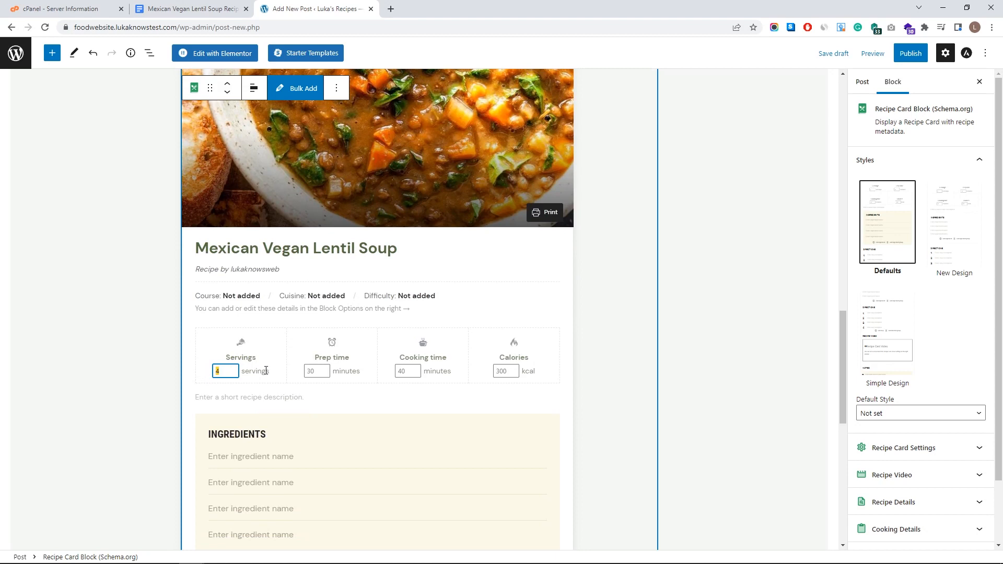
text(8)
key(Tab)
text(2)
- Enter 60 minutes cooking time and 350 calories in the recipe card
double_click(408, 373)
text(60)
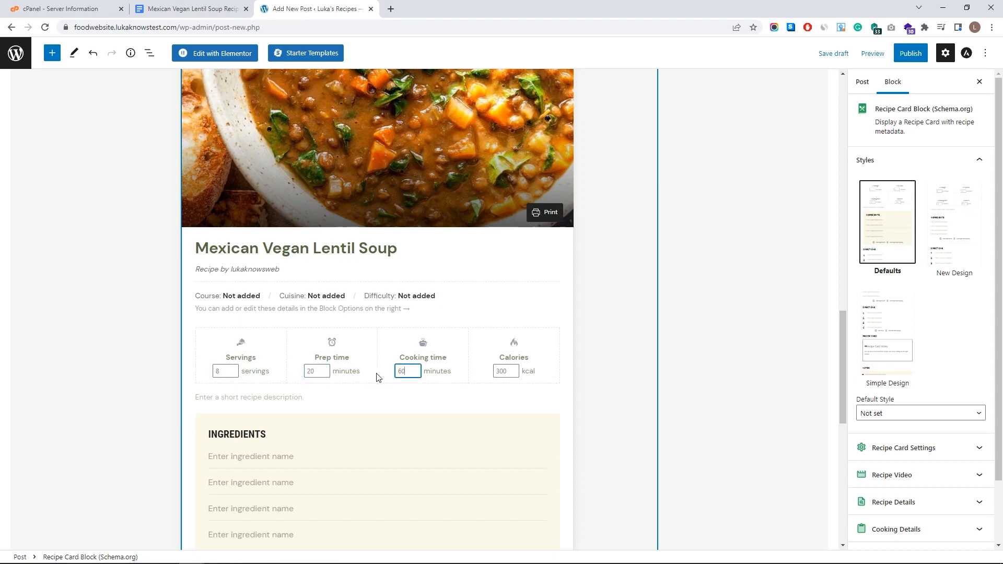
key(Tab)
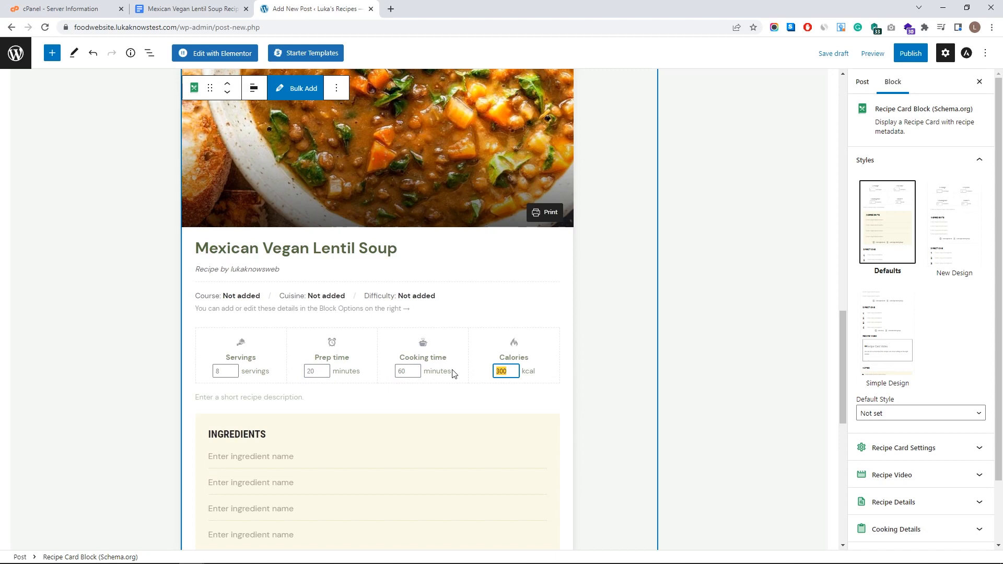
text(350)
click(513, 317)
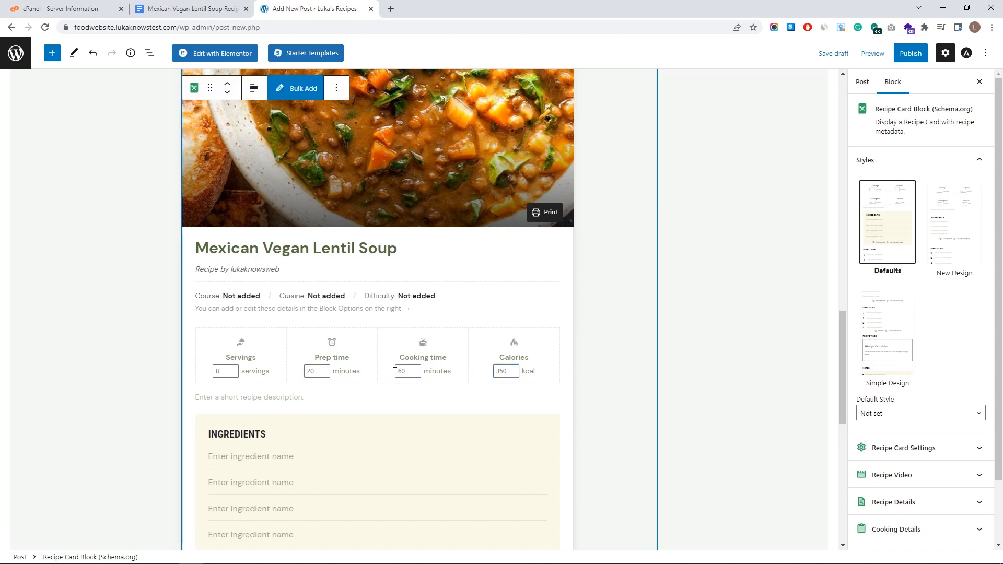
scroll(400, 370, up, 1)
scroll(321, 452, down, 4)
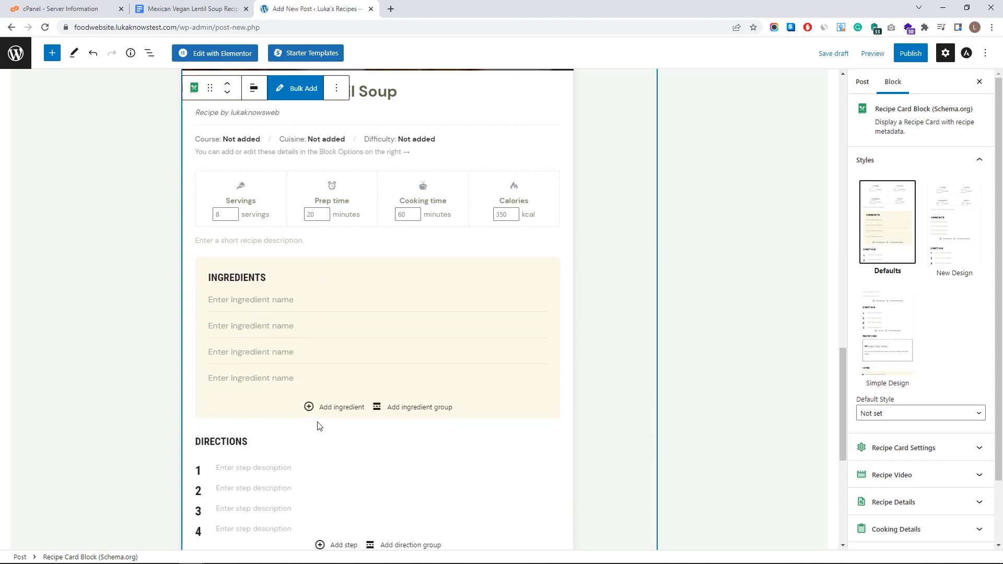
- Paste the olive oil and red onion lines from the Google Docs recipe as the first two ingredients
click(275, 297)
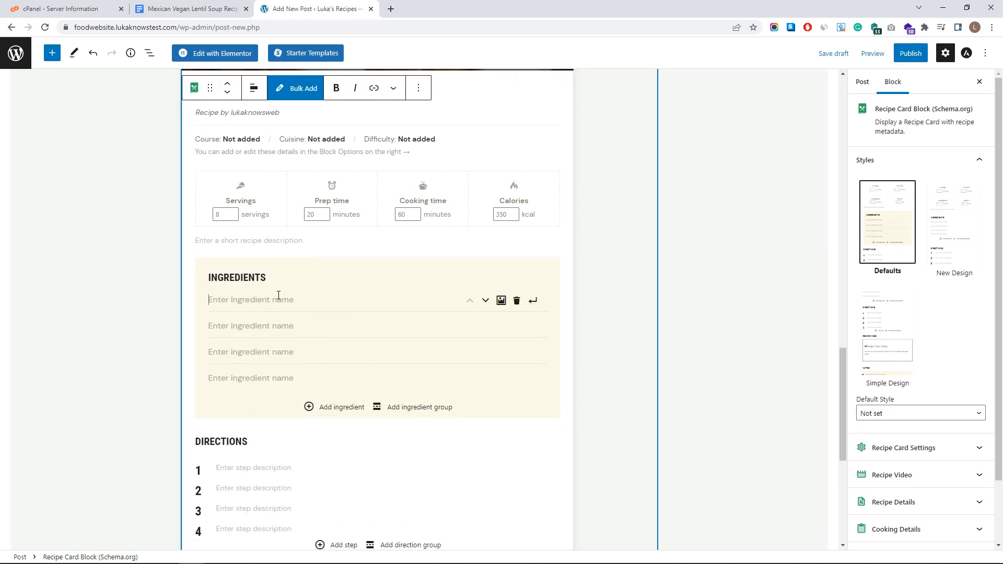
click(184, 8)
mouse_move(489, 403)
mouse_down()
mouse_move(361, 384)
mouse_move(360, 402)
mouse_up()
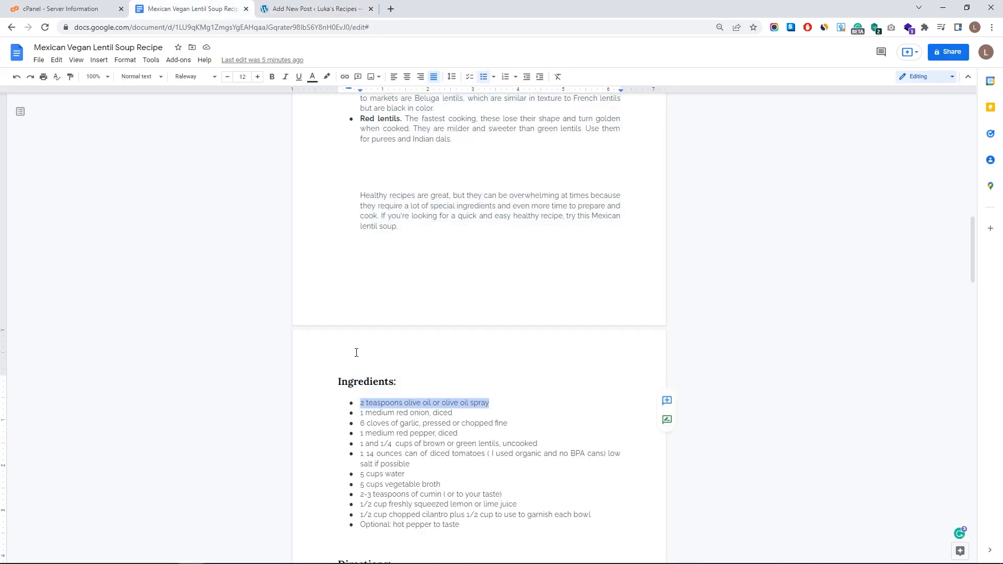
key(ctrl+c)
click(308, 8)
key(ctrl+v)
key(Return)
click(195, 4)
drag(360, 412, 453, 415)
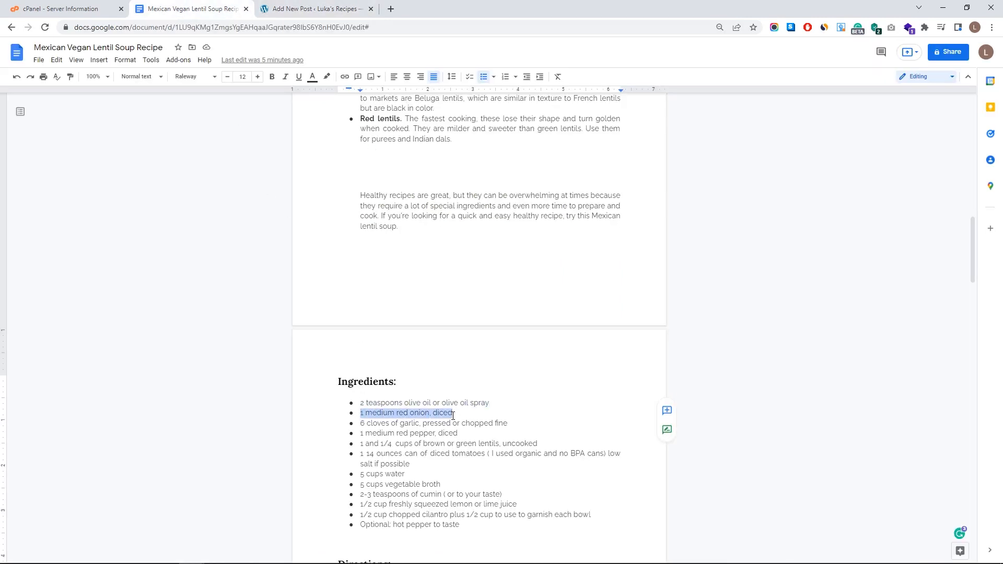
click(273, 9)
key(ctrl+v)
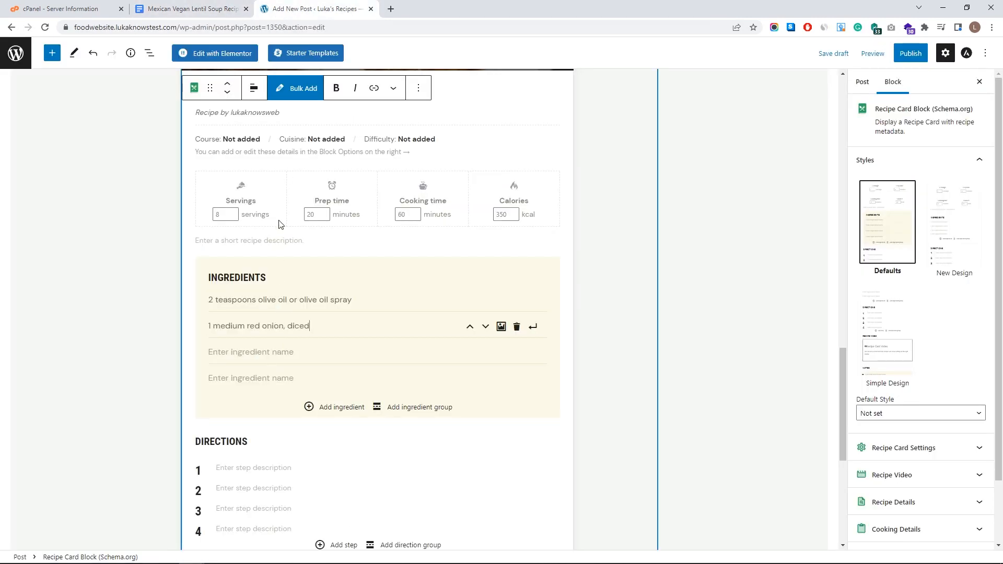
- Paste the garlic and red pepper lines as the third and fourth ingredients
click(193, 9)
click(362, 423)
drag(362, 423, 507, 423)
key(ctrl+c)
click(274, 10)
key(ctrl+v)
click(193, 9)
drag(360, 433, 457, 433)
click(274, 9)
key(ctrl+v)
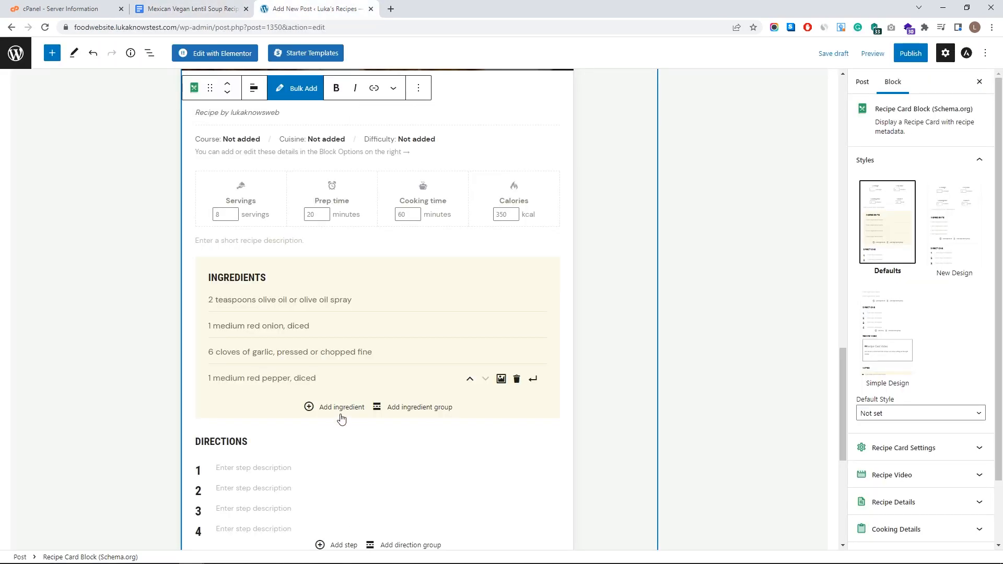
- Add four empty ingredient rows, then delete the extra empty row
click(309, 411)
click(312, 436)
click(312, 463)
click(317, 487)
scroll(356, 445, down, 2)
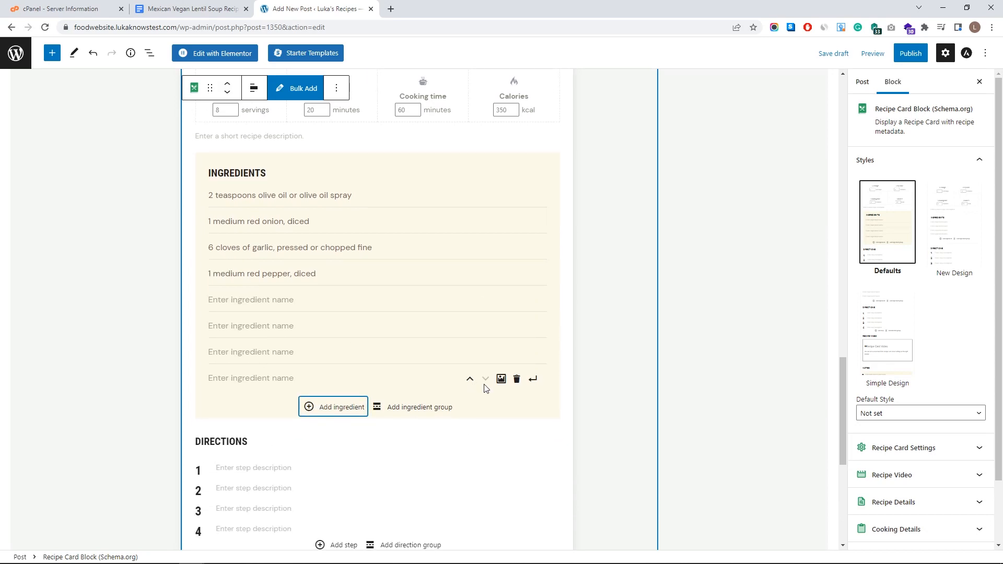
click(516, 380)
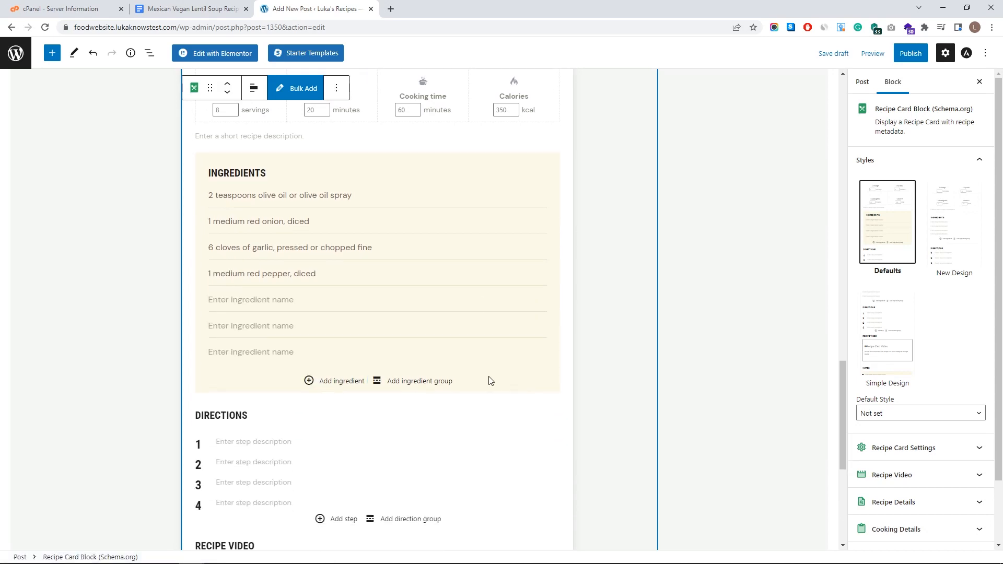
- Move the red pepper line with the row arrows so it sits fourth, below the garlic
click(305, 273)
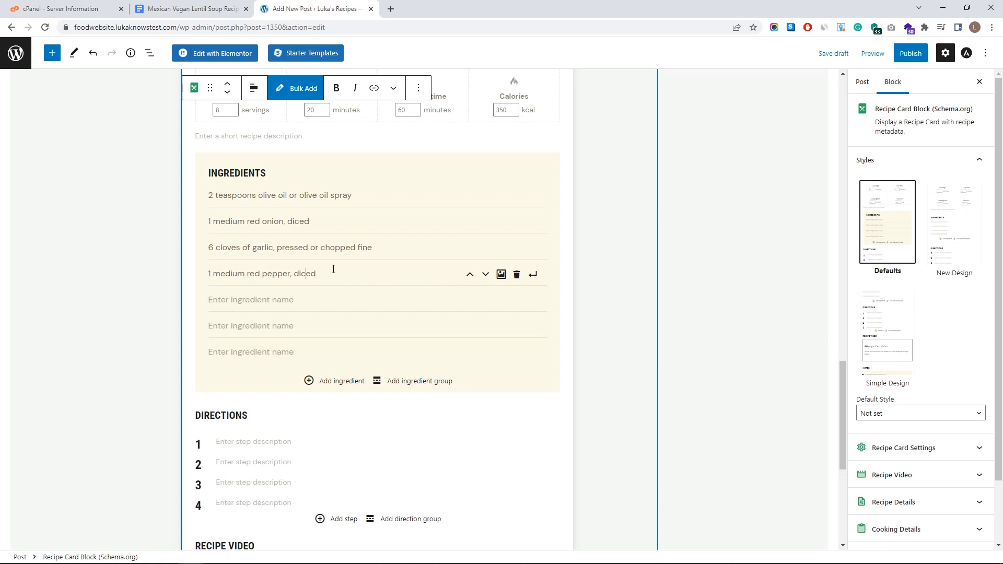
click(471, 274)
click(470, 248)
click(470, 222)
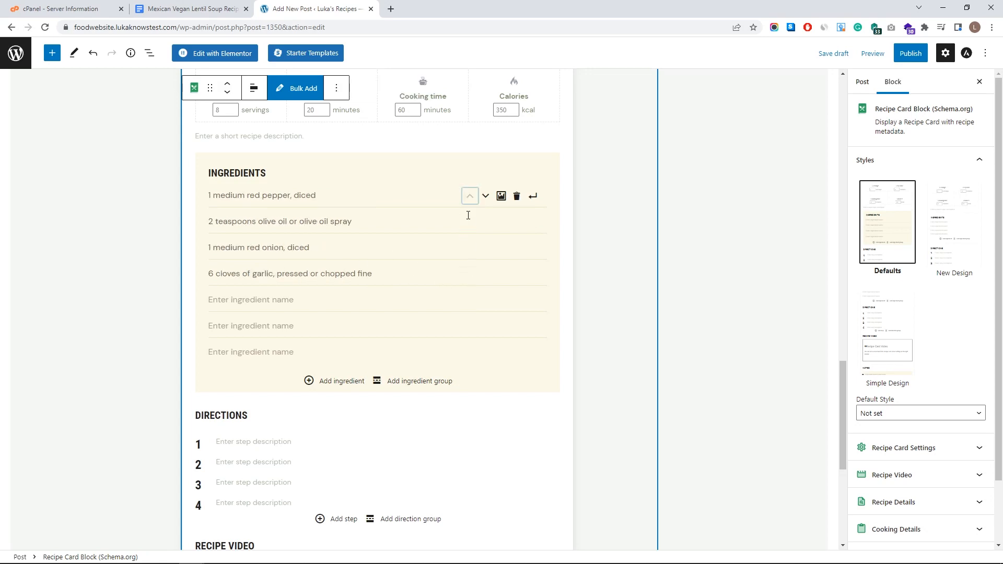
click(486, 196)
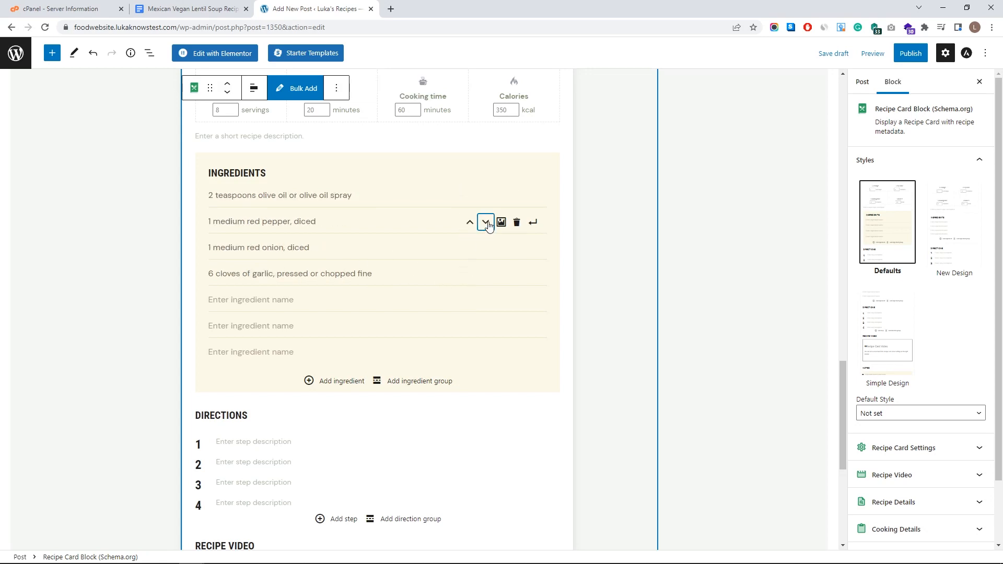
click(487, 224)
click(485, 248)
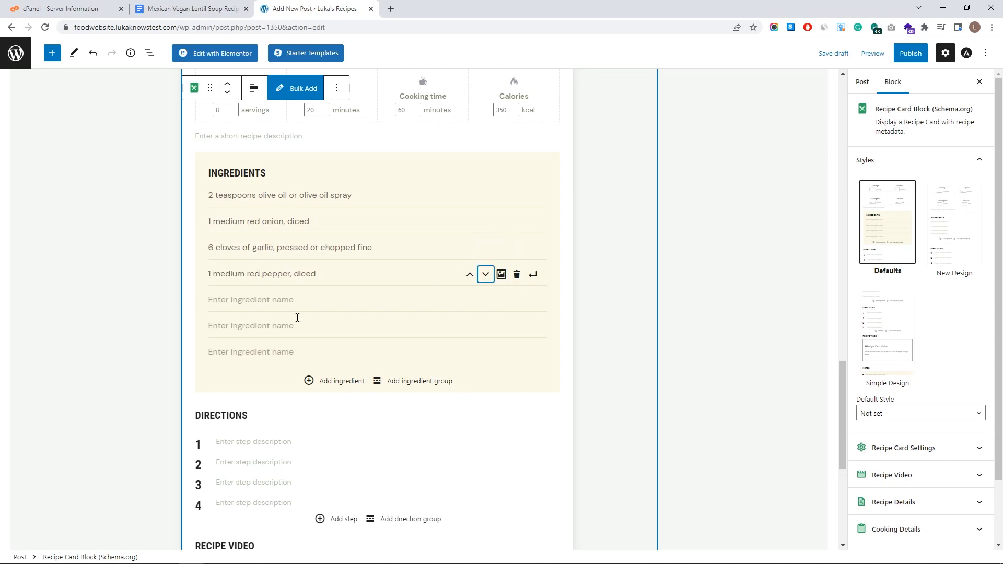
- Copy in the lentils, diced tomatoes, water, vegetable broth, cumin and lemon juice ingredient lines
click(193, 9)
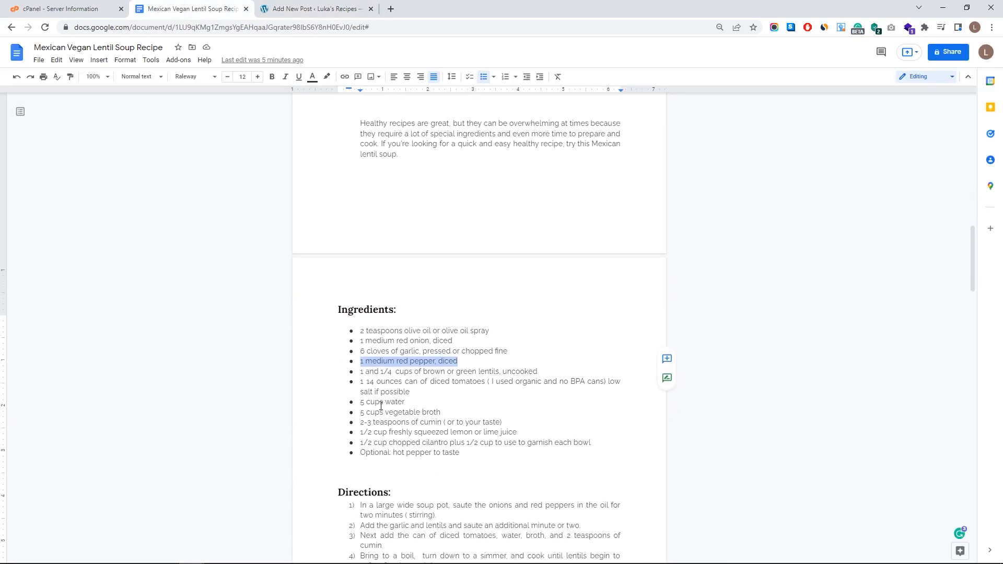
scroll(371, 416, down, 1)
click(317, 9)
click(194, 9)
drag(360, 339, 440, 381)
click(317, 9)
click(194, 9)
click(336, 5)
click(193, 9)
drag(361, 390, 517, 400)
click(316, 9)
key(ctrl+v)
- Paste the chopped cilantro line and fill the last empty ingredient rows
click(194, 9)
drag(361, 410, 460, 420)
click(316, 9)
key(ctrl+v)
click(193, 9)
click(317, 9)
key(ctrl+v)
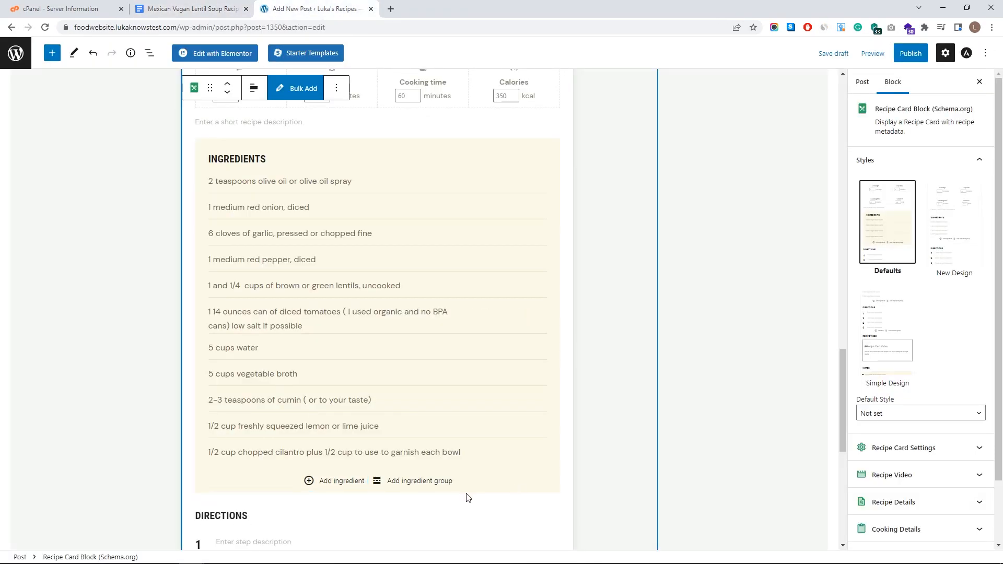
- Add an ingredient group titled 'Optional: hot pepper to taste'
click(407, 490)
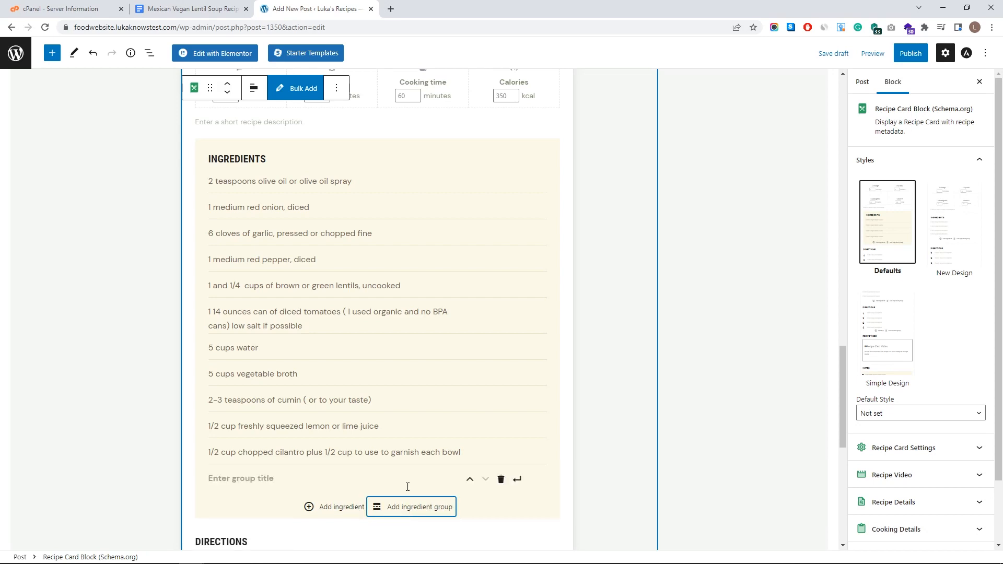
click(325, 475)
key(ctrl+v)
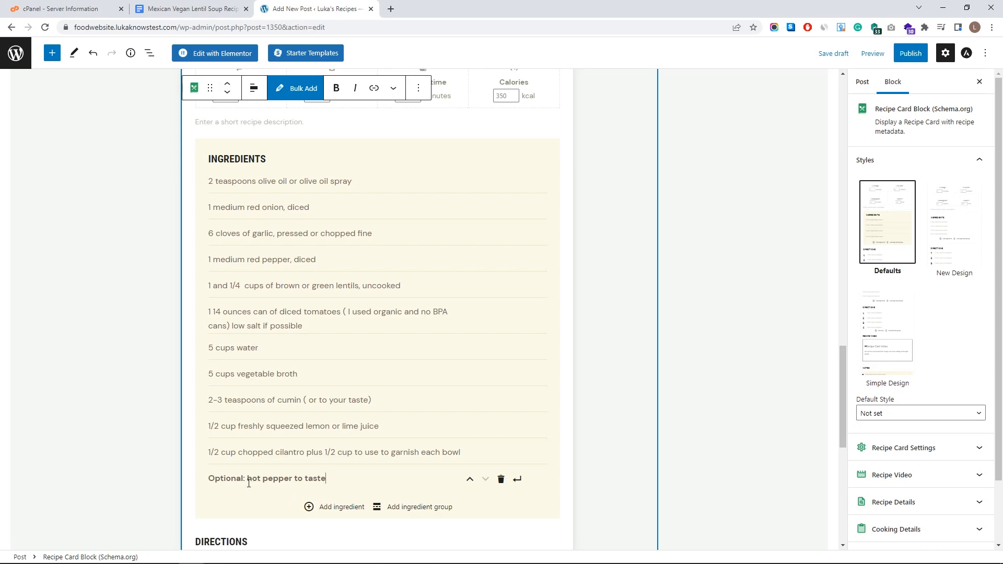
scroll(247, 484, down, 6)
- Add extra direction steps and delete the surplus seventh step
click(243, 256)
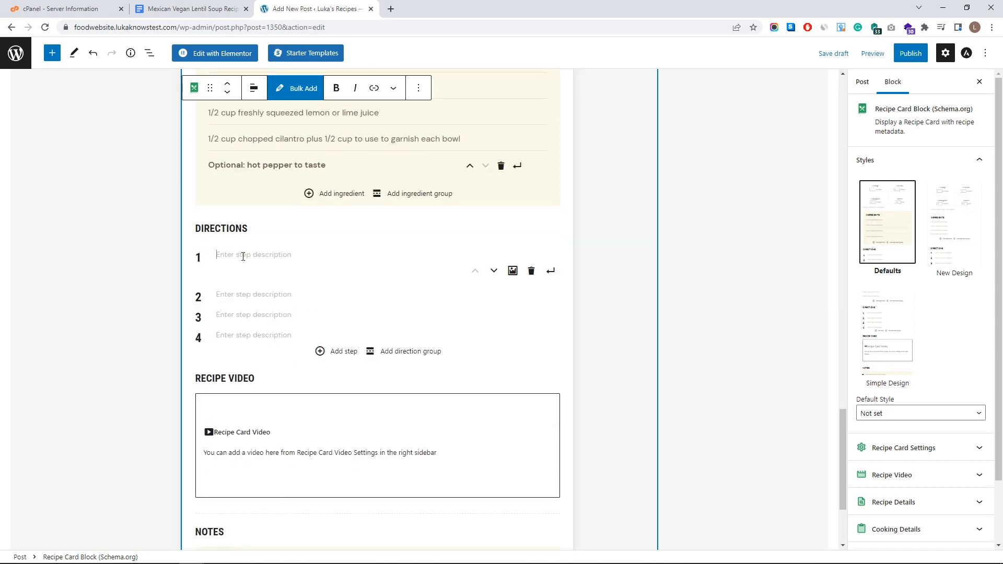
click(324, 355)
click(327, 372)
click(331, 392)
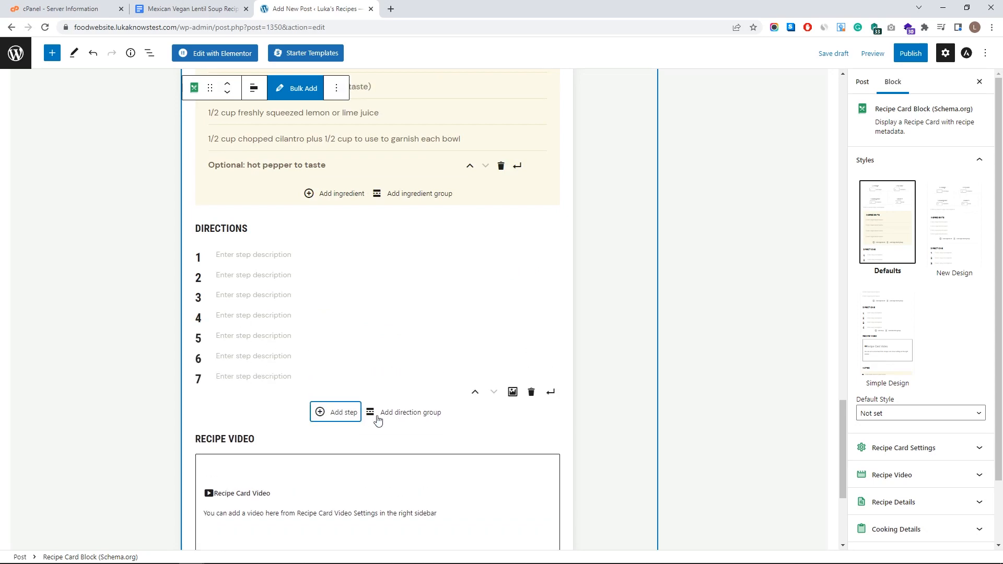
click(531, 393)
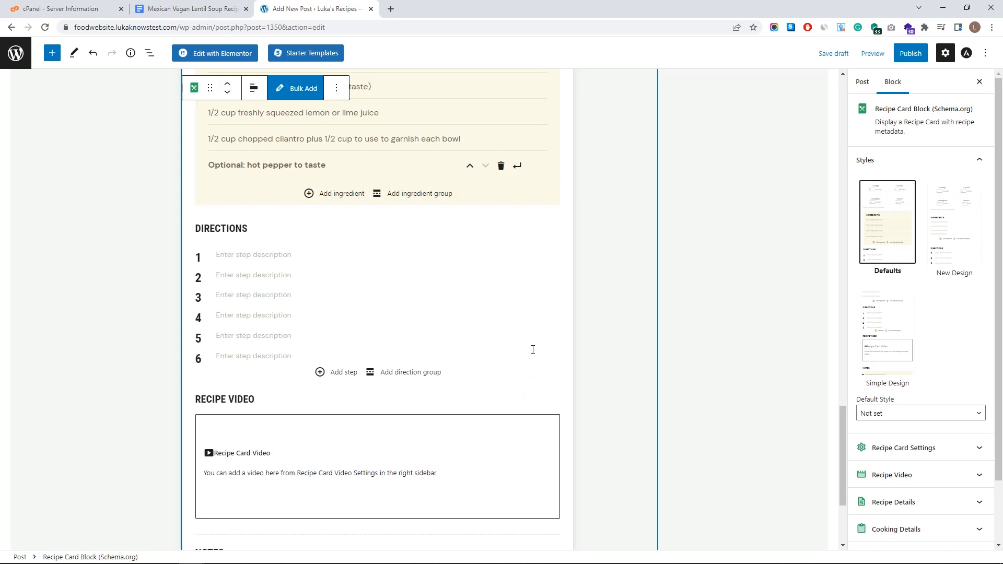
- Insert the lentils image into step 6, then remove it again
click(276, 357)
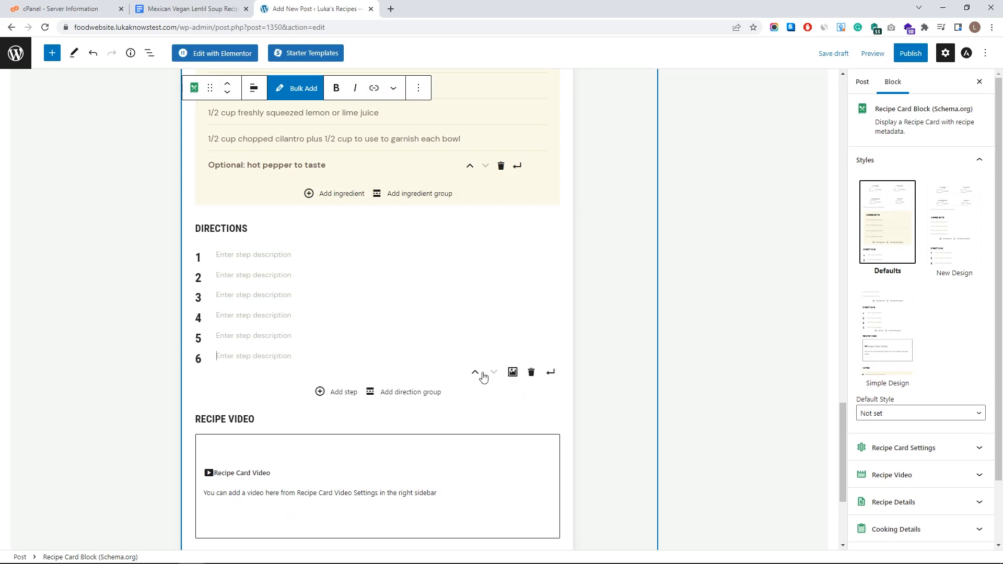
click(513, 373)
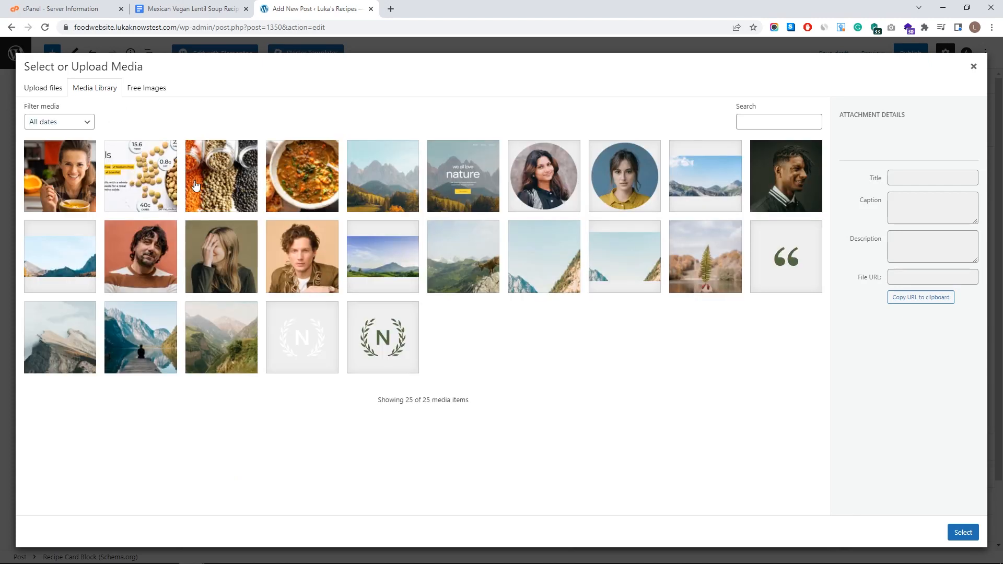
click(160, 207)
click(961, 532)
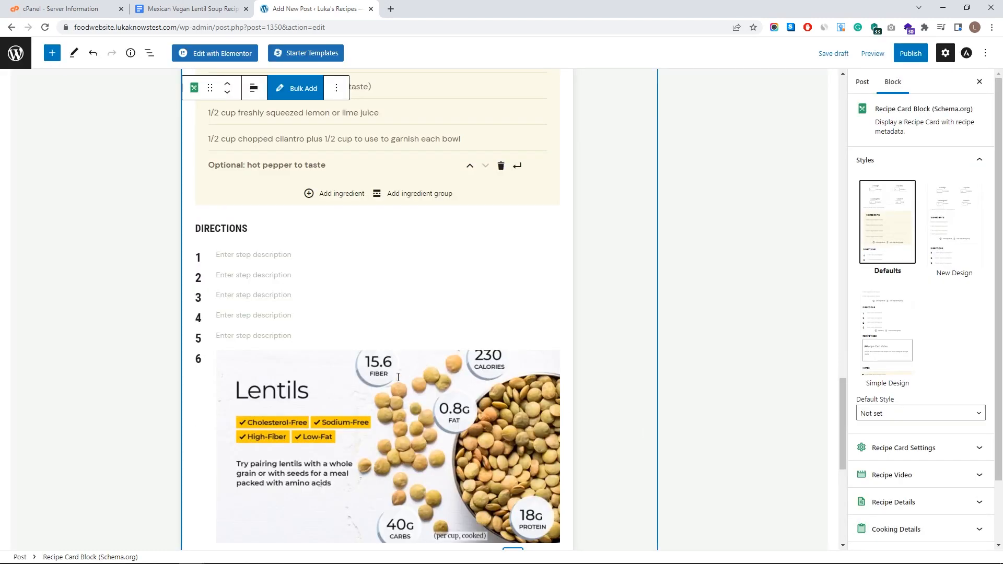
scroll(438, 386, down, 2)
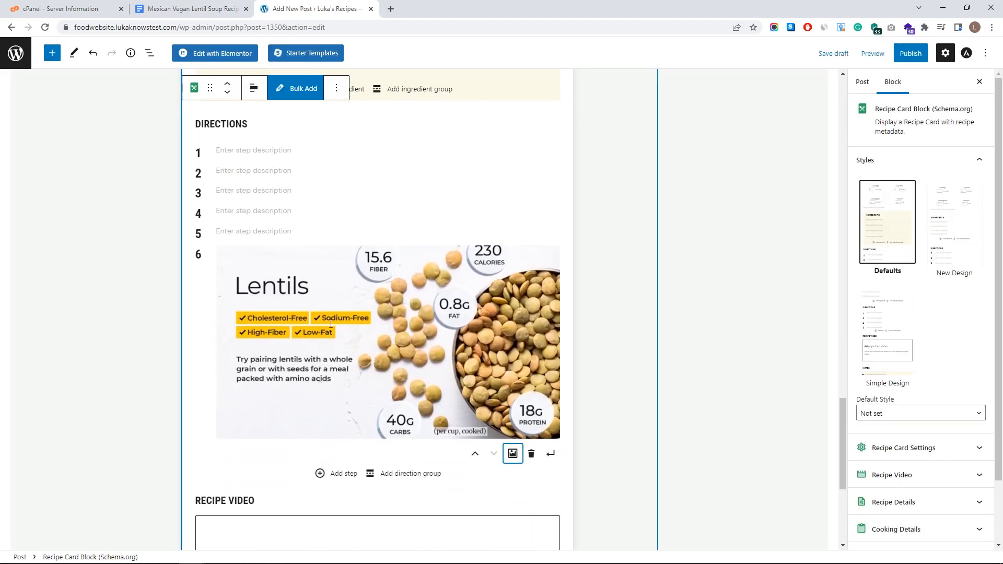
click(532, 454)
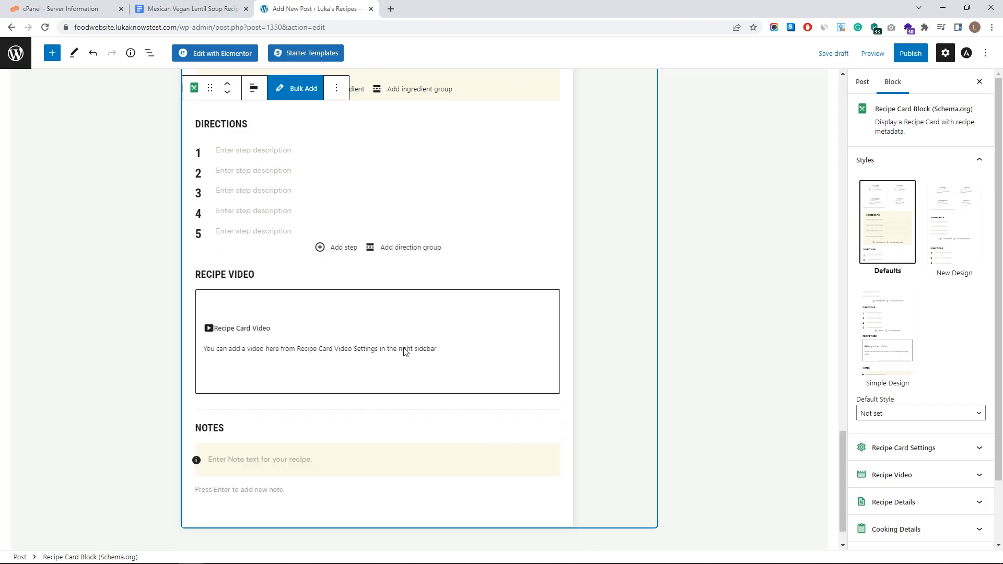
click(191, 9)
scroll(454, 281, down, 4)
- Copy the first direction steps from the Google Docs recipe into the Directions fields
triple_click(450, 267)
key(ctrl+c)
click(316, 9)
click(261, 151)
key(ctrl+v)
click(192, 9)
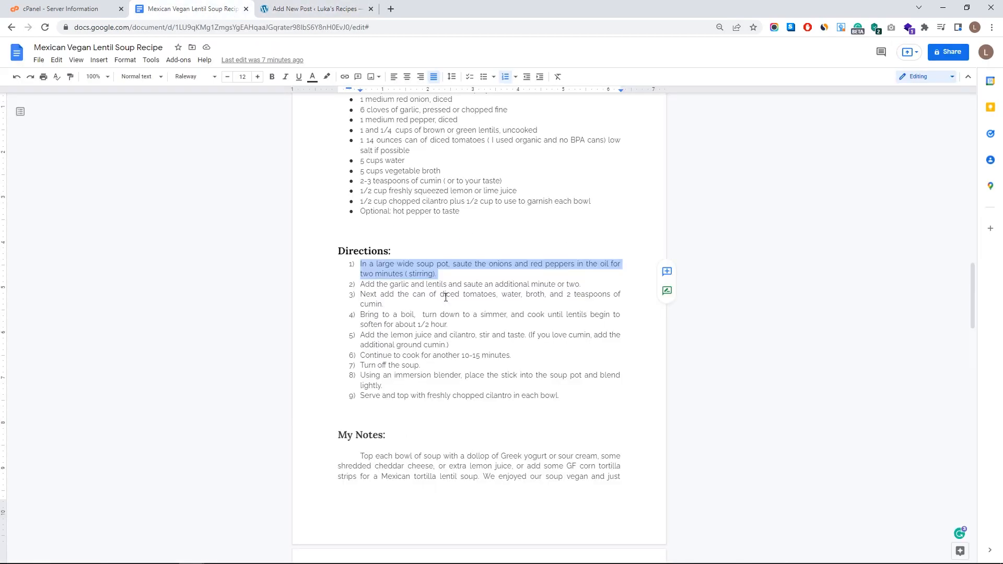
triple_click(445, 285)
key(ctrl+c)
click(191, 9)
triple_click(449, 337)
click(316, 9)
key(ctrl+v)
- Paste the remaining direction steps through the final one into Directions
click(191, 10)
click(316, 9)
key(ctrl+v)
click(283, 273)
key(ctrl+v)
click(191, 8)
drag(558, 397, 359, 397)
click(316, 9)
key(ctrl+v)
scroll(311, 371, down, 3)
- Paste the My Notes serving-and-freezing paragraph into the recipe card's Notes field
click(311, 417)
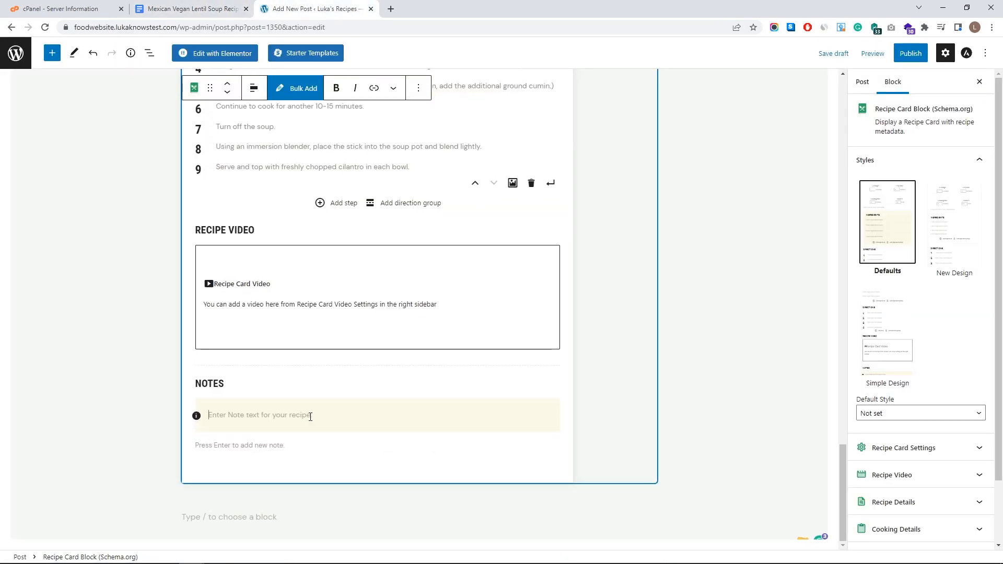
click(191, 9)
scroll(402, 448, down, 3)
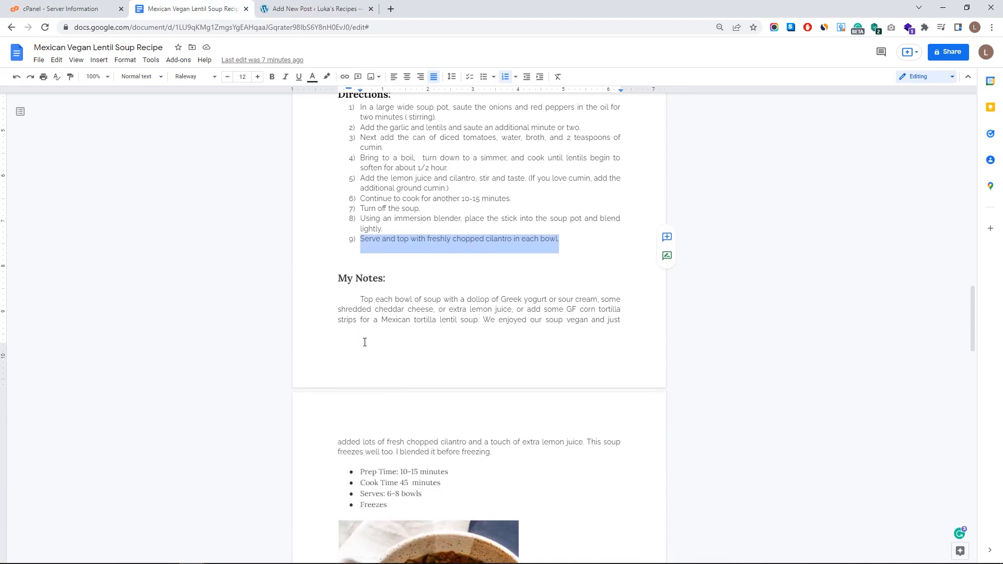
drag(361, 301, 500, 453)
click(282, 6)
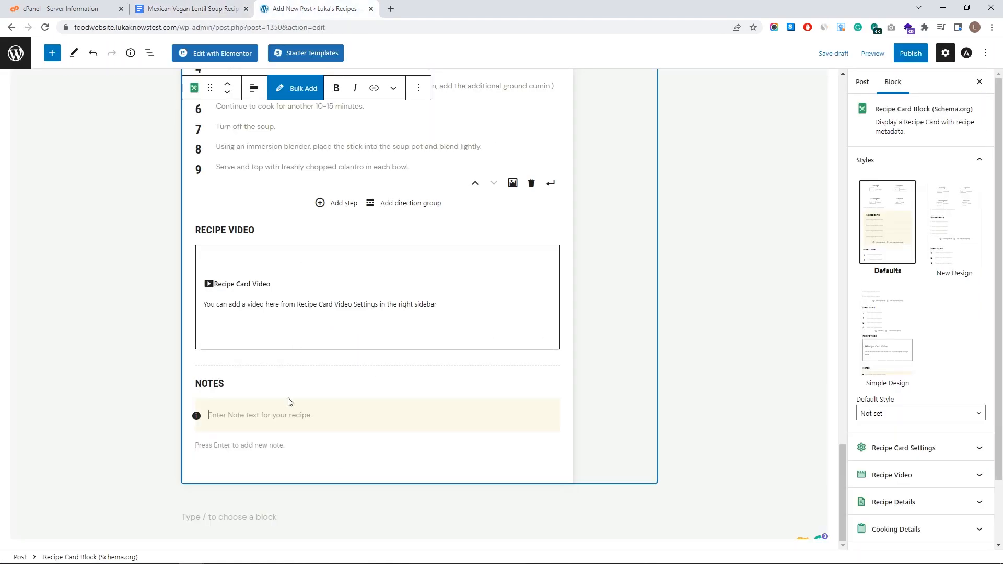
key(ctrl+v)
scroll(264, 414, up, 2)
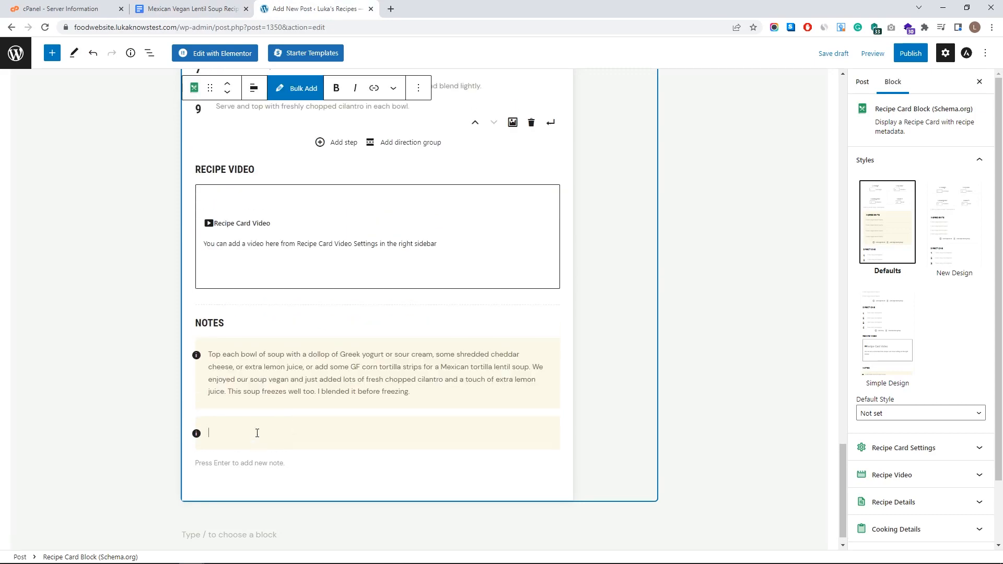
scroll(257, 432, up, 15)
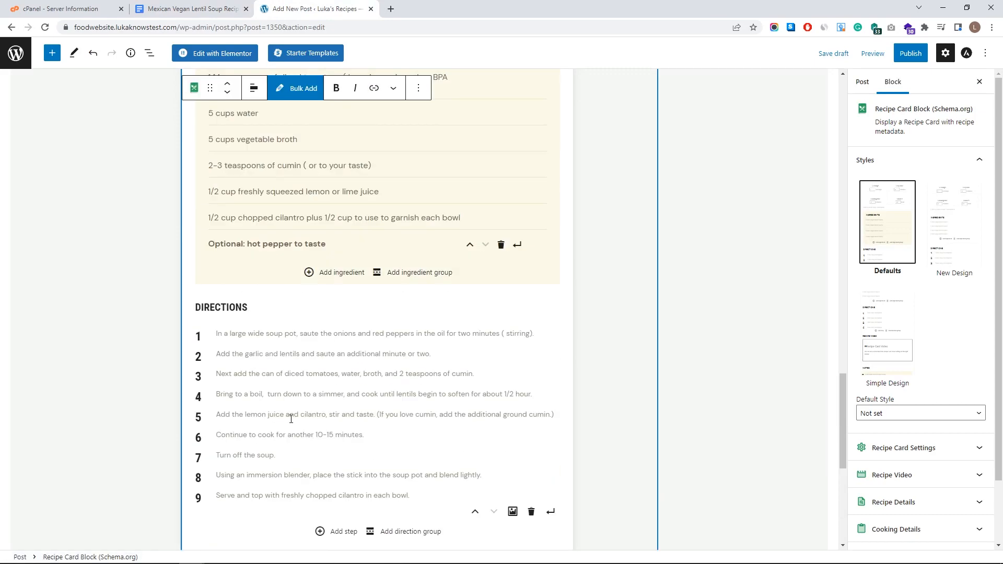
scroll(309, 395, up, 20)
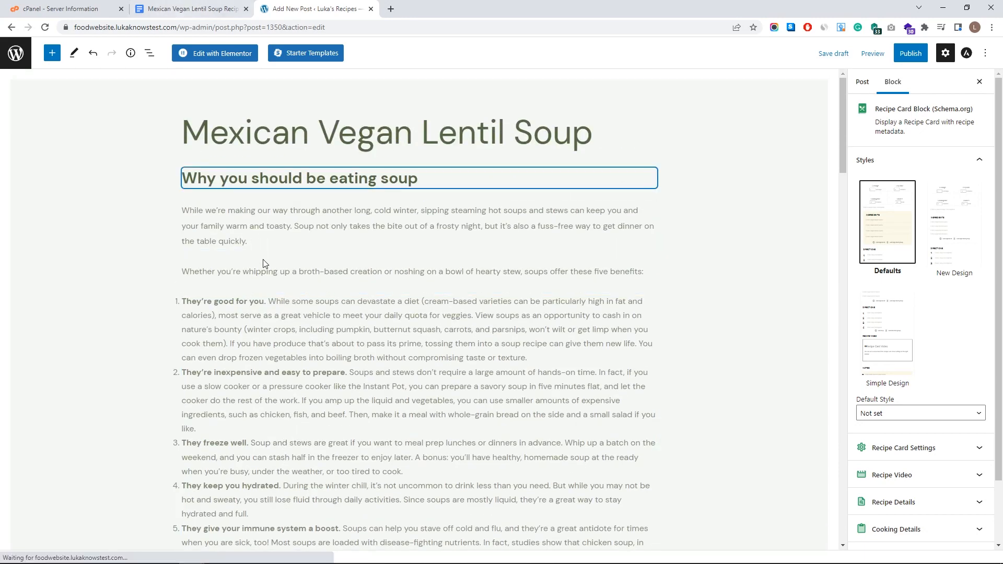
- Add an image block after the lentil tips list with the Types of Lentils image from the media library
mouse_move(485, 262)
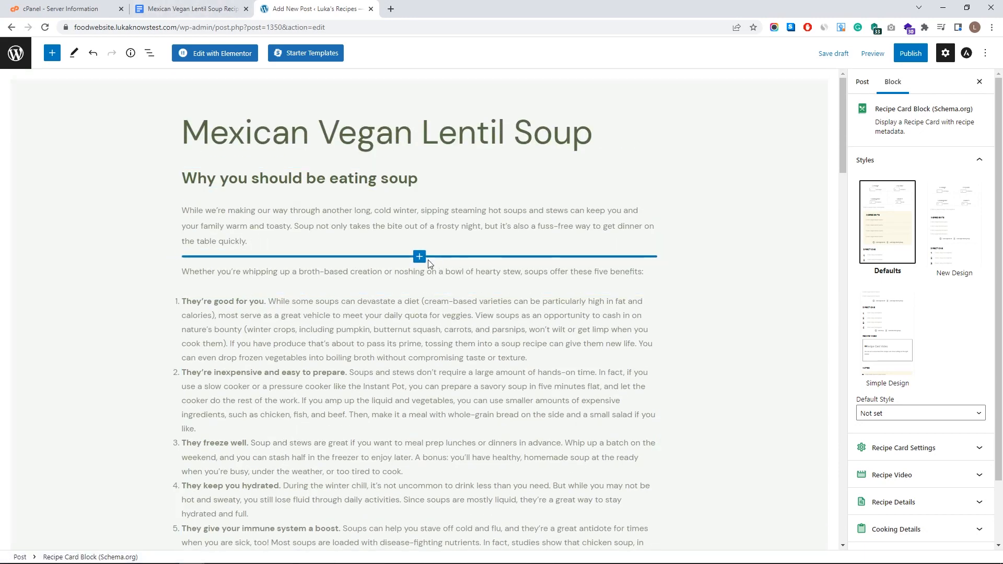
scroll(431, 263, down, 15)
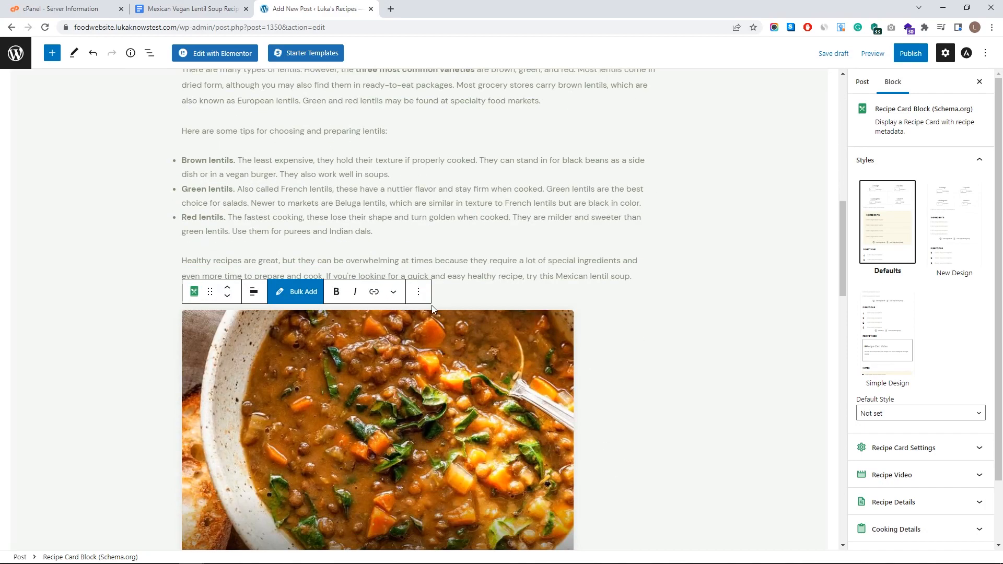
scroll(431, 308, up, 5)
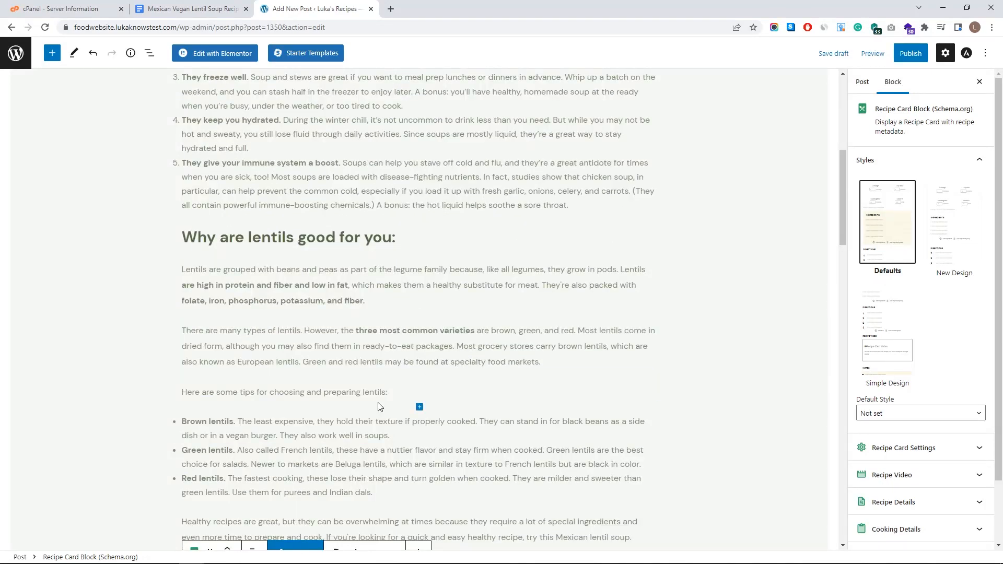
scroll(390, 403, down, 1)
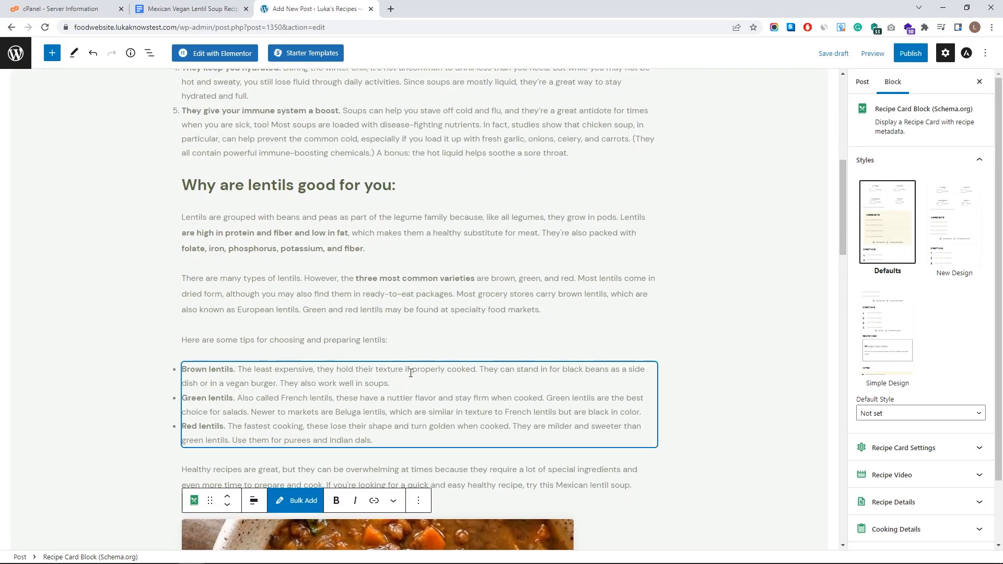
click(418, 456)
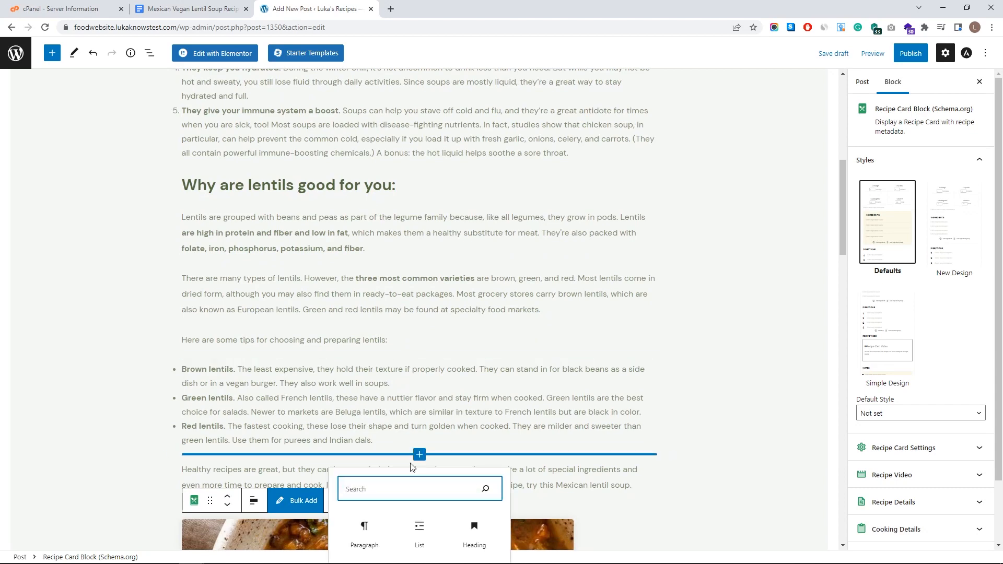
scroll(418, 464, down, 2)
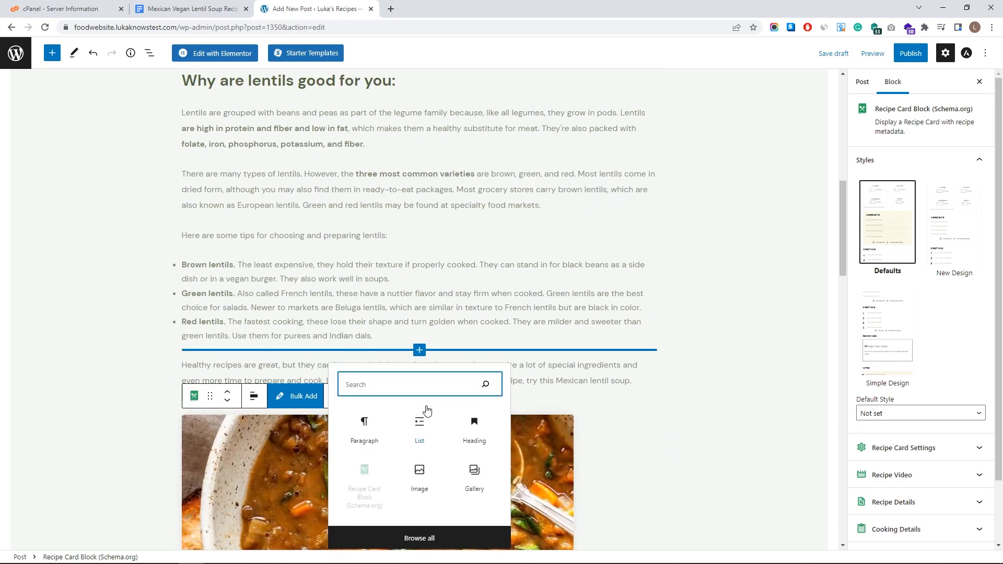
click(424, 473)
click(211, 432)
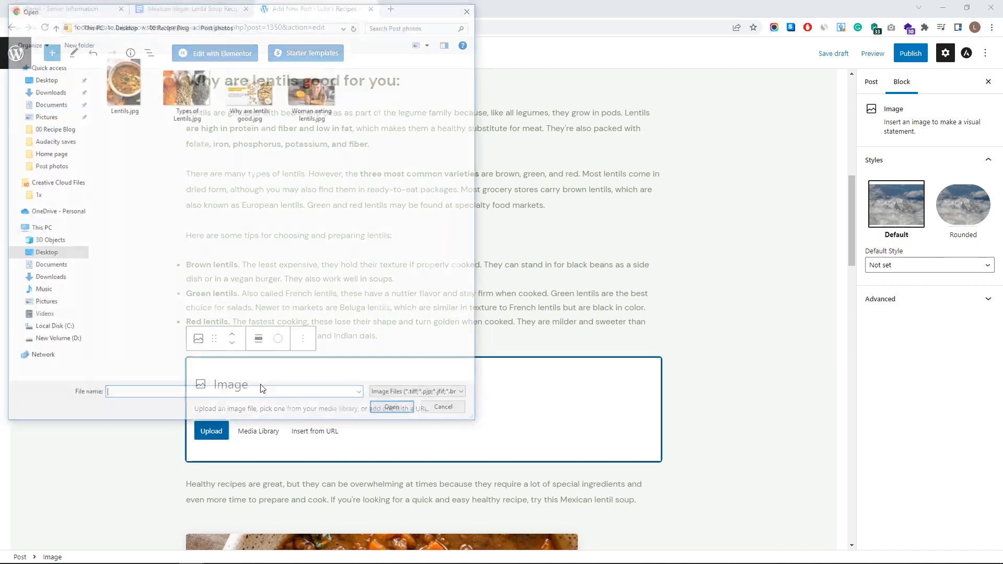
click(471, 8)
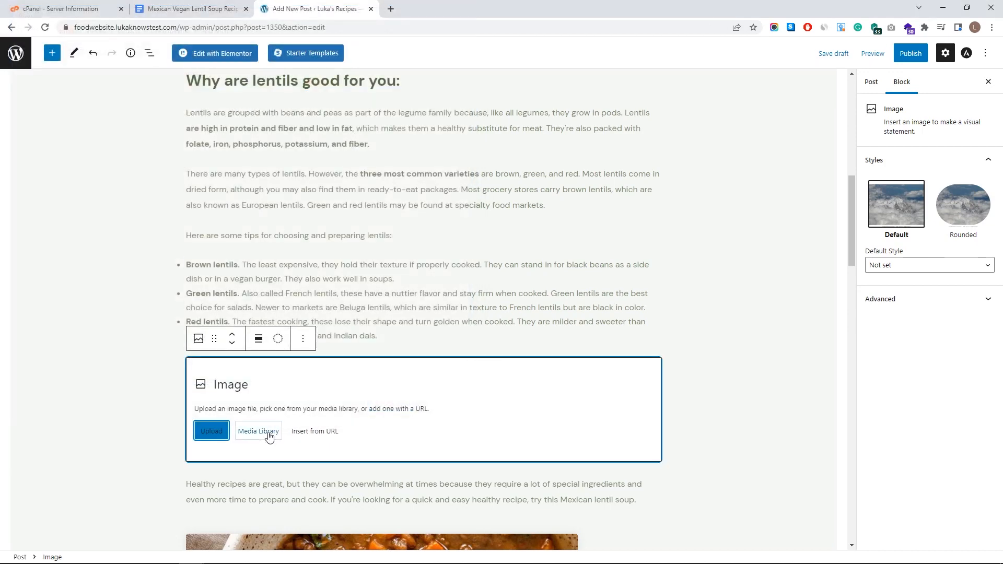
click(261, 432)
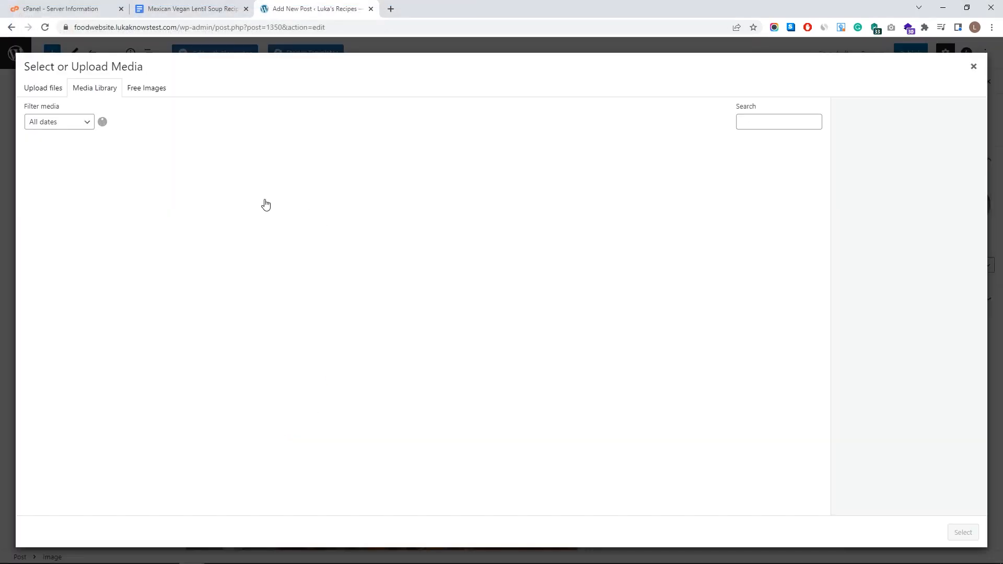
click(223, 210)
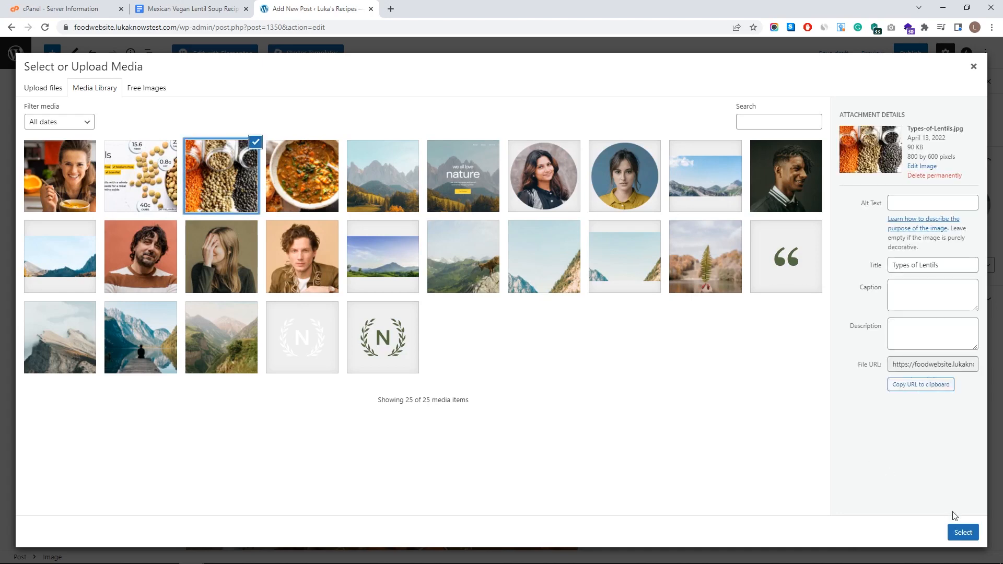
click(962, 532)
- Set the lentil image to 75% size (600×450)
scroll(470, 342, up, 2)
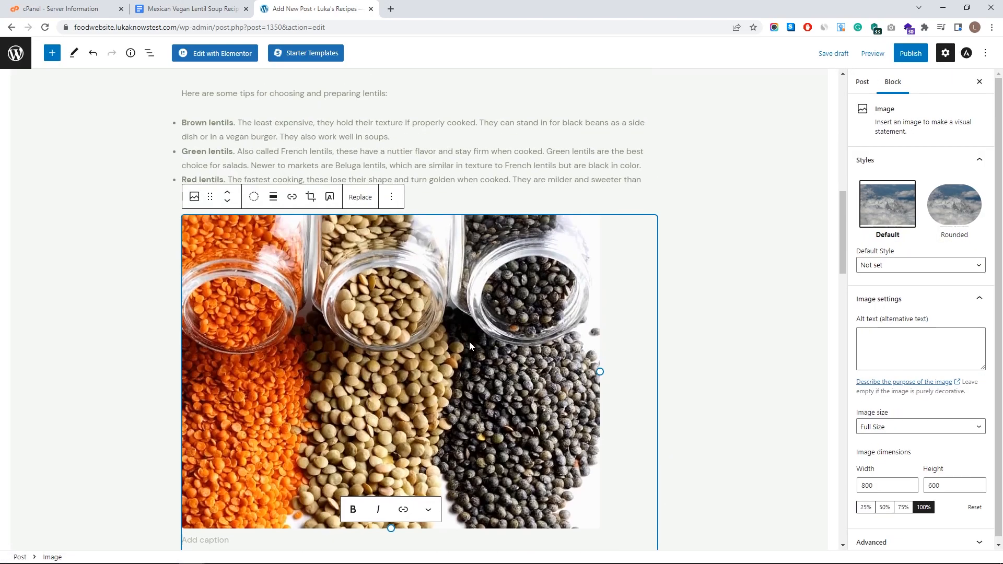
scroll(470, 341, down, 2)
drag(391, 424, 360, 306)
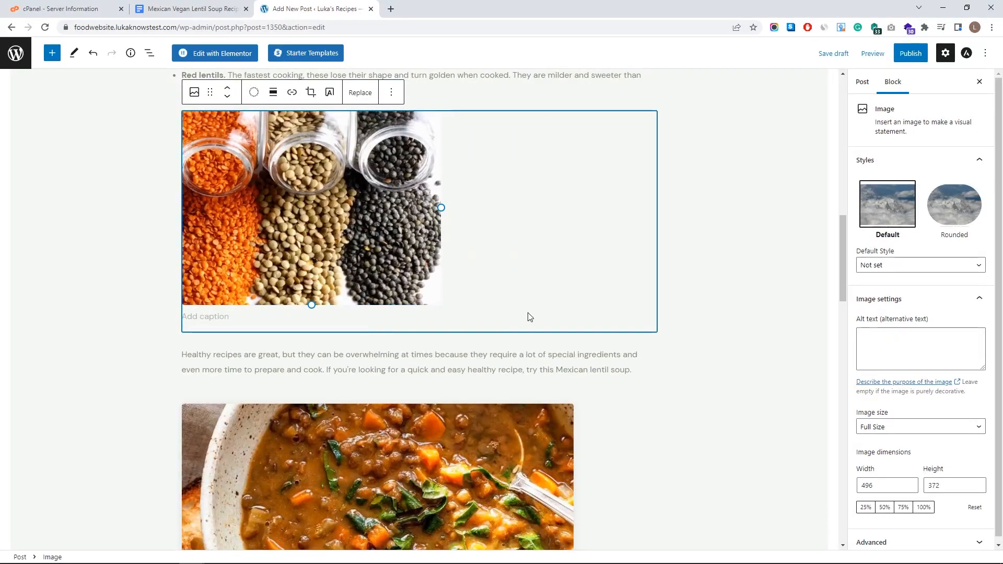
click(903, 508)
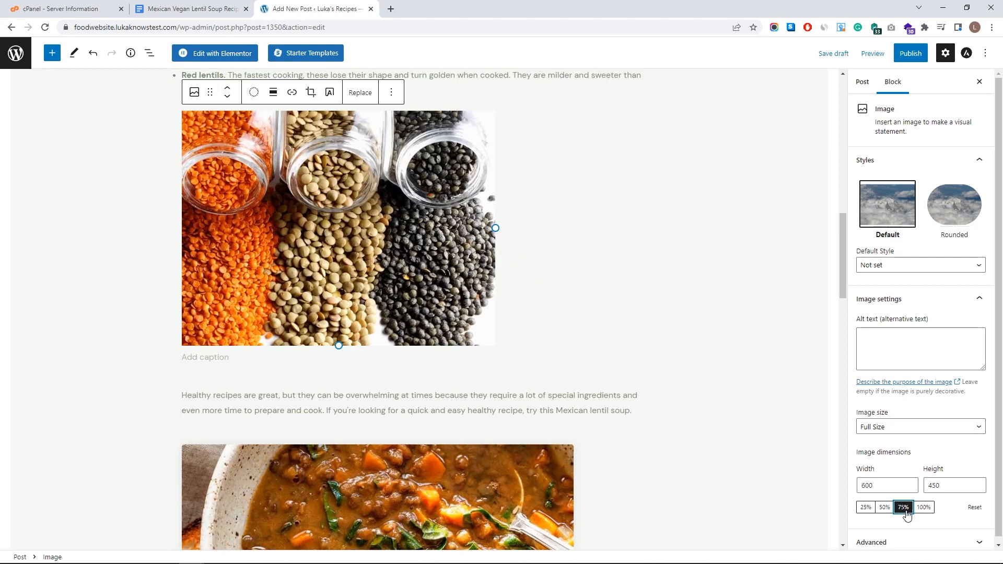
click(923, 507)
click(904, 508)
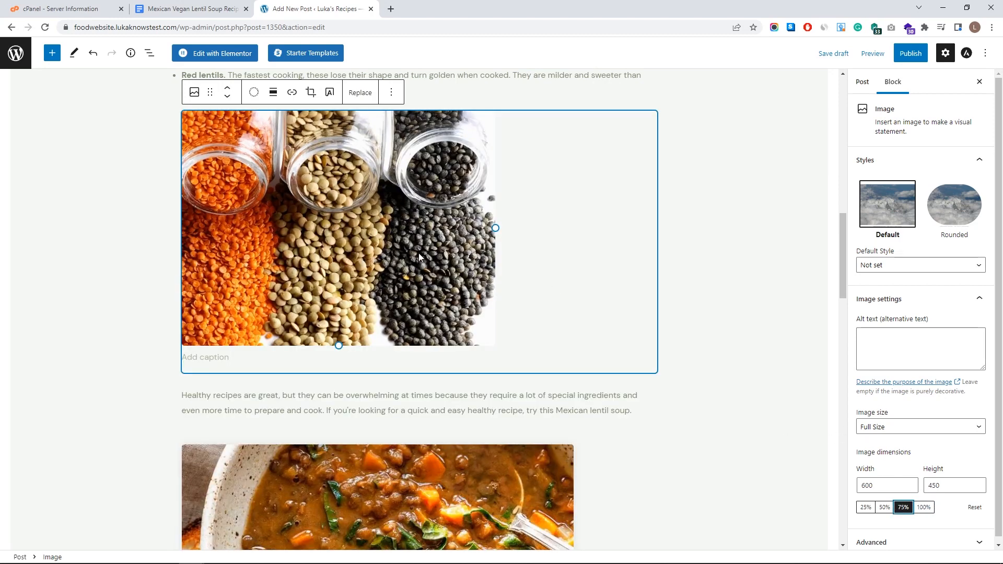
- Centre-align the lentil jars image
click(273, 94)
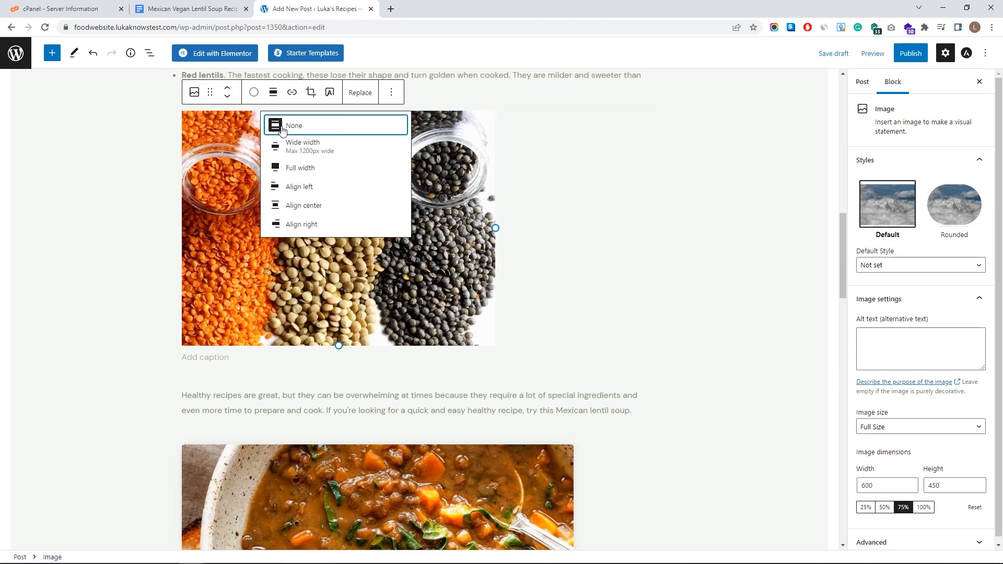
click(325, 208)
scroll(464, 296, up, 6)
scroll(444, 314, down, 5)
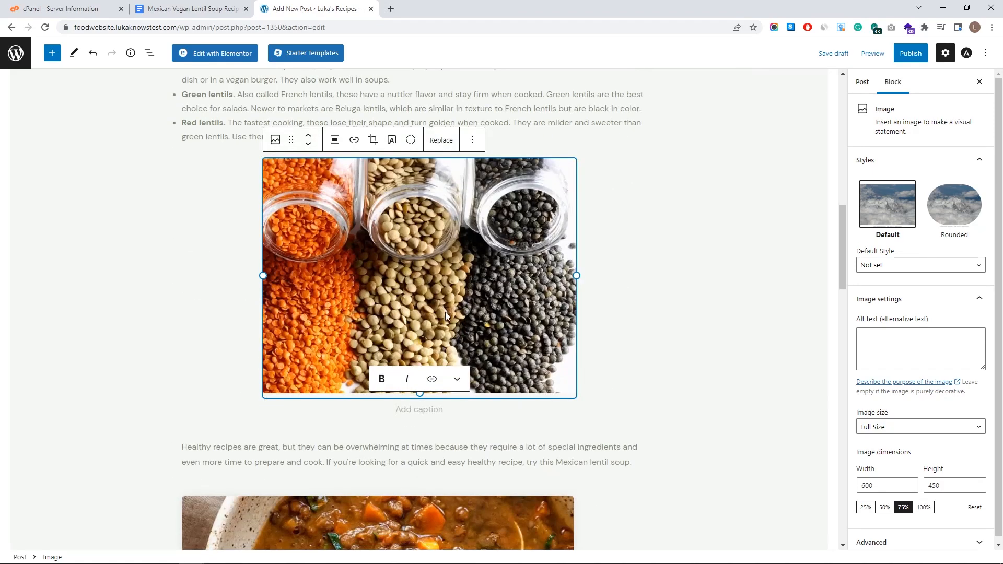
scroll(444, 314, up, 7)
scroll(381, 246, up, 6)
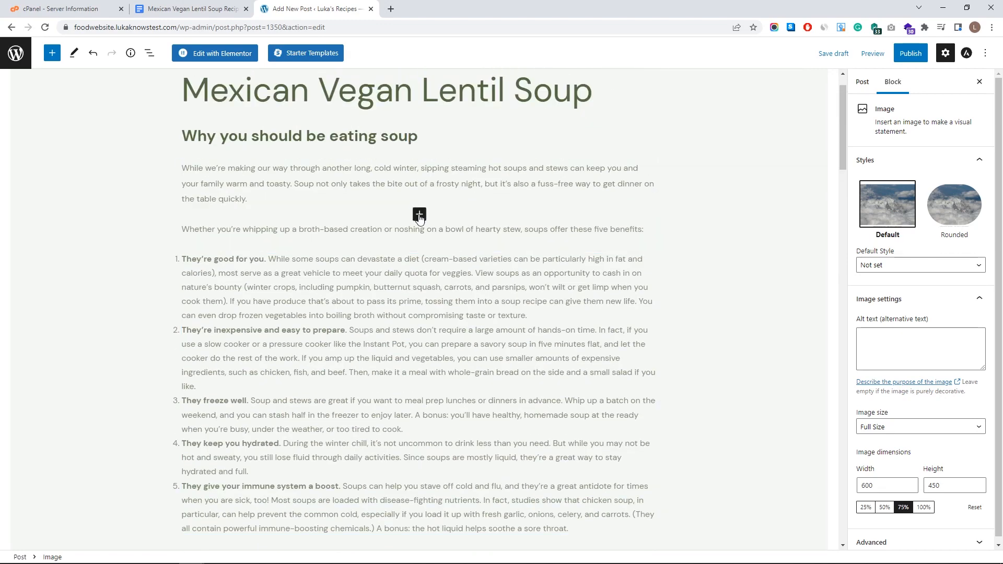
- Insert the woman-eating-soup photo after the intro, centre it, and delete its caption
click(419, 215)
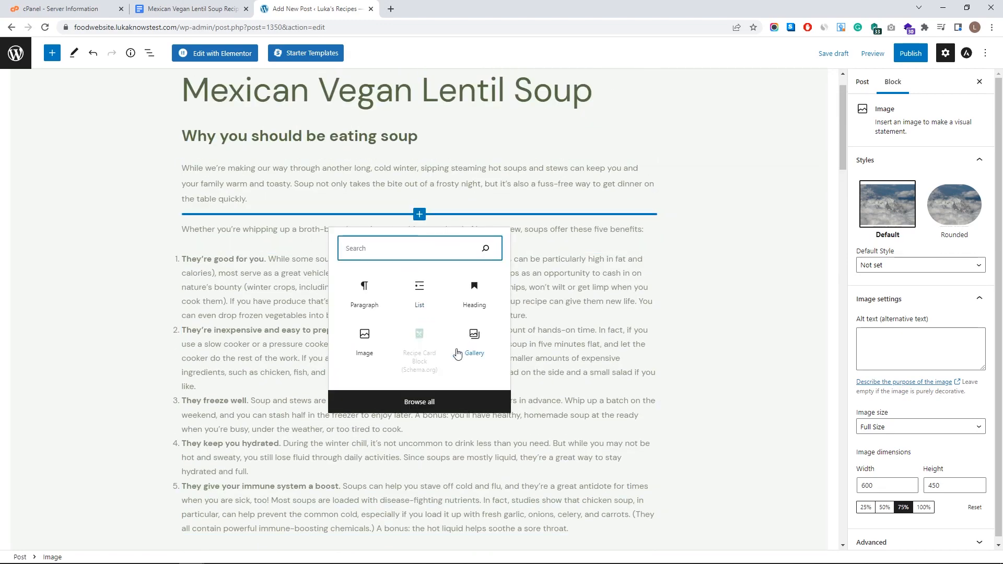
click(364, 342)
click(258, 294)
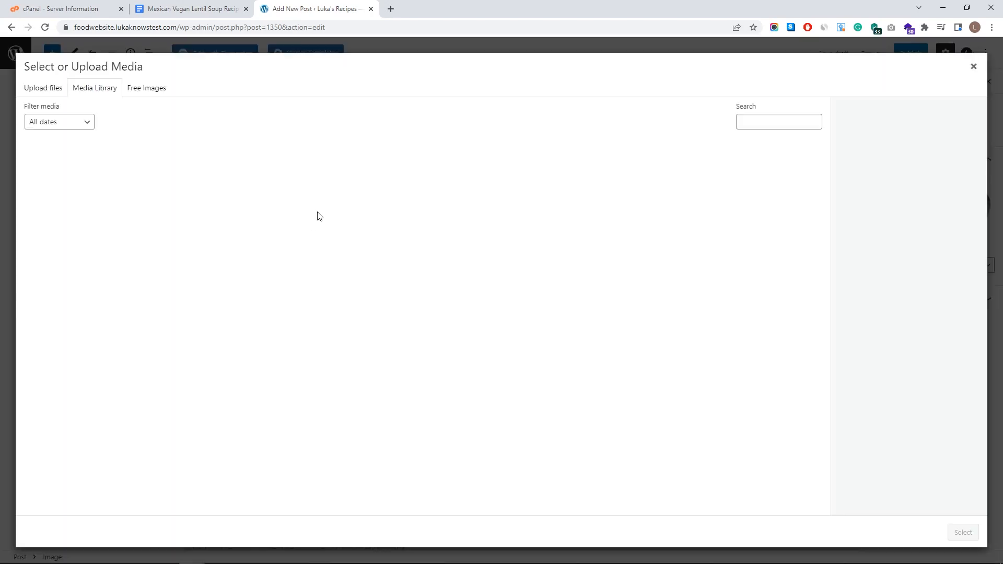
click(69, 179)
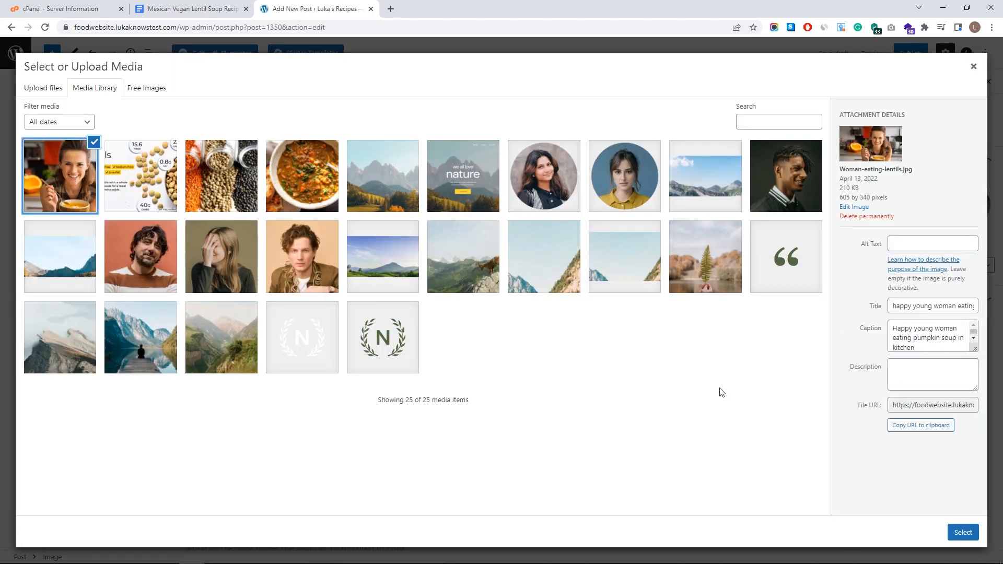
click(962, 532)
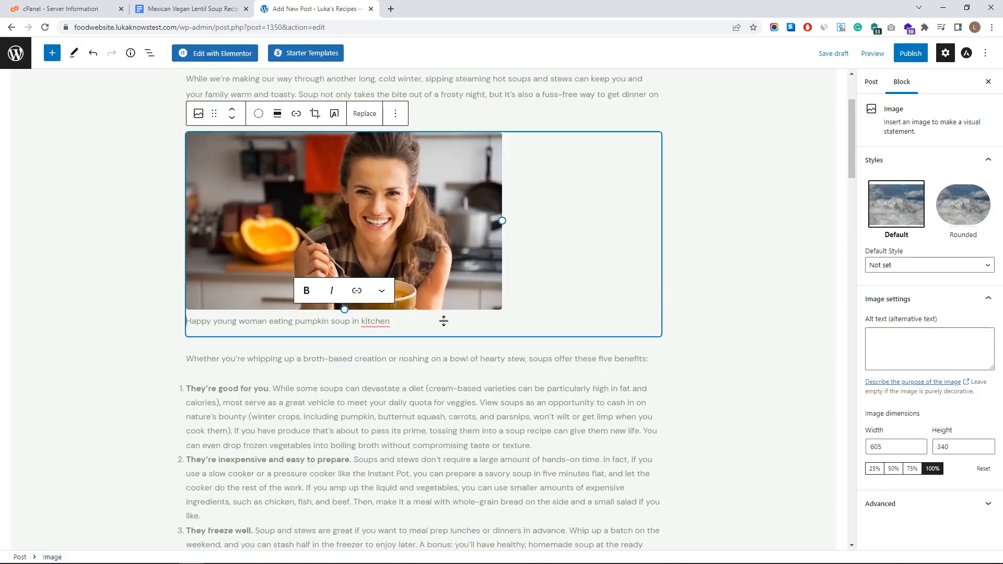
click(273, 196)
click(309, 309)
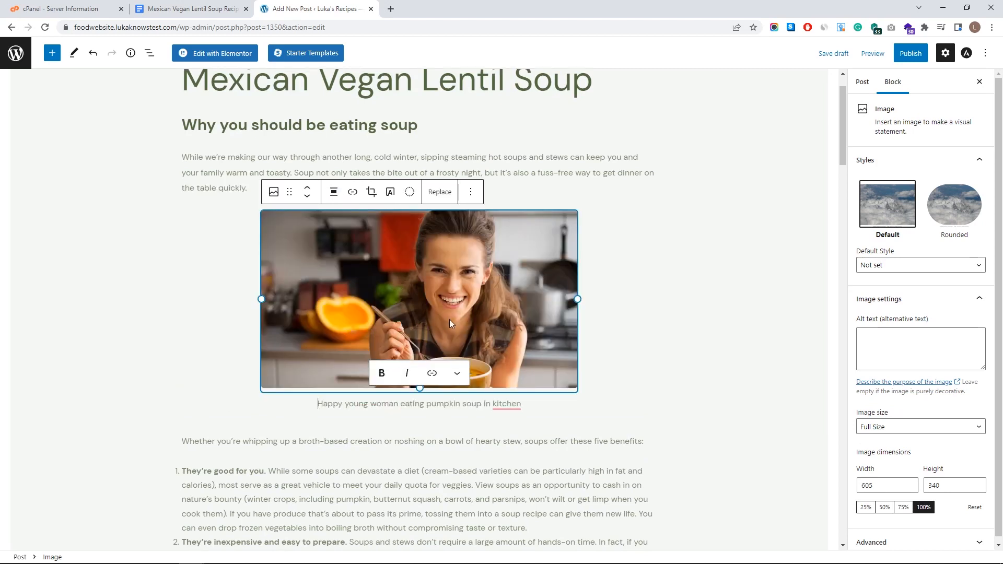
click(687, 337)
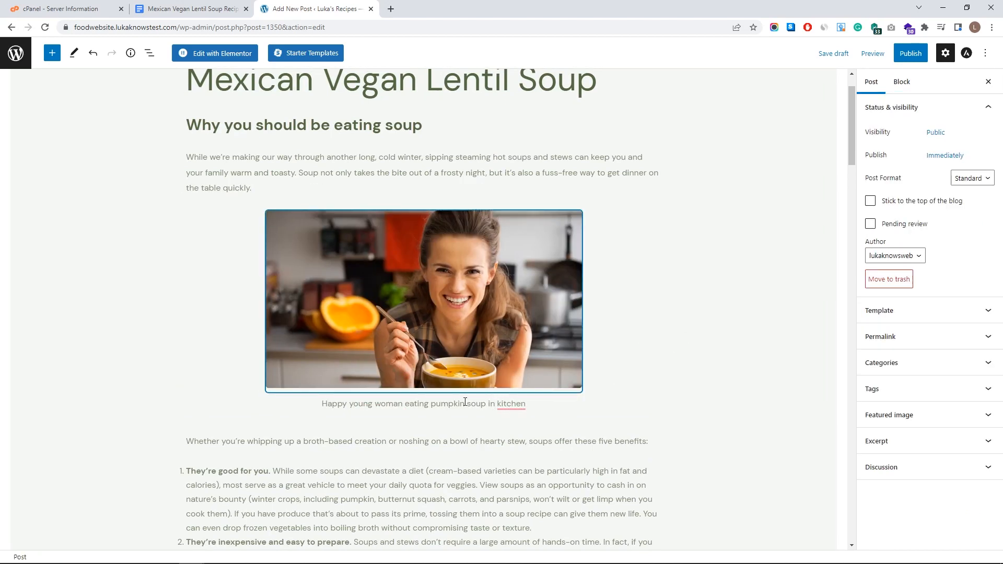
triple_click(373, 410)
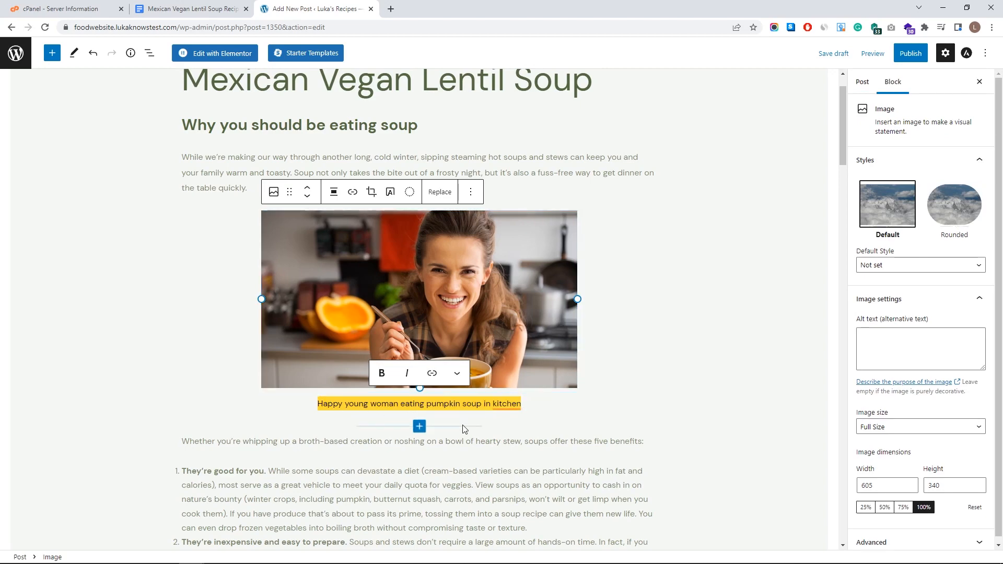
key(BackSpace)
click(658, 381)
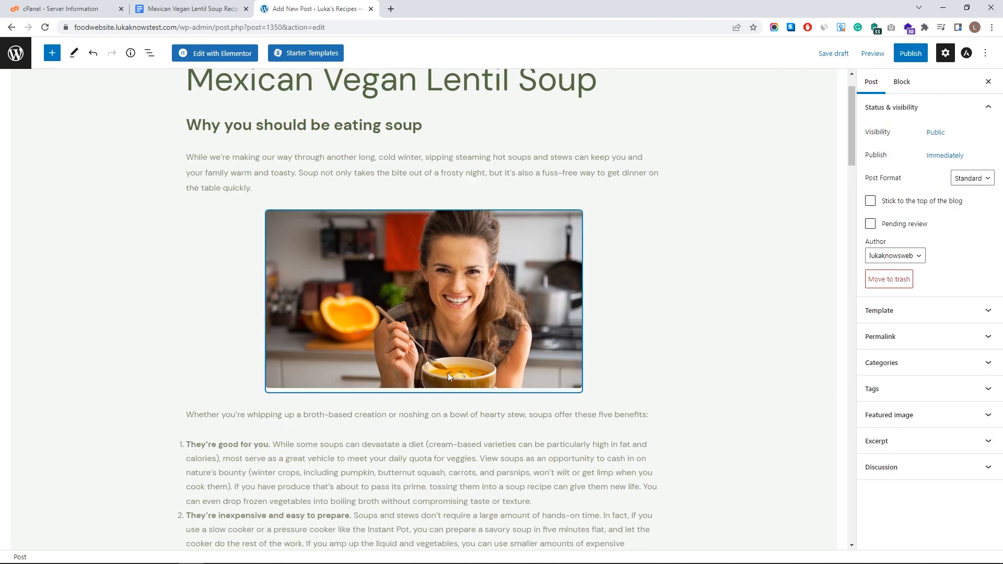
- Add the centred lentils infographic below the lentils paragraph, then preview the post in a new tab
scroll(456, 375, down, 9)
click(424, 355)
click(368, 476)
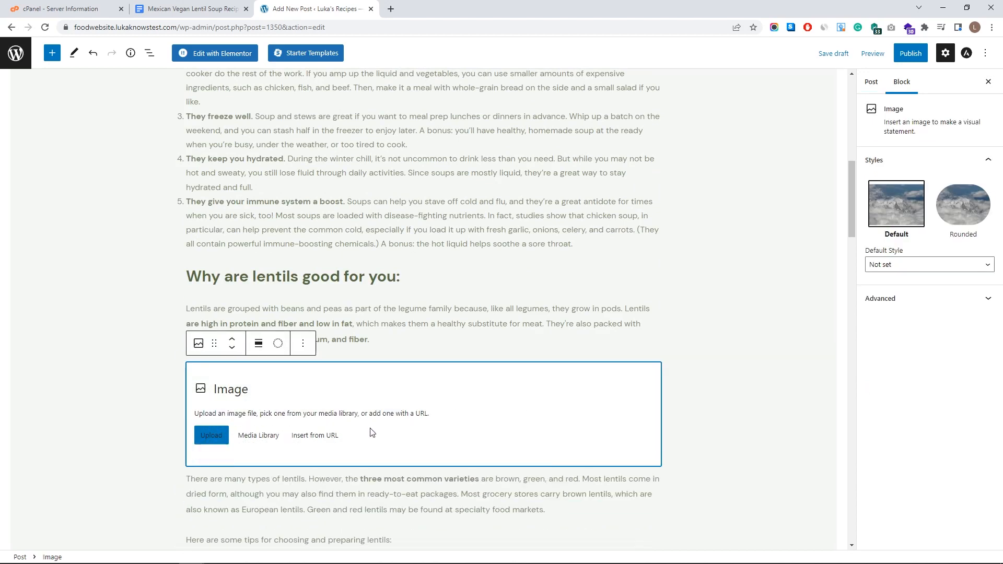
click(256, 435)
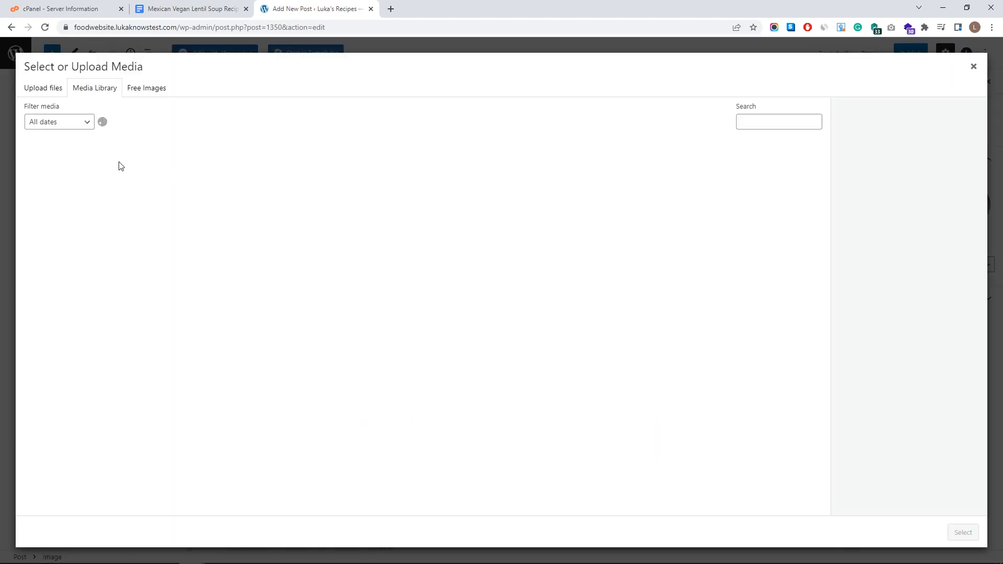
click(128, 175)
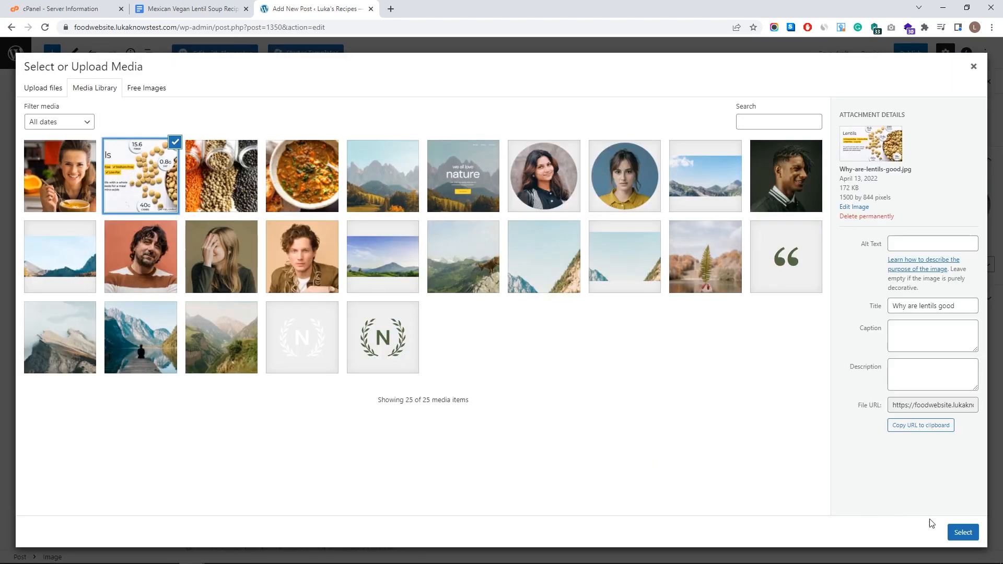
click(963, 531)
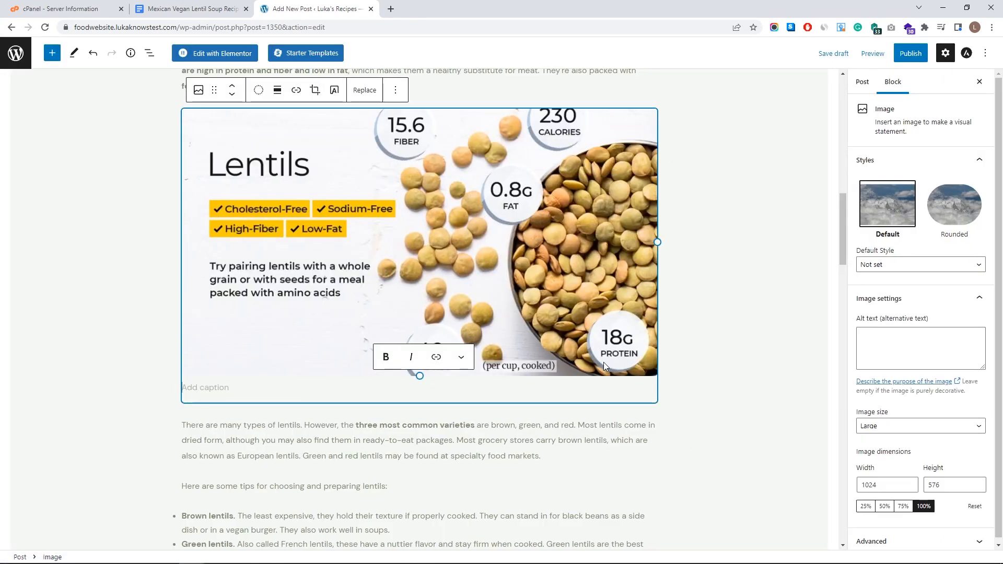
click(272, 90)
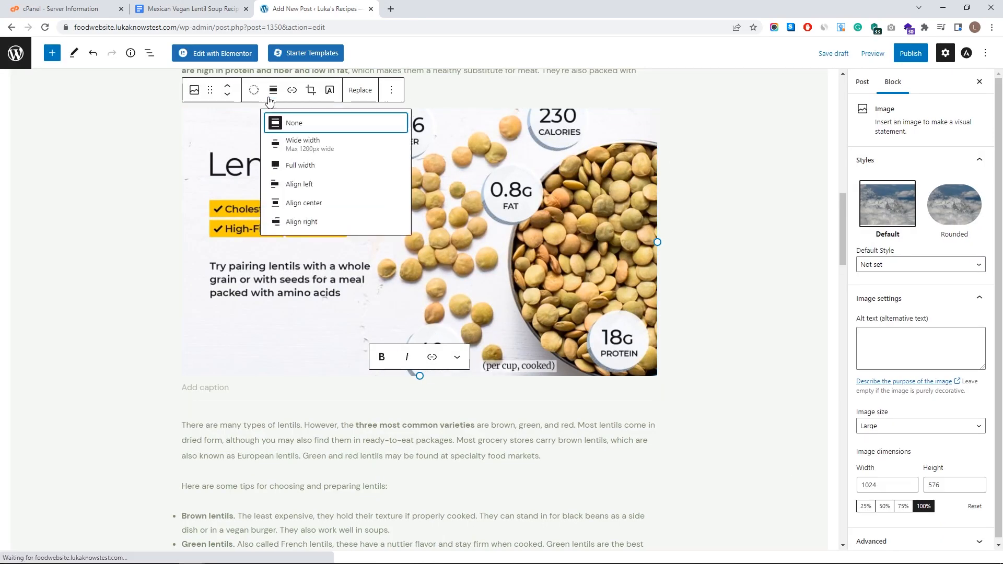
click(301, 202)
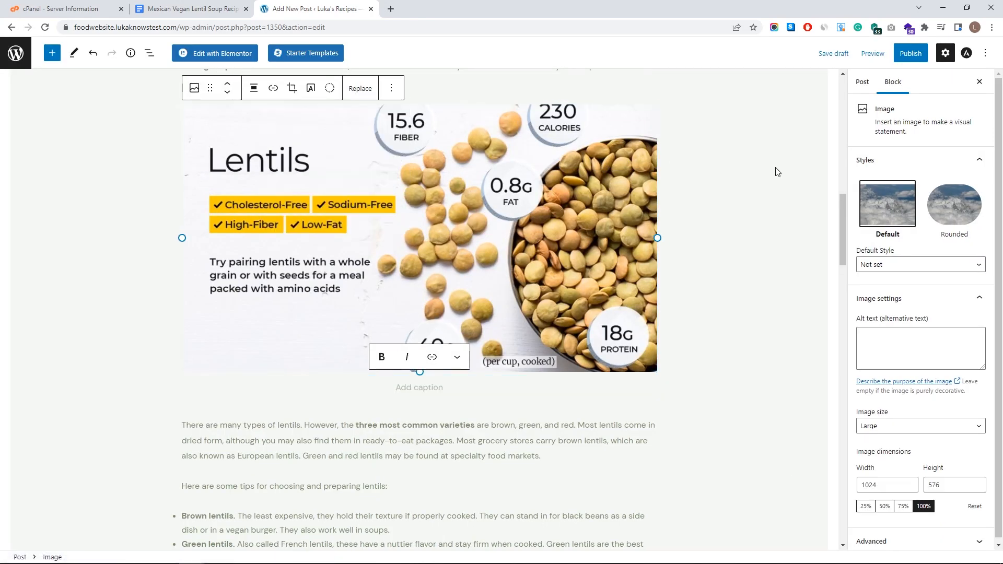
click(872, 53)
click(820, 142)
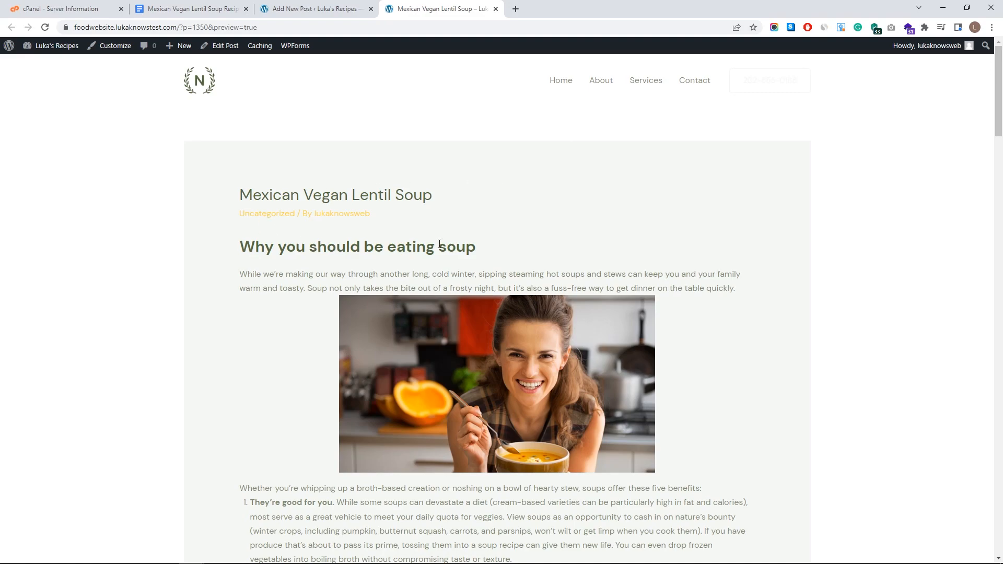
- Tick off seven recipe-card ingredients in the preview, including lentils, diced tomatoes and cumin
scroll(497, 213, down, 6)
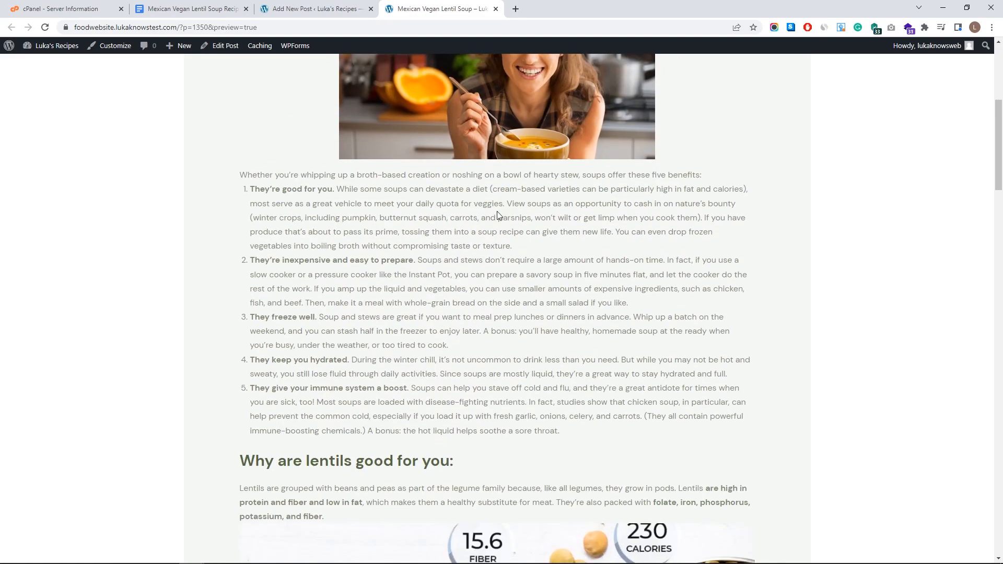
scroll(497, 215, down, 20)
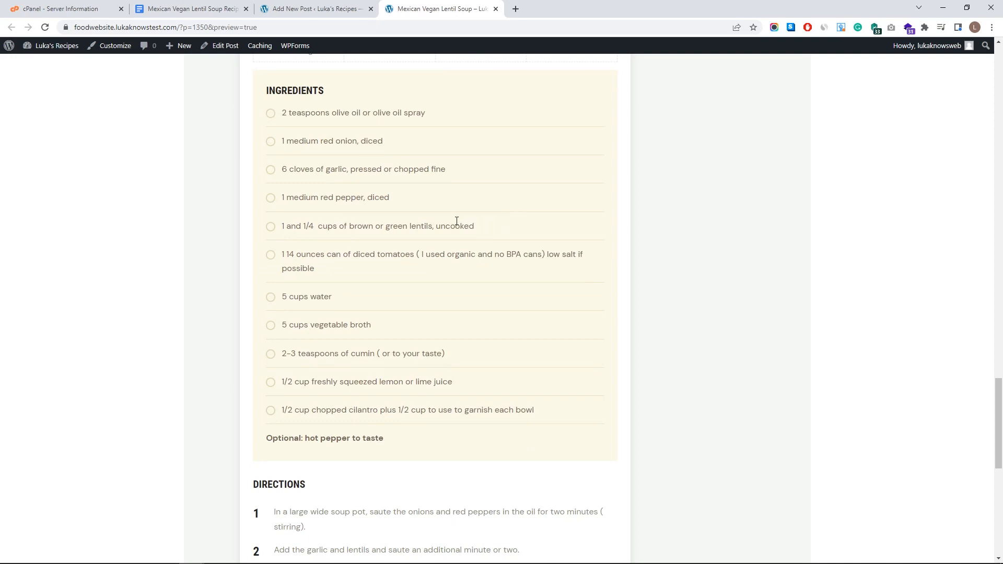
scroll(470, 227, up, 5)
scroll(486, 233, down, 4)
click(271, 165)
click(270, 193)
click(271, 222)
click(270, 249)
click(270, 279)
click(270, 307)
click(270, 406)
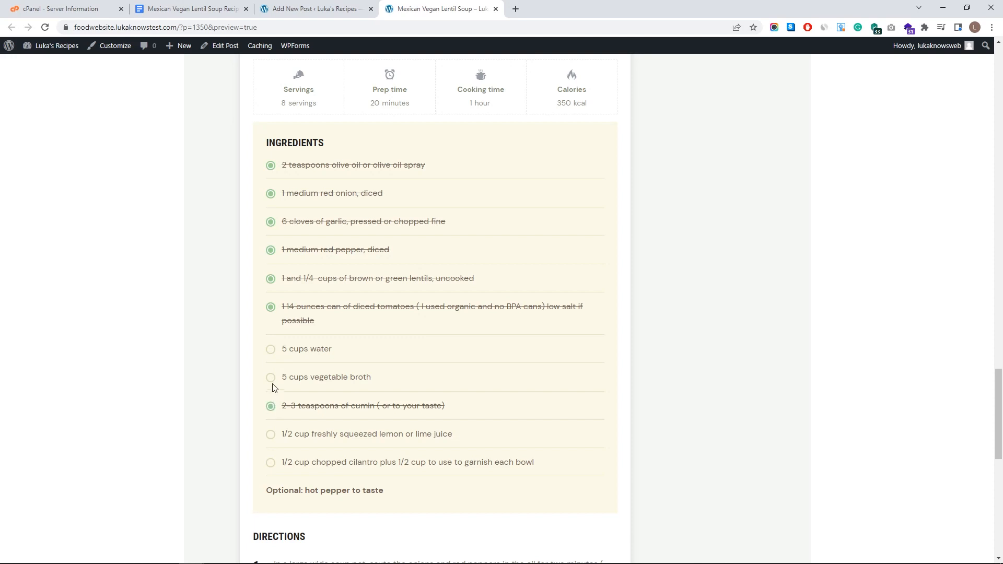
- Scroll back up through the preview and return to the post editor
scroll(282, 360, down, 10)
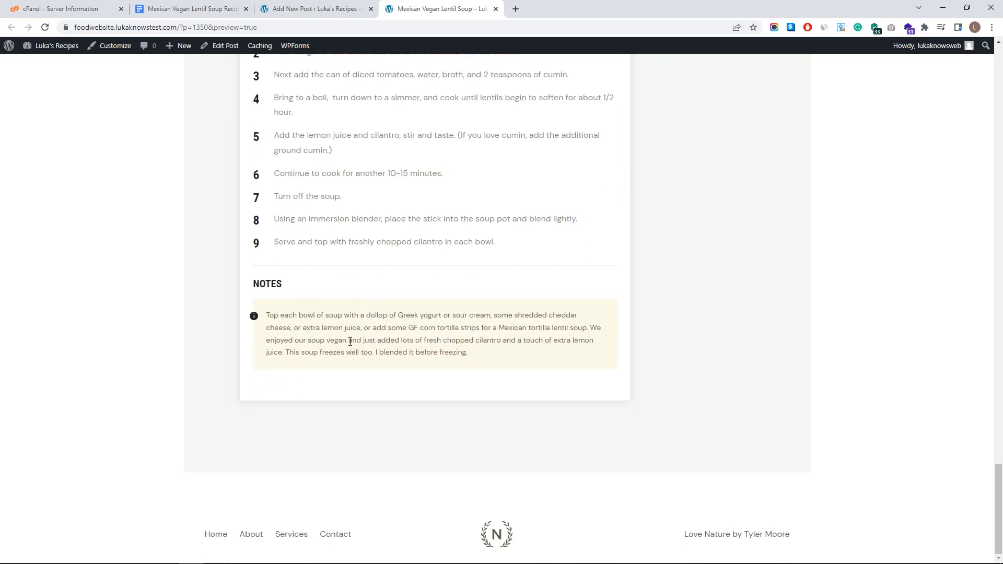
scroll(320, 341, up, 15)
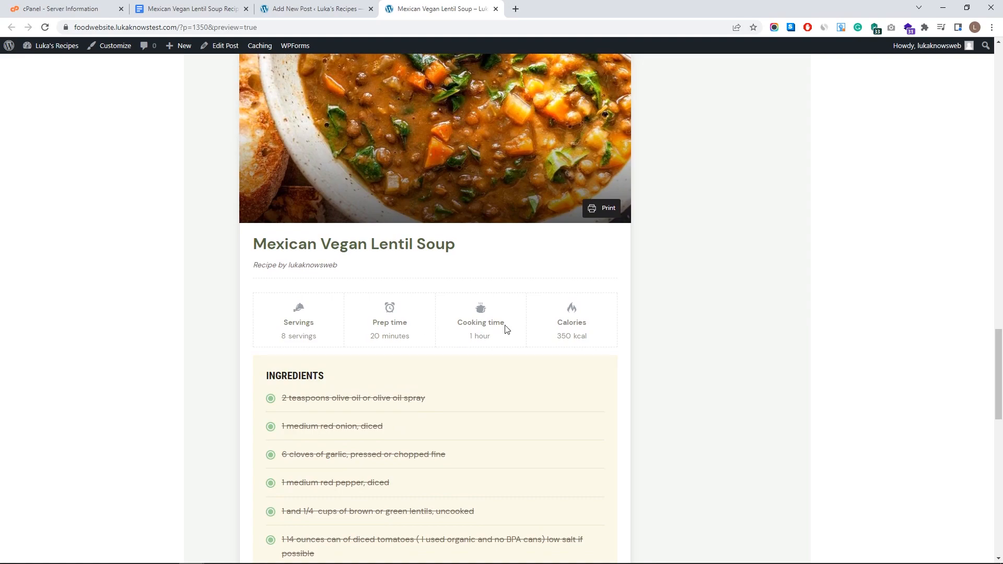
scroll(507, 339, up, 5)
scroll(481, 355, up, 3)
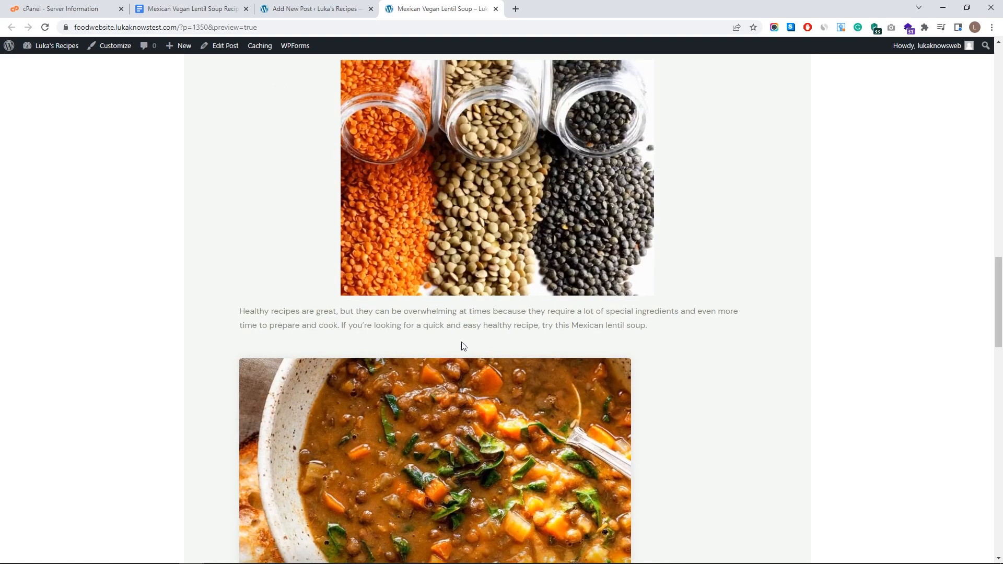
scroll(410, 371, up, 18)
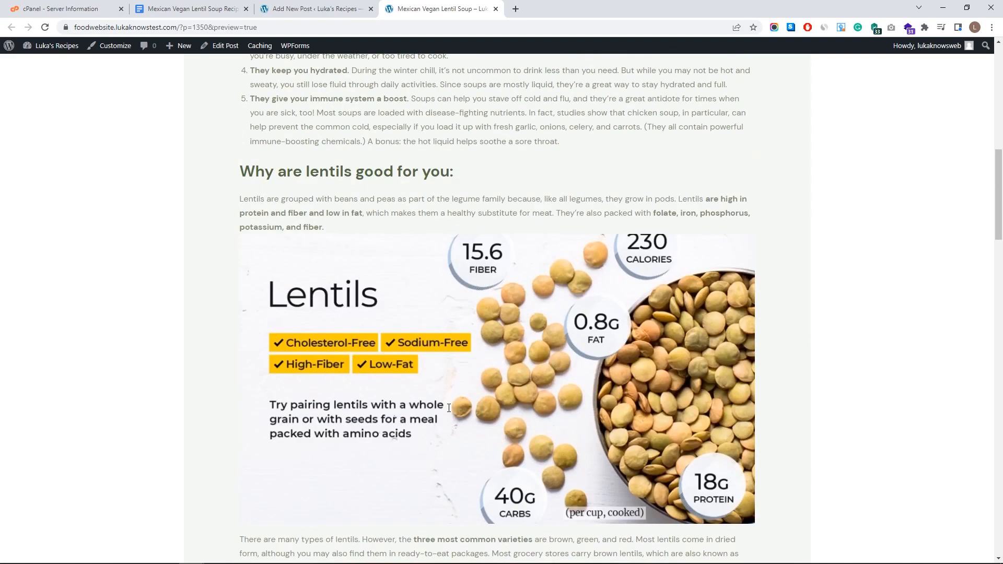
scroll(442, 398, up, 6)
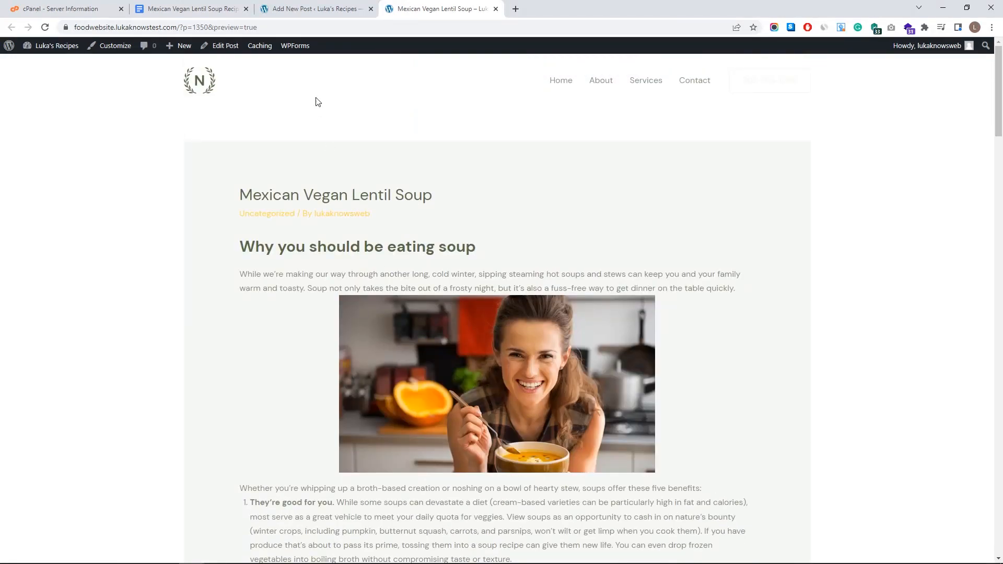
click(313, 9)
click(744, 216)
scroll(649, 287, up, 15)
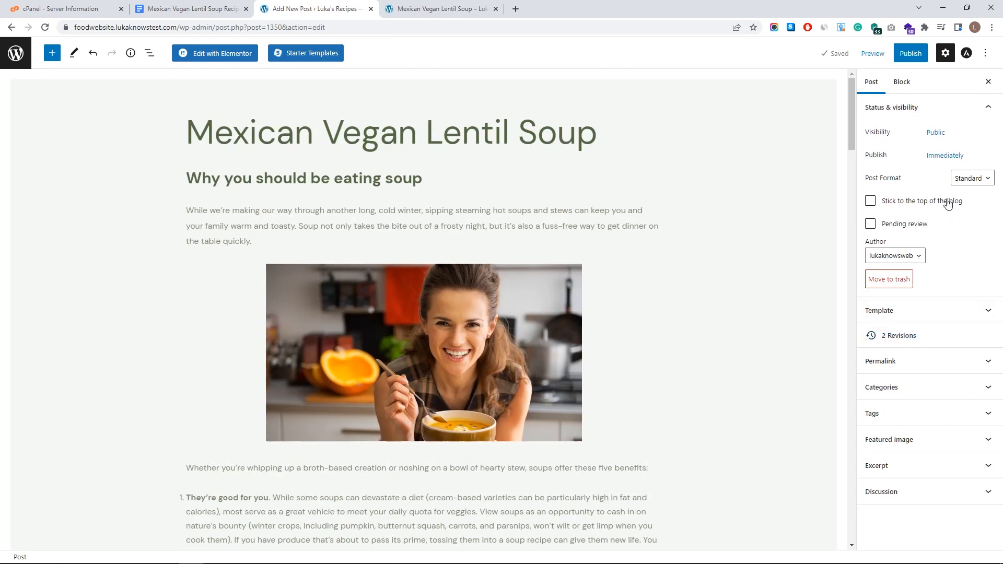
- Set Lentils.jpg from the Media Library as the post's featured image
click(928, 447)
click(920, 473)
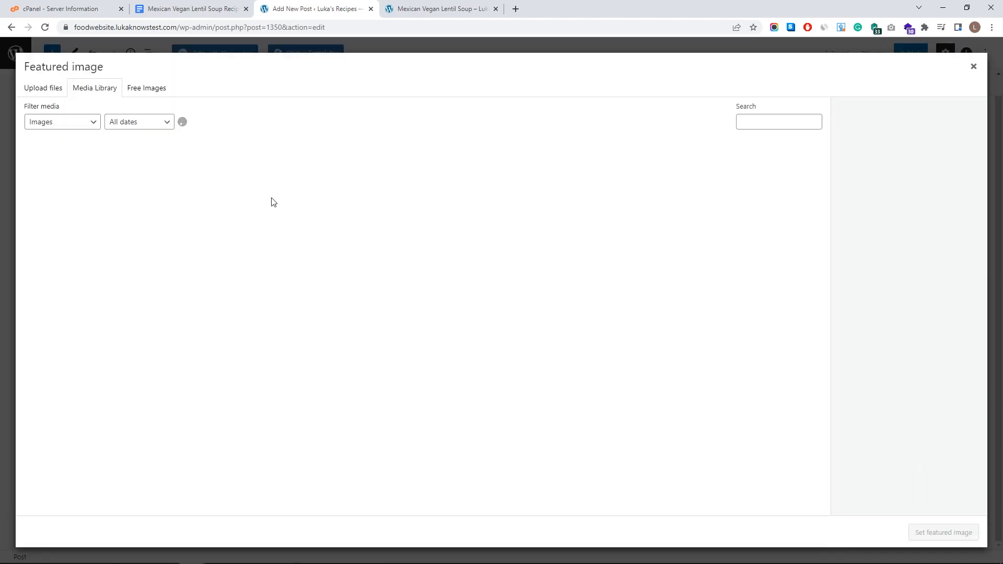
click(304, 197)
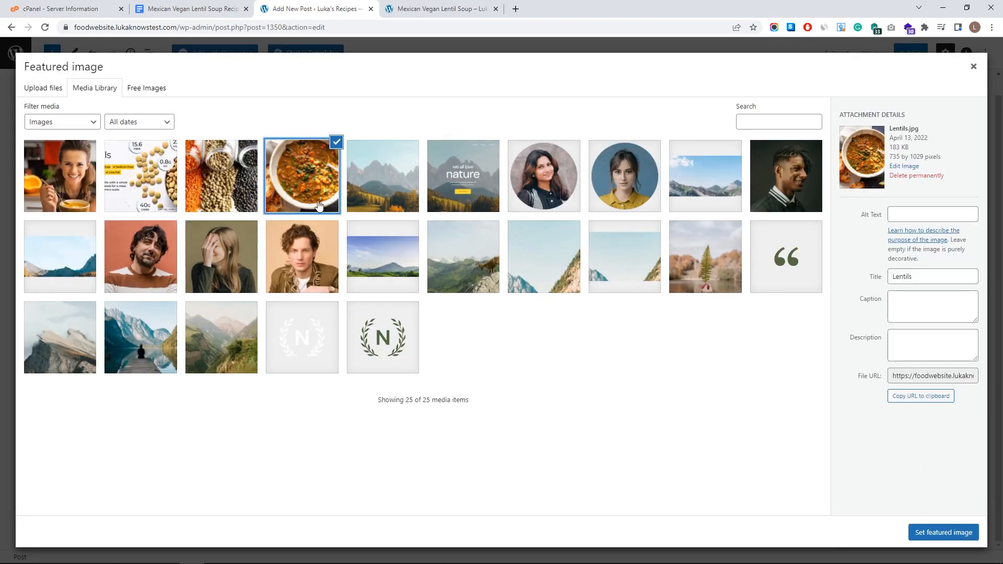
click(933, 532)
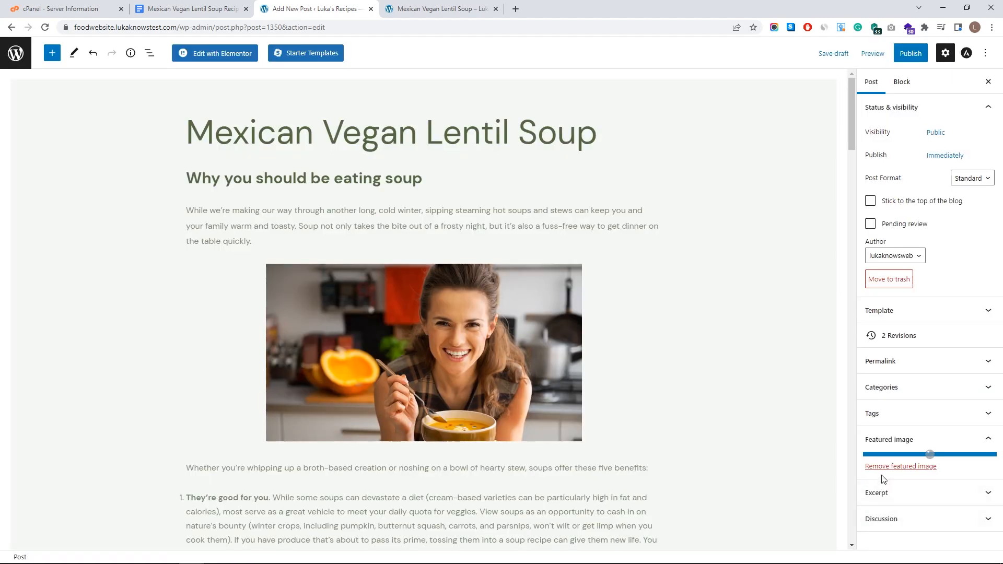
- Expand the Categories and Tags panels in the post sidebar
scroll(929, 523, down, 2)
click(873, 328)
click(874, 302)
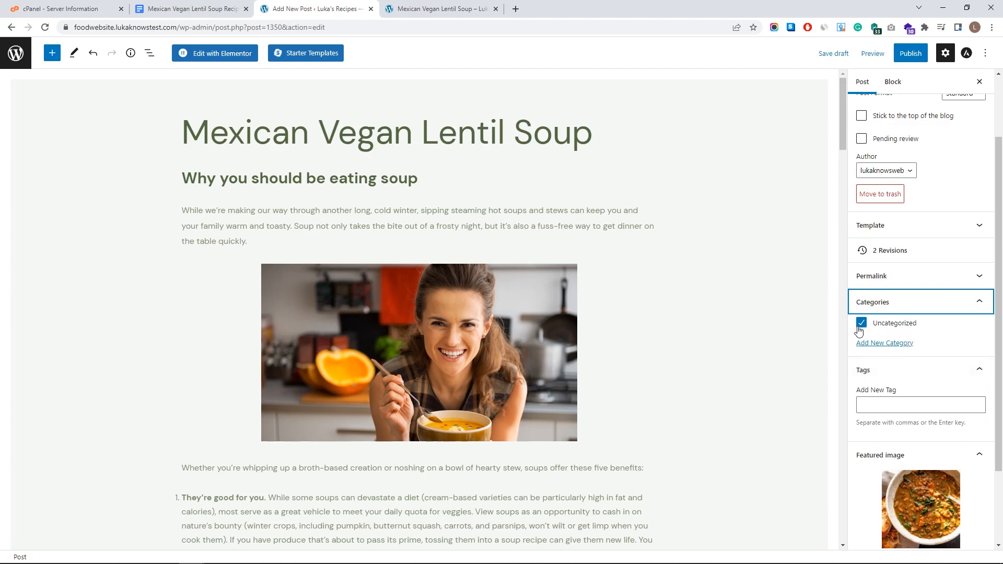
- Create a new top-level category named 'Soup' with no parent
click(894, 345)
click(909, 371)
text(Soup)
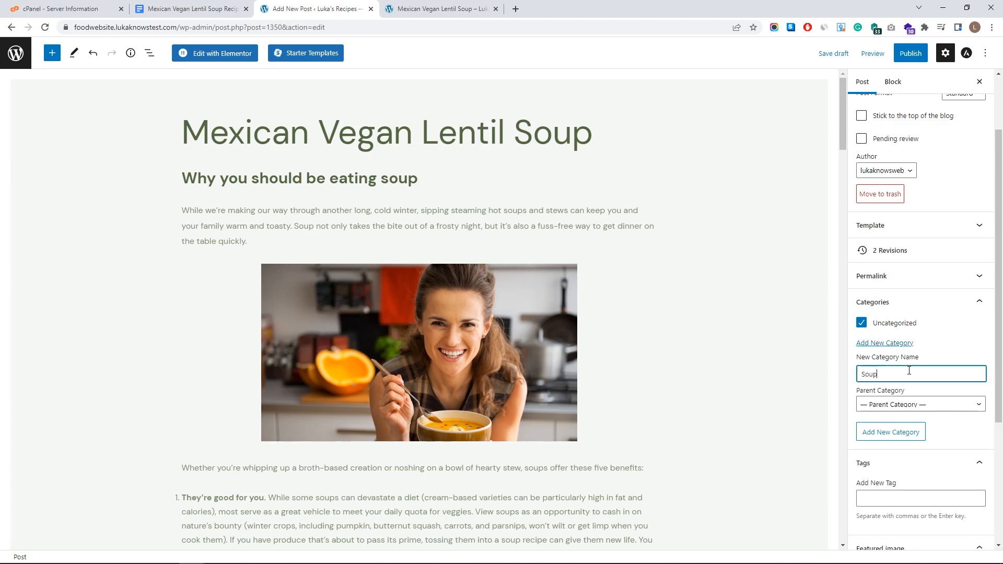
click(929, 408)
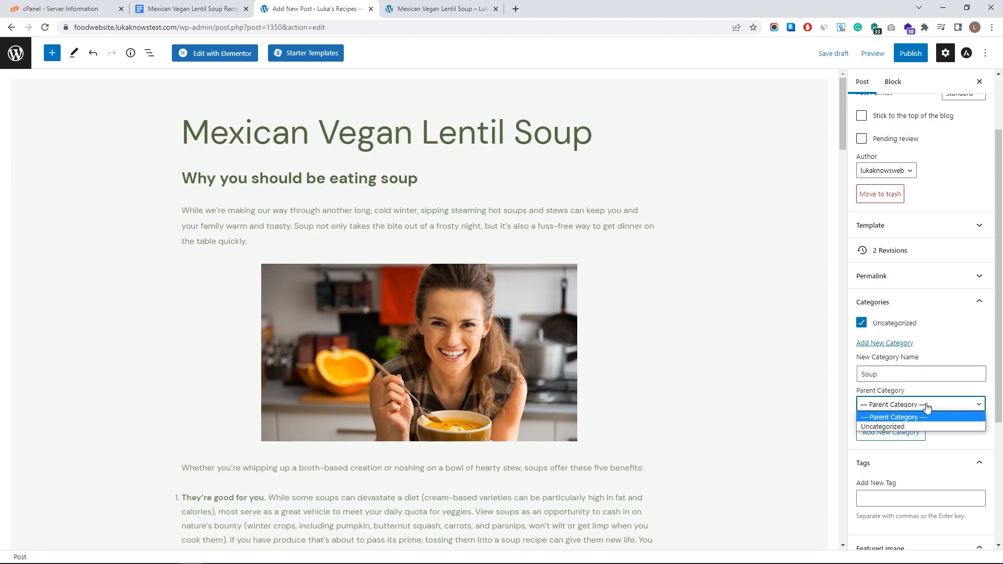
click(915, 415)
click(911, 434)
click(911, 434)
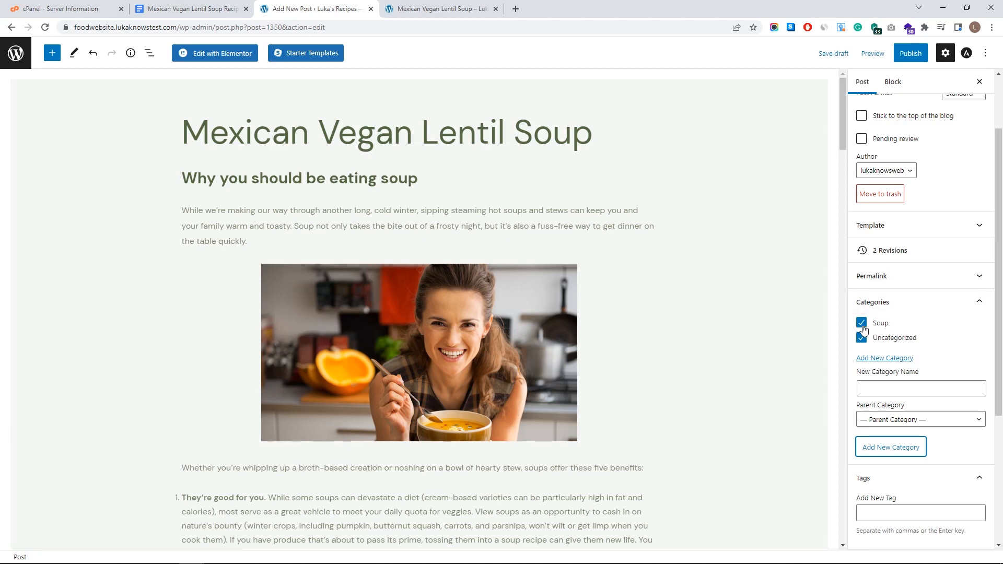
- Uncheck Uncategorized so the post is filed only under Soup
click(867, 338)
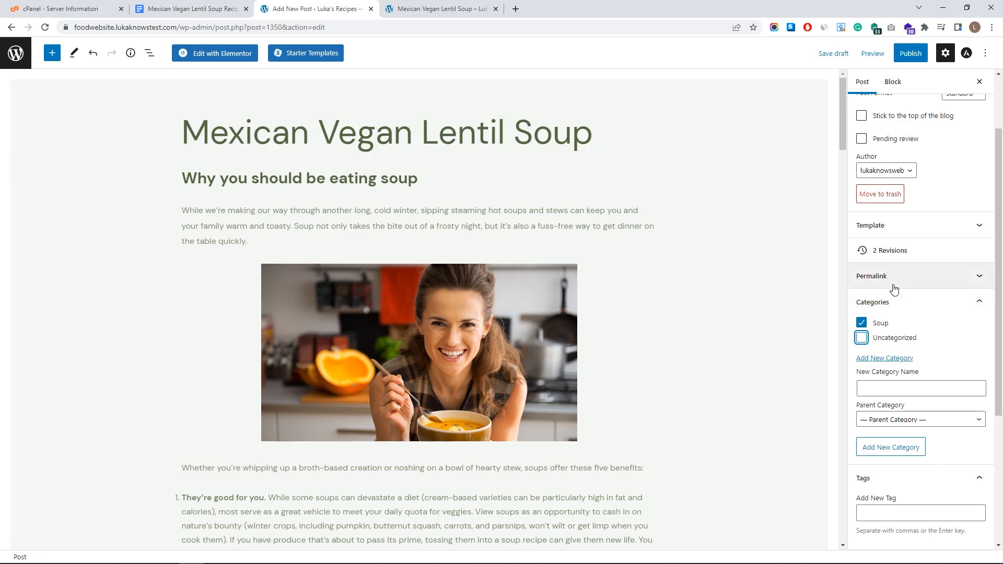
scroll(895, 287, up, 2)
scroll(907, 321, down, 1)
scroll(913, 321, up, 1)
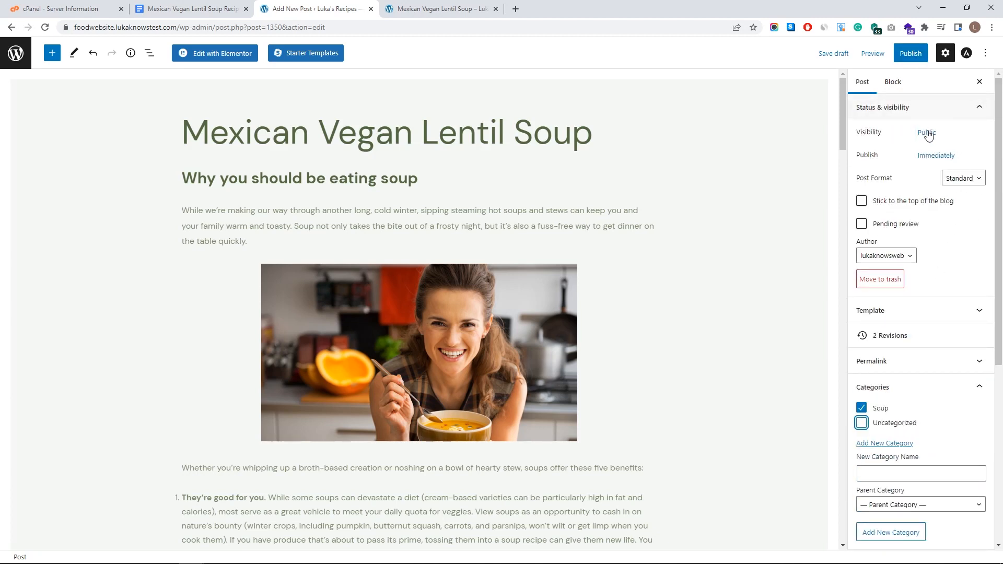
scroll(895, 470, down, 5)
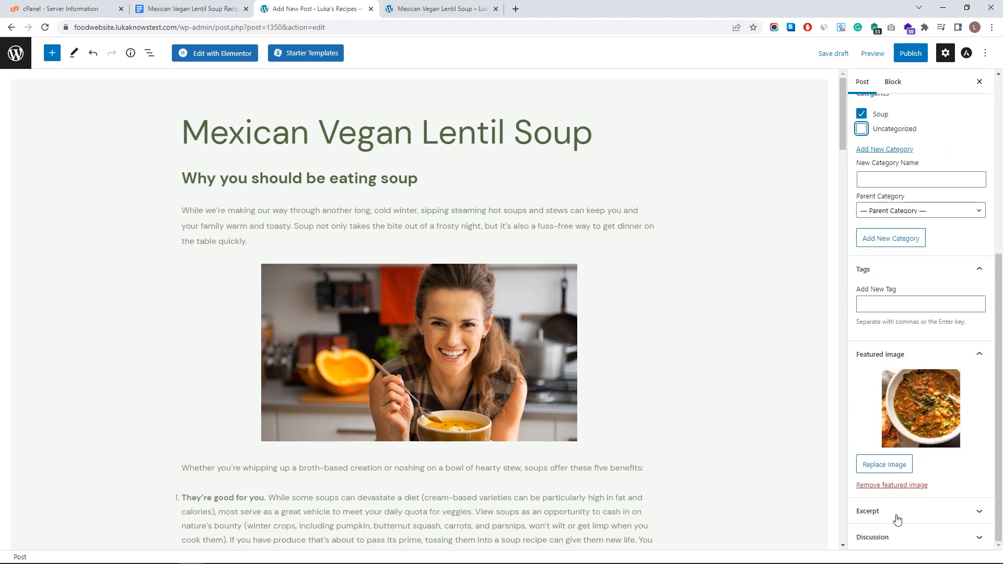
scroll(896, 371, up, 5)
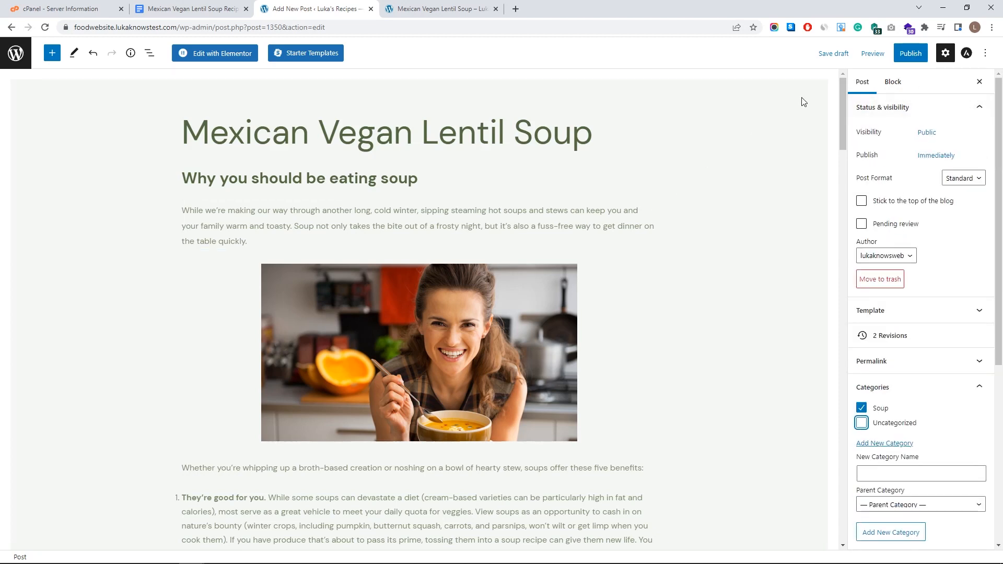
- Publish the Mexican Vegan Lentil Soup post and scroll through the live page
click(909, 54)
click(910, 55)
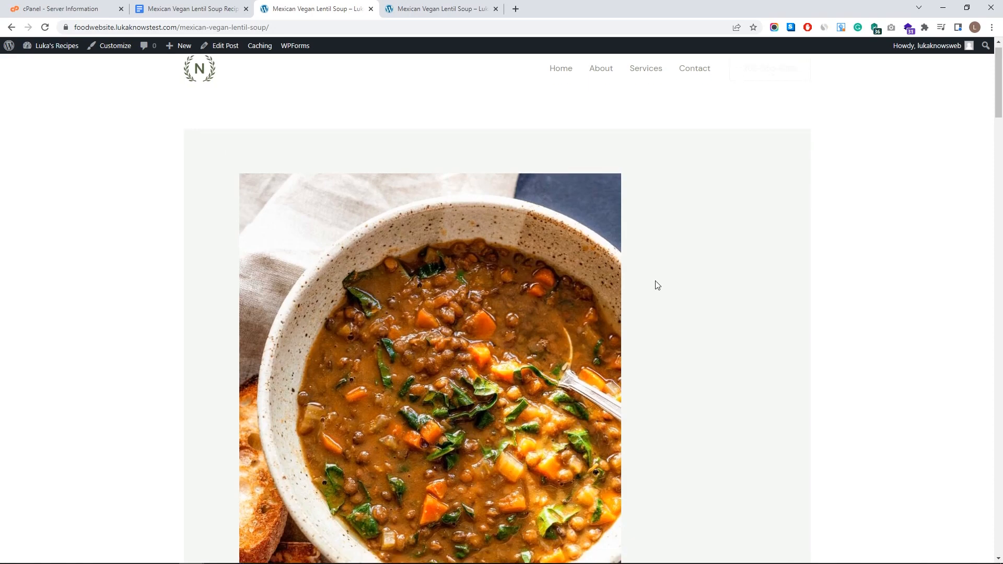
scroll(657, 284, down, 9)
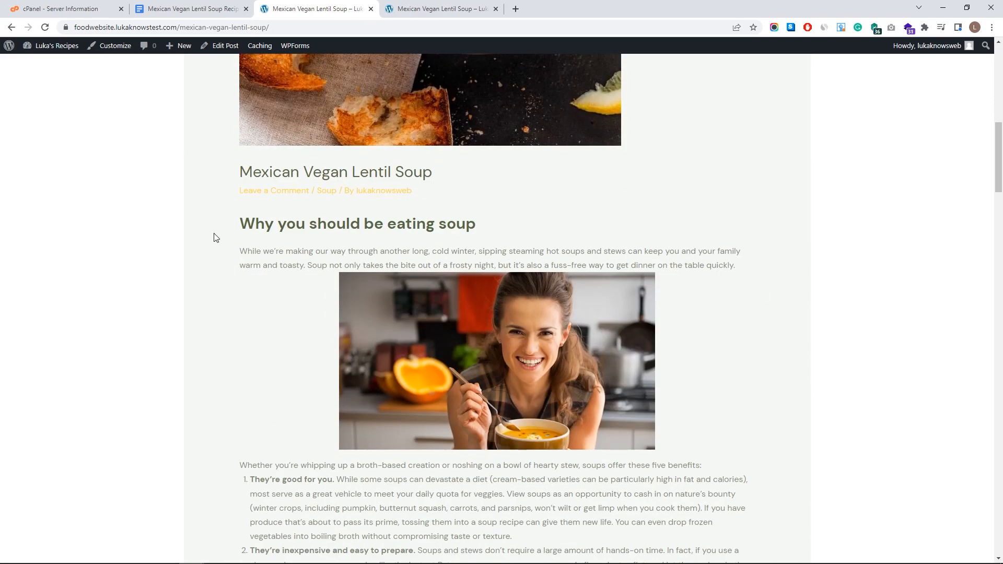
scroll(233, 254, down, 3)
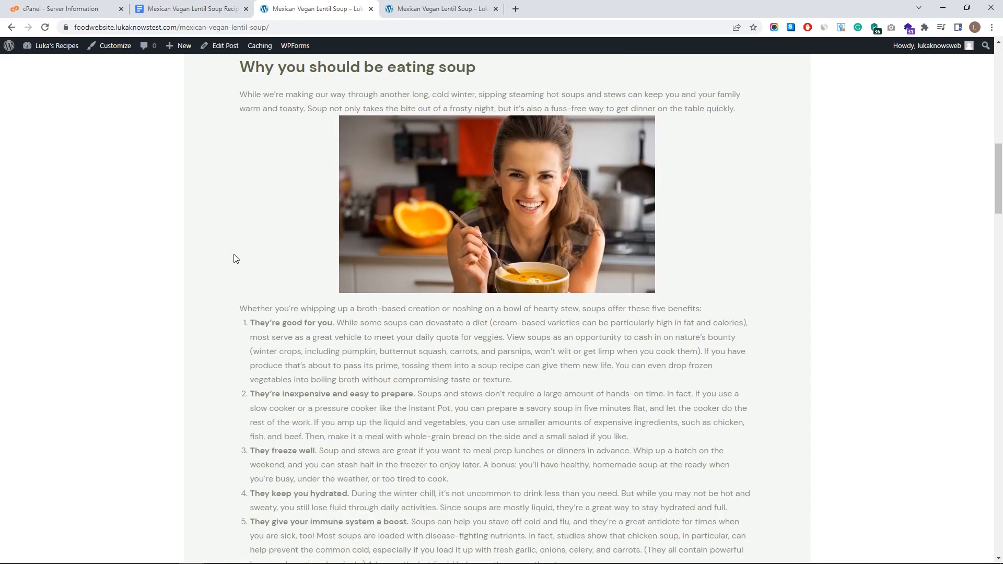
scroll(235, 264, up, 3)
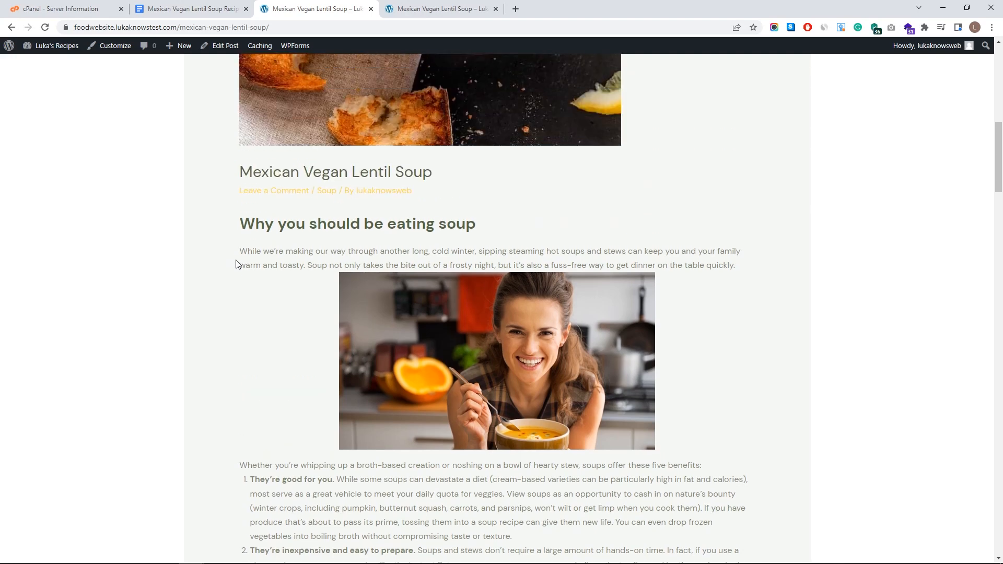
scroll(237, 264, up, 10)
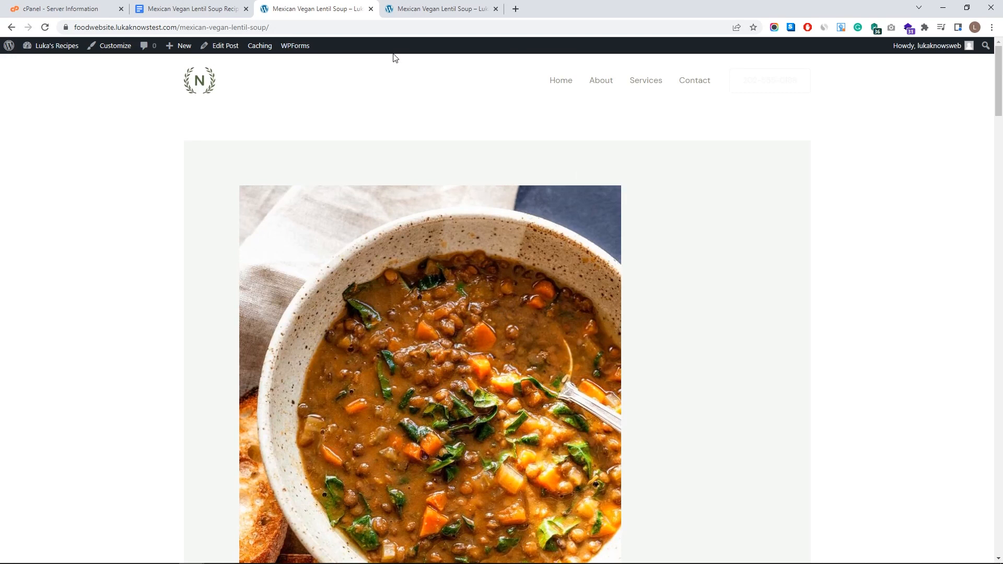
click(108, 51)
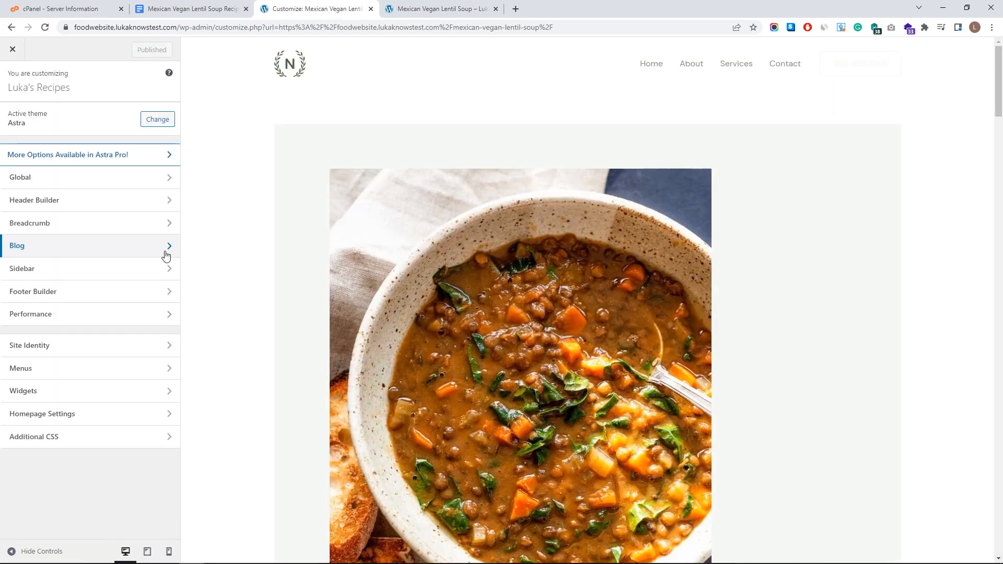
- Under Blog > Single Post, hide the featured image, category and author details
click(164, 251)
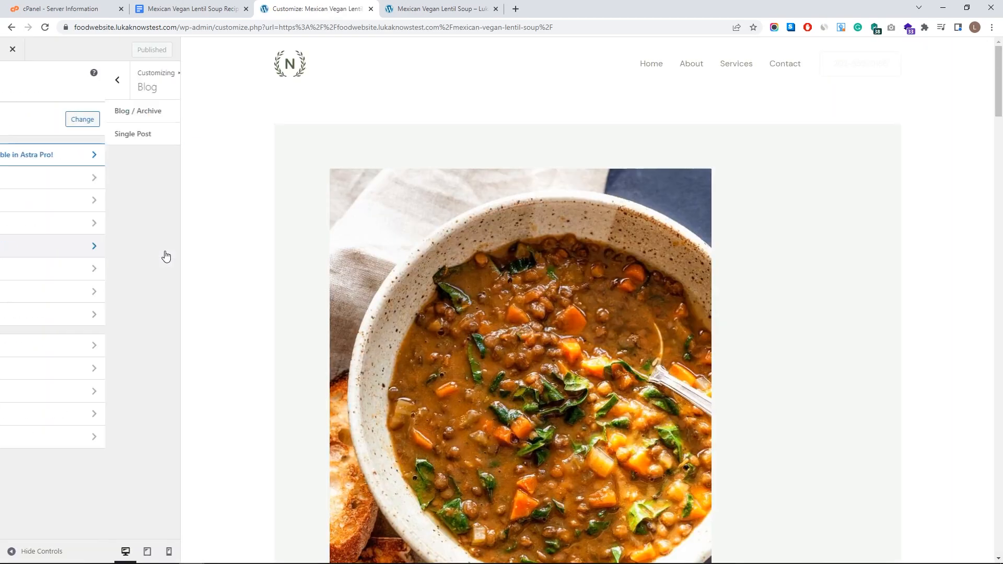
click(127, 140)
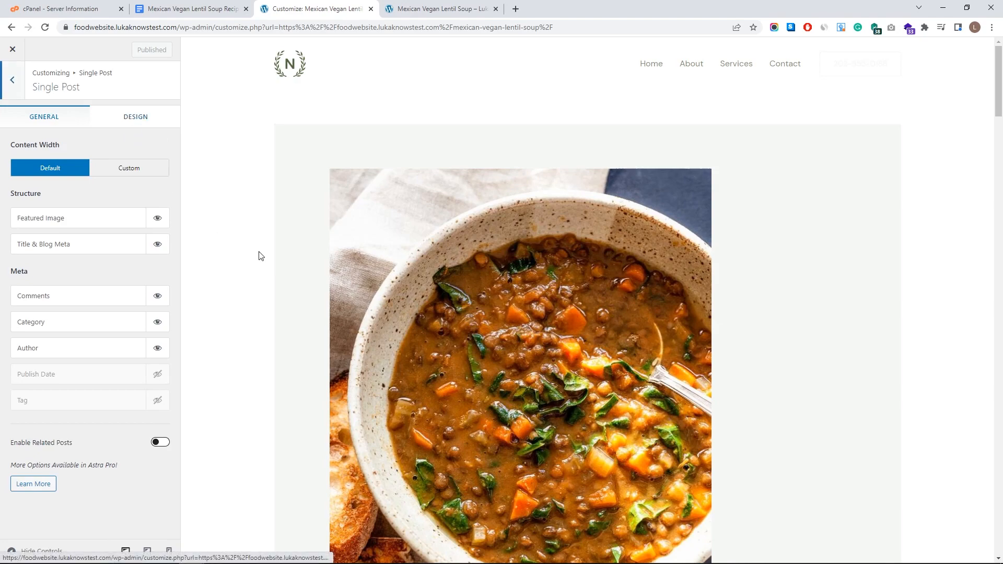
scroll(295, 261, down, 5)
scroll(267, 288, up, 4)
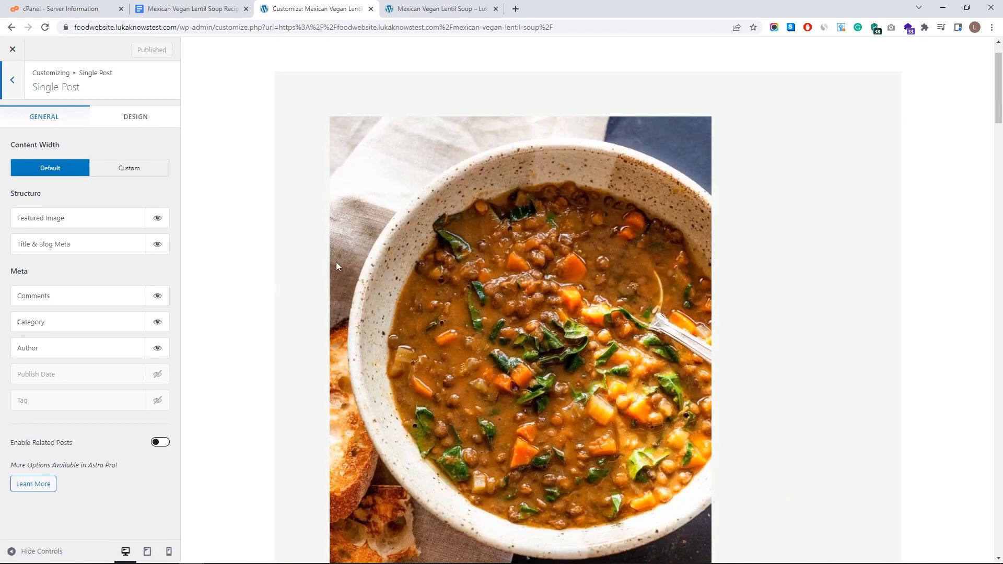
scroll(518, 352, down, 3)
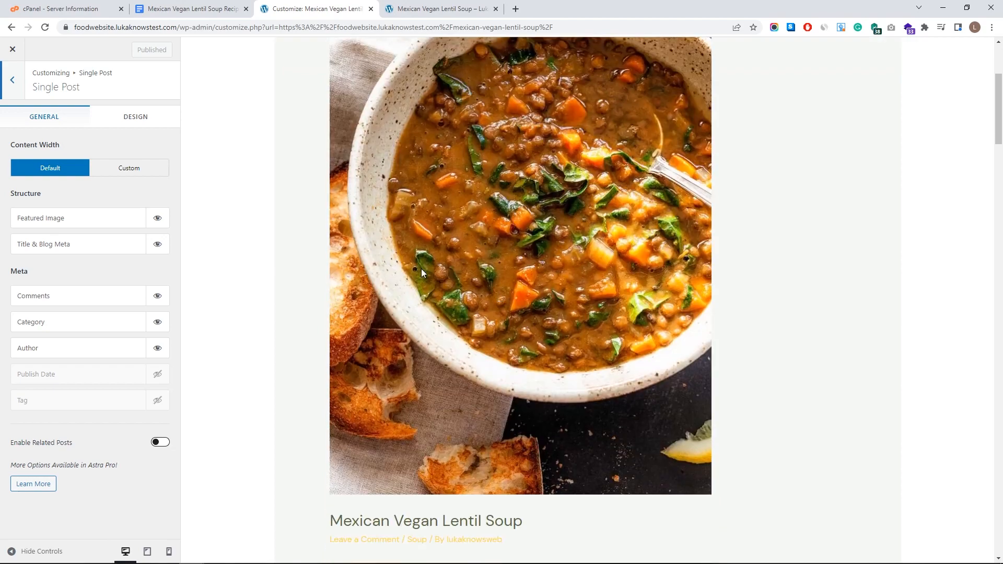
click(162, 221)
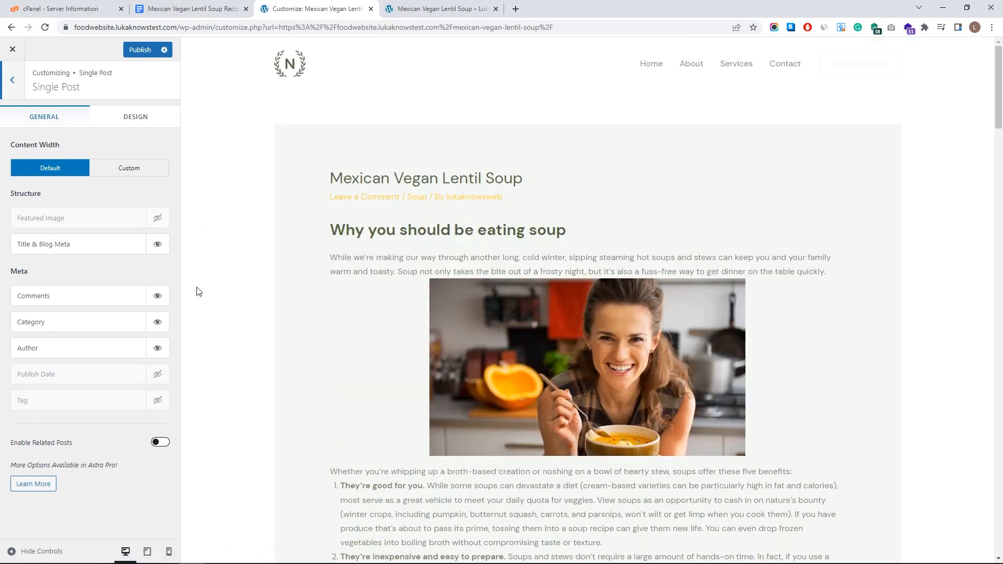
click(157, 322)
click(157, 348)
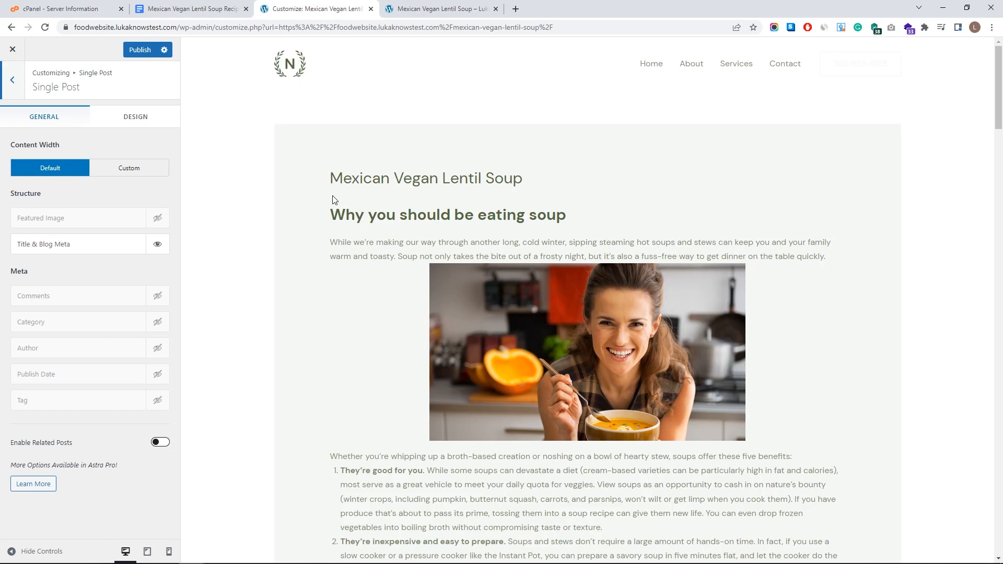
click(149, 126)
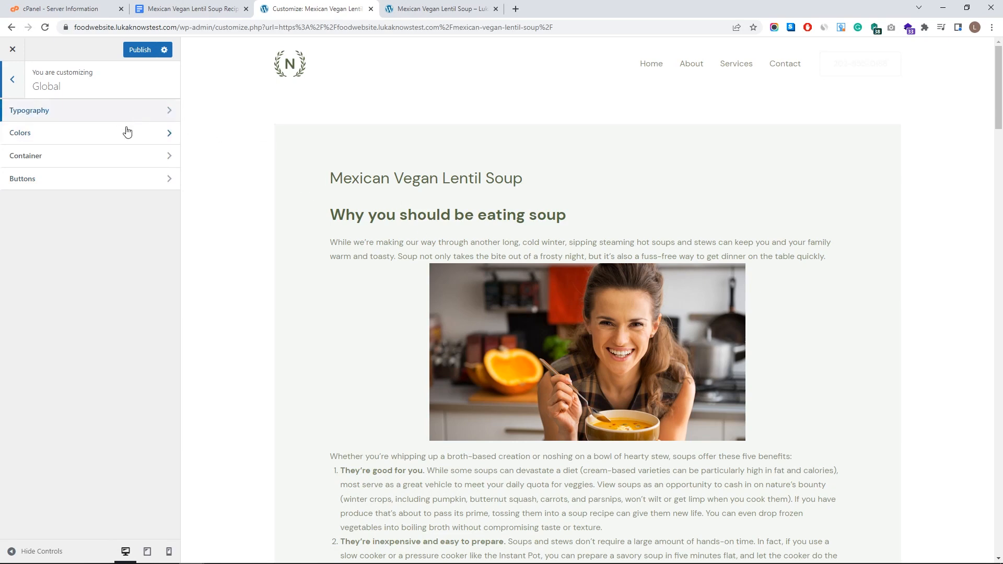
click(127, 138)
- Set both the Site Background and Content Background colours to white
click(161, 352)
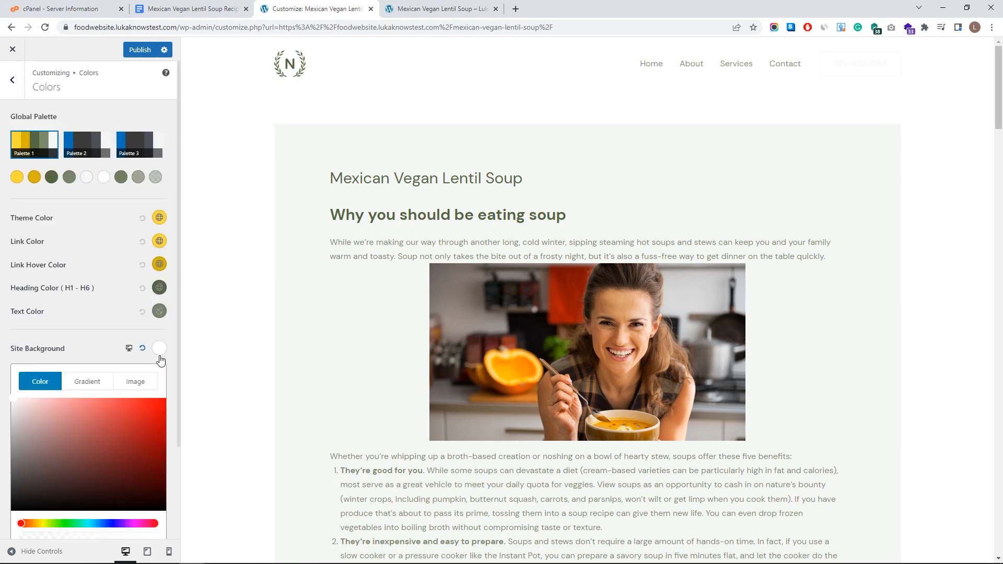
drag(118, 408, 1, 384)
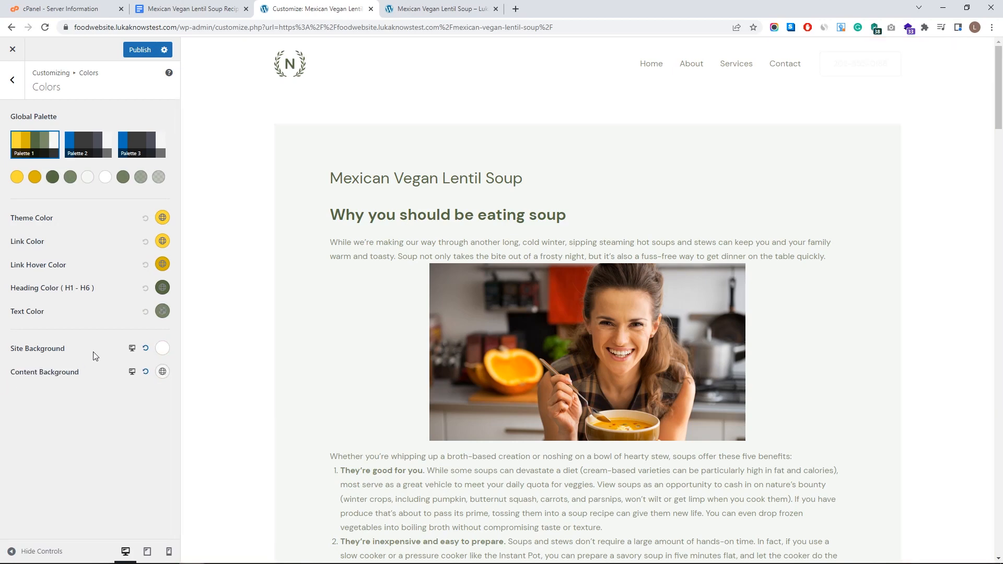
click(163, 372)
drag(122, 428, 3, 379)
scroll(321, 342, down, 15)
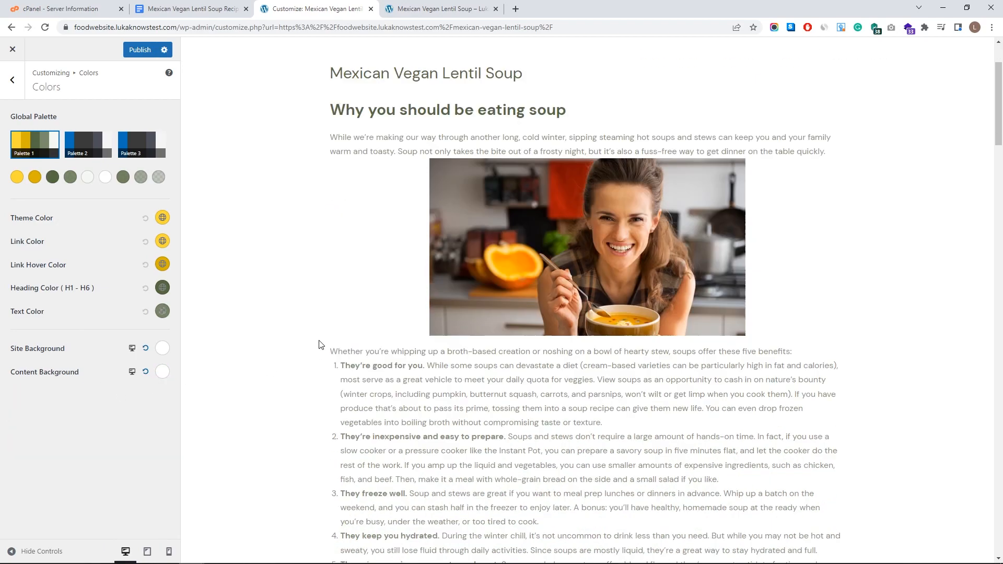
scroll(629, 371, down, 7)
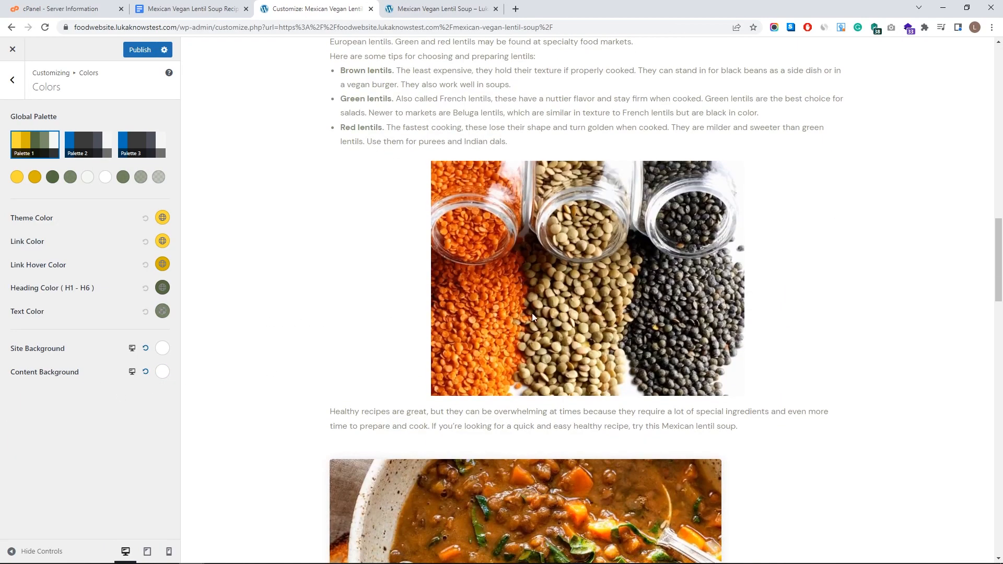
scroll(486, 316, down, 6)
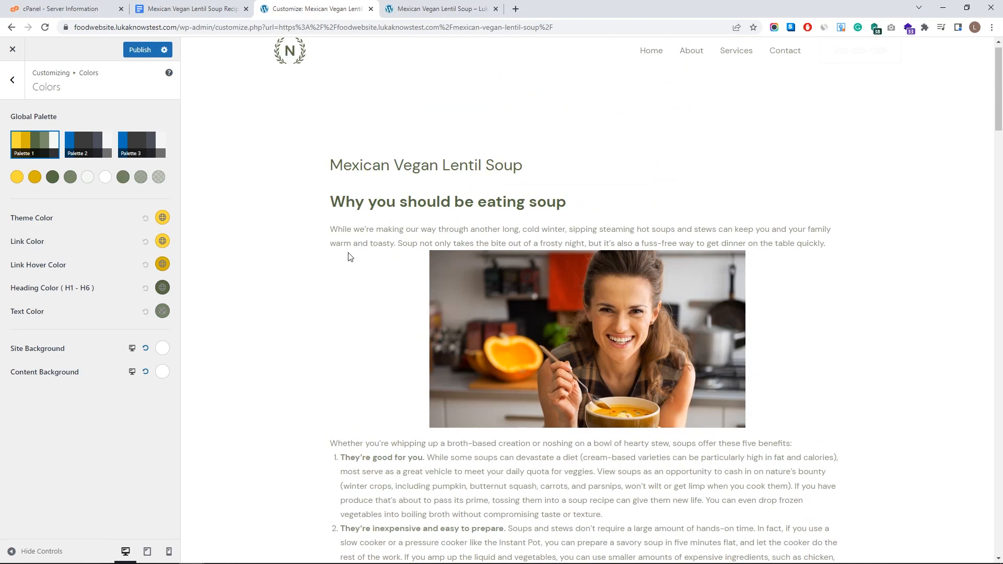
- Adjust the body typography sliders: line height 1.7 EM, paragraph bottom margin 0
click(12, 79)
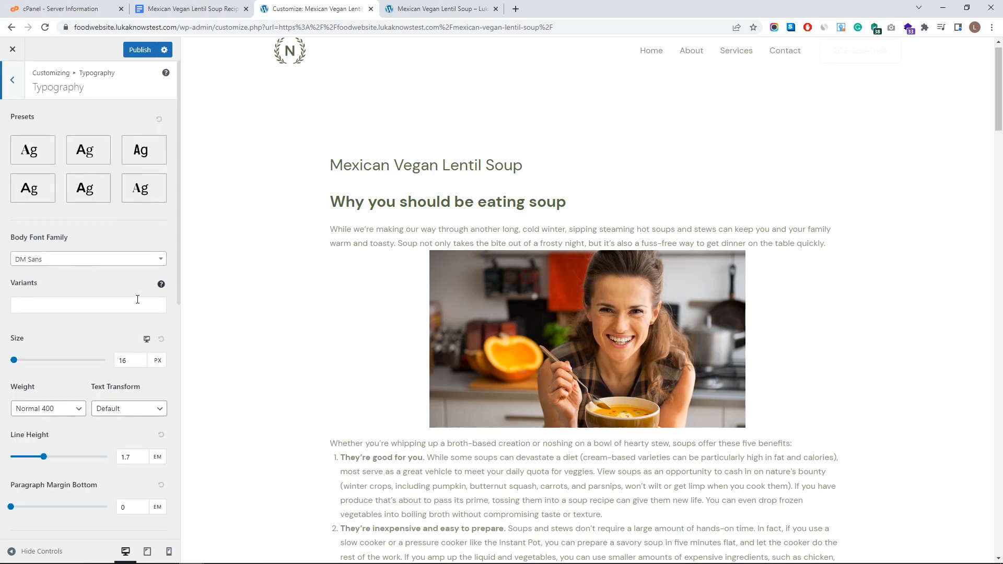
scroll(138, 300, down, 1)
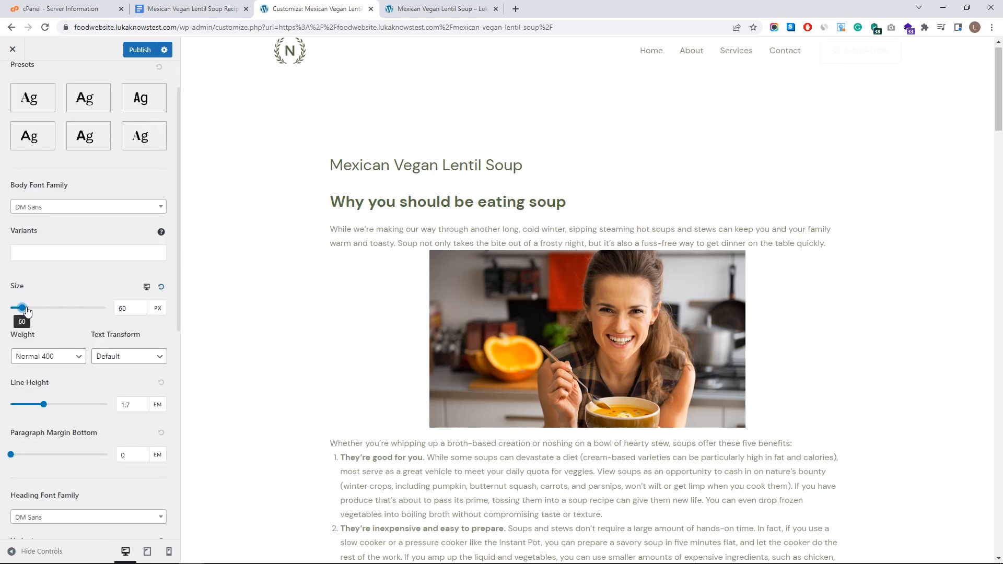
drag(23, 309, 22, 309)
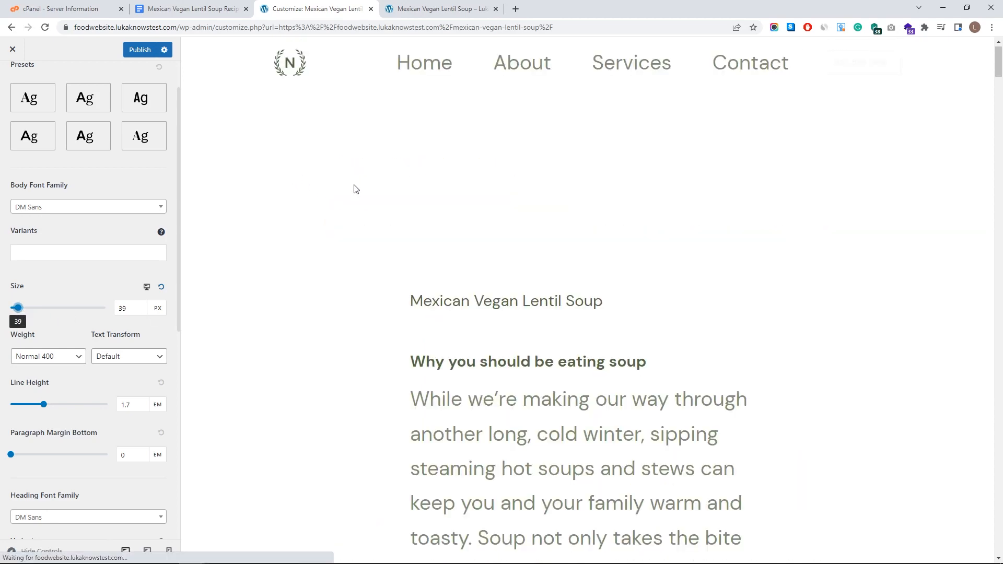
scroll(360, 280, down, 5)
drag(17, 310, 11, 309)
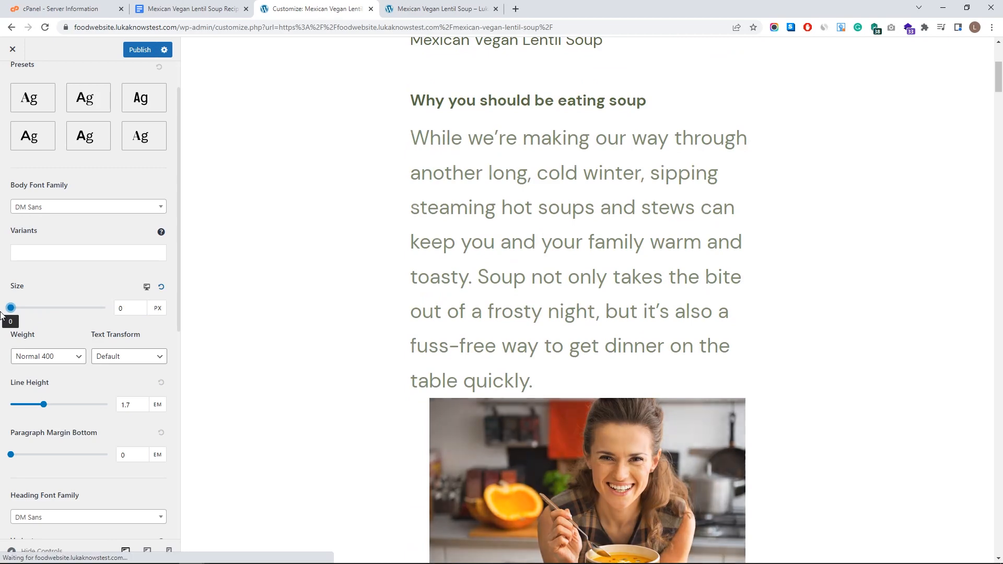
scroll(38, 303, down, 5)
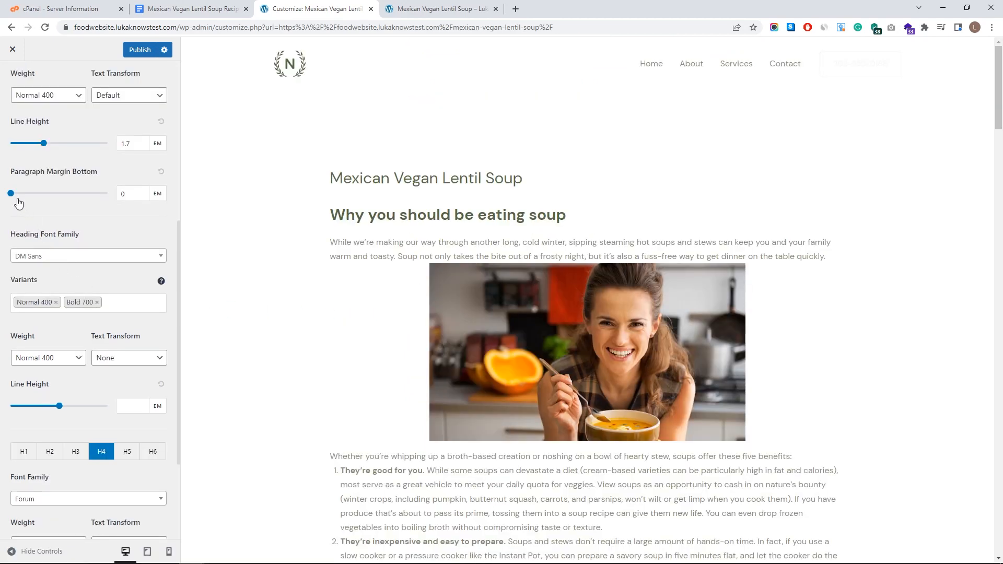
scroll(64, 252, down, 3)
scroll(63, 304, up, 2)
mouse_move(63, 345)
mouse_down()
mouse_move(115, 343)
mouse_move(52, 343)
mouse_up()
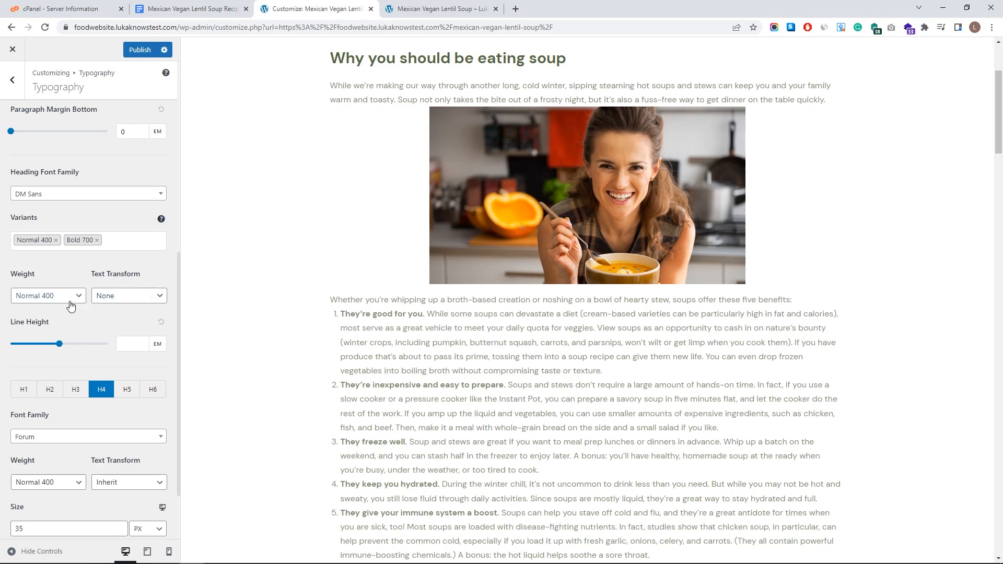
scroll(71, 305, down, 2)
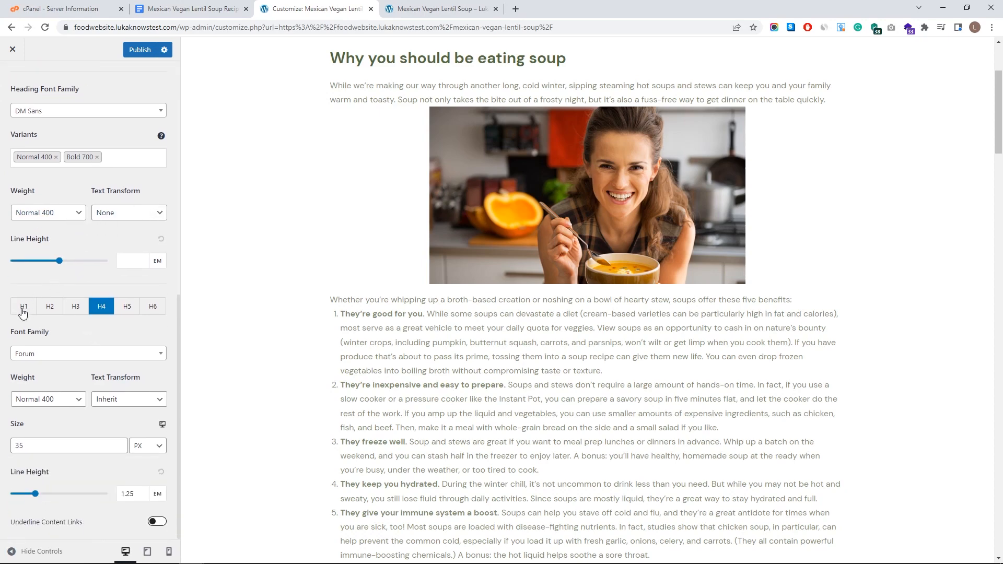
- Size H2 headings at 40 px with 1.7 line height, and paragraph bottom margin about 1.94 EM
click(22, 309)
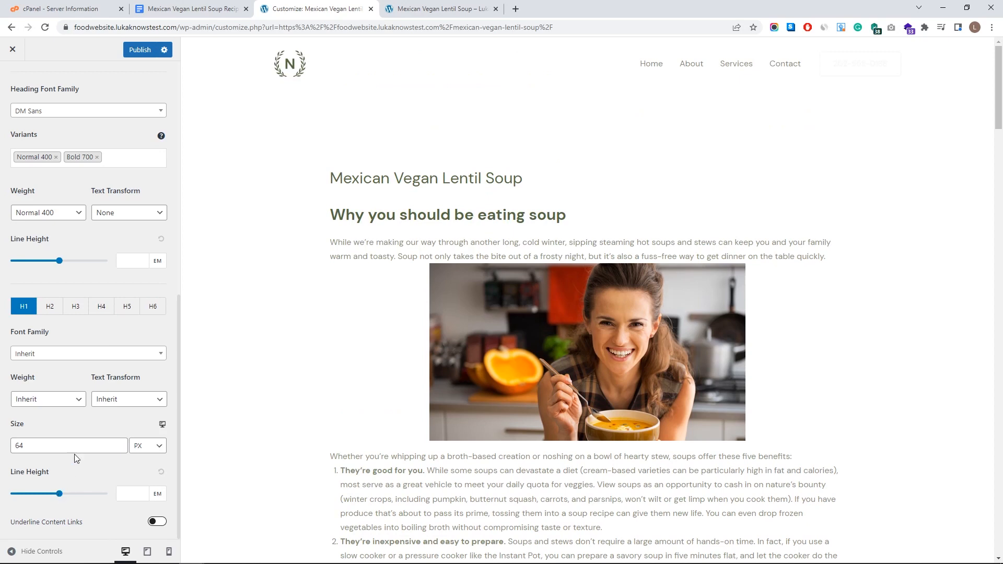
click(118, 444)
drag(331, 215, 581, 214)
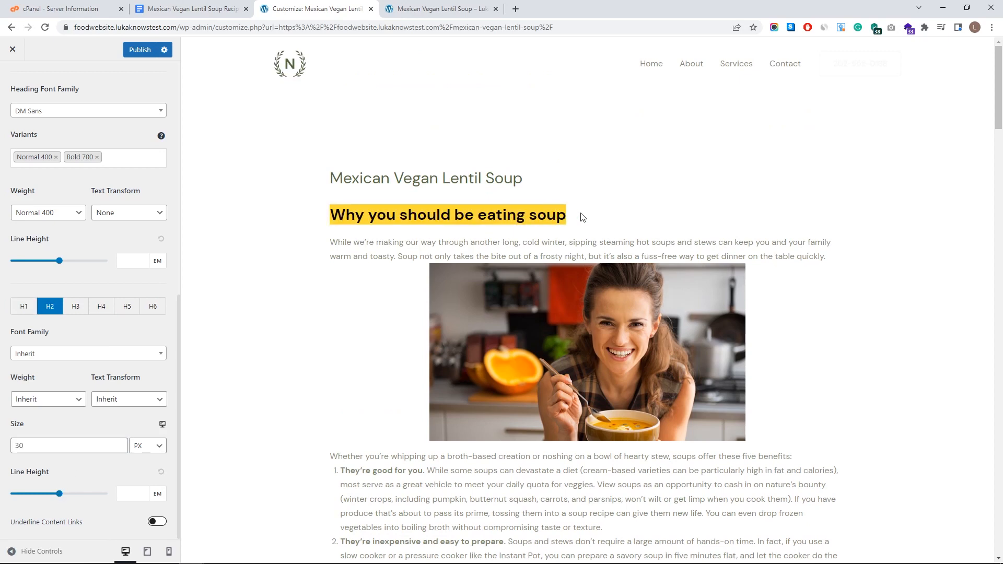
click(335, 216)
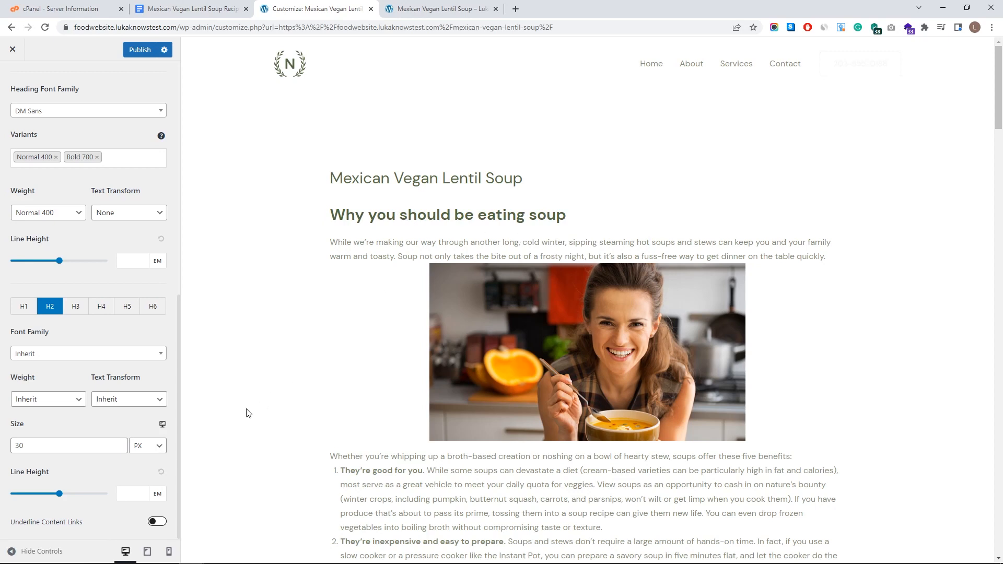
click(119, 442)
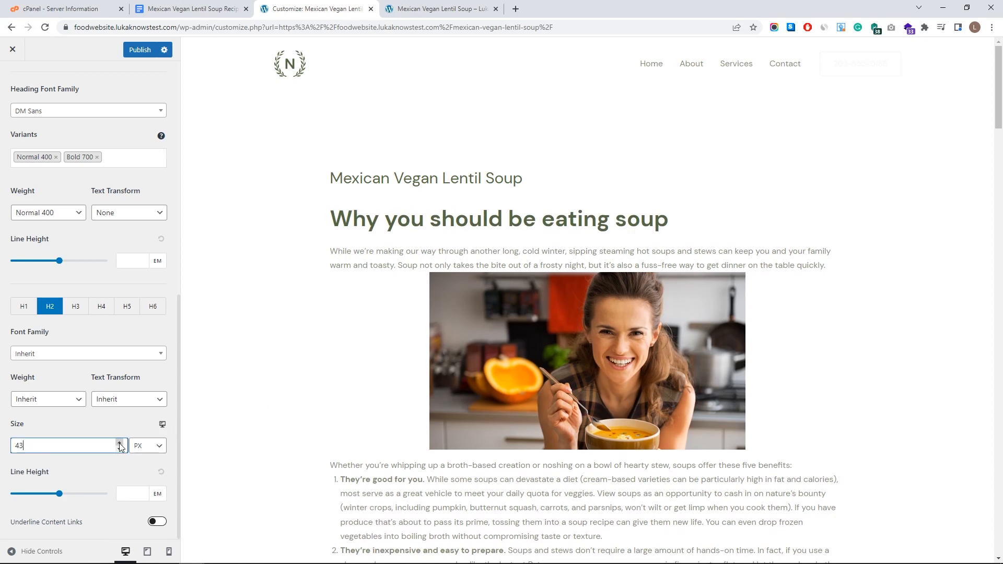
click(119, 443)
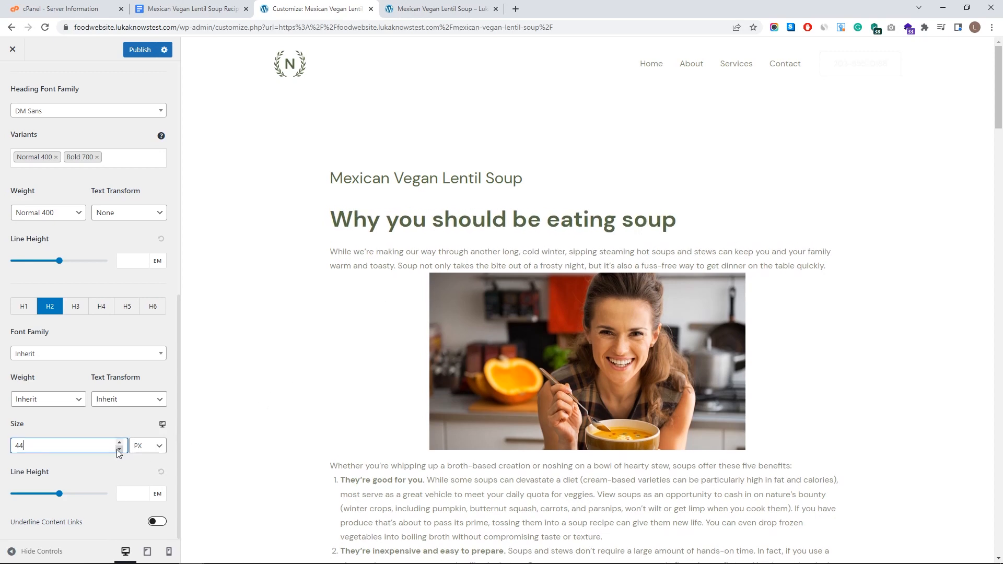
click(118, 450)
click(118, 449)
click(118, 449)
click(118, 450)
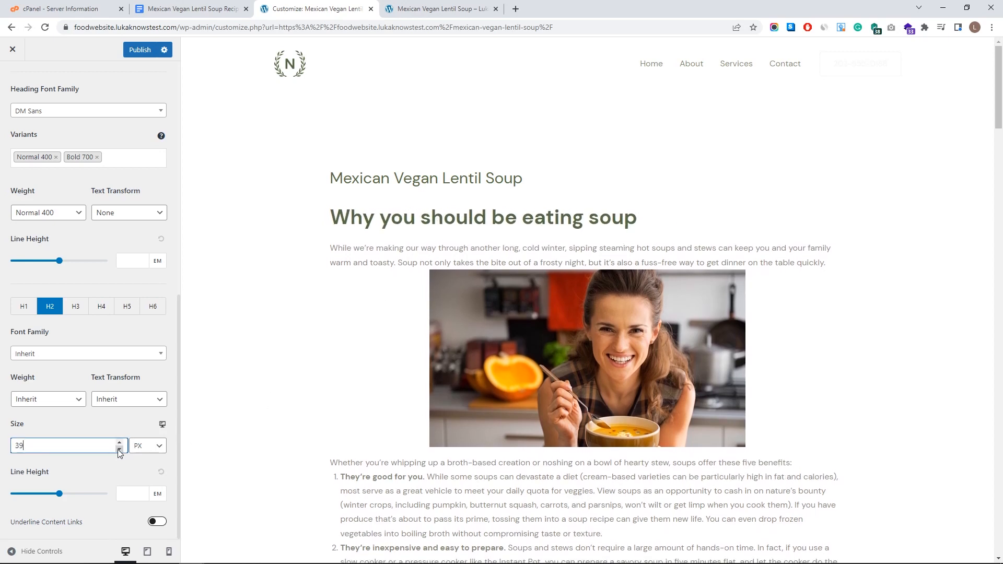
click(119, 443)
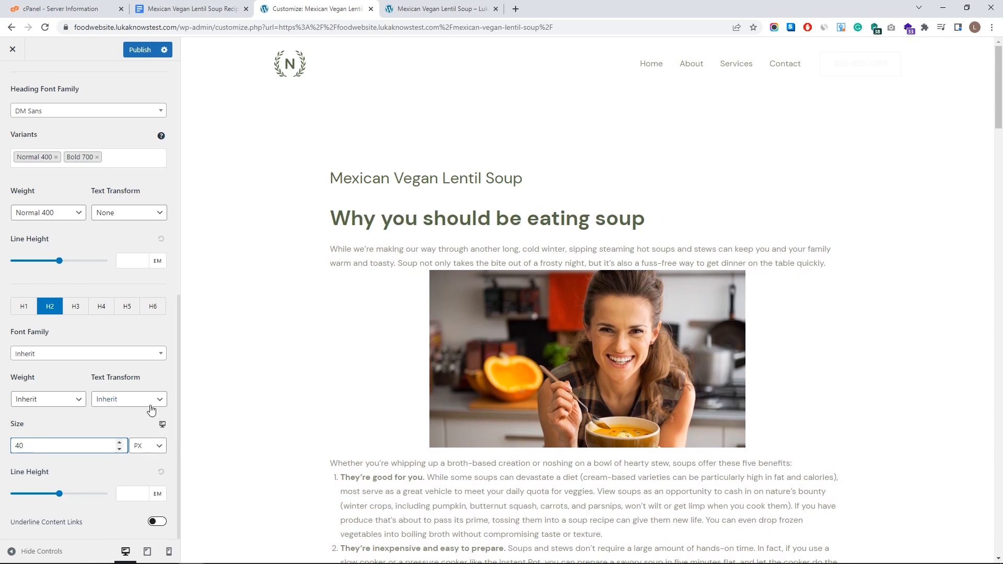
drag(59, 493, 45, 494)
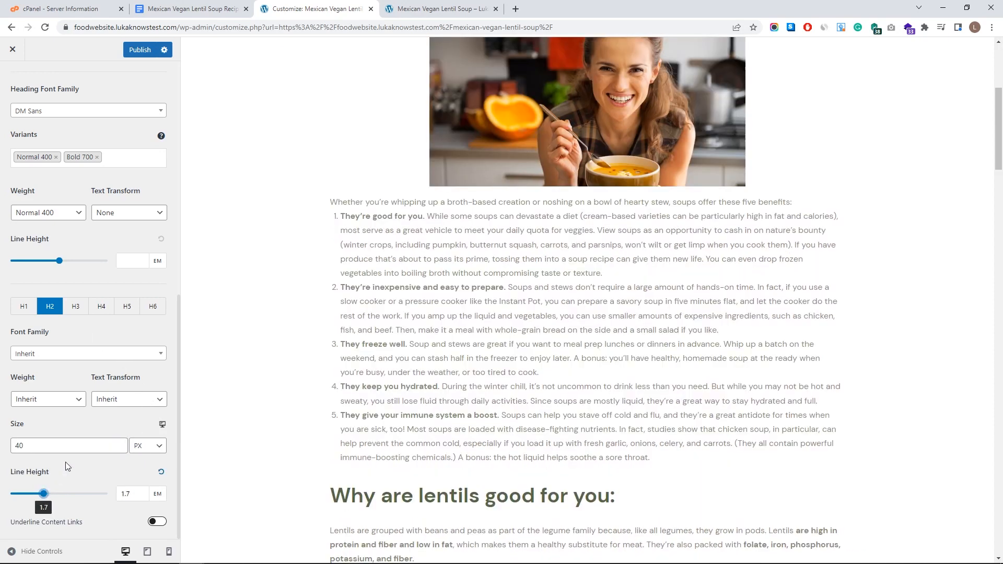
drag(59, 235, 48, 235)
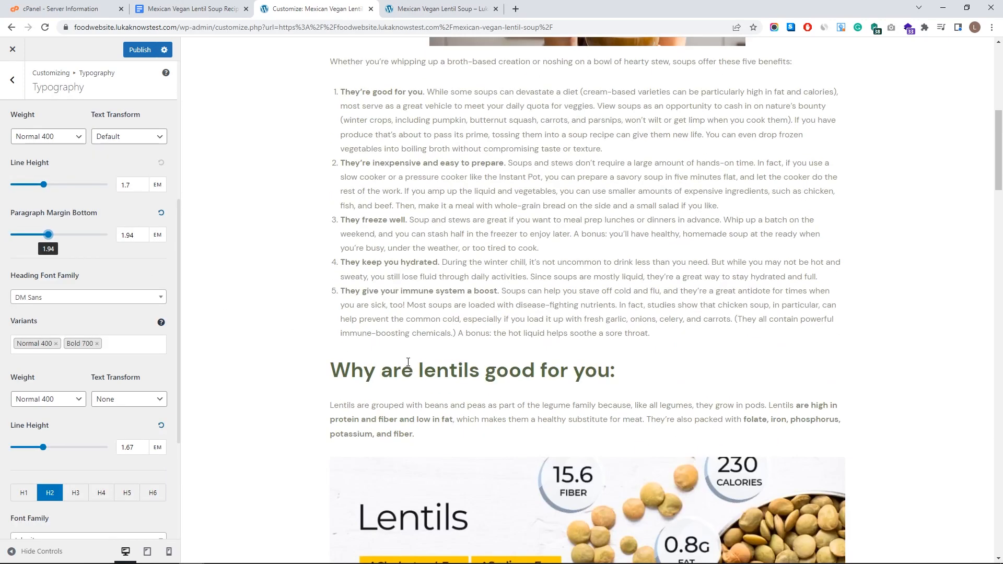
- Drop paragraph bottom margin to 0, raise it to 1.56 EM, and check the preview
scroll(411, 360, down, 5)
scroll(402, 367, down, 7)
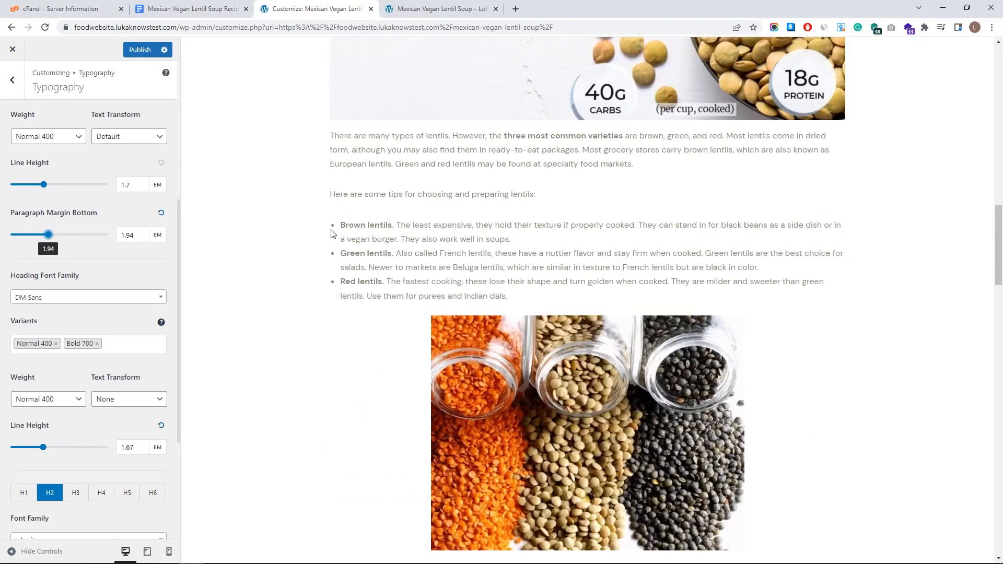
drag(50, 235, 13, 236)
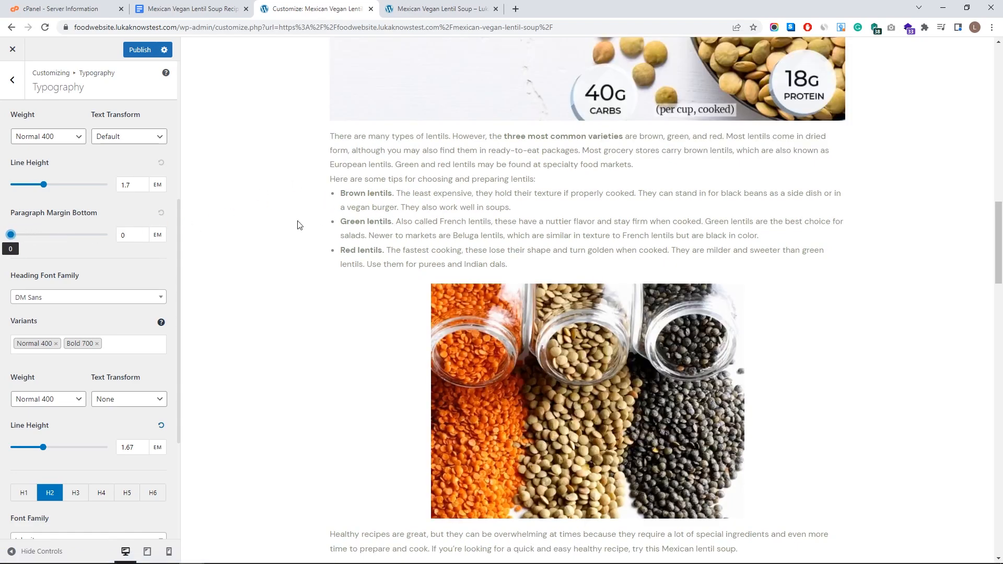
drag(12, 239, 42, 236)
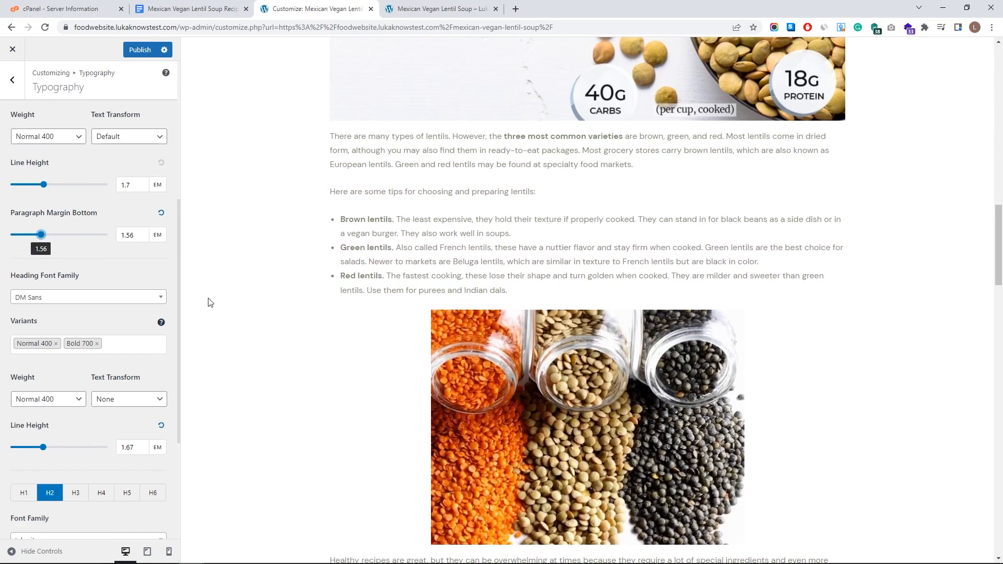
scroll(390, 430, down, 13)
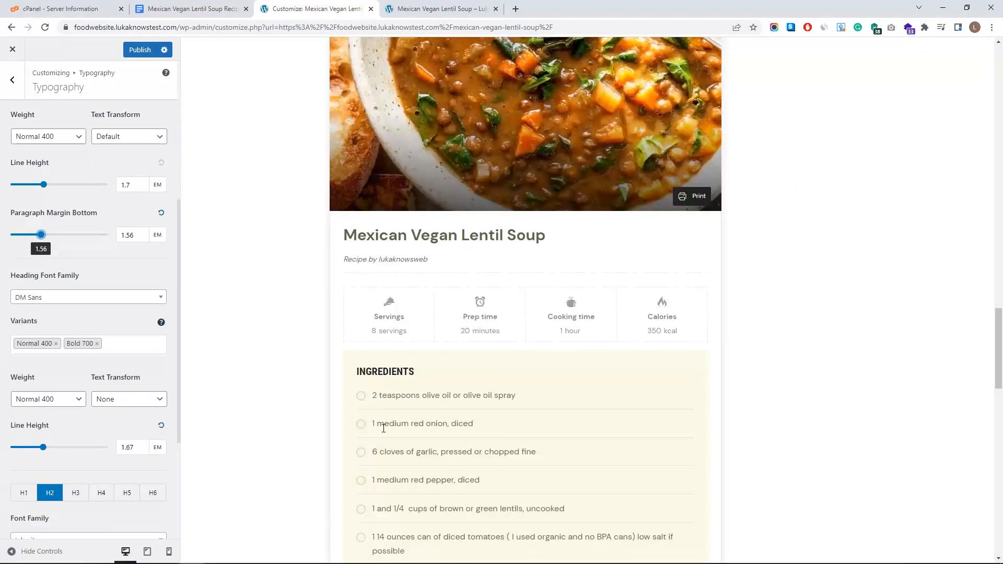
scroll(374, 441, up, 13)
scroll(374, 446, up, 15)
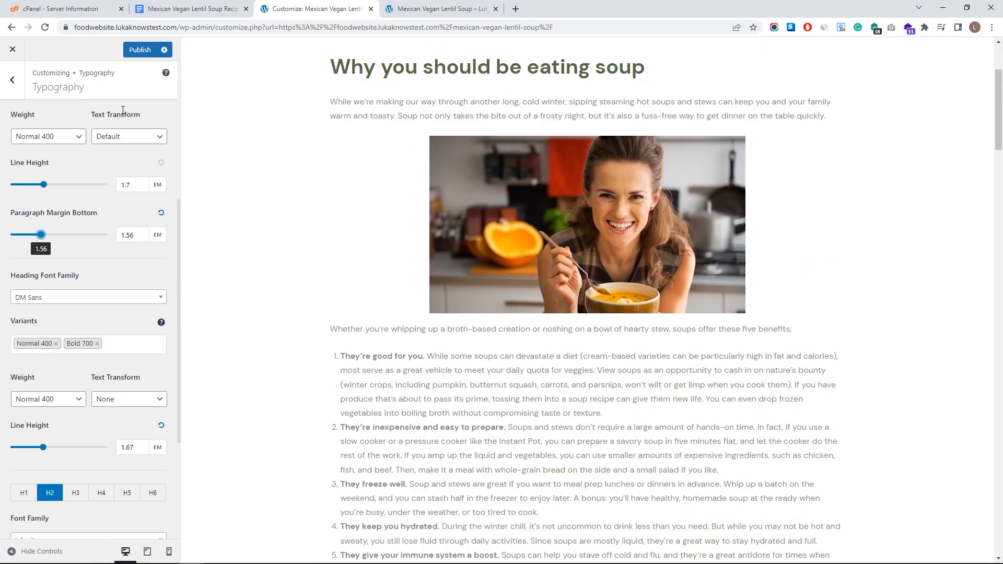
scroll(322, 253, up, 3)
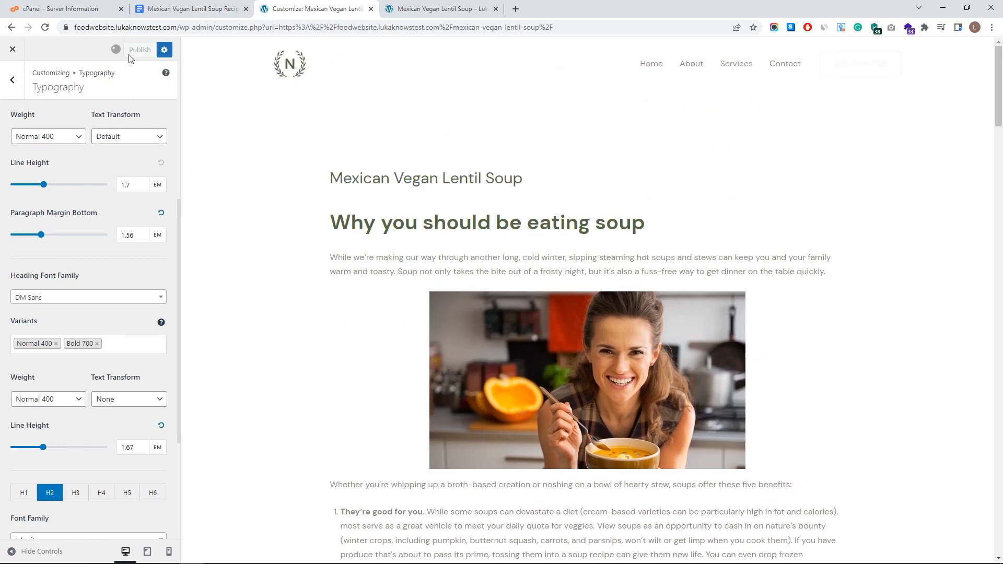
- Close the Customizer, scroll through the live Mexican Vegan Lentil Soup post, then go to the Dashboard
click(16, 66)
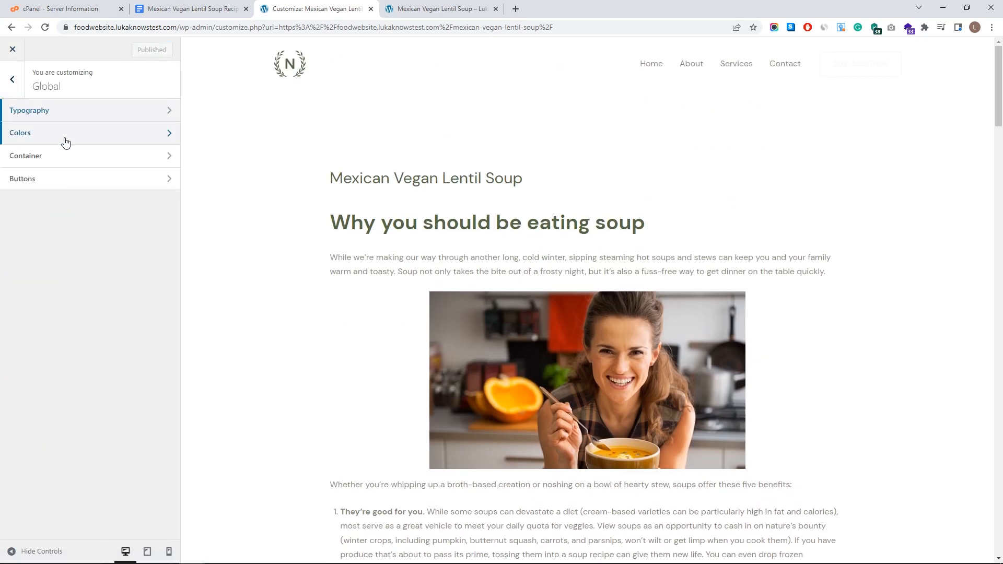
click(16, 56)
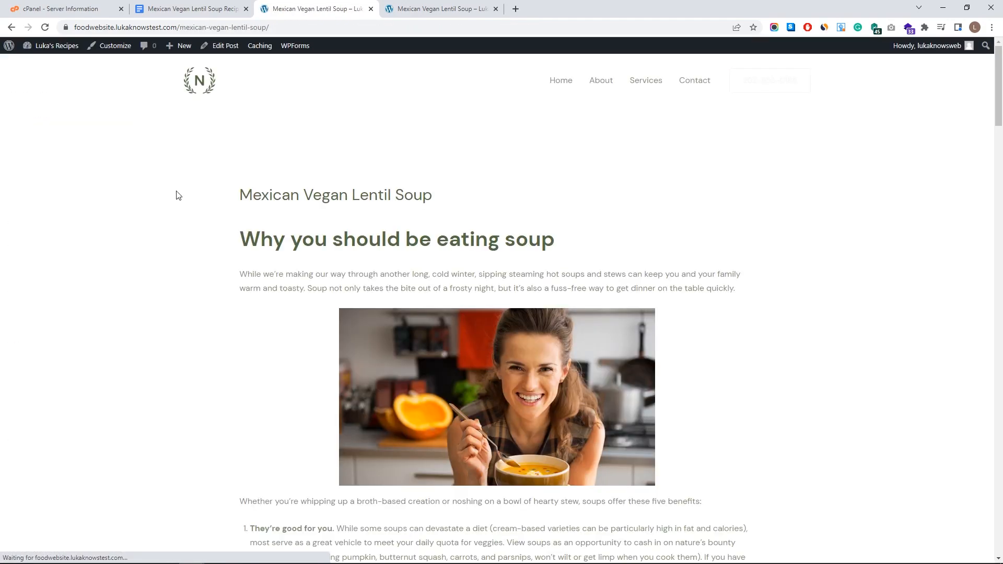
scroll(158, 163, down, 20)
scroll(290, 310, down, 10)
scroll(387, 332, up, 15)
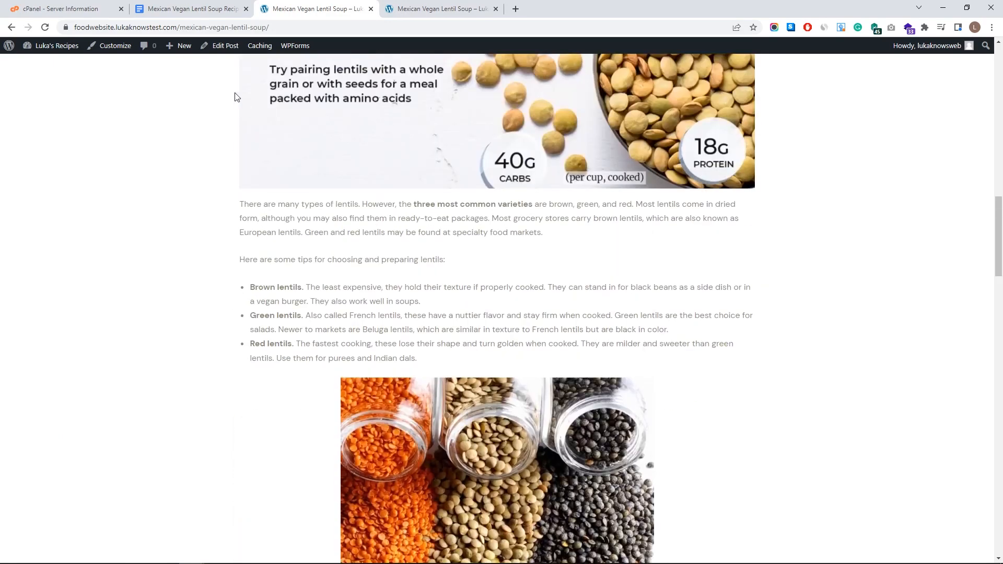
scroll(366, 313, up, 15)
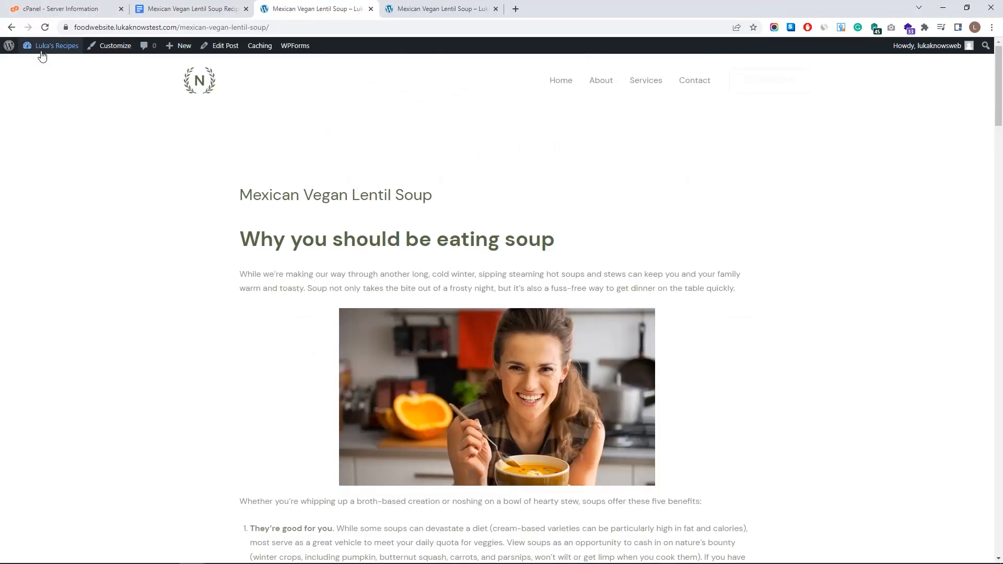
click(43, 50)
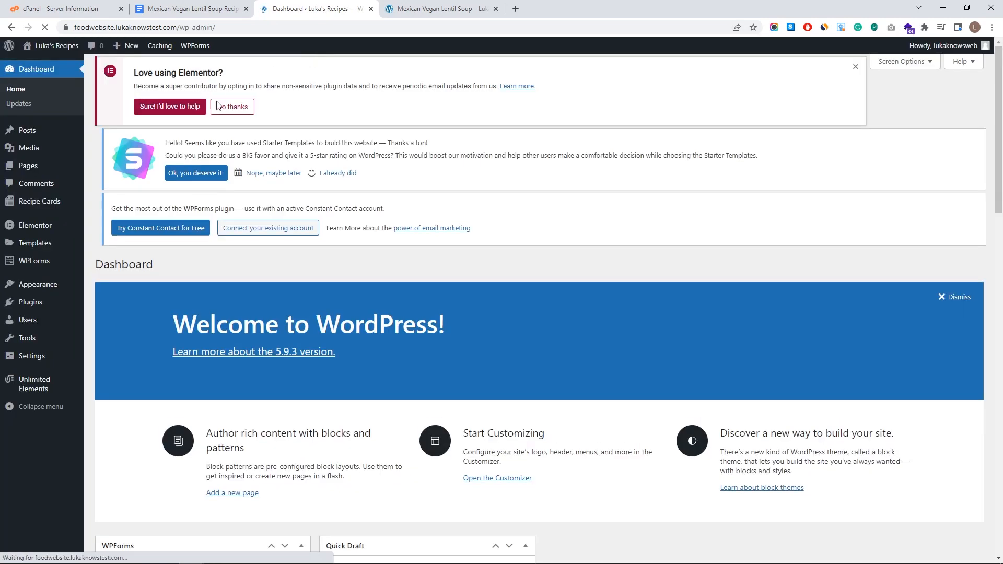
- Open the Mexican Vegan Lentil Soup post for editing from All Posts
mouse_move(34, 132)
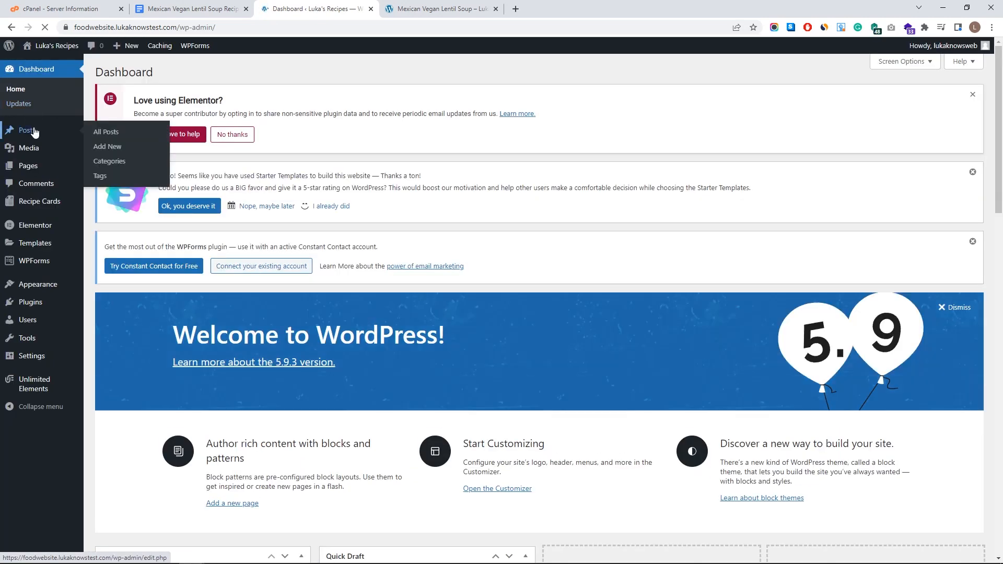
click(90, 132)
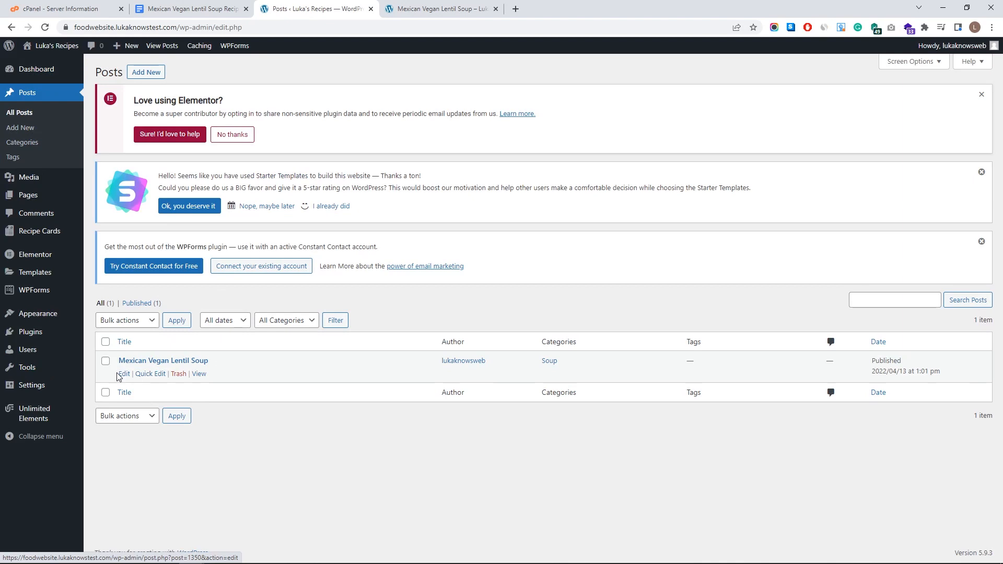
click(124, 374)
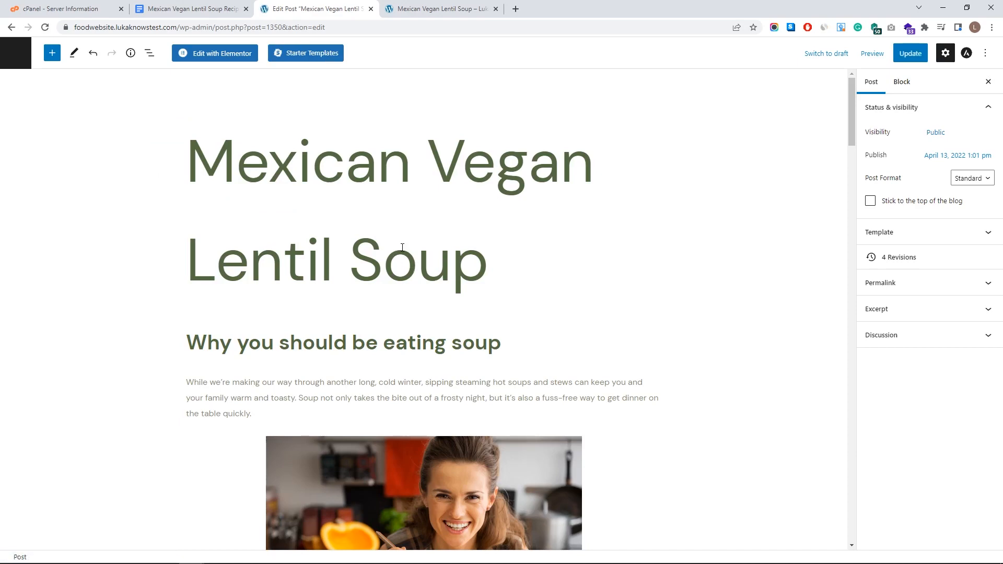
scroll(483, 270, down, 20)
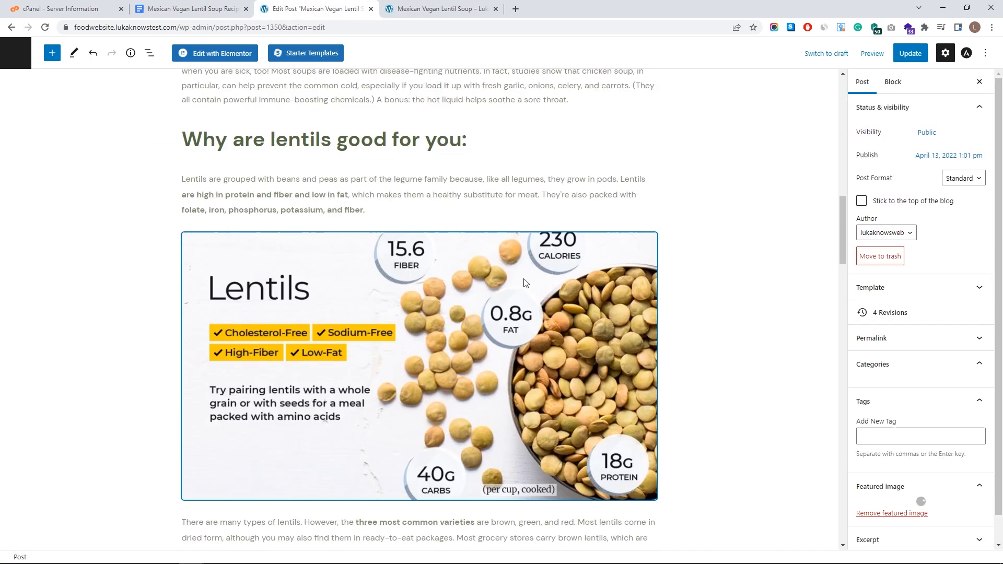
scroll(539, 261, down, 1)
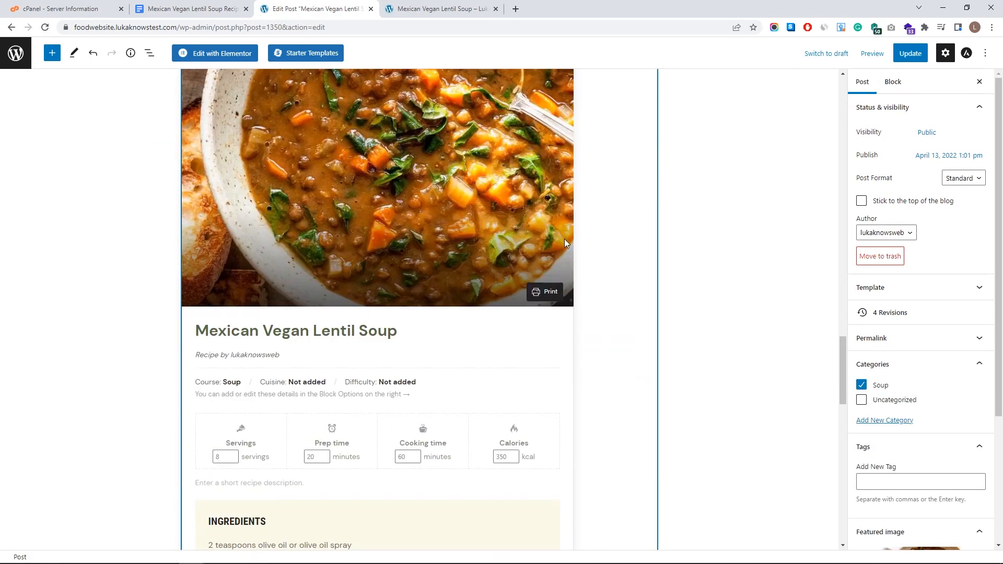
- Align the Recipe Card block to the center and update the post
click(594, 247)
click(254, 88)
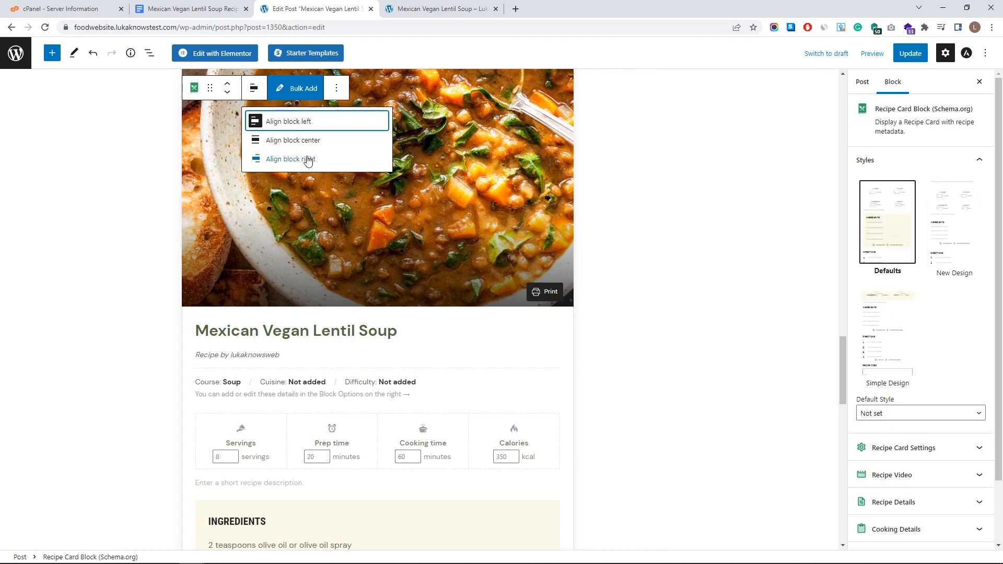
click(311, 141)
scroll(512, 344, up, 5)
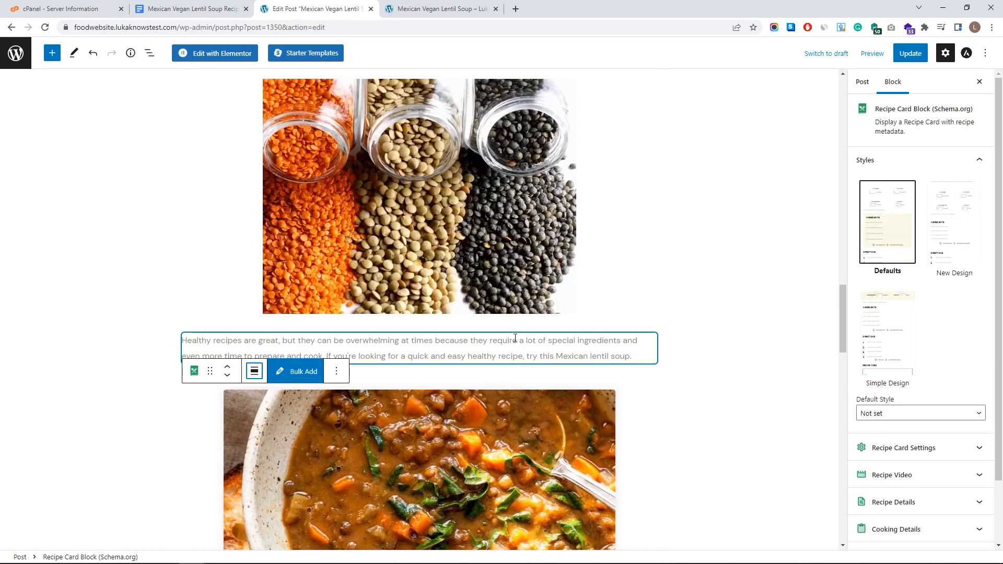
scroll(507, 314, up, 15)
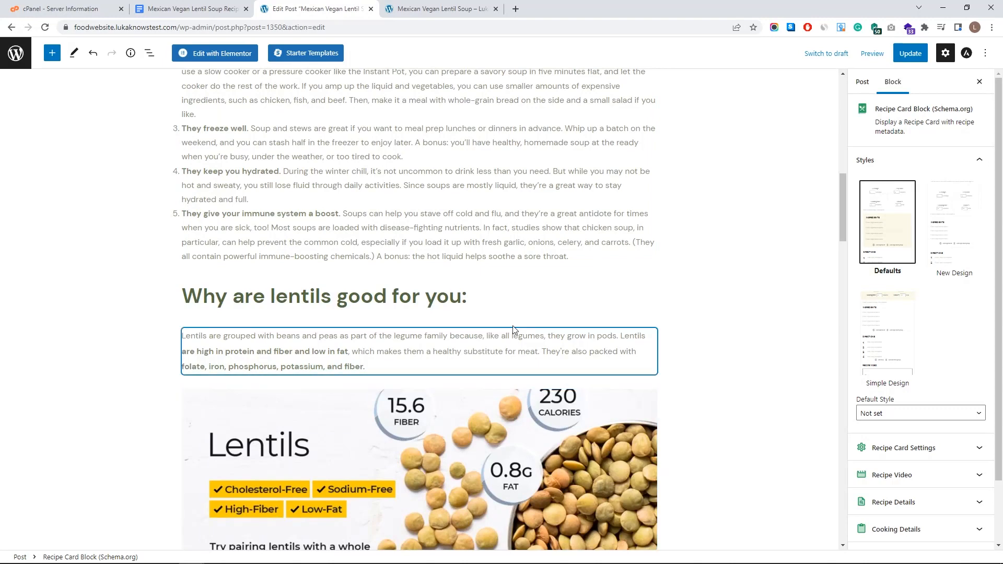
scroll(502, 258, up, 5)
scroll(444, 378, down, 5)
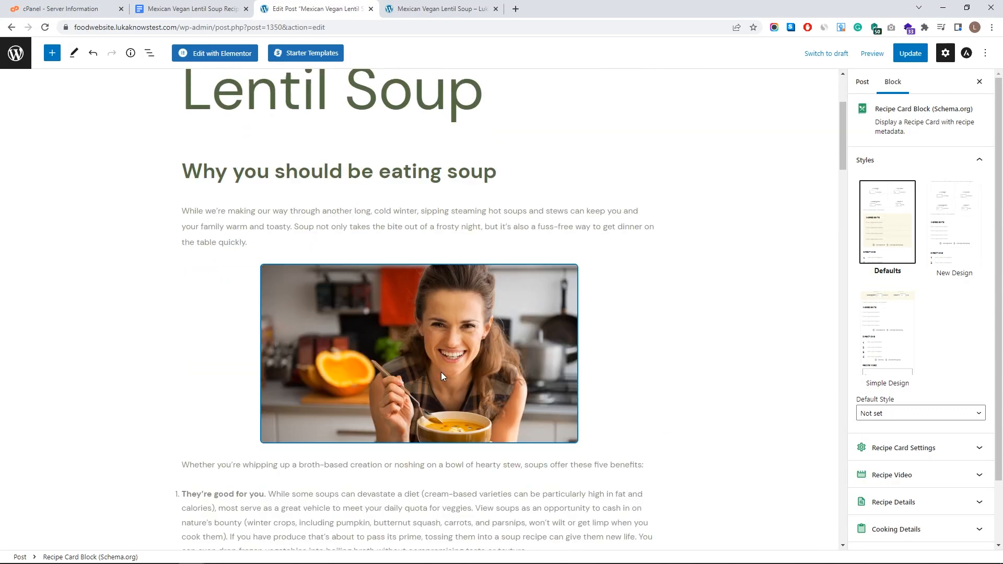
scroll(419, 303, up, 4)
click(896, 54)
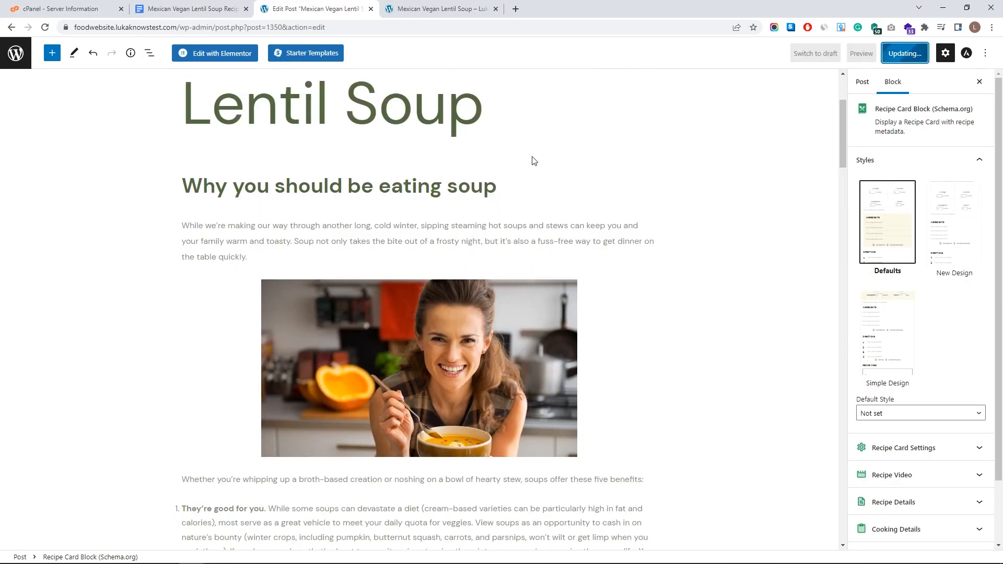
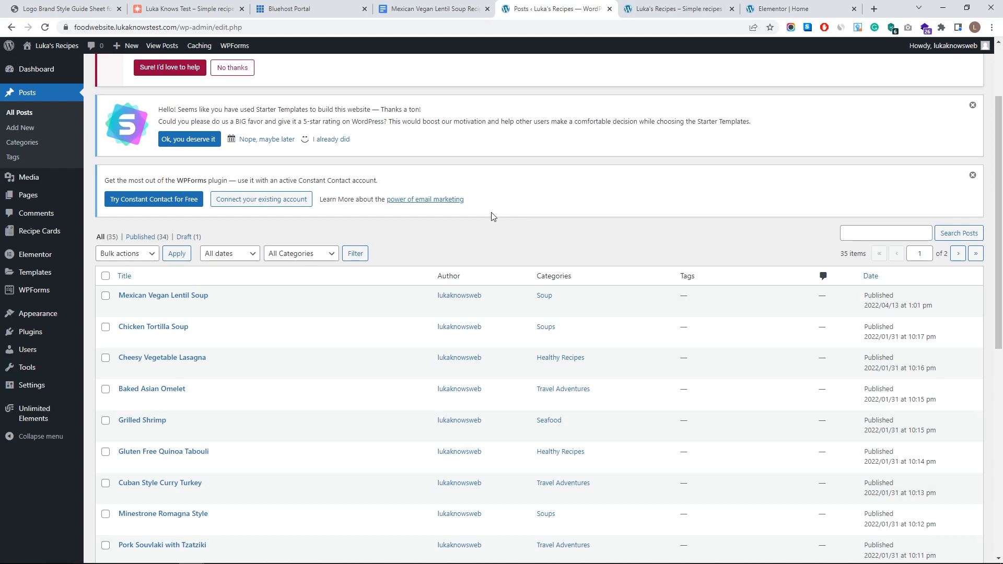
- Visit the live site from the admin bar, then return to the Home page in Elementor
mouse_move(70, 50)
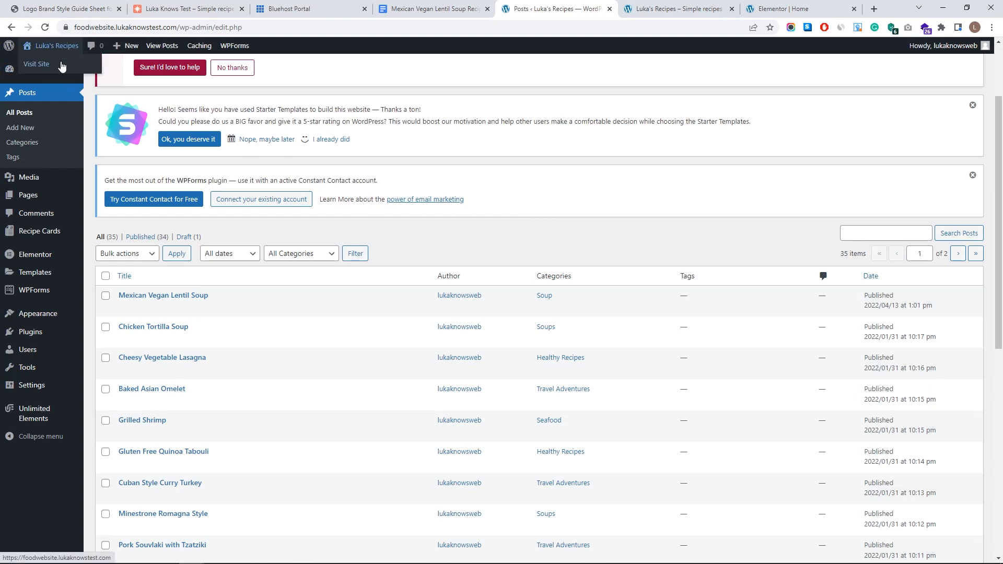
click(62, 66)
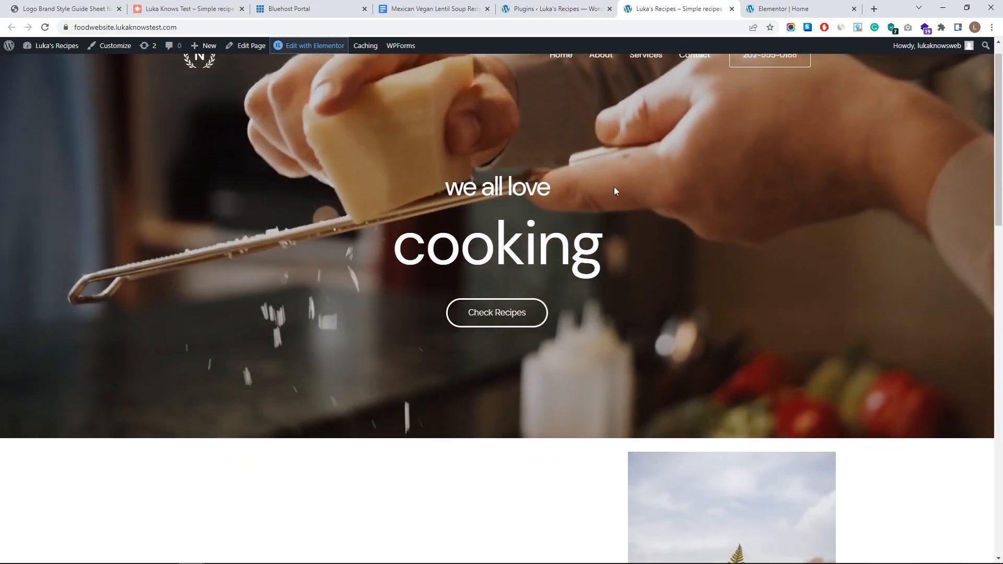
scroll(615, 190, down, 5)
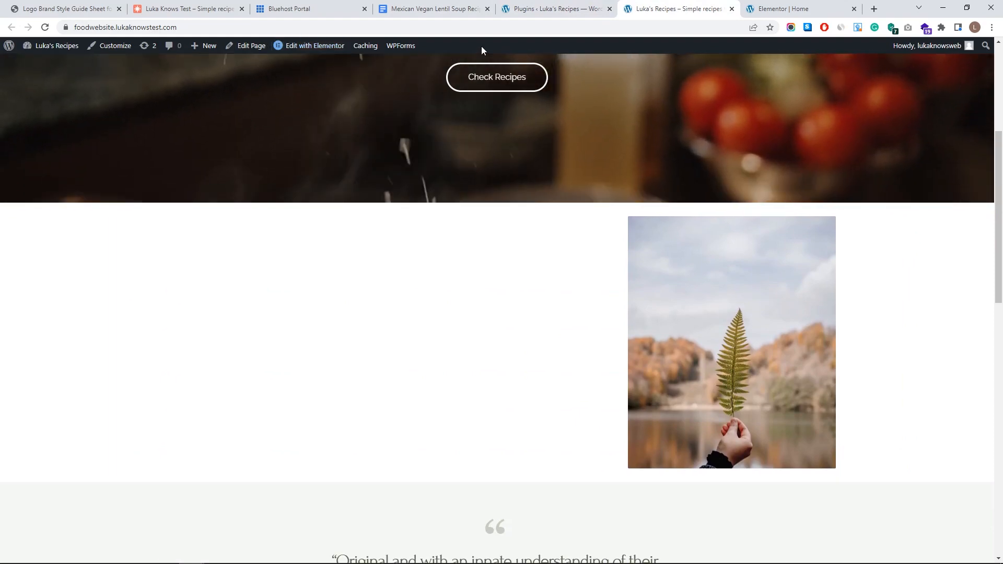
scroll(481, 47, up, 5)
mouse_move(309, 48)
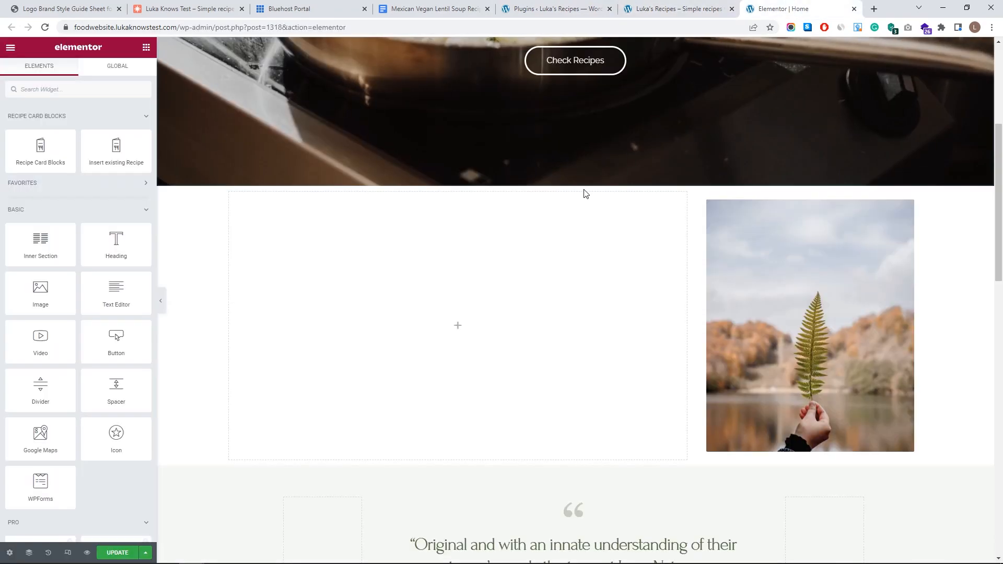
scroll(513, 226, down, 5)
scroll(596, 251, up, 5)
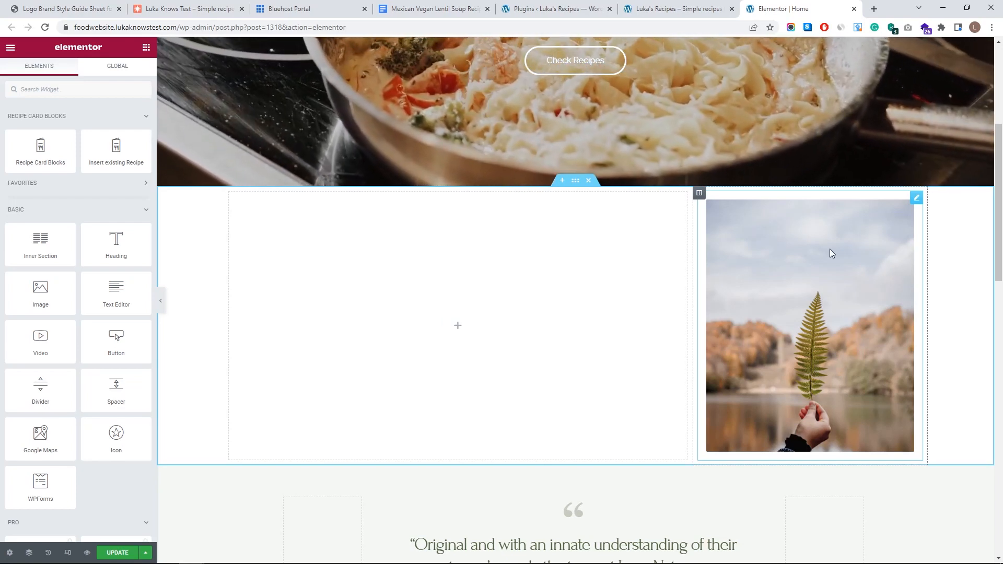
- Delete the fern image widget from the section below the hero
right_click(916, 199)
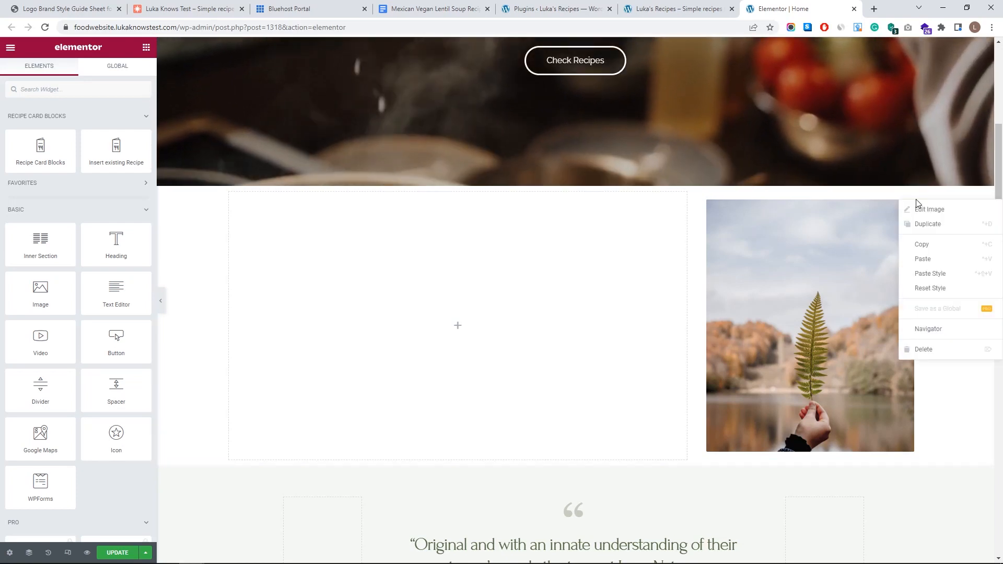
click(927, 349)
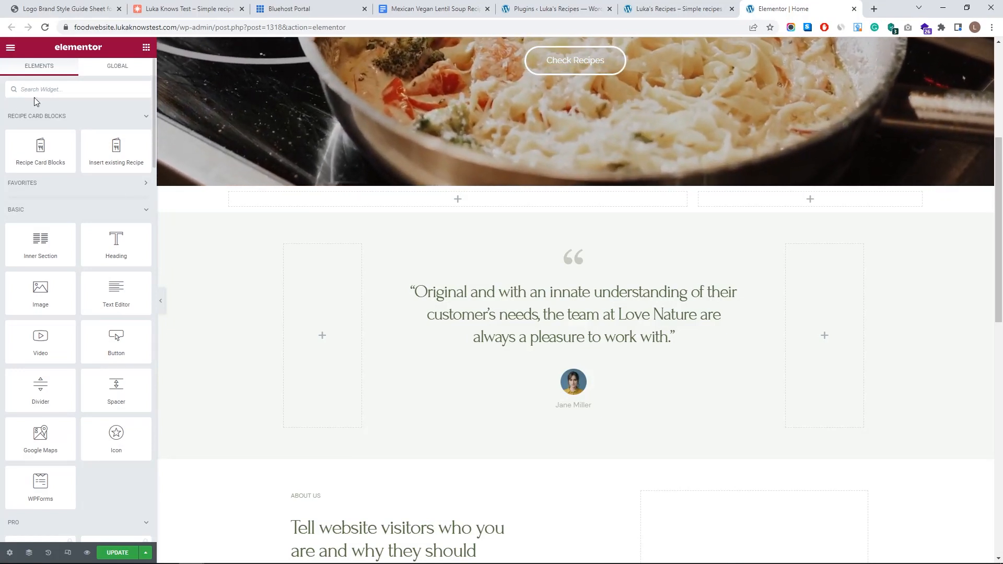
- Search widgets for 'post' and drag Post Blocks into the empty left column
text(po)
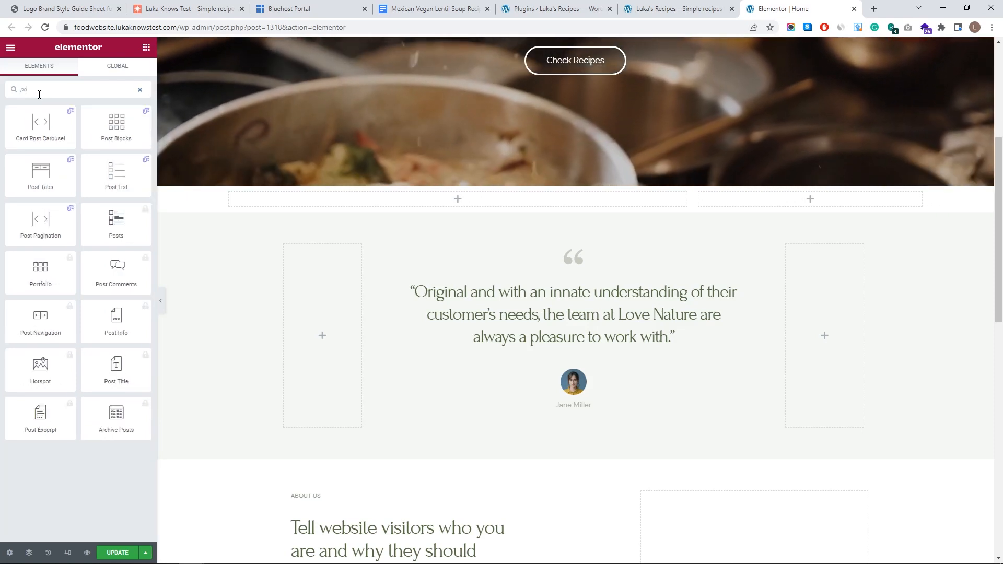
text(st)
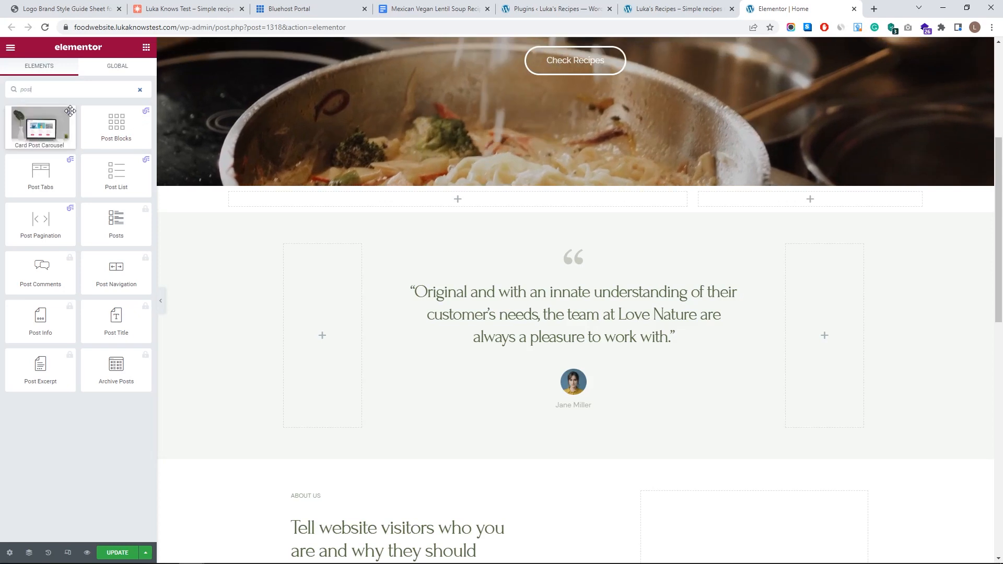
mouse_move(103, 139)
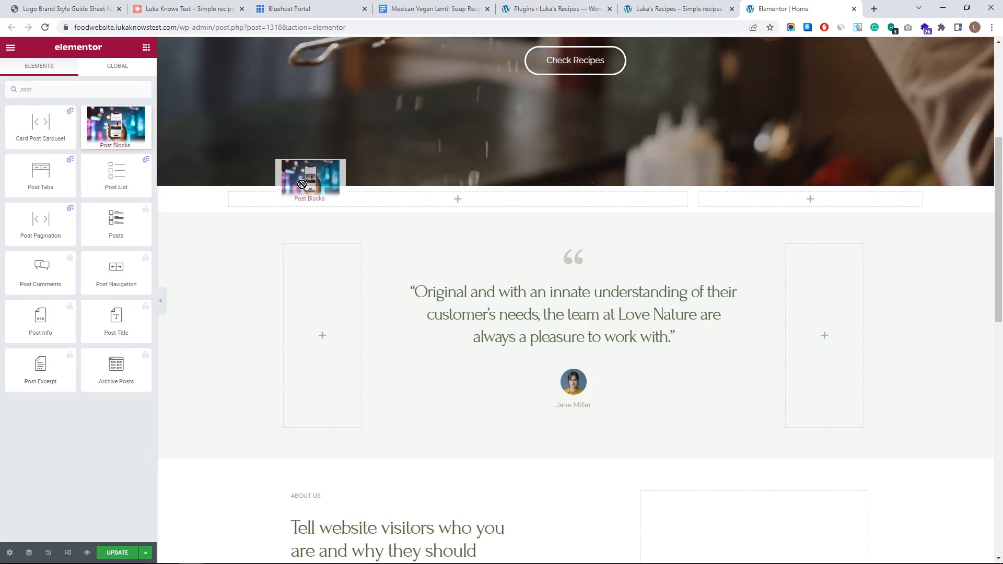
drag(381, 206, 380, 207)
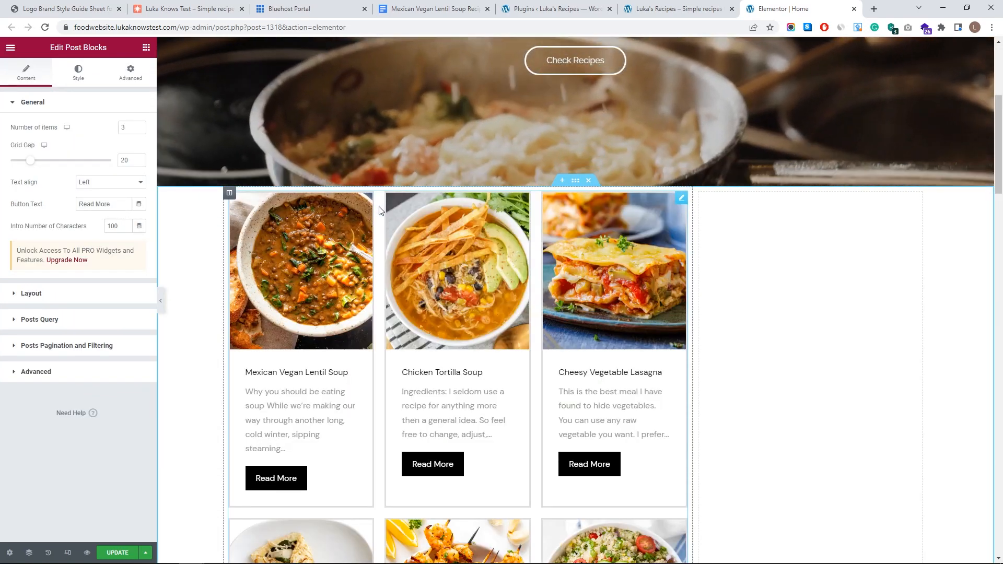
scroll(459, 266, down, 3)
scroll(451, 263, down, 3)
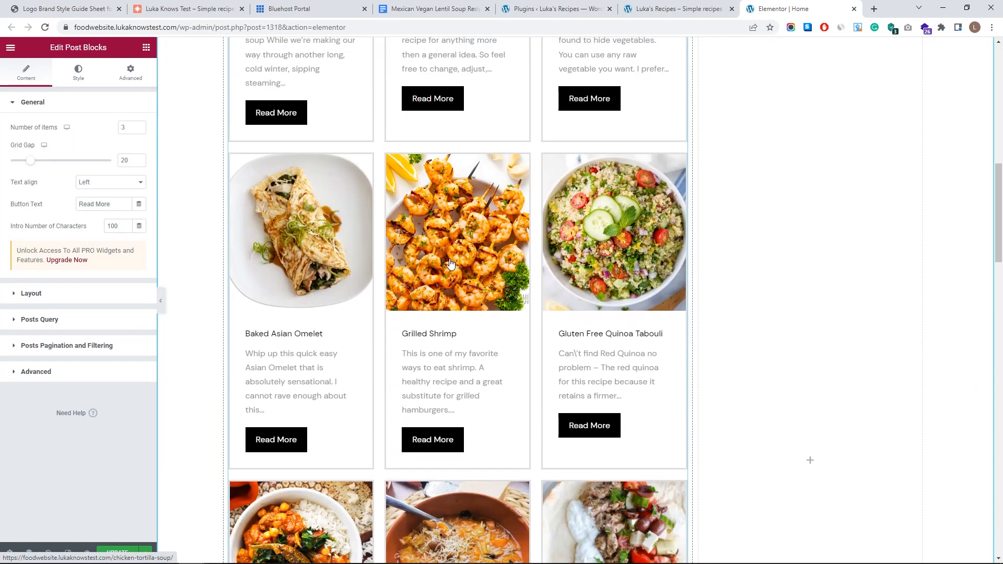
- Check the Plugins page, All Posts list and live site, then return to the homepage editor
click(554, 9)
click(27, 92)
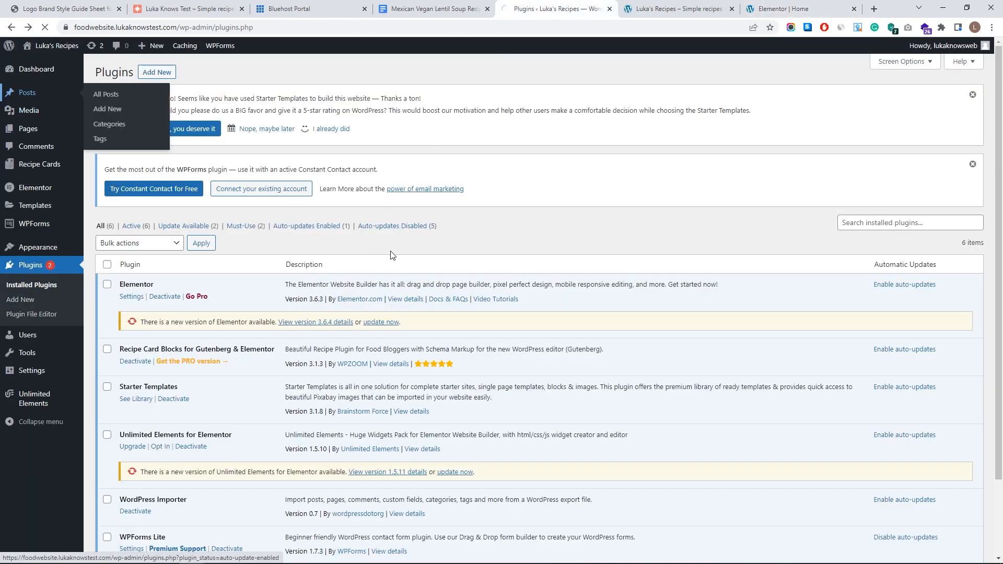
scroll(196, 175, down, 4)
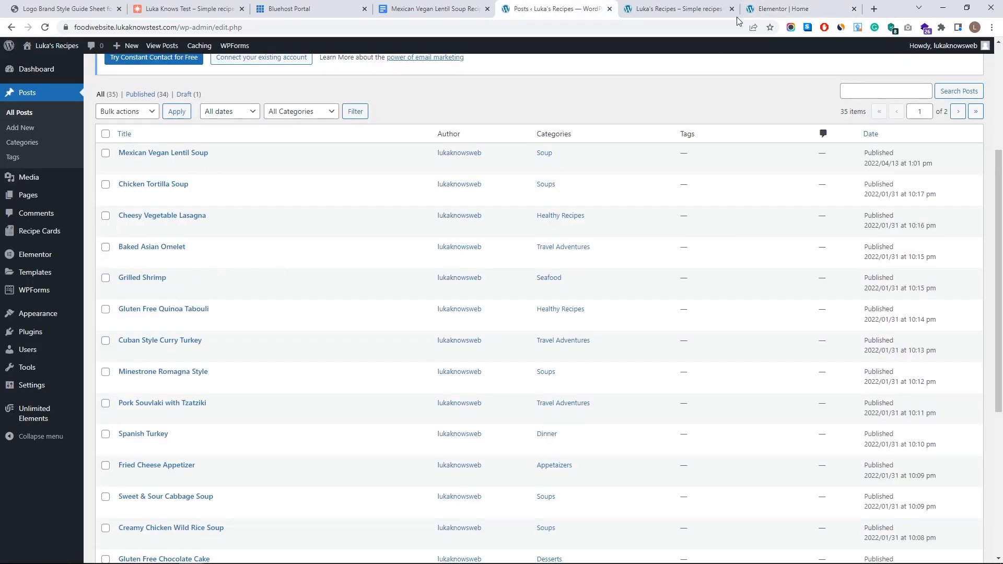
click(677, 9)
click(784, 9)
scroll(443, 269, up, 3)
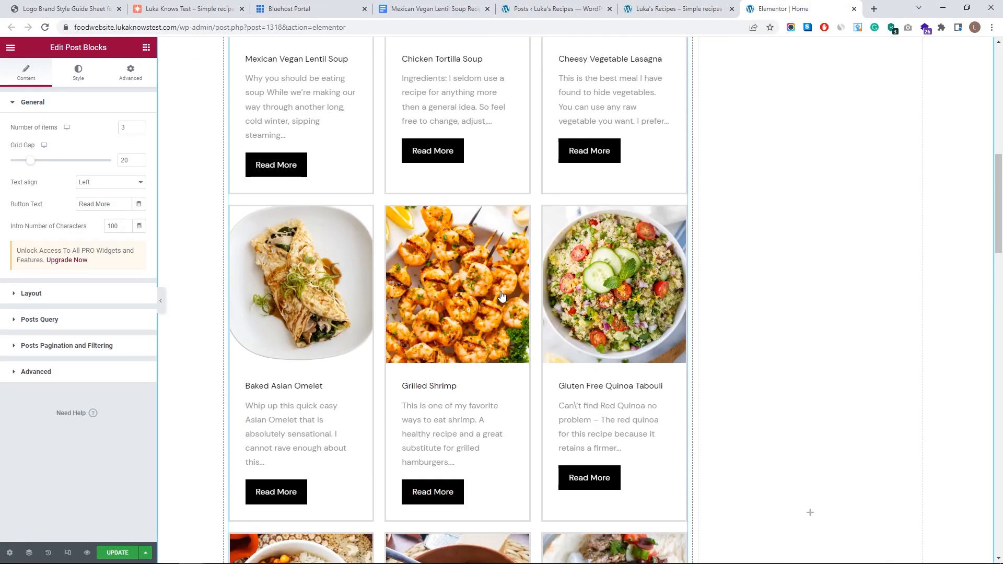
scroll(501, 299, up, 4)
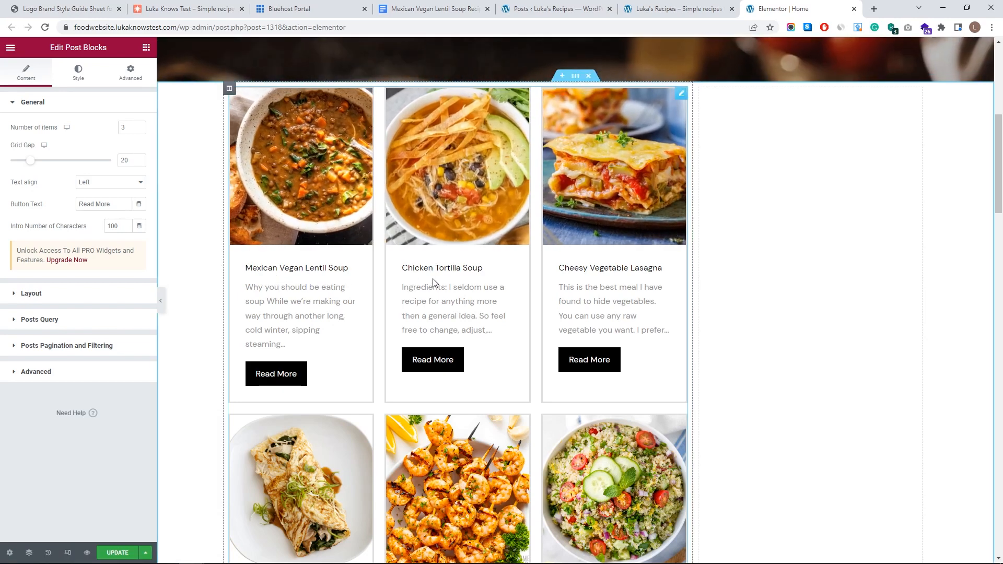
click(558, 7)
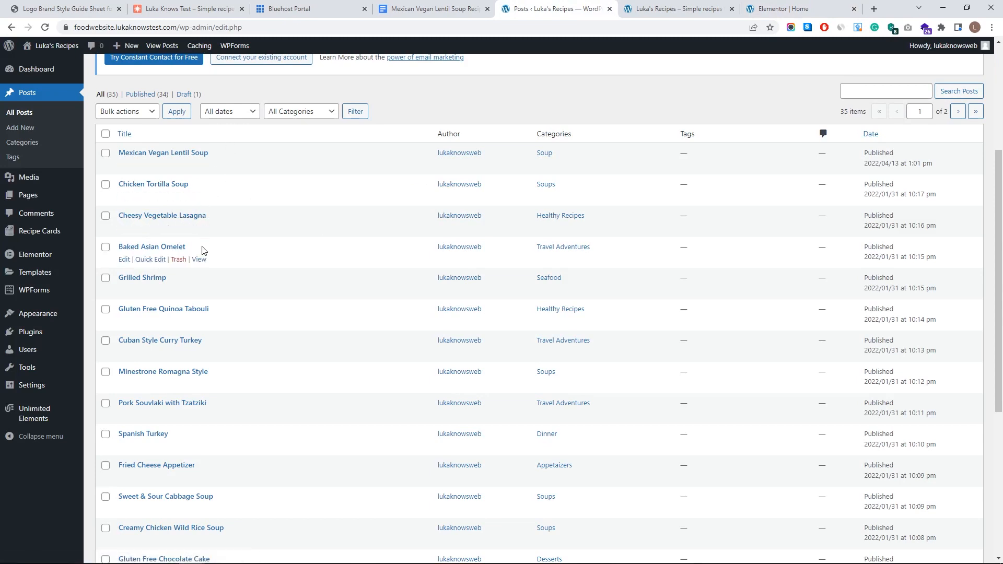
click(779, 9)
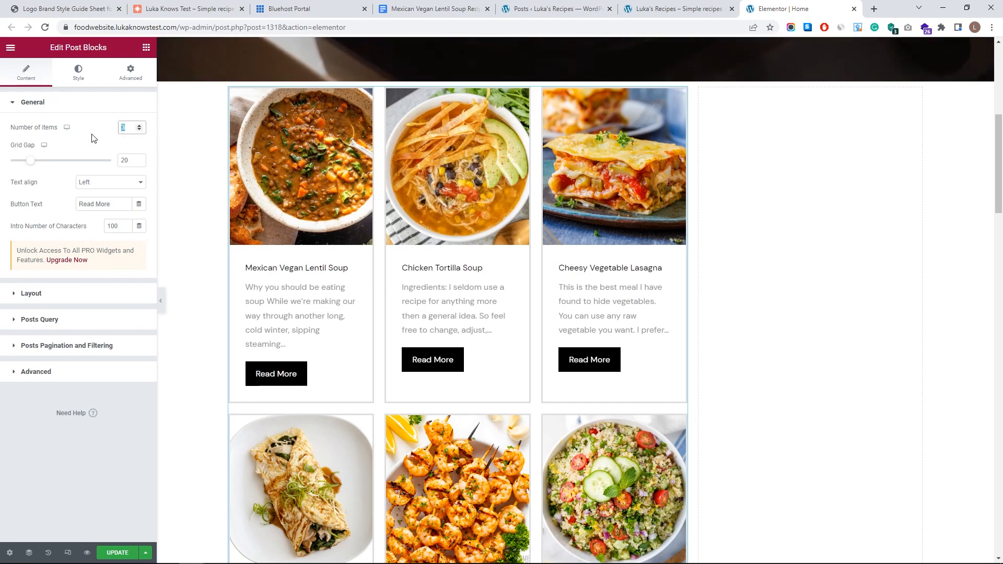
- Set Post Blocks to 3 items per row, Grid Gap 0 and 200 intro characters
click(140, 130)
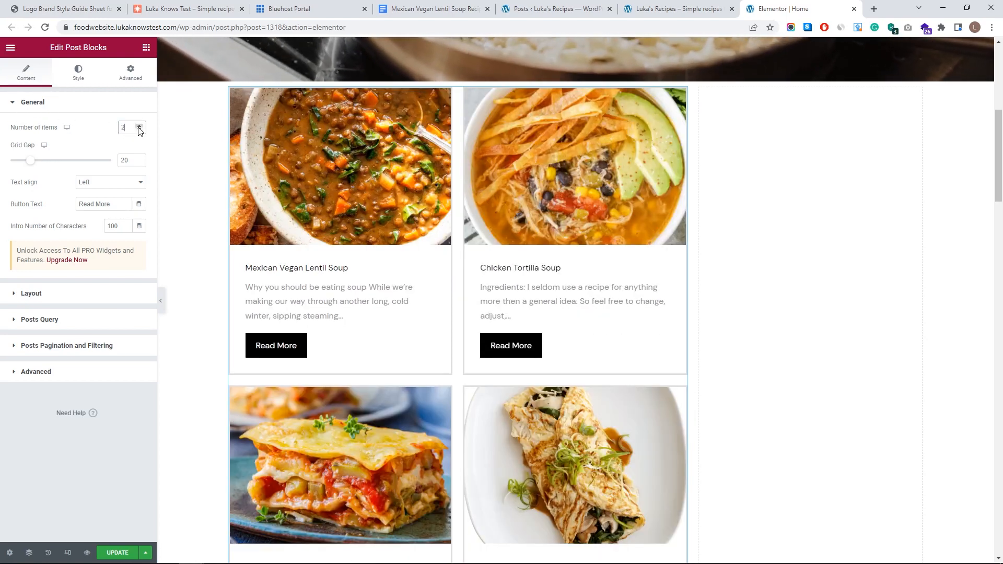
text(5)
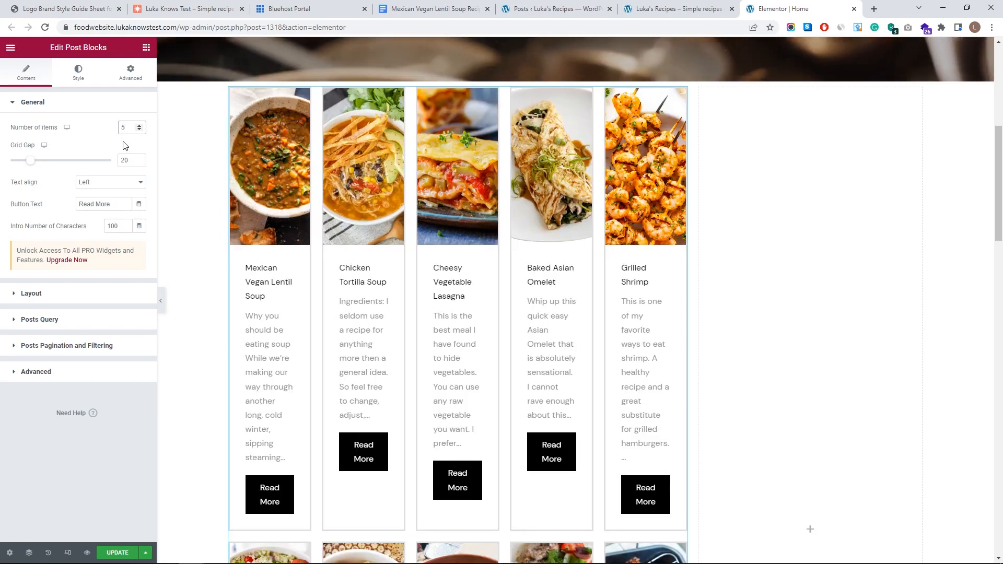
key(BackSpace)
text(3)
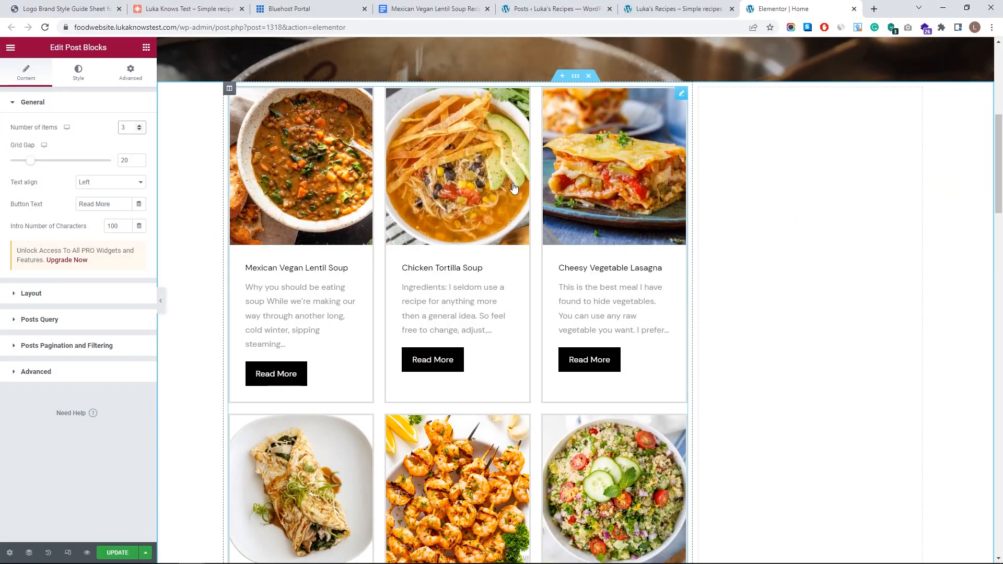
drag(29, 161, 2, 166)
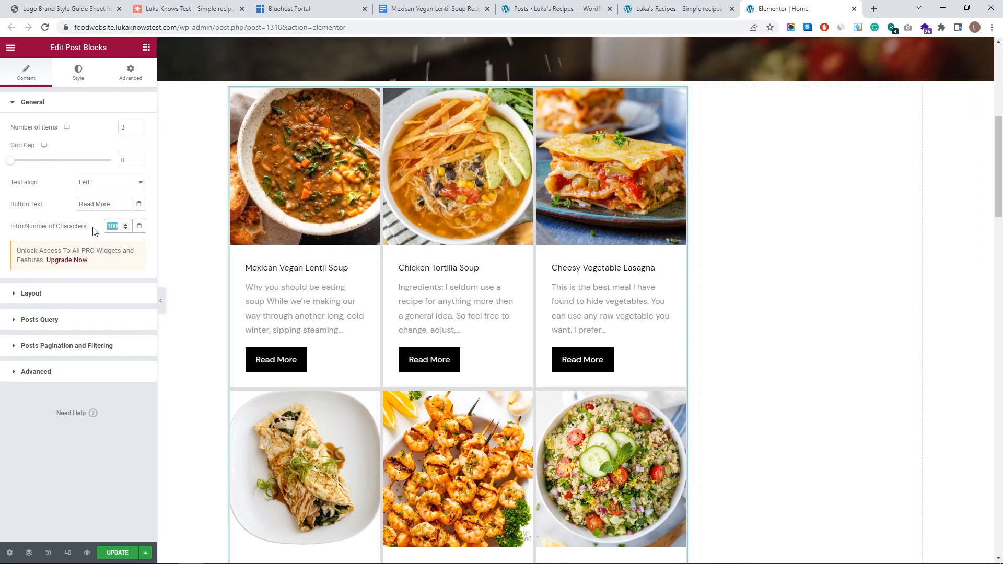
text(200)
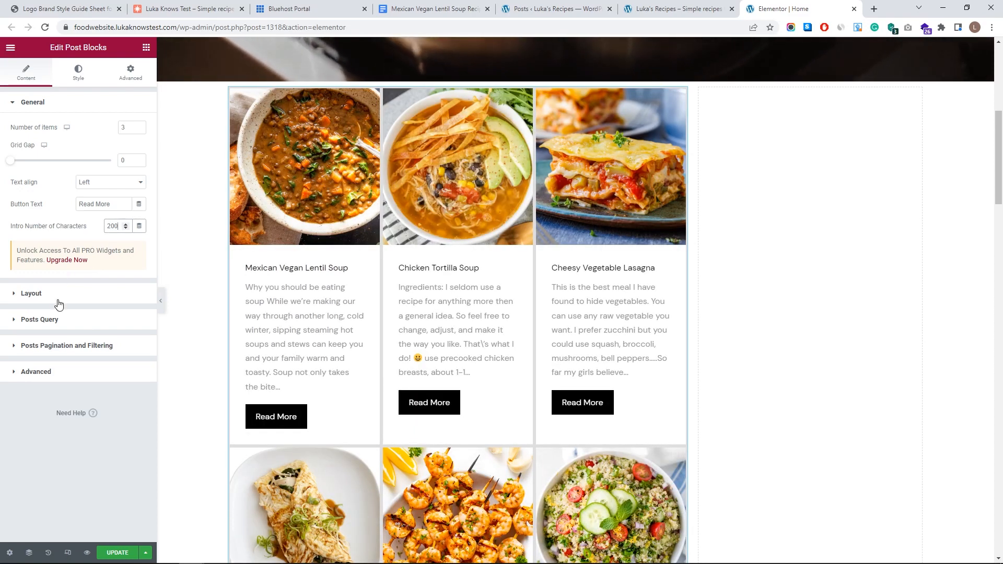
click(31, 293)
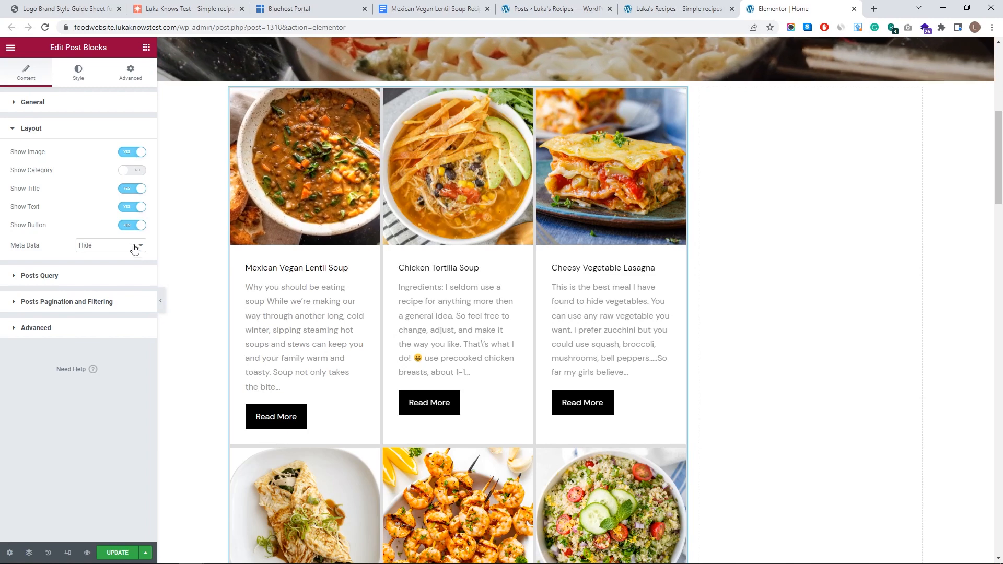
- Try toggling Show Button and Show Category, keeping Read More buttons on and categories hidden
click(135, 225)
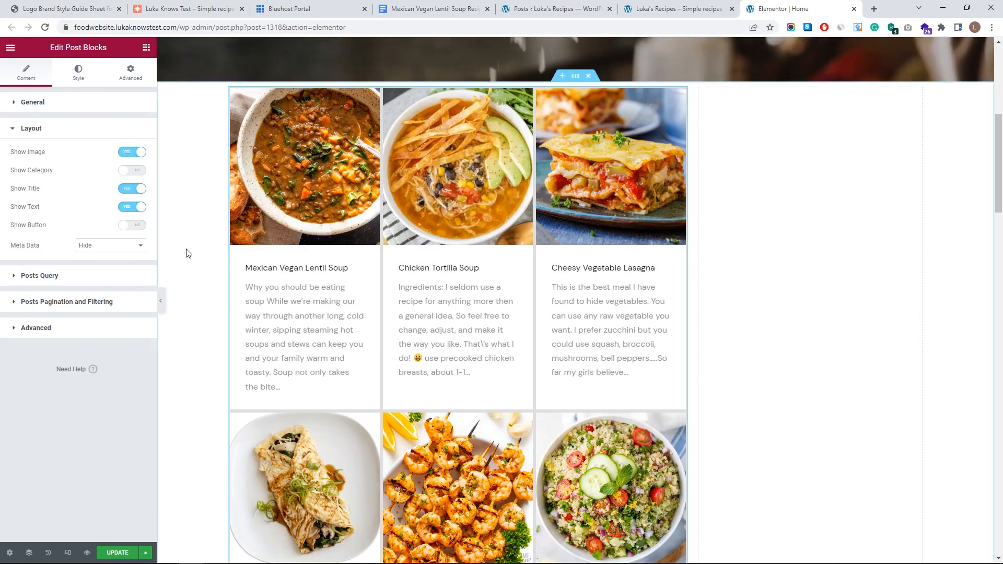
click(131, 226)
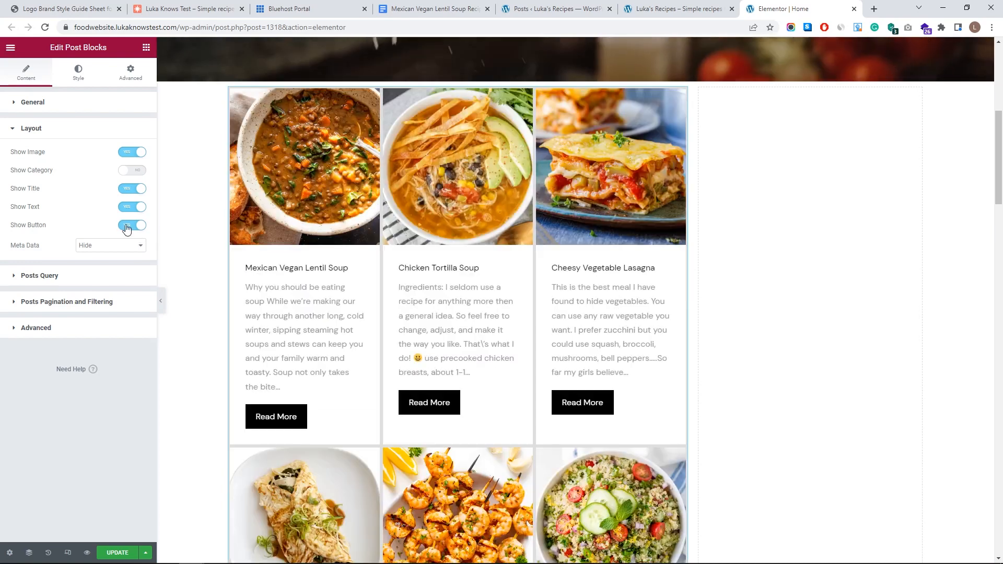
click(130, 171)
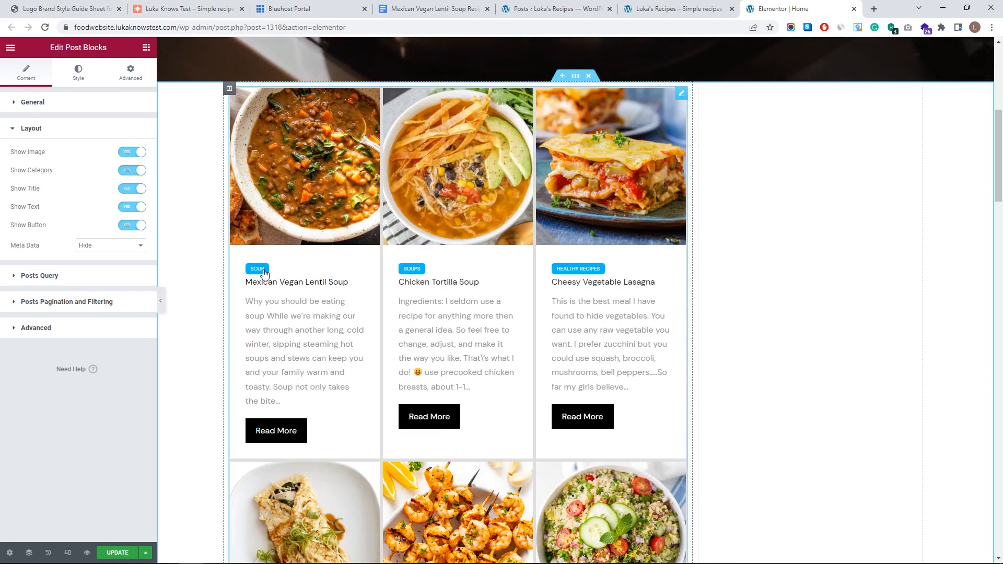
click(130, 174)
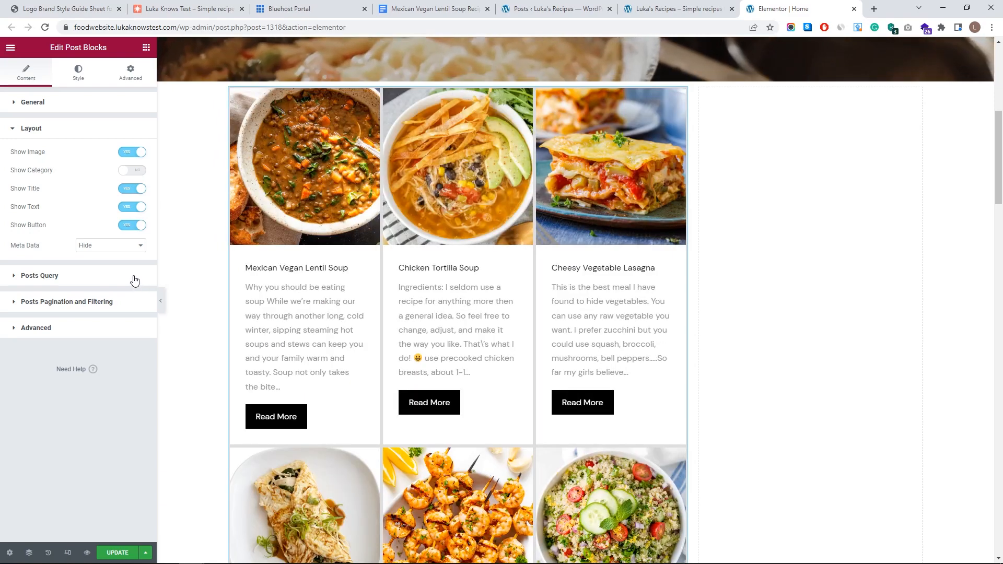
click(135, 279)
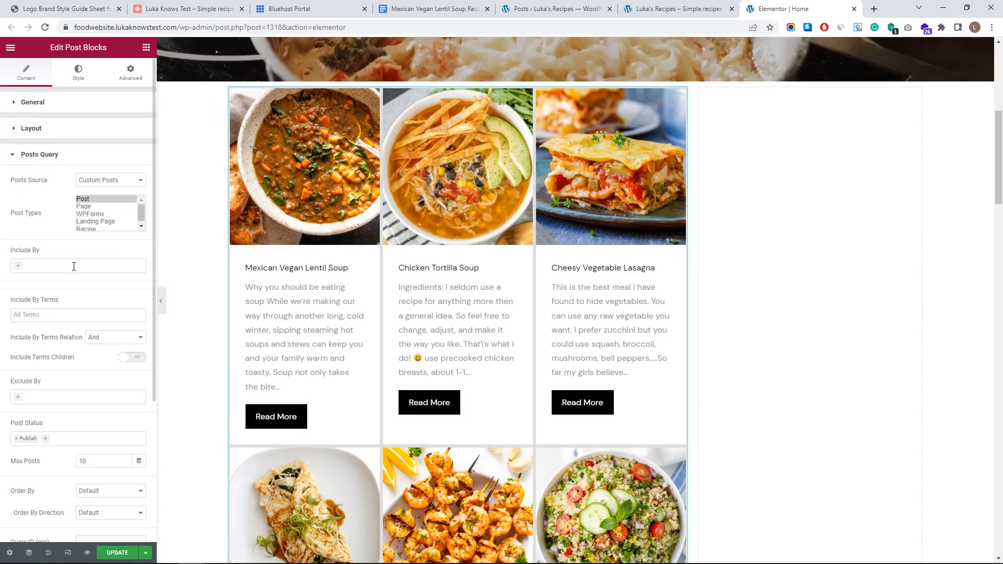
- Add then remove the Soups term under Include By Terms, and set Max Posts to 3
click(42, 313)
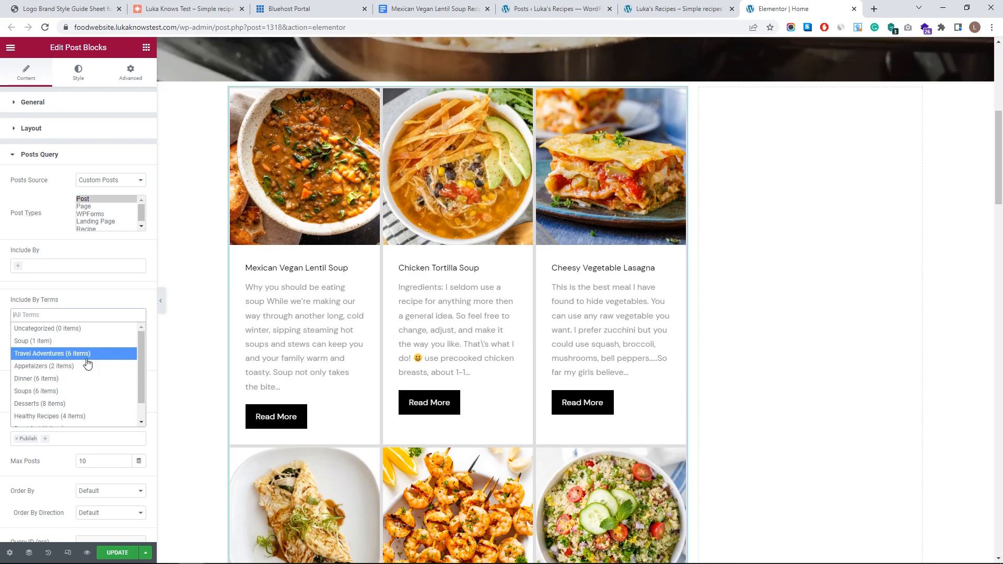
click(76, 373)
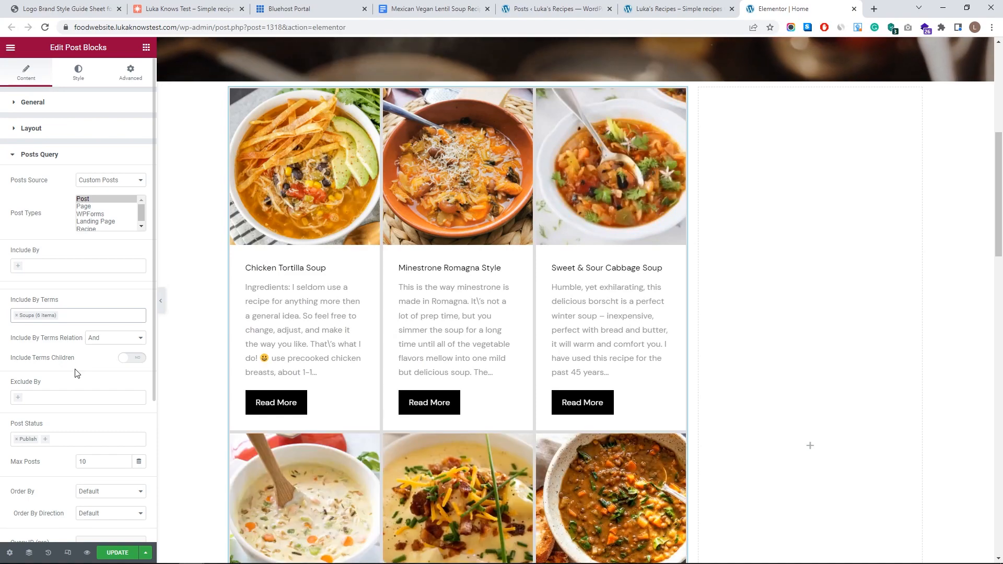
scroll(96, 386, down, 4)
scroll(275, 396, down, 5)
scroll(275, 395, up, 8)
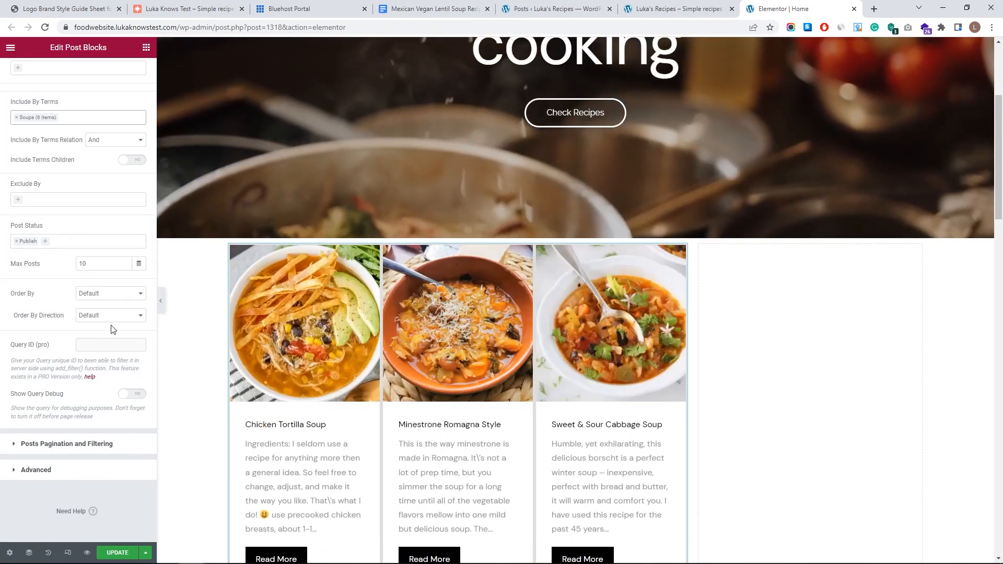
scroll(131, 339, up, 4)
scroll(314, 372, down, 1)
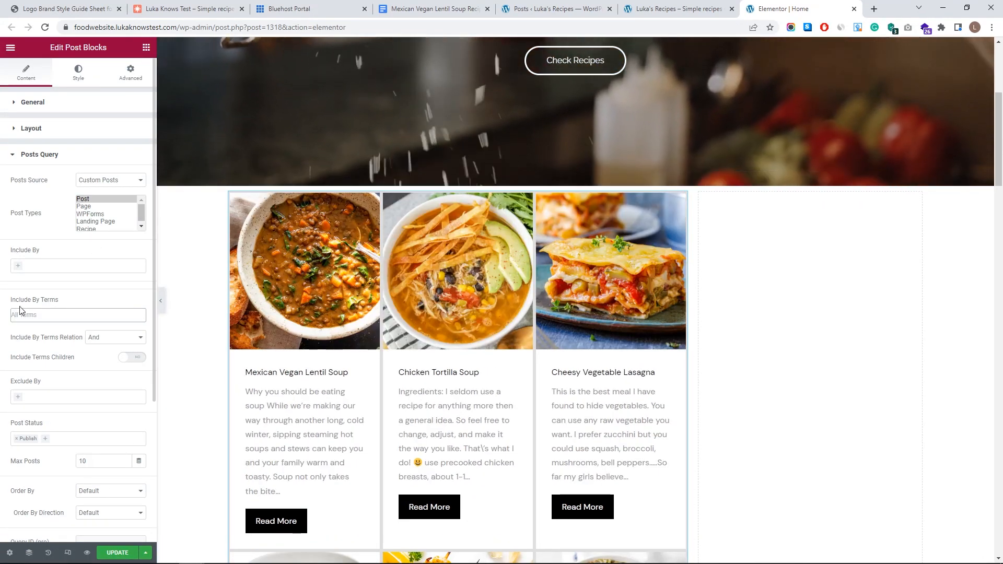
scroll(79, 326, down, 2)
scroll(371, 332, down, 8)
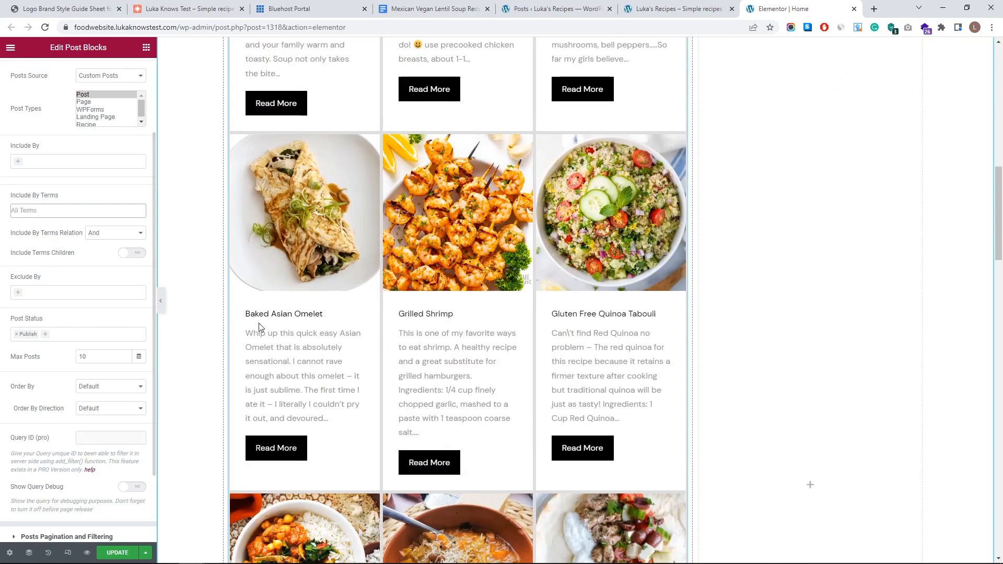
scroll(206, 329, down, 15)
scroll(340, 380, up, 20)
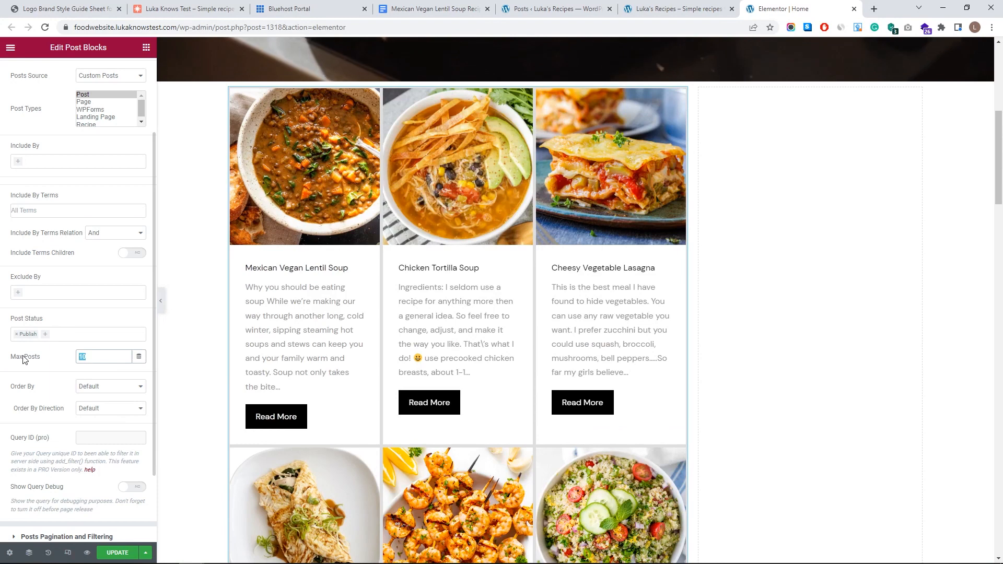
text(3)
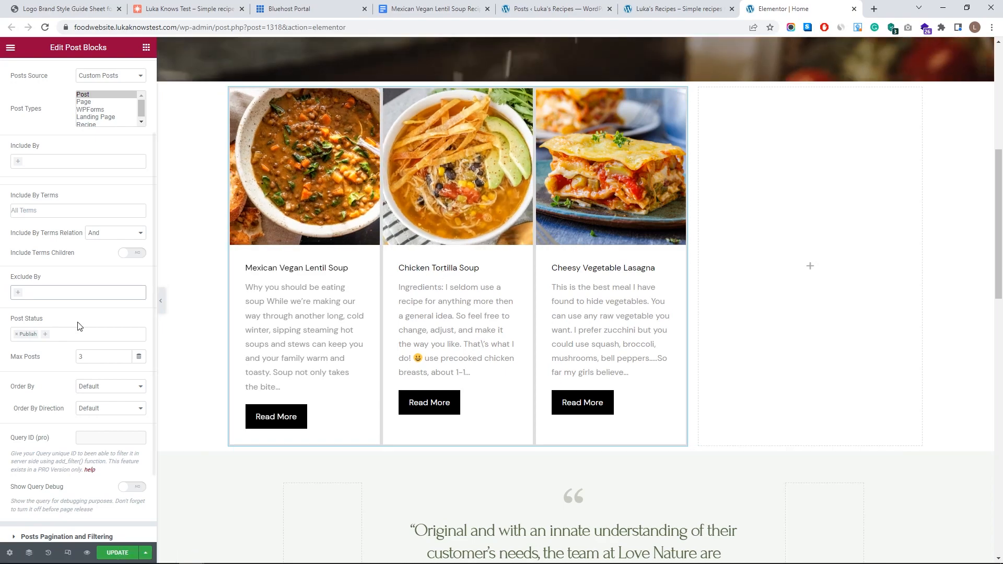
scroll(387, 240, up, 7)
- Exclude the Specific Posts Chicken Tortilla Soup and Baked Asian Omelet from the grid
scroll(418, 240, down, 7)
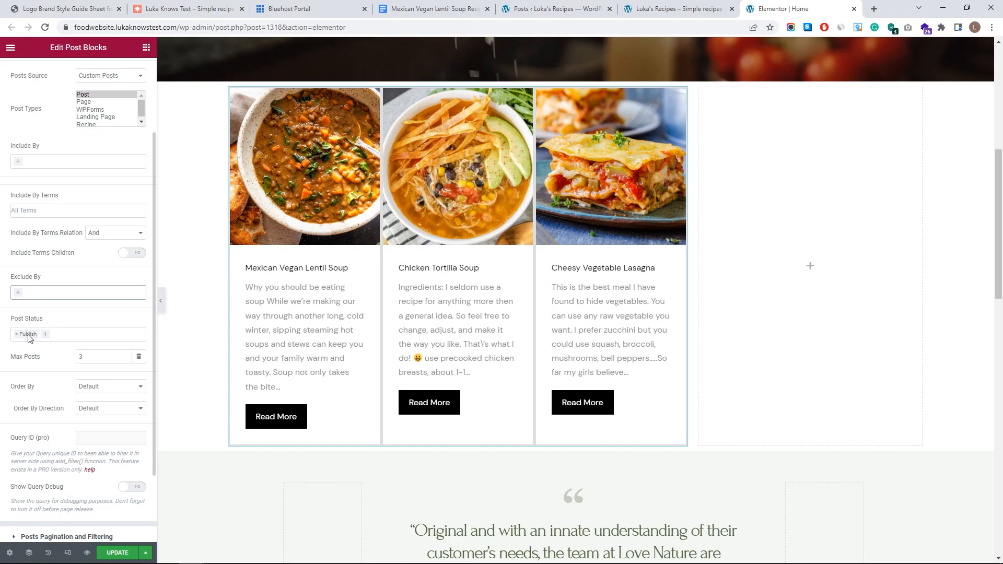
click(18, 294)
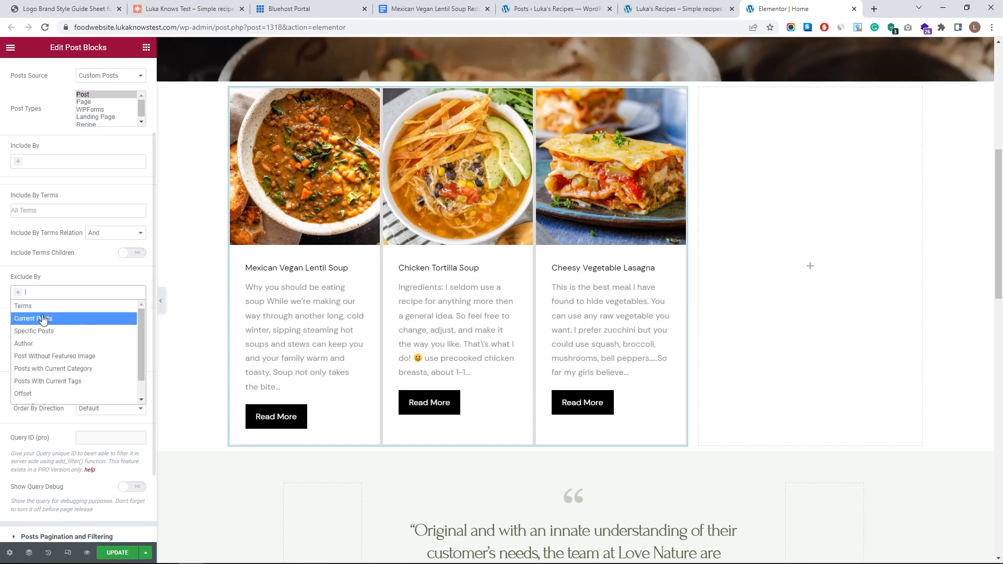
click(73, 333)
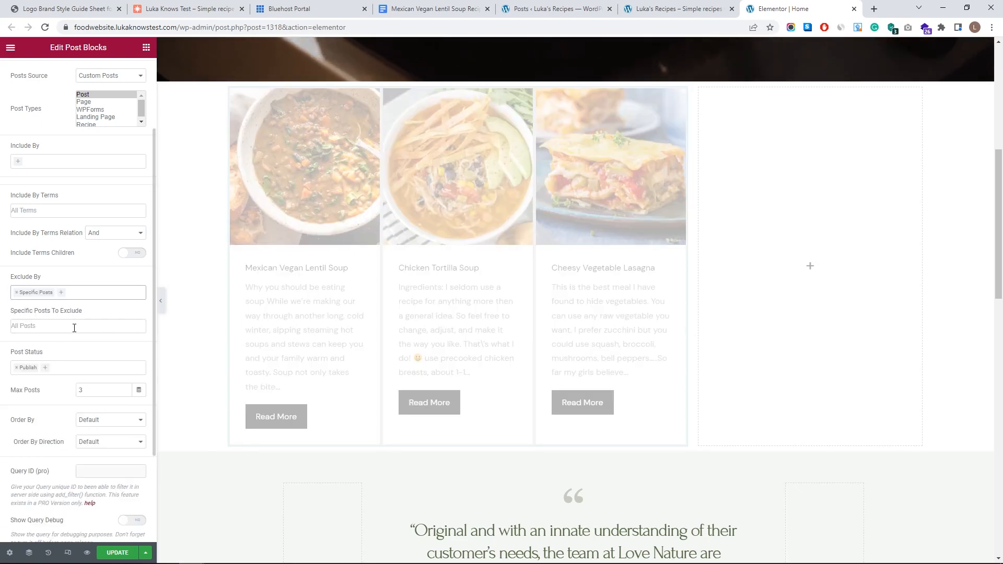
click(73, 326)
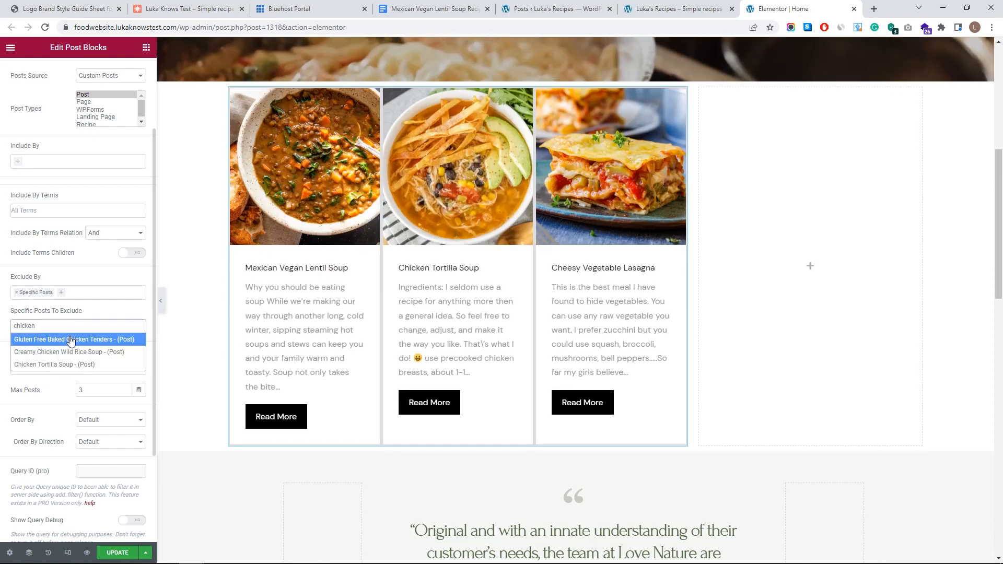
click(72, 366)
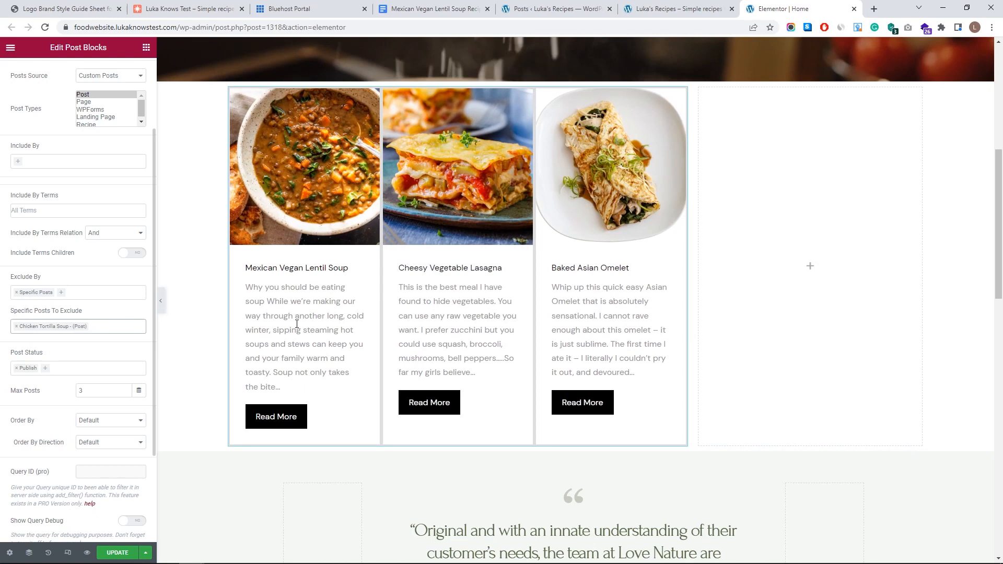
click(121, 326)
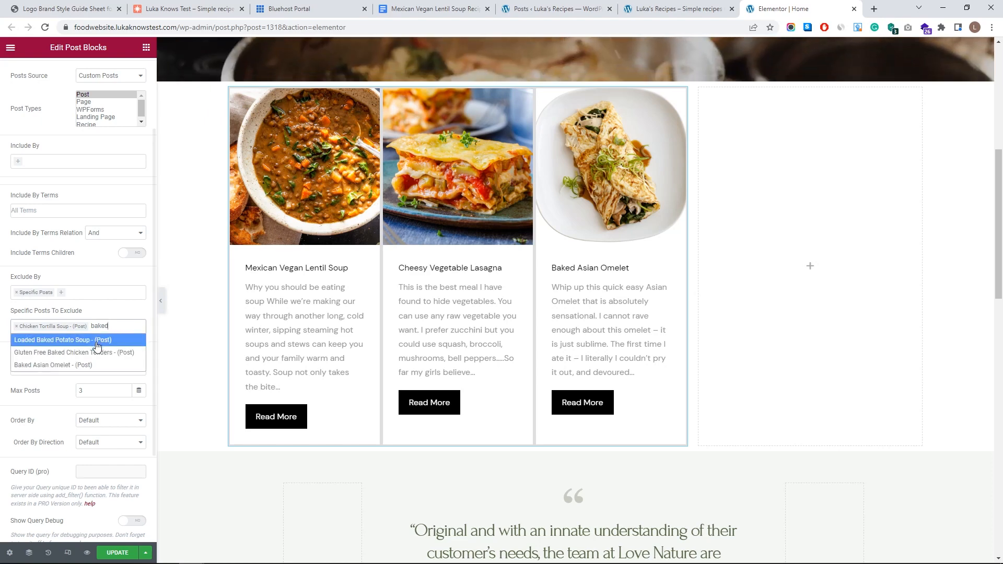
click(68, 362)
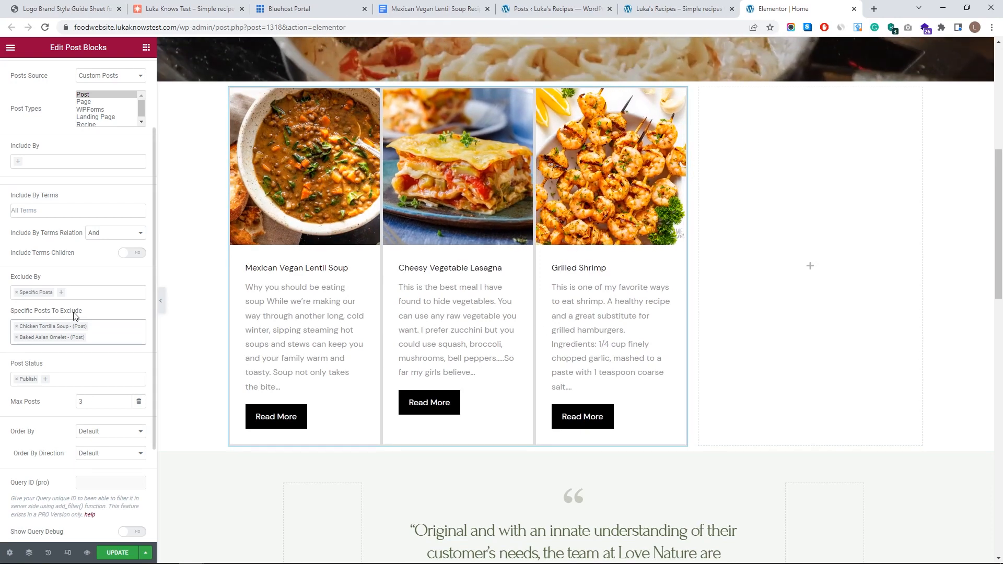
scroll(359, 306, down, 3)
scroll(489, 282, up, 4)
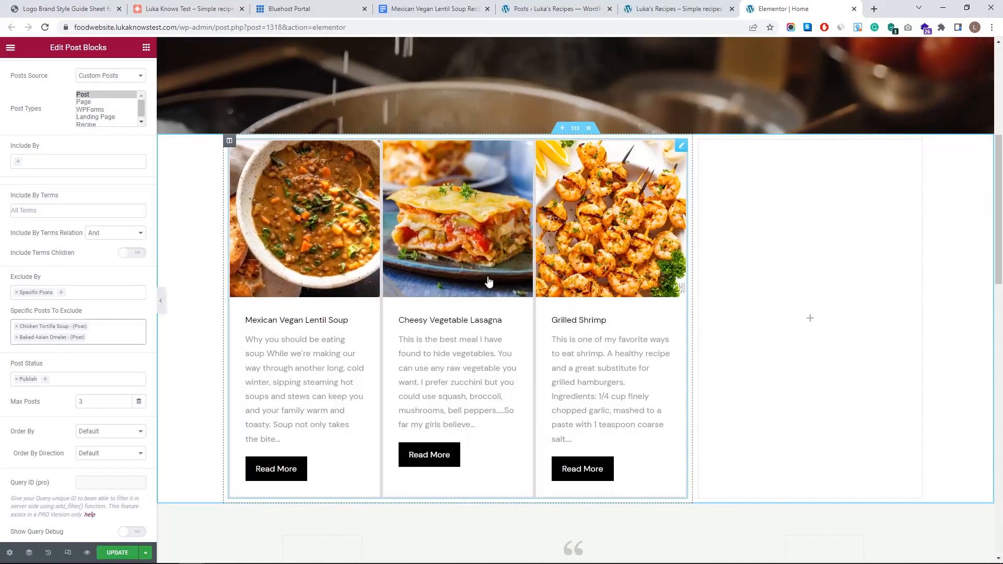
- Try Order By Random, then set it back to Default
click(130, 431)
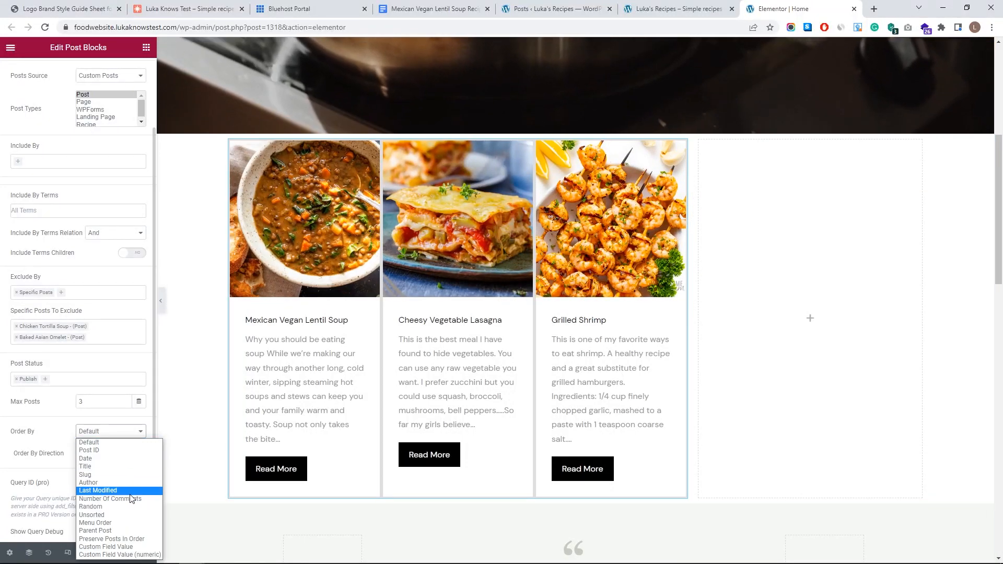
click(132, 507)
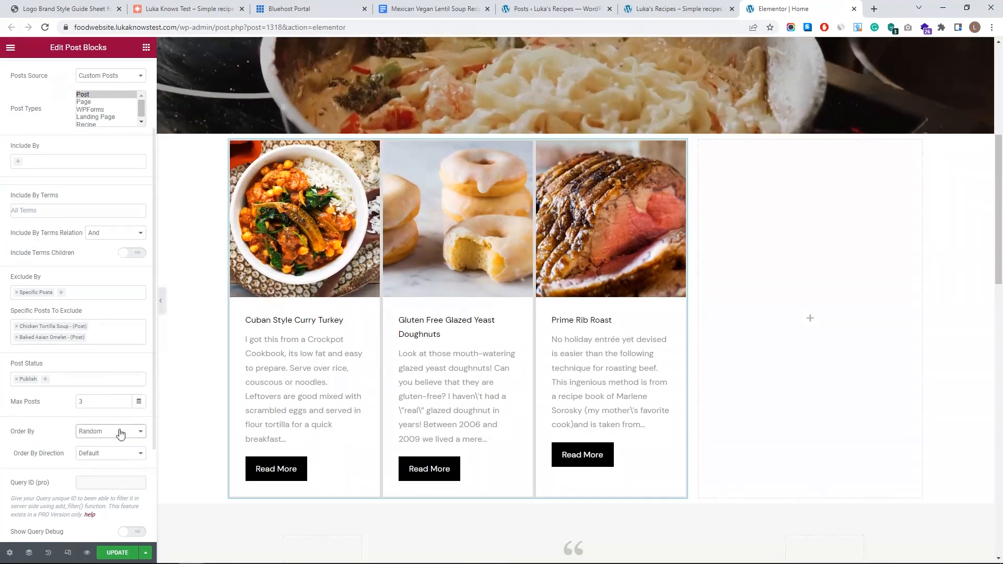
click(126, 431)
click(127, 443)
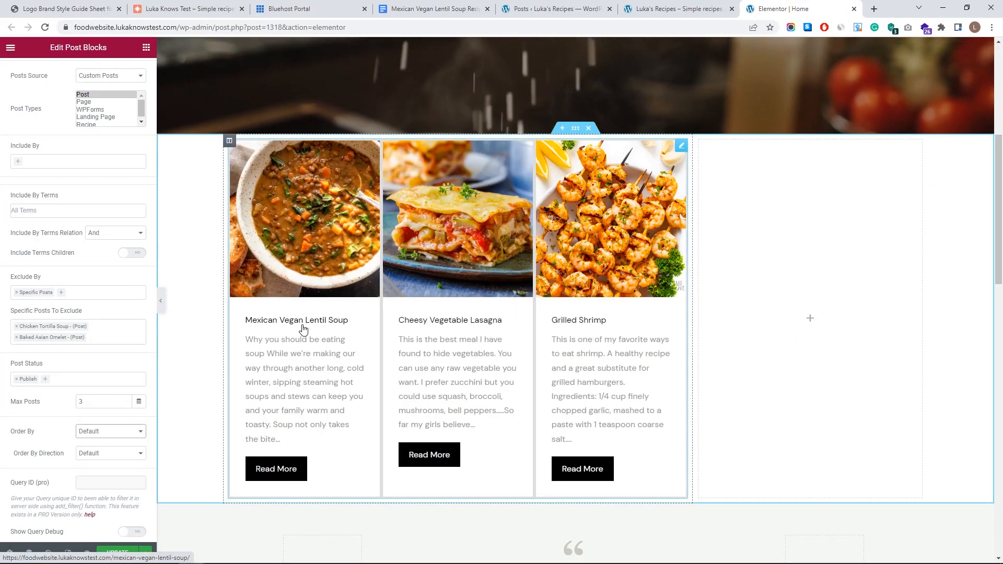
scroll(303, 329, down, 3)
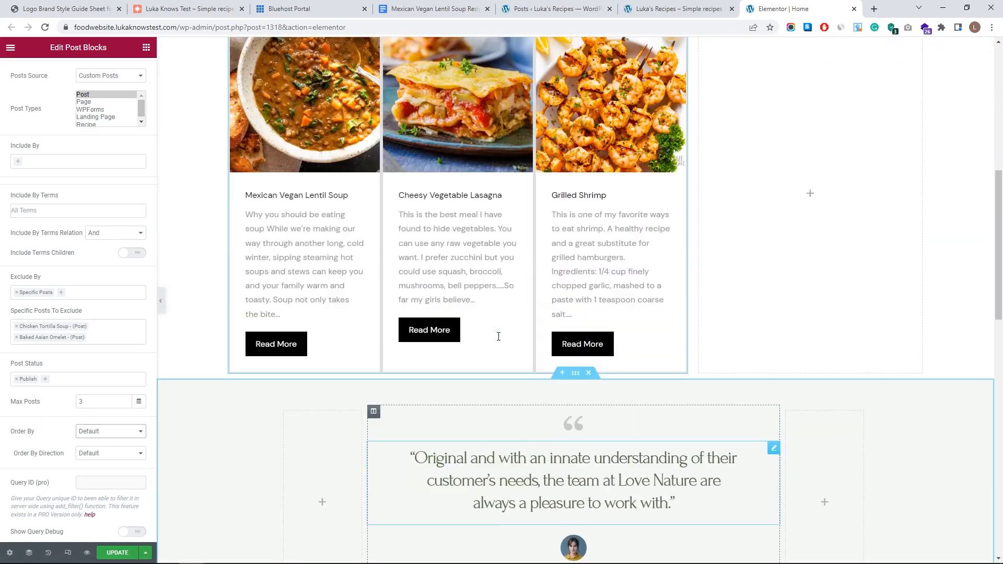
scroll(476, 334, up, 4)
scroll(78, 209, up, 3)
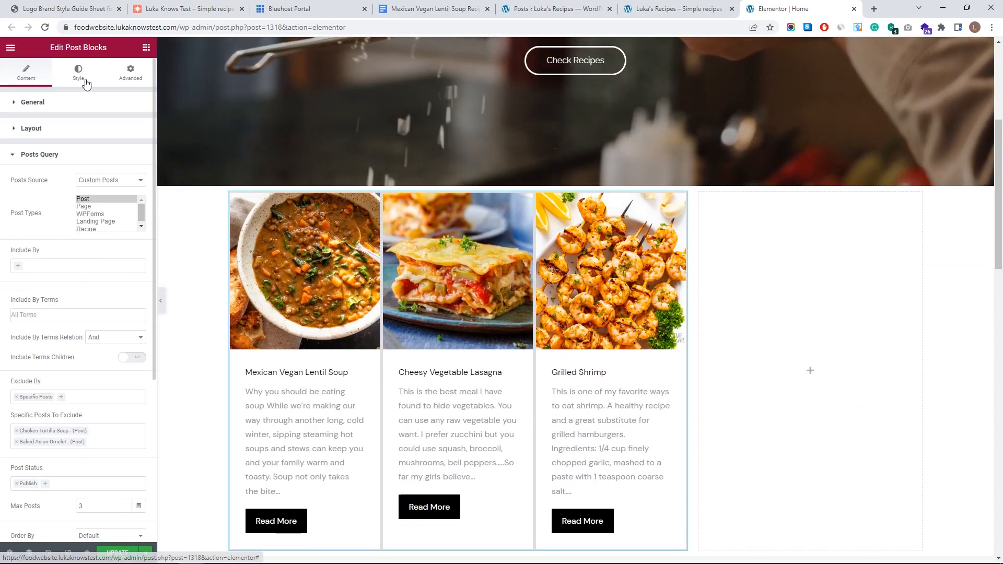
click(78, 74)
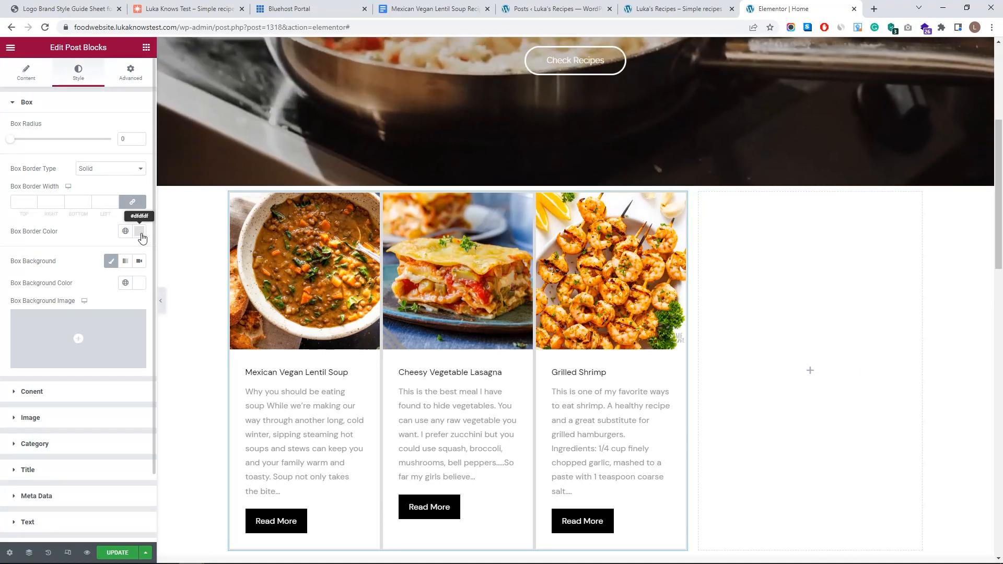
click(139, 232)
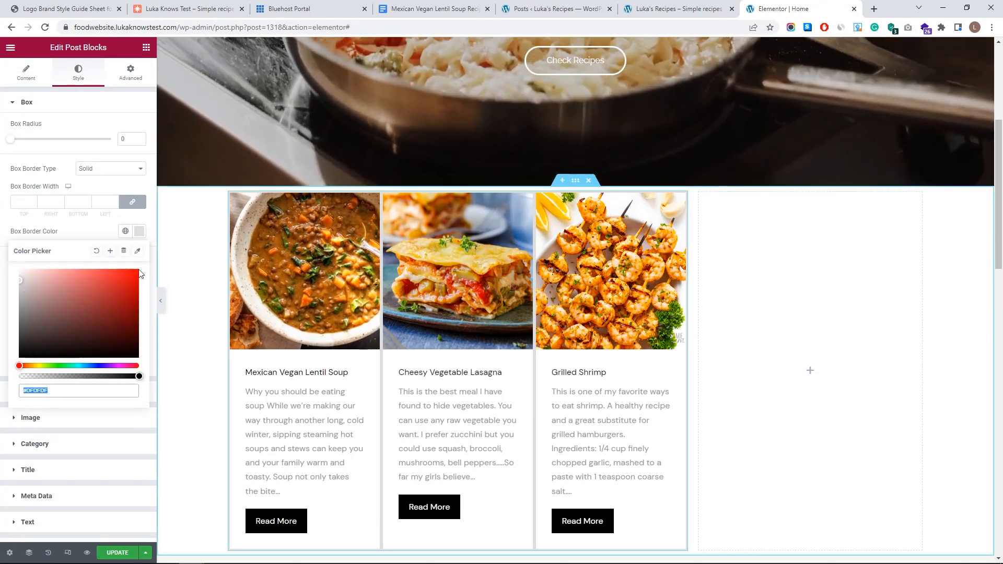
drag(60, 285, 17, 268)
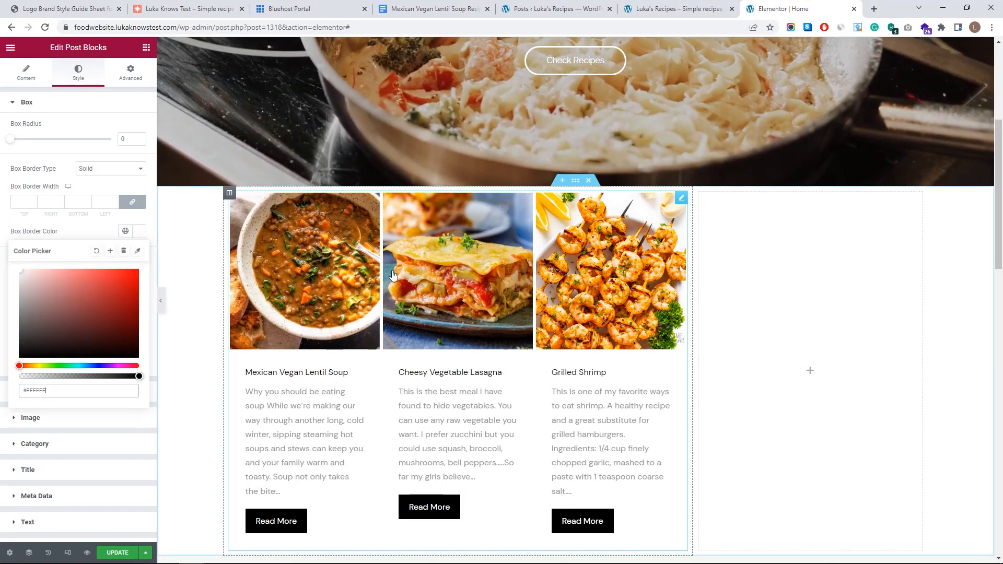
click(81, 149)
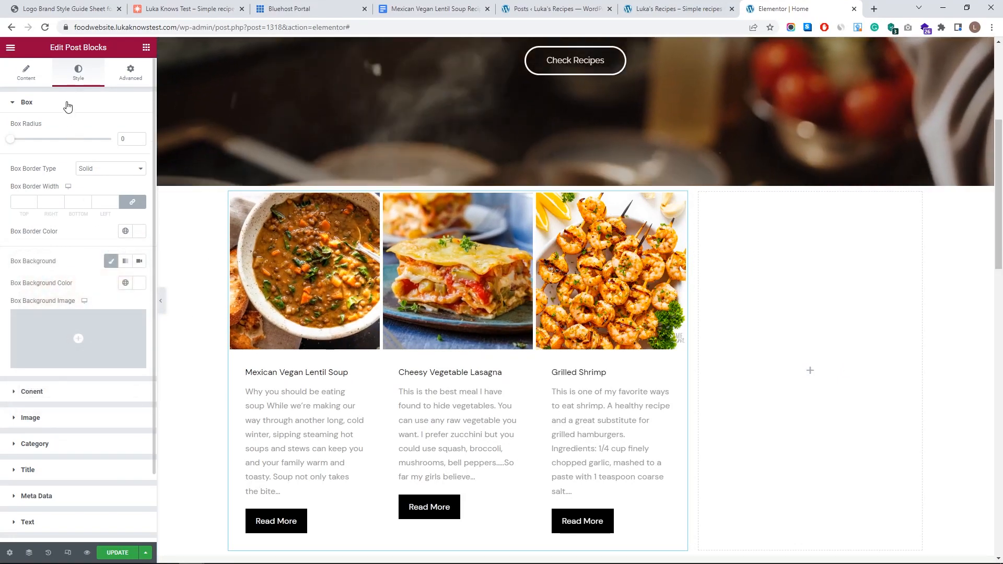
click(68, 105)
click(78, 131)
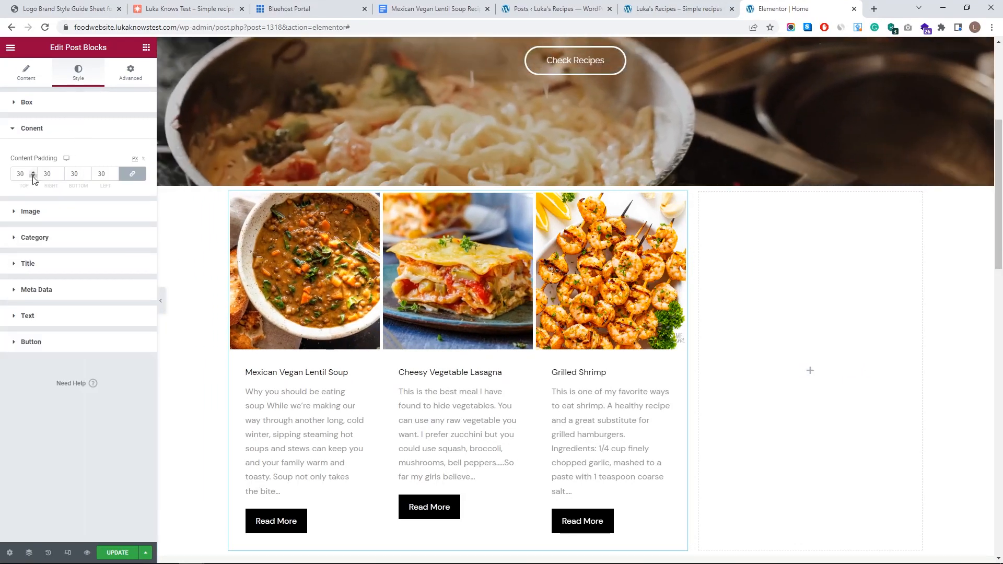
click(34, 177)
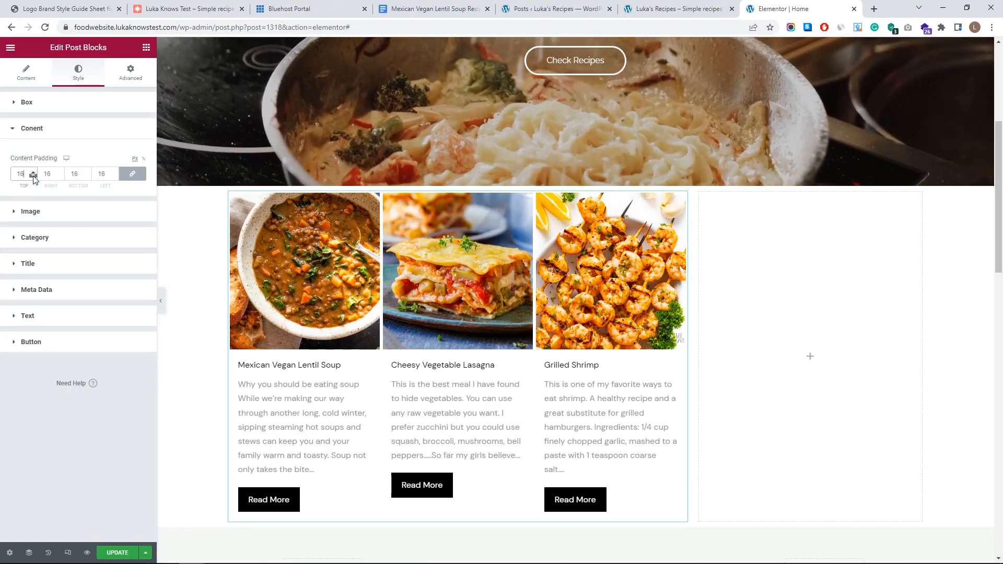
click(34, 177)
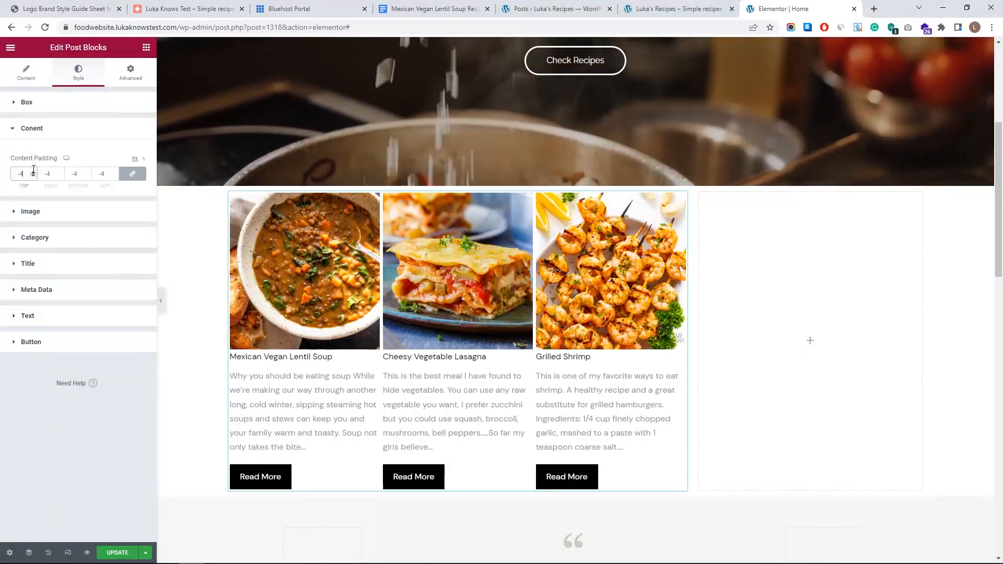
click(73, 130)
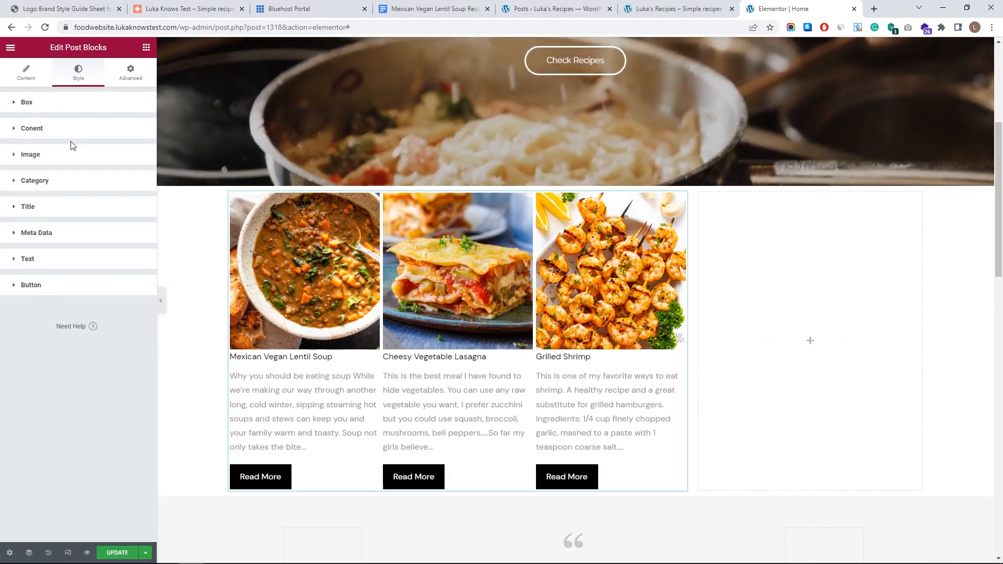
click(69, 156)
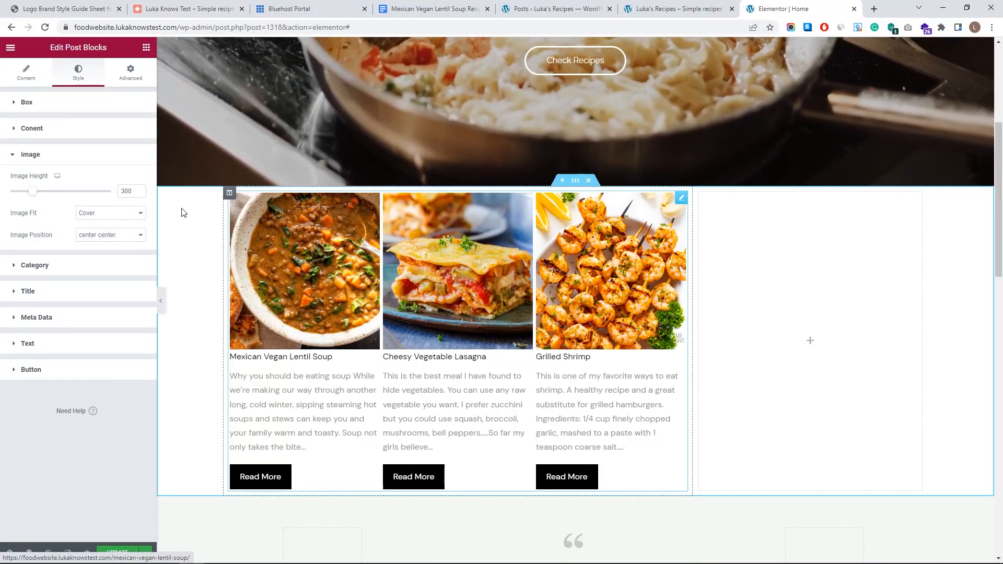
mouse_move(32, 191)
mouse_down()
mouse_move(80, 196)
mouse_move(11, 190)
mouse_move(33, 191)
mouse_up()
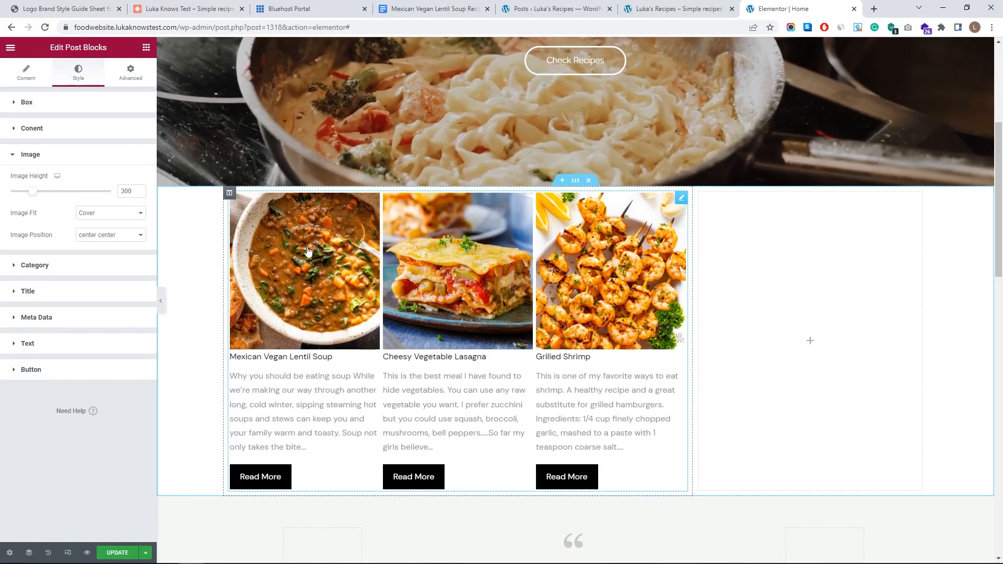
click(130, 216)
click(110, 219)
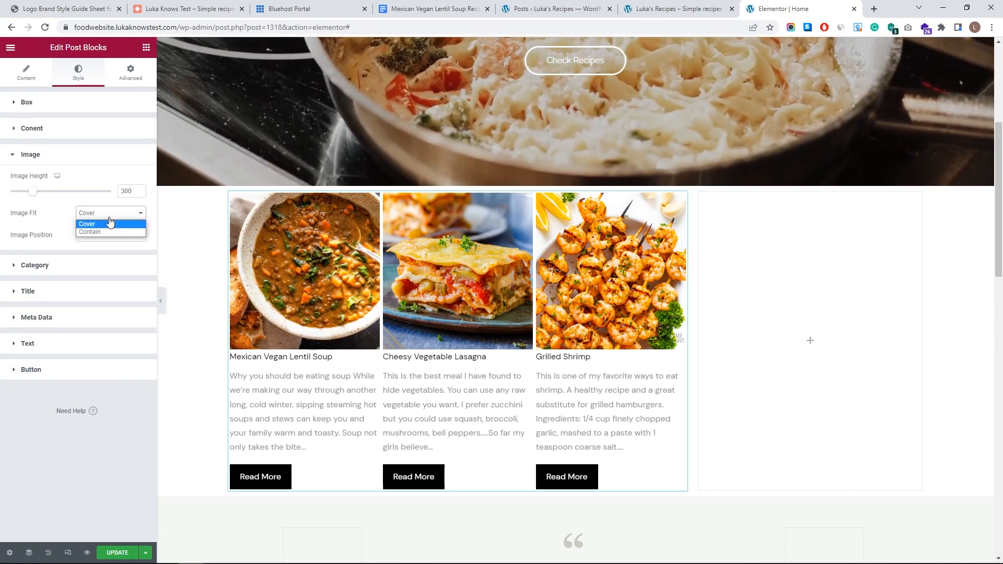
click(110, 233)
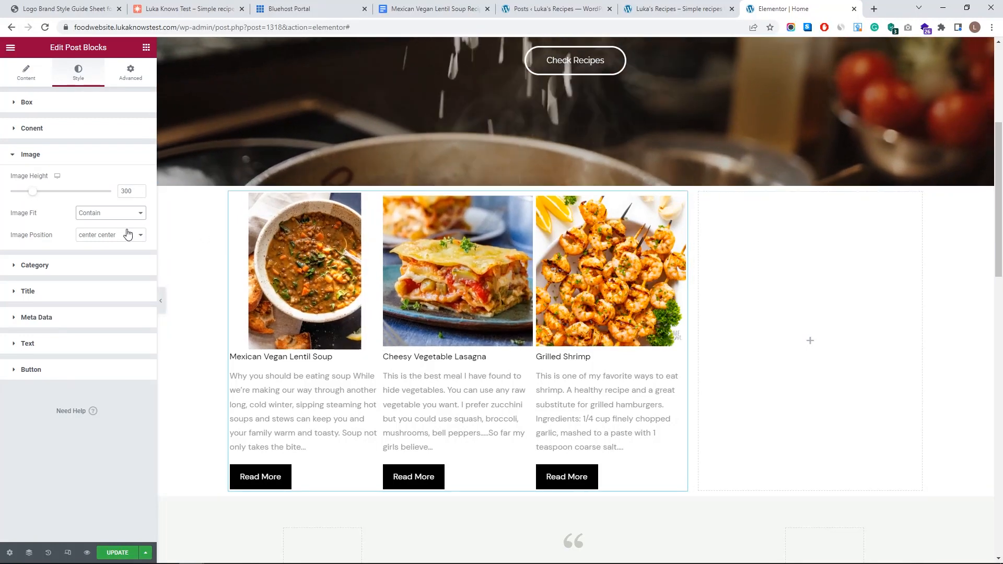
click(111, 213)
click(116, 236)
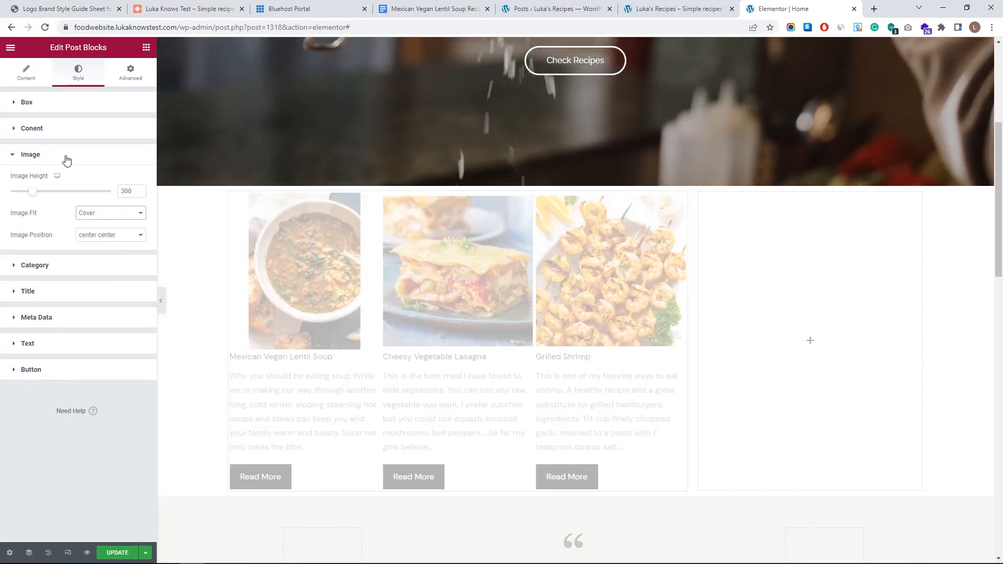
click(65, 265)
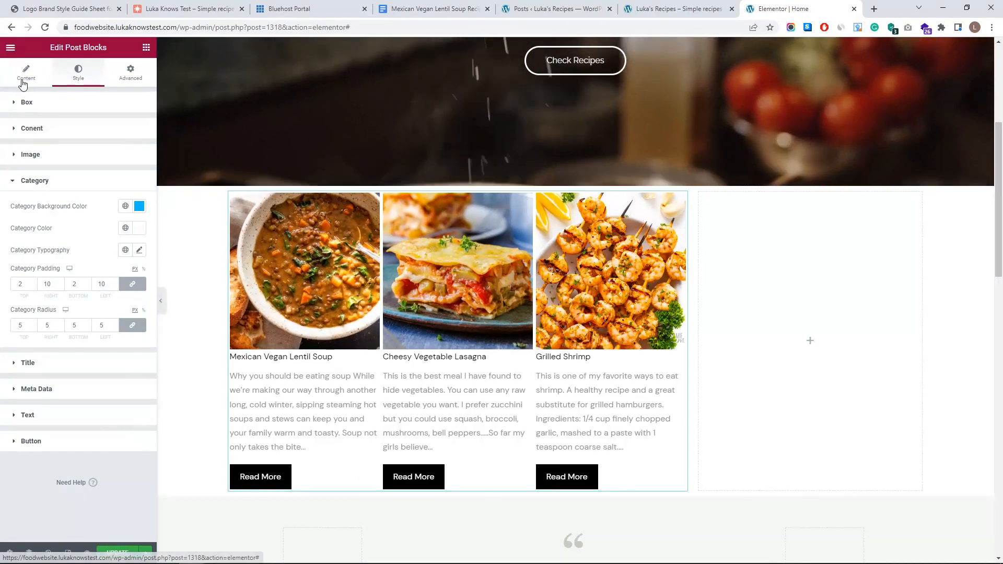
click(25, 72)
click(53, 293)
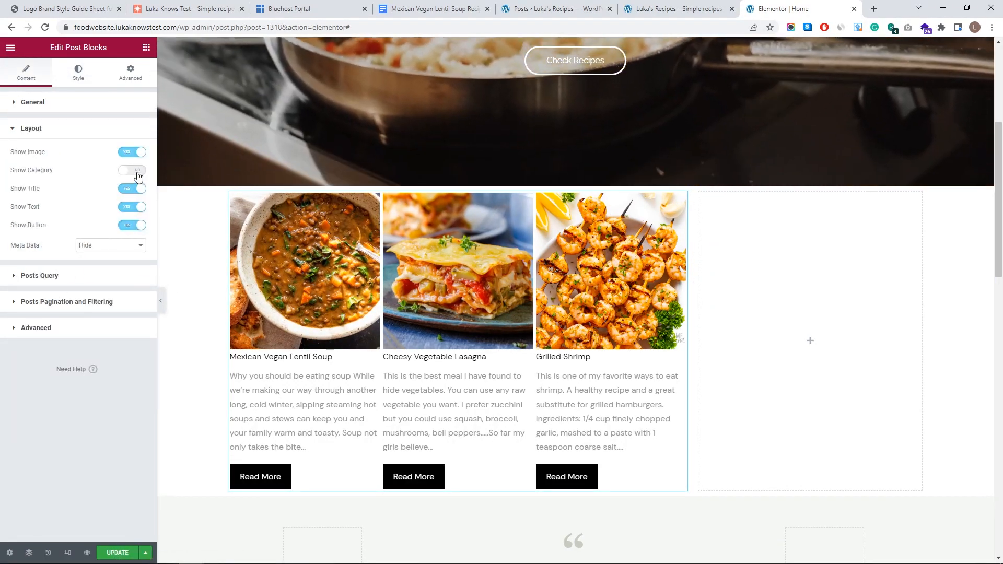
click(137, 171)
click(75, 80)
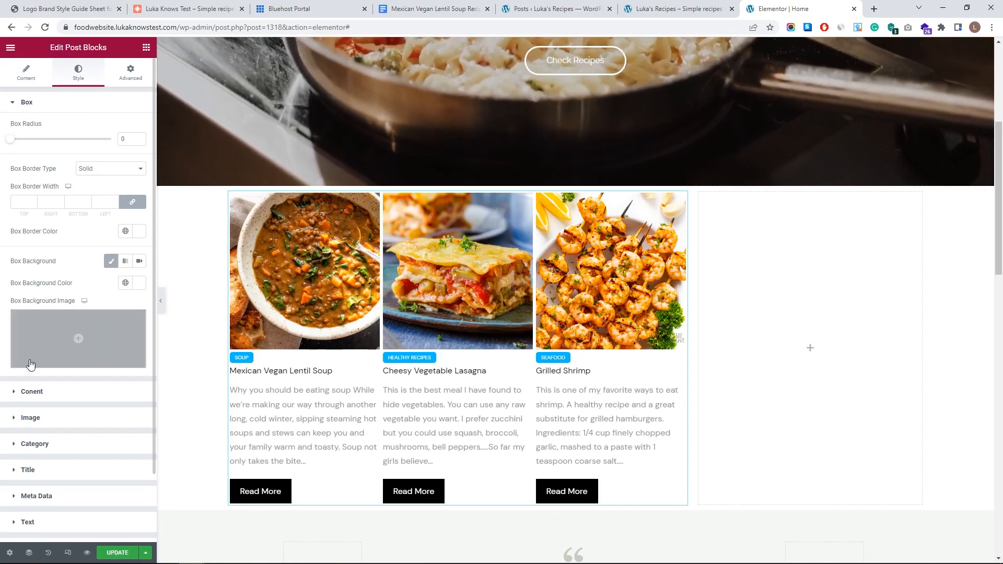
click(48, 443)
click(139, 206)
drag(104, 278, 108, 254)
drag(132, 341, 146, 342)
drag(127, 282, 130, 256)
click(71, 190)
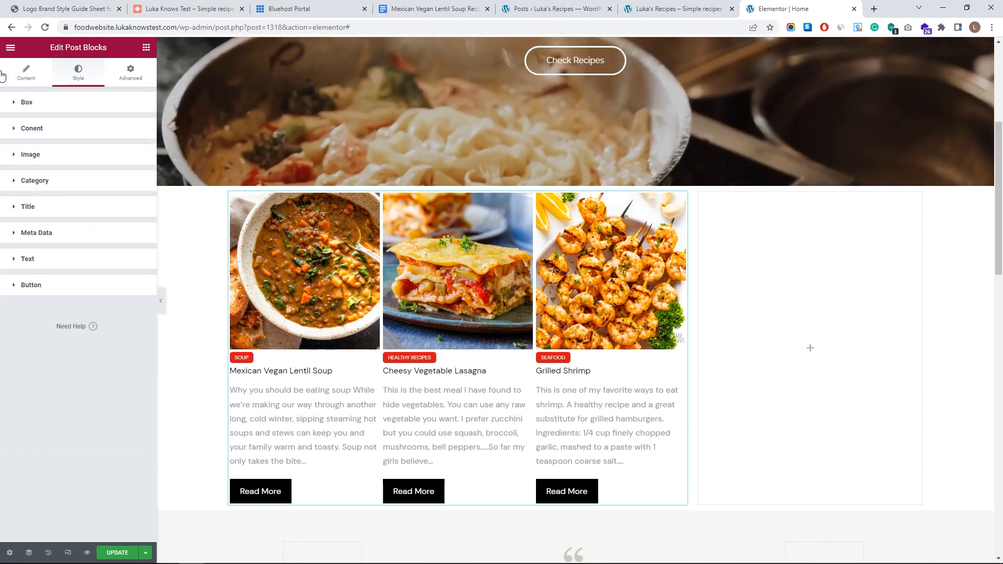
click(21, 82)
click(58, 295)
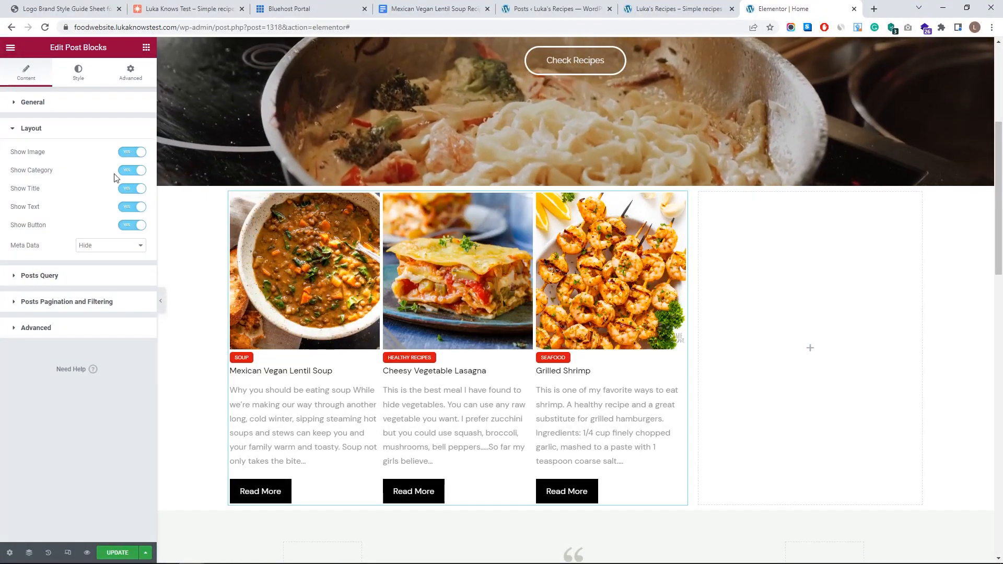
click(131, 171)
click(78, 72)
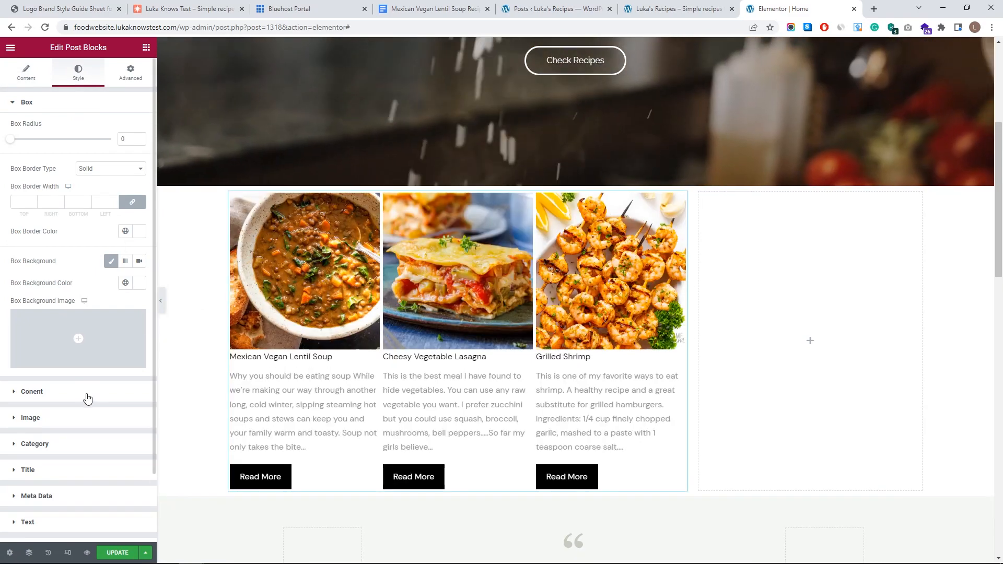
click(86, 392)
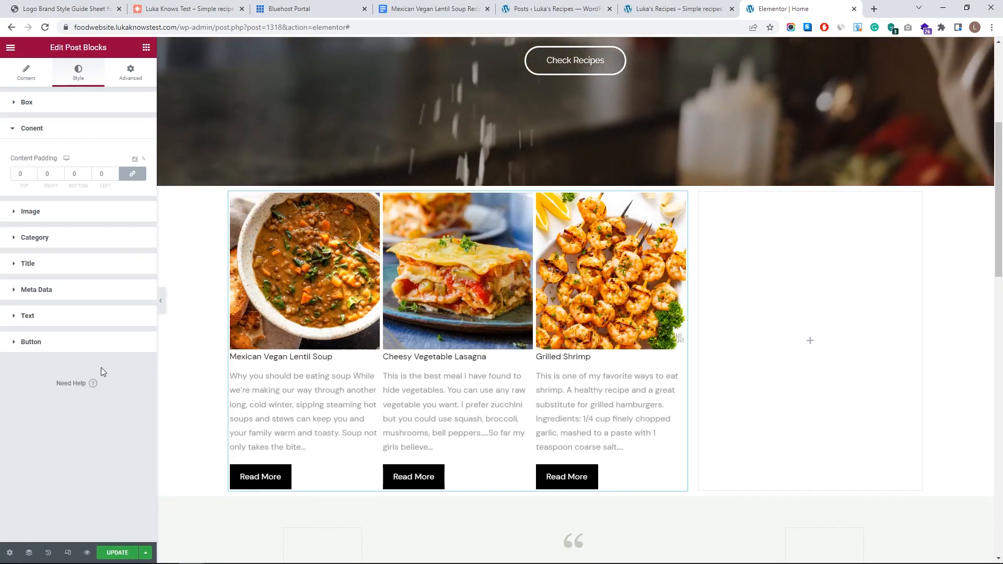
click(82, 263)
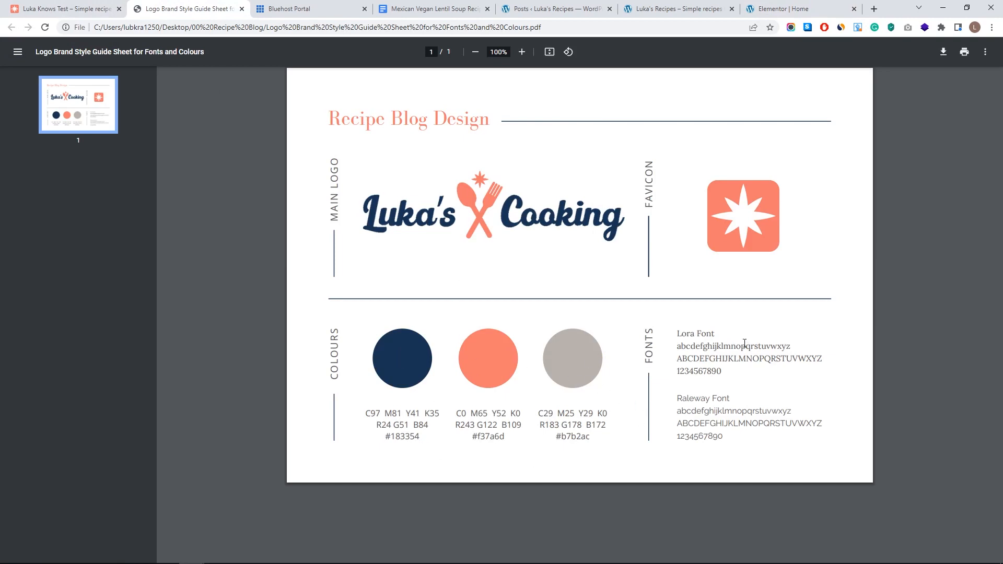
drag(678, 333, 722, 333)
drag(679, 400, 713, 398)
click(752, 7)
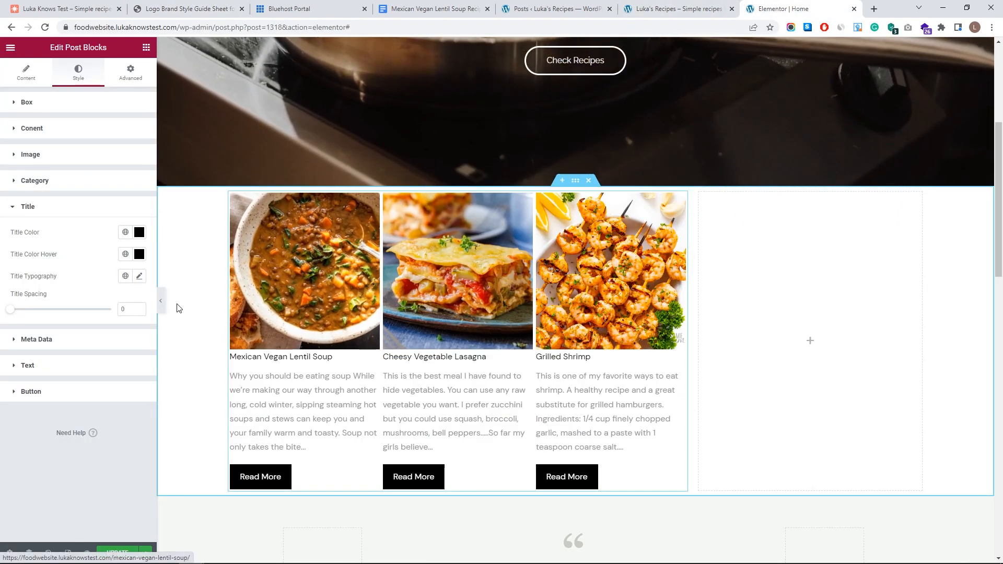
- Set the title typography to Lora, size 28, weight 700
click(139, 277)
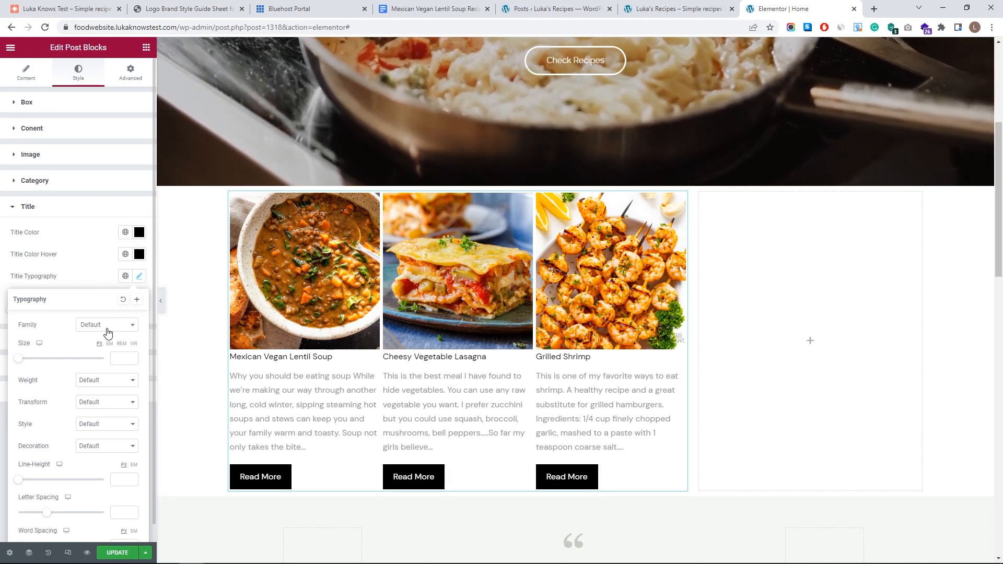
click(107, 328)
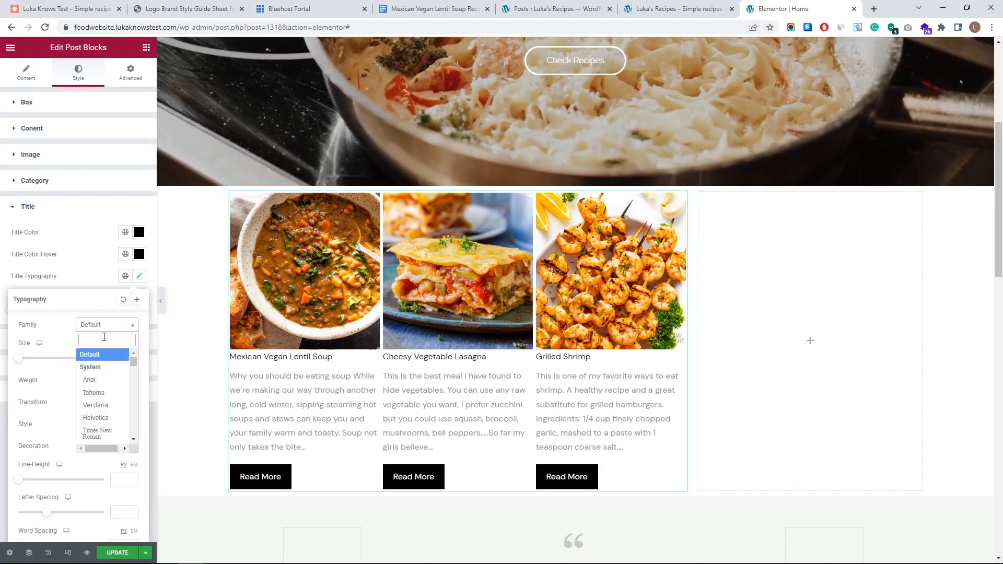
text(lora)
click(103, 381)
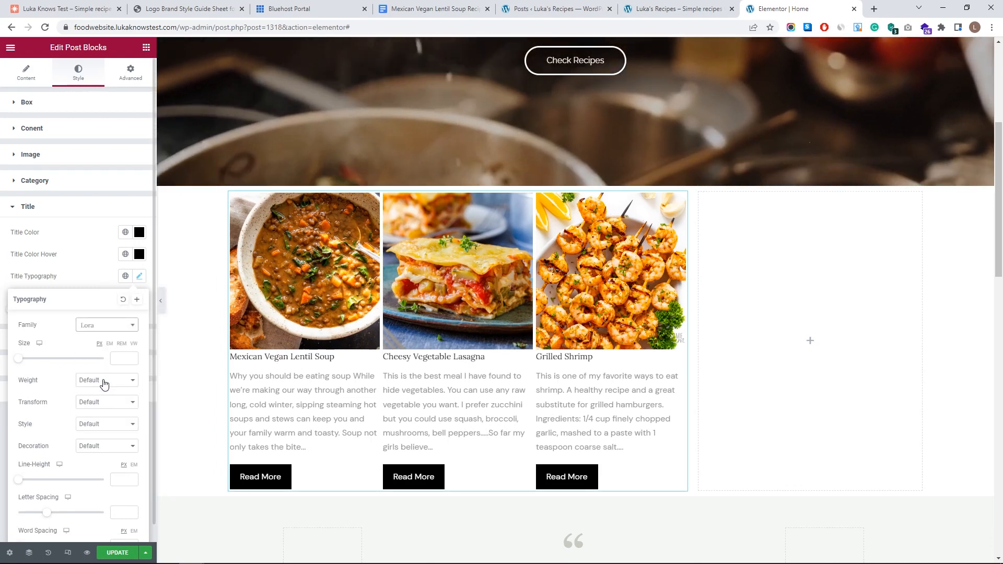
drag(18, 360, 29, 364)
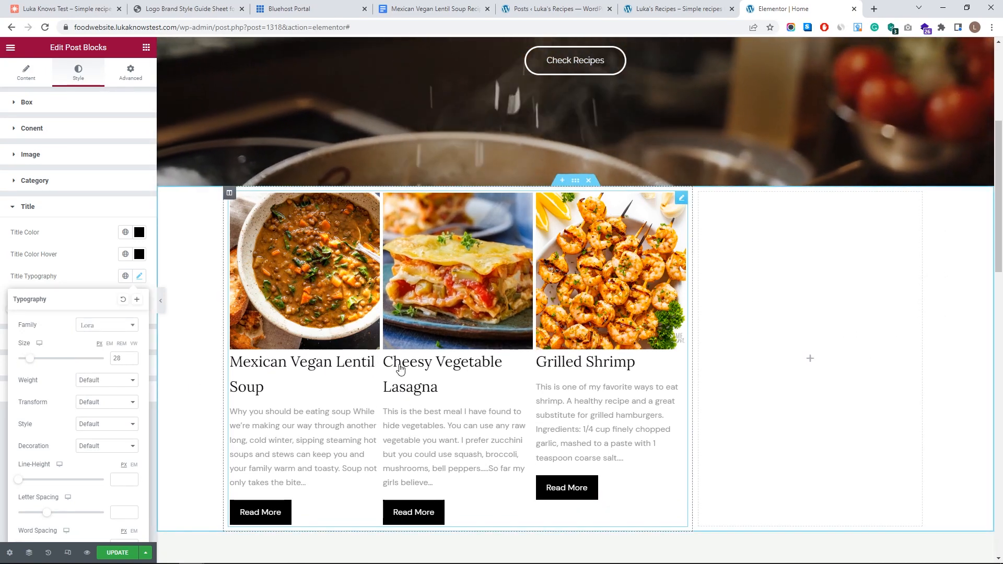
scroll(67, 396, down, 1)
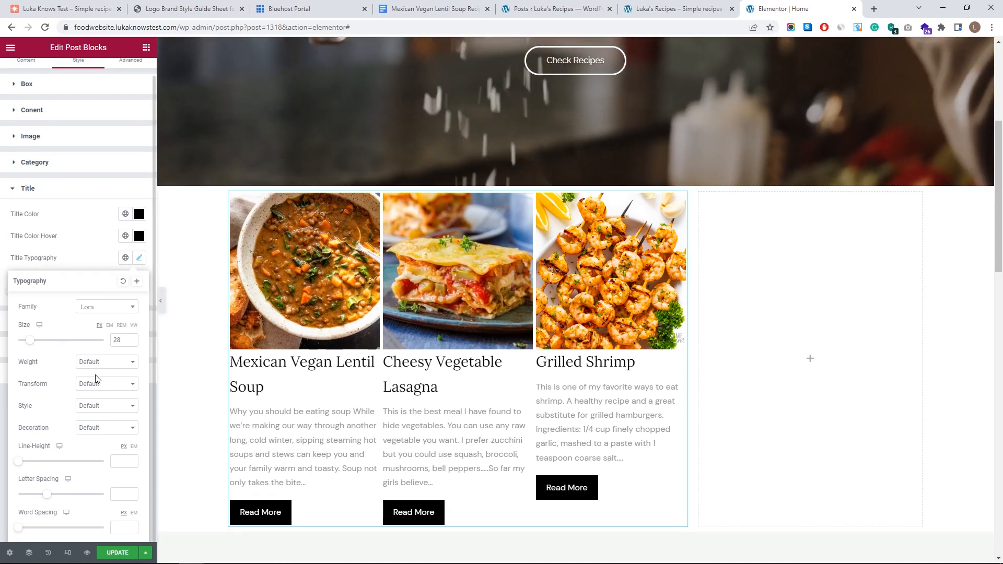
click(102, 362)
click(103, 423)
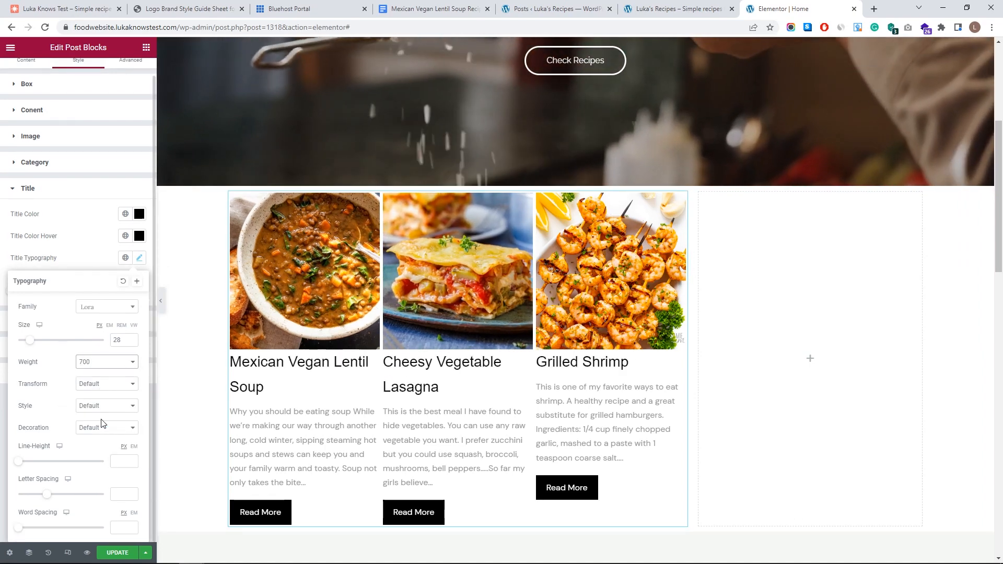
- Set the title line height to 33 and clear the letter and word spacing
drag(20, 462, 47, 459)
drag(50, 496, 9, 491)
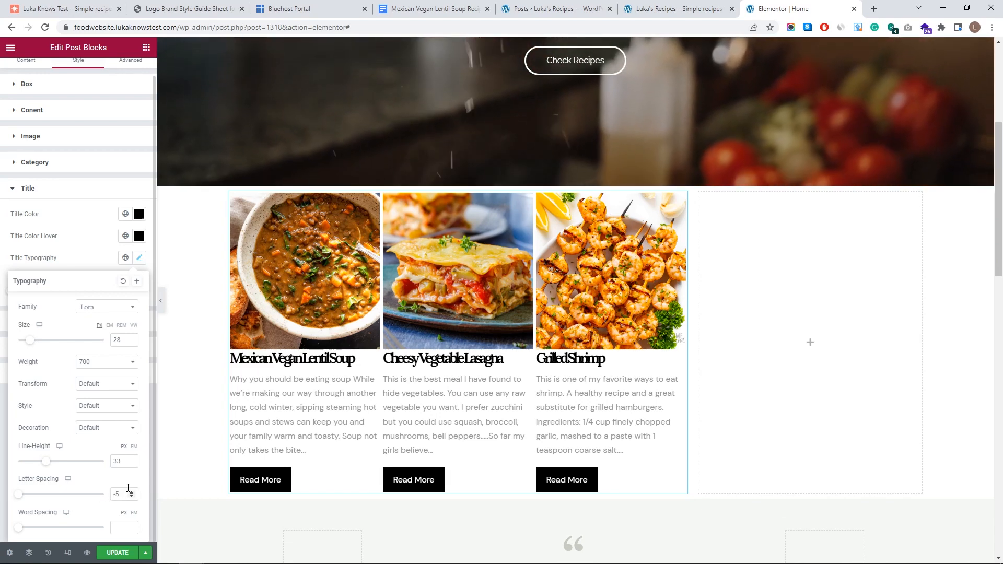
drag(128, 488, 117, 488)
key(BackSpace)
drag(21, 529, 66, 522)
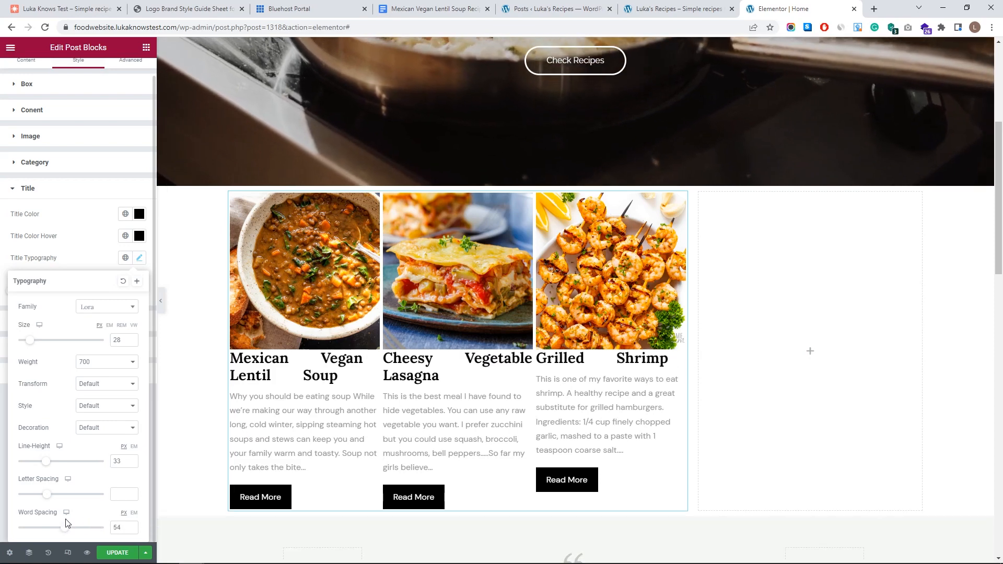
key(ctrl+z)
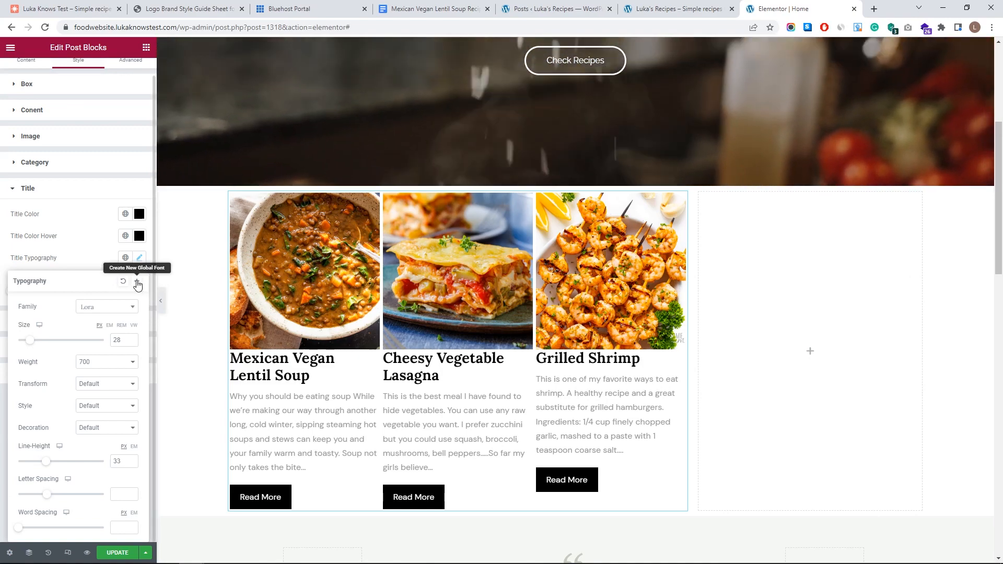
- Save the title typography as a new global font named H1
click(137, 284)
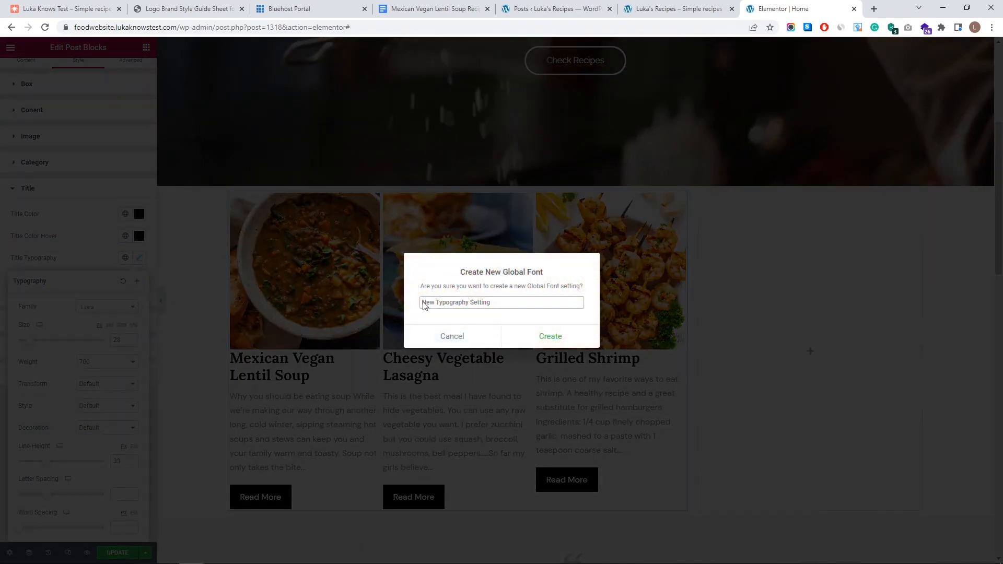
key(ctrl+a)
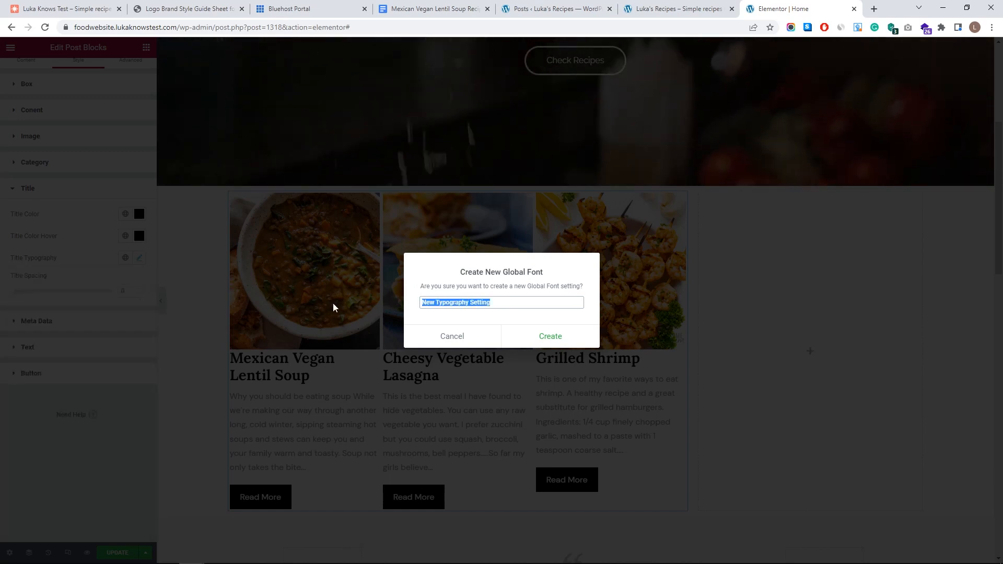
text(H1)
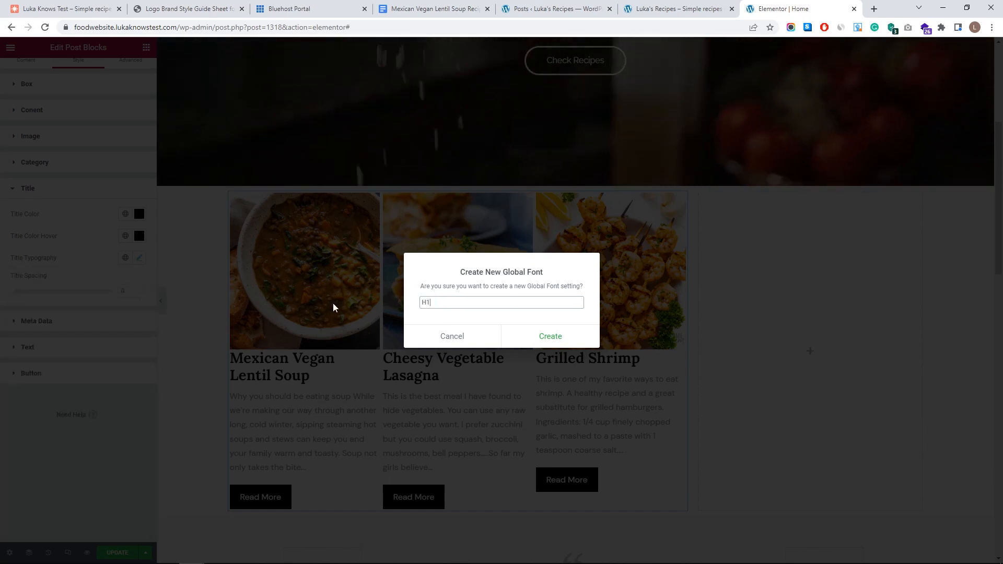
click(529, 340)
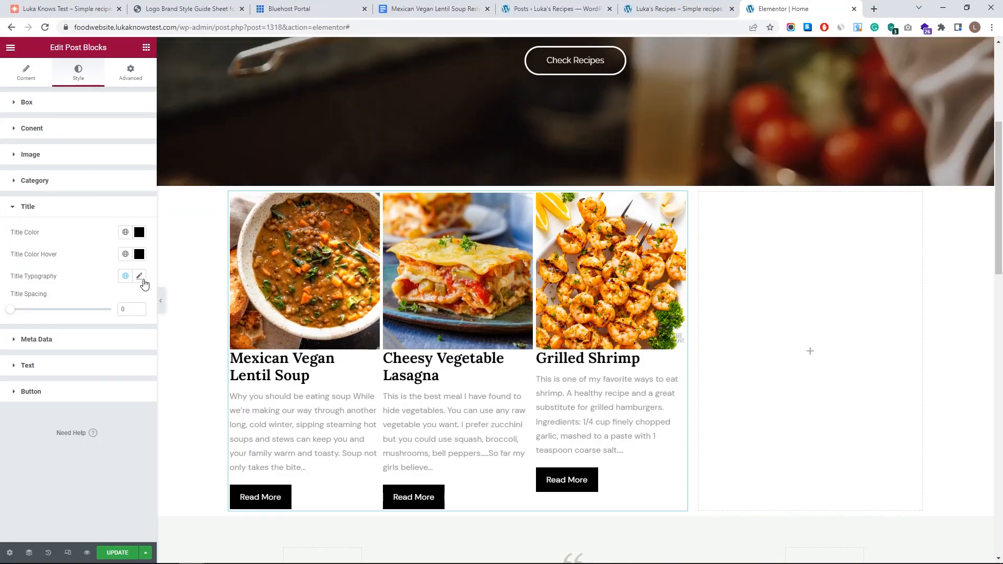
- Review the Global Fonts presets, then select navy #183354 in the brand style guide PDF
click(140, 277)
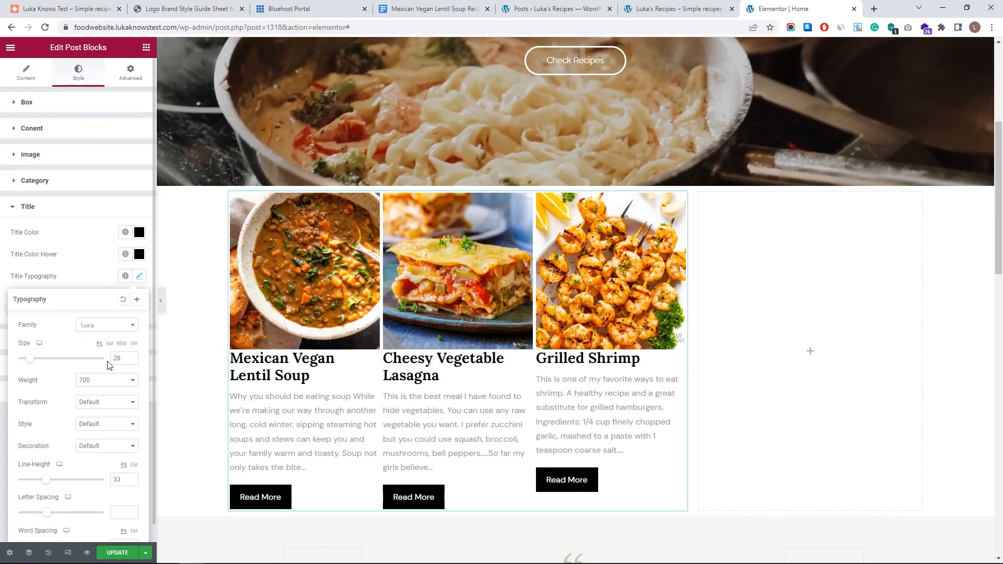
click(87, 277)
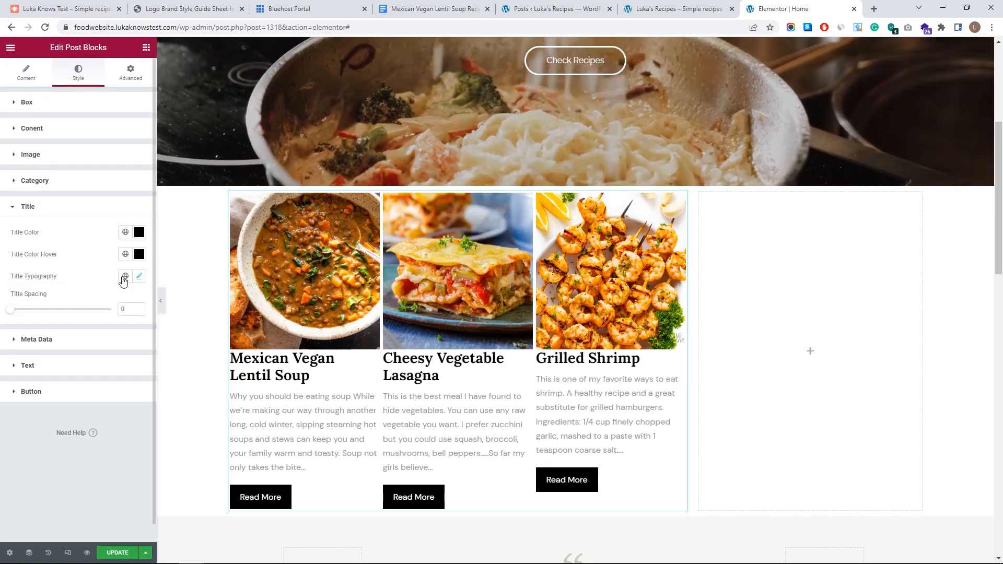
click(125, 277)
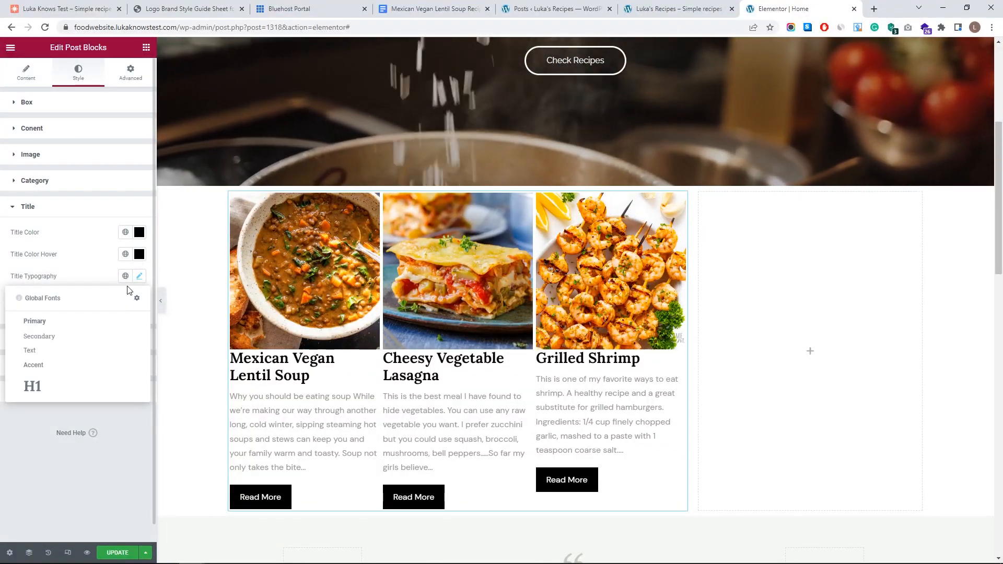
click(90, 272)
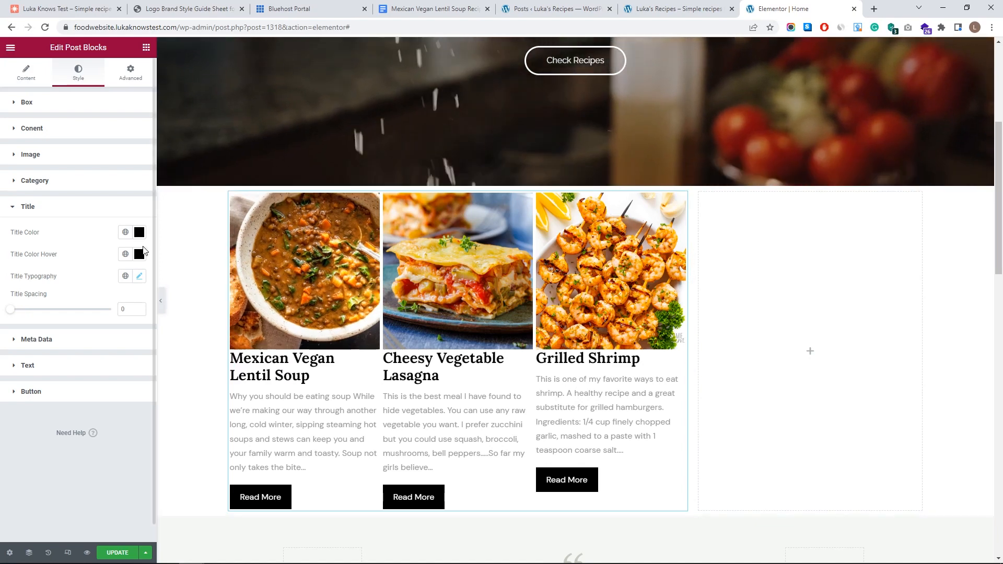
click(208, 6)
drag(421, 436, 402, 437)
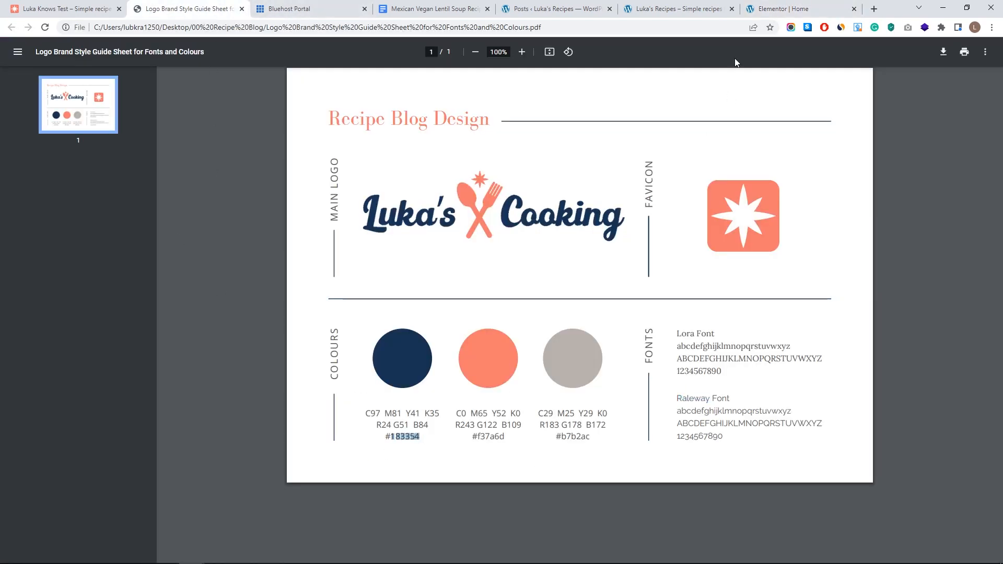
click(677, 9)
- Paste #183354 as the Title Color and save it as global colour 'My Blue'
click(783, 9)
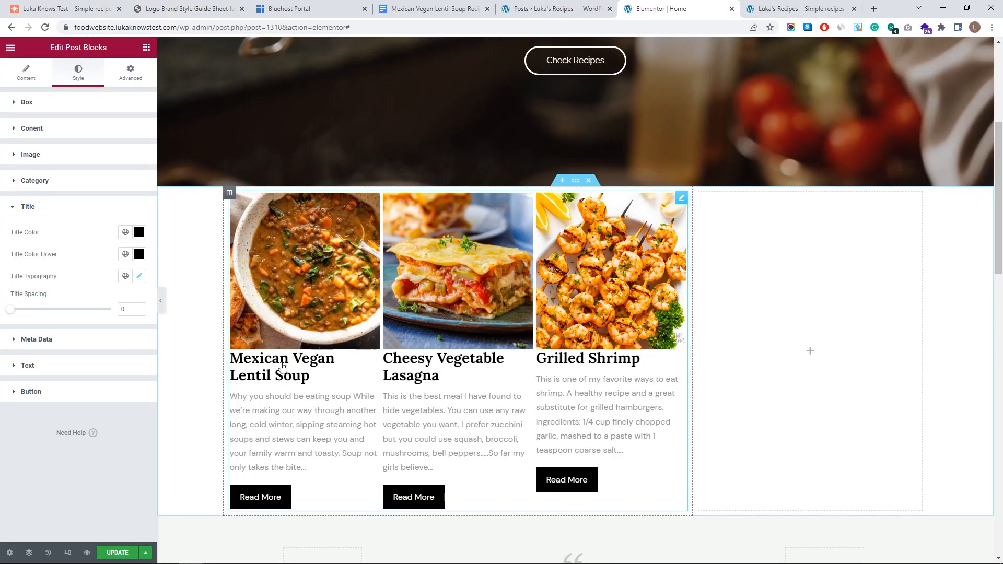
click(139, 232)
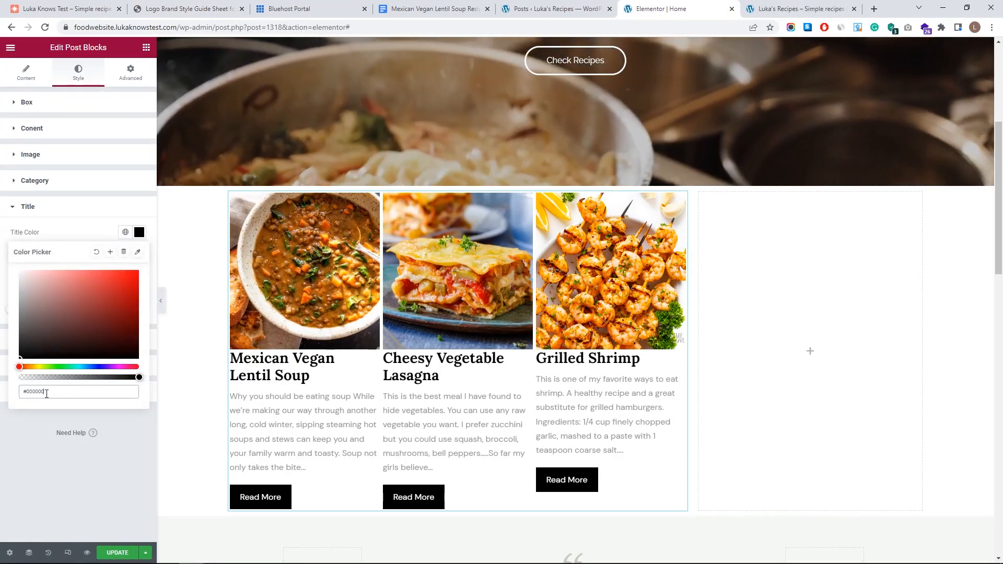
text(#183354)
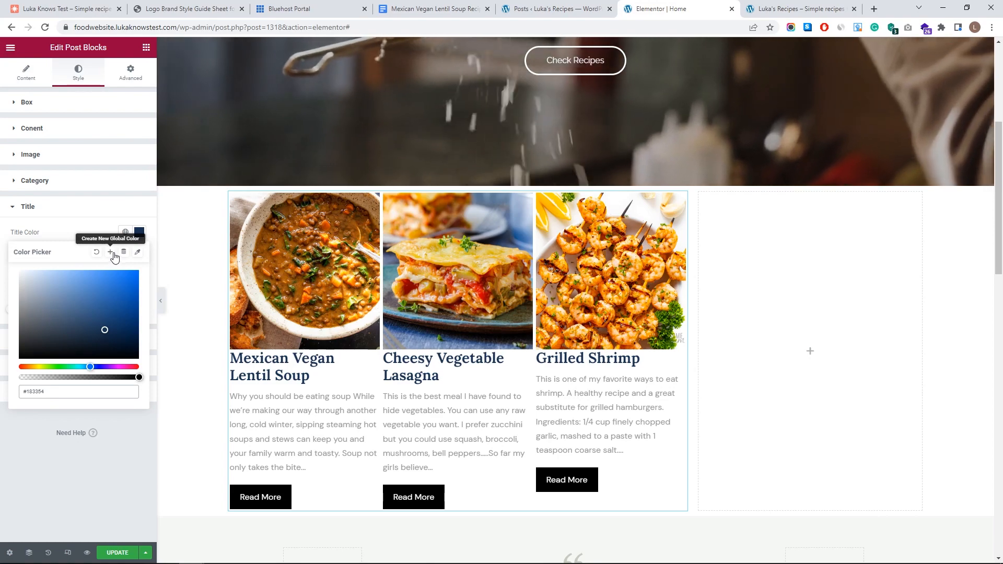
click(112, 255)
drag(487, 303, 432, 303)
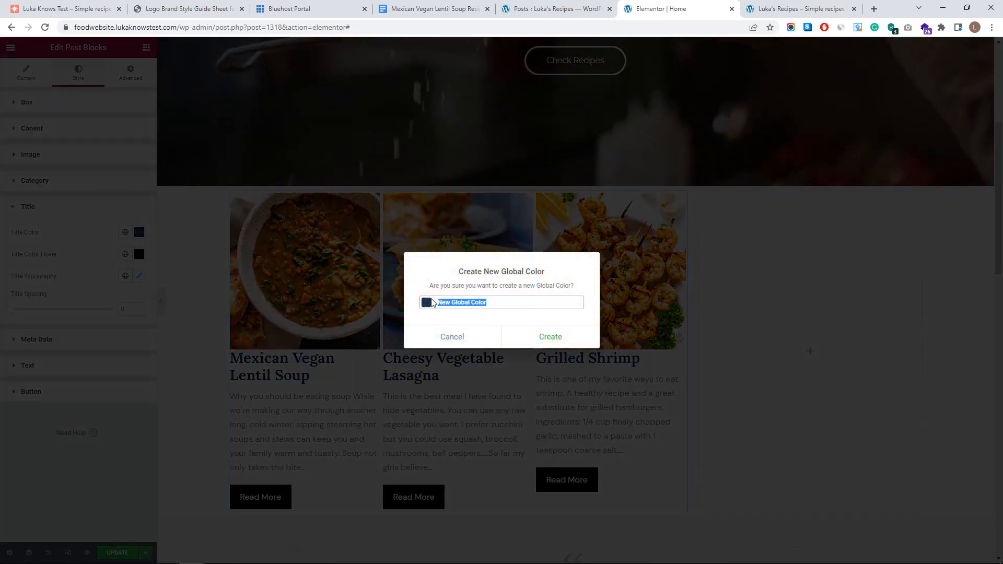
text(My Blu)
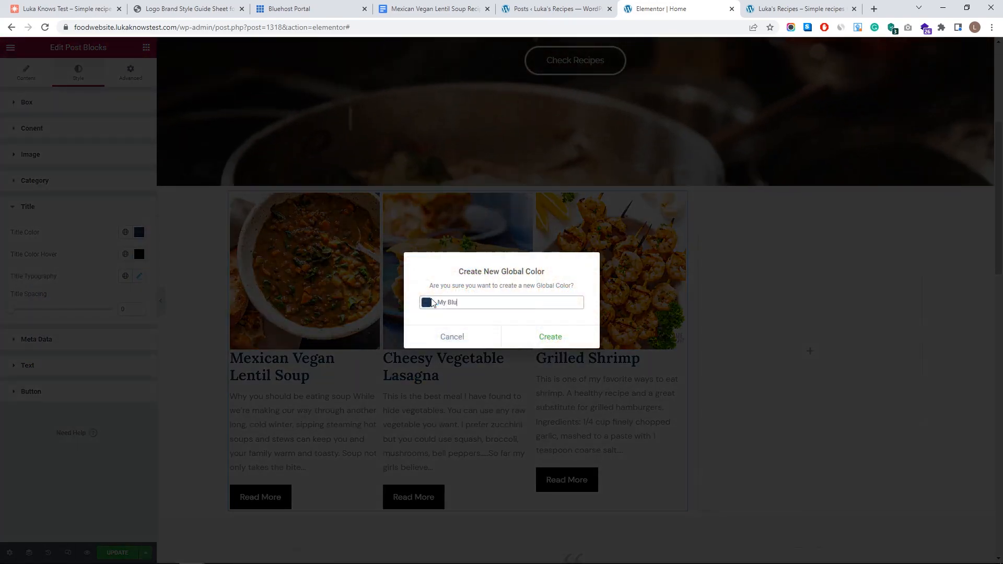
text(le)
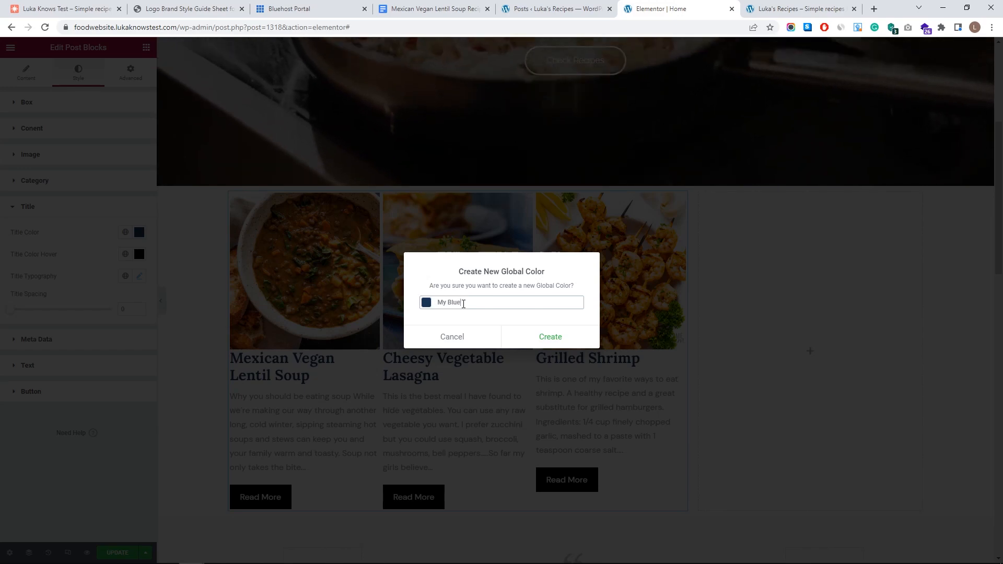
key(BackSpace)
text(ue)
click(541, 343)
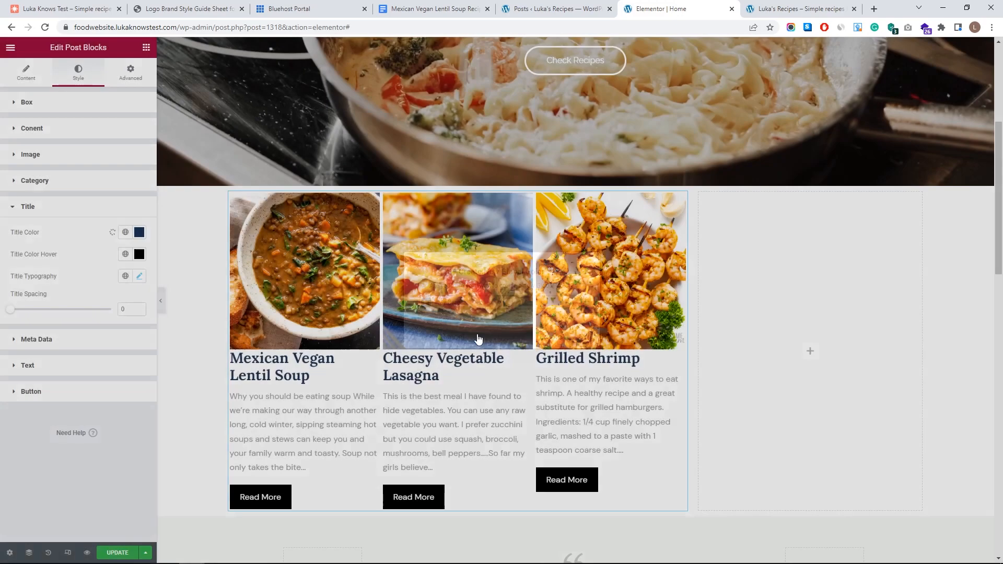
click(209, 8)
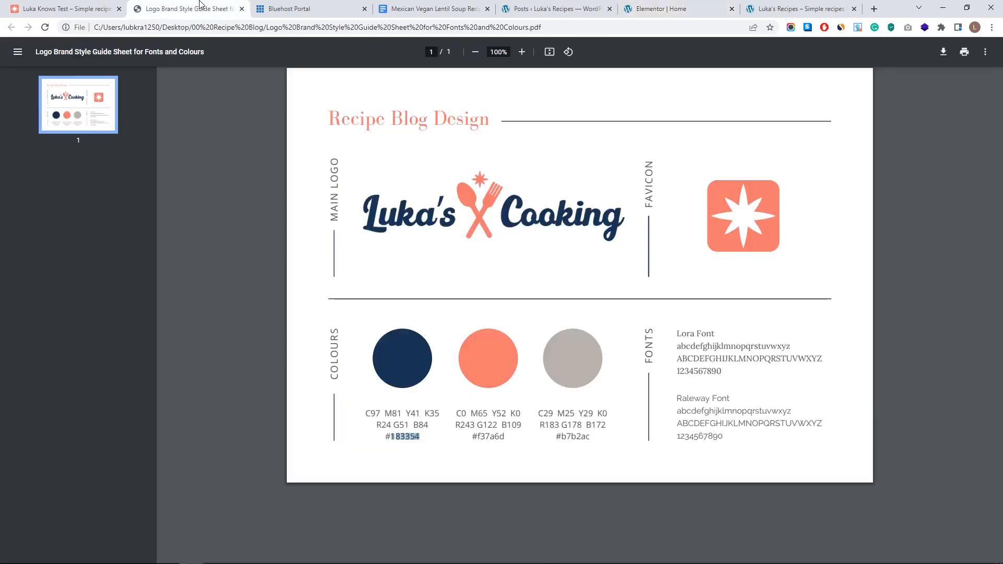
drag(508, 436, 483, 437)
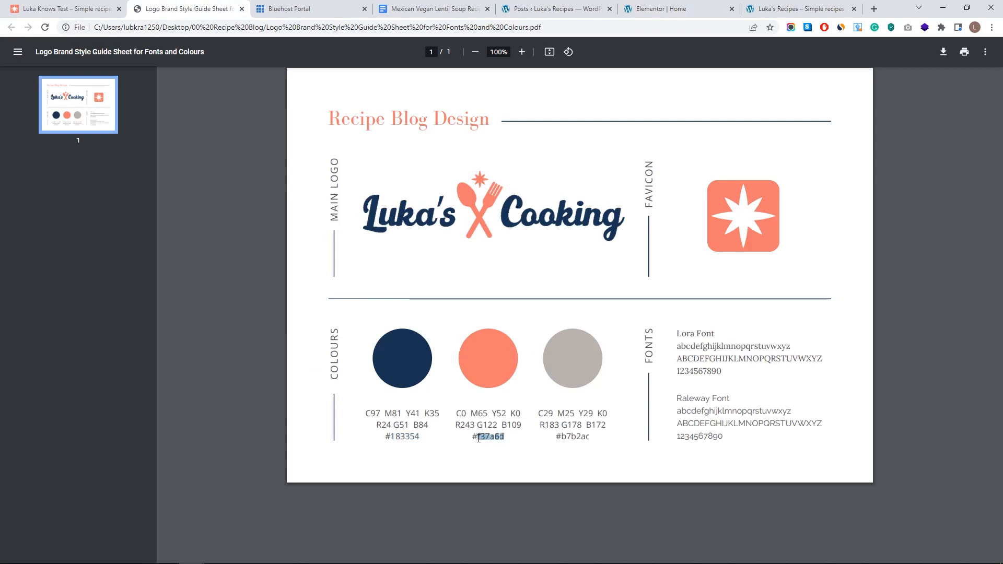
click(790, 8)
click(678, 10)
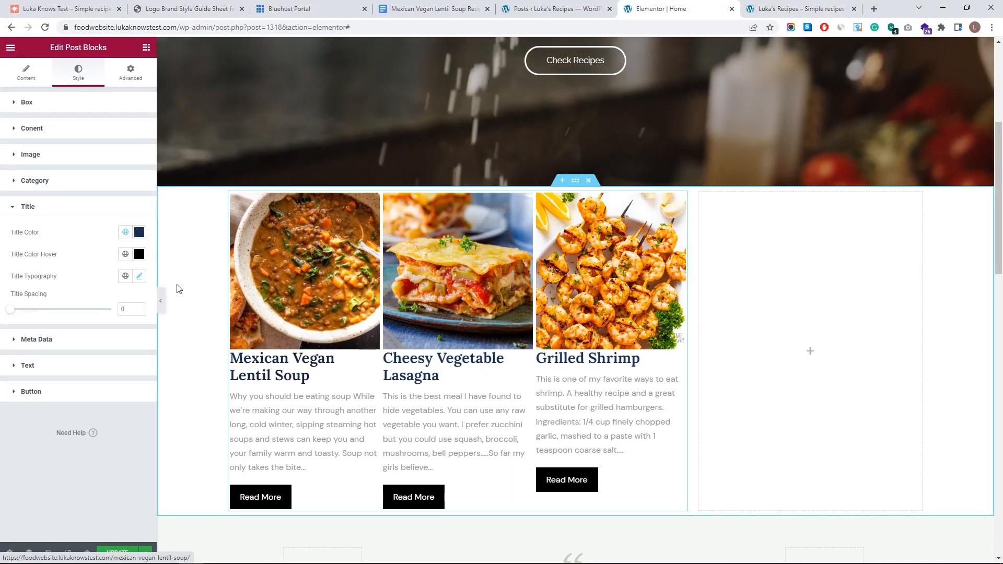
- Set the post title hover colour to #f37a6d and save it as global colour My Pink
click(139, 254)
click(108, 413)
drag(82, 413, 25, 413)
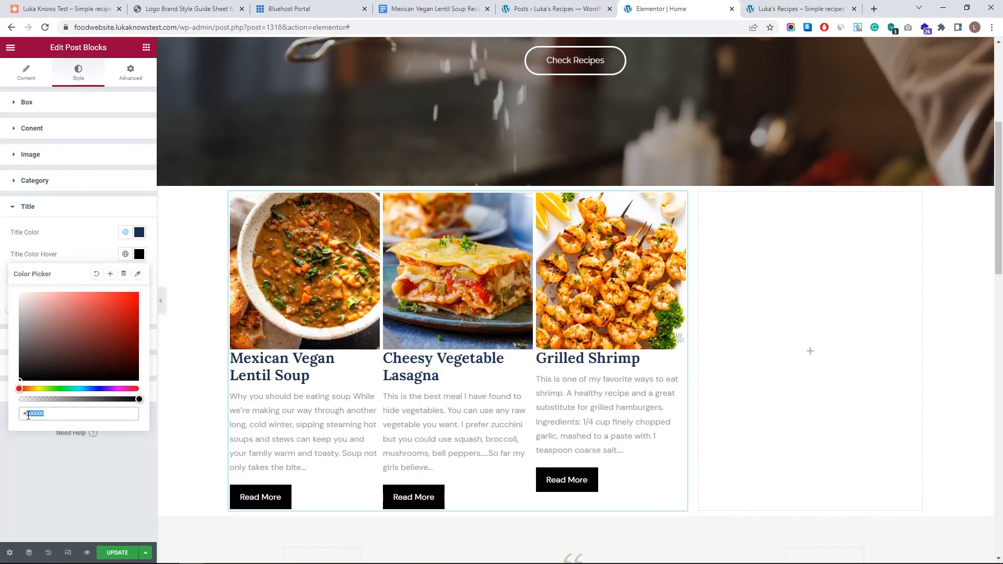
text(f37a6d)
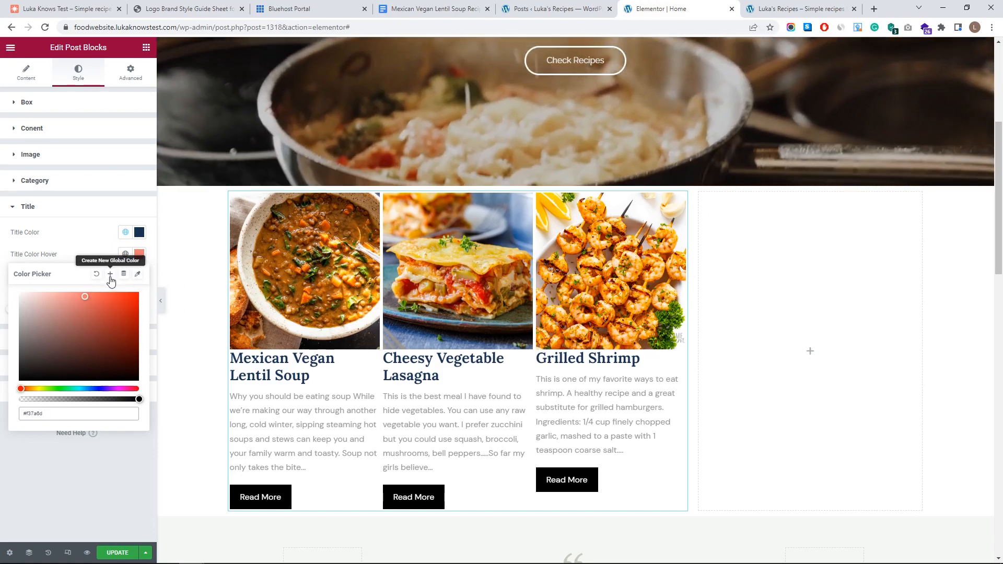
click(110, 275)
drag(482, 304, 407, 308)
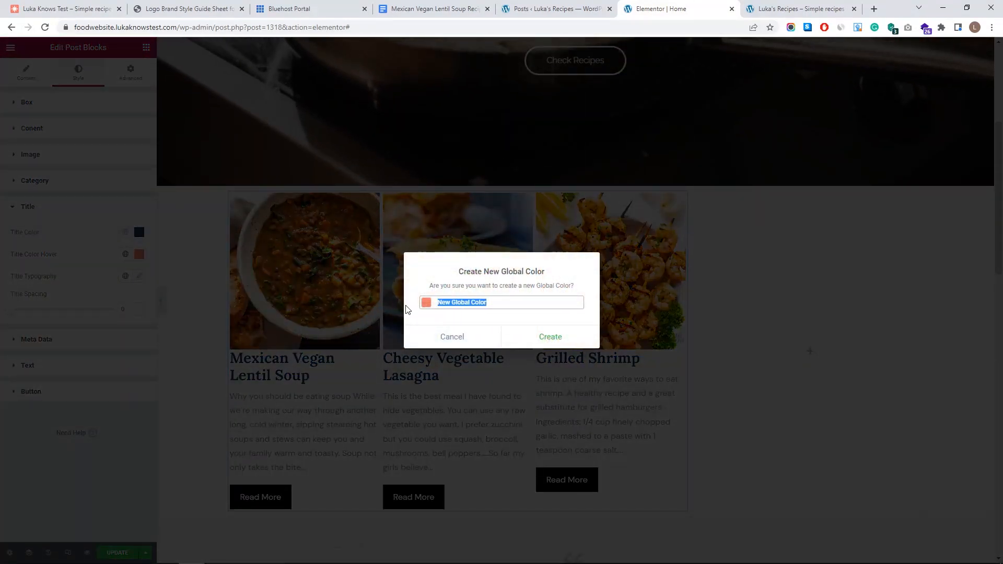
text(My Pink)
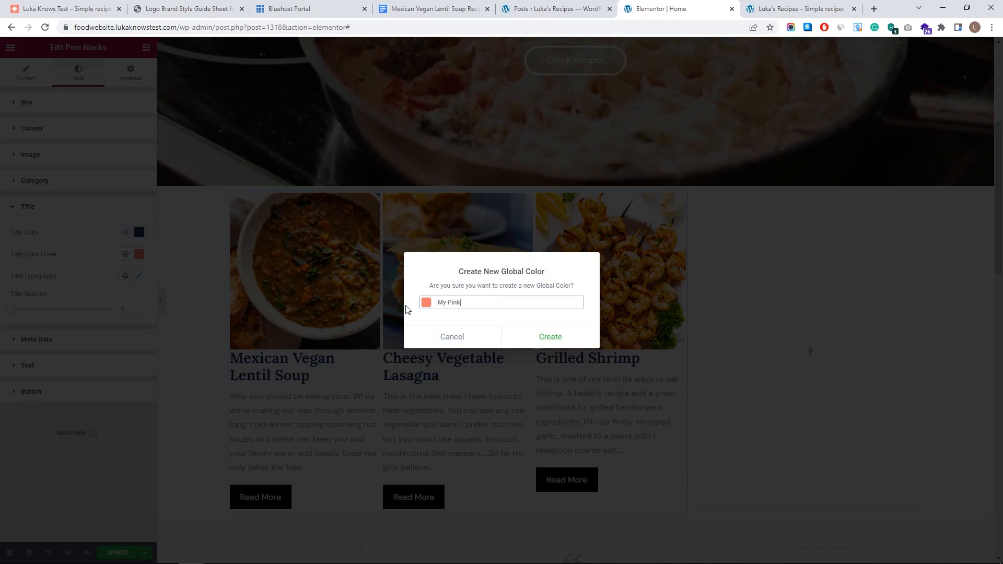
click(543, 338)
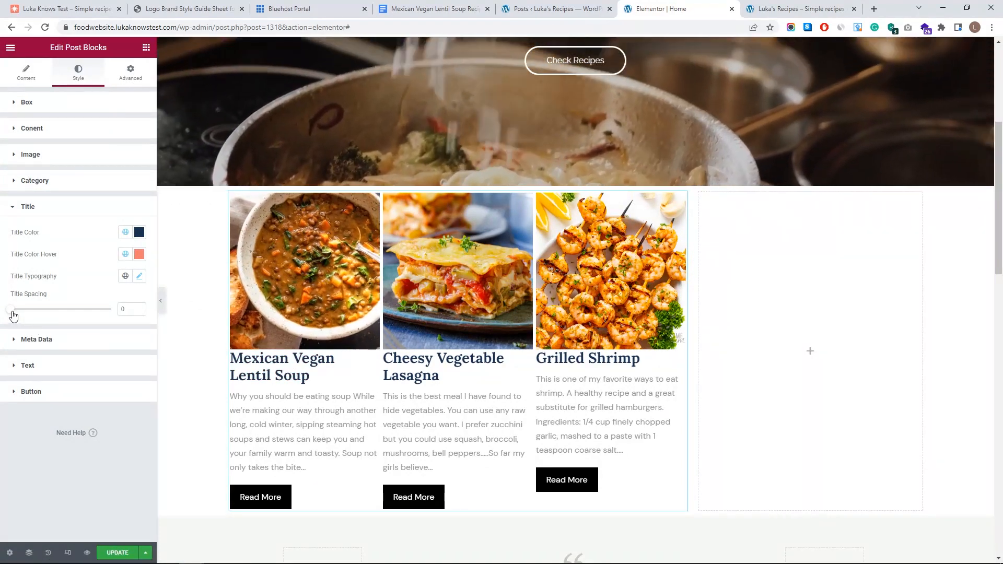
- Set the title spacing to 10 and the title font size to 34
drag(14, 313, 21, 312)
click(139, 277)
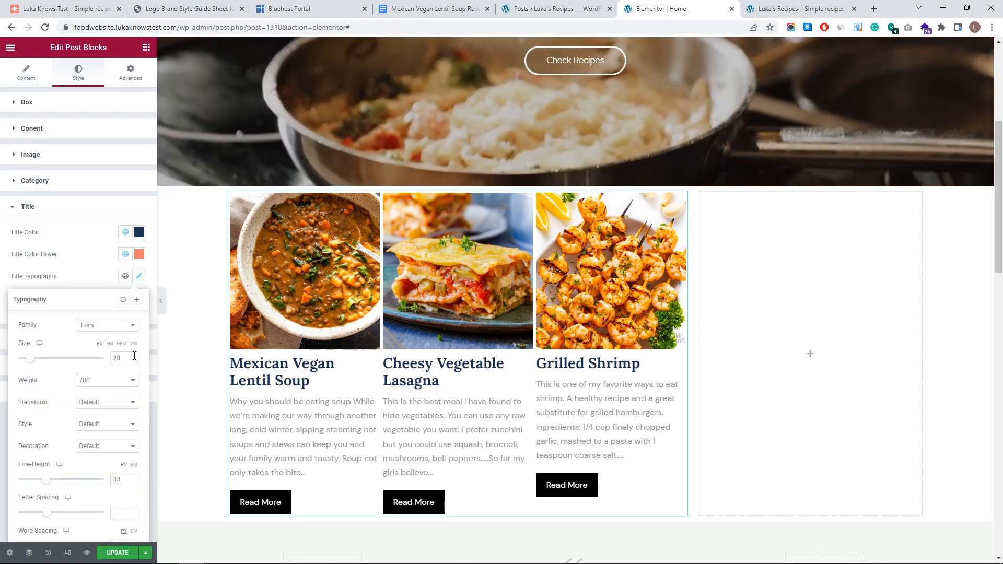
click(132, 356)
click(132, 357)
click(132, 357)
click(133, 357)
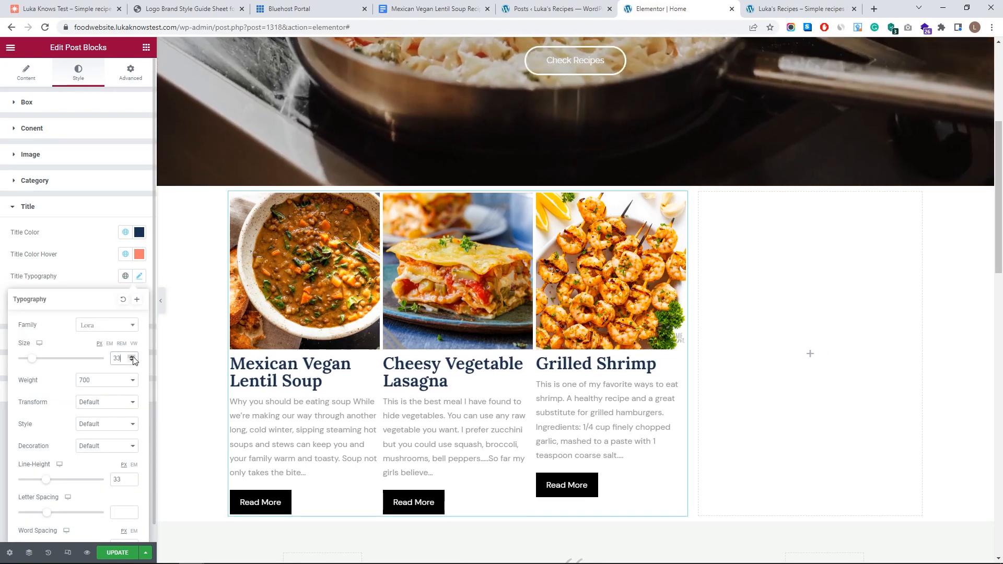
click(132, 357)
click(132, 357)
click(132, 357)
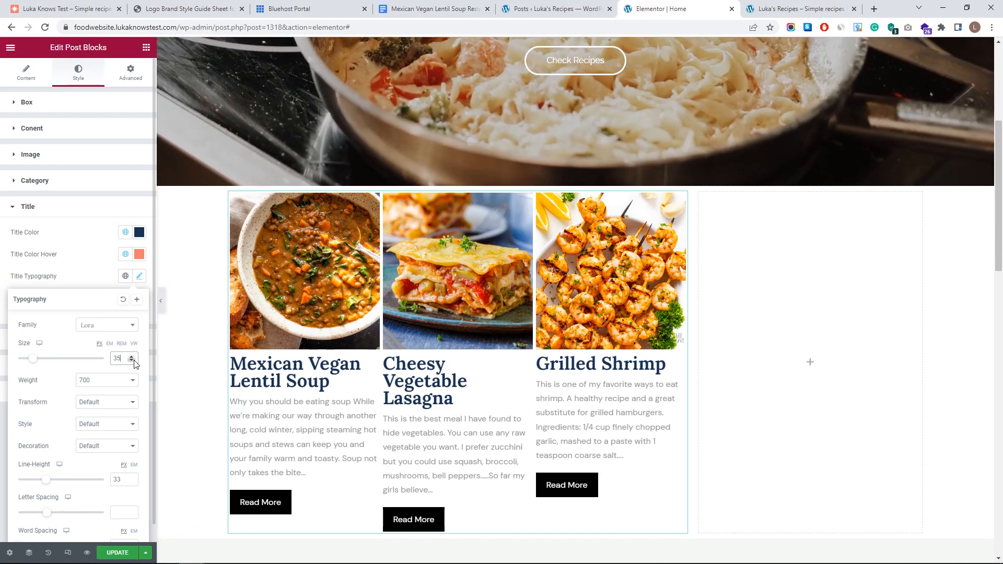
click(132, 361)
click(96, 272)
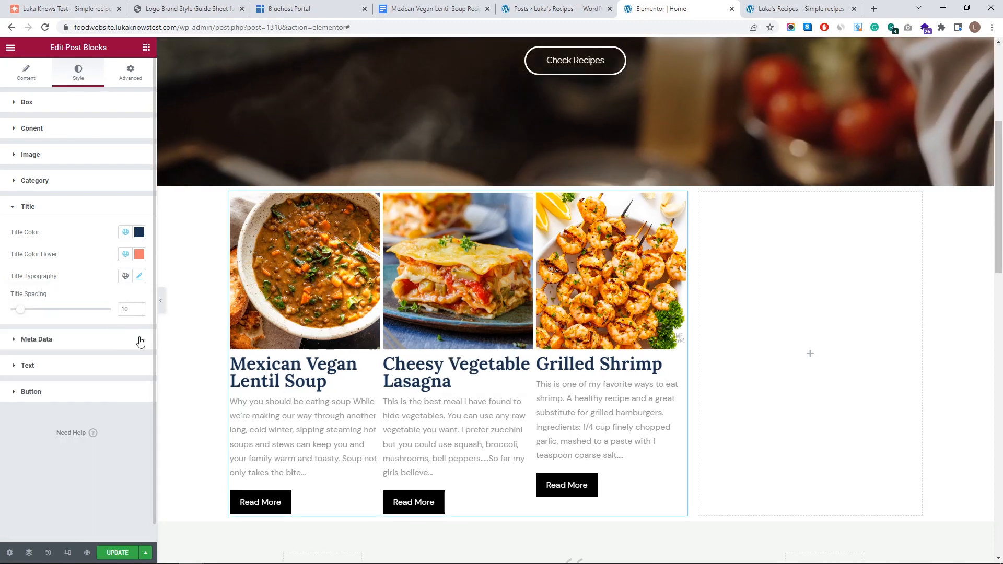
click(79, 341)
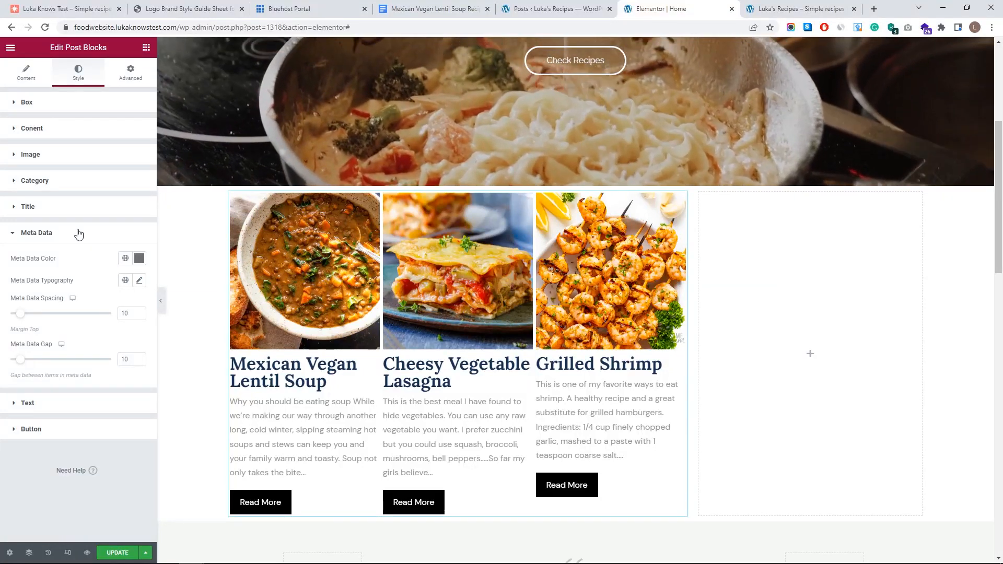
- Set the post excerpt font family to Raleway, taken from the brand style guide
click(79, 232)
click(76, 266)
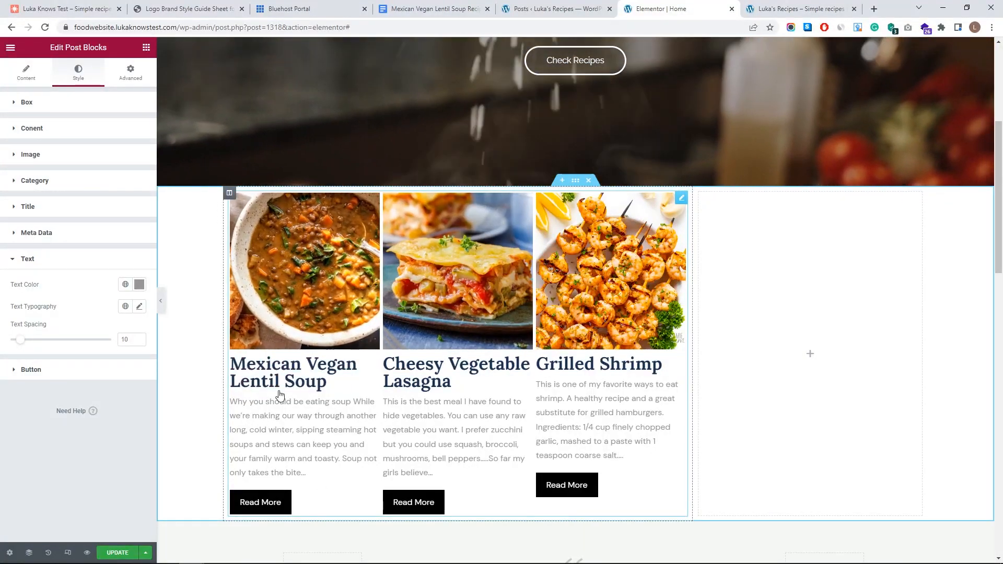
click(139, 306)
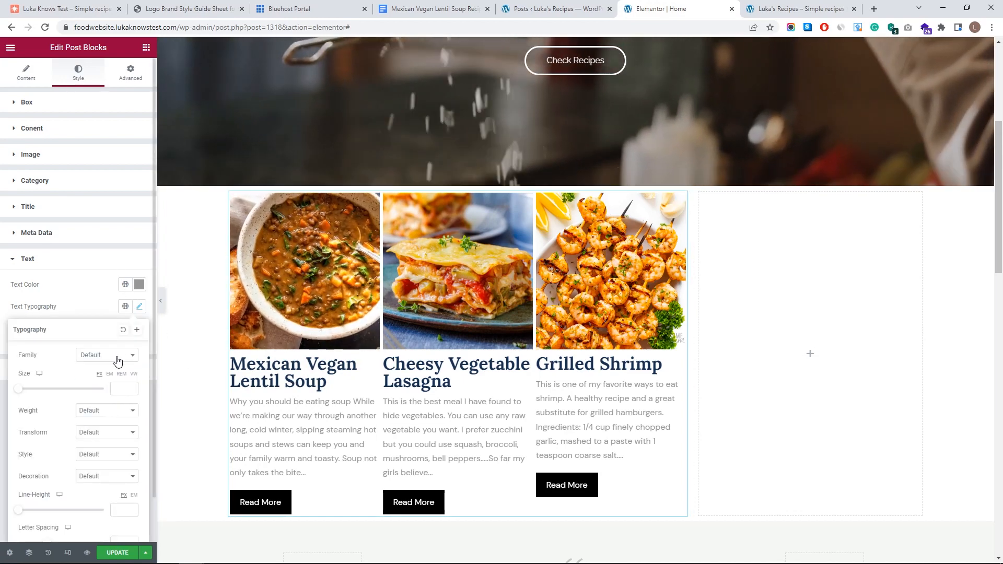
click(117, 355)
click(188, 9)
drag(679, 397, 714, 398)
click(702, 5)
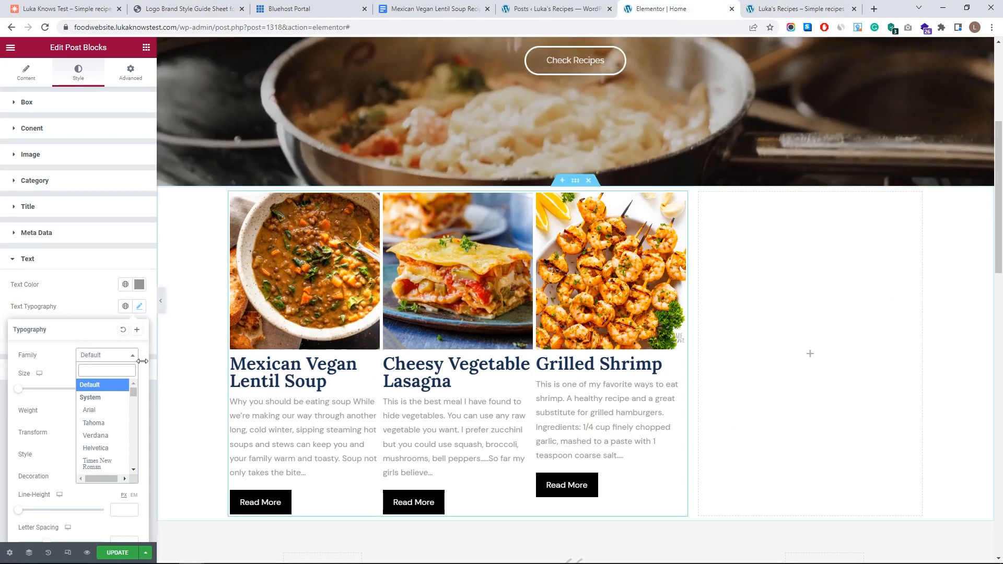
text(rale)
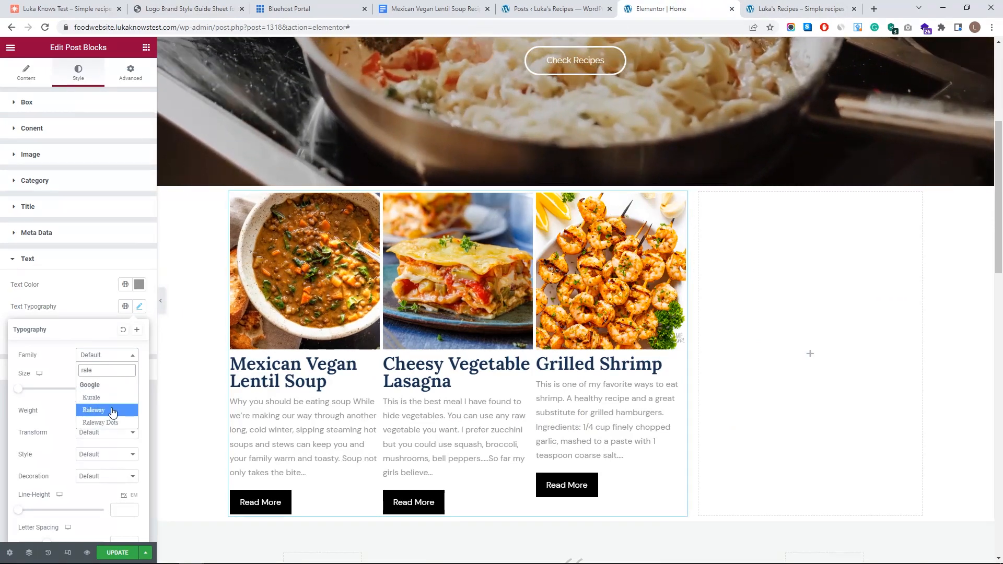
click(112, 412)
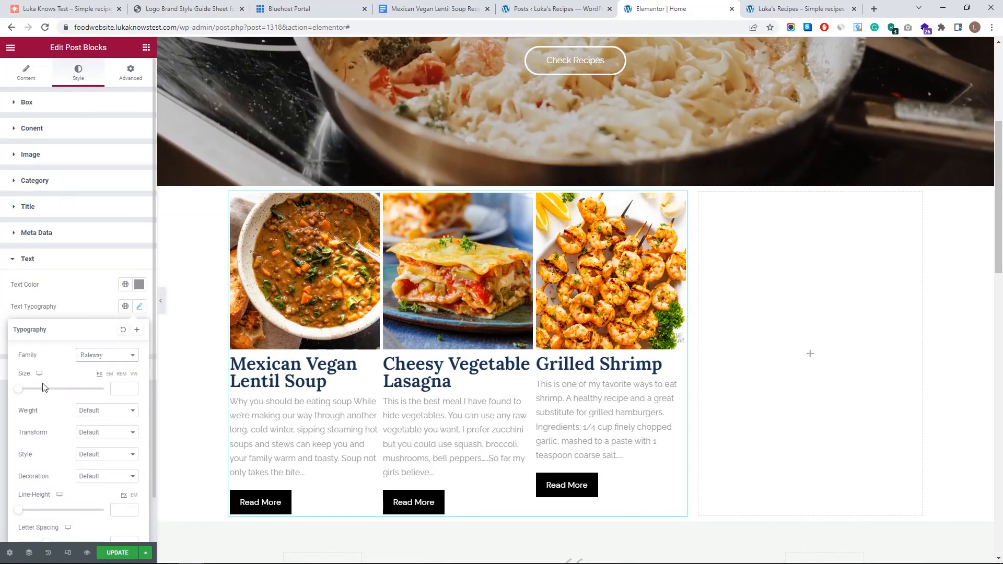
- Set the excerpt font size to 14 px
click(132, 388)
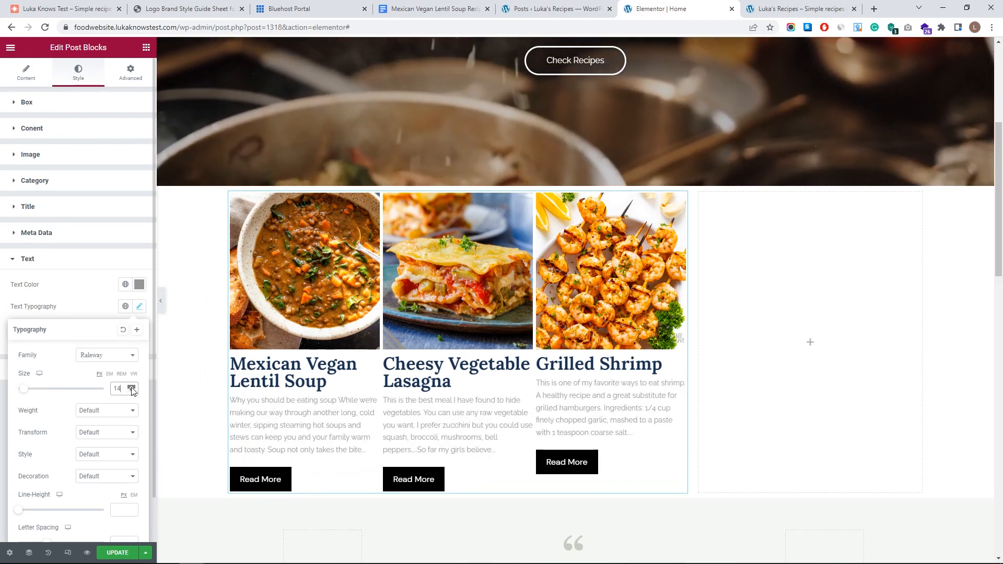
click(131, 386)
click(133, 393)
click(133, 393)
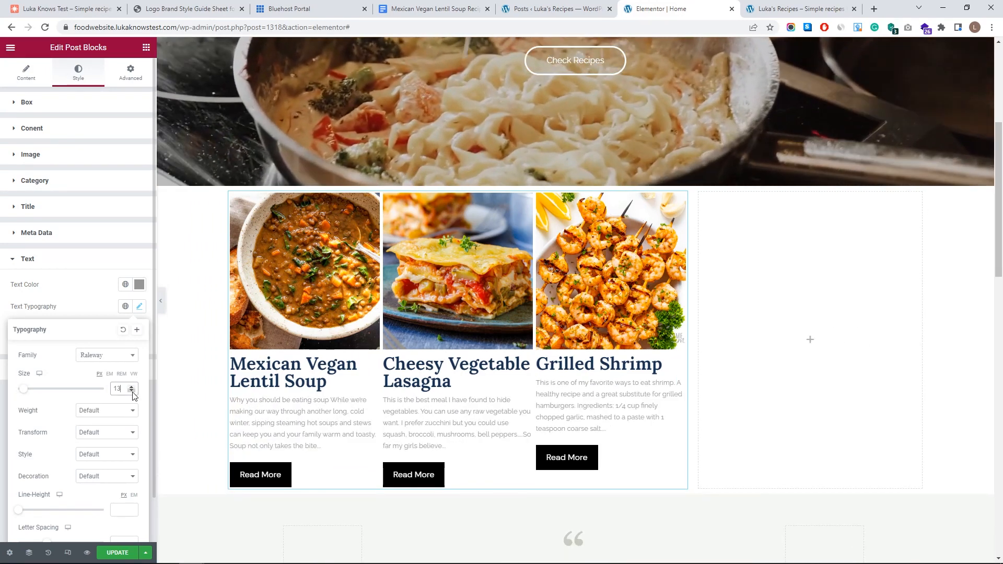
click(132, 387)
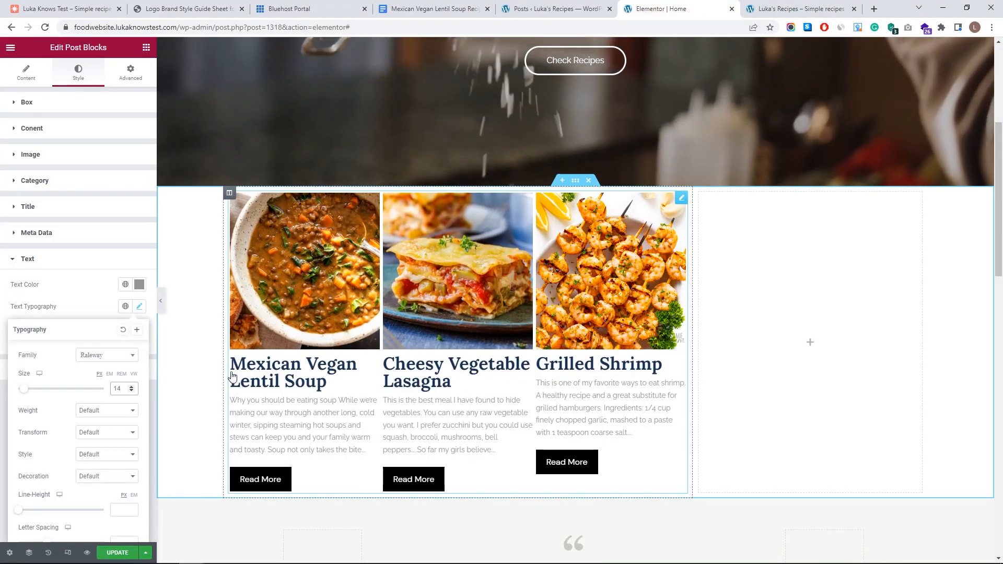
click(80, 286)
- Limit intros to 250 characters and raise excerpt text spacing to 16 and line height to 22
click(17, 78)
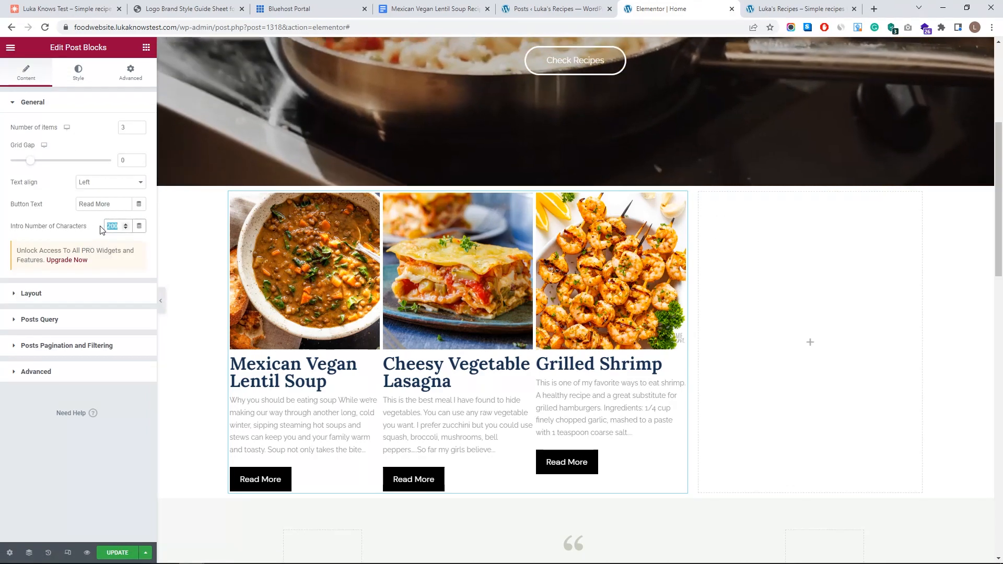
text(250)
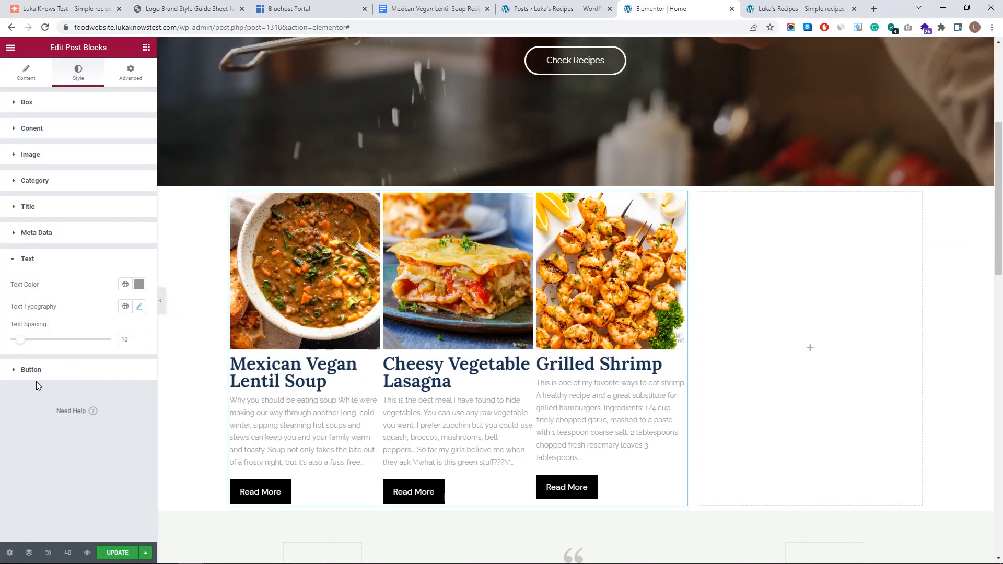
drag(25, 341, 29, 341)
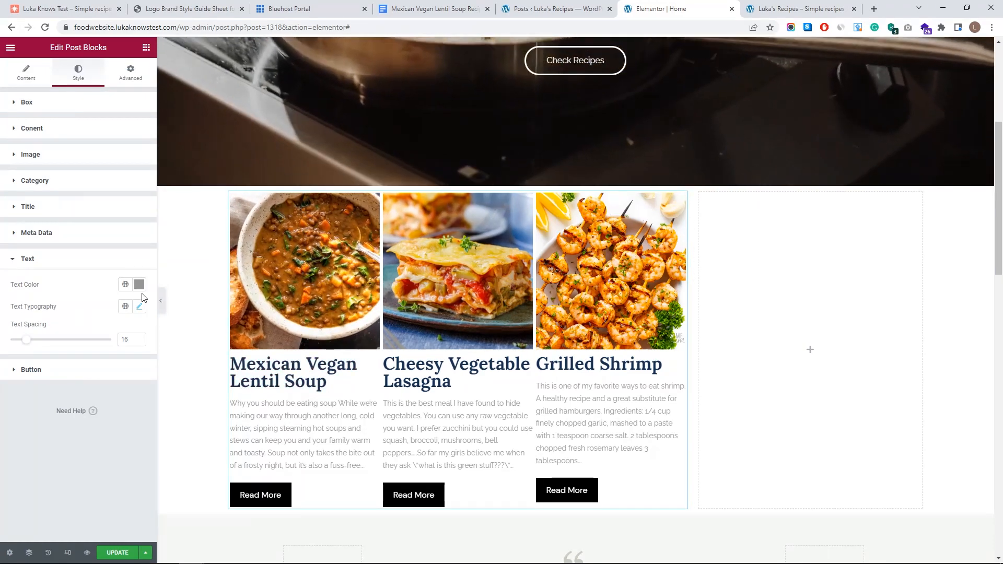
click(140, 307)
scroll(73, 457, down, 1)
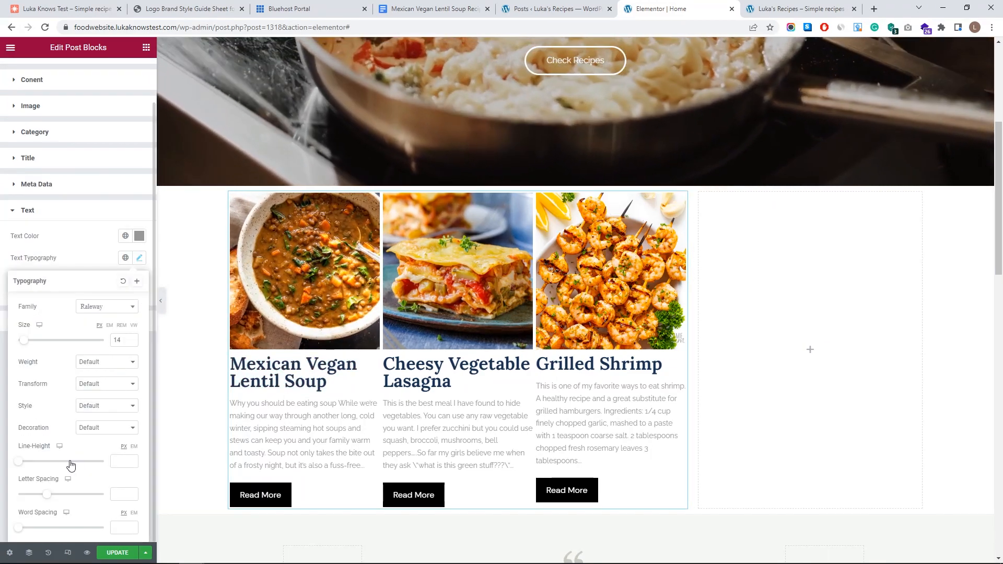
drag(21, 464, 39, 461)
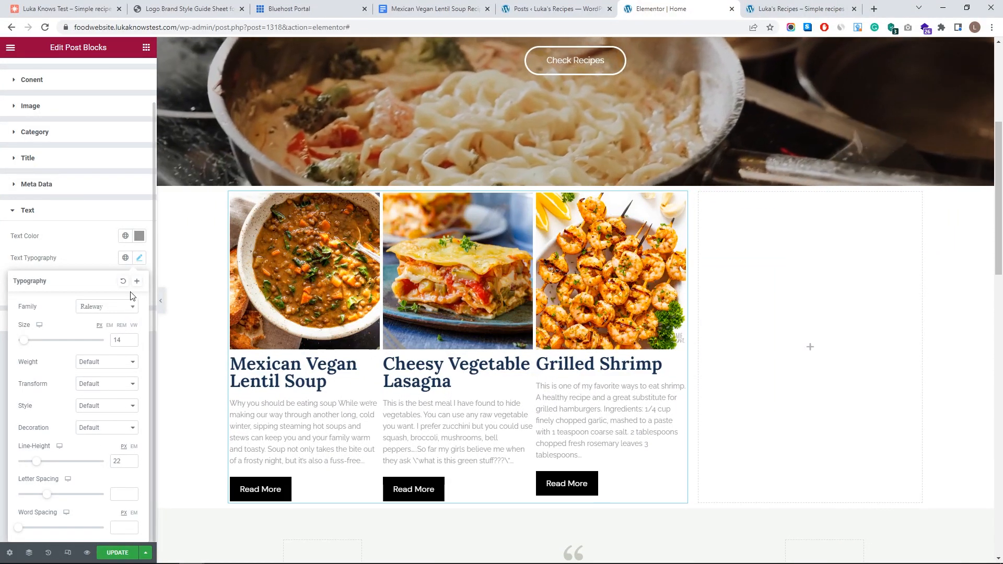
- Save the excerpt typography as the global font 'My Text'
click(136, 282)
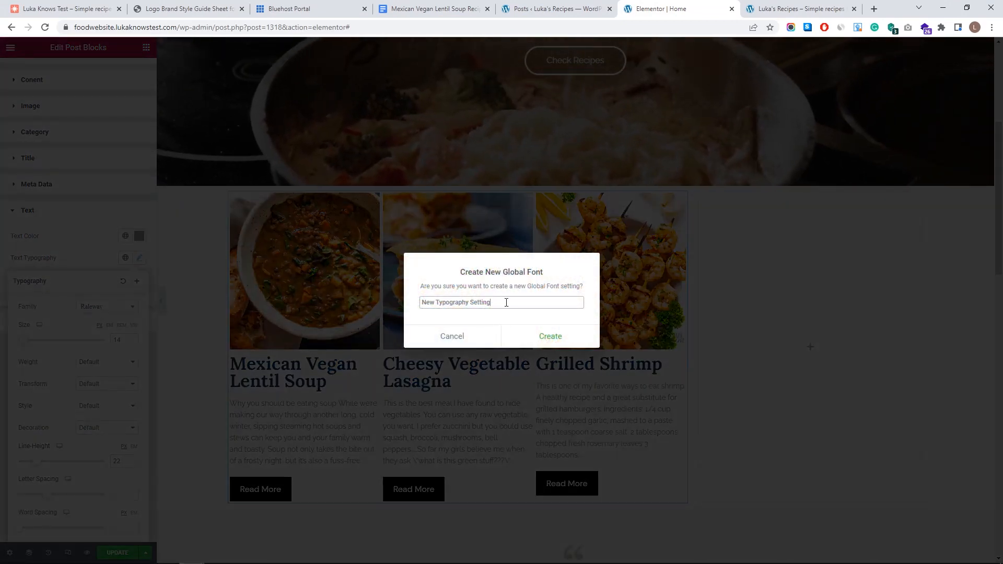
text(My)
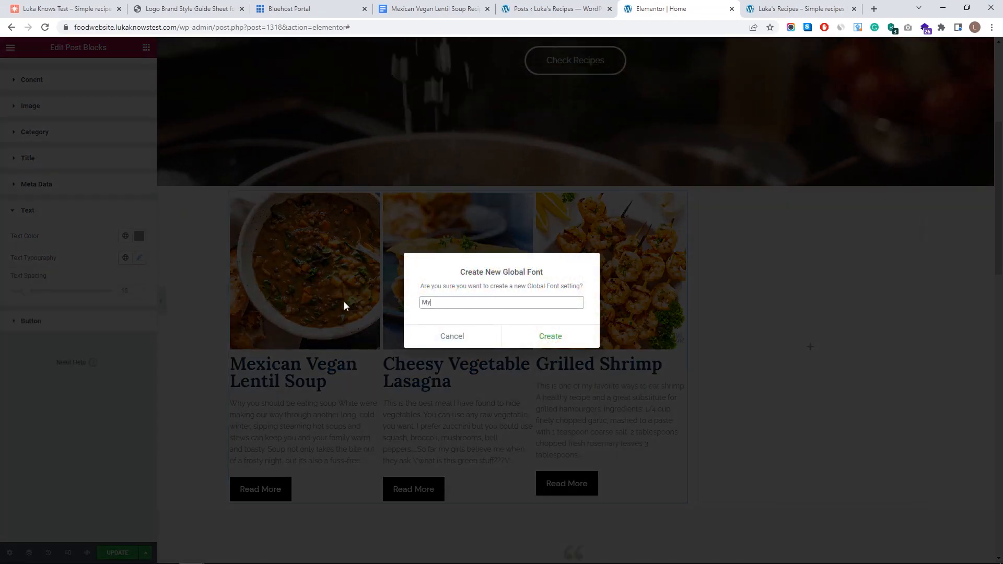
text( Text)
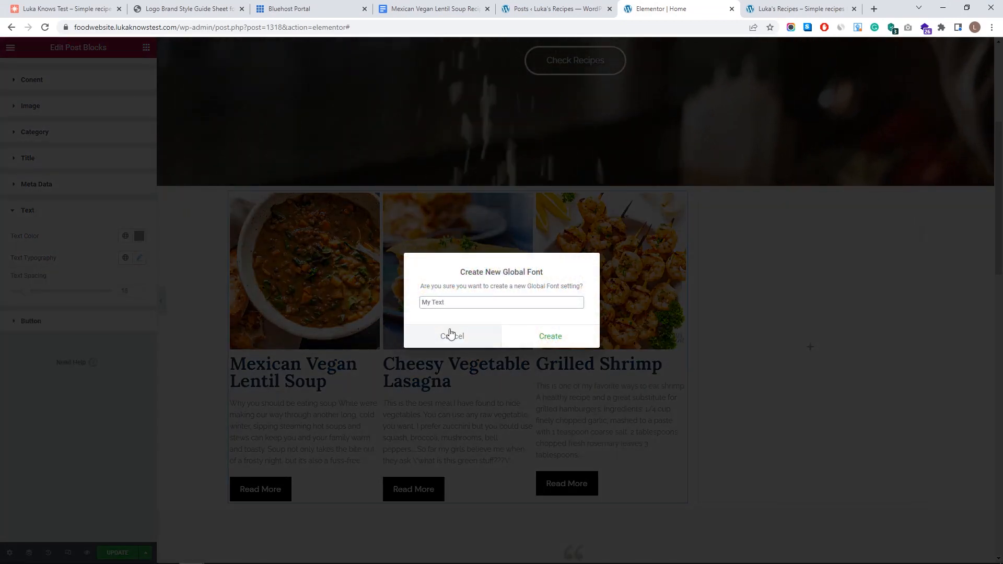
click(564, 338)
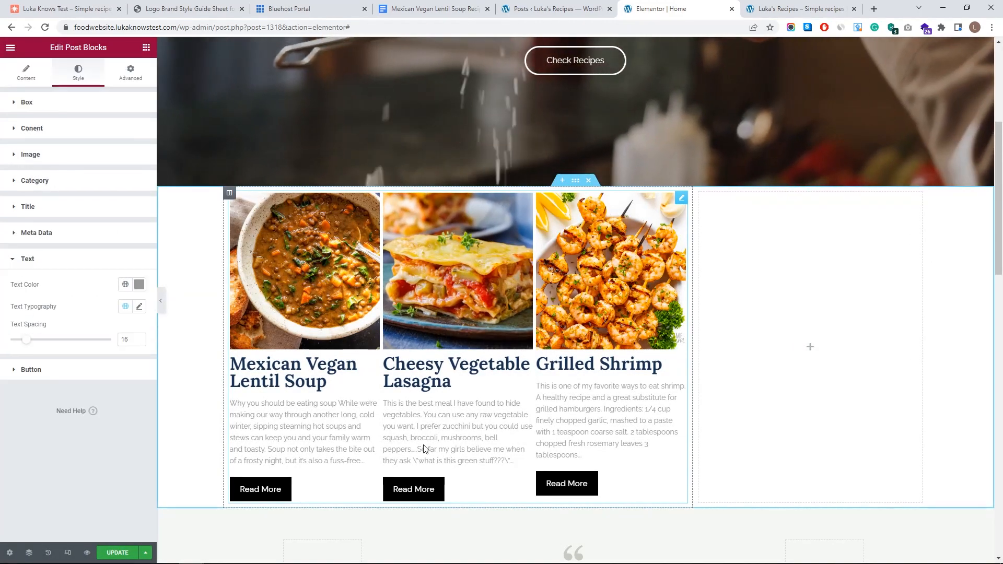
click(74, 378)
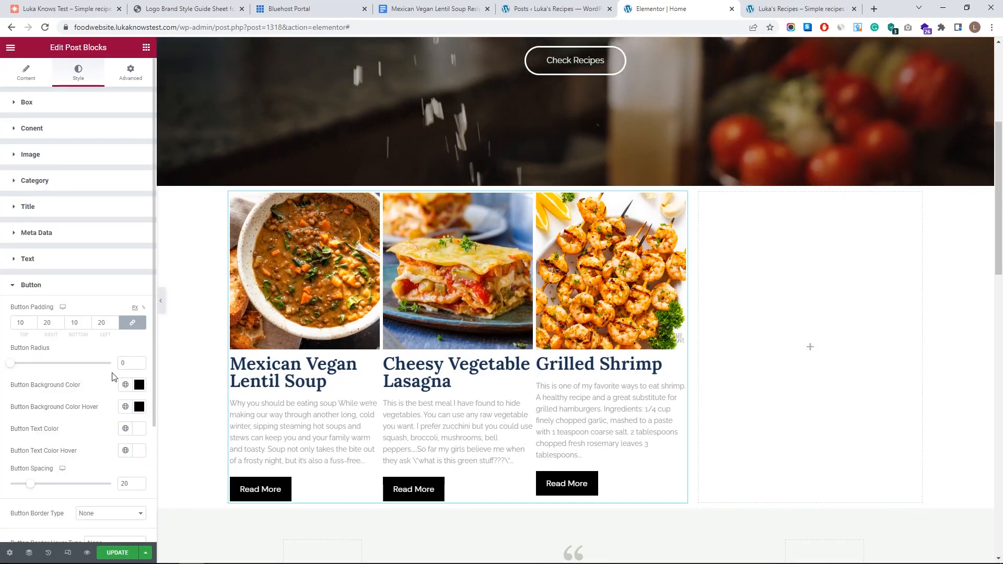
- Set the Read More button background to the global colour My Pink
scroll(124, 373, down, 2)
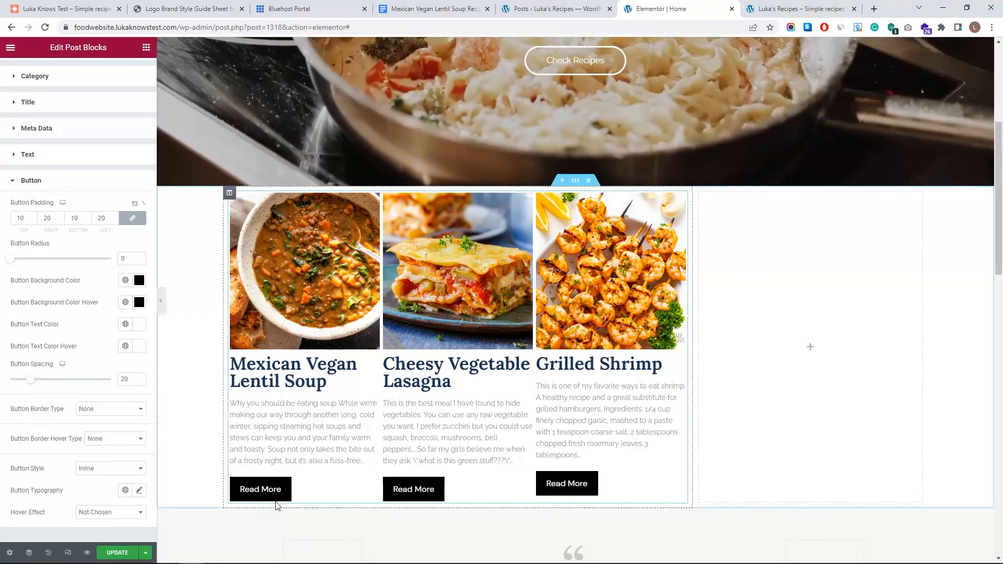
click(139, 281)
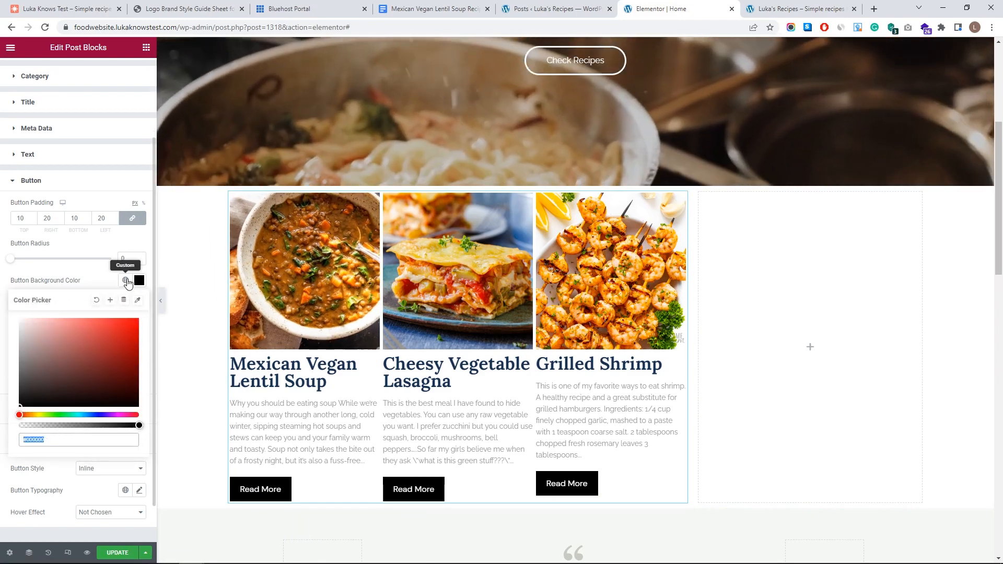
click(99, 281)
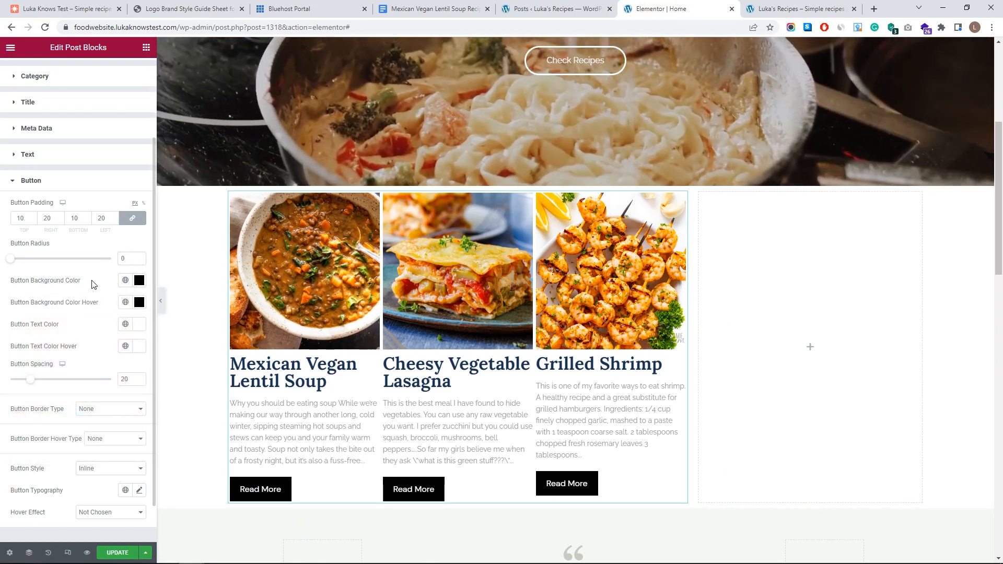
click(125, 281)
click(127, 281)
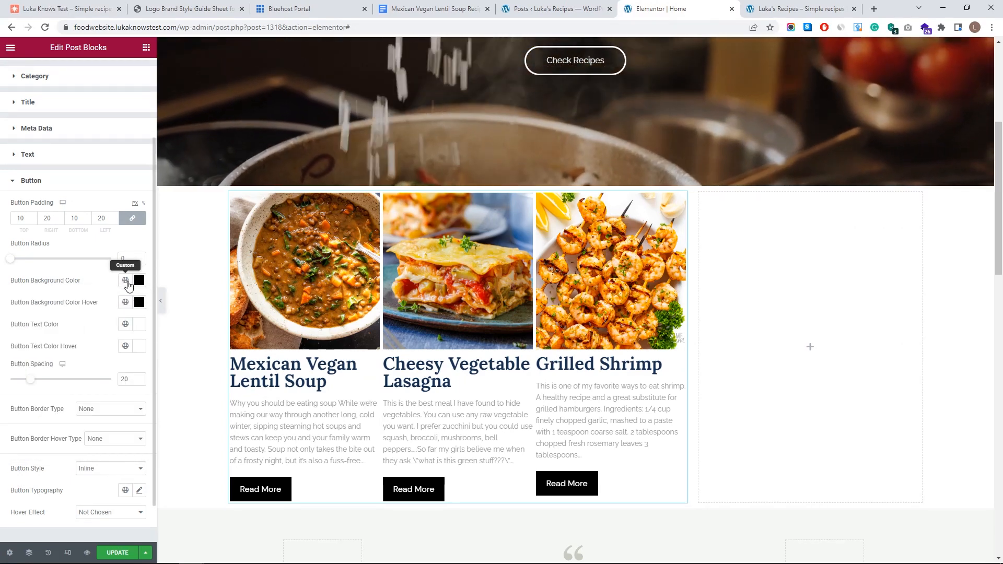
click(125, 281)
scroll(77, 358, down, 5)
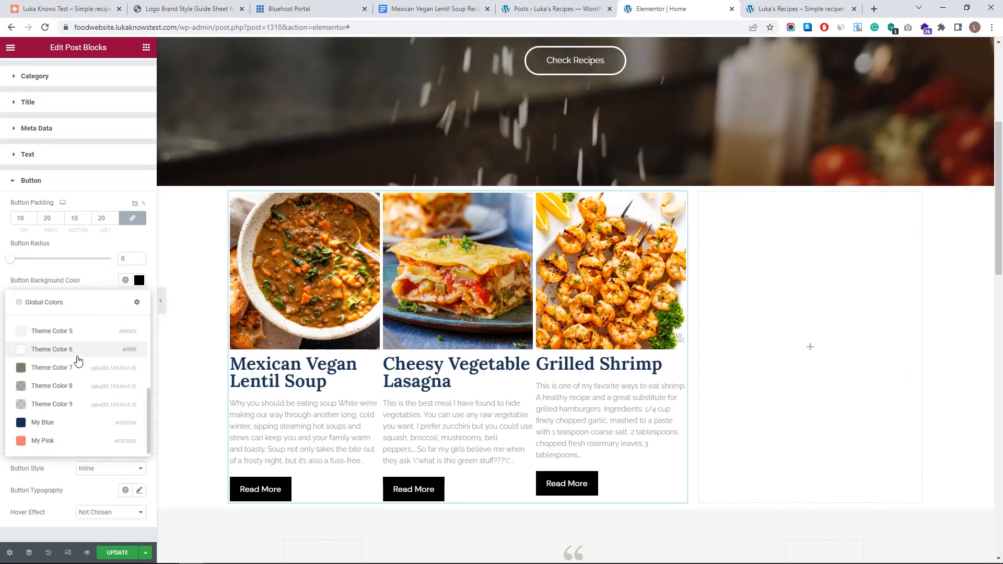
click(68, 441)
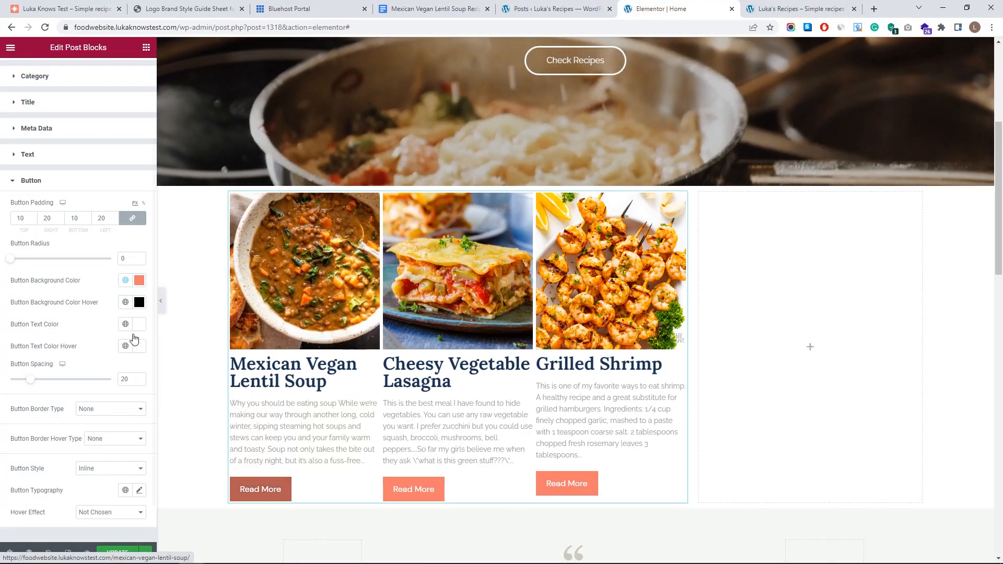
- Set the button hover background to the global colour My Blue
click(139, 302)
click(124, 302)
scroll(68, 397, down, 3)
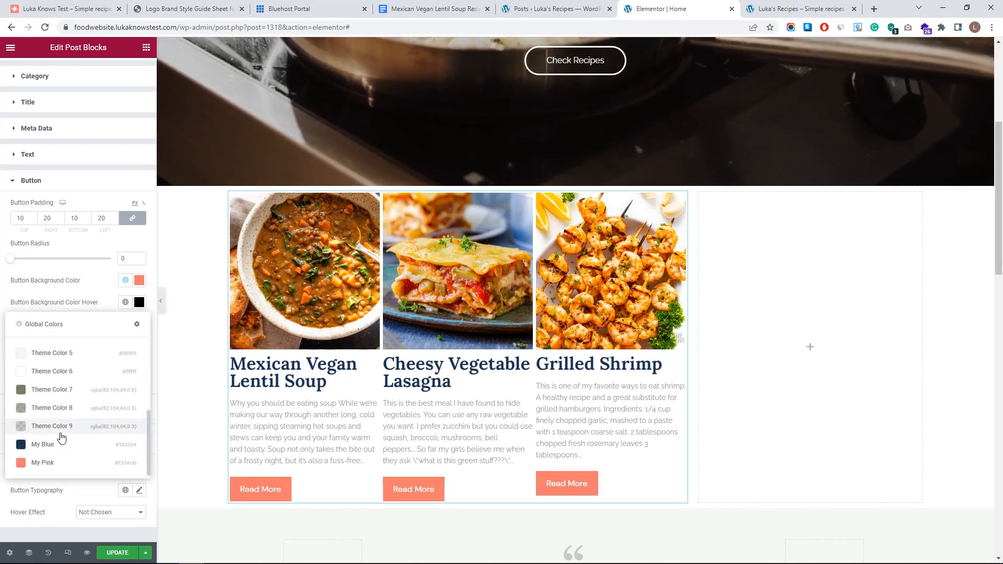
click(61, 446)
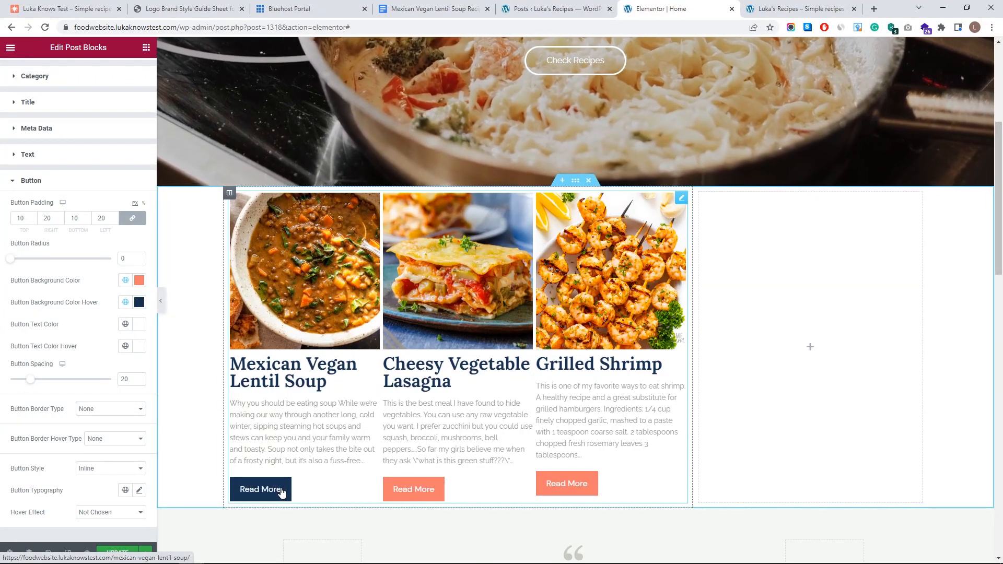
click(18, 185)
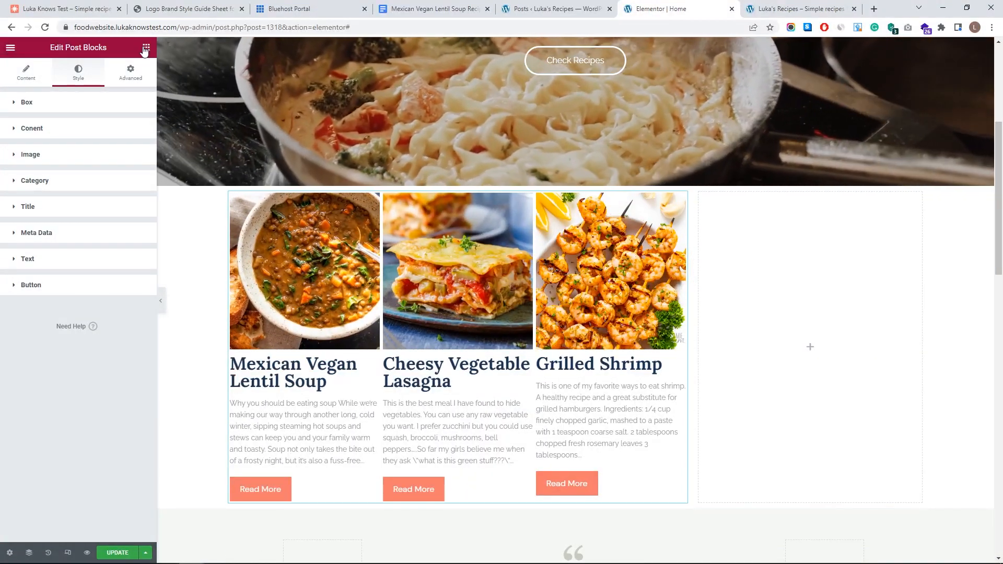
click(146, 47)
- Drop a Heading, a Divider and a Text Editor widget above the recipe post grid
drag(116, 241, 366, 205)
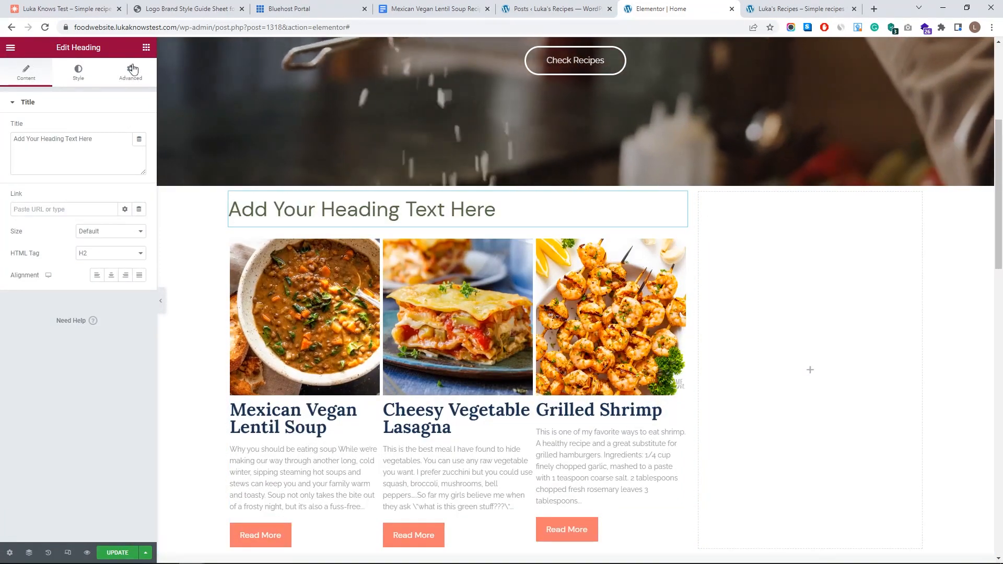
click(146, 47)
drag(40, 389, 414, 238)
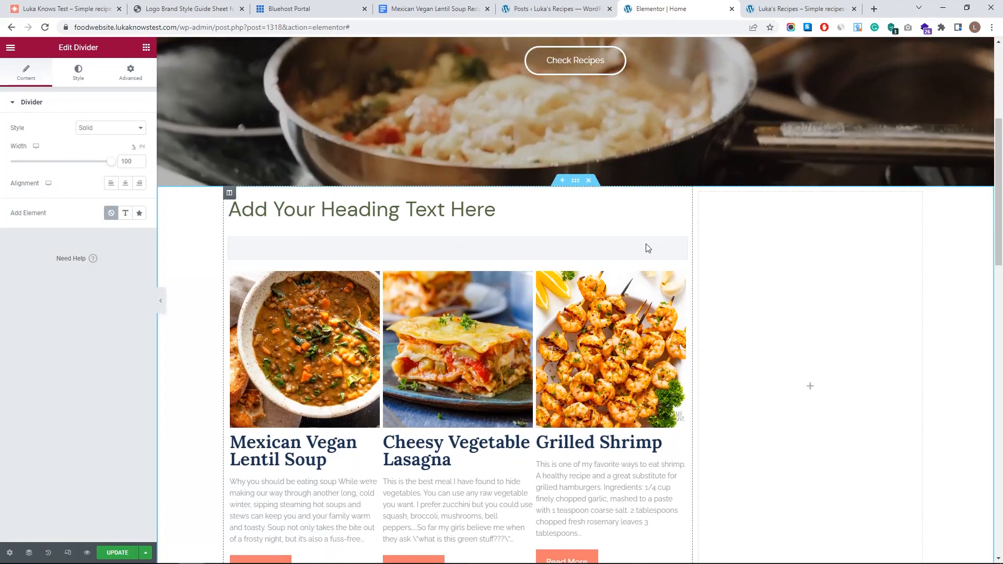
click(146, 48)
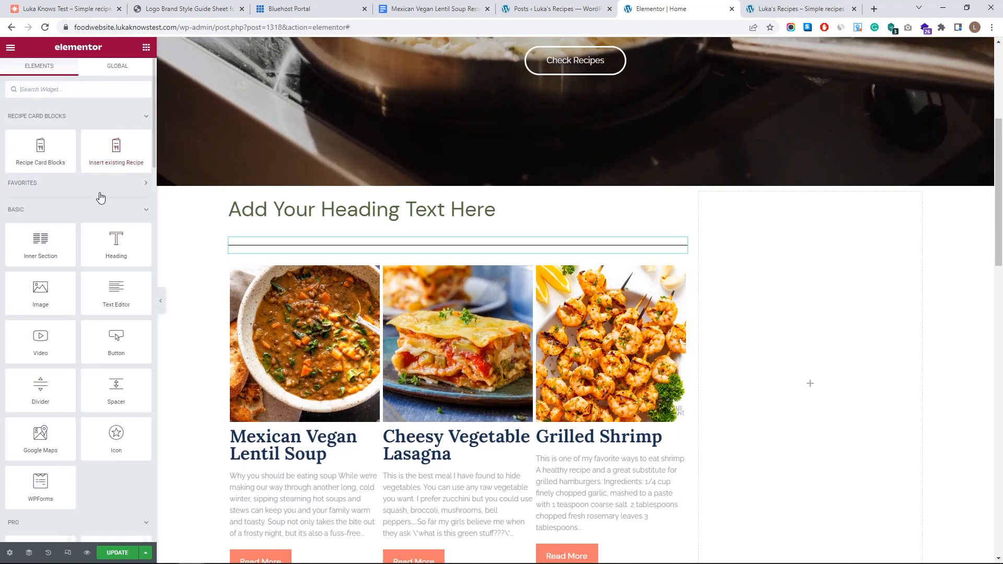
drag(246, 250, 267, 251)
click(494, 210)
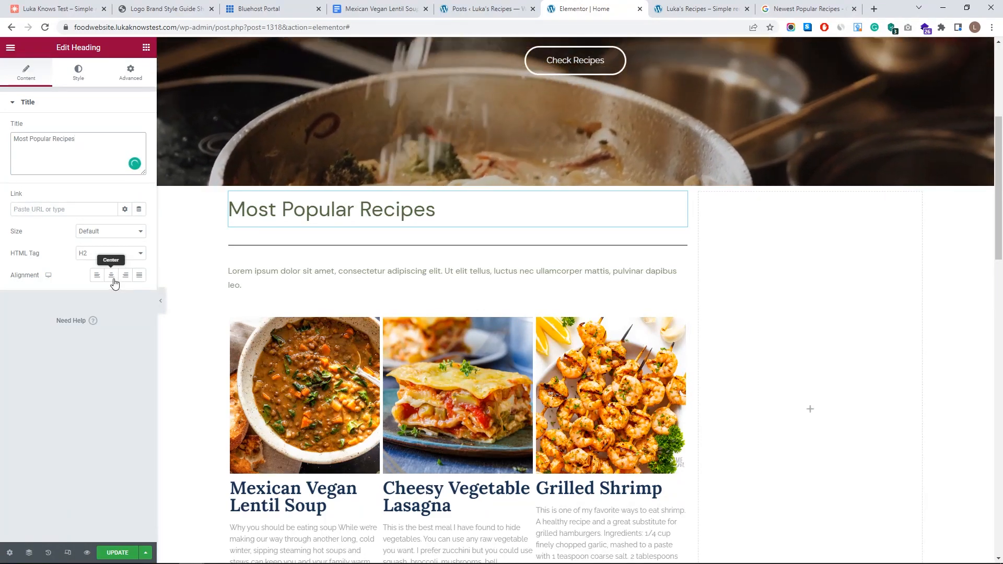
click(79, 73)
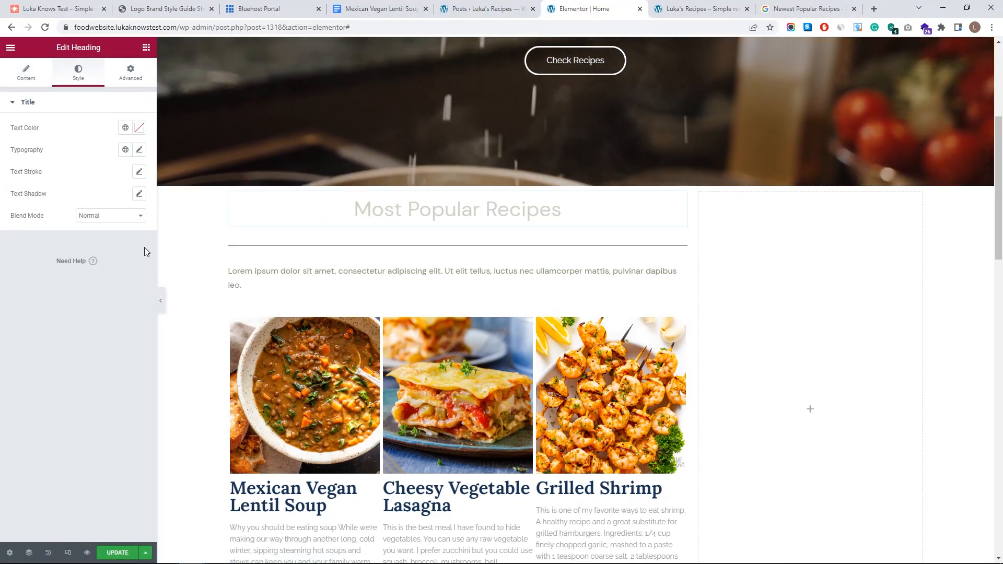
- Apply the H1 global font to the Most Popular Recipes heading
click(139, 151)
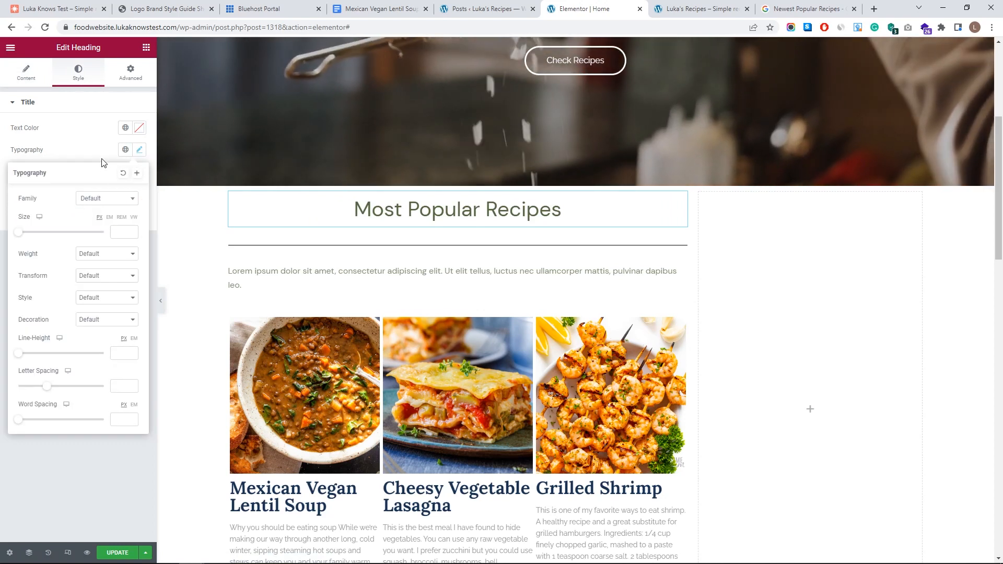
click(126, 150)
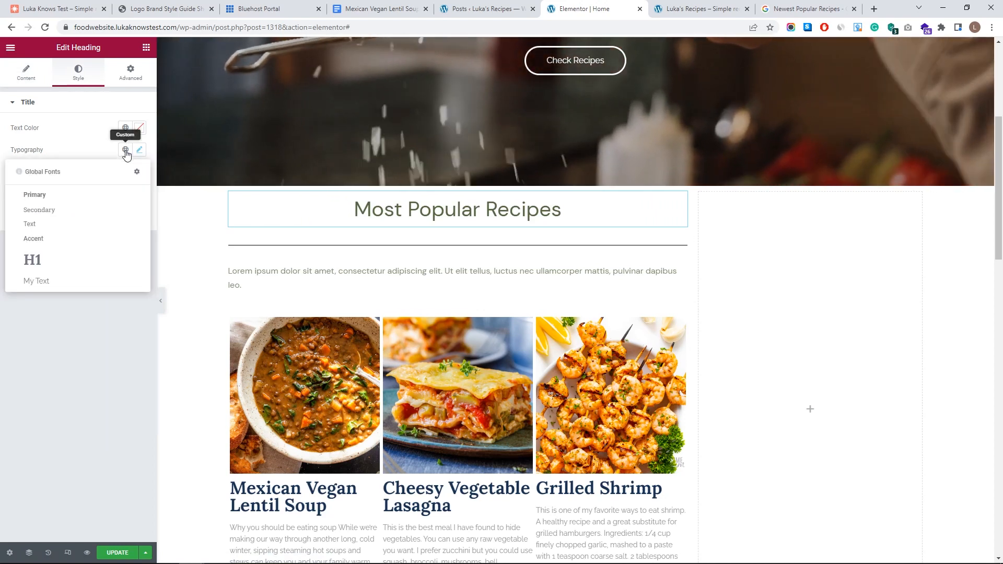
click(33, 260)
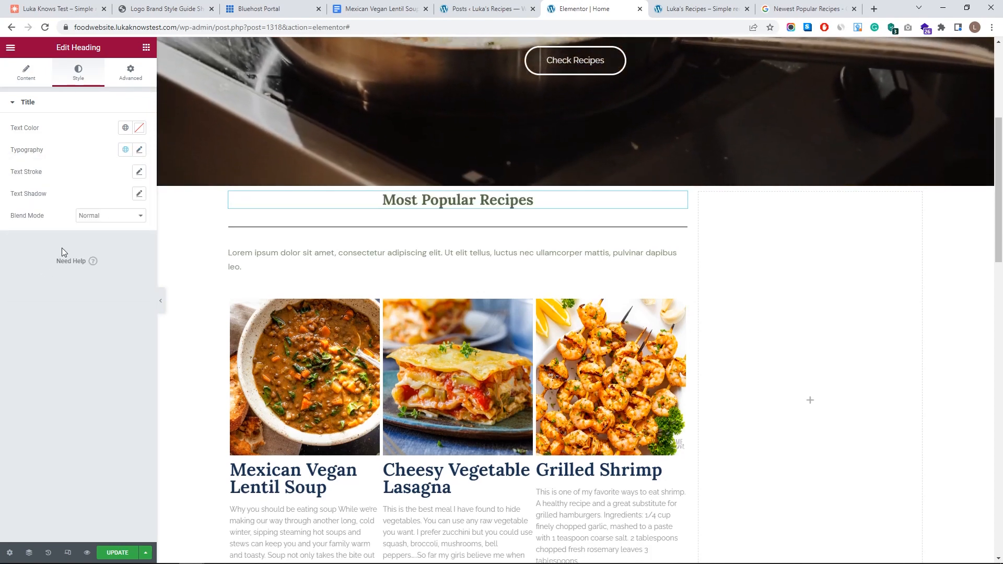
click(139, 150)
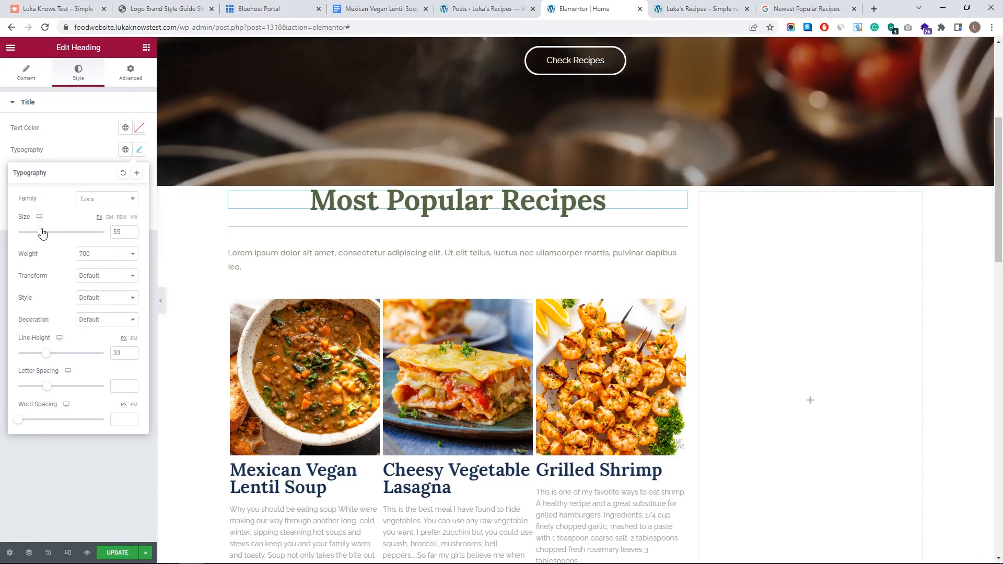
click(94, 124)
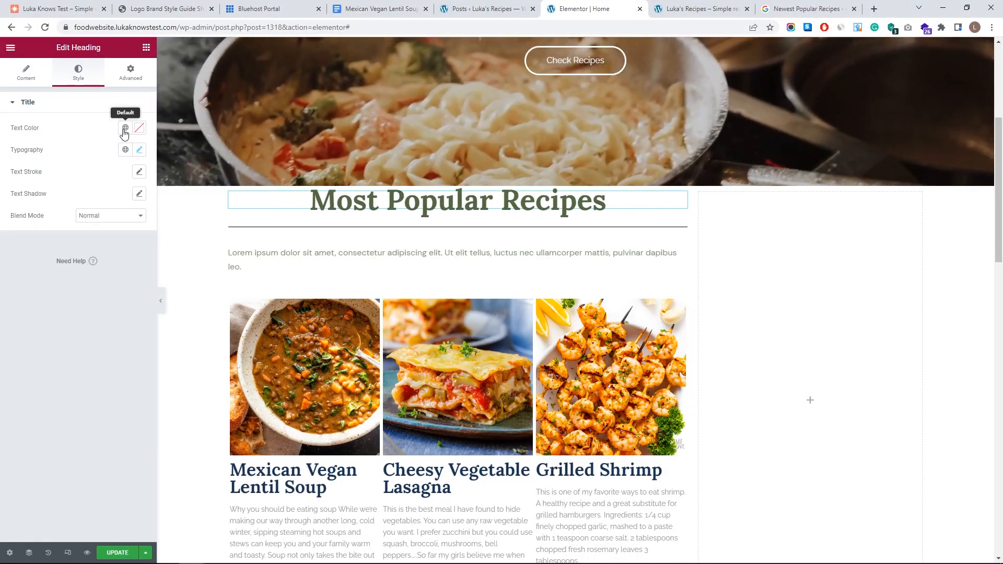
- Colour the heading text with the My Blue global colour
click(139, 128)
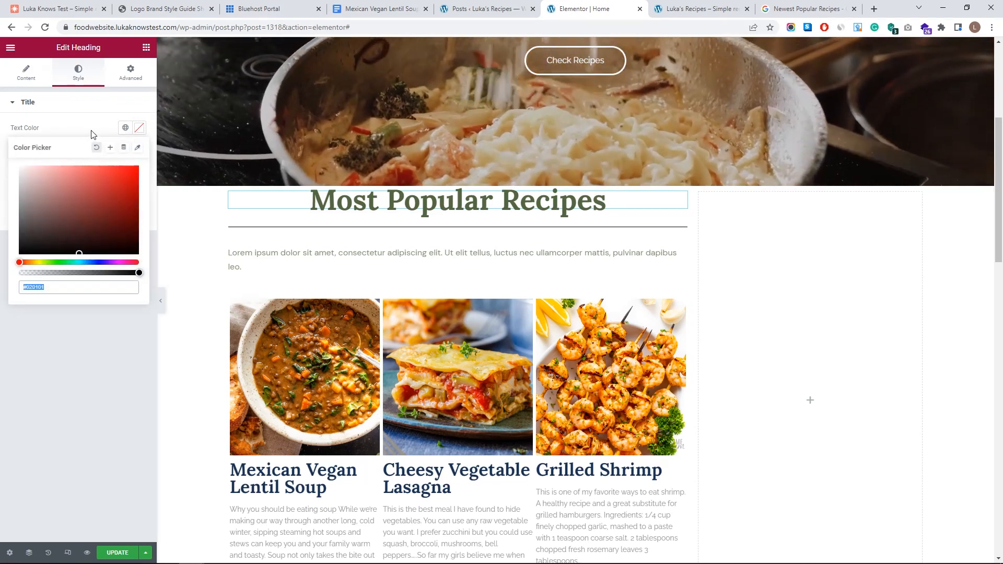
click(126, 128)
click(125, 128)
scroll(81, 246, down, 3)
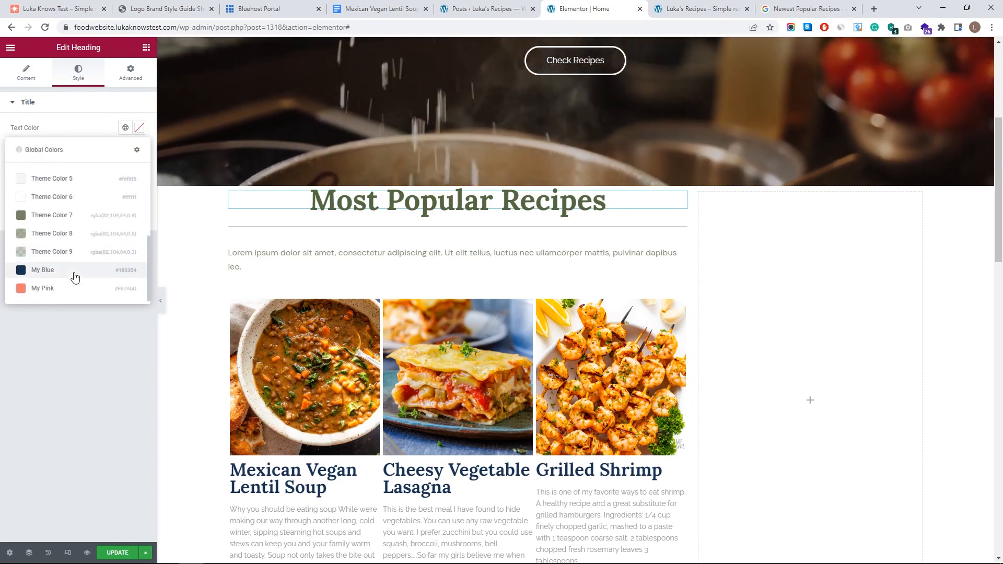
click(75, 276)
click(261, 233)
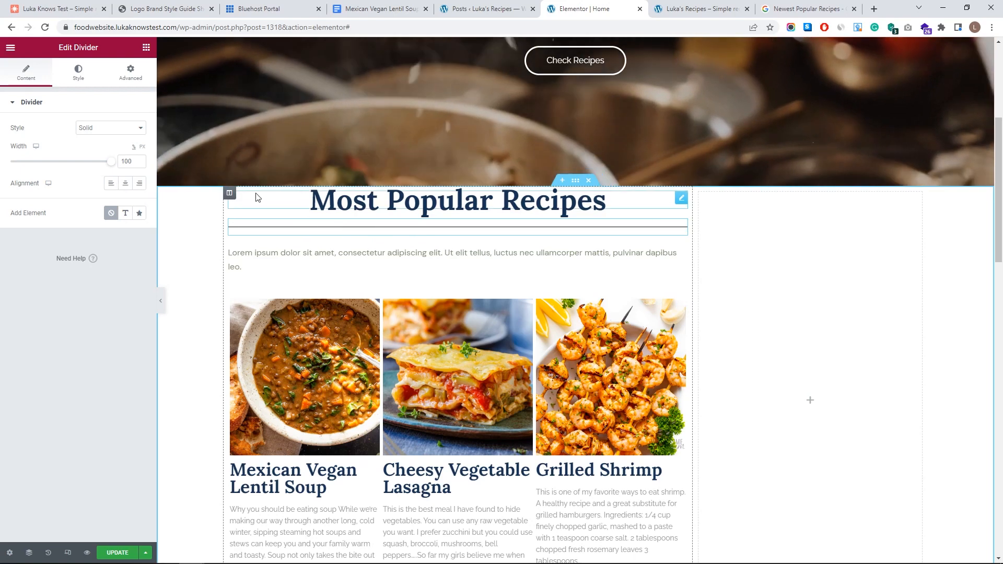
click(80, 71)
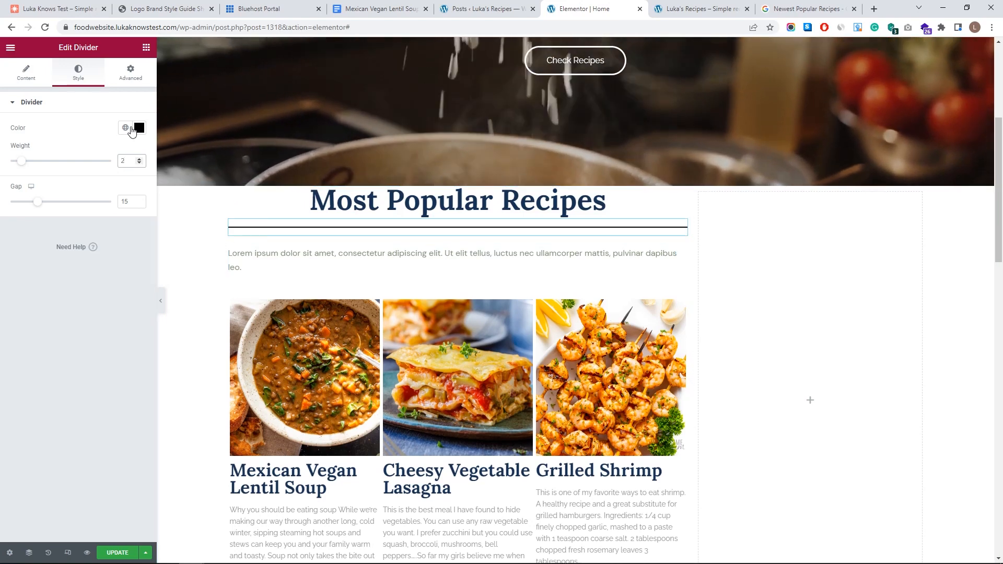
- Make the divider dark blue and paste the new intro text over the Lorem ipsum
click(130, 129)
scroll(92, 236, down, 3)
click(70, 271)
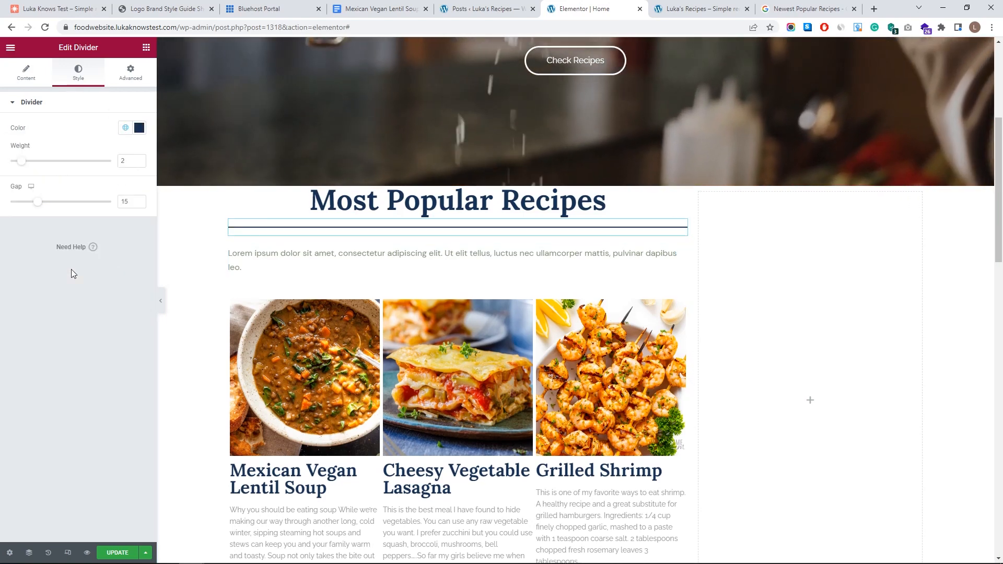
click(315, 256)
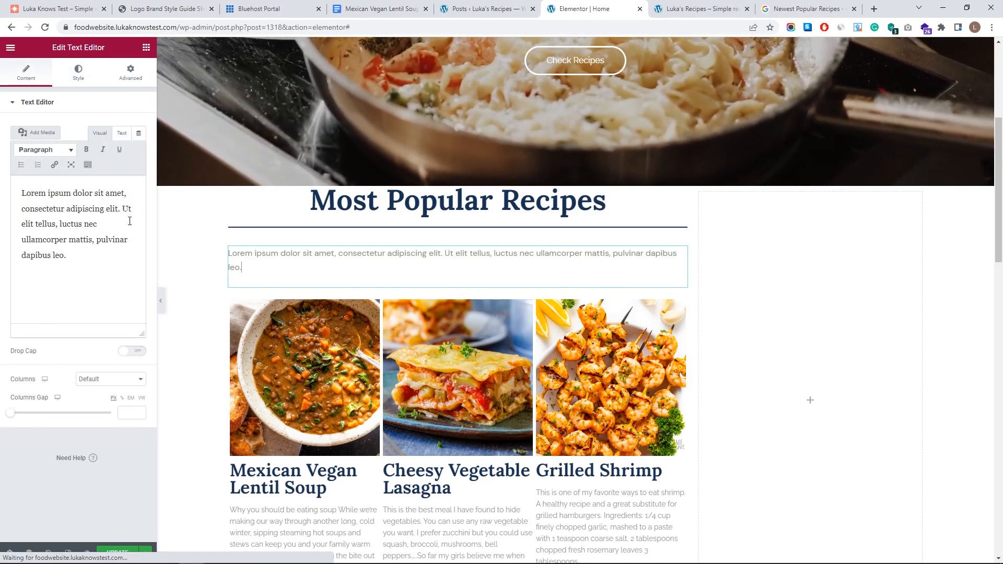
drag(67, 256, 6, 198)
text(Everyone seems to be loving these recipes! They have been tested and approved by thousands of my readers and continue to be the most popular recipes on my blog.)
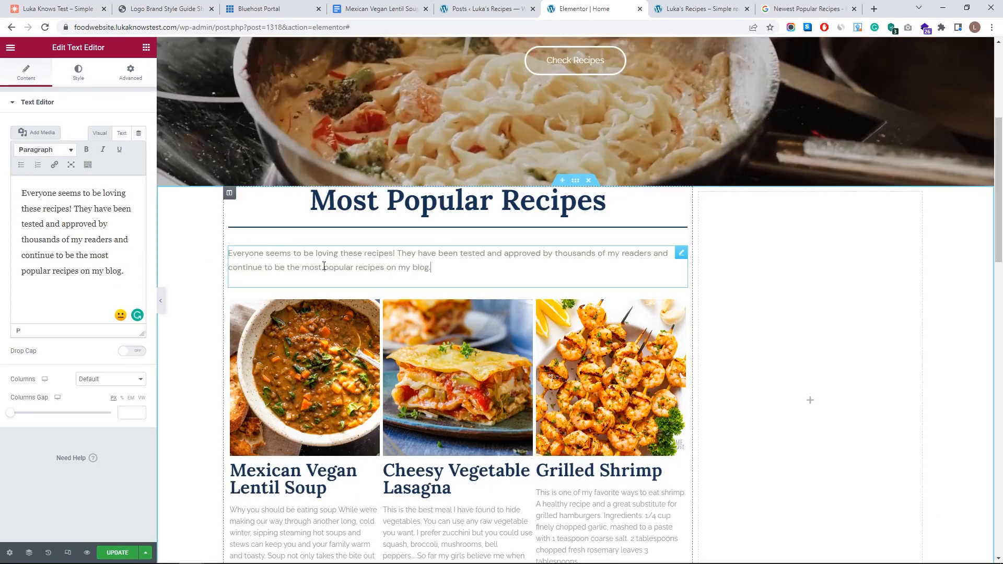
- Give the intro paragraph the My Text global font at 16 px, weight 500
click(76, 70)
click(125, 173)
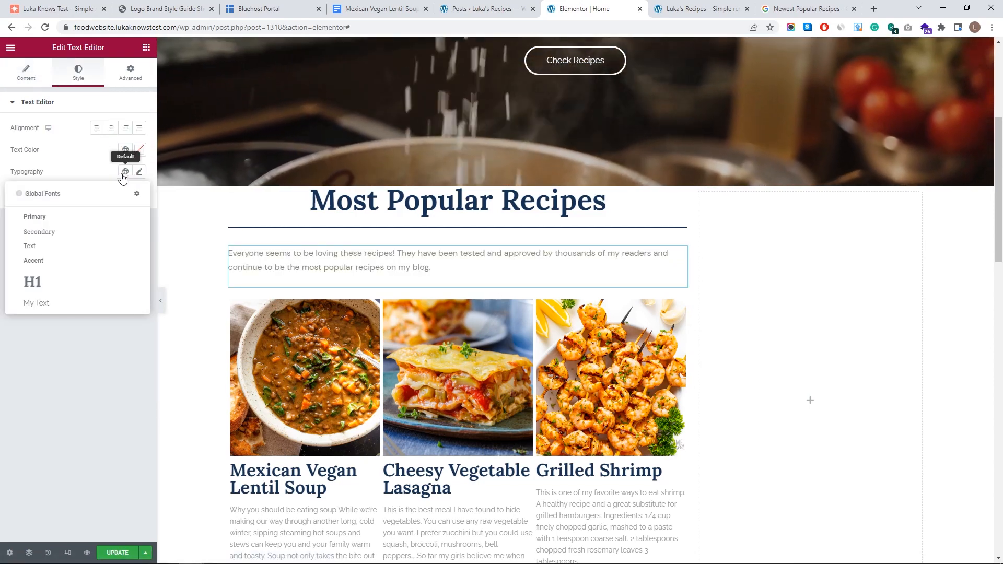
click(37, 303)
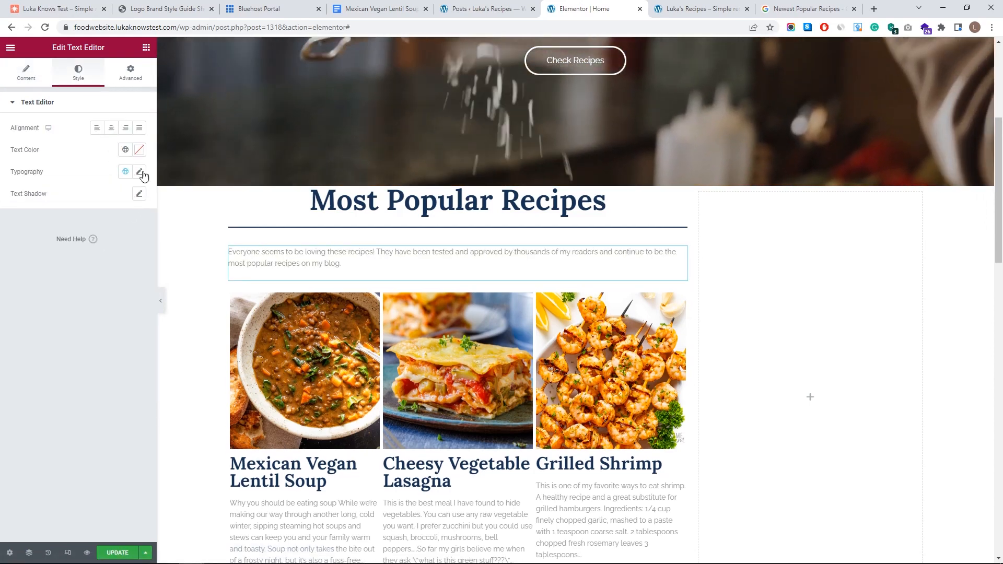
click(140, 172)
double_click(131, 252)
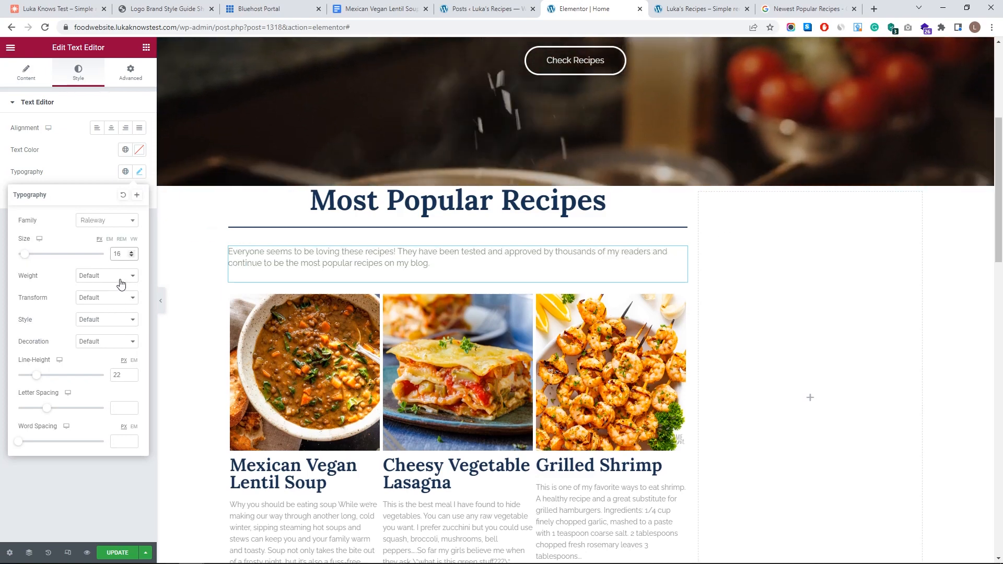
click(119, 320)
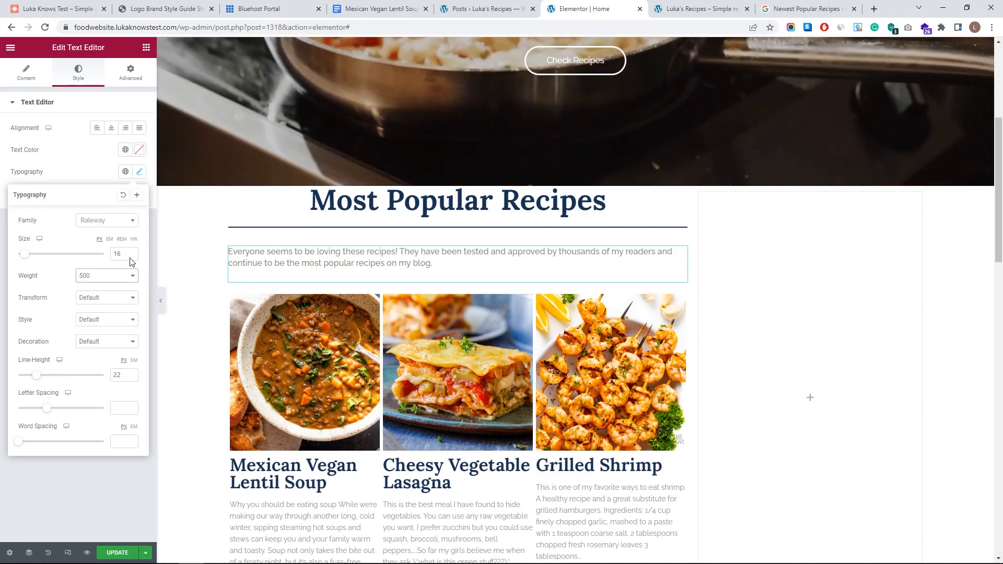
click(107, 152)
- Colour the intro paragraph text navy
click(125, 151)
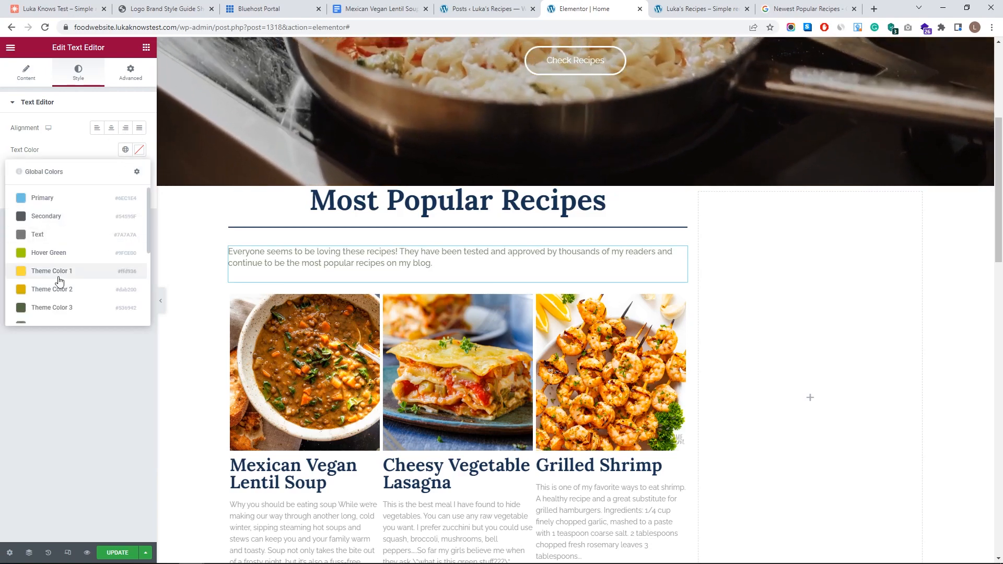
scroll(56, 287, down, 3)
click(63, 295)
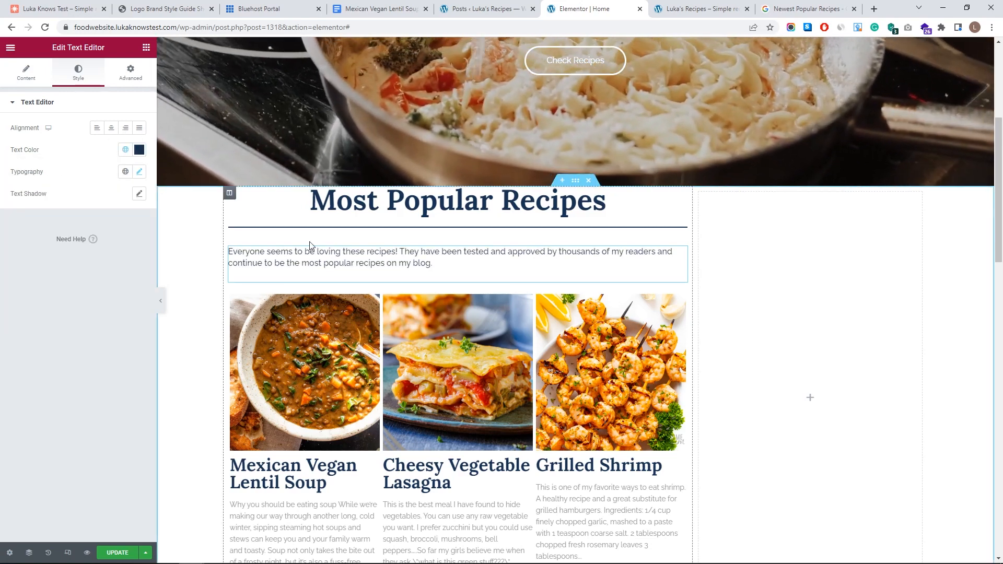
click(334, 231)
click(756, 296)
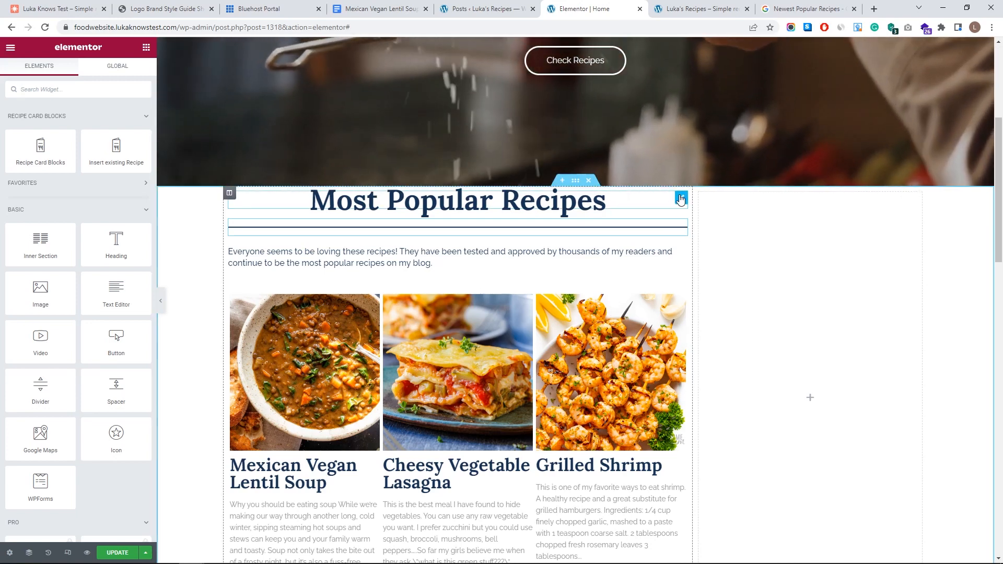
- Set the divider's top margin to -14
click(681, 227)
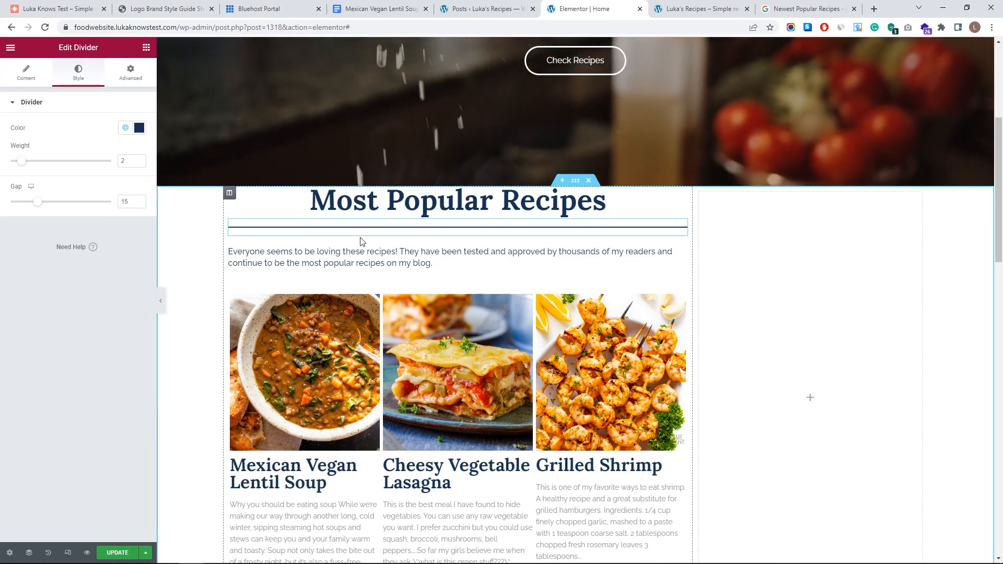
click(130, 72)
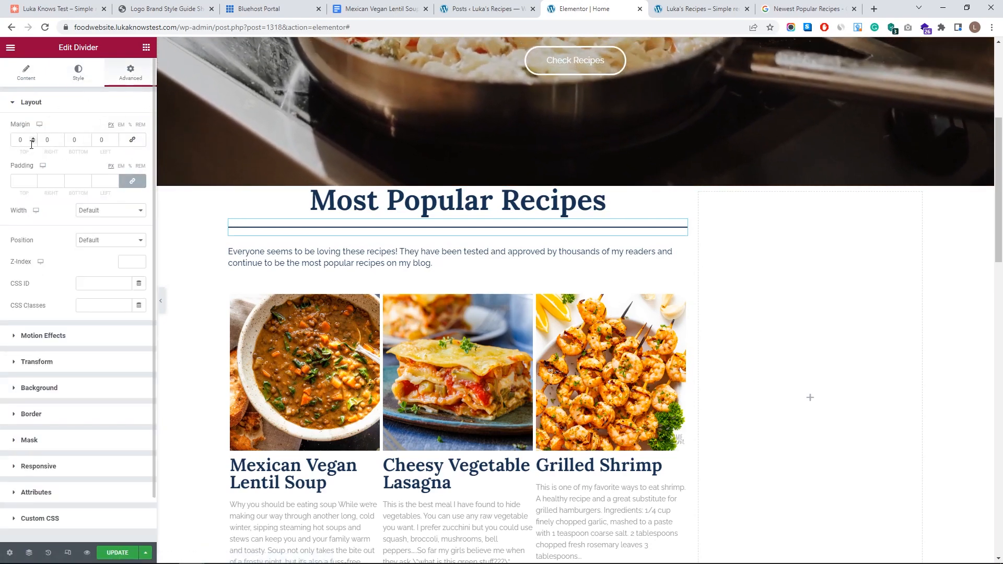
click(34, 142)
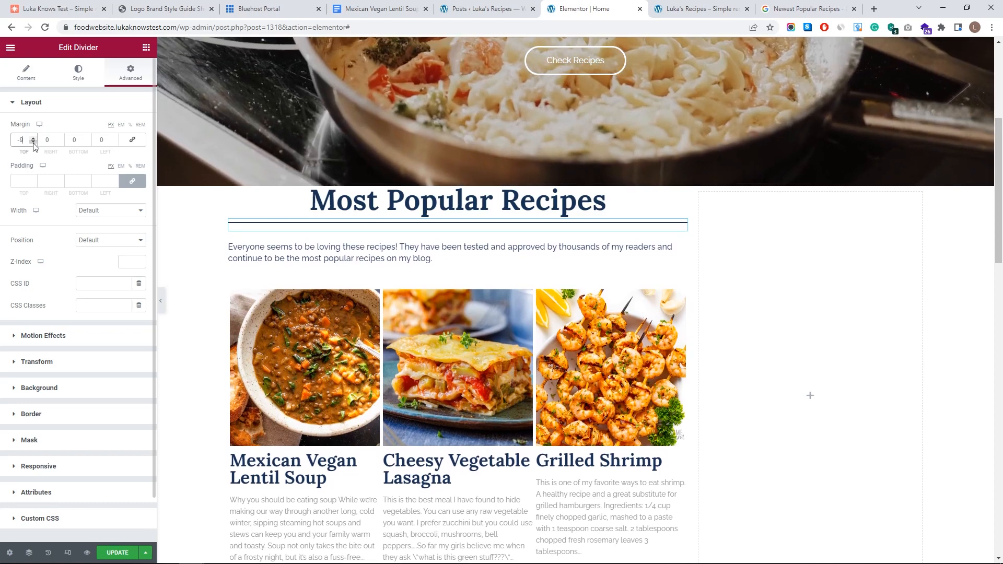
click(34, 142)
click(34, 142)
click(34, 143)
click(34, 138)
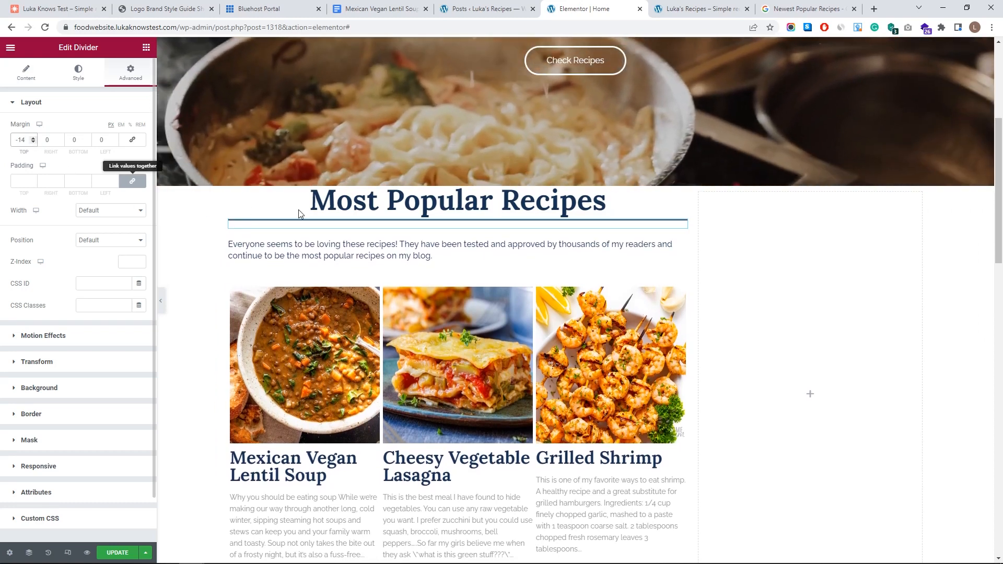
- Set the intro paragraph's top margin to -26 and update the page
click(680, 244)
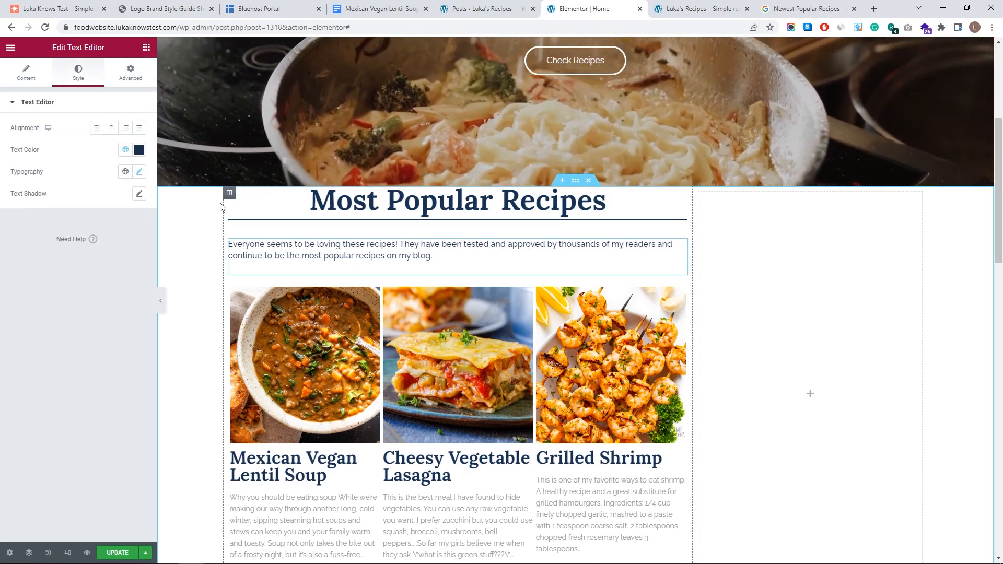
click(131, 72)
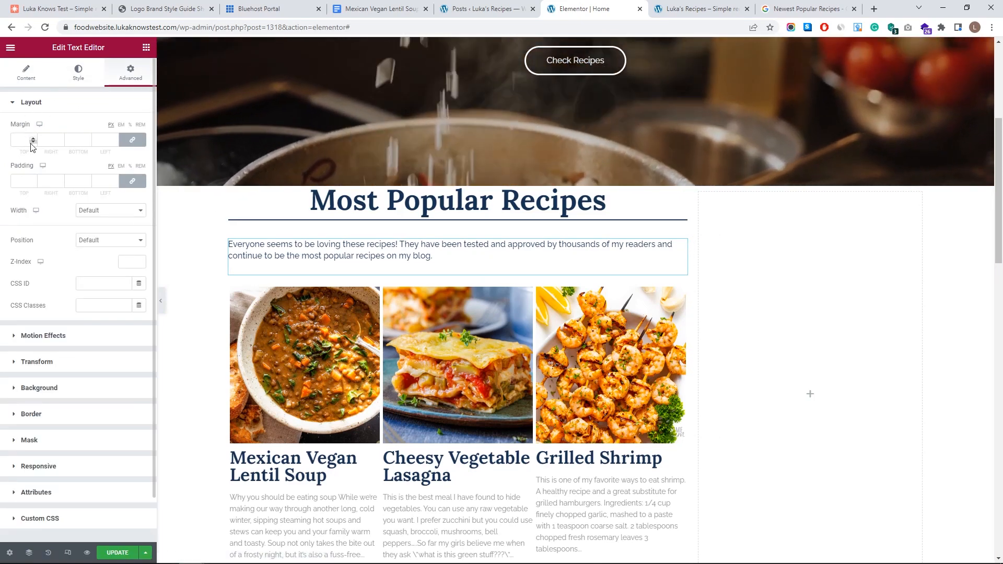
drag(33, 144, 35, 146)
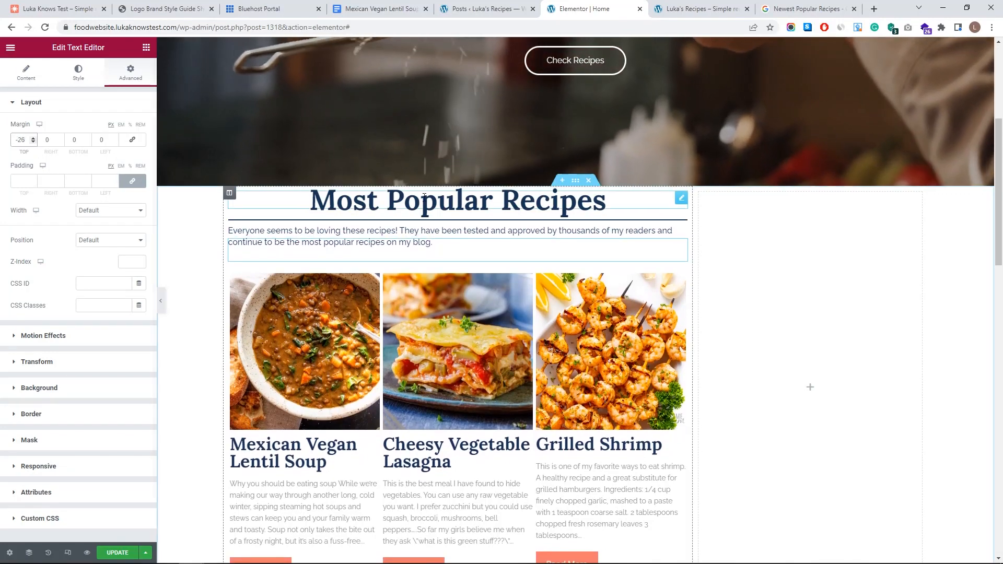
click(128, 554)
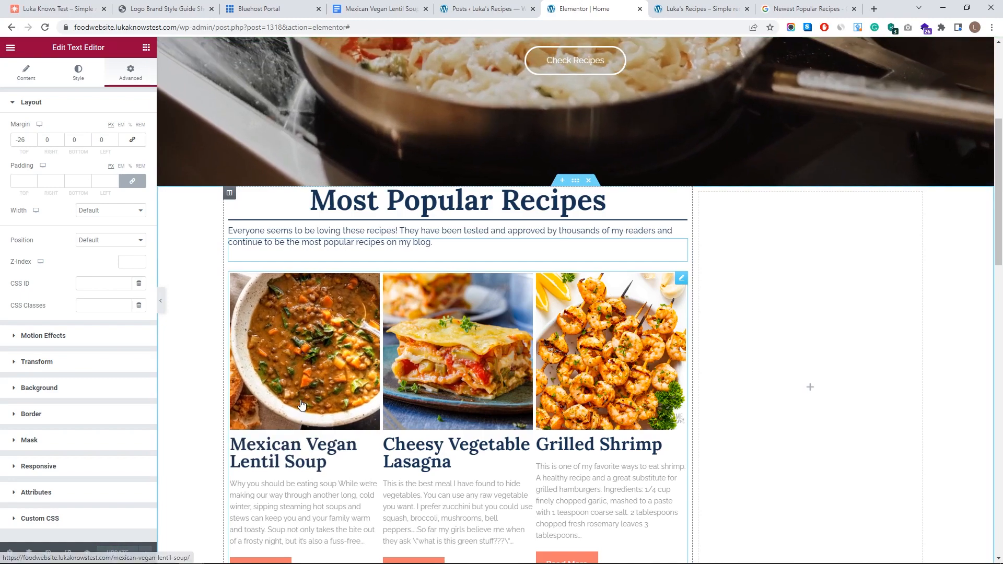
click(698, 8)
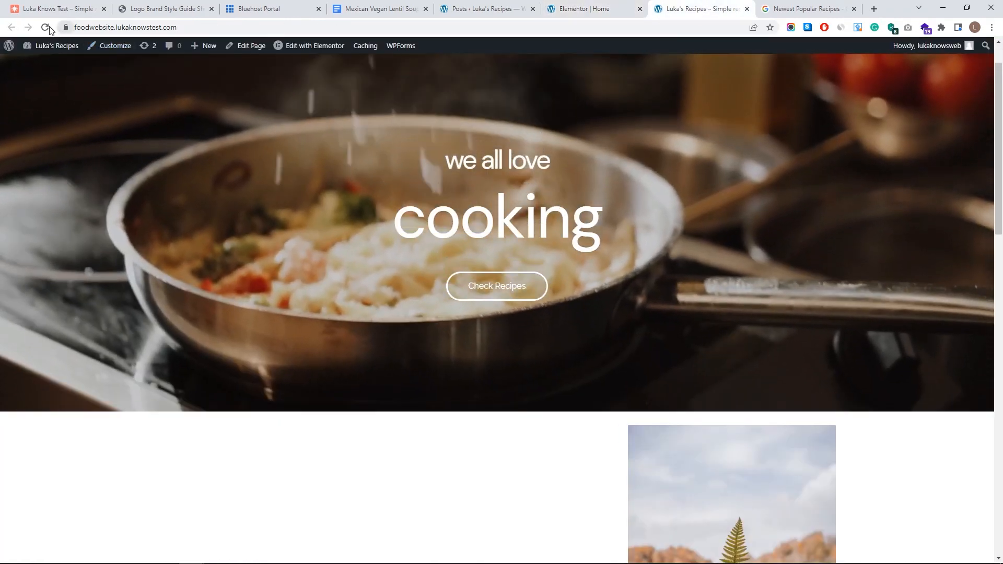
- Reload the live homepage and scroll through the Most Popular Recipes section
click(46, 27)
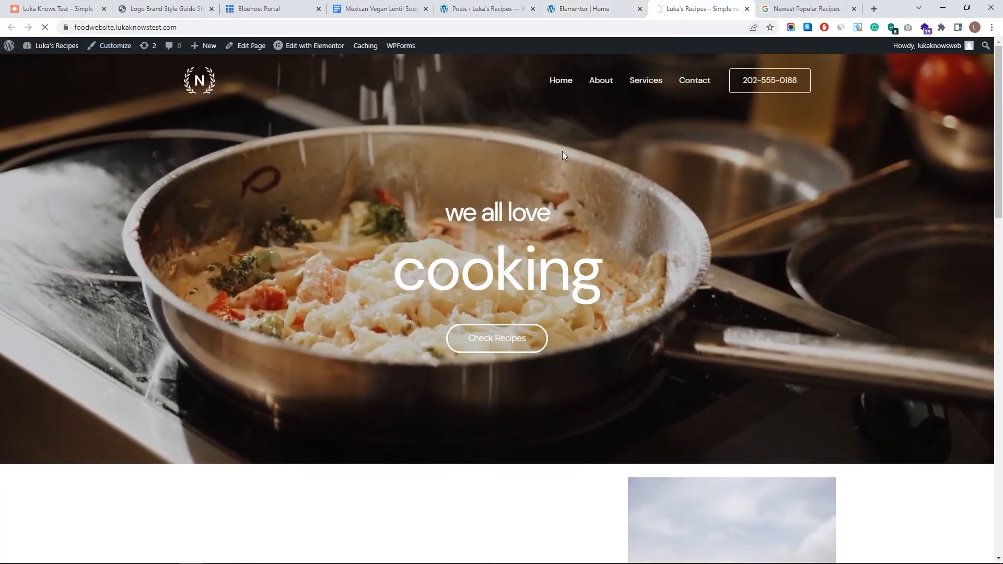
scroll(499, 299, down, 6)
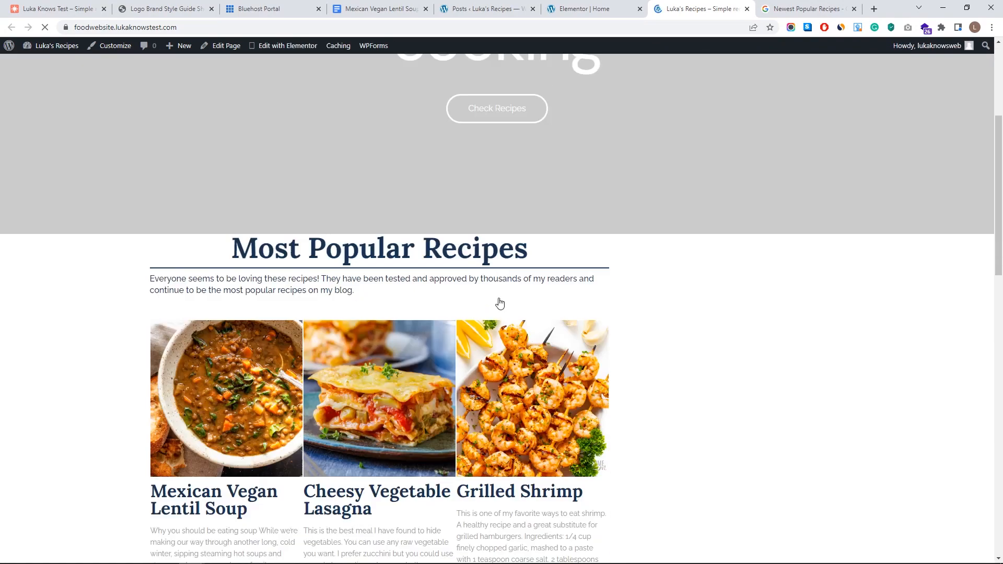
scroll(389, 292, up, 5)
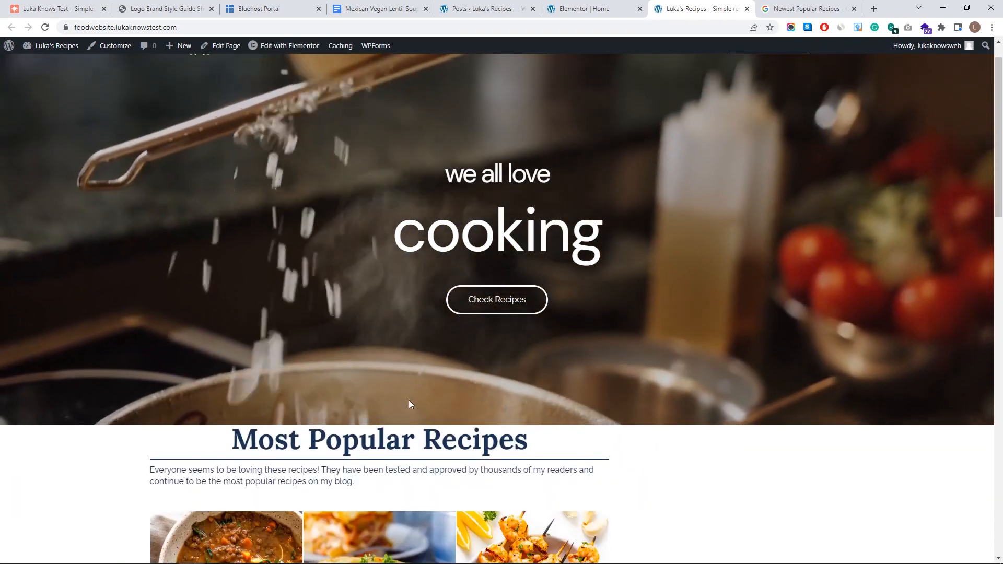
scroll(406, 422, up, 1)
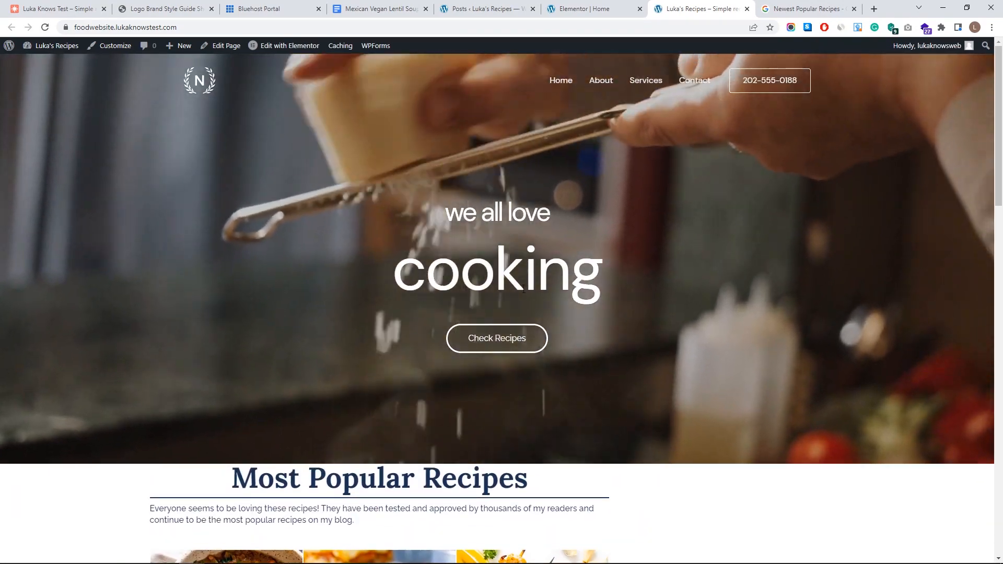
key(ctrl+Page_Up)
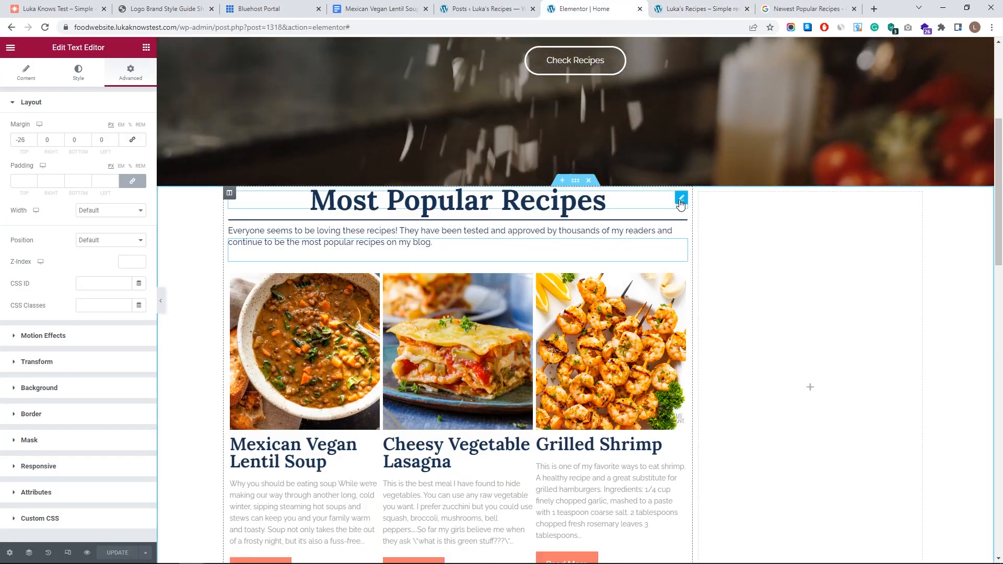
- Raise the recipes section's top margin to 125 px and update the page
click(682, 199)
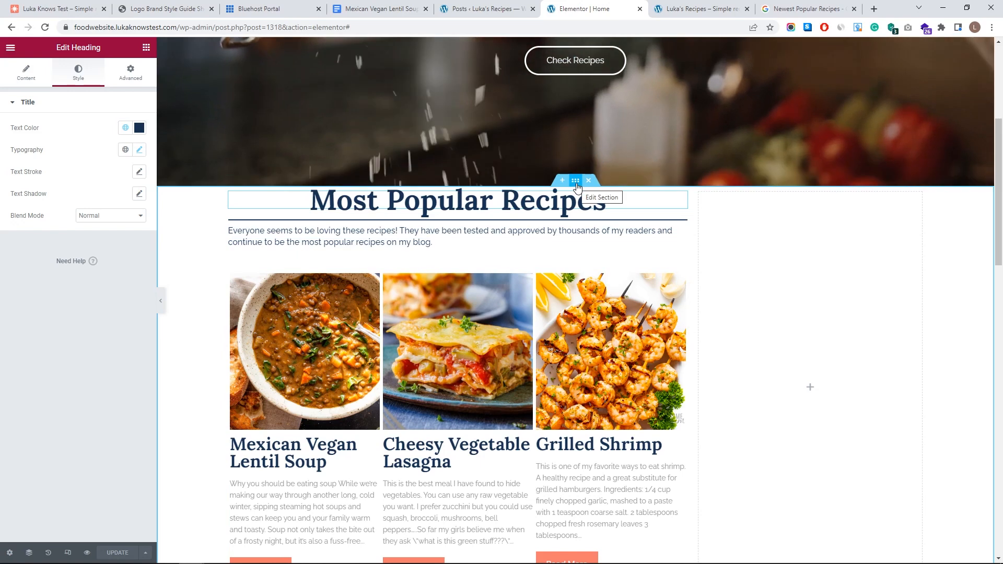
click(576, 183)
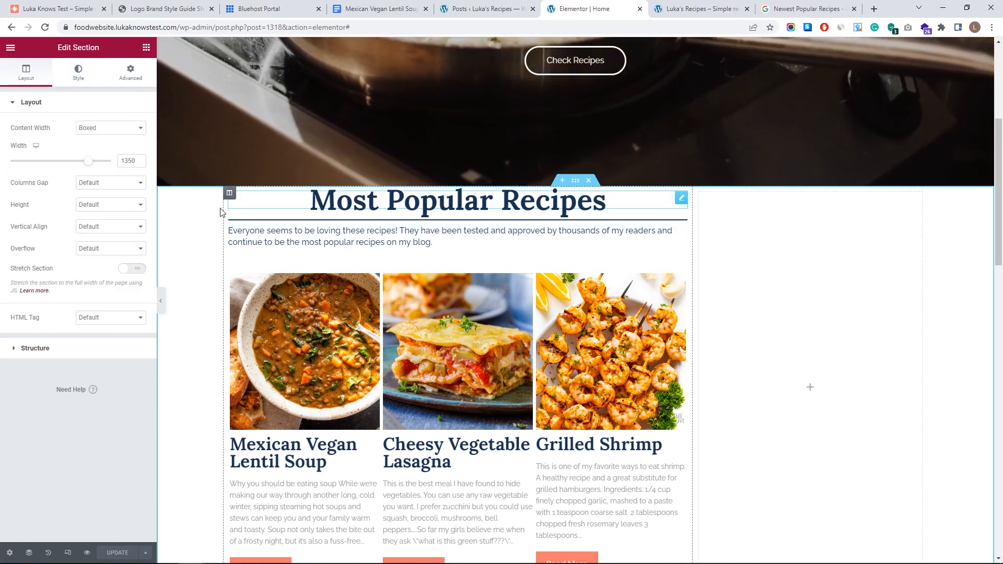
scroll(197, 269, down, 6)
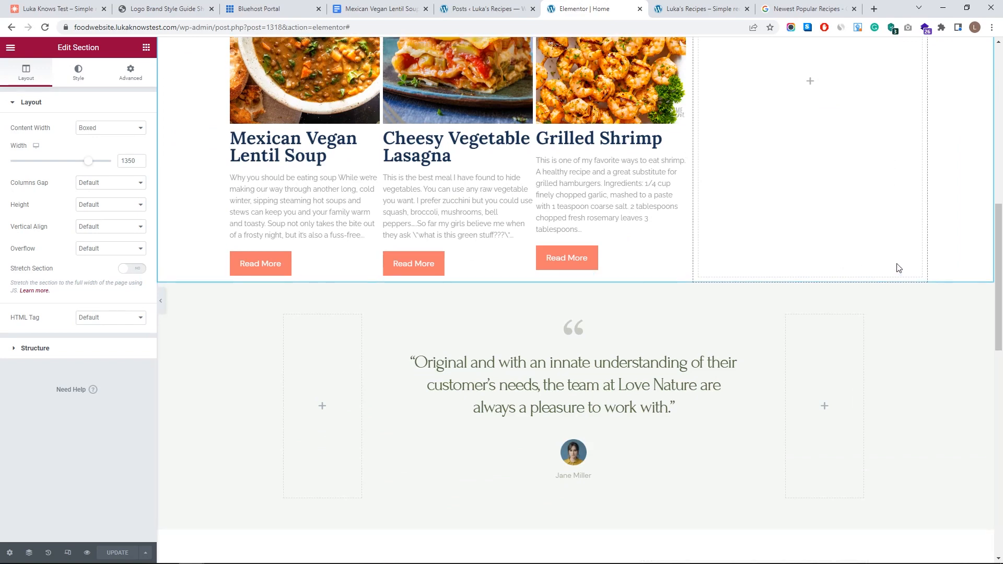
scroll(898, 268, up, 5)
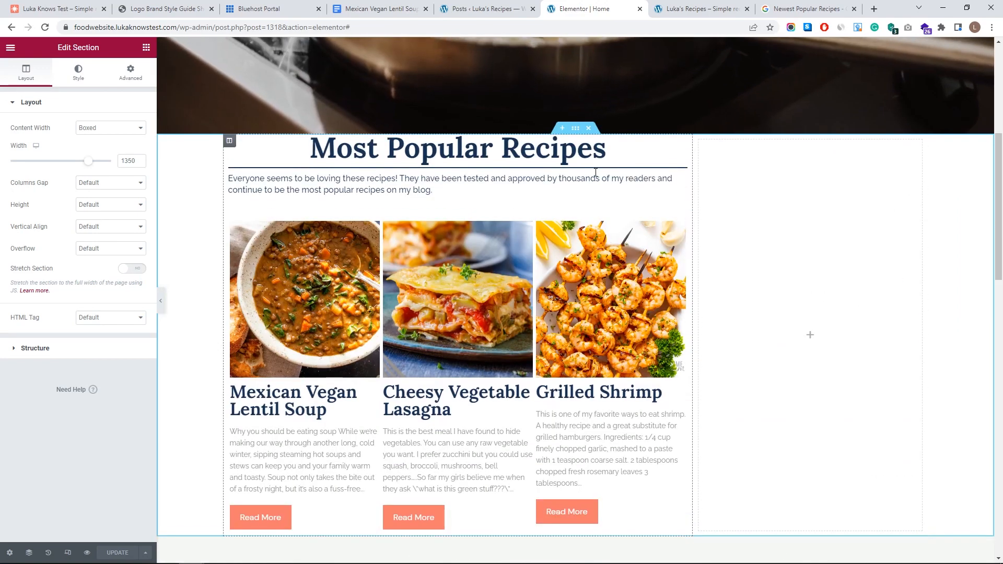
click(131, 78)
click(33, 142)
scroll(34, 141, up, 20)
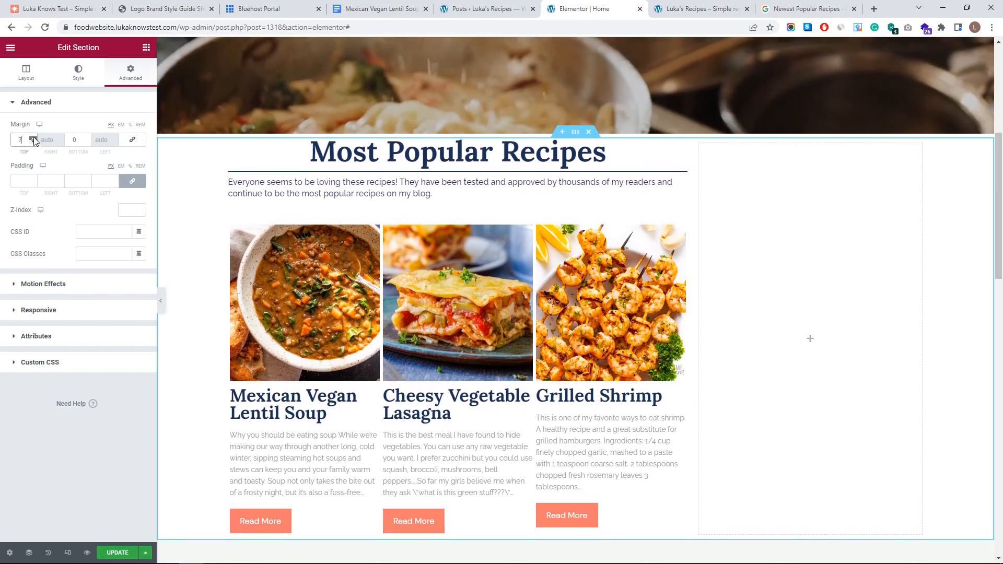
scroll(33, 140, up, 18)
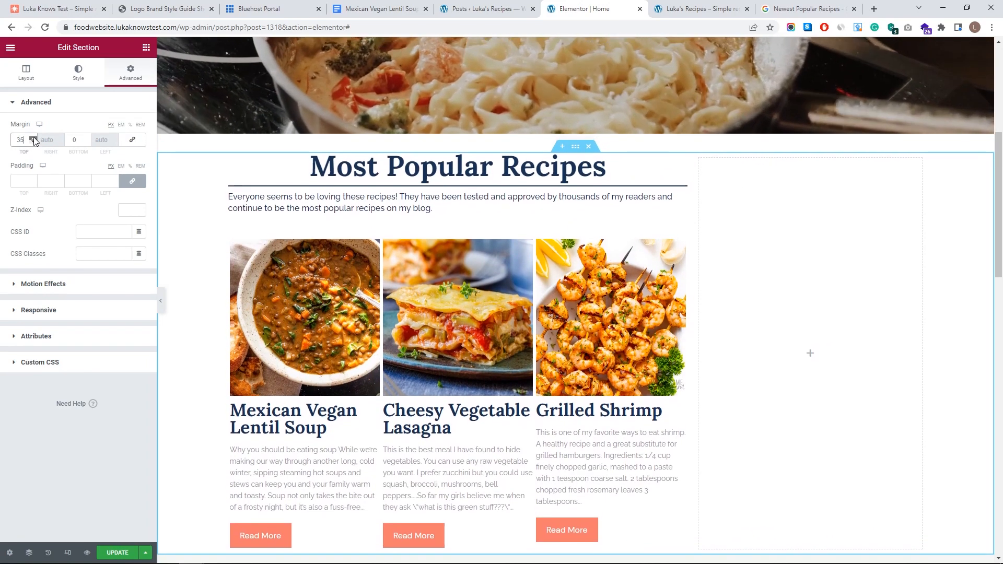
click(34, 138)
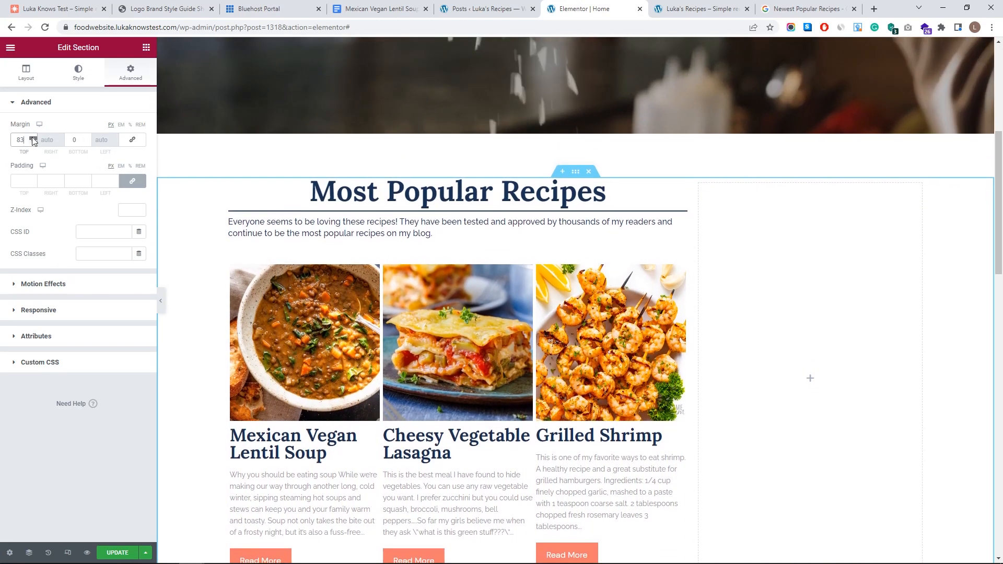
click(33, 138)
click(33, 138)
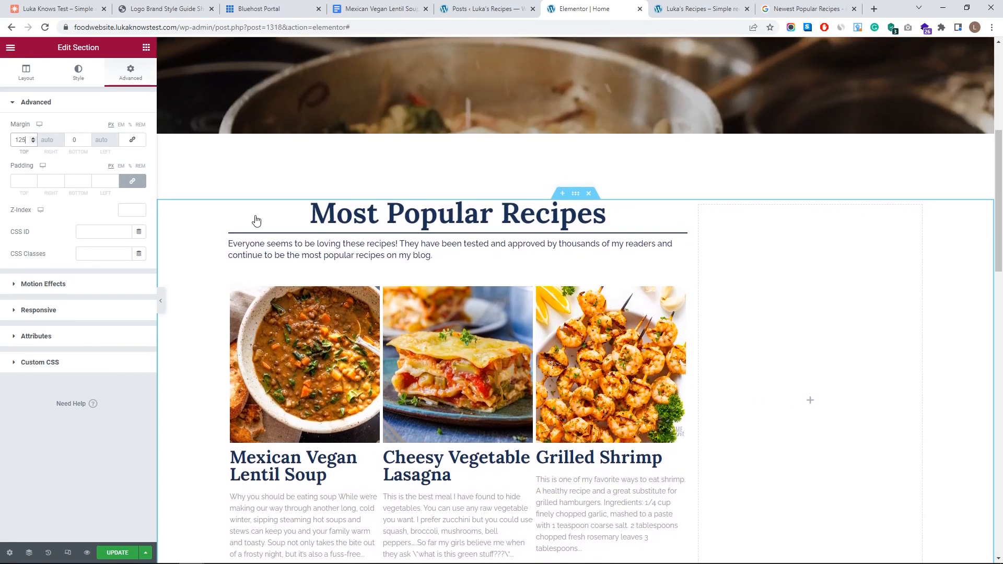
scroll(537, 276, up, 6)
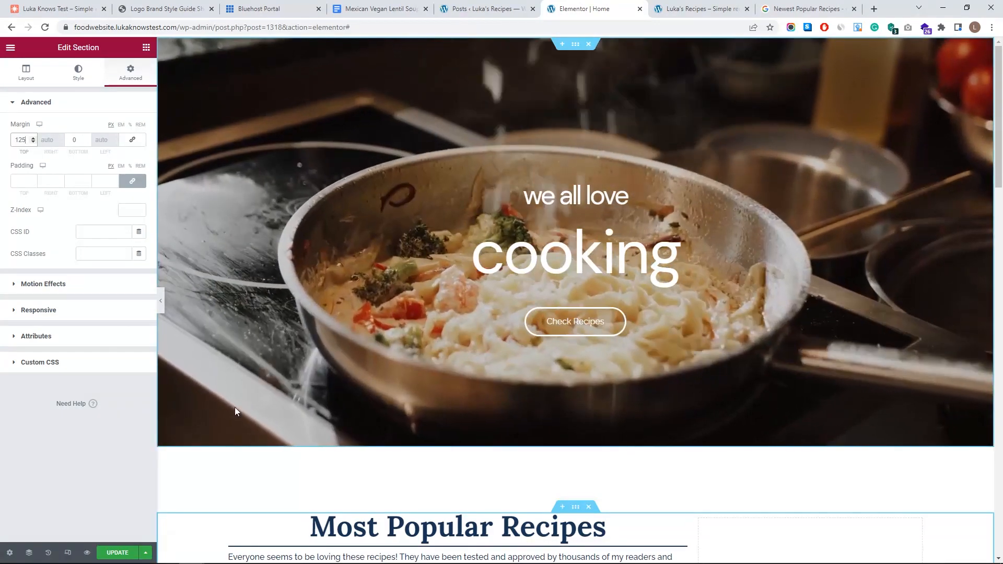
scroll(170, 443, down, 6)
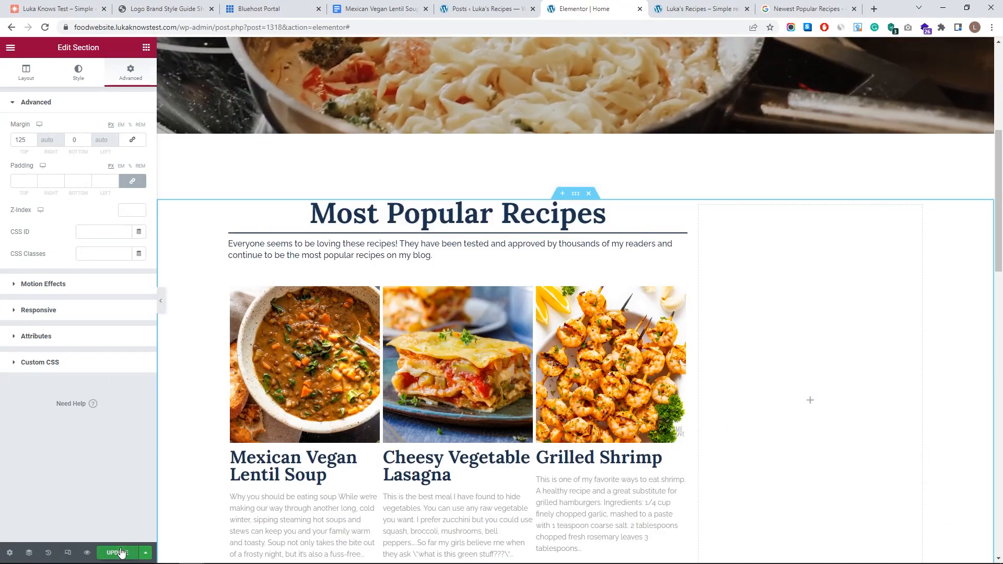
click(121, 553)
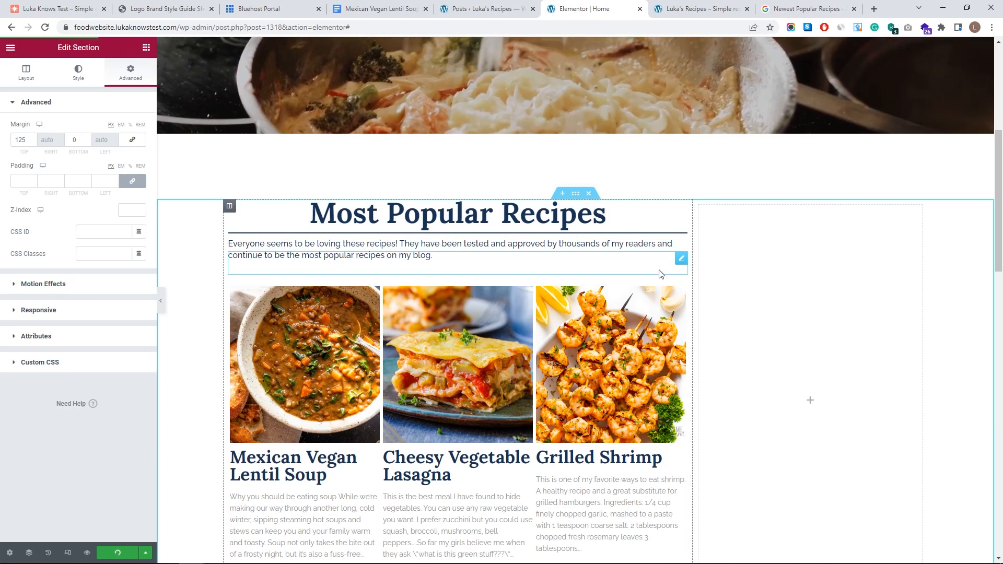
- Lower the recipe post grid's top margin in its Advanced settings
click(656, 295)
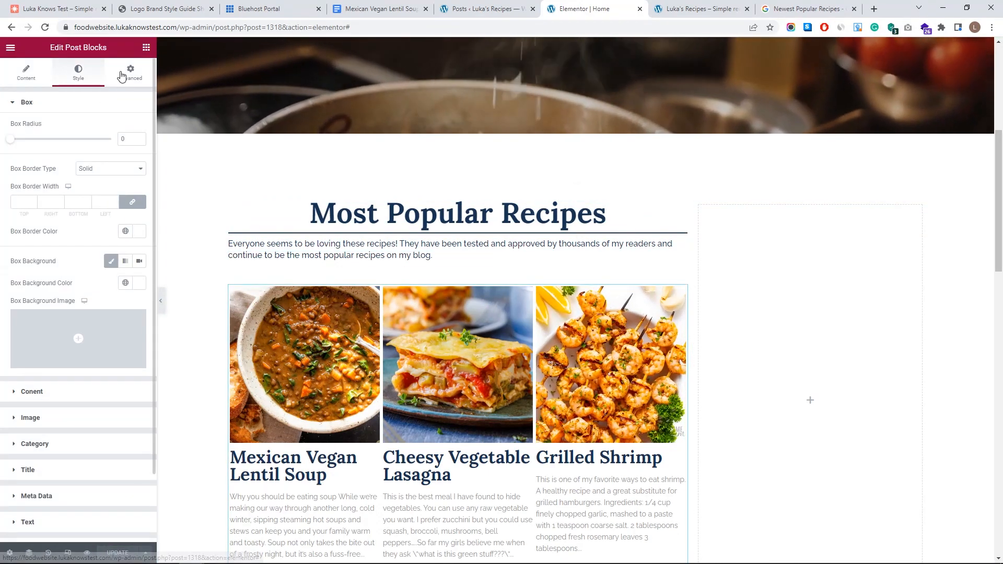
click(122, 75)
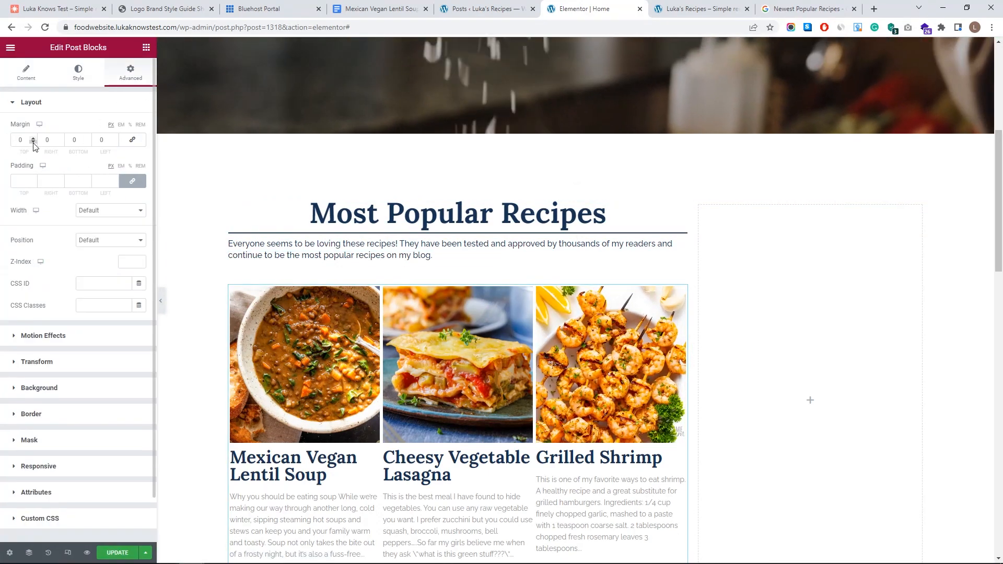
click(33, 142)
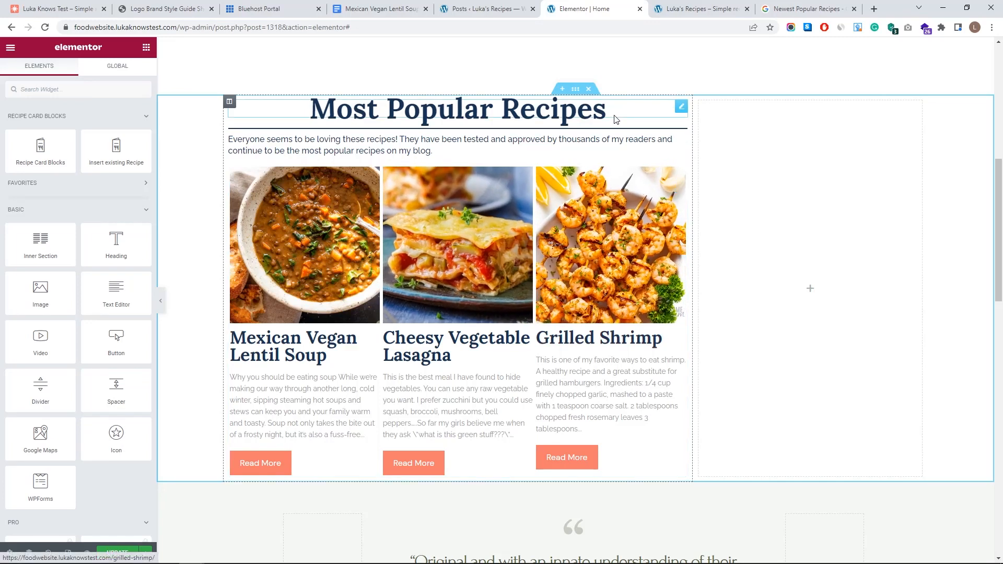
- In Navigator, duplicate the Most Popular Recipes heading and move the copy below the recipe grid
click(29, 554)
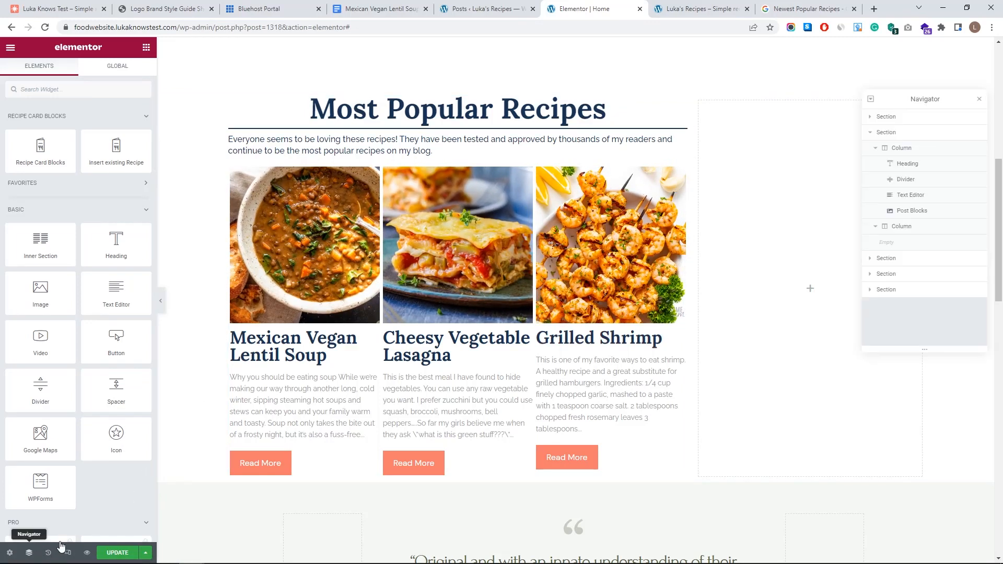
click(876, 149)
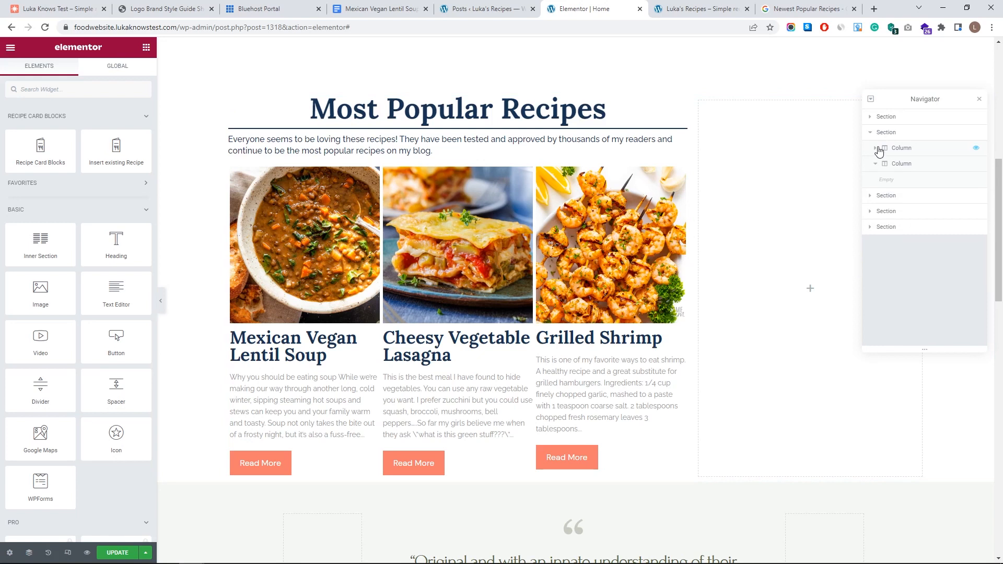
click(876, 149)
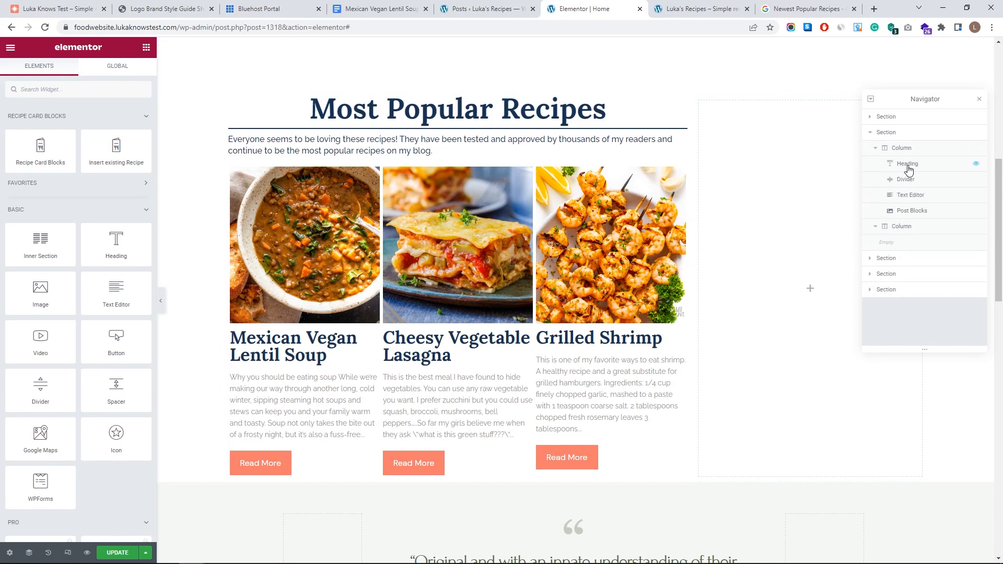
click(909, 168)
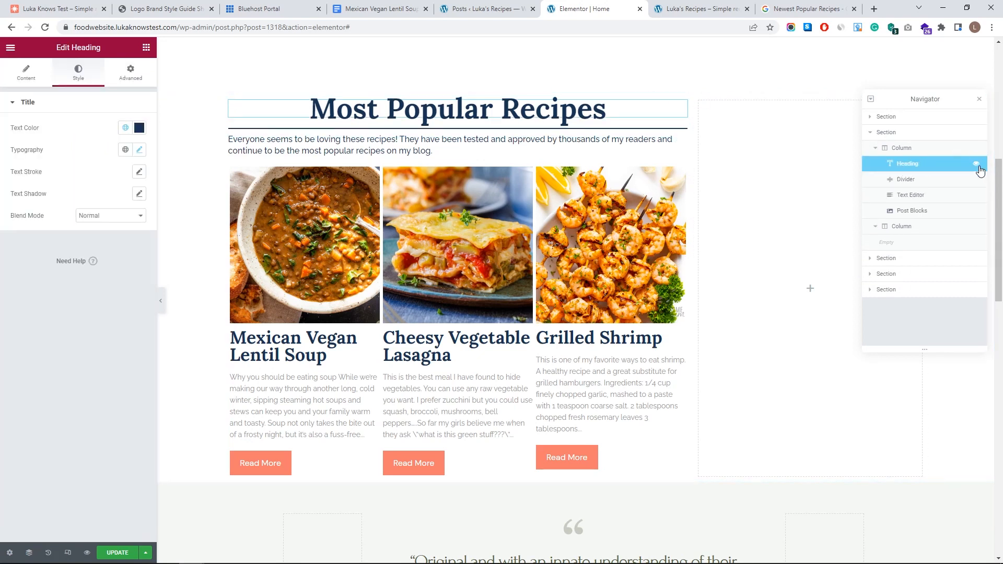
click(976, 168)
click(975, 164)
right_click(932, 168)
click(928, 190)
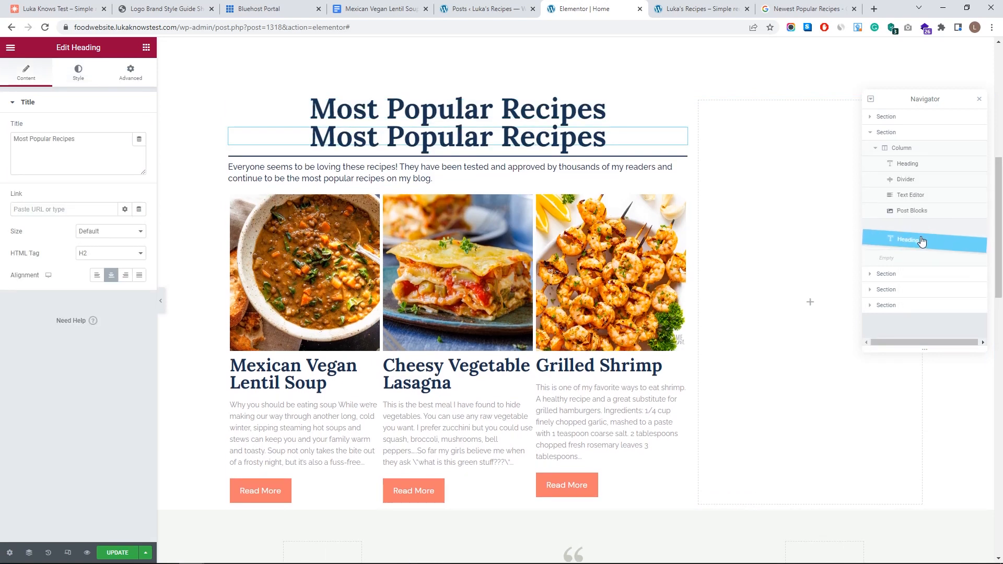
drag(924, 224, 923, 226)
- Duplicate the divider, intro text and recipe post grid to build the second section
click(920, 183)
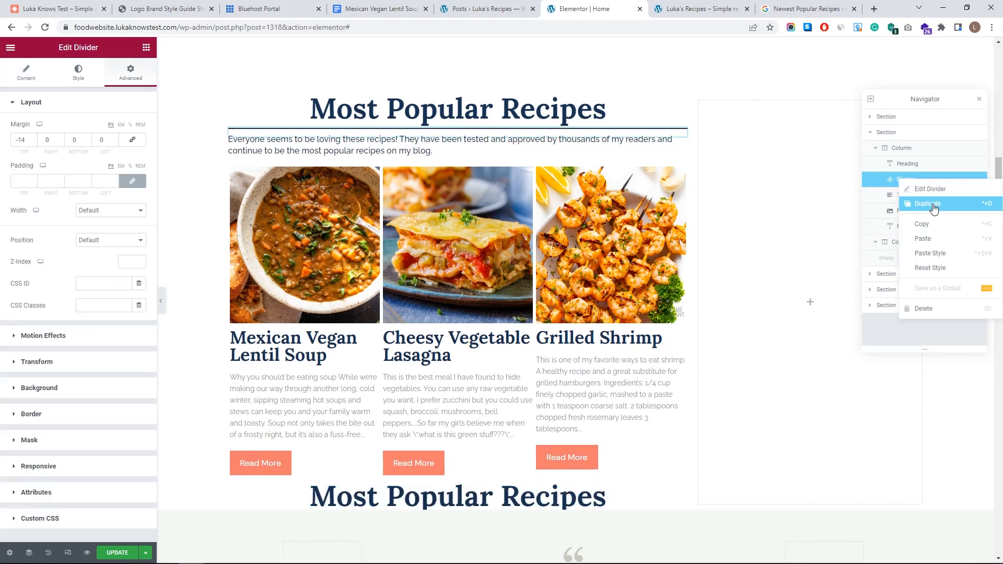
click(934, 209)
drag(914, 197, 905, 277)
right_click(913, 198)
click(928, 223)
right_click(899, 211)
click(925, 235)
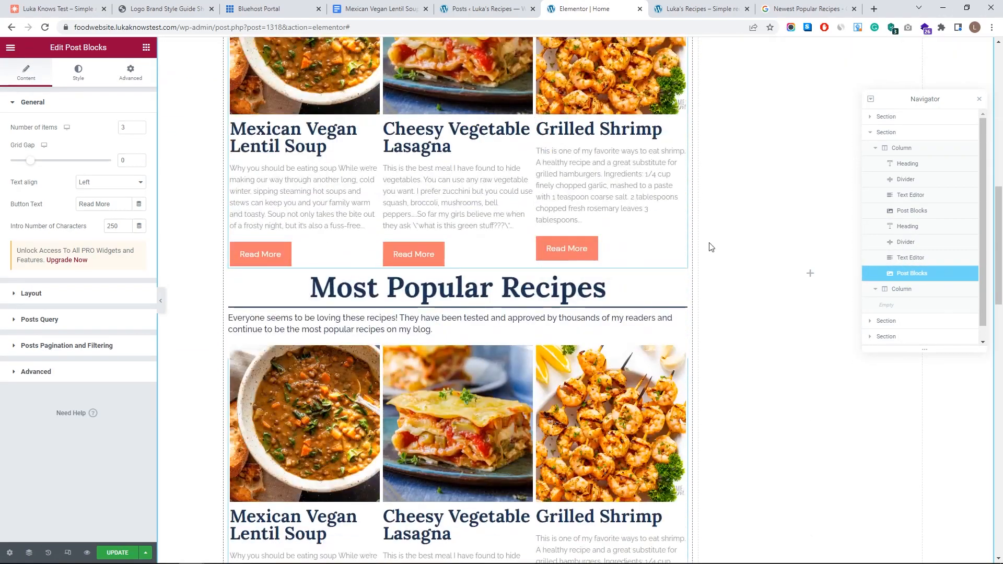
- Give the copied heading a 100 px top margin in its Advanced settings
scroll(710, 248, down, 1)
click(979, 99)
scroll(552, 321, up, 3)
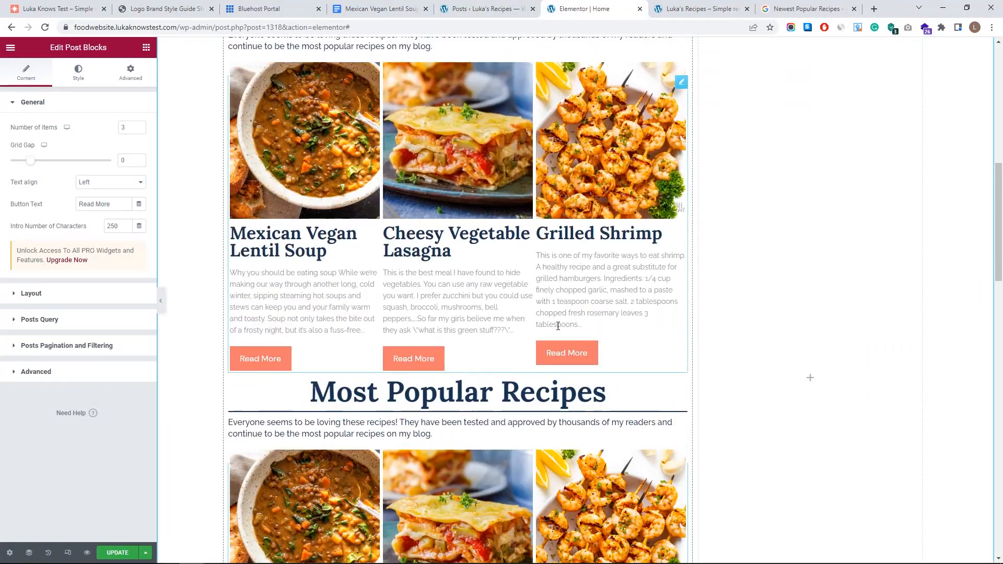
scroll(617, 329, down, 1)
click(681, 336)
click(131, 74)
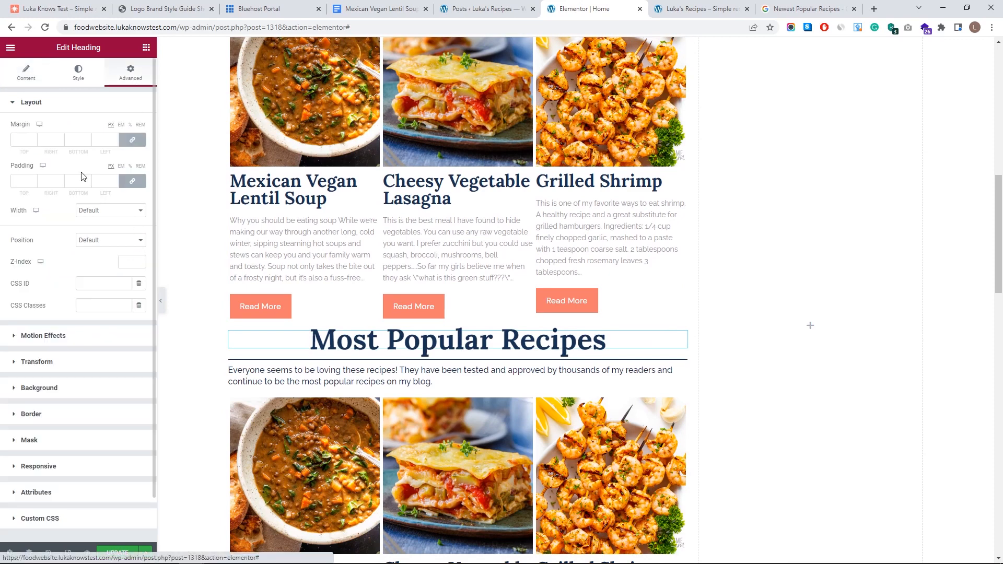
drag(33, 140, 33, 139)
scroll(444, 282, down, 6)
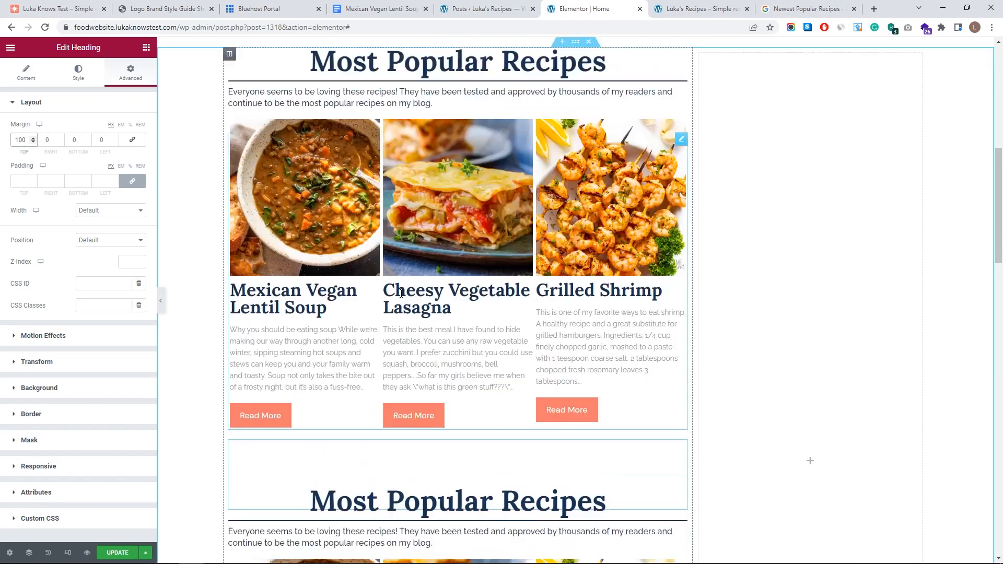
scroll(401, 294, down, 4)
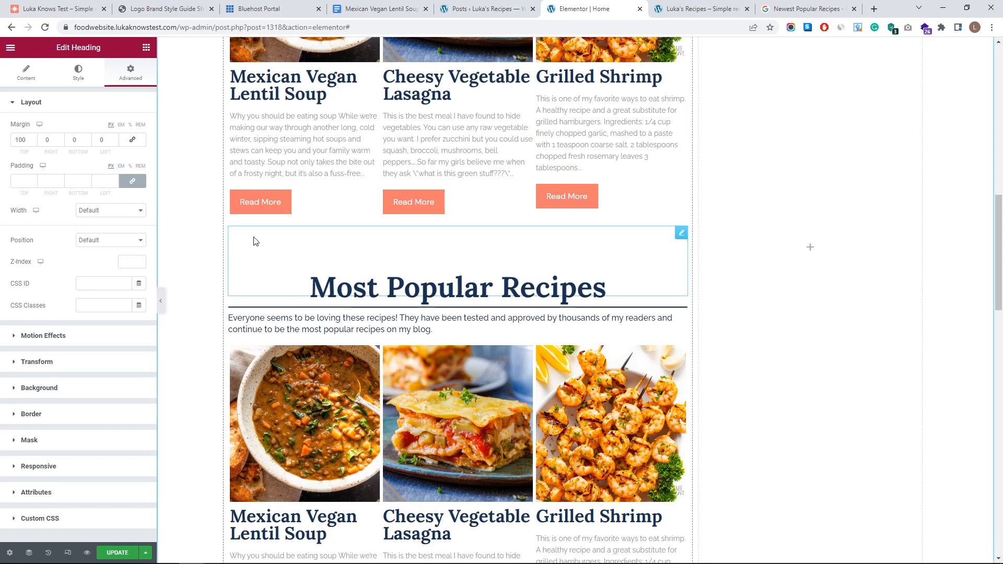
click(24, 78)
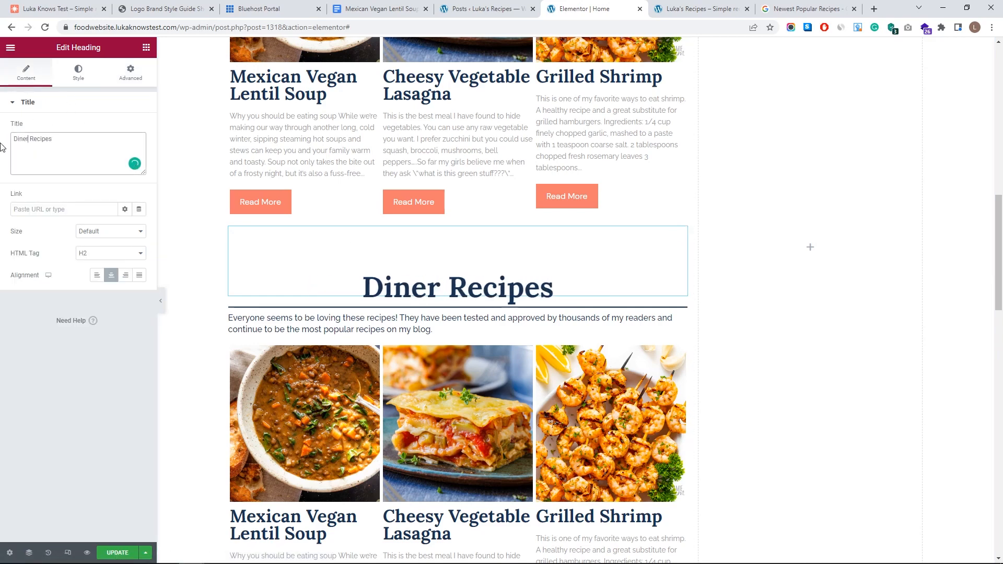
- Set the Diner Recipes post grid's Include By Terms query to the Dinner category
click(403, 330)
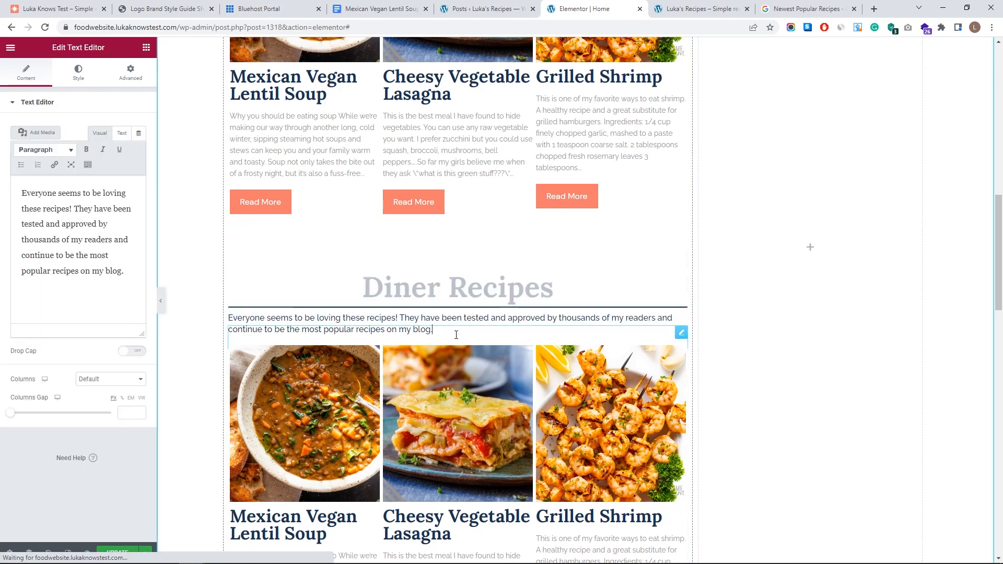
scroll(473, 364, down, 2)
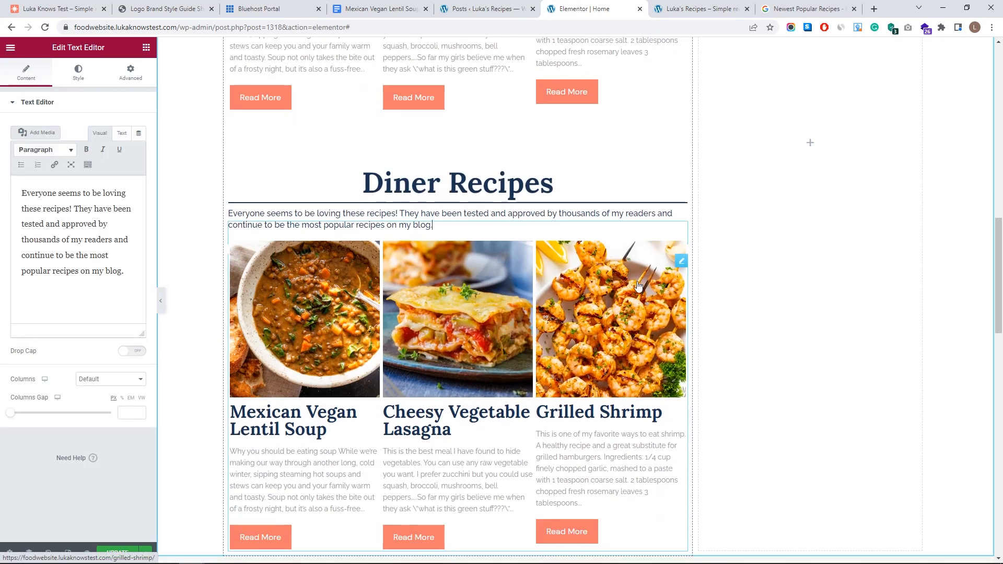
click(681, 263)
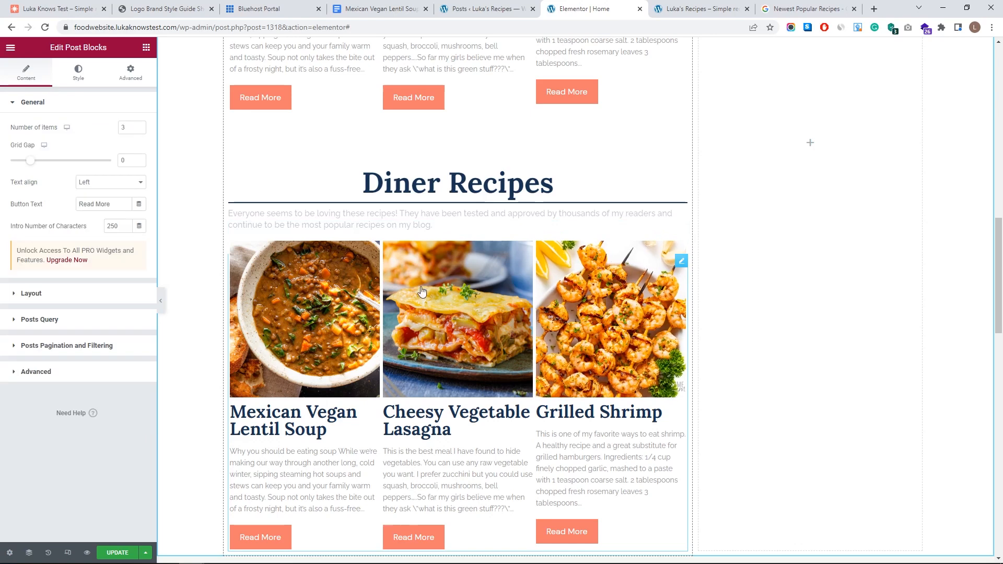
click(74, 321)
scroll(68, 296, down, 1)
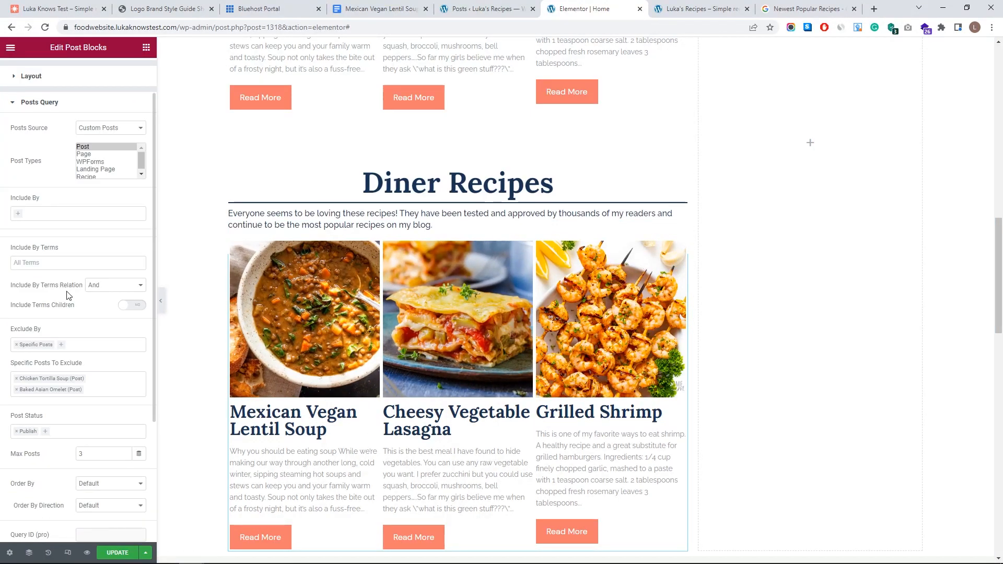
click(46, 262)
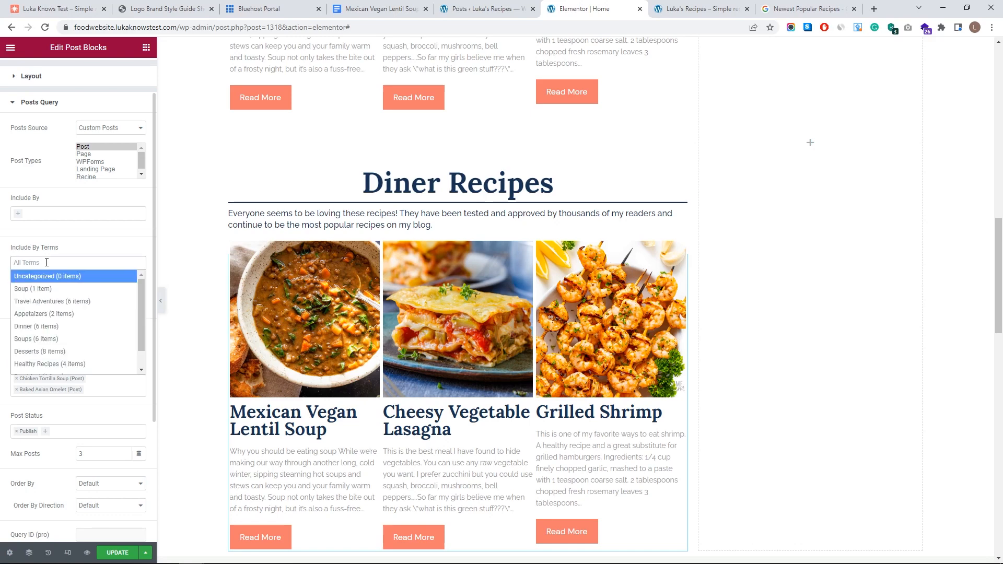
click(65, 328)
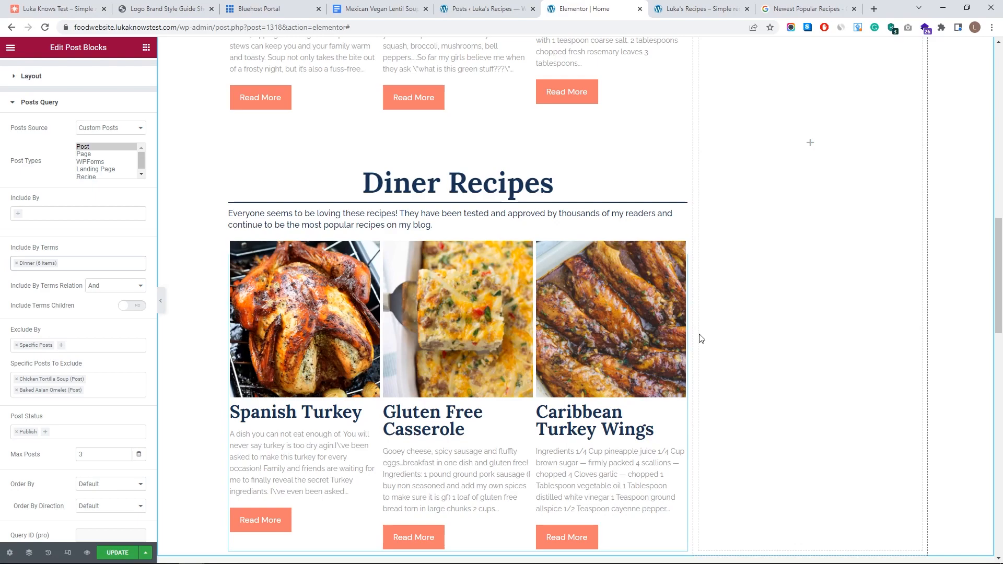
scroll(700, 338, up, 6)
scroll(560, 380, down, 6)
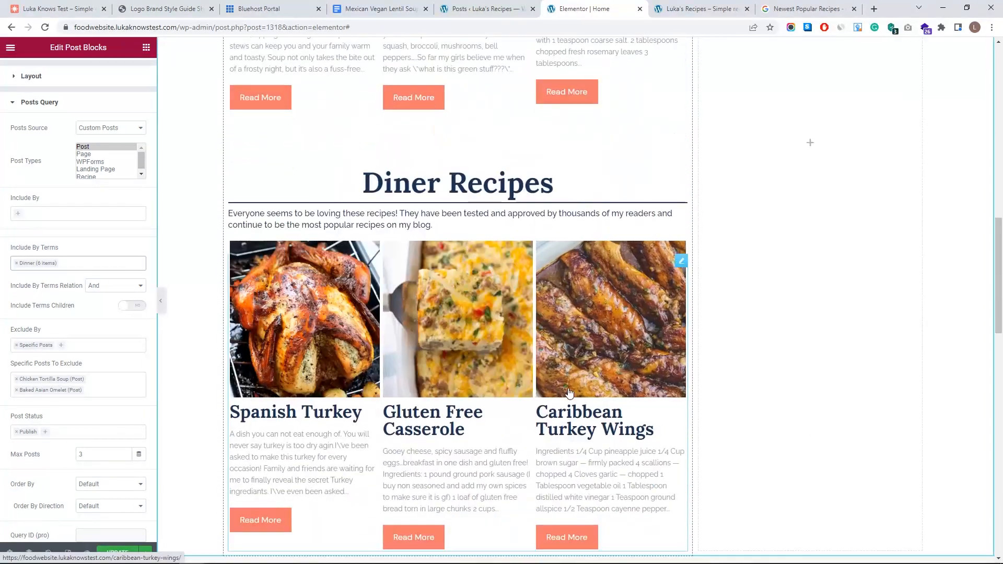
scroll(609, 257, down, 3)
scroll(609, 256, up, 5)
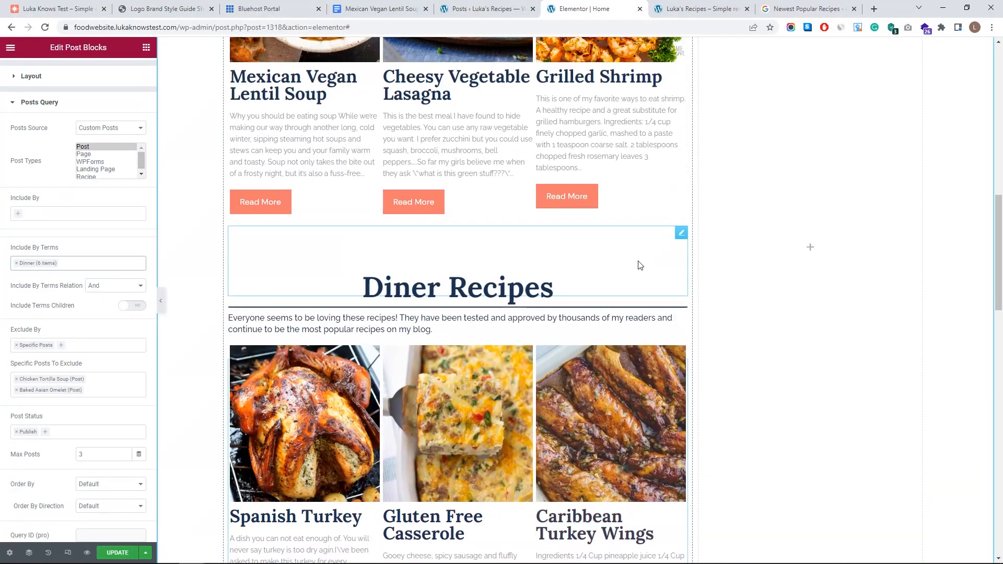
- Duplicate the Diner Recipes heading and divider and move the copies below the grid
click(681, 233)
right_click(679, 235)
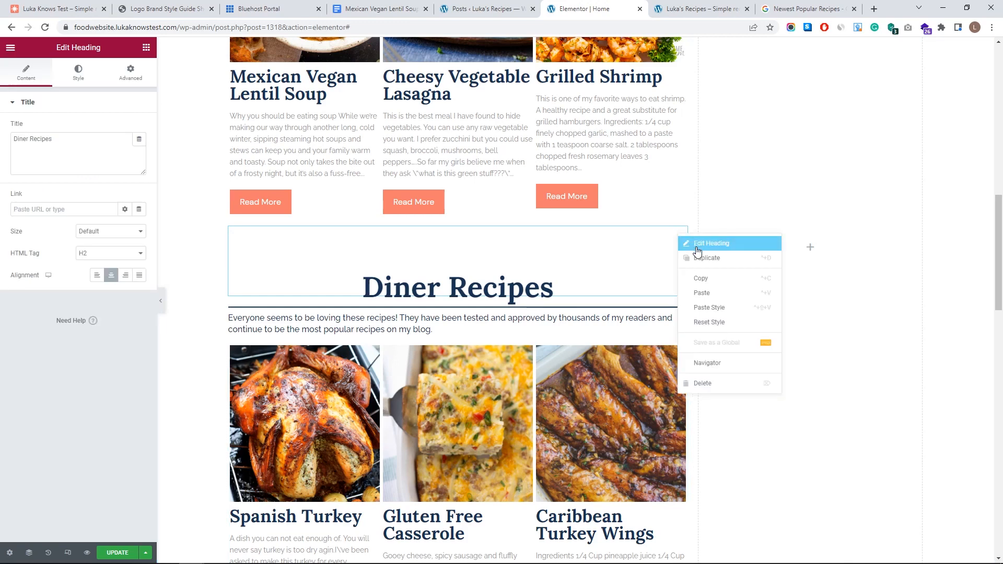
click(706, 258)
drag(680, 317, 636, 451)
right_click(682, 104)
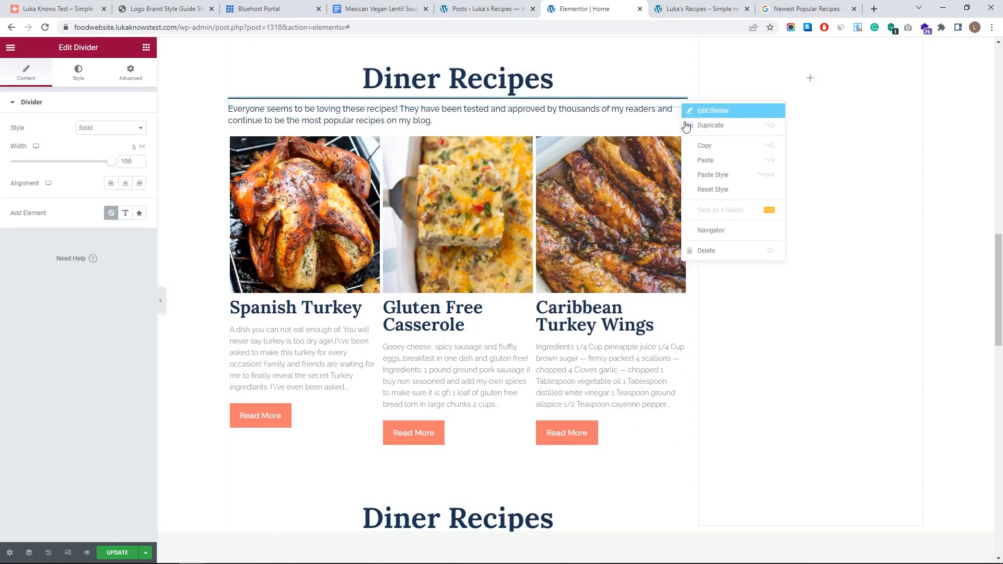
click(710, 125)
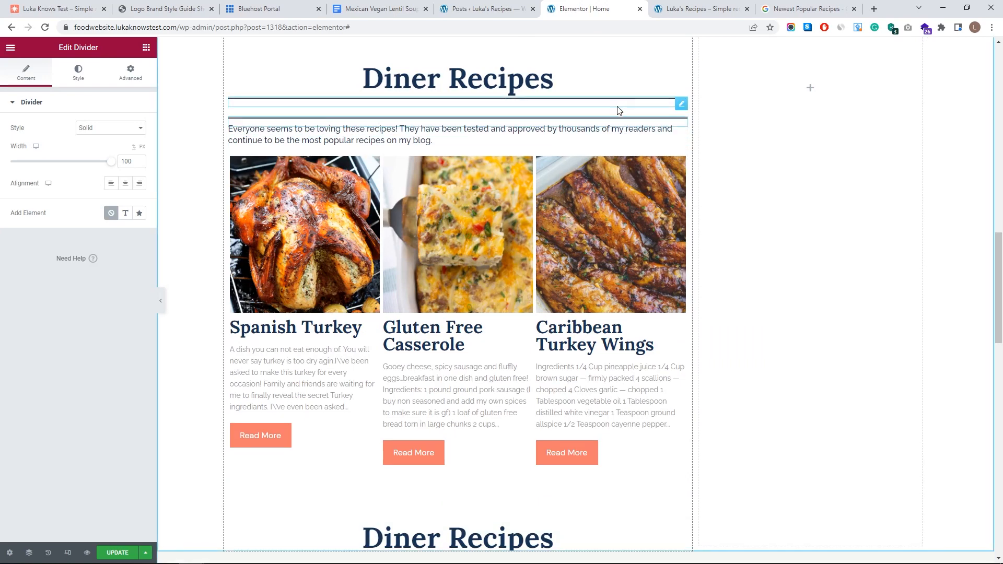
drag(682, 121, 612, 531)
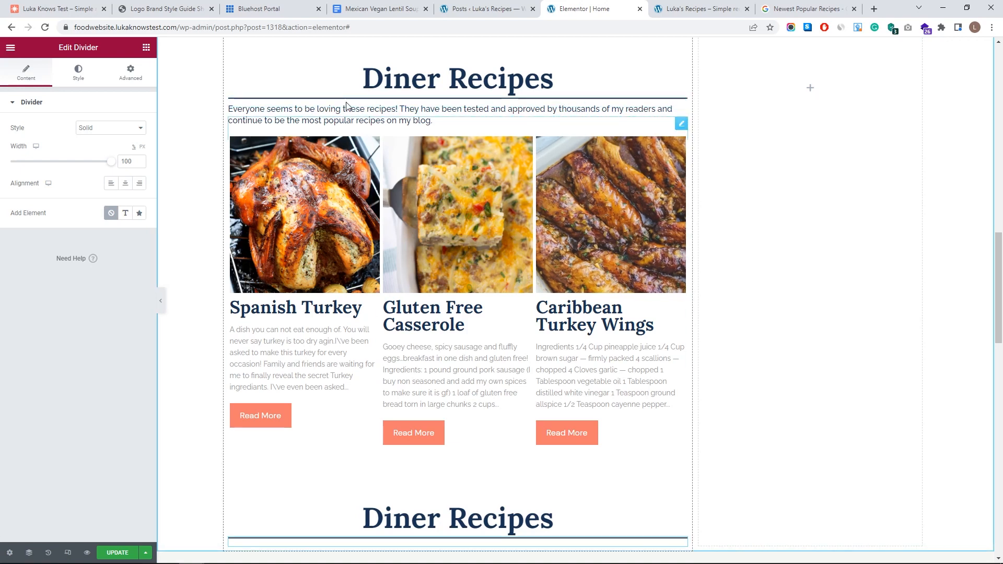
- In Navigator, duplicate the intro paragraph and recipe post grid into the new section
click(30, 554)
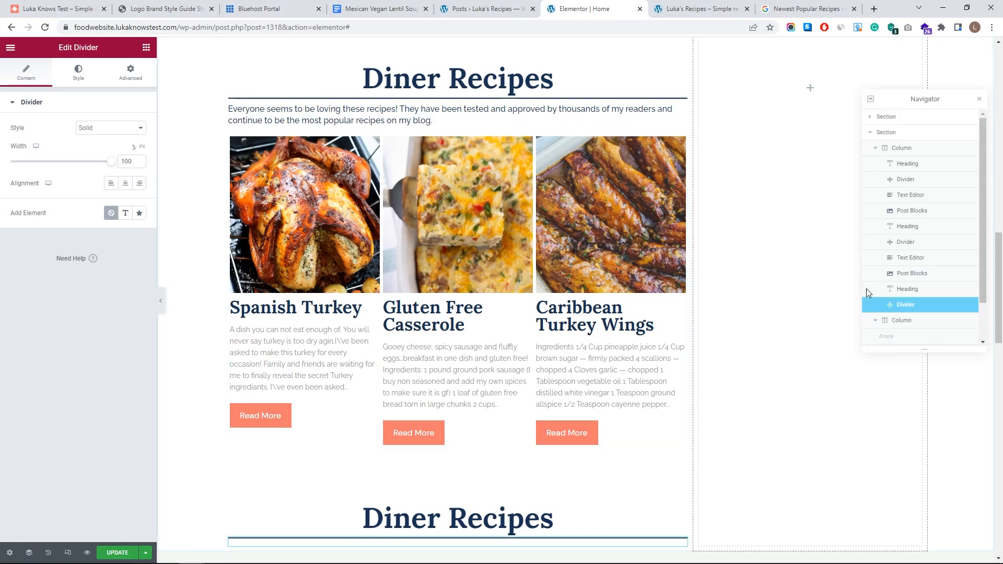
click(921, 260)
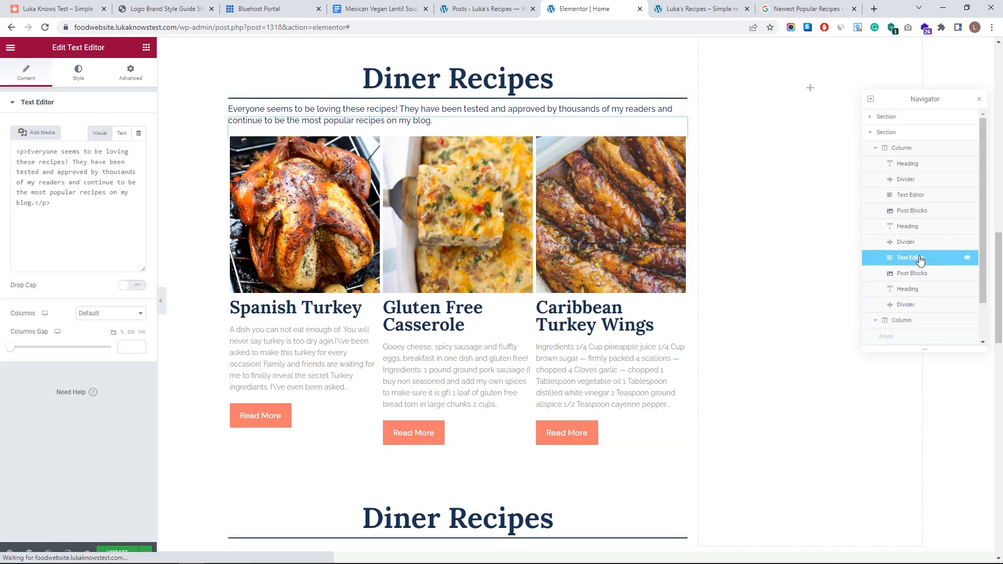
right_click(906, 258)
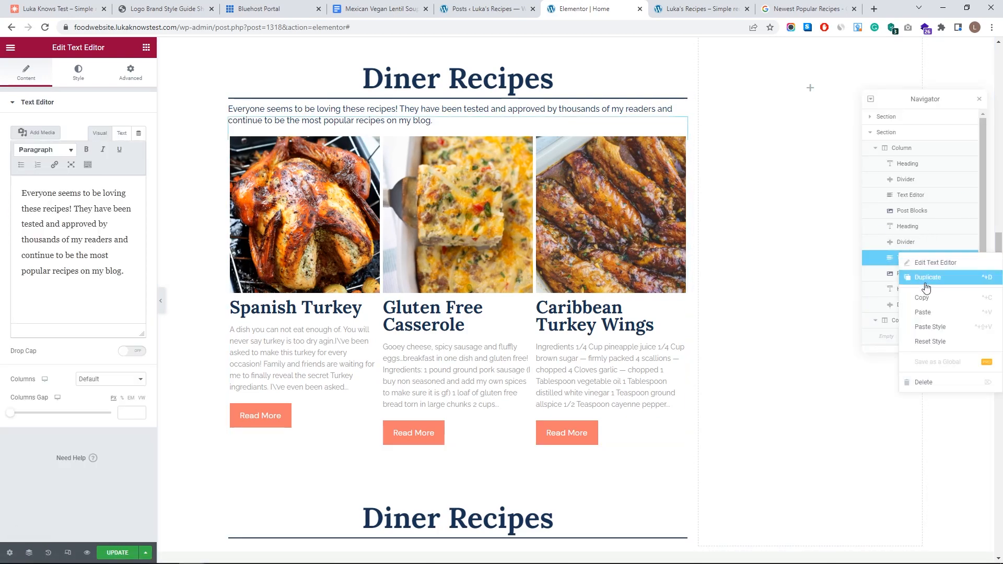
click(928, 277)
drag(921, 325, 919, 323)
click(912, 273)
right_click(911, 273)
click(923, 305)
mouse_move(902, 290)
mouse_down()
mouse_move(902, 270)
mouse_move(902, 291)
mouse_up()
click(979, 99)
- Retitle the copied heading to 'Dessert Recipes'
scroll(570, 319, up, 1)
scroll(482, 294, down, 5)
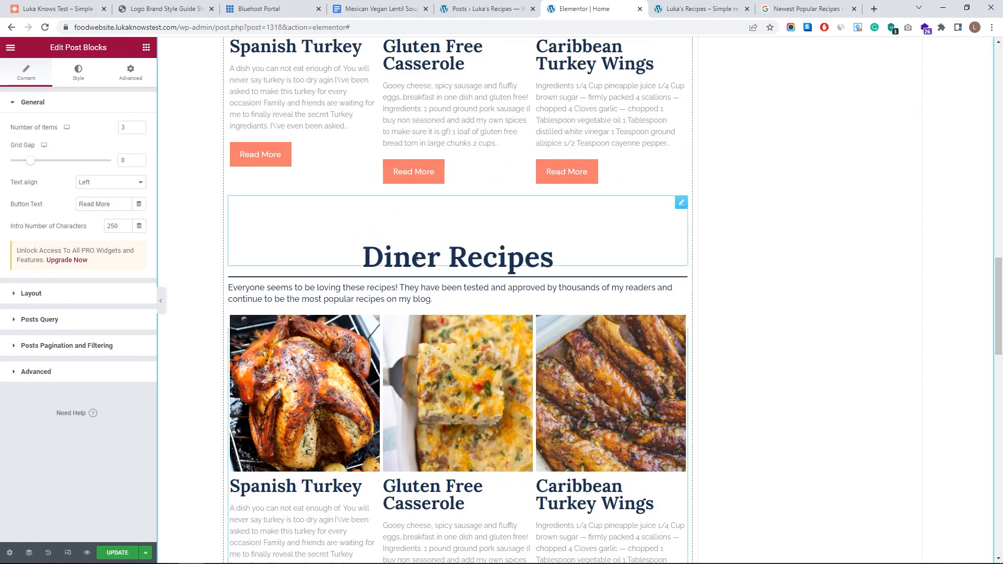
click(410, 261)
key(BackSpace)
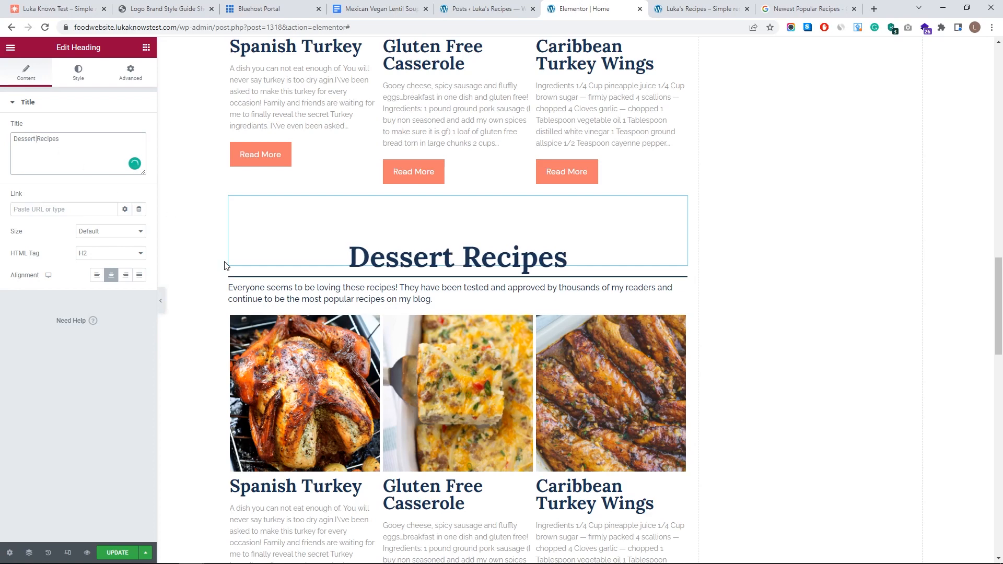
scroll(543, 283, down, 2)
- Switch the new grid's terms from Dinner to Desserts and order posts randomly
click(682, 231)
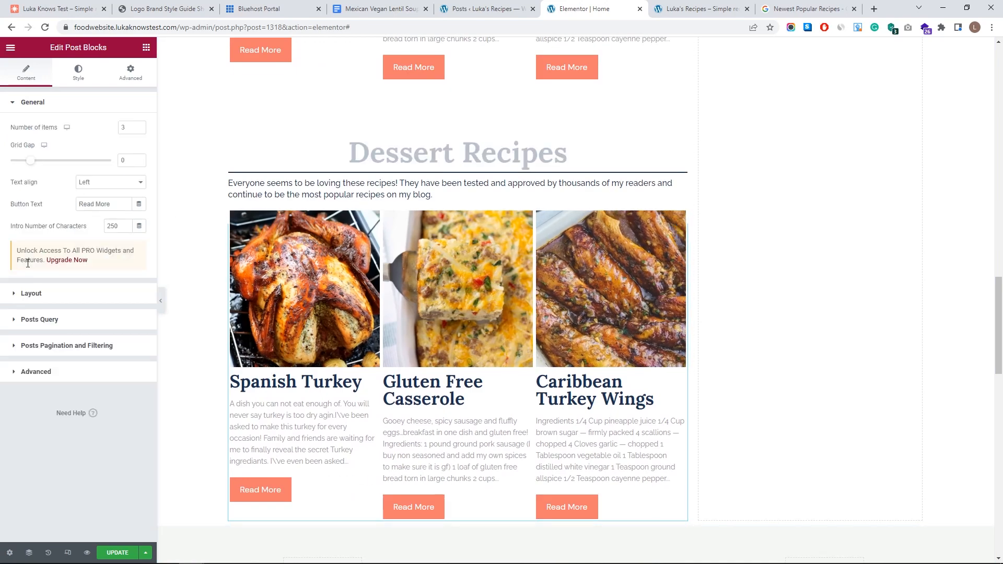
click(40, 319)
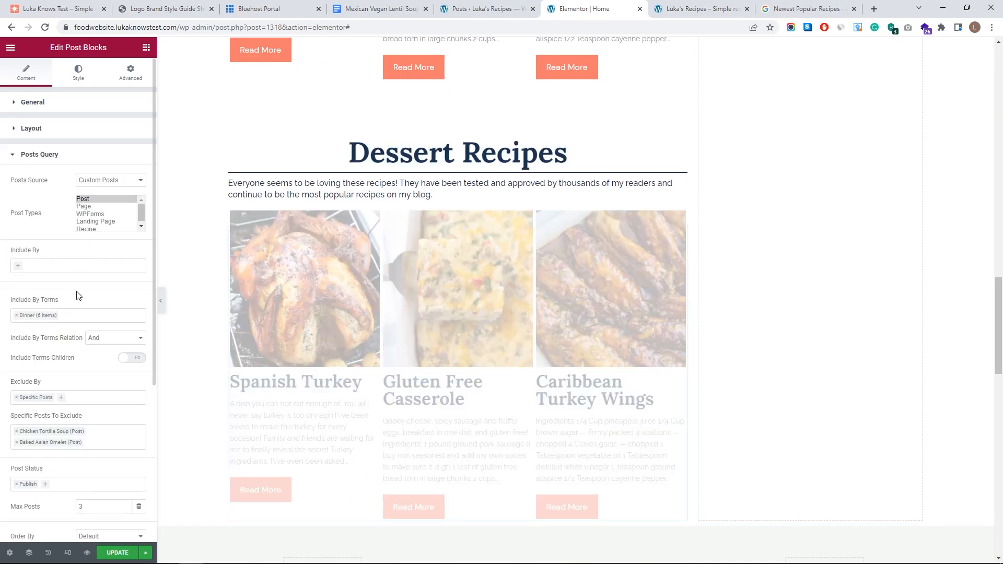
click(17, 316)
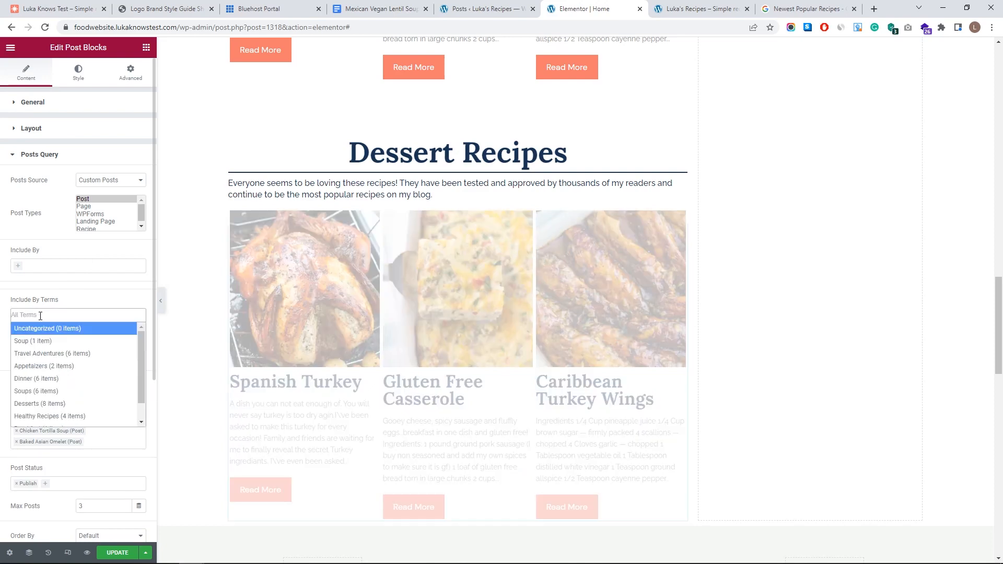
scroll(62, 382, down, 1)
click(61, 383)
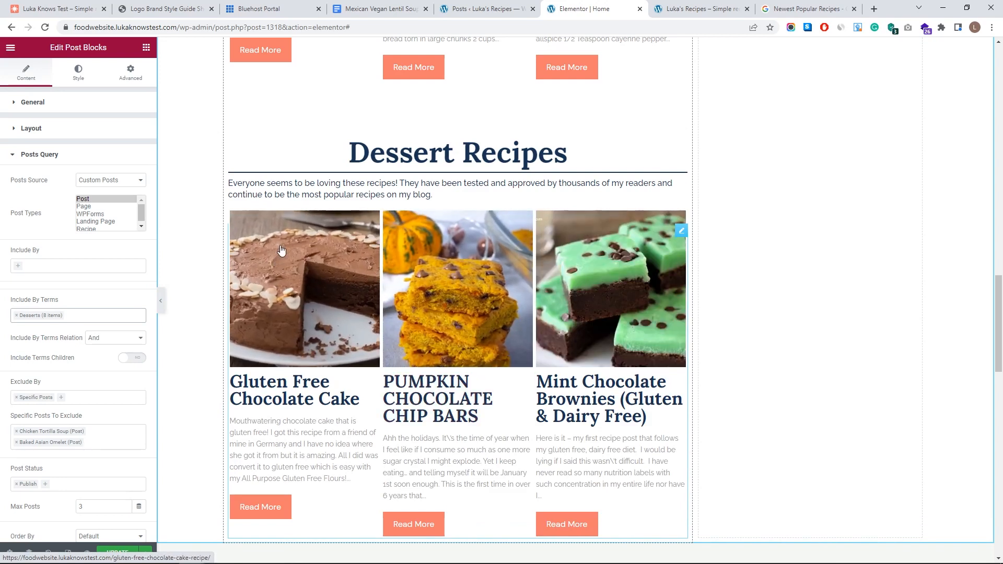
scroll(70, 297, down, 4)
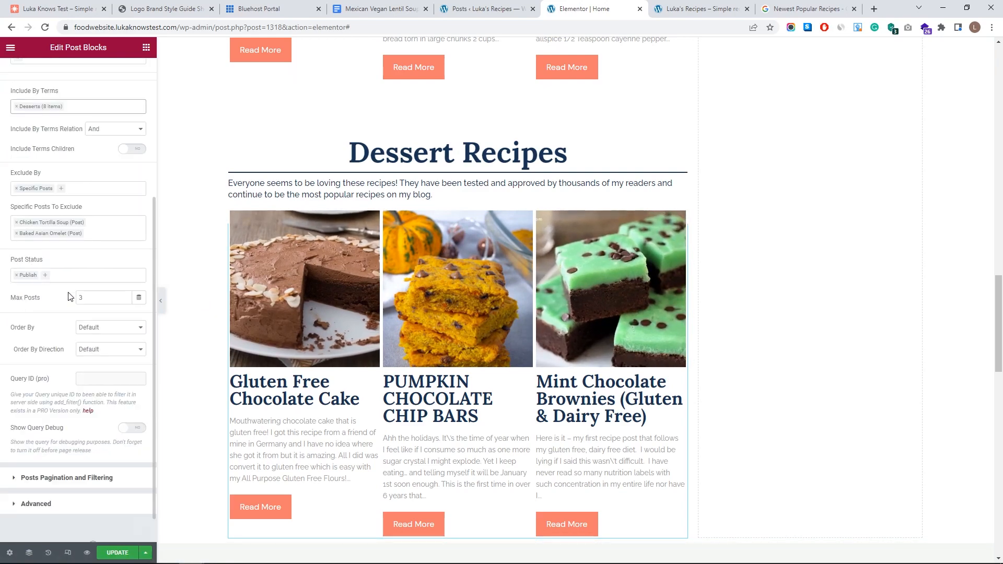
click(99, 327)
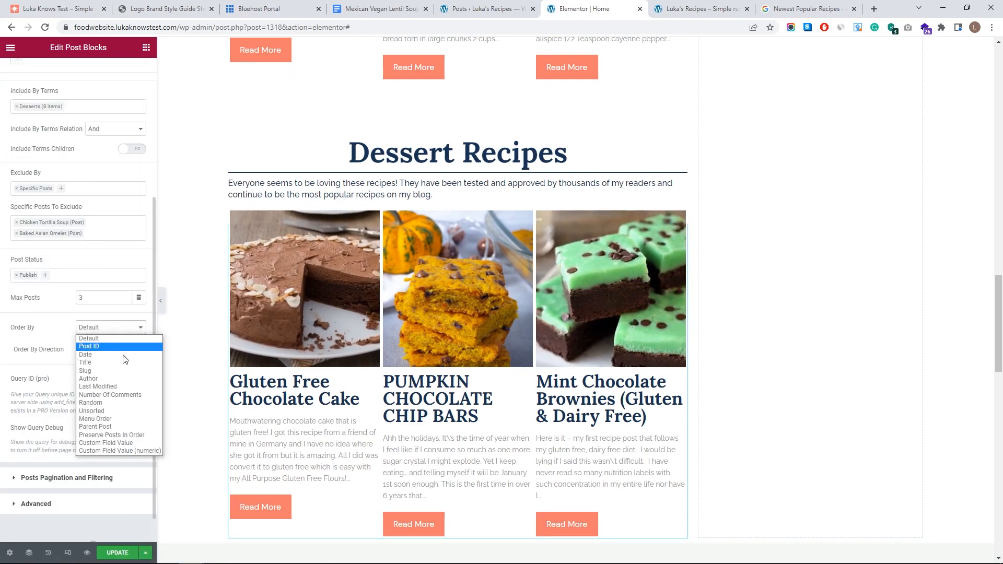
click(124, 403)
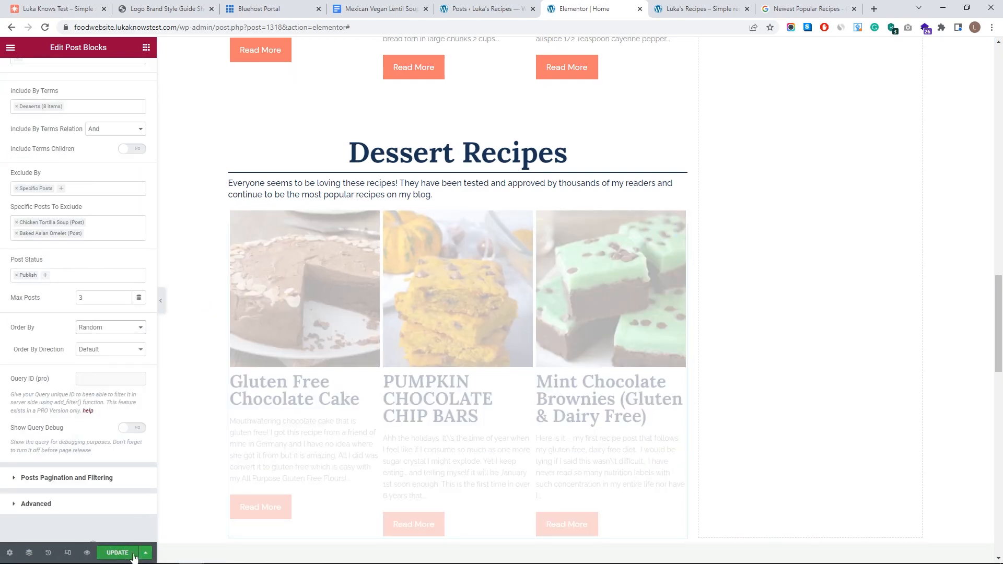
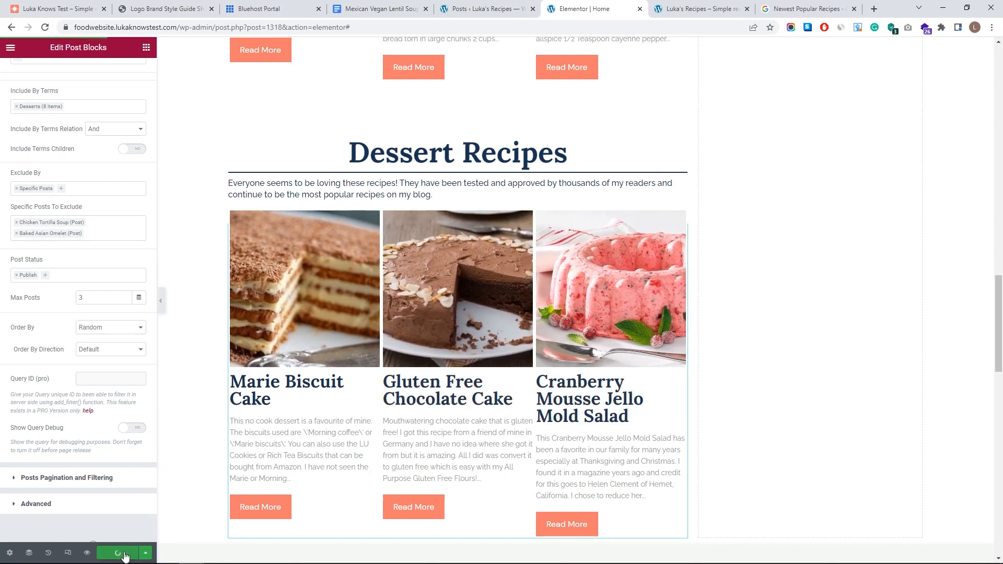
- Preview the page to check the new Dessert Recipes grid
click(86, 554)
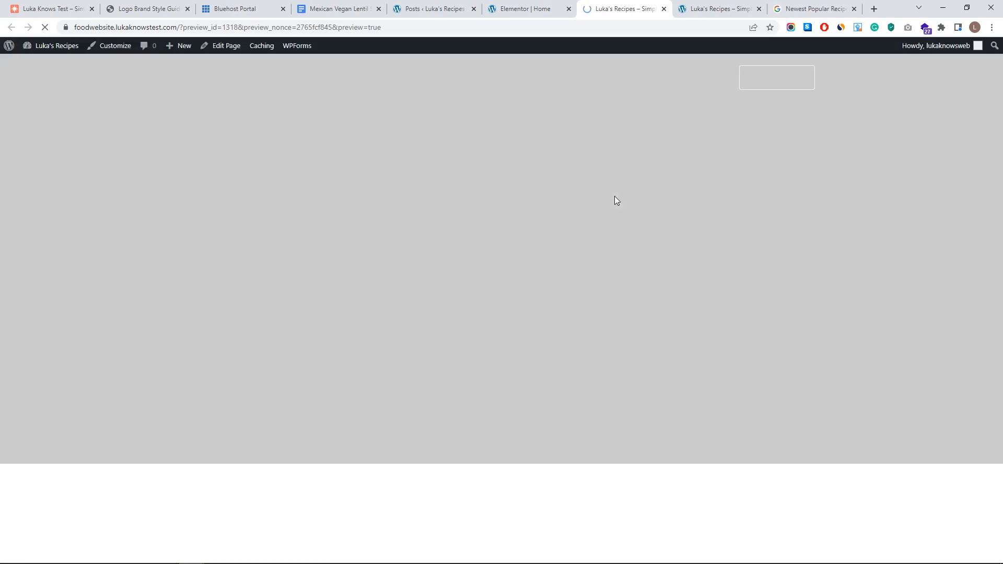
scroll(577, 204, down, 14)
scroll(528, 221, down, 10)
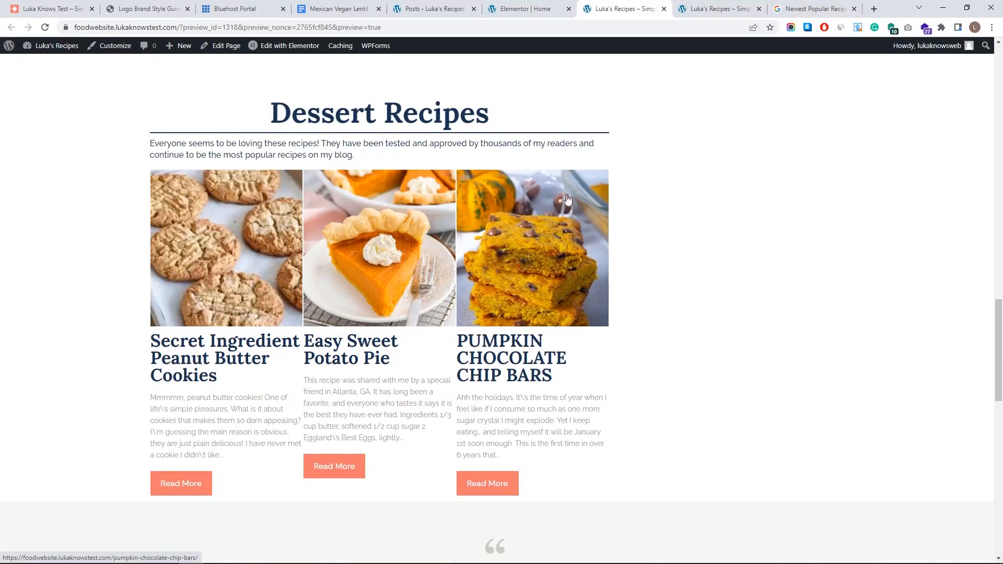
click(526, 9)
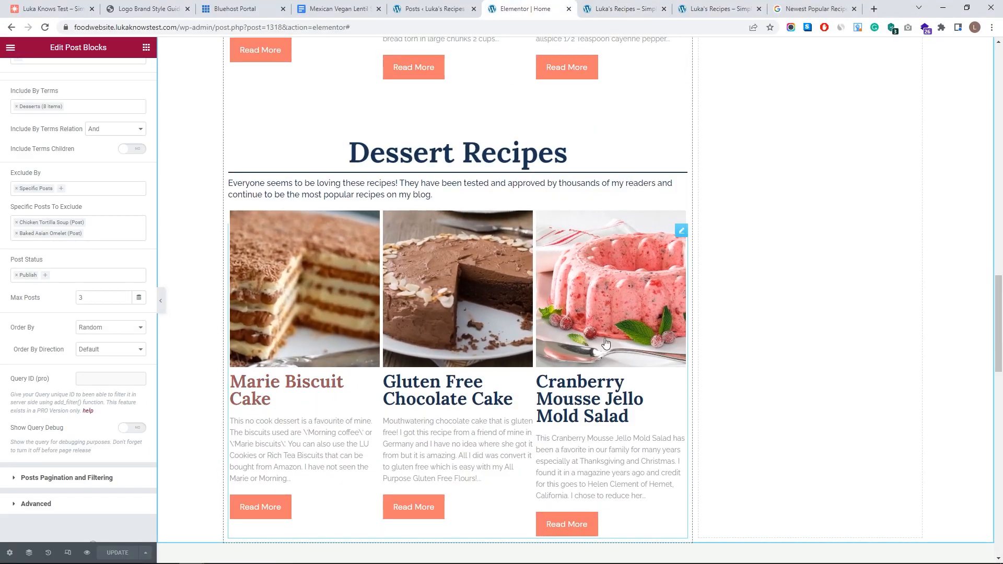
click(626, 8)
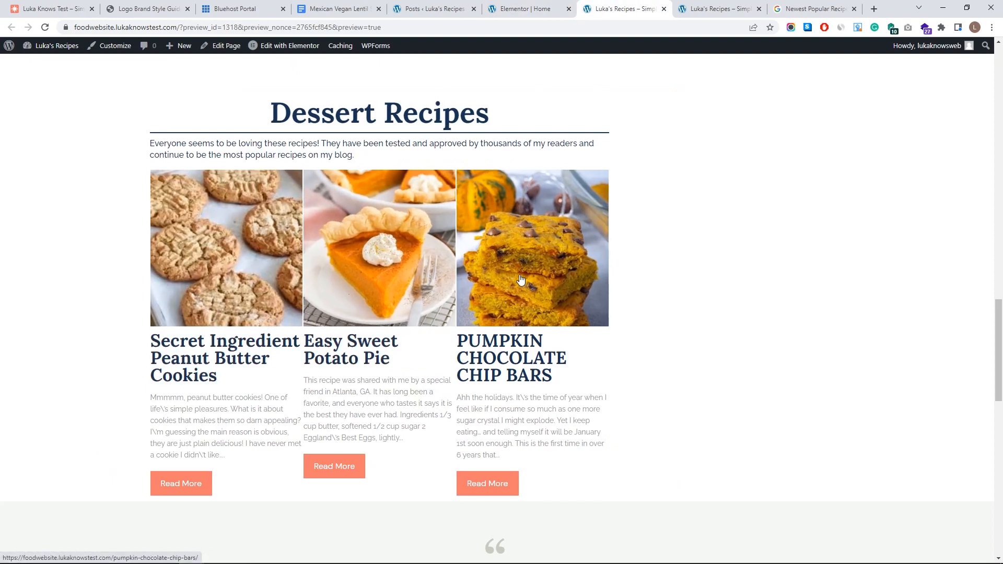
scroll(366, 209, up, 8)
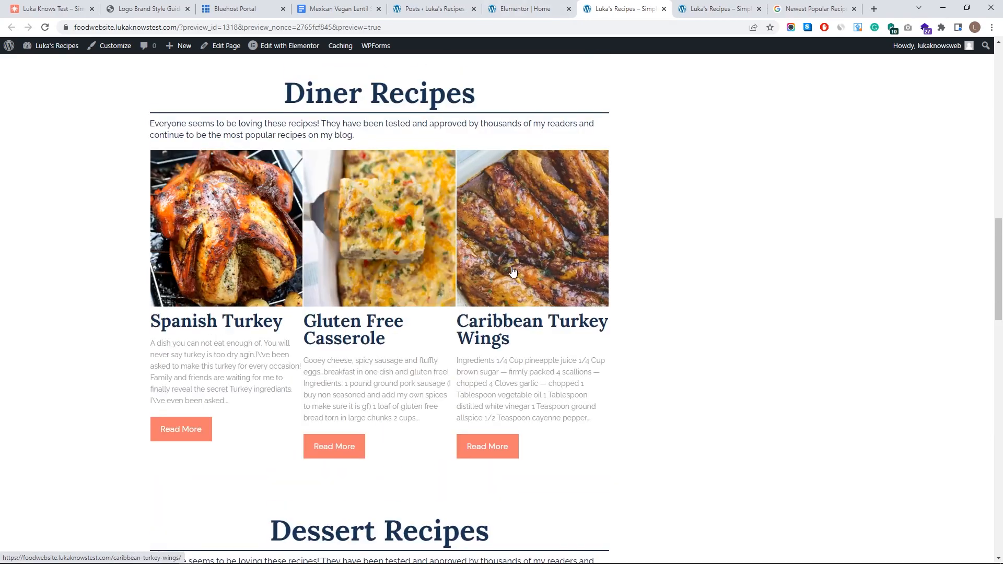
scroll(190, 100, down, 6)
- Reload the preview to see a fresh random set of desserts, then return to the editor
click(45, 28)
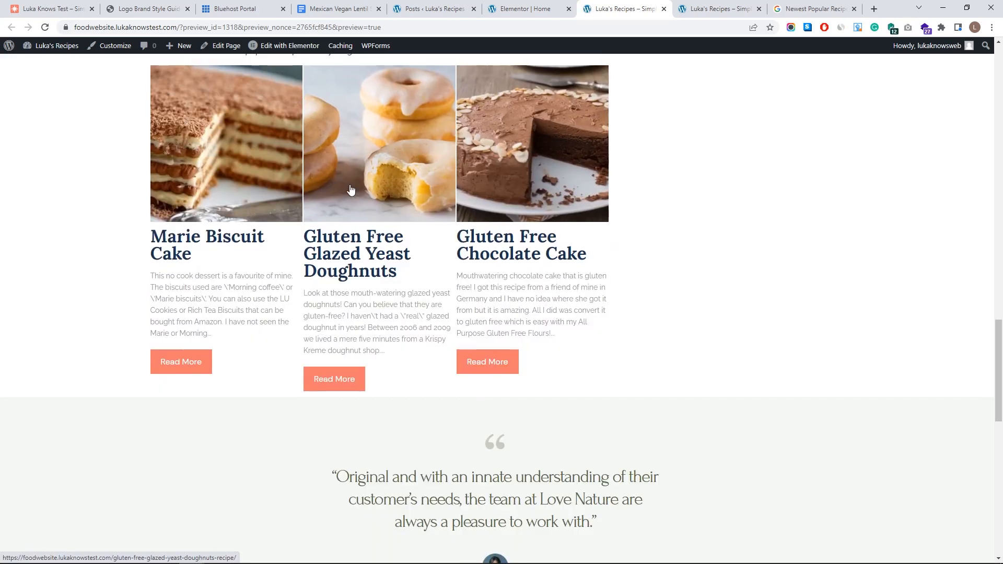
scroll(405, 338, up, 5)
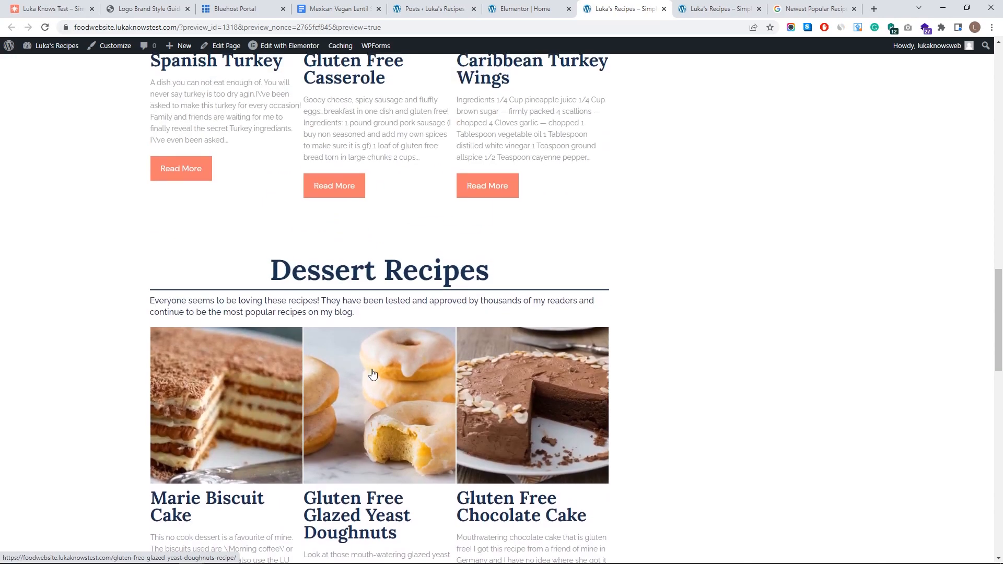
scroll(453, 377, up, 7)
scroll(256, 290, up, 6)
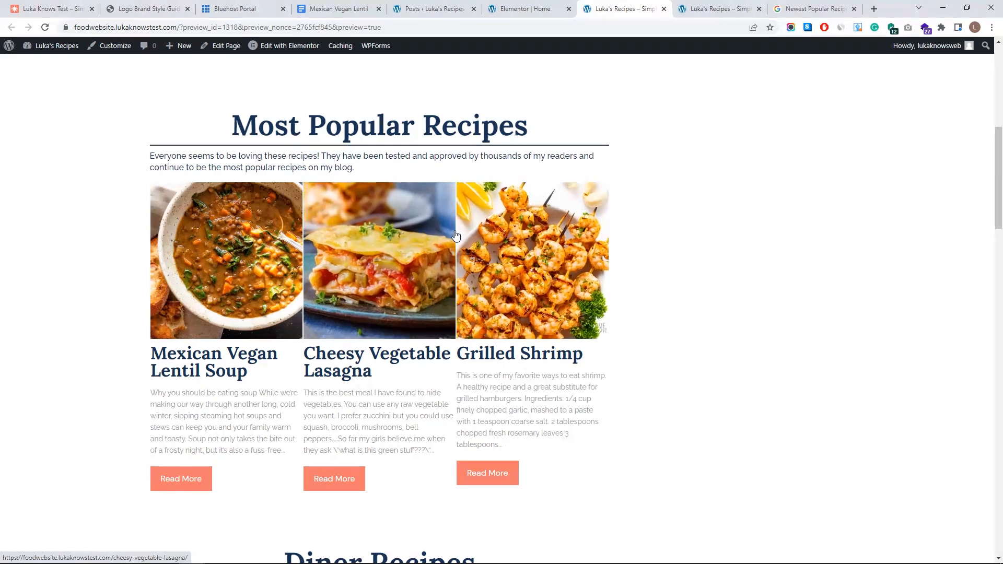
scroll(499, 238, down, 15)
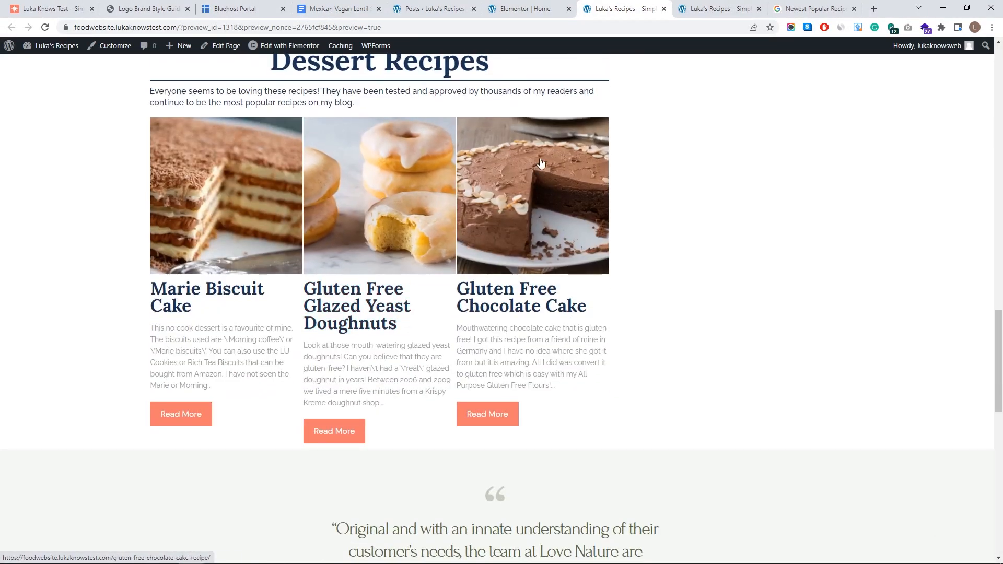
scroll(562, 185, up, 6)
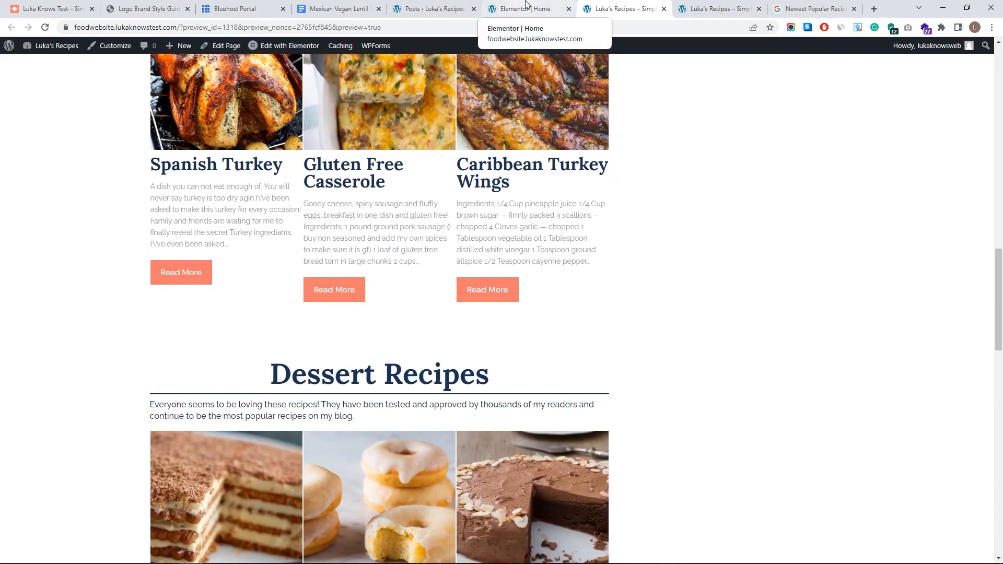
scroll(577, 195, up, 10)
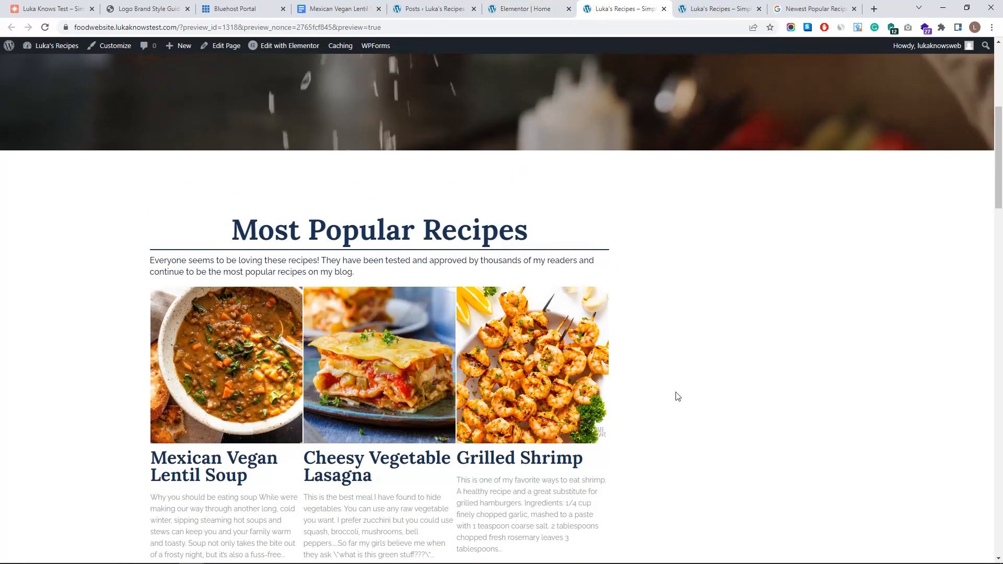
scroll(674, 392, down, 3)
scroll(688, 264, up, 9)
scroll(672, 408, down, 8)
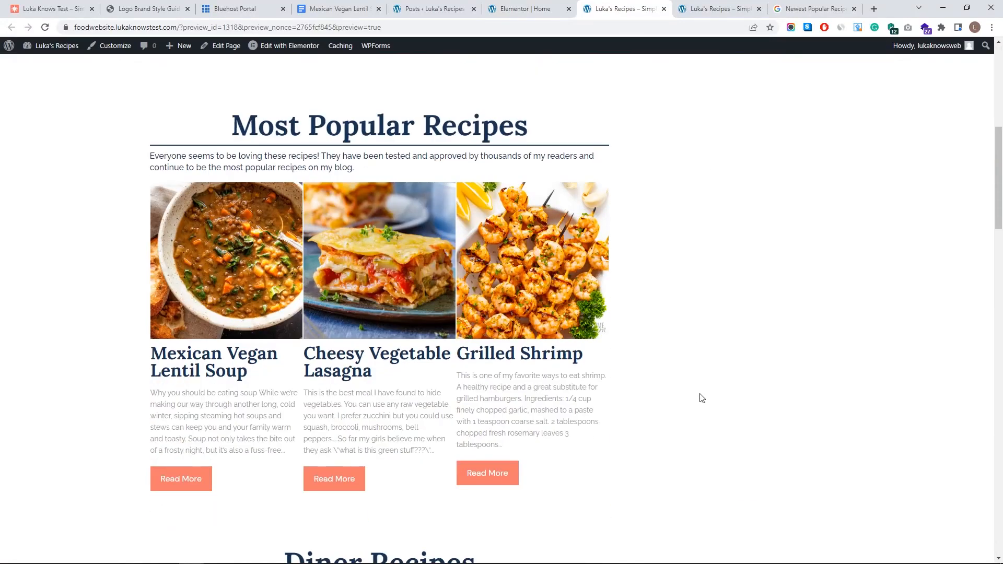
click(517, 9)
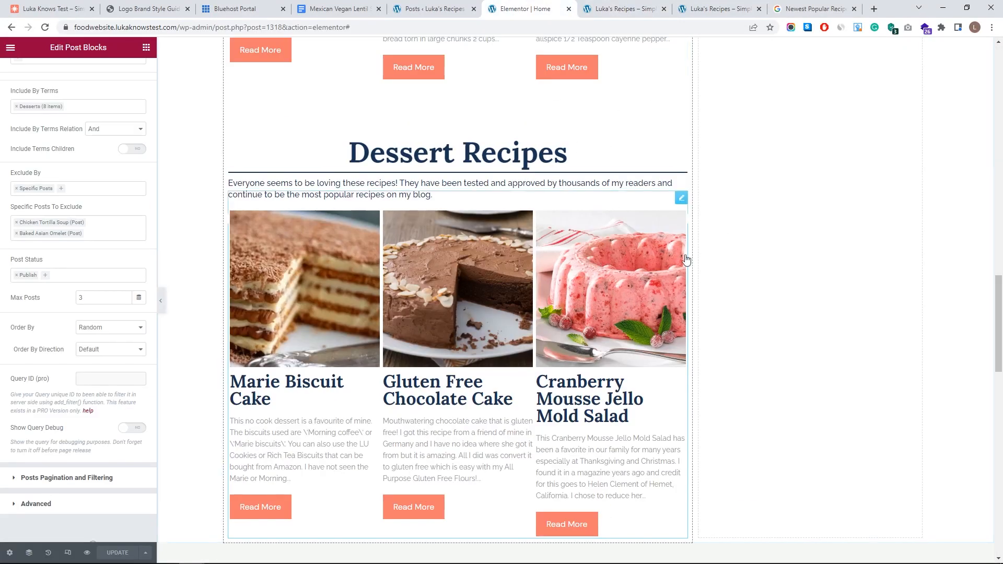
- Add an Image widget to the empty column beside Most Popular Recipes and start a file upload
scroll(804, 256, up, 5)
scroll(773, 293, up, 10)
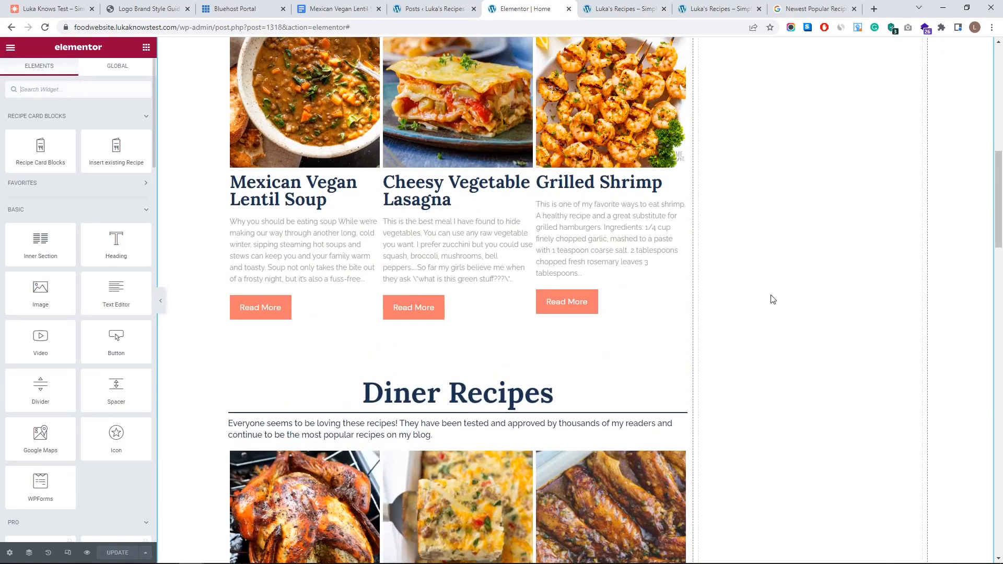
scroll(768, 355, down, 4)
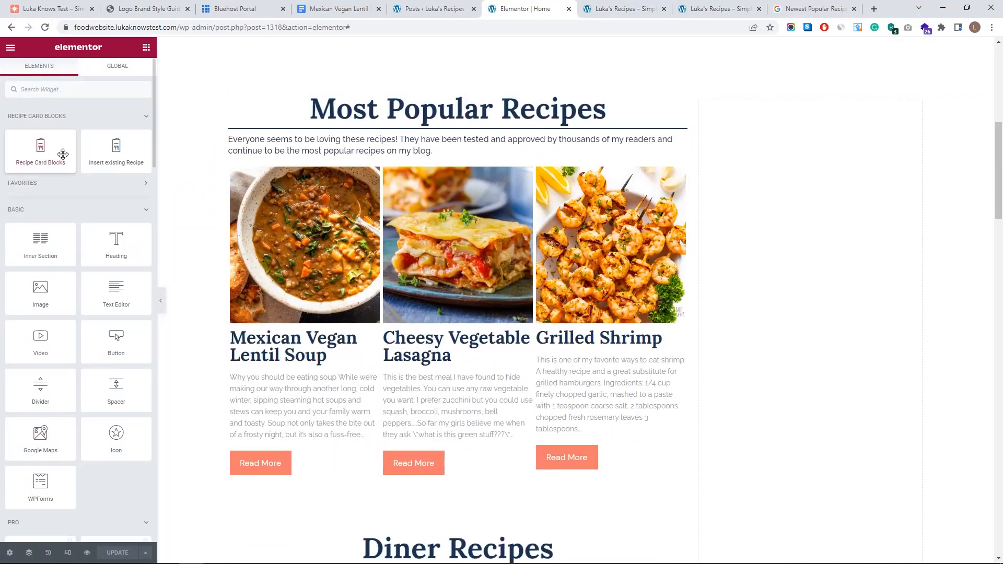
drag(46, 296, 781, 165)
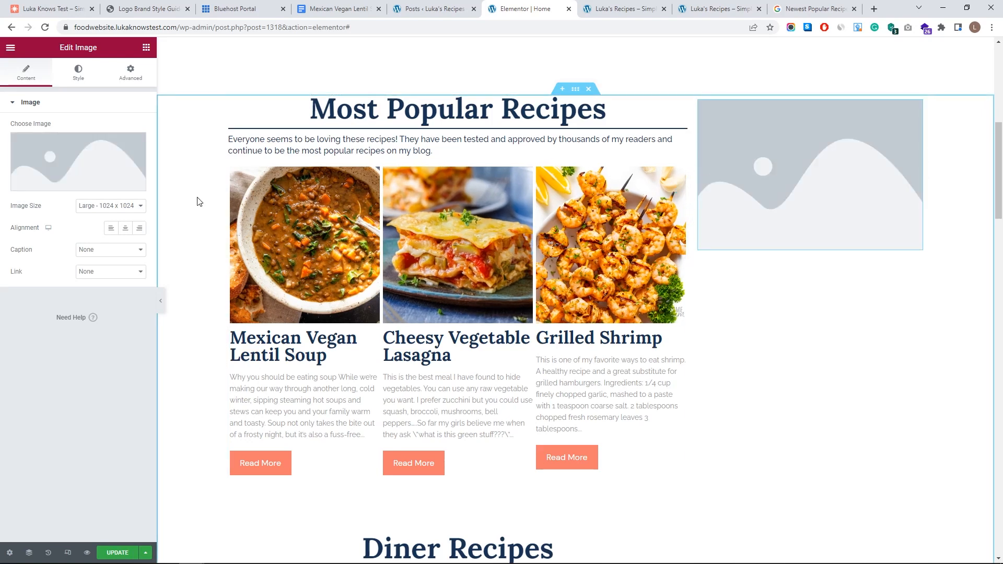
click(80, 152)
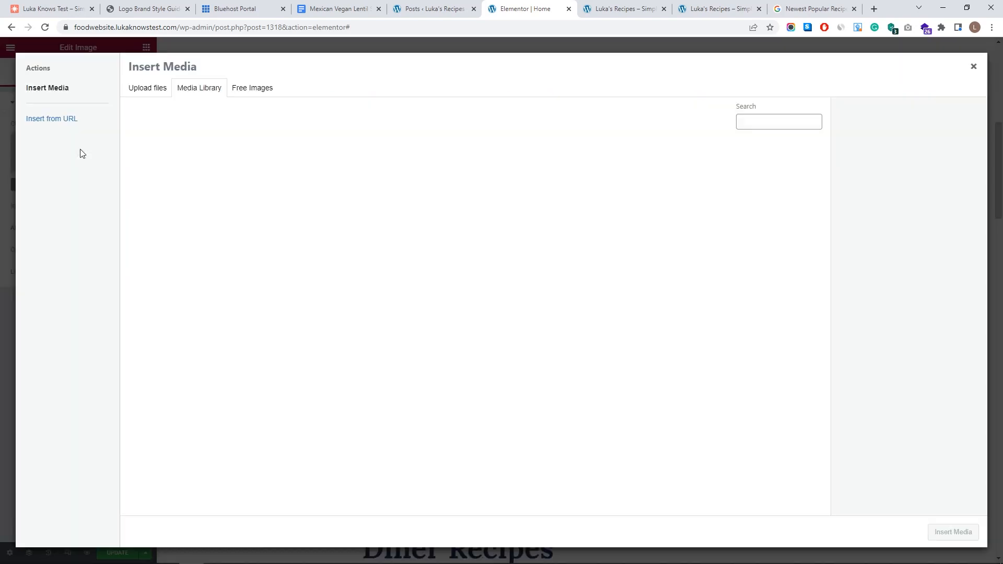
click(157, 94)
click(520, 283)
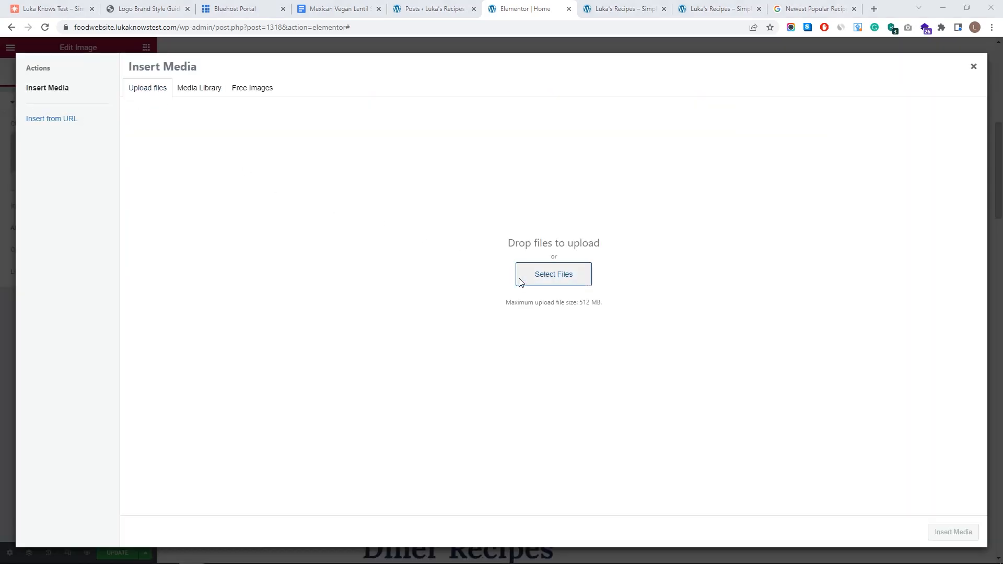
- Upload the cook photo from the Home page folder and open it in Edit Image
click(169, 26)
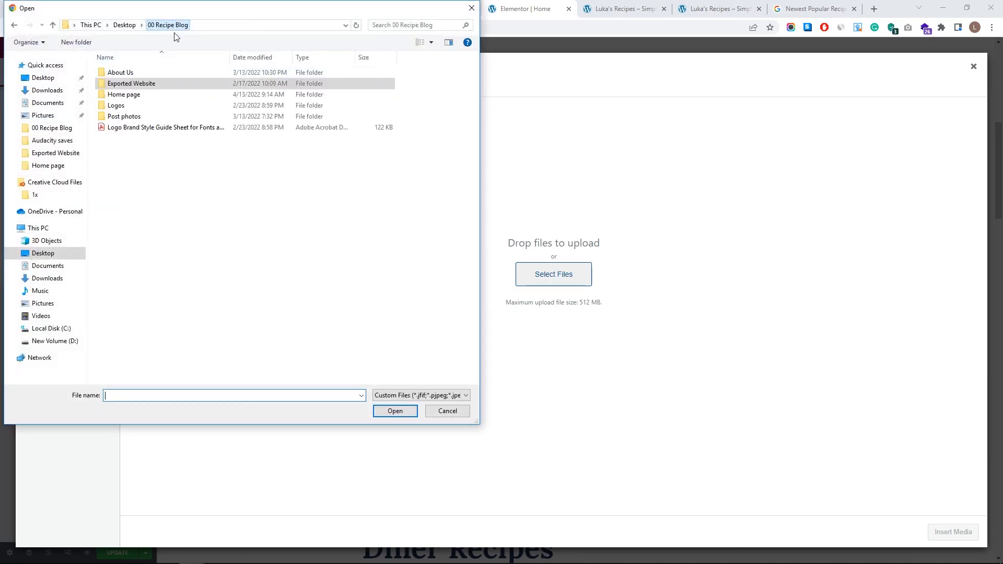
double_click(152, 95)
click(177, 100)
click(389, 410)
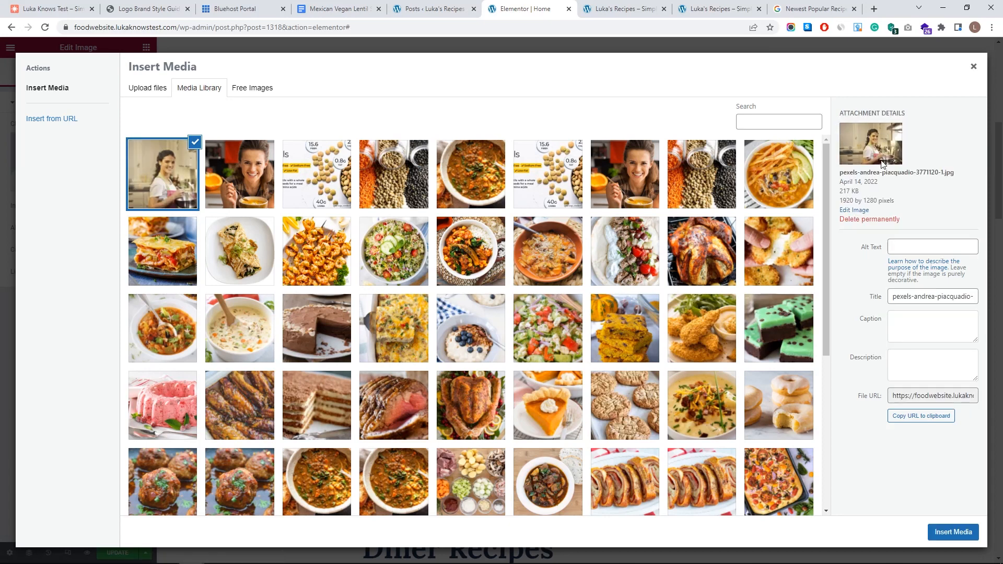
click(855, 210)
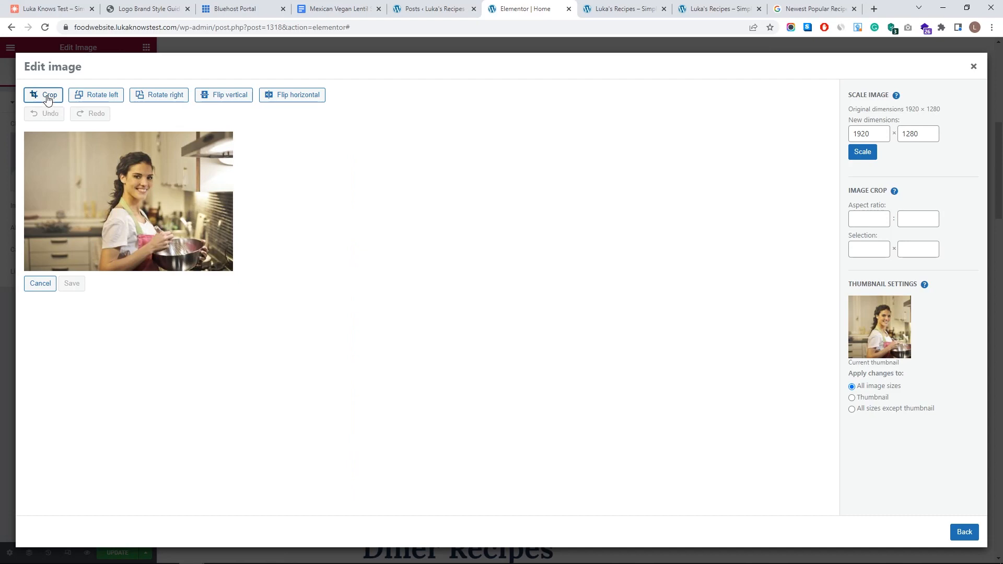
- Crop the cook photo to a 1:1 square centred on the cook, save it, and insert it
click(852, 220)
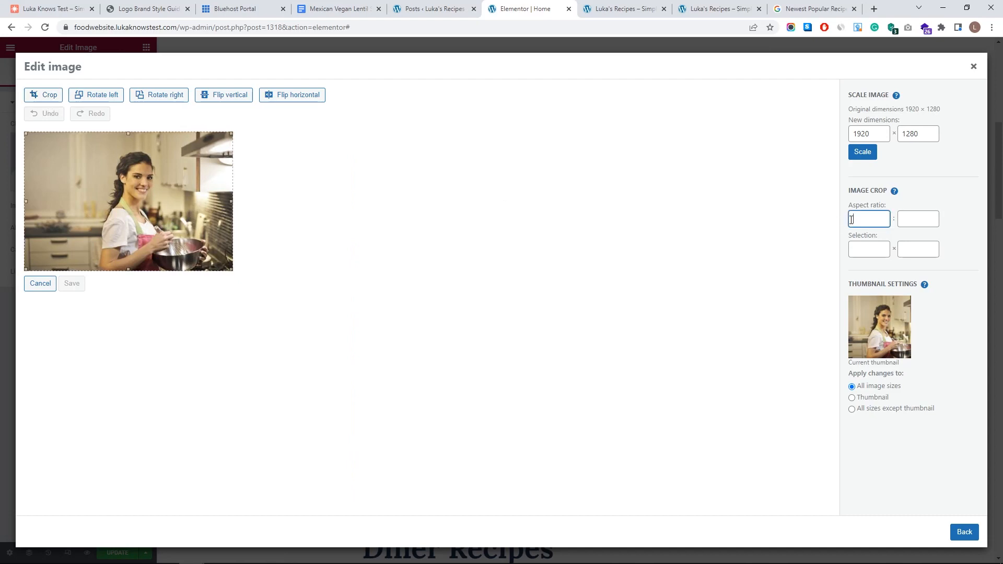
text(1)
key(Tab)
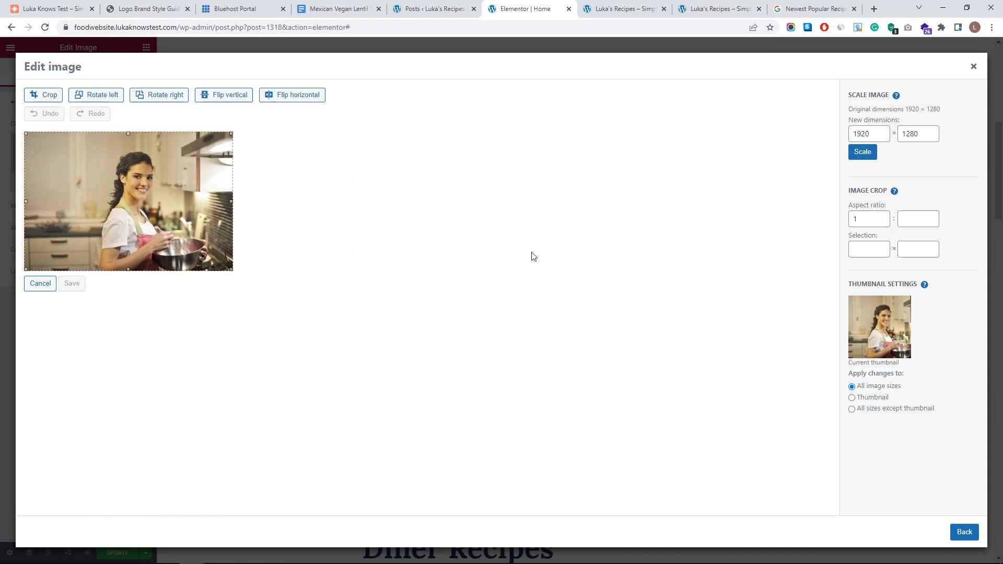
drag(25, 152, 148, 146)
drag(128, 181, 133, 181)
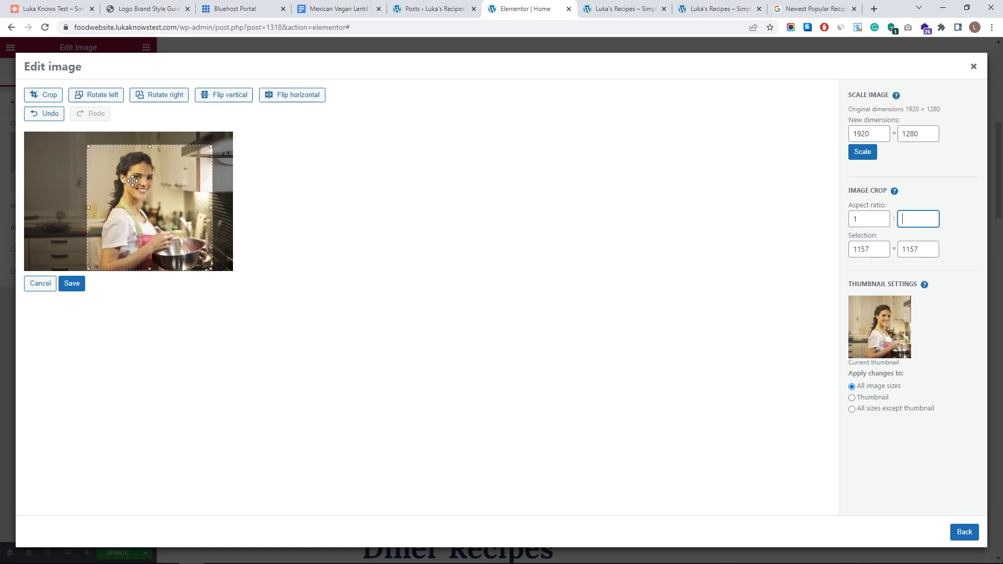
click(47, 98)
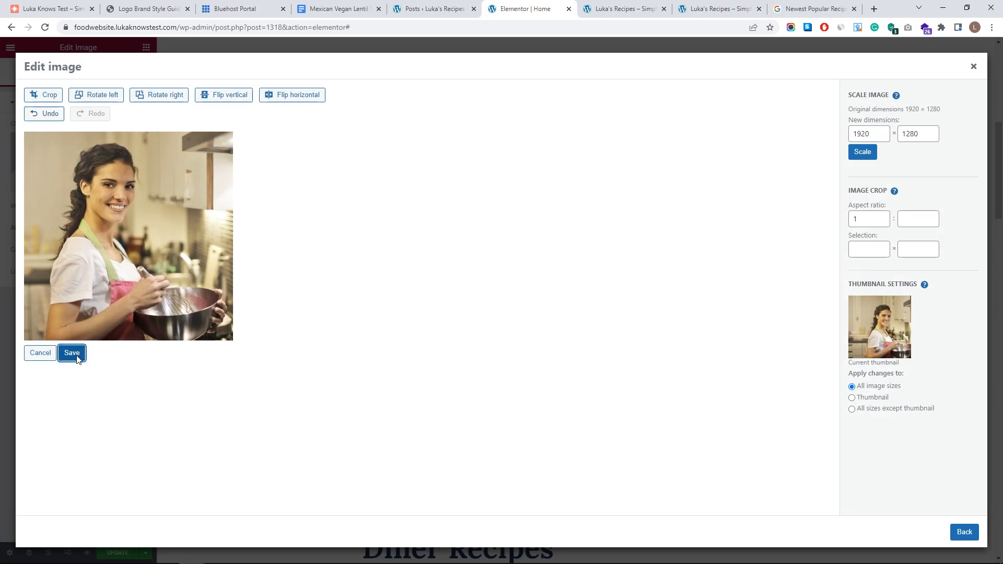
click(73, 356)
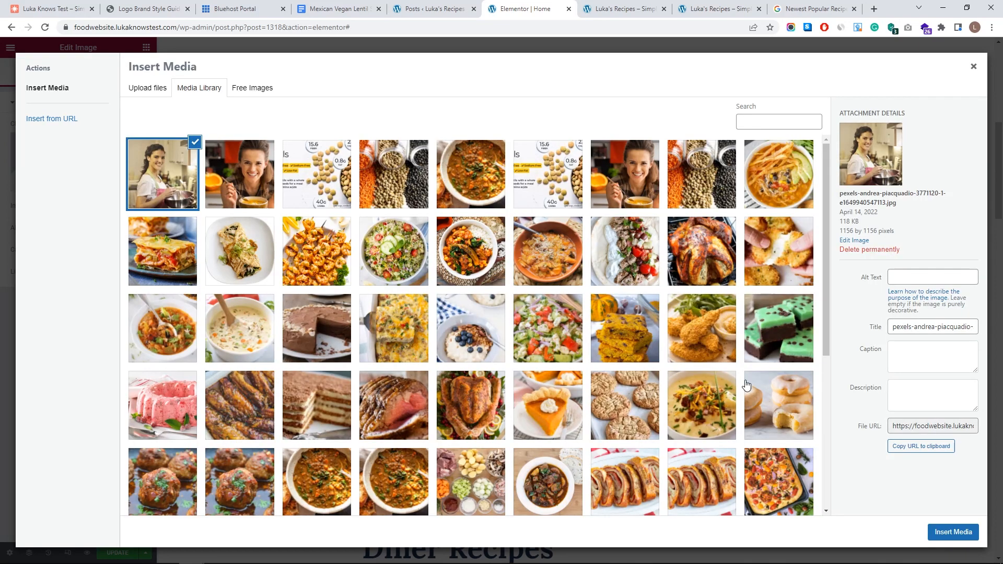
click(937, 538)
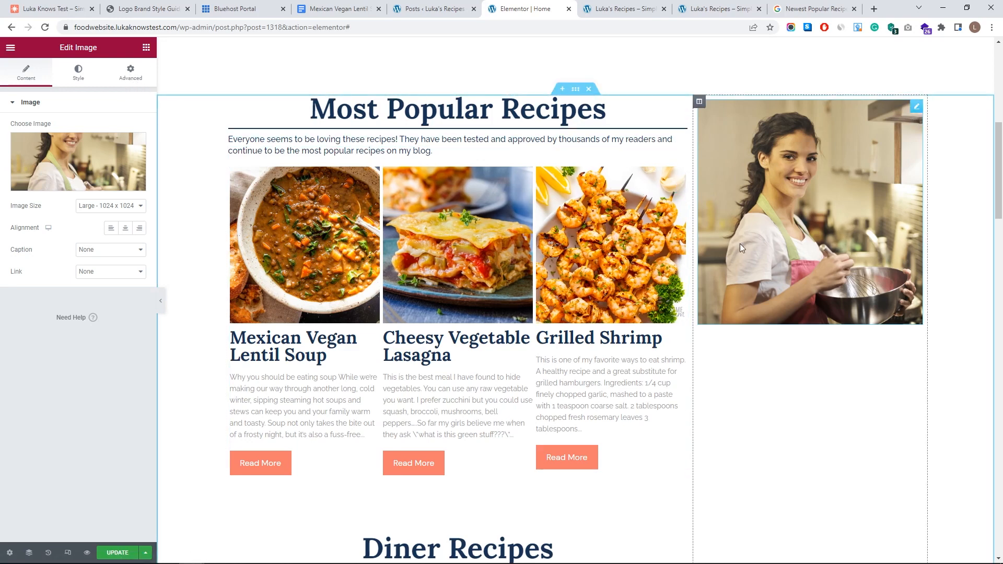
- Give the sidebar photo a Circle mask after trying flower and triangle shapes
click(135, 76)
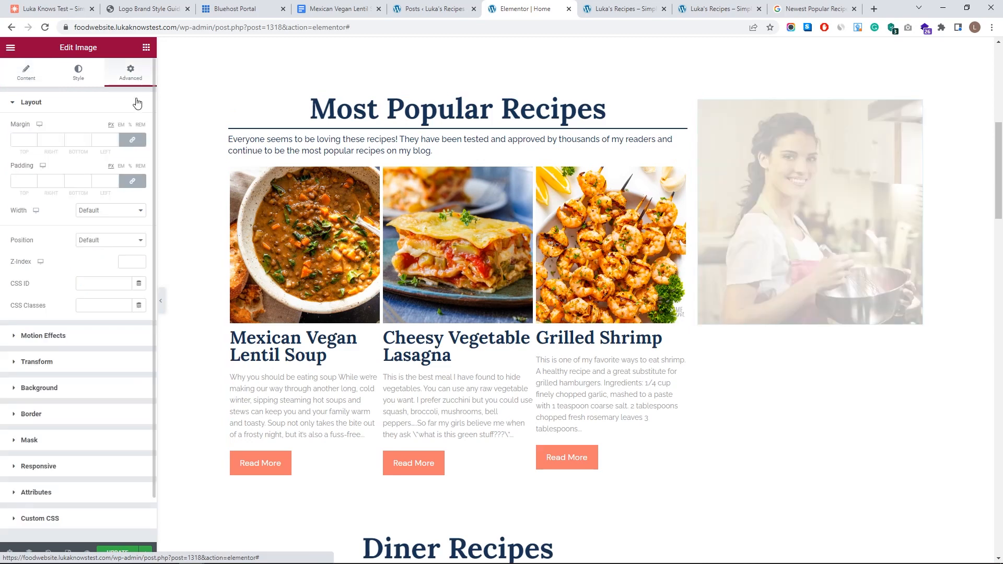
click(29, 440)
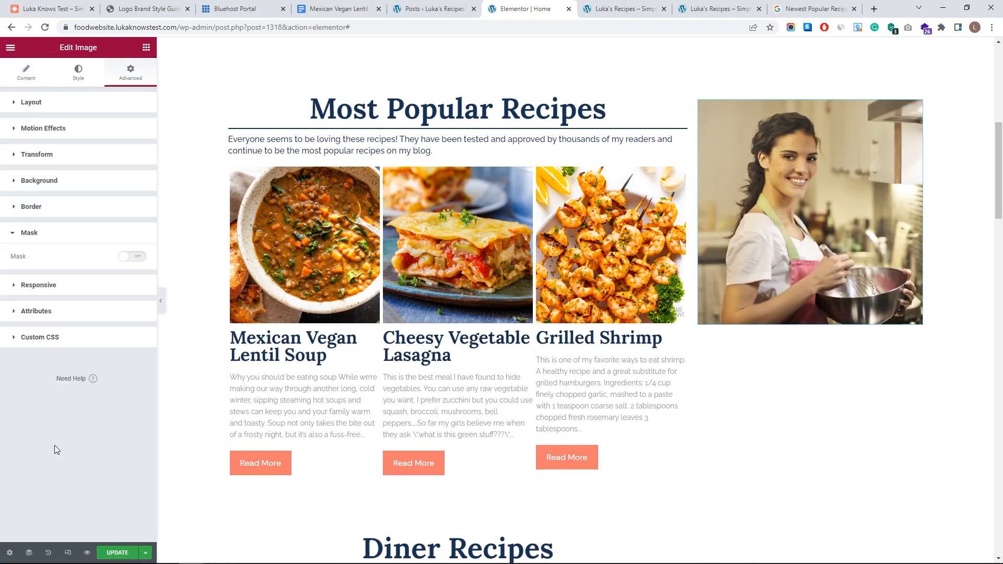
click(126, 258)
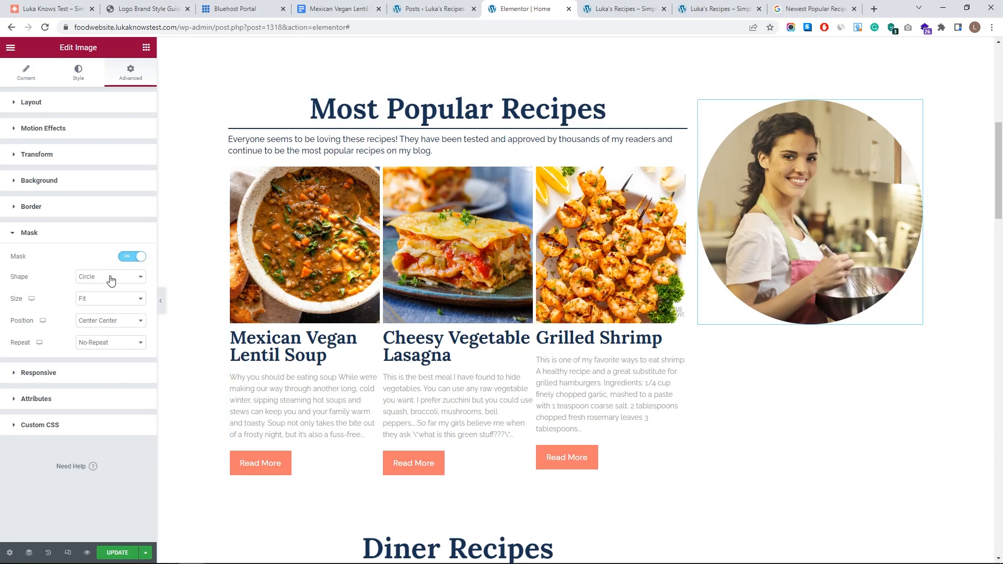
click(120, 278)
click(128, 296)
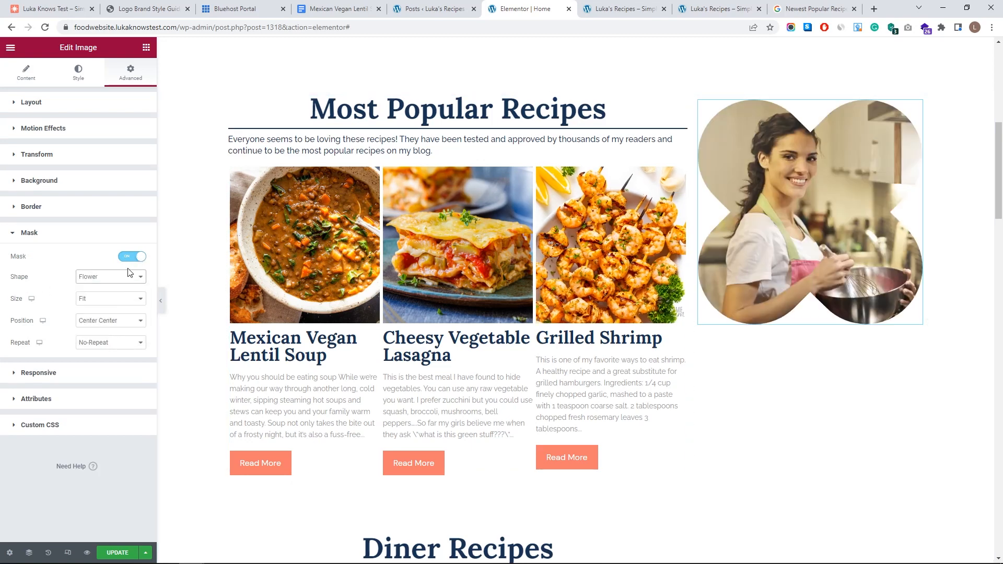
click(117, 278)
click(113, 309)
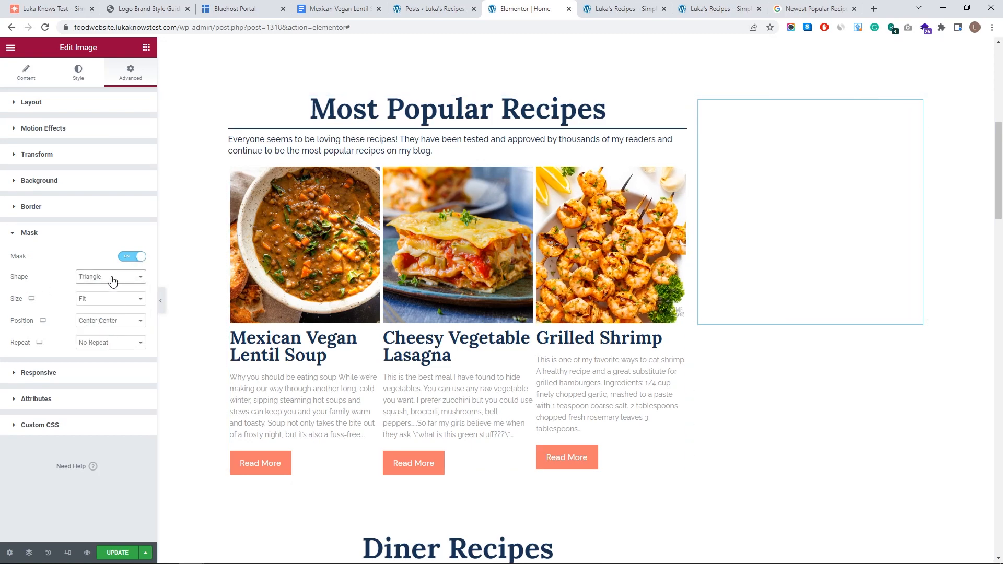
click(112, 280)
click(109, 288)
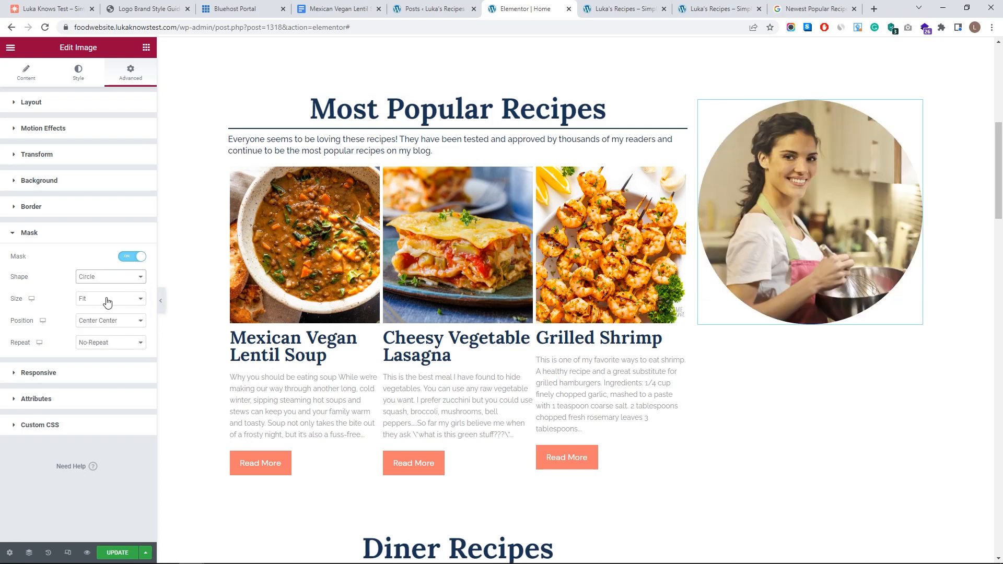
- Keep the circle mask's size at Fit and its position at Center Center
click(104, 300)
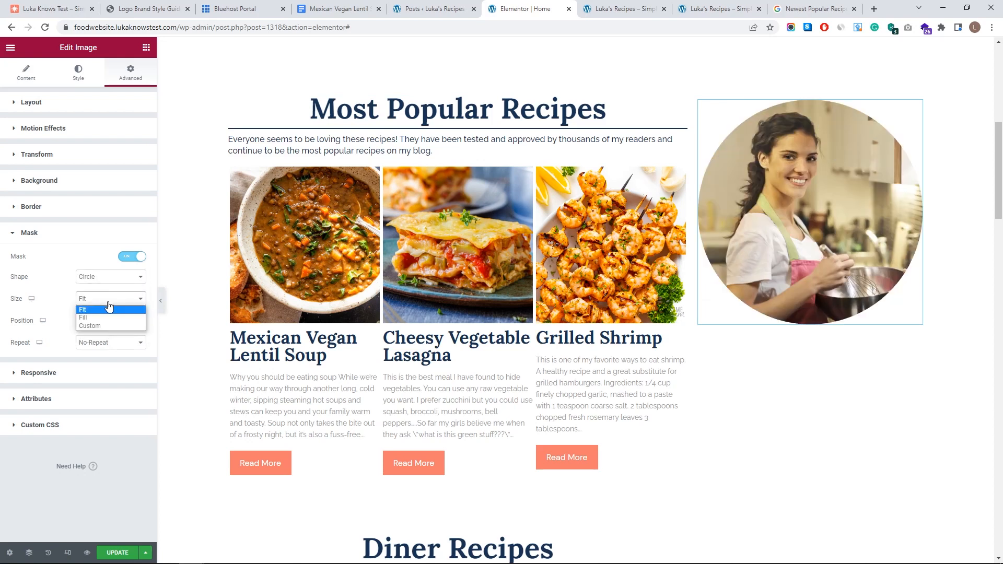
click(106, 326)
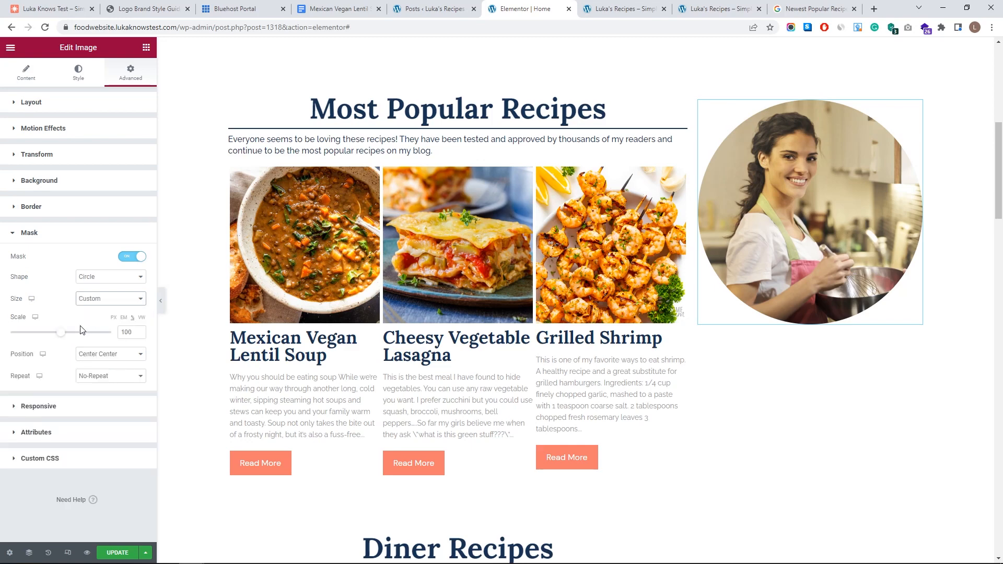
mouse_move(59, 339)
mouse_down()
mouse_move(10, 332)
mouse_move(46, 325)
mouse_up()
click(89, 298)
click(95, 313)
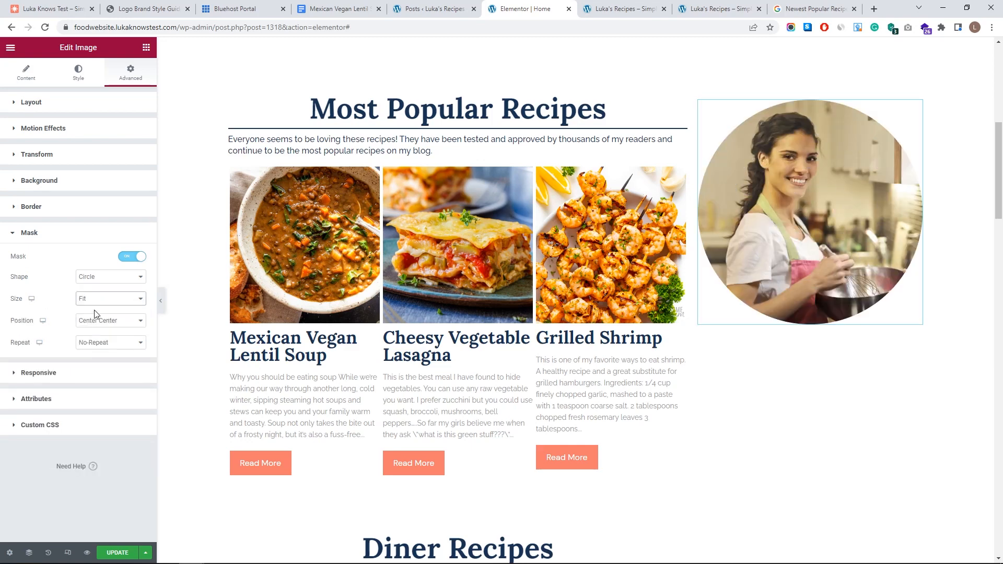
click(112, 321)
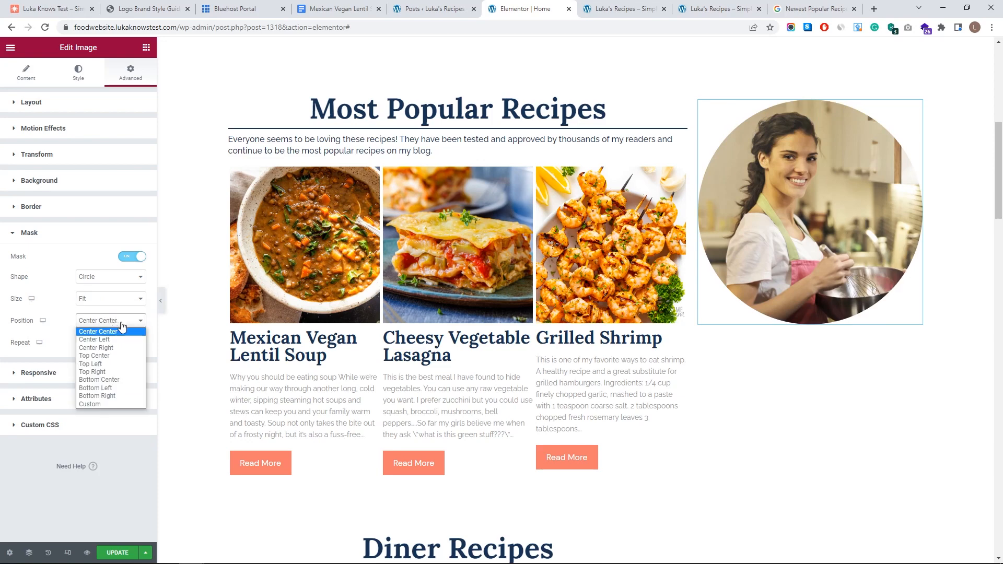
click(120, 331)
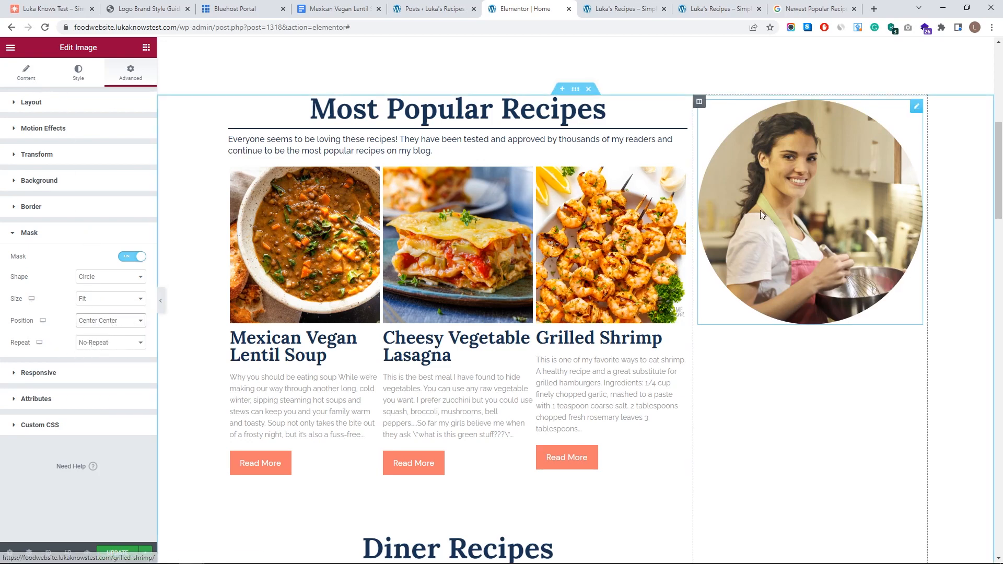
- Set the photo's image size to Custom 350 x 350 and save the page
click(27, 76)
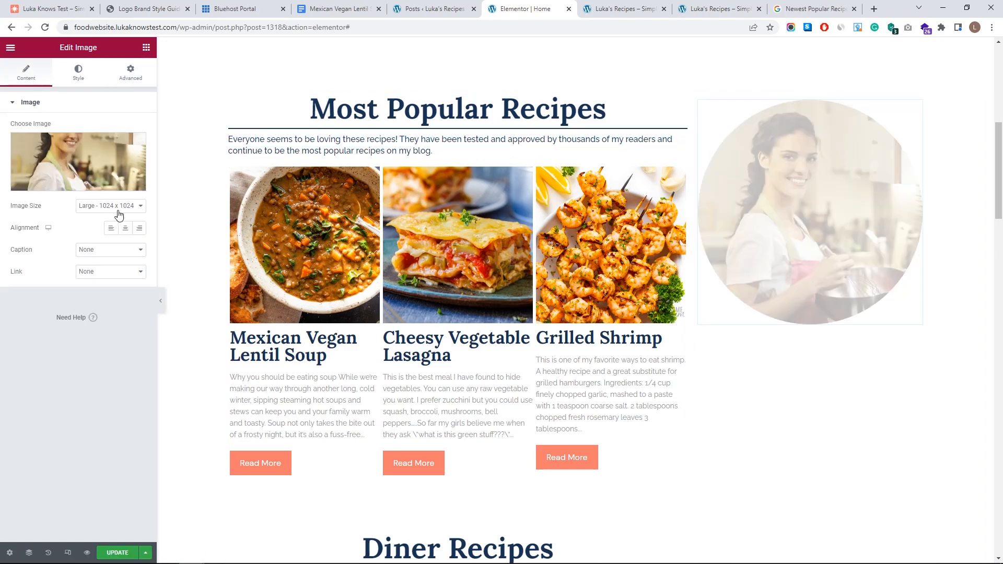
click(93, 206)
click(127, 225)
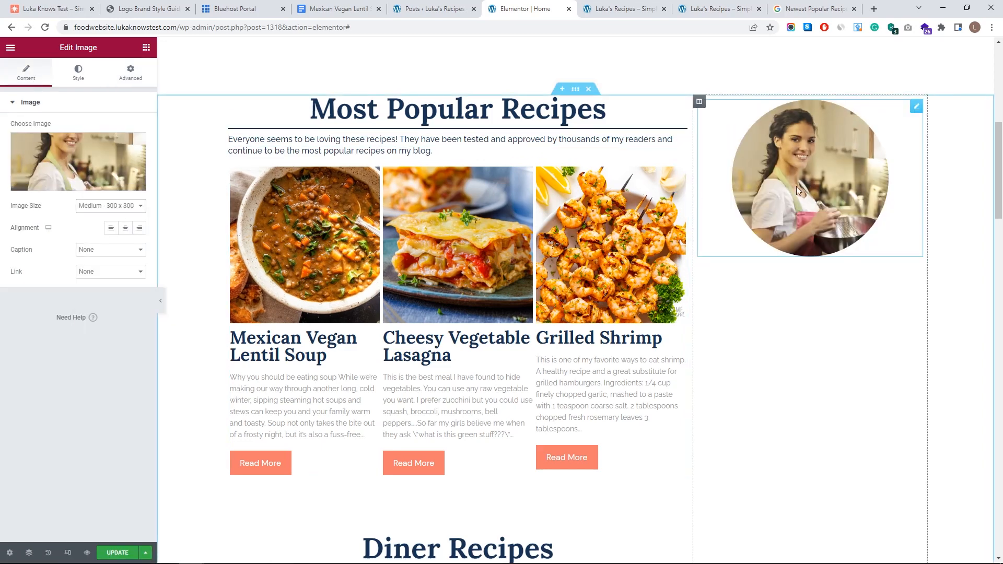
click(110, 207)
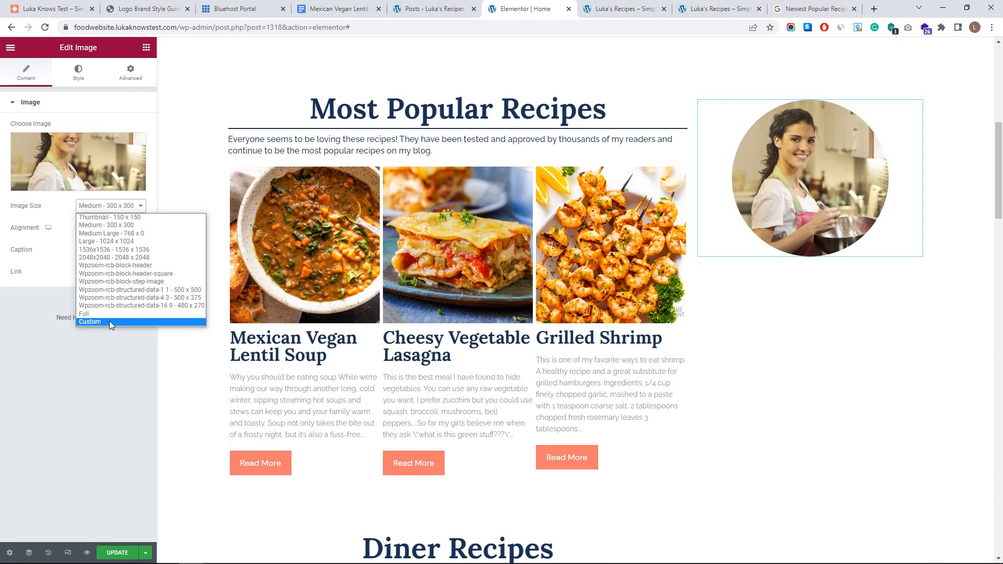
click(109, 320)
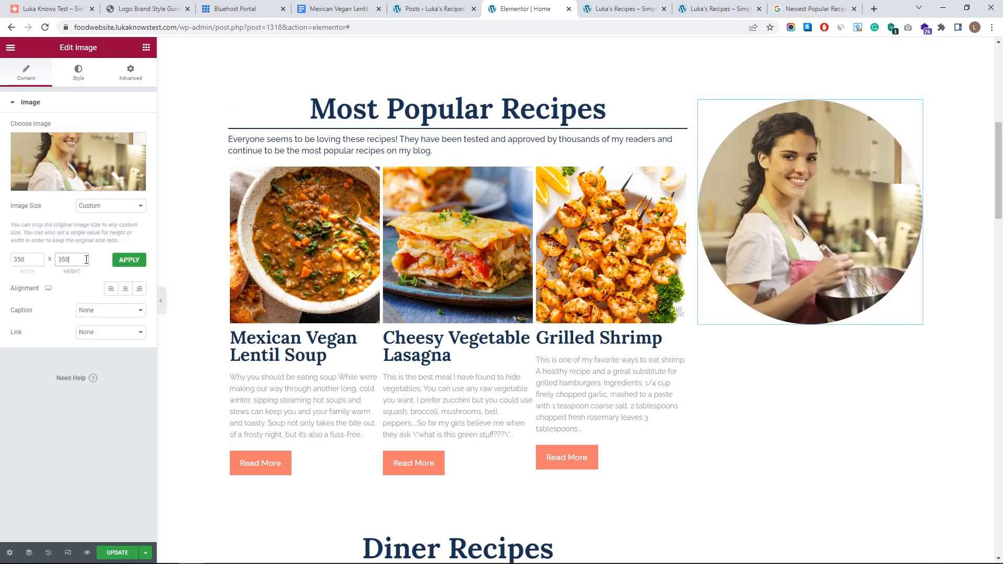
click(138, 264)
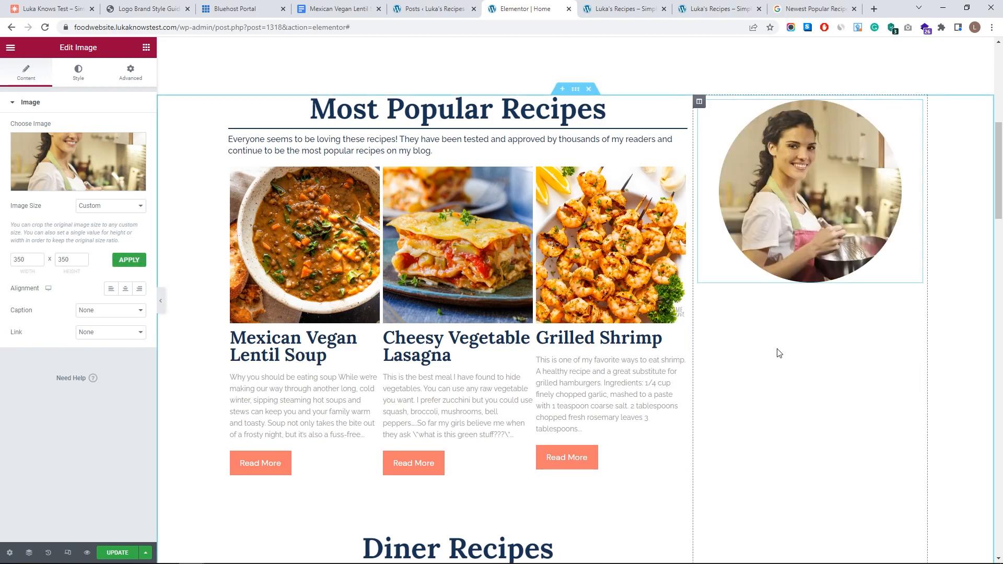
key(ctrl+s)
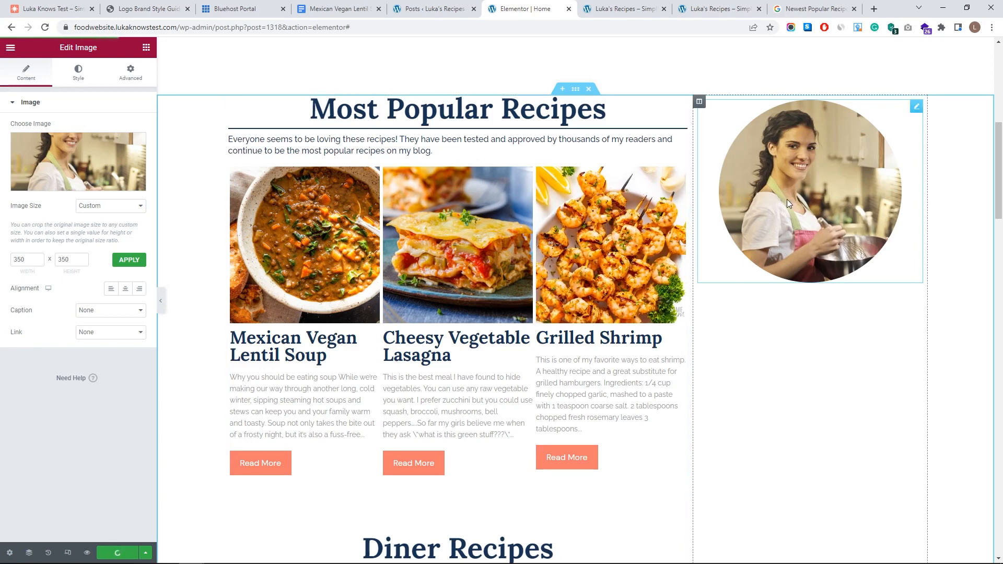
click(147, 47)
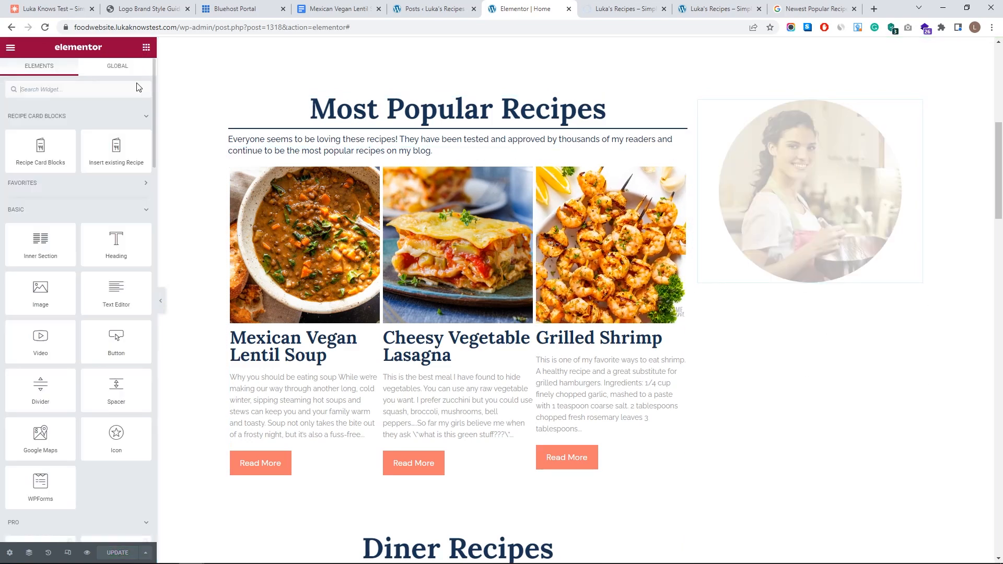
- Add Heading, Text Editor and Social Icons widgets below the circular photo
drag(125, 250, 749, 287)
click(147, 49)
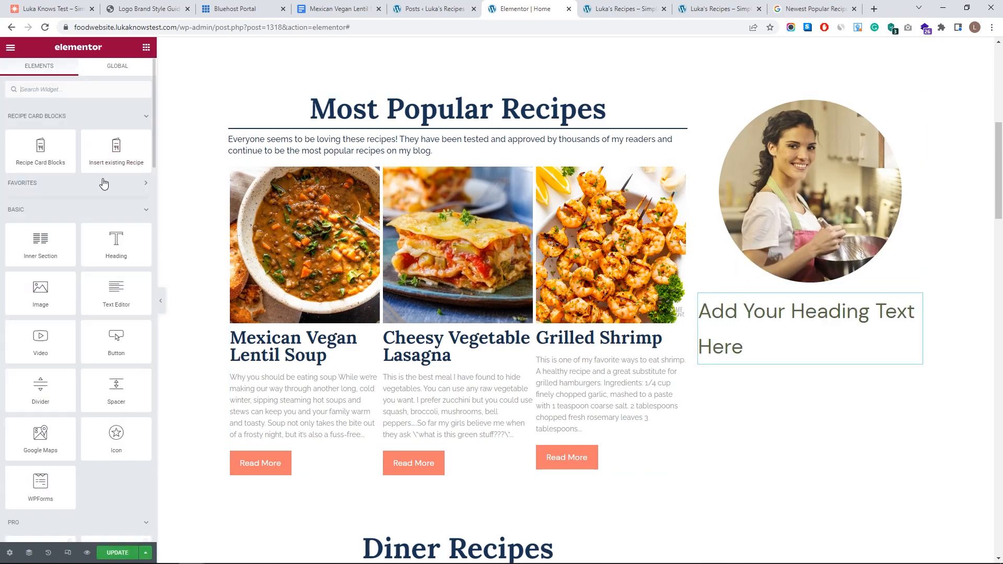
drag(110, 282, 760, 360)
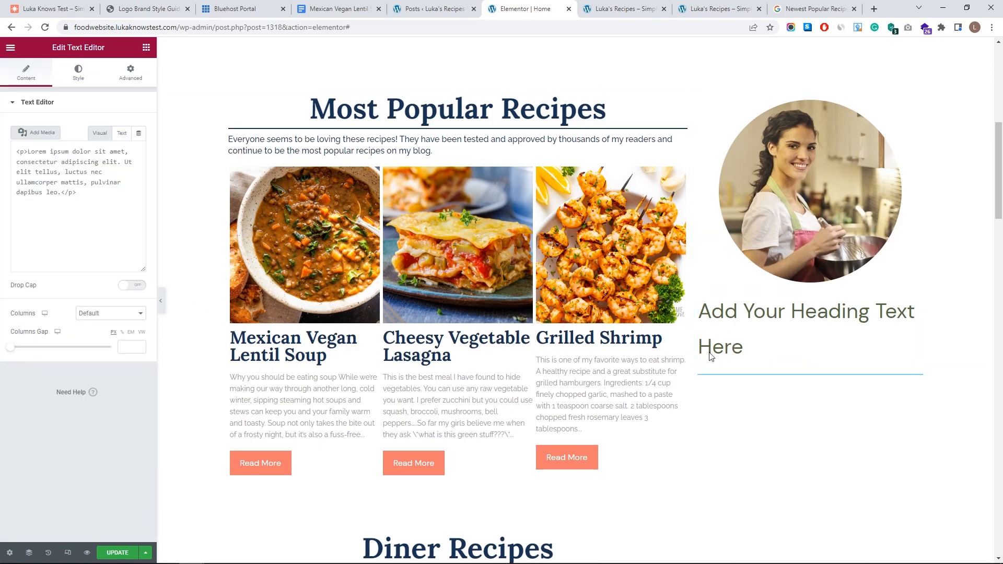
click(146, 48)
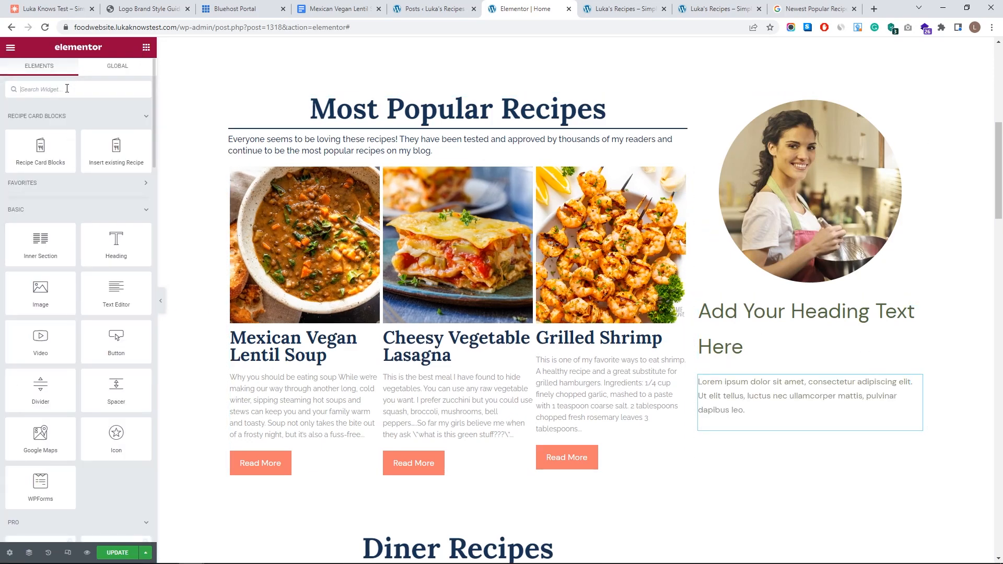
text(soci)
drag(22, 109, 741, 429)
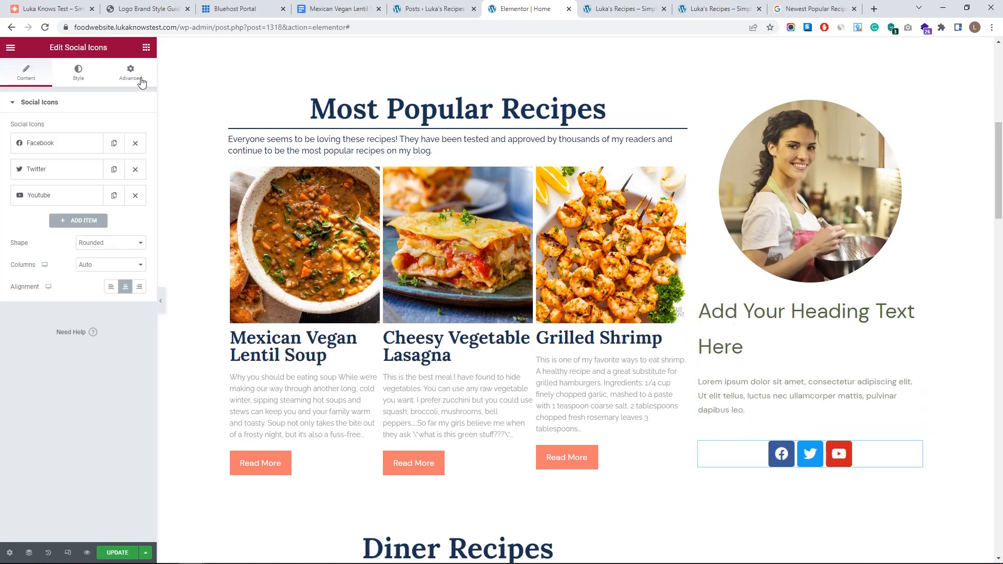
- Add a Divider and a Post List widget below the social icons
click(146, 48)
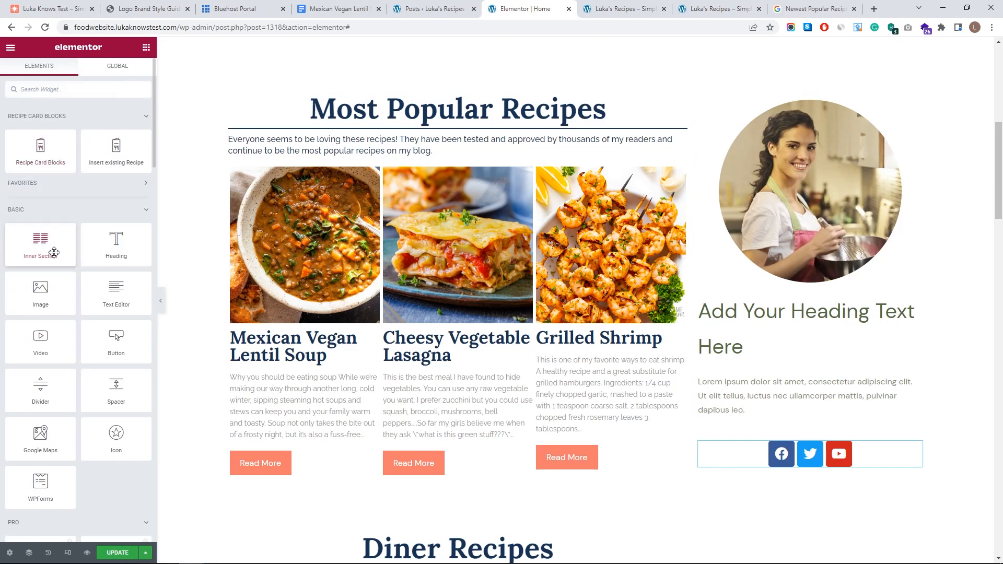
drag(51, 391, 862, 476)
click(147, 48)
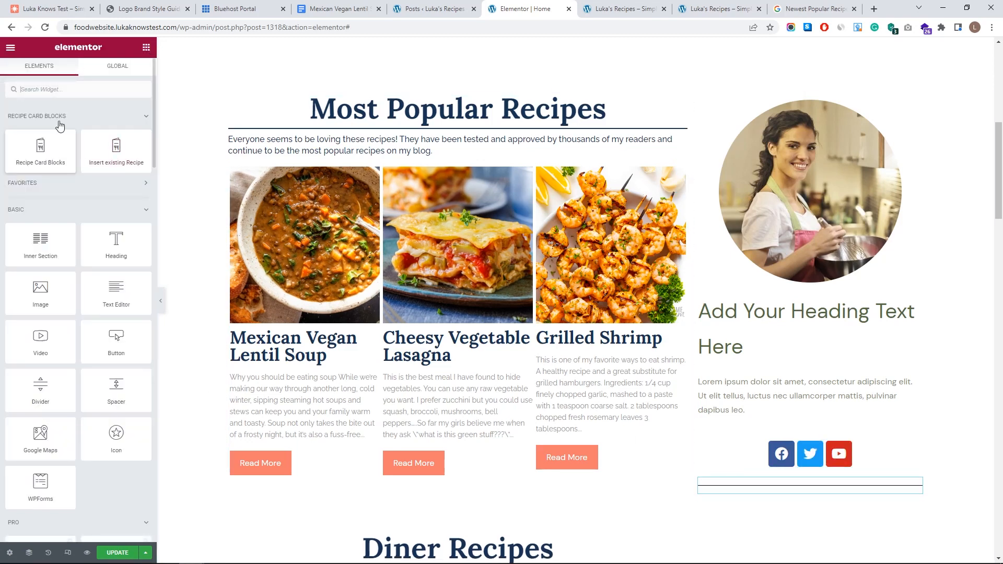
click(45, 85)
text(post)
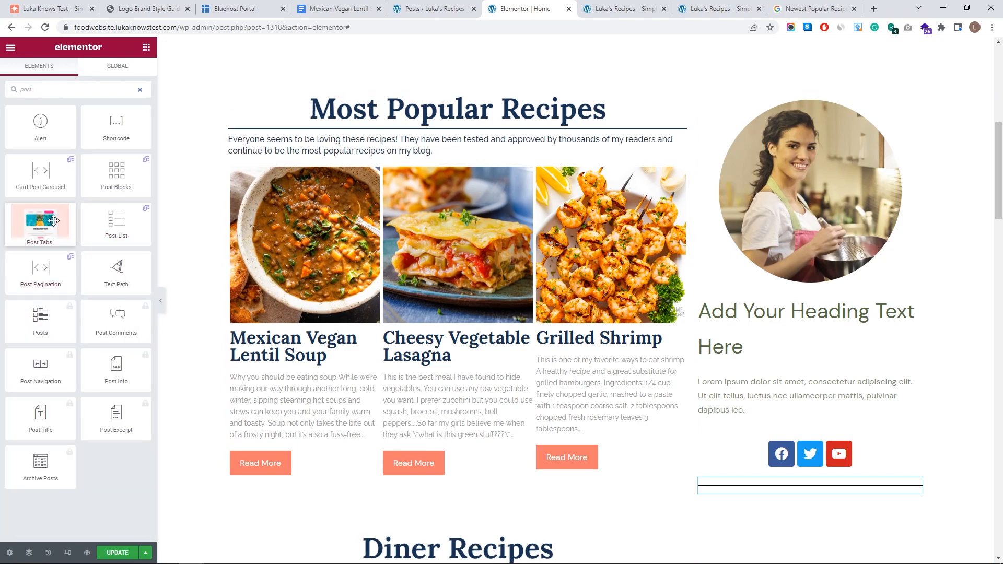
drag(108, 220, 775, 491)
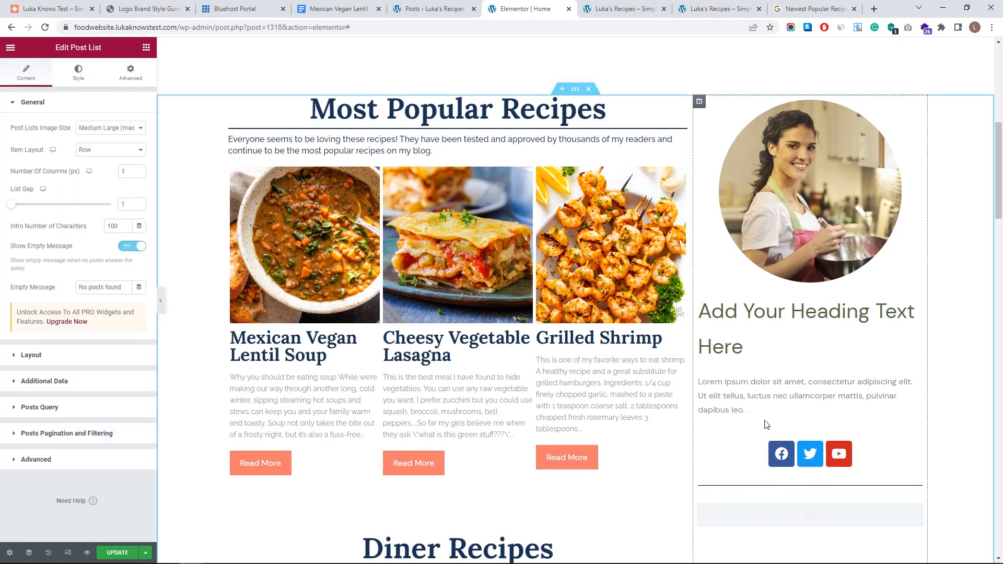
scroll(763, 425, down, 5)
scroll(760, 404, up, 7)
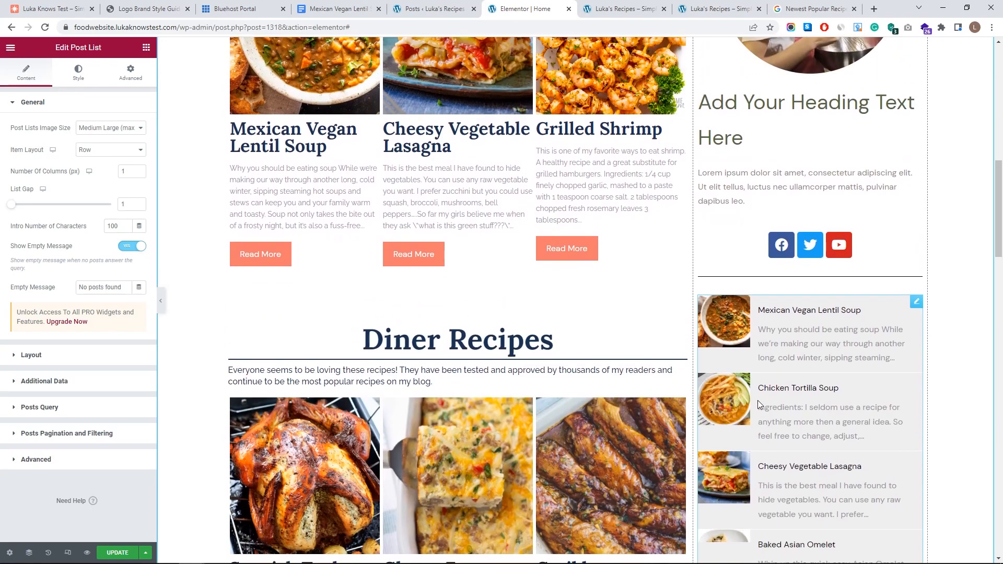
scroll(751, 499, down, 6)
scroll(780, 375, up, 6)
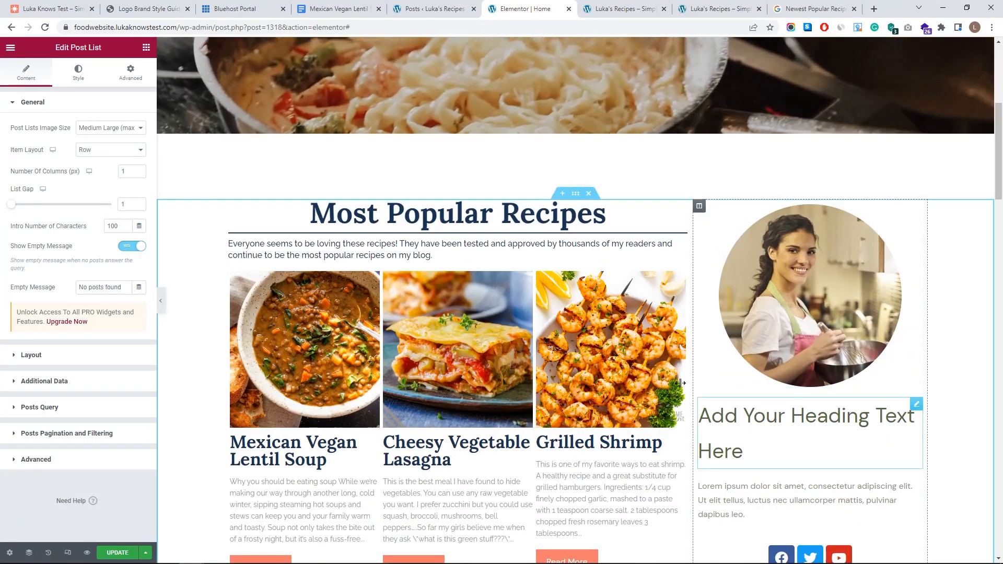
- Replace the sidebar heading text with the author's name and centre it
click(805, 434)
triple_click(16, 138)
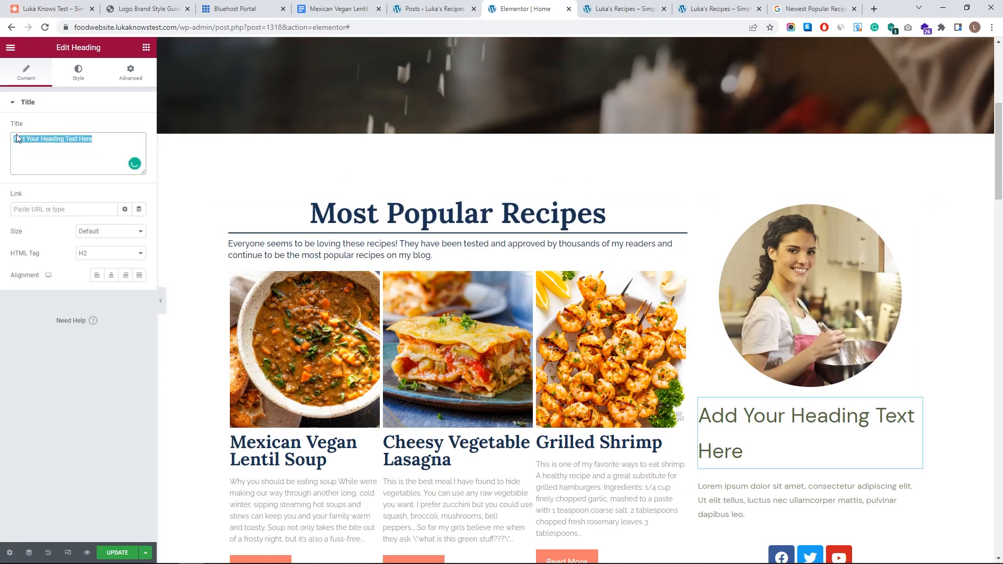
click(72, 71)
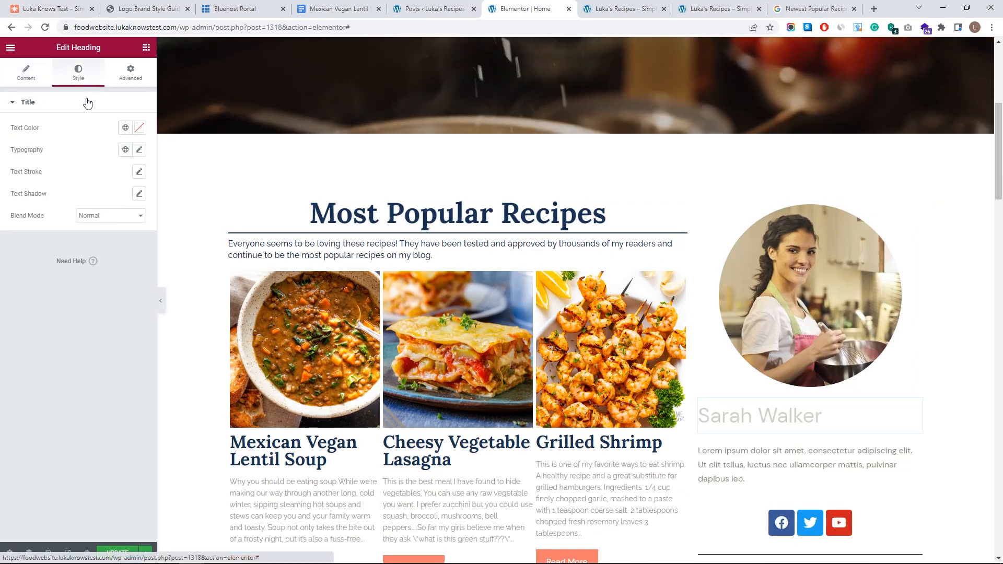
click(39, 73)
click(111, 275)
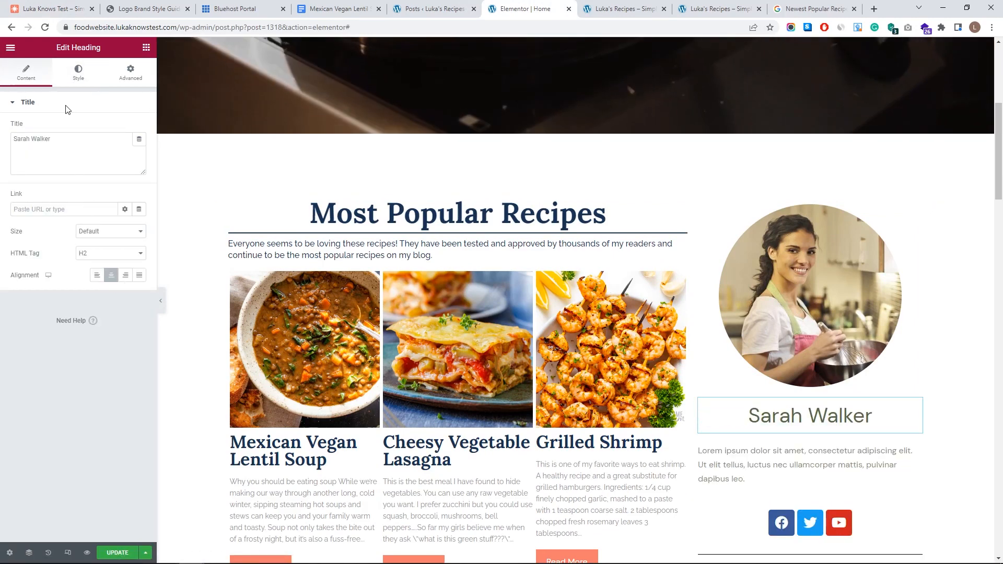
- Style the heading in the dark navy global colour and bold serif preset at size 51
click(78, 72)
click(126, 127)
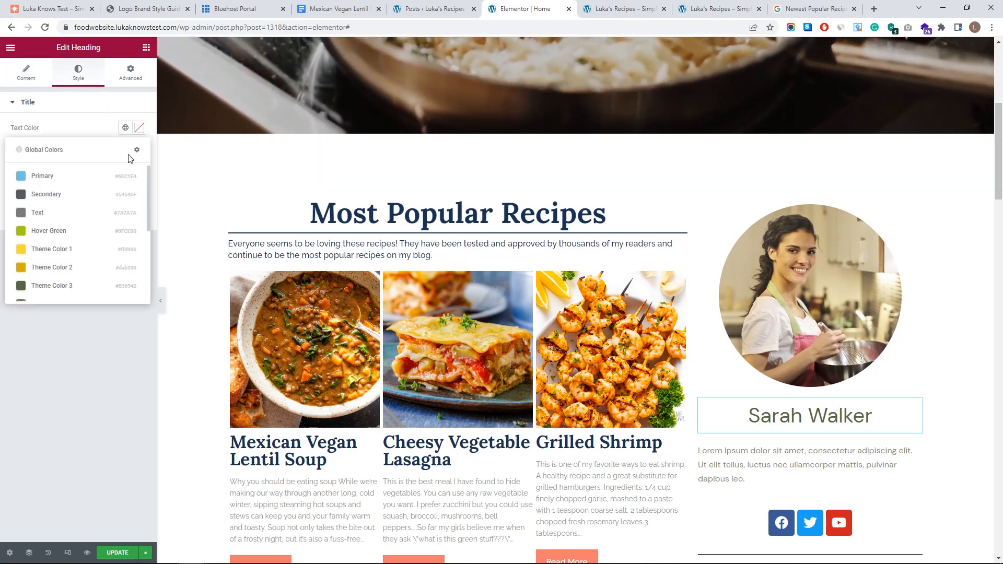
scroll(82, 226, down, 5)
click(60, 270)
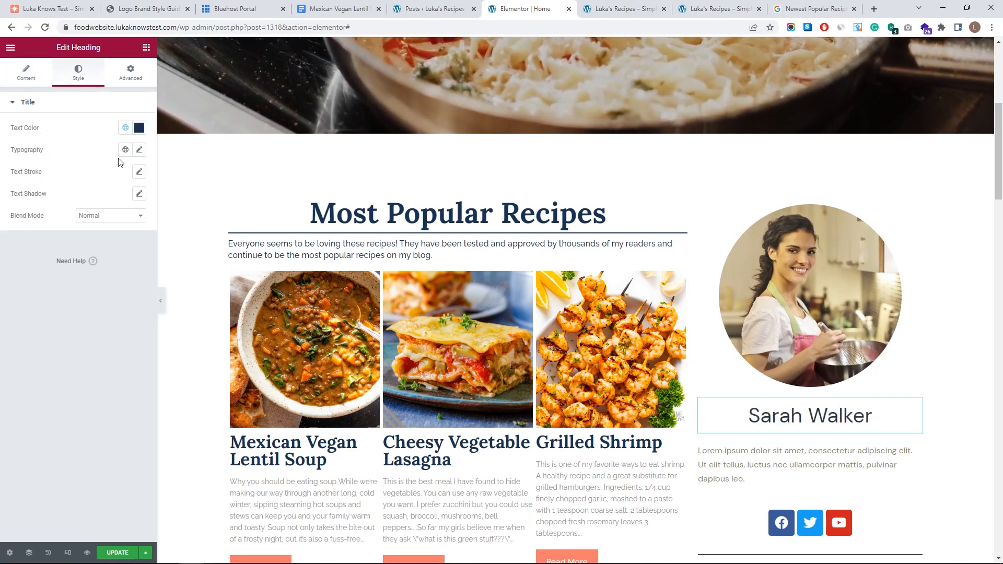
click(125, 150)
click(68, 259)
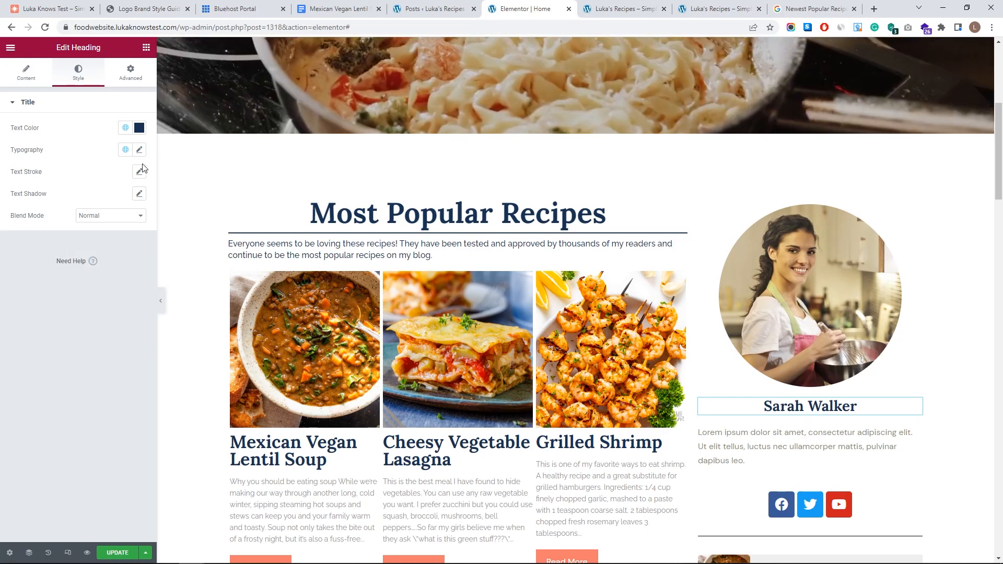
click(139, 150)
drag(33, 237, 43, 236)
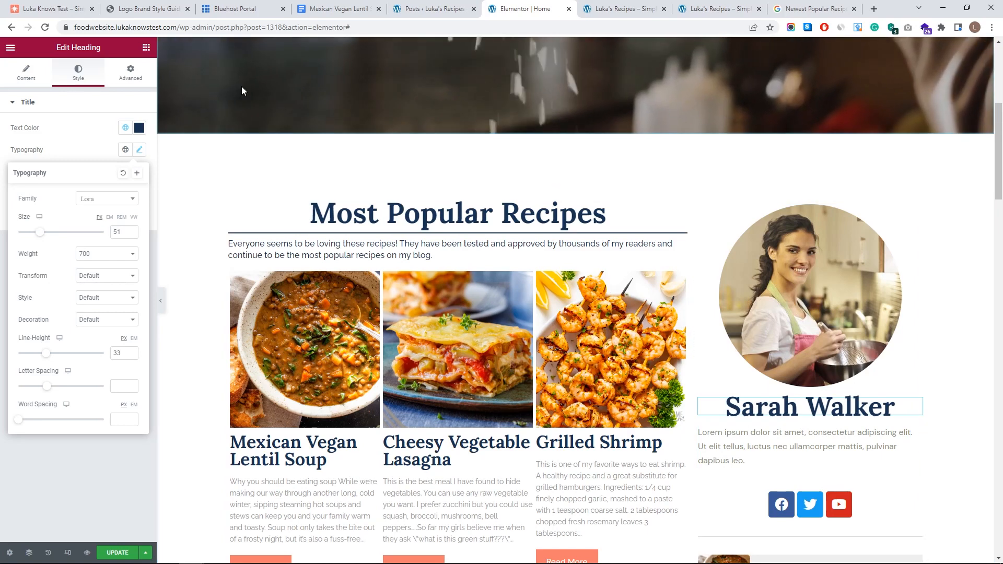
click(58, 9)
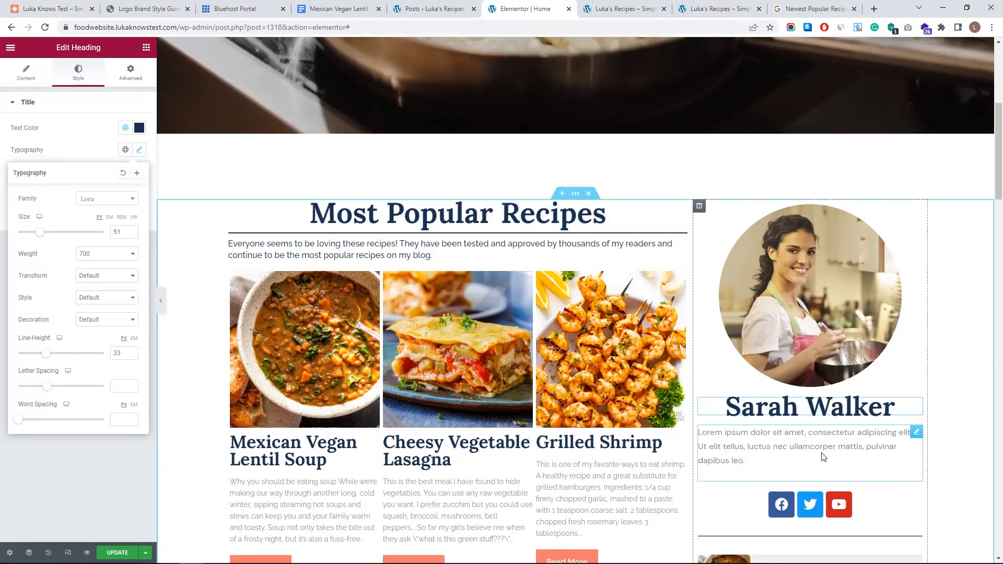
- Replace the lorem ipsum placeholder with the pasted welcome bio
click(822, 452)
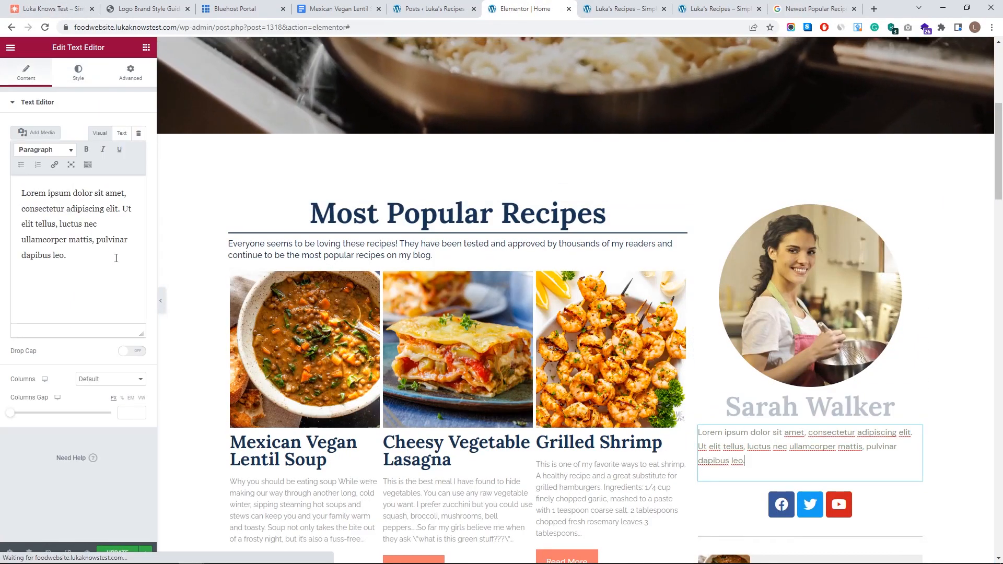
drag(113, 256, 1, 184)
key(BackSpace)
text(I’m Sarah and Welcome to my Culinary Journey where I share my Restaurant-Style Recipes & Travel Adventures. My goal in sharing my recipes and cooking tips is to make you feel more comfortable in your kitchen, and help you find the joy of cooking!)
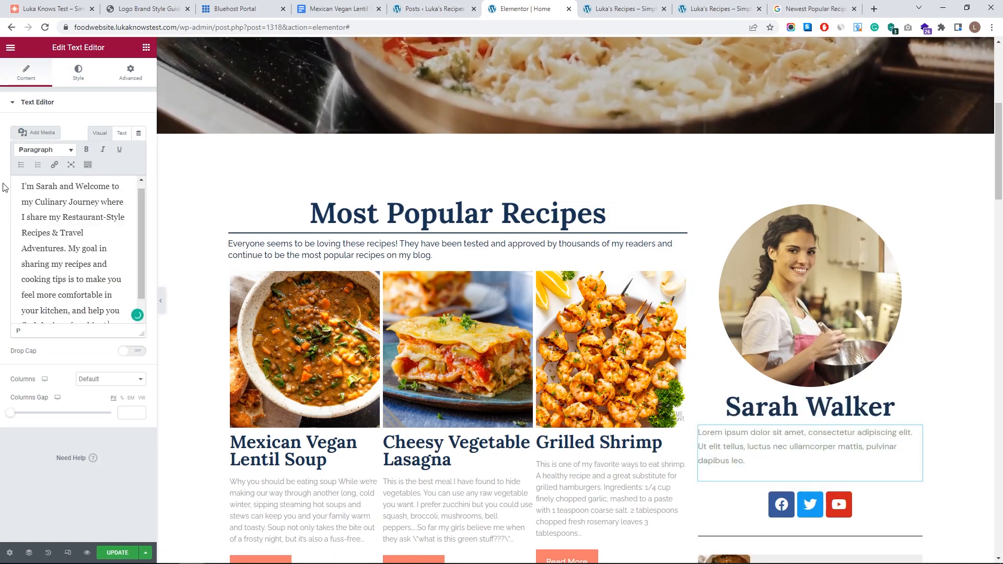
scroll(571, 434, down, 2)
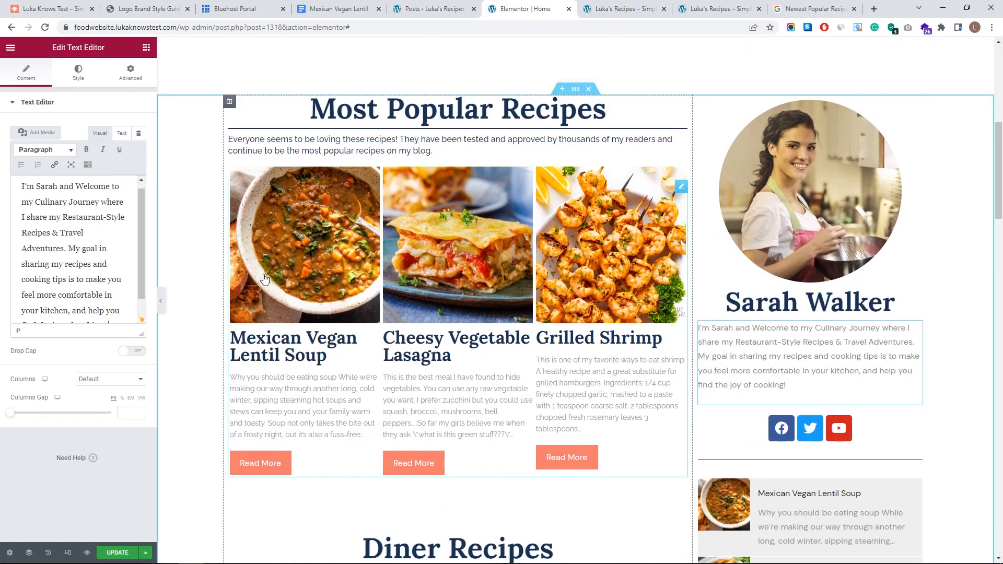
- Style the bio with the grey Text global colour and My Text font, enlarged one size step
click(90, 80)
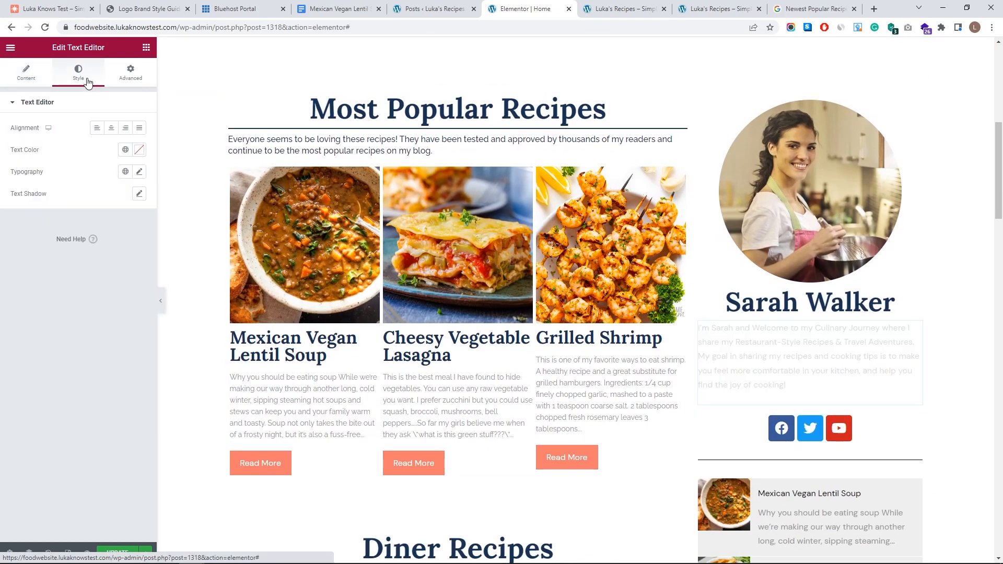
click(126, 150)
scroll(78, 253, down, 2)
scroll(74, 241, up, 2)
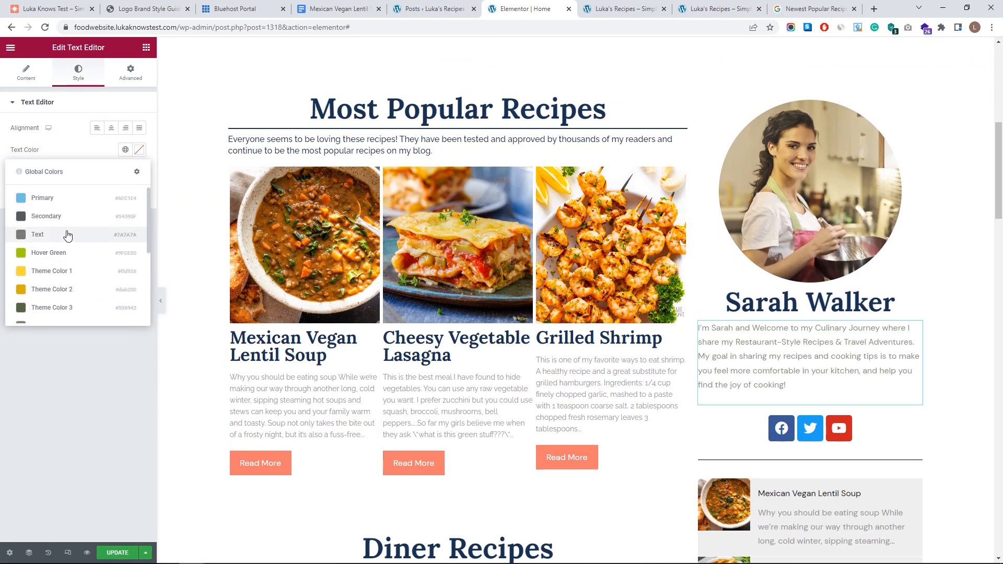
click(67, 235)
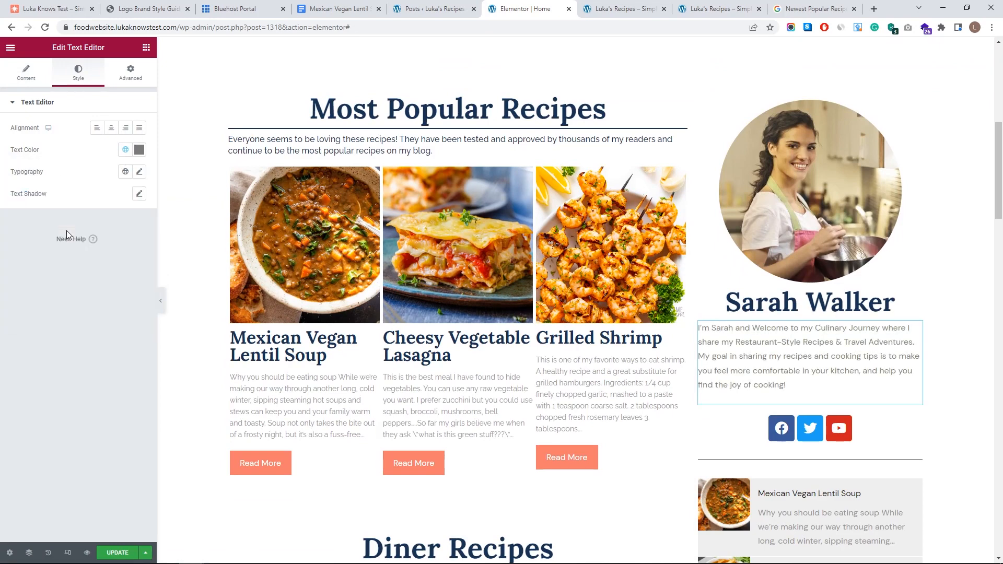
click(125, 172)
click(74, 302)
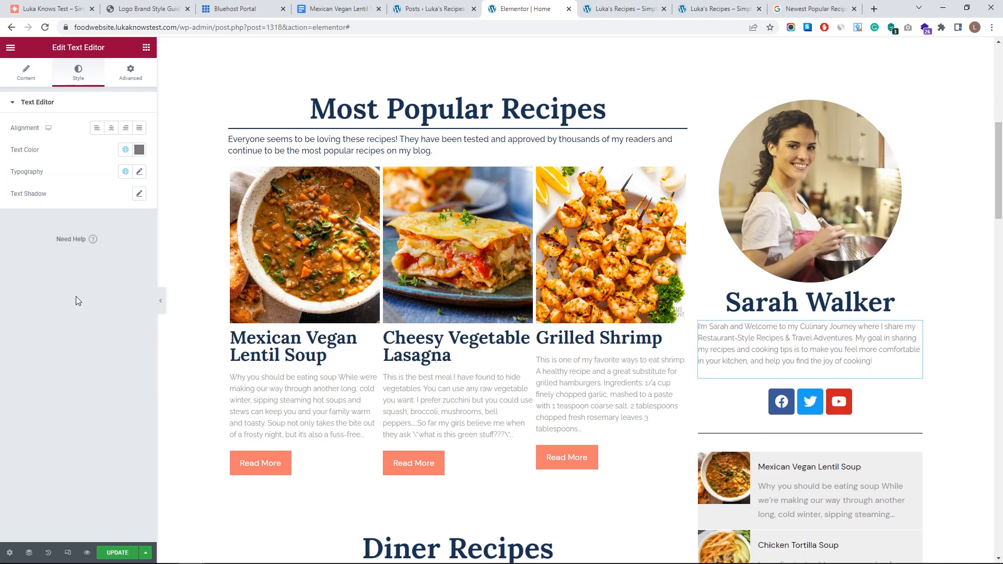
click(138, 172)
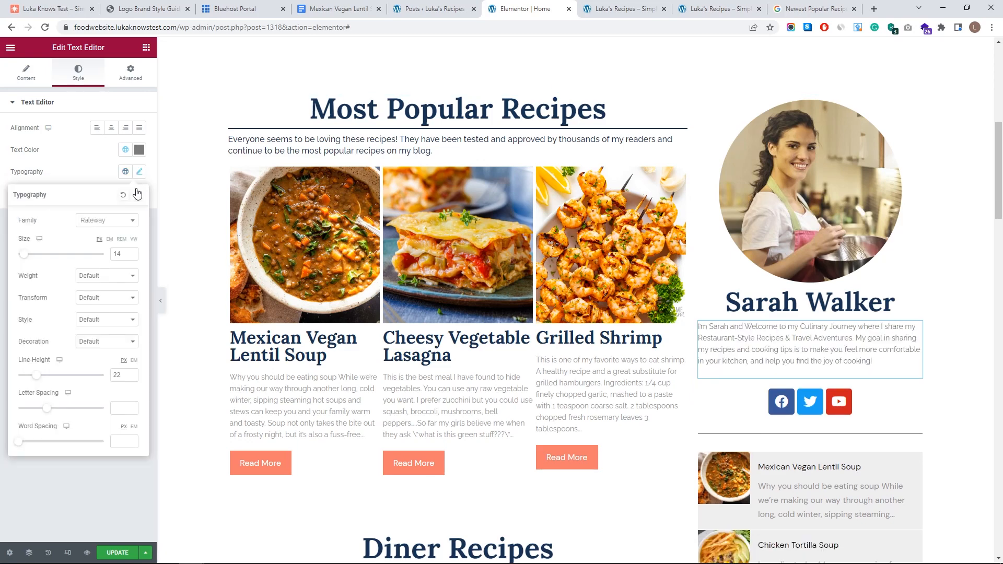
click(131, 252)
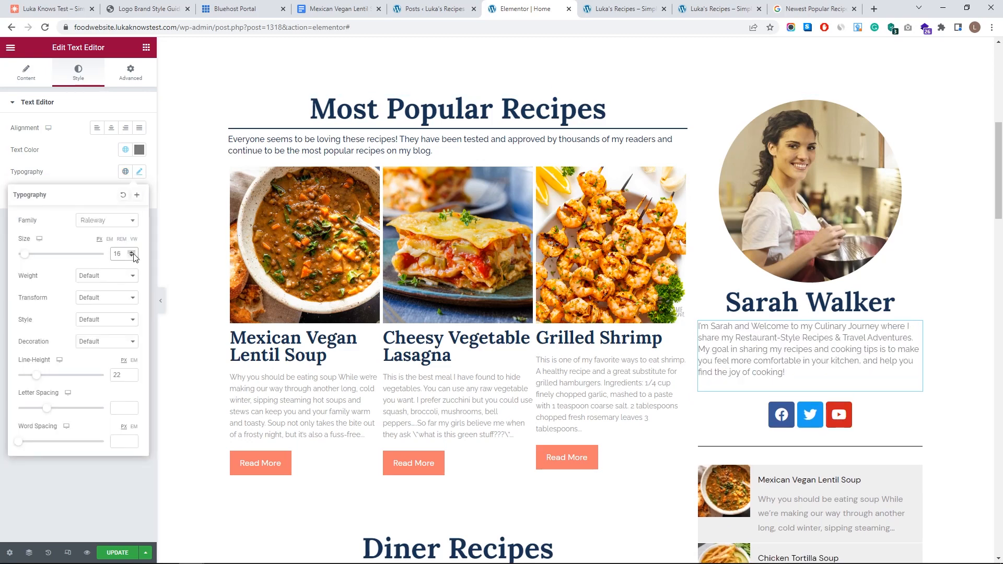
click(69, 150)
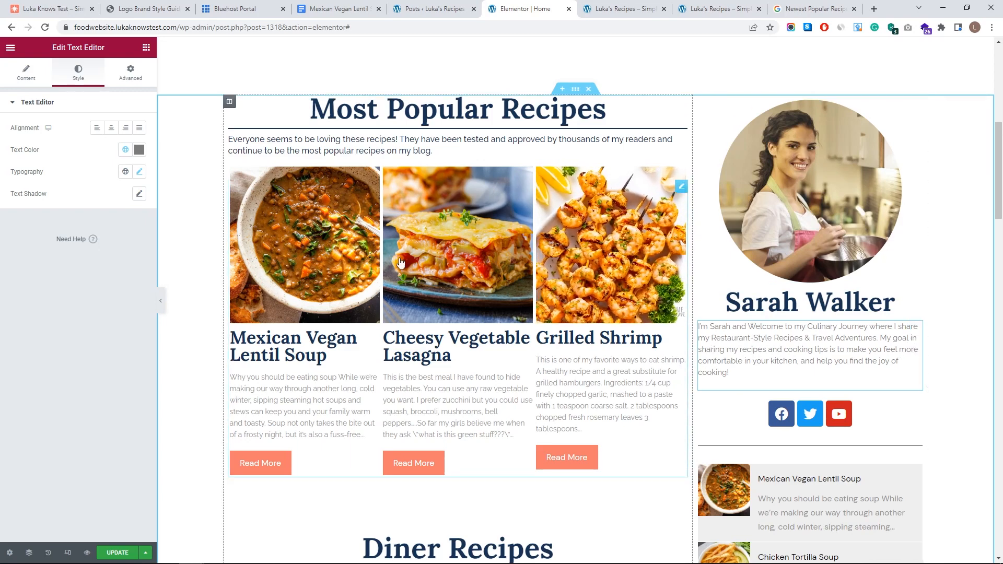
- Unlink the bio's padding and set right to 25 and left to 20
click(131, 74)
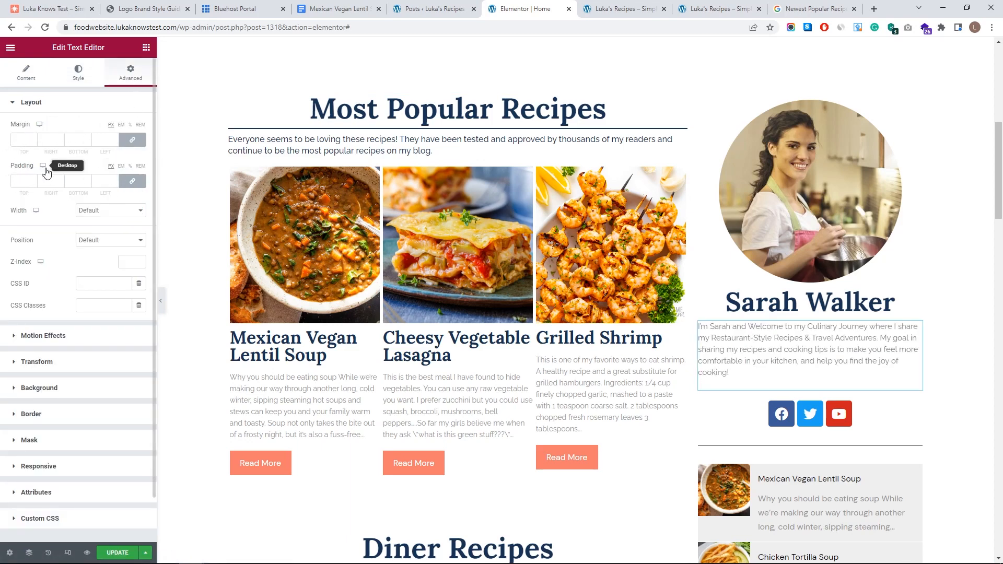
click(133, 181)
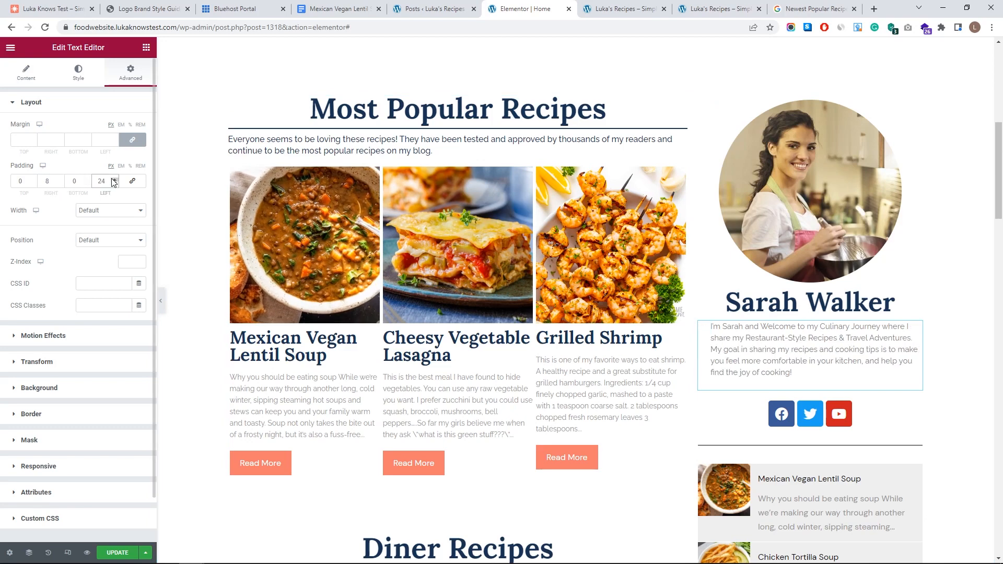
click(112, 179)
click(60, 179)
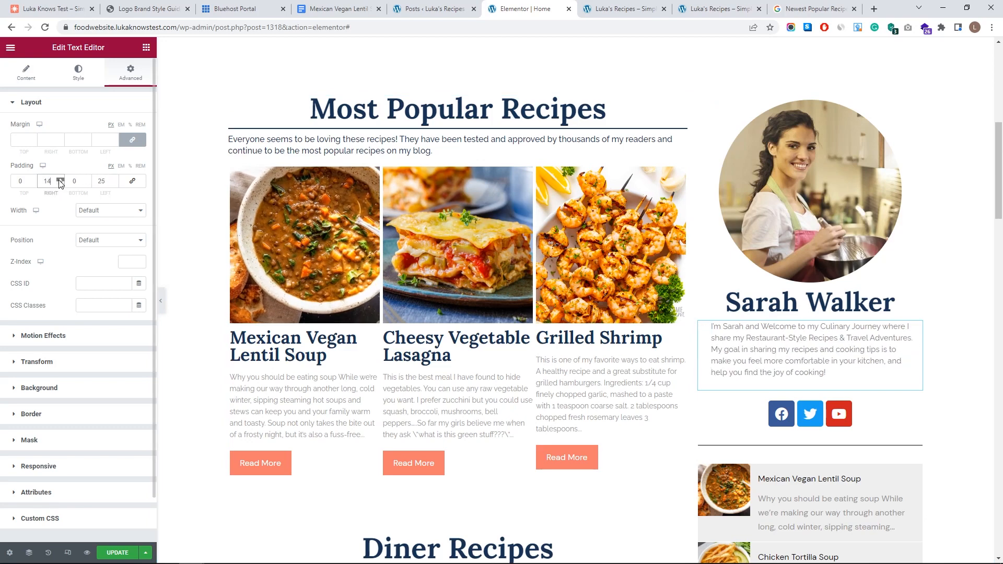
click(60, 180)
click(60, 179)
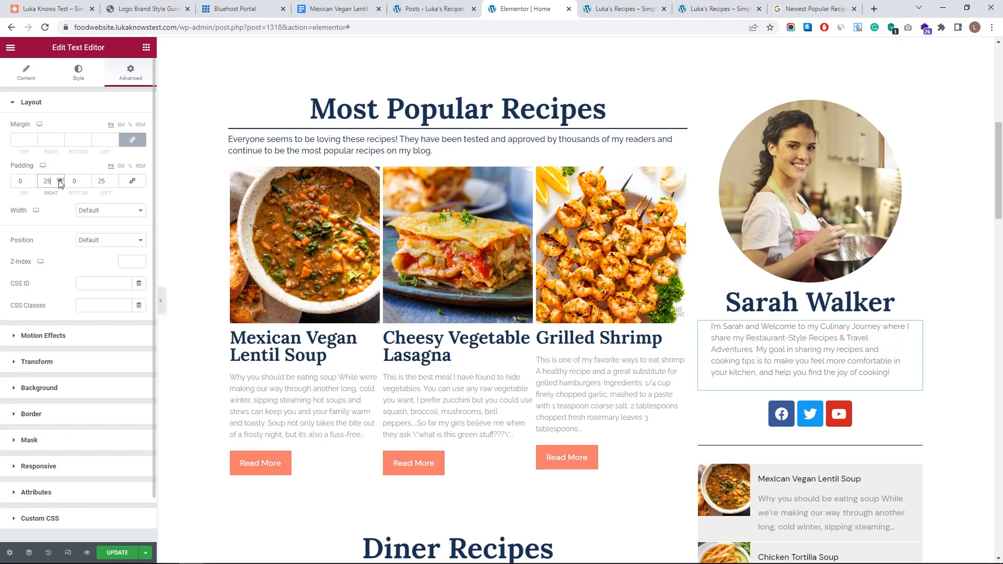
click(115, 178)
click(114, 179)
click(115, 179)
click(115, 179)
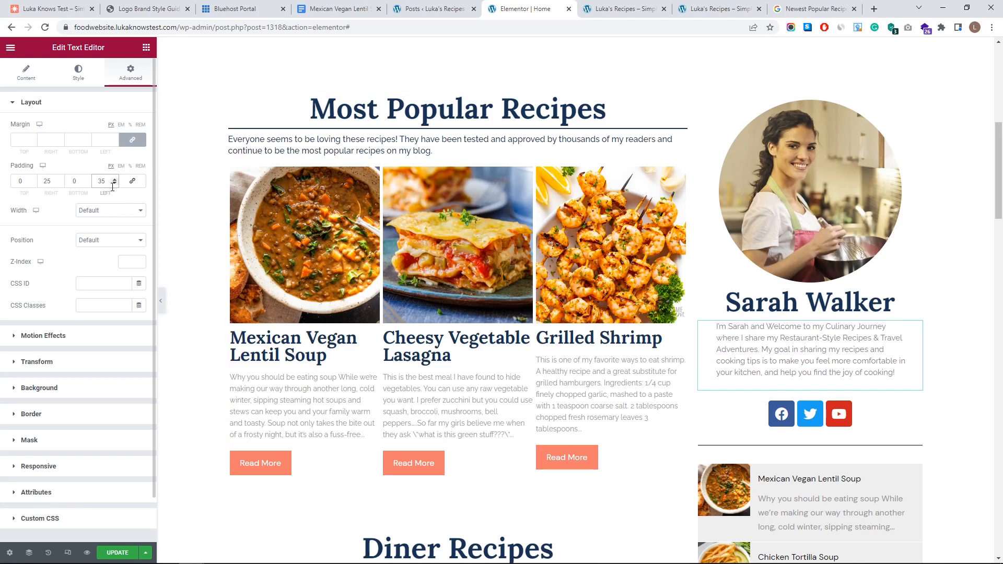
click(114, 183)
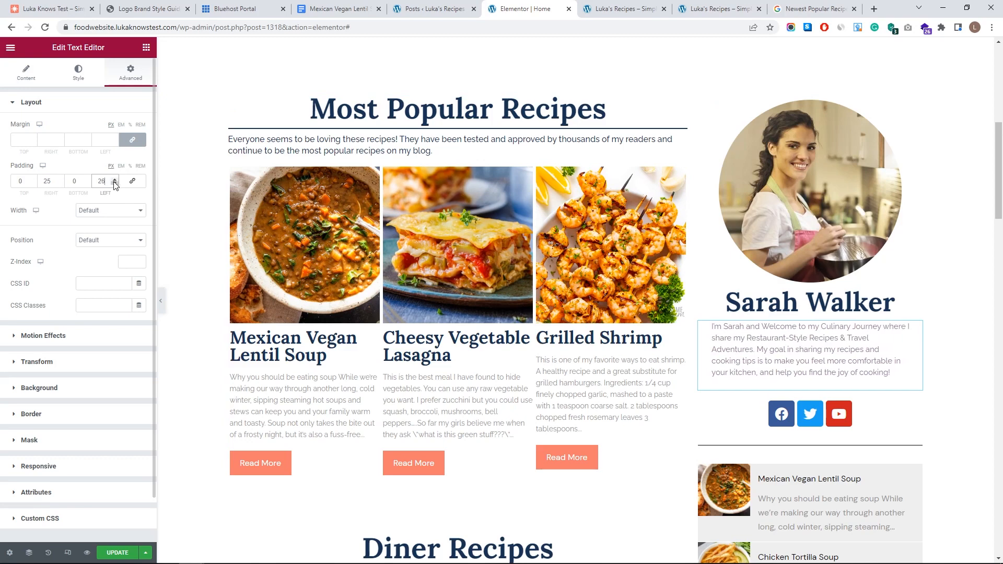
click(114, 183)
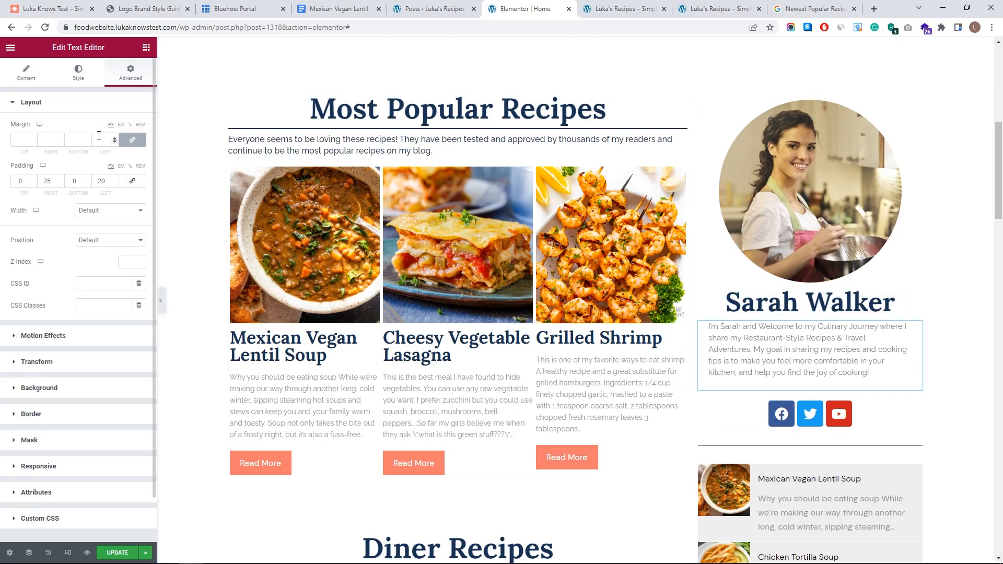
- Unlink the bio's margins and give it a 4 px top margin
click(132, 140)
click(32, 143)
click(33, 142)
click(32, 138)
click(32, 138)
click(32, 137)
click(32, 137)
click(33, 137)
click(32, 137)
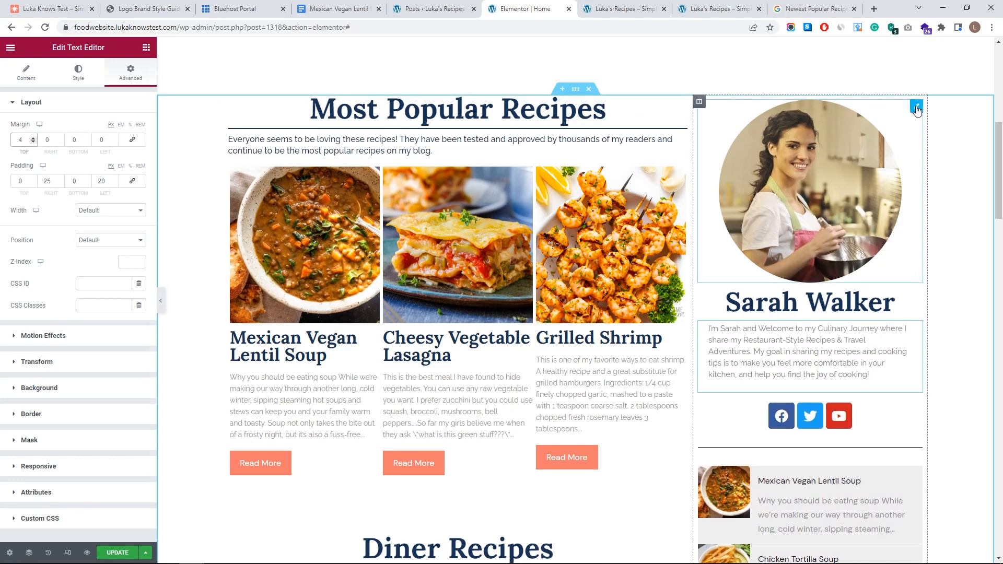
- Raise the portrait image's top margin to push it further down the sidebar
click(918, 105)
click(133, 77)
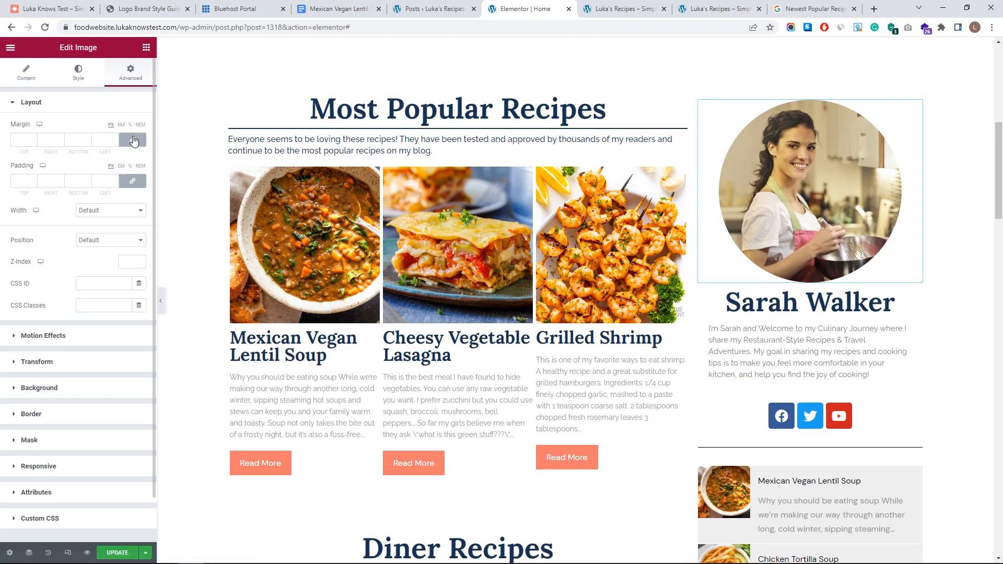
click(34, 142)
click(34, 143)
click(34, 142)
click(34, 142)
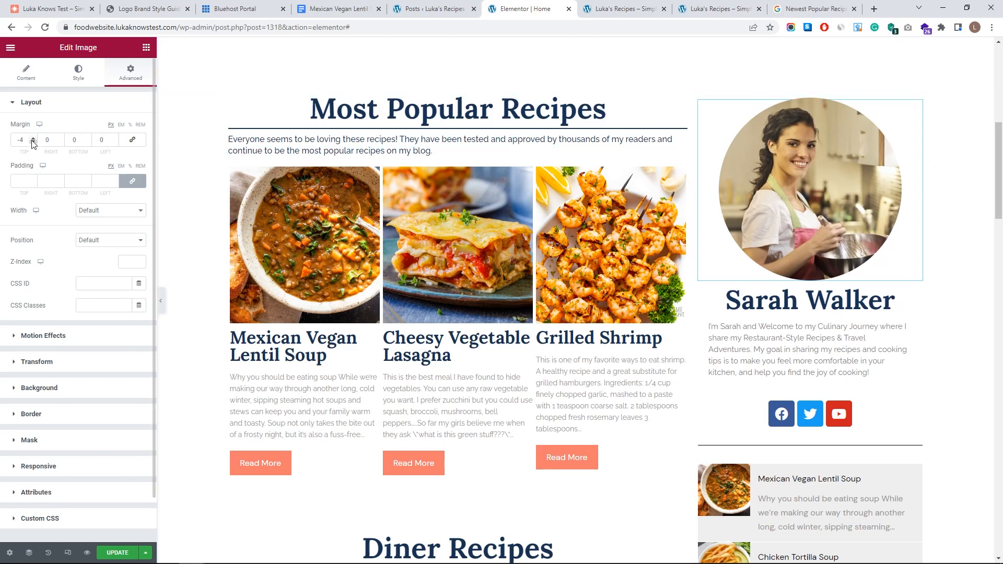
click(33, 139)
click(33, 139)
click(33, 139)
click(33, 138)
click(33, 138)
click(33, 139)
click(33, 139)
click(33, 138)
click(33, 139)
click(33, 139)
click(33, 139)
click(33, 138)
click(33, 138)
click(33, 138)
click(33, 139)
click(33, 139)
click(32, 139)
click(33, 139)
click(33, 138)
click(33, 139)
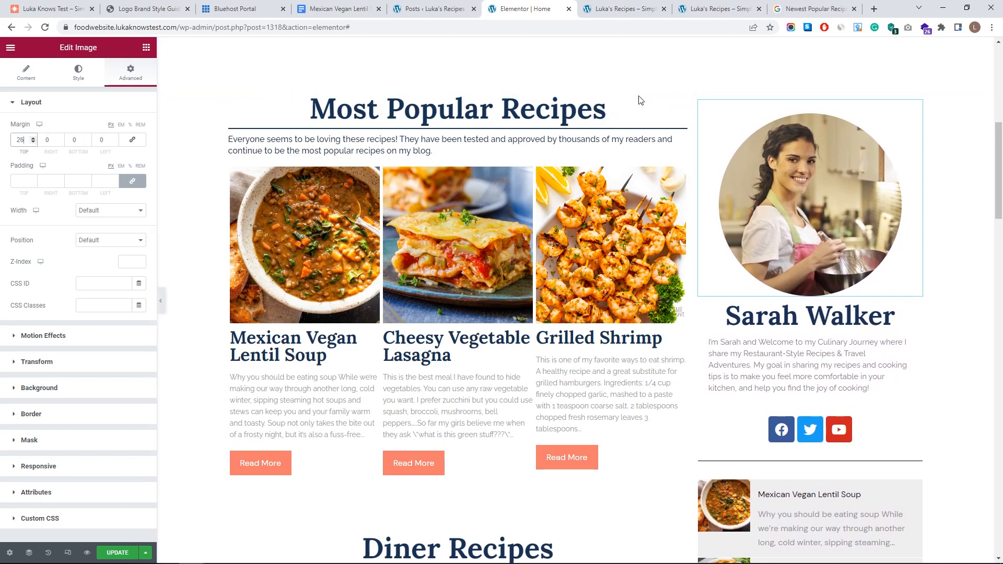
- Unlink the Most Popular Recipes heading's margins and set its top margin to 24
click(680, 111)
click(130, 74)
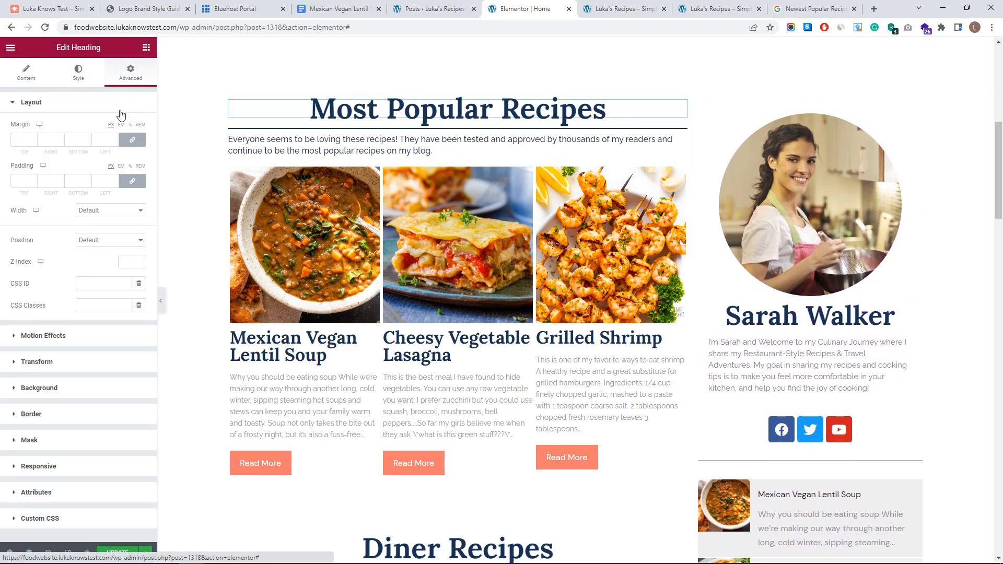
click(133, 140)
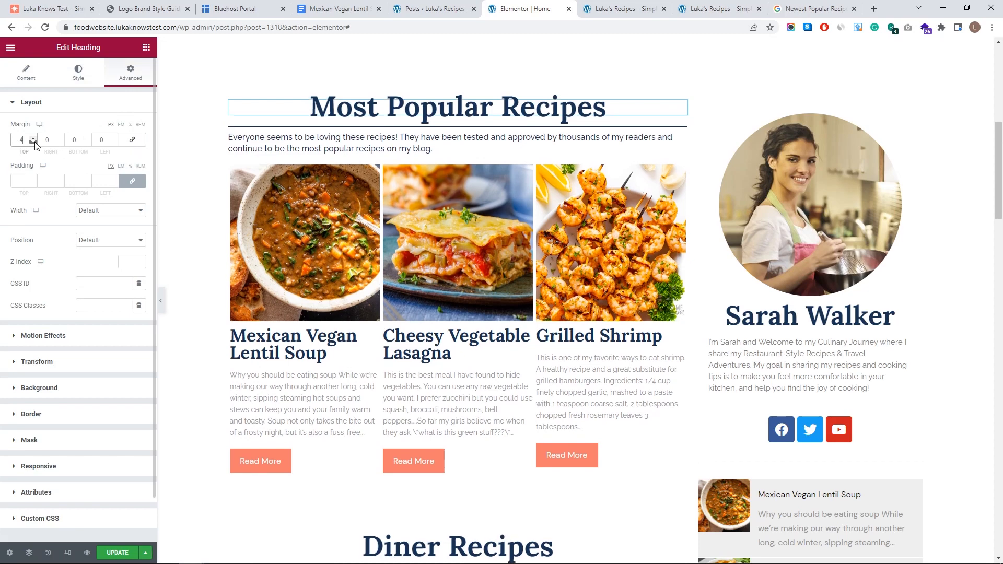
click(33, 139)
click(33, 138)
click(33, 139)
click(33, 138)
click(33, 138)
click(34, 139)
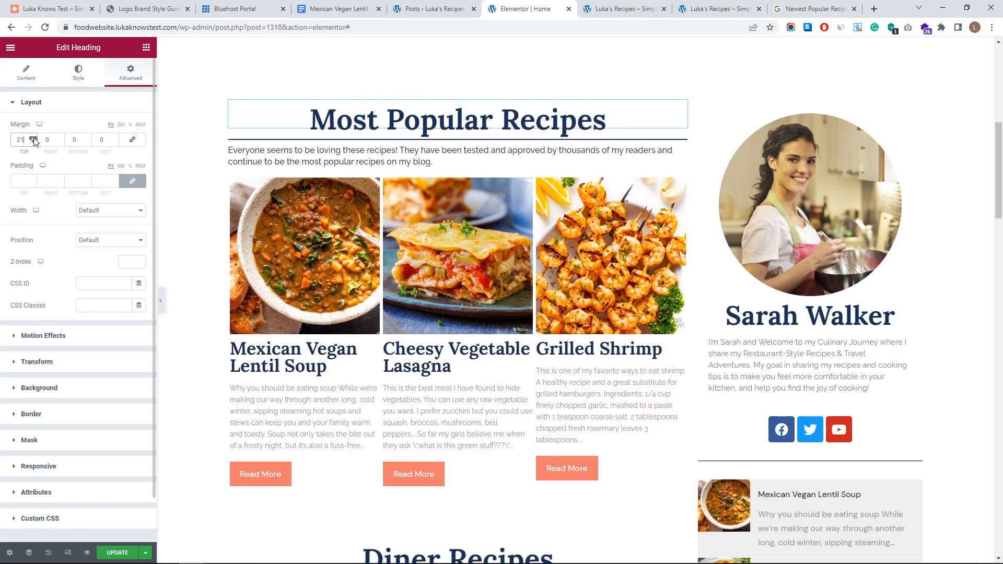
click(969, 145)
scroll(899, 261, down, 2)
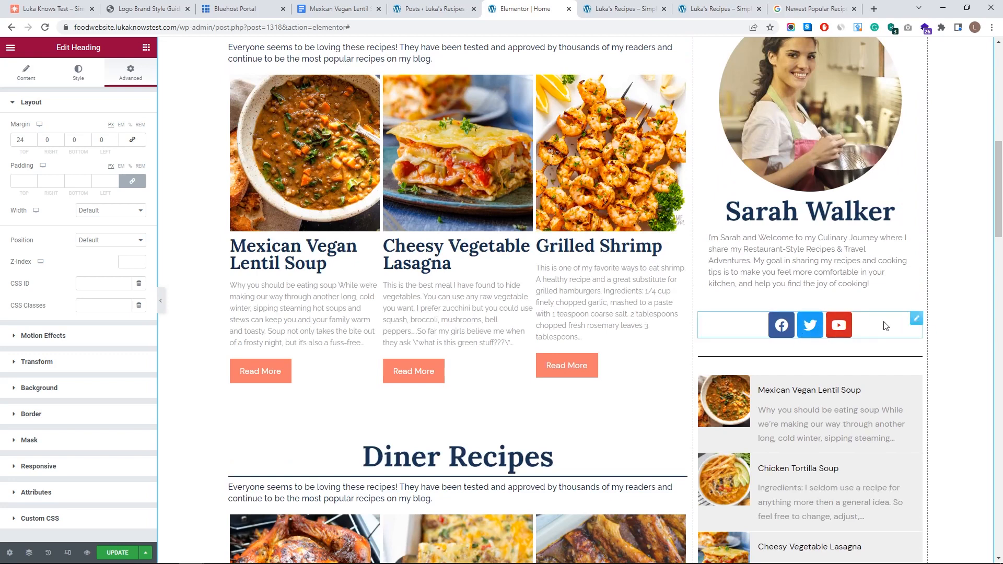
- Add a Pinterest icon as the fourth item in the social icons row
click(916, 319)
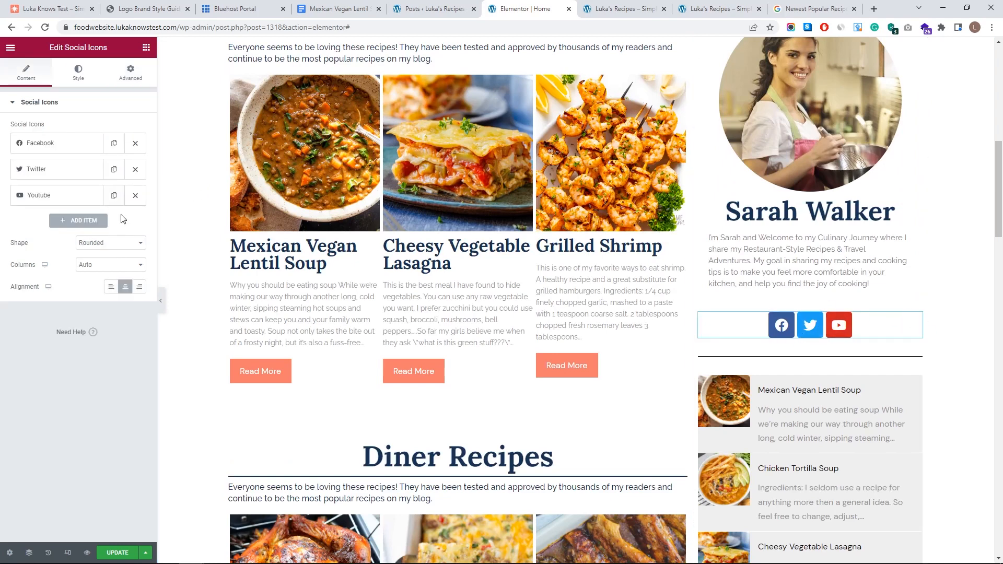
click(86, 225)
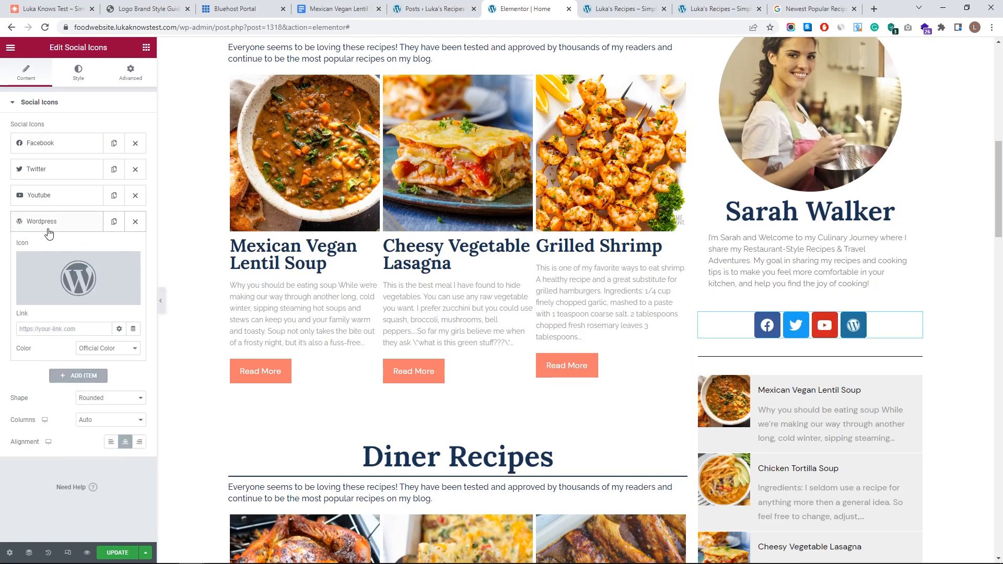
click(72, 282)
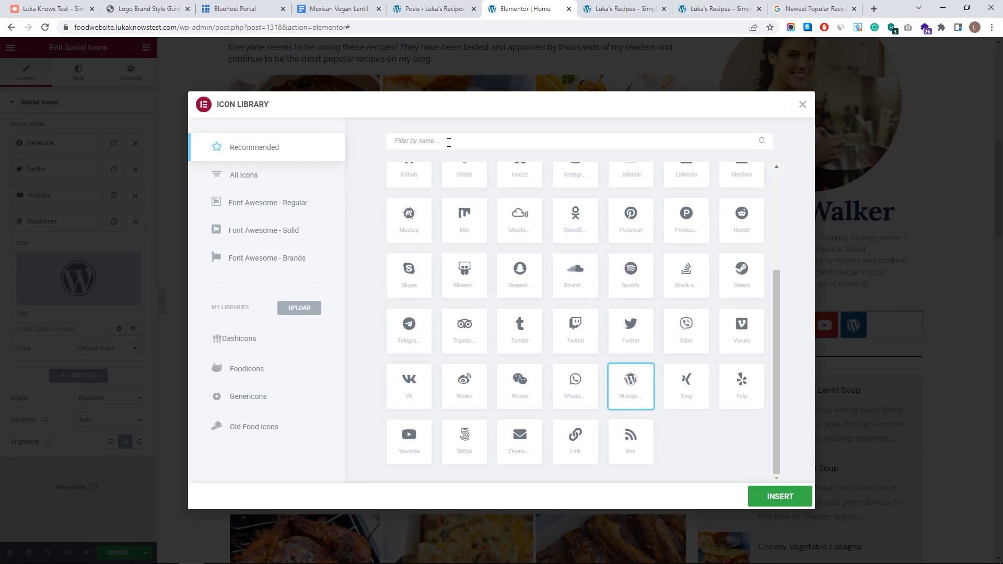
text(pin)
click(410, 207)
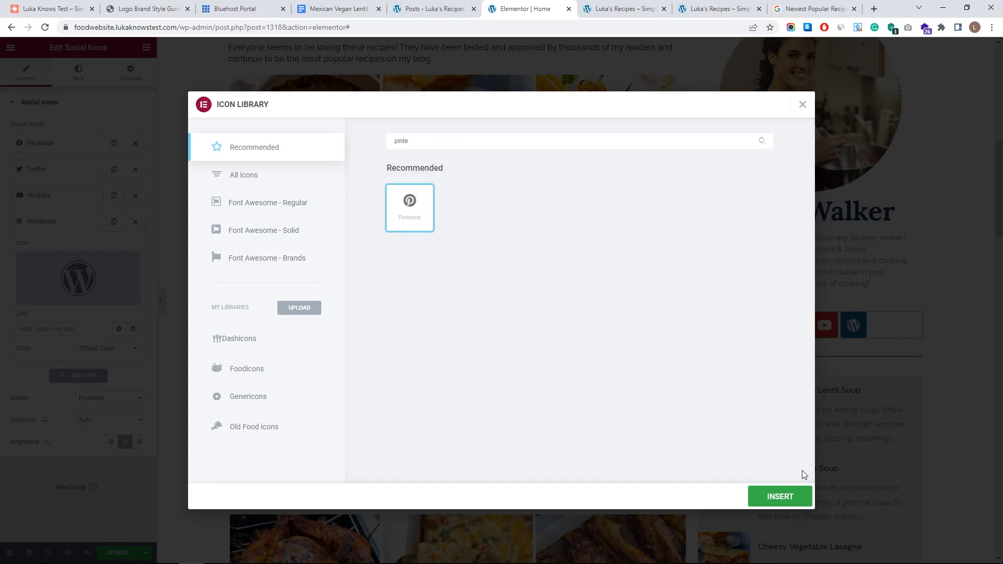
click(780, 496)
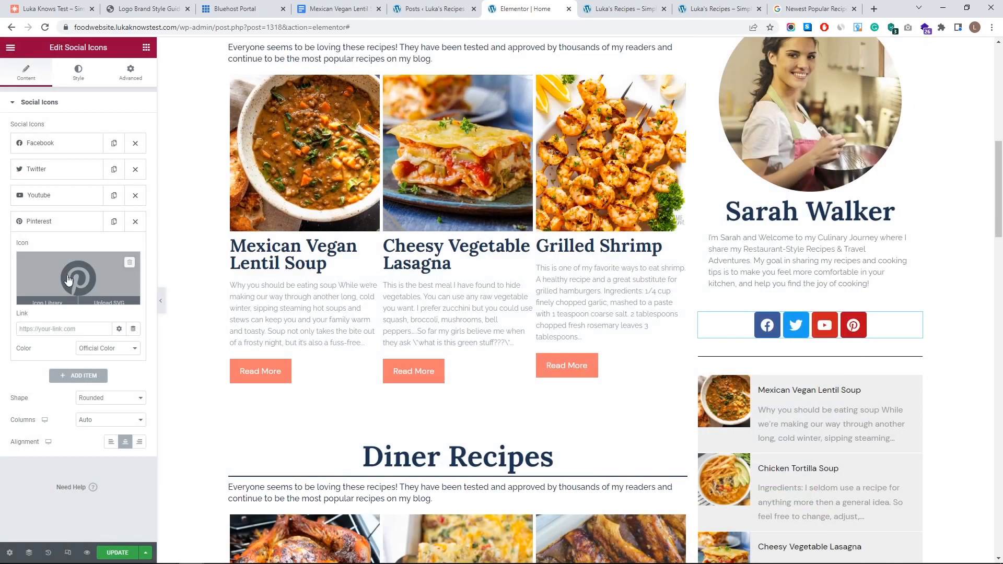
- Add an Instagram icon as the fifth social icon
click(78, 376)
click(80, 318)
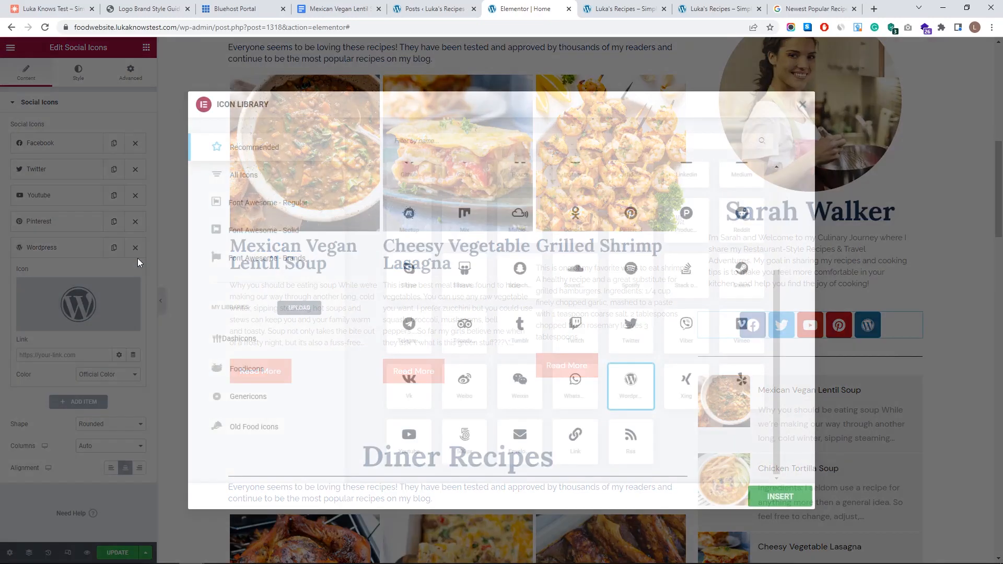
click(434, 142)
text(inst)
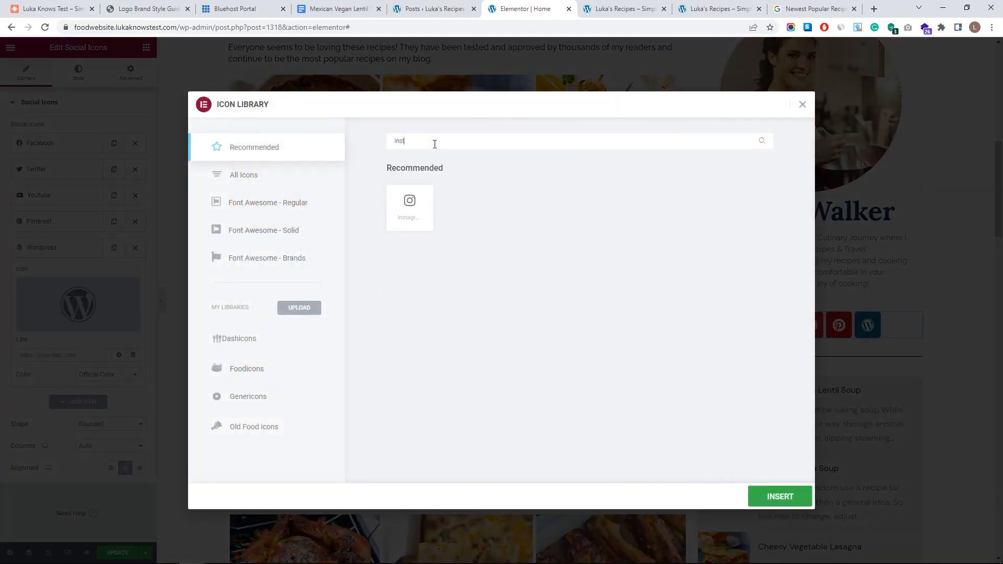
click(402, 211)
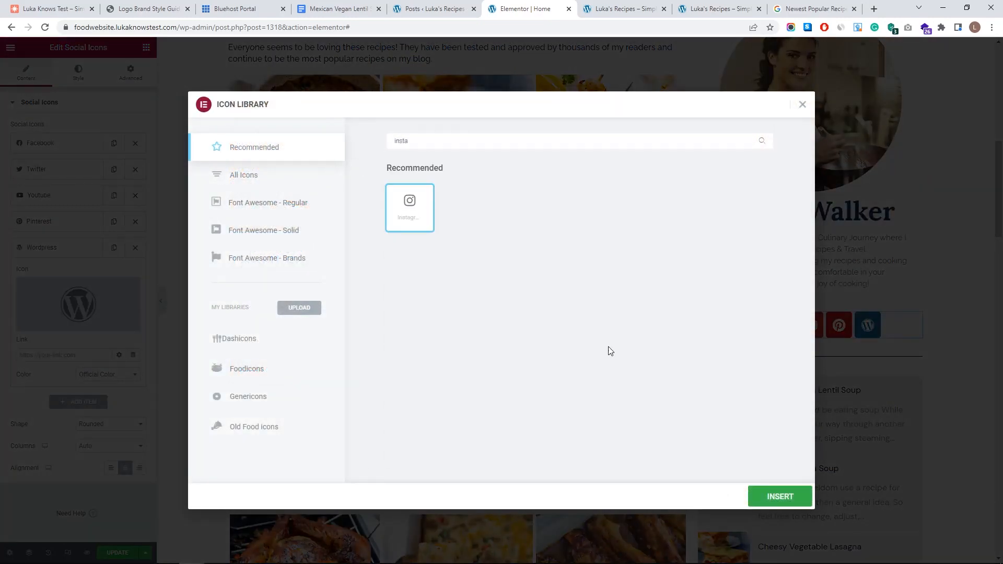
click(773, 497)
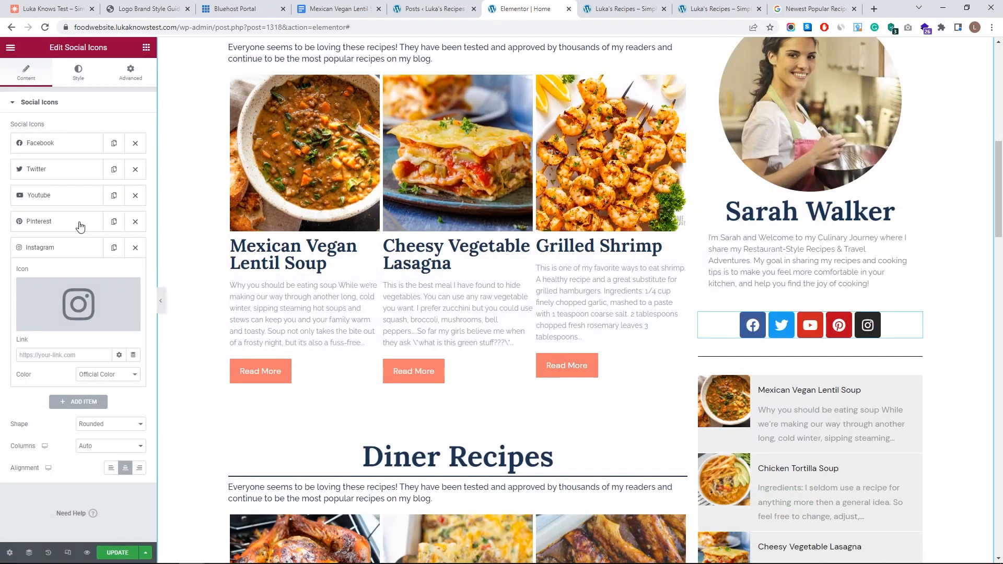
- Remove the Facebook item and add a new item with the TikTok icon from All Icons
click(135, 144)
click(84, 376)
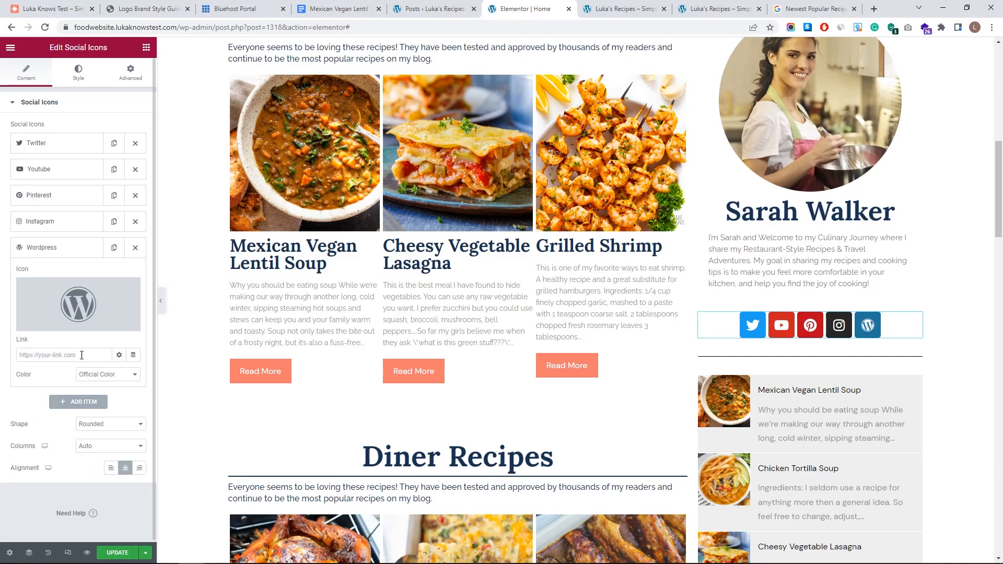
click(73, 309)
click(453, 144)
text(tikto)
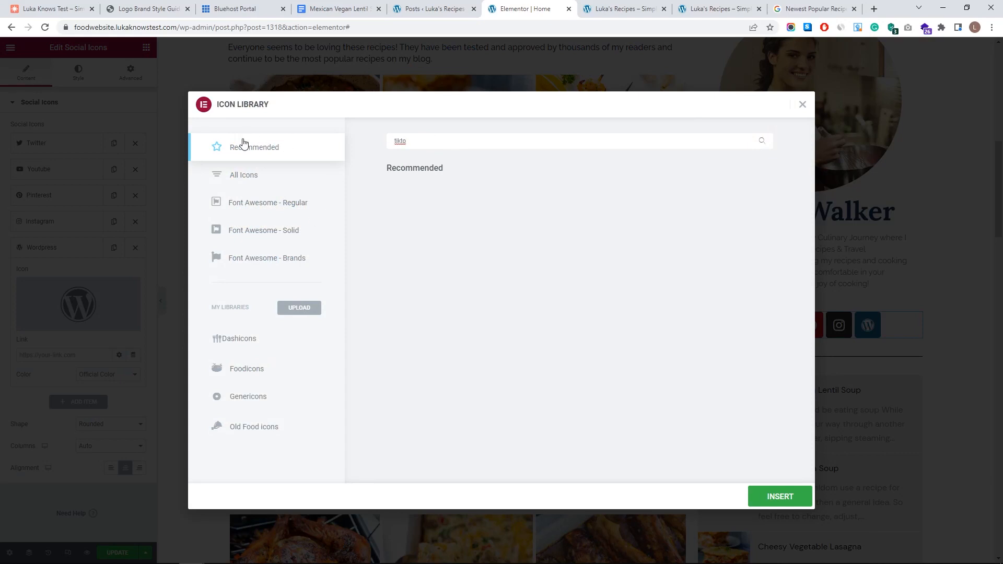
click(247, 180)
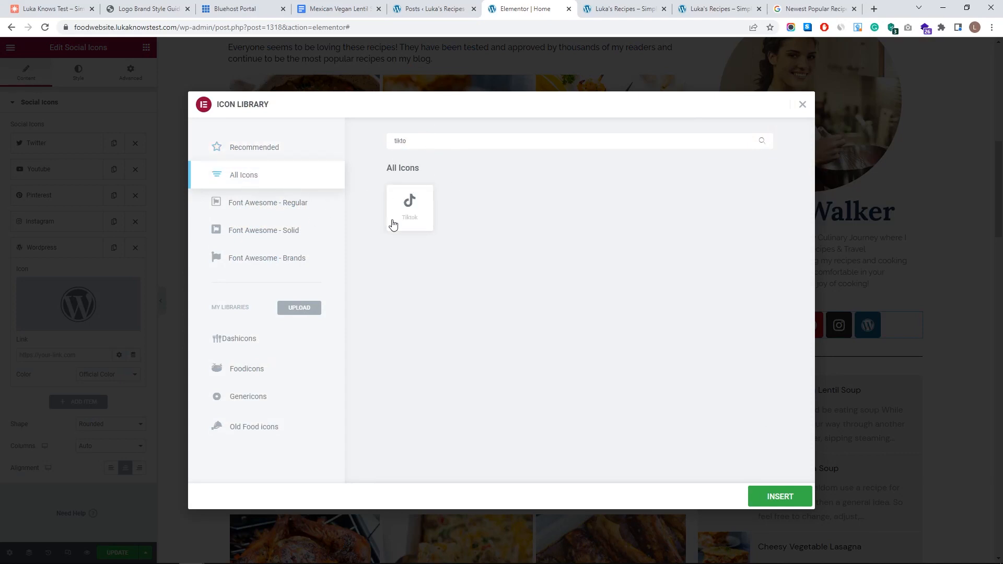
click(421, 217)
click(777, 497)
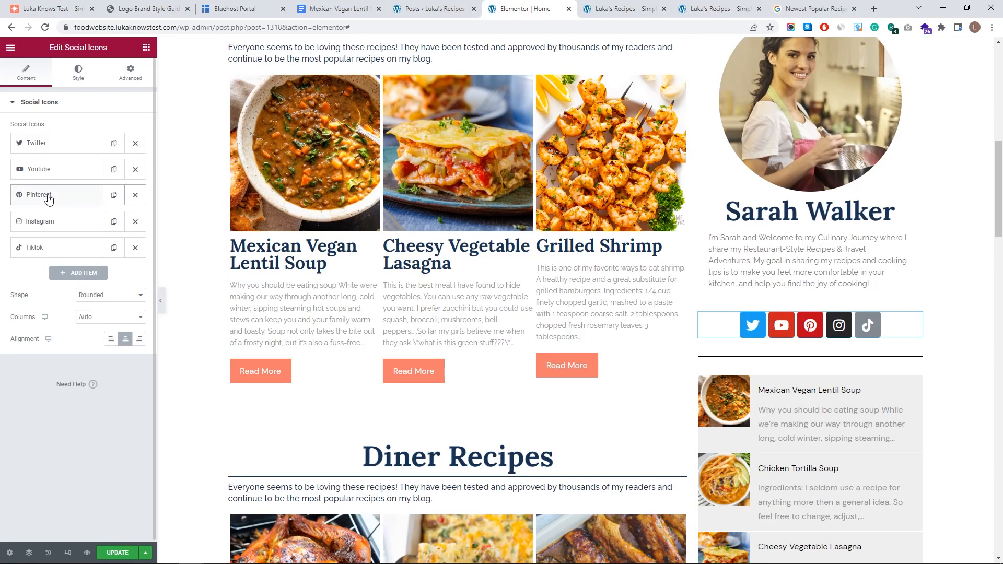
- Move Pinterest to the top and Instagram above YouTube, then set Instagram's colour to Custom
drag(48, 198, 55, 142)
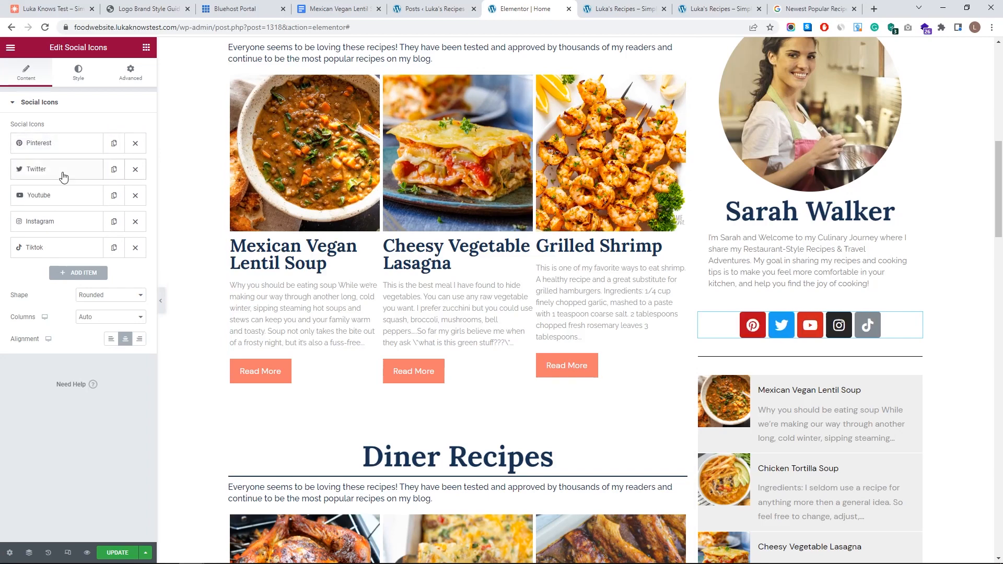
drag(53, 228, 48, 194)
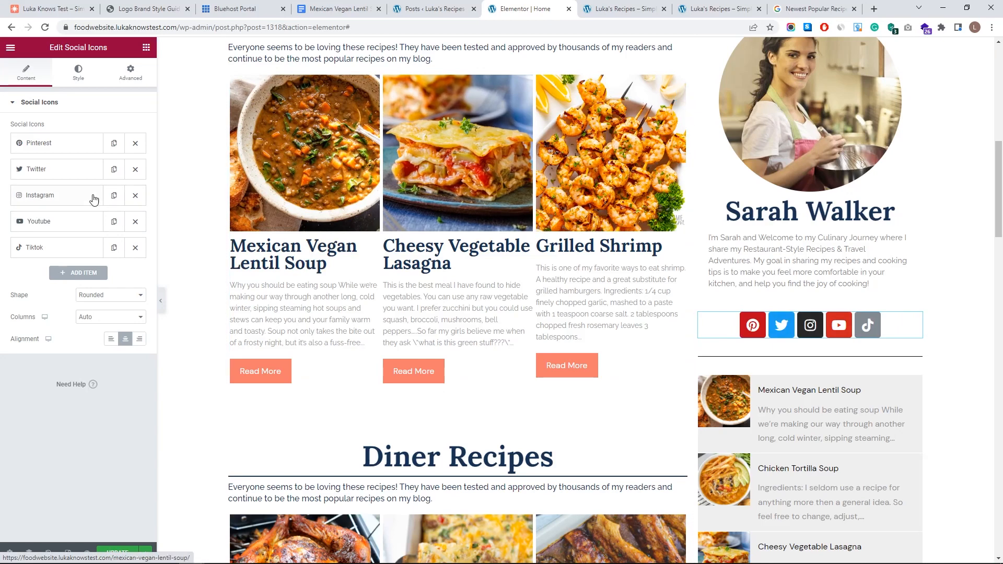
click(73, 196)
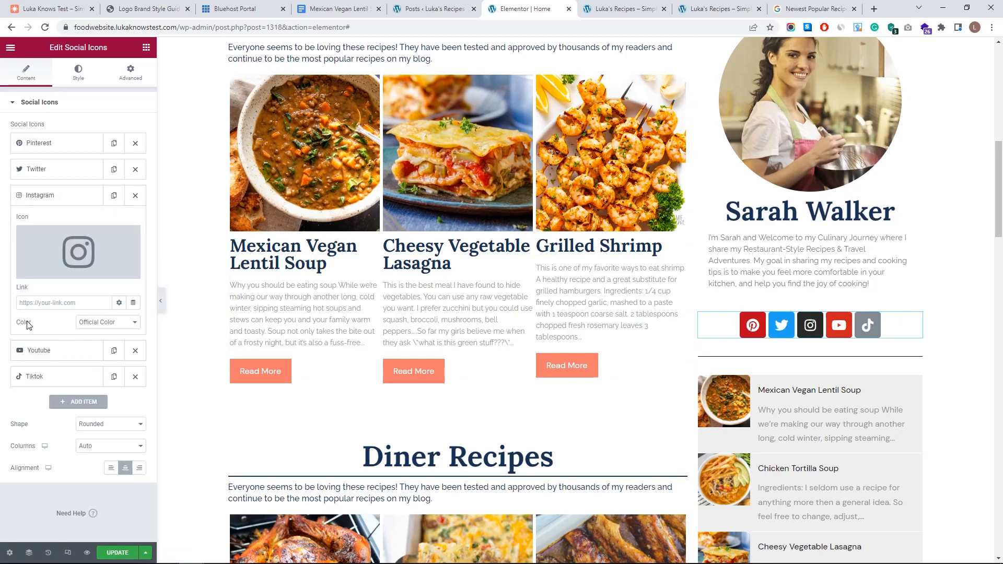
click(110, 326)
click(110, 342)
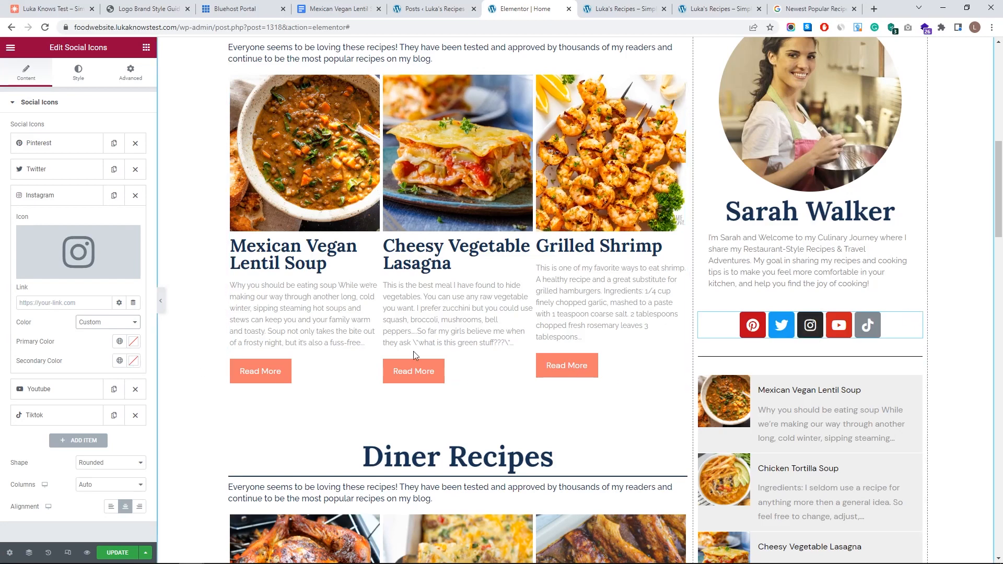
- Make Instagram's primary colour orange and its secondary colour white
click(135, 344)
drag(83, 476, 94, 476)
mouse_move(192, 403)
mouse_down()
mouse_move(182, 395)
mouse_move(184, 403)
mouse_up()
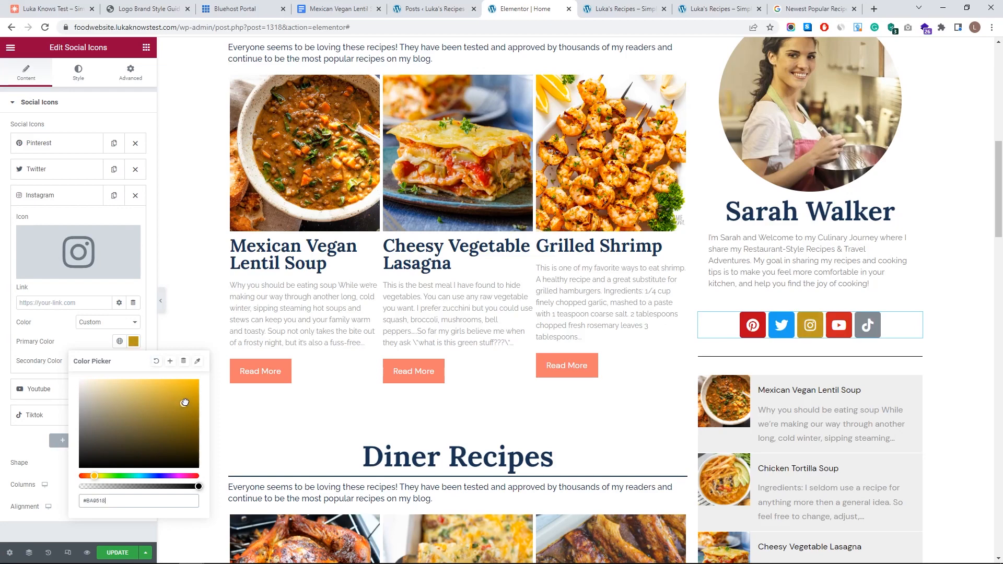
drag(92, 477, 91, 476)
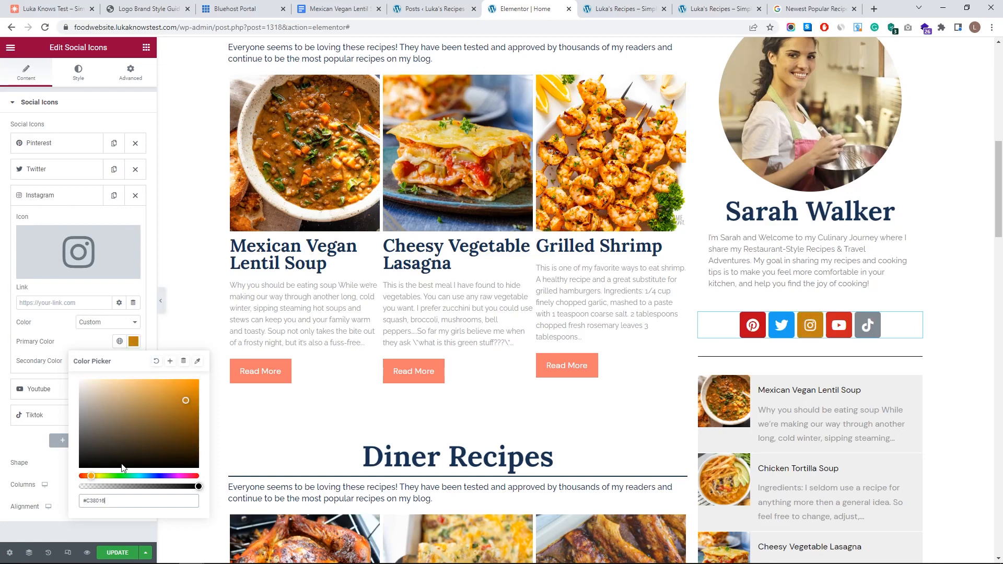
drag(189, 404, 177, 384)
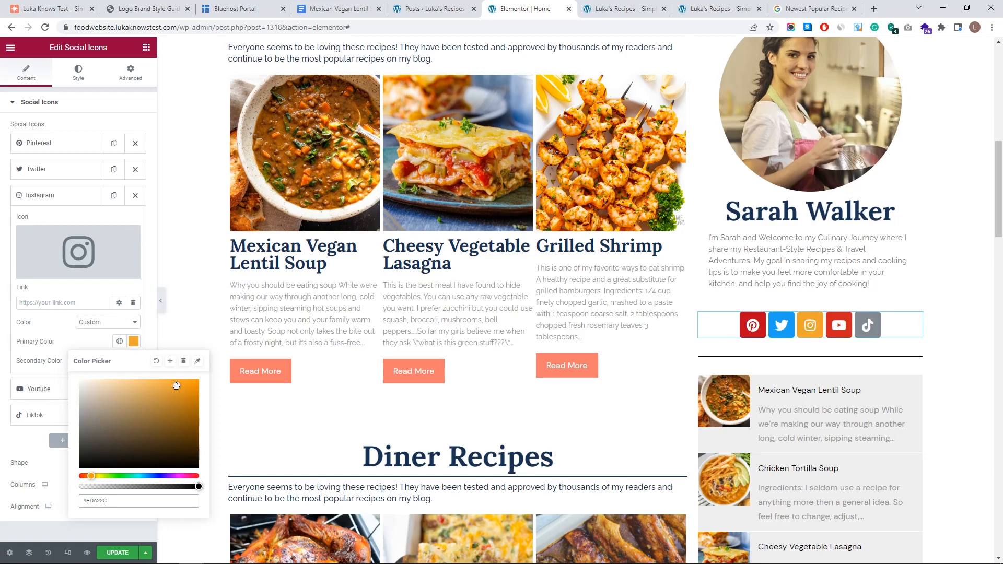
click(55, 337)
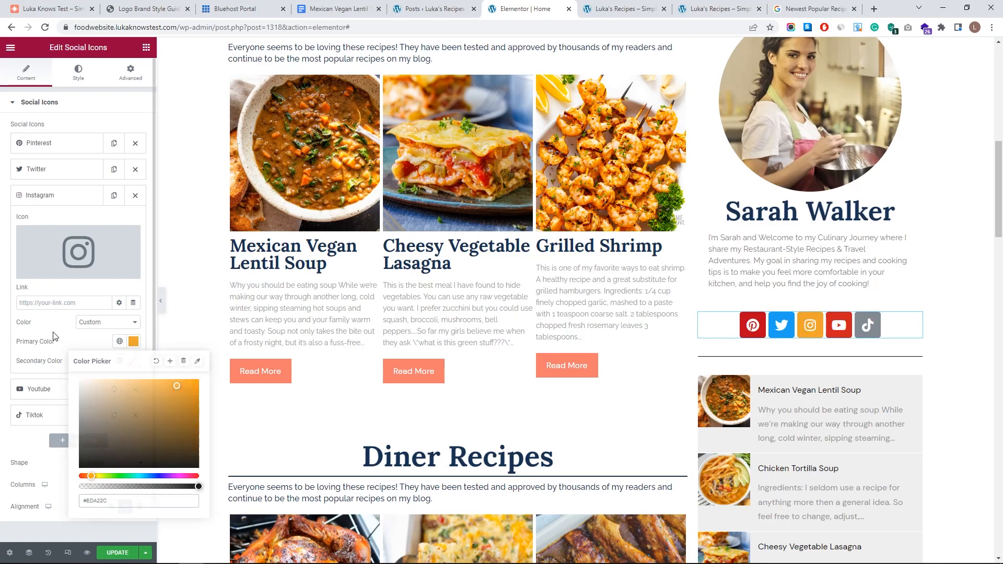
click(134, 361)
click(108, 405)
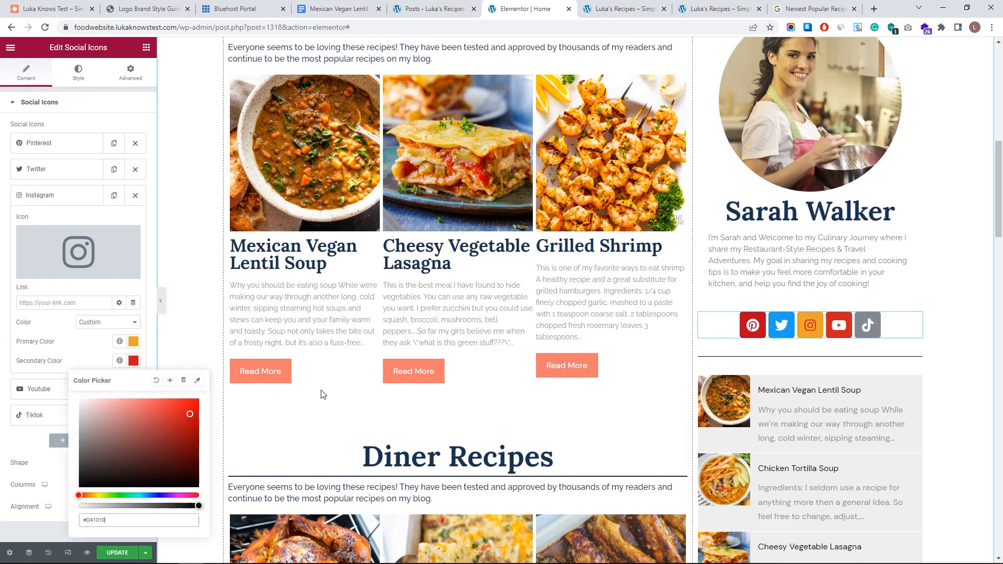
drag(109, 404, 56, 373)
click(96, 339)
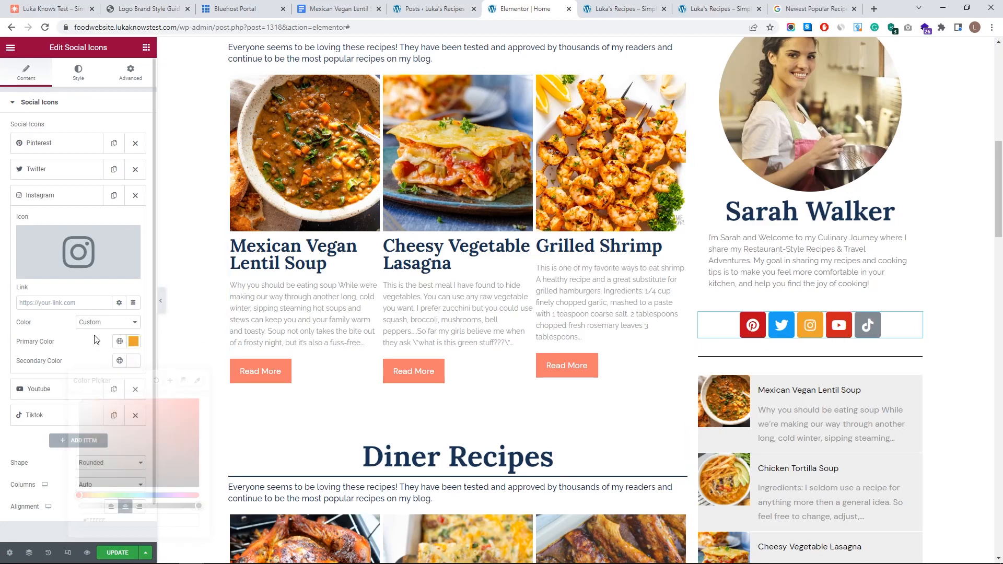
click(57, 195)
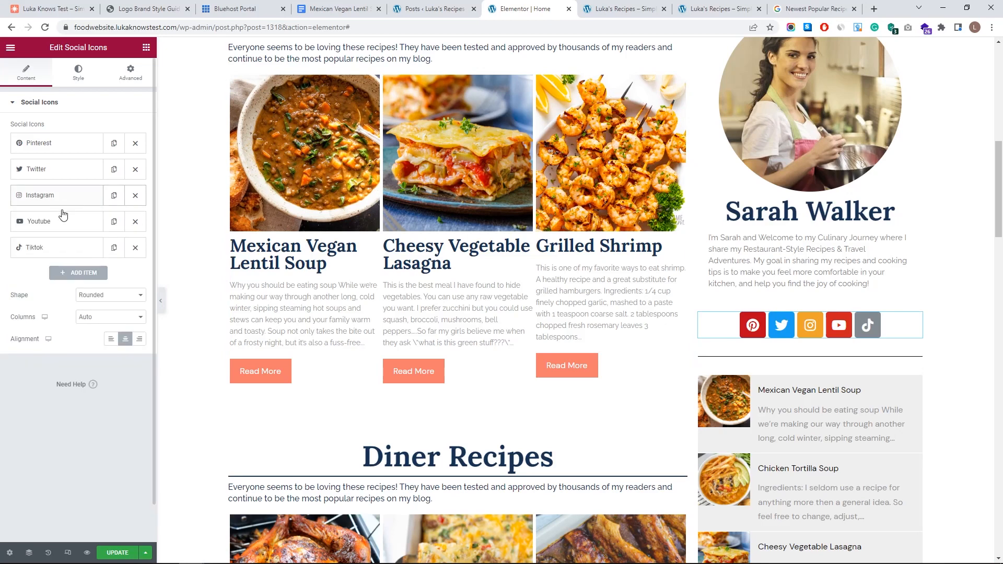
- Give the TikTok icon a custom purple primary colour
click(54, 248)
click(113, 375)
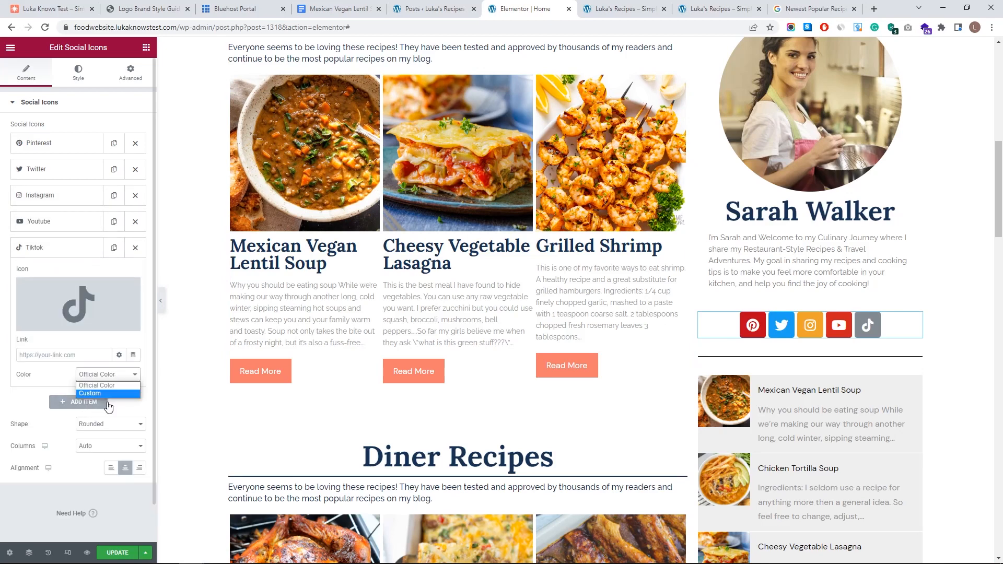
click(109, 394)
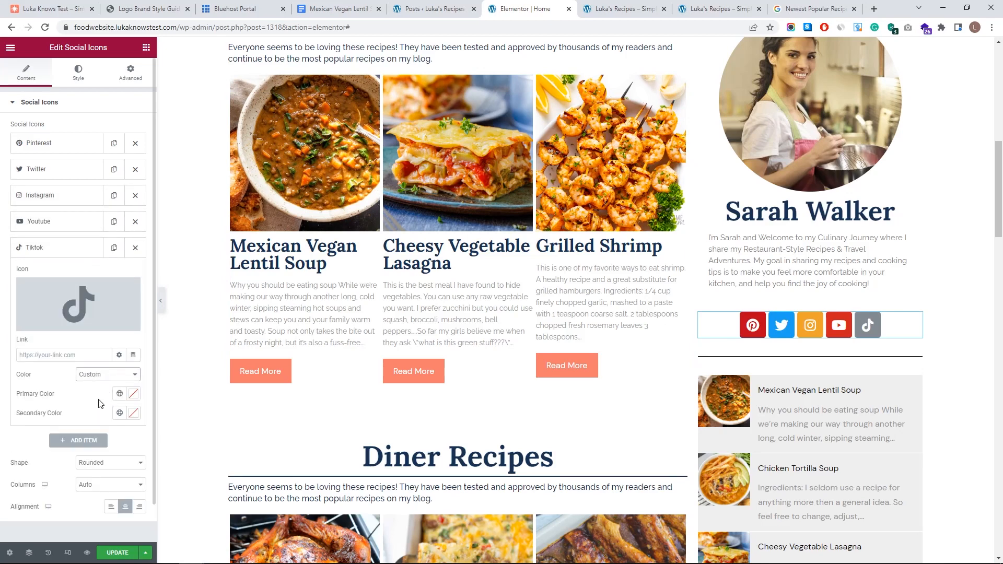
click(137, 394)
drag(94, 343, 168, 343)
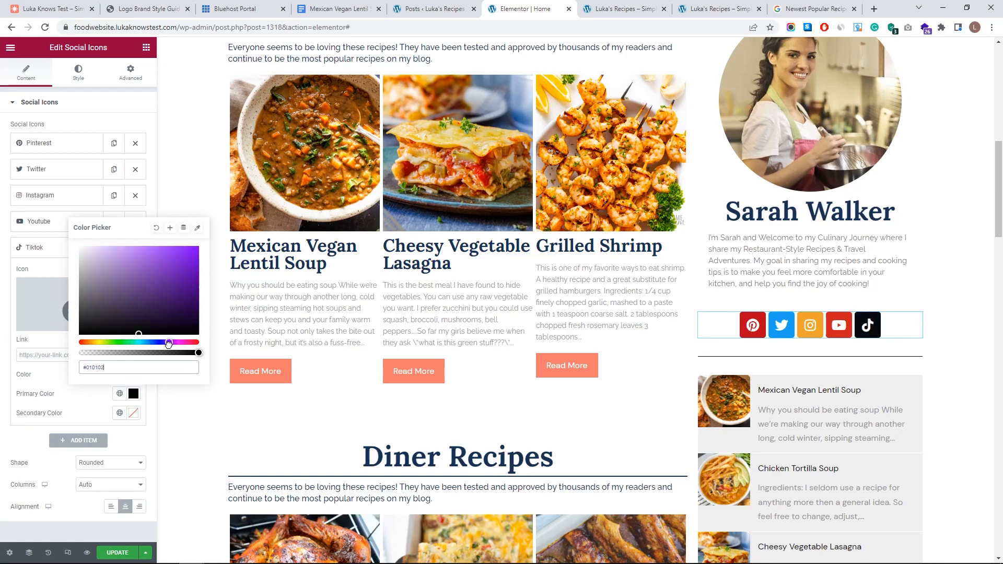
mouse_move(161, 270)
mouse_down()
mouse_move(121, 281)
mouse_move(147, 286)
mouse_up()
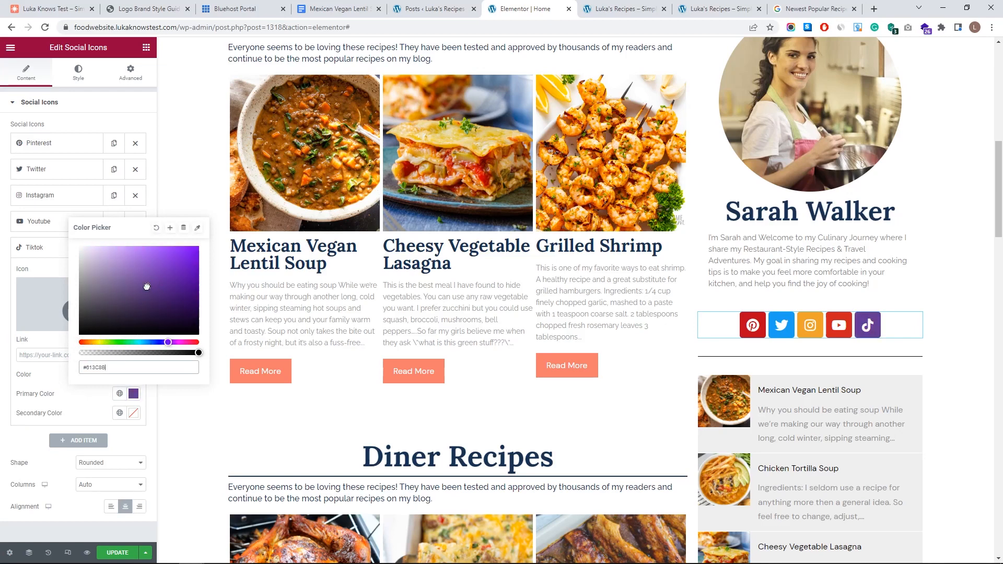
click(34, 250)
click(45, 251)
click(58, 222)
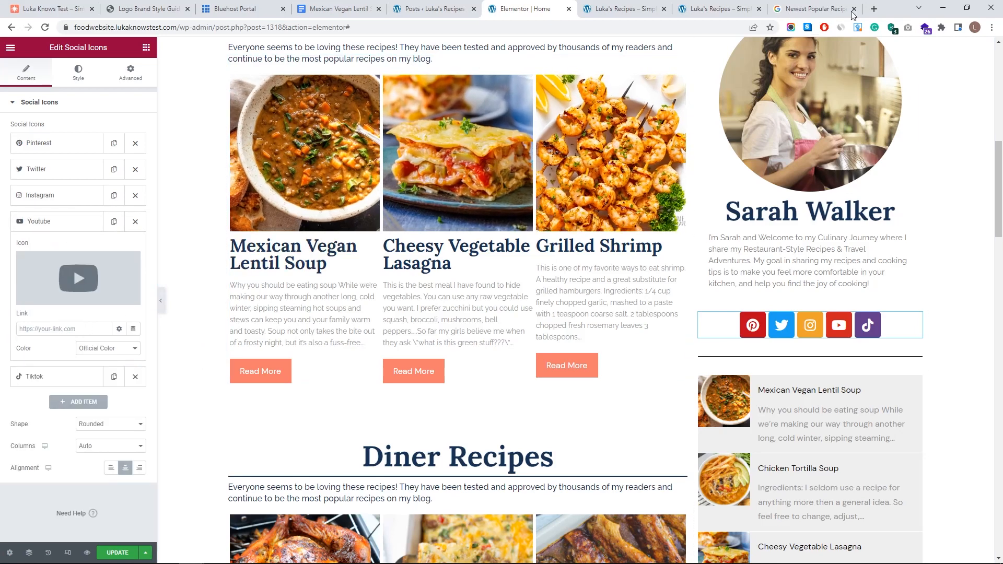
- Paste the channel URL into the YouTube item's Link field and update the page
click(57, 328)
key(ctrl+v)
click(63, 352)
click(117, 552)
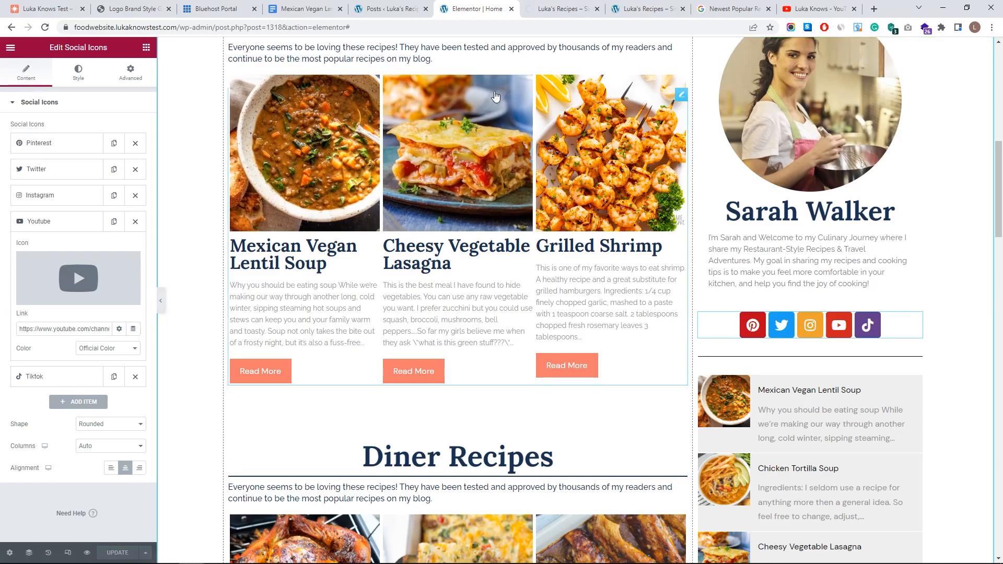
- Reload the live preview and check the YouTube icon opens the channel, then close it
click(567, 9)
key(F5)
scroll(618, 274, down, 4)
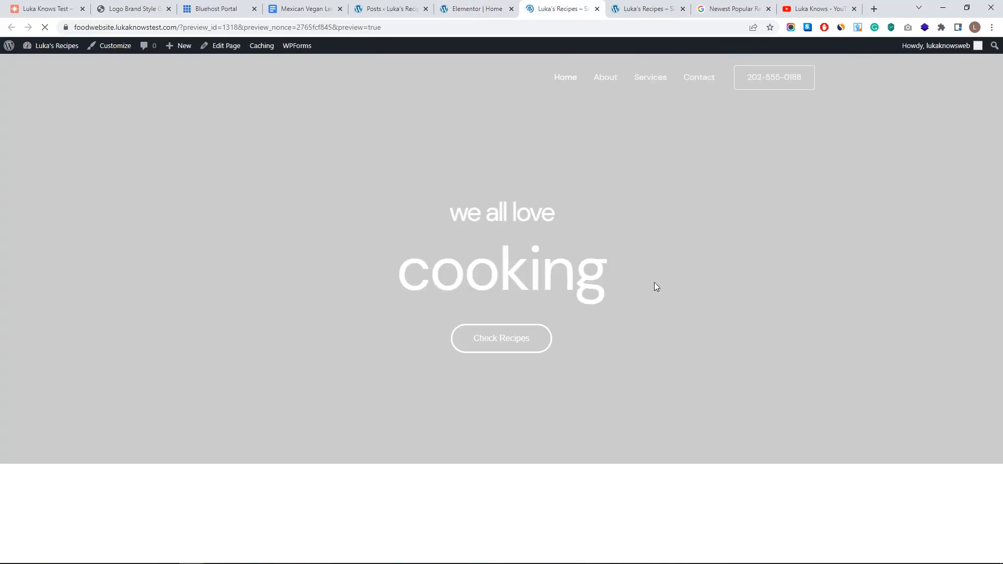
scroll(616, 272, down, 8)
scroll(620, 285, down, 3)
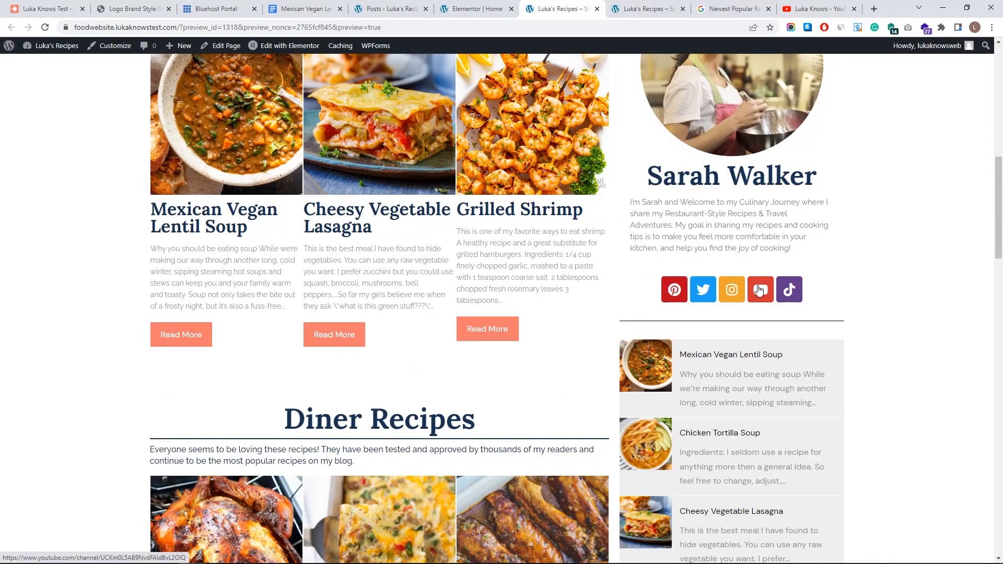
click(760, 288)
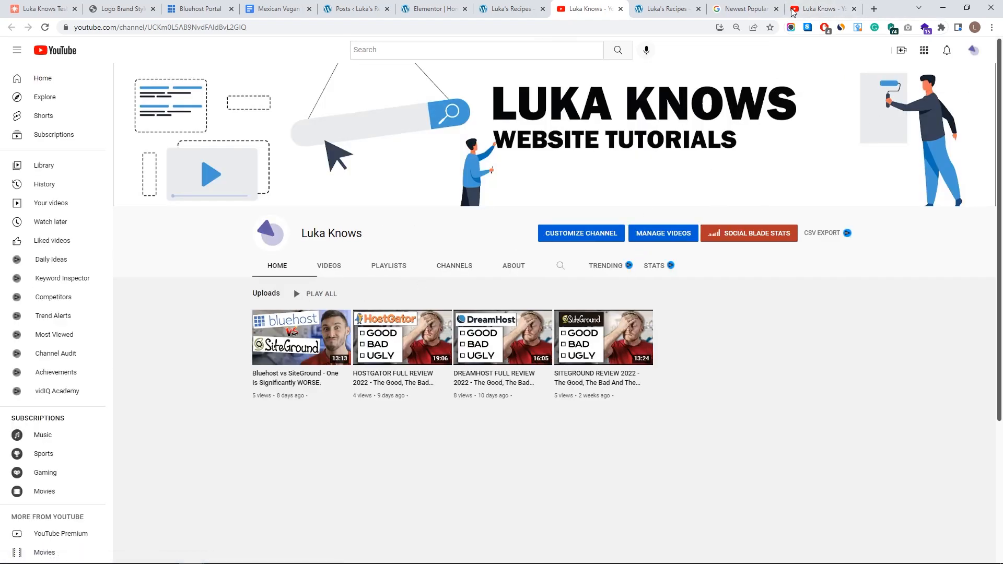
key(ctrl+w)
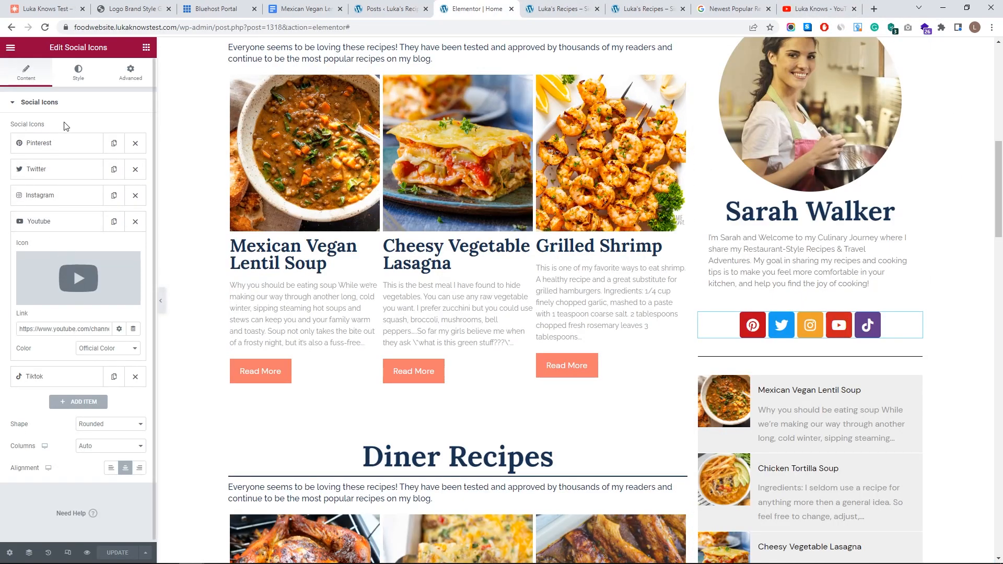
click(63, 222)
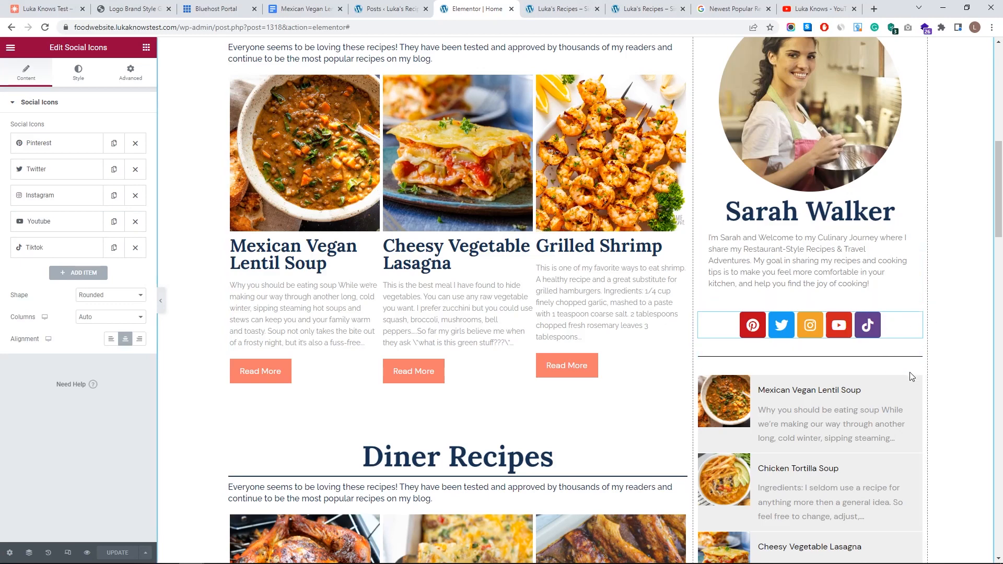
- Add the label 'Most Popular Recipes' to the sidebar divider
click(916, 356)
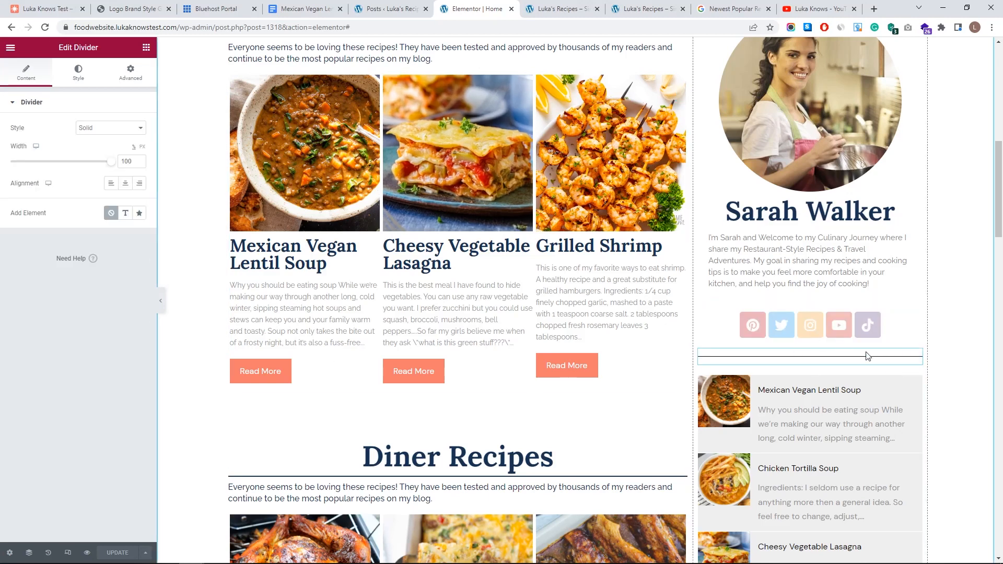
click(122, 219)
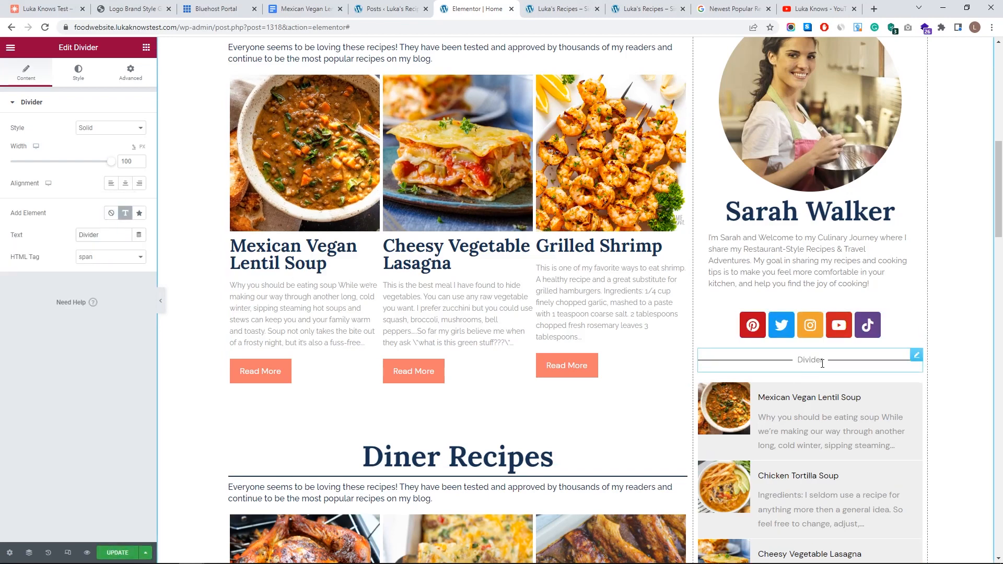
drag(109, 237, 38, 241)
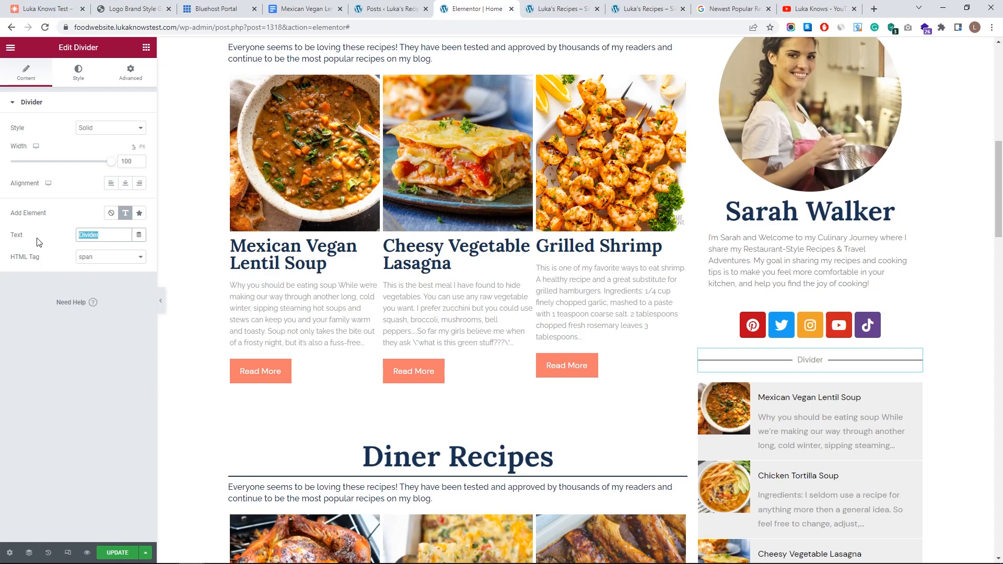
text(Most Popular Recipes)
click(147, 304)
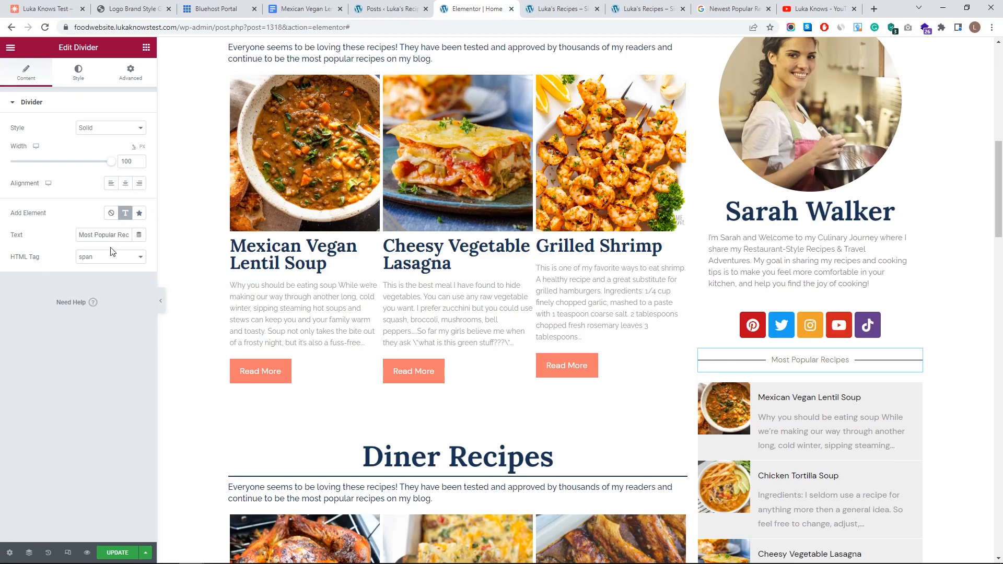
- Thicken the divider line and set the title to the H1 global font at size 15
click(78, 78)
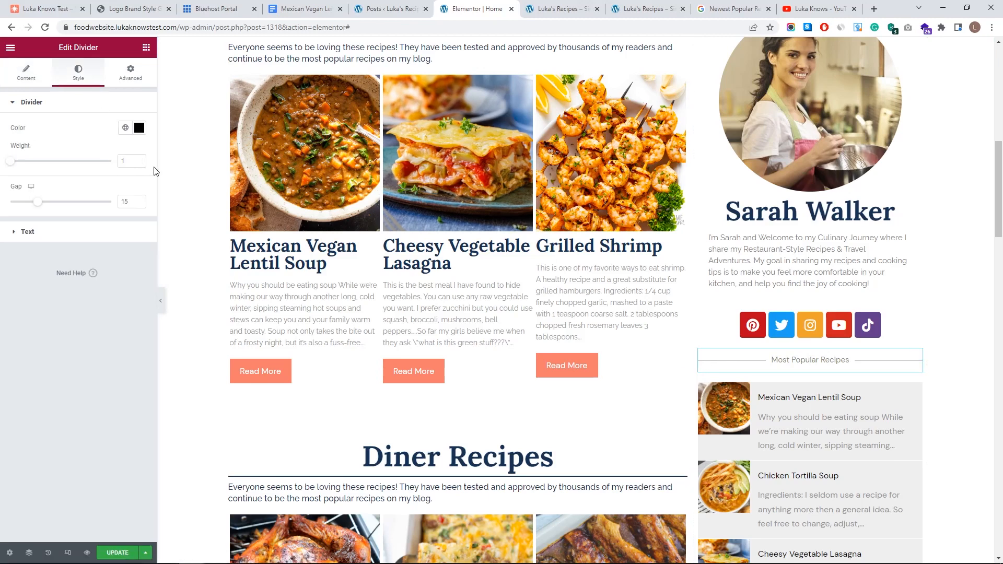
click(139, 160)
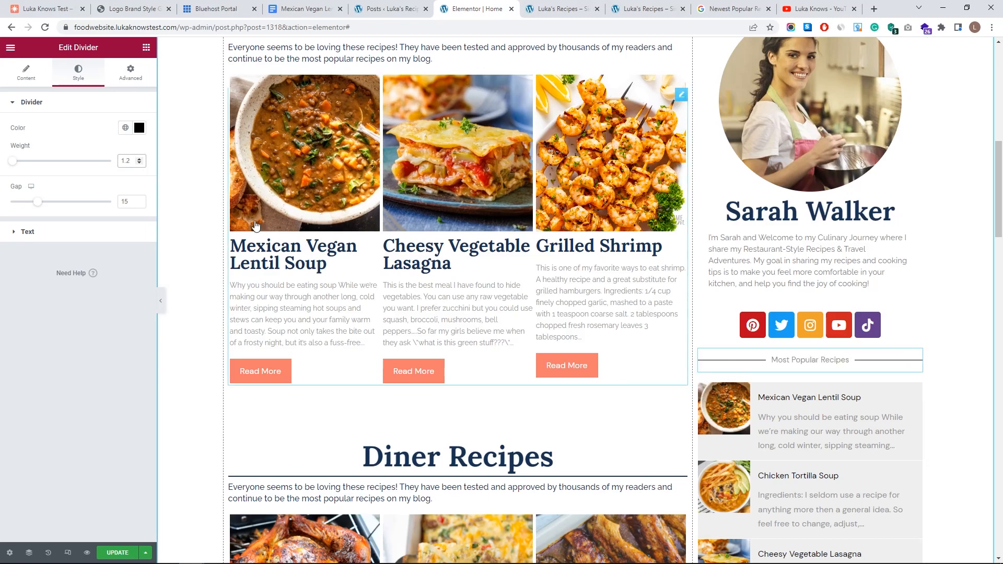
click(78, 231)
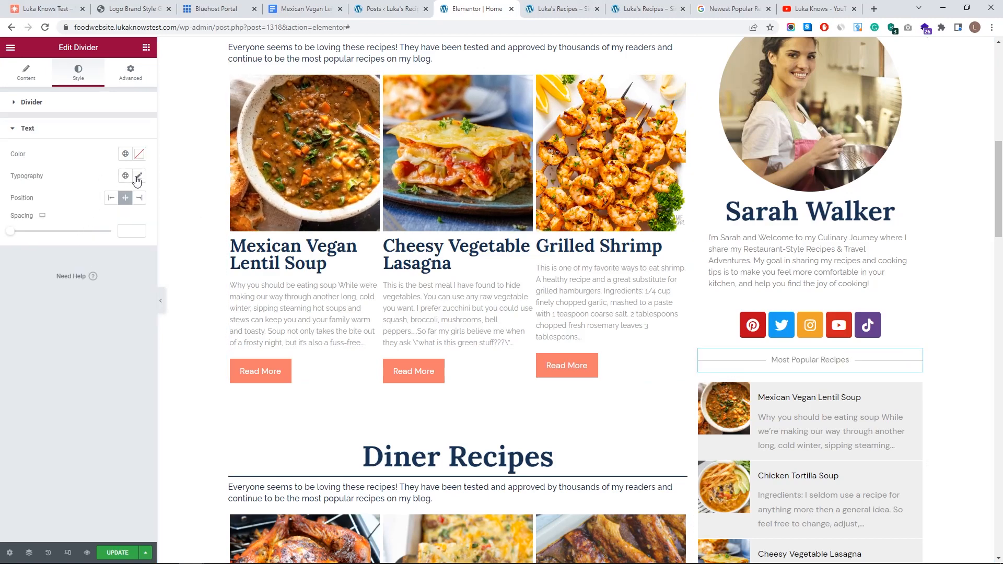
click(126, 176)
click(86, 287)
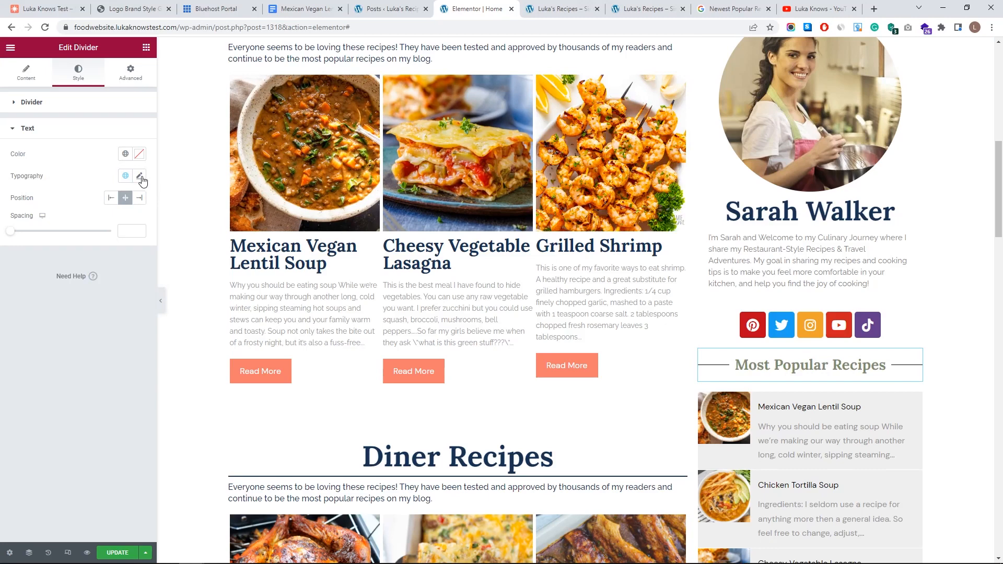
click(140, 178)
drag(31, 265, 28, 266)
click(79, 165)
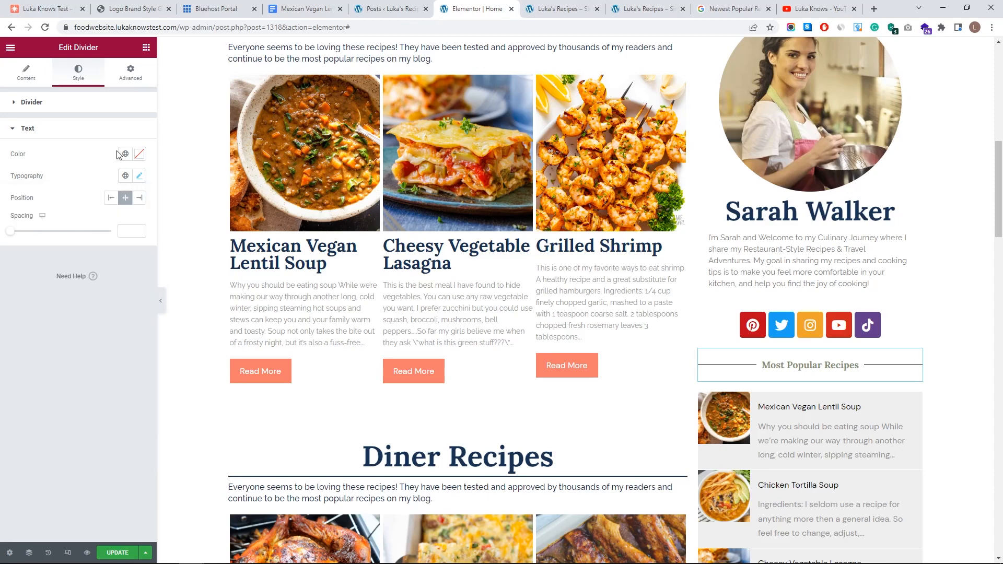
- Colour the divider title My Pink and the divider line My Blue
click(126, 153)
scroll(52, 293, down, 3)
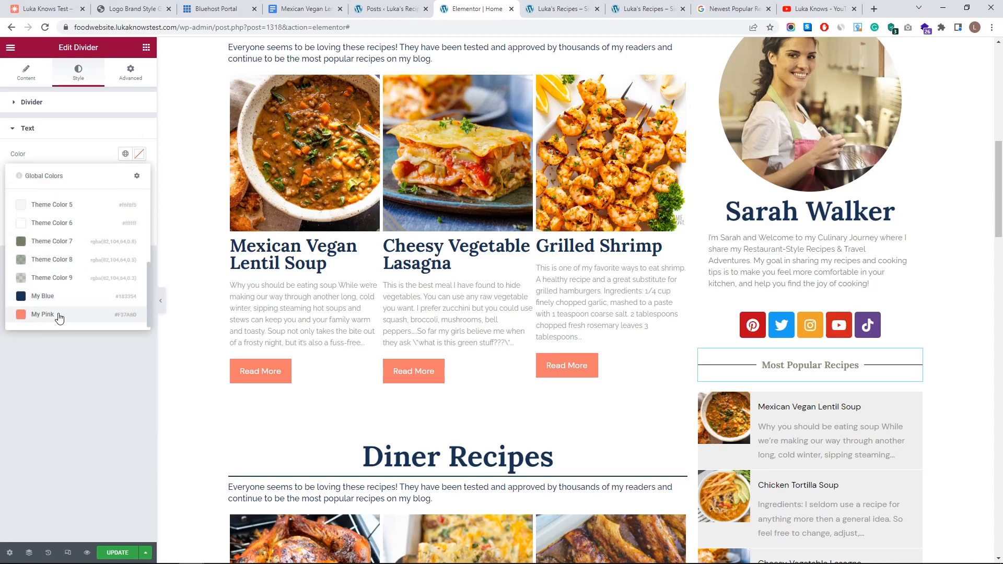
click(58, 315)
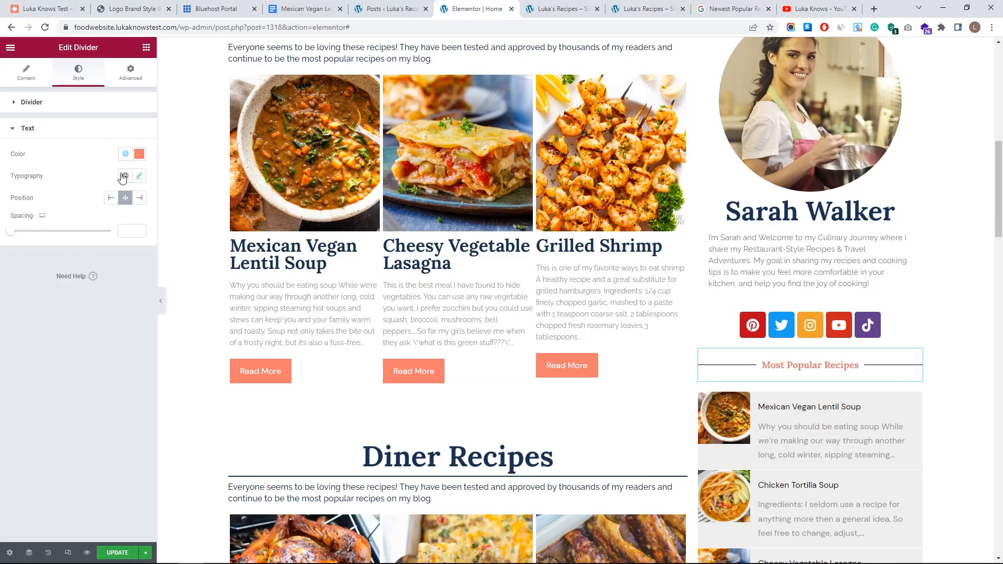
click(55, 110)
click(125, 128)
scroll(73, 261, down, 3)
click(52, 269)
scroll(836, 345, up, 2)
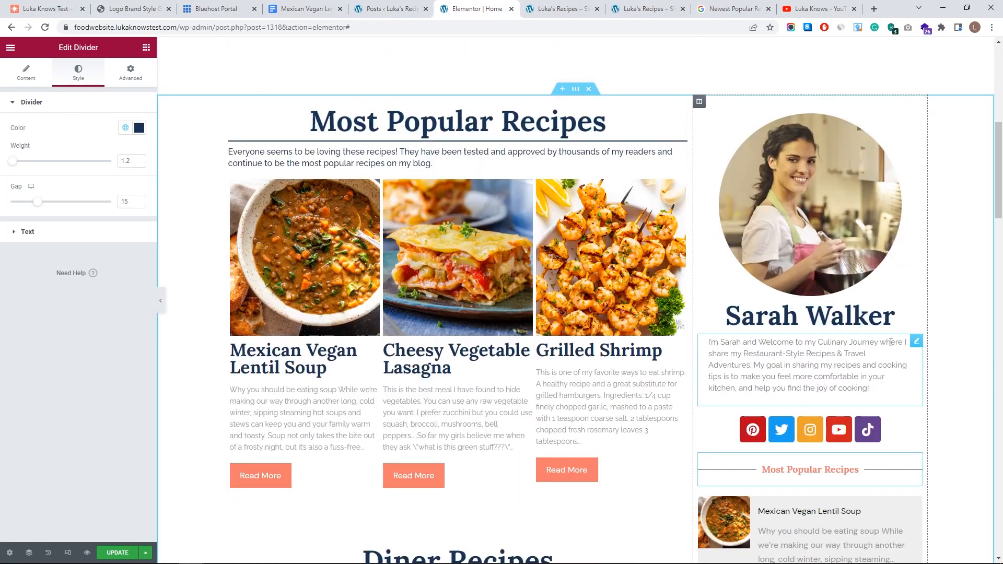
- Set the bio text widget's left and right padding to 35 and top margin to 14
click(916, 341)
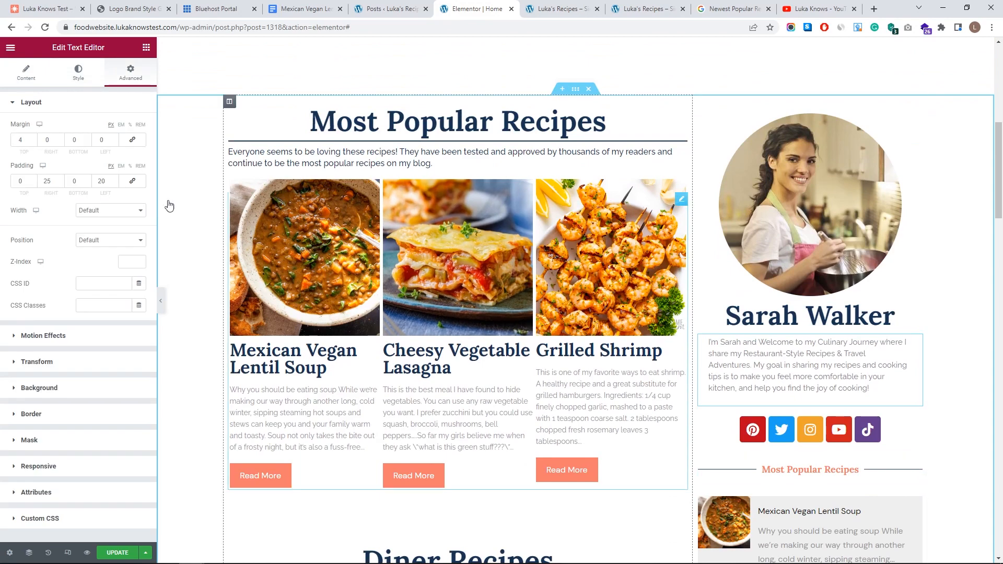
click(115, 181)
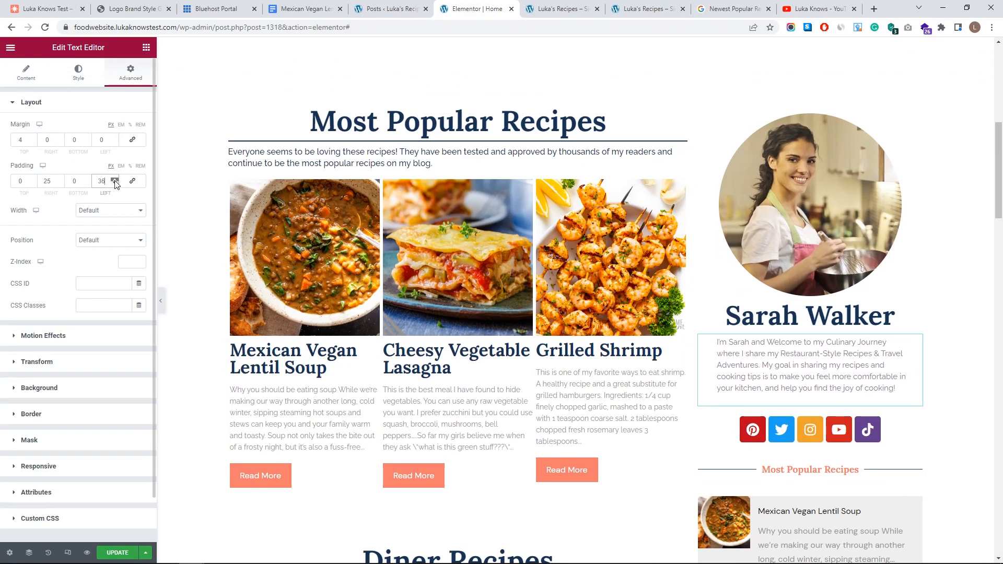
click(61, 179)
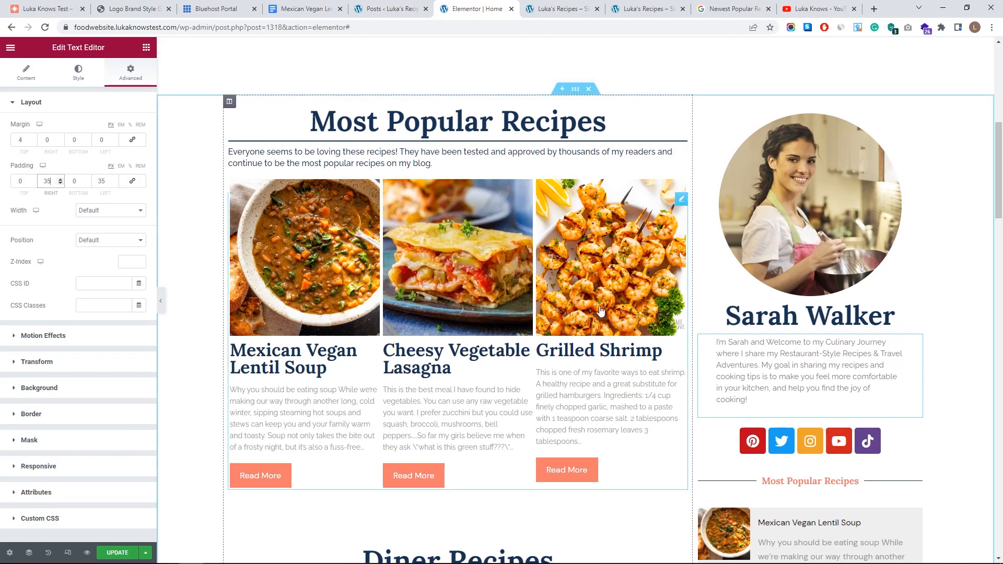
click(33, 139)
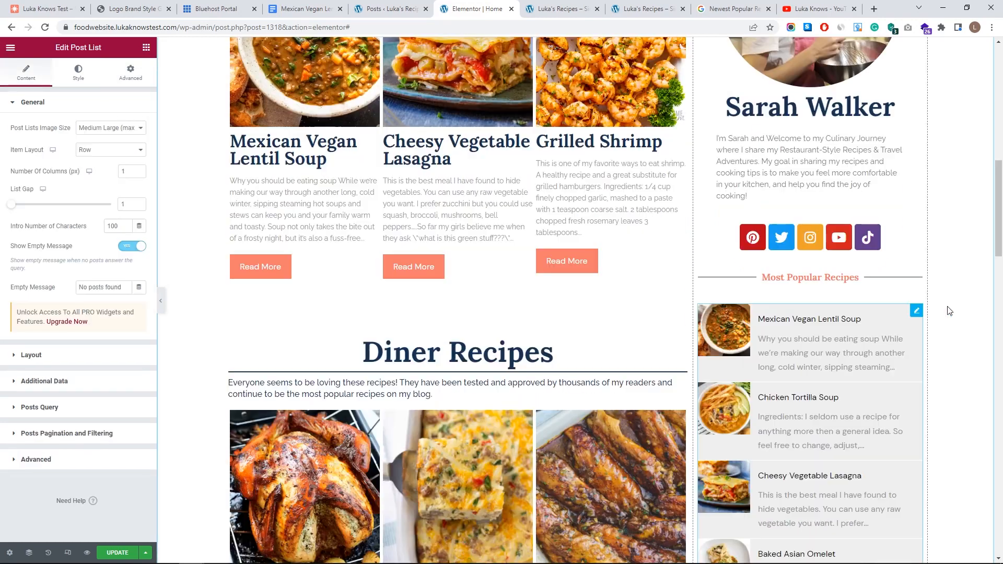
scroll(806, 237, down, 4)
scroll(806, 237, up, 6)
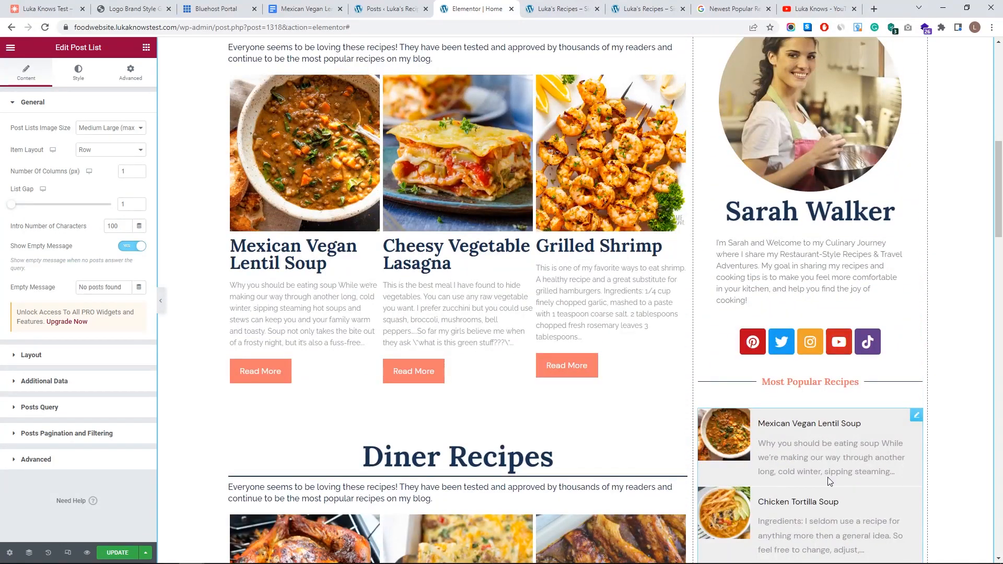
scroll(861, 368, up, 5)
scroll(723, 352, down, 5)
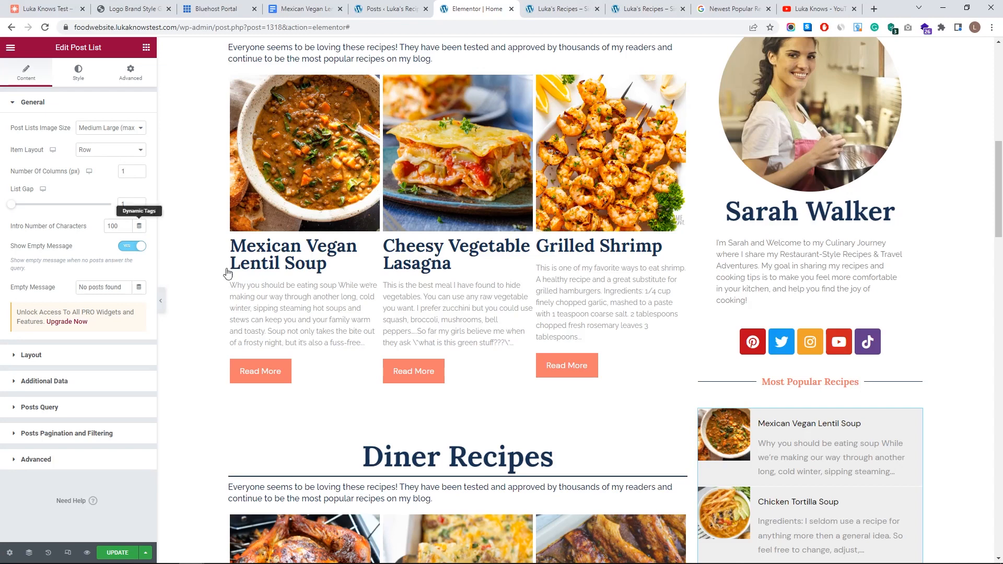
double_click(121, 226)
text(350)
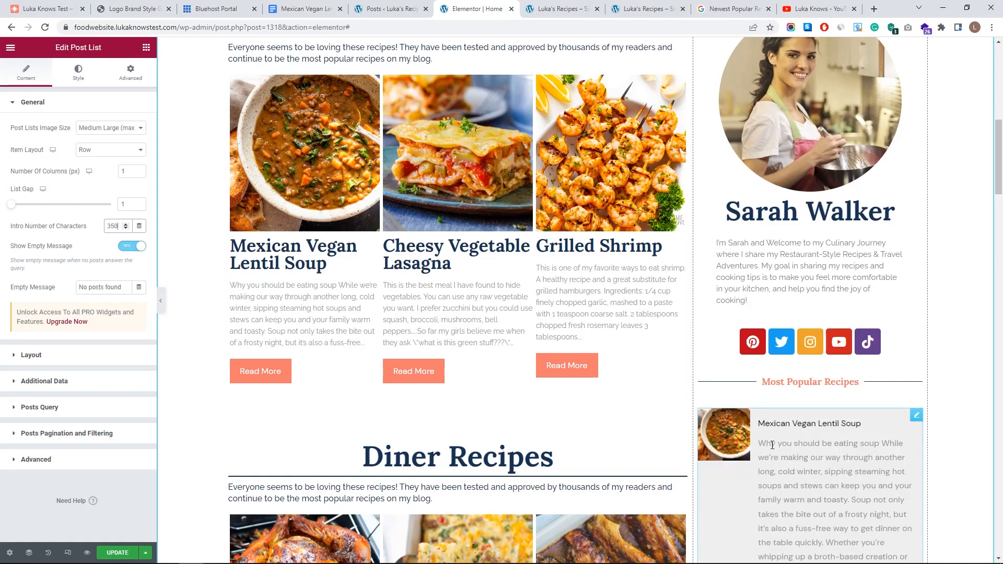
scroll(795, 475, down, 6)
scroll(820, 309, up, 3)
key(BackSpace)
key(BackSpace)
key(BackSpace)
text(100)
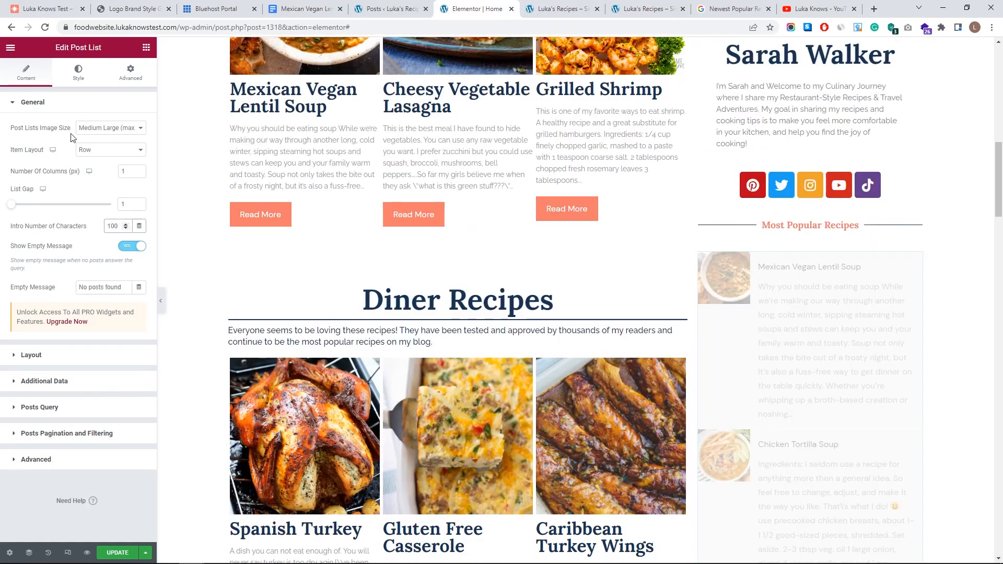
click(60, 105)
click(82, 129)
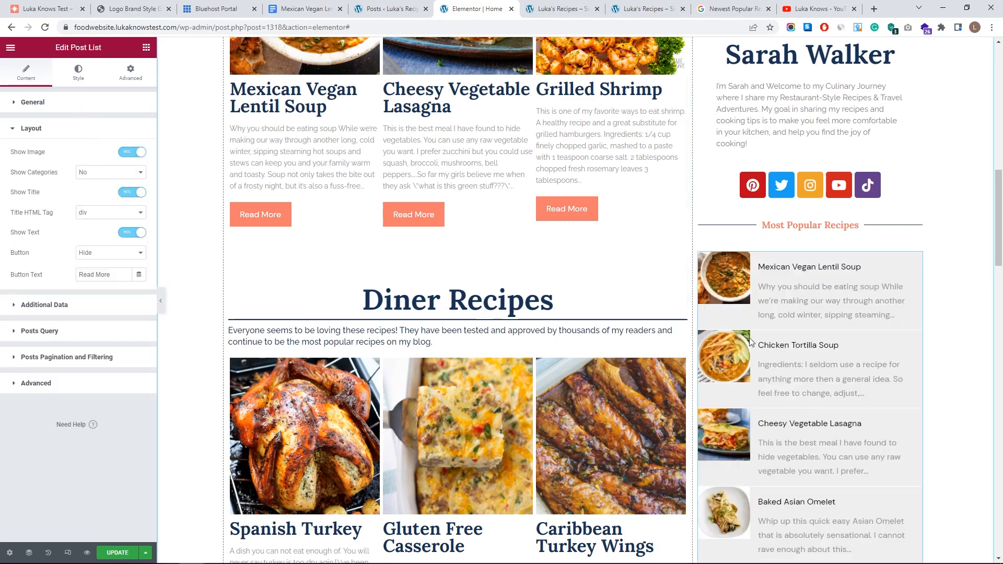
scroll(794, 385, down, 2)
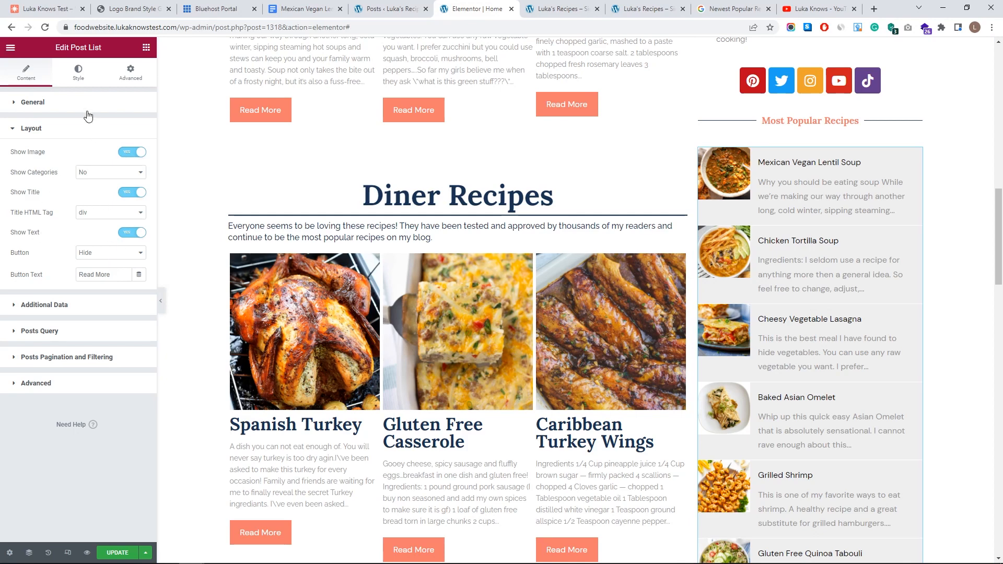
click(71, 134)
click(132, 157)
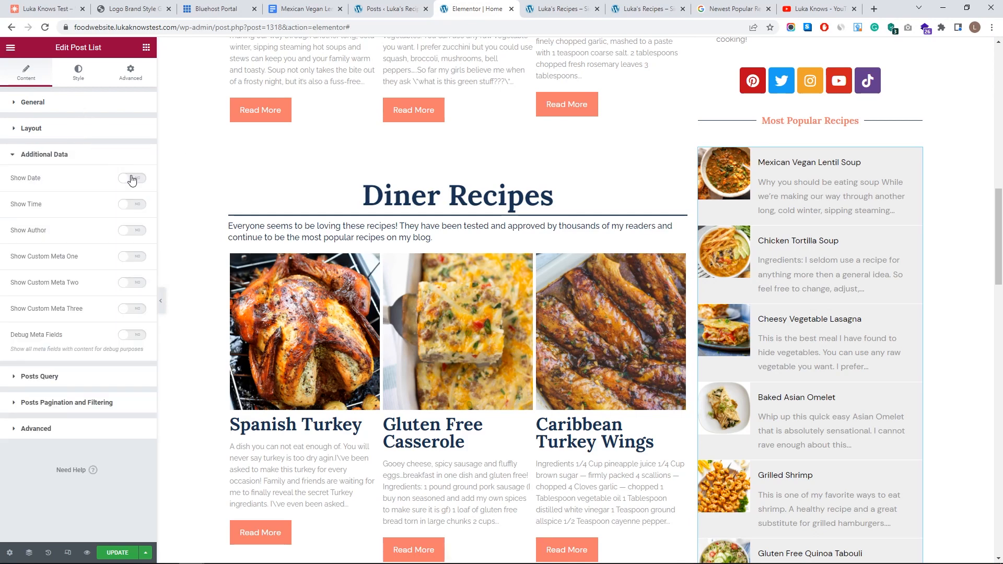
click(133, 179)
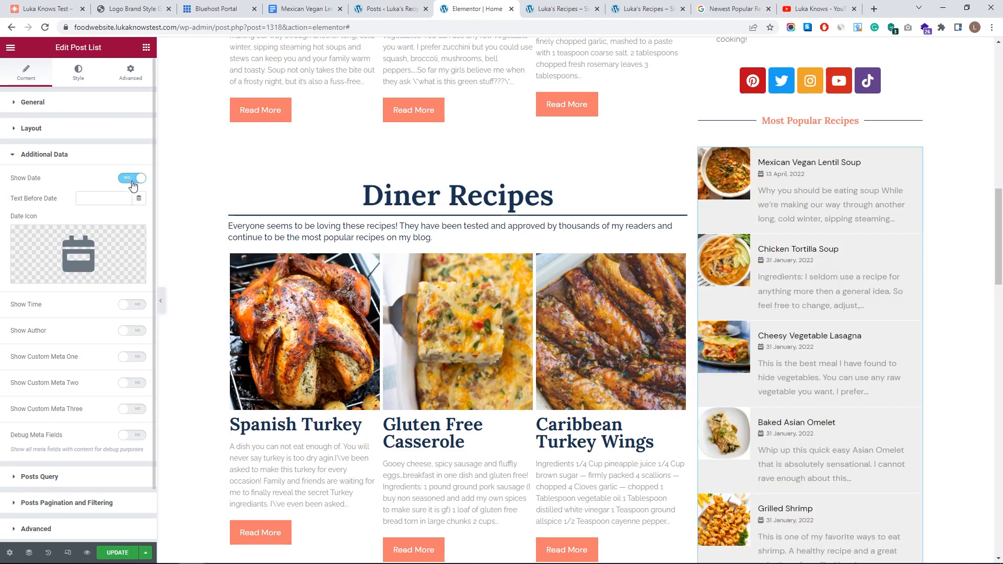
click(134, 182)
click(104, 157)
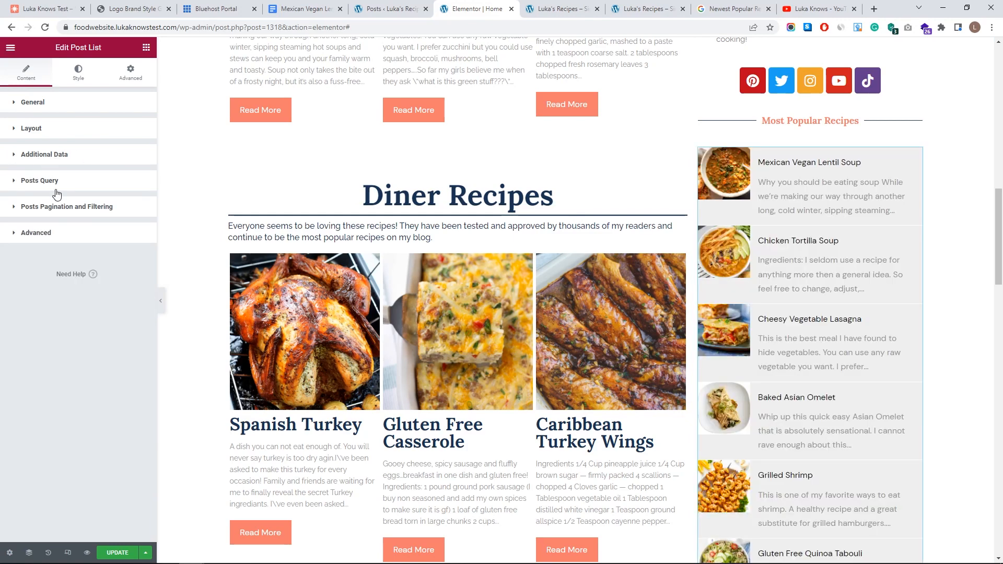
click(56, 191)
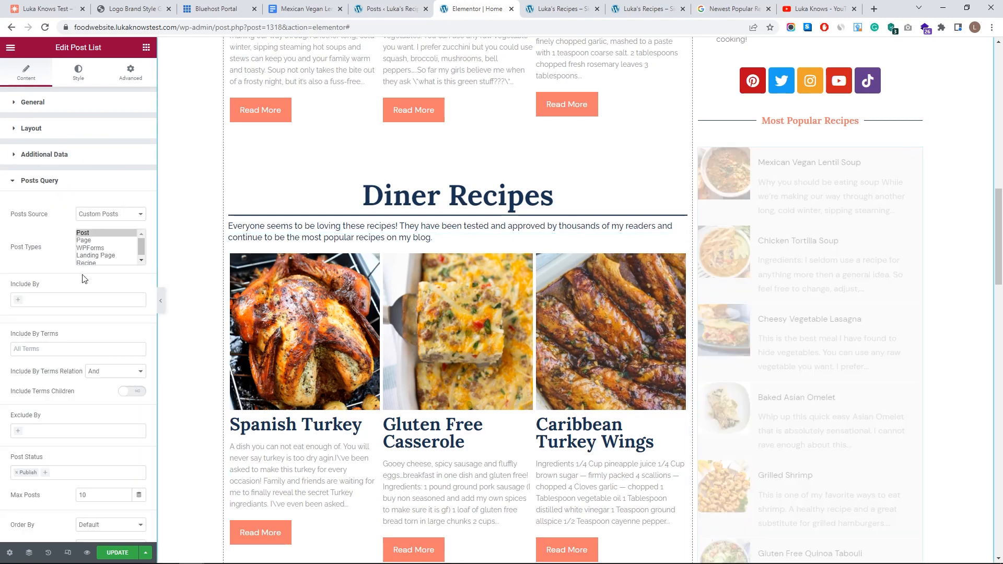
- Review the list's sorting options and keep the default order
scroll(78, 287, down, 4)
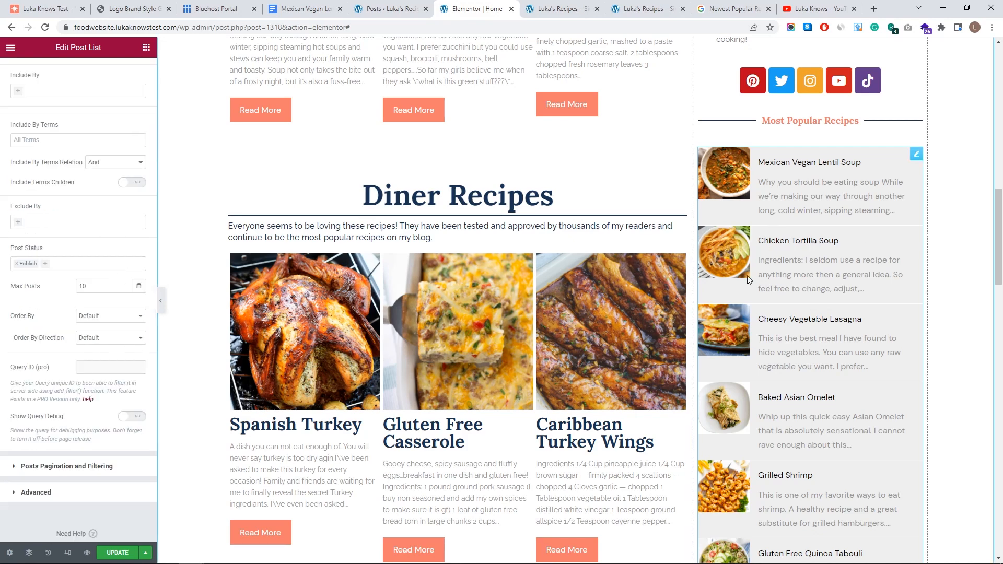
scroll(103, 292, down, 1)
click(103, 294)
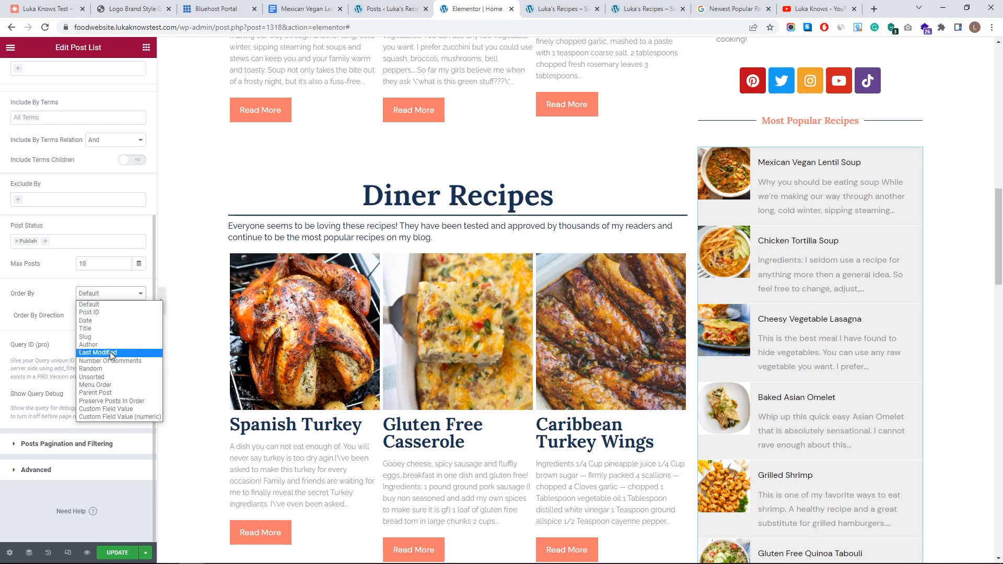
click(51, 284)
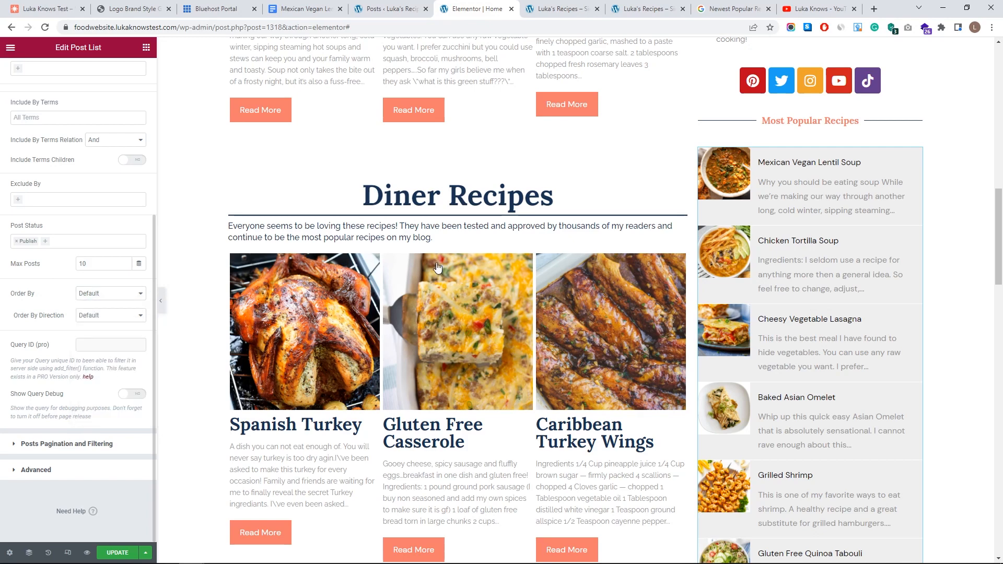
scroll(67, 238, up, 1)
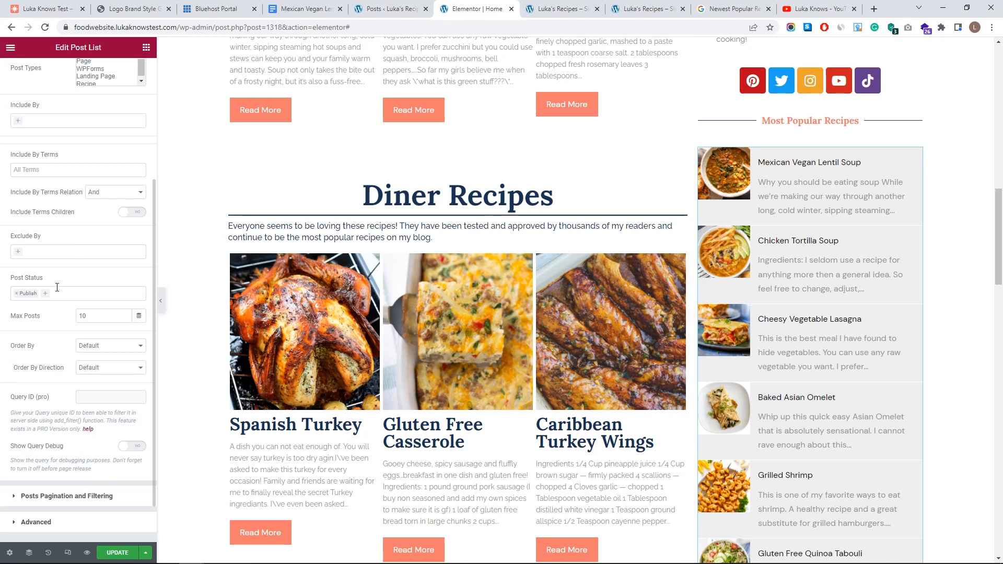
- Set Exclude By to Specific Posts and exclude Mexican Vegan Lentil Soup
click(18, 250)
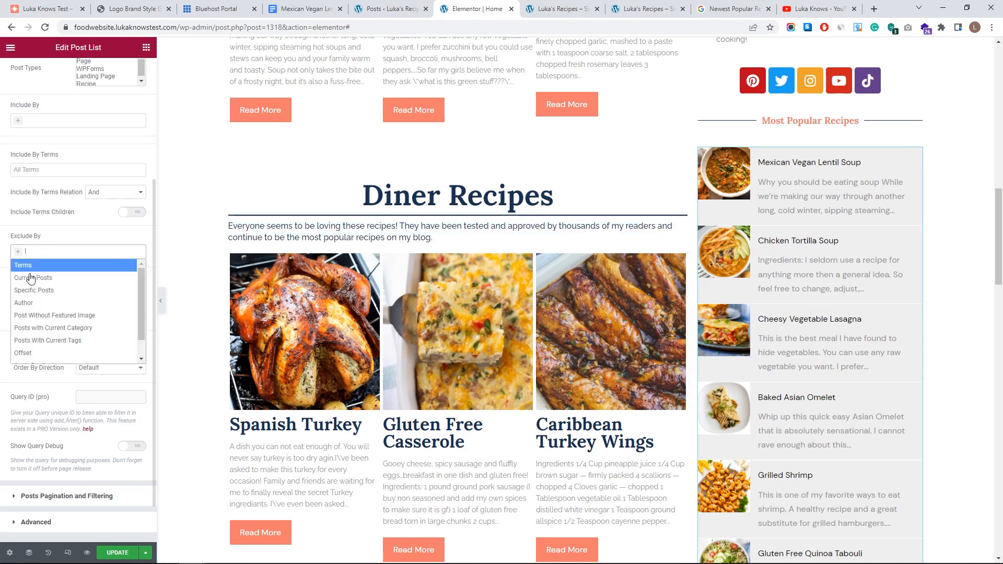
click(52, 290)
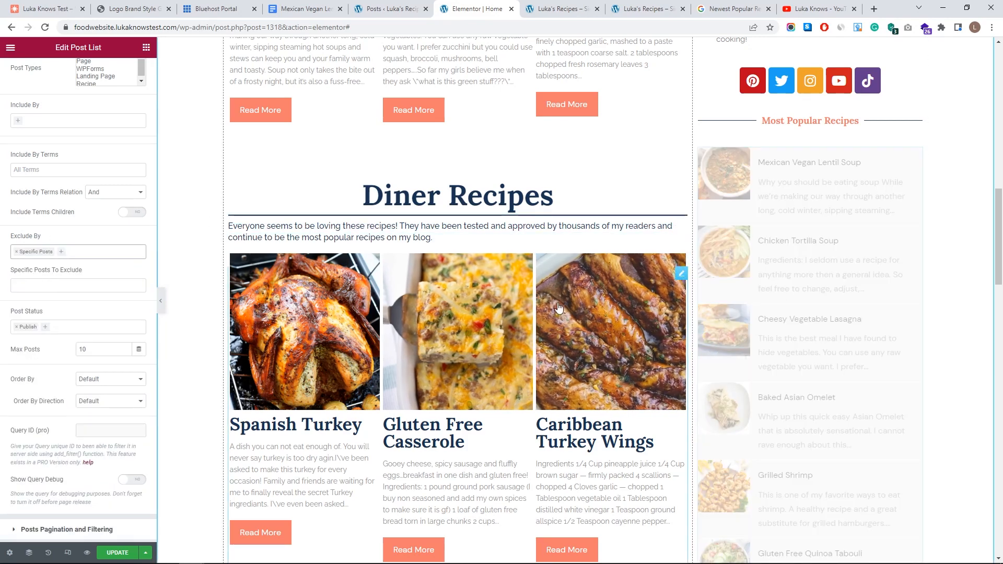
click(54, 285)
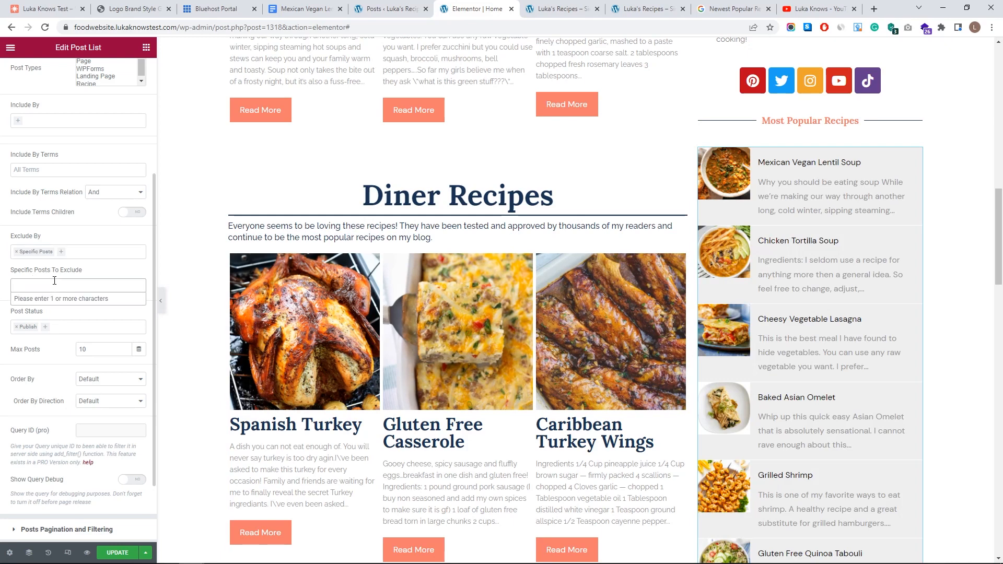
text(mexican)
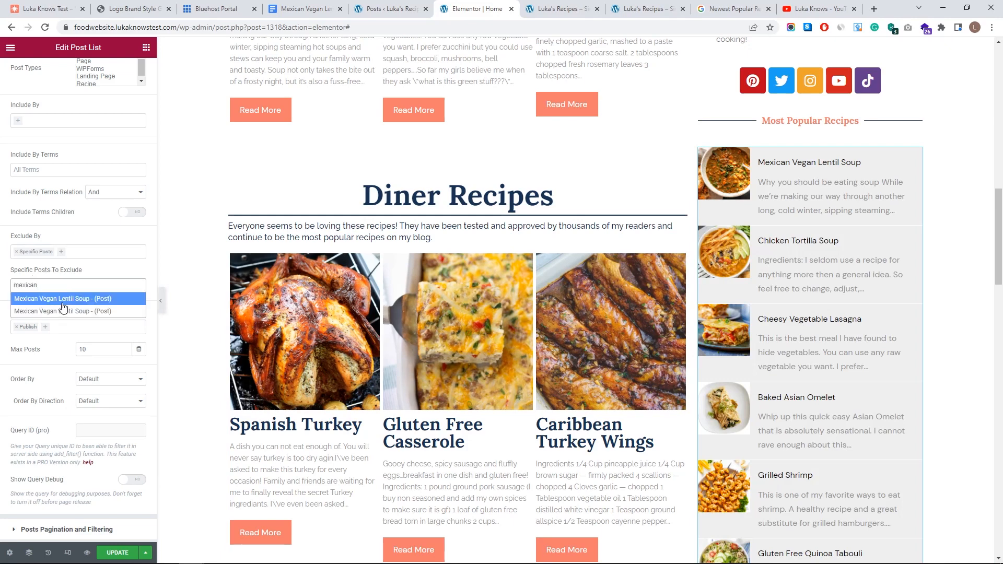
click(59, 313)
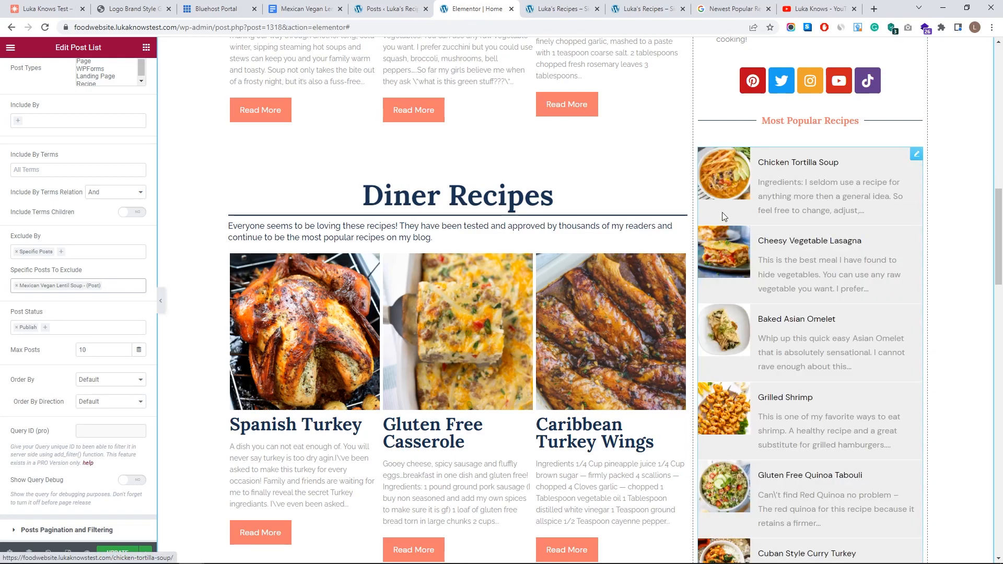
scroll(804, 271, down, 6)
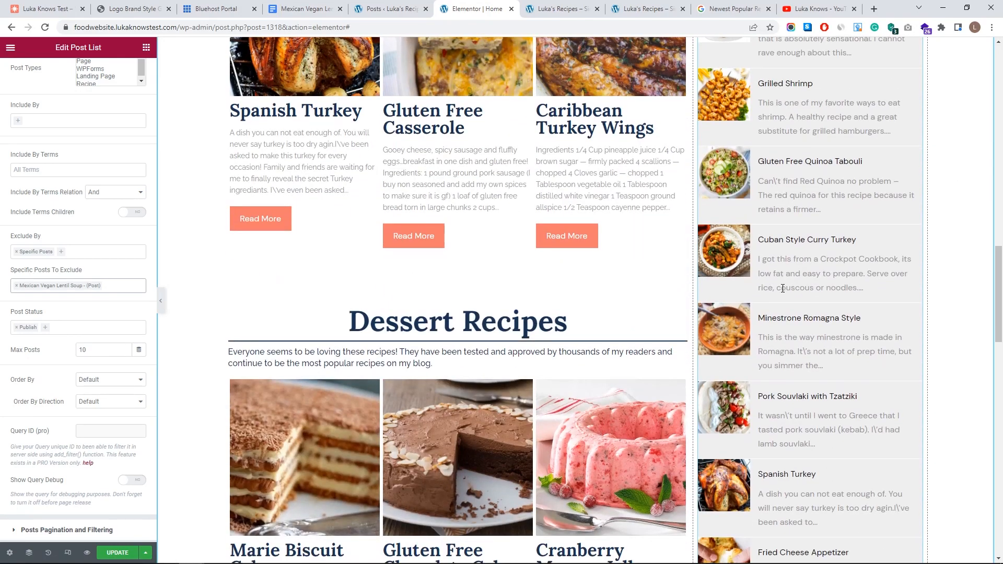
scroll(803, 271, down, 4)
scroll(782, 295, up, 5)
scroll(782, 296, up, 6)
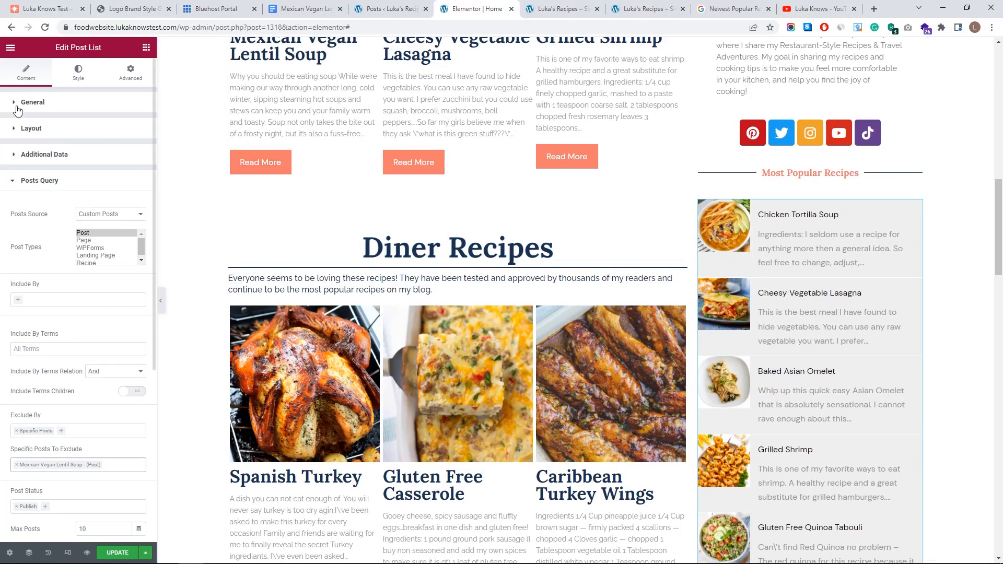
click(76, 77)
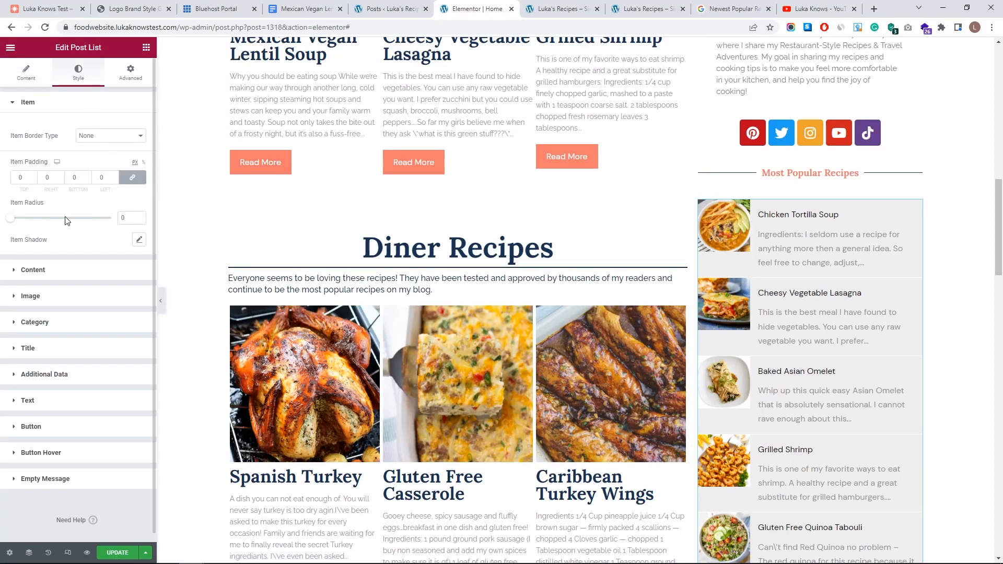
- Make the recipe cards' content background fully transparent and set the content padding to 0
click(74, 108)
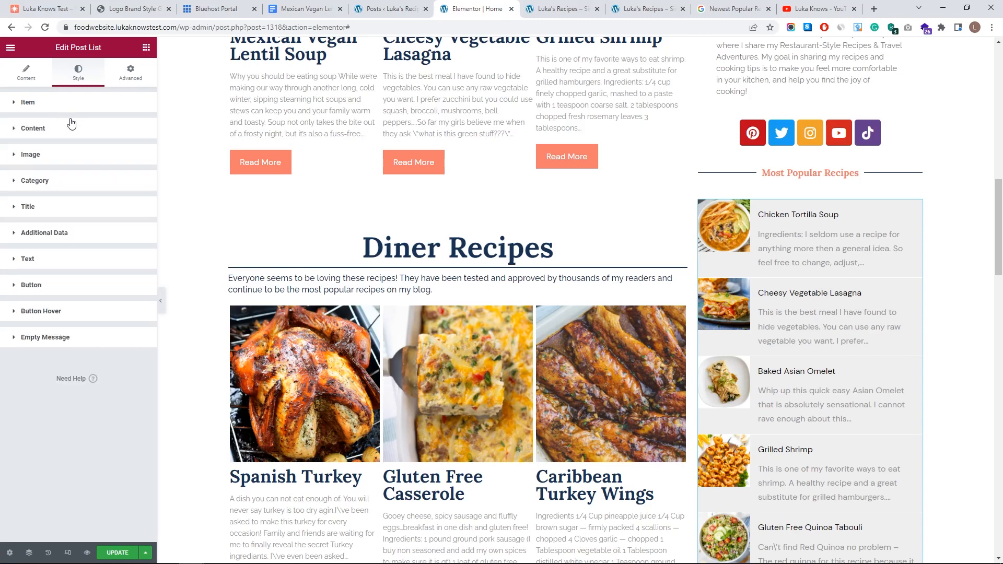
click(62, 131)
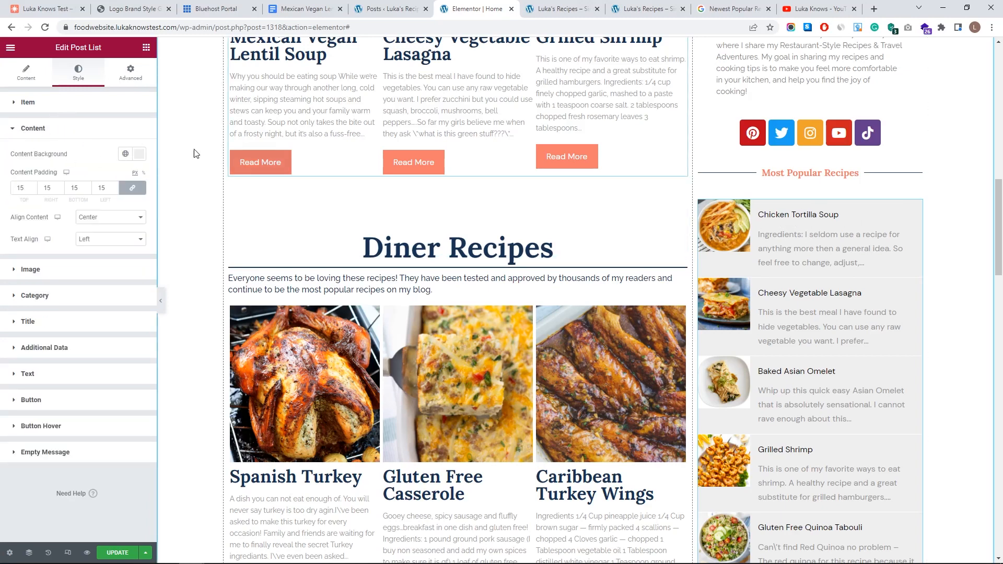
click(139, 153)
drag(74, 201, 8, 192)
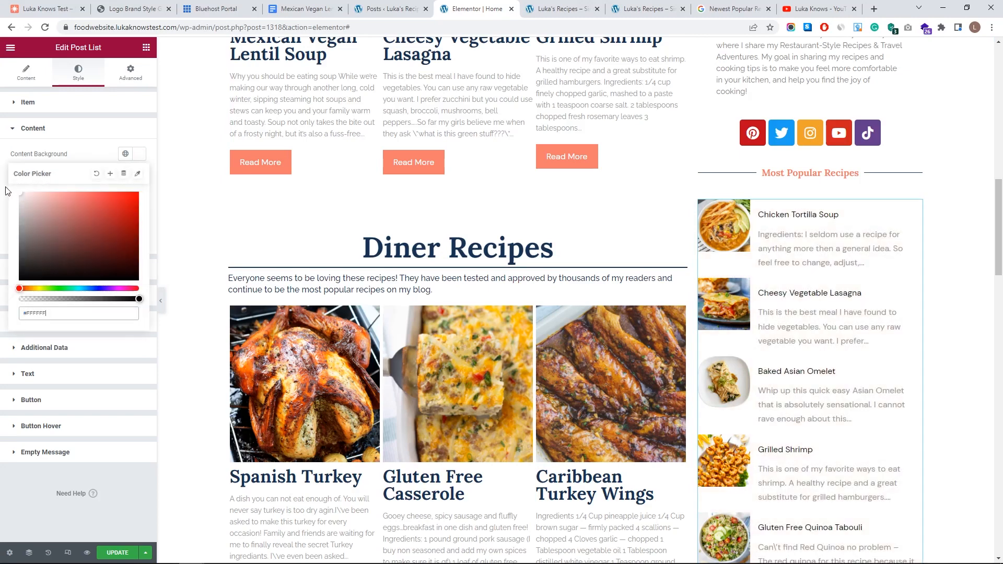
drag(139, 299, 13, 294)
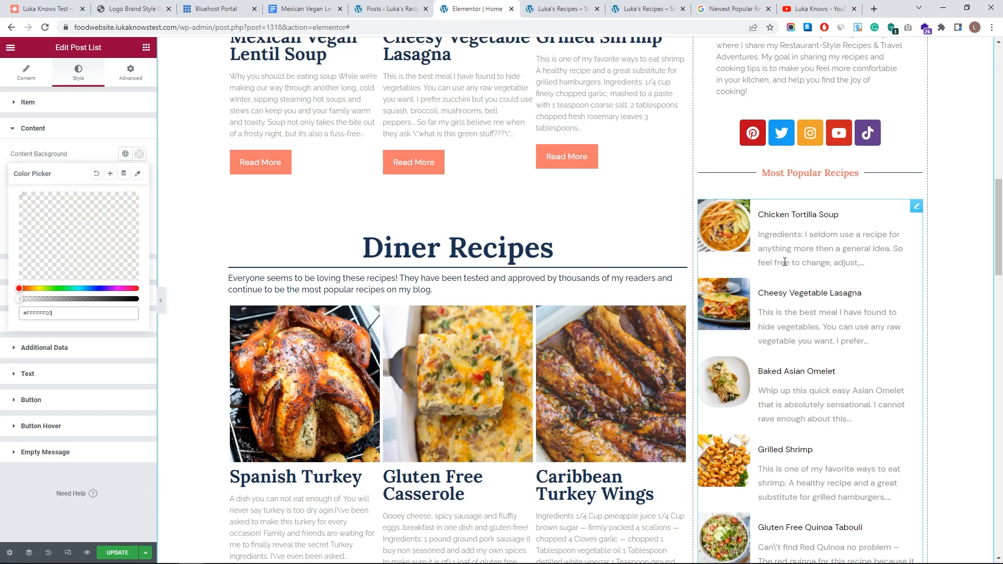
click(81, 158)
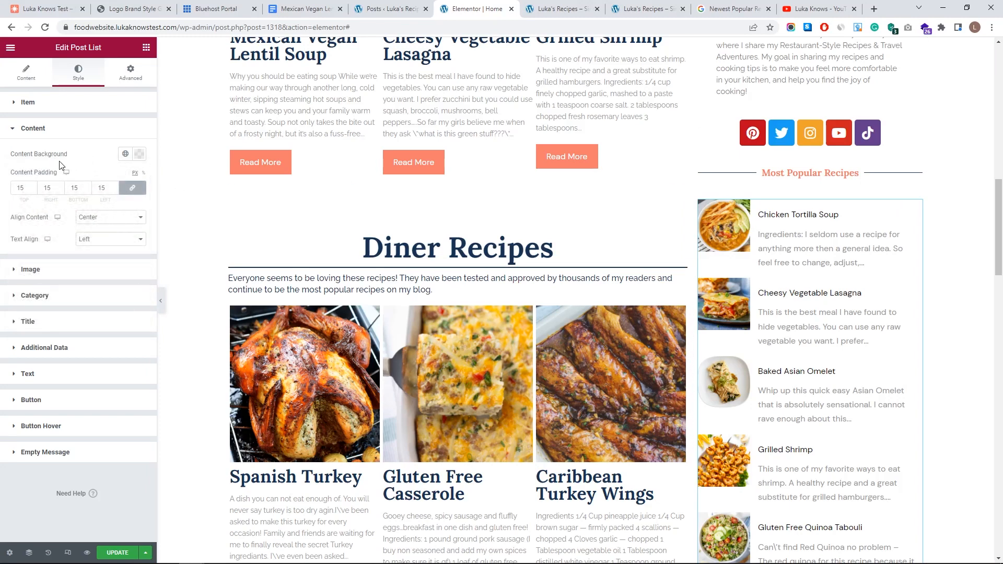
click(87, 191)
click(87, 191)
click(88, 191)
click(87, 191)
click(87, 191)
click(87, 191)
click(87, 191)
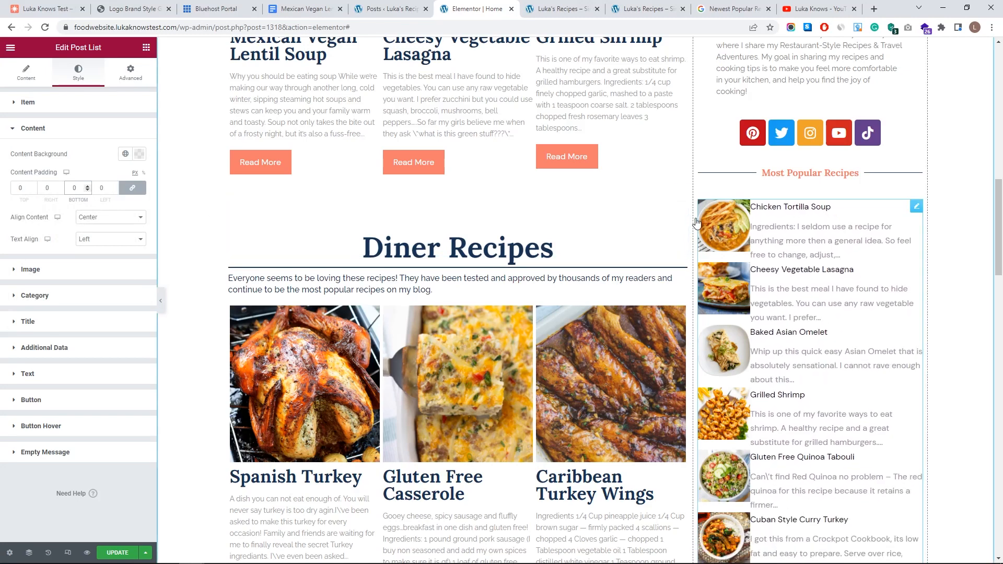
click(51, 129)
- Enlarge the recipe thumbnail images to 150 wide by 150 high
click(57, 157)
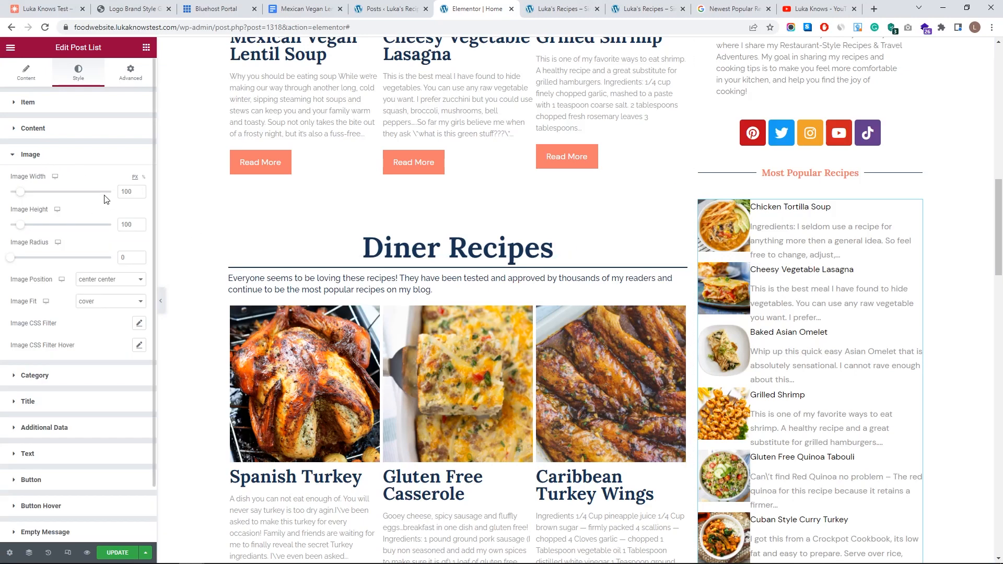
click(140, 191)
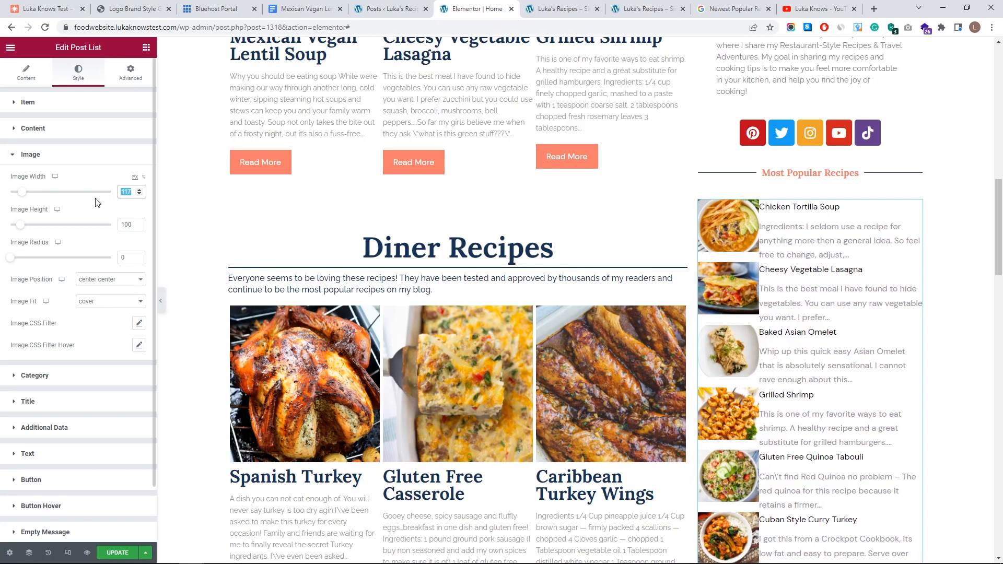
text(150)
key(Tab)
text(150)
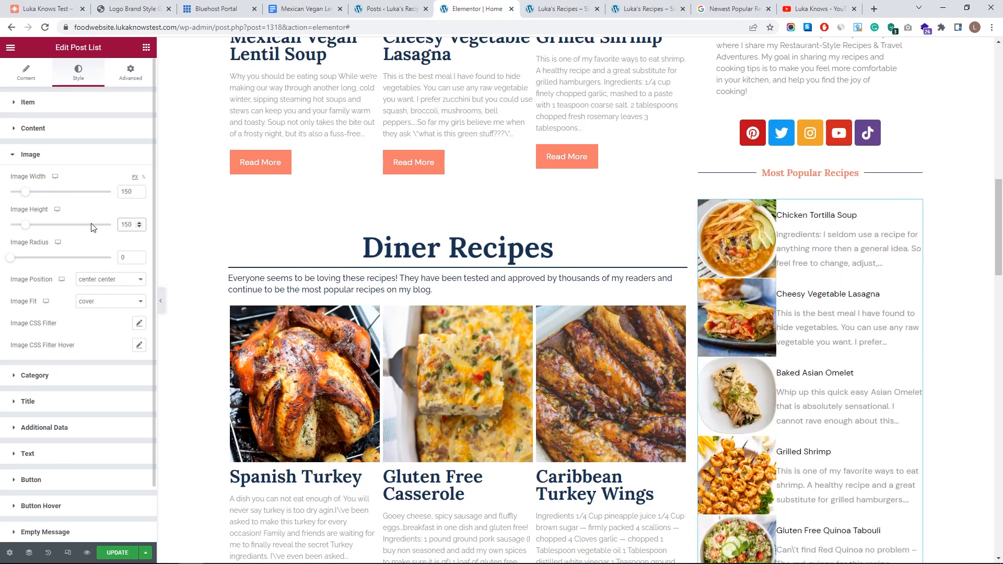
scroll(763, 369, up, 8)
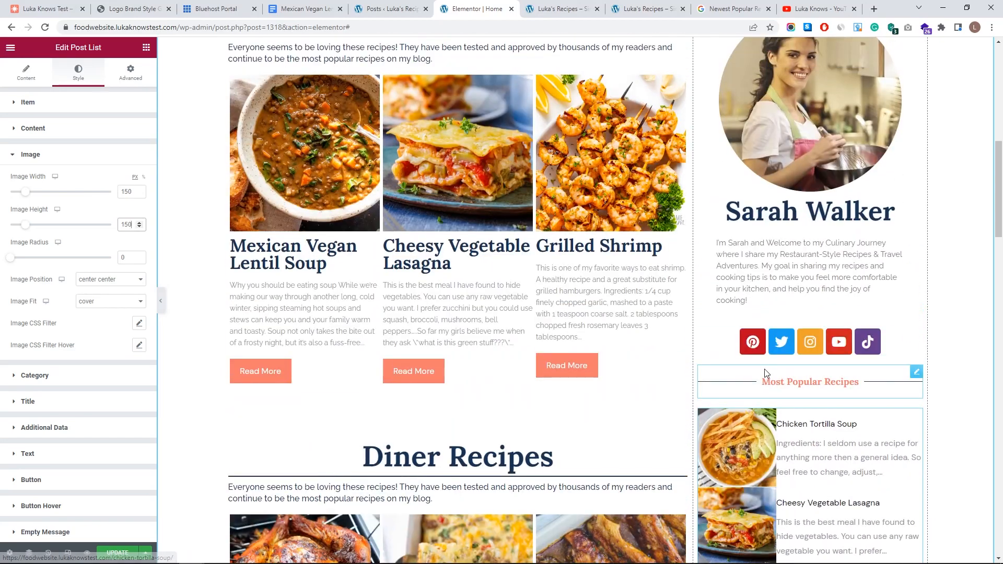
scroll(760, 375, down, 5)
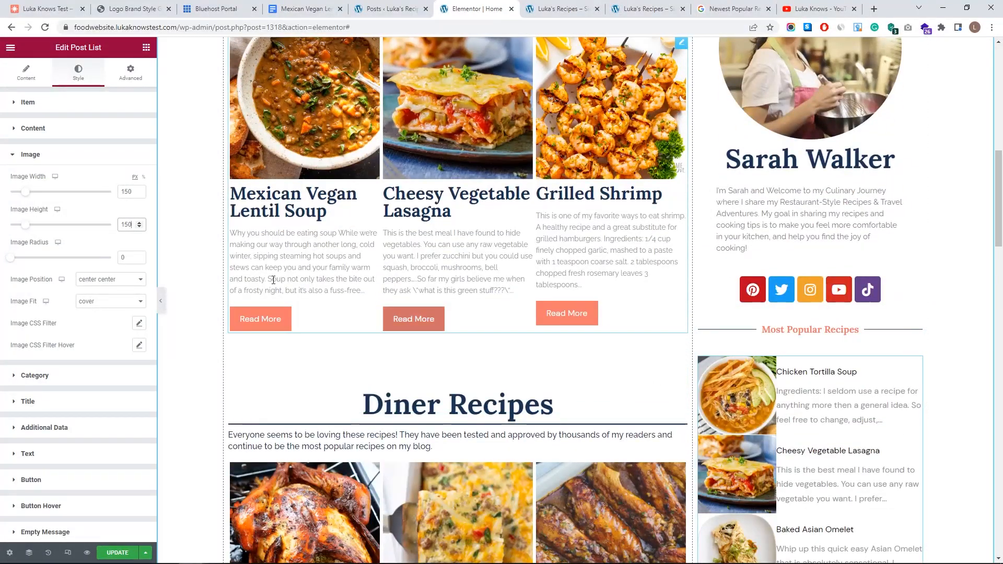
click(70, 163)
- Set the recipe titles' typography to Lora, size 19, weight 600
click(58, 182)
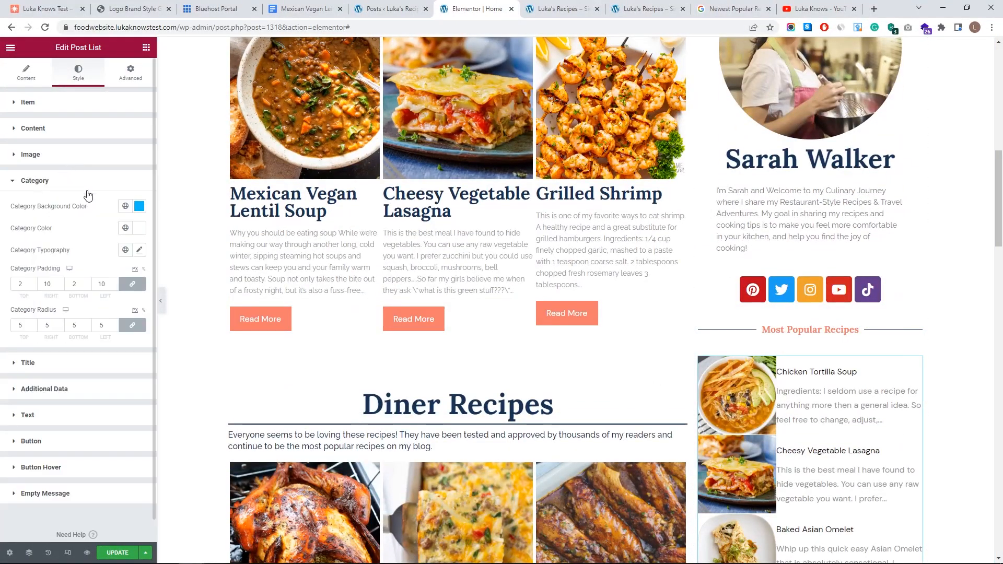
click(40, 184)
click(45, 208)
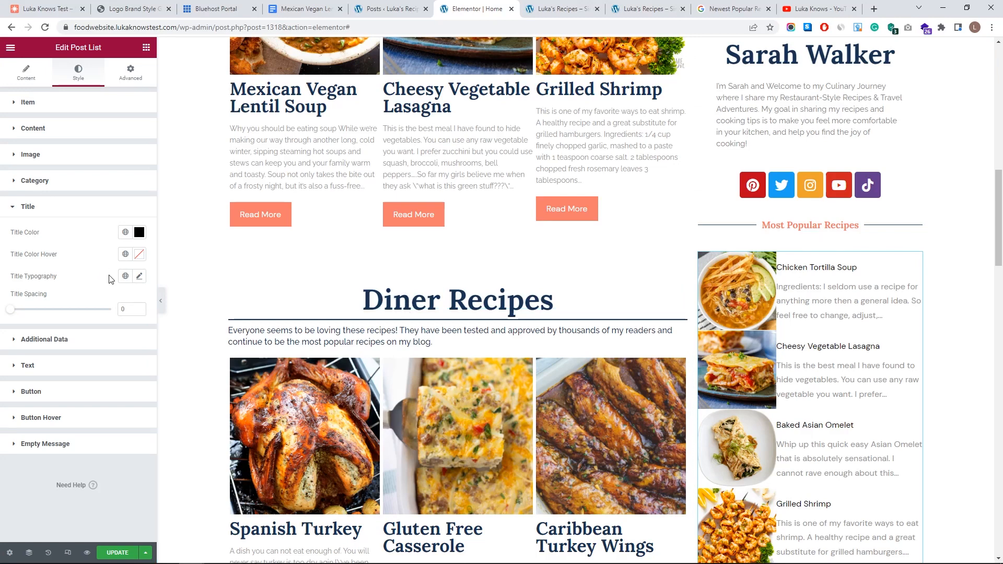
click(126, 276)
click(61, 396)
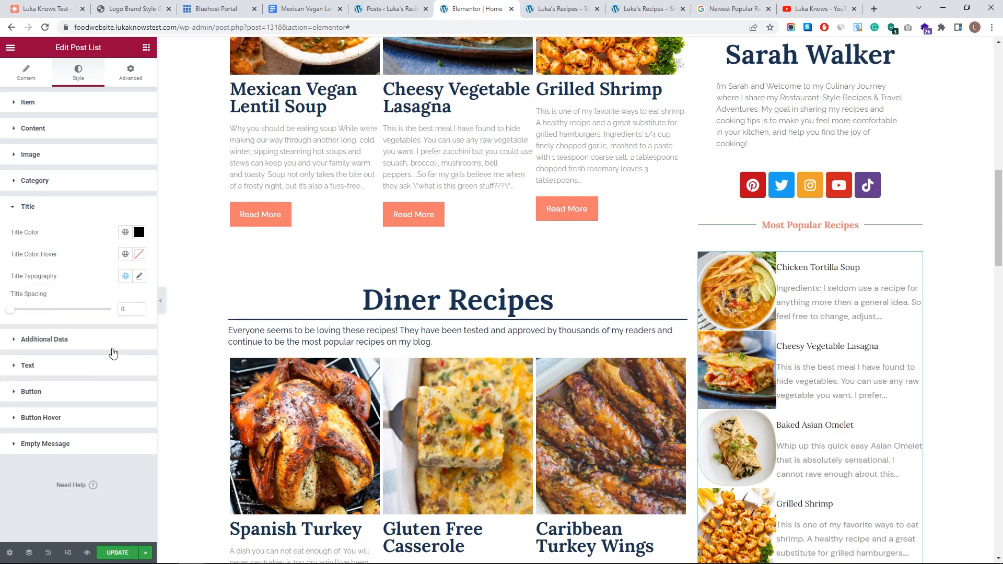
click(139, 276)
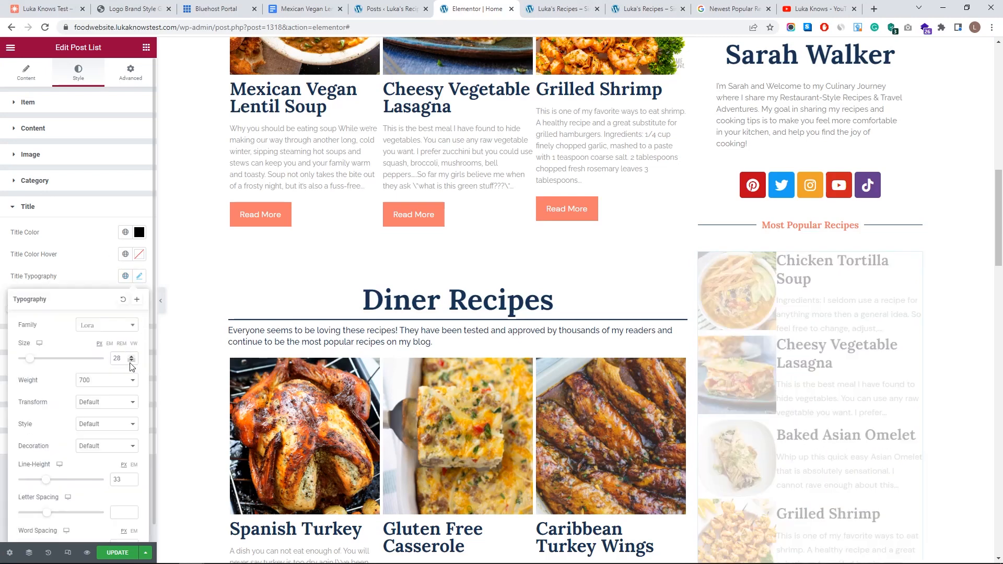
click(132, 361)
click(131, 360)
click(132, 361)
click(132, 361)
double_click(132, 361)
double_click(132, 361)
click(132, 360)
click(132, 360)
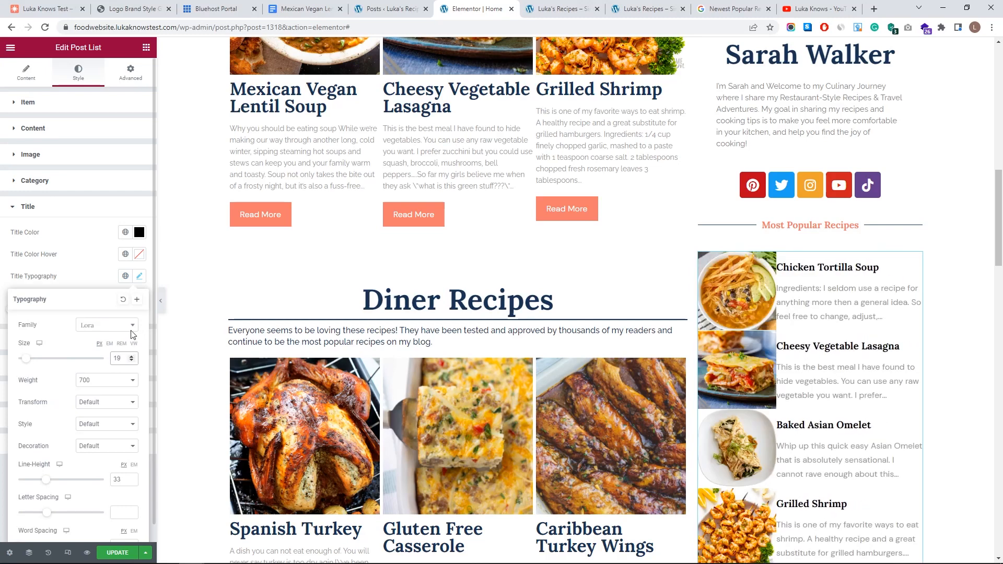
click(120, 381)
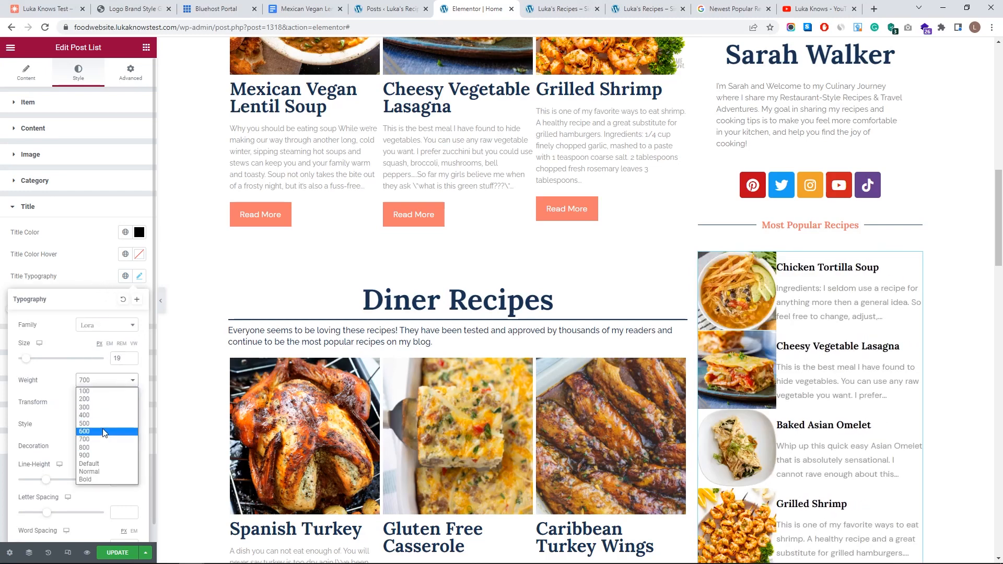
click(109, 424)
click(118, 382)
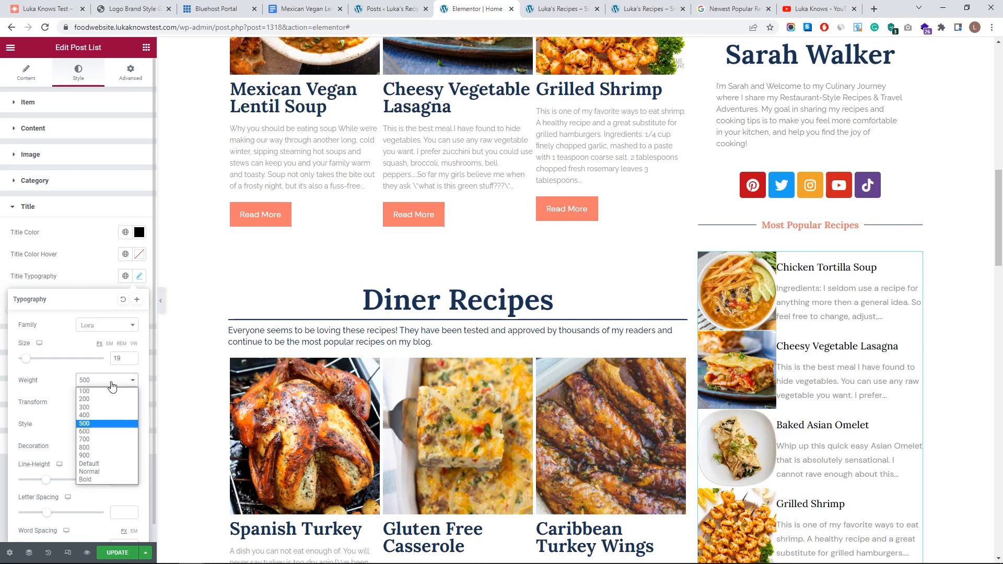
click(98, 436)
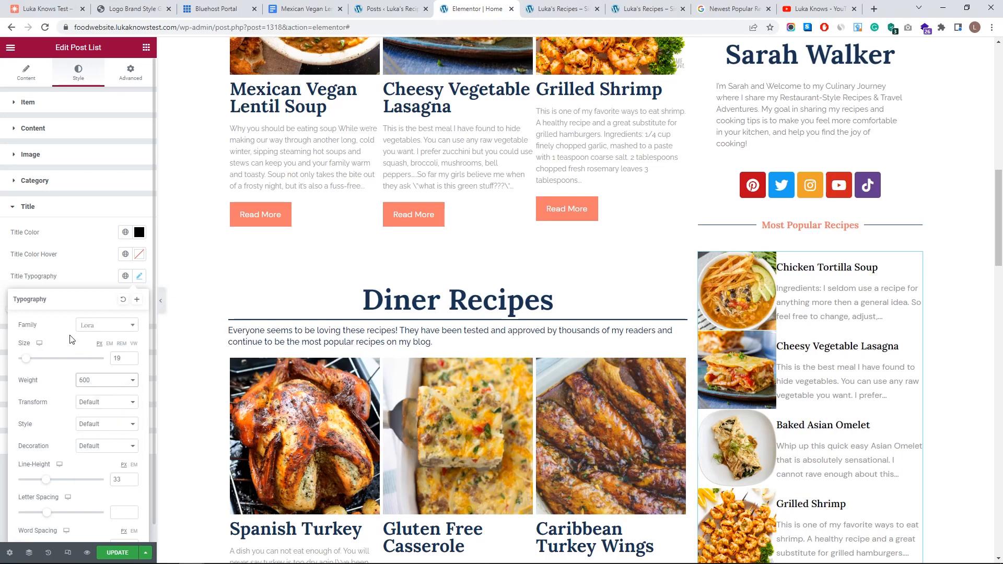
- Colour the recipe titles with the global My Blue colour
click(125, 233)
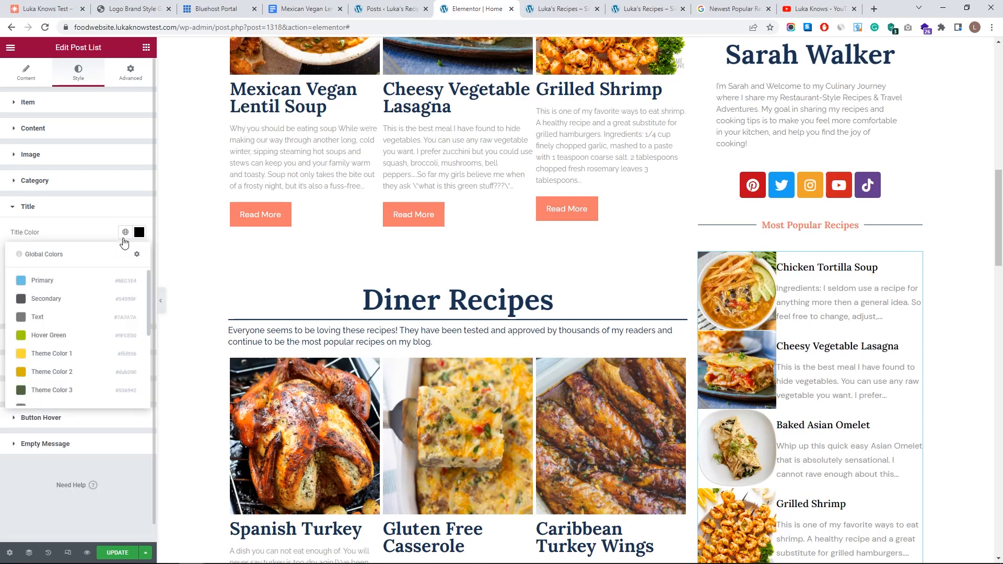
scroll(52, 386, down, 3)
click(53, 380)
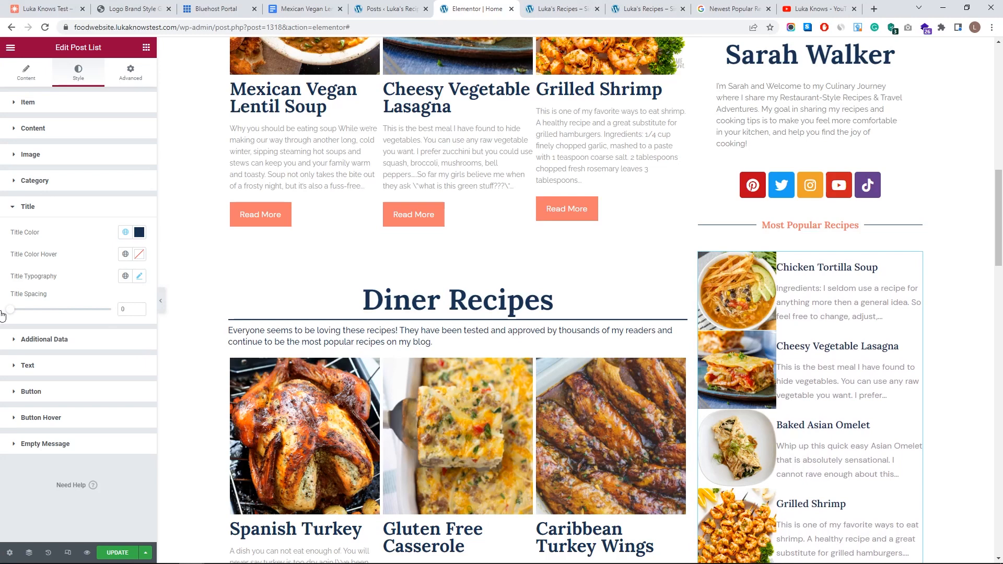
click(60, 207)
click(62, 233)
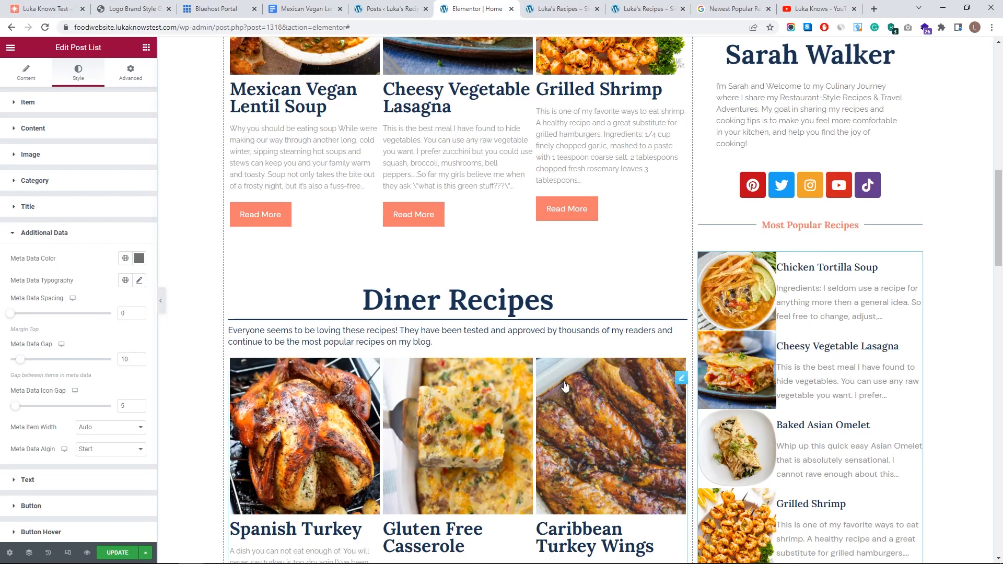
- Set the recipe excerpts to the Accent global font at size 13
scroll(570, 335, down, 2)
click(75, 244)
click(67, 259)
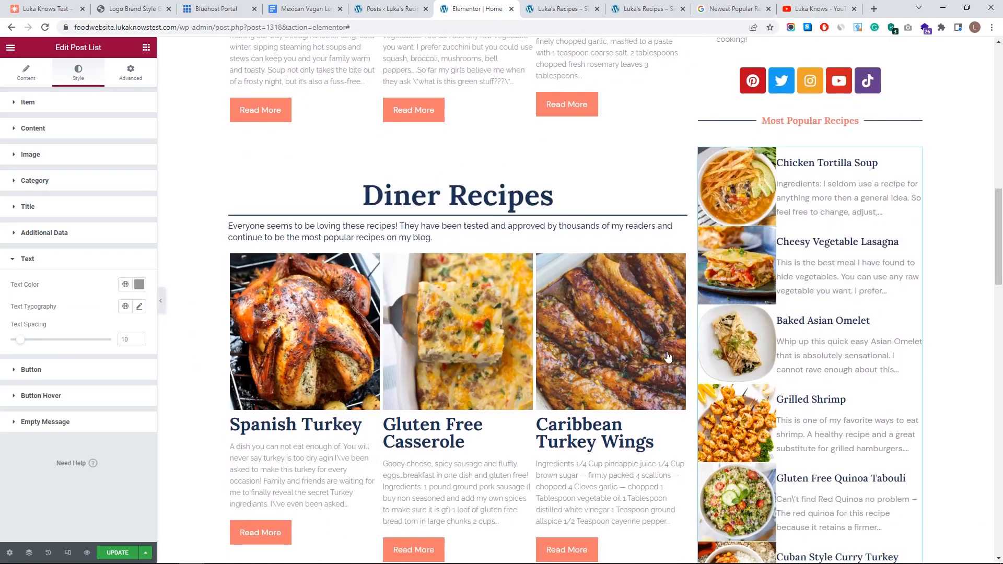
click(125, 306)
click(64, 396)
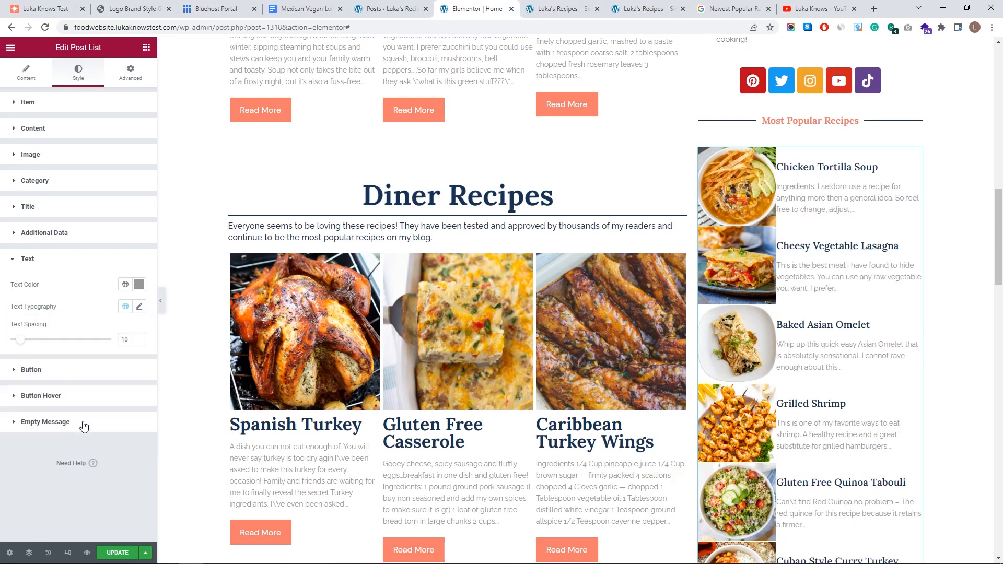
click(139, 307)
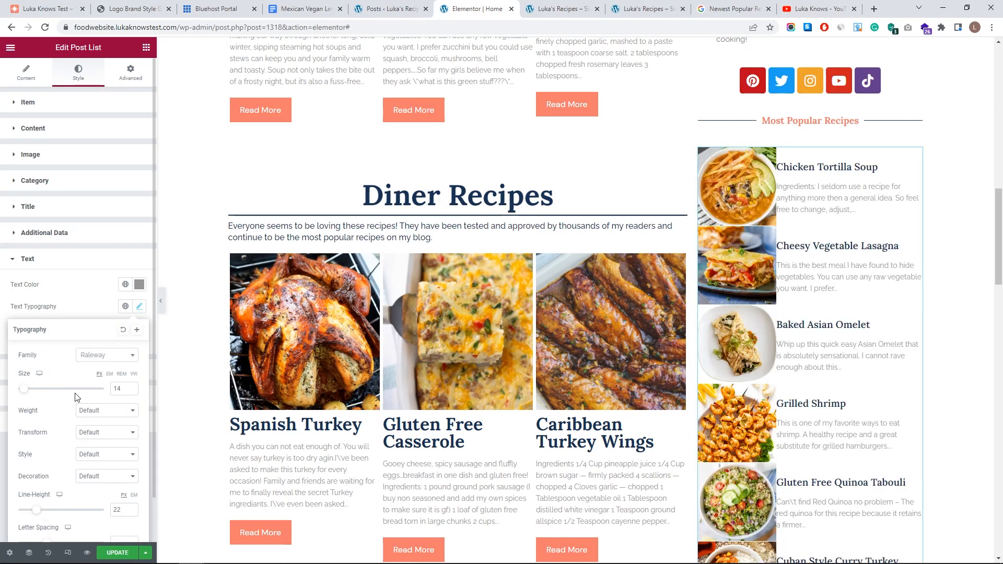
click(132, 388)
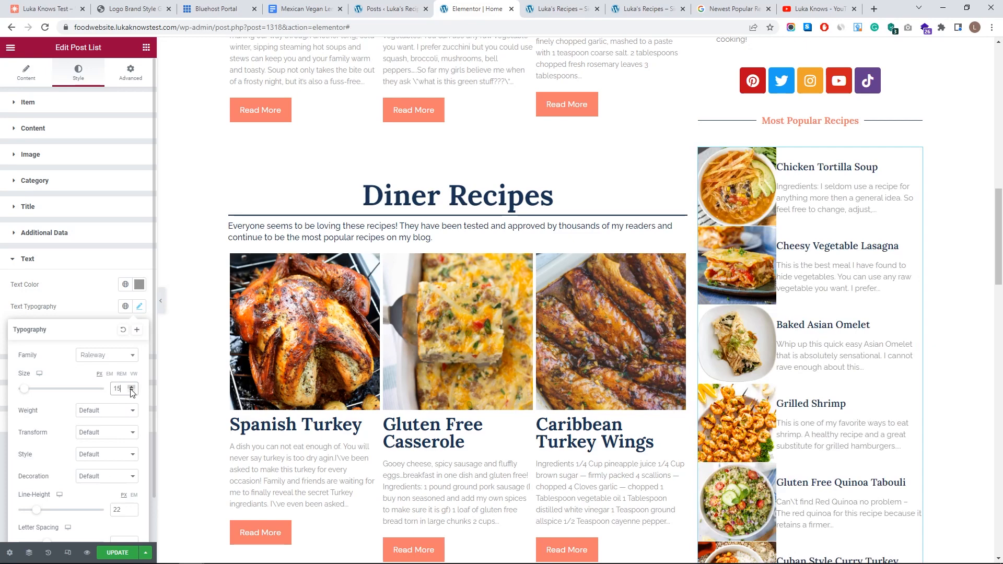
click(132, 392)
click(132, 392)
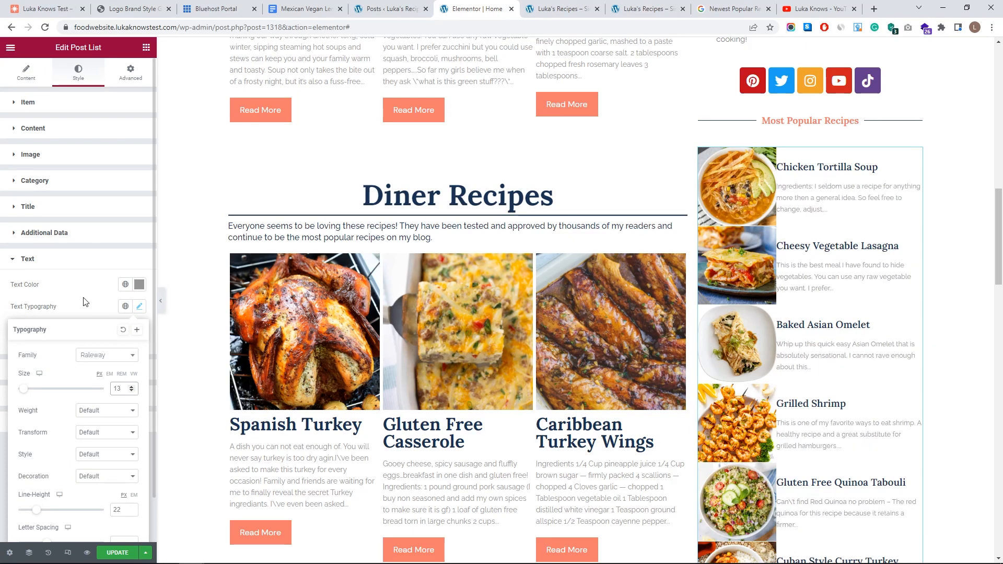
- Lengthen the excerpt intro to 150 characters
click(26, 73)
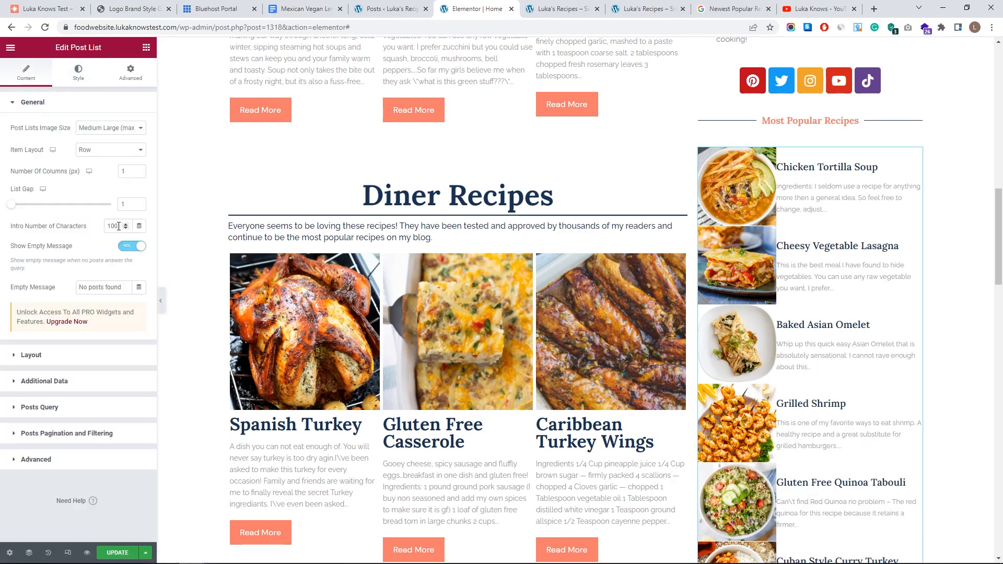
text(50)
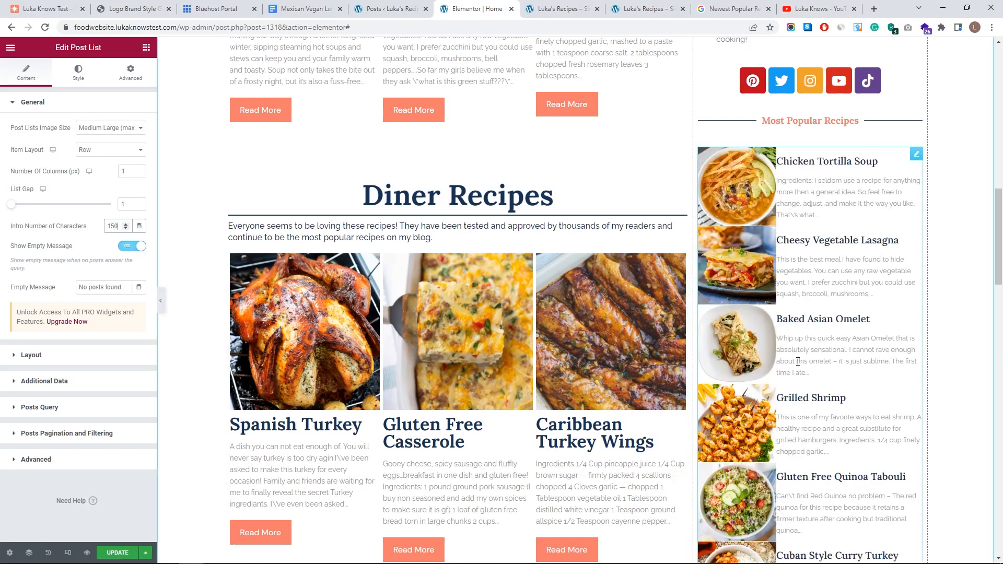
scroll(843, 413, up, 2)
click(61, 105)
click(69, 79)
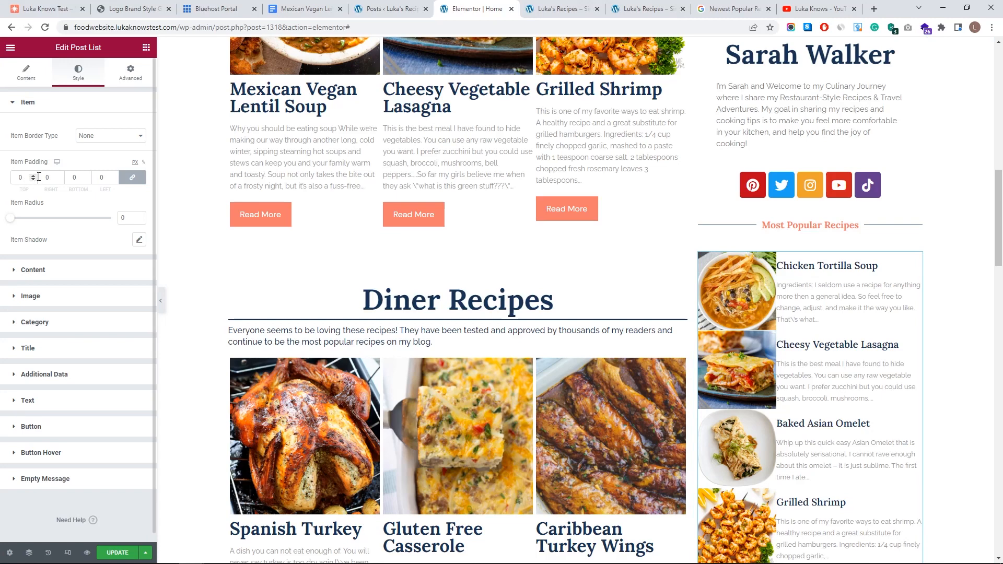
- Unlink the list item padding, set right and left to 10, and adjust corner rounding
click(137, 178)
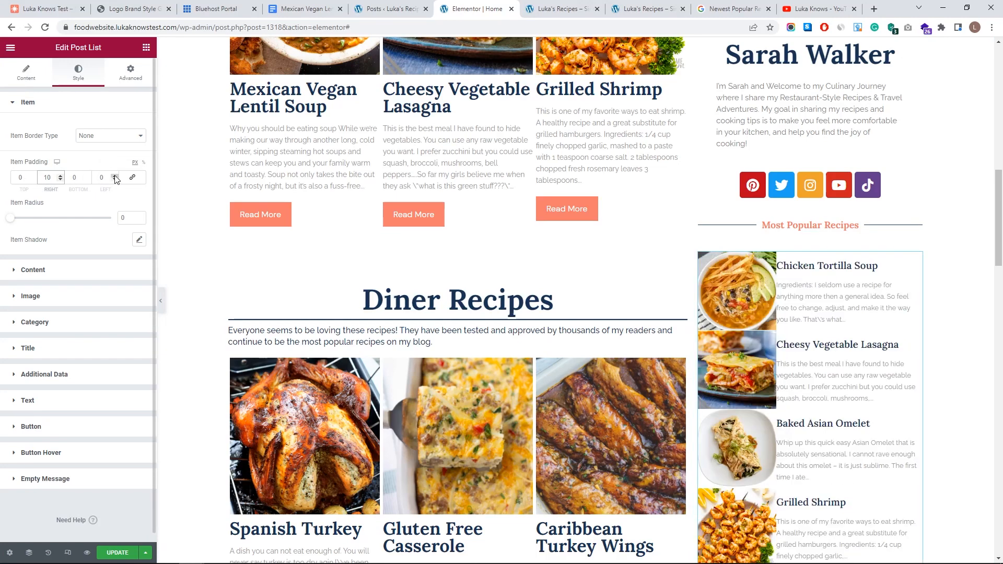
click(114, 176)
click(113, 176)
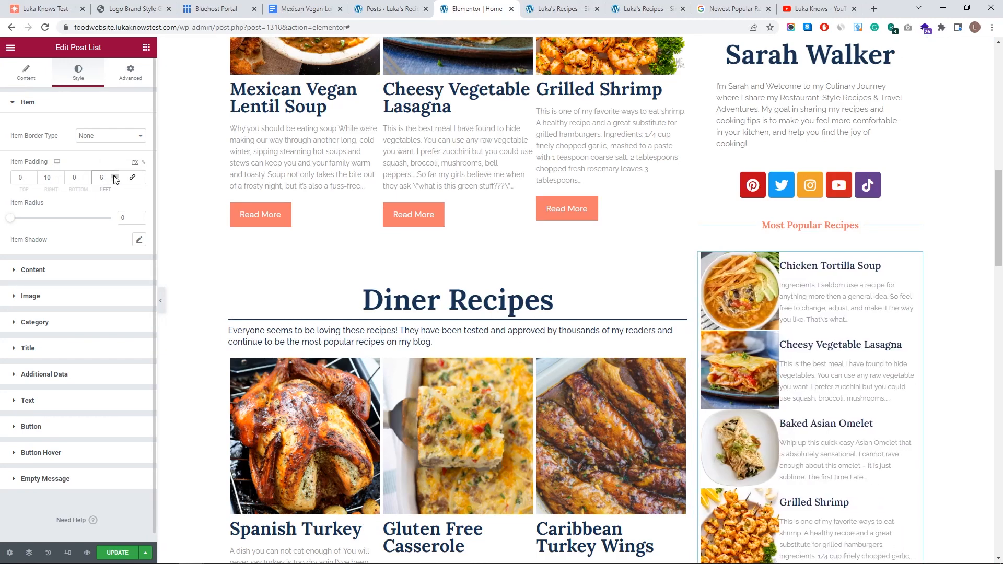
click(114, 177)
drag(37, 222, 66, 218)
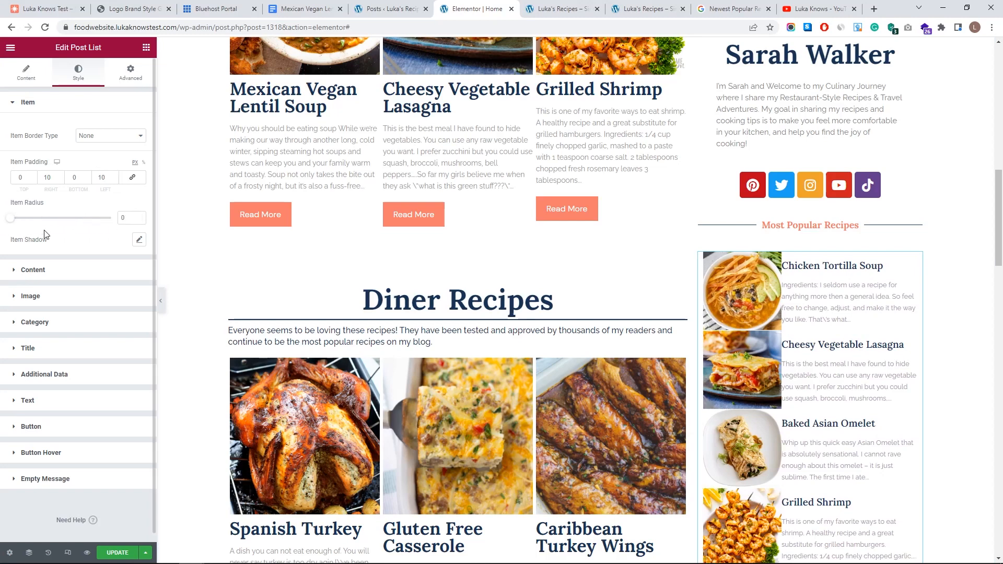
click(47, 108)
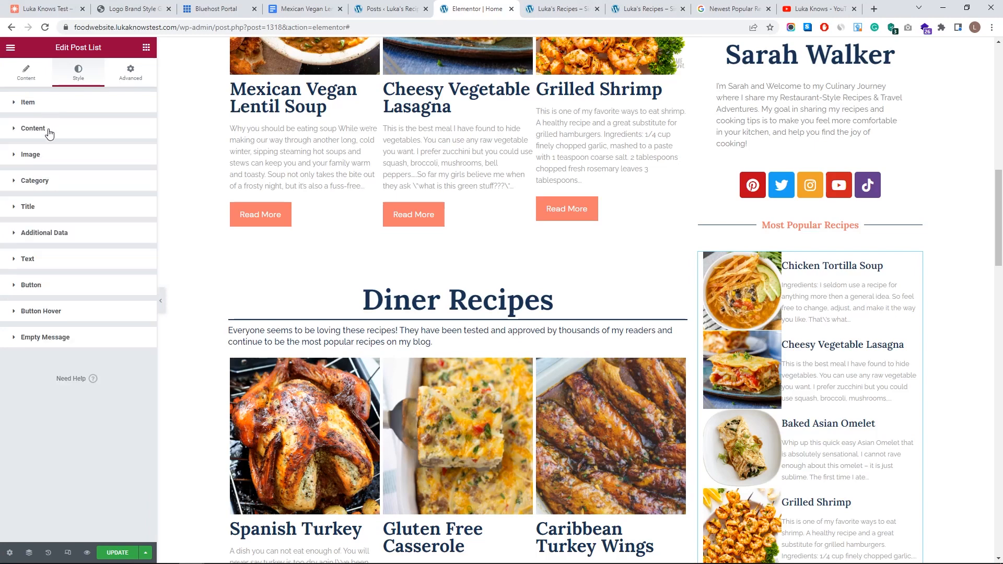
- Unlink the content padding and raise its left padding to nudge the text inward
click(48, 131)
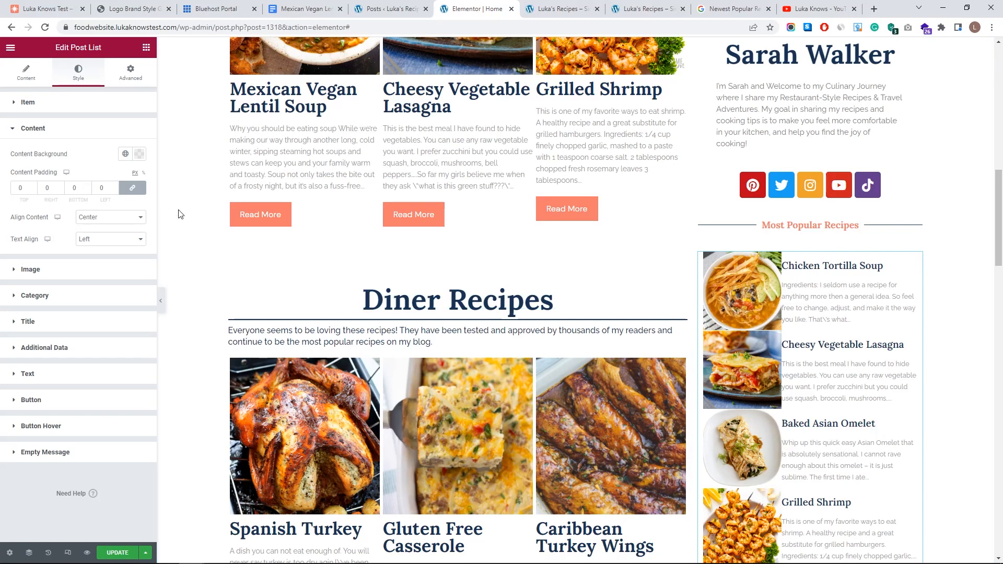
click(132, 188)
click(115, 187)
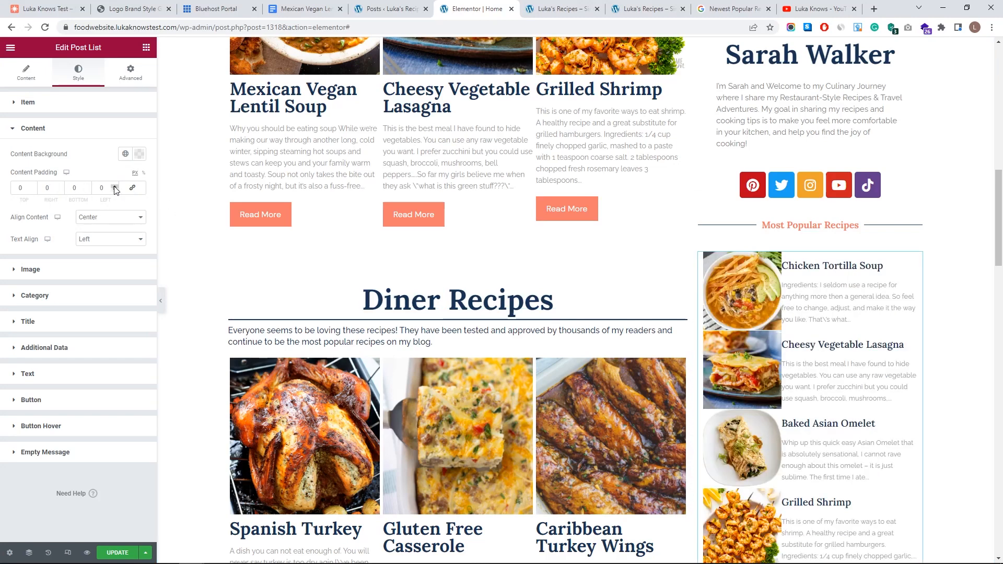
click(114, 186)
click(115, 186)
click(114, 187)
click(114, 186)
click(114, 186)
click(115, 187)
click(114, 186)
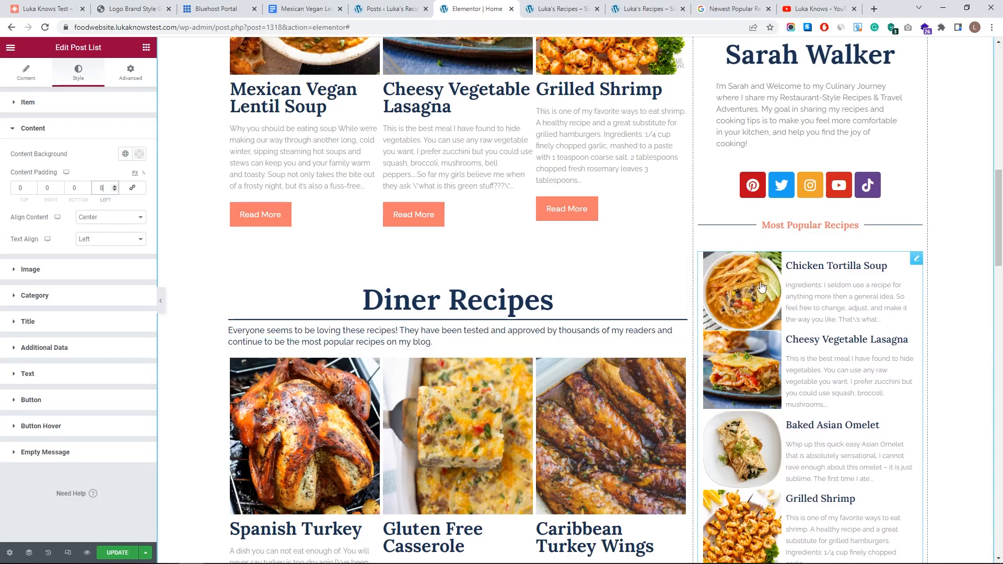
scroll(833, 345, down, 15)
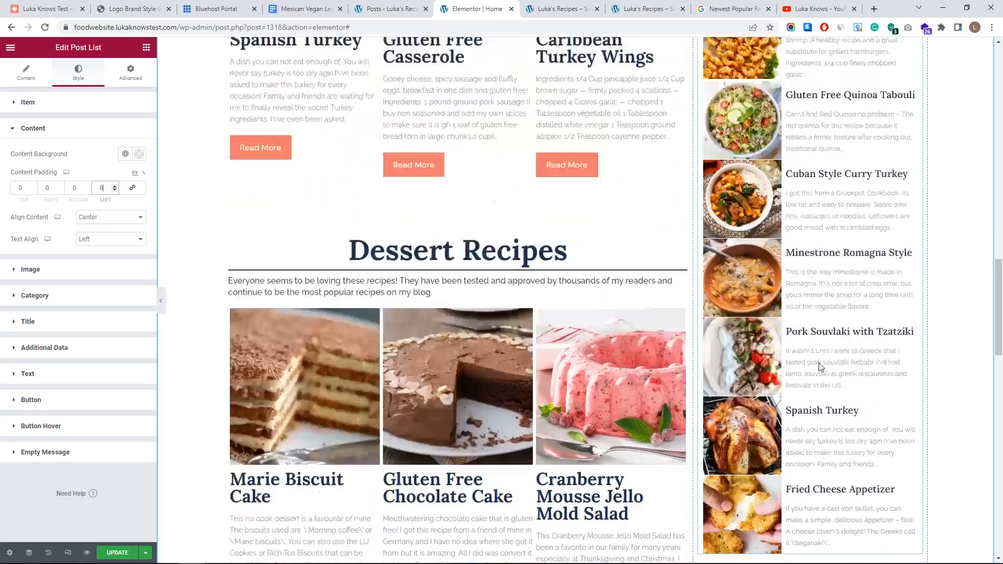
scroll(784, 372, up, 13)
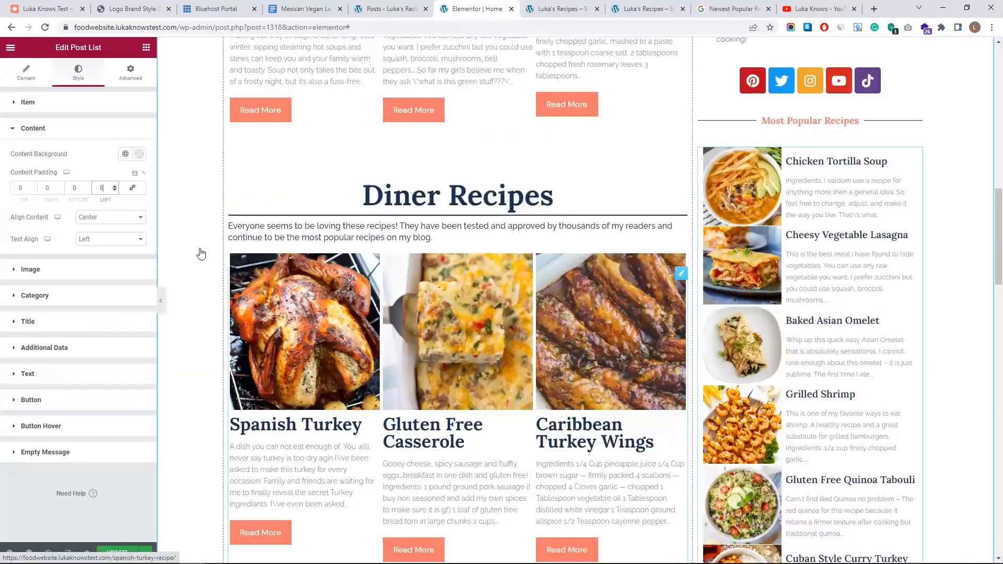
click(73, 127)
- Give the list items 5 px top padding and save the page with Update
click(72, 102)
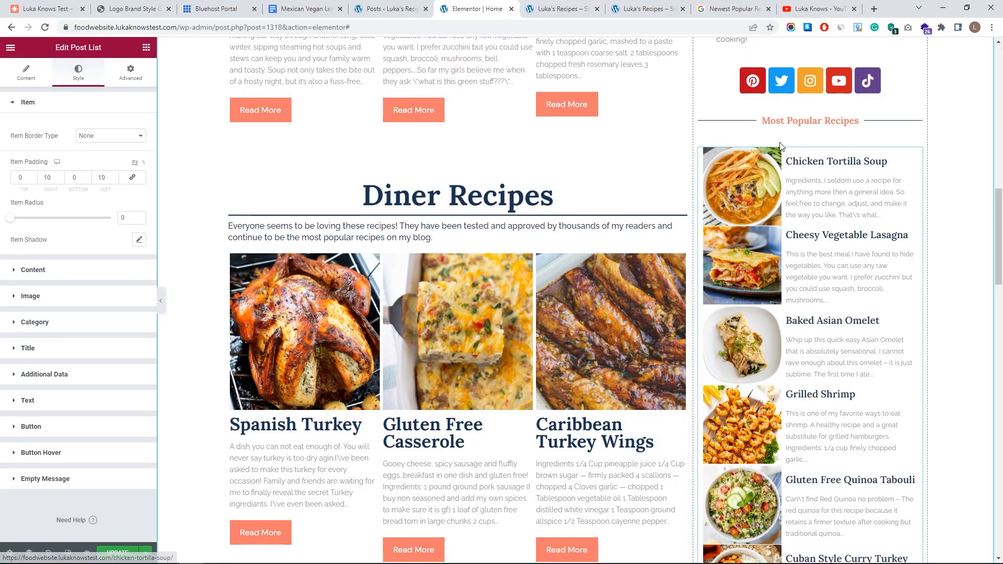
click(33, 176)
click(33, 175)
click(33, 176)
click(33, 175)
click(33, 176)
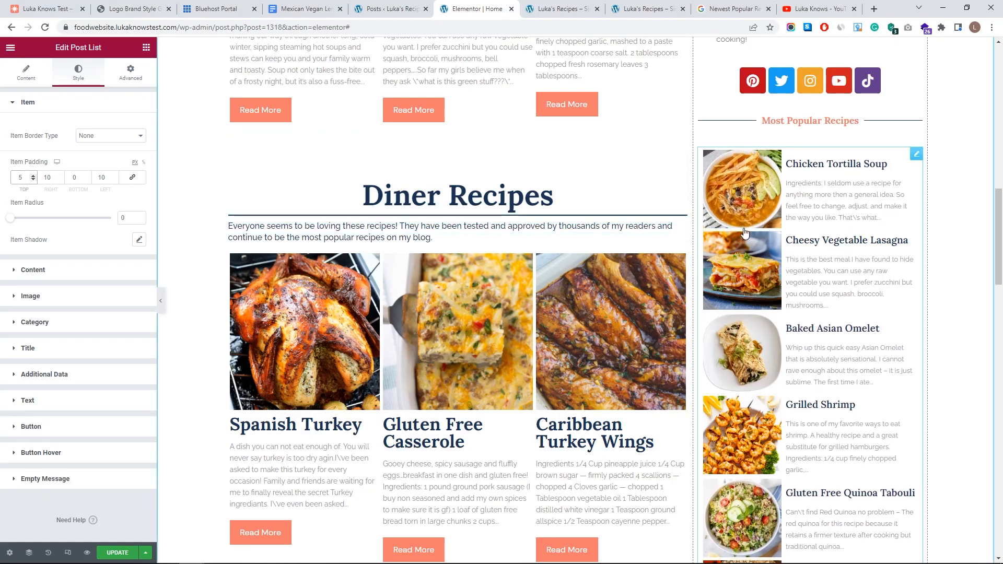
scroll(800, 421, down, 3)
scroll(732, 280, up, 3)
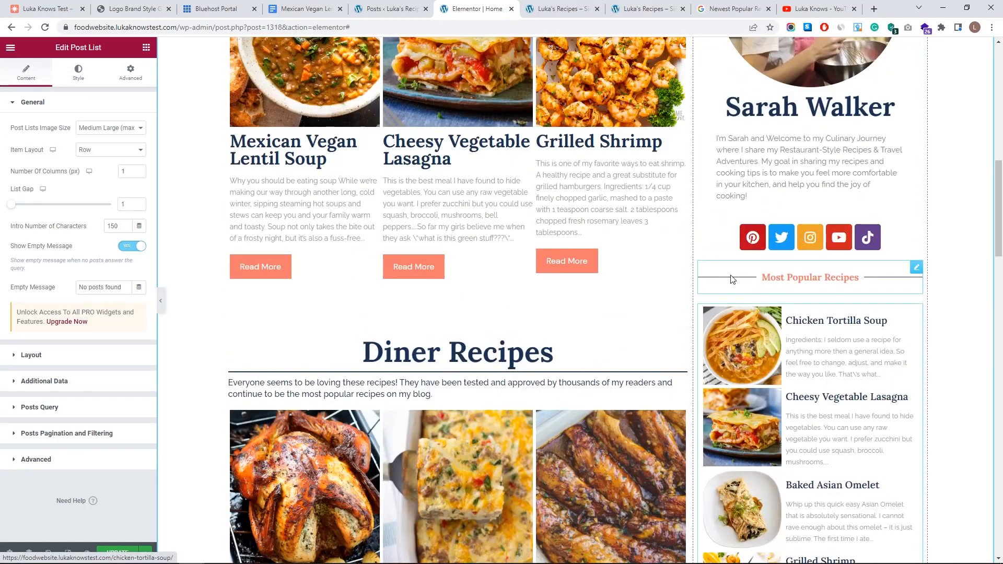
scroll(758, 285, down, 5)
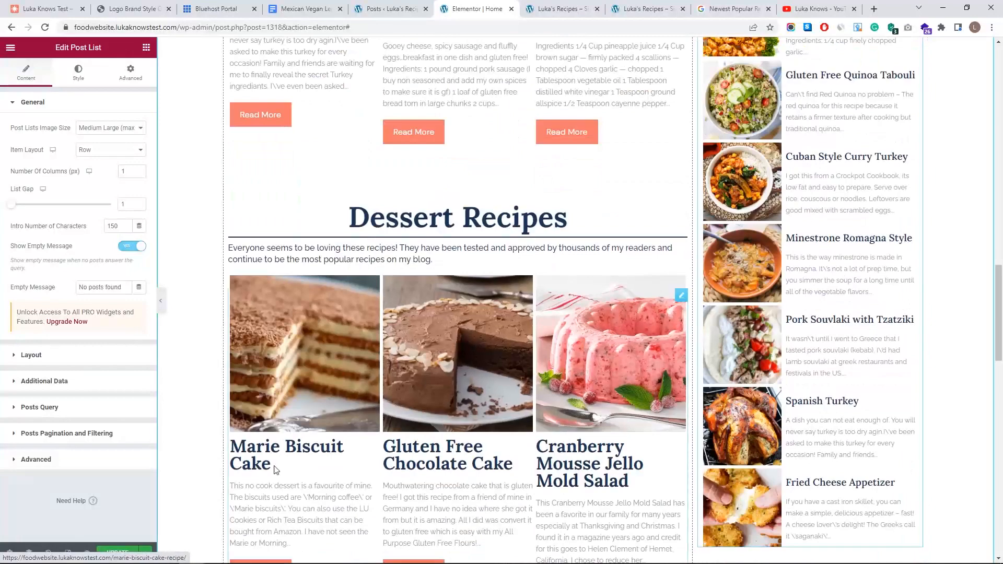
scroll(277, 470, down, 7)
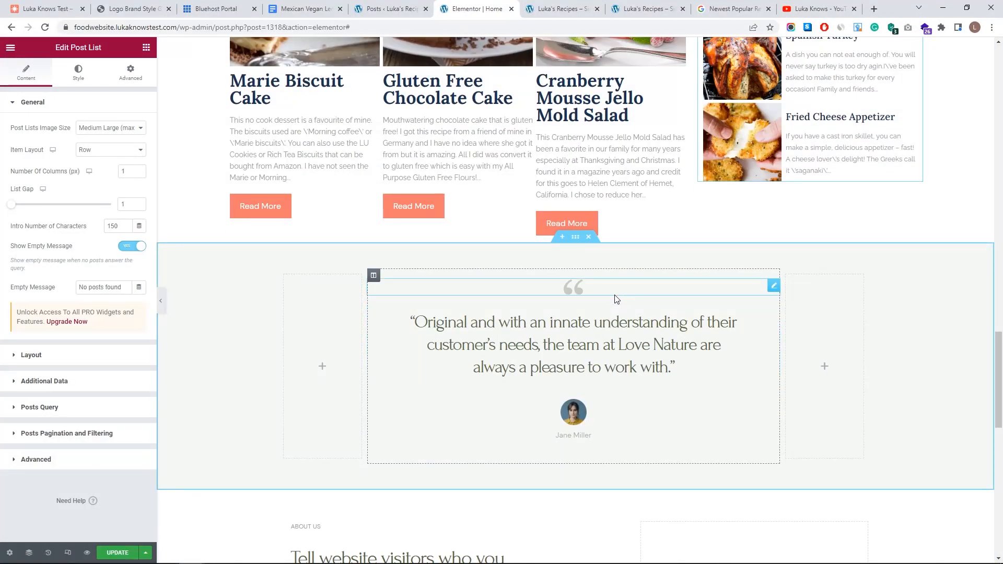
scroll(325, 398, up, 3)
click(106, 557)
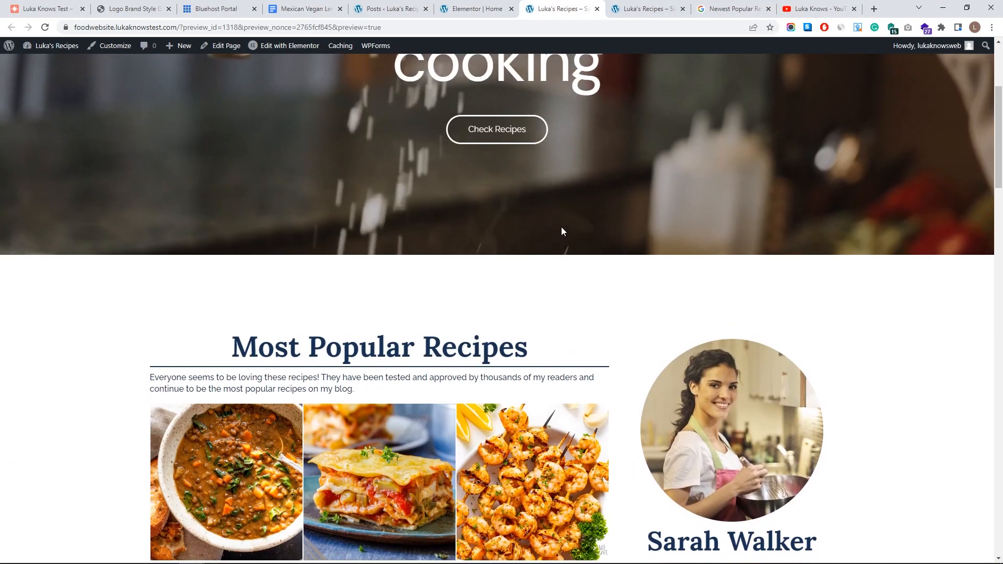
- Scroll through the saved page preview, then return to the editor
scroll(562, 231, down, 10)
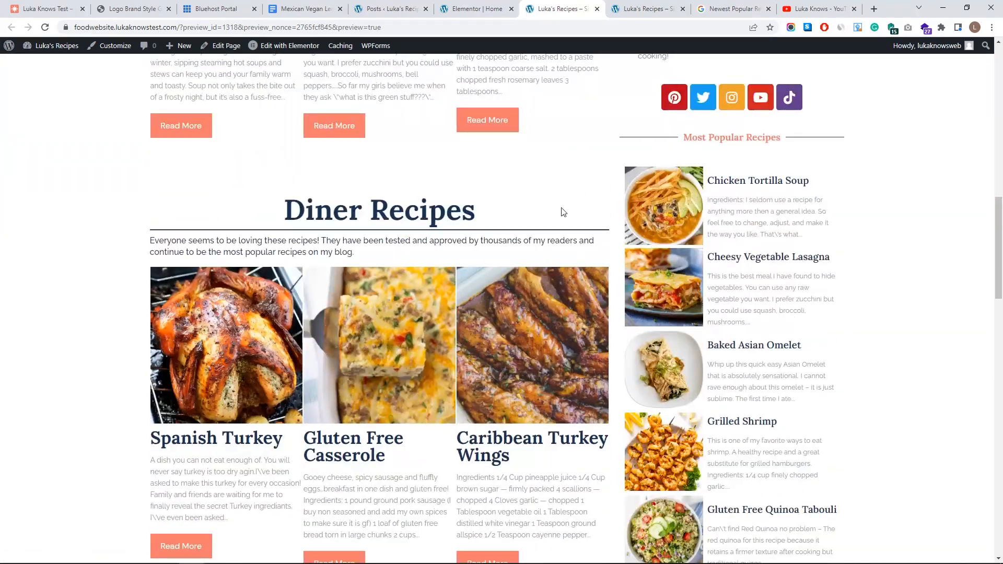
scroll(563, 212, down, 13)
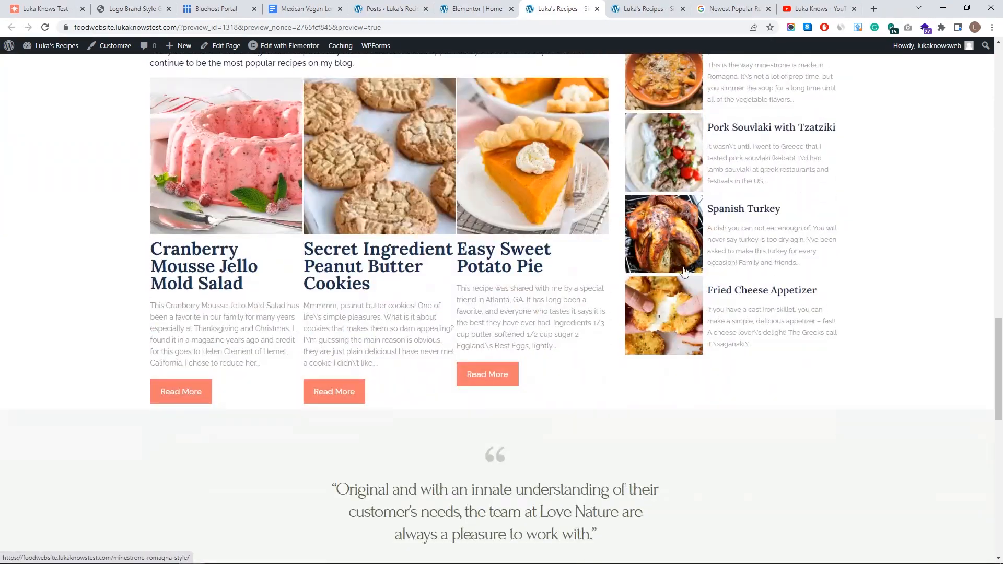
scroll(618, 284, up, 20)
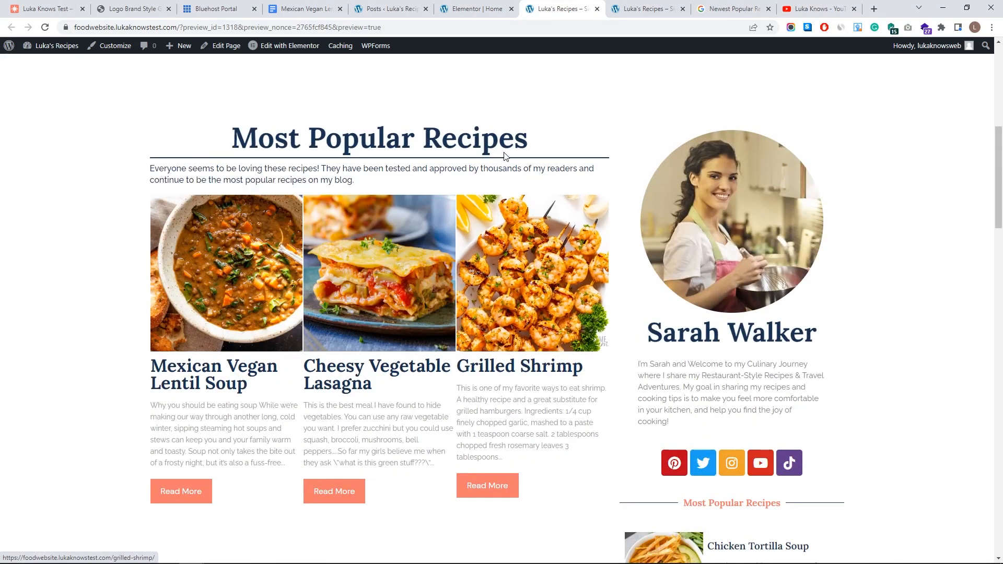
click(471, 6)
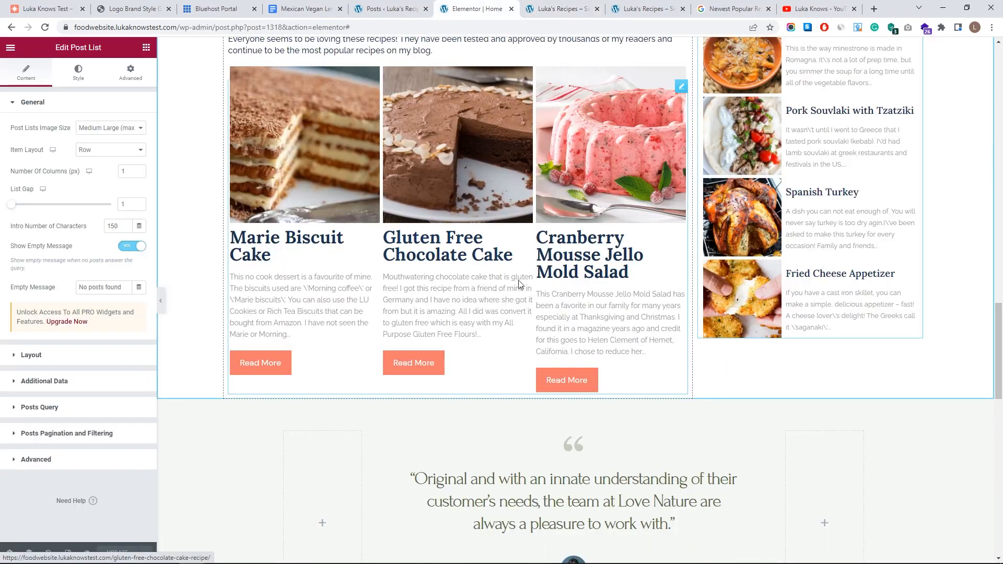
scroll(519, 284, up, 15)
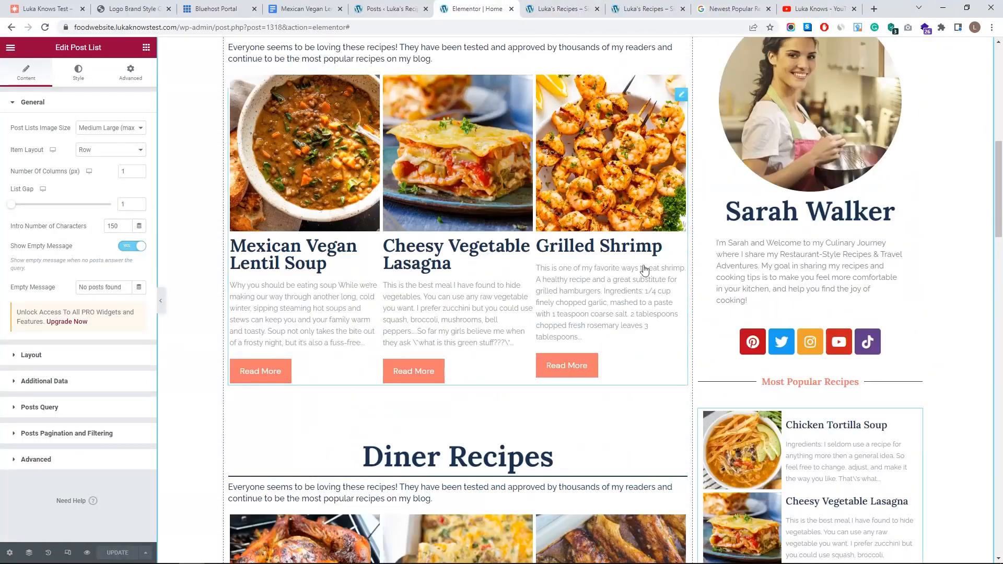
scroll(644, 270, down, 20)
scroll(575, 229, up, 1)
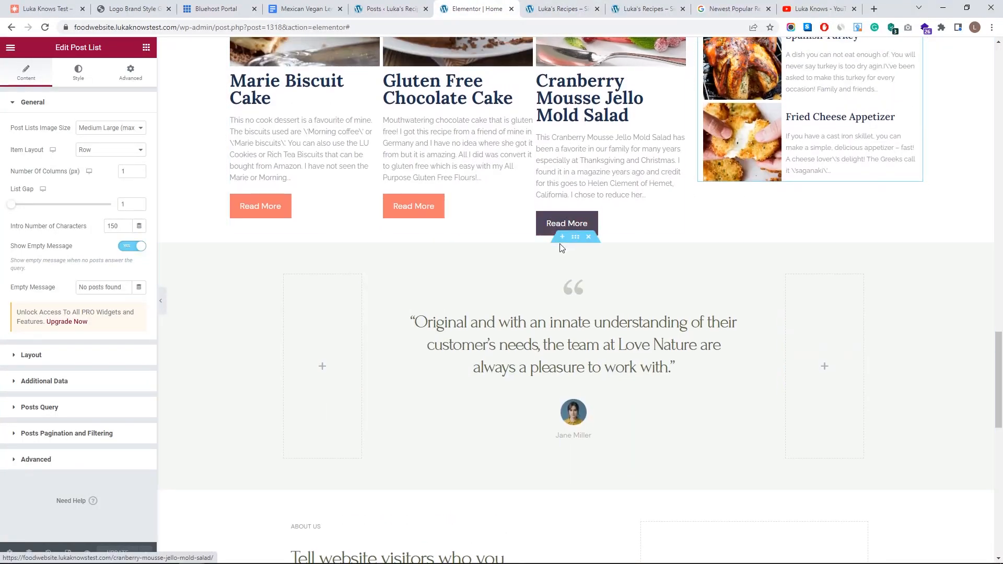
- Add a two-column section below the recipes with a wide left and narrow right column
click(562, 236)
click(551, 291)
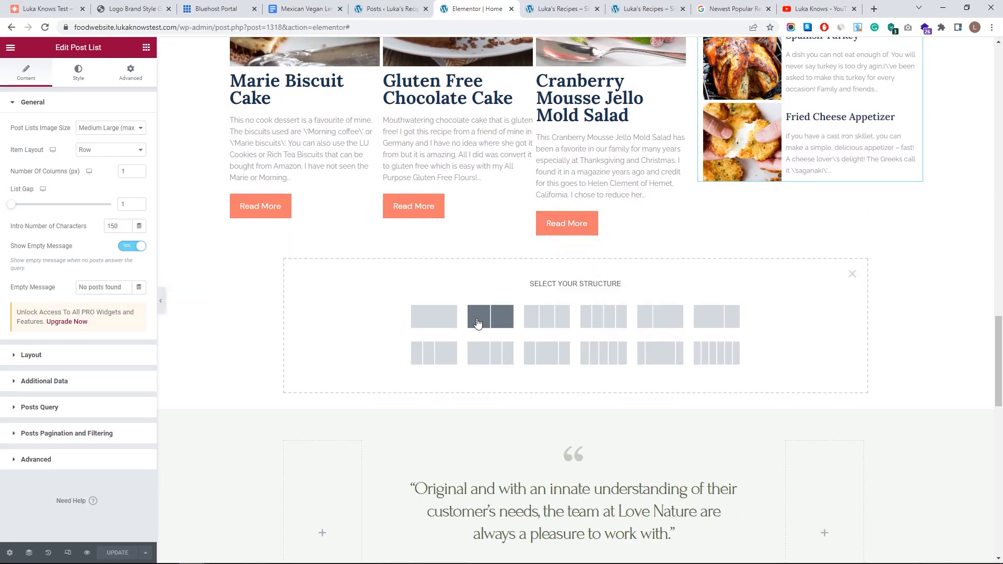
click(491, 317)
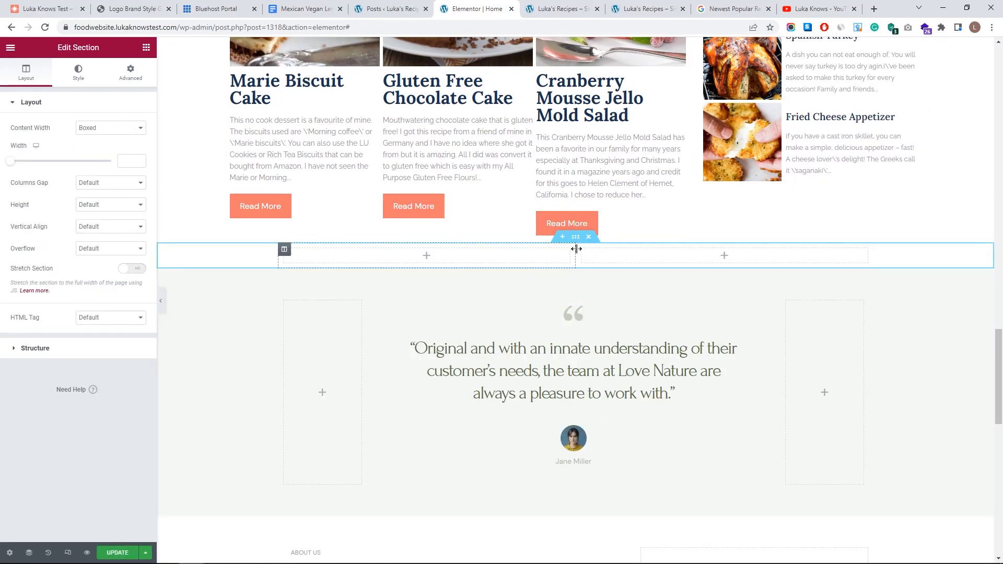
drag(704, 241, 698, 243)
click(702, 249)
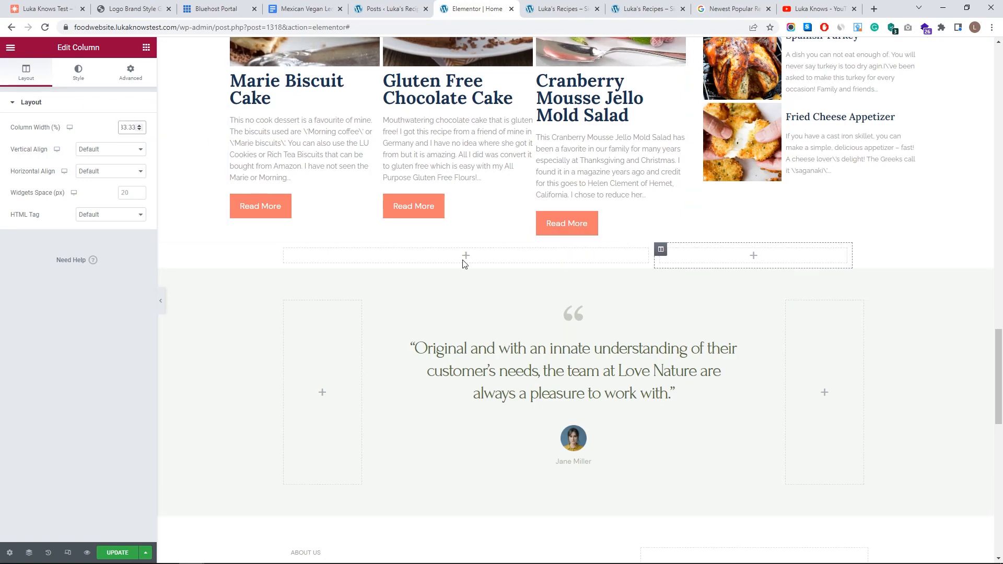
click(573, 313)
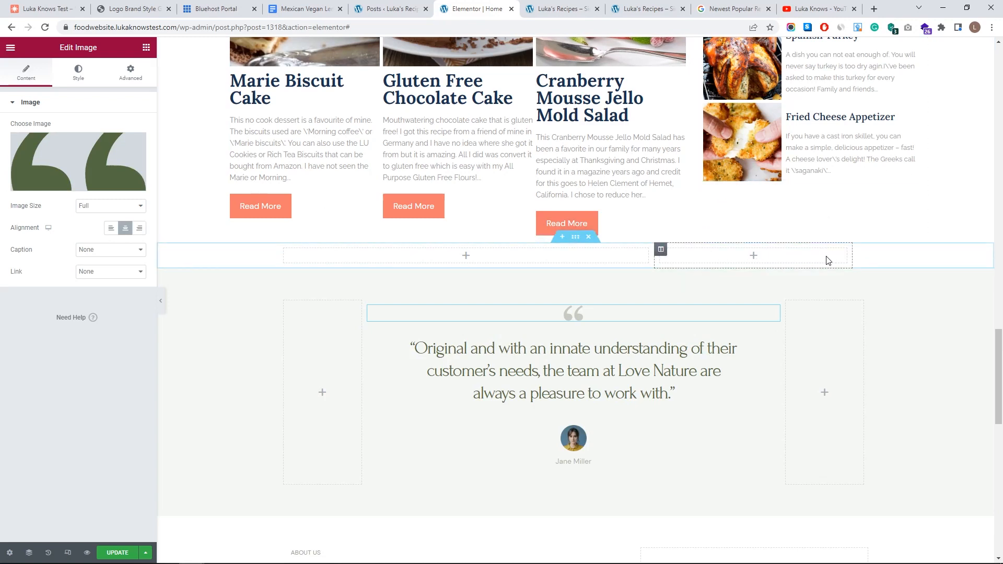
click(661, 251)
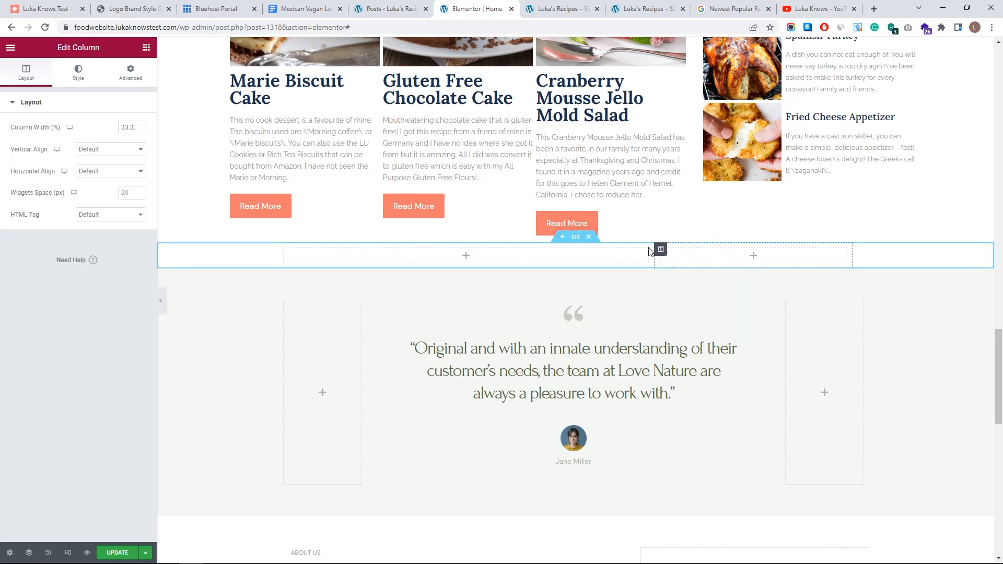
click(575, 238)
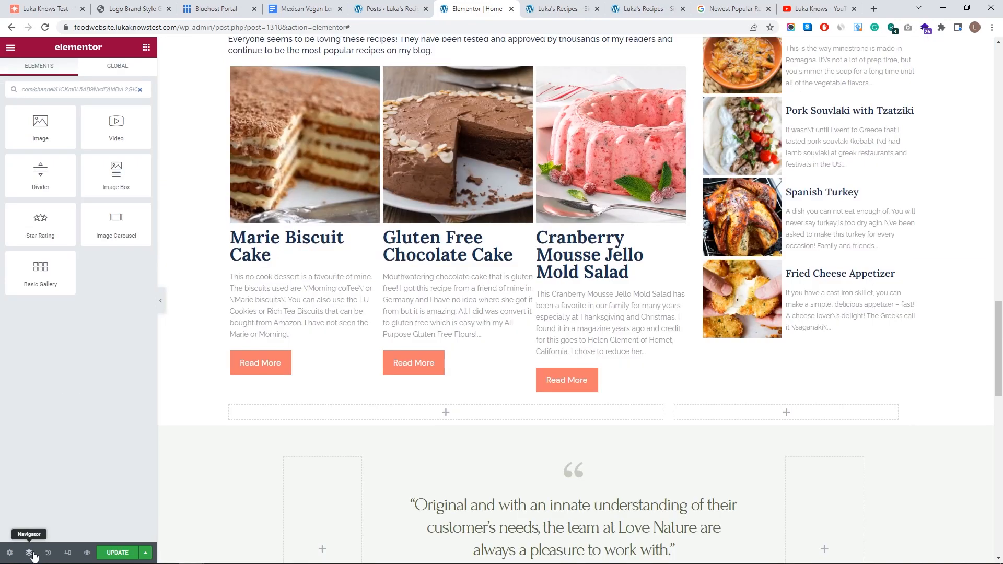
click(30, 553)
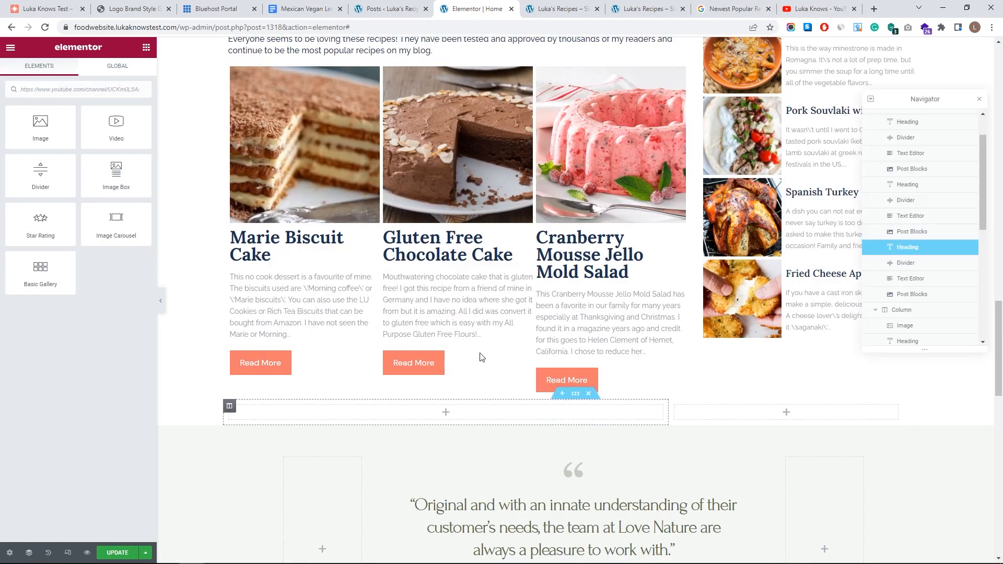
- Copy the Dessert Recipes heading and divider into the new section's left column
scroll(928, 292, down, 3)
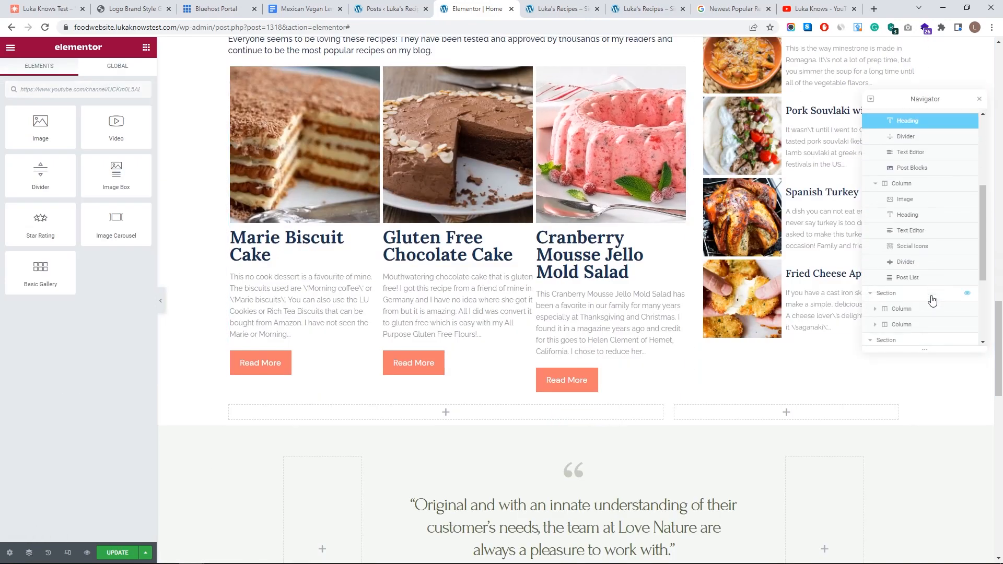
click(877, 156)
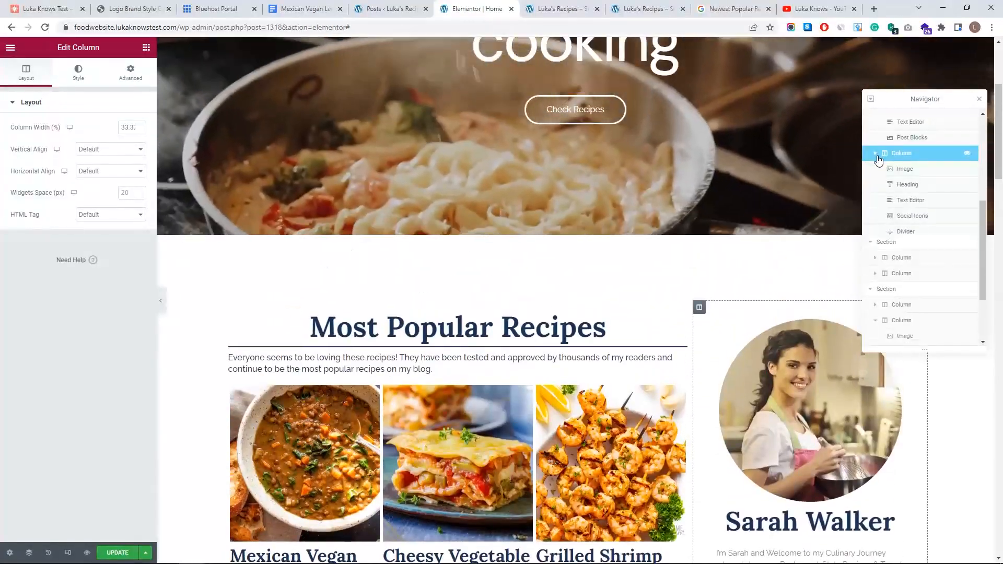
click(876, 153)
click(872, 170)
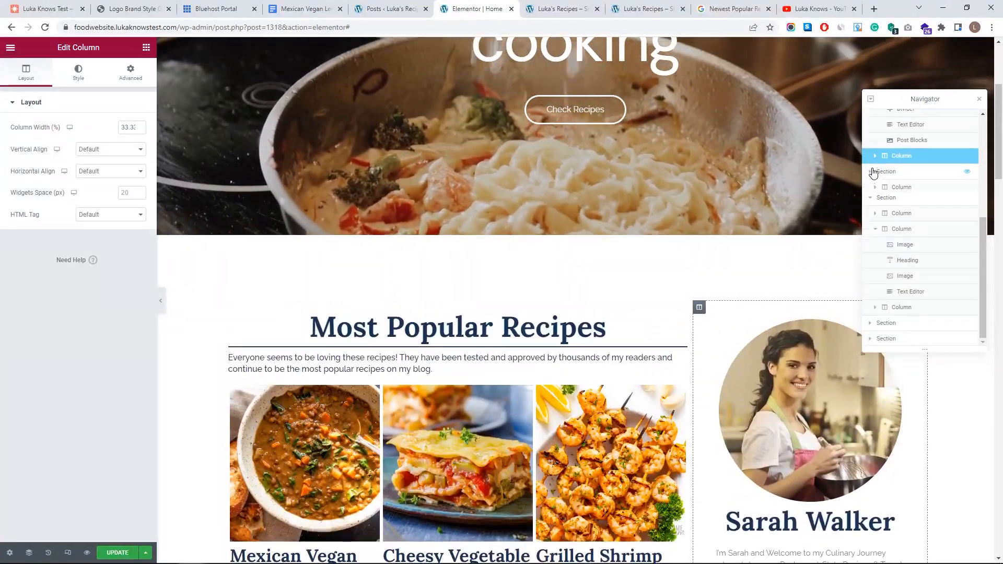
click(872, 198)
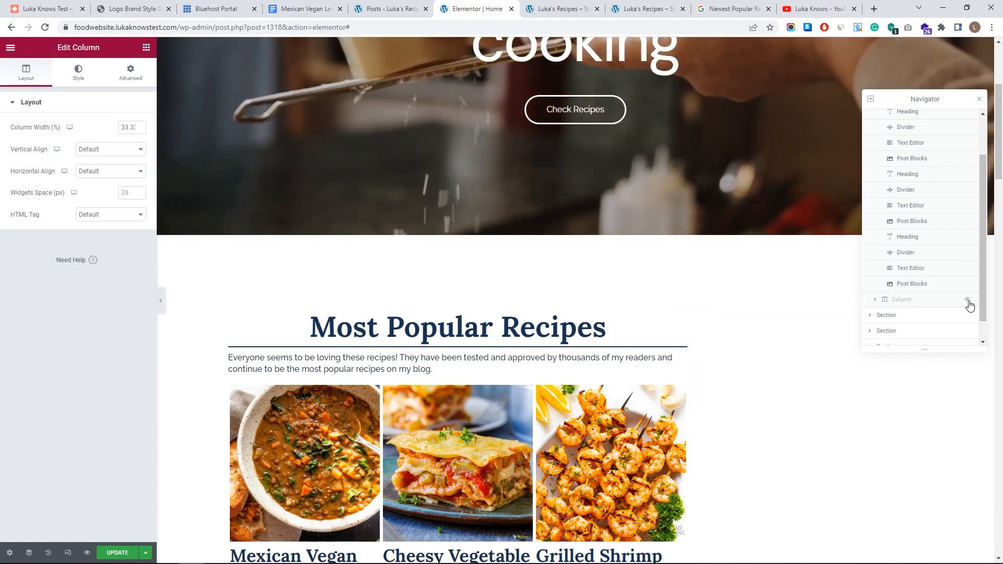
click(912, 316)
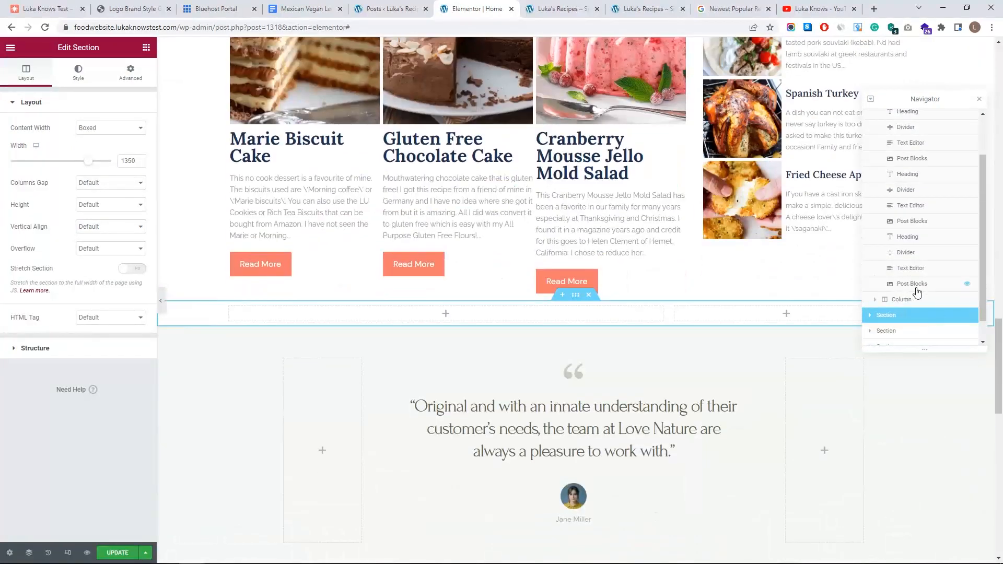
click(917, 243)
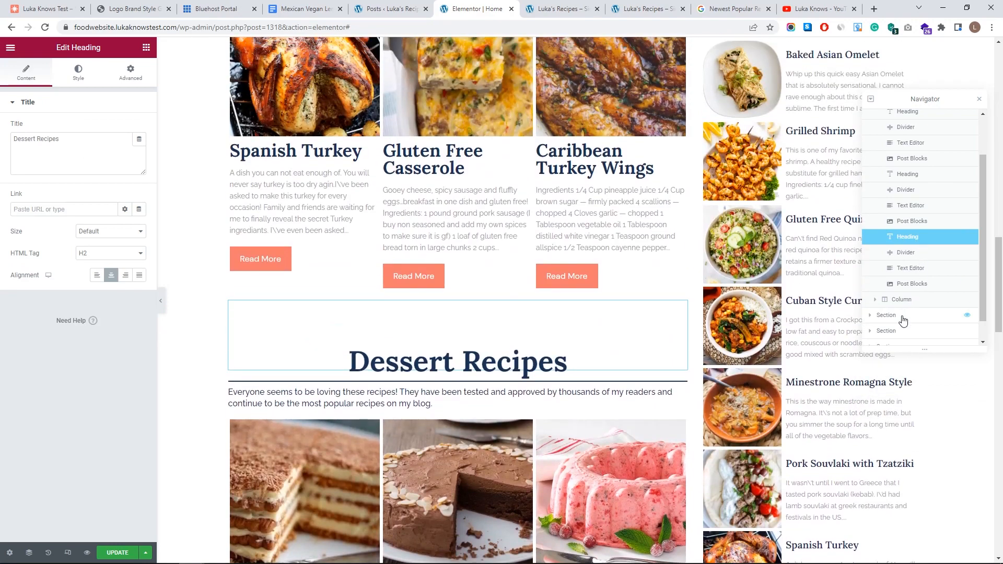
click(903, 319)
key(ctrl+v)
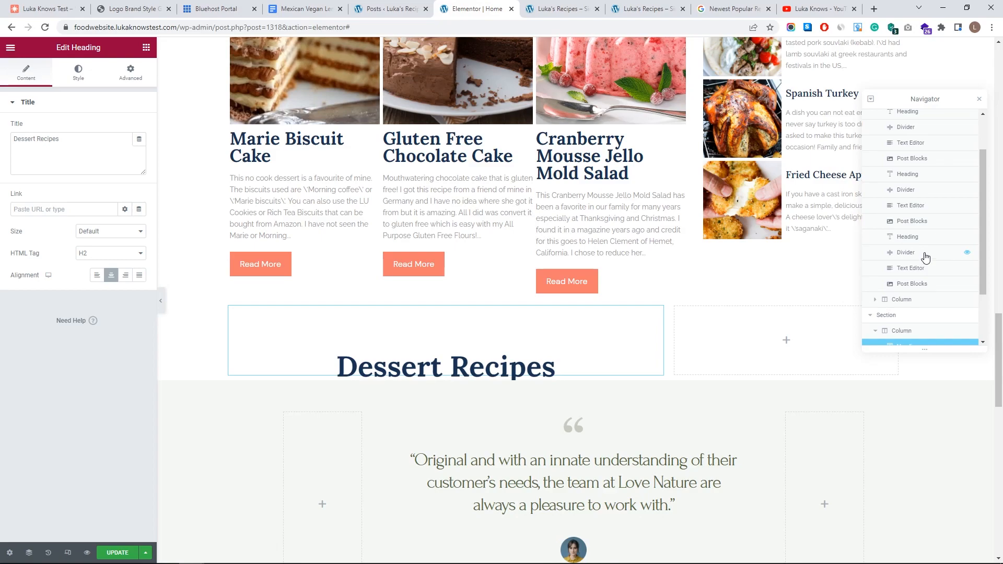
click(925, 255)
key(ctrl+c)
click(913, 332)
key(ctrl+v)
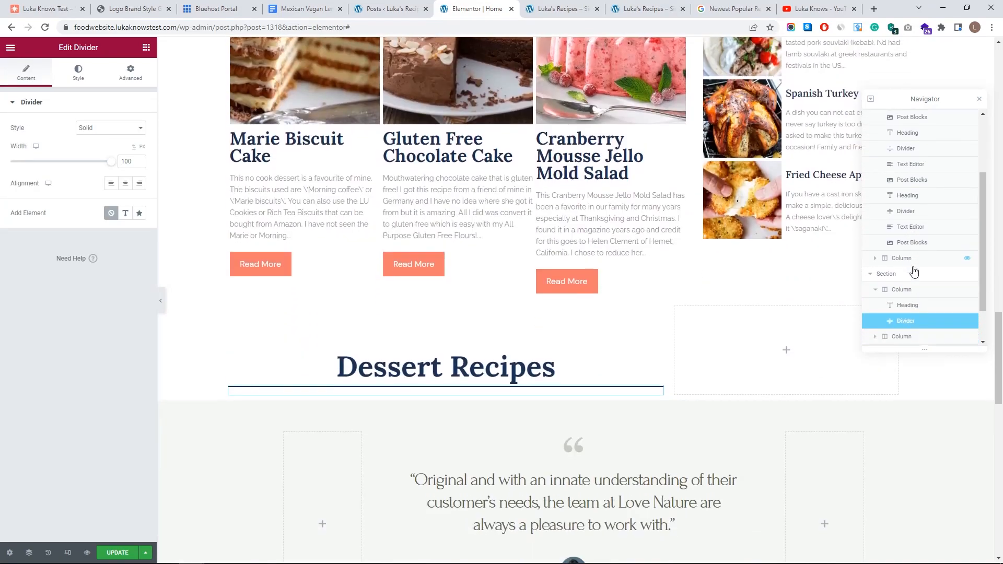
- Paste copies of the intro paragraph and dessert posts grid below the divider
click(916, 183)
key(ctrl+c)
click(913, 276)
key(ctrl+v)
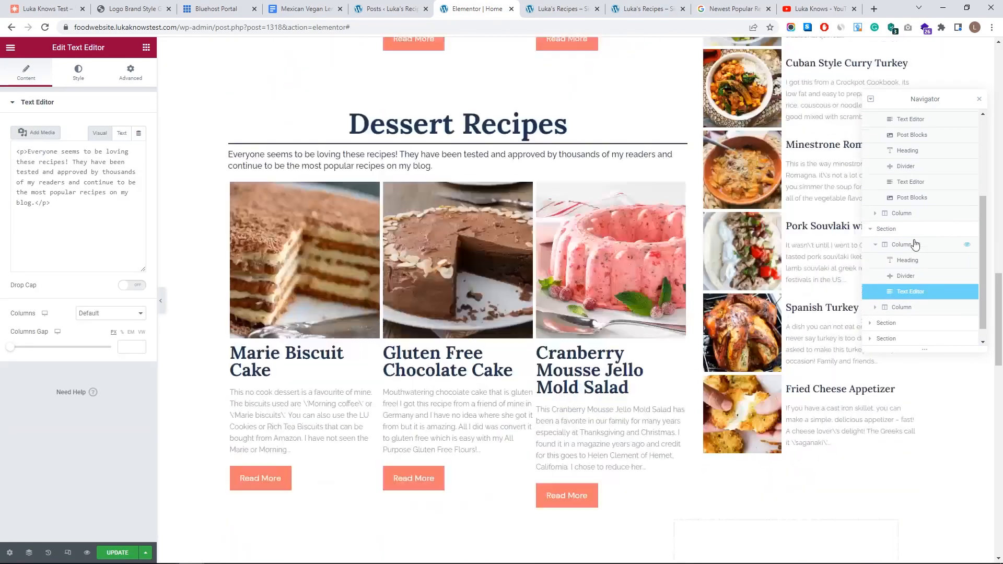
click(912, 197)
key(ctrl+c)
click(911, 291)
key(ctrl+v)
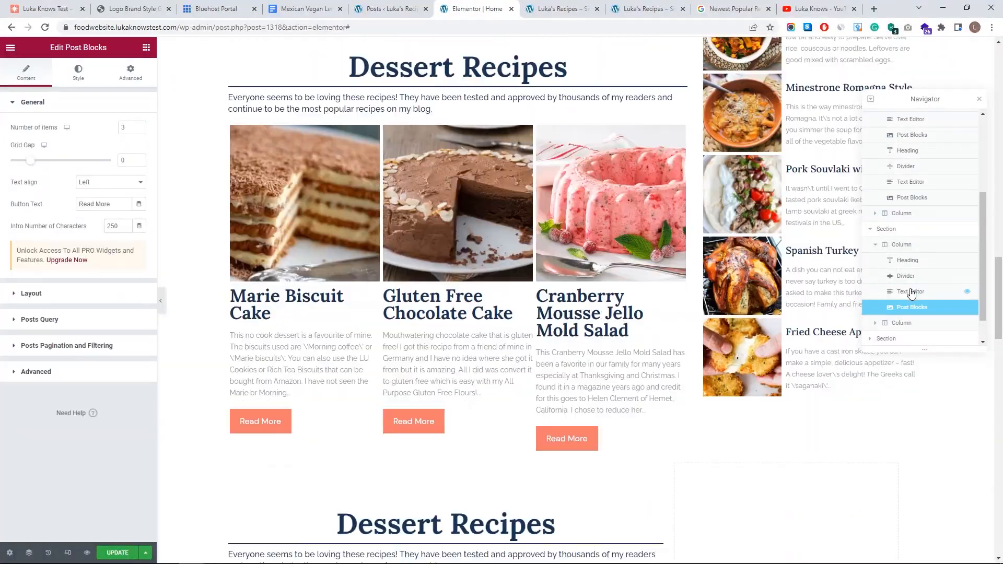
click(982, 99)
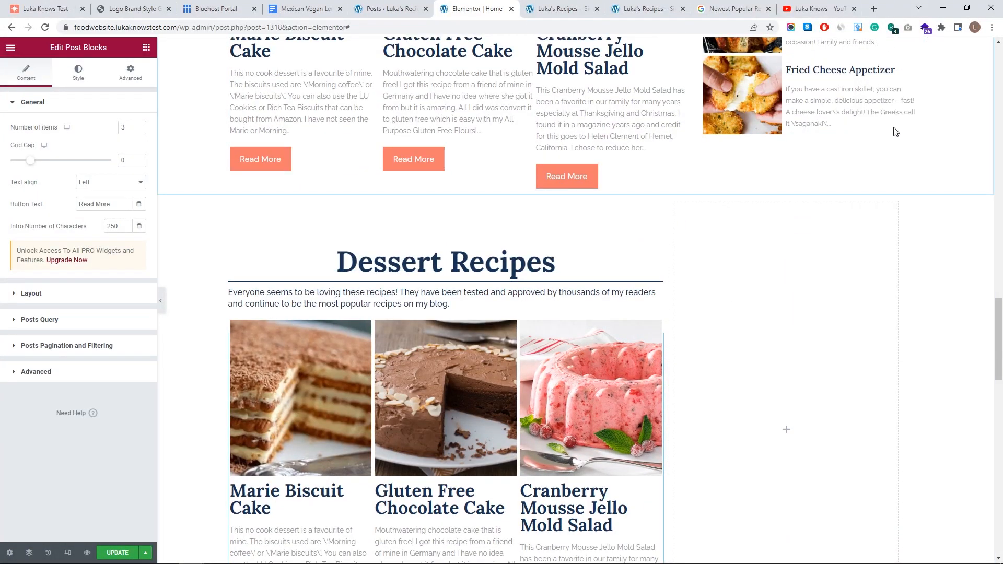
- Retitle the copied heading 'My Travel Advantures'
click(397, 259)
double_click(427, 260)
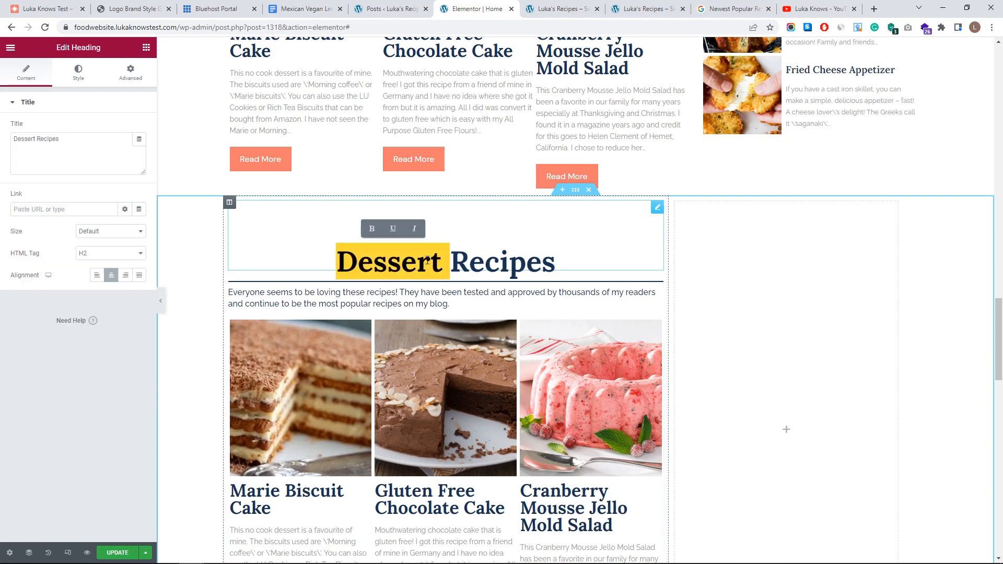
triple_click(427, 260)
text(My )
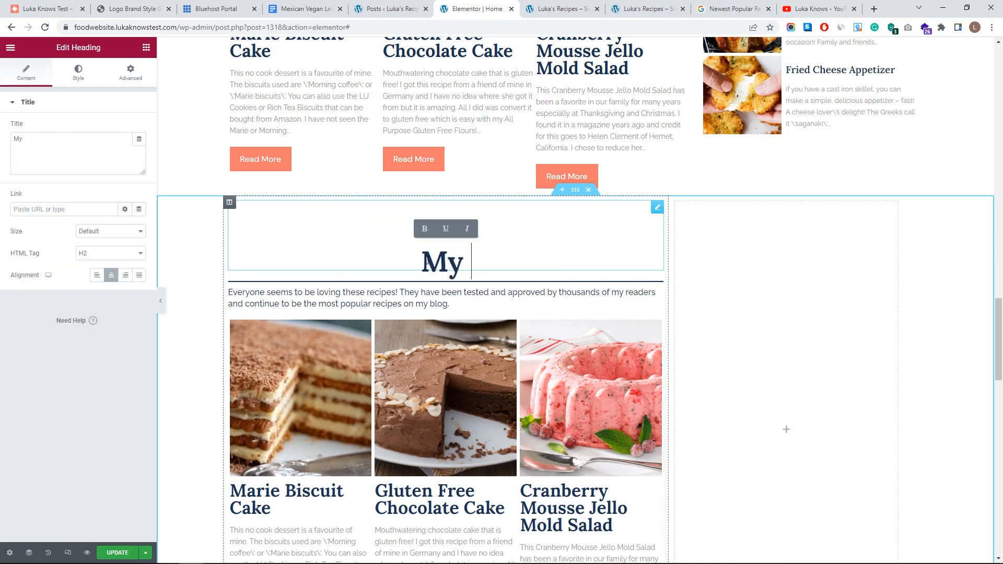
text(Travel Advantures)
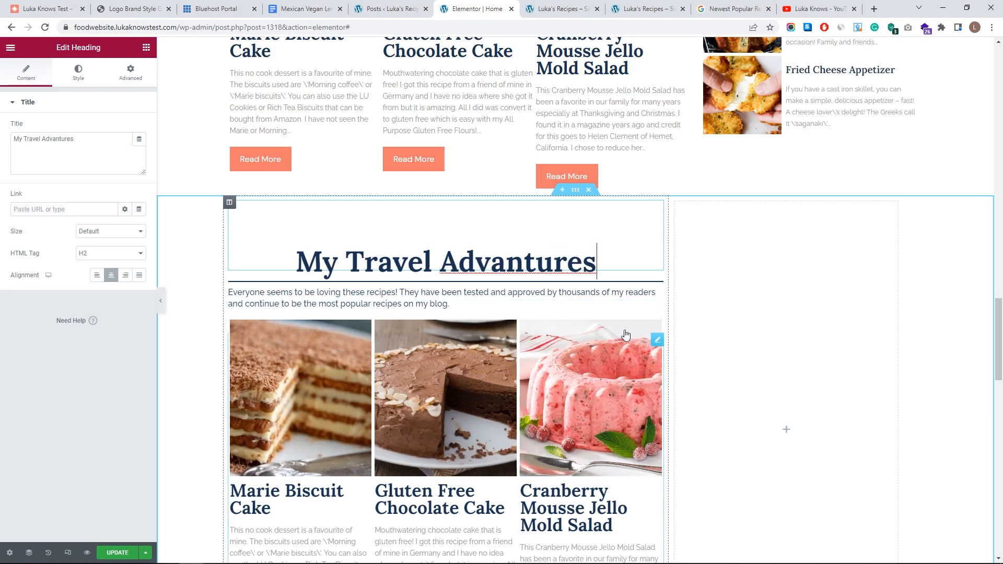
- Switch the grid's category from Desserts to Travel Adventures, keeping random order
scroll(637, 297, down, 2)
click(636, 301)
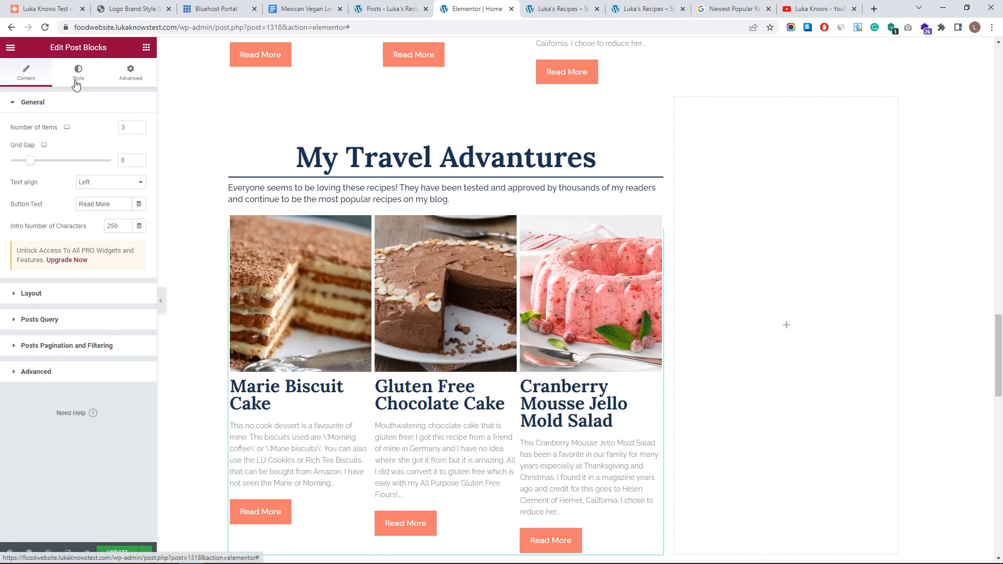
click(43, 294)
click(44, 282)
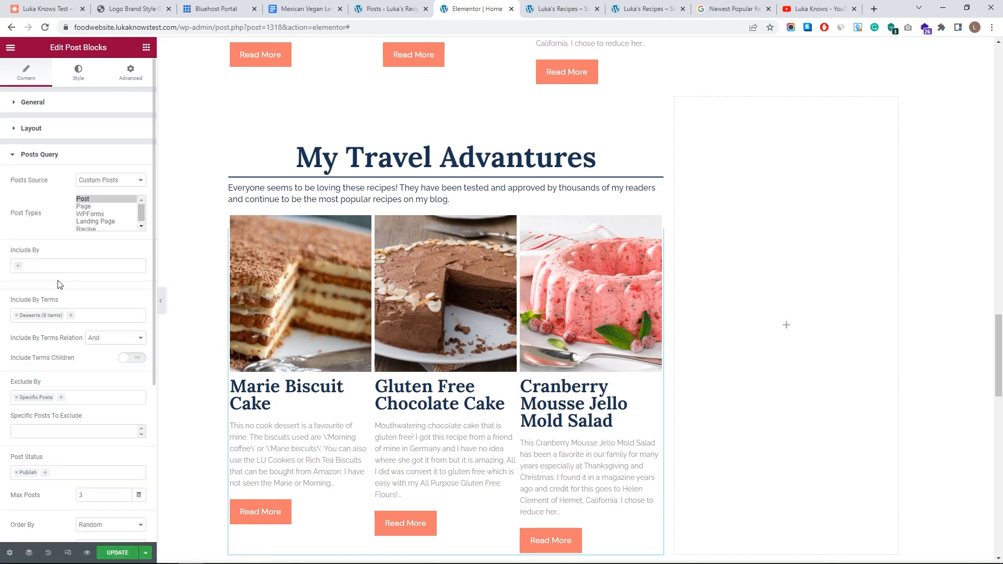
scroll(47, 256, down, 3)
click(17, 158)
click(63, 197)
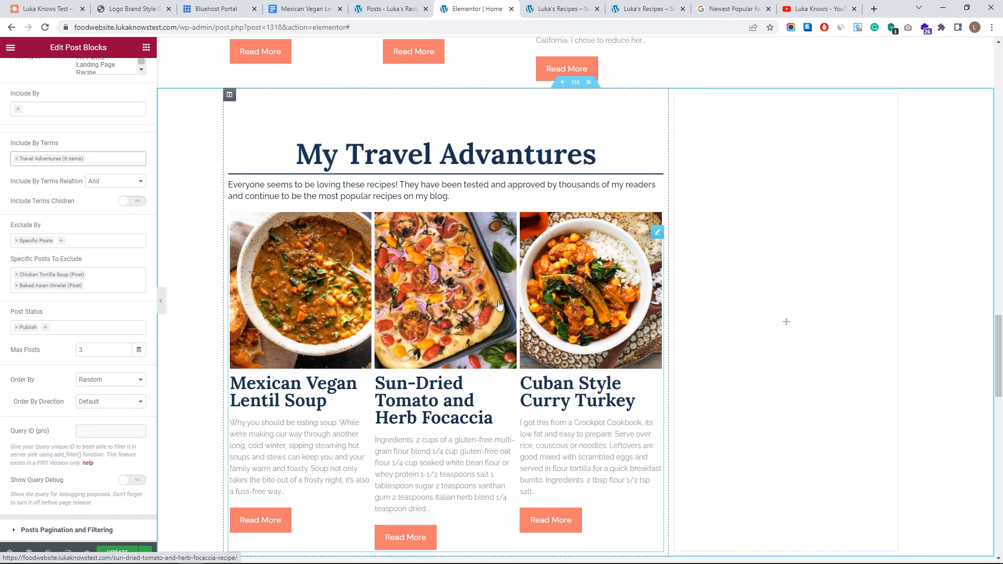
scroll(438, 307, down, 4)
scroll(68, 386, down, 2)
click(105, 293)
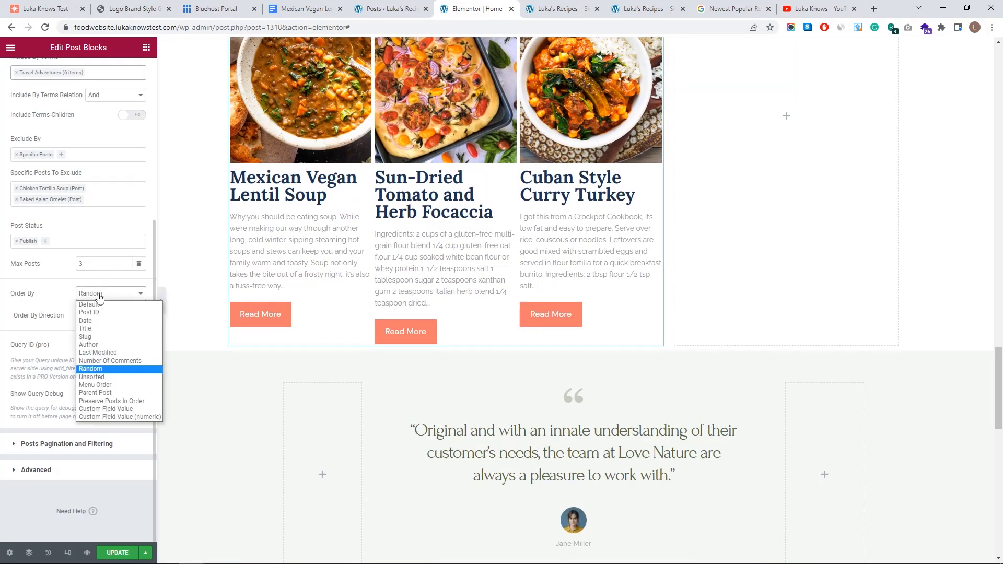
click(62, 308)
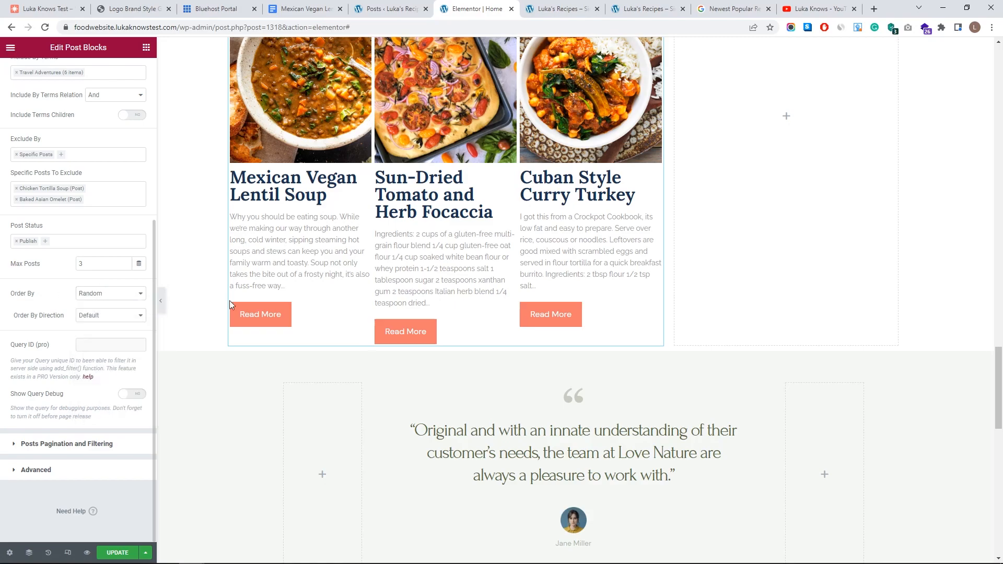
scroll(229, 300, up, 7)
scroll(692, 369, down, 11)
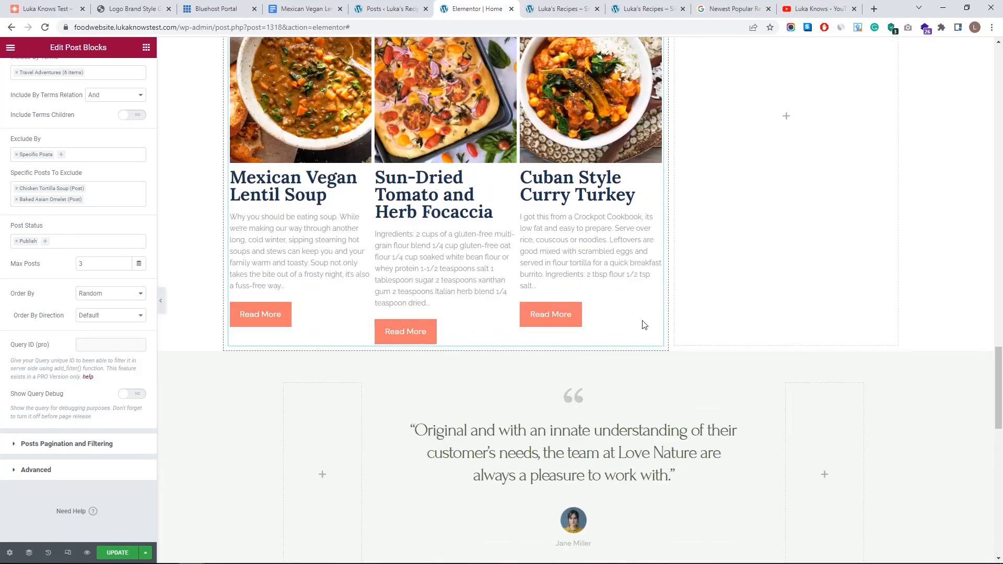
scroll(631, 315, up, 8)
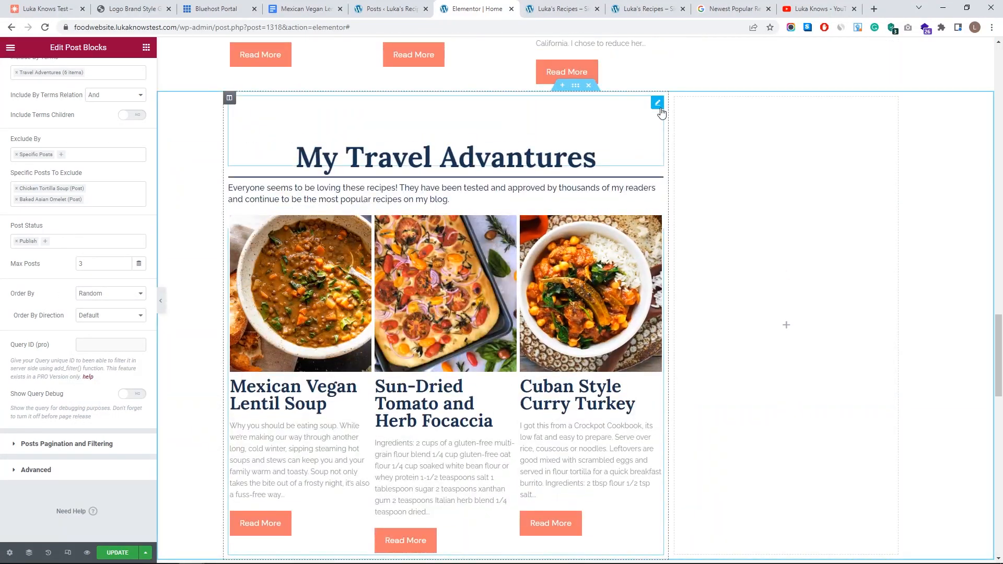
- Duplicate the My Travel Advantures heading, divider, intro paragraph and posts grid
click(658, 104)
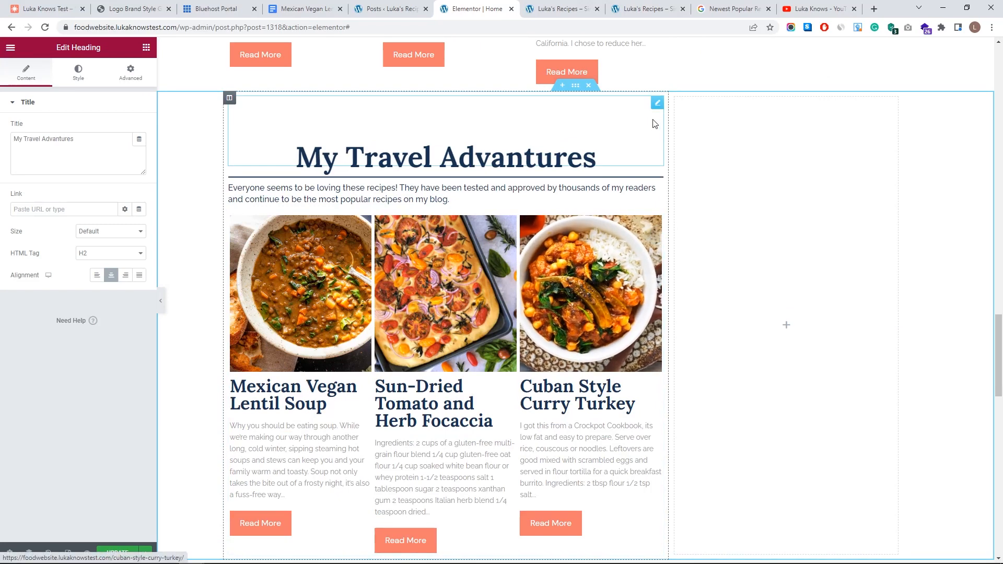
right_click(657, 108)
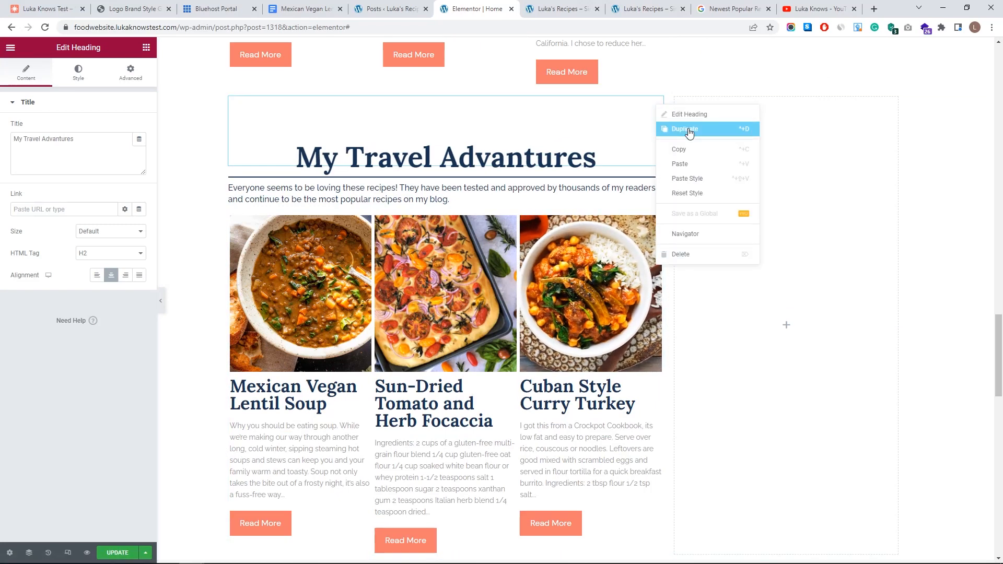
click(689, 131)
right_click(658, 260)
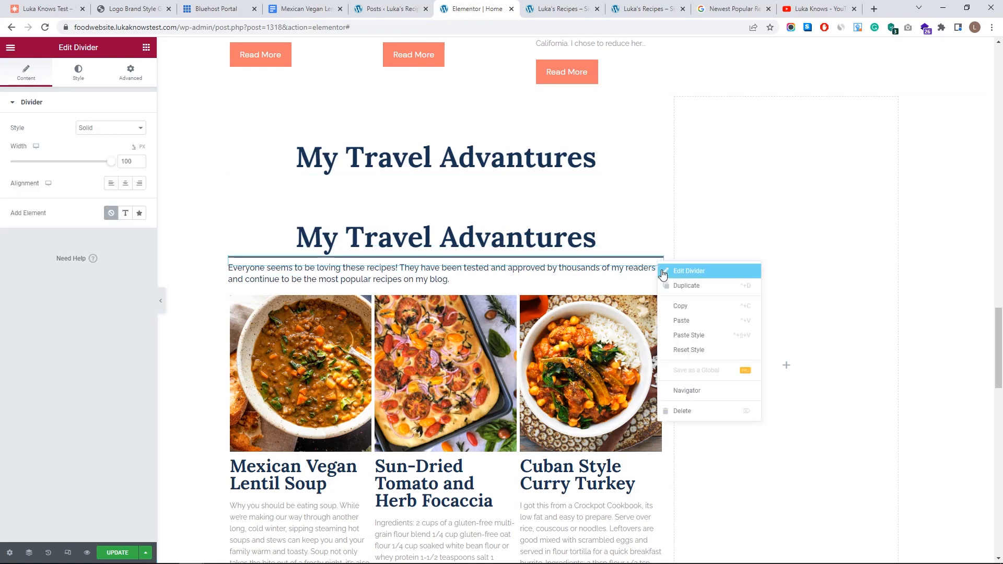
click(688, 285)
click(658, 304)
right_click(658, 309)
click(686, 333)
click(657, 368)
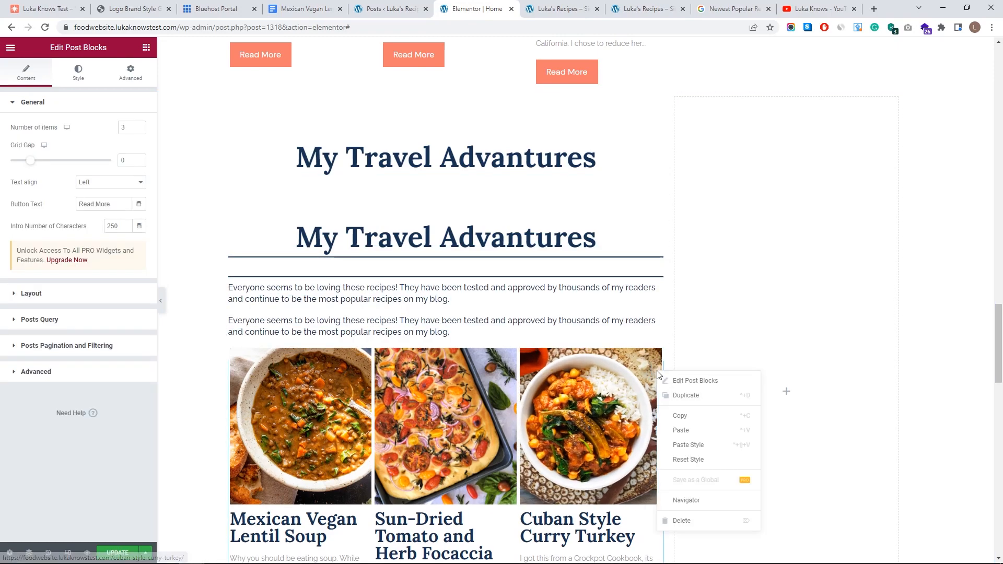
right_click(656, 369)
click(688, 391)
- Drag the duplicated heading, divider, paragraph and grid into place below the travel posts
scroll(657, 281, down, 5)
scroll(542, 216, up, 5)
drag(658, 184, 488, 510)
scroll(544, 249, up, 10)
drag(647, 280, 487, 505)
scroll(627, 271, down, 6)
scroll(648, 248, up, 7)
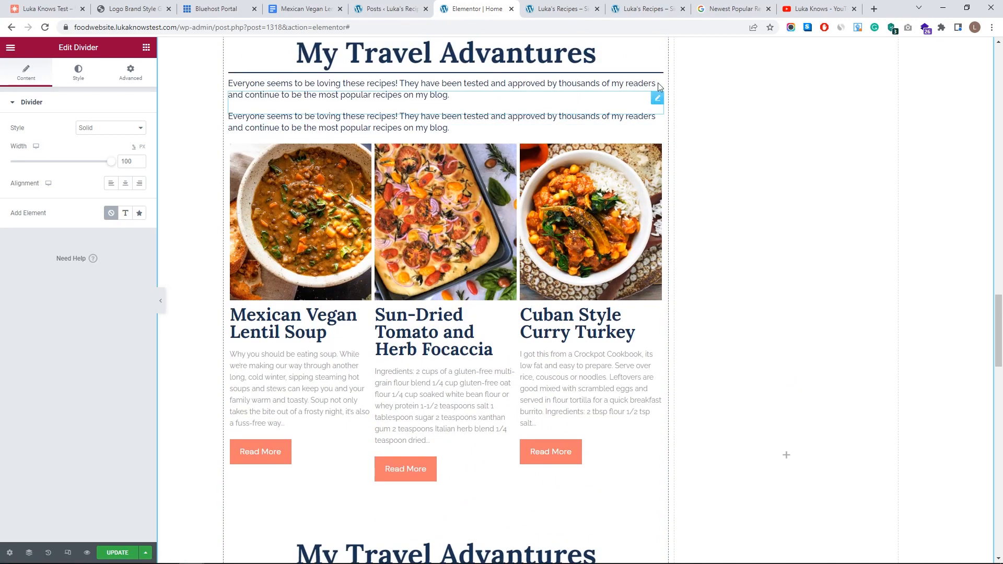
drag(657, 97, 595, 524)
scroll(595, 524, down, 6)
drag(657, 233, 656, 255)
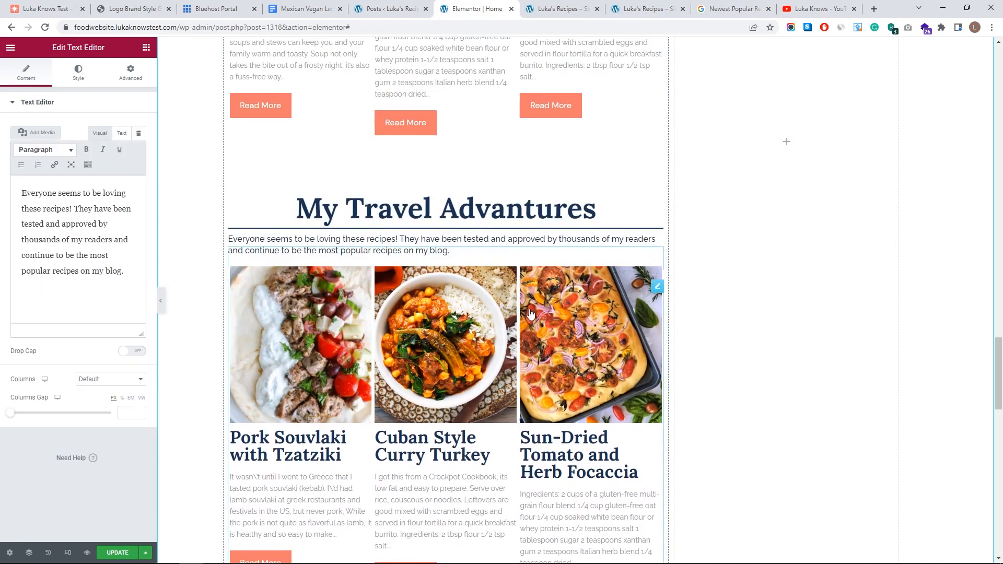
- Rename the lower duplicated heading to 'Soup Recipes'
click(394, 229)
click(394, 210)
double_click(419, 208)
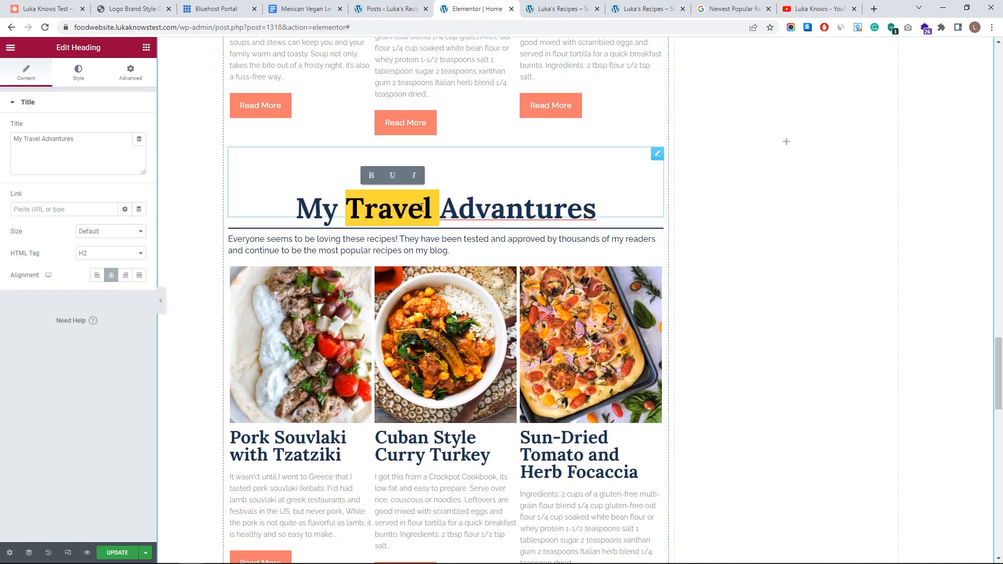
click(269, 209)
key(ctrl+a)
text(Soup Recipes)
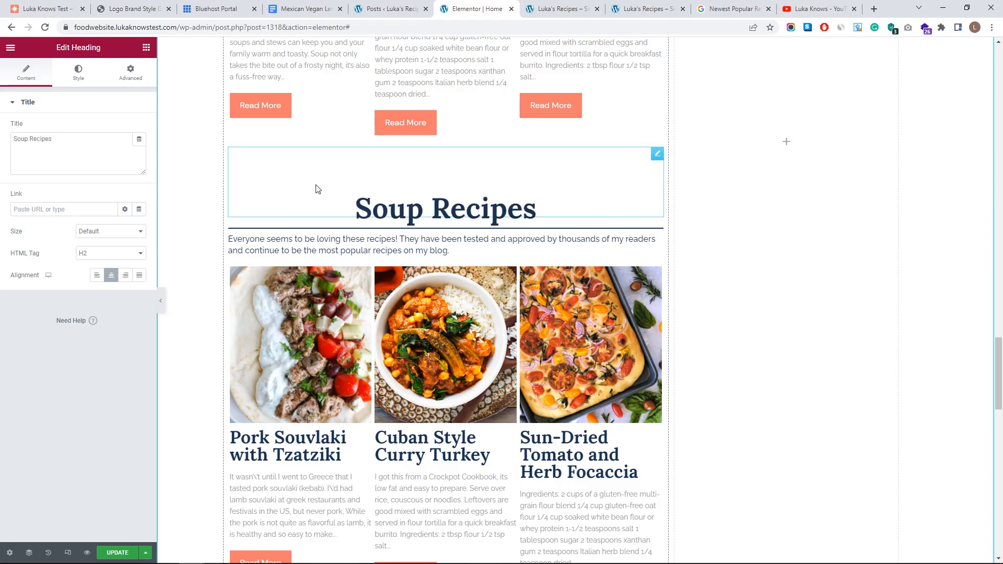
scroll(317, 189, up, 20)
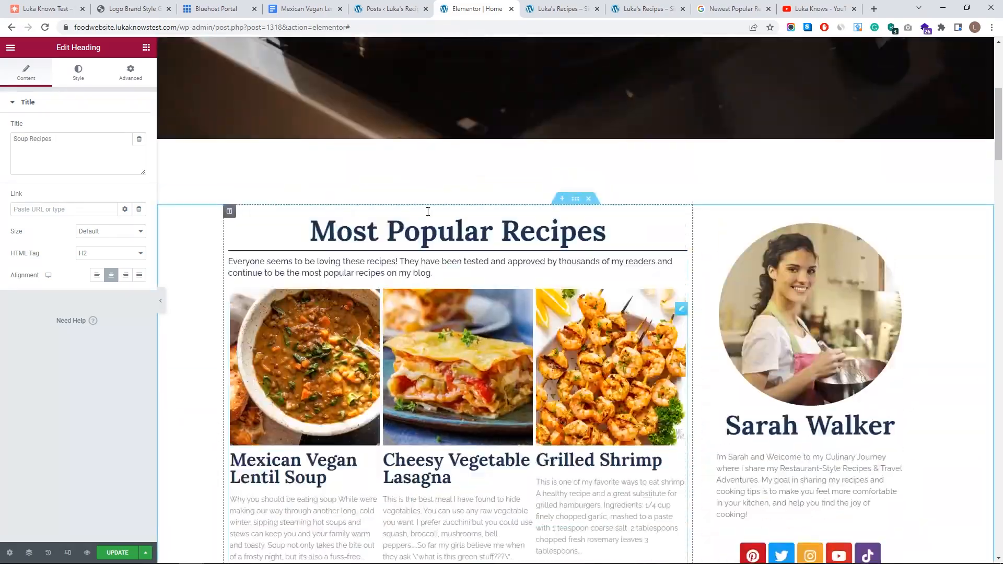
scroll(428, 211, down, 20)
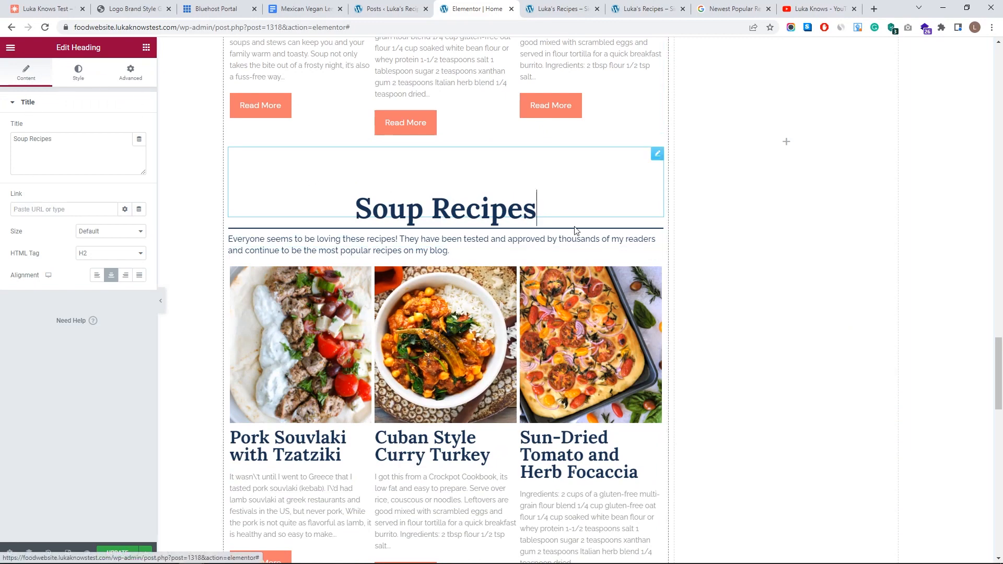
- Filter the Soup Recipes grid to the Soups category, no longer excluding Chicken Tortilla Soup
click(649, 260)
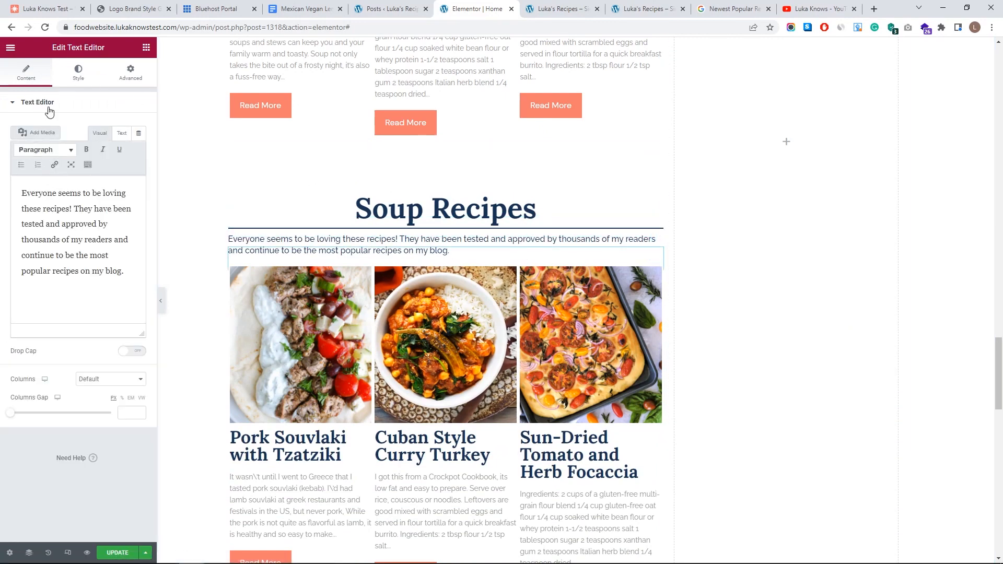
click(597, 365)
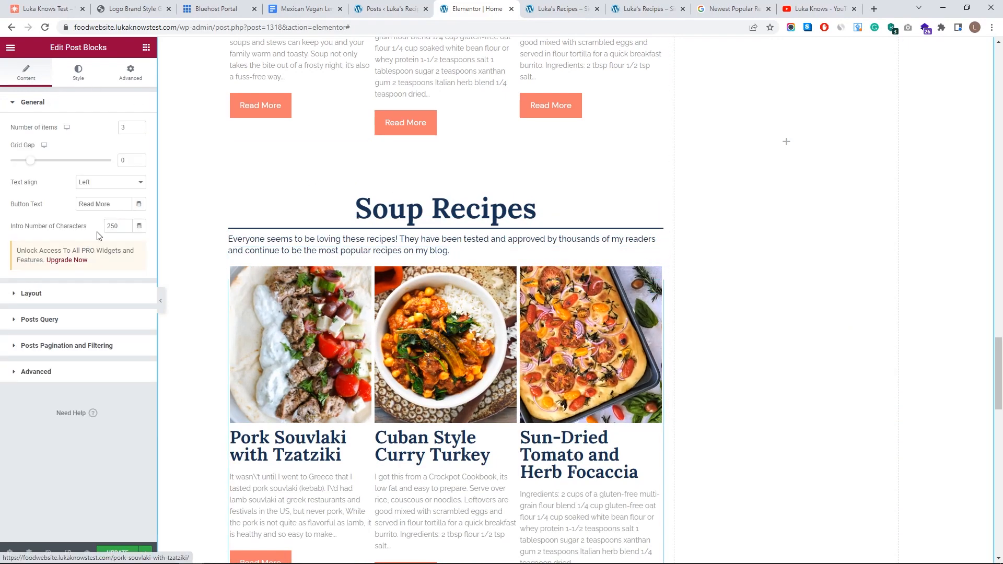
click(51, 320)
click(17, 316)
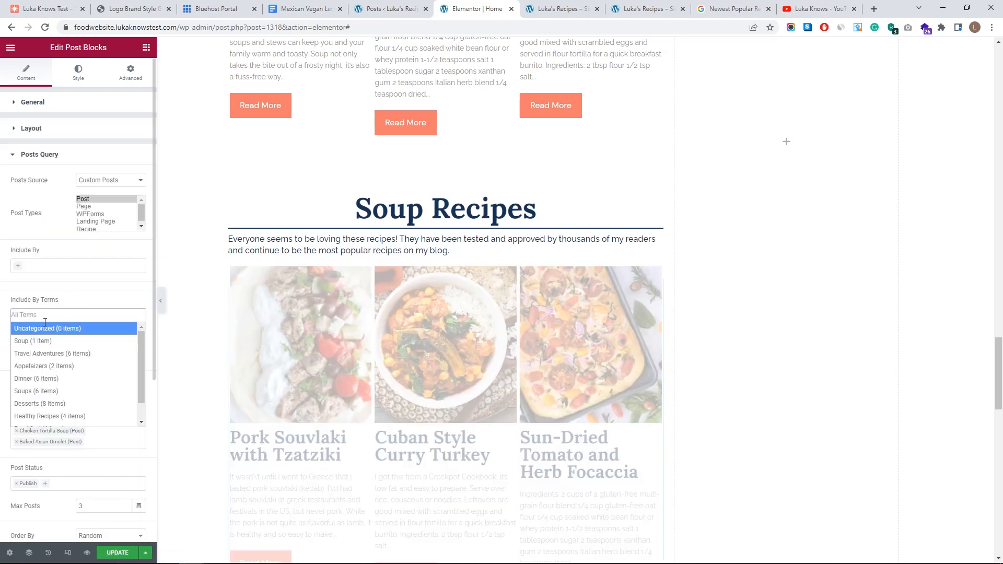
click(59, 392)
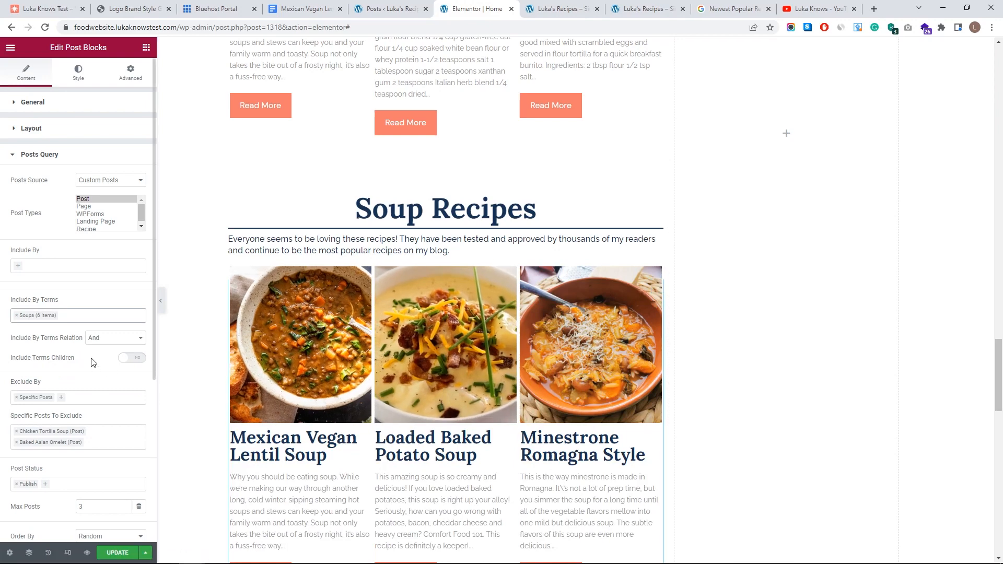
click(16, 431)
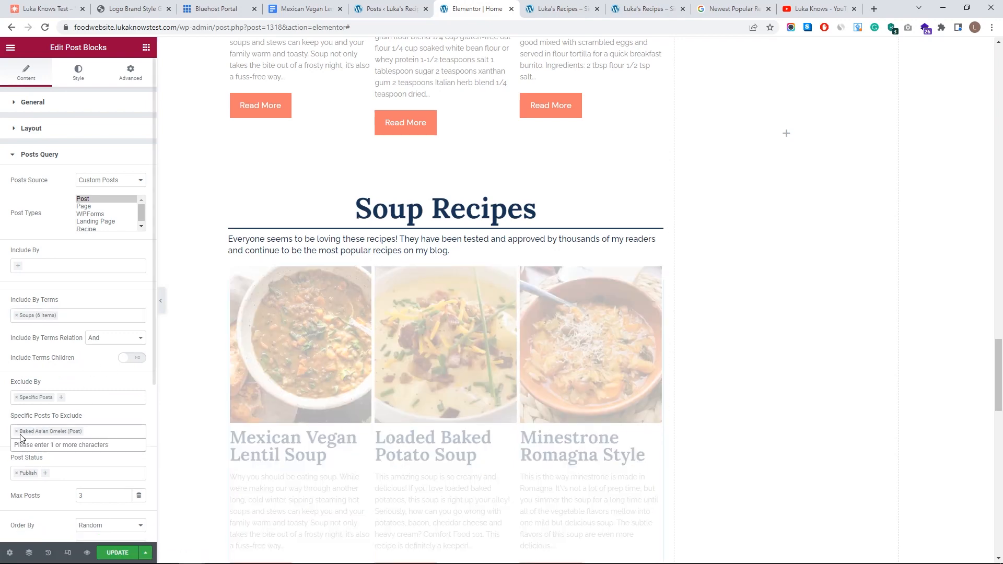
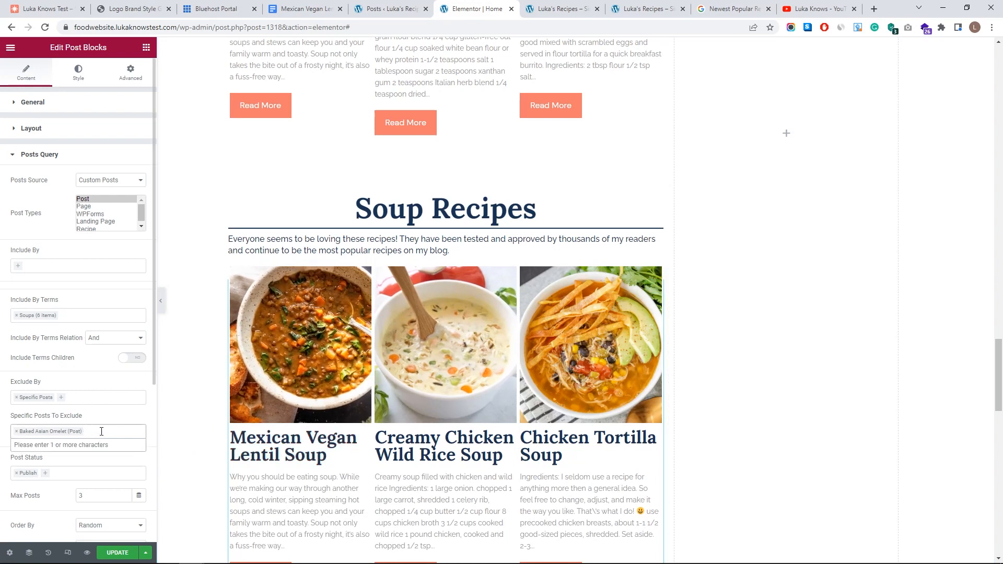
- Also exclude the Mexican Vegan Lentil Soup post from the Soup Recipes grid
text(me)
click(100, 448)
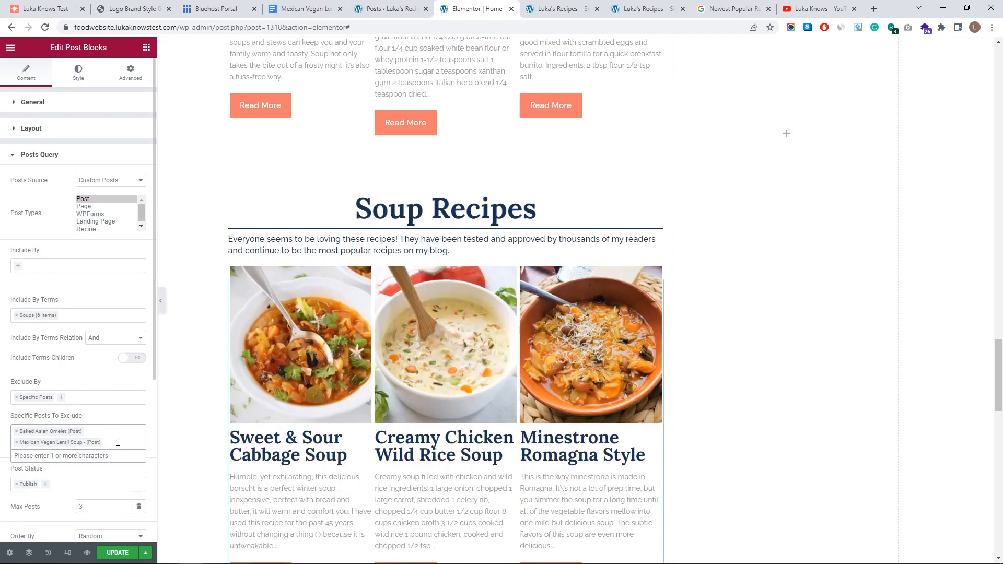
scroll(528, 314, up, 20)
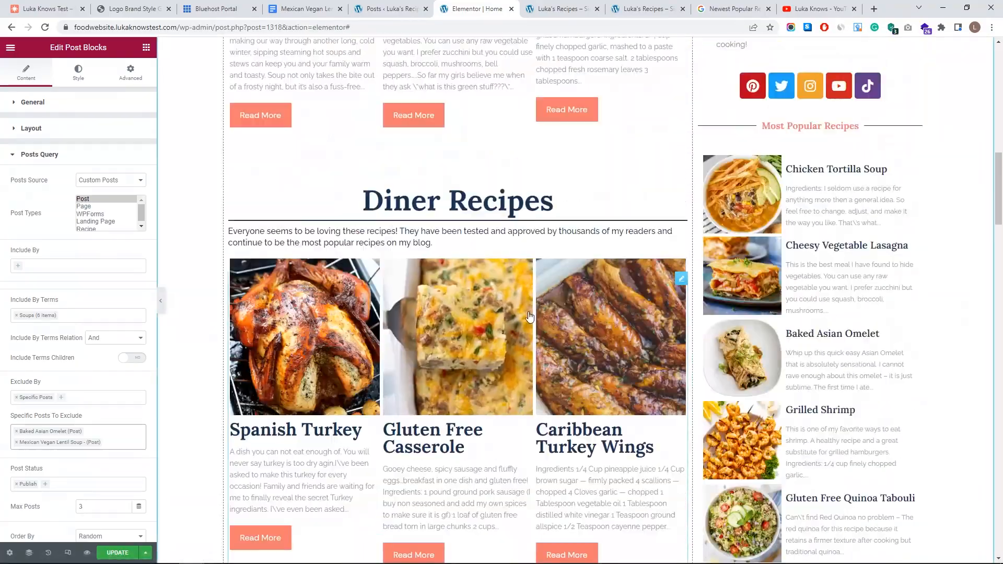
scroll(529, 315, up, 5)
scroll(504, 324, down, 15)
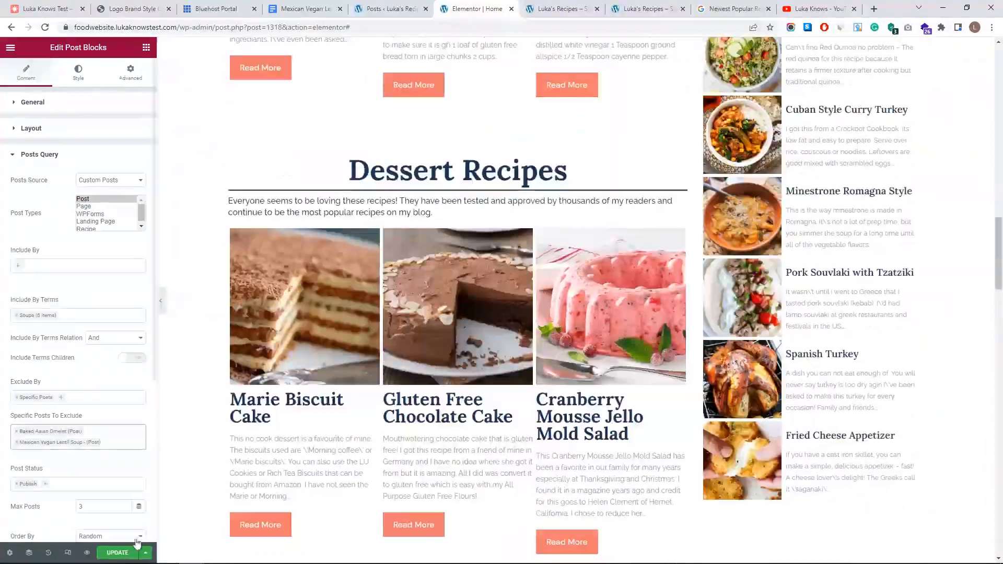
scroll(504, 291, down, 18)
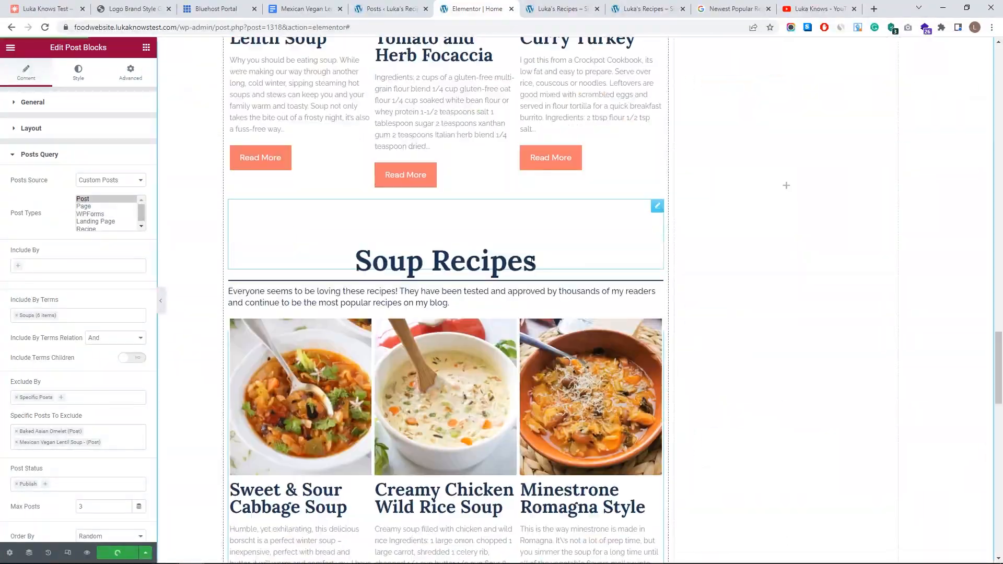
- Scroll through the live page preview to check the Soup Recipes section, then return to the editor
click(559, 5)
scroll(583, 172, down, 10)
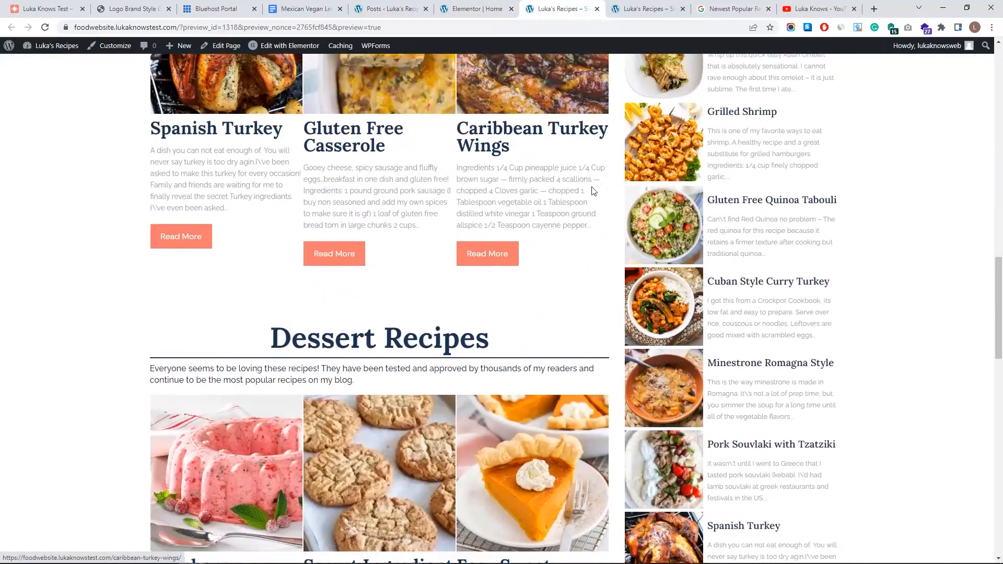
scroll(583, 173, down, 10)
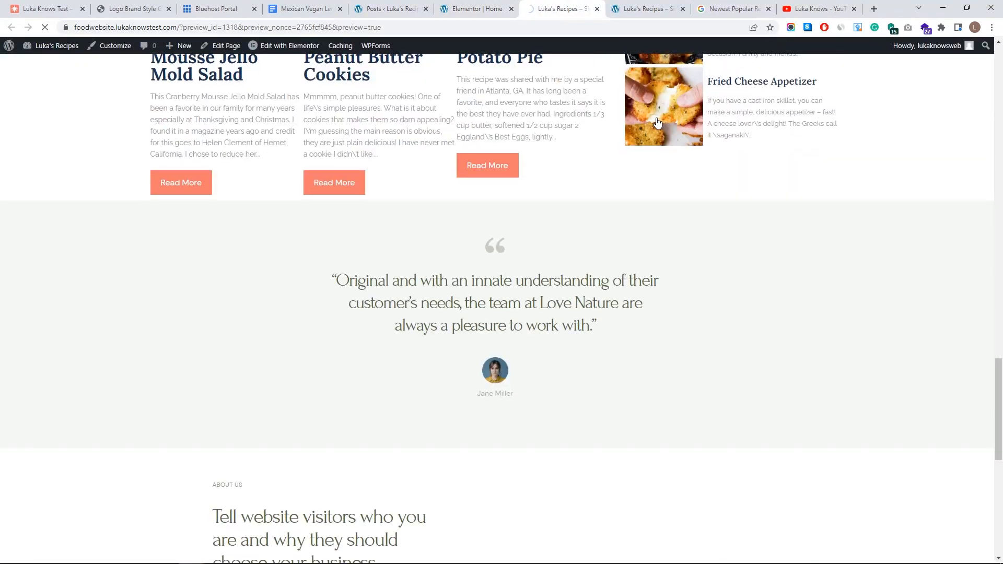
scroll(441, 336, down, 6)
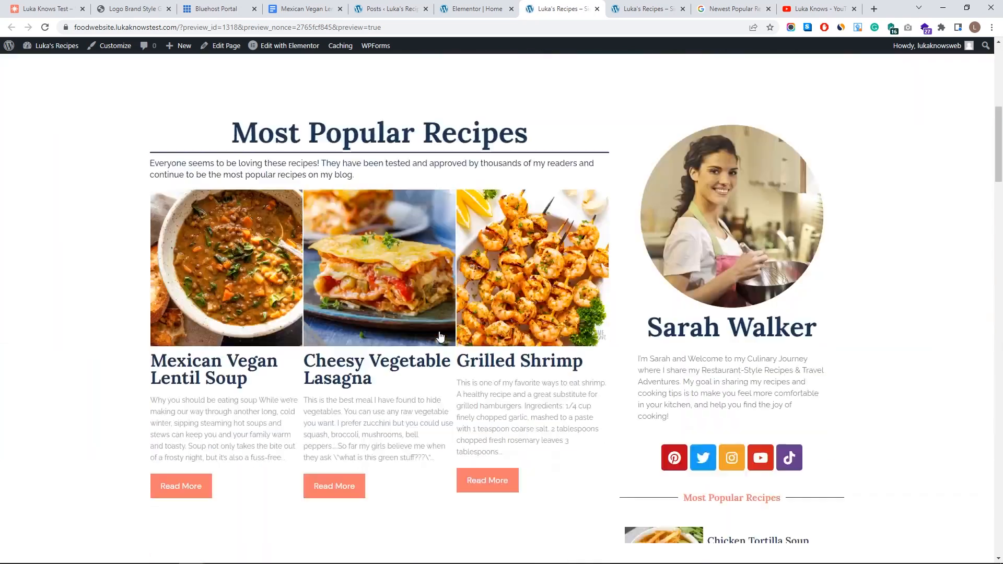
scroll(441, 335, down, 15)
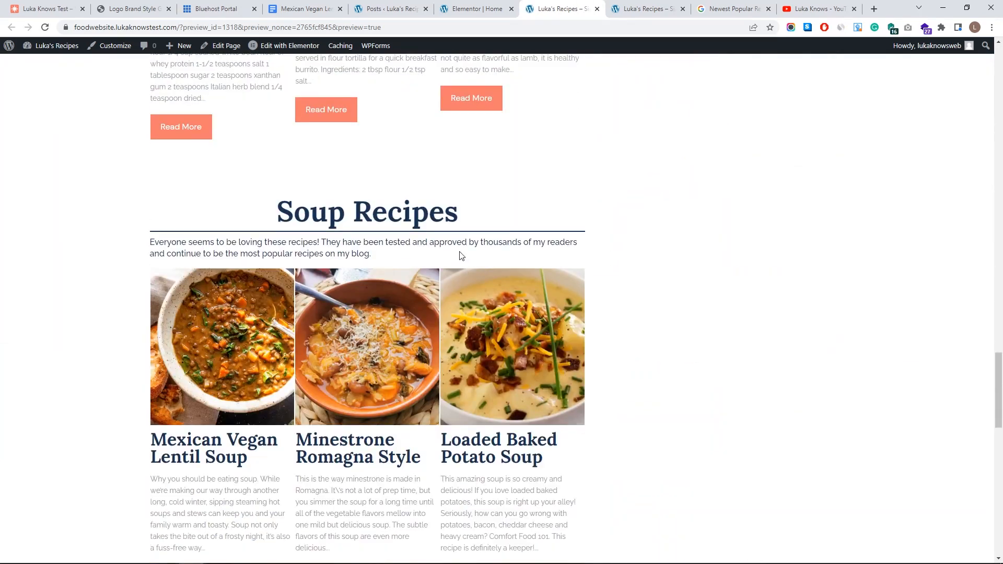
scroll(461, 256, down, 5)
scroll(522, 261, down, 8)
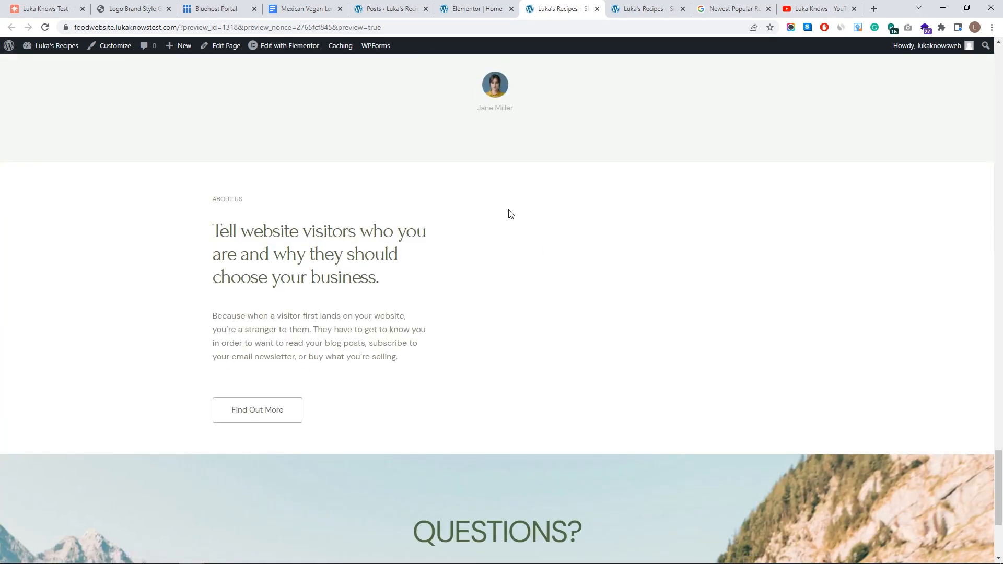
click(473, 9)
- Delete the testimonial and About Us sections from the homepage
scroll(586, 174, down, 3)
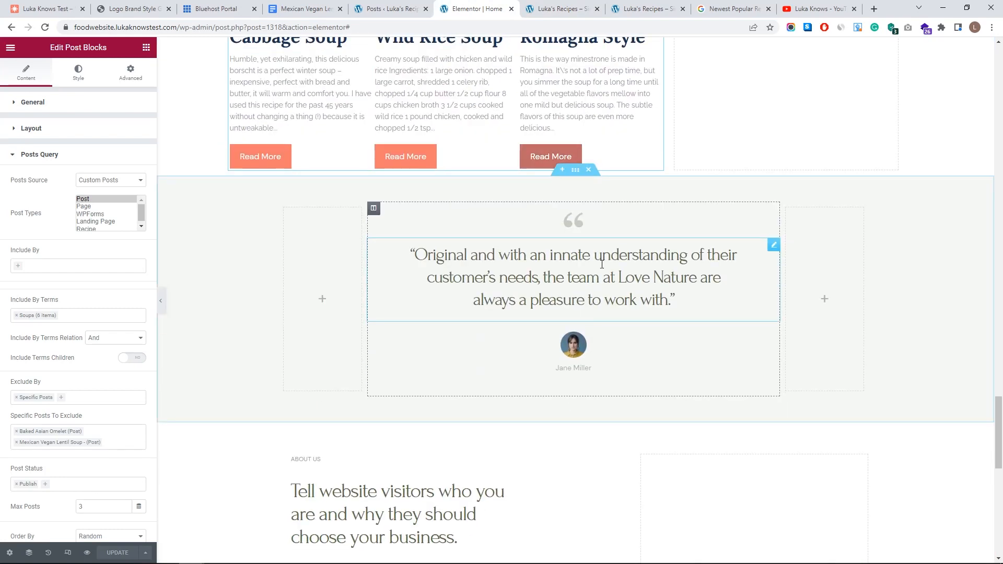
click(588, 171)
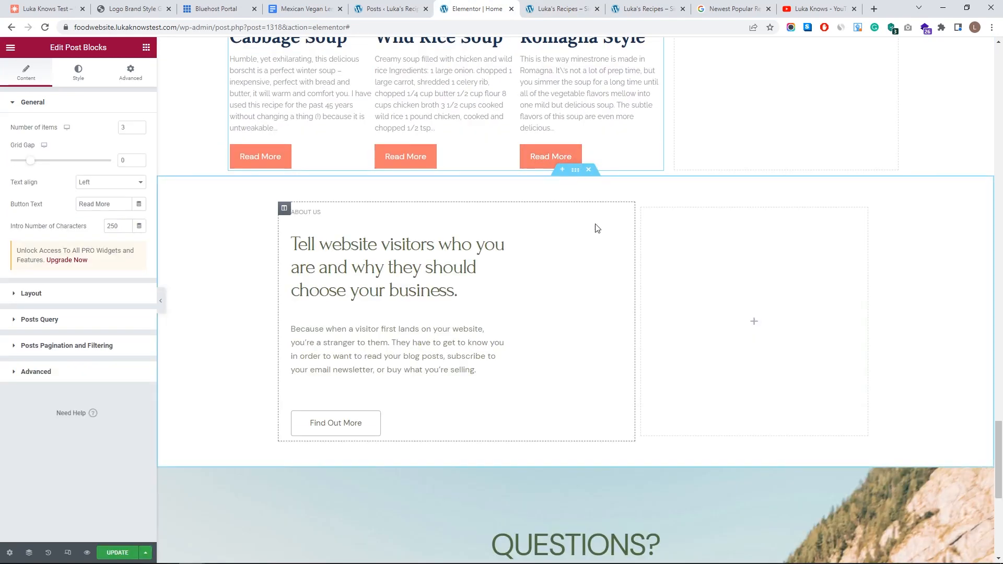
click(589, 171)
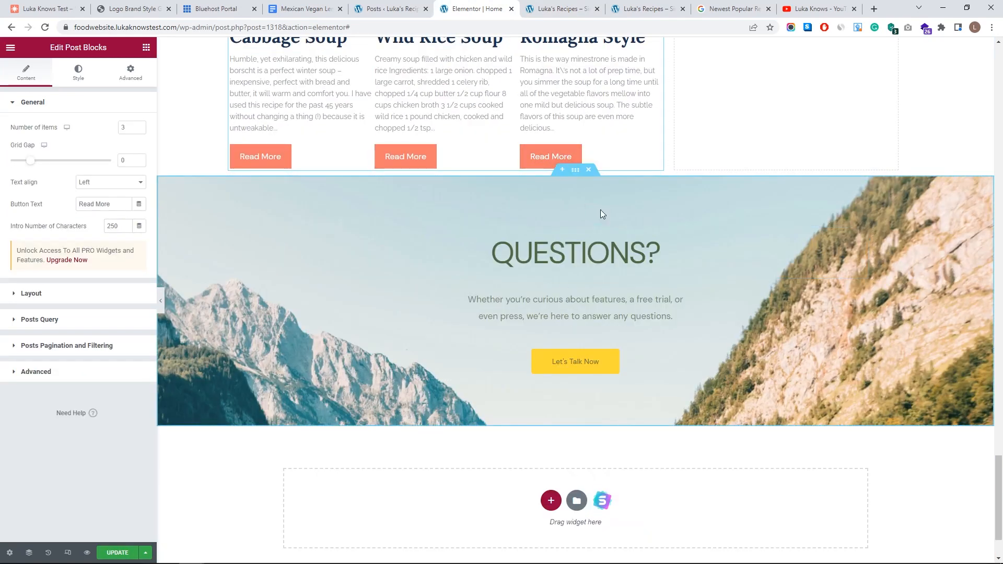
- Remove the mountain background image from the Questions section's background style
click(575, 170)
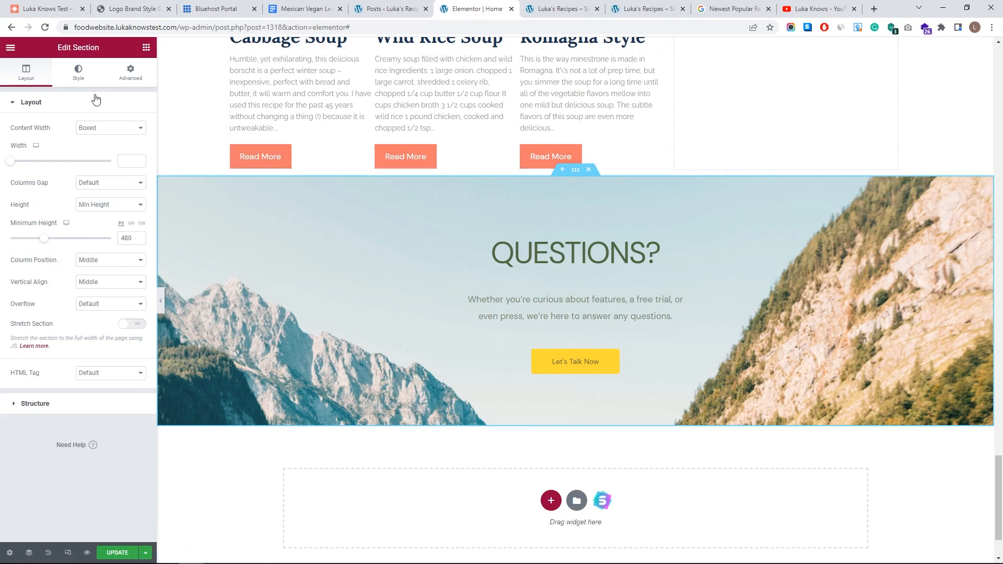
click(75, 79)
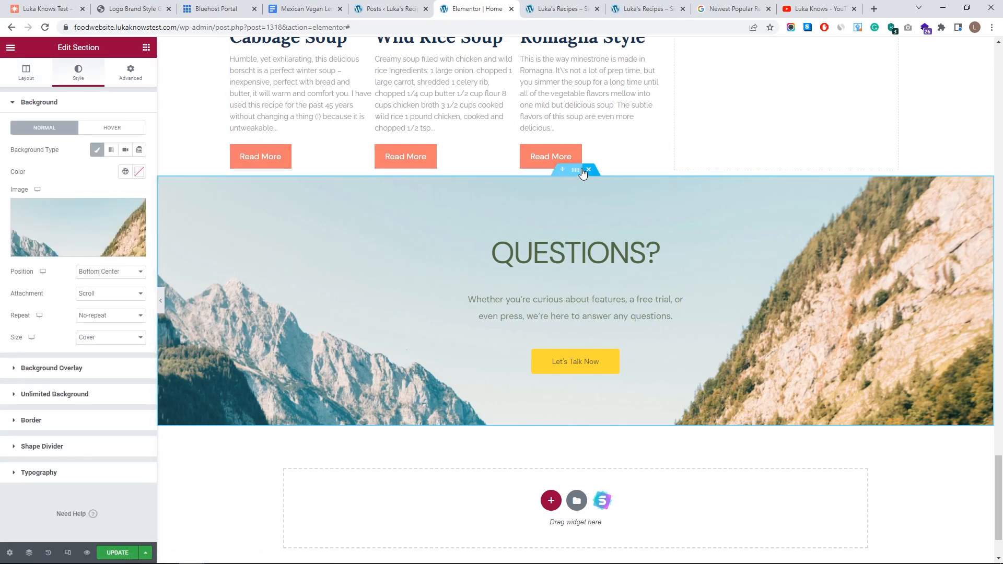
mouse_move(138, 209)
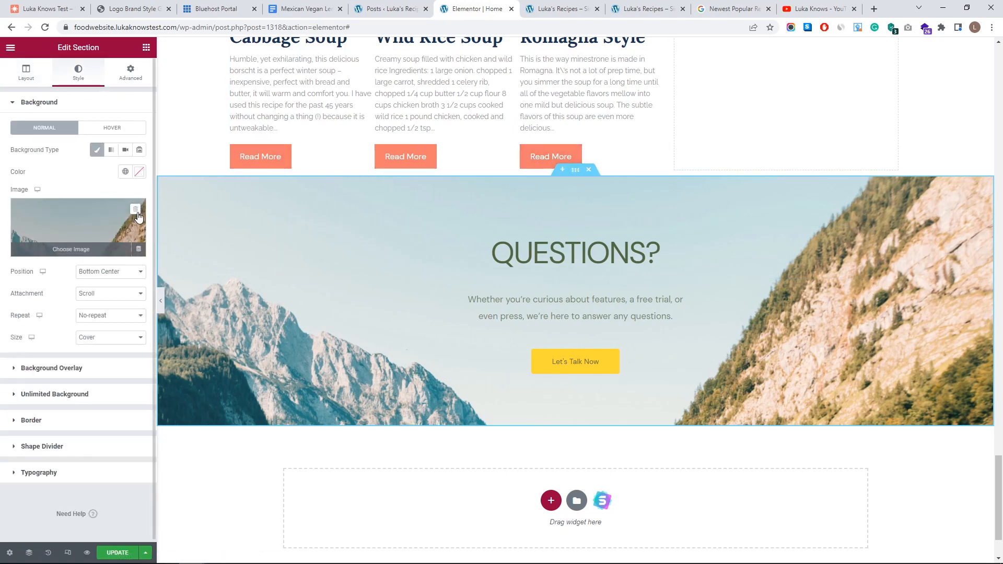
click(135, 210)
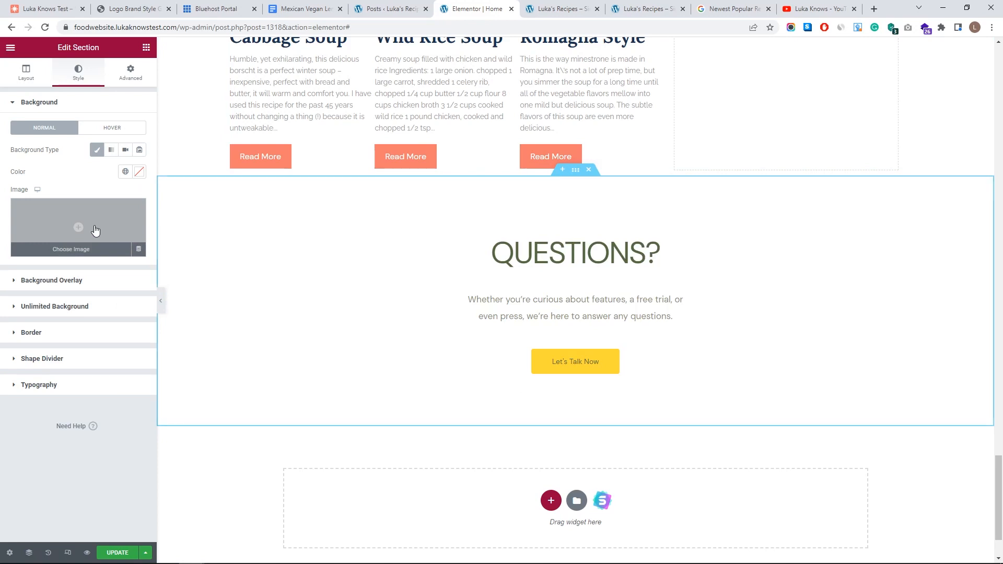
- Upload a kitchen photo and set it as the Questions section background
click(96, 230)
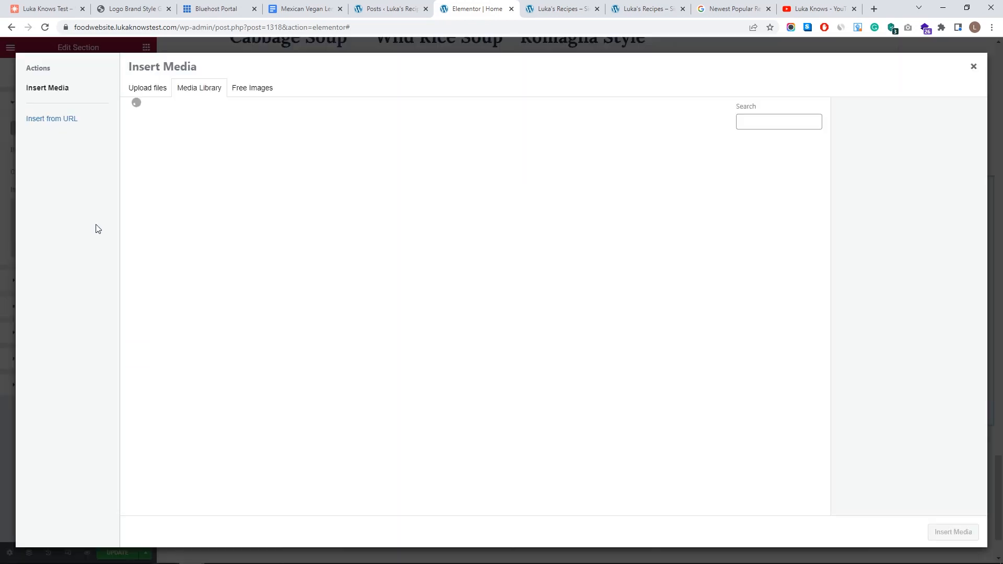
click(148, 89)
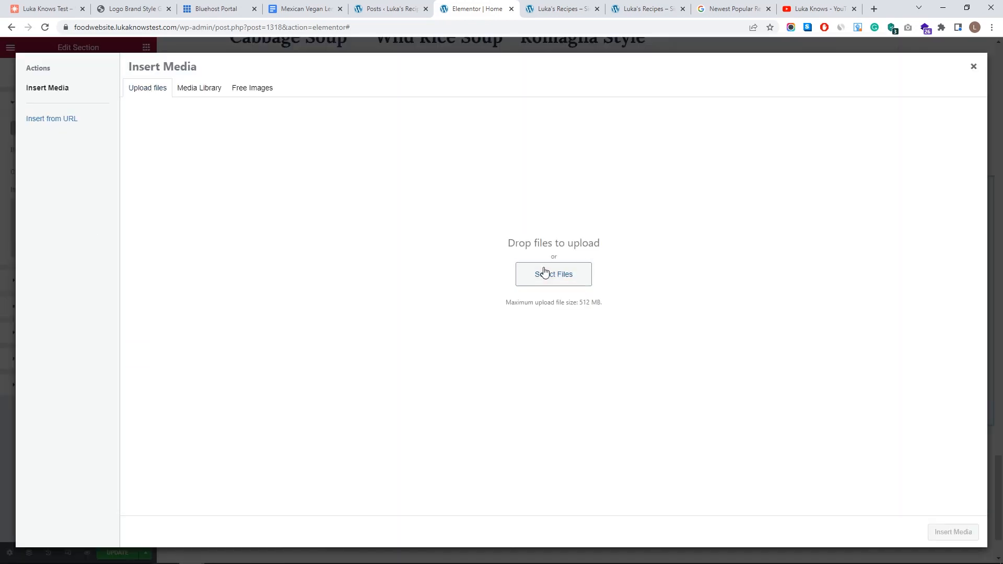
click(544, 273)
click(137, 92)
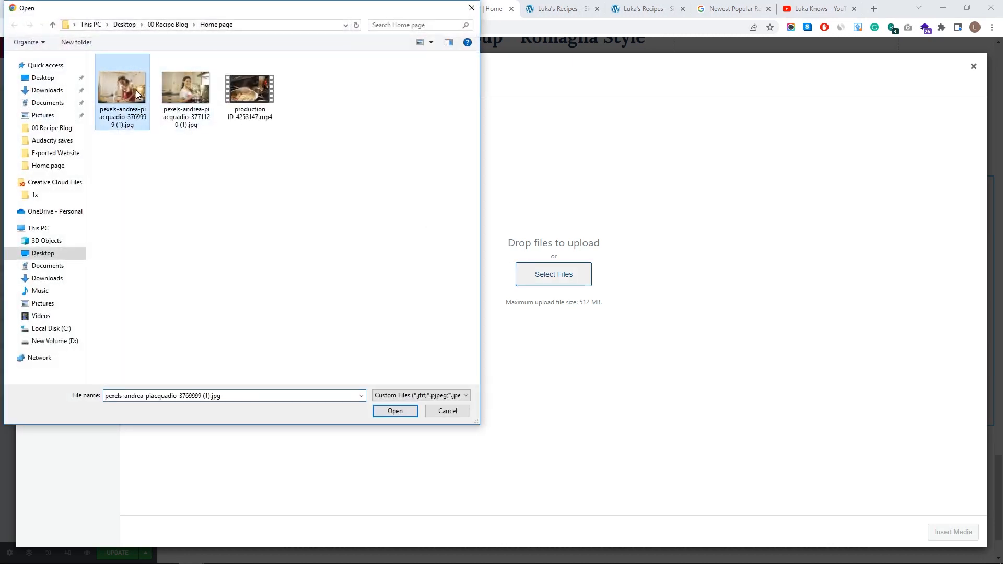
click(394, 411)
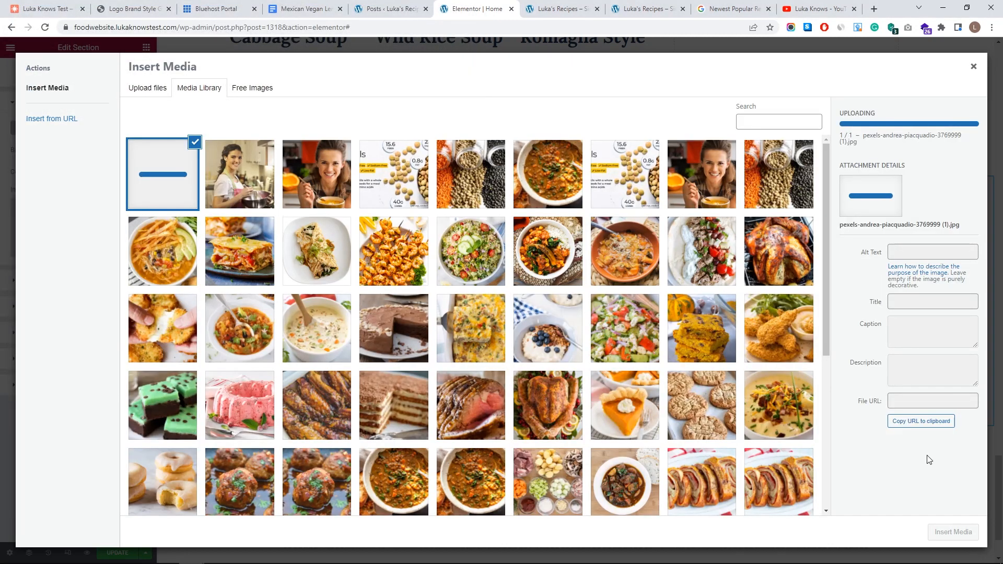
click(953, 531)
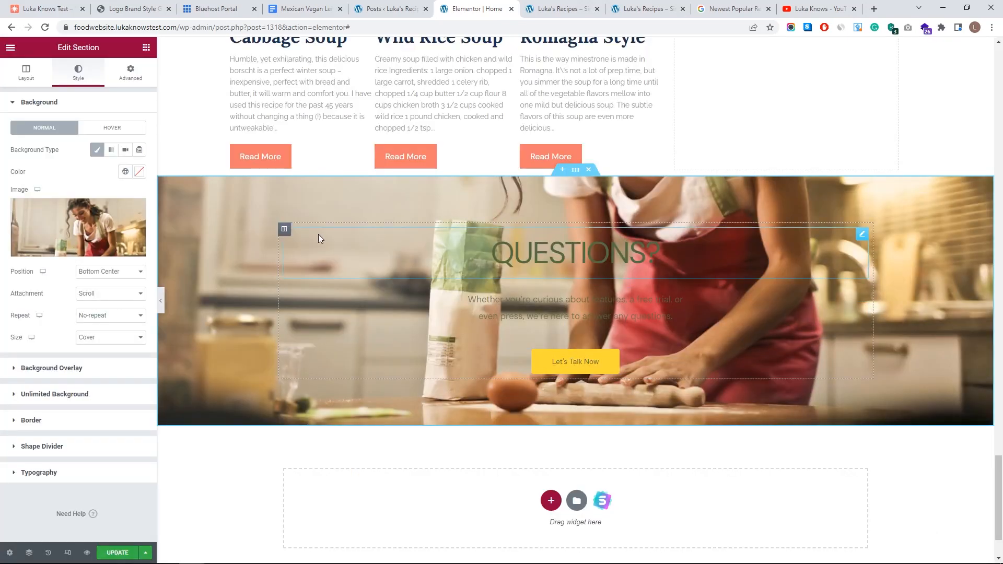
- Give the background a custom position with Y at -273 and custom size at 100% width
click(116, 273)
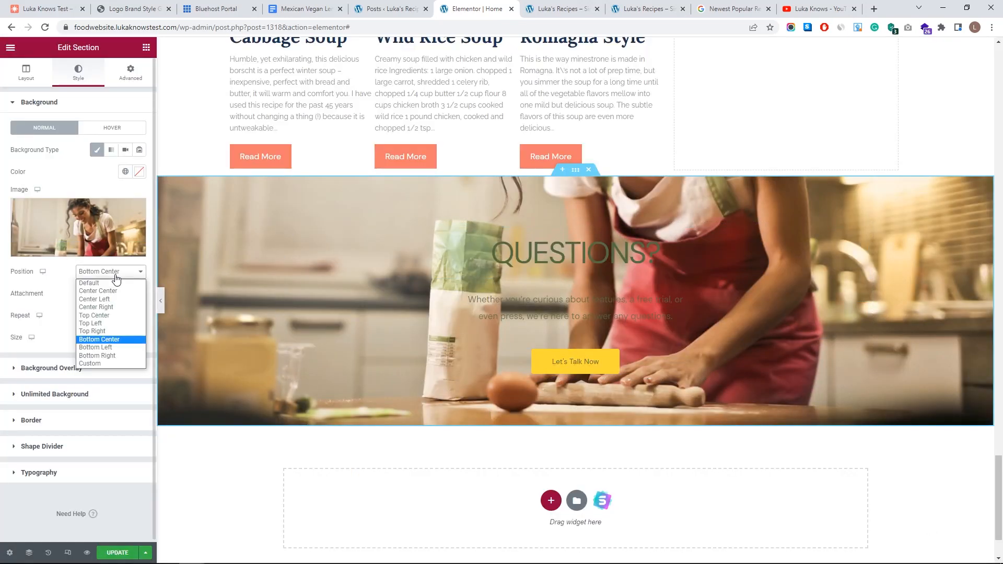
click(116, 302)
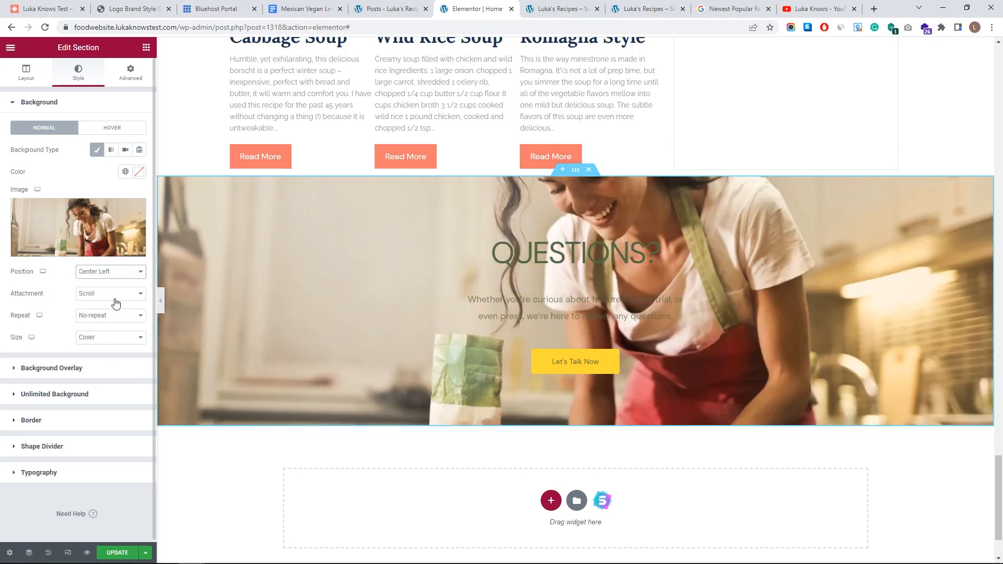
click(120, 279)
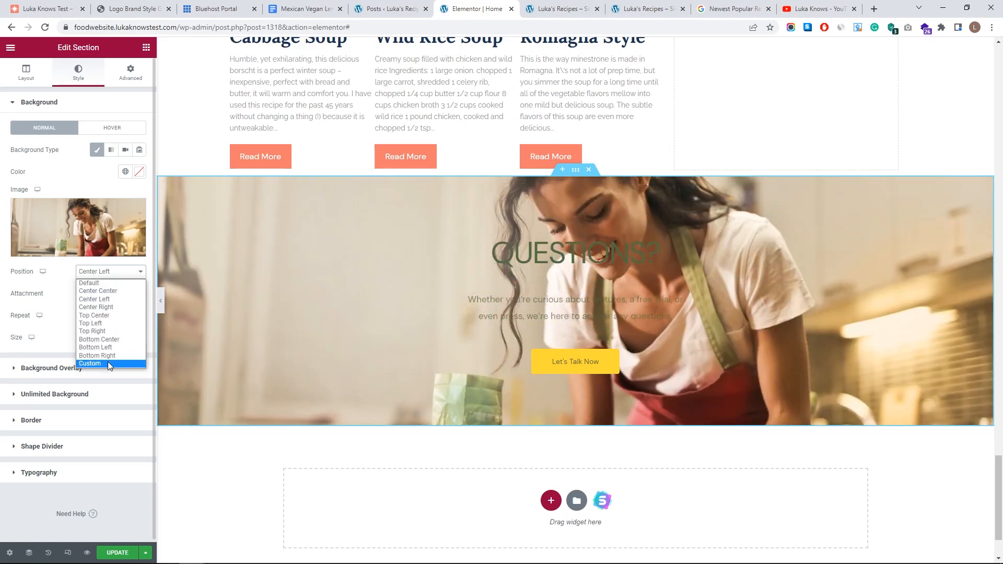
click(107, 363)
drag(62, 342, 49, 341)
click(98, 405)
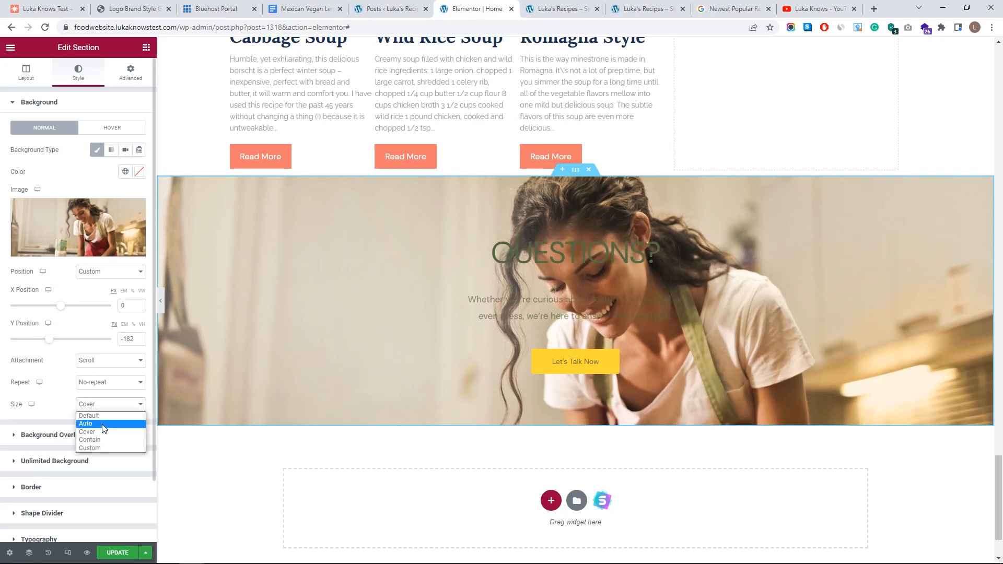
click(107, 448)
drag(112, 440, 146, 437)
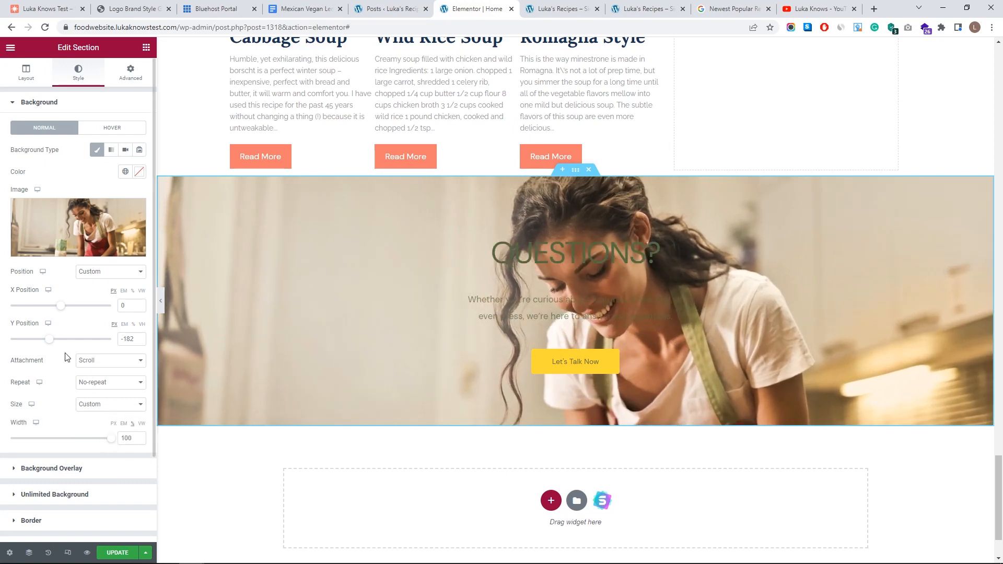
drag(51, 344, 43, 343)
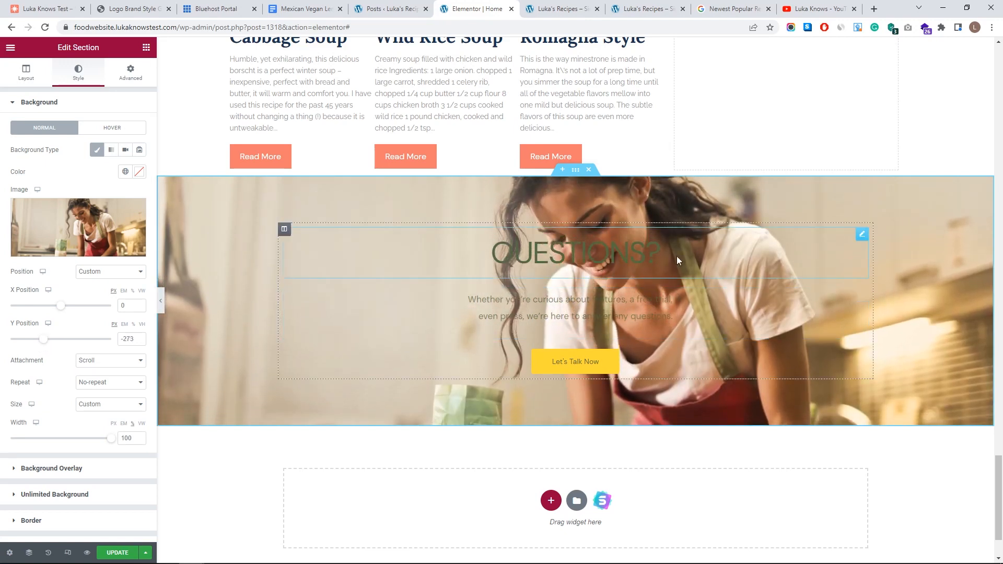
click(284, 231)
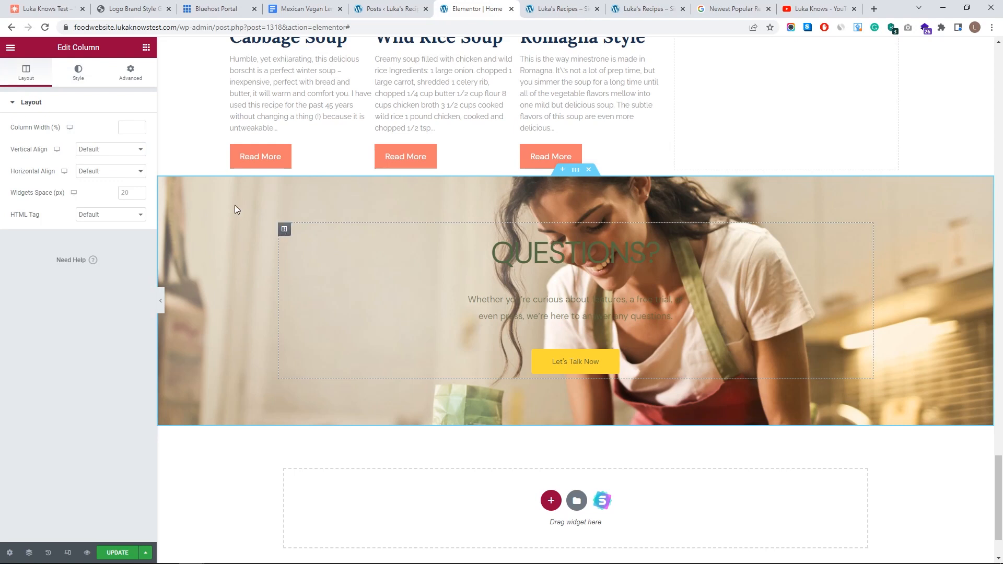
- Insert a two-column inner section, move QUESTIONS? into it and delete the paragraph text
click(125, 127)
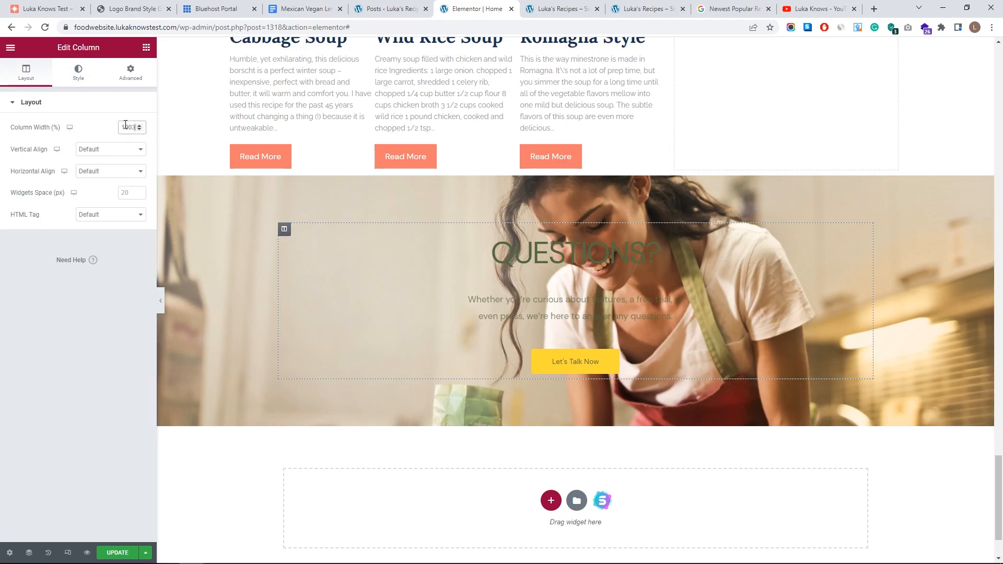
click(606, 236)
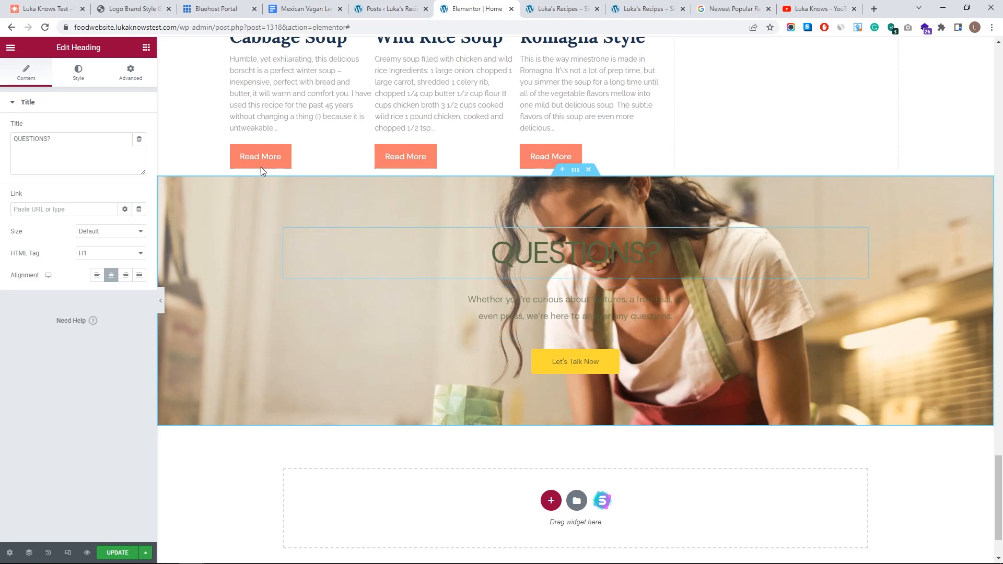
click(145, 48)
drag(35, 256, 292, 232)
drag(865, 252, 416, 254)
click(862, 297)
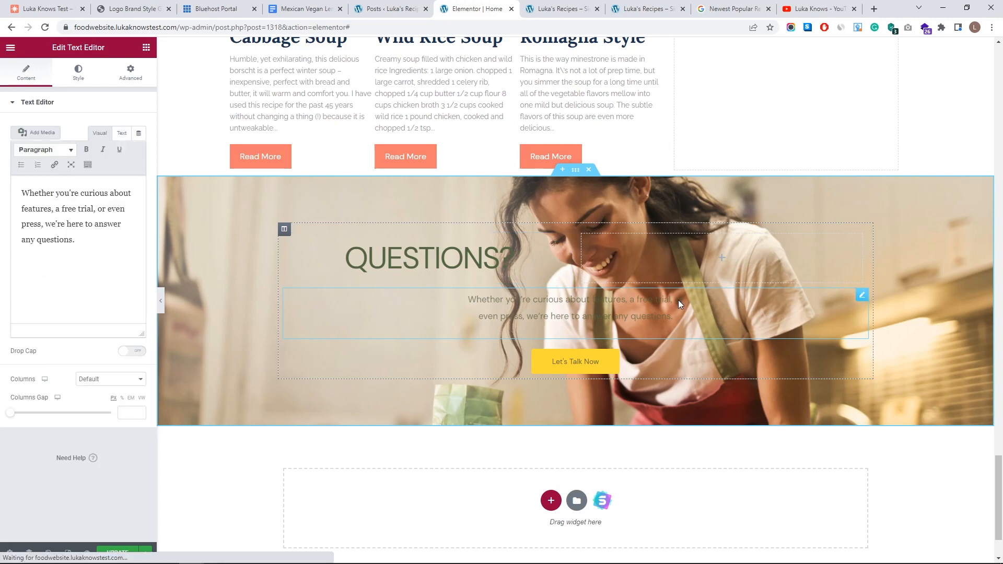
right_click(861, 297)
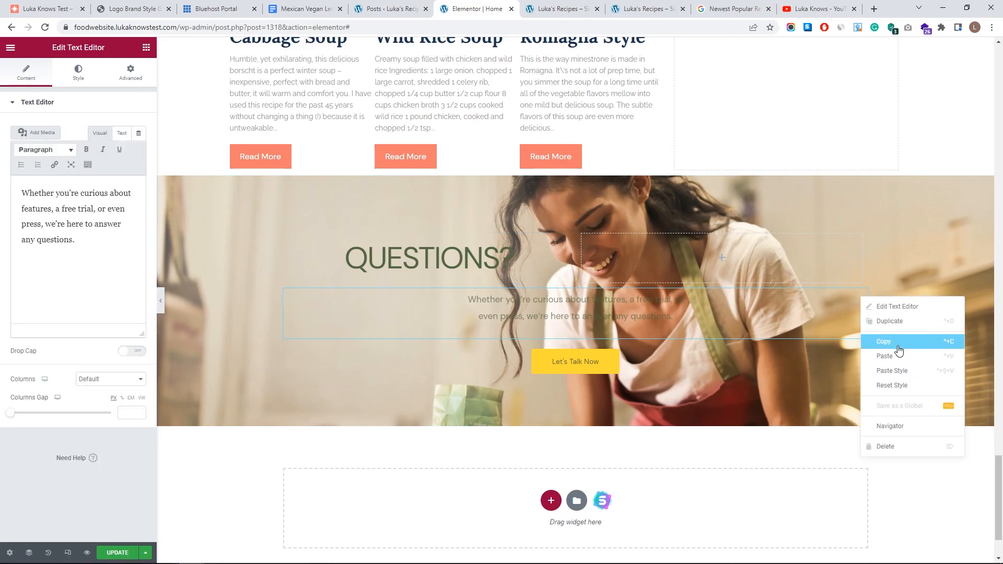
click(896, 447)
- Stack QUESTIONS? above the Let's Talk Now button in the left column, narrowed to about 31%
click(564, 269)
drag(564, 269, 670, 286)
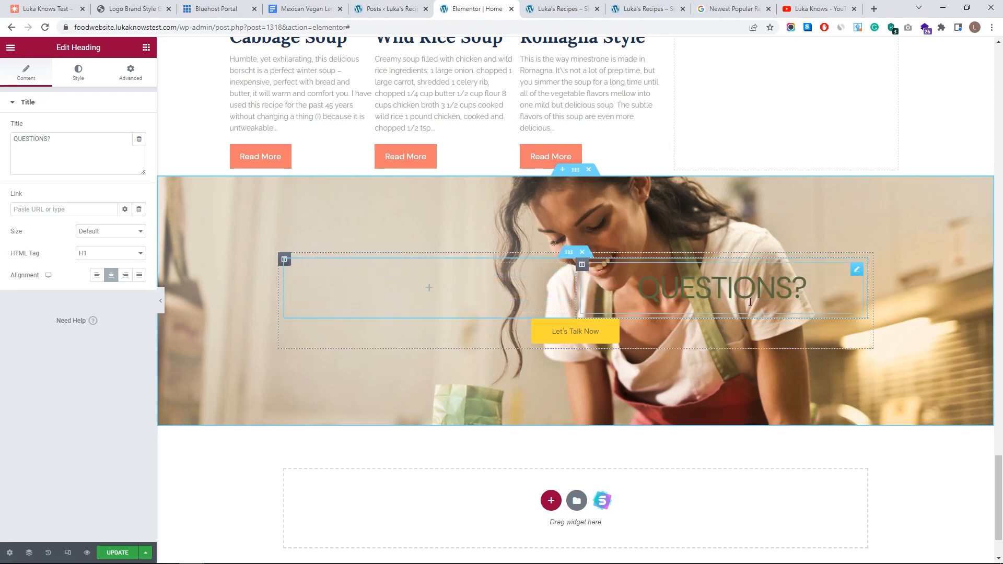
click(751, 327)
right_click(864, 327)
click(877, 350)
click(439, 284)
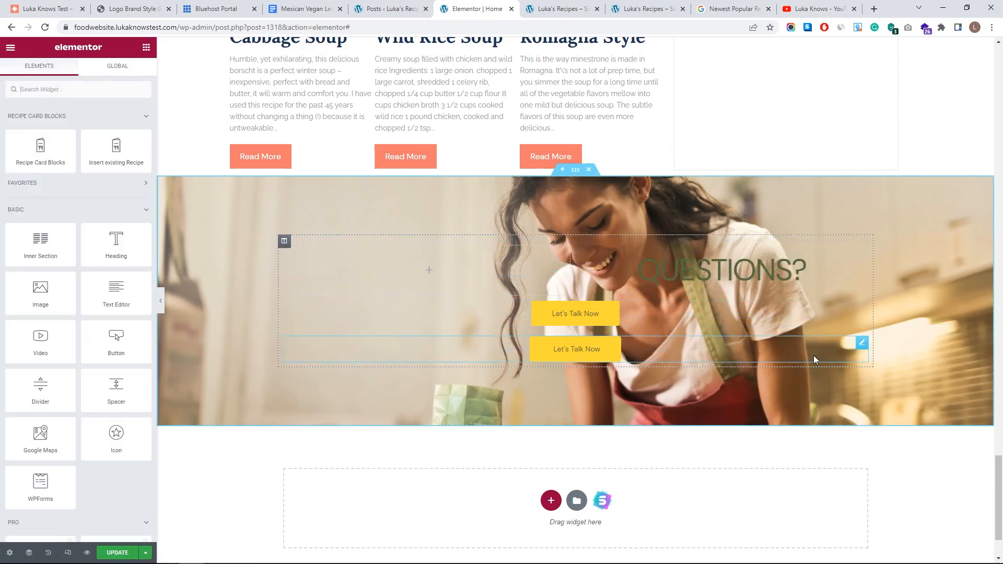
drag(862, 347, 473, 274)
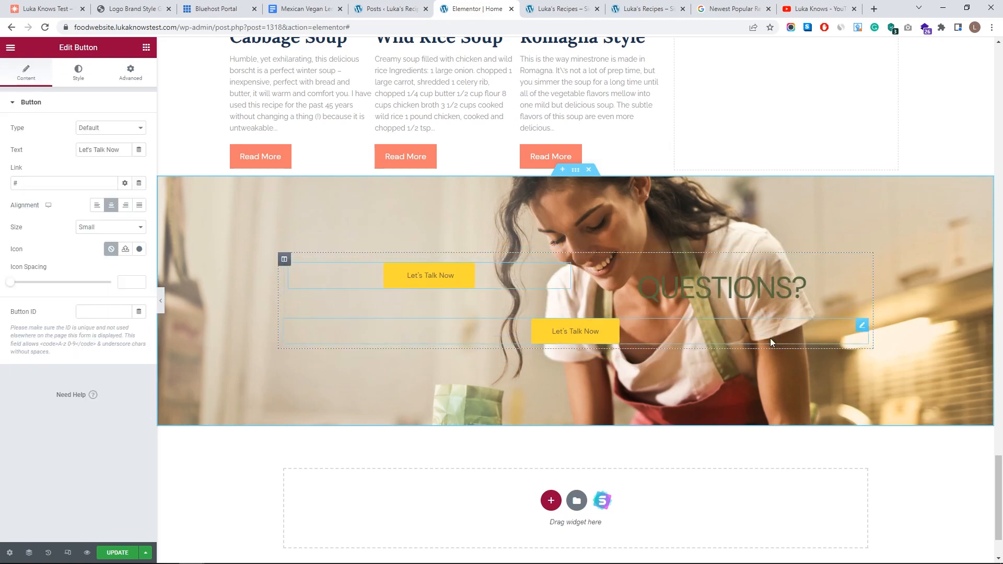
right_click(861, 329)
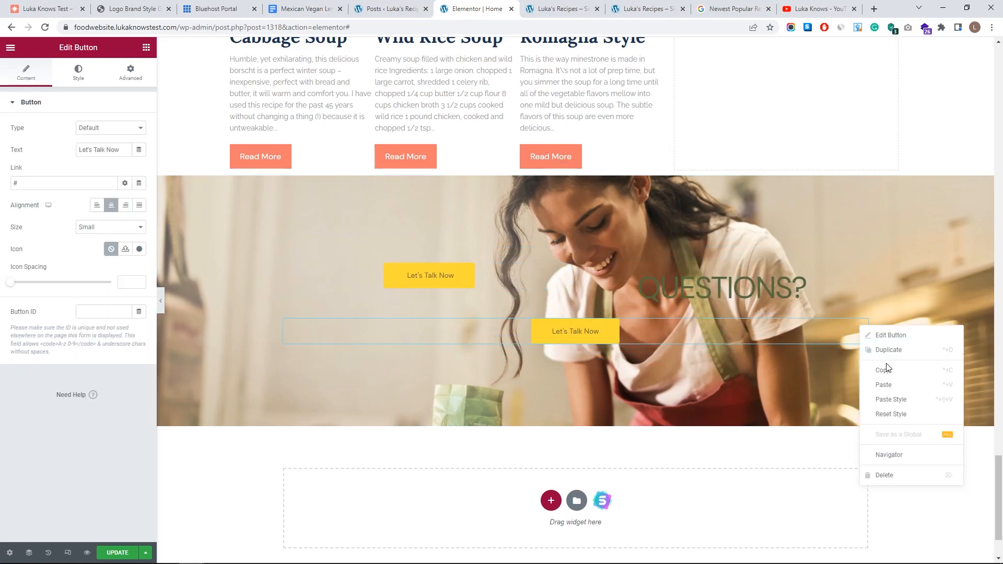
click(909, 472)
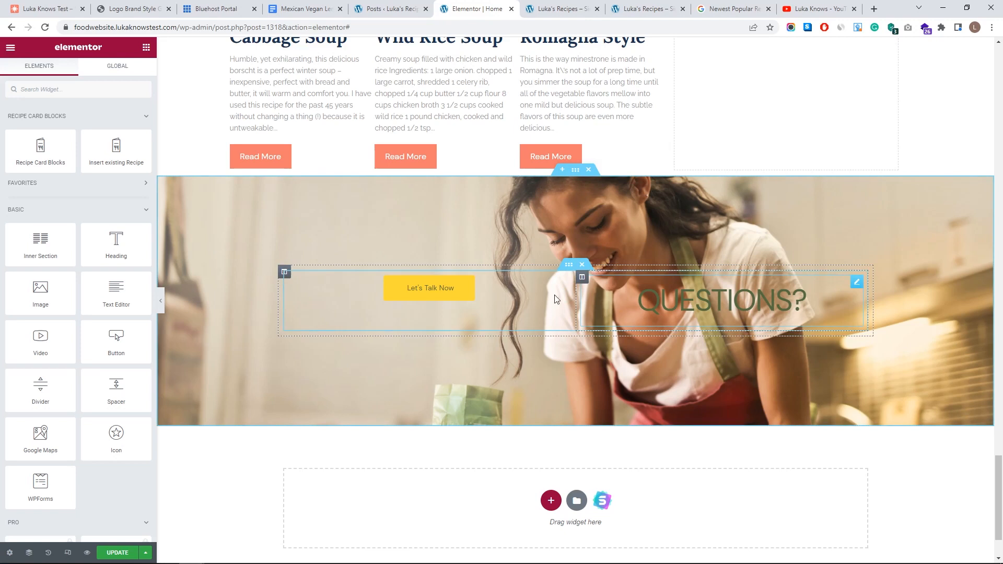
drag(857, 288, 392, 282)
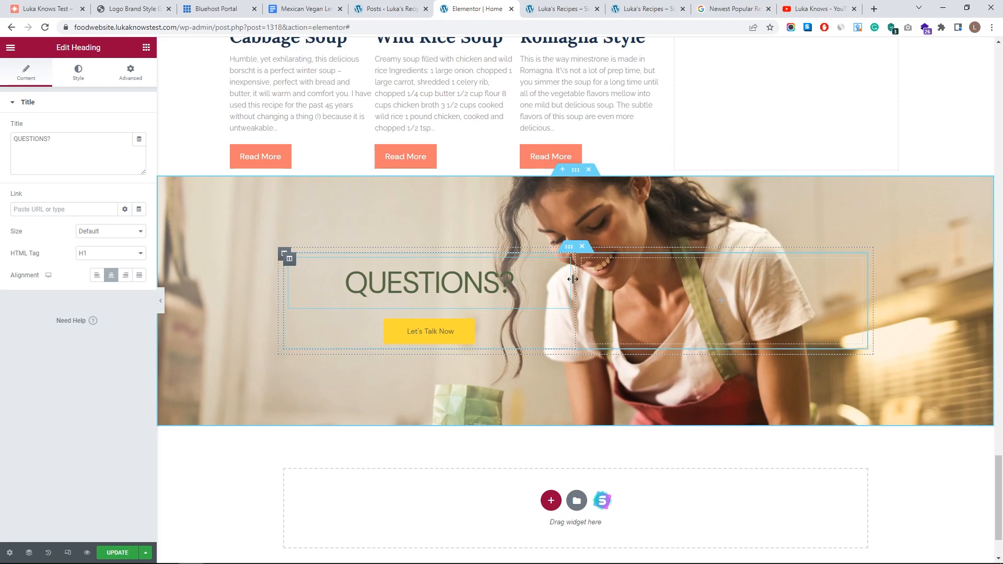
drag(573, 279, 478, 281)
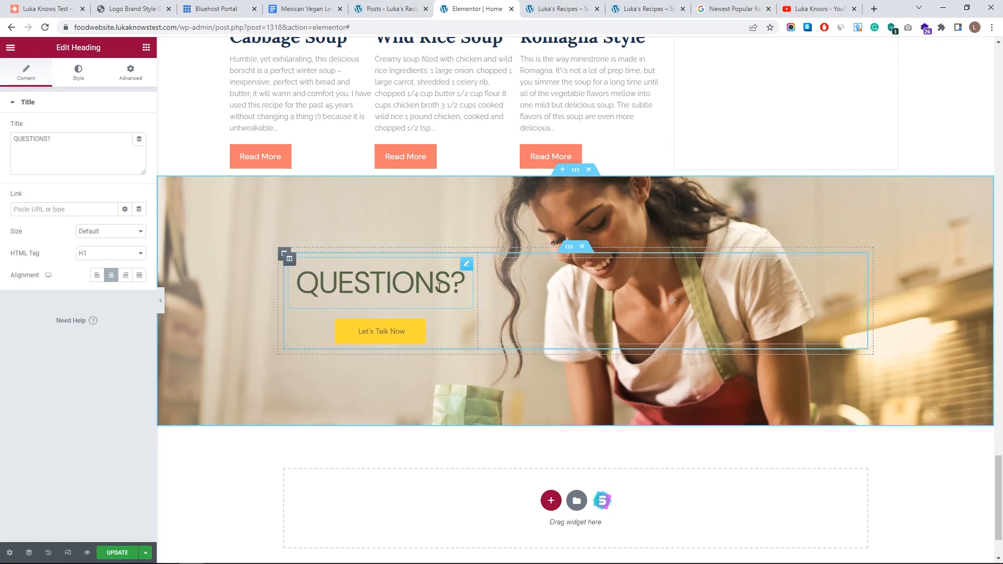
- Apply the global H1 typography to the QUESTIONS? heading and raise its size from 38 to 56
click(78, 72)
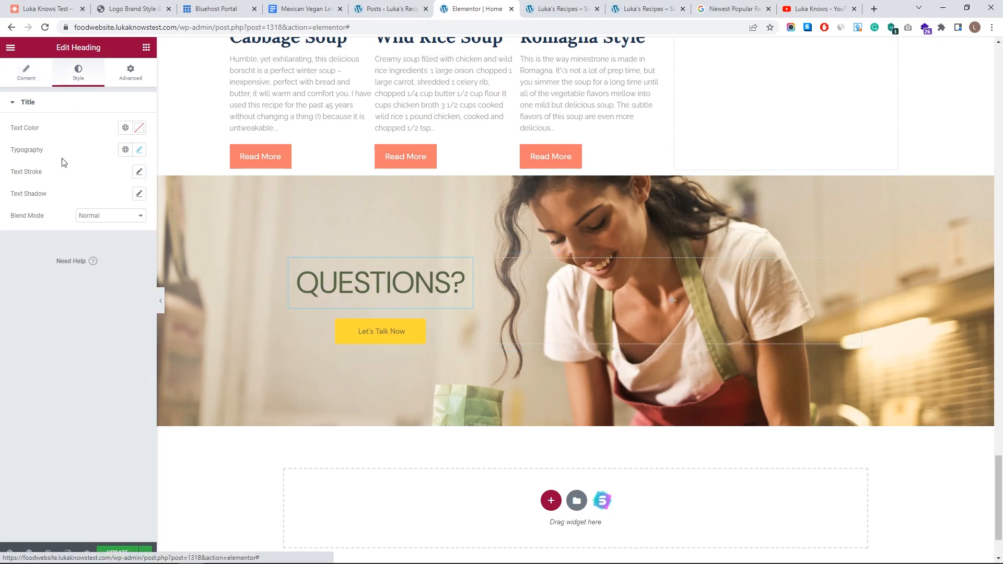
click(124, 150)
click(62, 263)
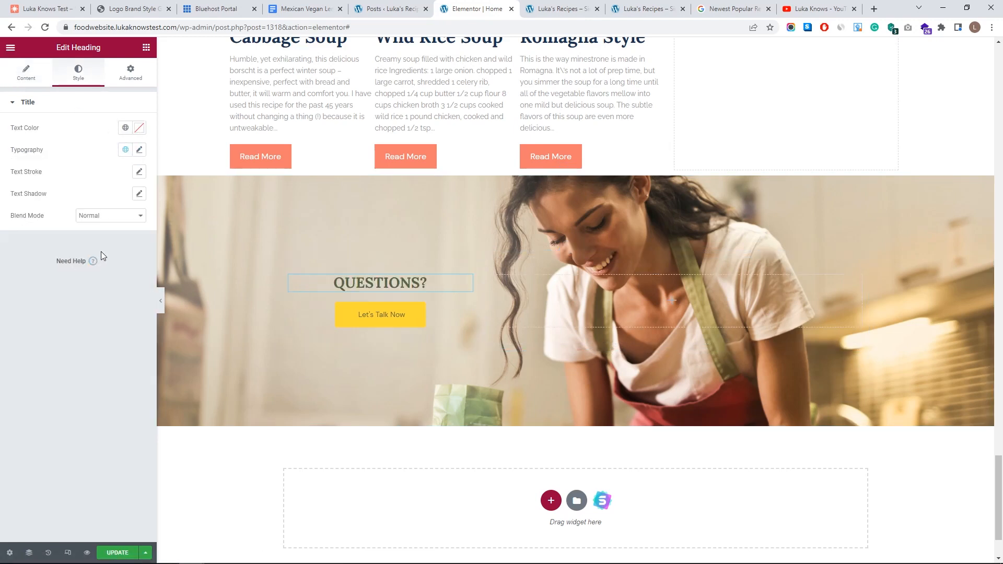
click(139, 151)
drag(38, 236, 40, 233)
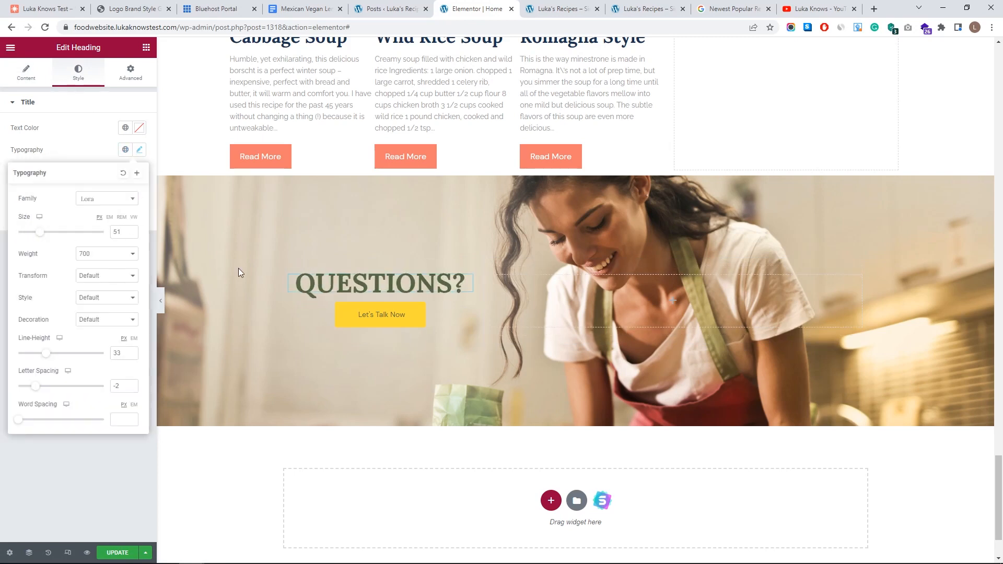
drag(478, 290, 490, 291)
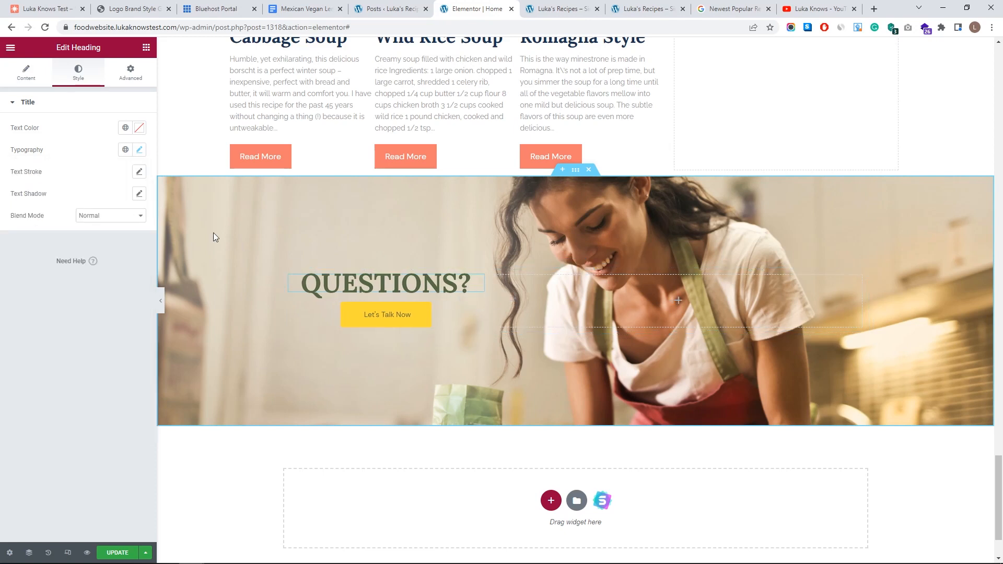
click(138, 151)
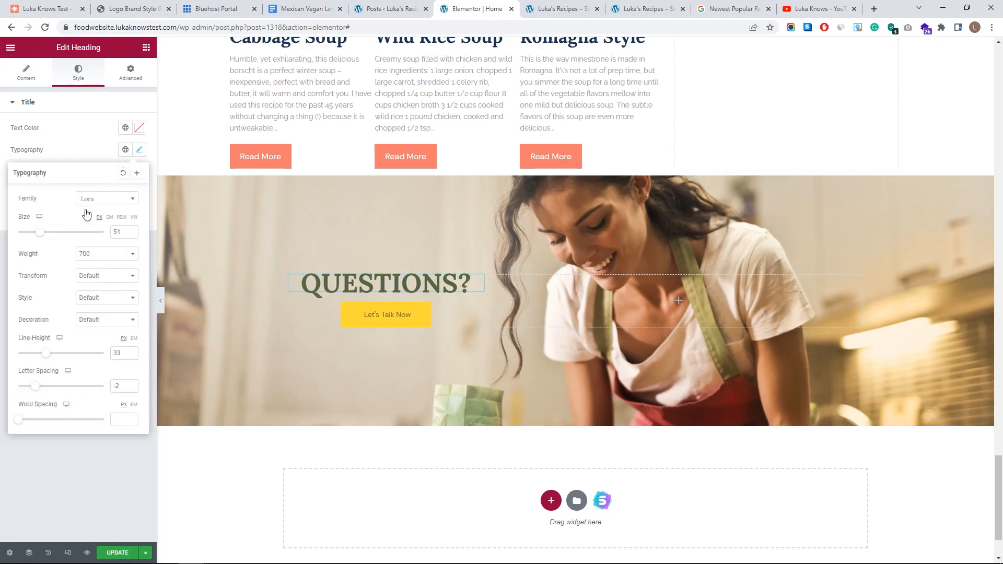
drag(44, 238, 46, 238)
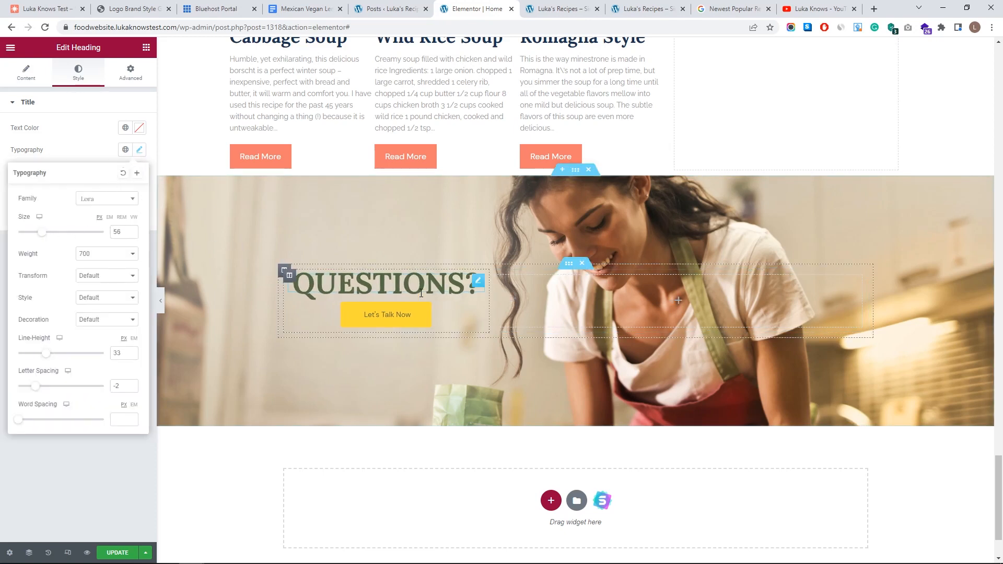
click(368, 313)
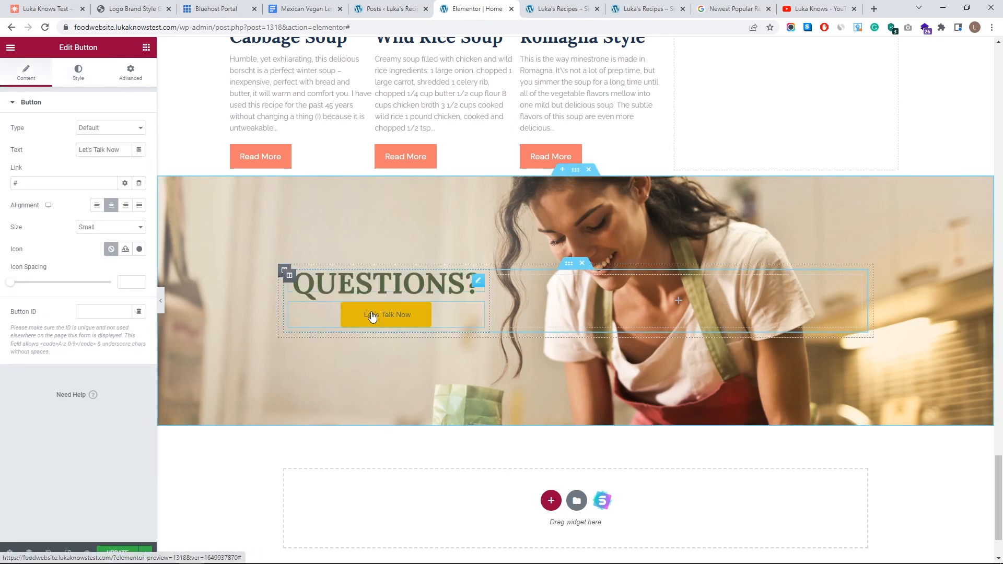
click(132, 75)
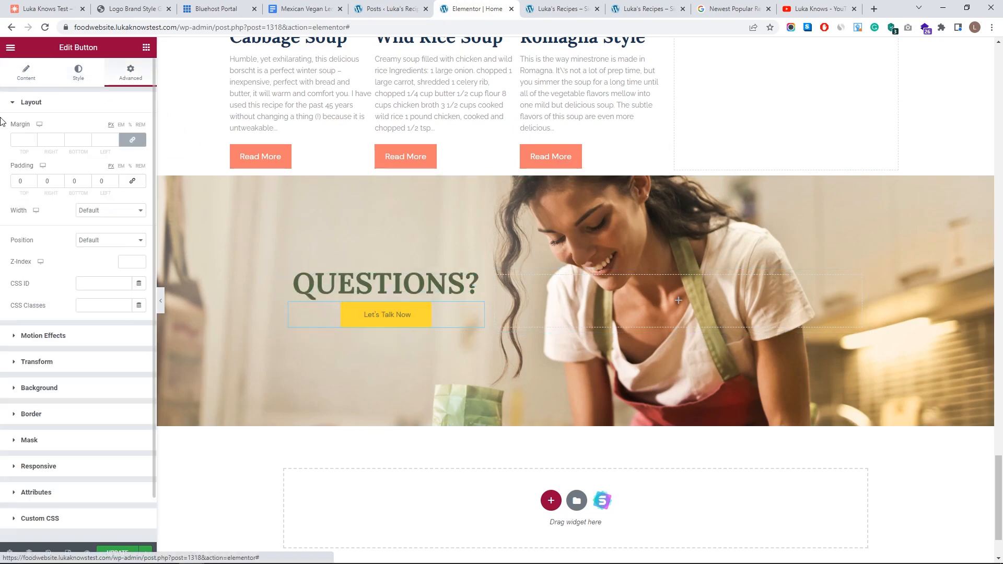
- Give the Let's Talk Now button a top margin of 13 and white Theme Color 6 text
click(34, 139)
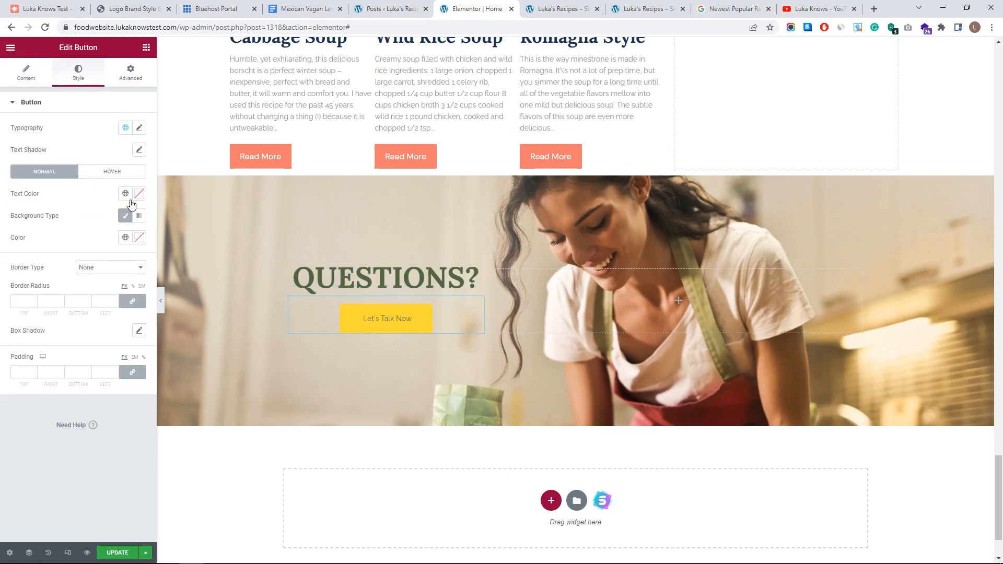
click(126, 195)
click(126, 195)
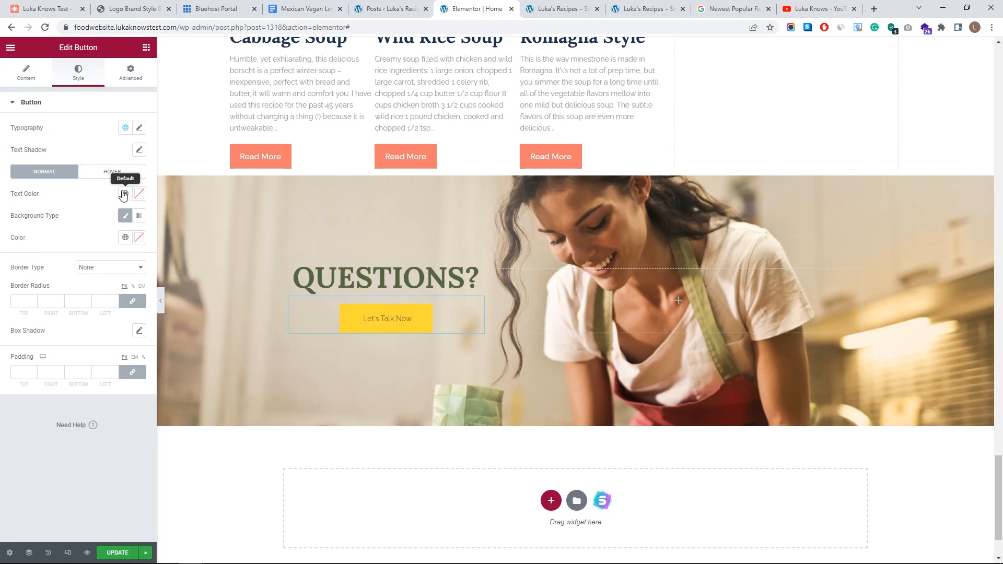
click(124, 195)
scroll(70, 261, down, 3)
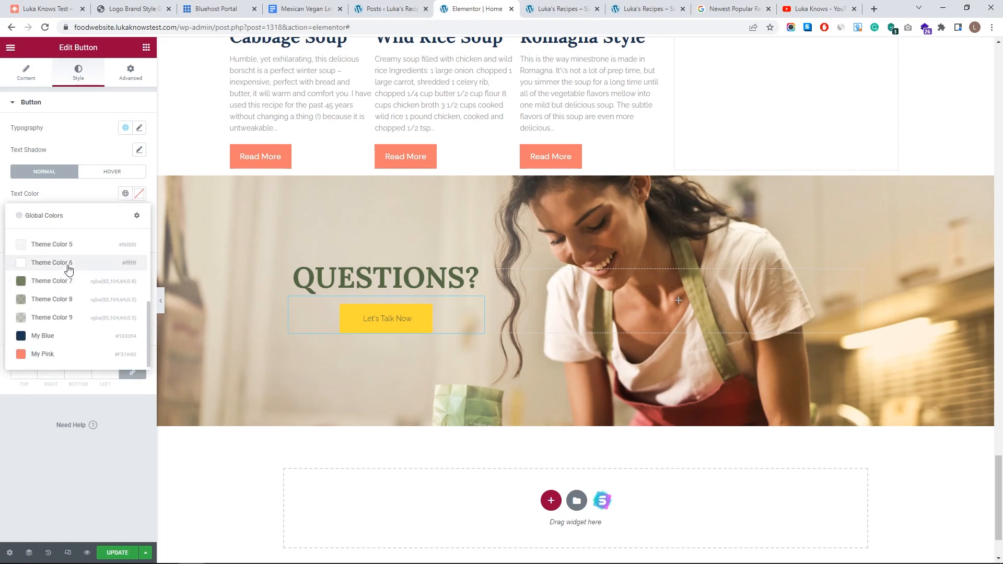
click(68, 263)
click(139, 194)
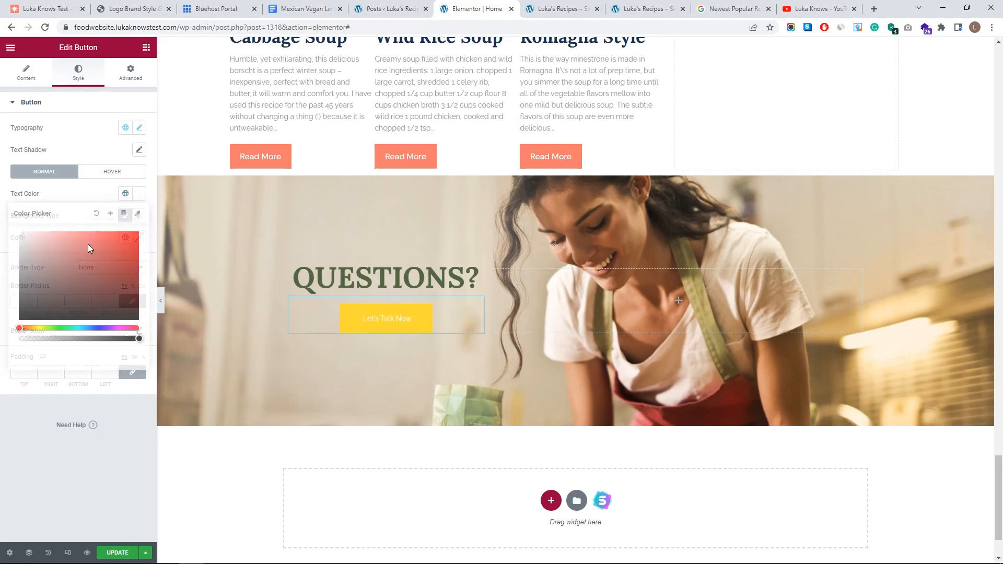
click(58, 195)
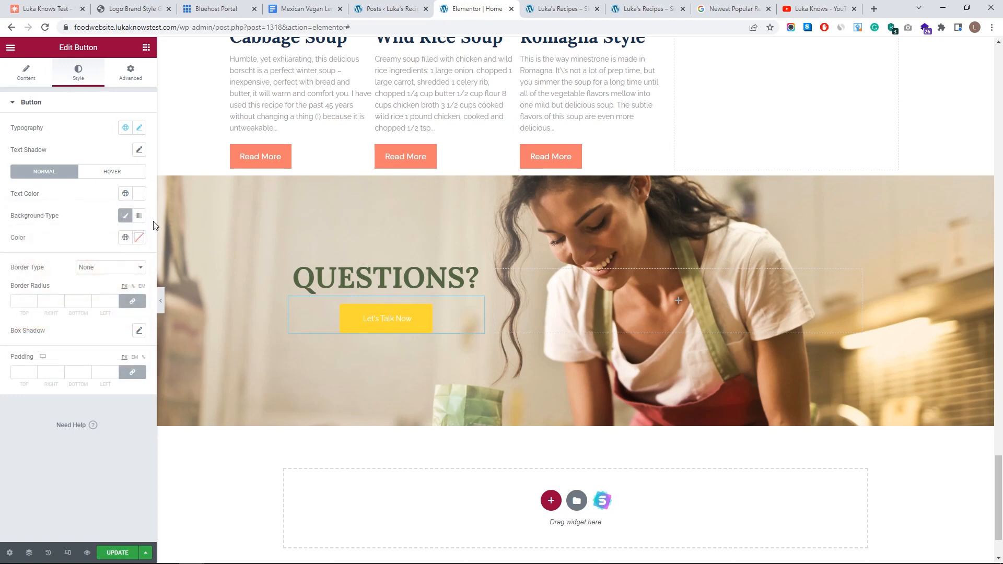
- Make the button background transparent and add a 3 px solid #FFFFFF border
click(138, 238)
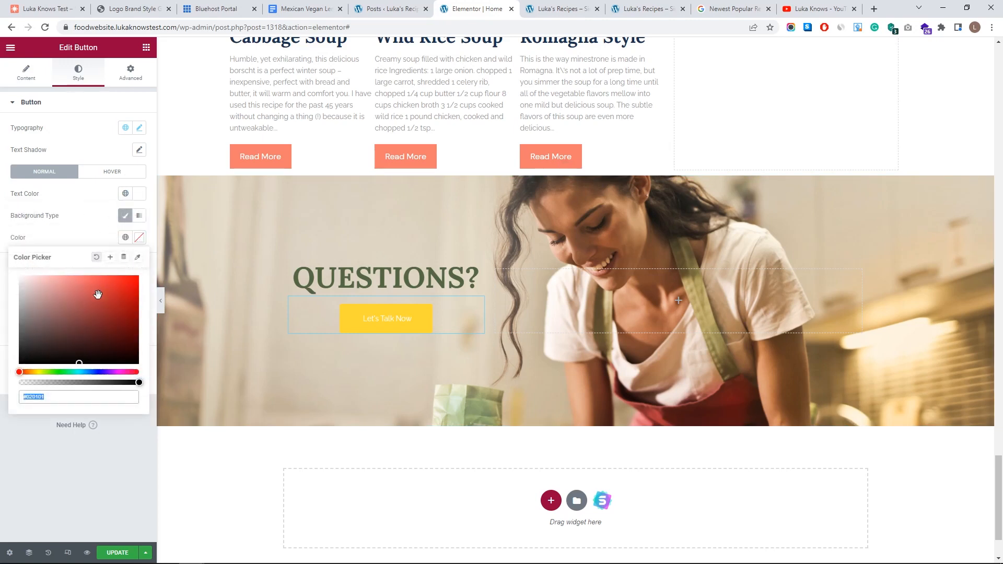
drag(137, 382, 1, 385)
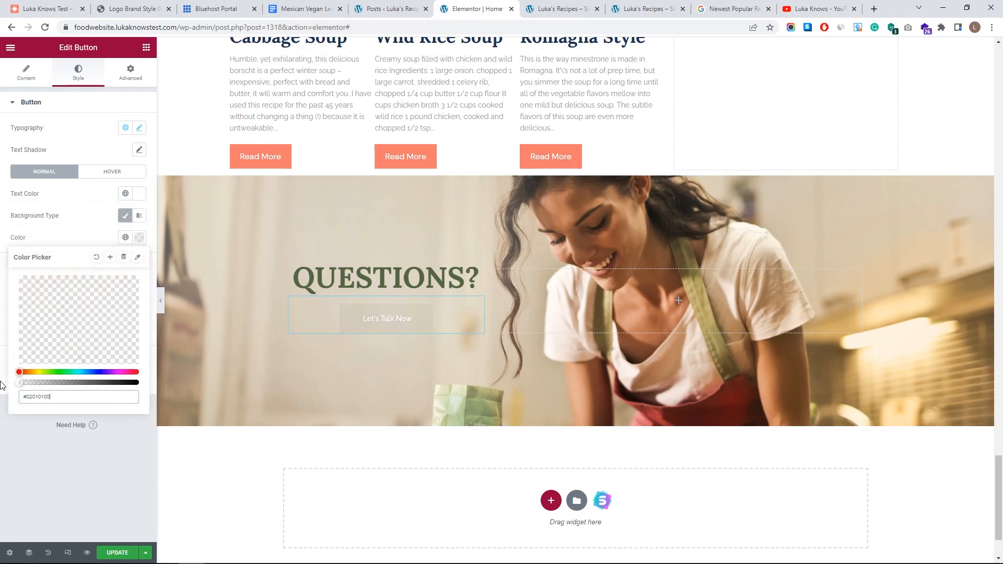
click(87, 238)
click(107, 267)
click(118, 293)
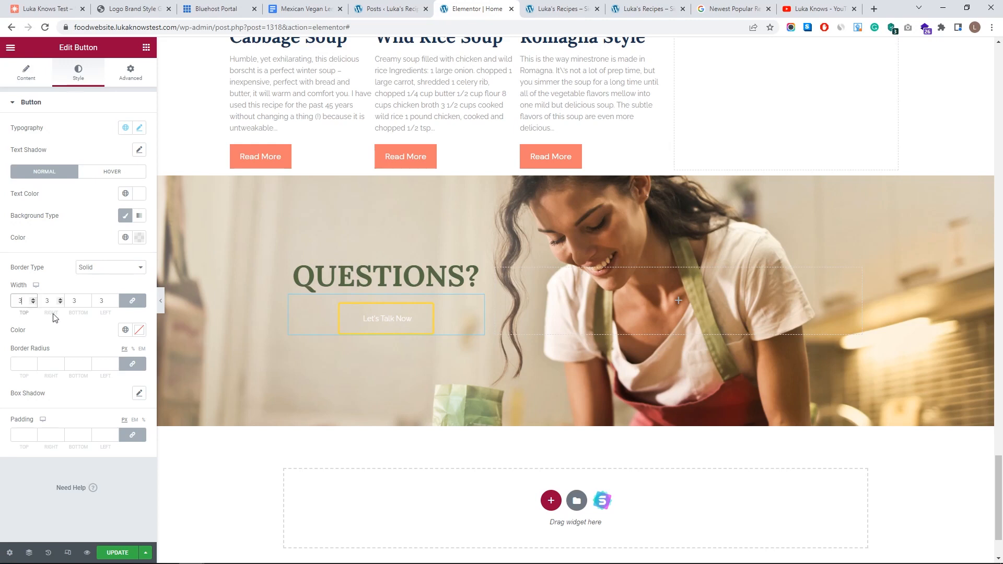
click(139, 330)
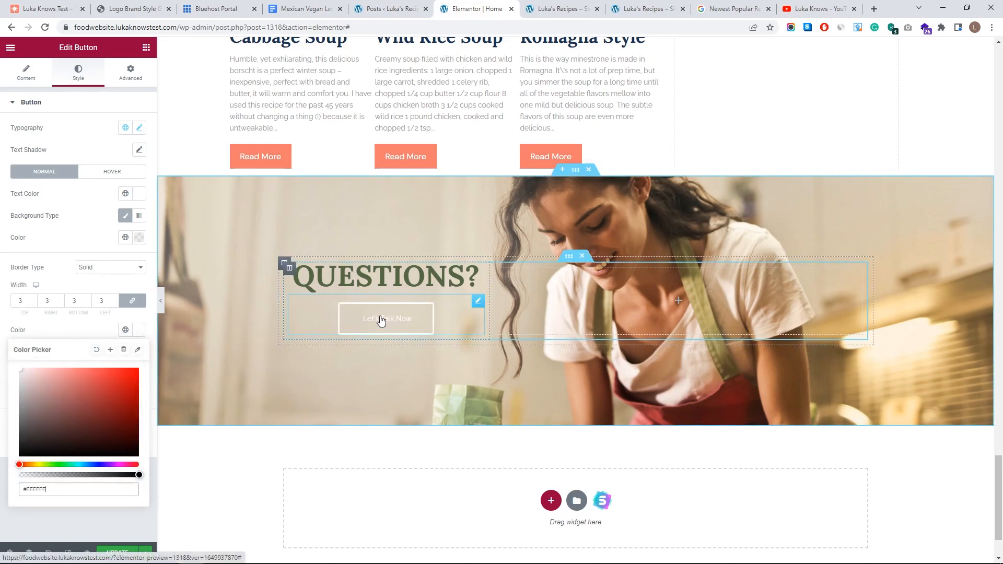
click(91, 250)
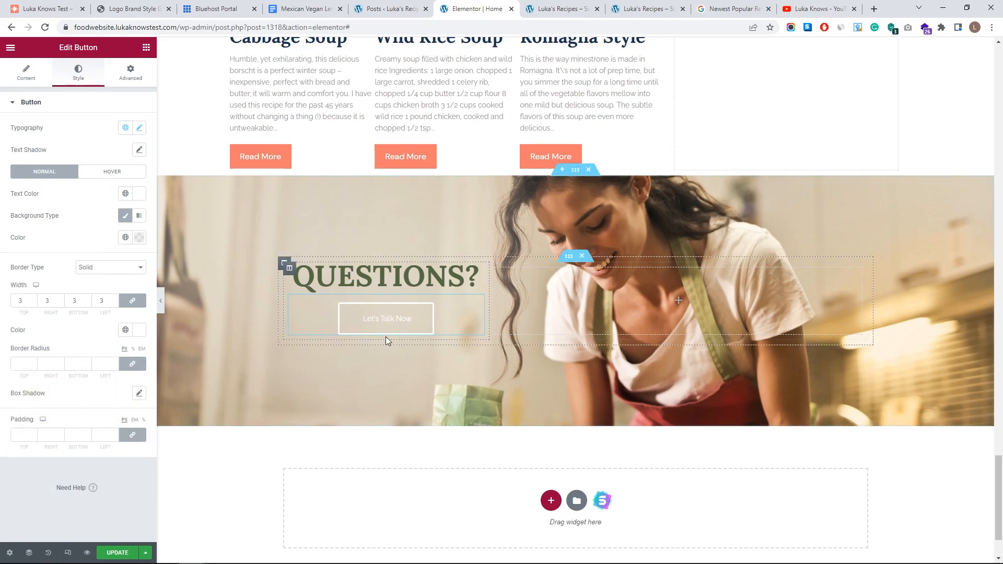
click(115, 174)
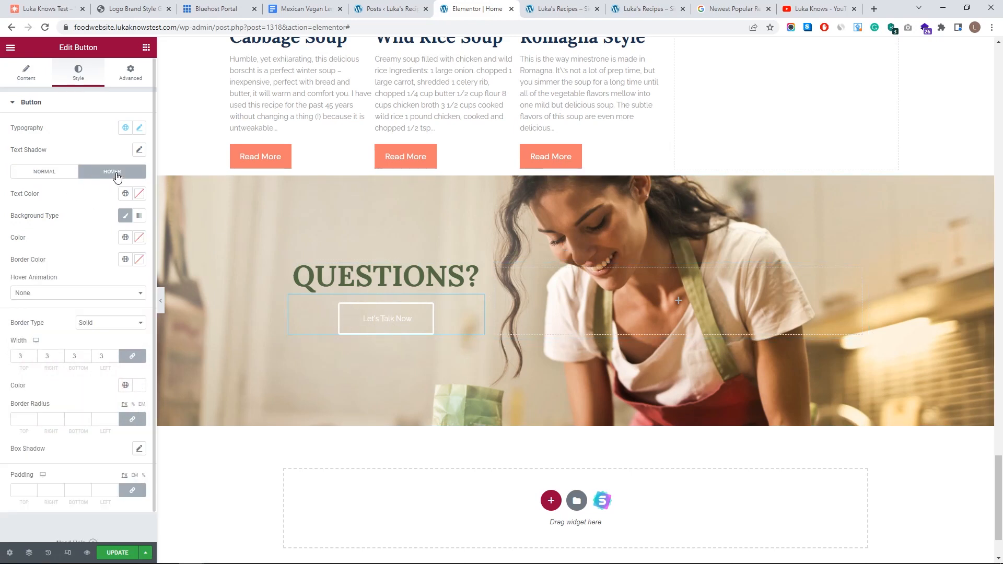
- Set the button's hover background to a semi-transparent light grey
click(139, 237)
drag(32, 303, 9, 296)
drag(134, 384, 67, 383)
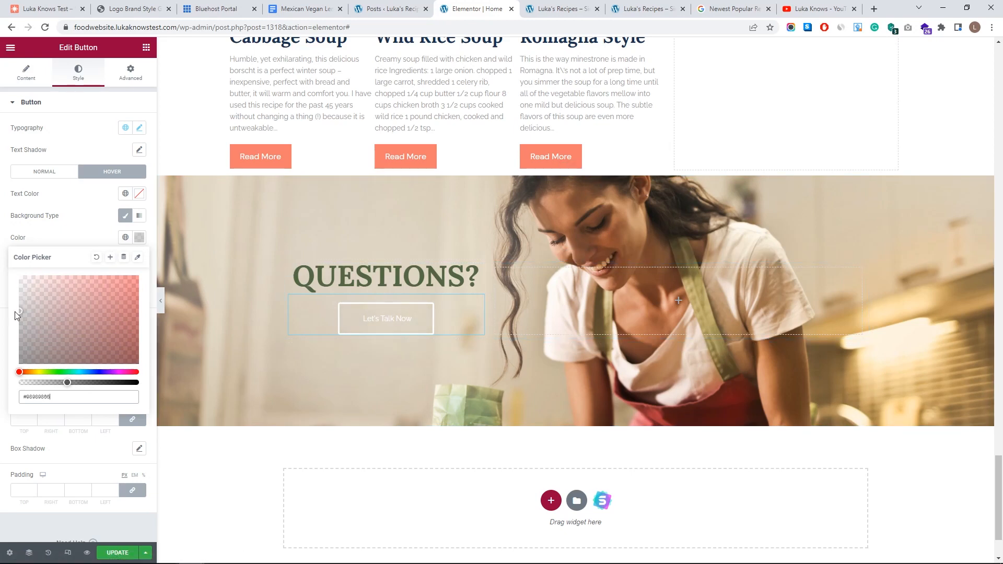
drag(59, 386, 39, 384)
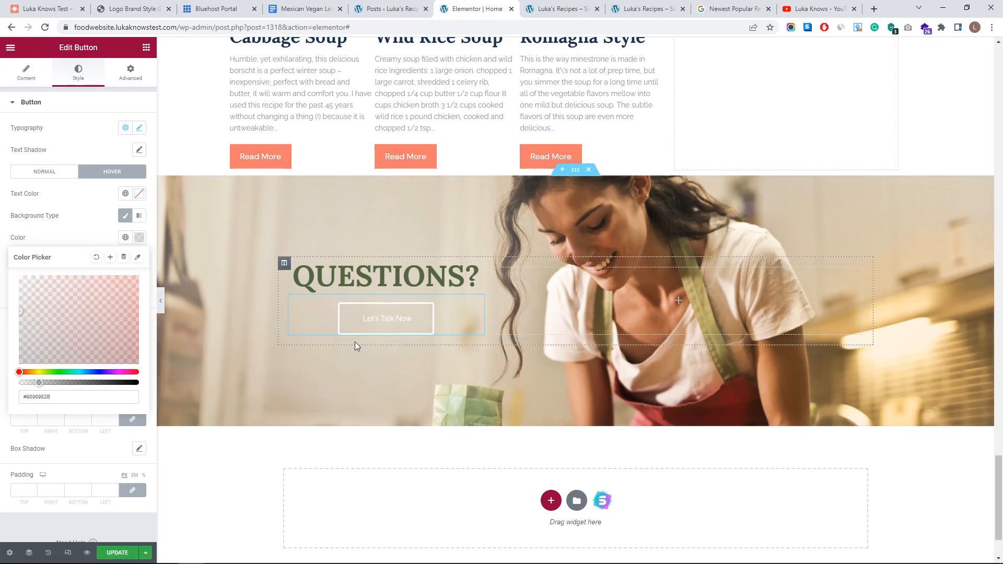
click(21, 311)
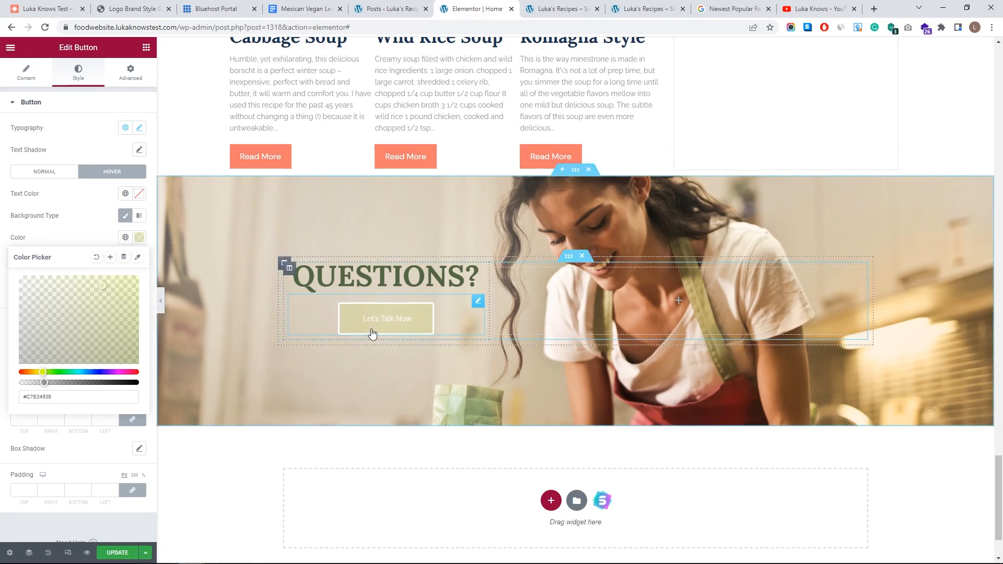
- Colour the QUESTIONS? heading with the global My Pink salmon shade
click(478, 278)
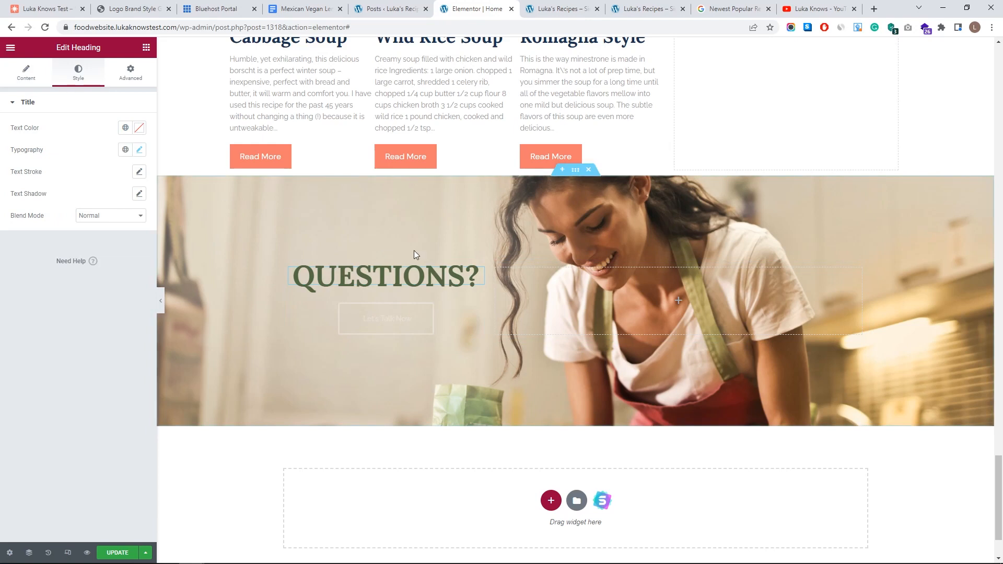
click(129, 131)
scroll(52, 235, down, 4)
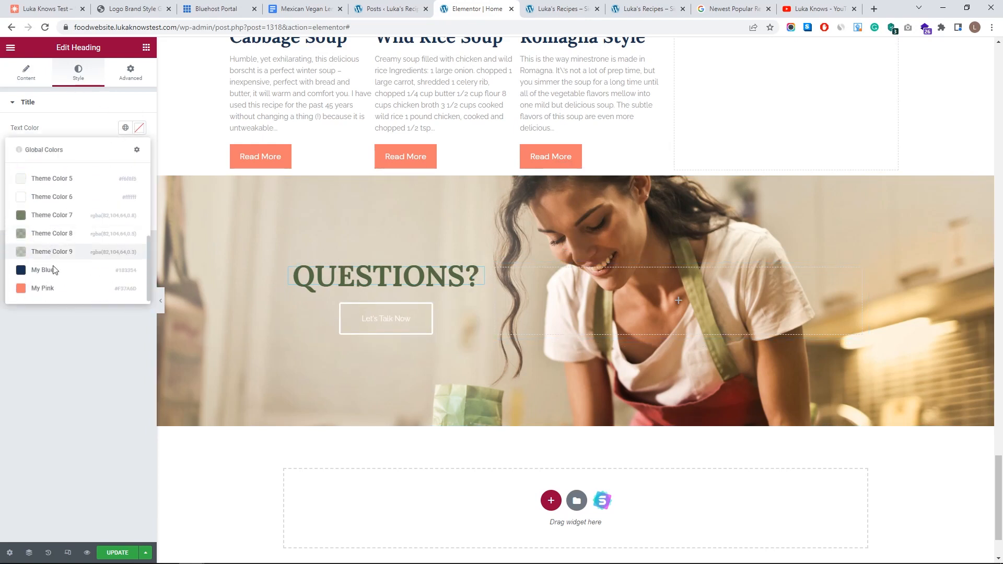
click(59, 289)
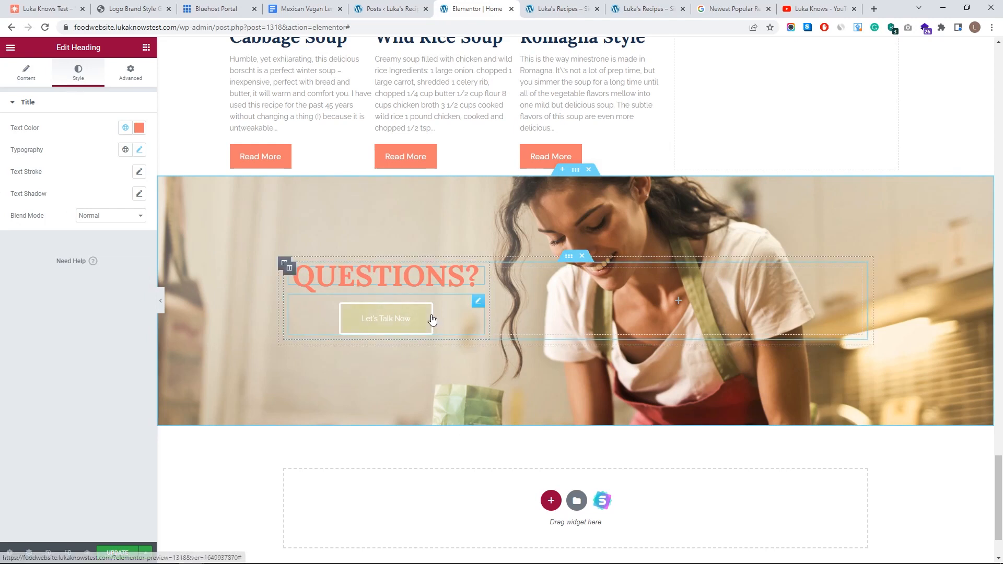
- Try My Pink on the button border, then revert the border to white
click(479, 306)
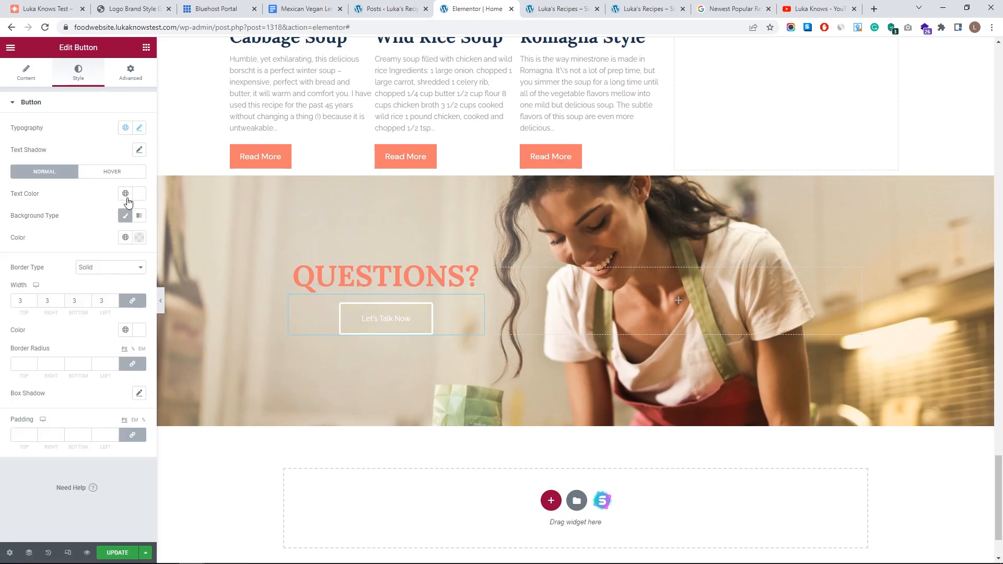
click(140, 330)
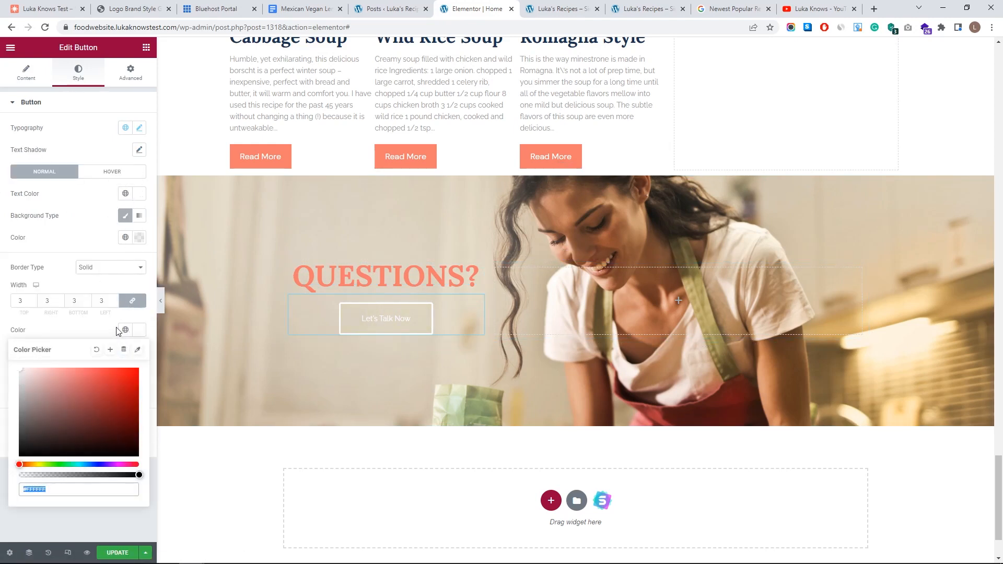
click(125, 330)
scroll(52, 452, down, 3)
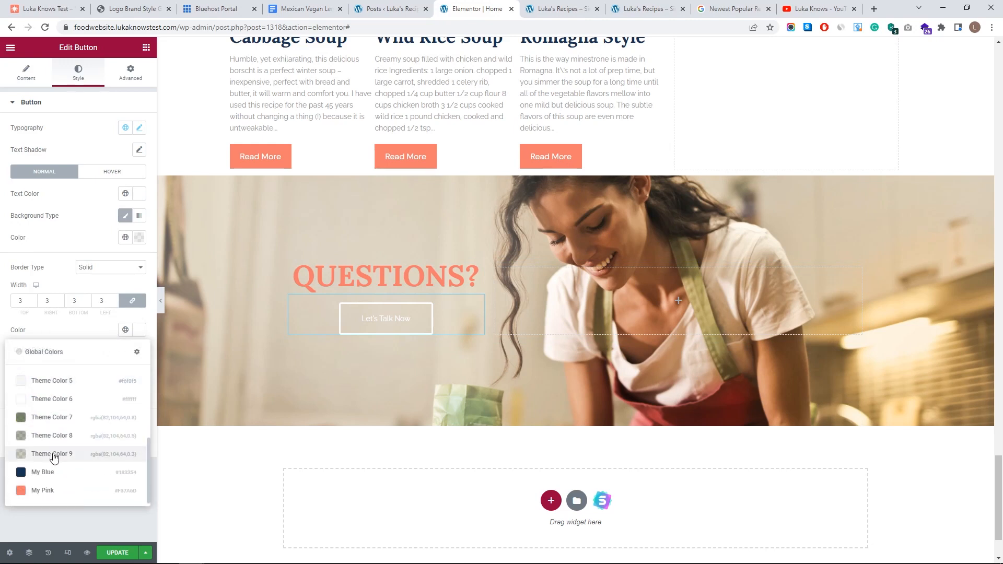
click(52, 492)
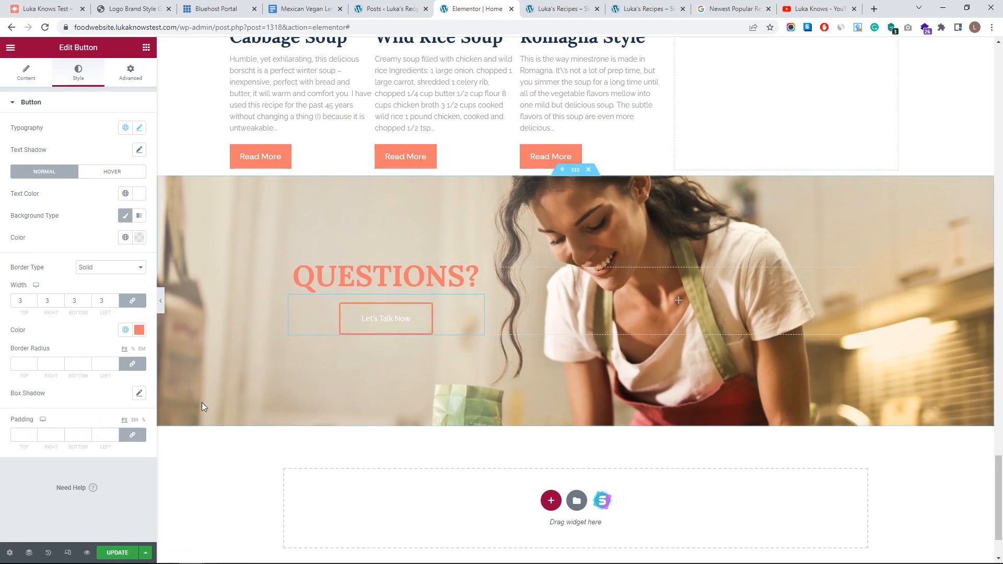
click(139, 330)
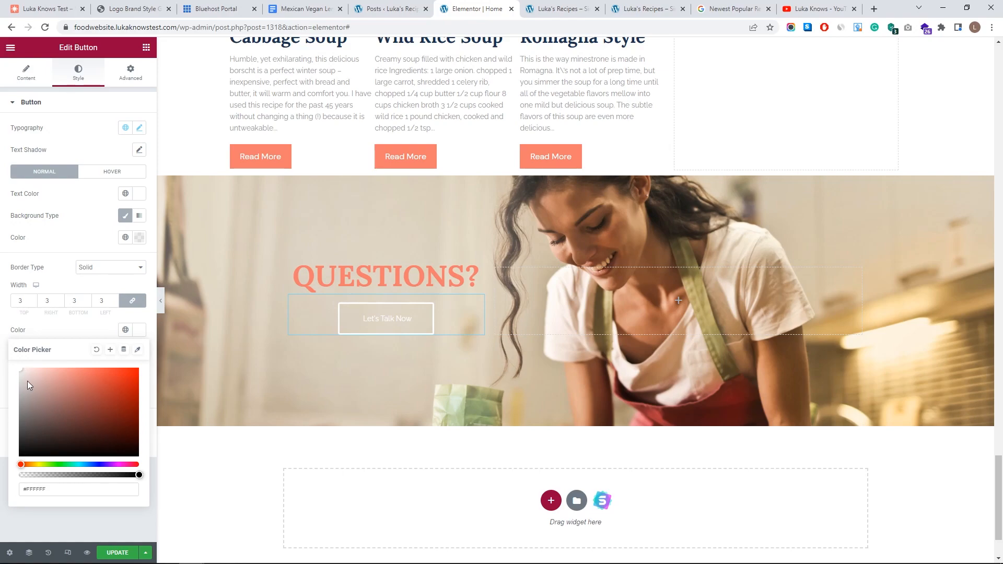
click(52, 283)
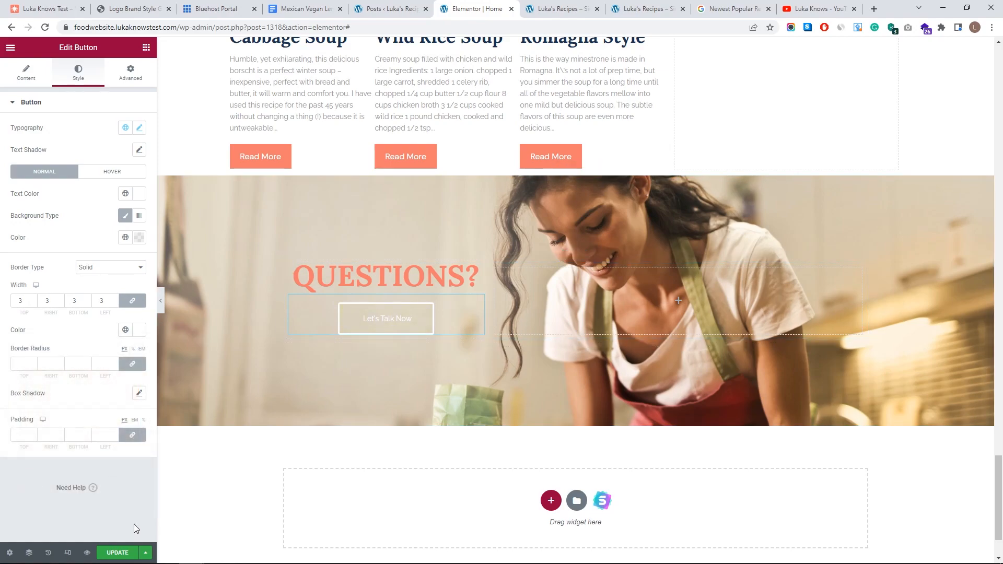
- Scroll the live Luka's Recipes home page top to bottom, reviewing the recipe sections and QUESTIONS? banner
scroll(477, 283, up, 20)
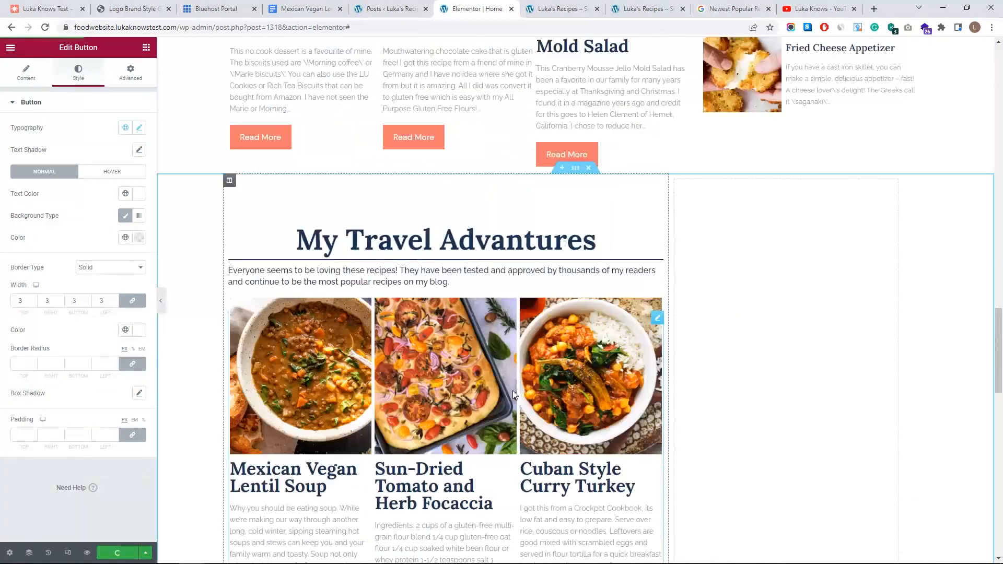
scroll(501, 389, up, 8)
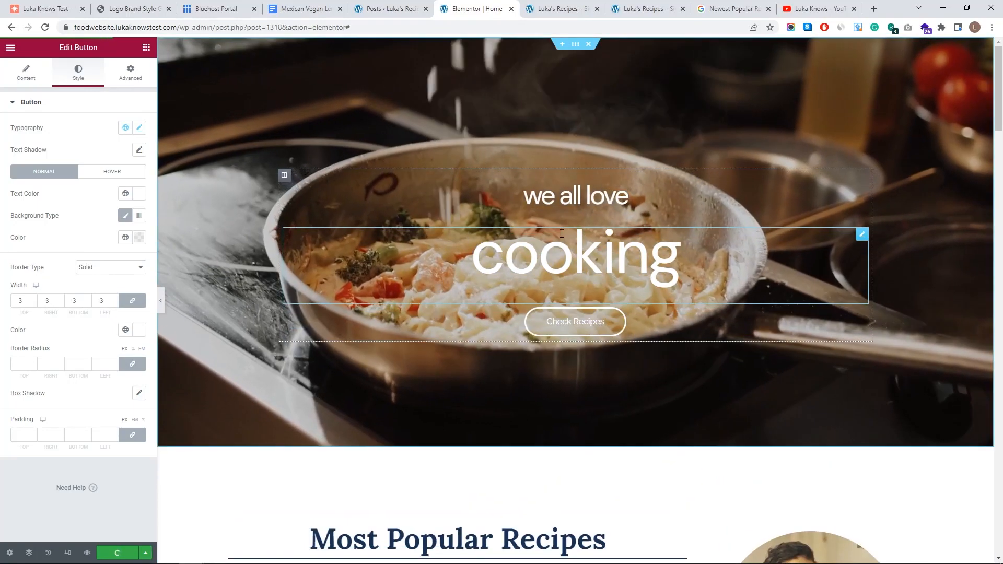
click(531, 6)
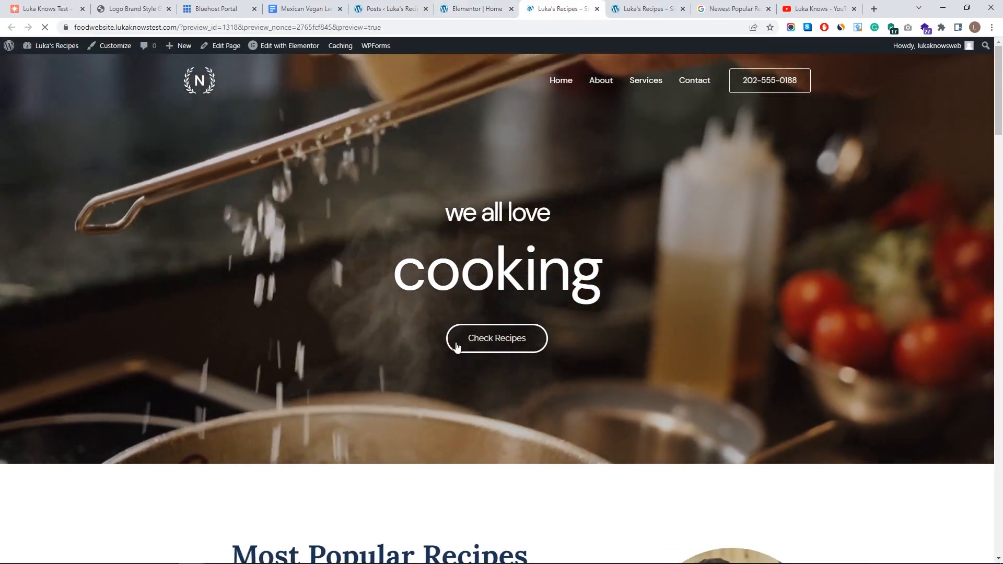
scroll(532, 293, down, 10)
scroll(582, 233, up, 5)
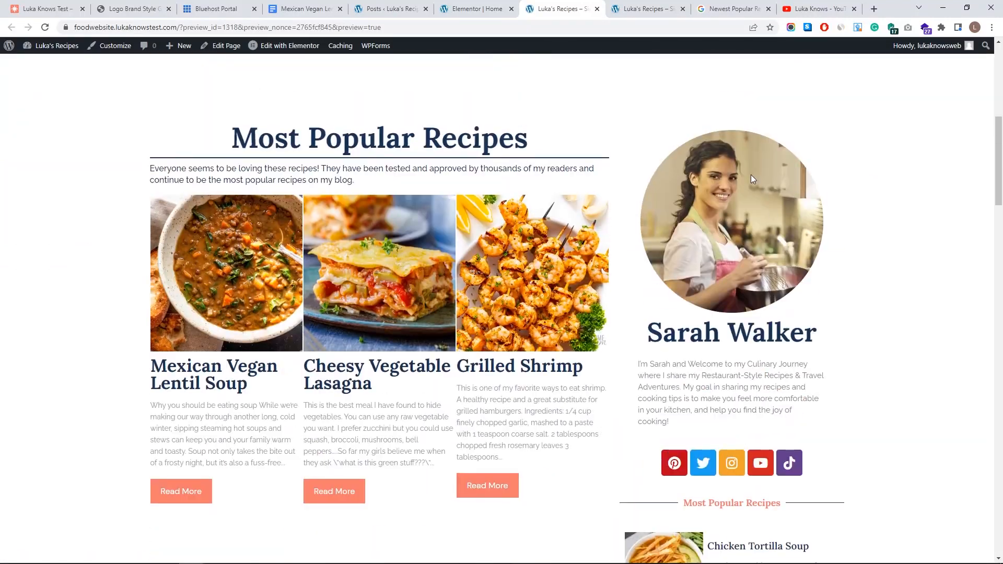
scroll(699, 316, down, 1)
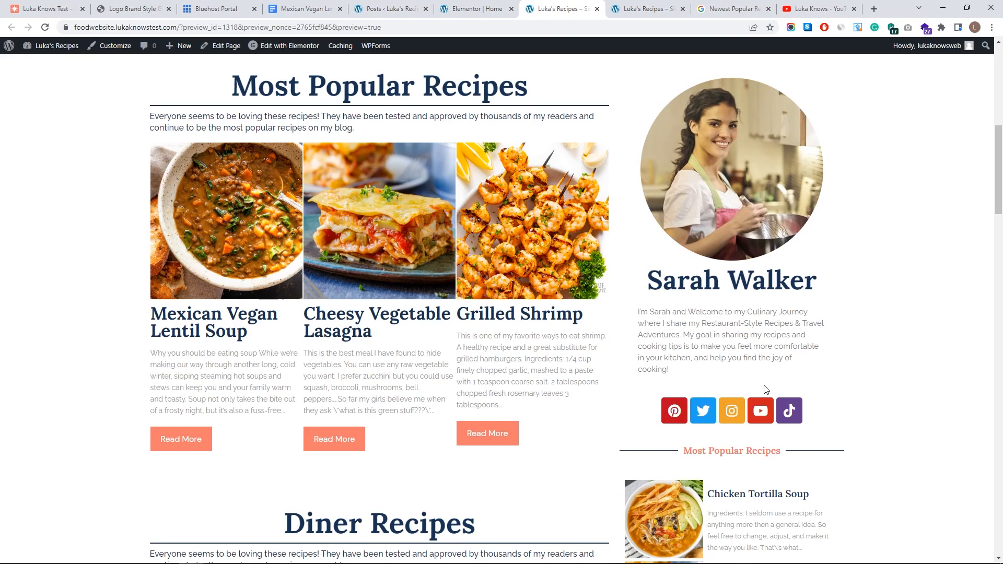
scroll(614, 402, down, 15)
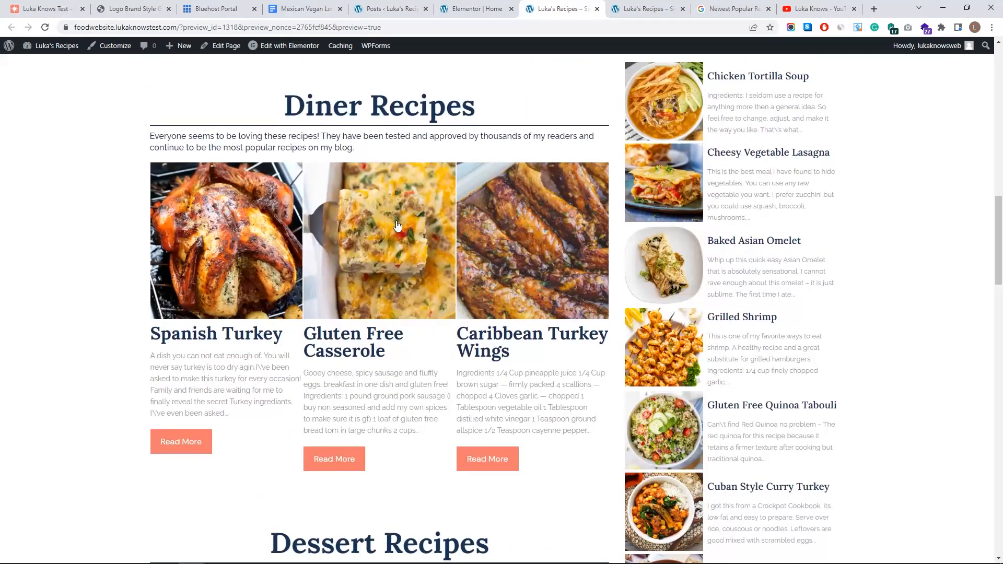
scroll(521, 257, up, 7)
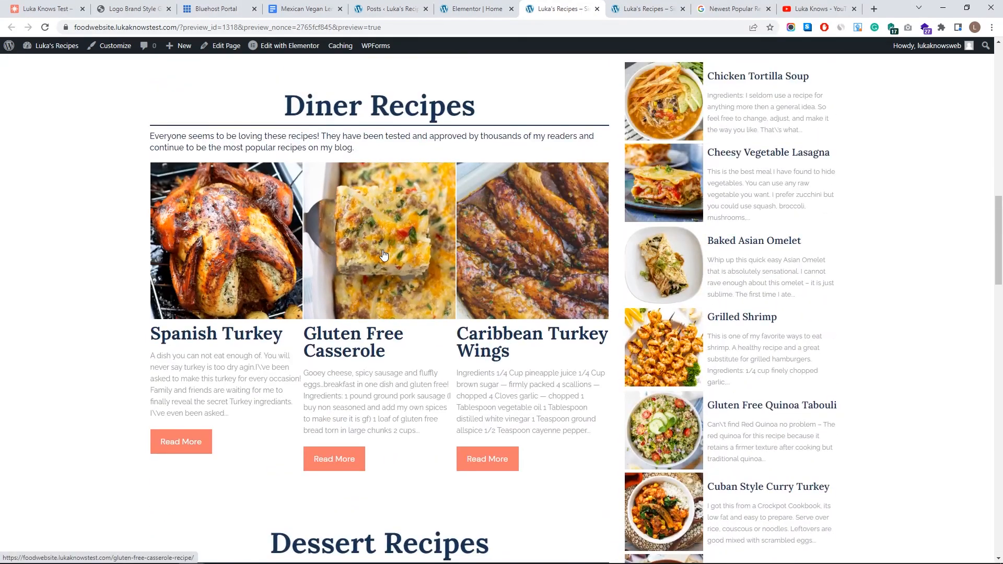
scroll(384, 255, up, 5)
scroll(264, 351, down, 3)
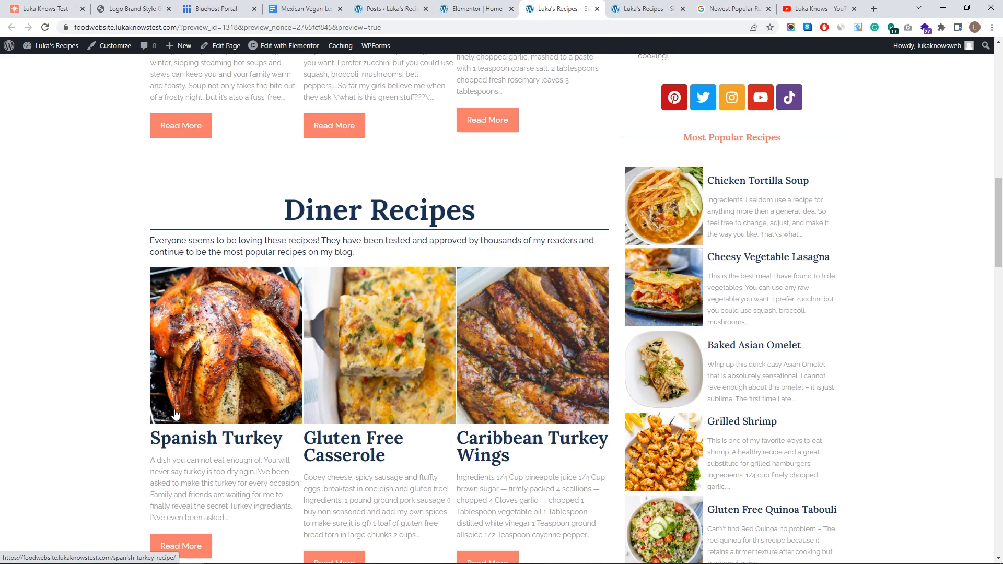
scroll(185, 407, down, 20)
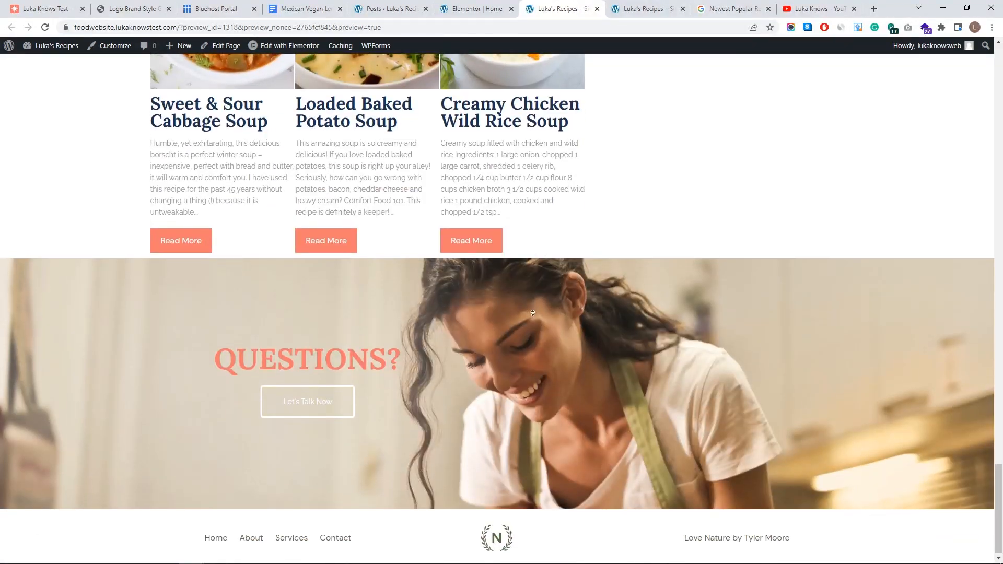
key(Home)
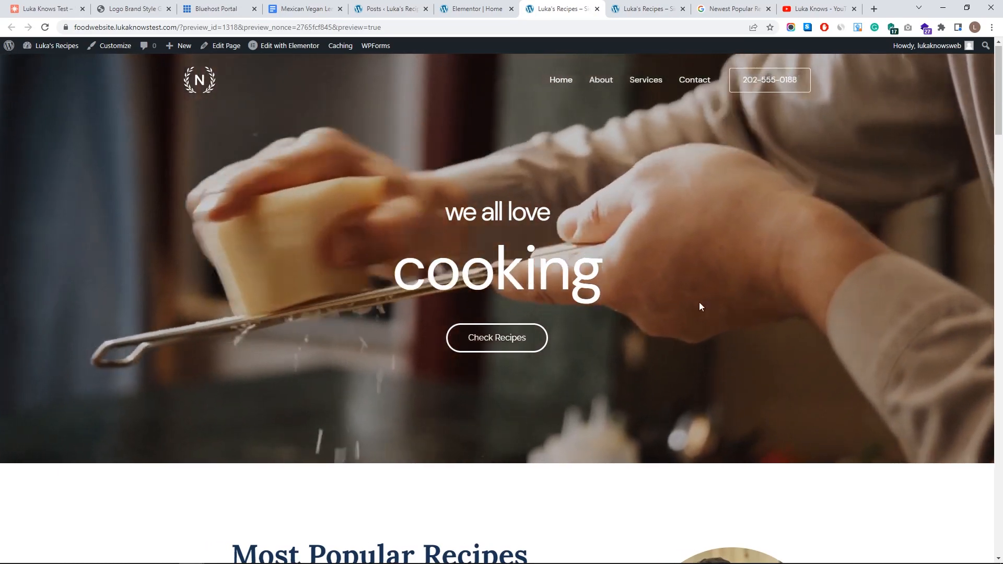
key(End)
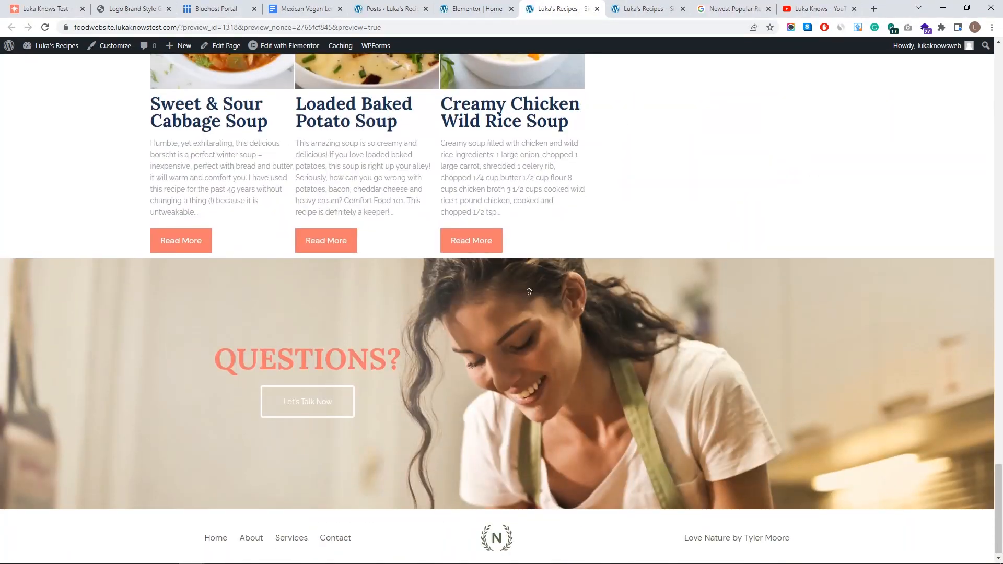
key(Home)
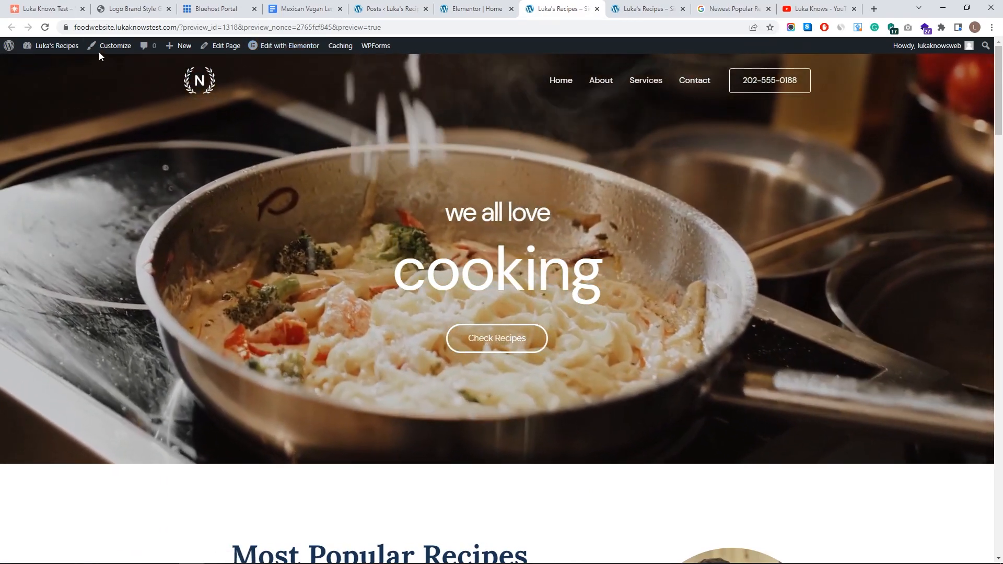
- Remove the phone-number button from the header in the Customizer's Header Builder
click(106, 47)
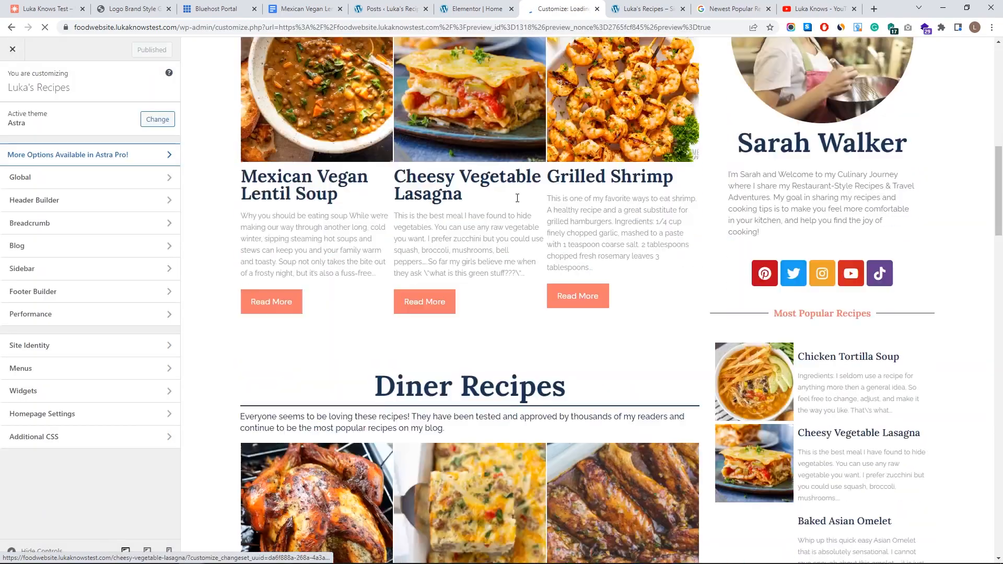
scroll(517, 197, down, 4)
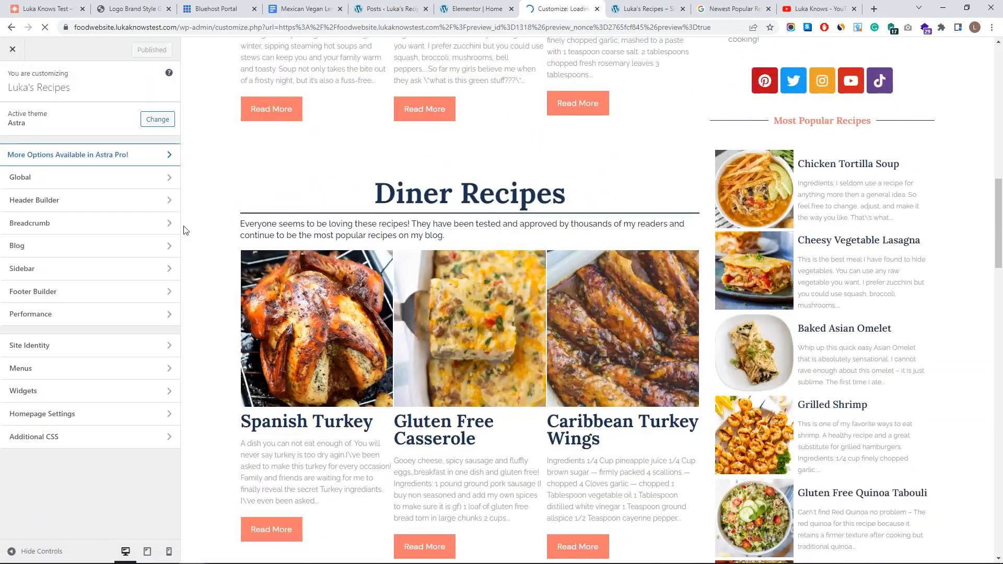
click(84, 208)
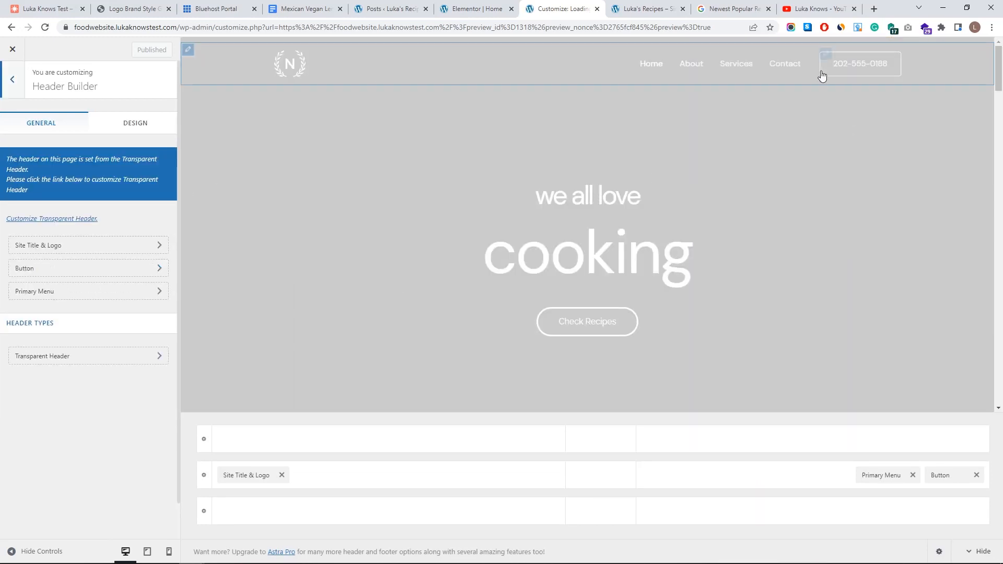
click(977, 476)
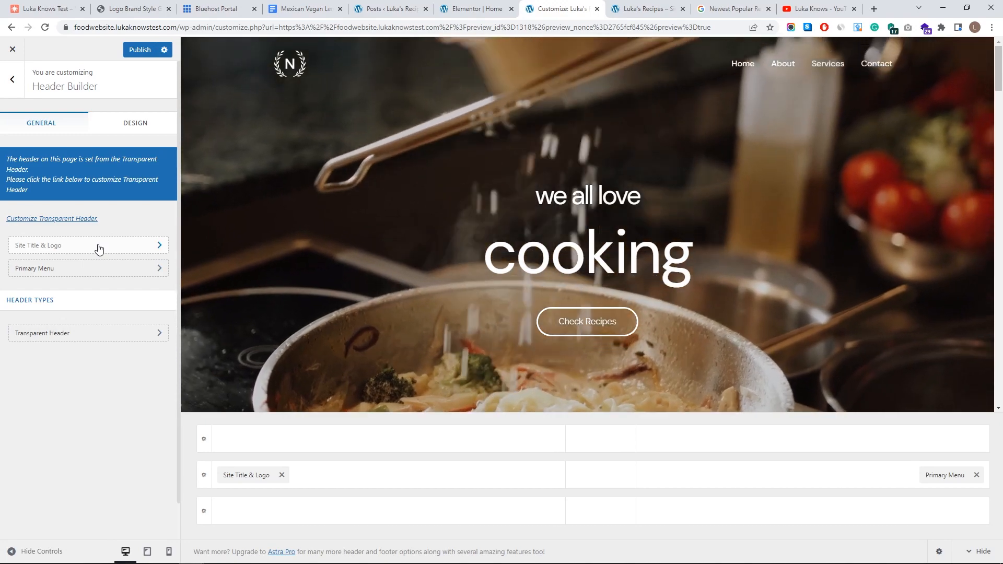
- Open the Site Title & Logo settings and start uploading a replacement logo
click(99, 247)
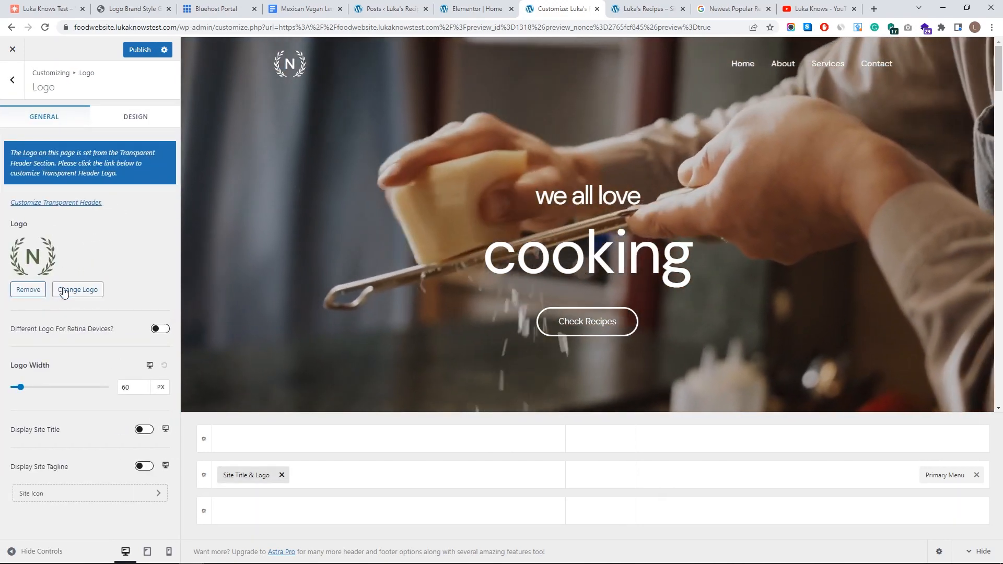
click(68, 290)
click(62, 92)
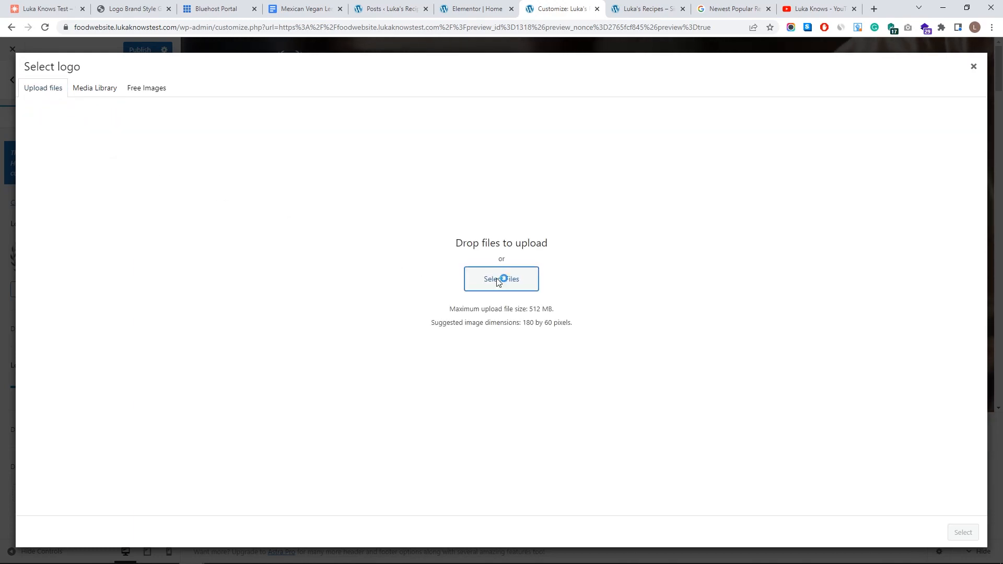
- Upload 'Website Logo 2 white.png' as the logo, cropped to the full image, at 237 px width
click(497, 281)
click(173, 25)
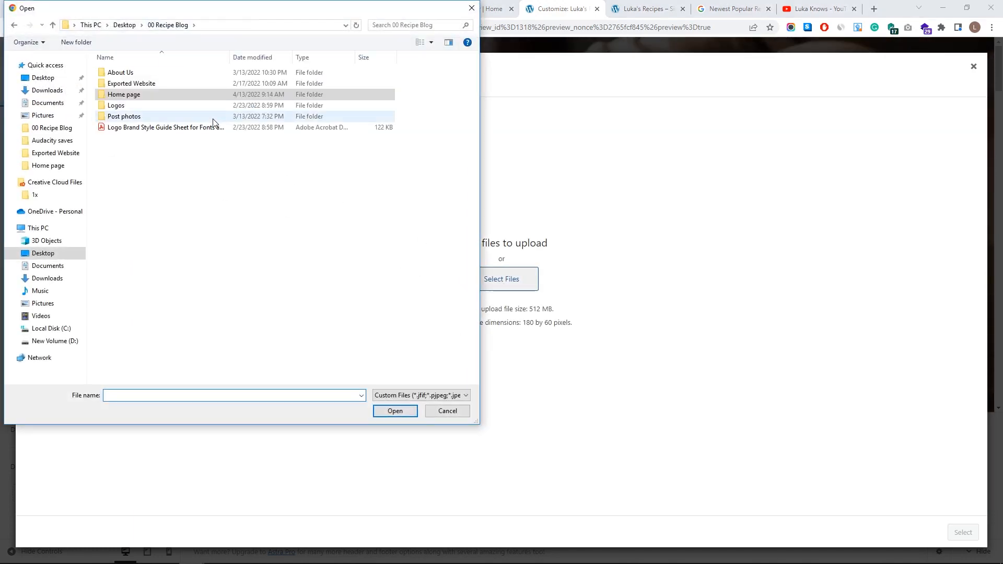
double_click(205, 107)
click(184, 105)
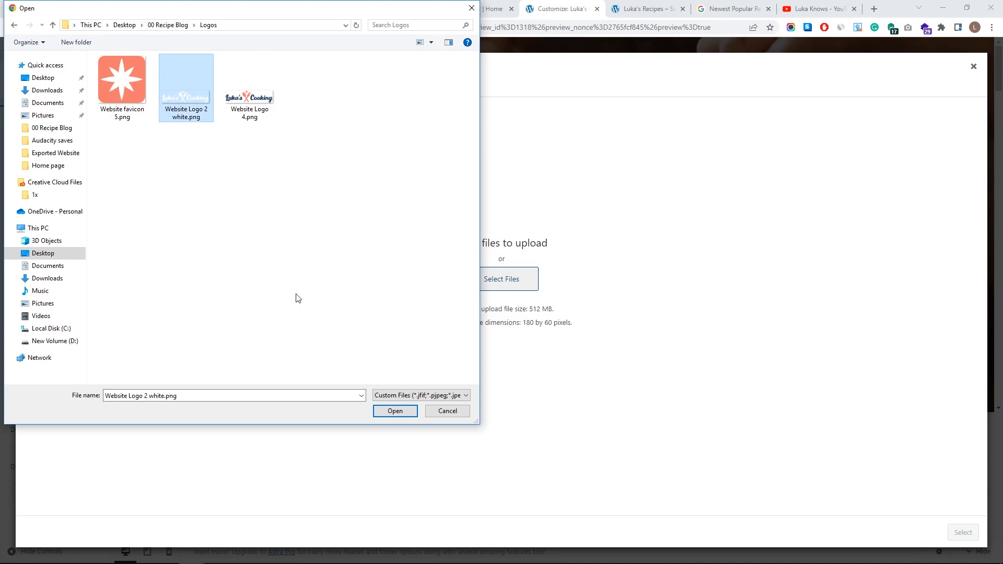
click(395, 411)
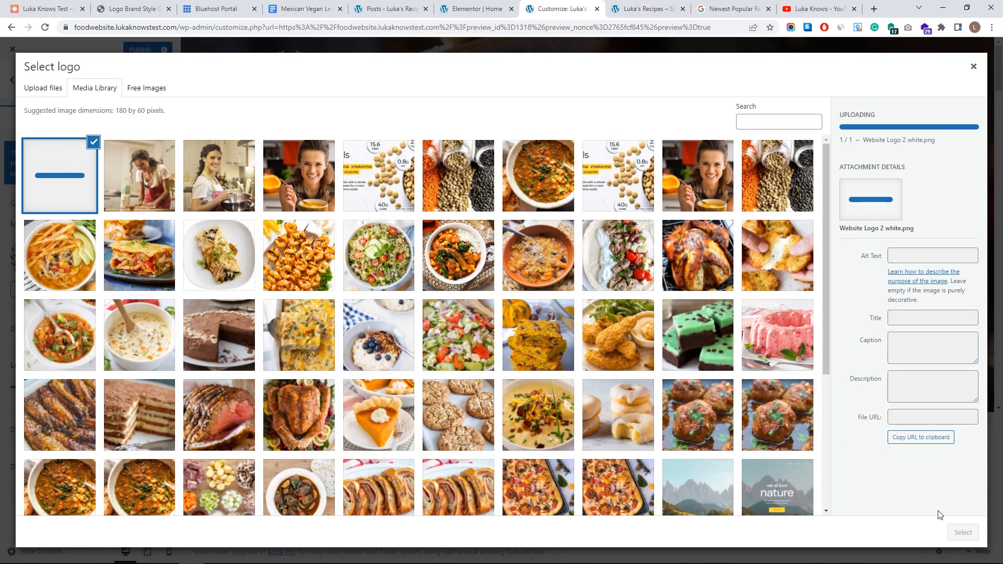
click(962, 533)
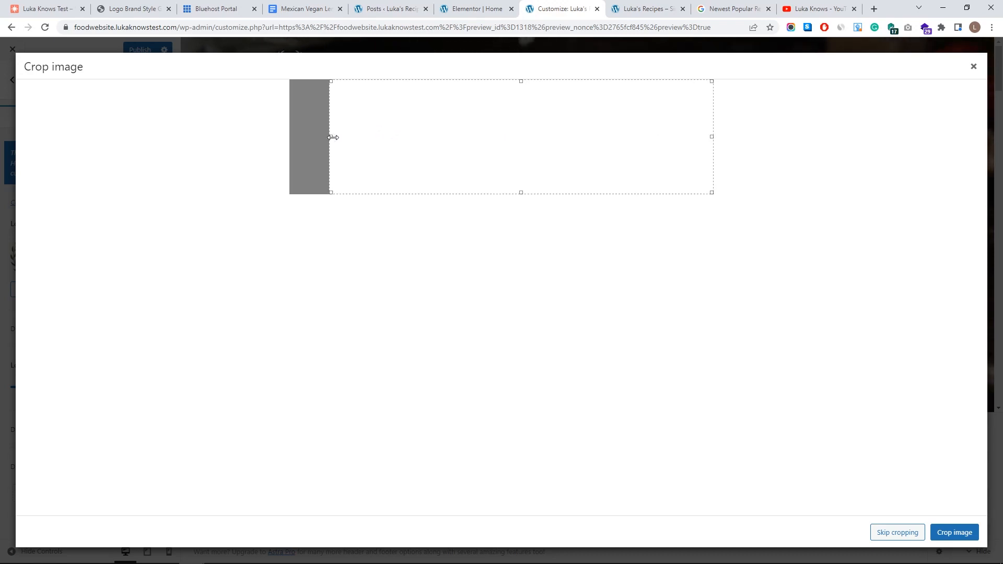
drag(333, 138, 199, 138)
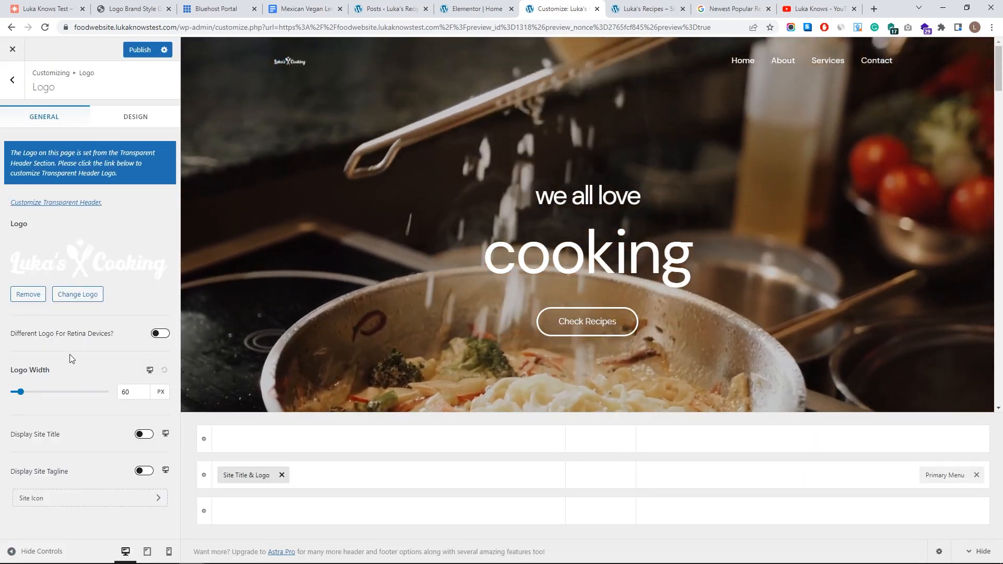
drag(21, 392, 49, 392)
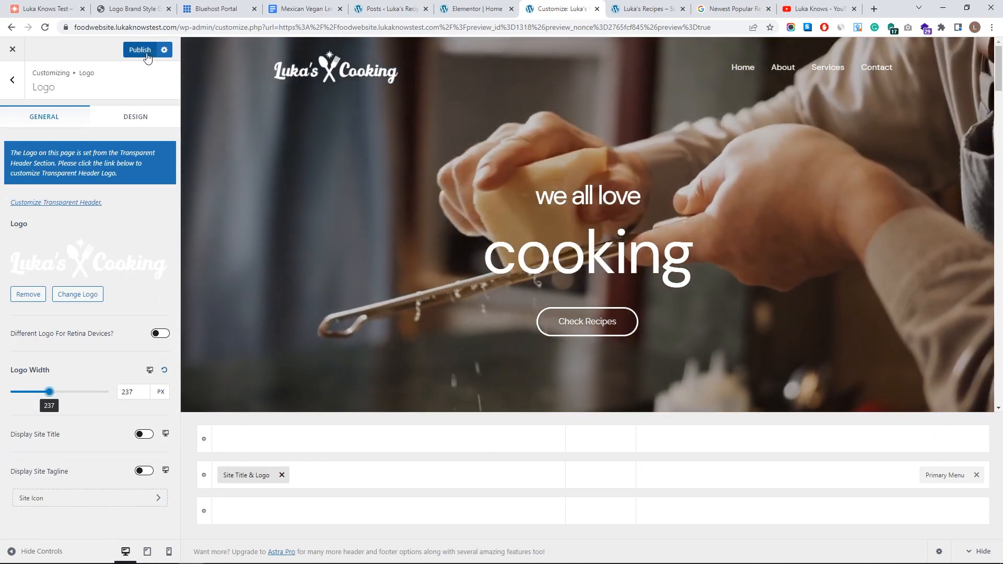
- Publish the logo change, reload the live site to check it, and return to the header settings
click(146, 51)
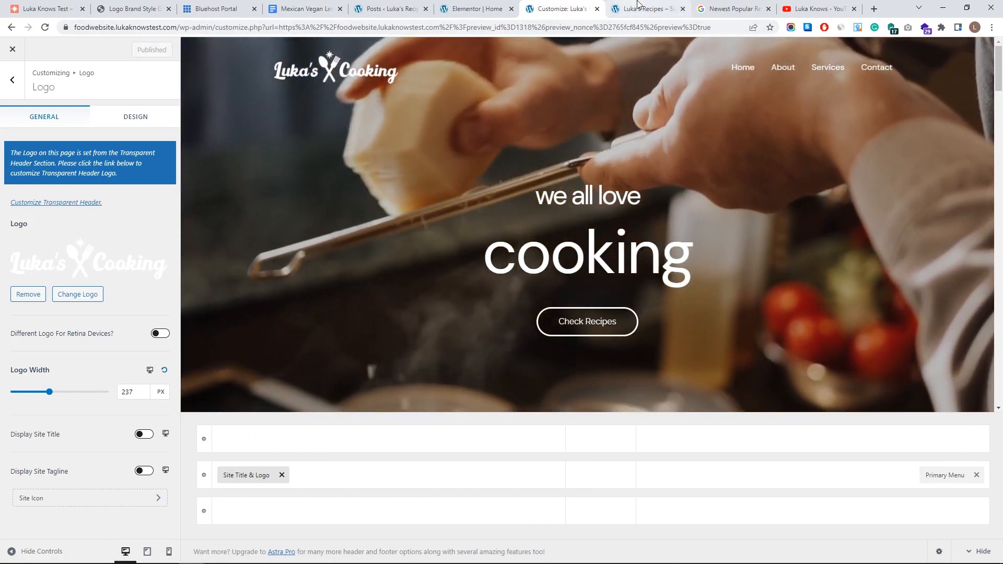
click(639, 5)
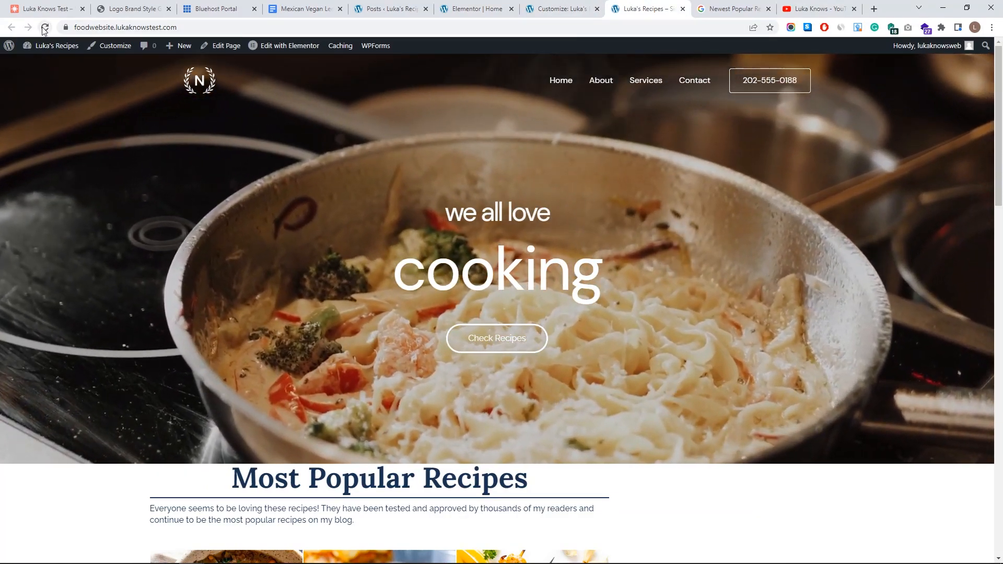
click(45, 27)
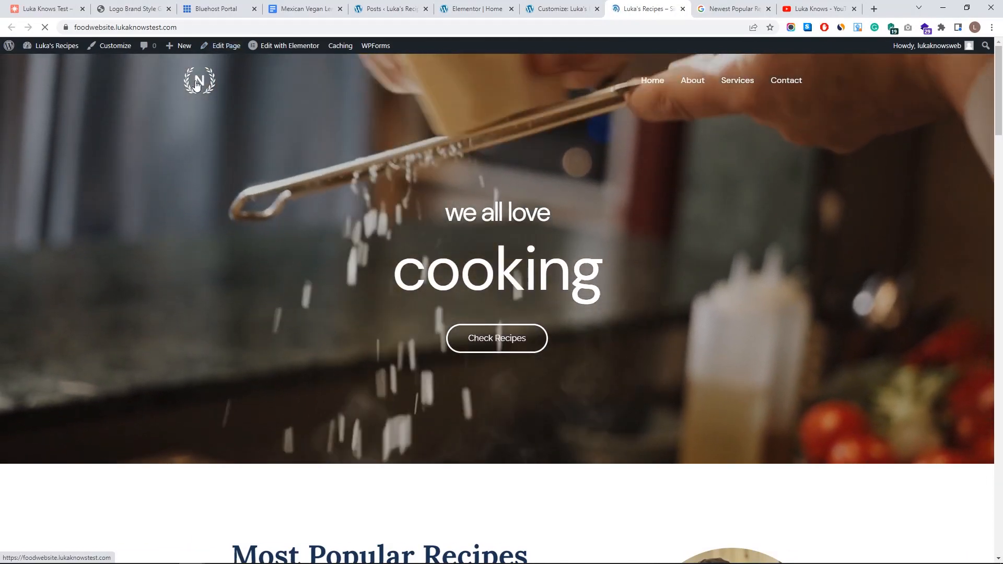
key(ctrl+Page_Up)
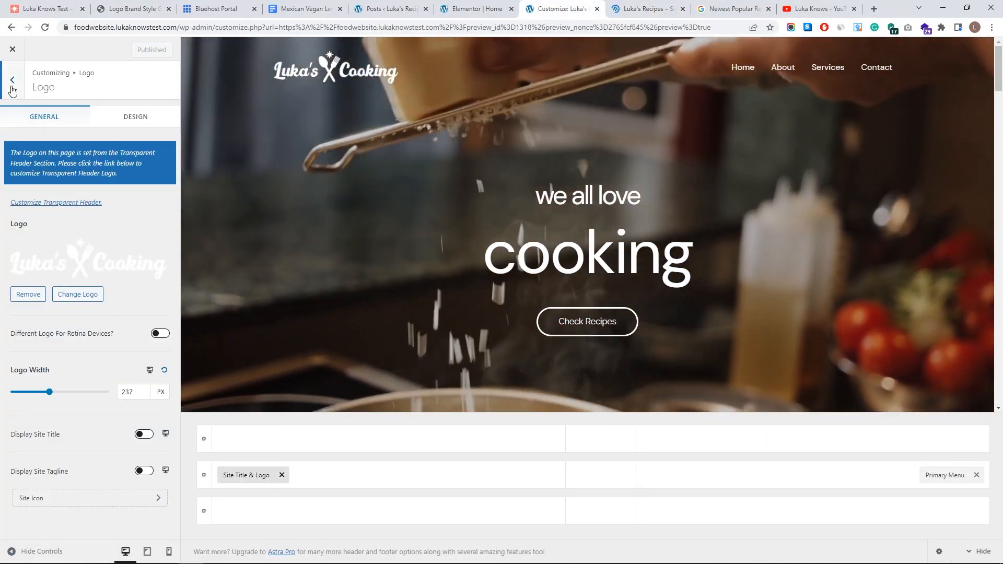
click(13, 86)
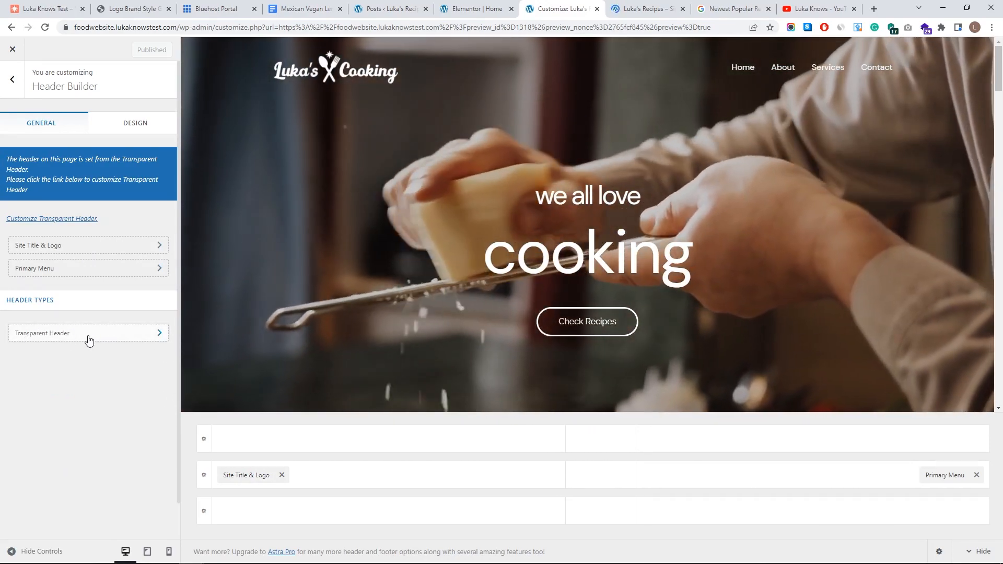
- Replace the transparent header's N logo with the white Luka's Cooking logo at 210 px wide
click(89, 337)
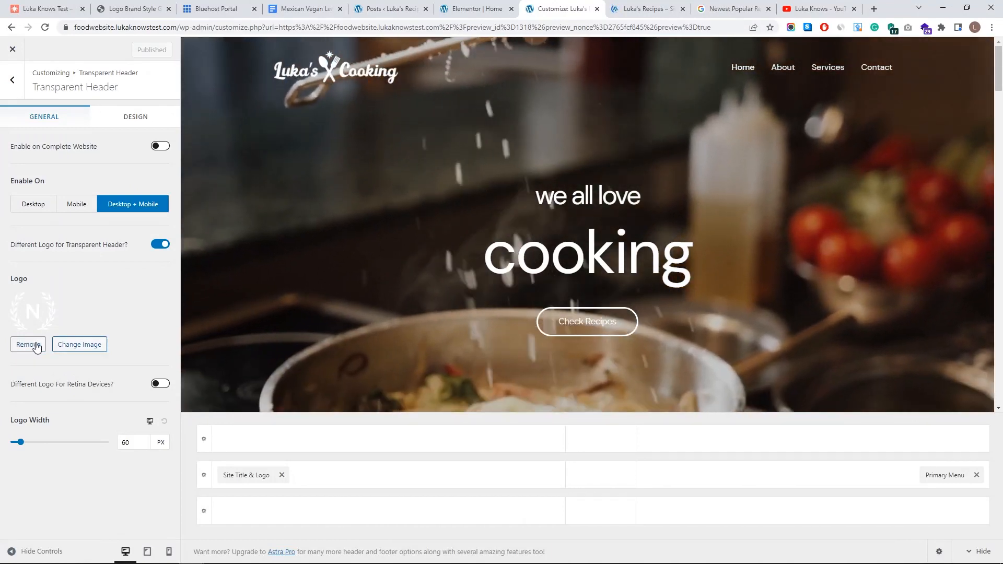
click(28, 345)
click(71, 307)
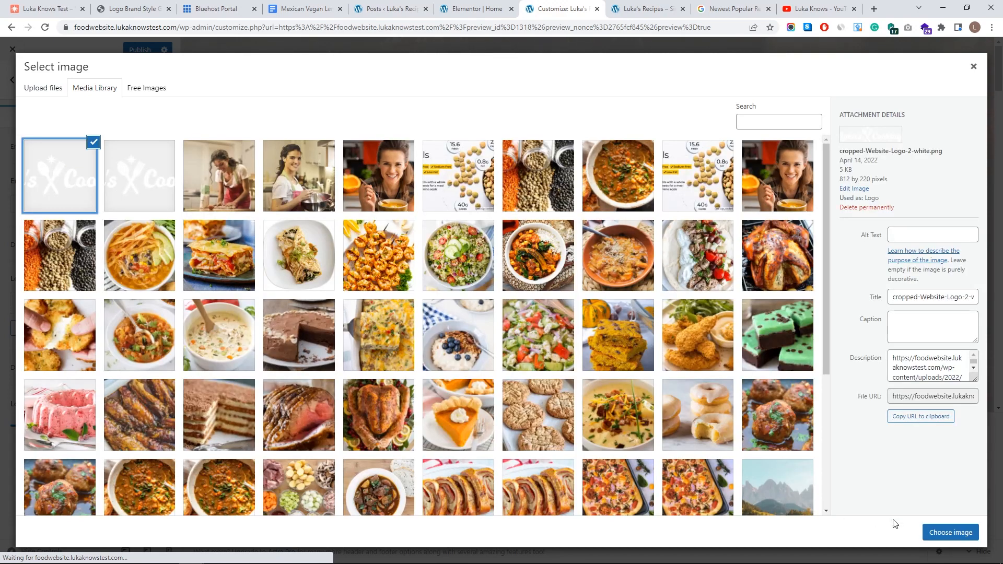
click(939, 534)
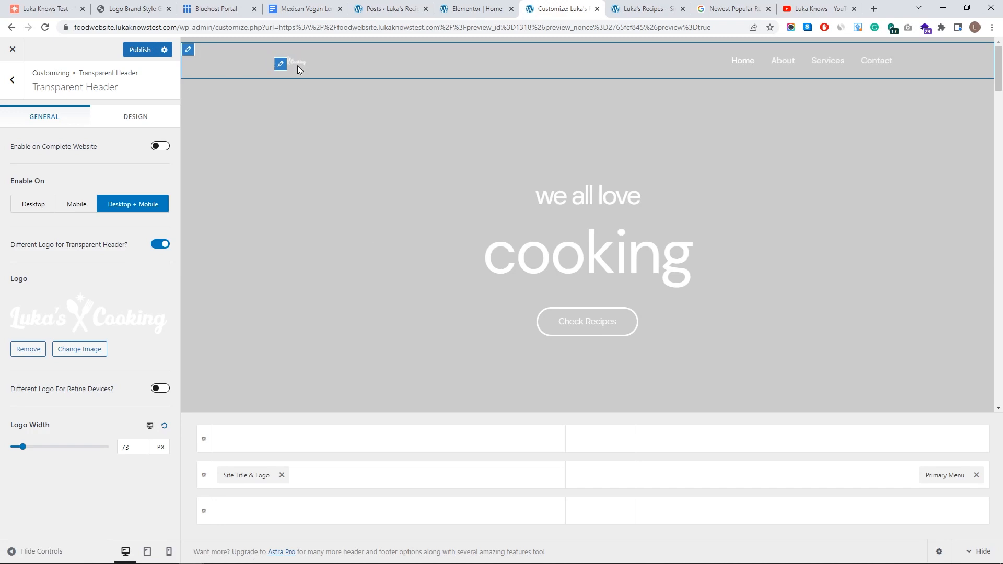
drag(38, 450, 45, 447)
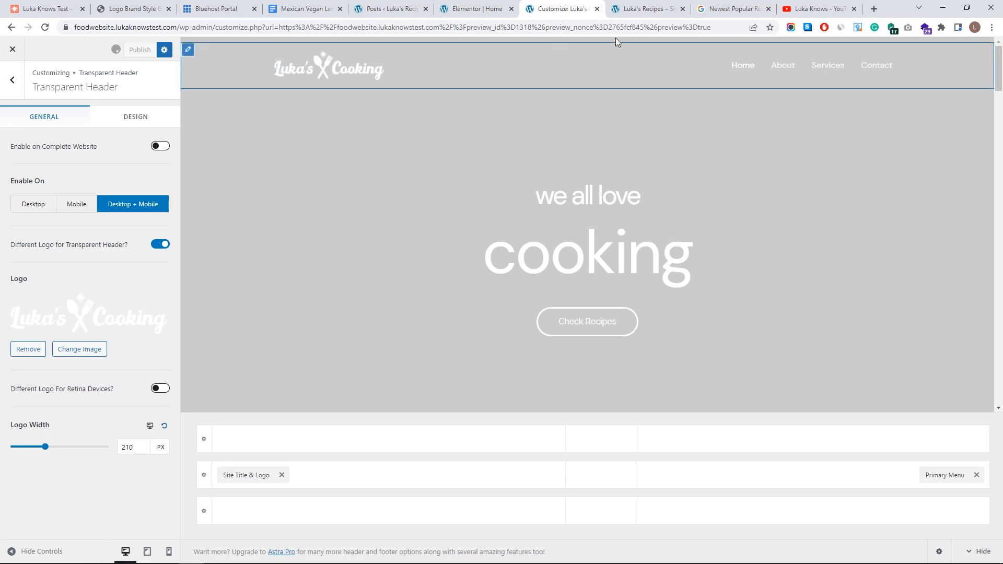
- Reload the live site to check the new logo, then return to the header settings
click(631, 13)
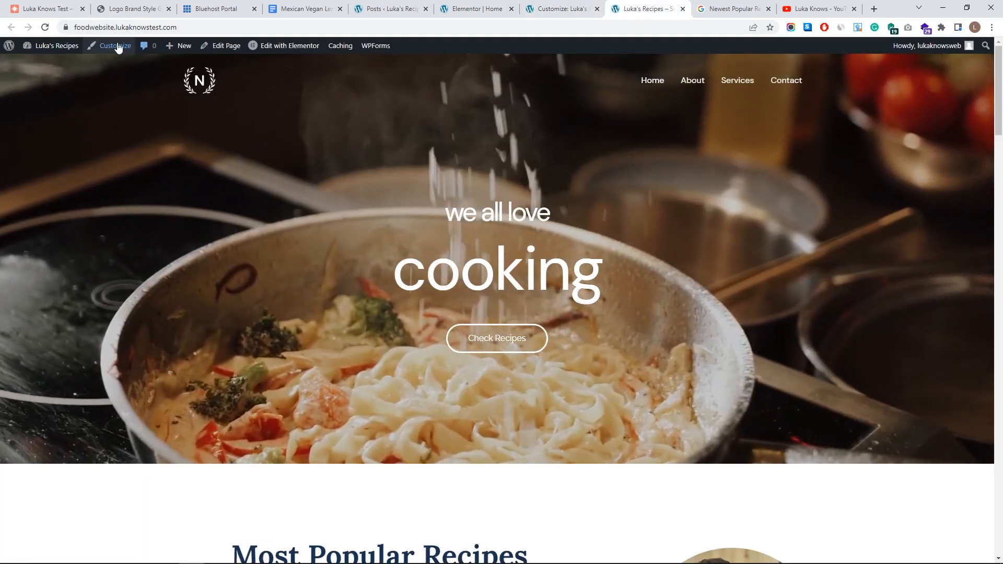
click(46, 27)
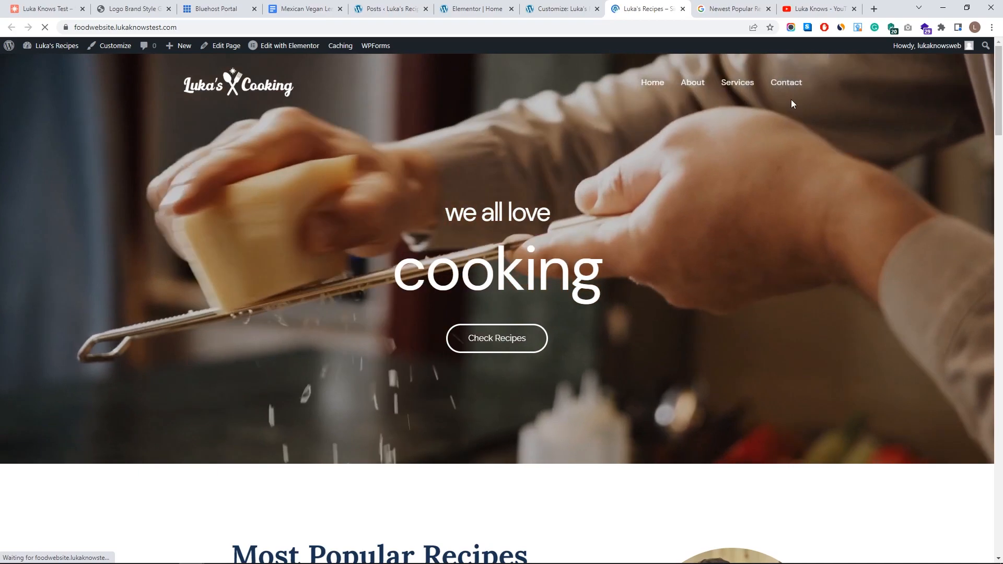
scroll(492, 268, down, 20)
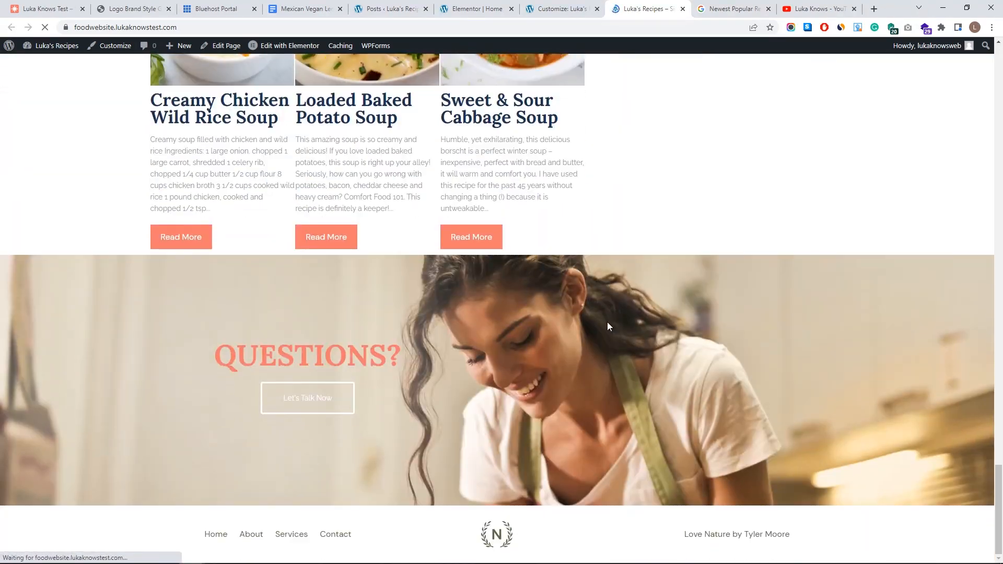
click(562, 8)
click(13, 80)
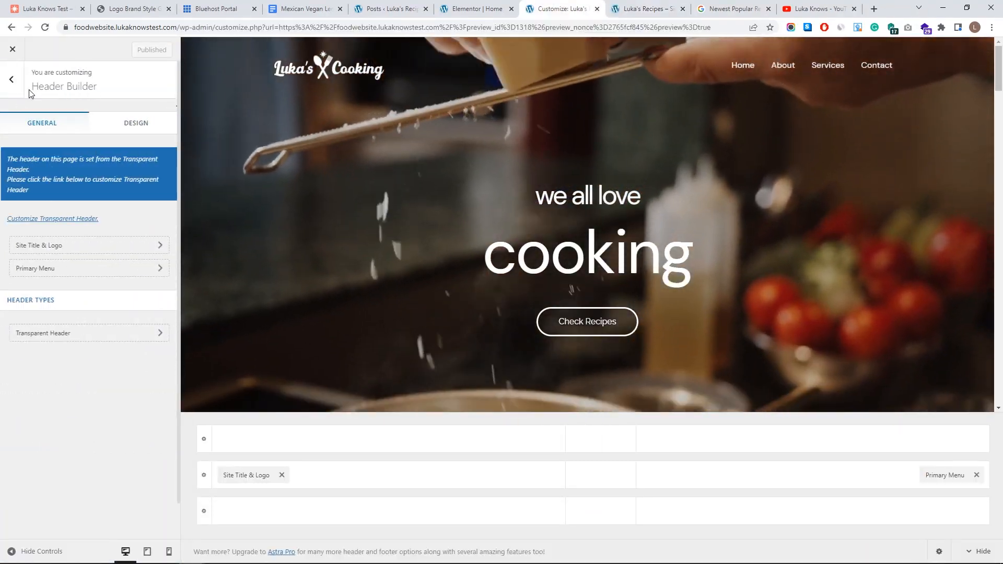
- Upload Website Logo 4.png and insert it into the footer HTML 1 element
click(11, 82)
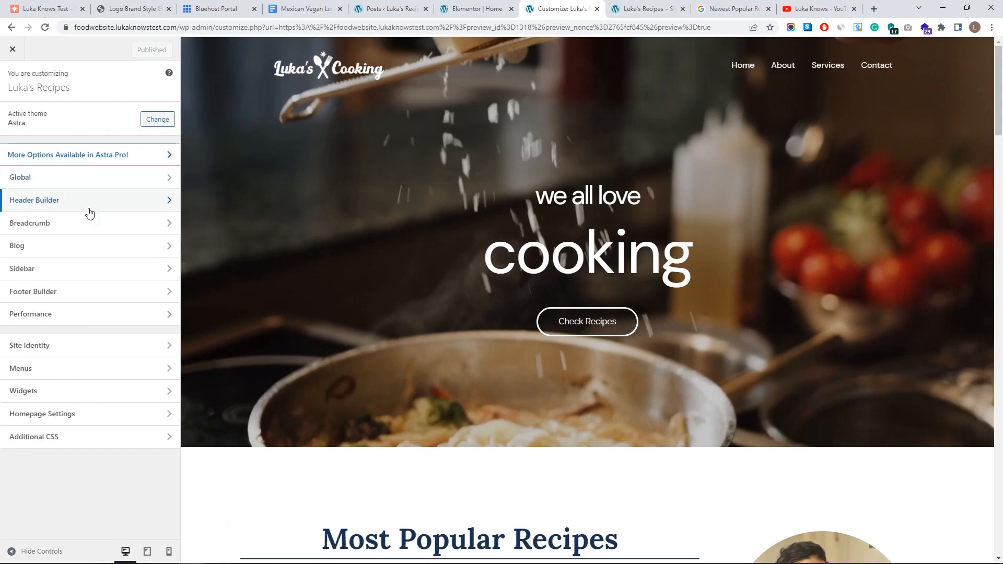
click(73, 295)
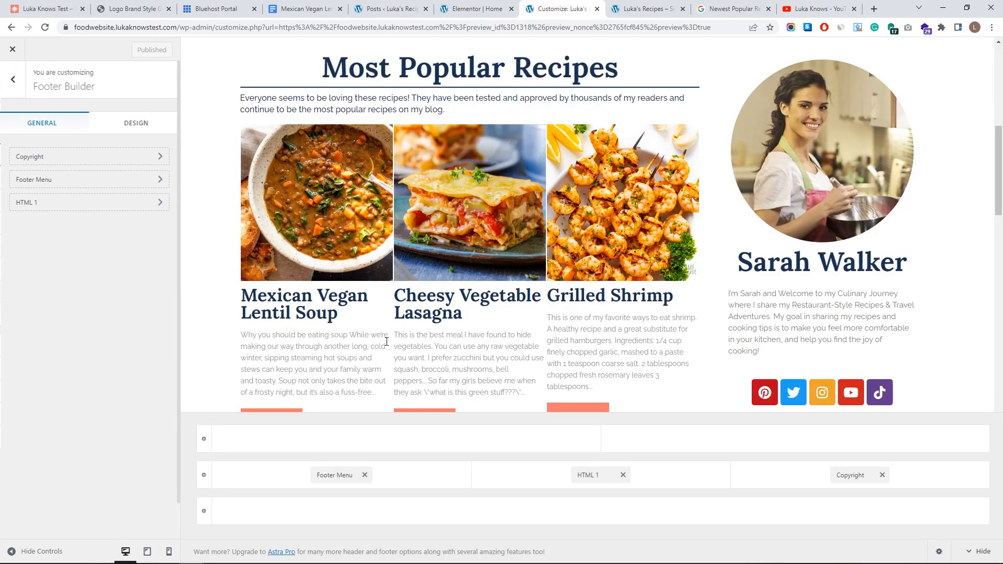
click(590, 475)
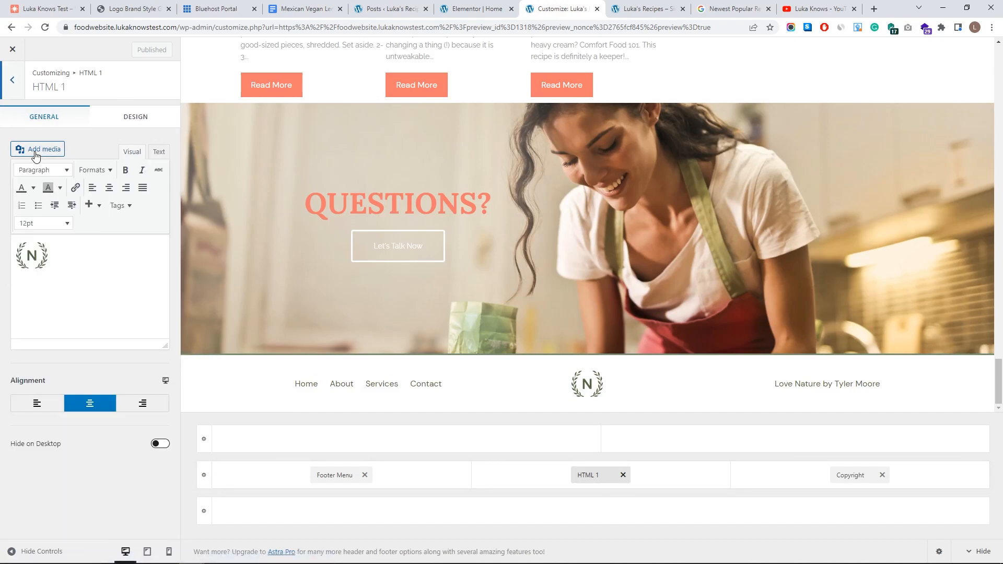
click(37, 150)
click(147, 91)
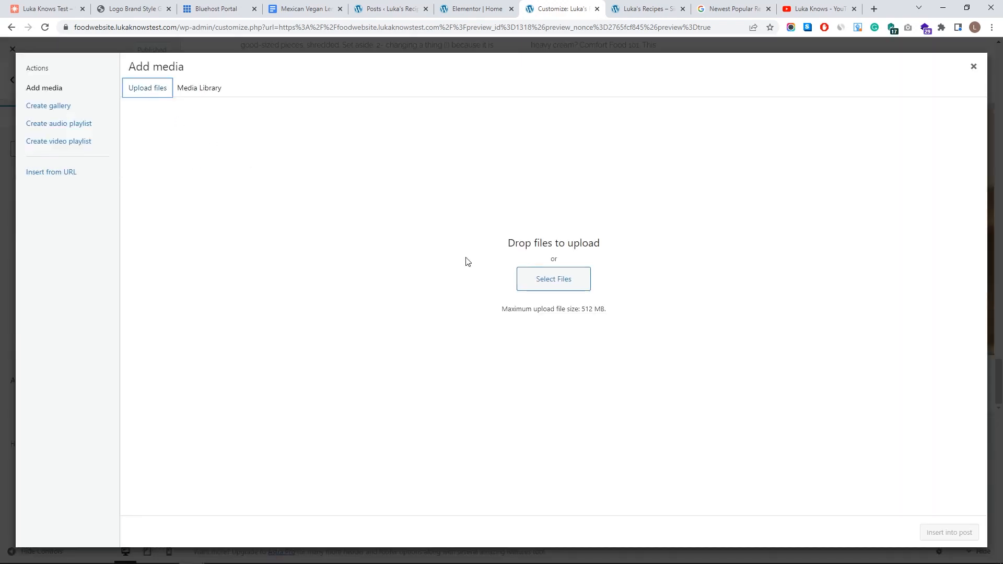
click(519, 277)
click(248, 103)
click(395, 410)
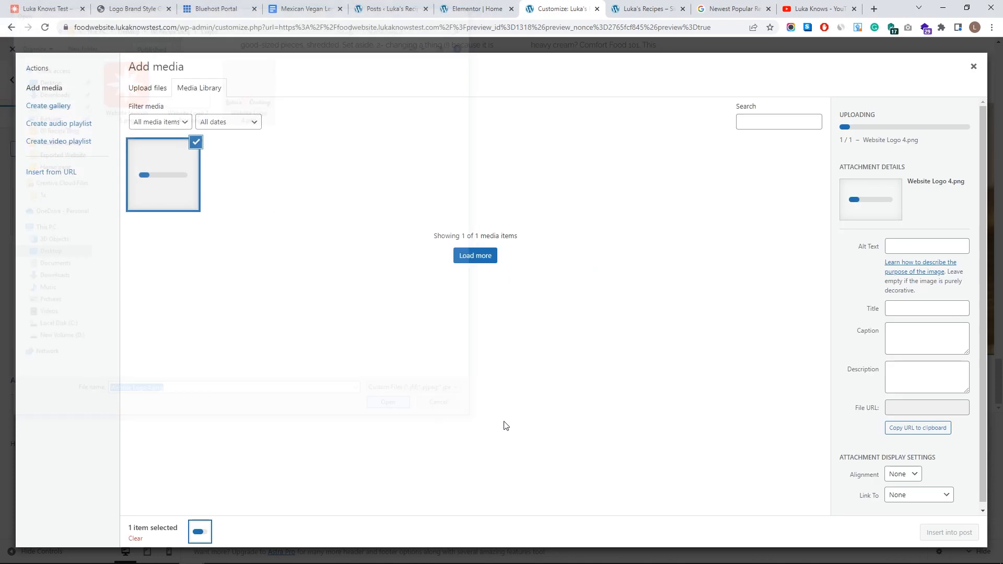
click(950, 532)
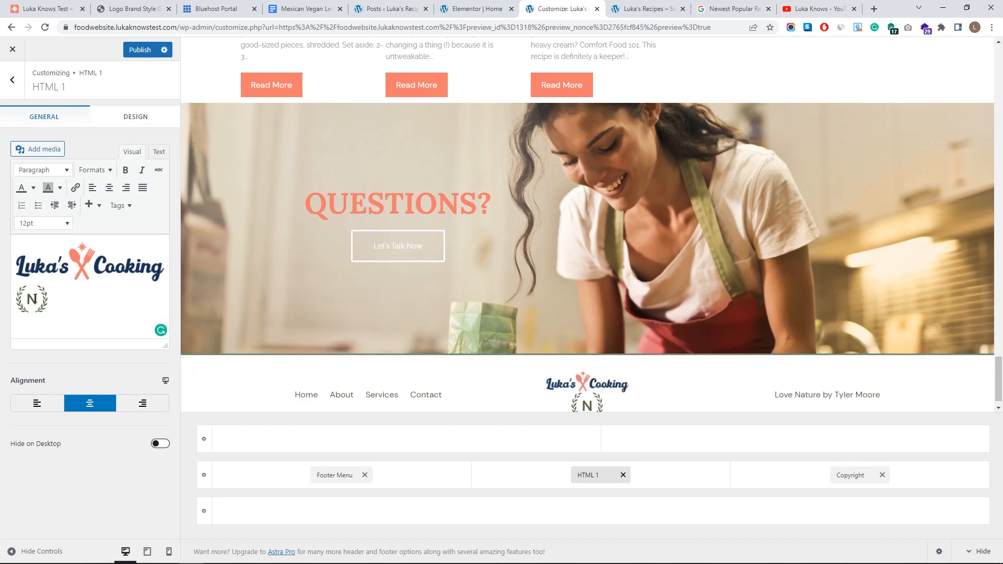
- Delete the old N logo from the footer, set the text to 14pt and resize the Luka's Cooking logo
click(35, 300)
click(107, 273)
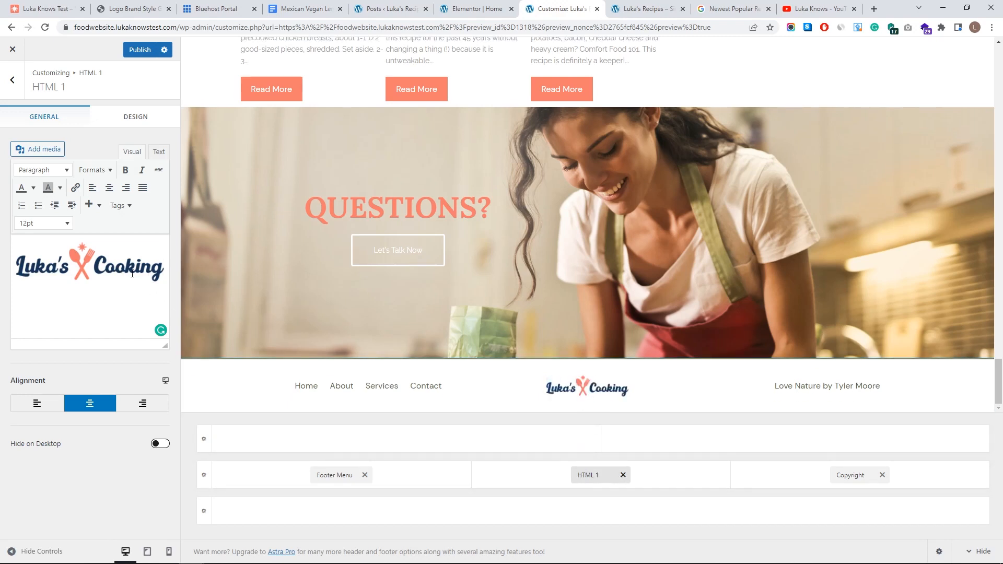
click(65, 224)
click(58, 328)
click(86, 270)
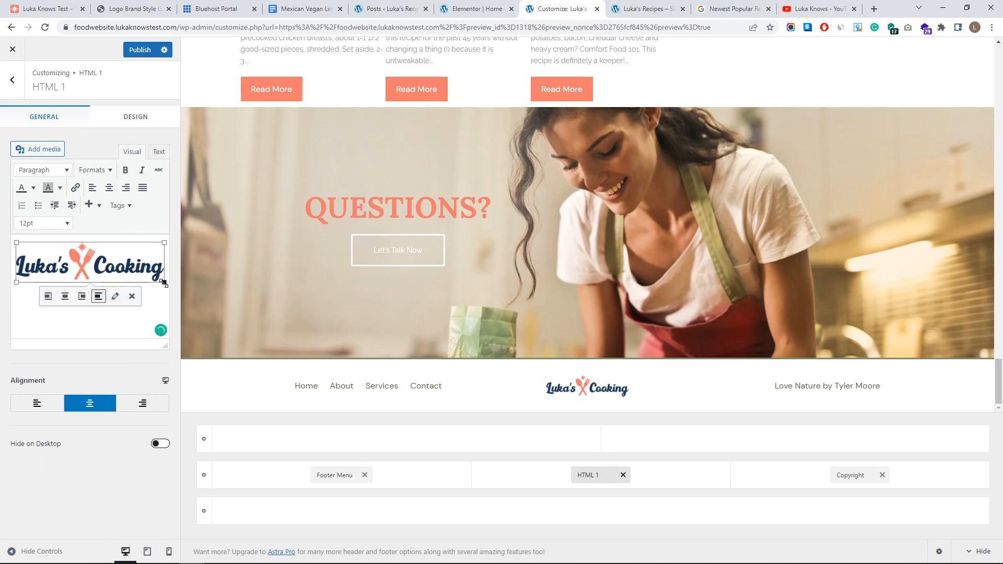
drag(164, 282, 177, 292)
- Change the footer copyright text colour to black
click(855, 474)
drag(121, 230, 78, 227)
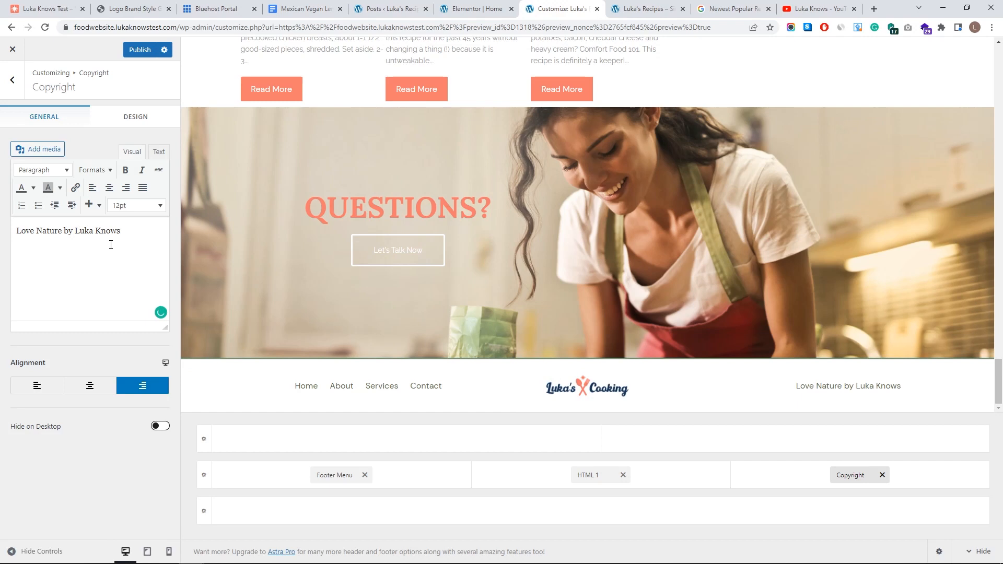
click(115, 119)
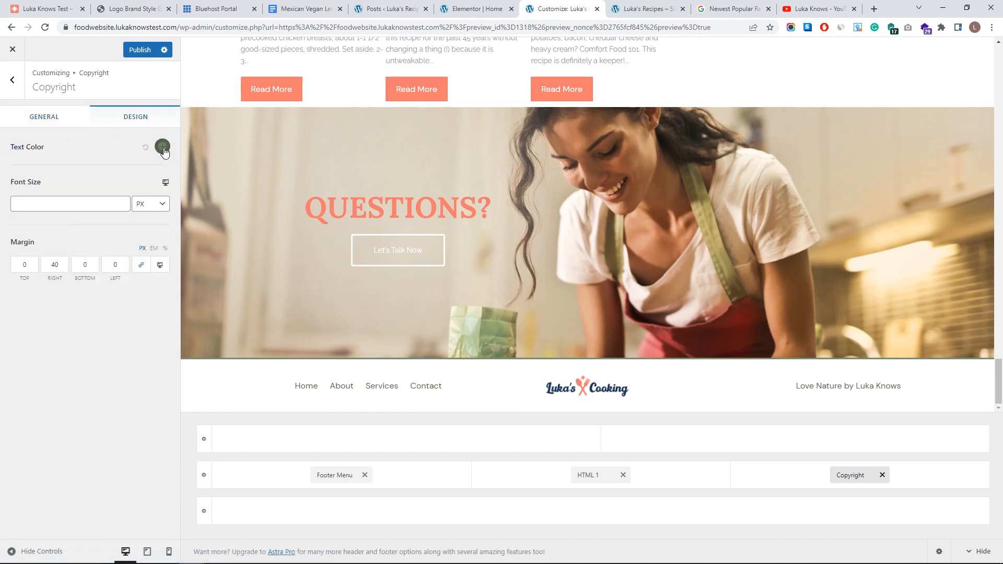
click(161, 148)
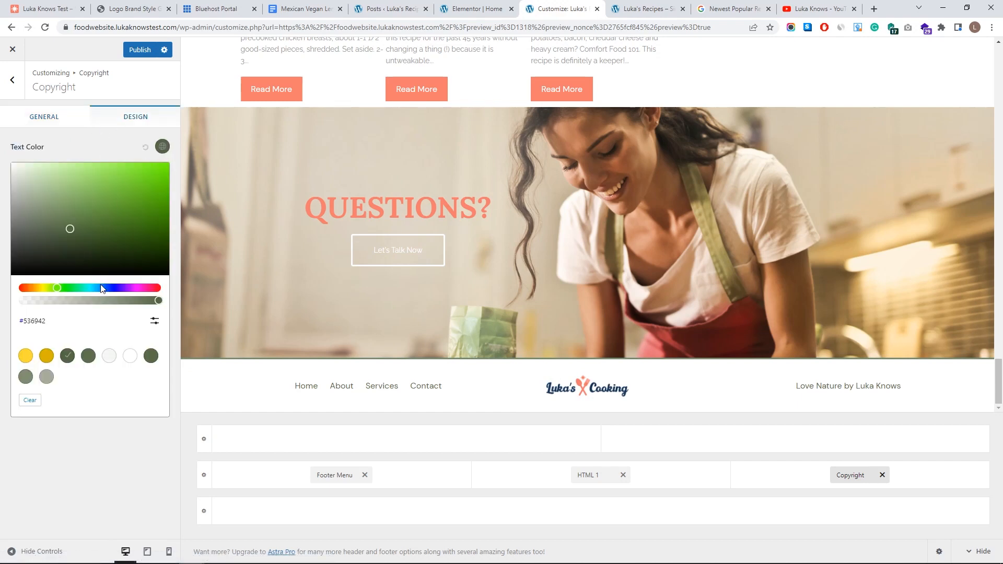
click(114, 288)
drag(148, 176, 2, 298)
click(2, 298)
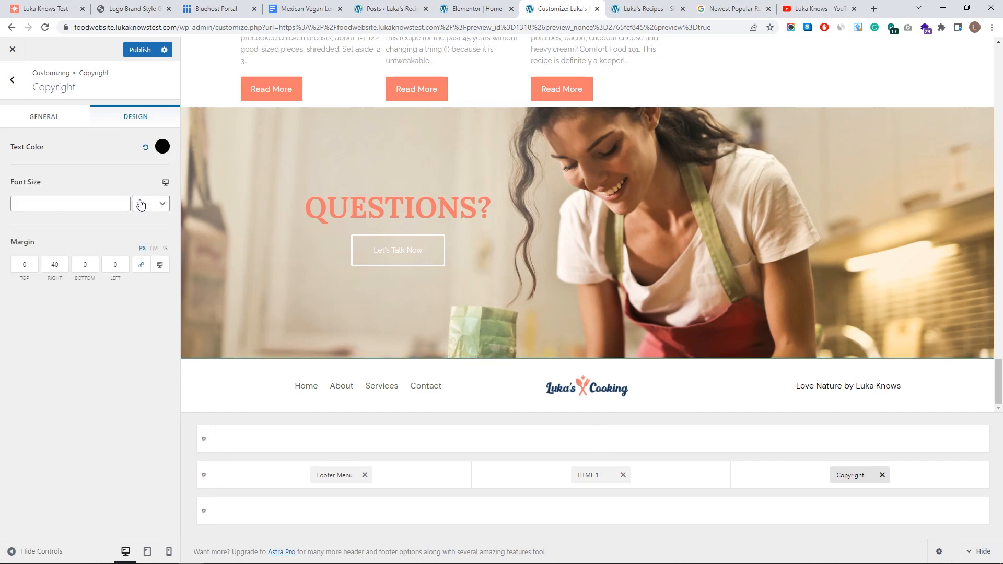
- Publish the footer copyright changes and preview the site at tablet width
scroll(360, 402, up, 5)
scroll(359, 408, down, 5)
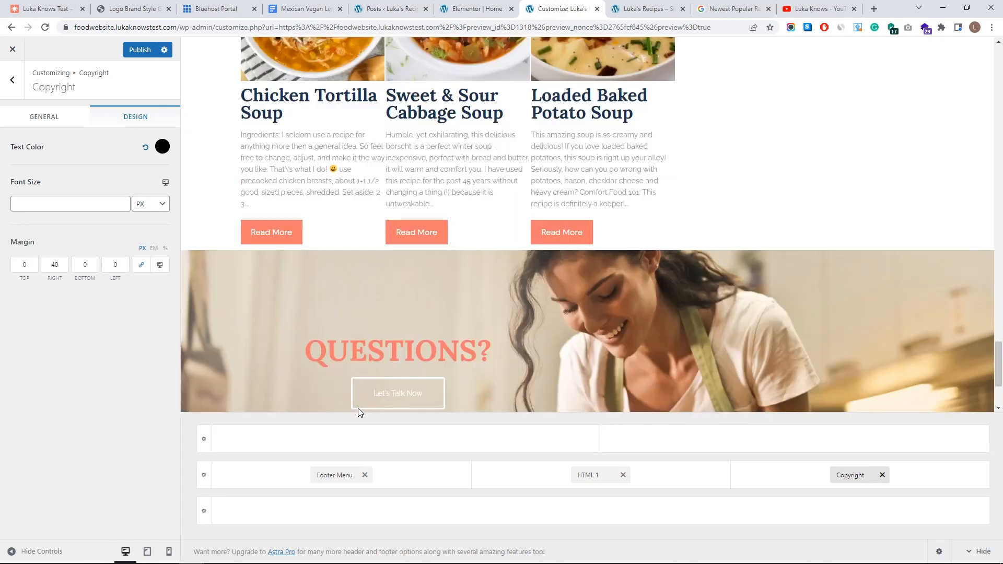
click(134, 50)
scroll(463, 397, up, 15)
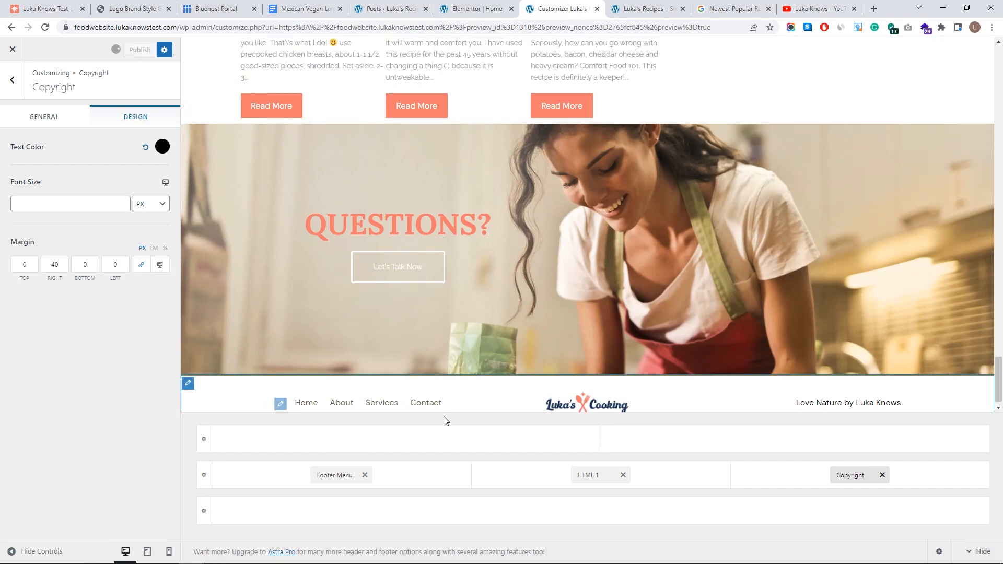
scroll(463, 397, up, 10)
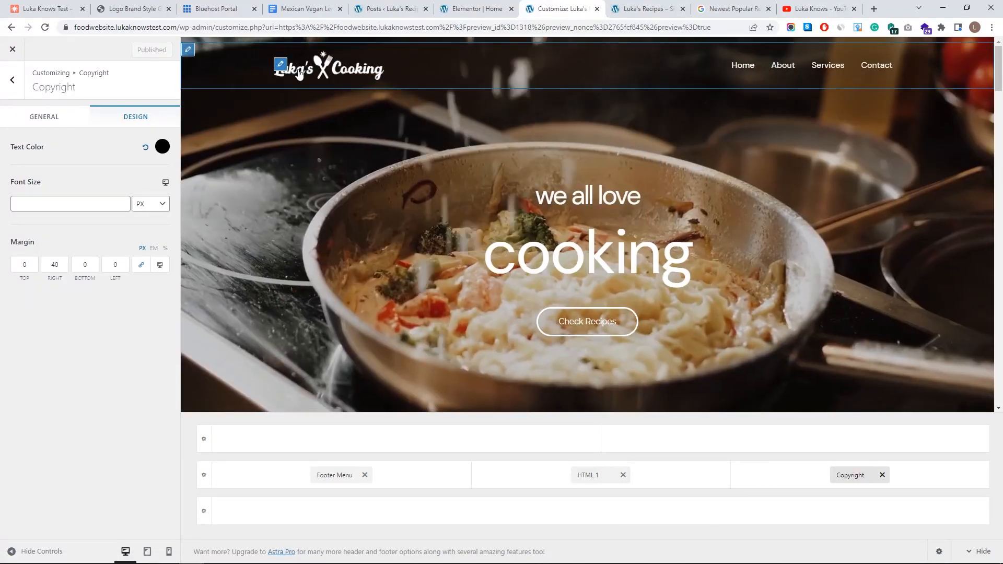
click(159, 553)
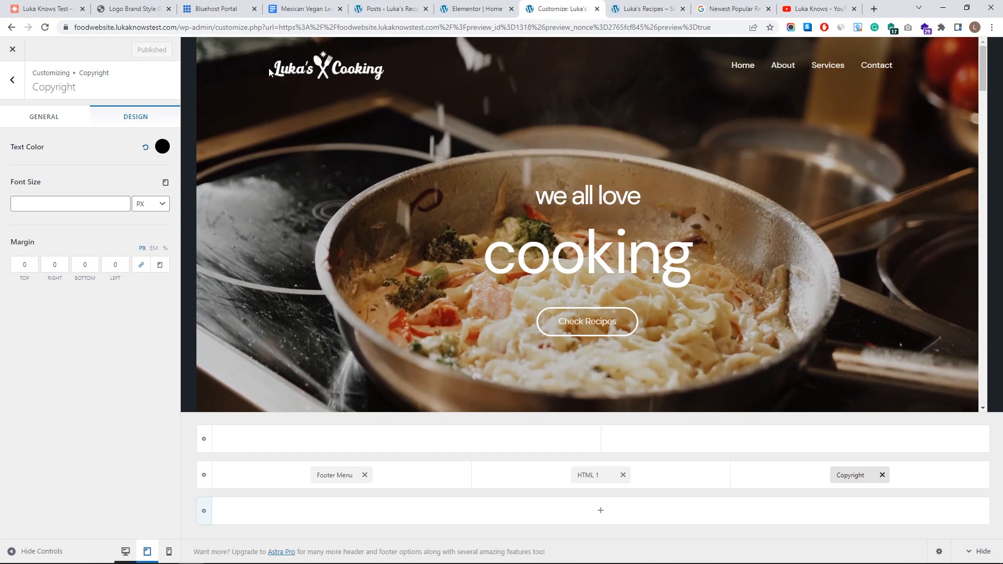
- Reload the preview and reopen the Header Builder's Transparent Header settings
click(450, 67)
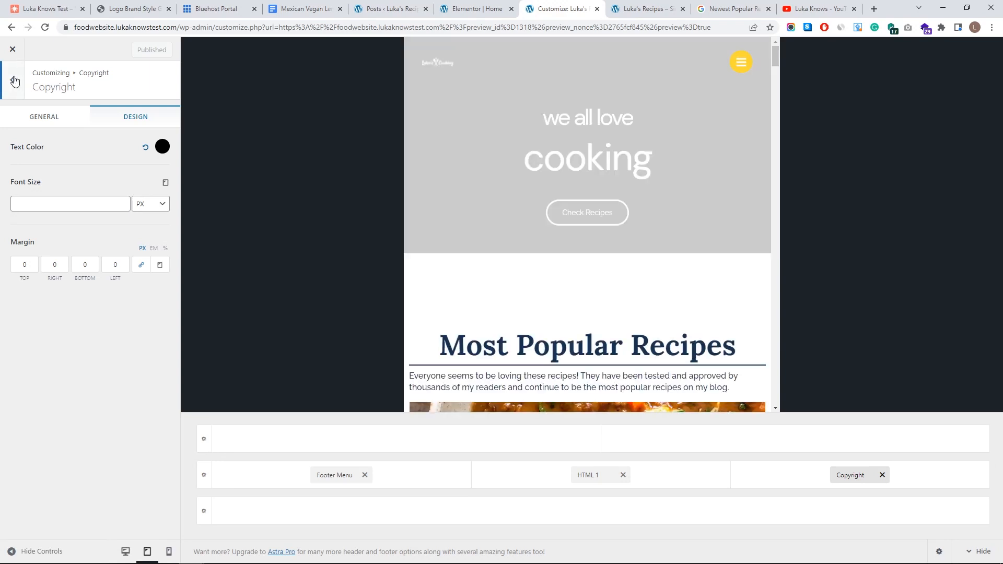
click(15, 80)
click(14, 80)
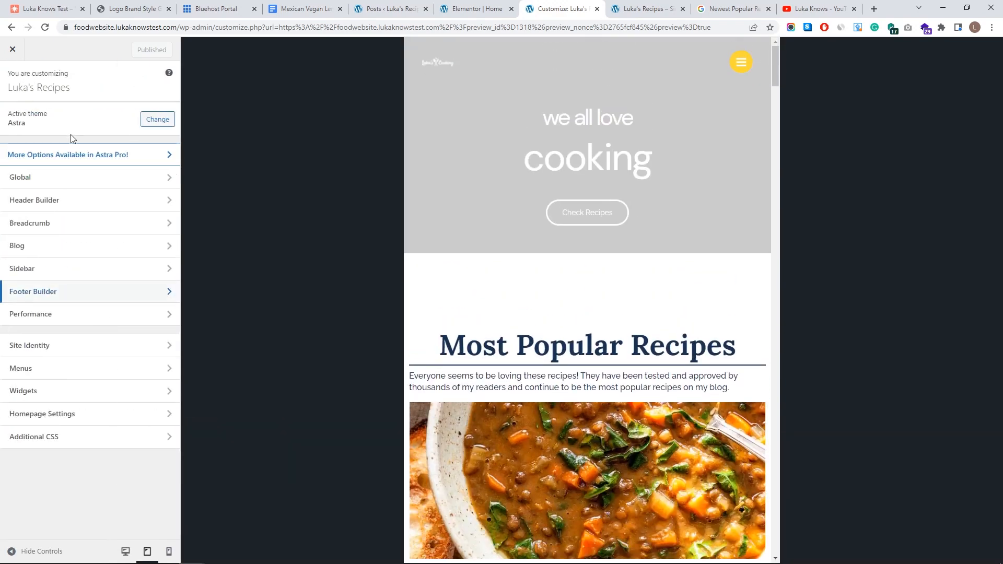
click(88, 201)
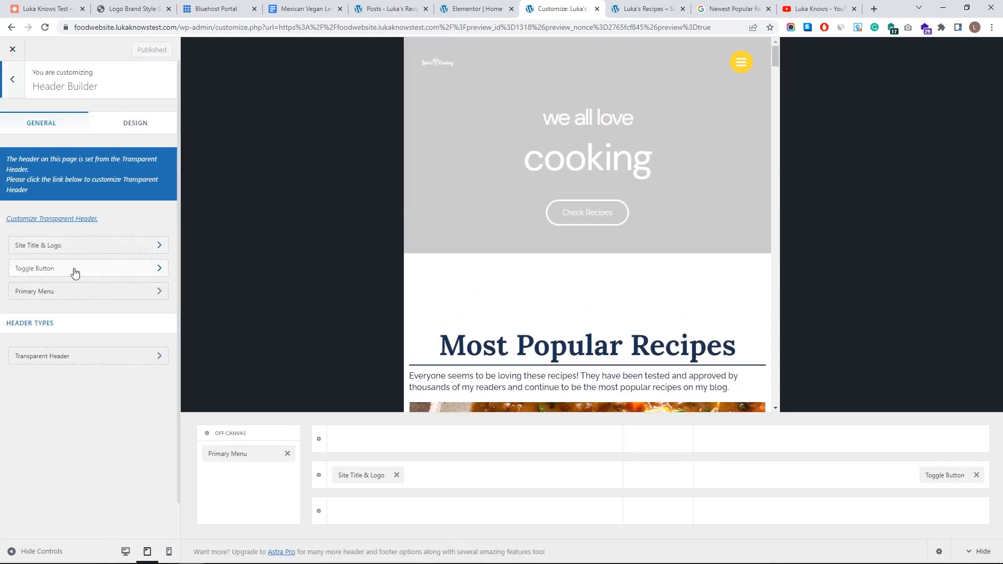
click(62, 357)
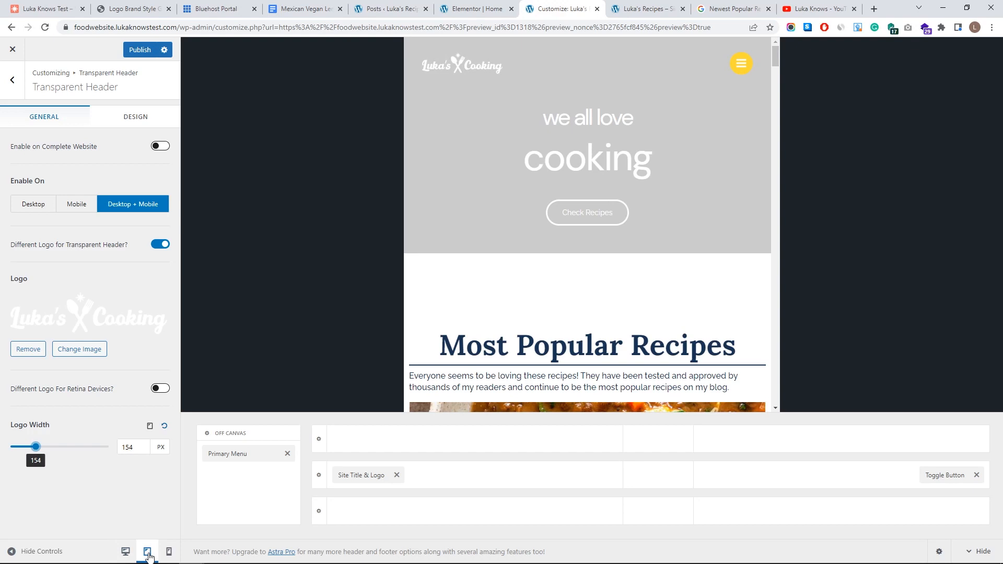
- Preview the transparent header logo at mobile width, then reload the live homepage
click(169, 552)
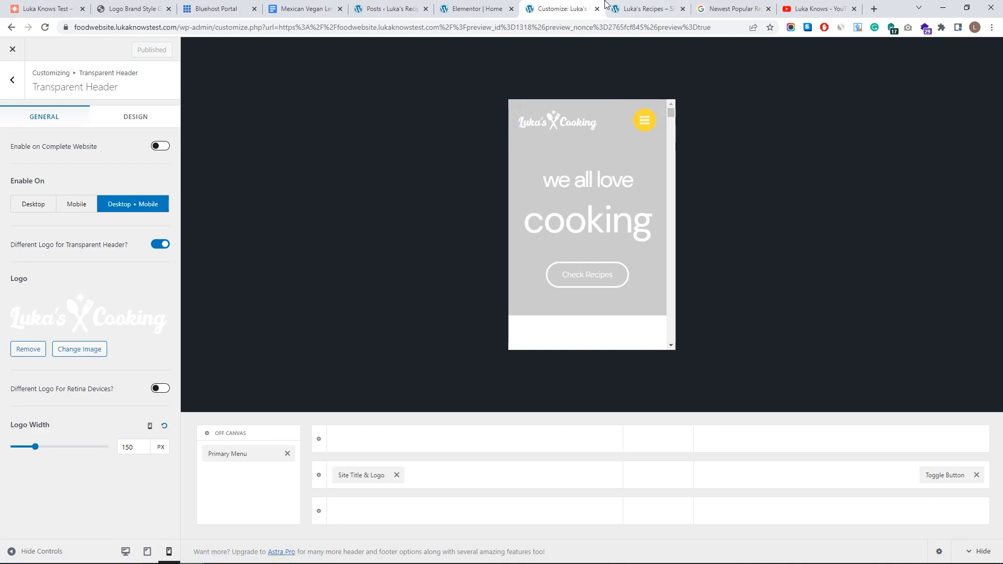
click(640, 9)
click(77, 45)
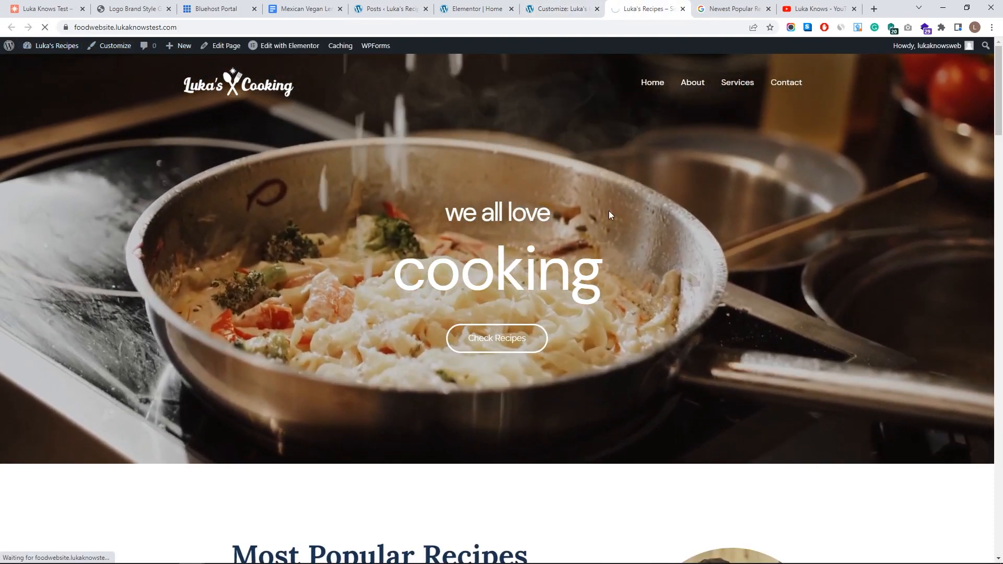
- Scroll through the live homepage to review the hero, recipe sections, Questions banner and footer
scroll(611, 156, down, 20)
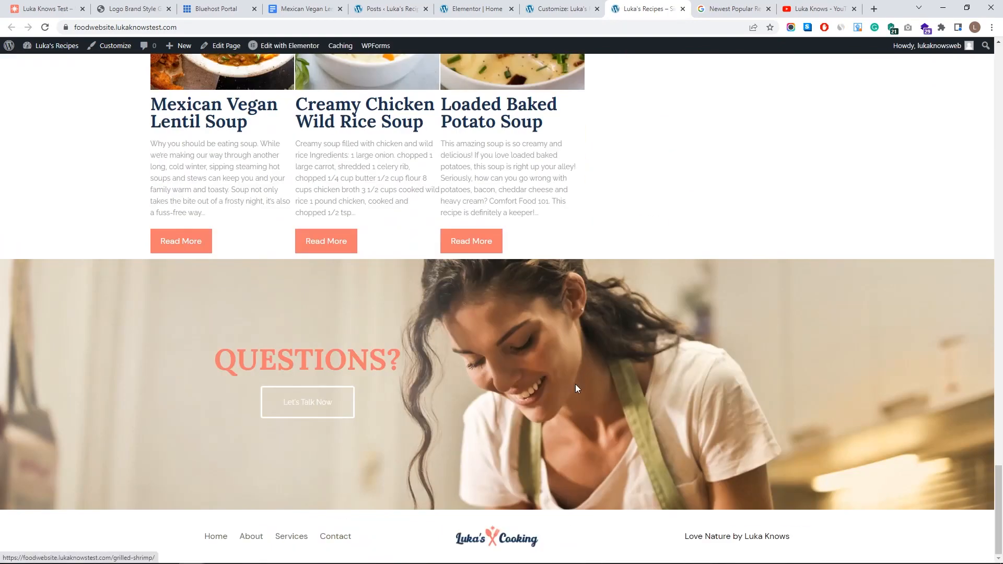
scroll(531, 543, up, 20)
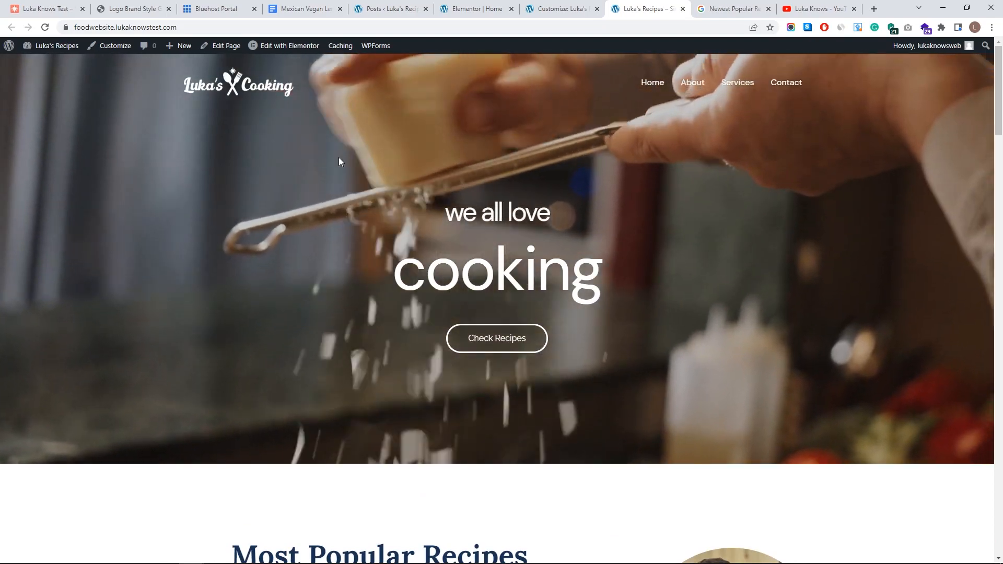
scroll(481, 224, down, 7)
scroll(734, 275, down, 6)
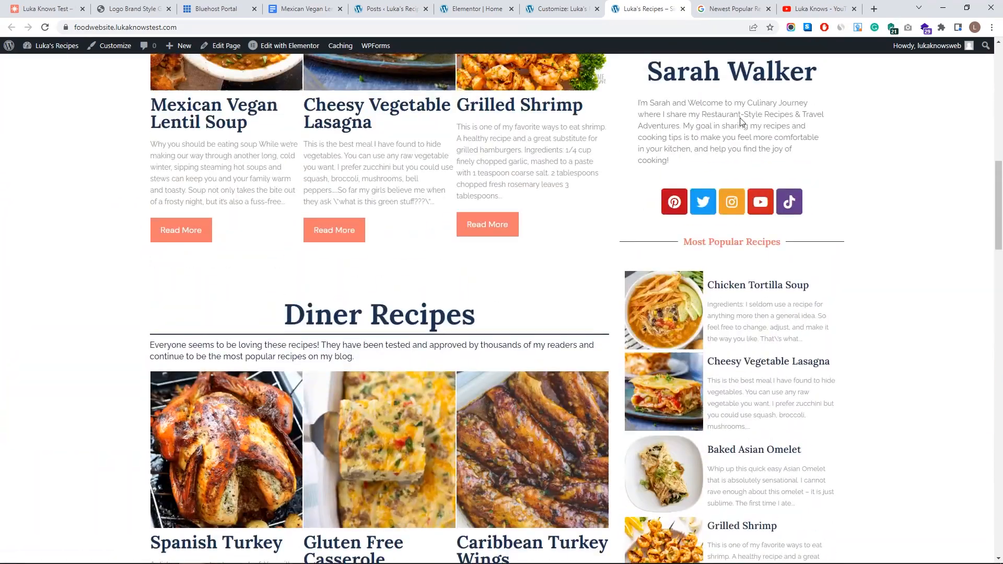
scroll(653, 169, up, 4)
scroll(366, 266, down, 8)
scroll(655, 241, up, 5)
scroll(654, 241, up, 11)
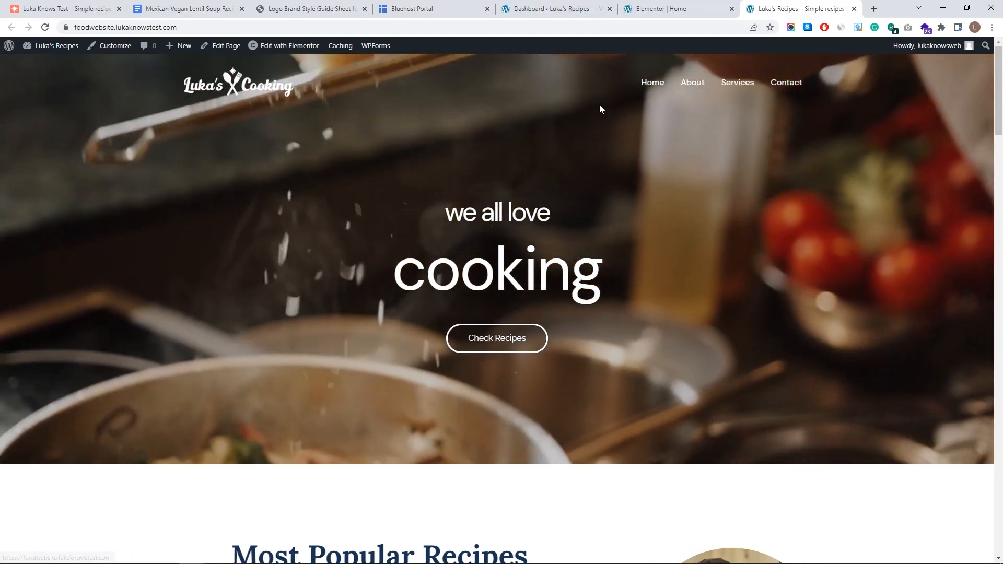
middle_click(597, 125)
middle_click(567, 348)
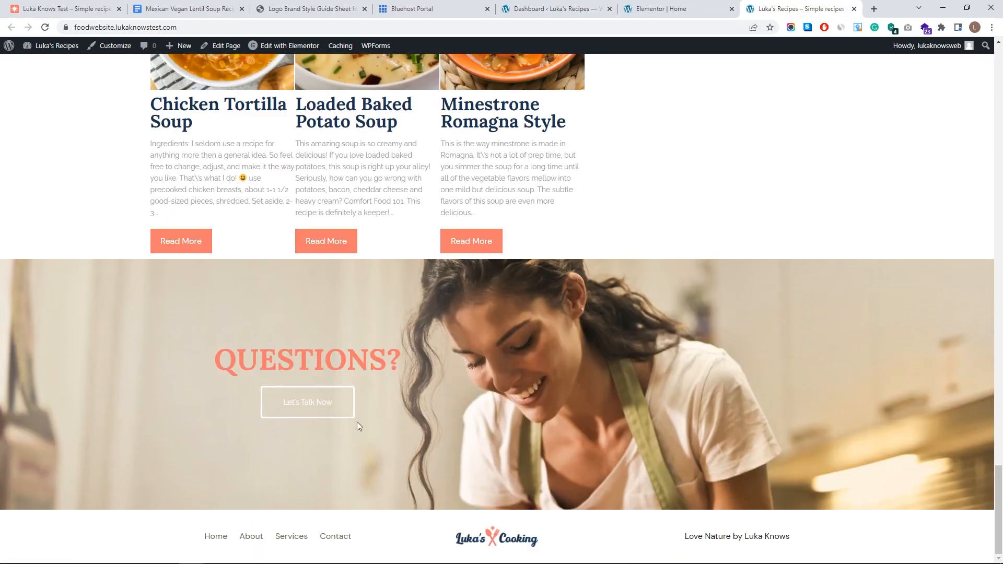
middle_click(400, 544)
middle_click(601, 173)
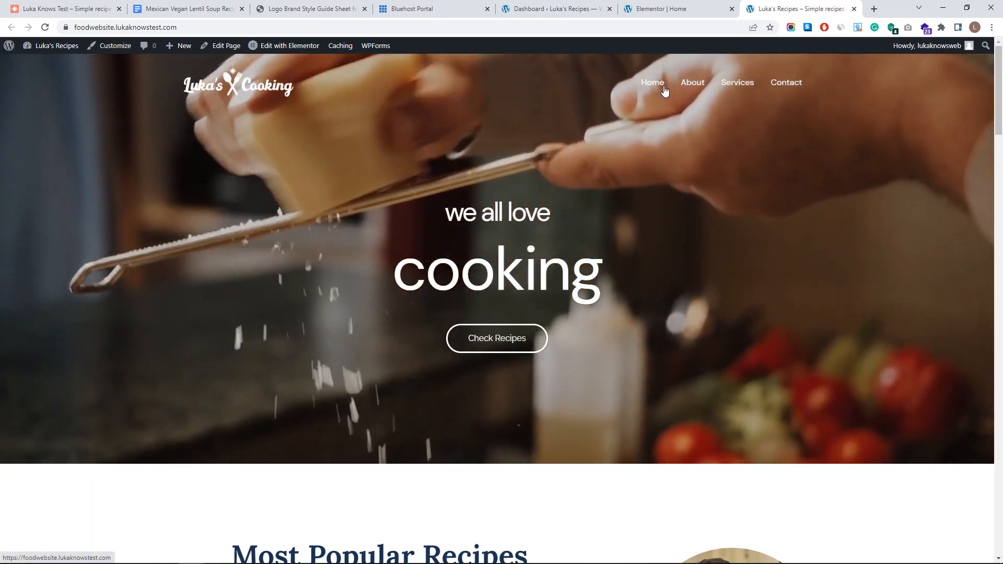
scroll(709, 107, down, 5)
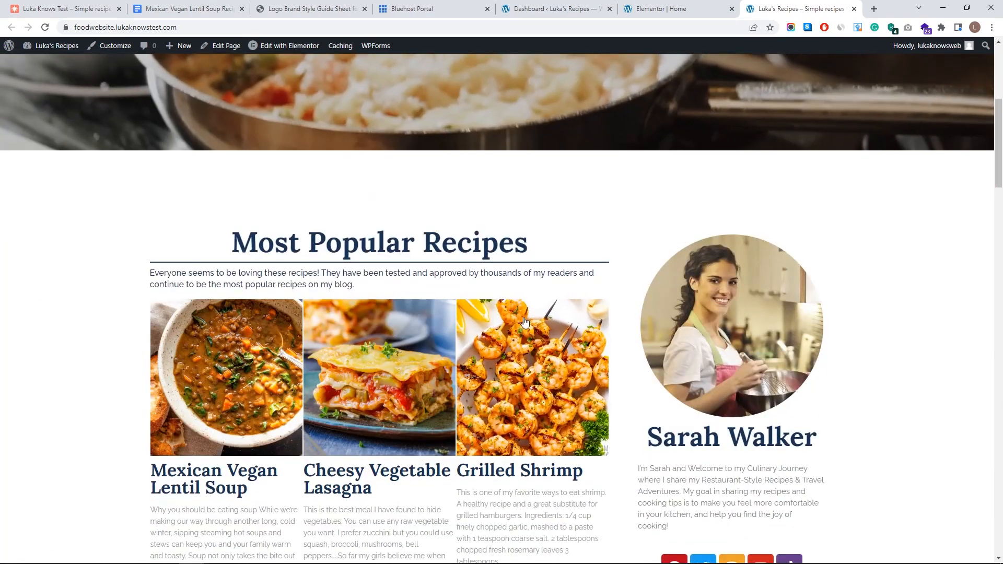
- Re-check the Most Popular, Diner and Dessert Recipes sections, then go to the admin Dashboard
click(554, 9)
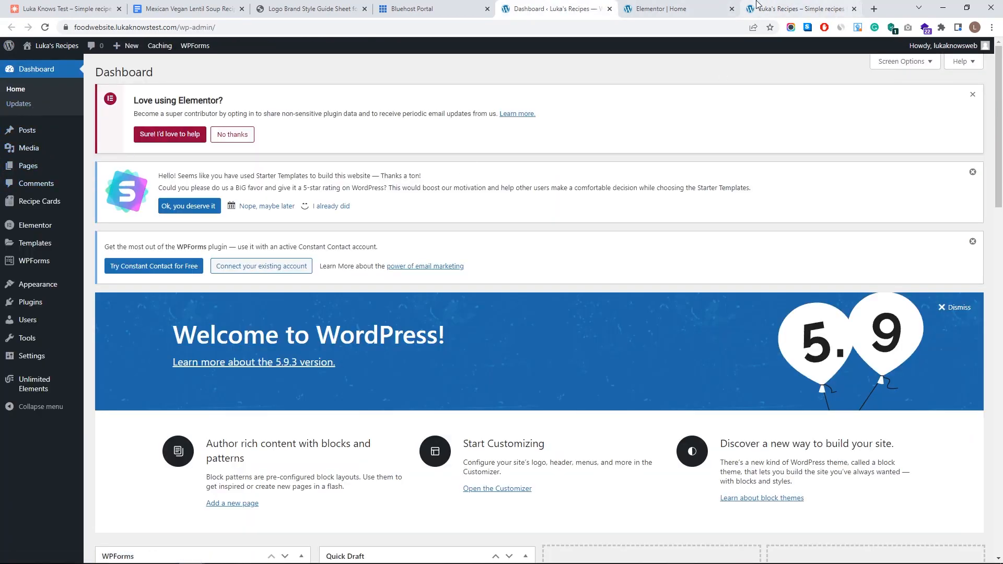
click(797, 9)
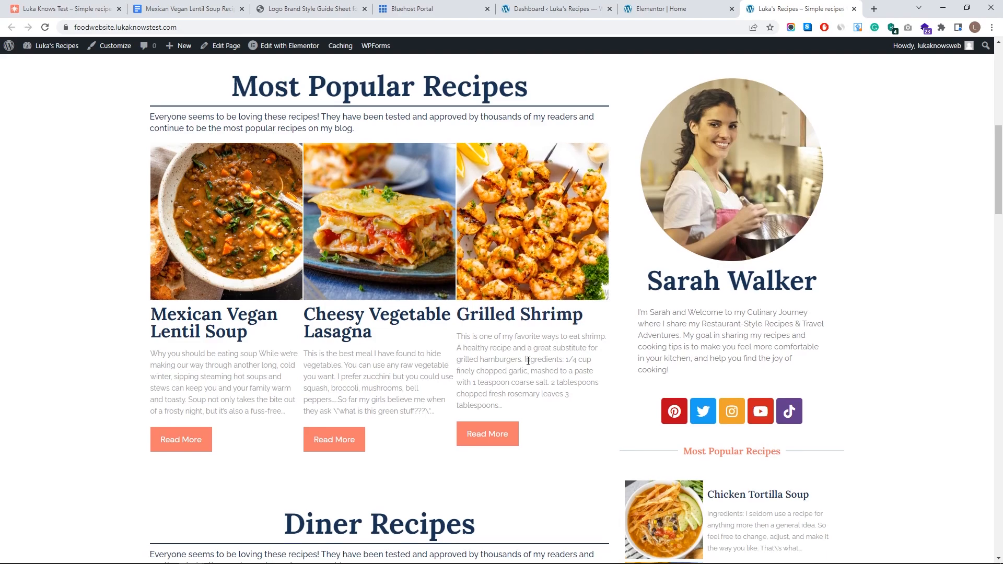
scroll(528, 361, up, 9)
scroll(399, 307, down, 10)
scroll(295, 278, down, 5)
scroll(446, 151, up, 15)
scroll(447, 151, down, 1)
scroll(447, 150, down, 18)
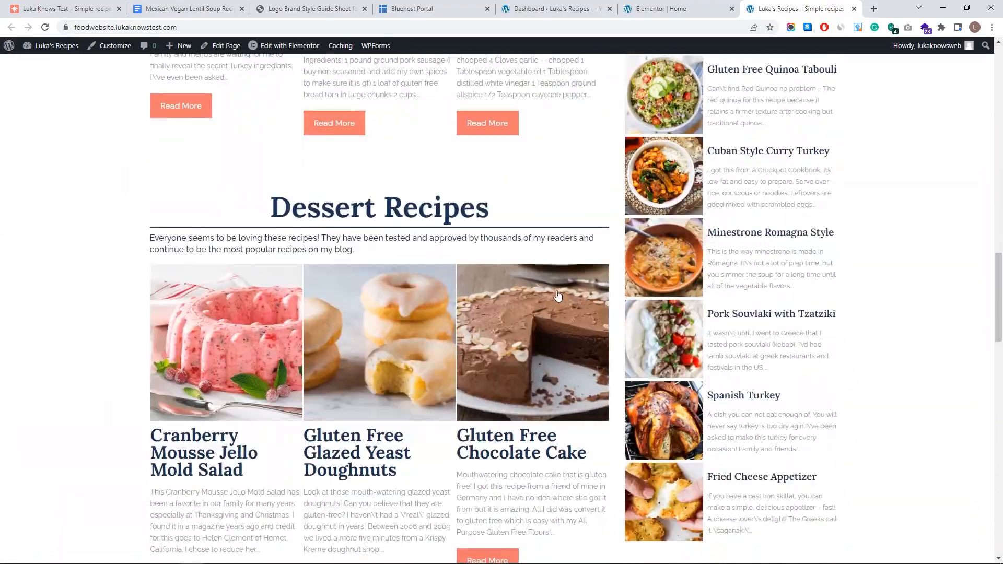
scroll(558, 302, down, 15)
scroll(634, 338, up, 20)
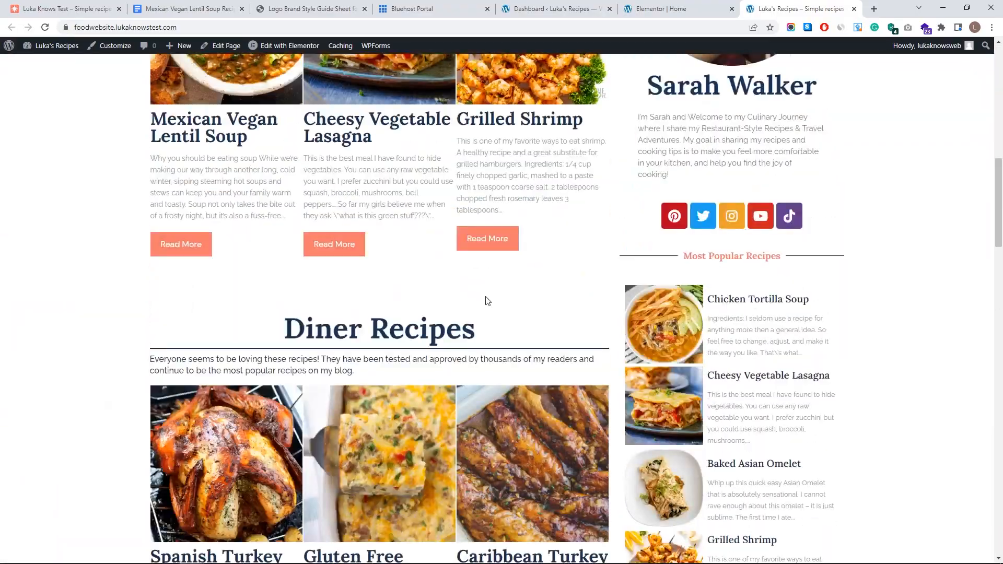
scroll(466, 324, up, 6)
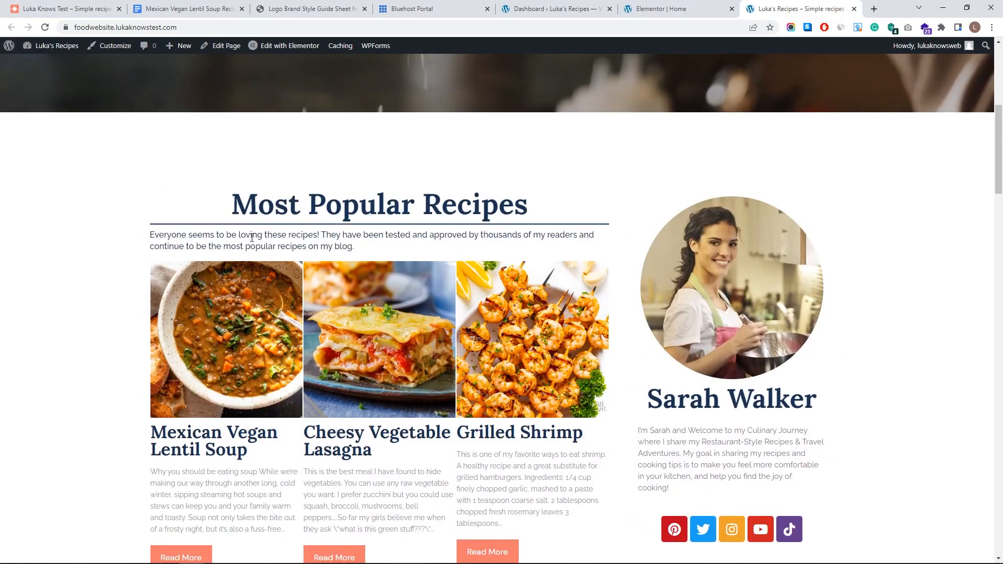
scroll(321, 260, down, 7)
scroll(320, 260, up, 6)
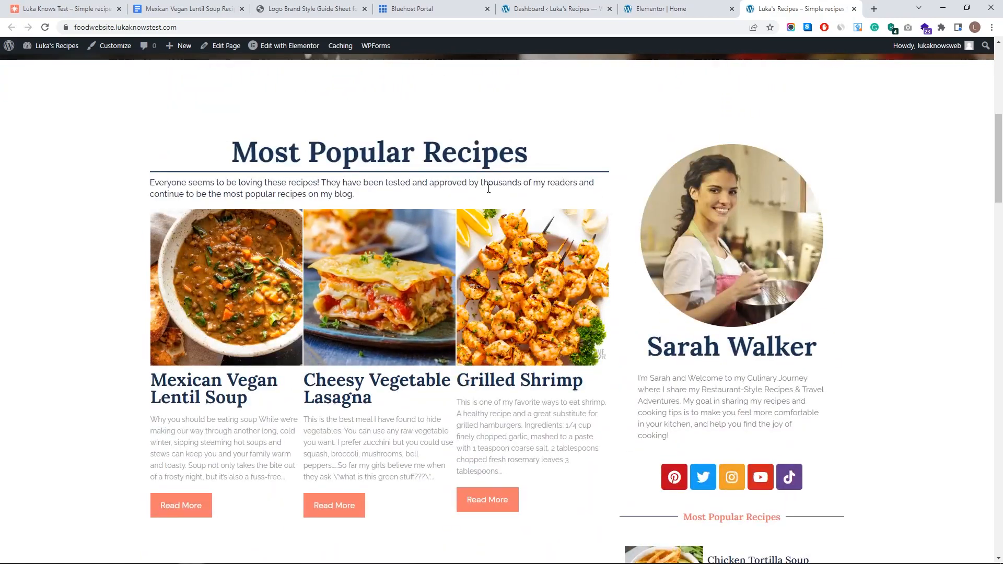
scroll(494, 174, down, 6)
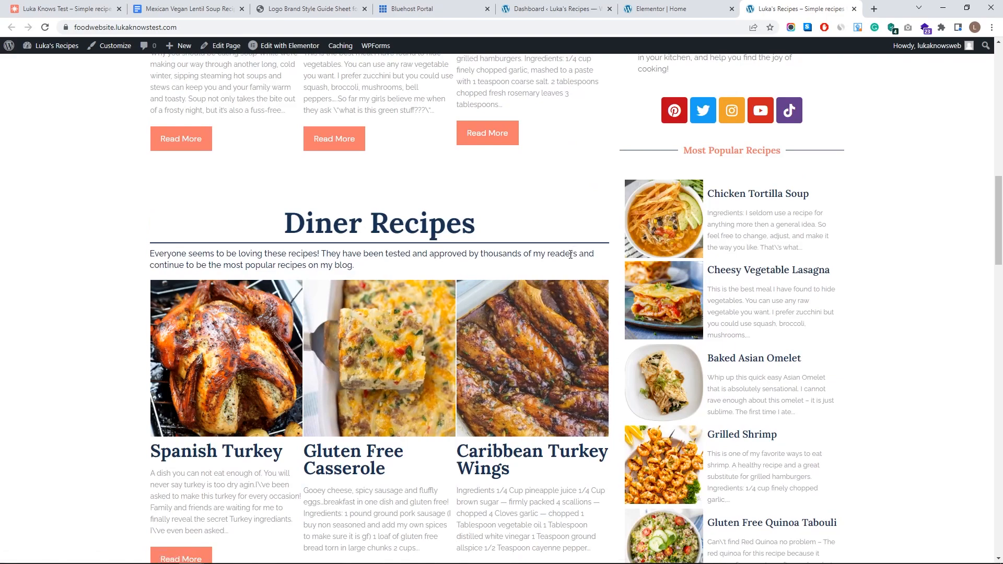
scroll(510, 287, down, 8)
scroll(263, 200, up, 1)
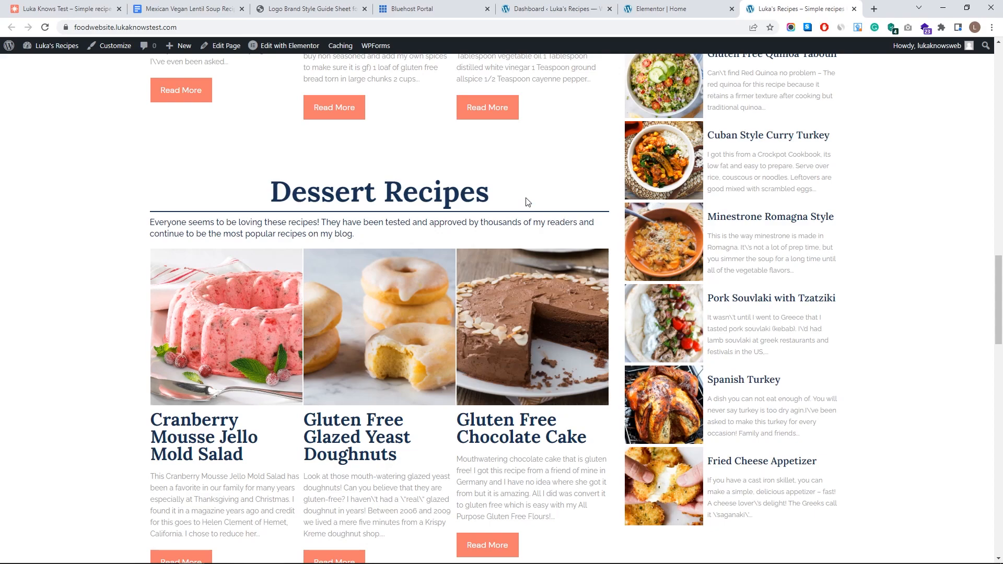
scroll(526, 180, down, 5)
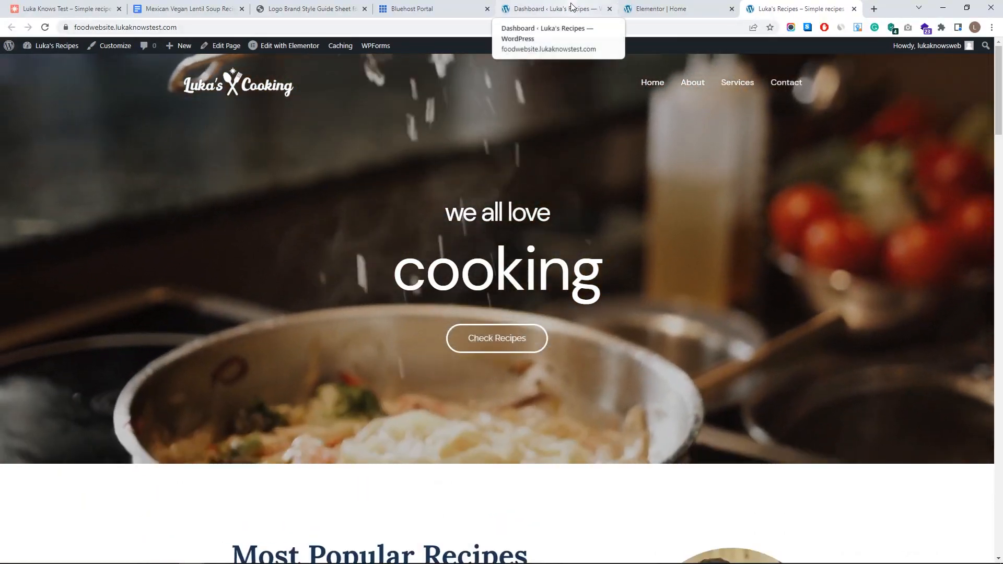
click(551, 14)
- Create and publish a new page titled 'Recipes'
click(40, 166)
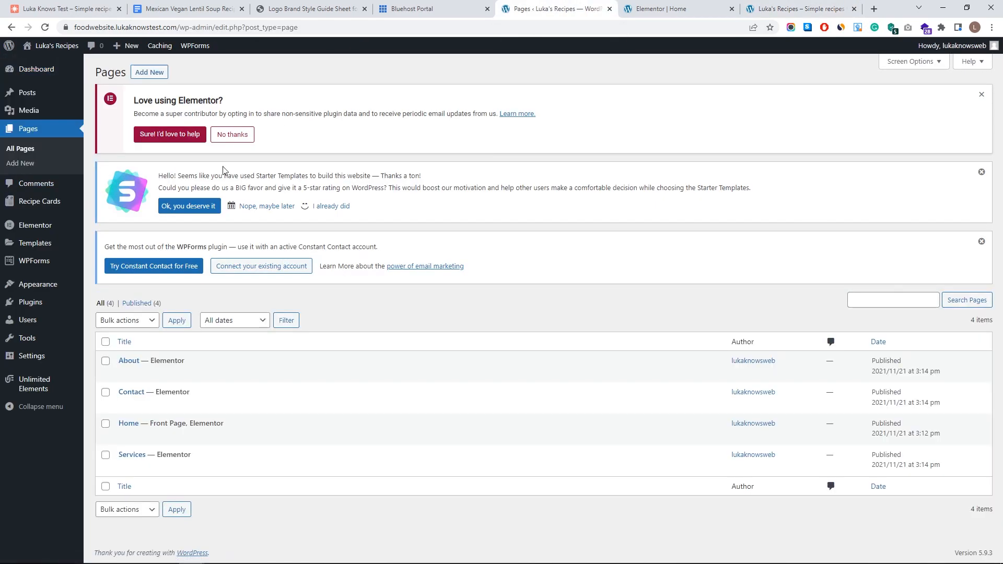
click(155, 76)
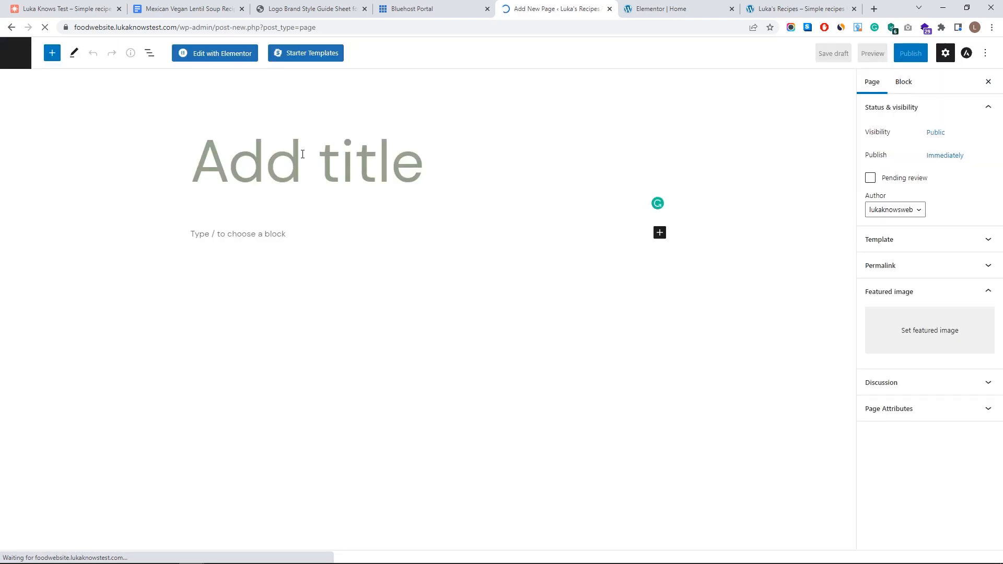
text(Recipes)
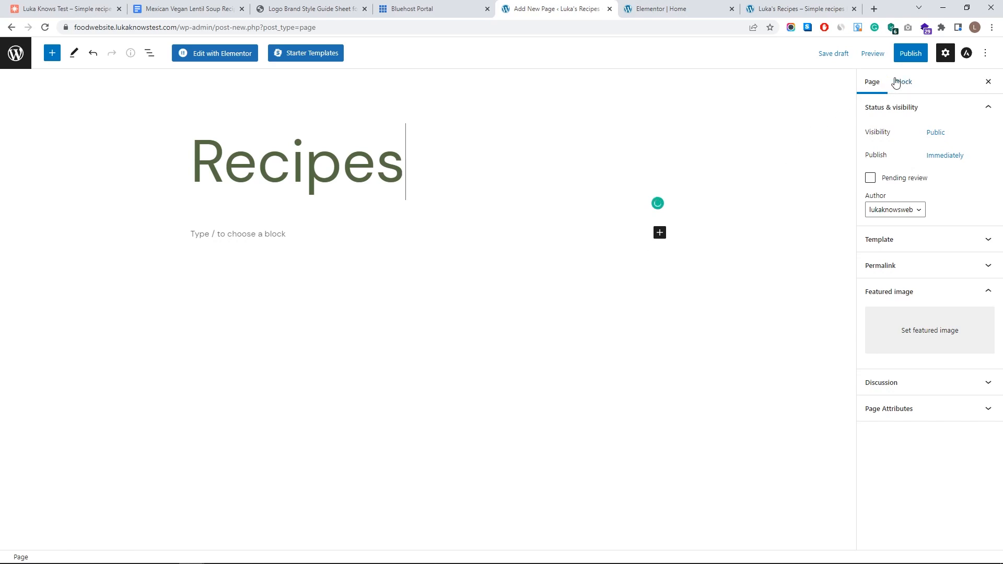
click(904, 55)
click(882, 59)
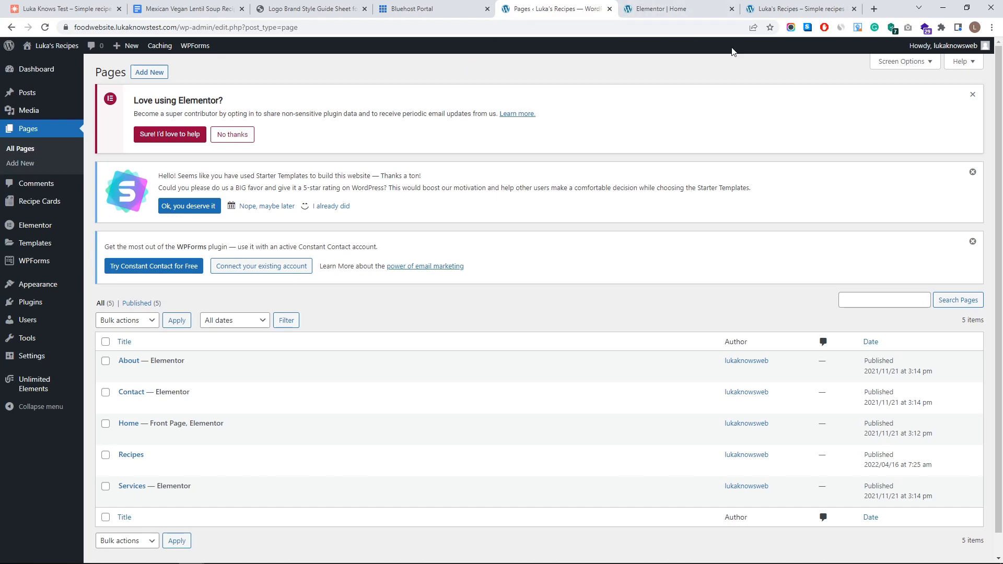
- Create and publish another new page with the pasted title 'Diner Recipes'
click(799, 9)
scroll(459, 345, down, 9)
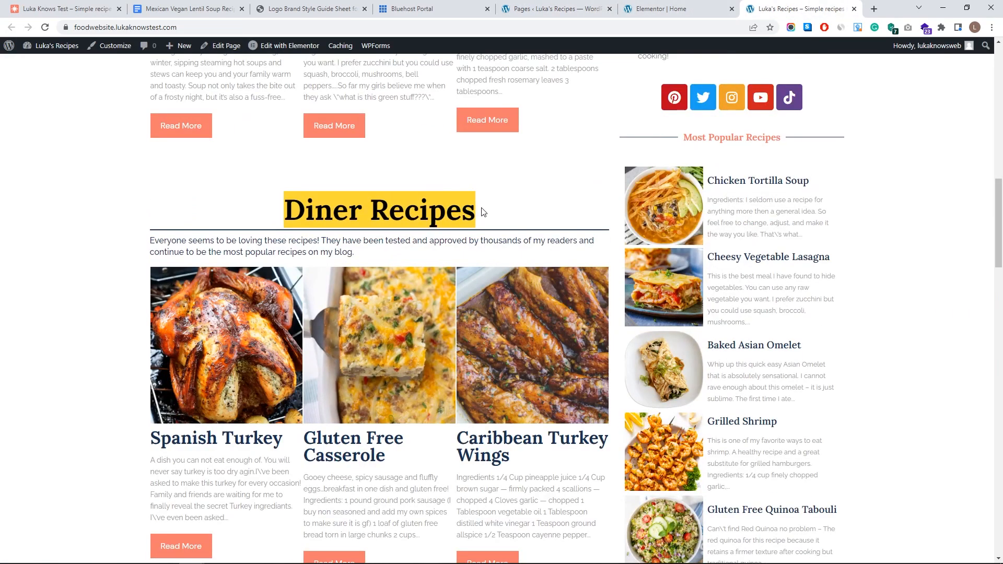
click(554, 9)
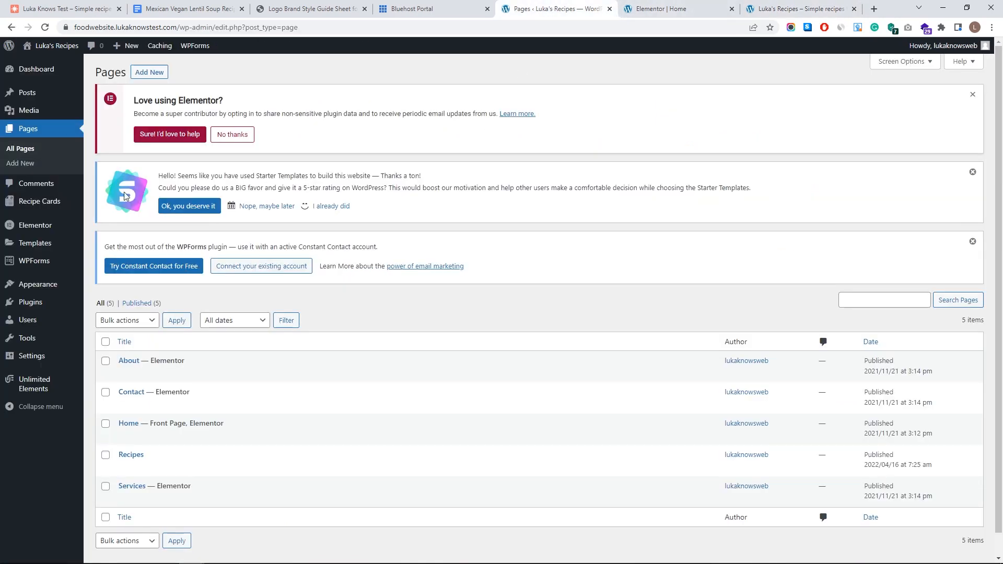
click(150, 72)
text(Diner Recipes)
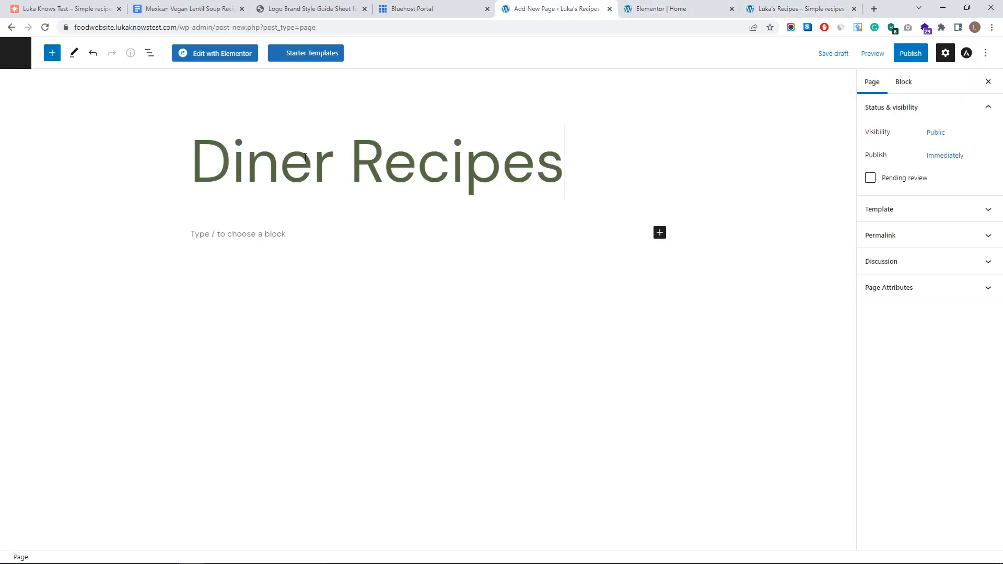
click(905, 59)
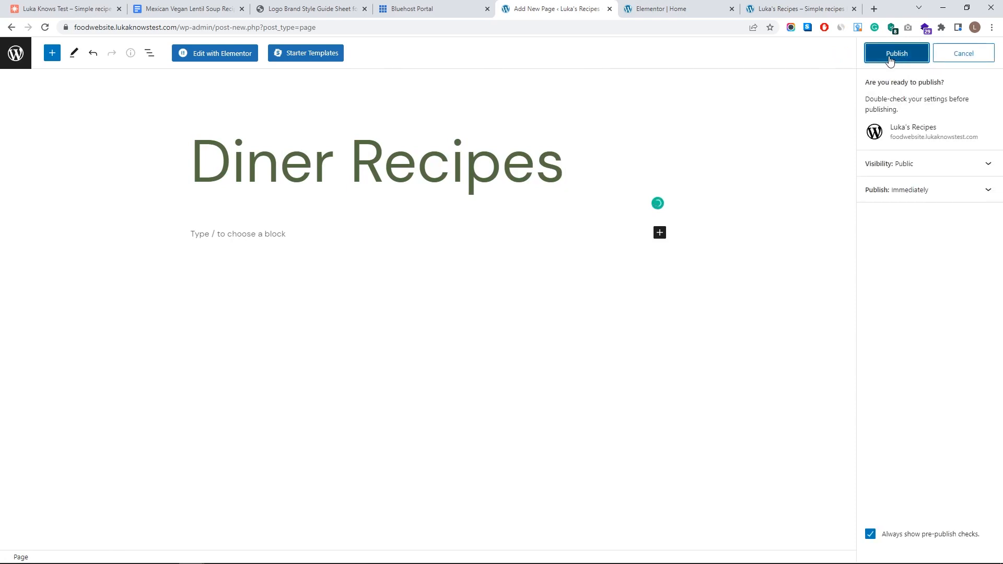
click(897, 56)
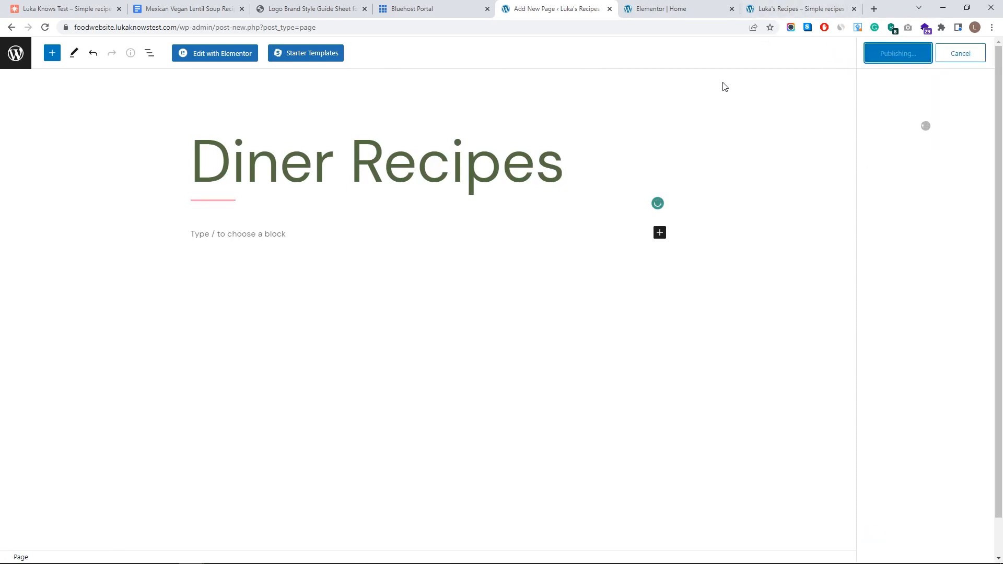
- Check the live recipe headings, then open the Diner Recipes page from the pages list
click(787, 5)
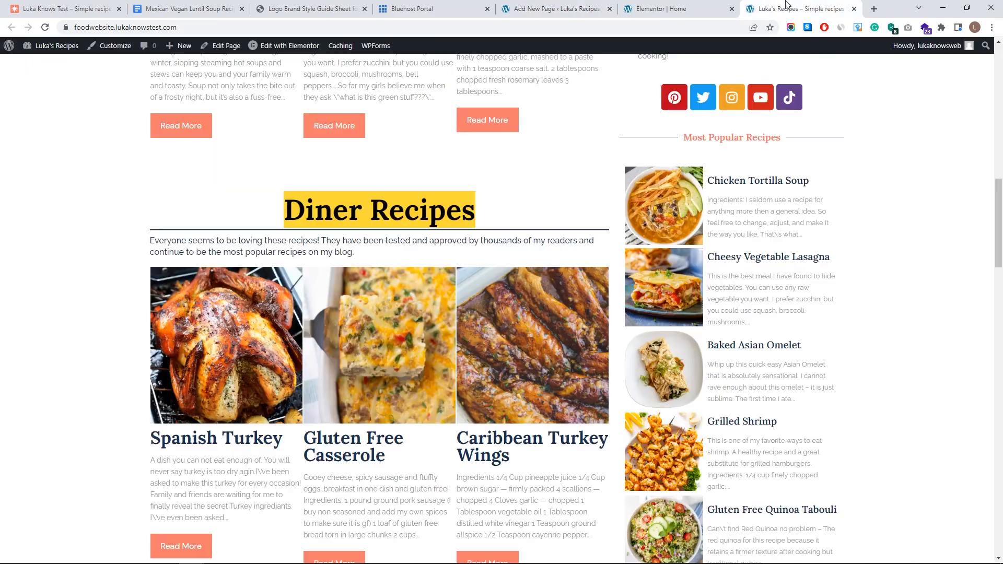
scroll(505, 230, down, 8)
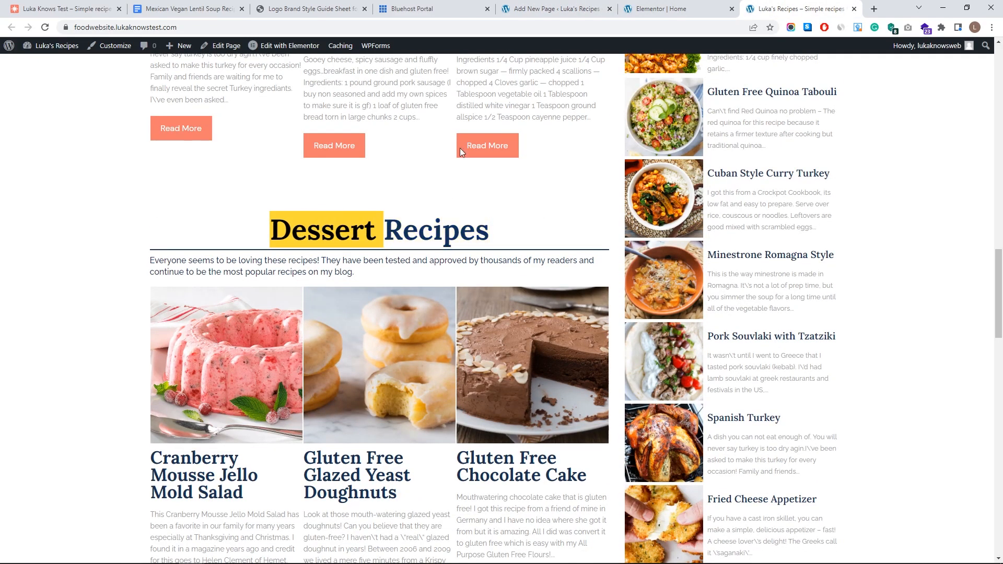
click(550, 6)
click(6, 58)
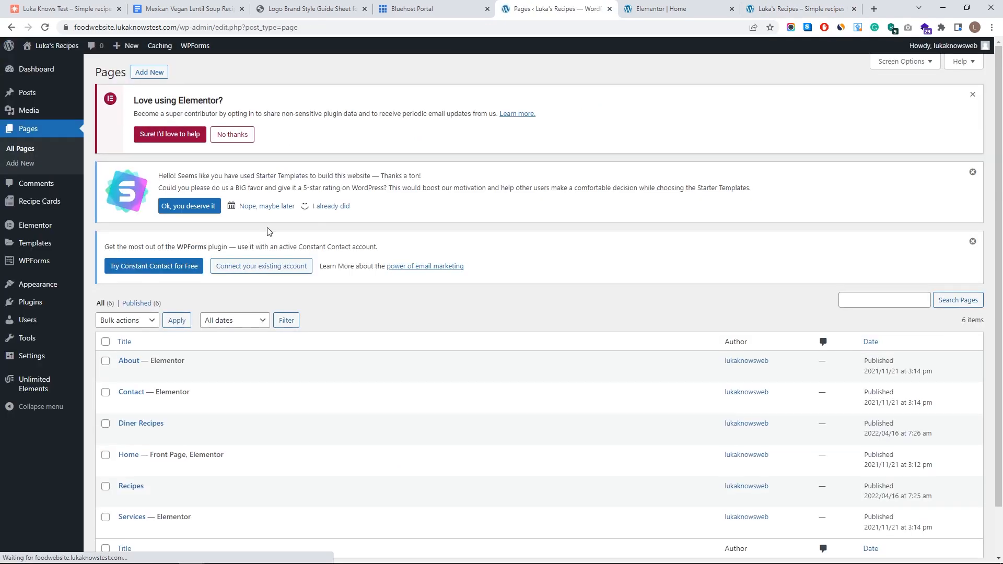
scroll(194, 382, down, 1)
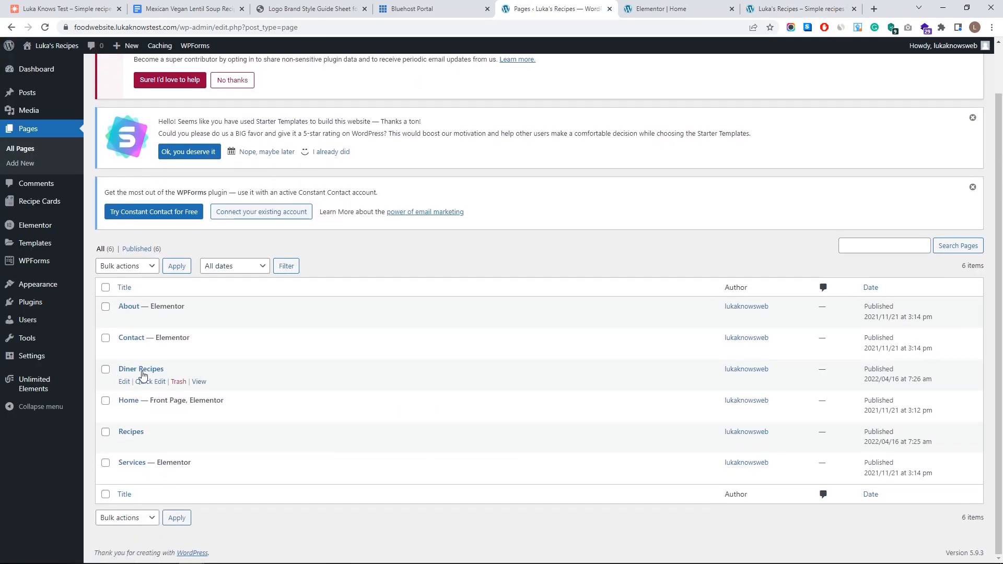
click(124, 382)
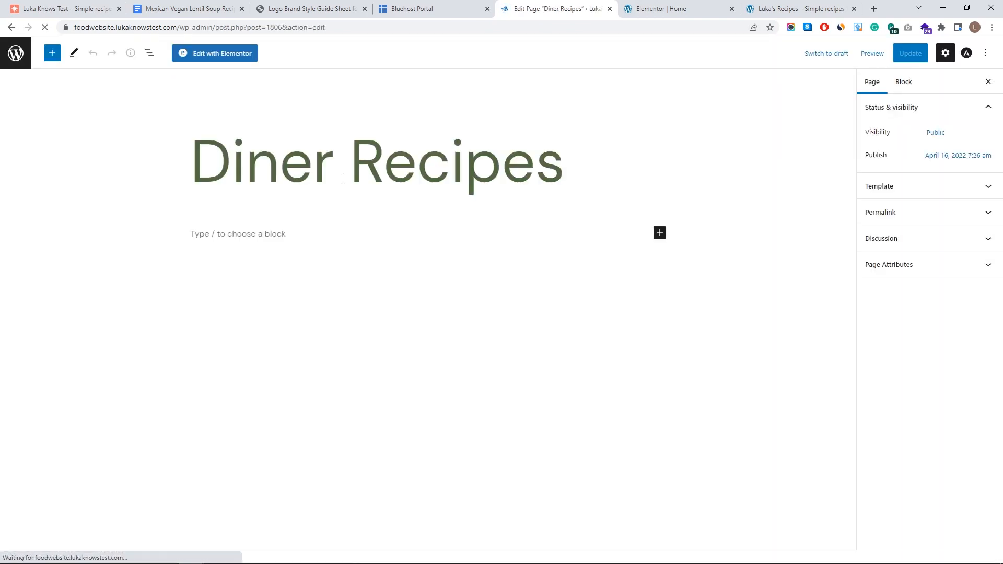
- Rename the Diner Recipes page to 'Dinner' and update it
double_click(398, 173)
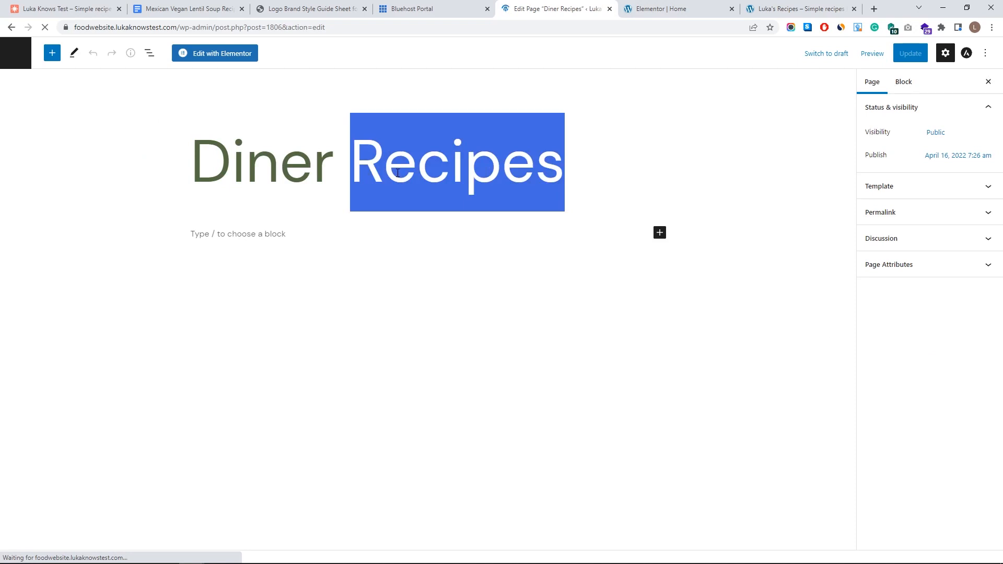
key(BackSpace)
click(909, 53)
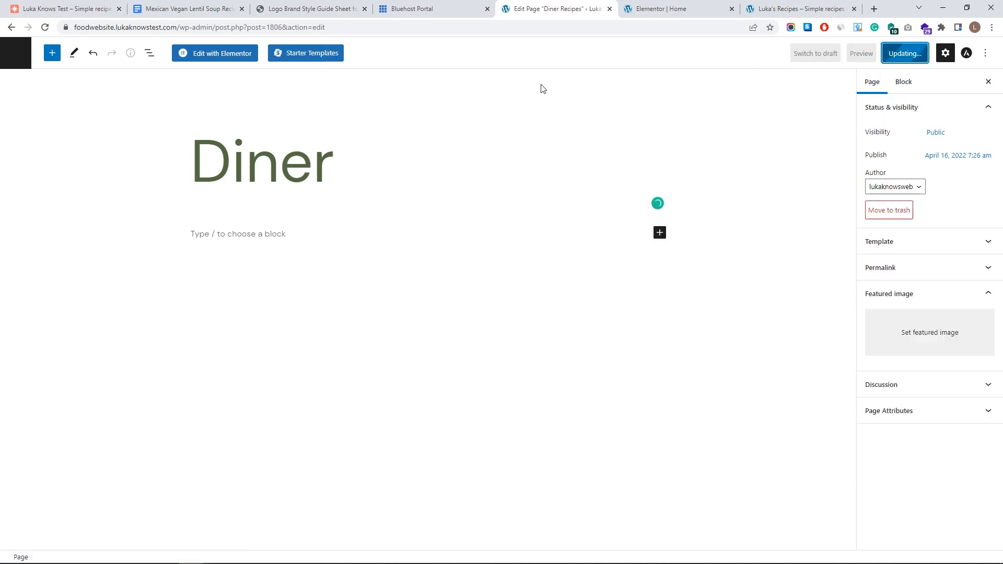
click(20, 57)
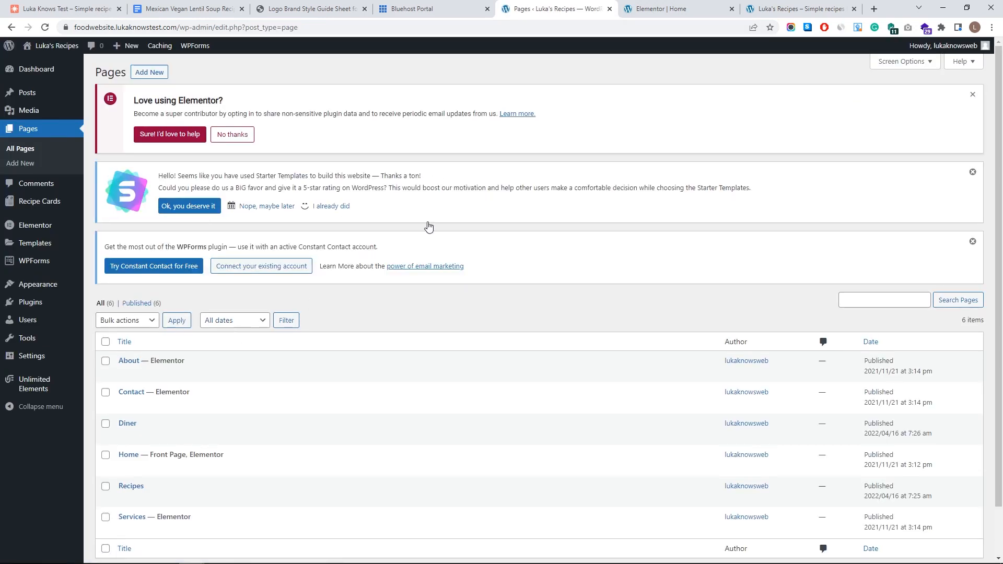
click(125, 437)
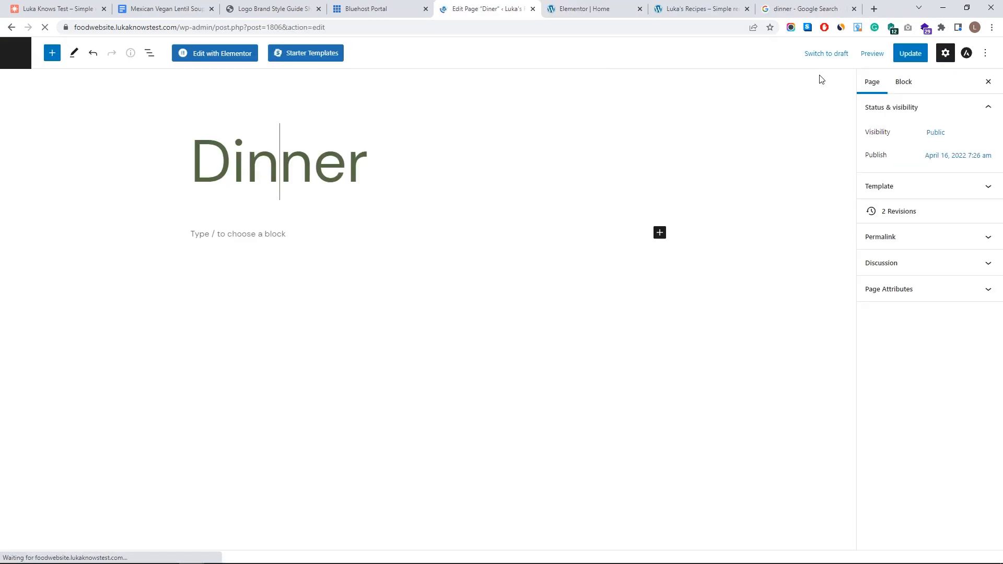
click(909, 54)
- Correct the homepage heading to 'Dinner Recipes' in Elementor and save
click(713, 5)
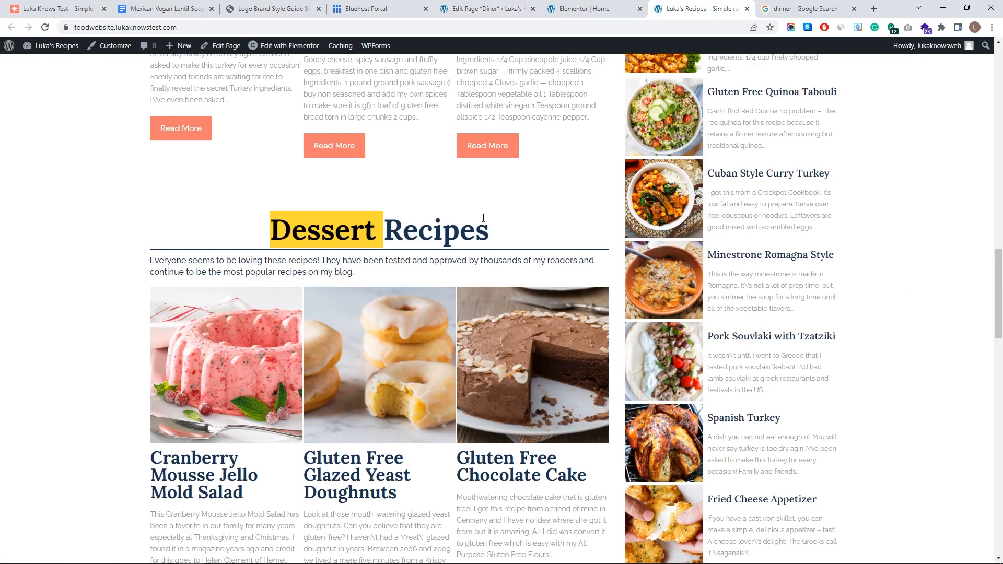
scroll(440, 230, up, 8)
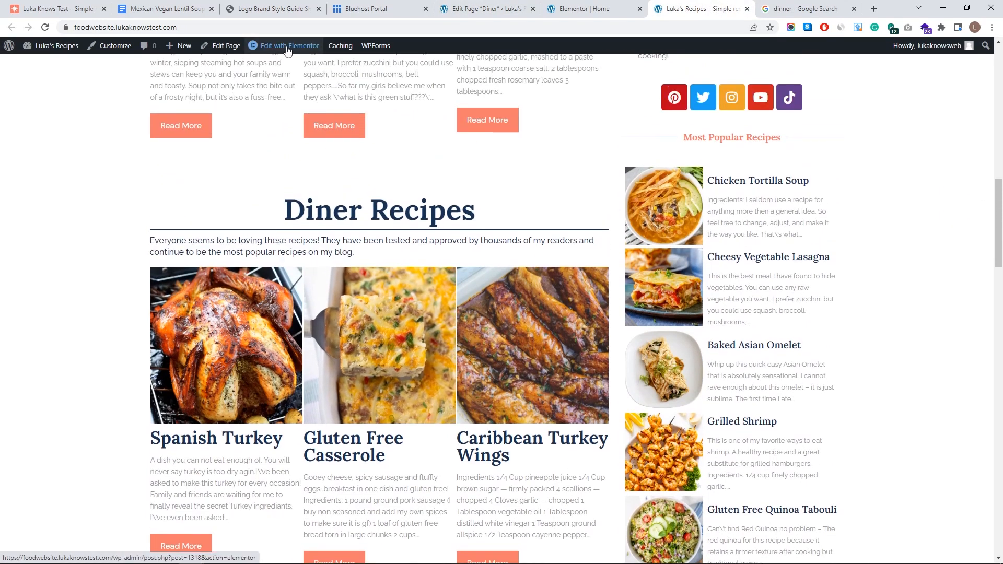
click(289, 47)
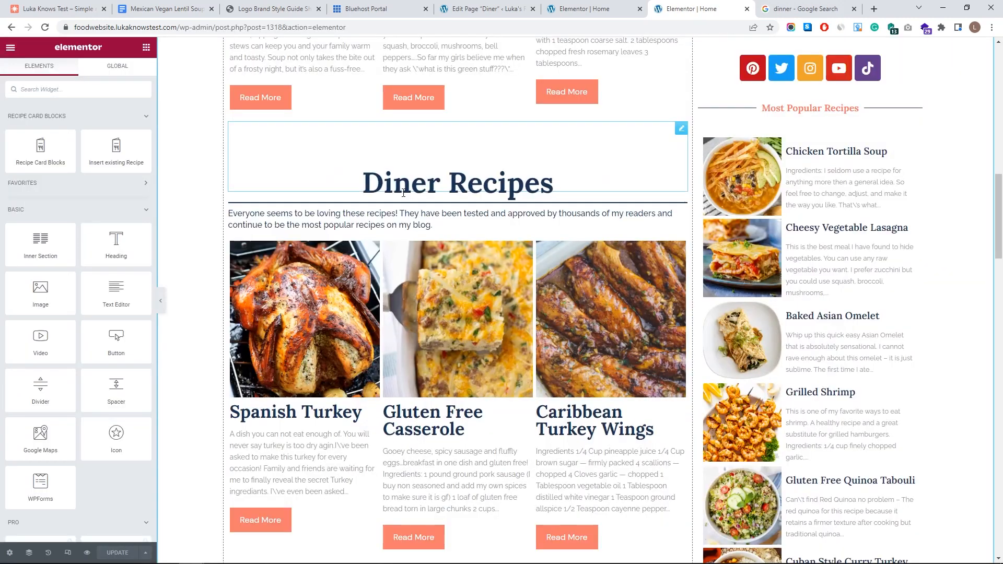
click(551, 183)
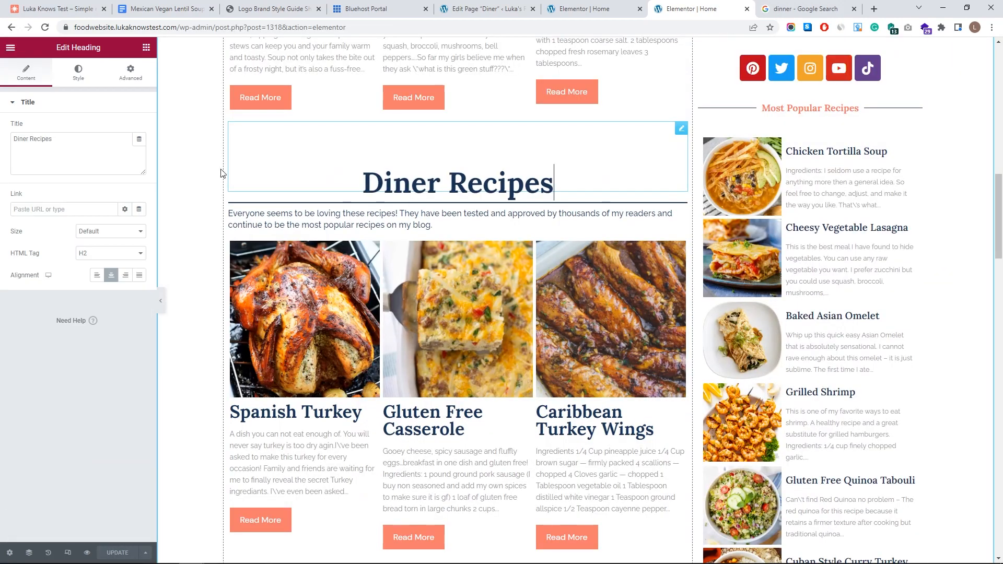
click(20, 141)
text(n)
click(118, 553)
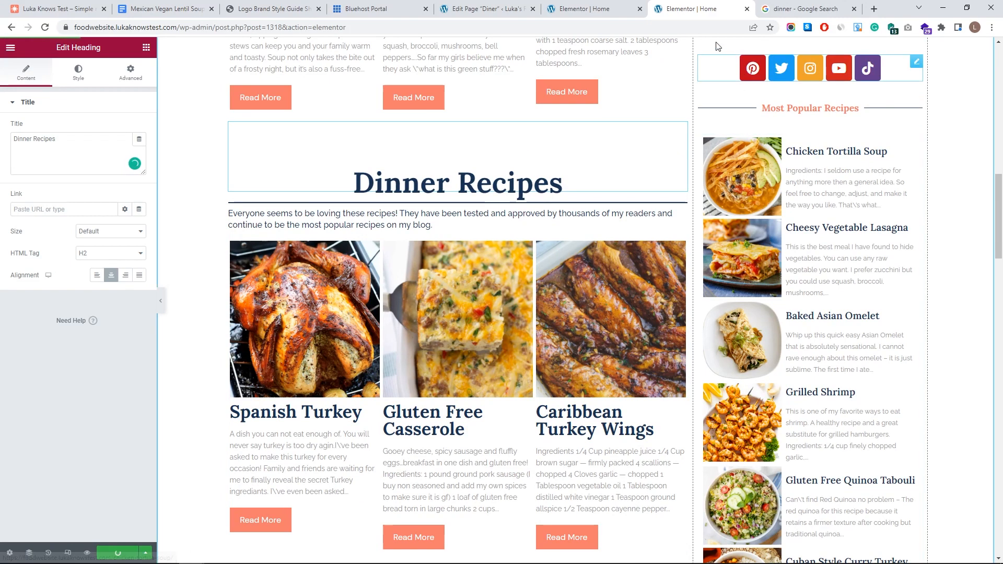
- Select the word Dessert in the homepage's Dessert Recipes heading and start a new page
click(503, 4)
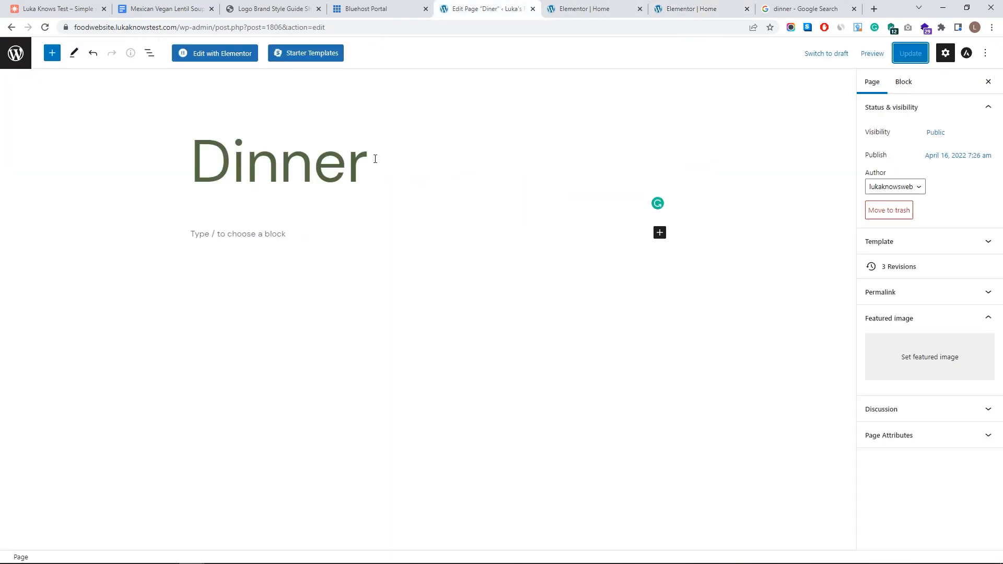
click(26, 57)
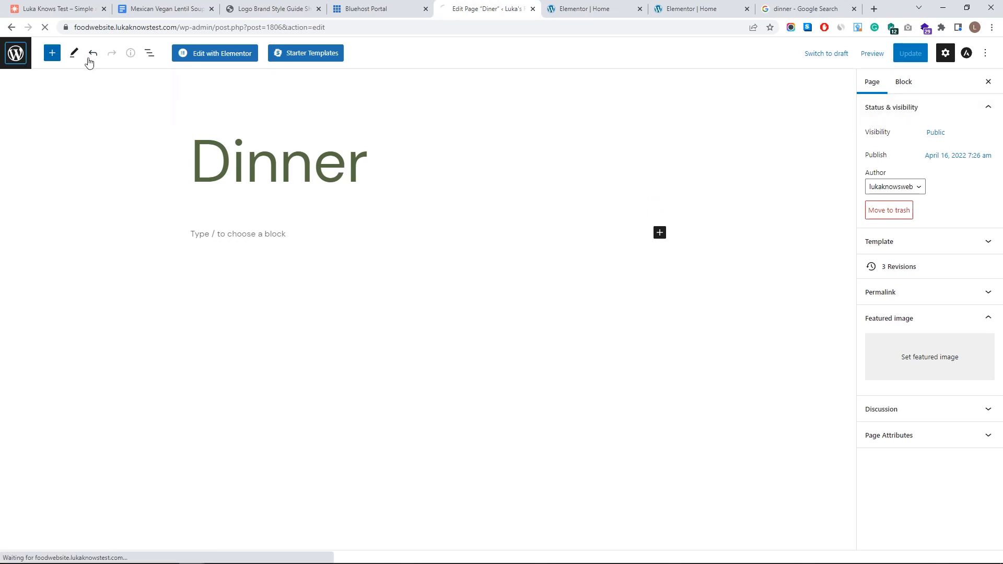
click(729, 11)
scroll(443, 251, down, 10)
click(401, 205)
double_click(402, 205)
click(150, 72)
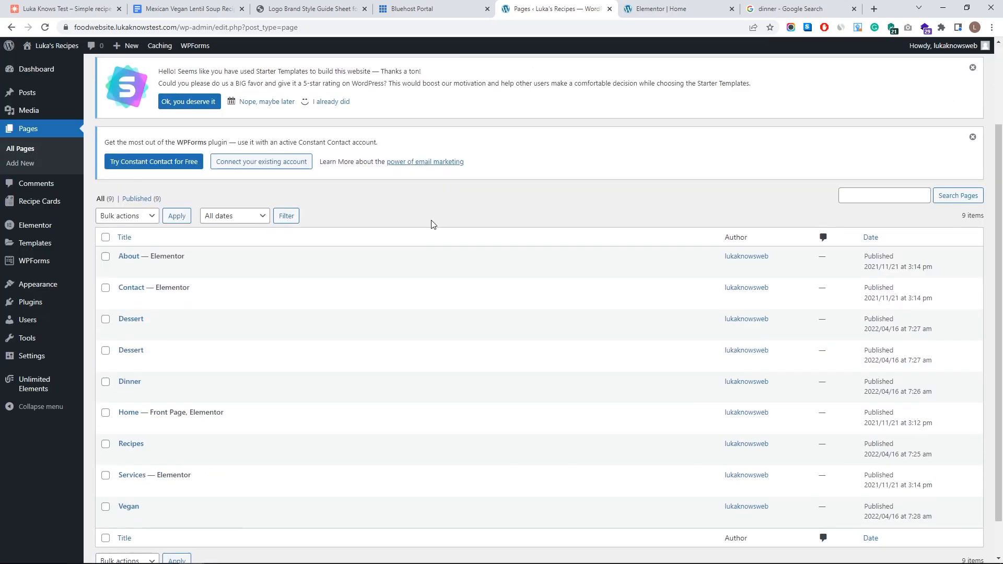
scroll(432, 224, down, 1)
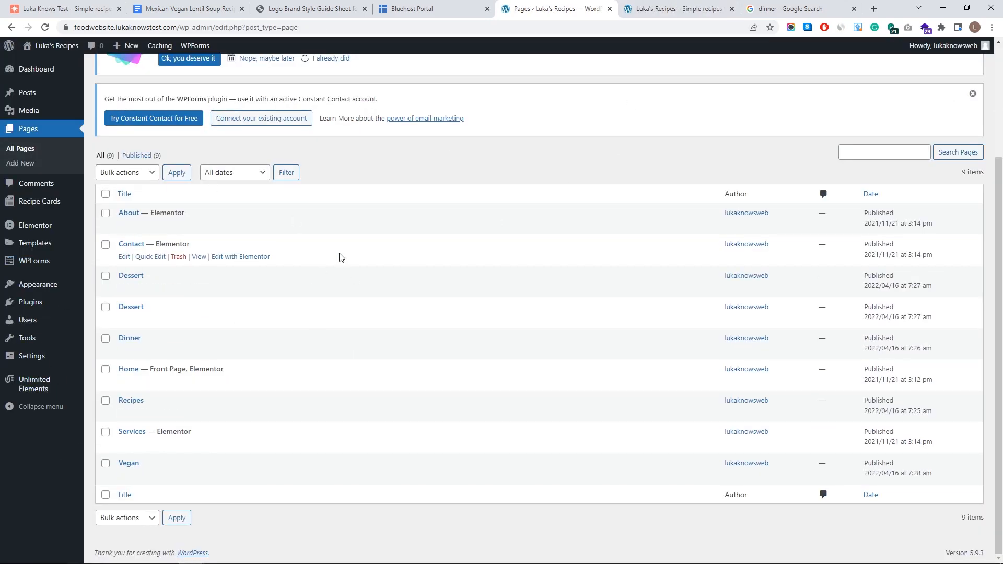
- Open the site Customizer from the live site and the Appearance > Menus editor in admin
click(705, 6)
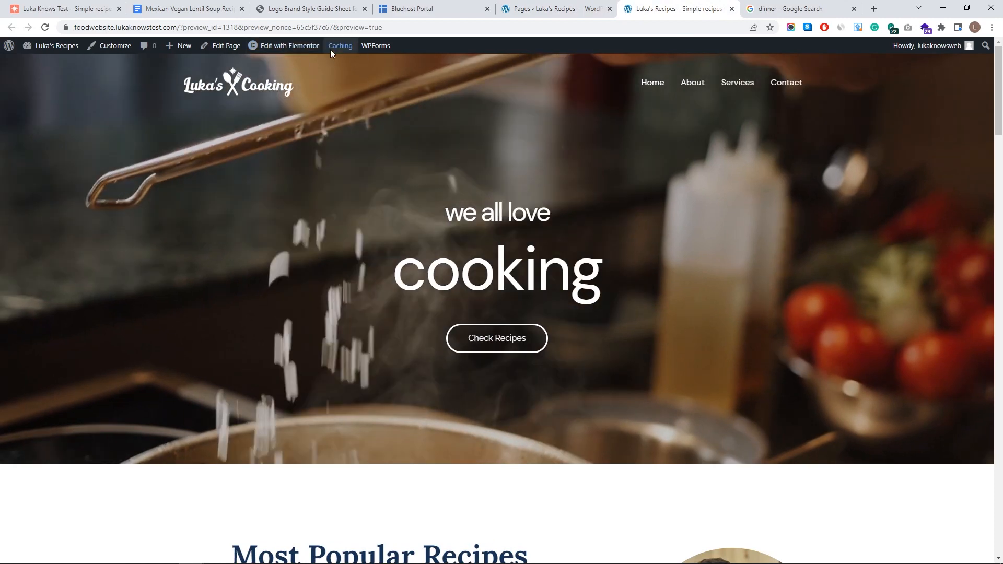
mouse_move(285, 49)
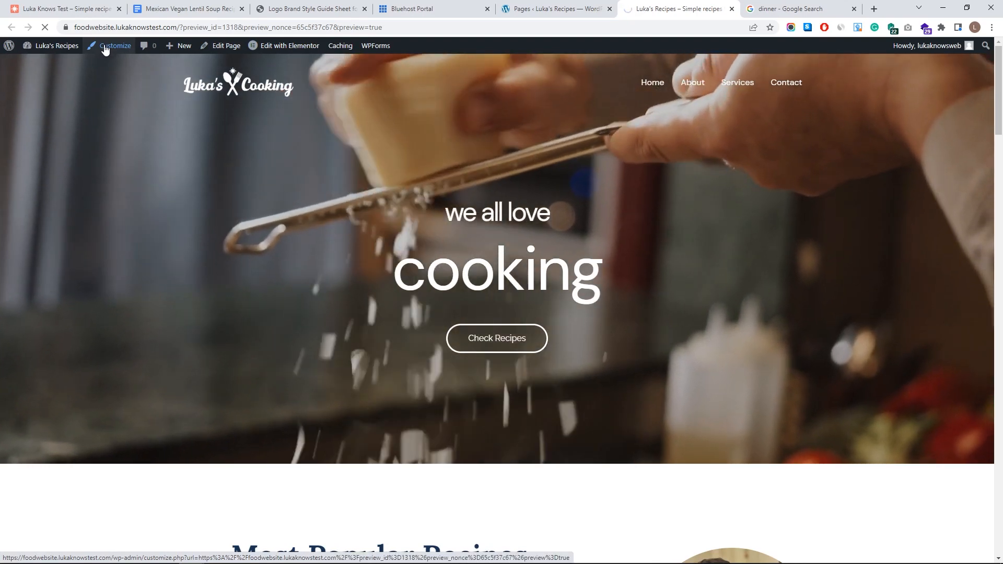
click(105, 48)
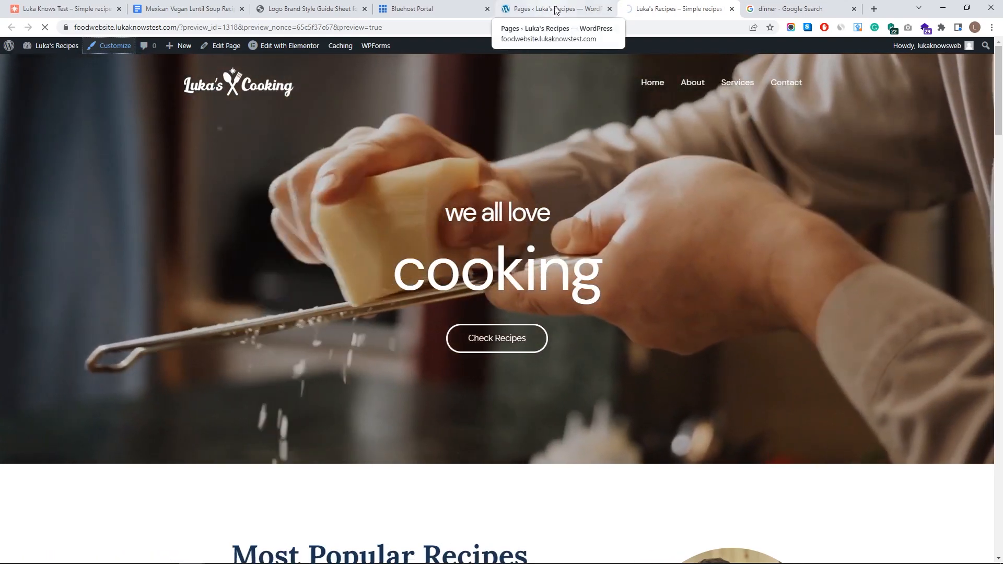
click(550, 7)
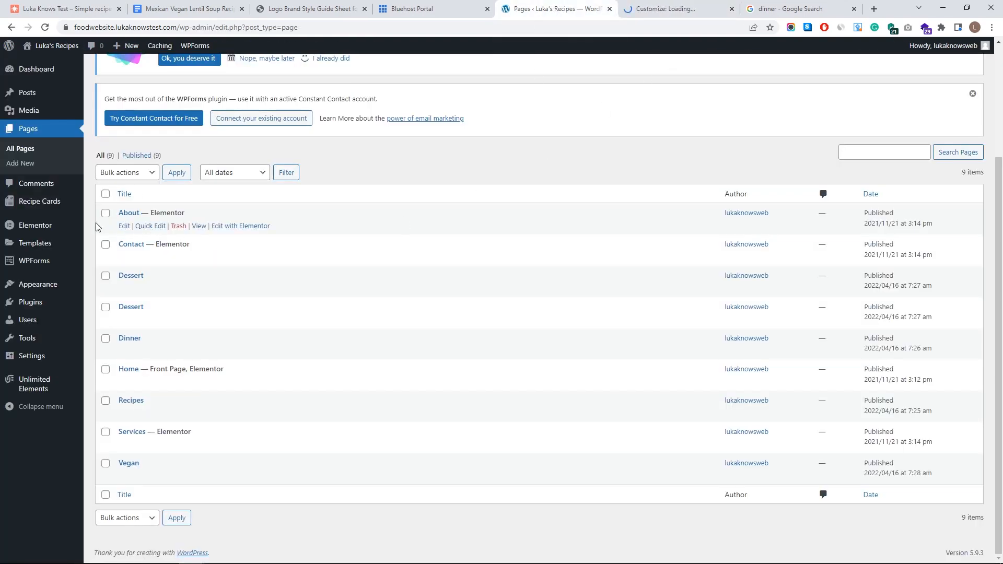
mouse_move(37, 287)
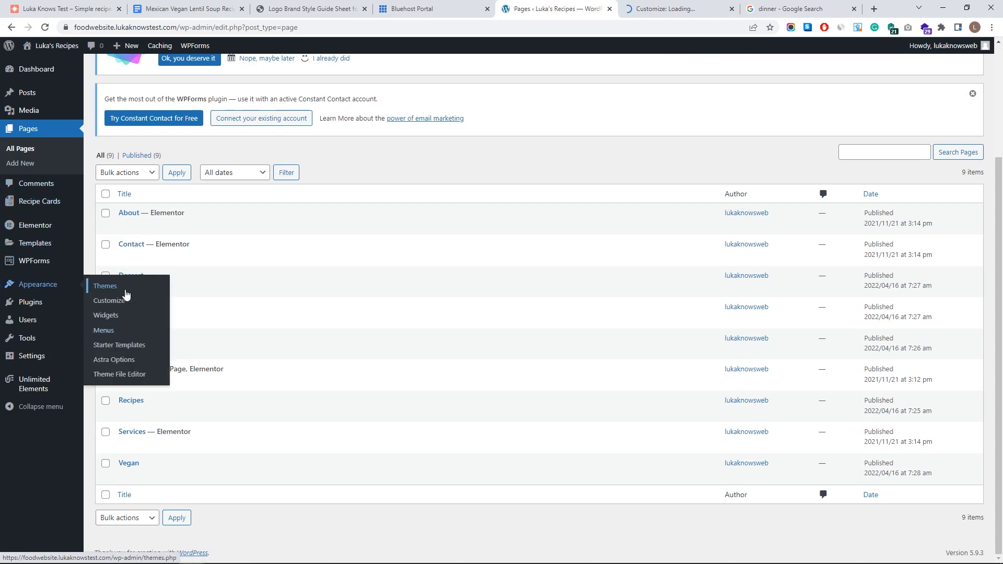
click(116, 335)
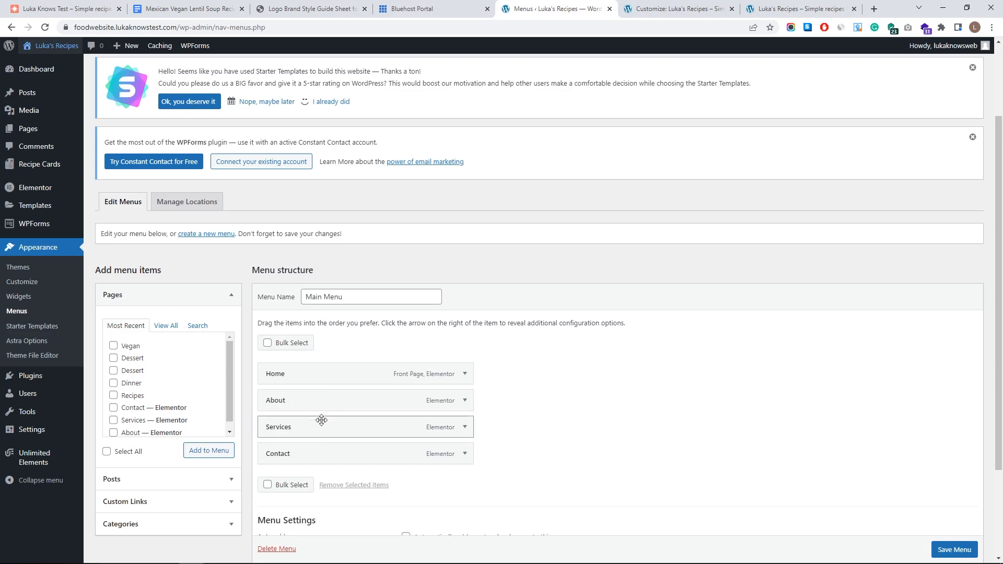
- Start creating a new menu on the Menus admin page
click(674, 9)
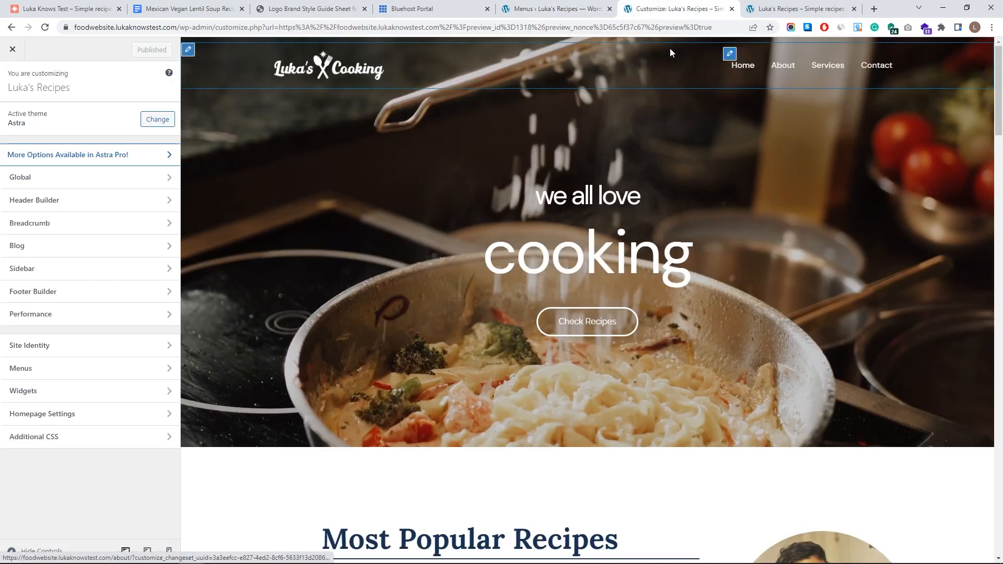
click(554, 9)
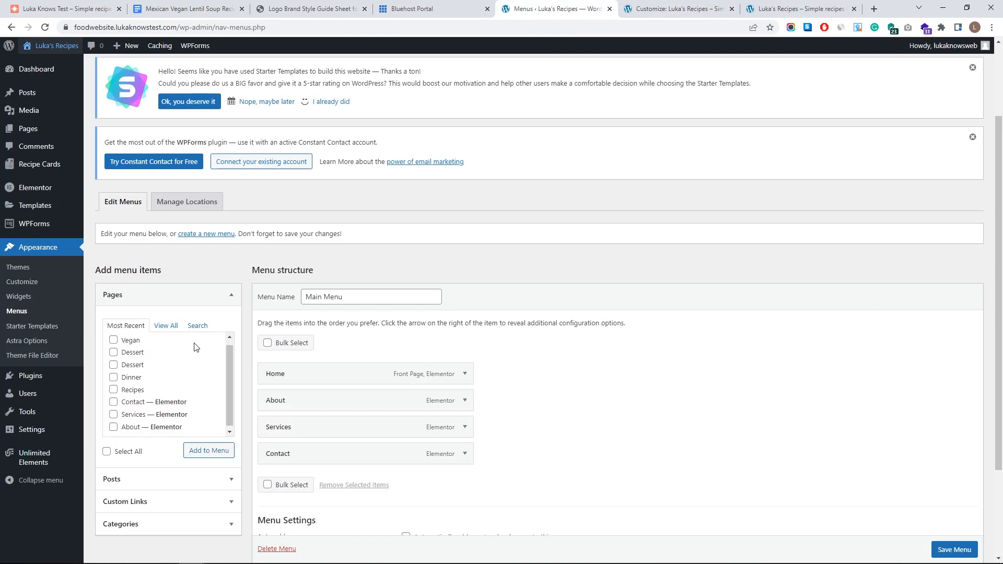
scroll(470, 402, down, 2)
scroll(432, 371, up, 2)
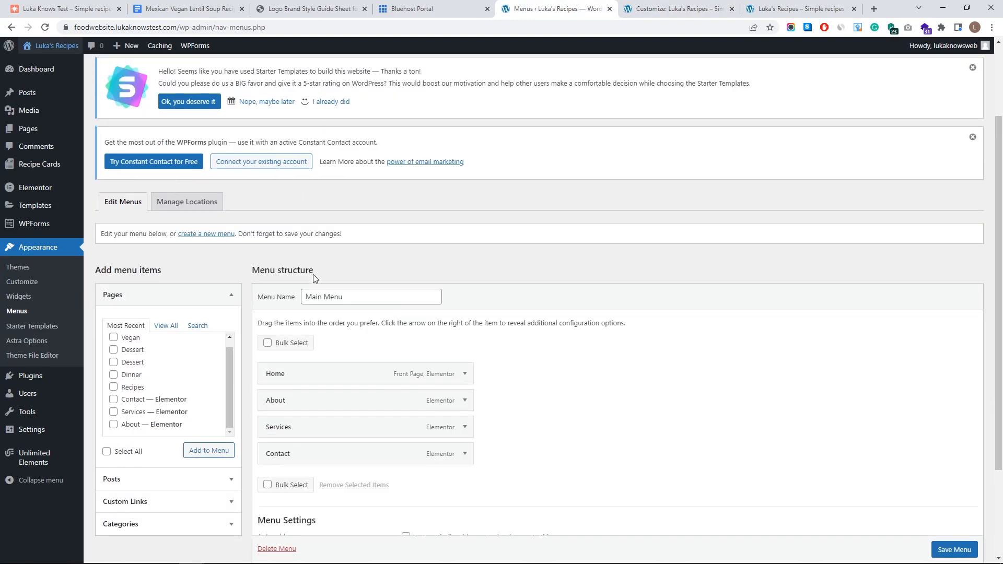
click(208, 234)
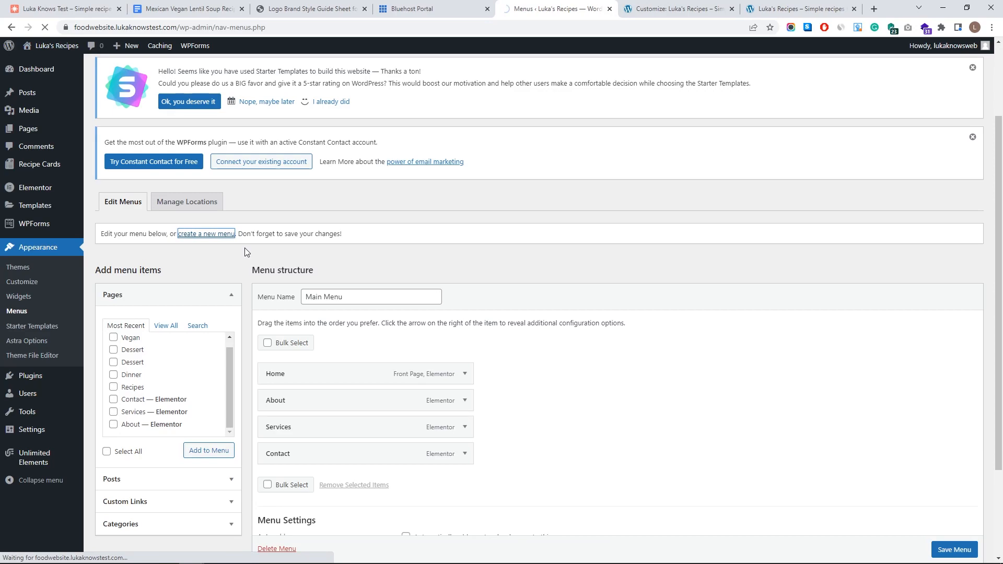
- Try Create New Menu in the Customizer's Menus panel, then return to the Menus admin page
key(ctrl+Tab)
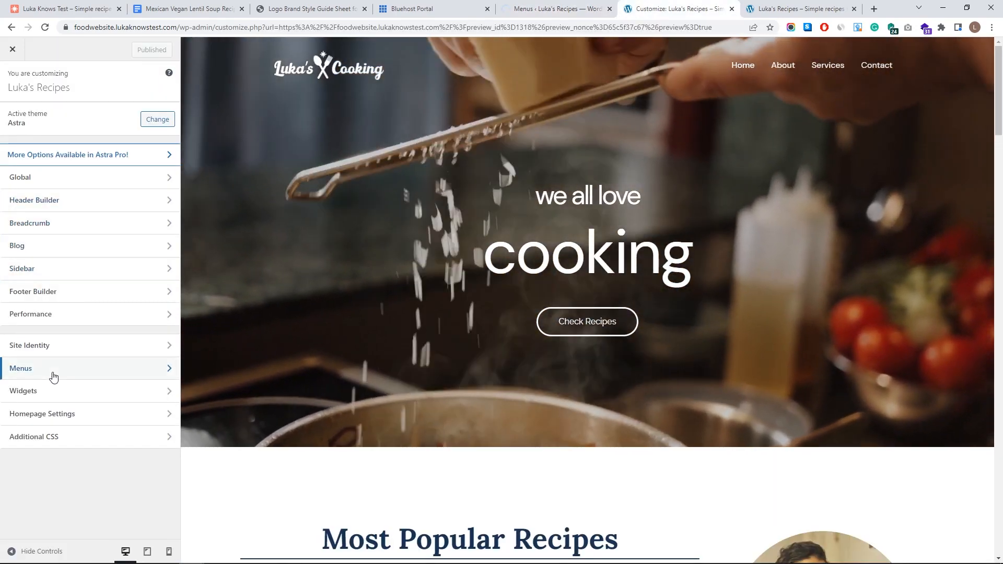
click(54, 375)
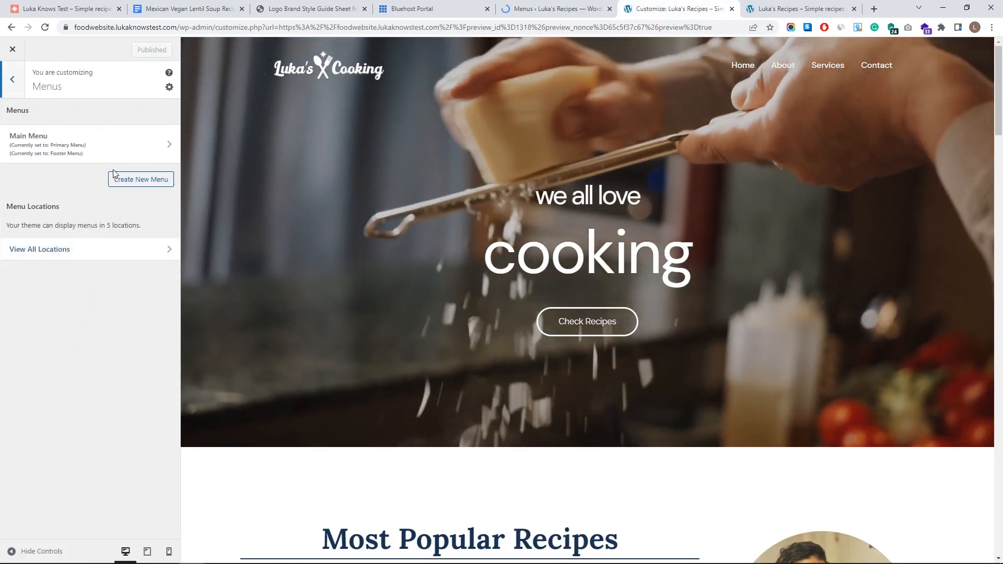
click(140, 179)
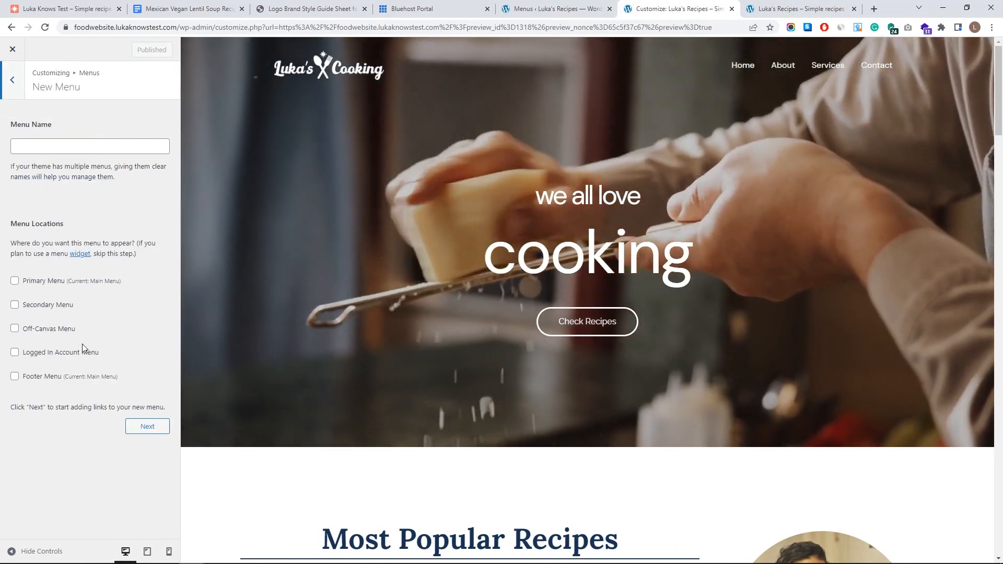
click(553, 9)
scroll(338, 313, down, 2)
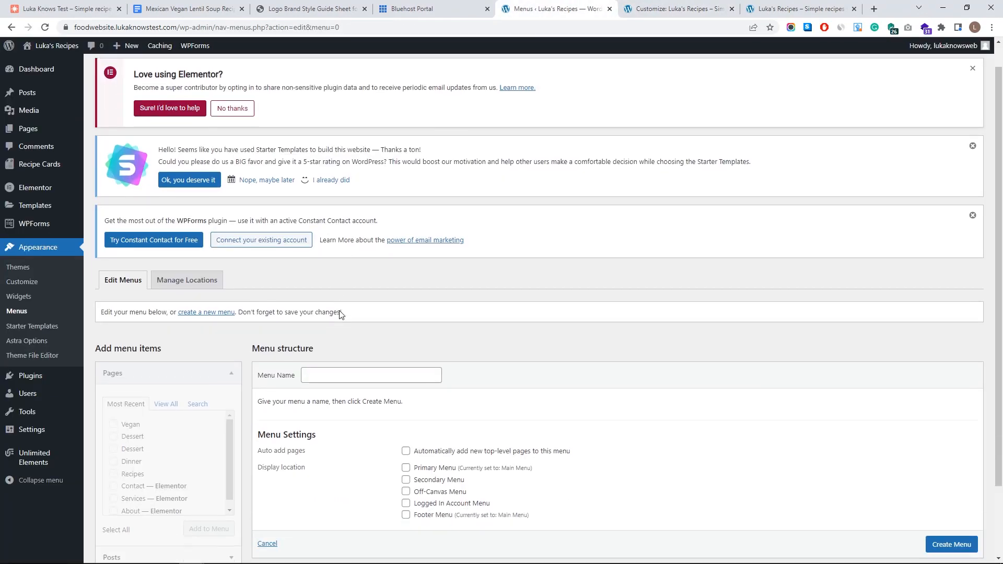
- Name the menu 'My Menu' with the Primary Menu location, then check the footer menu in the preview
click(322, 298)
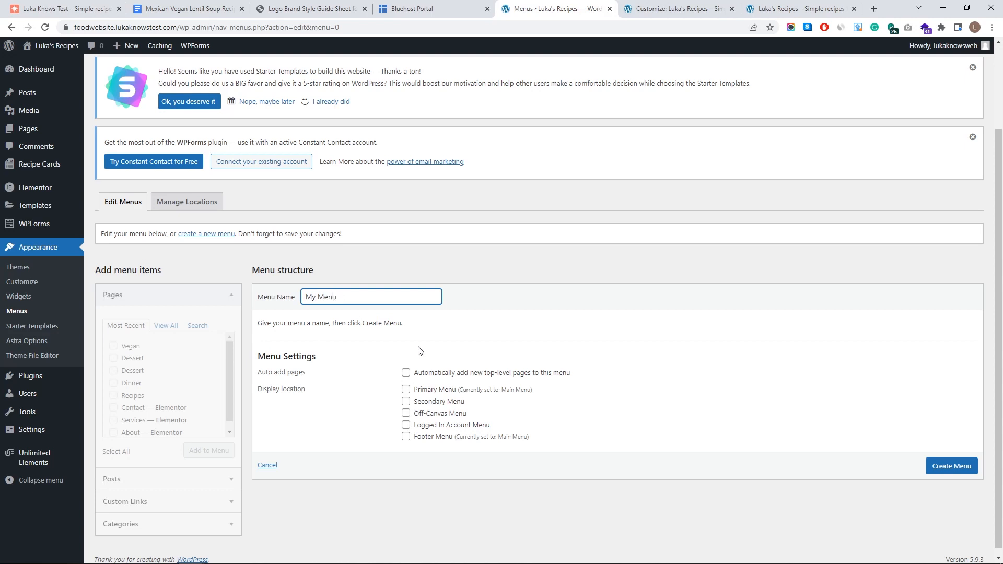
click(410, 392)
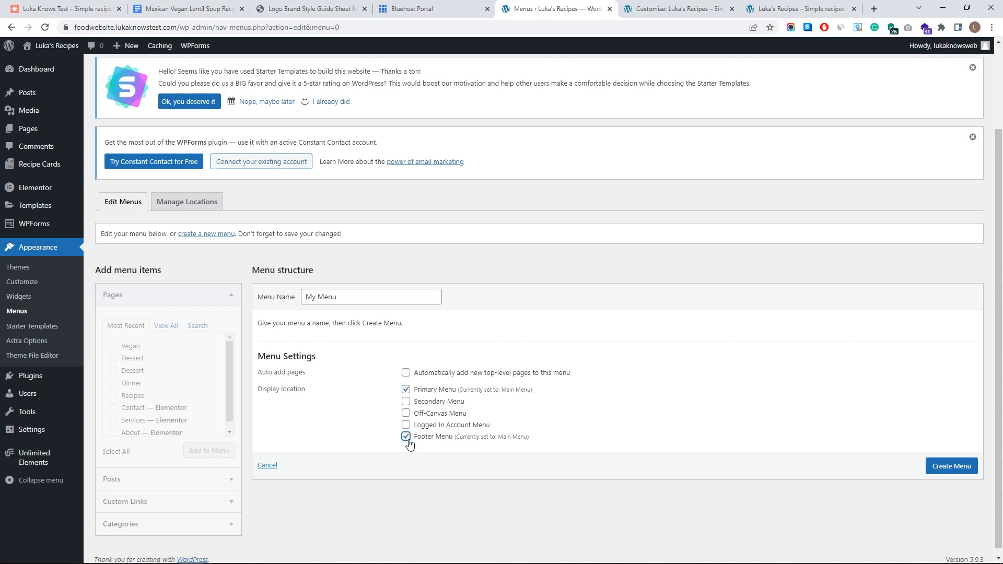
click(692, 8)
scroll(660, 410, down, 15)
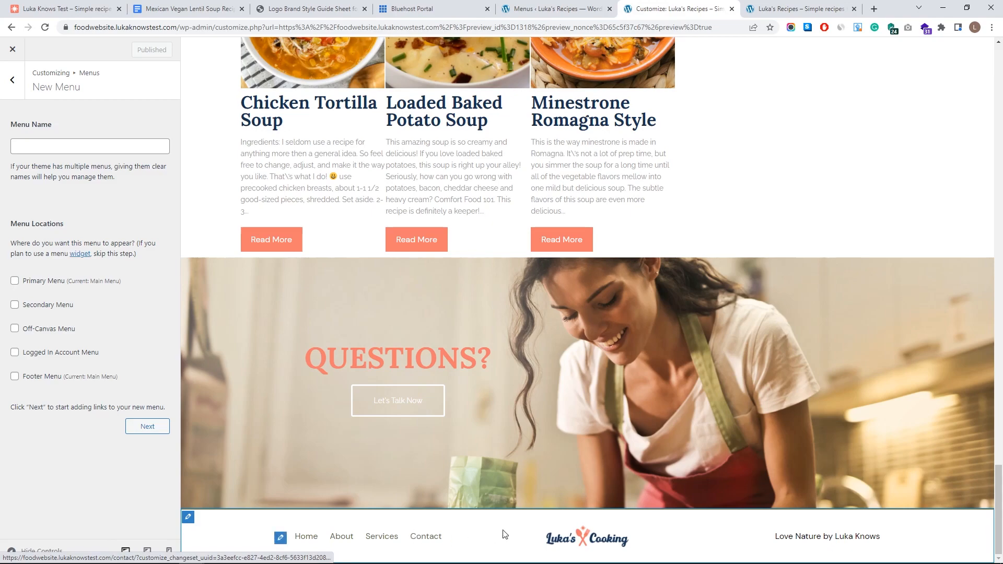
scroll(504, 535, up, 20)
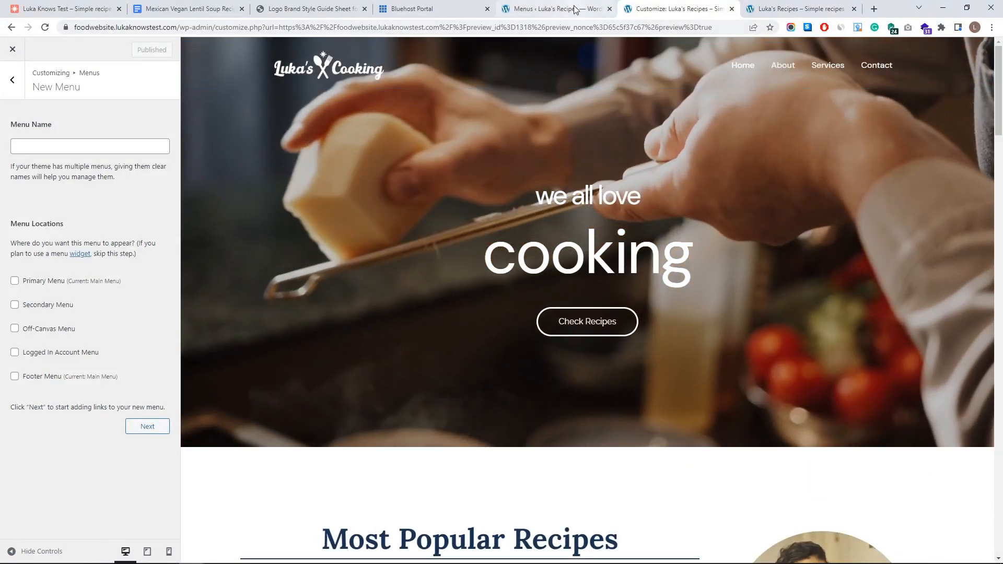
click(555, 9)
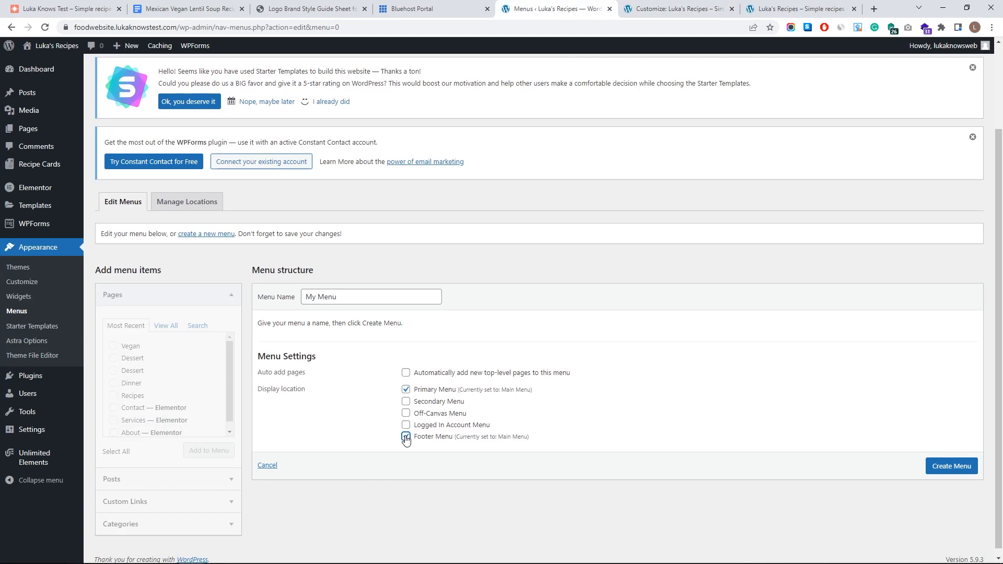
click(704, 14)
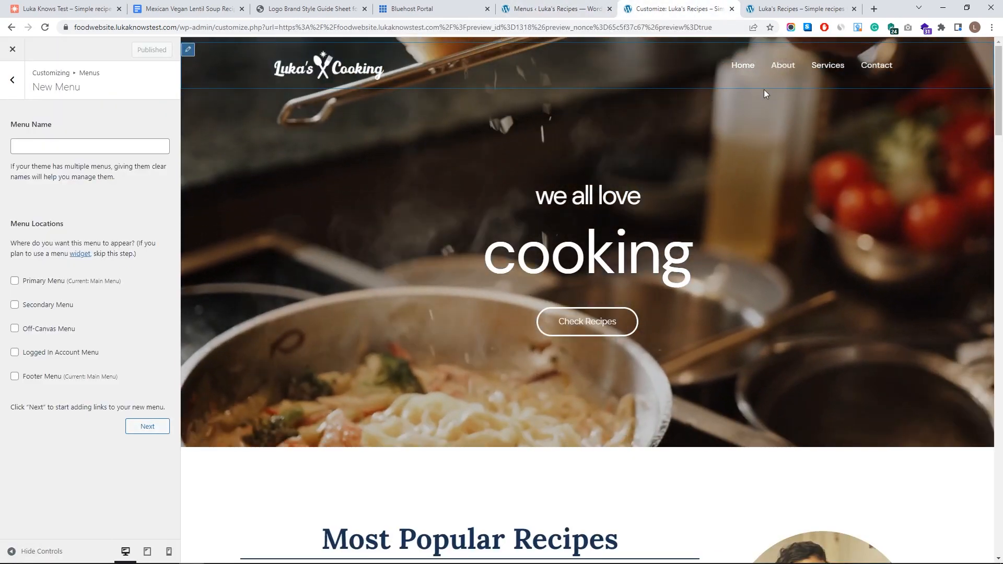
scroll(625, 179, down, 15)
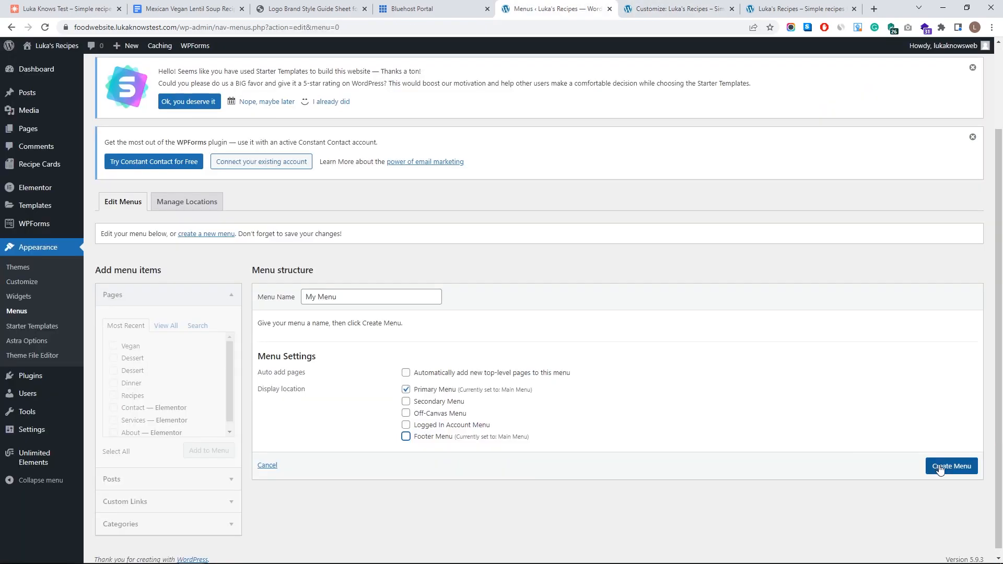
- Create the new menu and tick the Recipes, Dinner, Dessert and Vegan pages
click(940, 469)
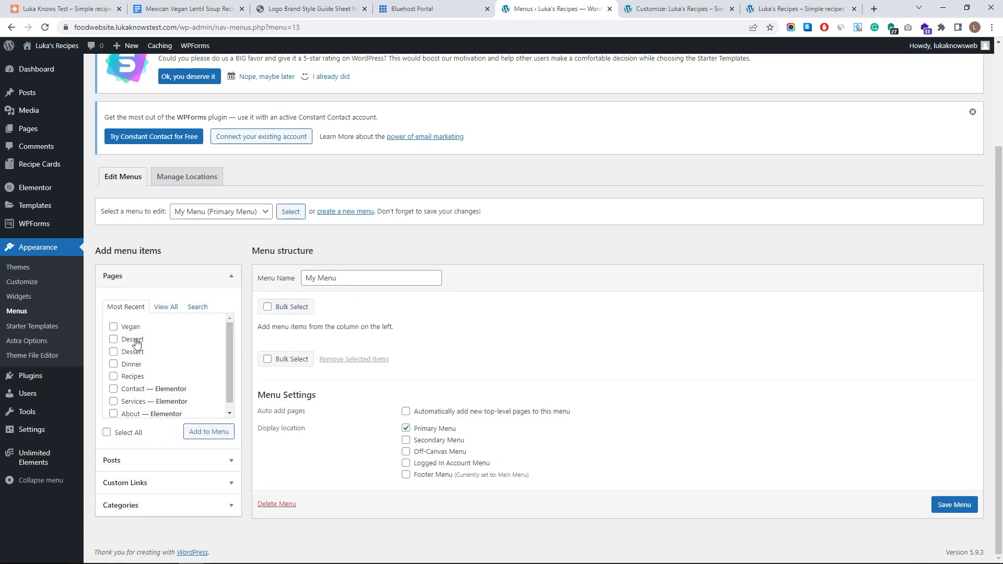
scroll(143, 384, down, 1)
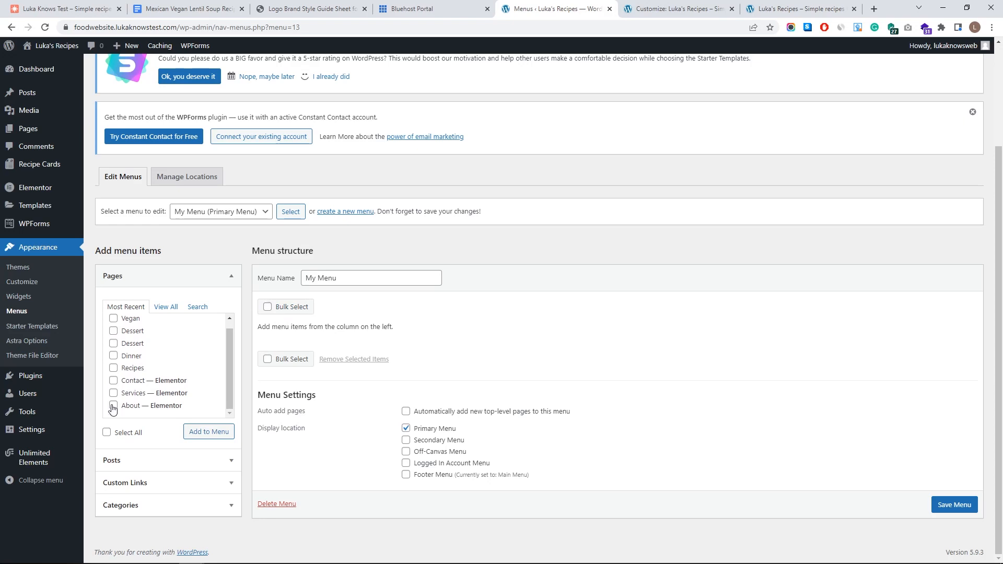
click(114, 369)
click(113, 356)
click(114, 331)
click(113, 318)
scroll(172, 357, up, 1)
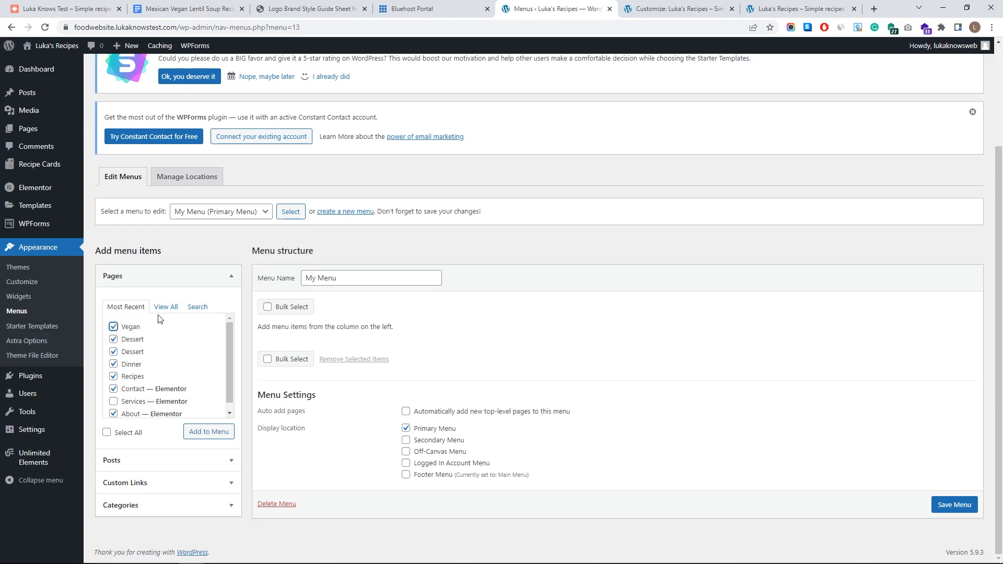
scroll(199, 416, down, 1)
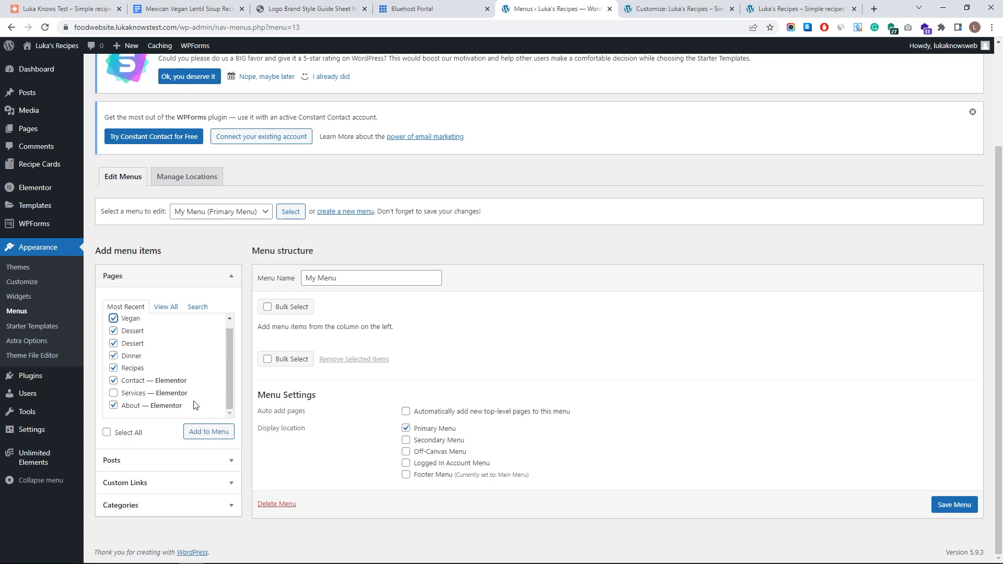
- Add the ticked pages to My Menu and save the menu
click(215, 433)
scroll(904, 551, down, 3)
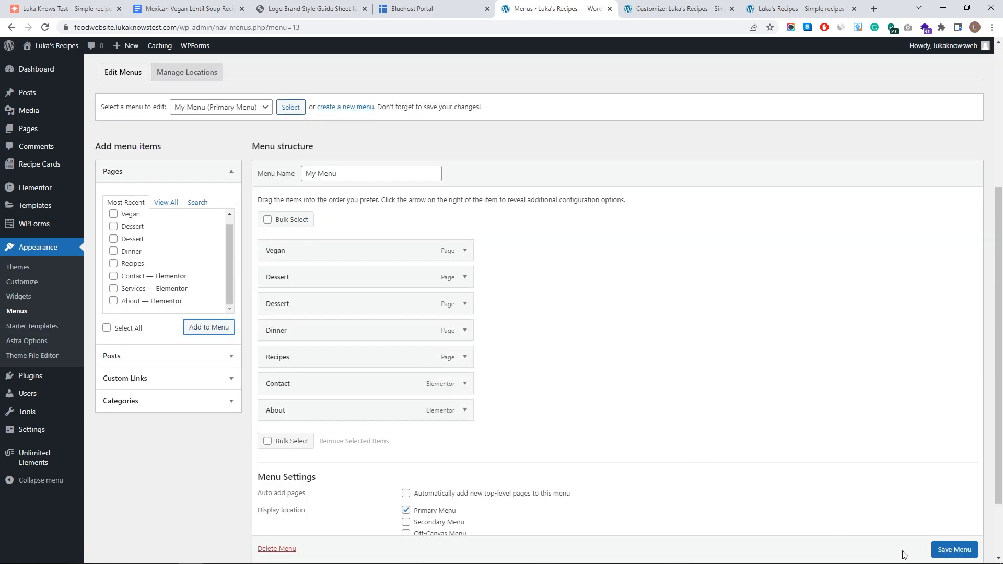
click(955, 549)
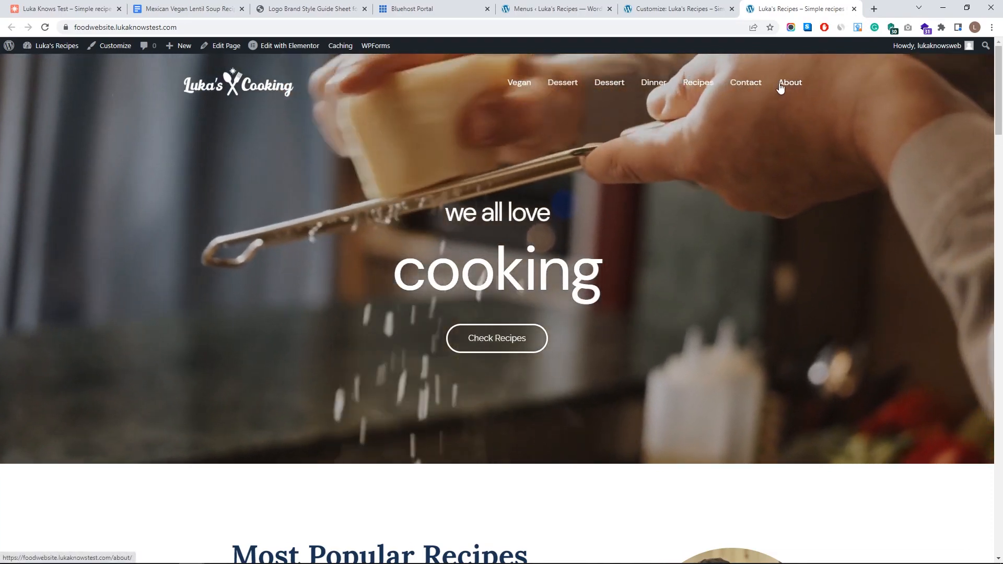
- Compare the live site's header navigation against My Menu in the menu editor
scroll(517, 375, down, 15)
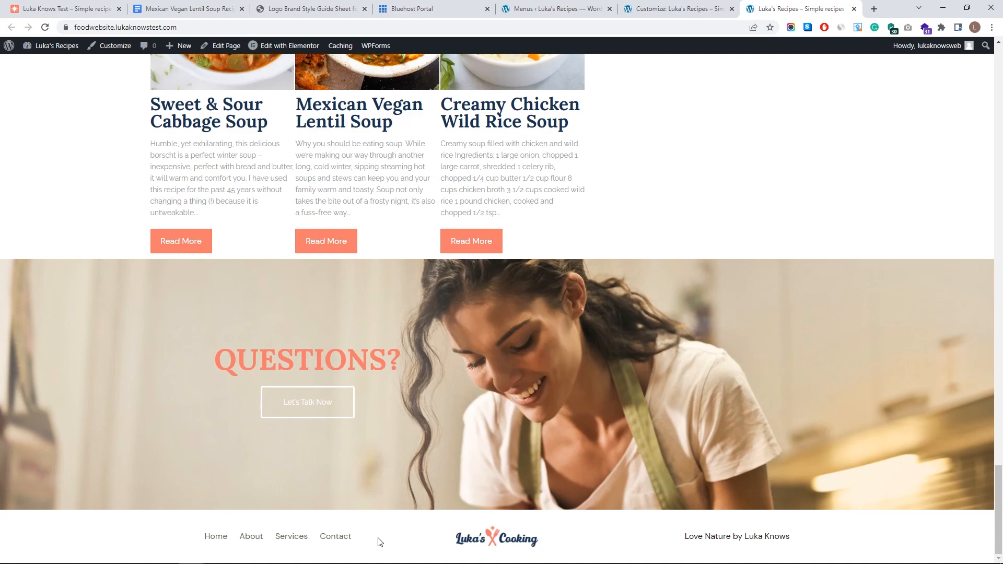
scroll(427, 513, up, 15)
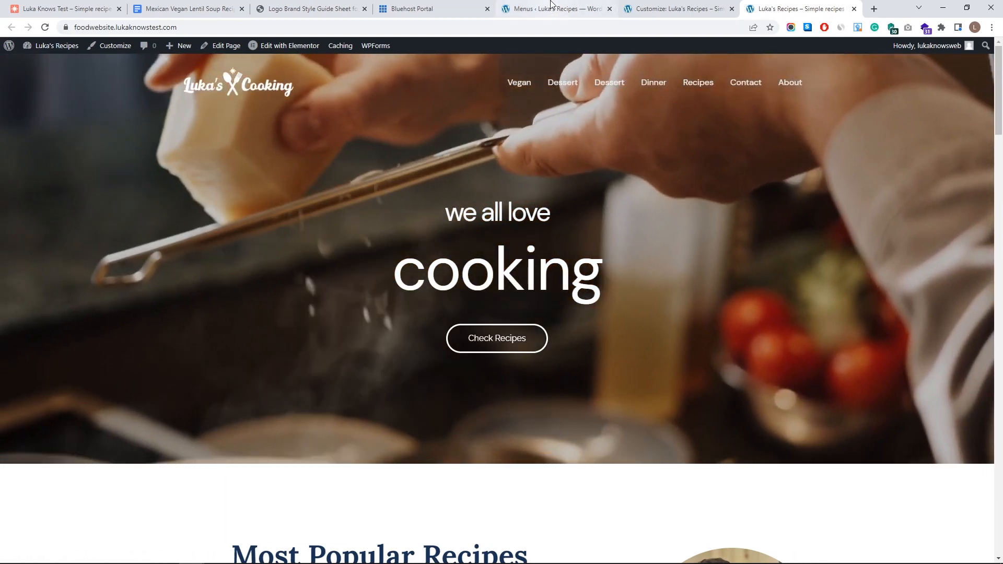
click(548, 8)
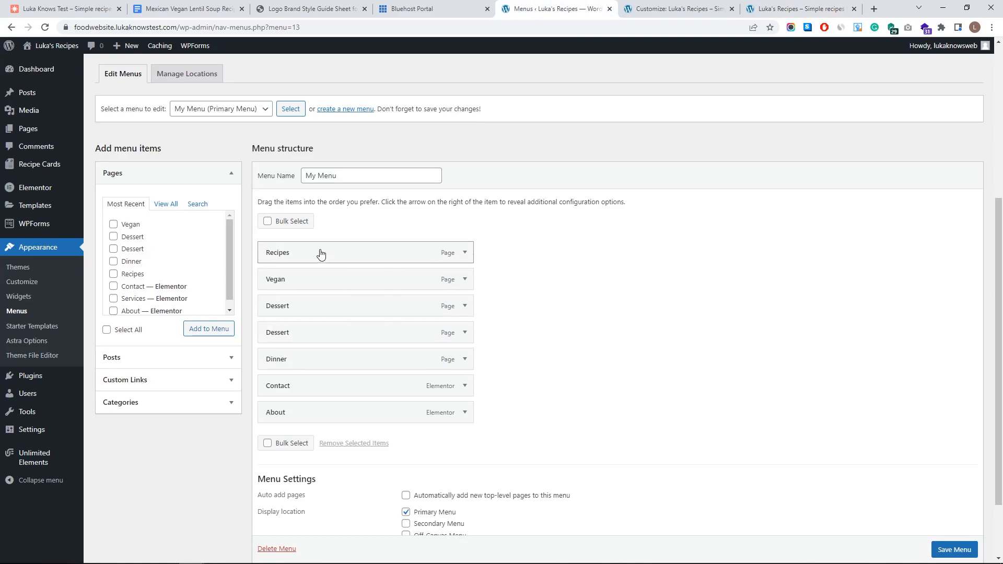
click(799, 9)
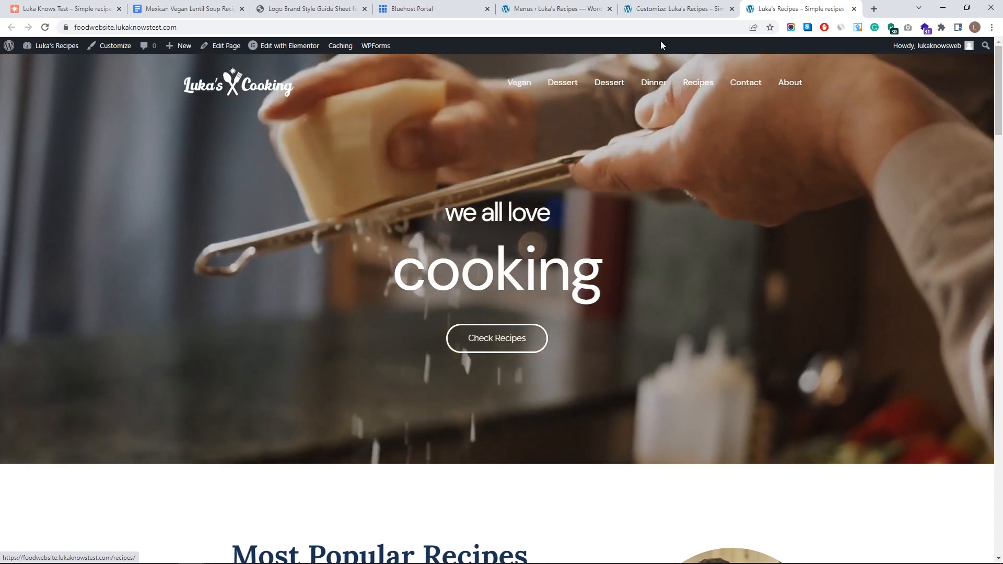
click(555, 9)
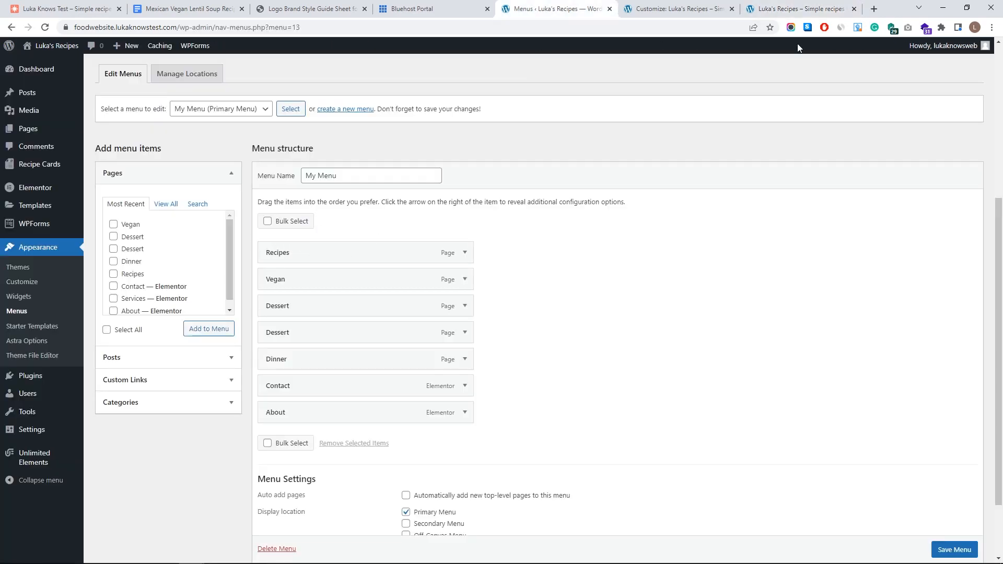
click(799, 9)
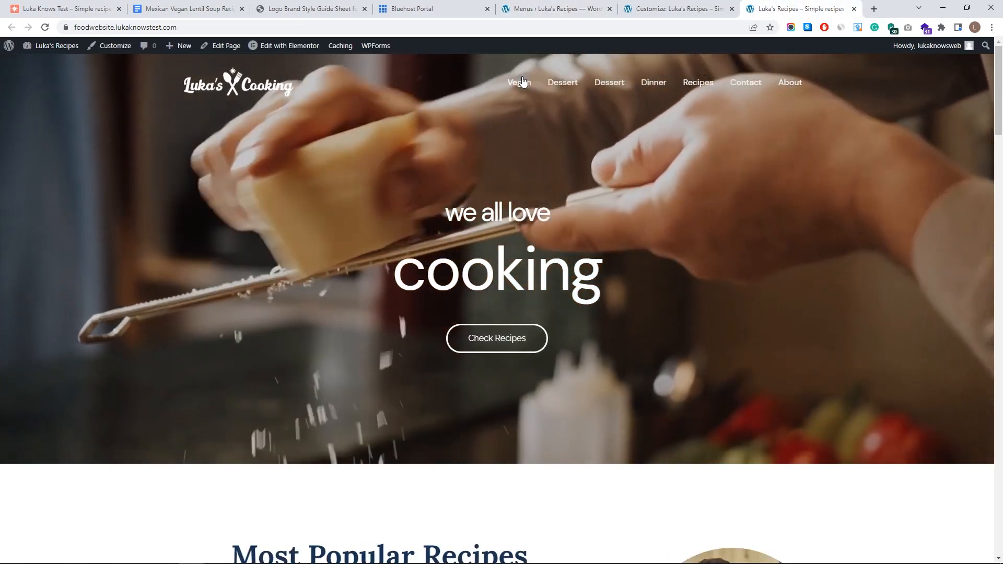
click(522, 9)
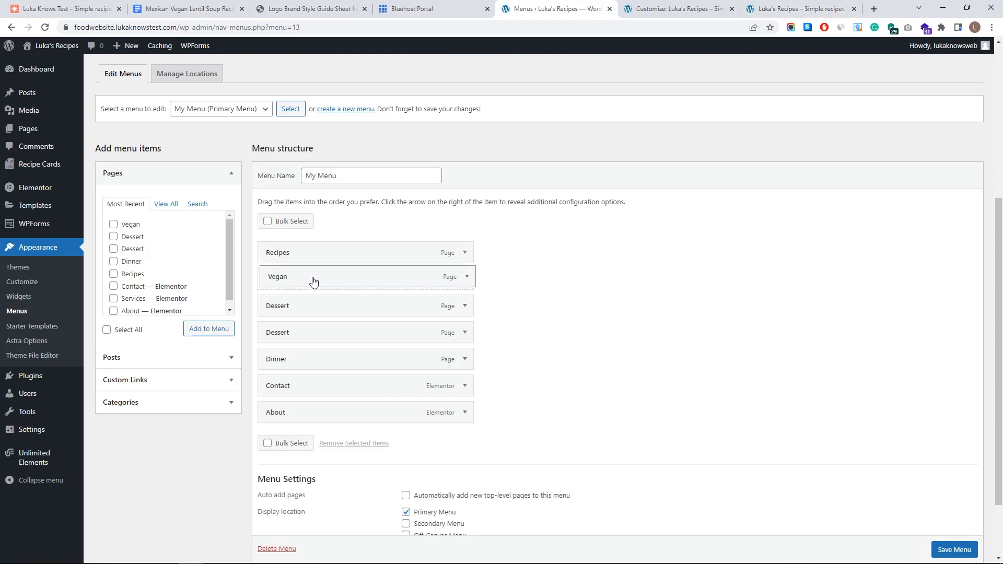
- Nest Vegan, both Dessert items and Dinner under Recipes, save My Menu, and view the live site
drag(322, 280, 338, 280)
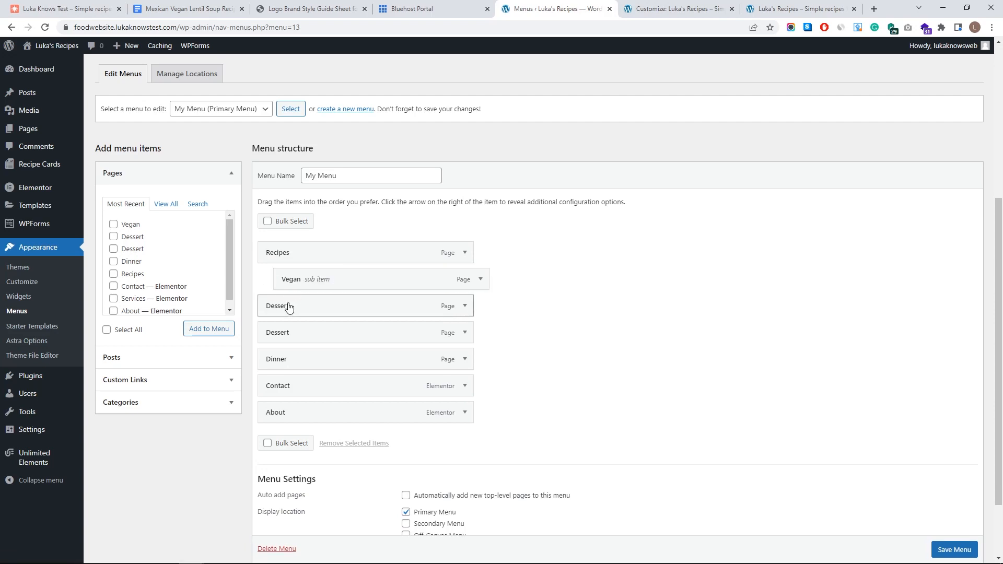
drag(296, 308, 310, 328)
drag(291, 361, 315, 356)
drag(317, 295, 309, 299)
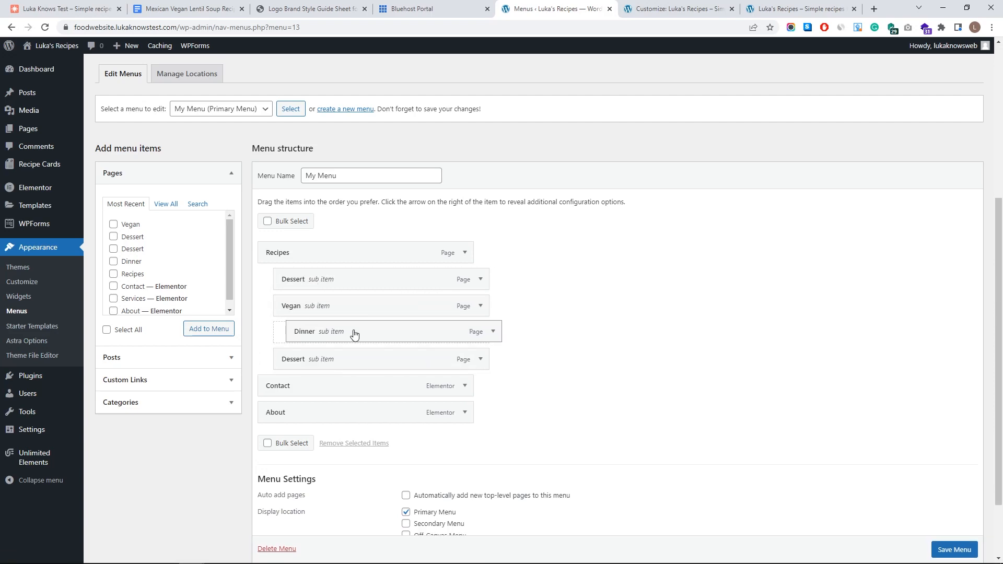
click(960, 553)
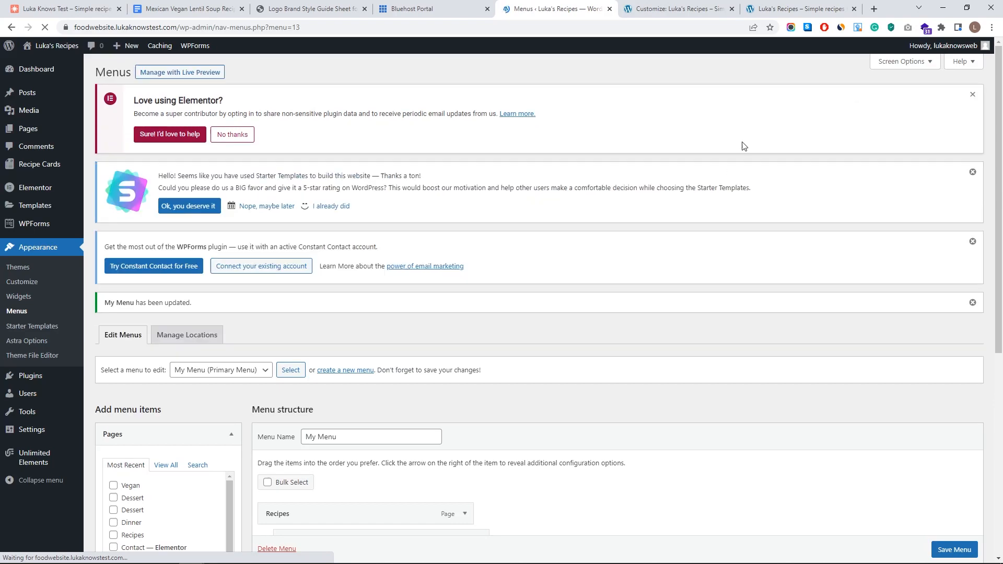
click(788, 10)
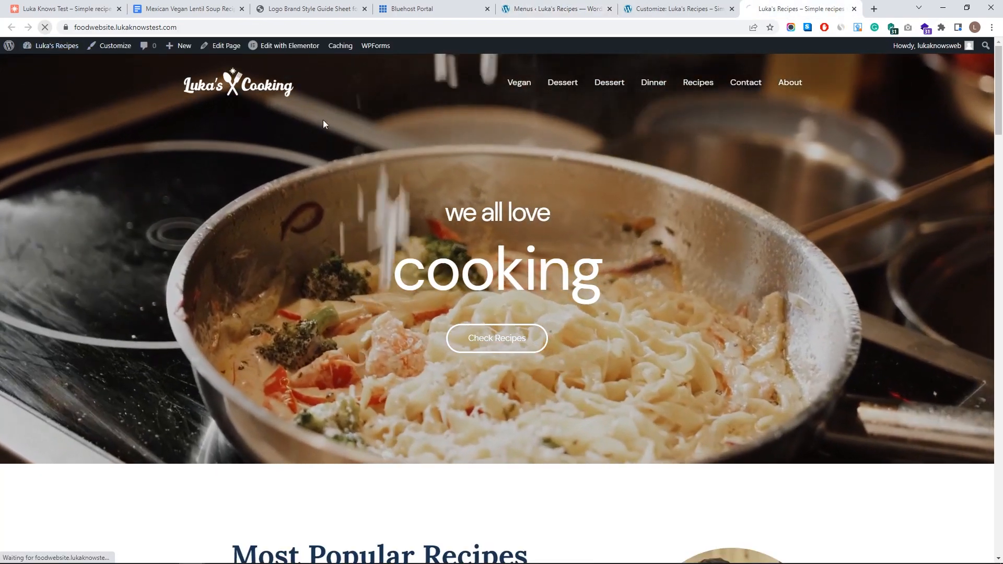
- Reload the homepage to confirm the Recipes, Contact and About menu, then launch the Customizer
click(527, 87)
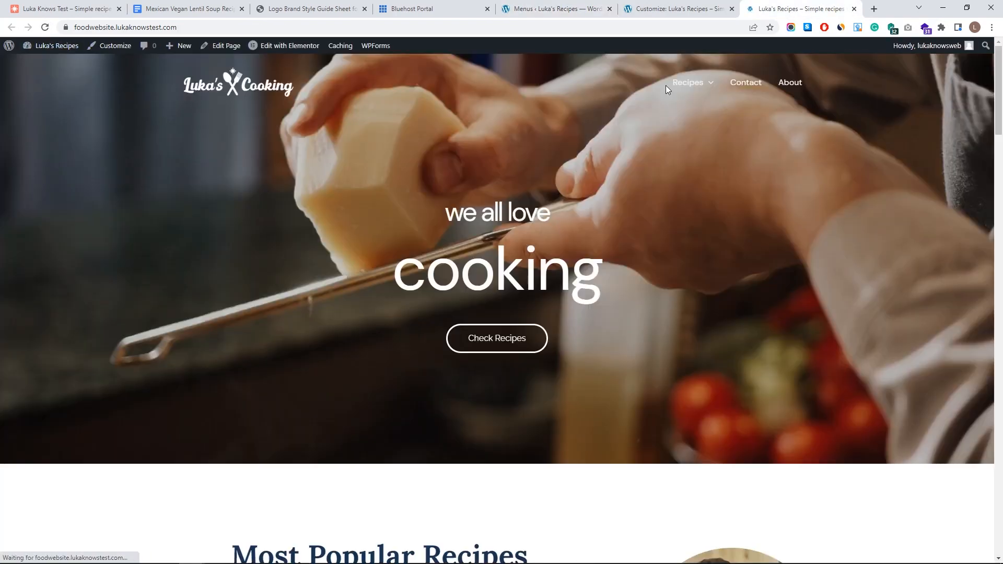
mouse_move(699, 89)
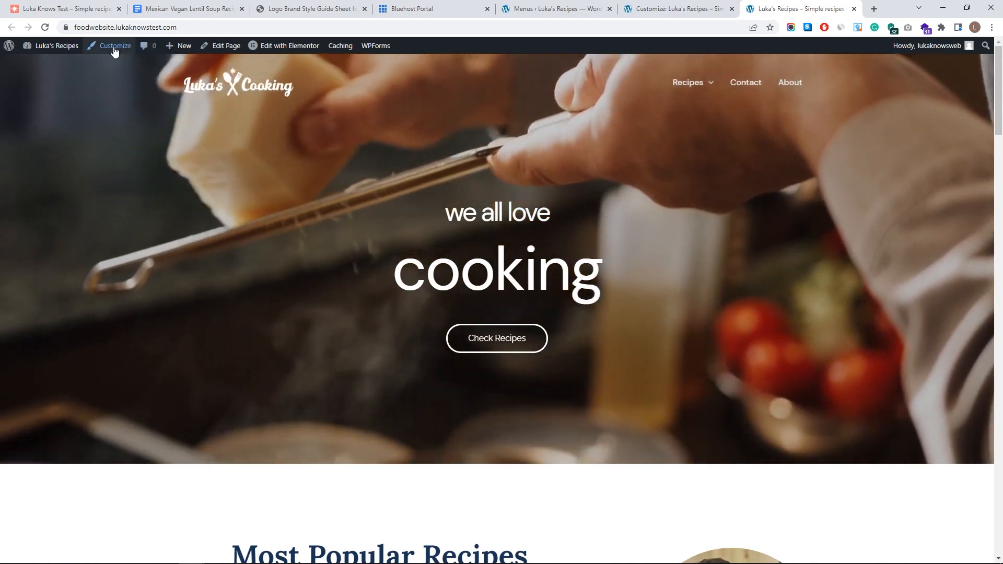
click(114, 47)
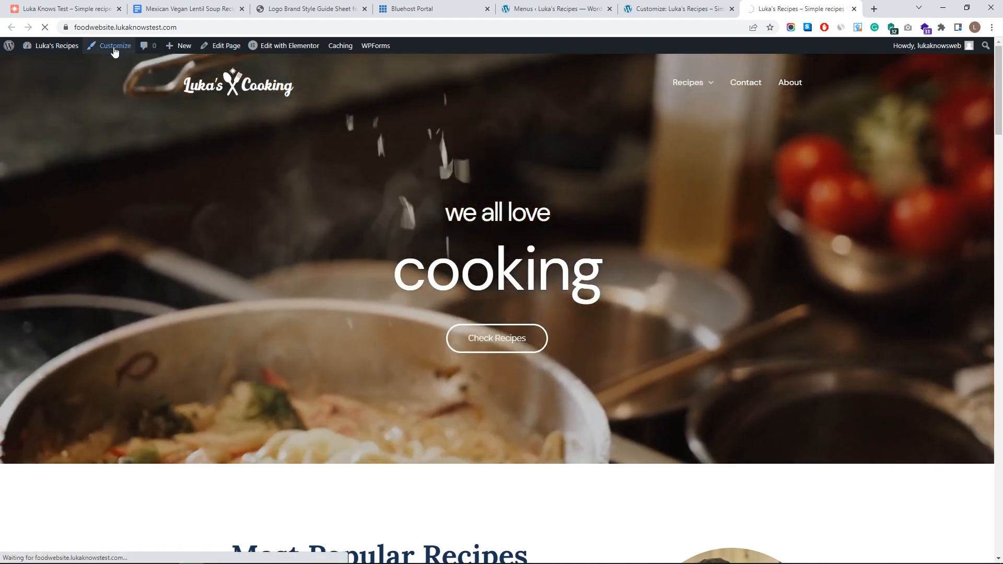
mouse_move(770, 83)
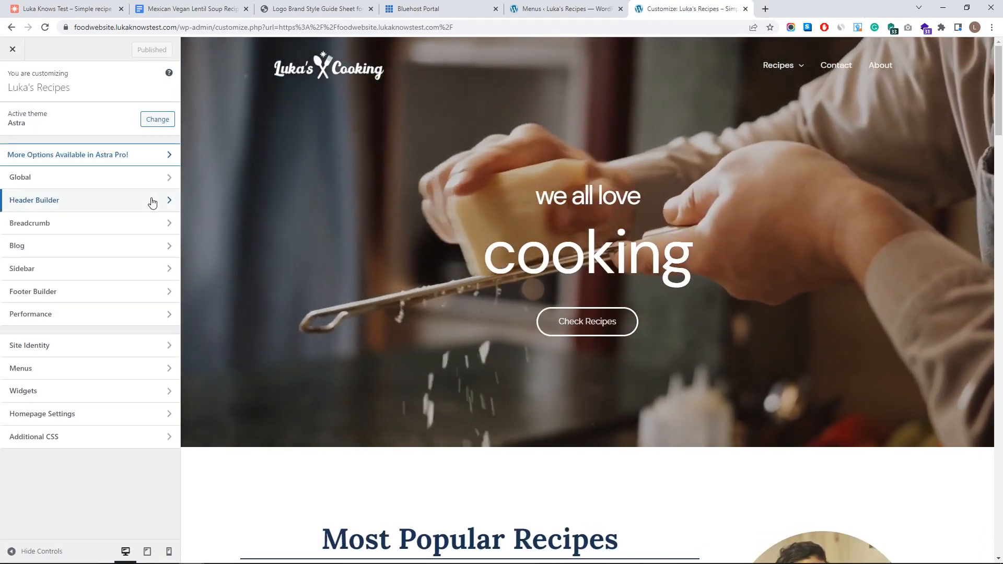
- Go to Header Builder > Transparent Header colour design options
click(150, 202)
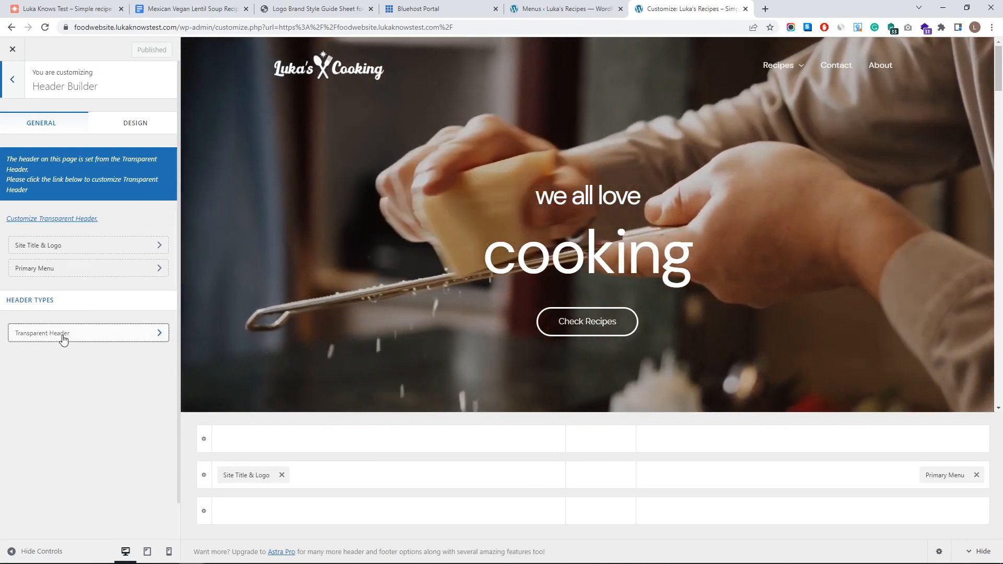
click(63, 337)
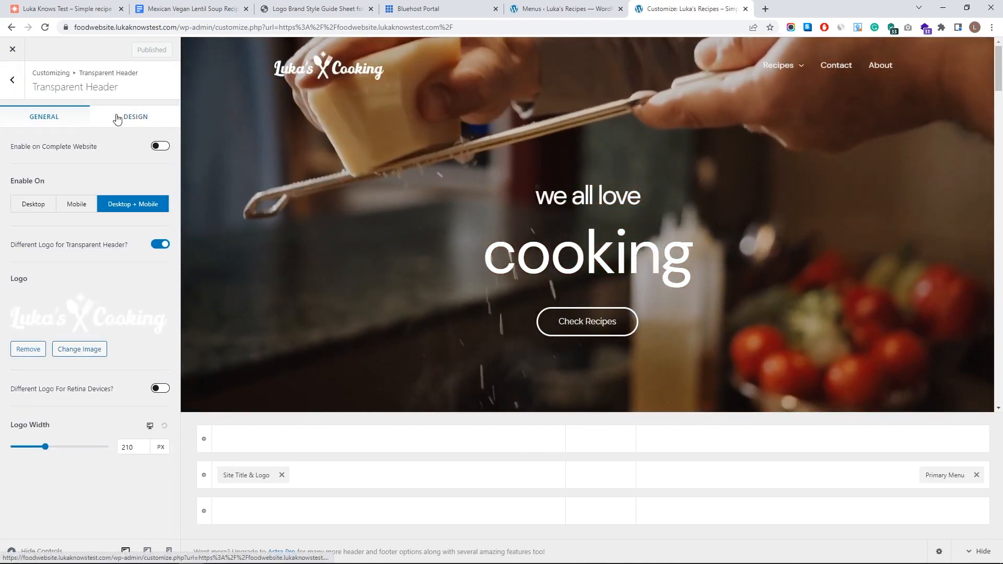
click(117, 118)
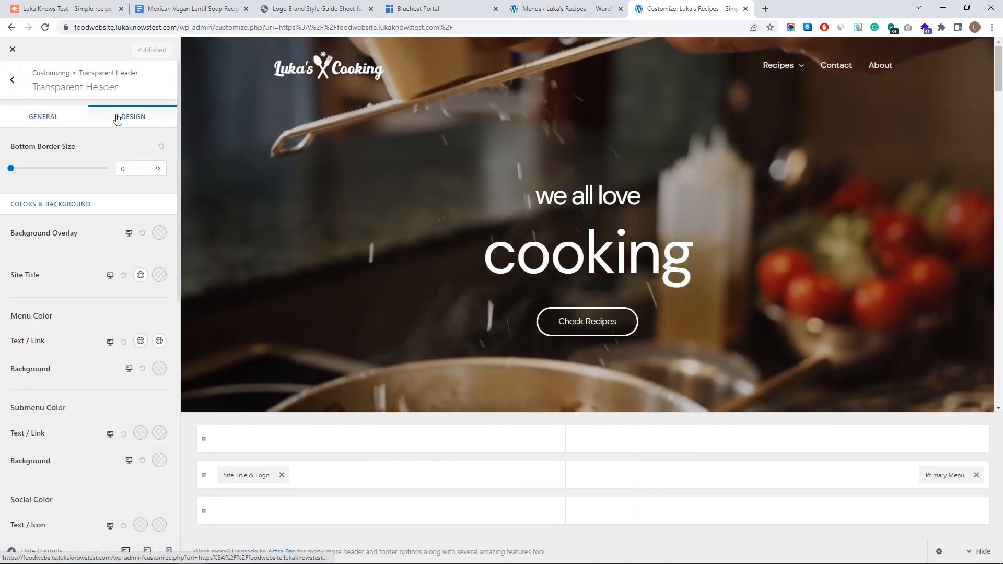
scroll(136, 261, down, 3)
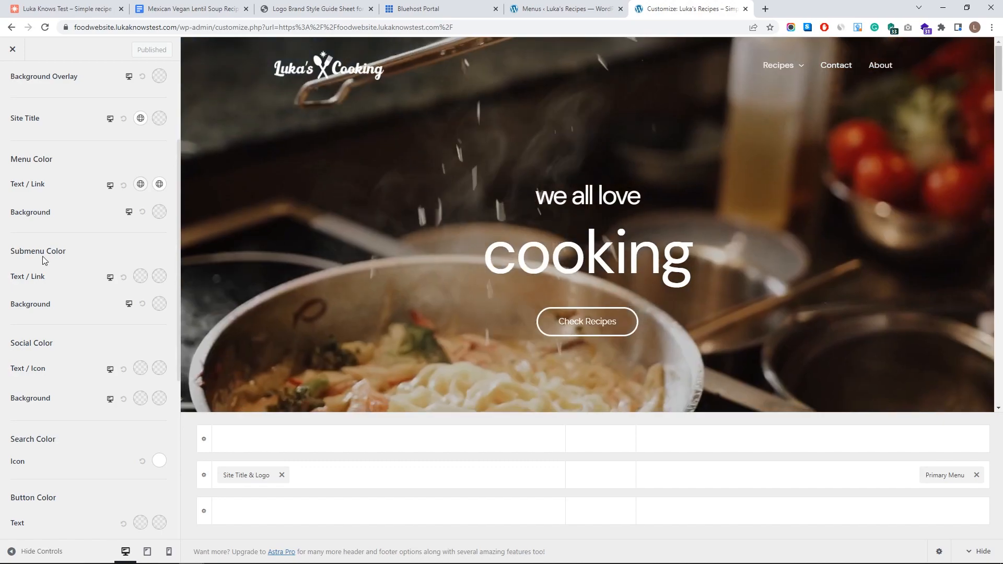
- Set the transparent header's submenu background to translucent light grey #EDEDED4F
mouse_move(778, 66)
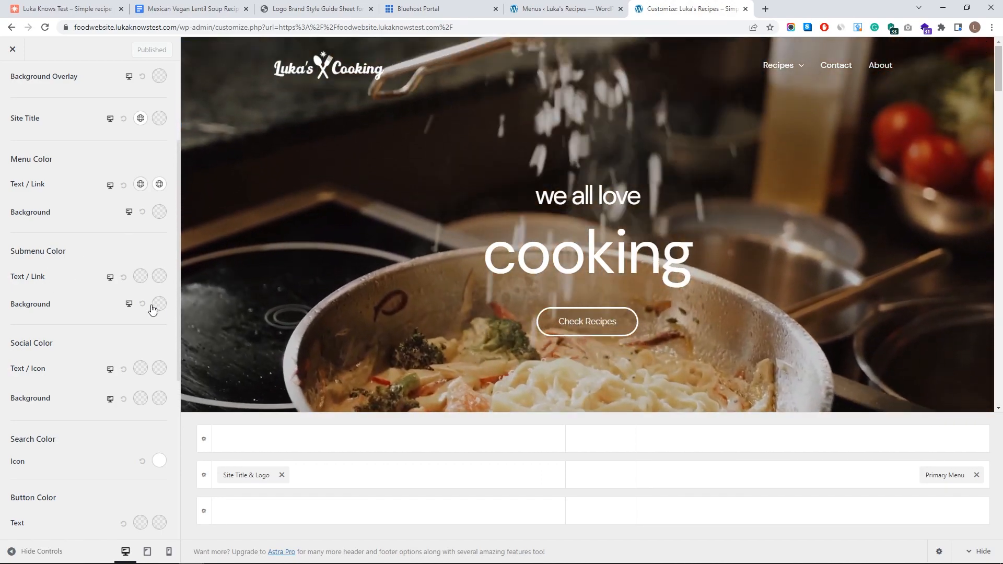
click(159, 303)
click(163, 324)
click(174, 326)
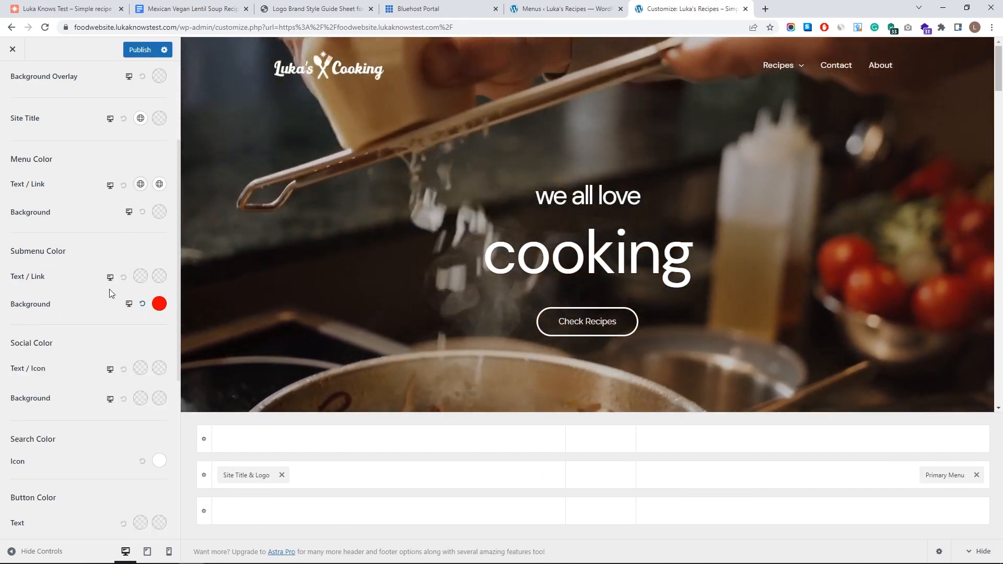
mouse_move(779, 65)
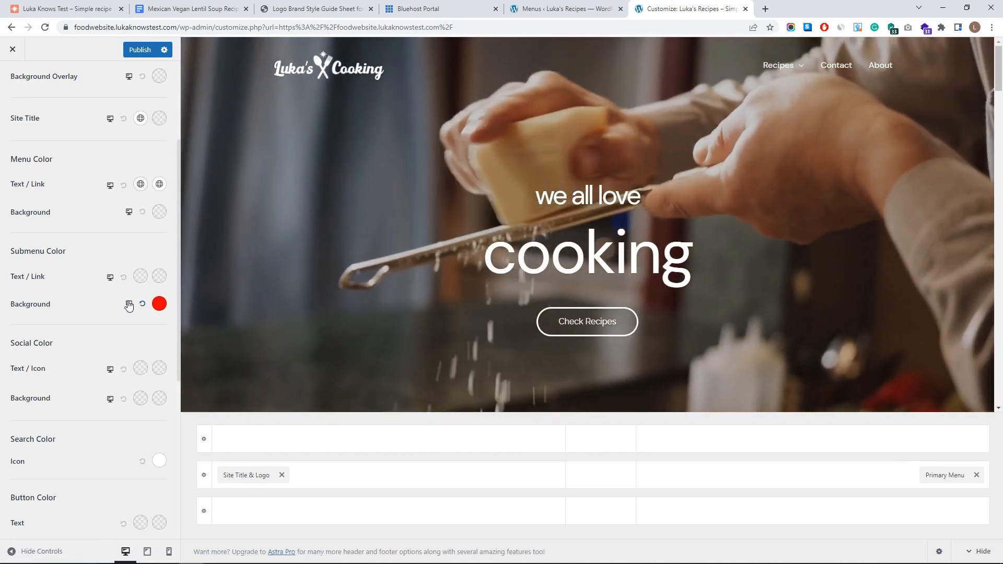
click(152, 305)
click(13, 338)
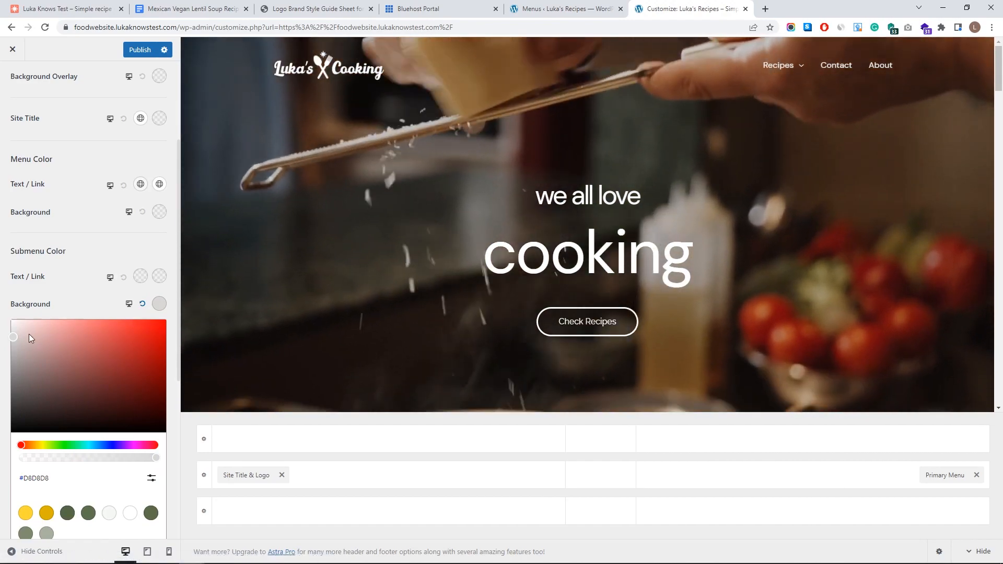
click(12, 327)
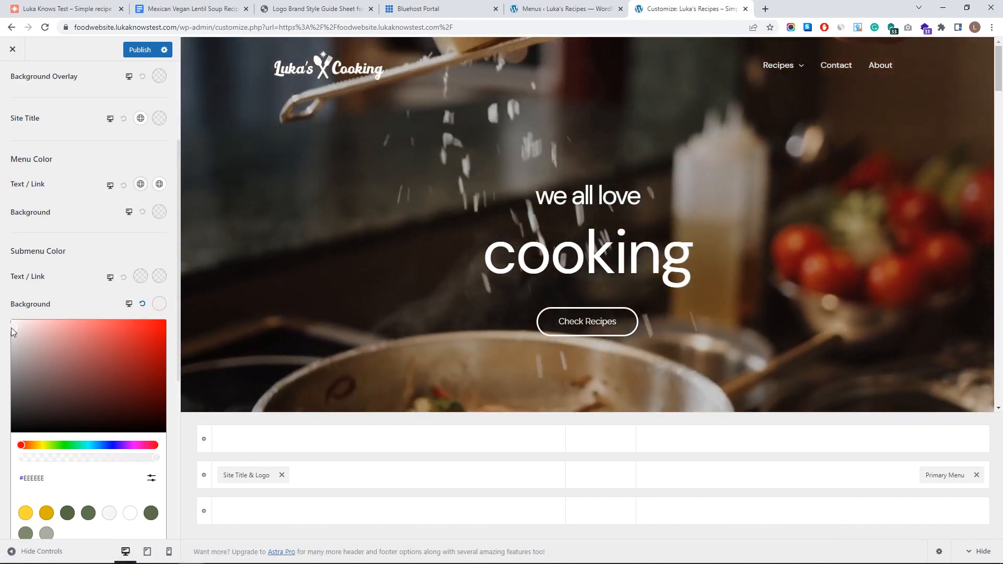
drag(156, 457, 63, 457)
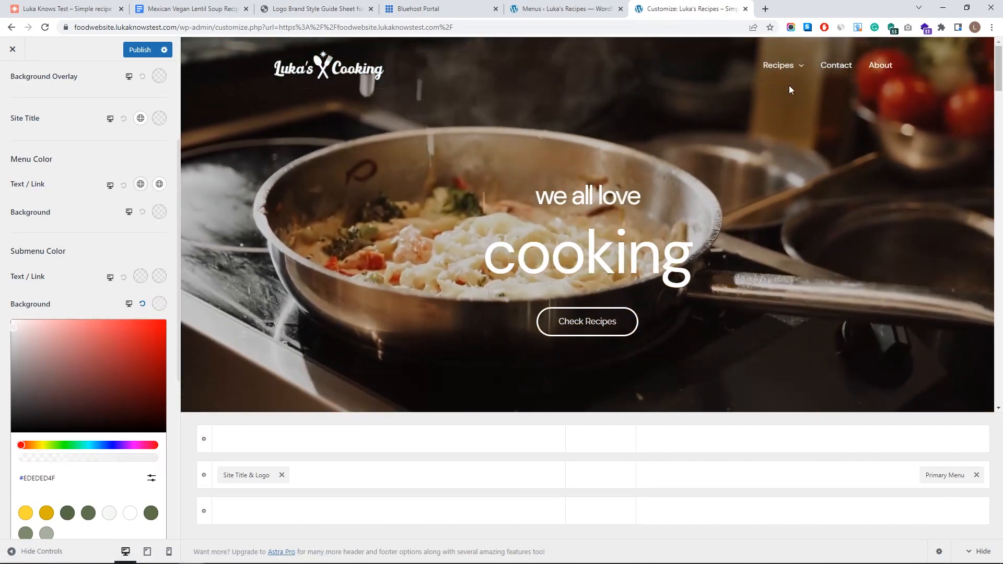
mouse_move(784, 65)
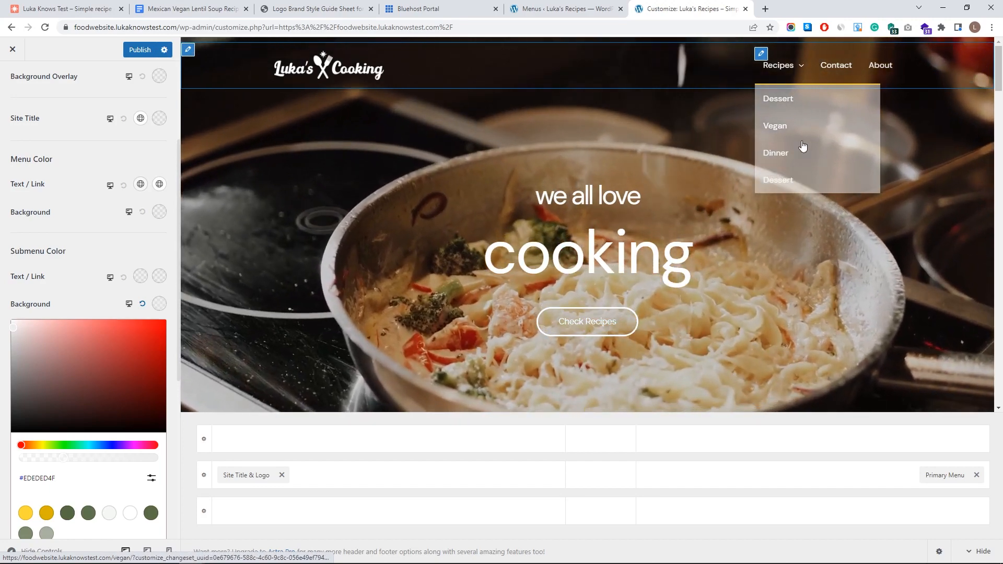
- Give the toggle a semi-transparent yellow background #FFE46EA6, then return to the Menus admin page
scroll(90, 270, down, 4)
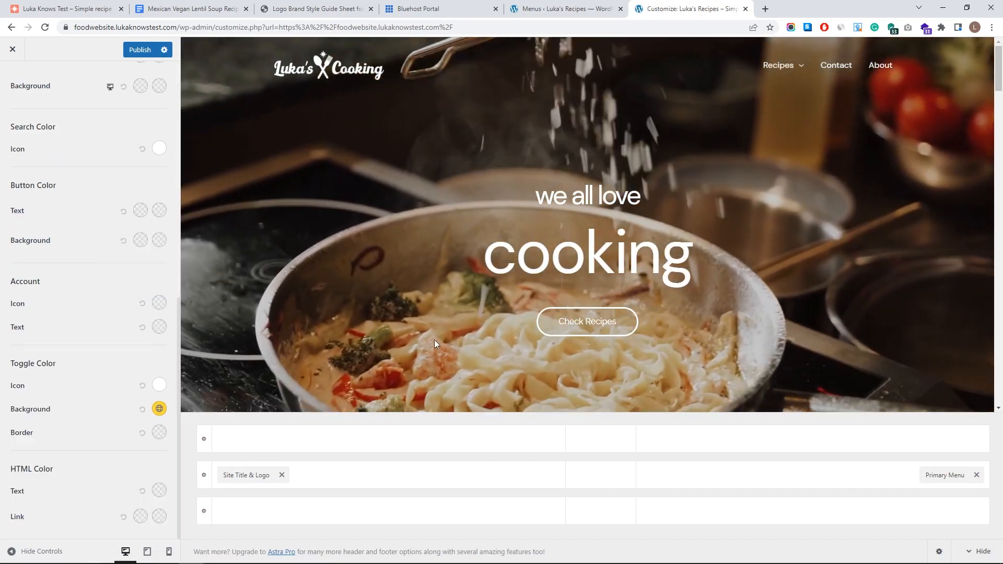
mouse_move(794, 83)
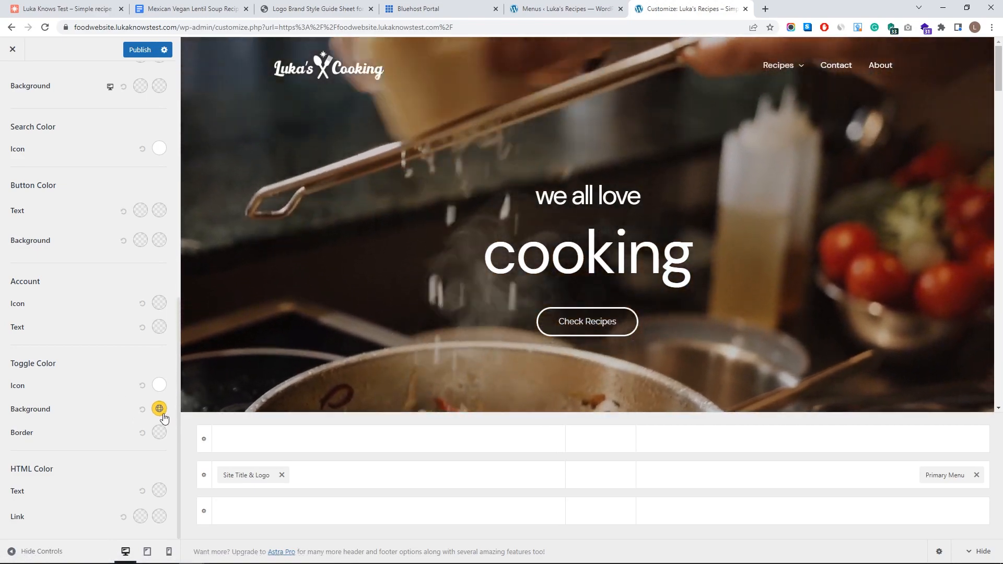
click(159, 408)
click(99, 424)
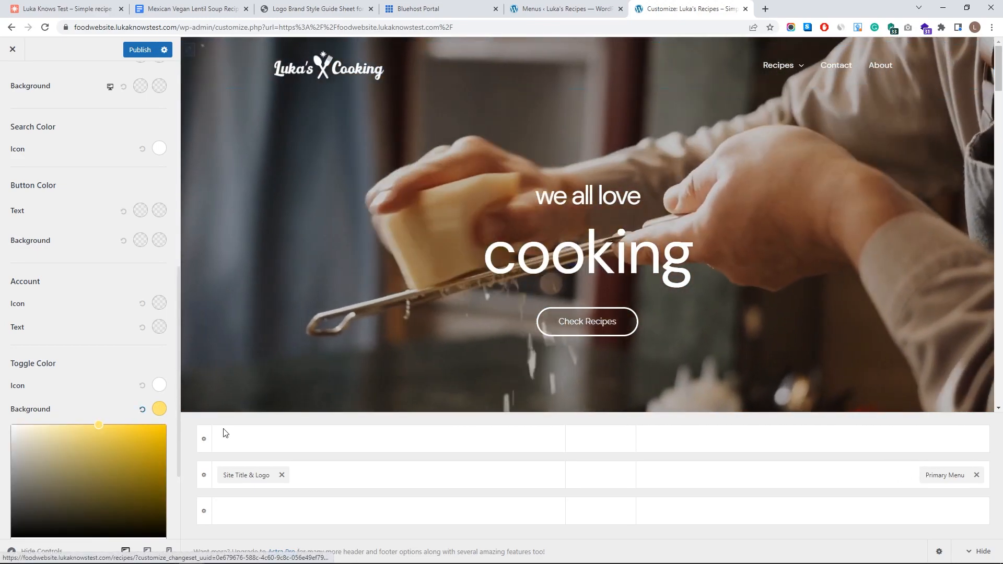
scroll(134, 499, down, 2)
drag(129, 458, 110, 465)
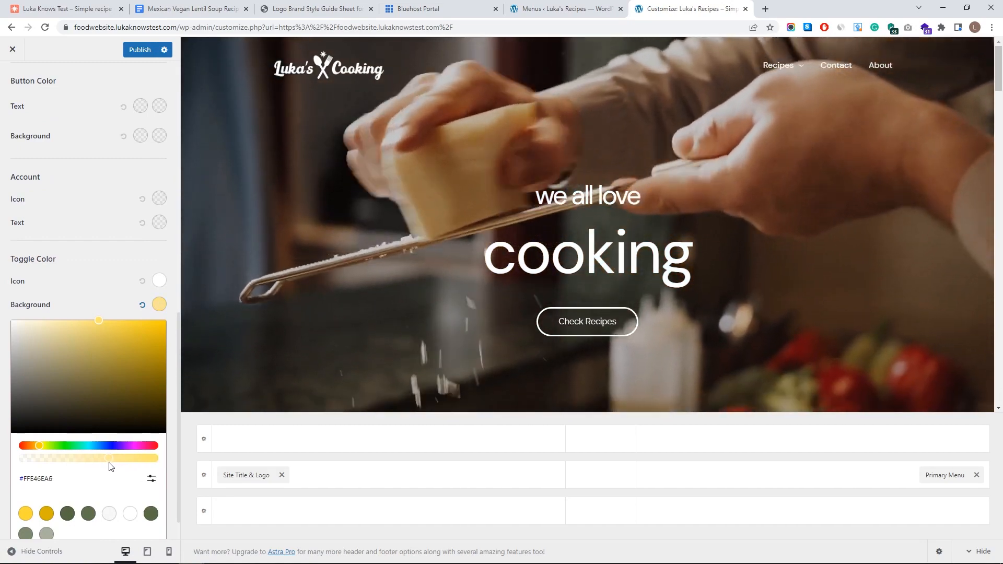
mouse_move(768, 66)
scroll(127, 277, up, 10)
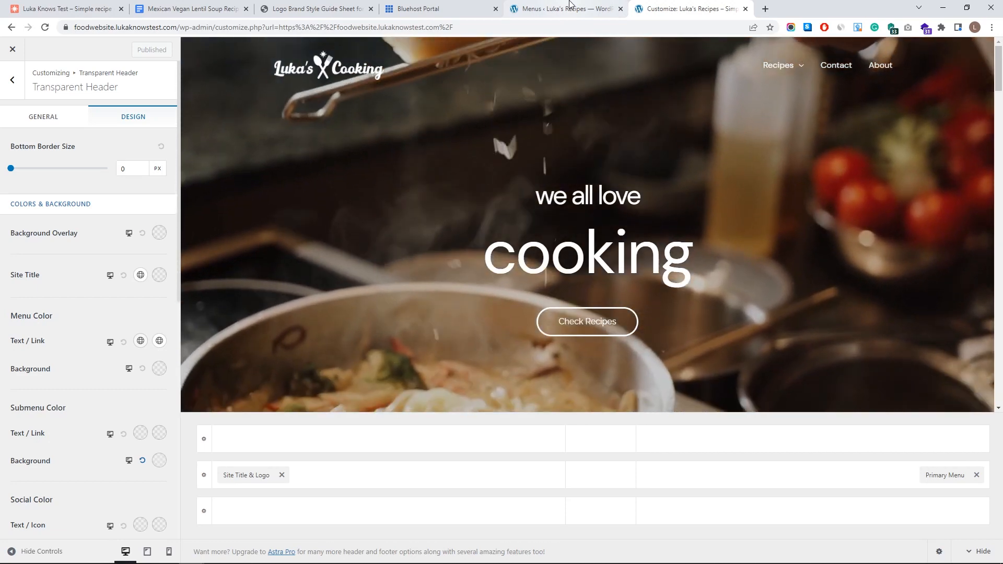
click(574, 8)
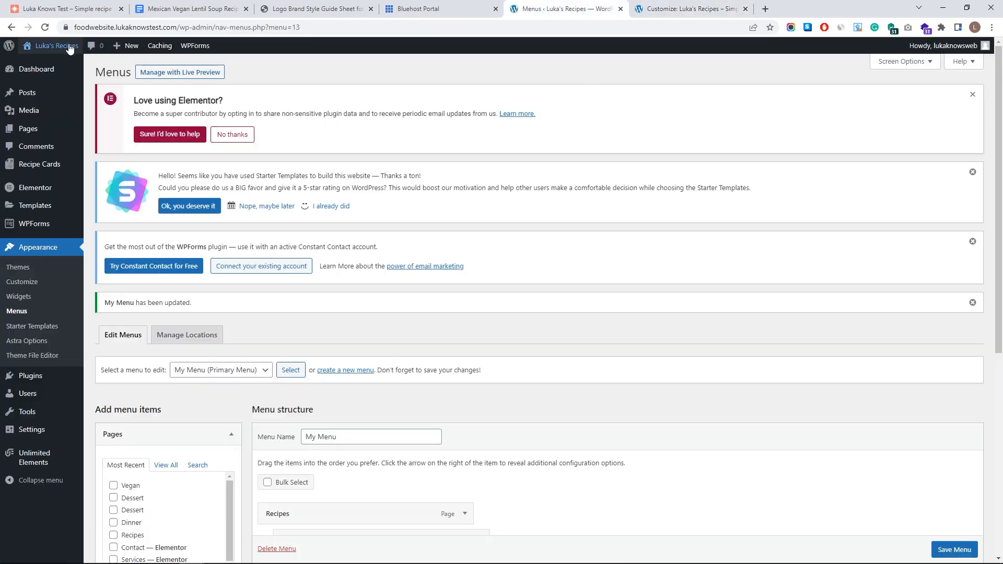
- Check the restyled Recipes dropdown on the live site, open the Recipes page, then return to the admin
drag(636, 6, 761, 4)
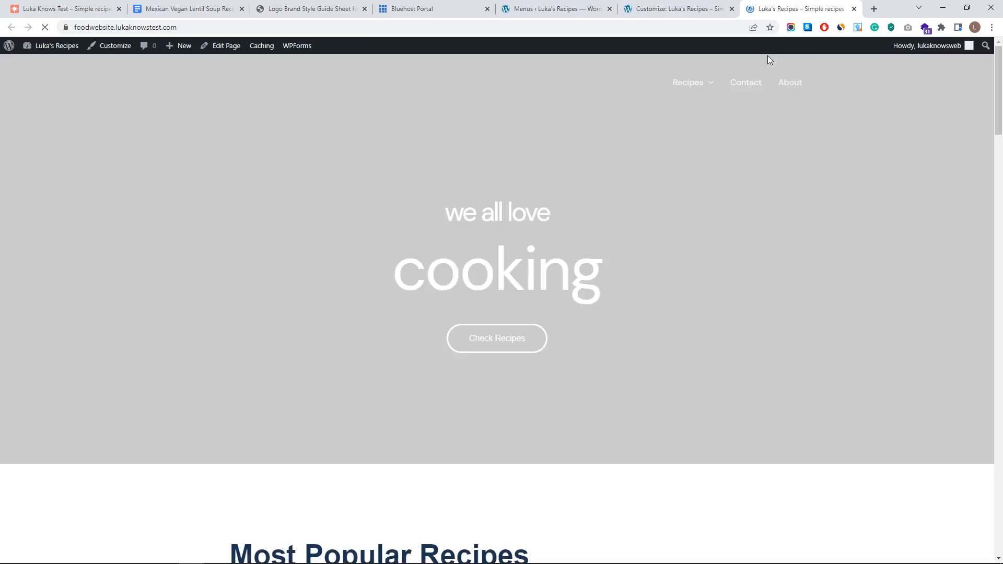
mouse_move(692, 88)
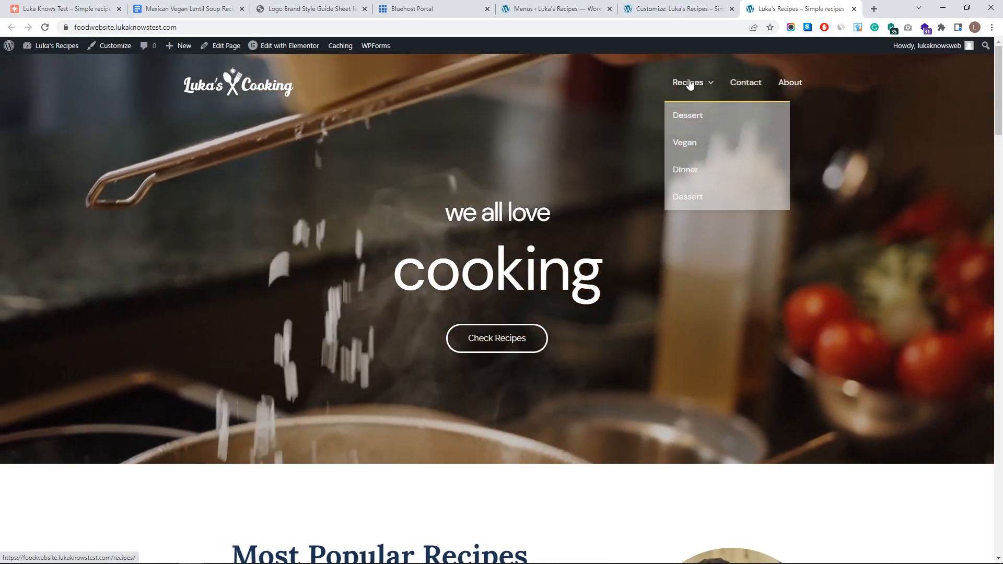
click(690, 83)
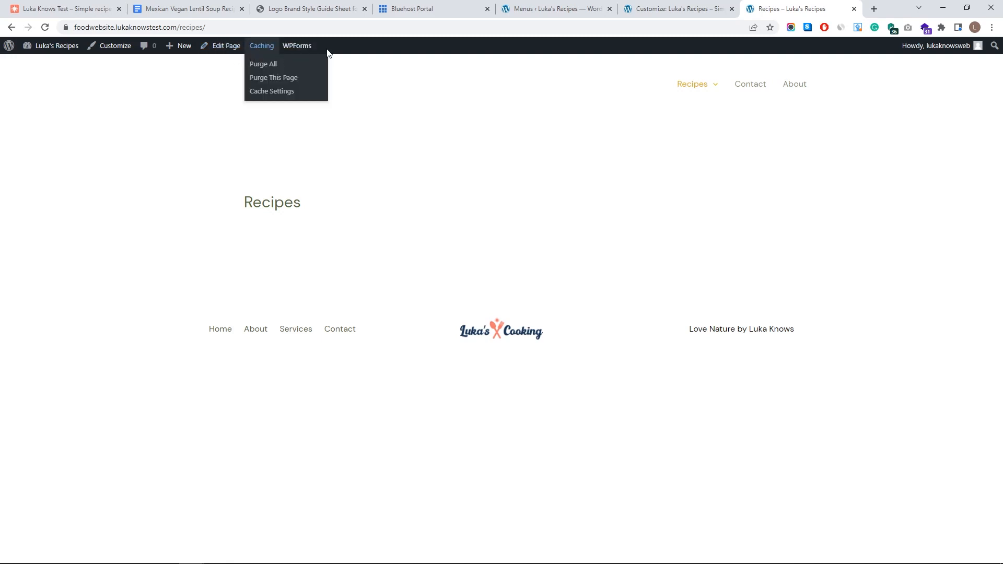
click(552, 8)
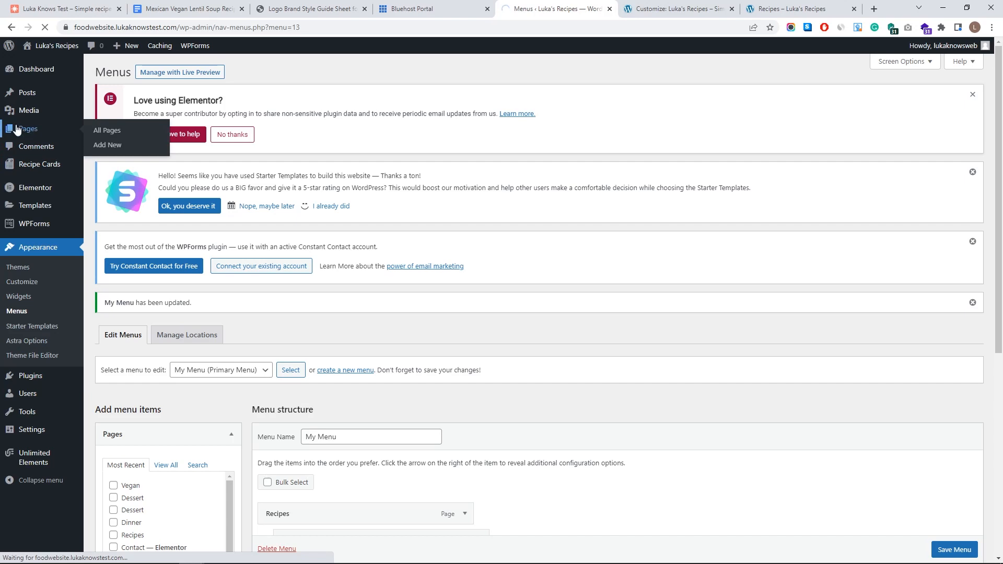
scroll(156, 256, down, 3)
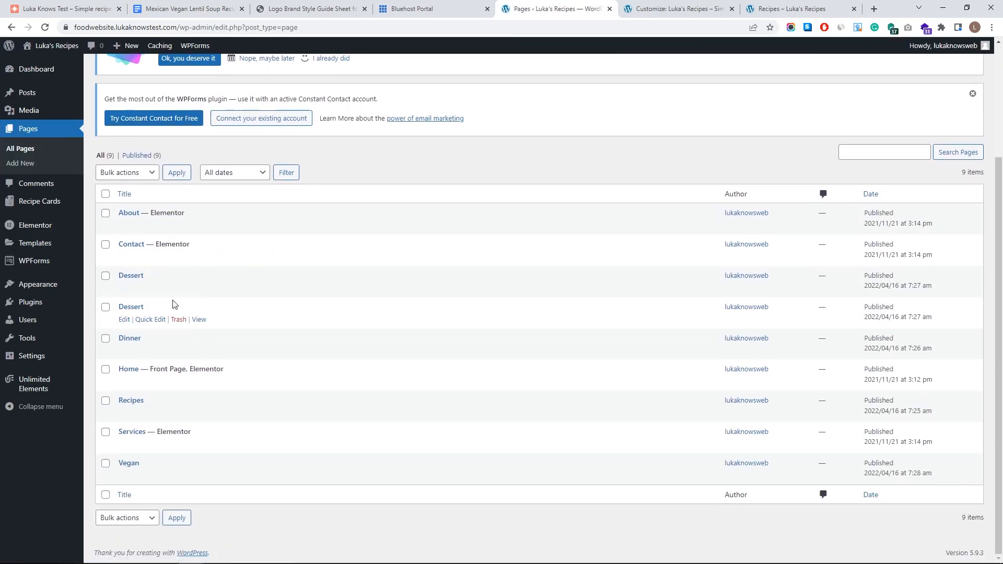
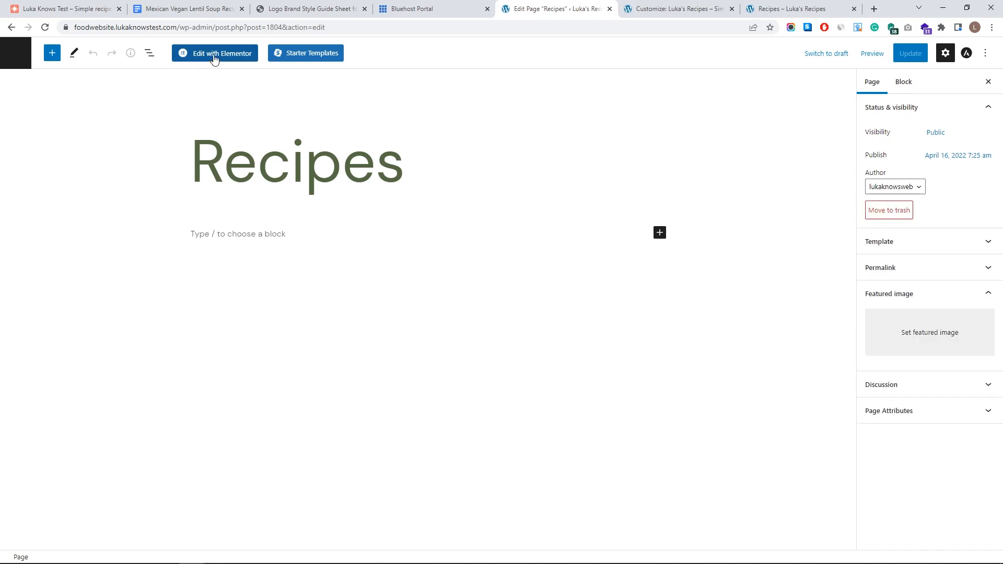
- Open the Recipes page in Elementor, add a single-column section, and search widgets for 'post'
click(214, 54)
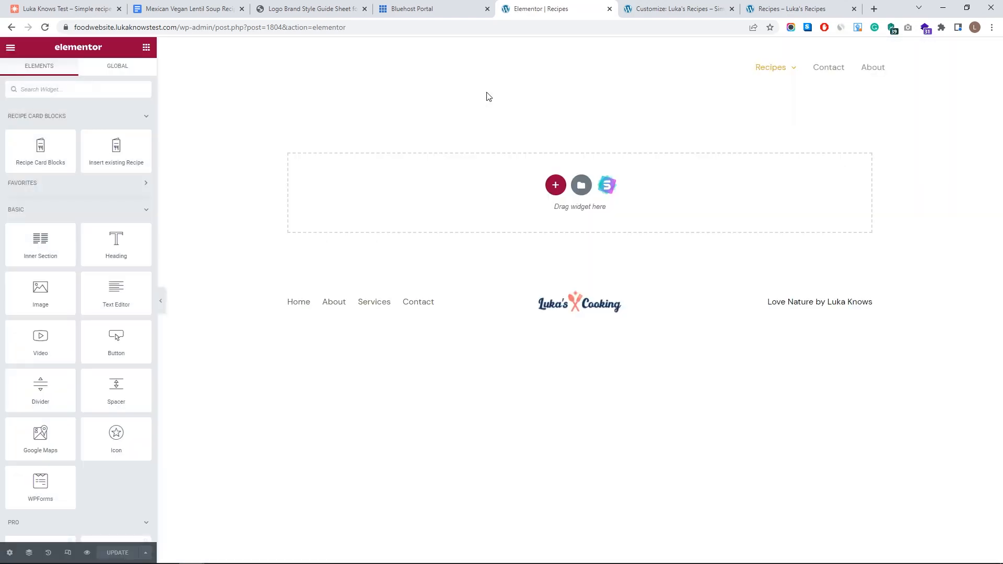
click(705, 4)
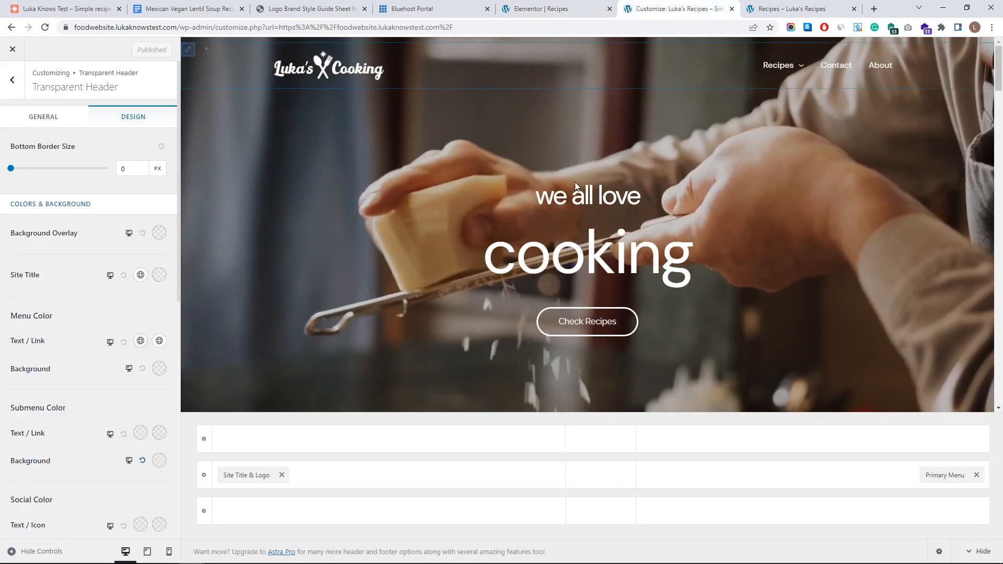
scroll(575, 209, down, 15)
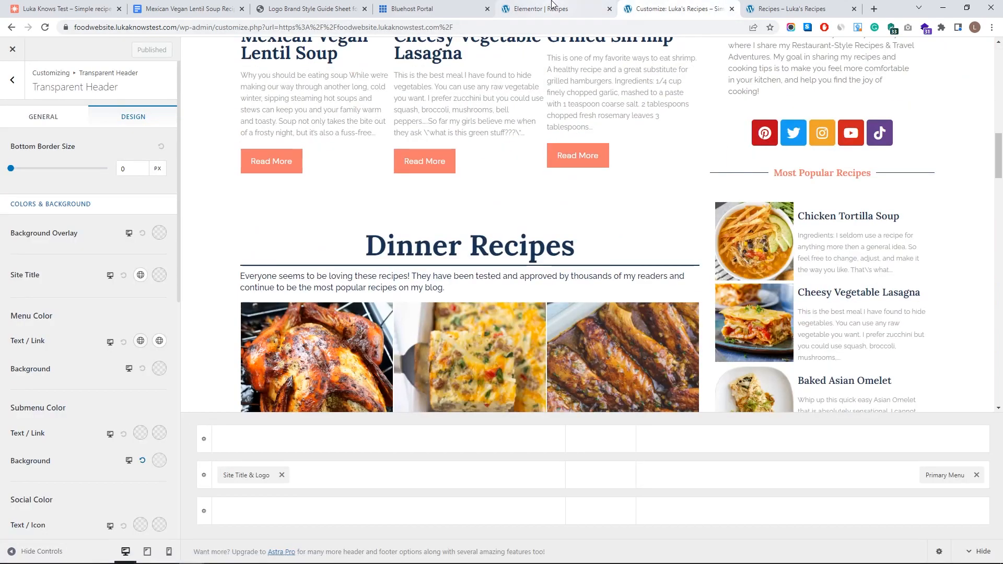
click(552, 5)
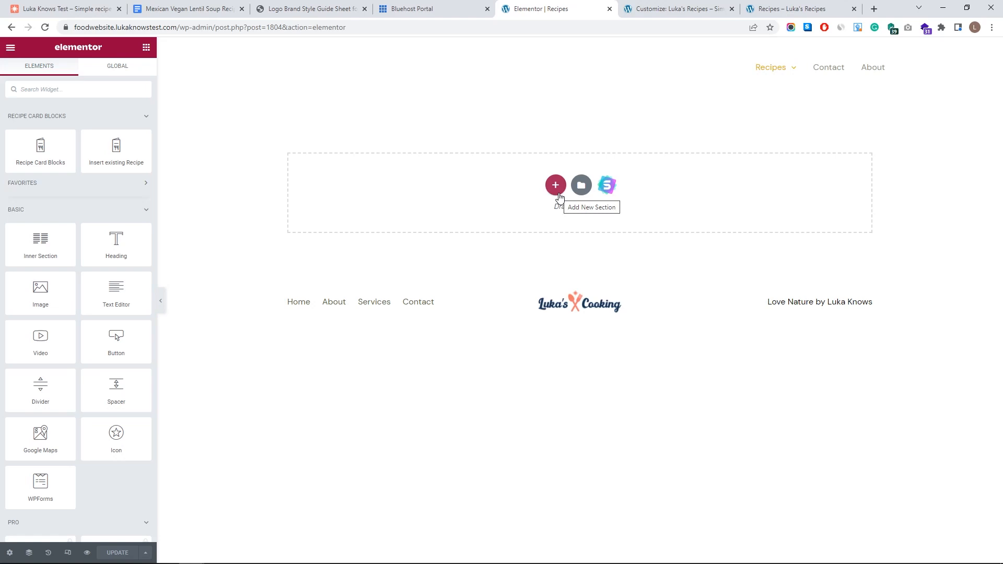
click(556, 186)
click(447, 215)
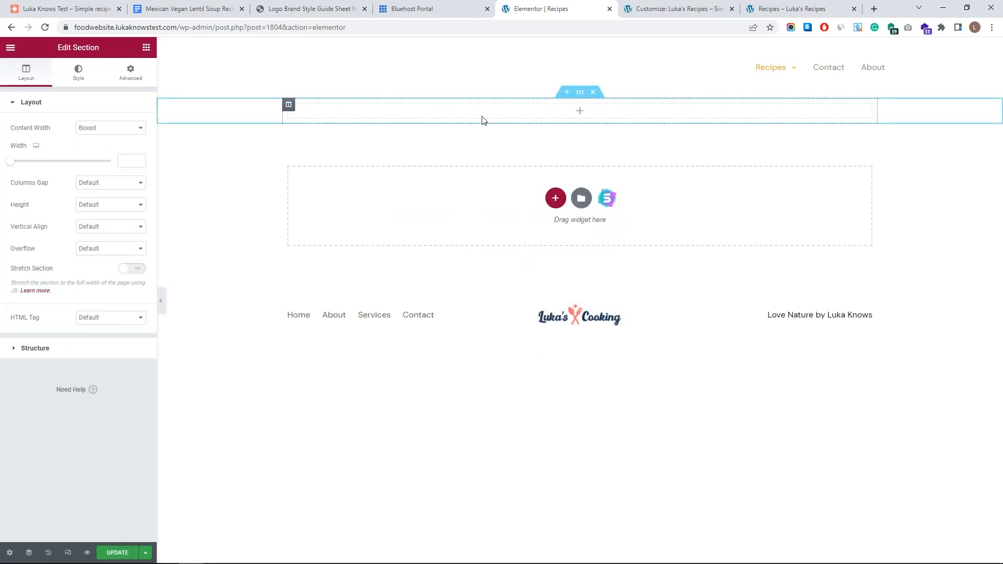
click(287, 108)
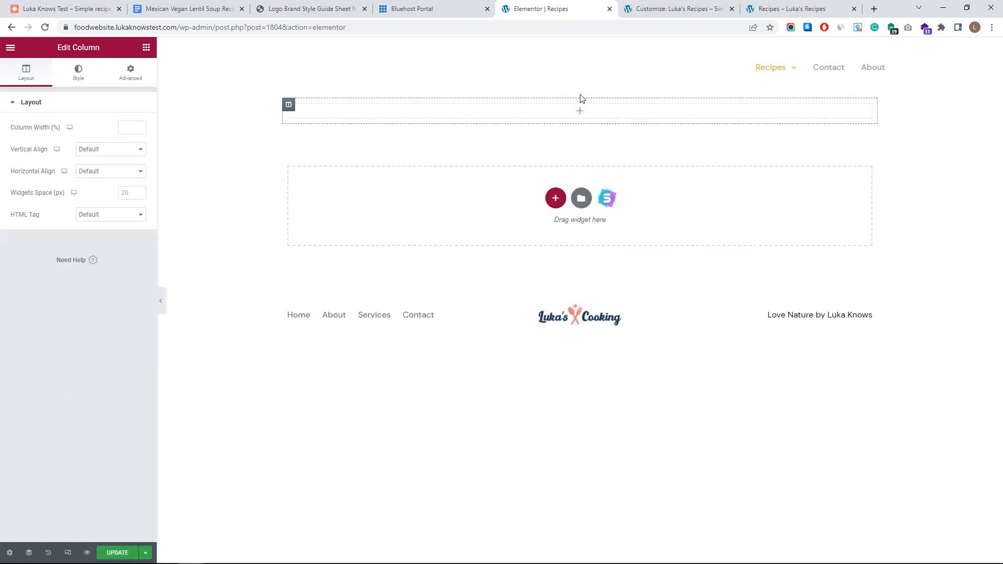
click(580, 92)
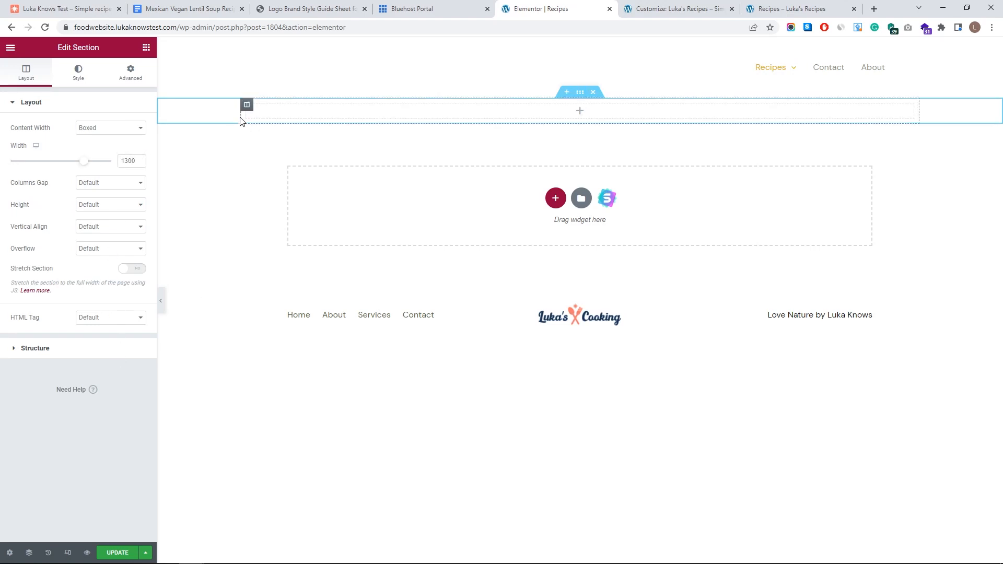
click(386, 119)
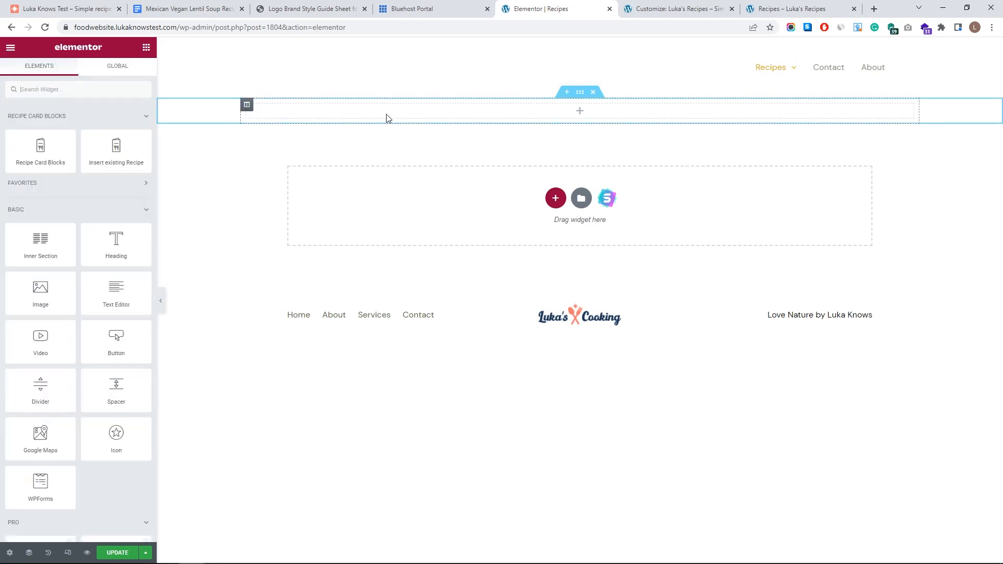
click(122, 86)
text(post)
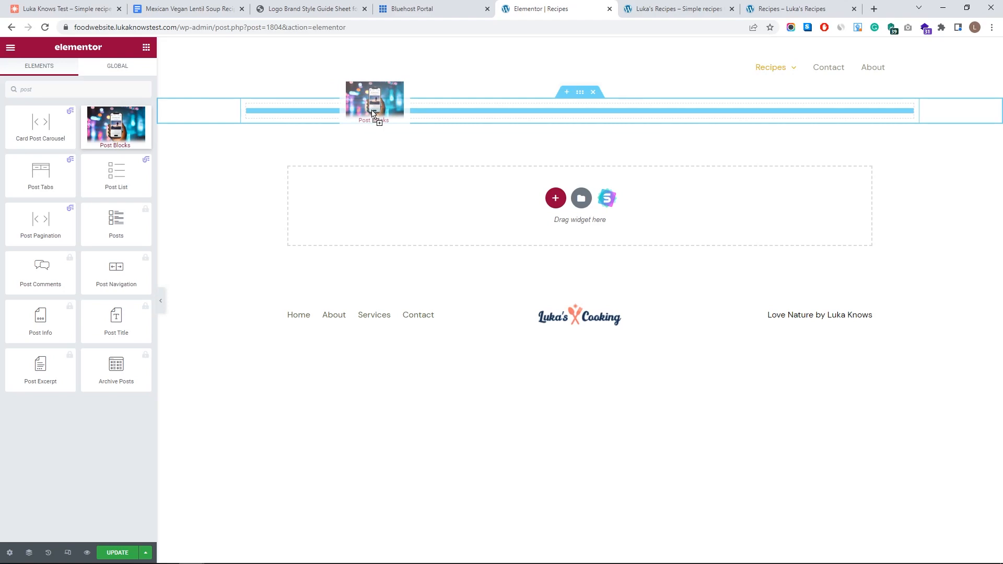
- Copy the Home page's Most Popular Recipes post grid and paste it into the new column
click(653, 4)
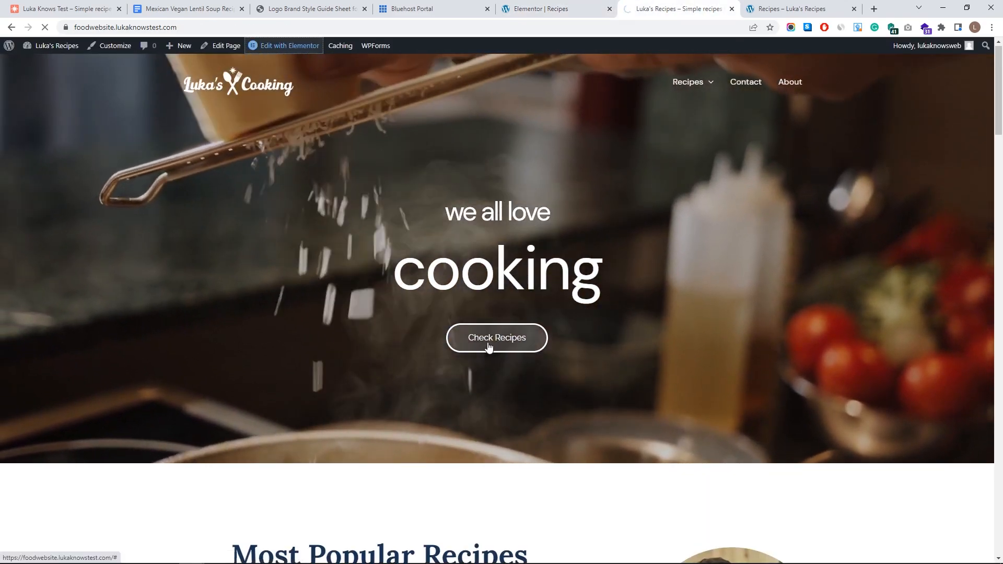
click(489, 346)
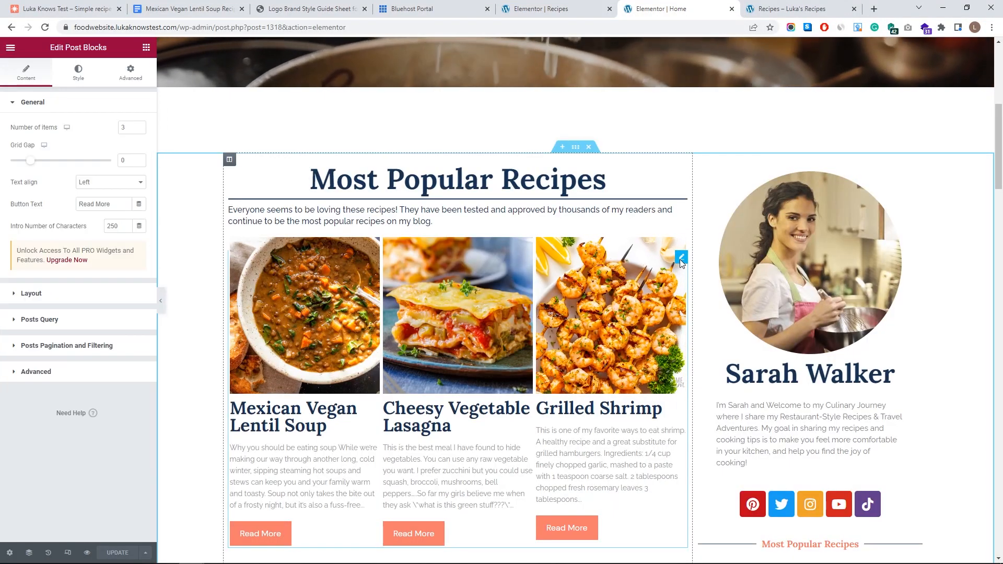
right_click(680, 260)
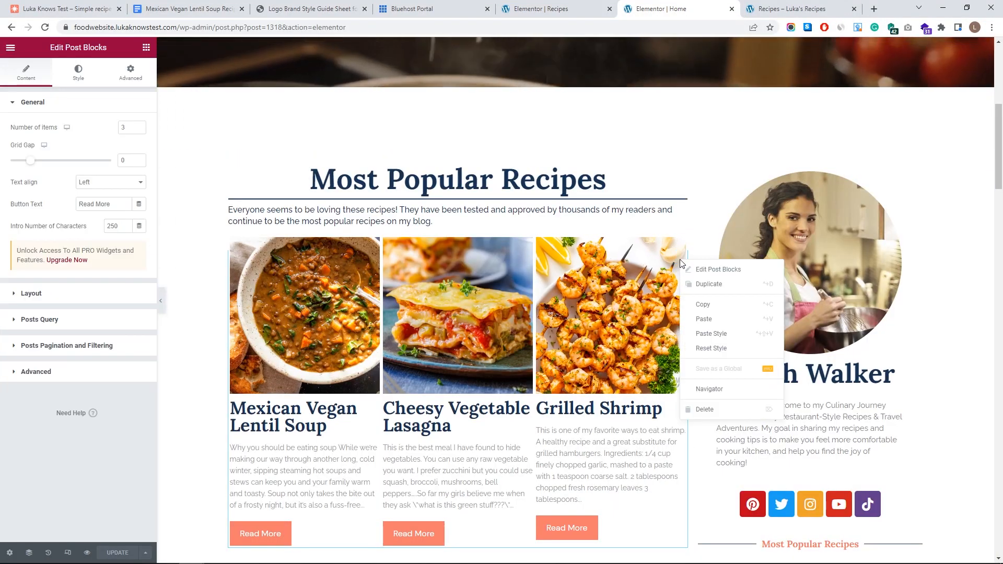
click(702, 304)
click(553, 9)
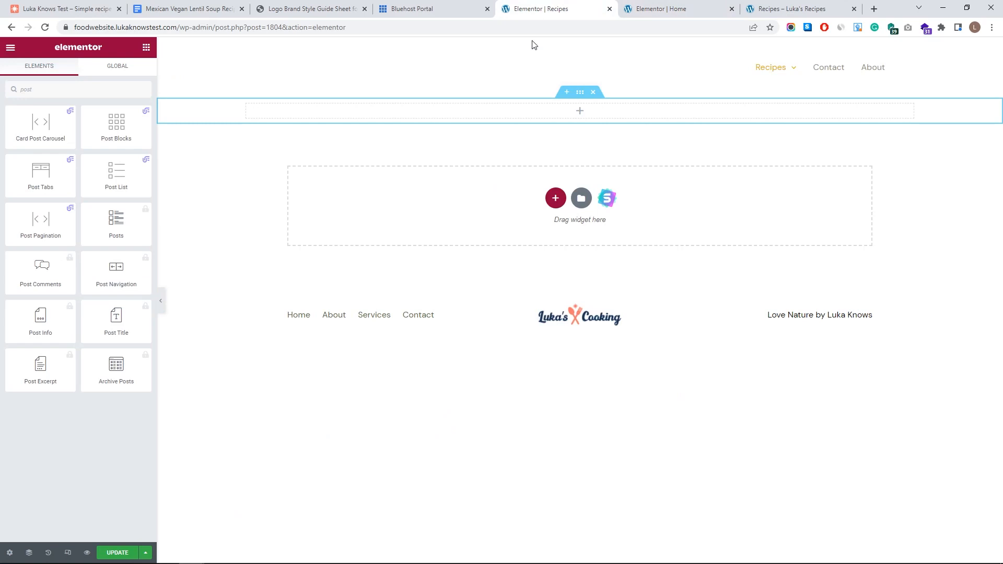
right_click(548, 121)
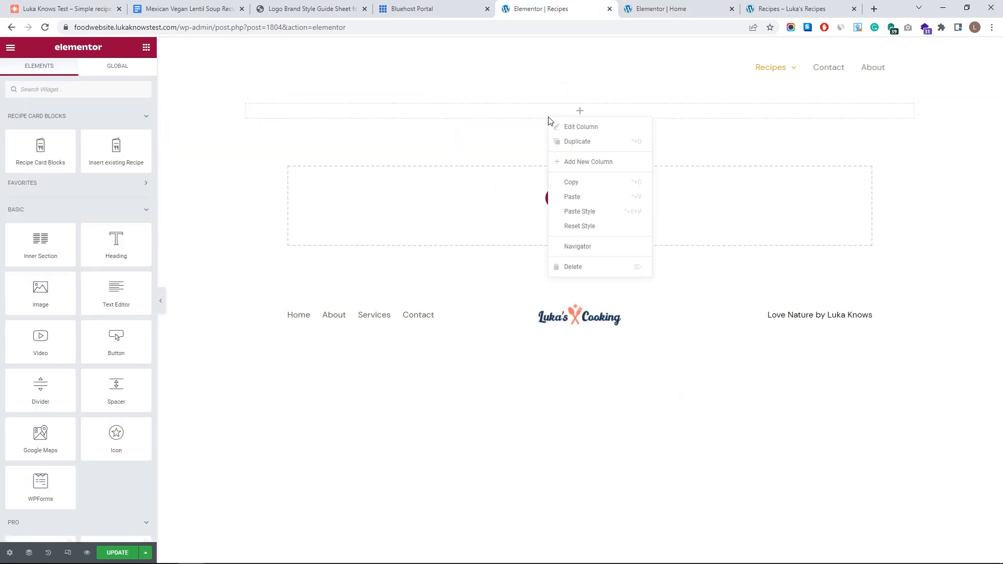
click(596, 204)
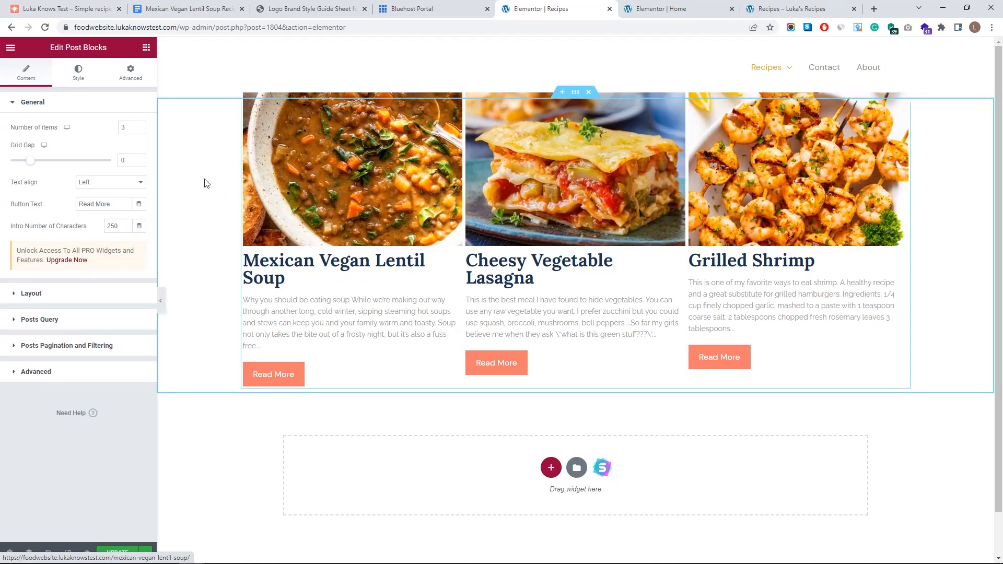
- Set the recipe grid to 4 columns and enter 2 in its query settings
text(4)
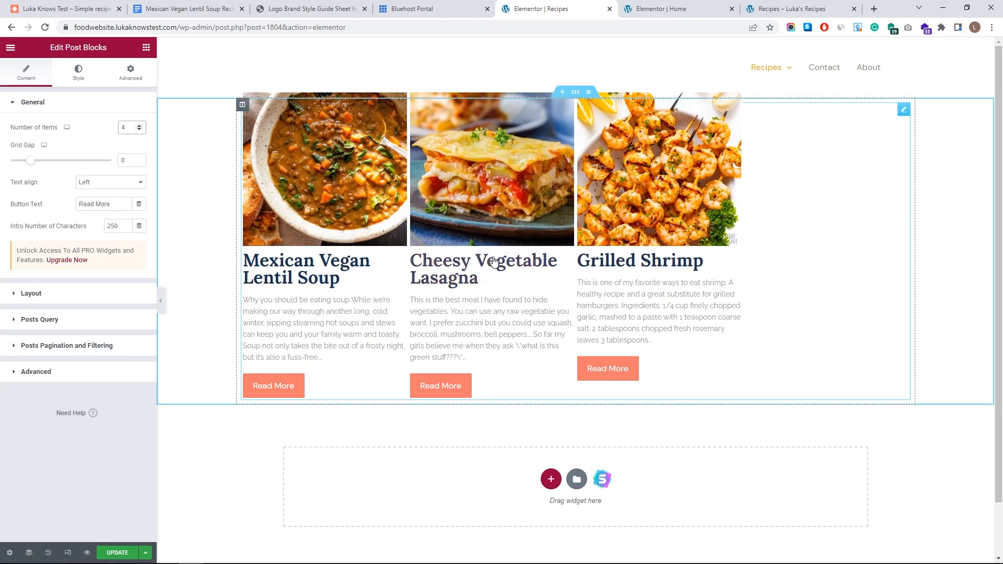
click(87, 103)
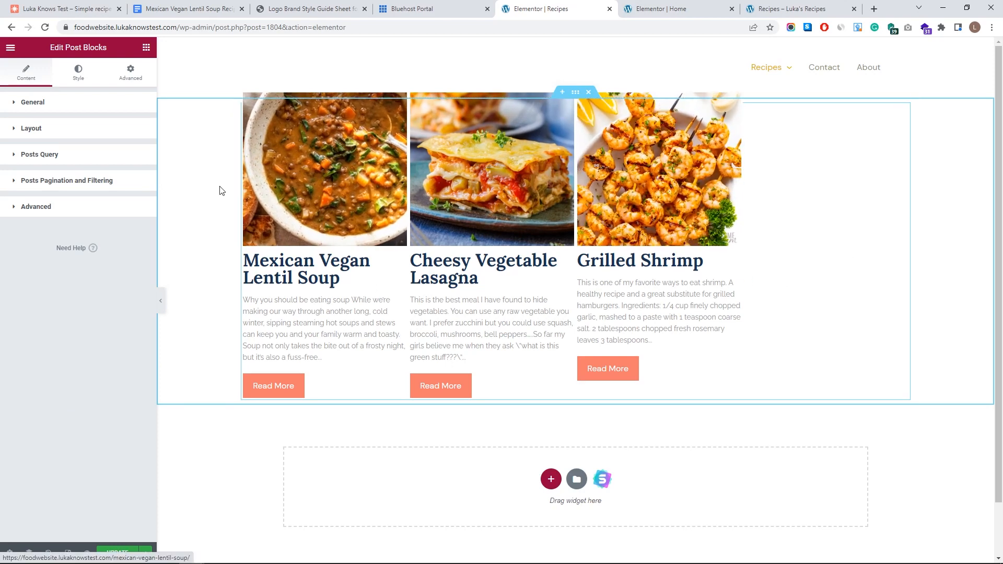
click(100, 156)
scroll(102, 314, down, 5)
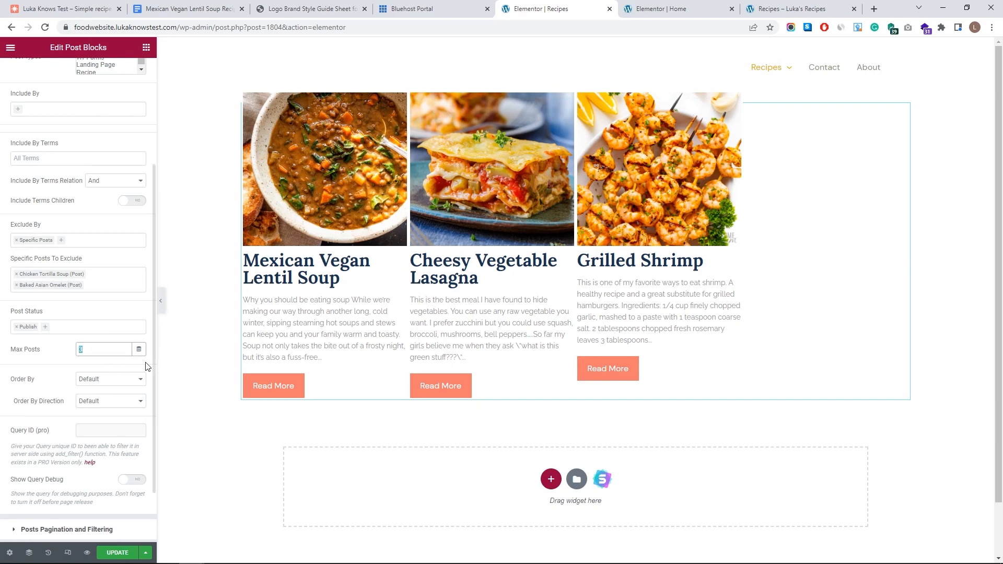
text(20)
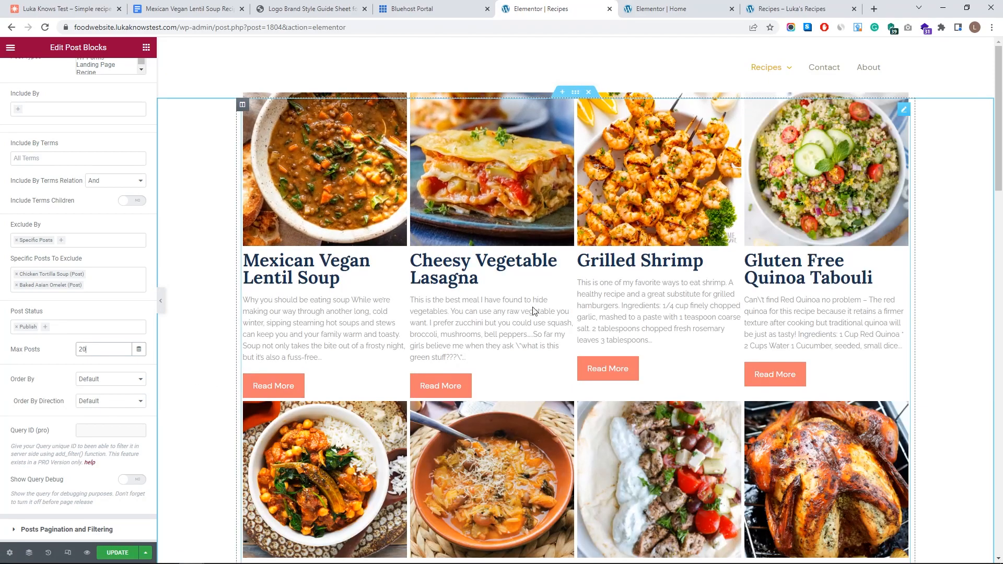
scroll(533, 314, down, 2)
scroll(534, 313, down, 20)
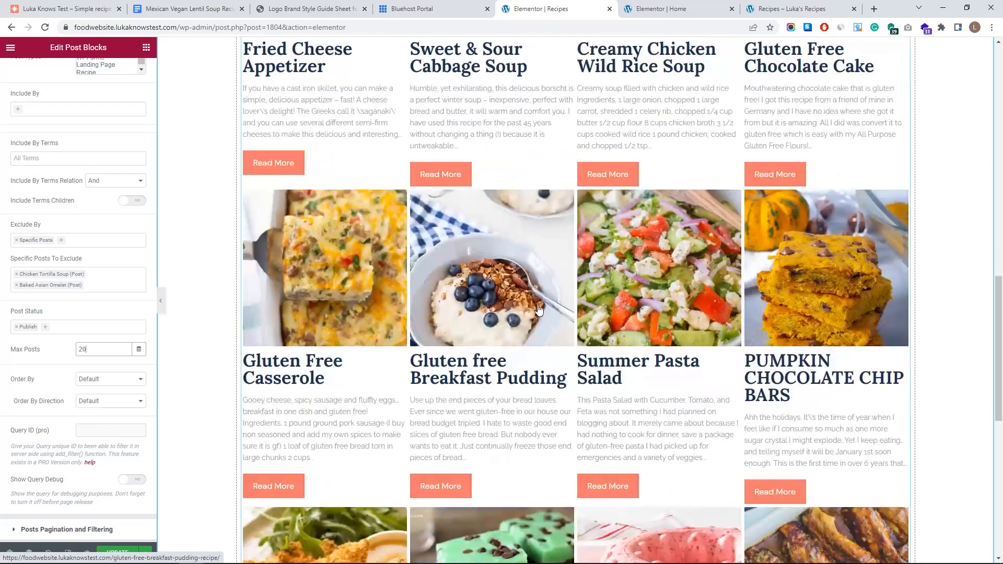
scroll(408, 315, down, 2)
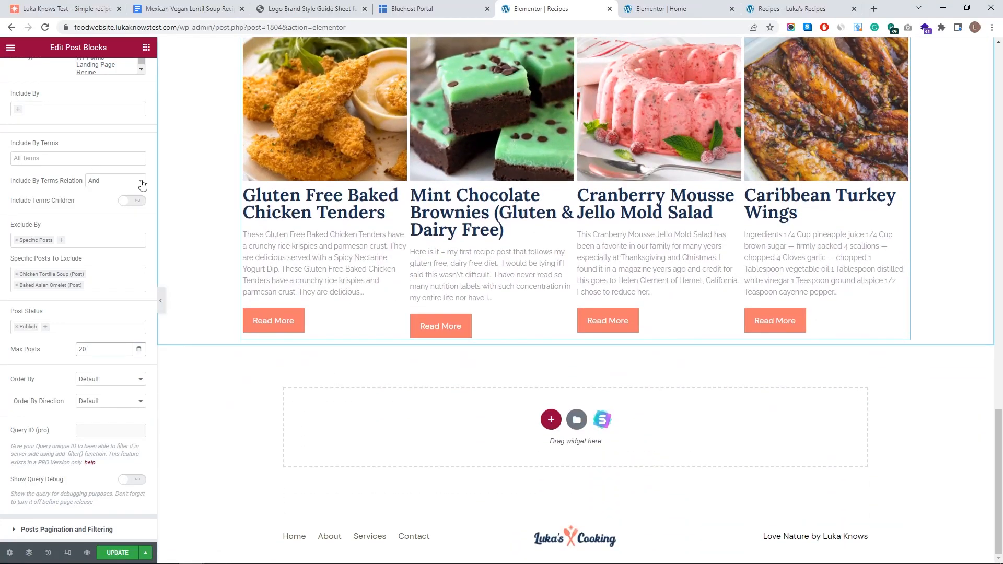
- Add page numbers below the recipe grid and give the grid a 25 px top margin
click(146, 47)
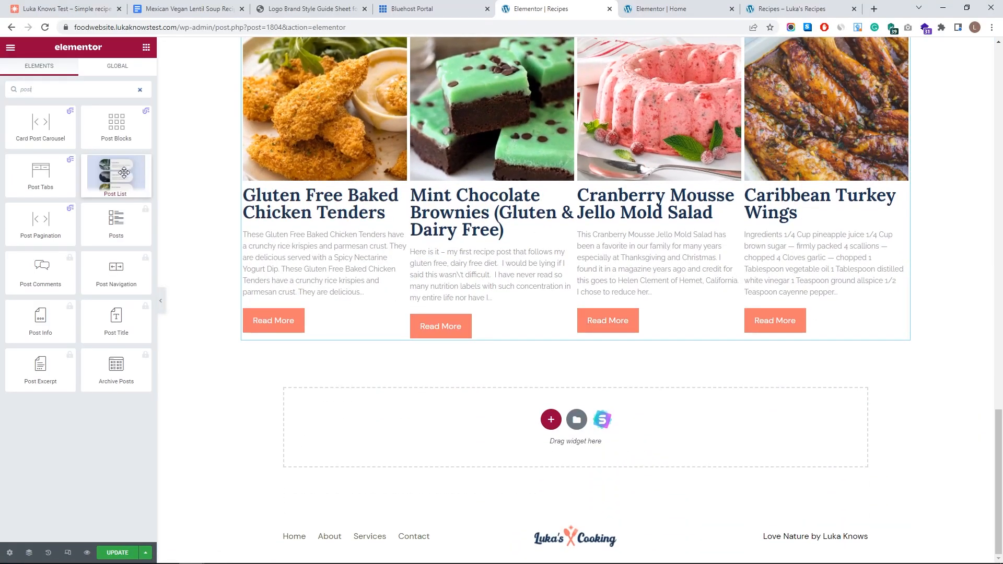
drag(40, 220, 590, 338)
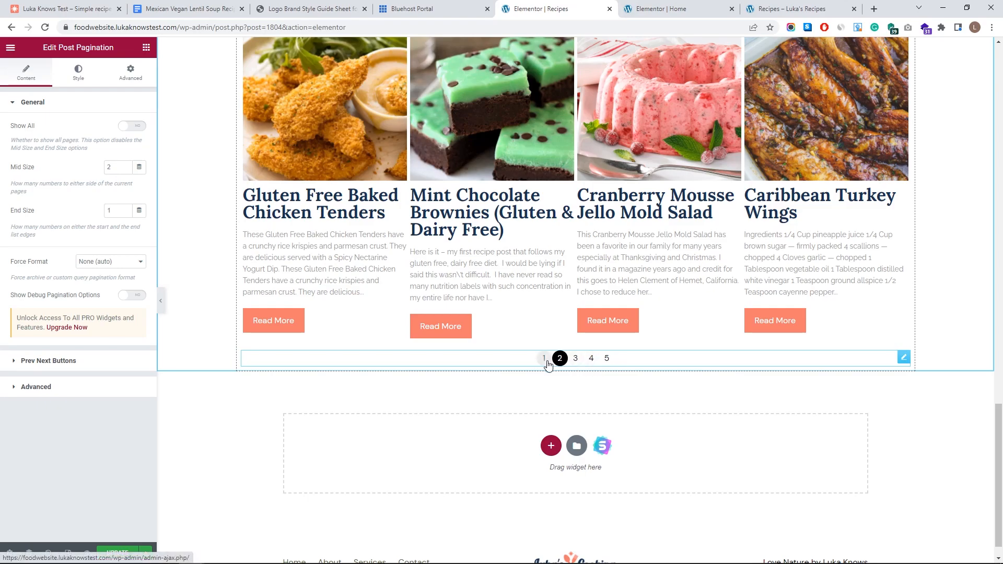
scroll(578, 364, up, 15)
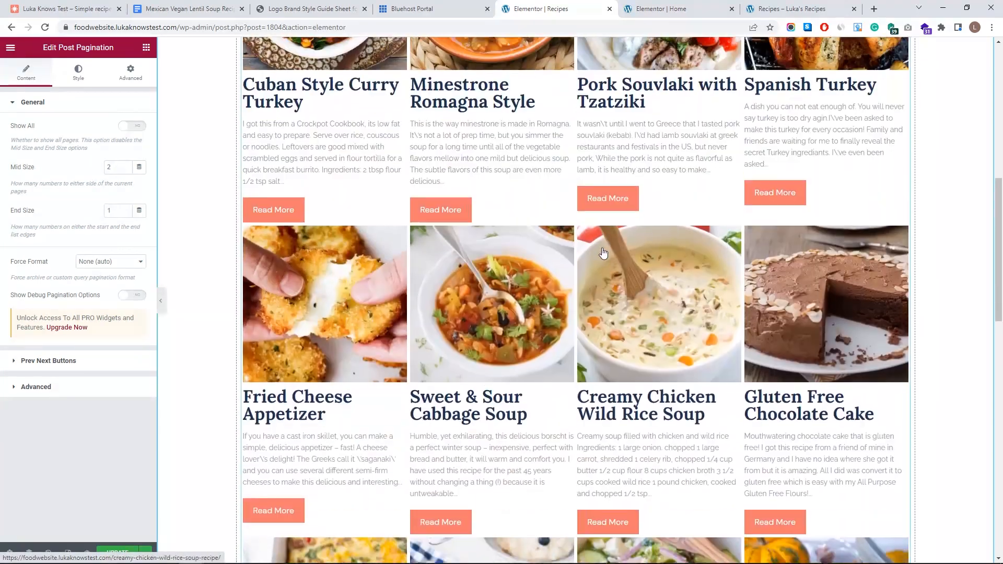
scroll(604, 253, up, 8)
click(908, 99)
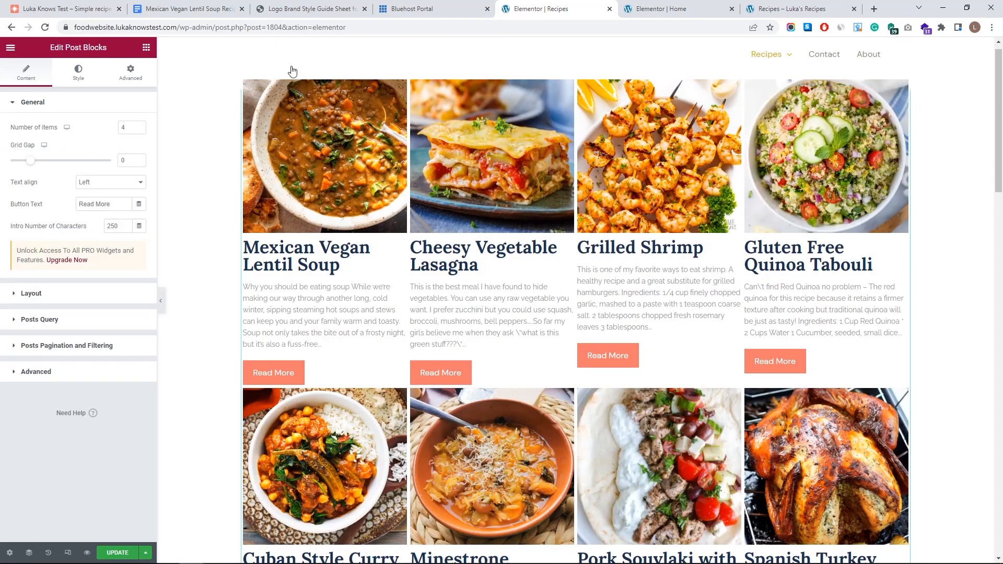
click(130, 73)
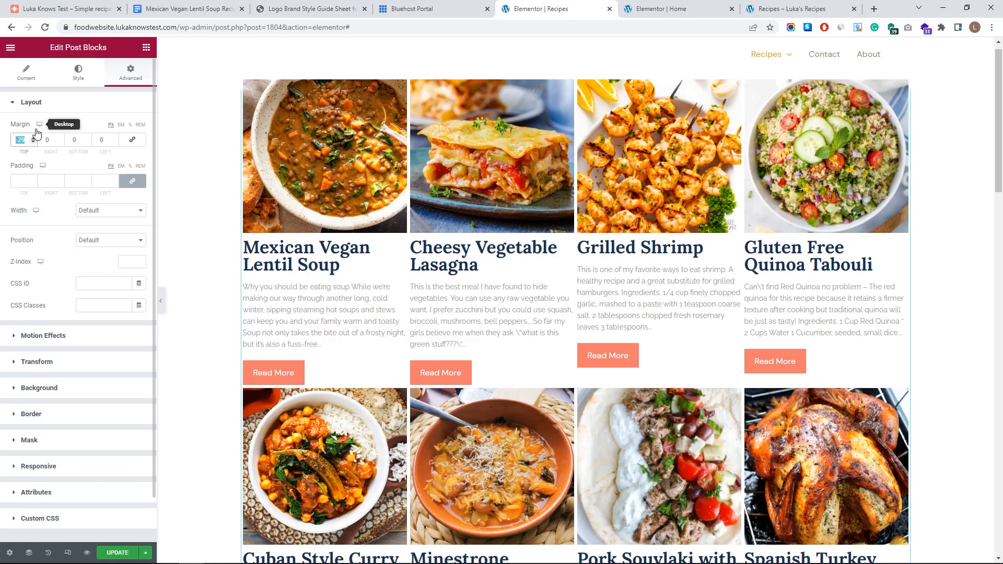
text(0)
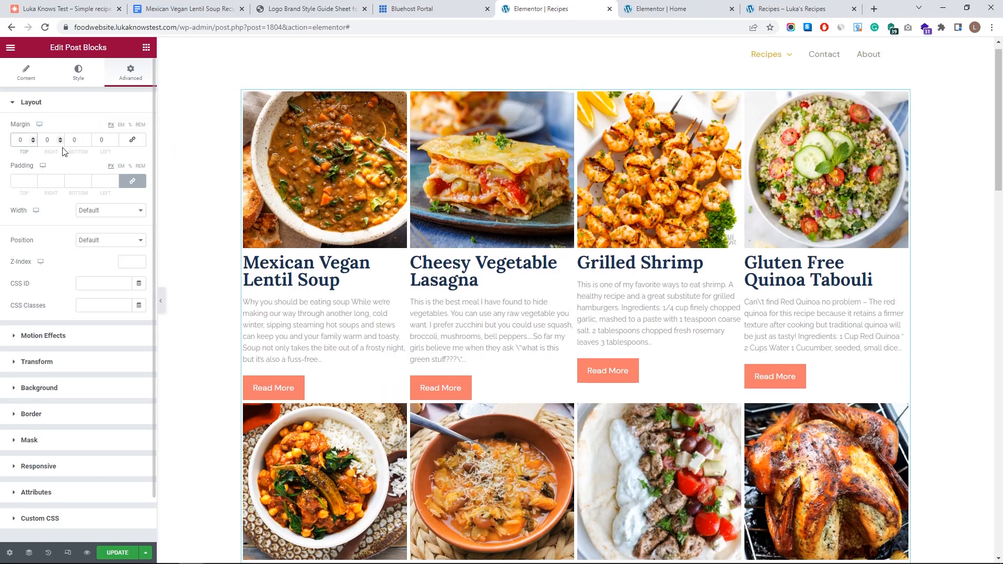
text(25)
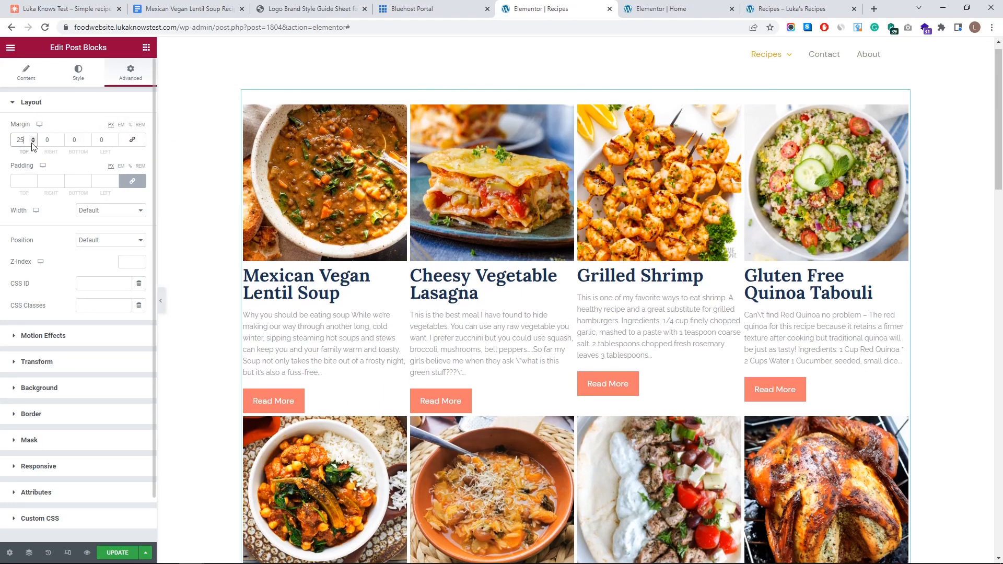
- Copy the Most Popular Recipes heading from the Home page editor
click(659, 9)
right_click(683, 168)
click(720, 221)
key(ctrl+Page_Up)
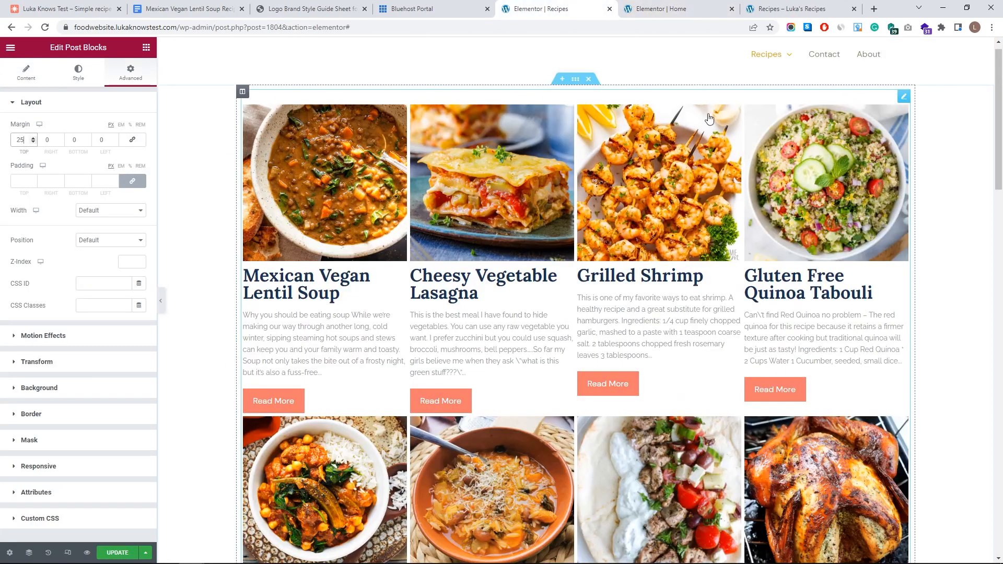
- Paste the copied heading and move it above the recipe grid using the Navigator
scroll(904, 98, up, 1)
right_click(903, 97)
click(824, 108)
key(ctrl+v)
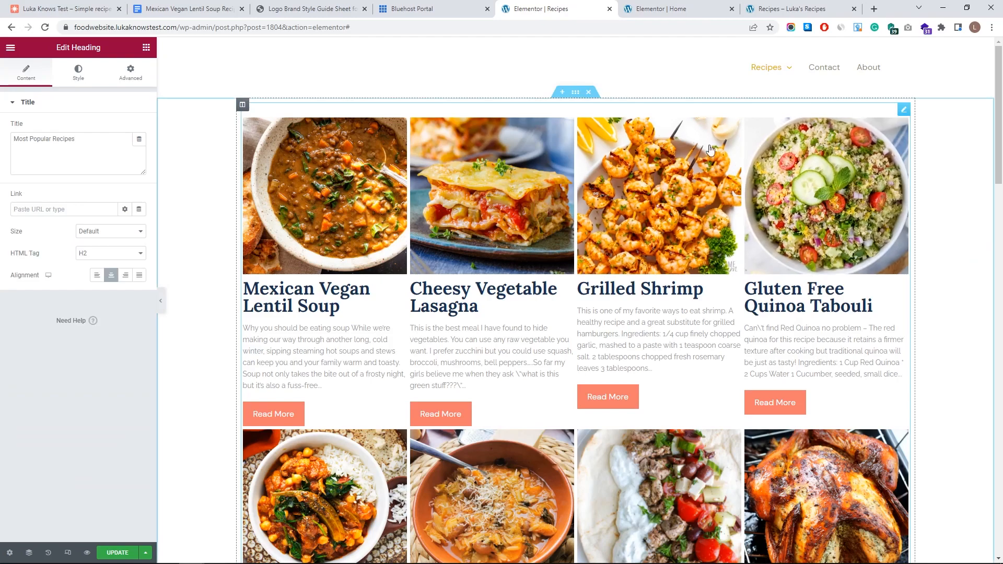
scroll(824, 197, down, 20)
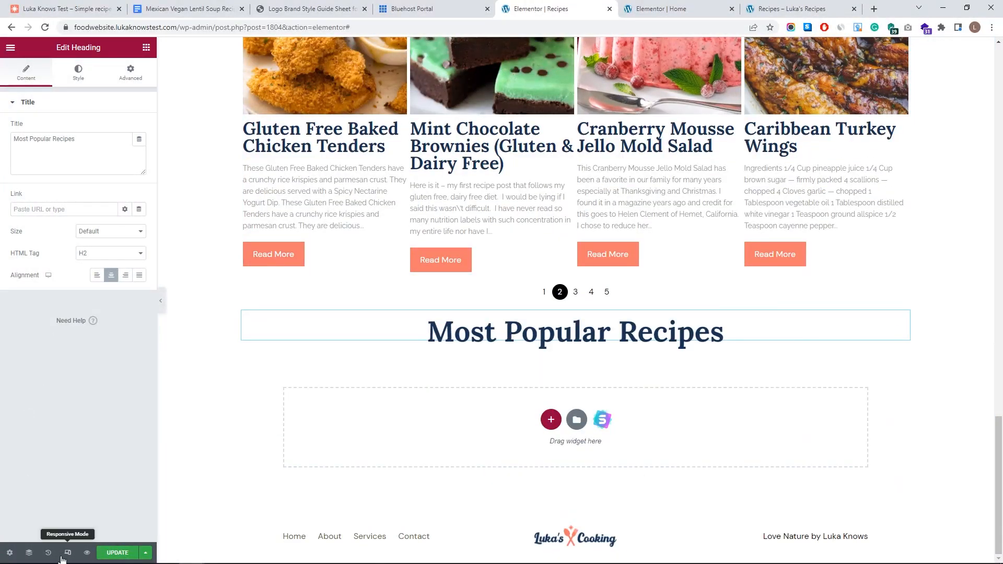
click(29, 553)
drag(916, 182, 914, 145)
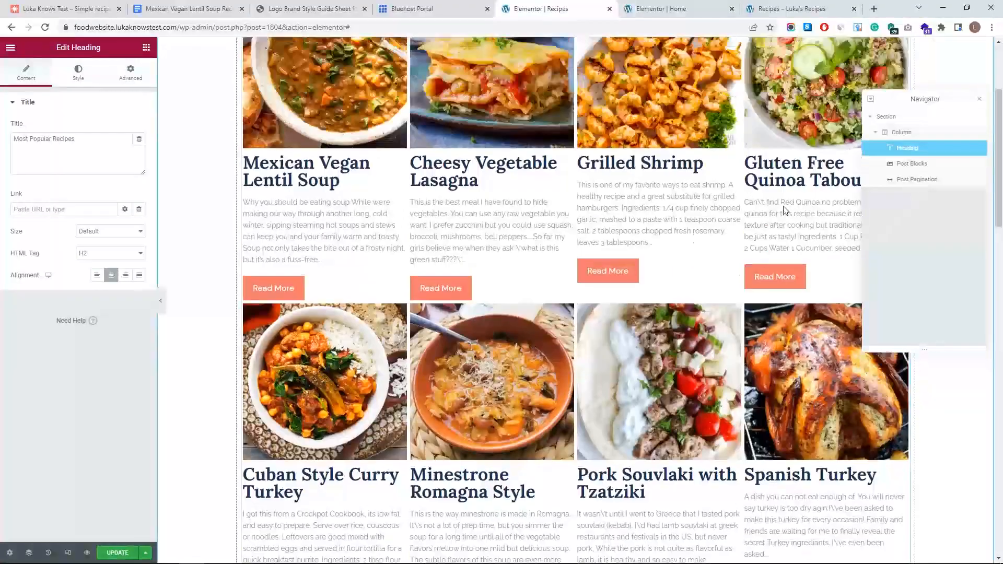
scroll(783, 207, up, 3)
click(979, 99)
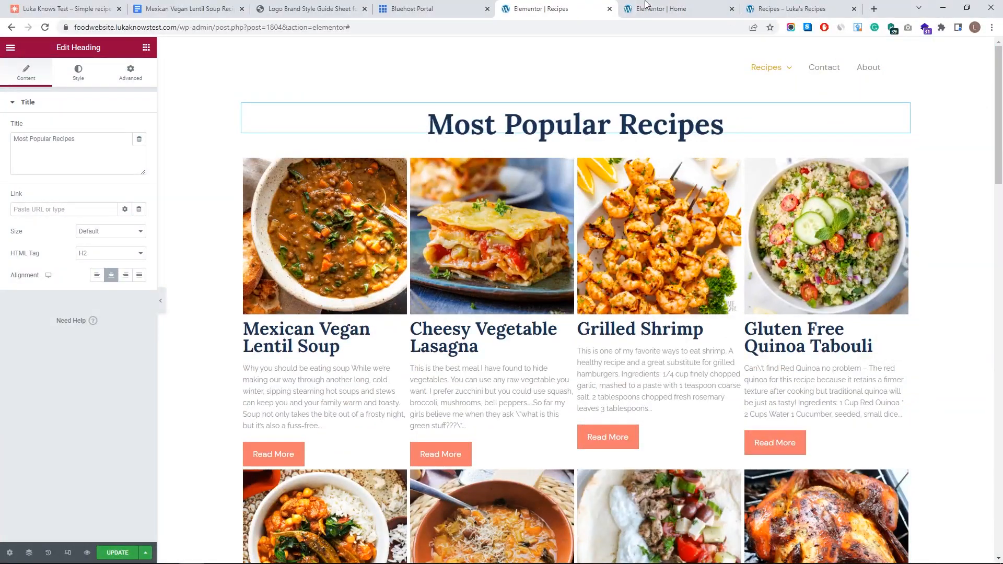
- Copy the divider from the Home page and paste it under the new heading
click(674, 9)
click(679, 200)
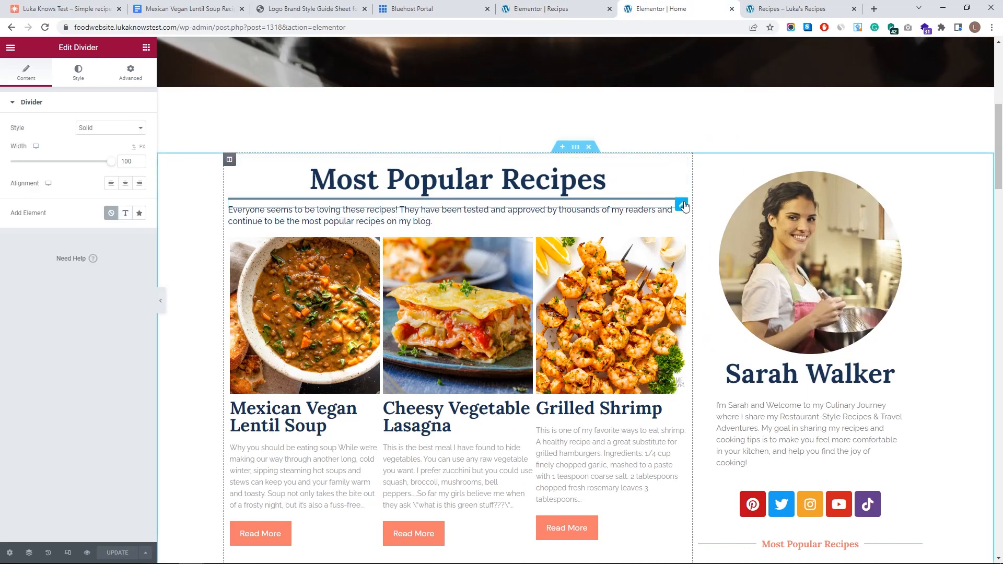
right_click(684, 201)
click(713, 226)
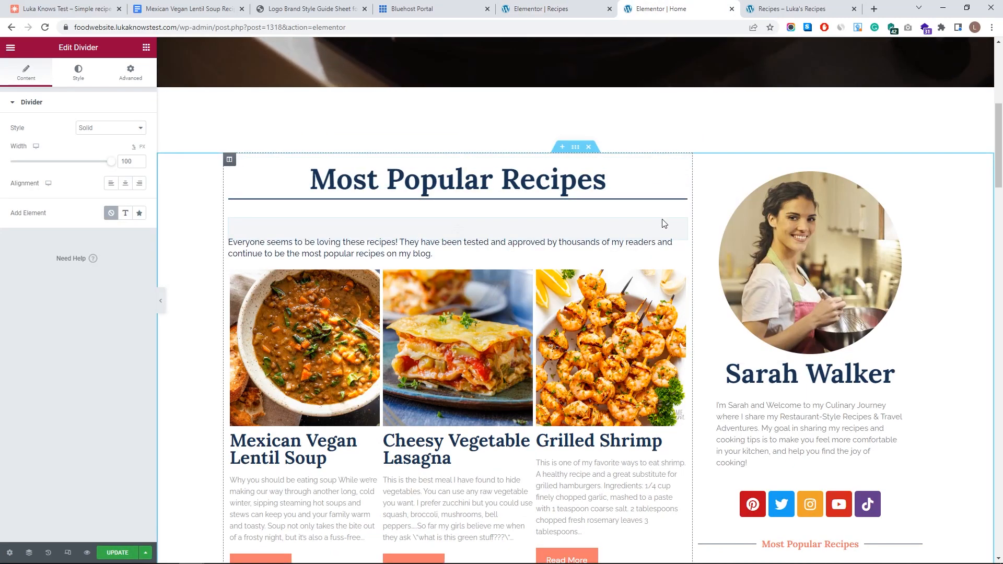
key(ctrl+z)
click(682, 204)
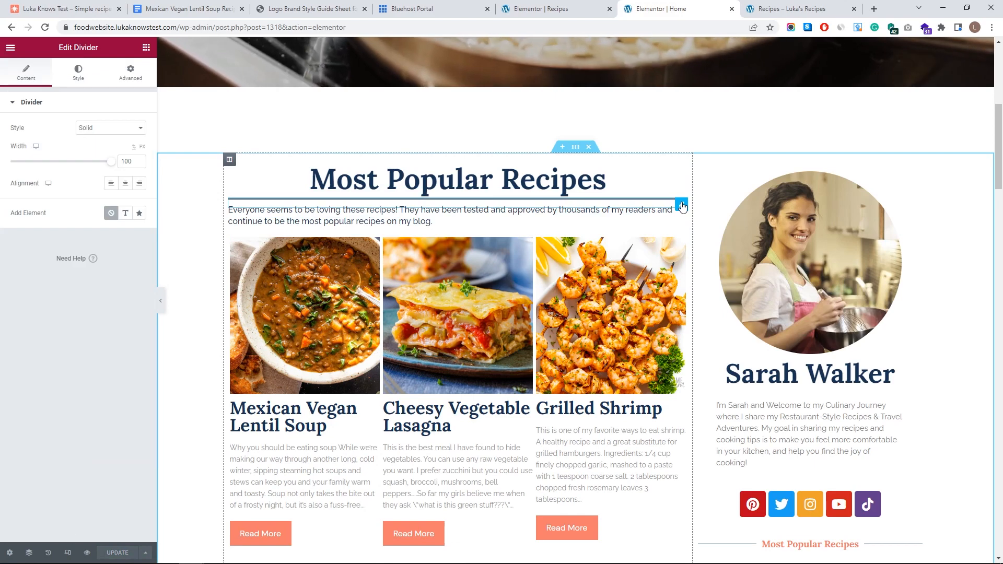
right_click(682, 203)
click(704, 247)
click(541, 9)
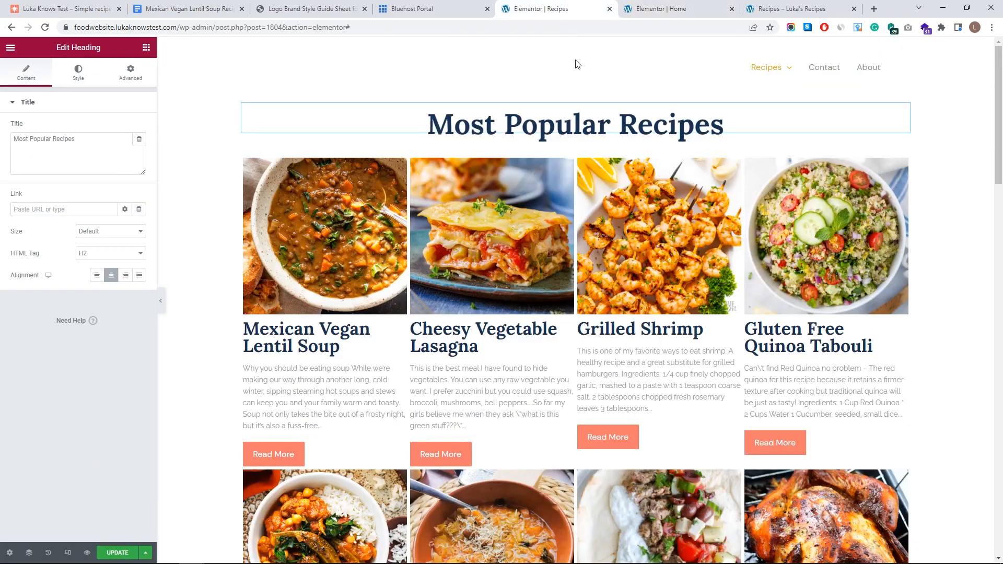
right_click(901, 116)
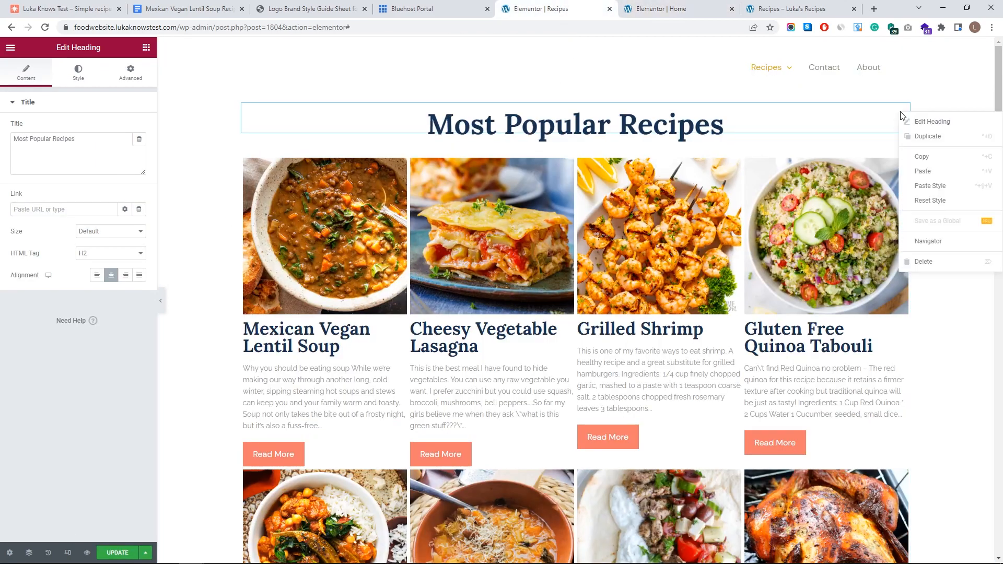
click(923, 171)
- Paste the intro paragraph below the divider and retitle the heading 'All of my Recipes'
click(671, 8)
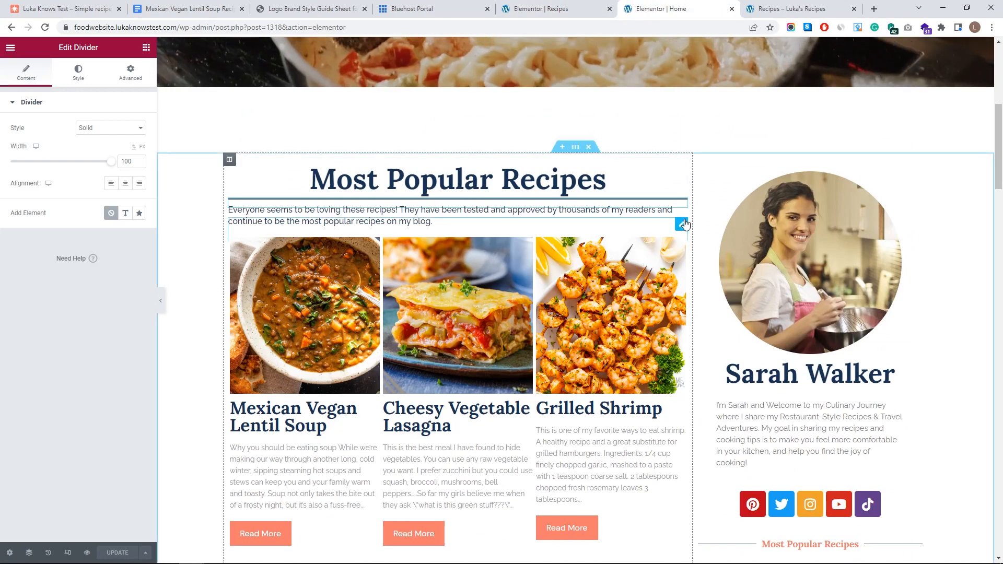
click(573, 9)
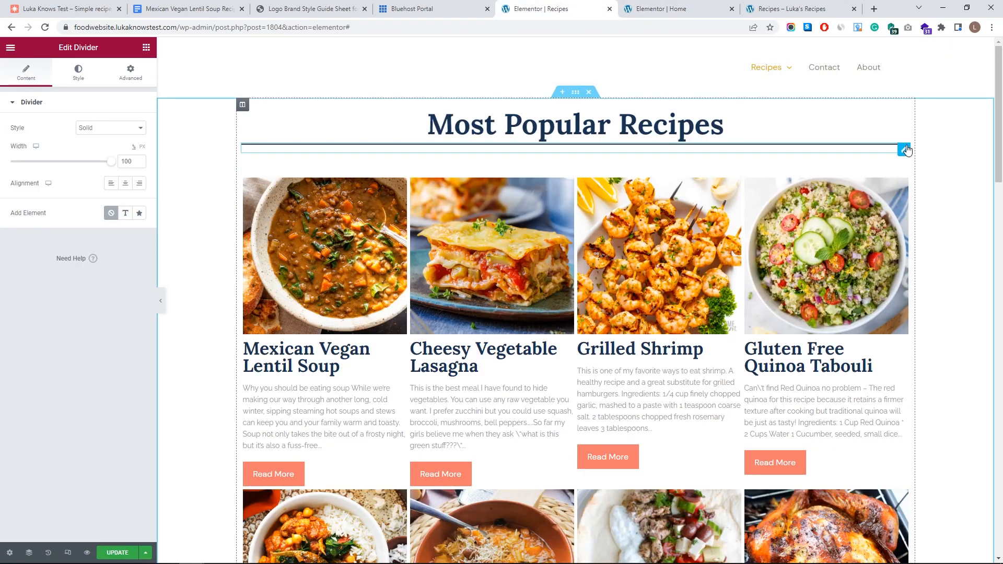
right_click(906, 150)
click(934, 205)
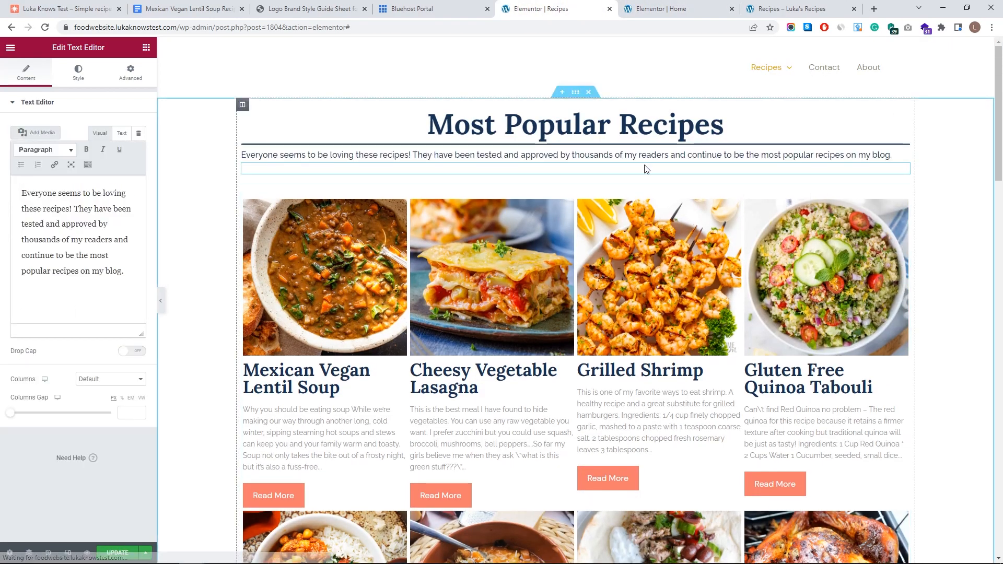
drag(610, 125, 394, 118)
drag(13, 139, 51, 138)
text(All of my Recipes)
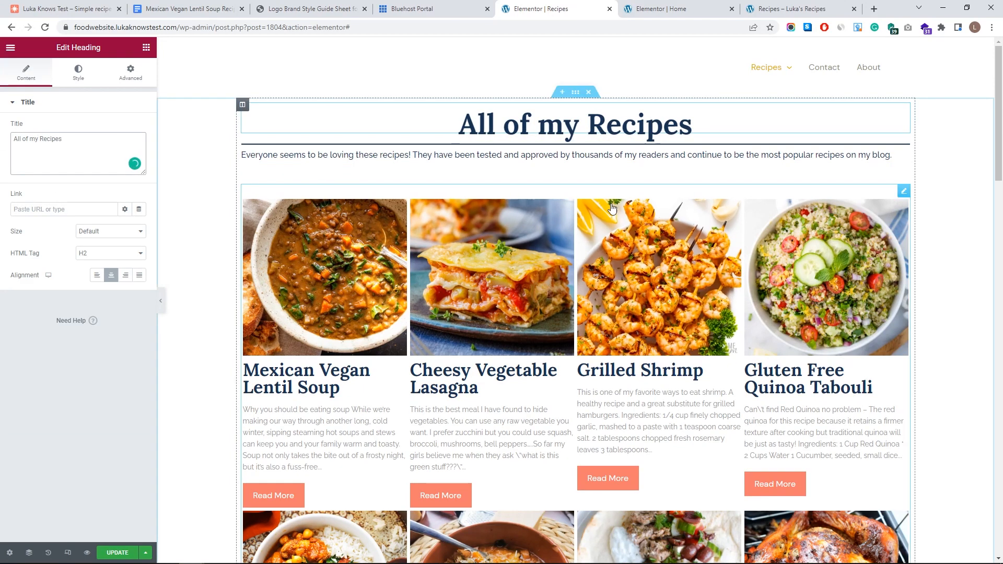
scroll(901, 157, down, 2)
click(905, 87)
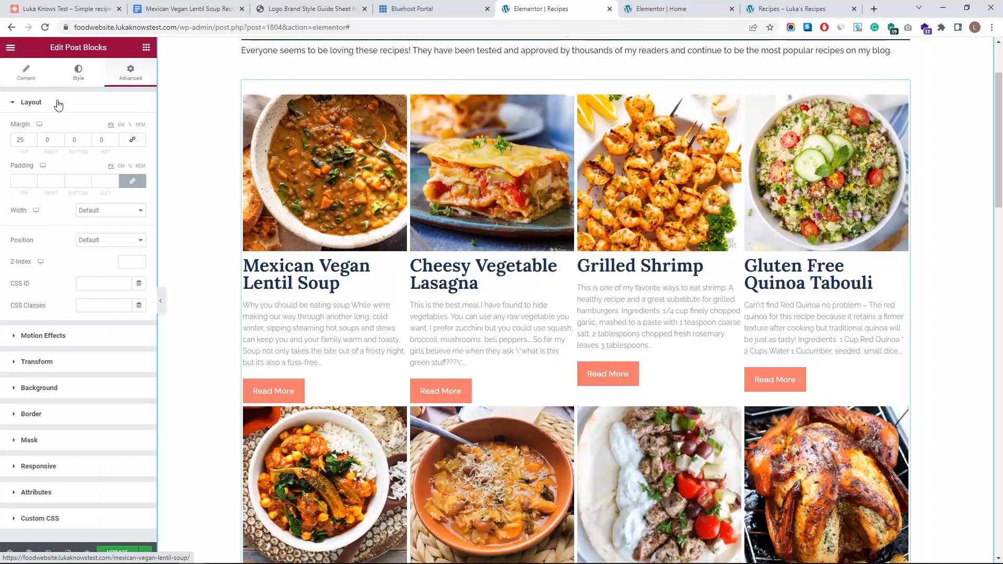
click(25, 73)
- Show category tags on each recipe card with a My Pink background, 2/10 padding and 15 px radius
click(58, 293)
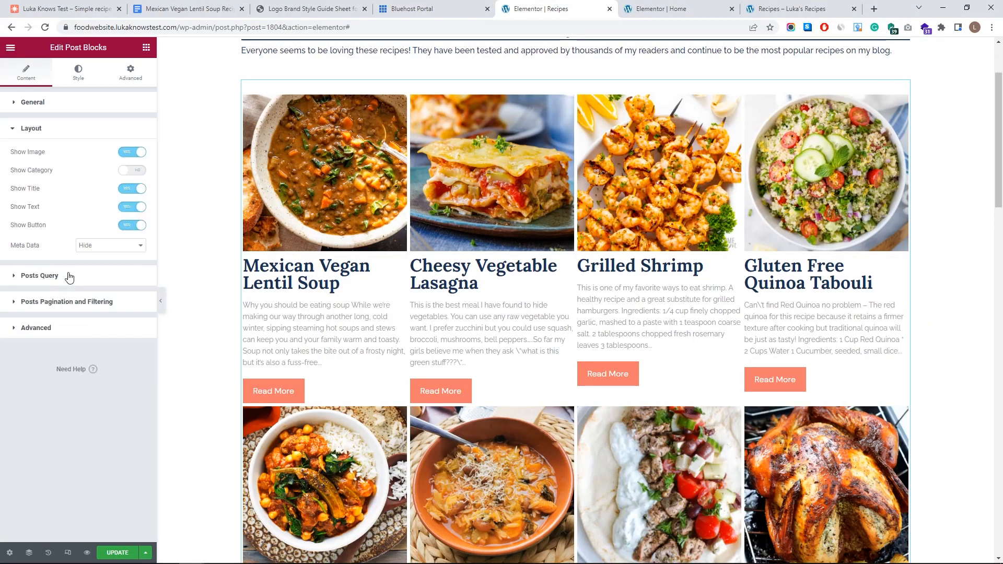
click(132, 172)
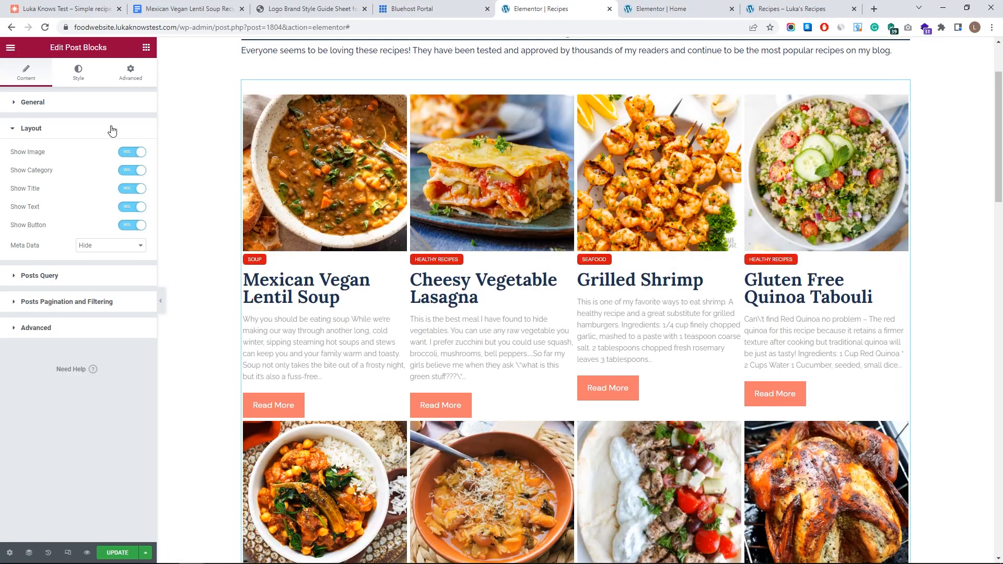
click(79, 73)
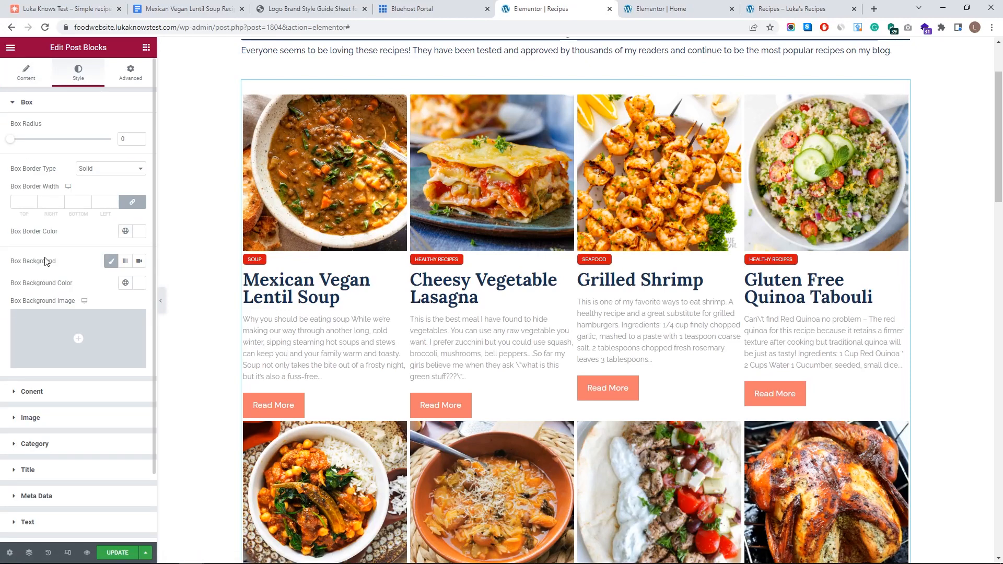
click(62, 103)
click(58, 182)
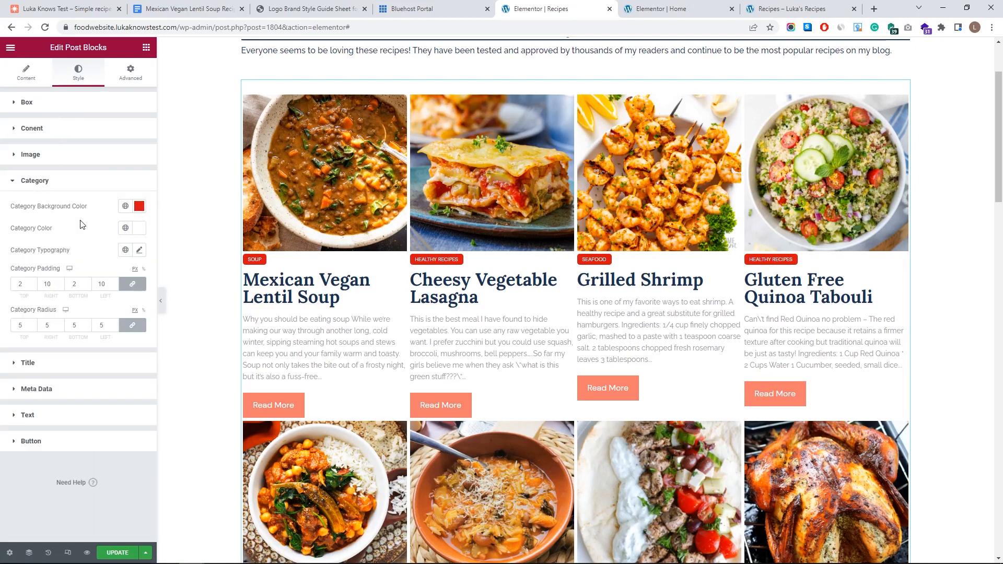
click(125, 206)
scroll(73, 282, down, 5)
scroll(65, 287, up, 3)
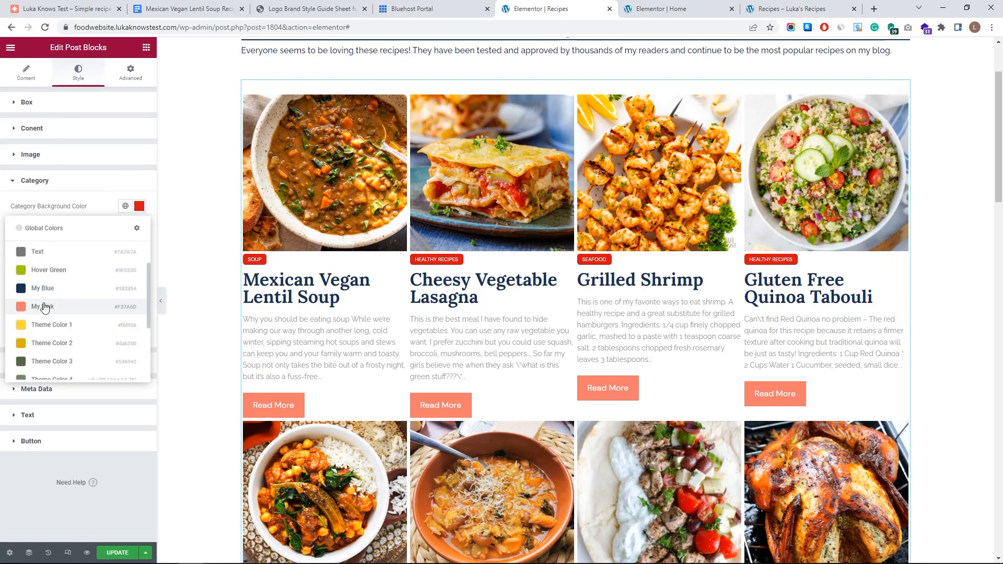
click(45, 307)
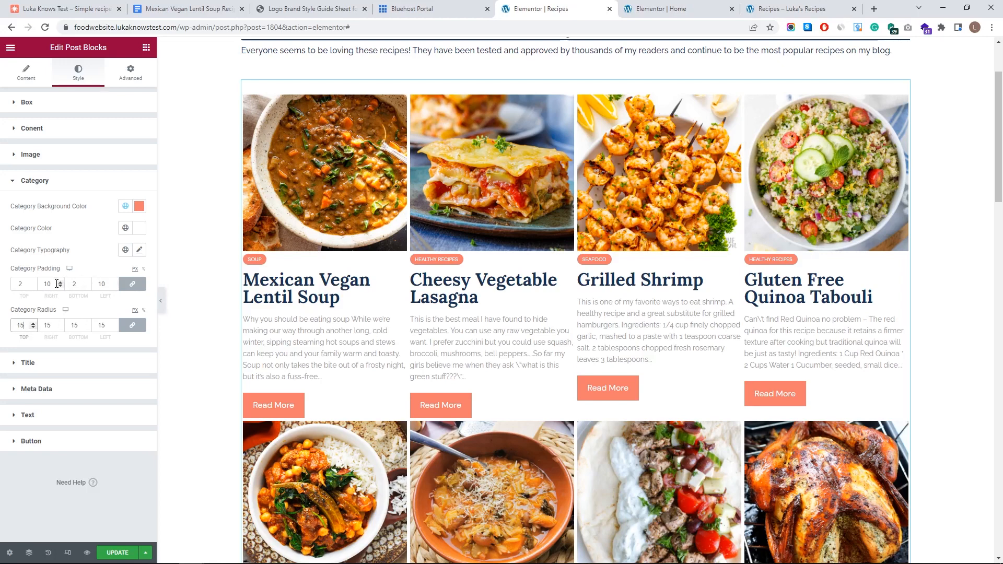
click(130, 288)
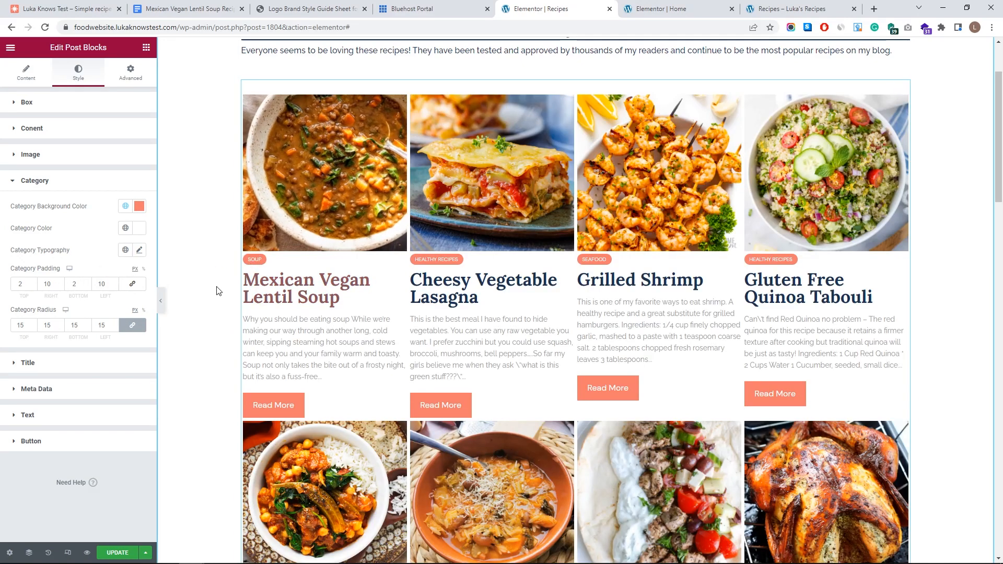
scroll(485, 311, down, 3)
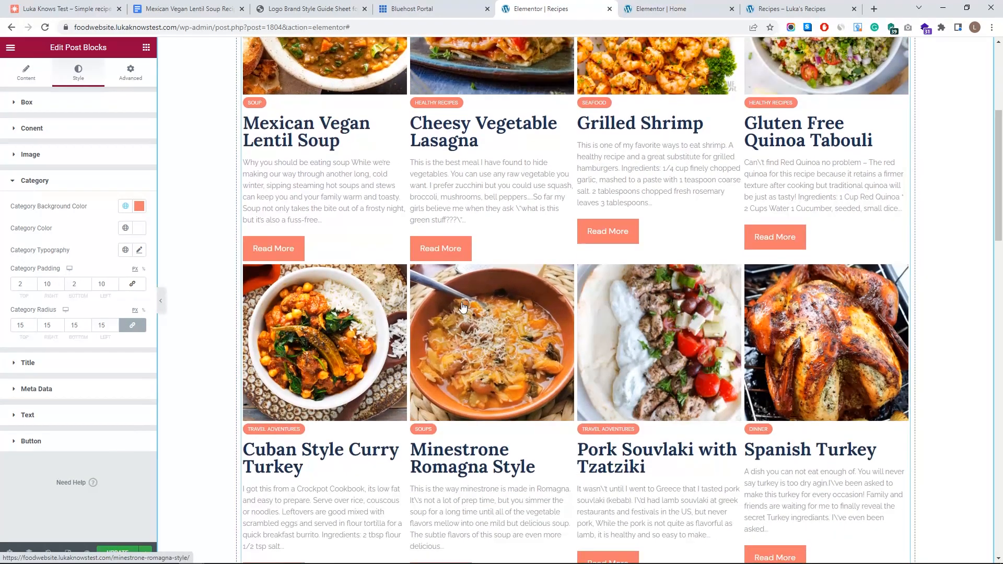
scroll(245, 260, down, 1)
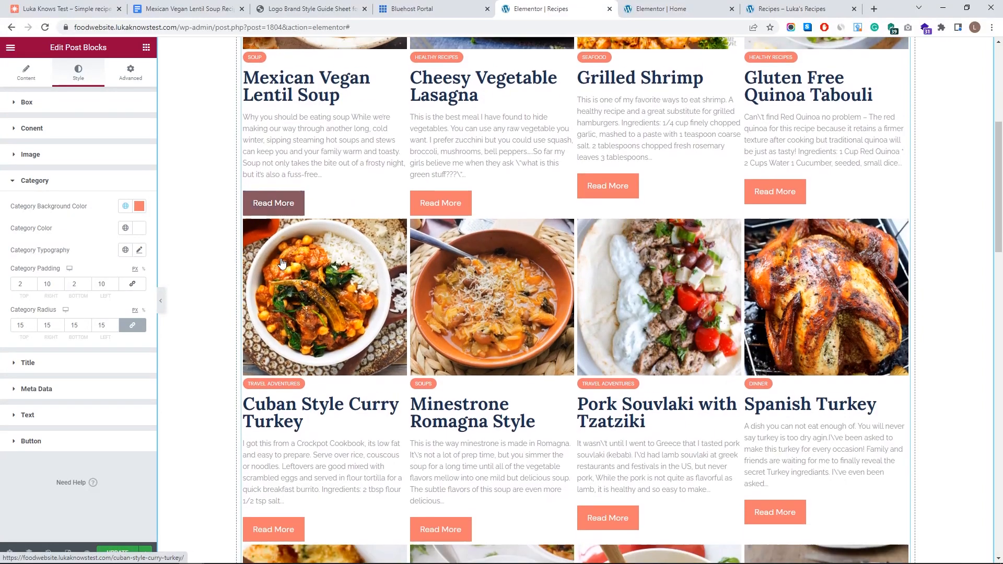
scroll(281, 224, up, 3)
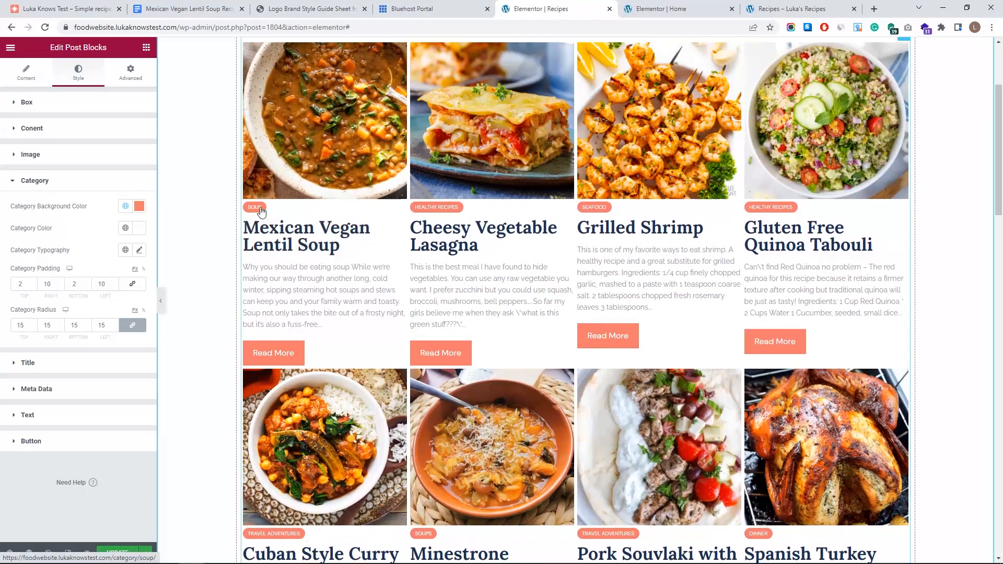
scroll(281, 223, down, 2)
scroll(281, 224, up, 5)
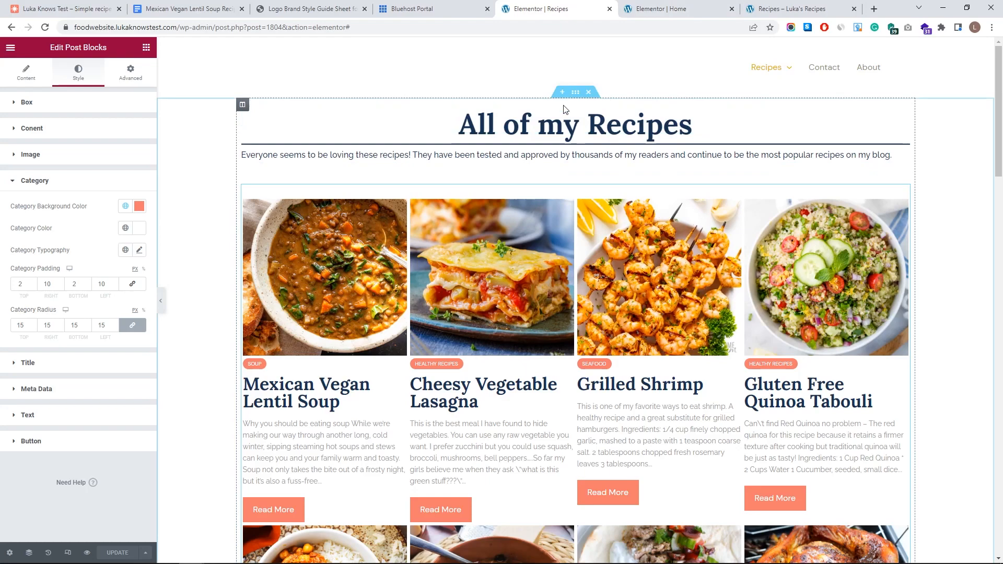
click(679, 5)
scroll(705, 258, up, 1)
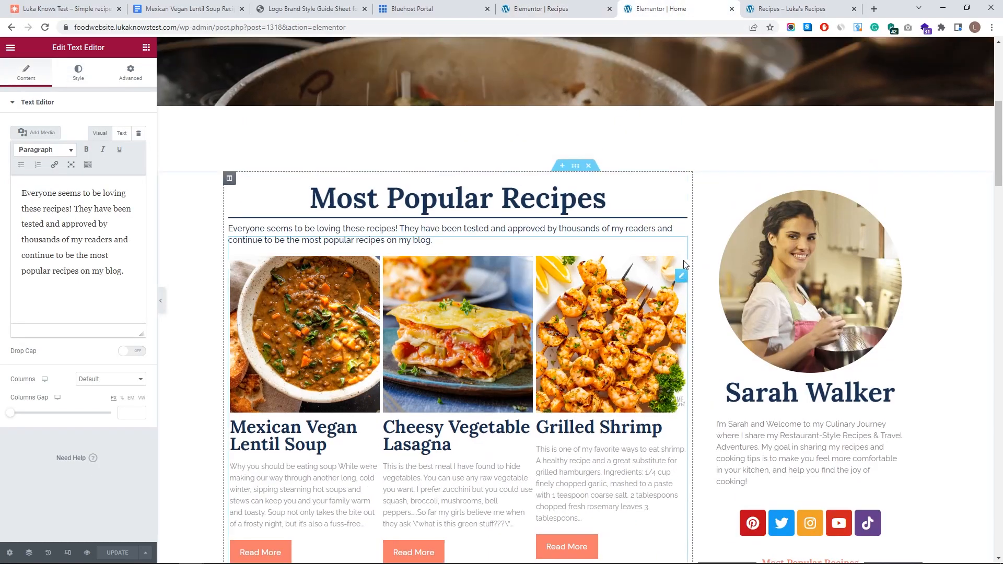
click(819, 6)
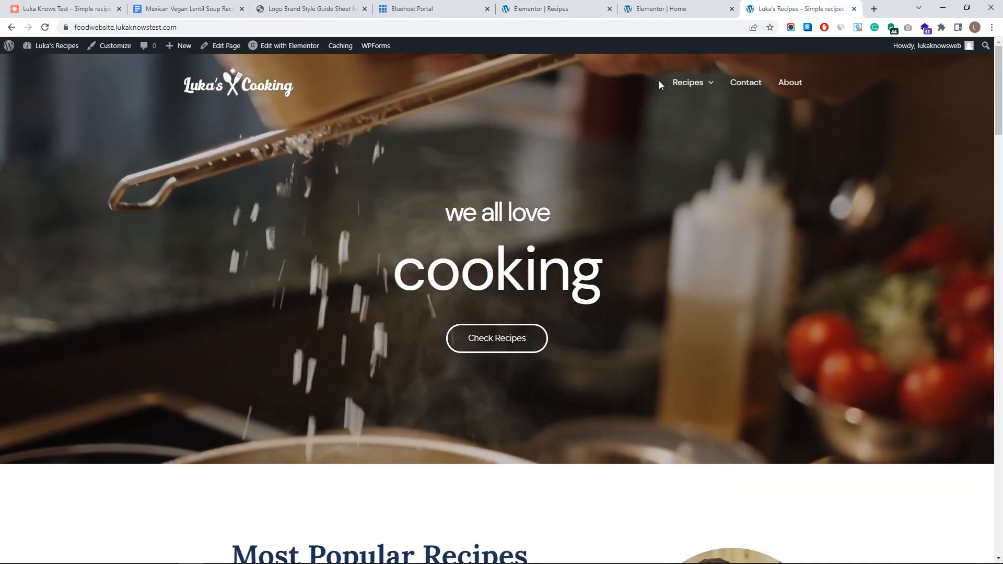
mouse_move(683, 85)
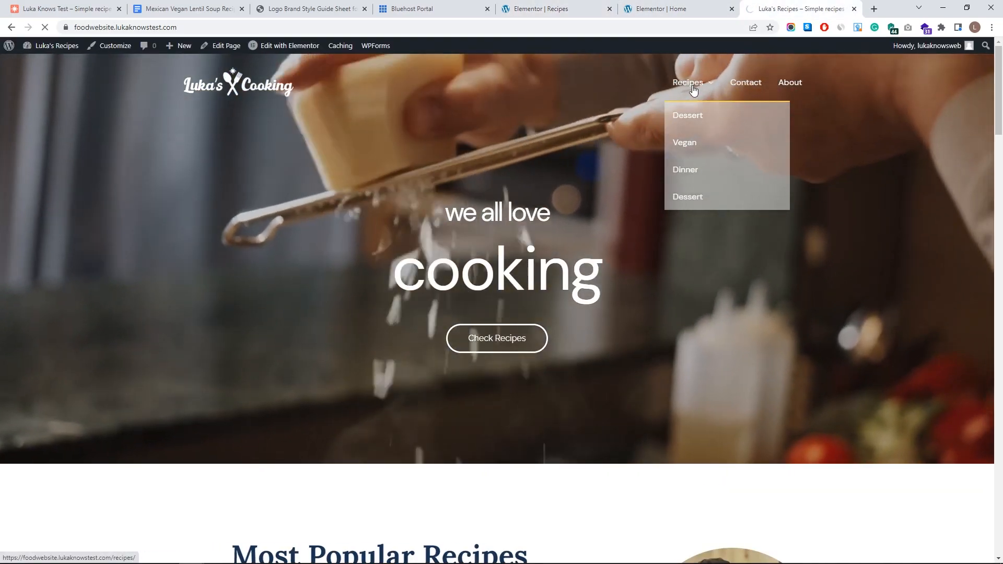
click(690, 88)
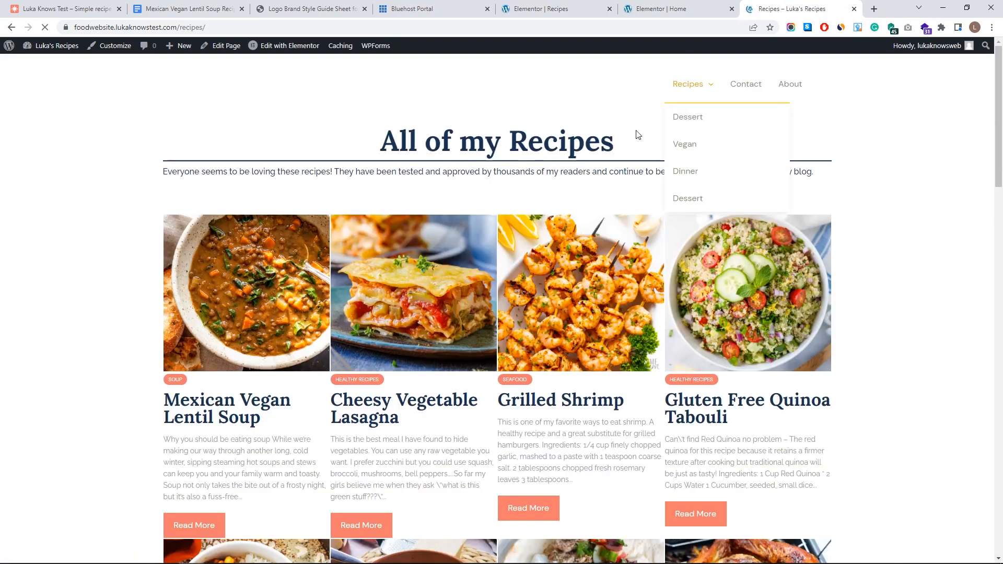
scroll(484, 226, down, 2)
scroll(485, 226, down, 16)
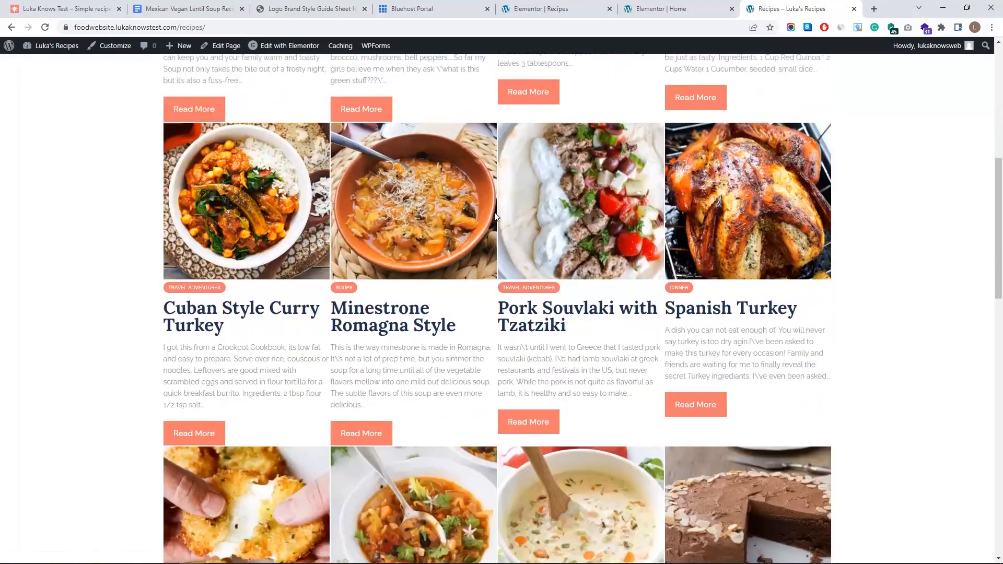
scroll(454, 380, down, 8)
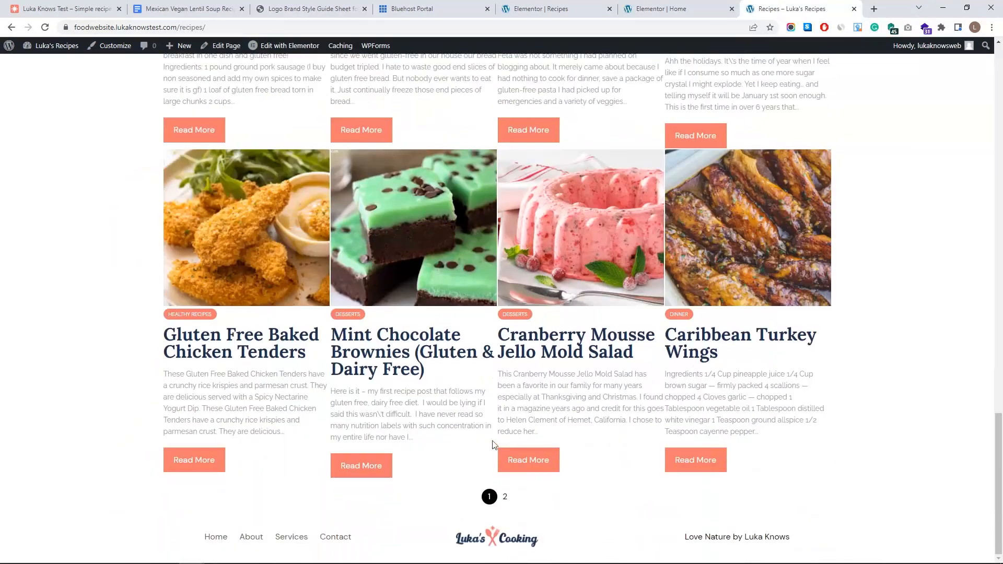
scroll(721, 450, up, 20)
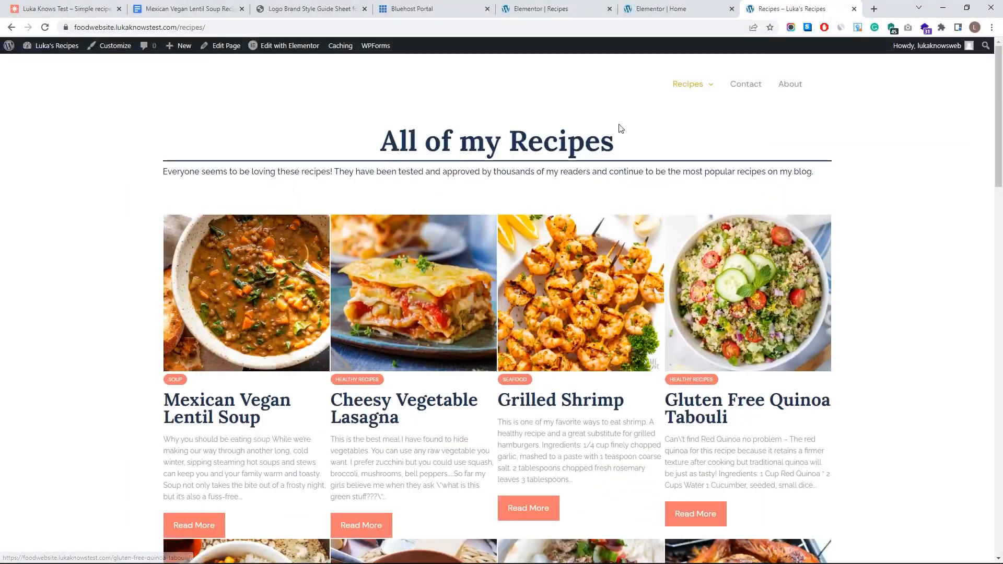
scroll(624, 213, down, 6)
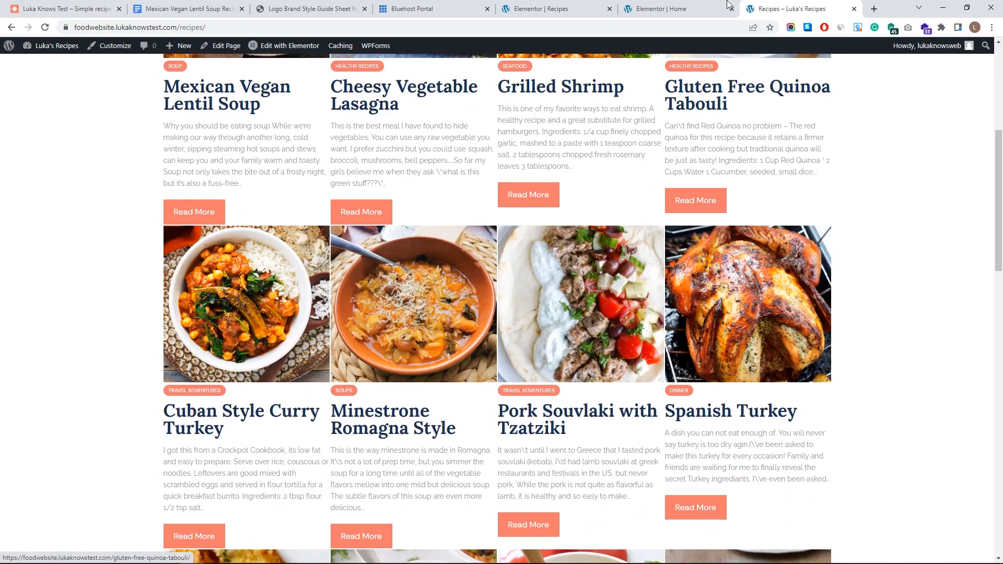
click(700, 8)
click(557, 9)
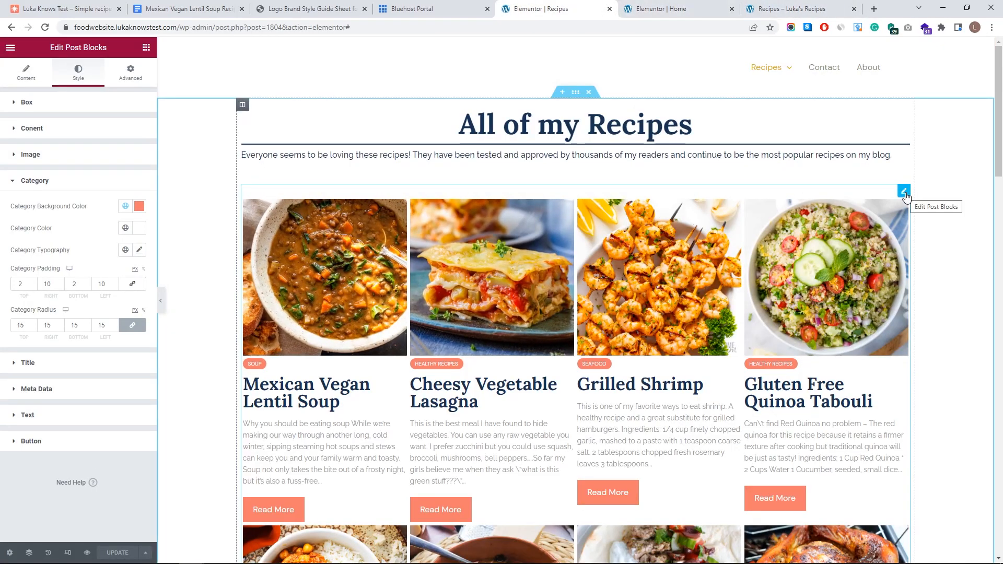
- Copy the recipe grid widget and open the WordPress dashboard in a new tab
right_click(907, 195)
click(868, 235)
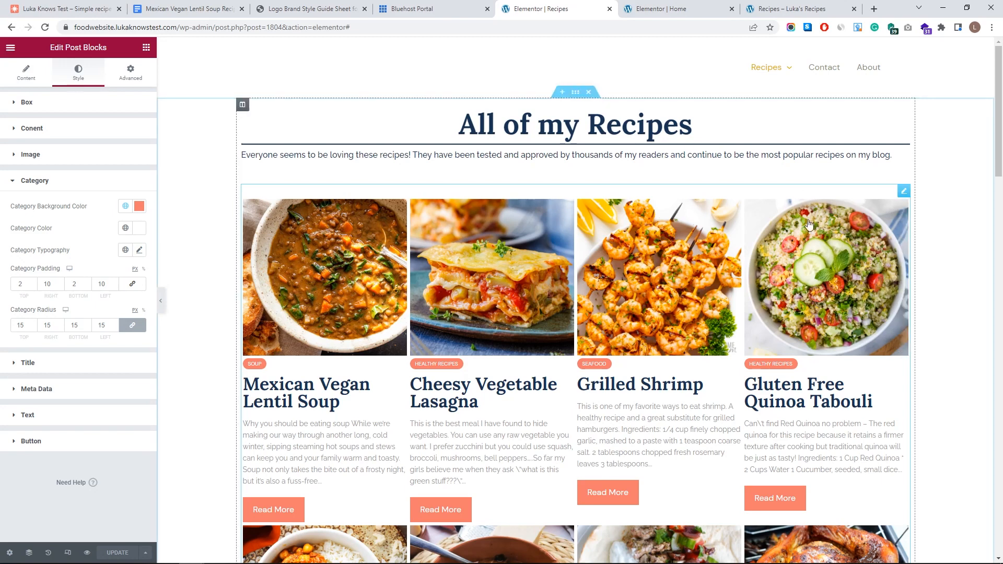
click(753, 4)
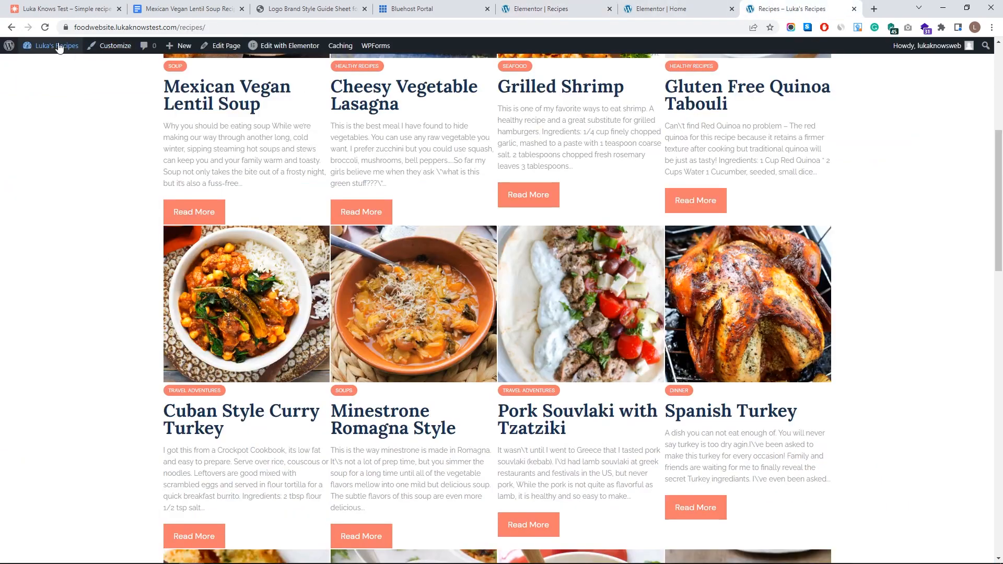
mouse_move(60, 48)
middle_click(58, 66)
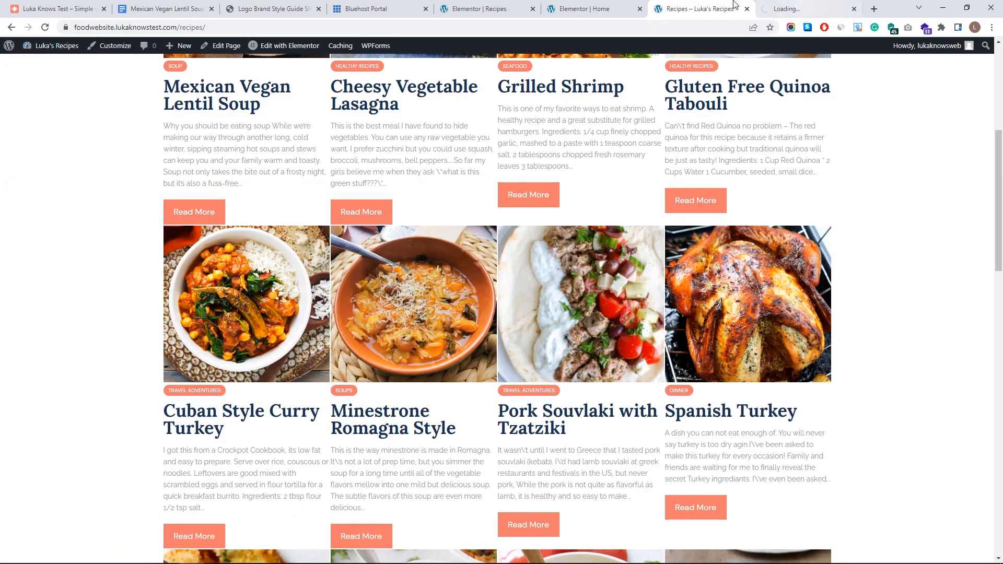
drag(803, 5, 471, 5)
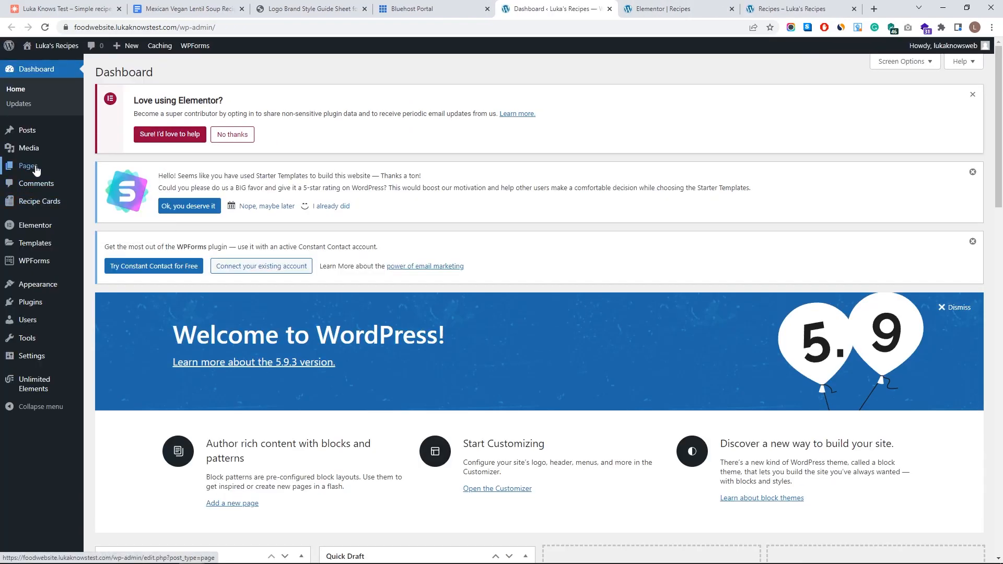
- Open the Dessert page in Elementor and start adding a new section
mouse_move(36, 168)
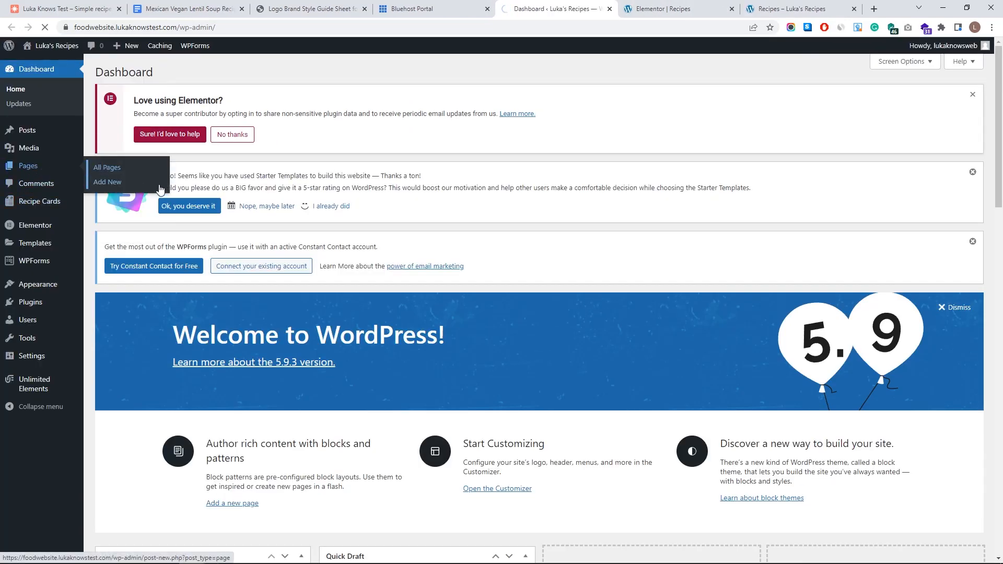
scroll(131, 320, down, 3)
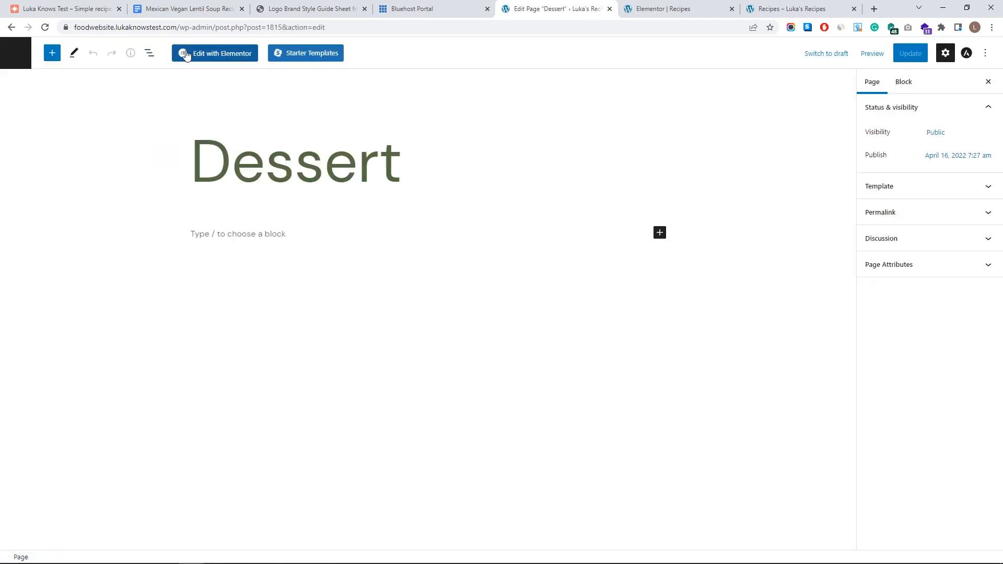
click(216, 59)
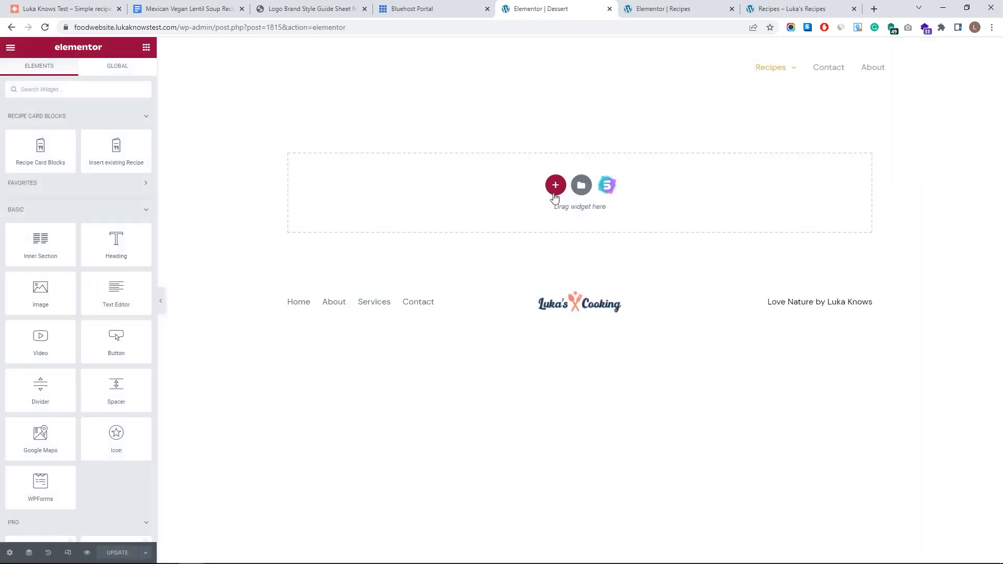
click(555, 185)
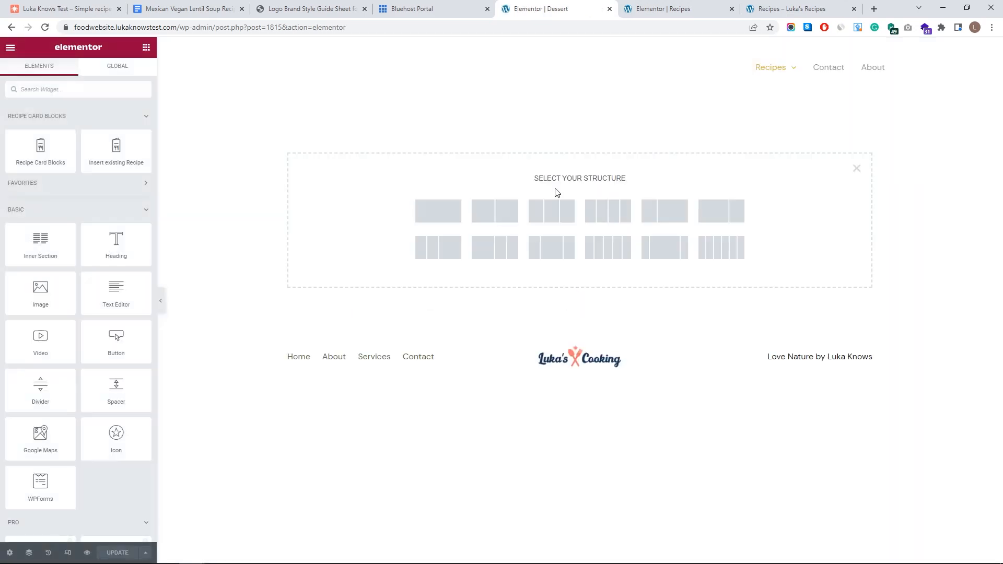
- Add a single-column section to the Dessert page and paste the copied recipe grid into it
click(462, 215)
click(358, 118)
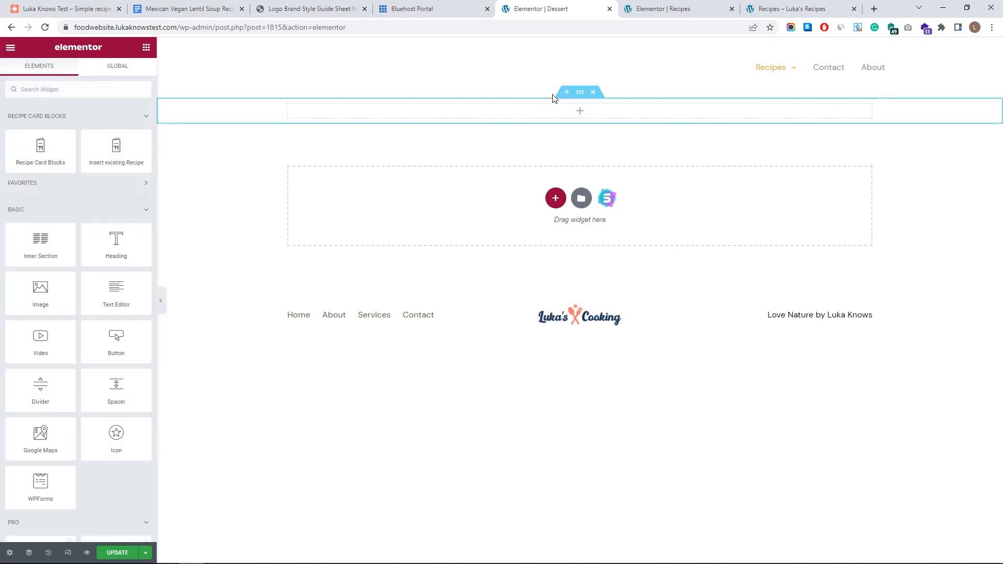
click(581, 93)
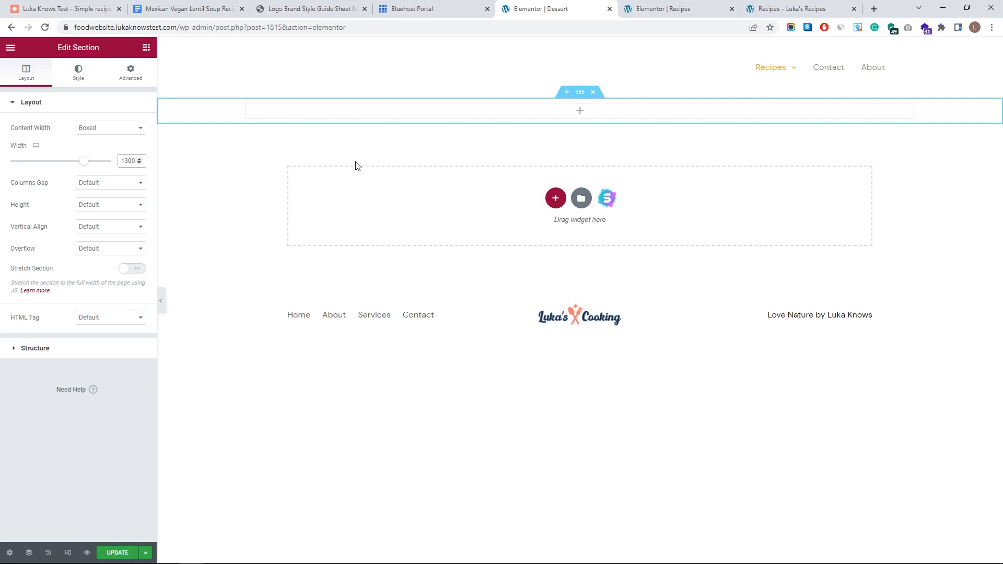
right_click(448, 116)
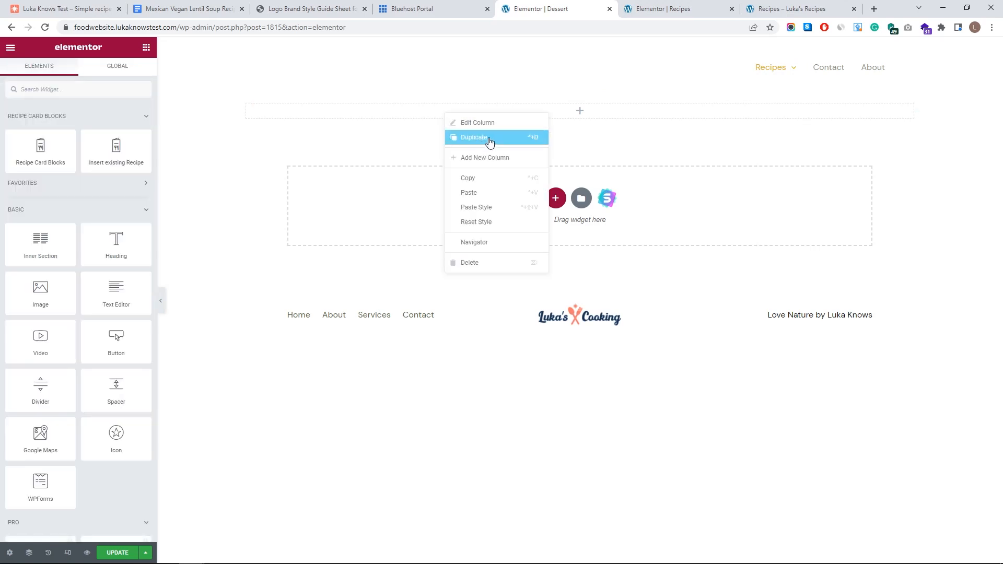
click(493, 193)
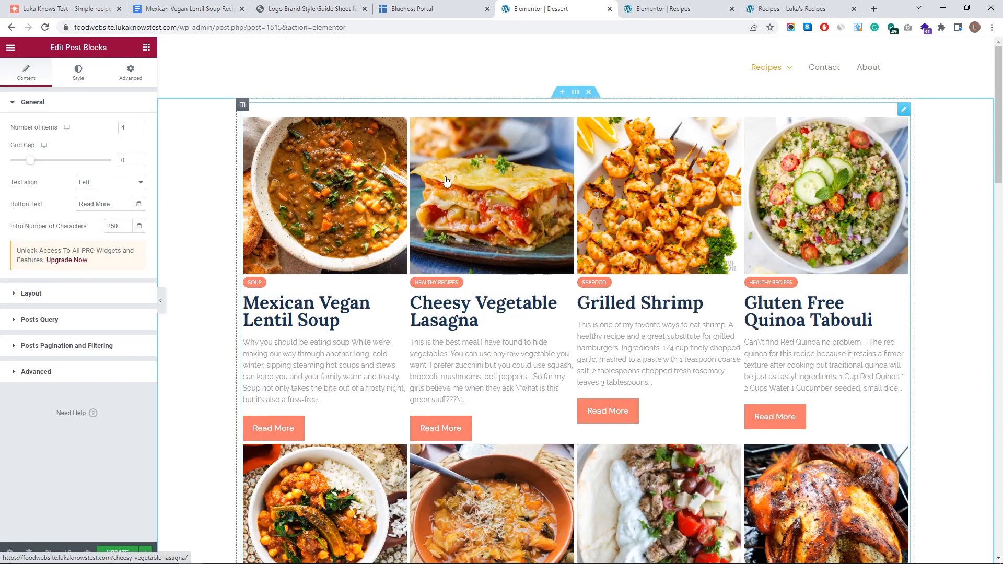
scroll(293, 261, down, 6)
scroll(282, 272, up, 6)
- Limit the grid's query to up to 20 Desserts posts ordered randomly
click(42, 319)
click(53, 314)
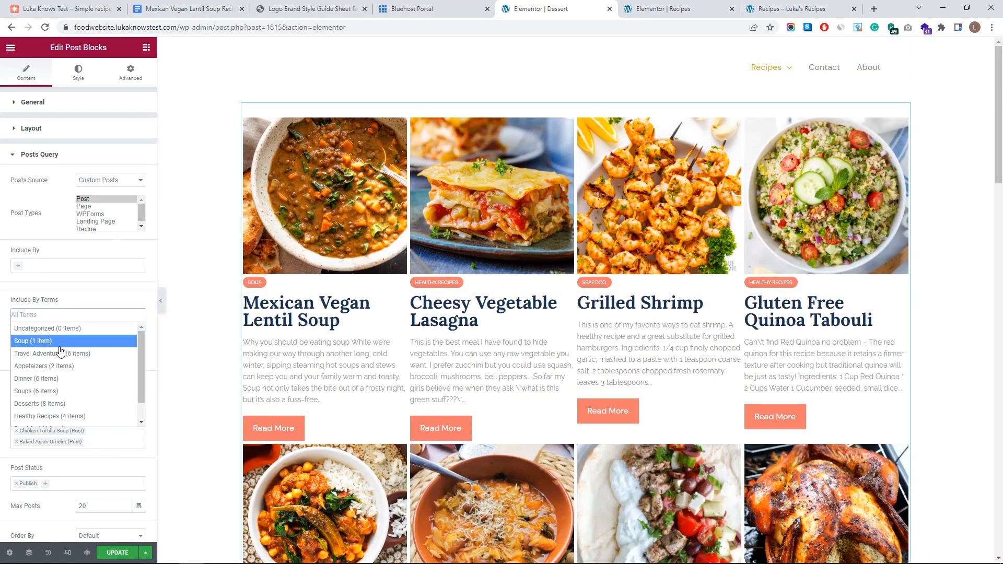
click(58, 403)
scroll(382, 253, down, 5)
scroll(382, 254, down, 4)
scroll(382, 253, up, 5)
scroll(94, 344, down, 3)
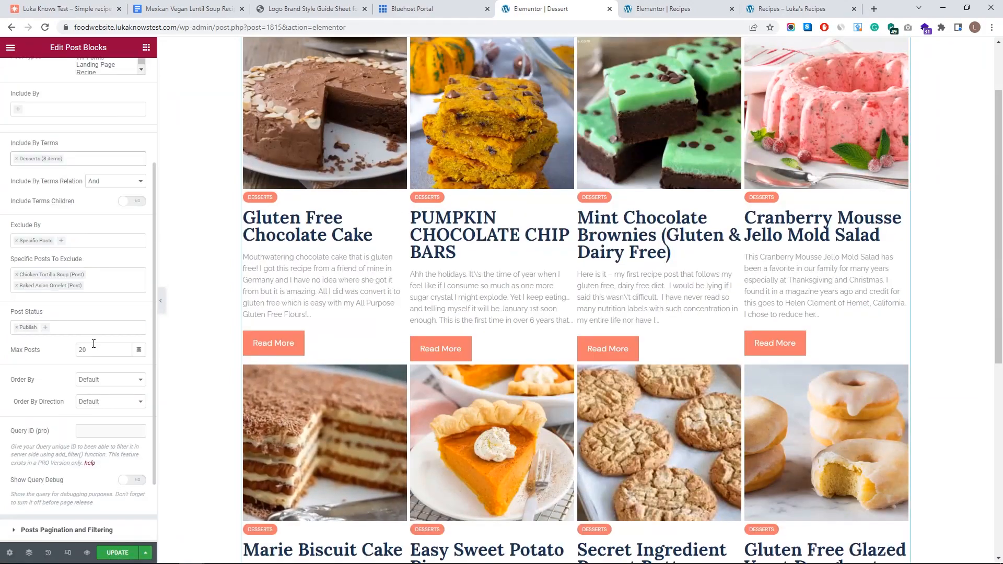
click(113, 381)
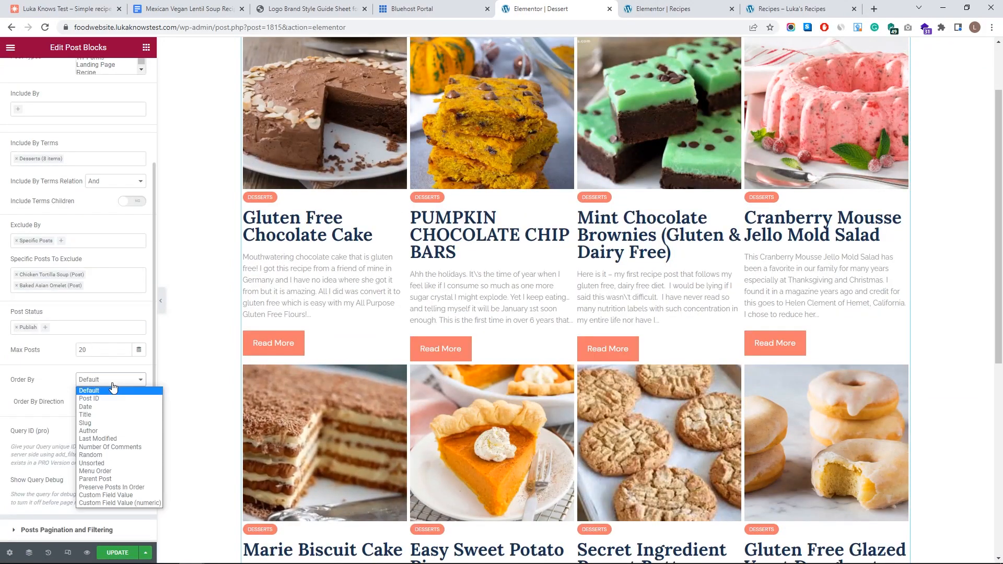
click(115, 457)
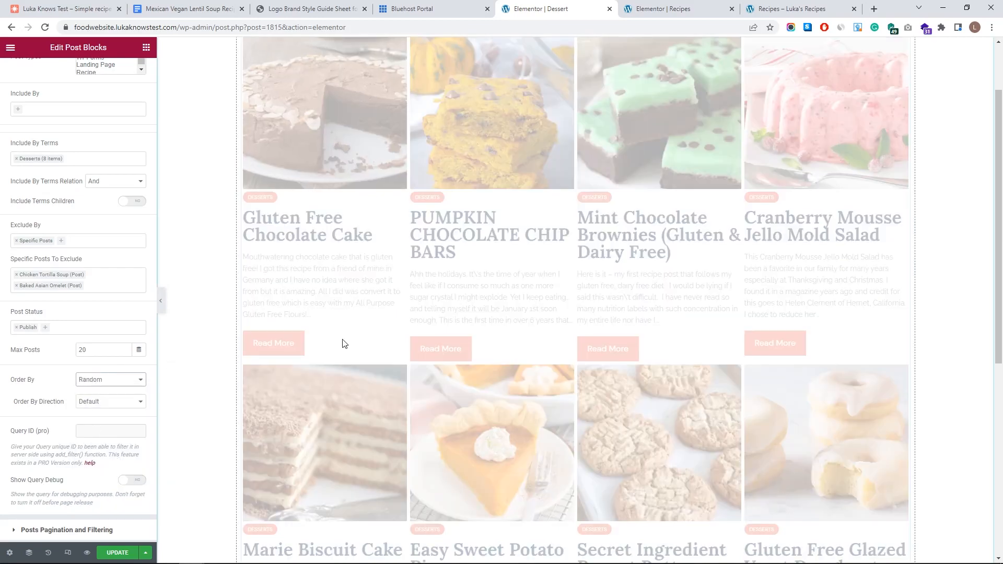
scroll(396, 353, down, 3)
scroll(396, 353, down, 3)
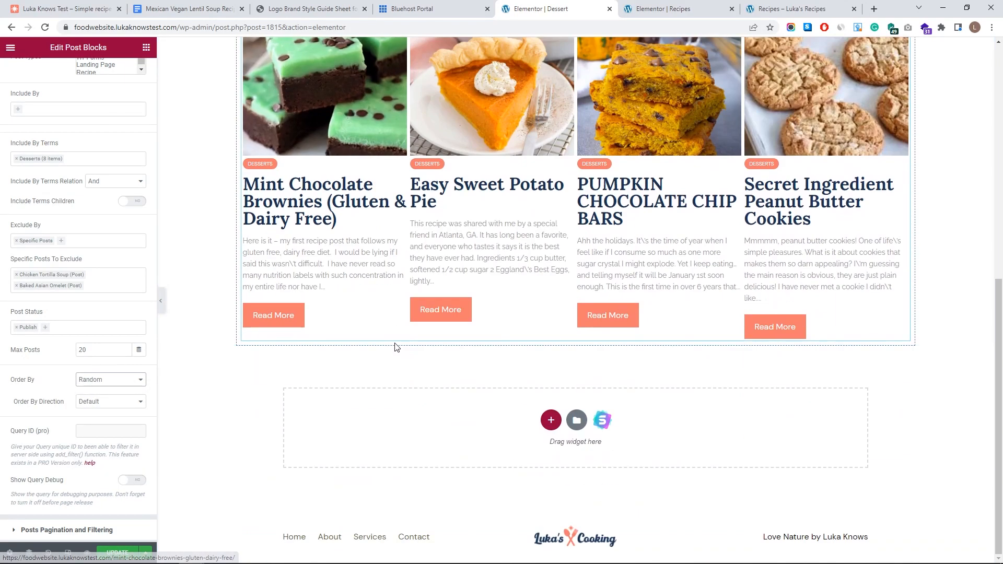
scroll(458, 359, up, 7)
- Copy the 'All of my Recipes' heading onto the Dessert page, above the dessert grid
right_click(905, 111)
click(918, 155)
click(573, 9)
right_click(905, 108)
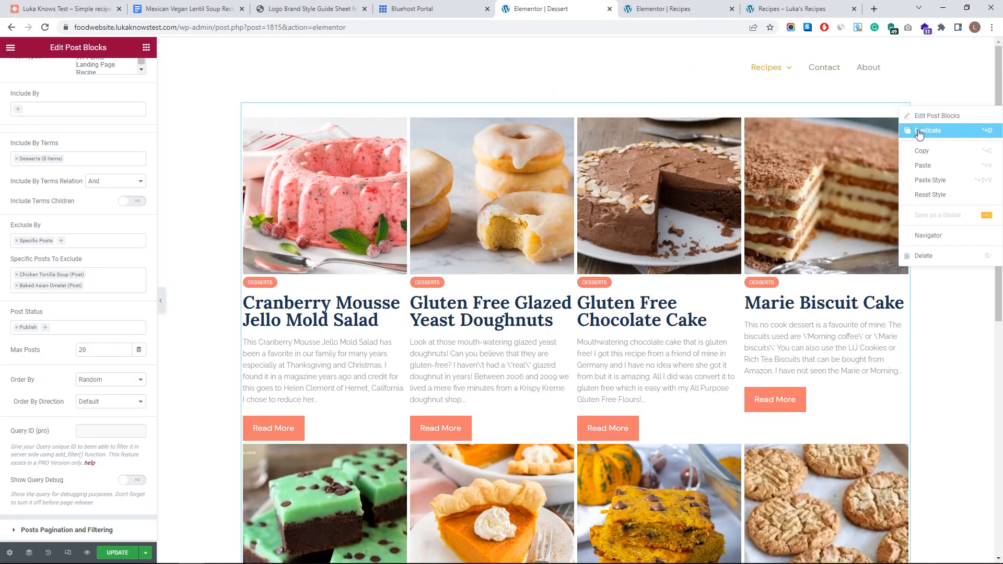
click(923, 165)
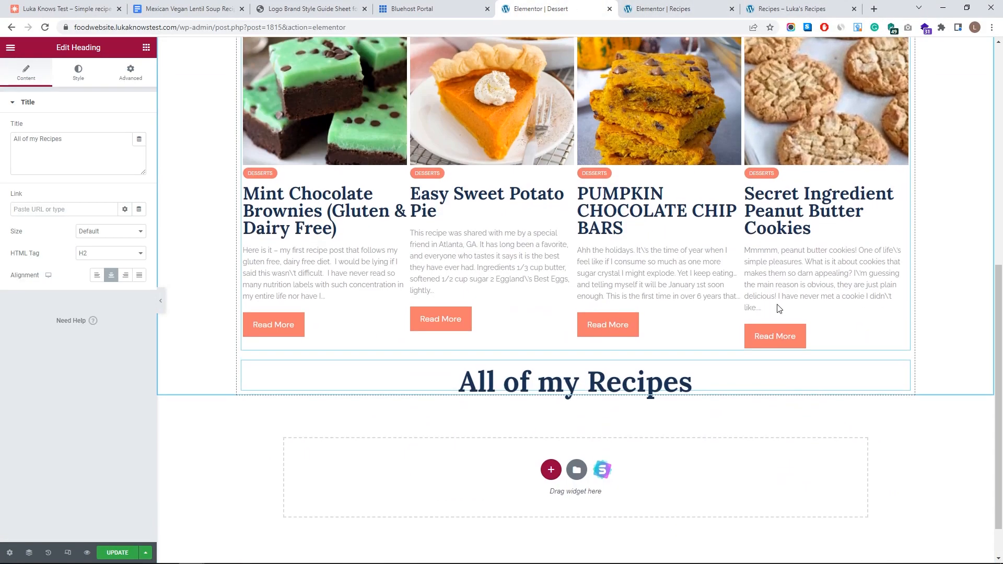
drag(908, 328, 633, 86)
- Rename the heading to 'Dessert Recipes' and update the Dessert page
click(656, 6)
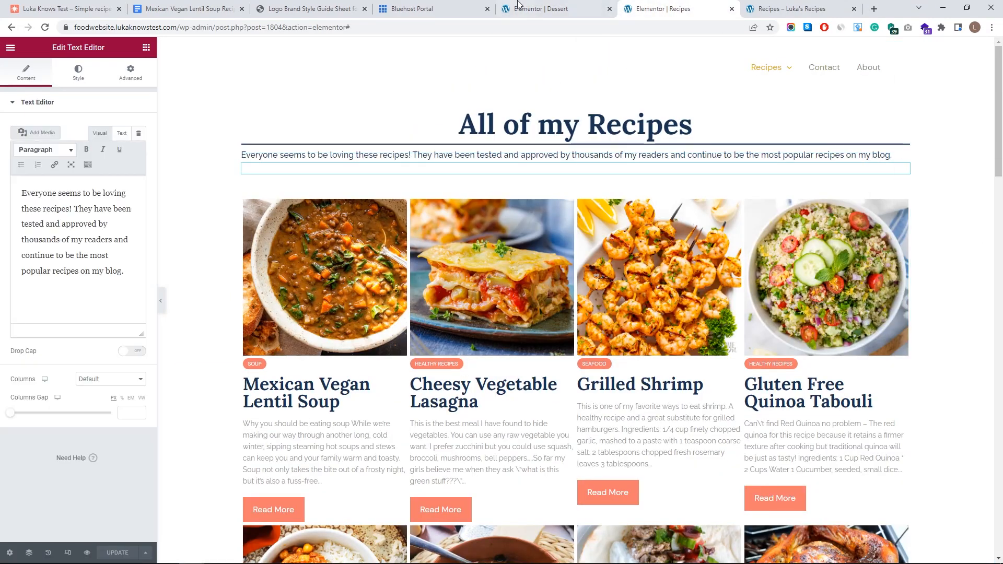
click(519, 5)
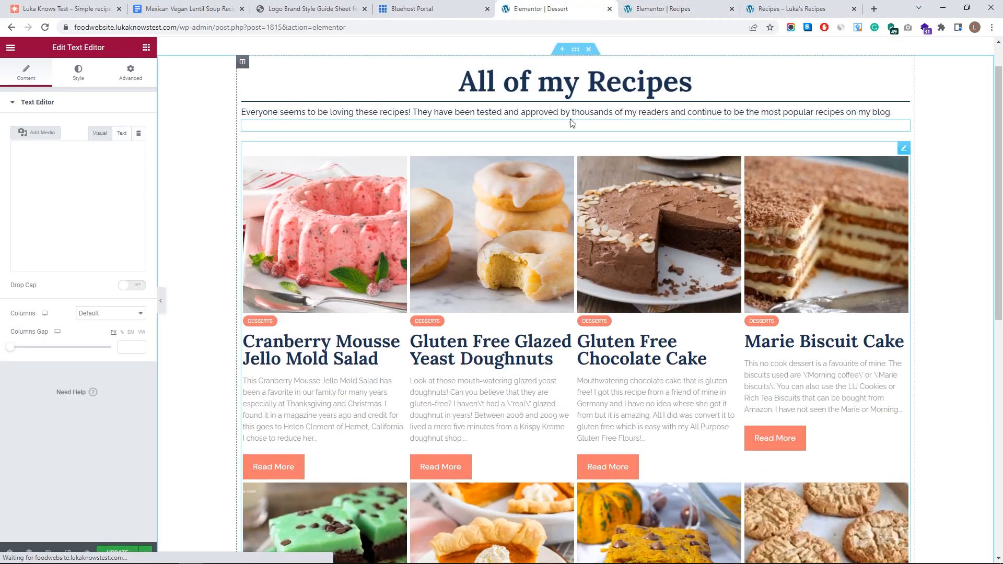
drag(460, 82, 579, 83)
text(Dessert)
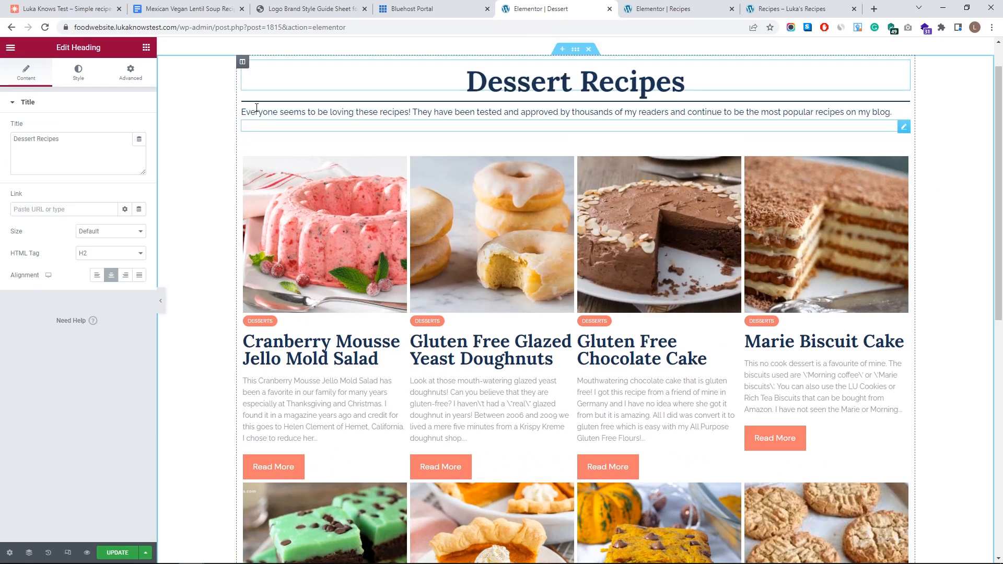
click(111, 554)
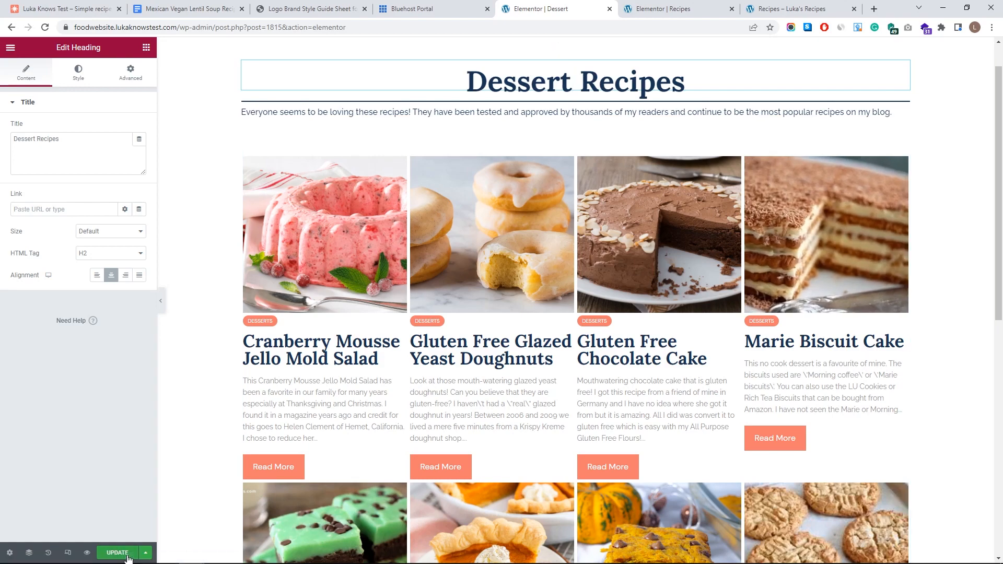
- Check the live Recipes page, then open the site customizer from the Dessert page editor
click(791, 8)
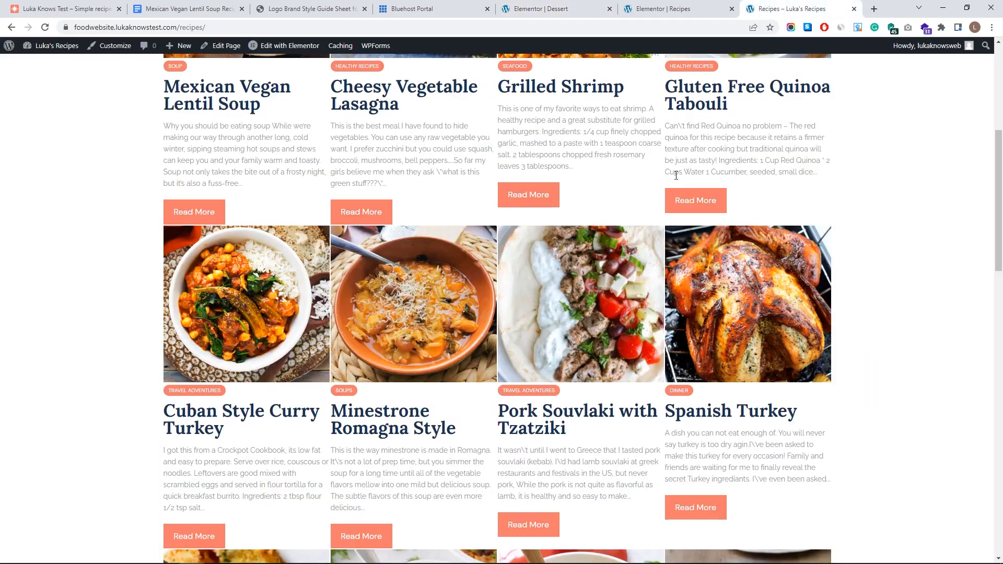
scroll(689, 157, up, 5)
mouse_move(689, 91)
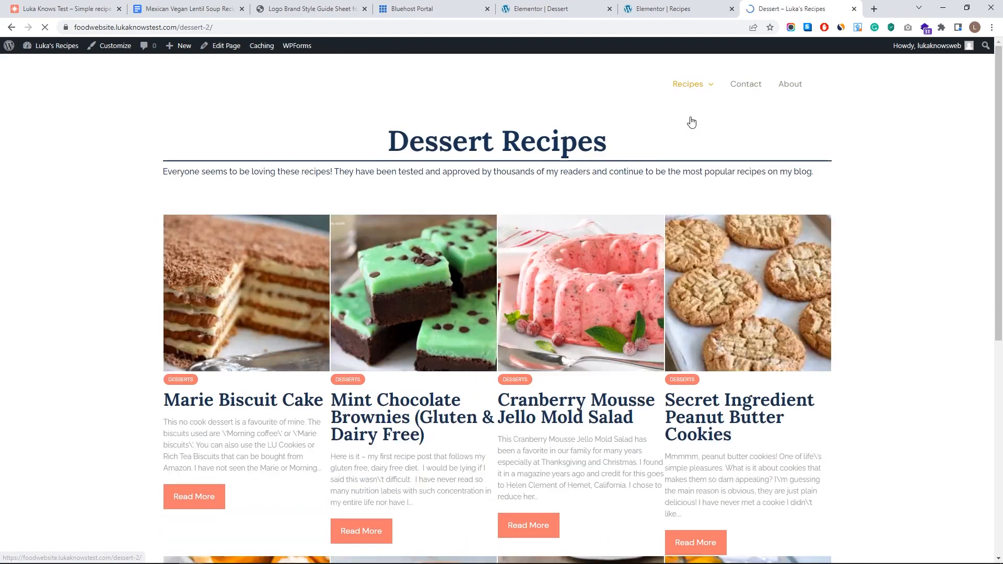
scroll(627, 173, down, 6)
scroll(418, 204, up, 6)
scroll(501, 339, down, 7)
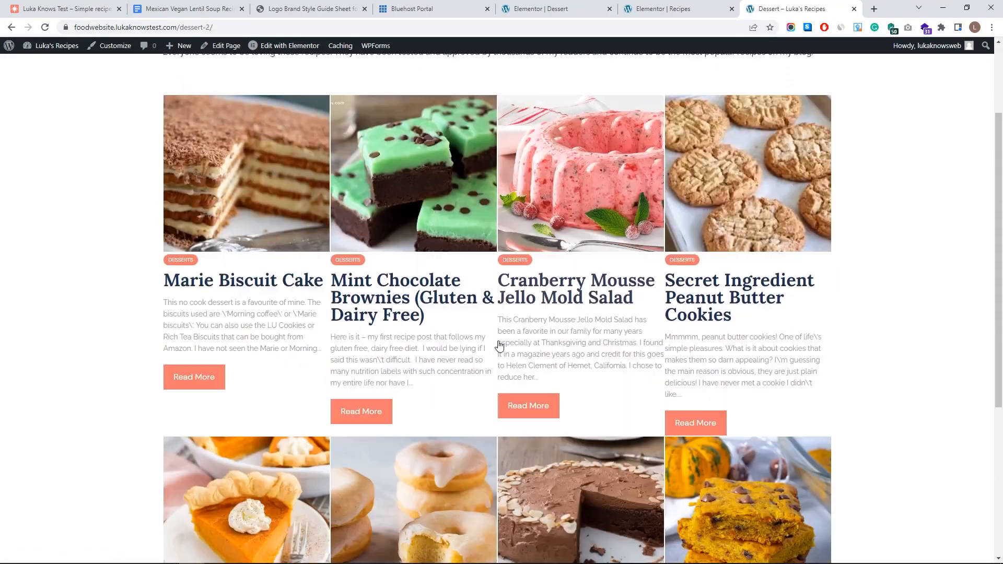
scroll(710, 349, up, 7)
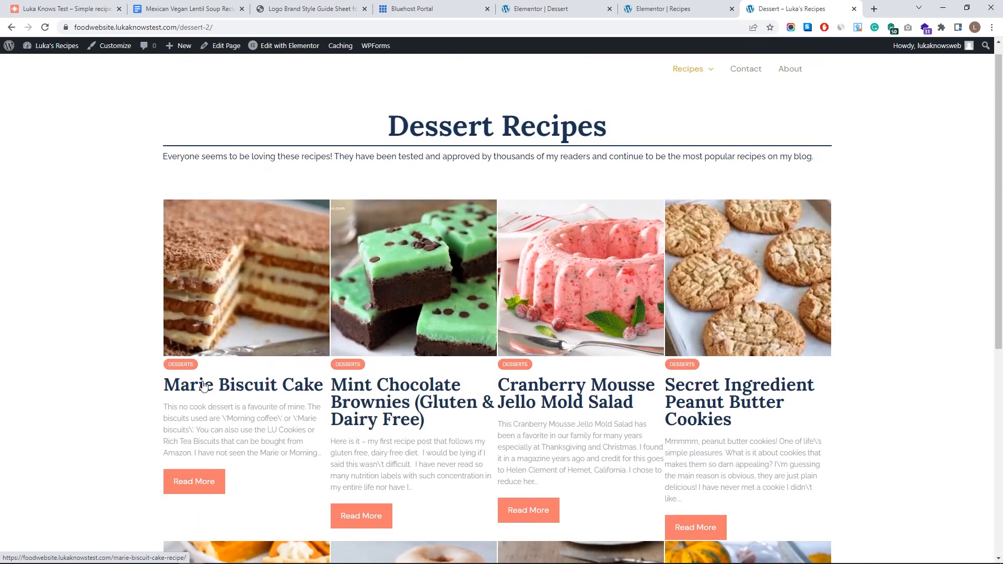
mouse_move(696, 114)
click(686, 5)
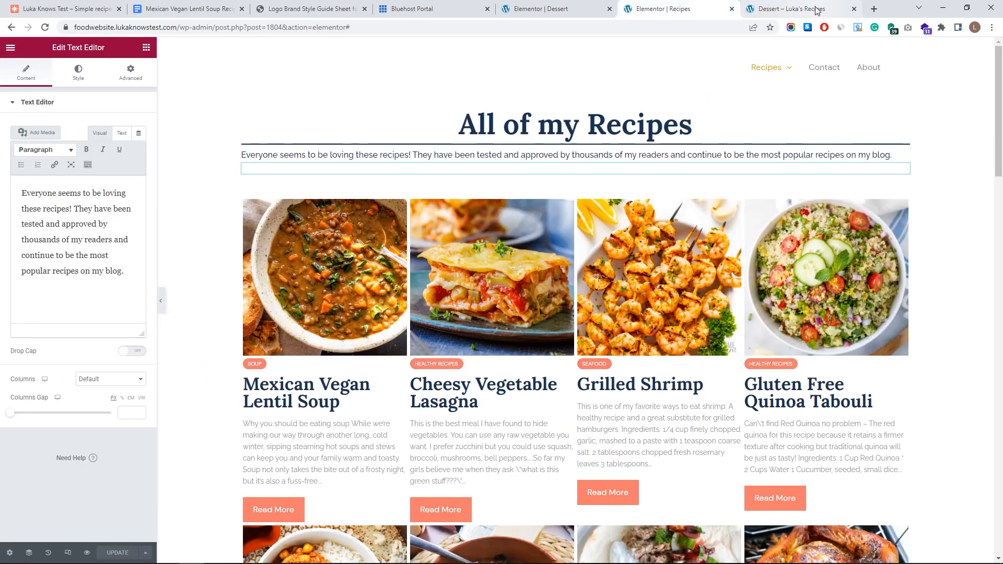
click(520, 5)
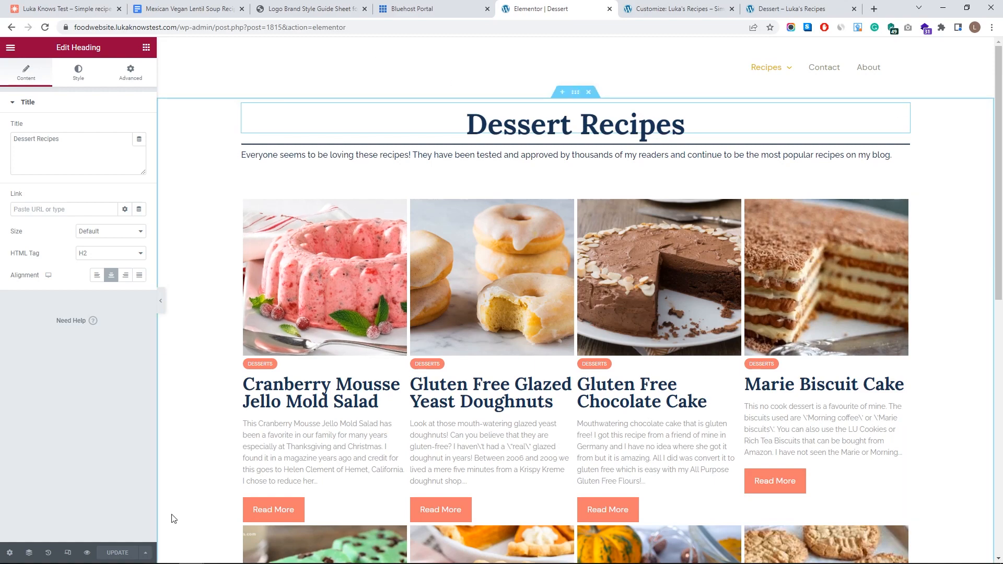
click(676, 14)
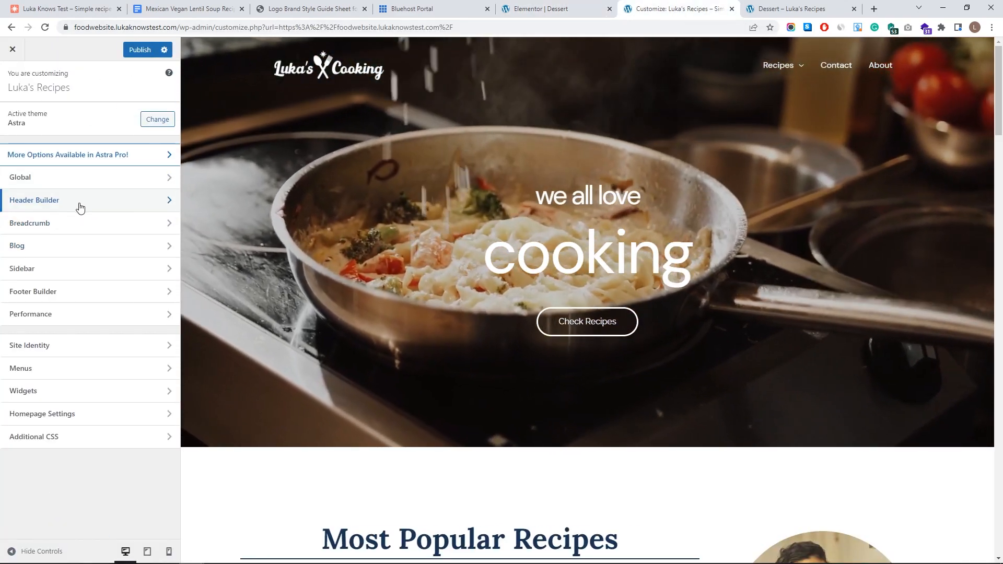
- Keep the transparent header on site-wide but disable it on posts, then check the live Dessert page
click(81, 201)
click(52, 334)
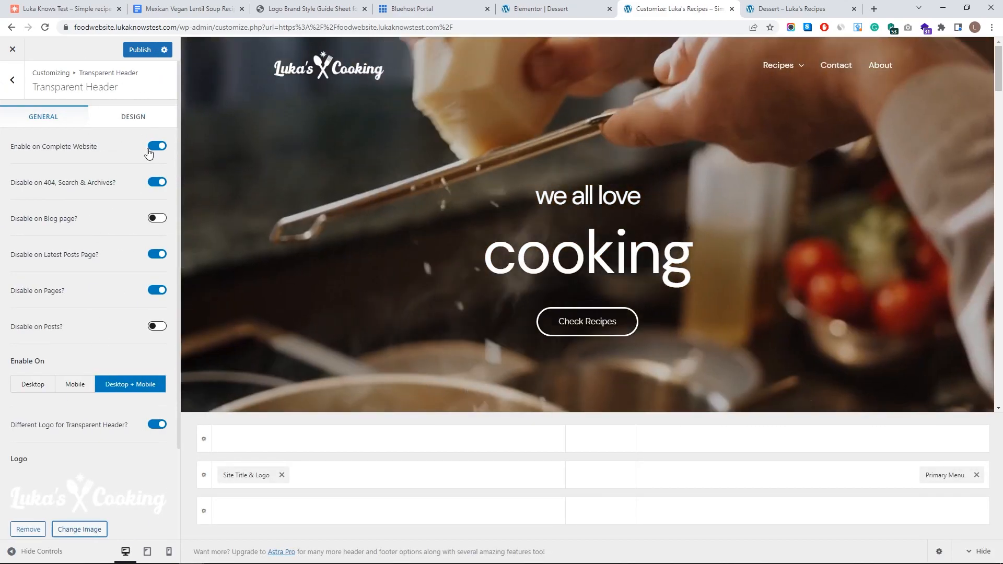
click(51, 149)
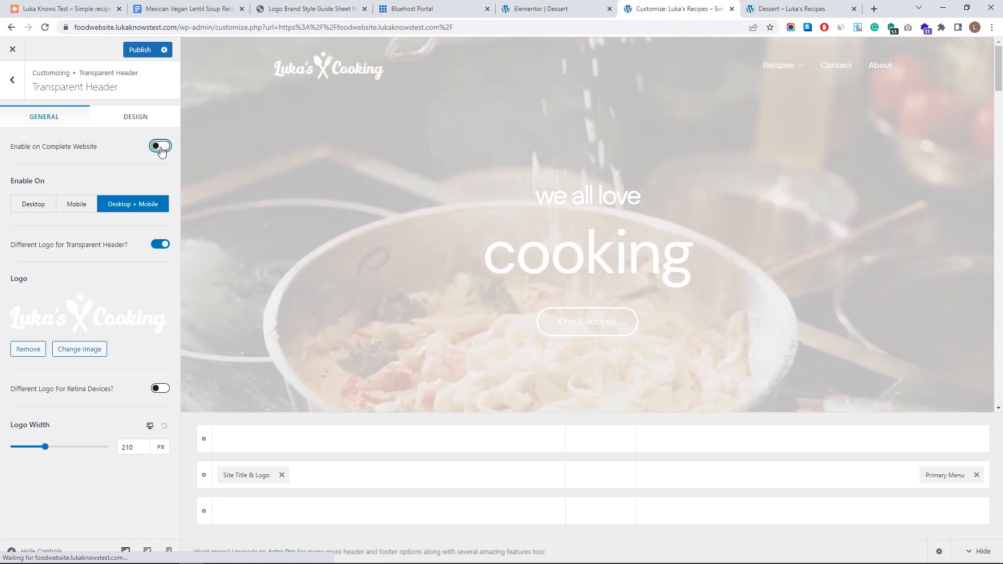
click(161, 148)
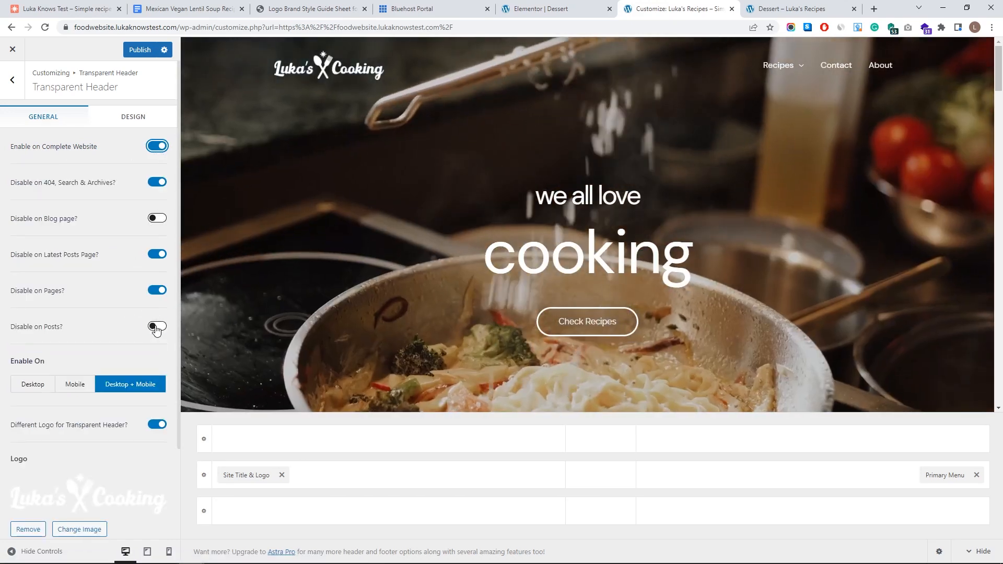
click(156, 326)
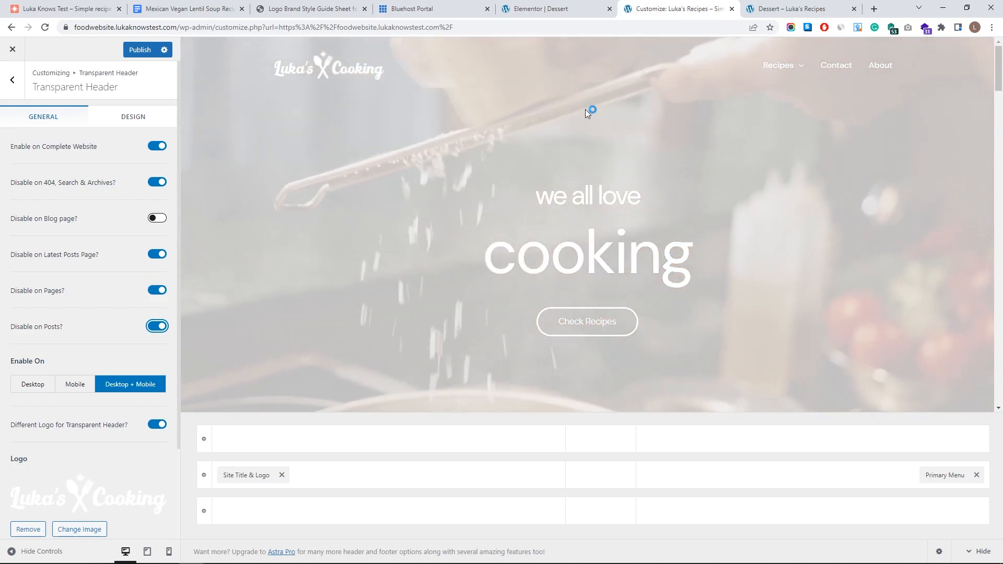
click(783, 6)
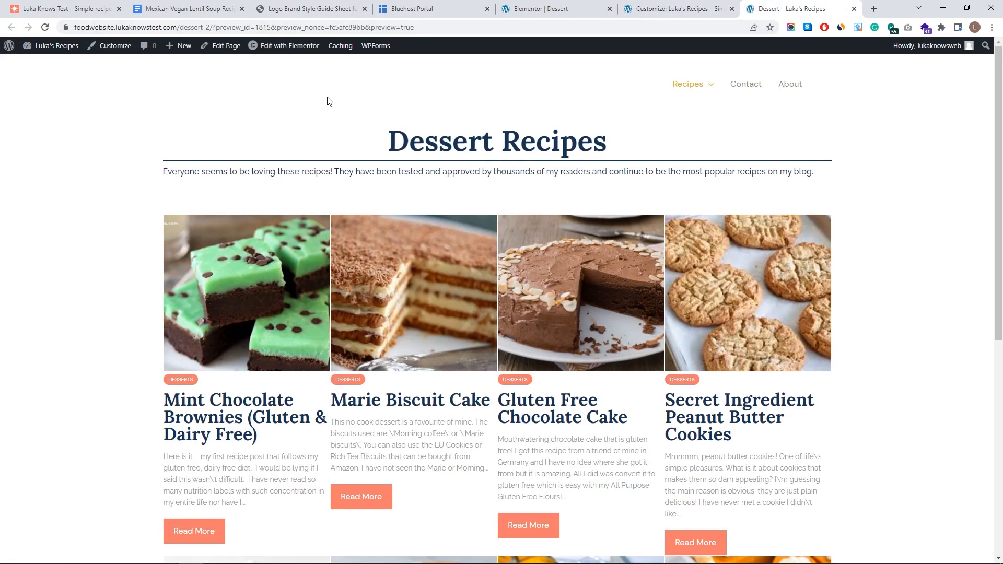
- Swap the header logo for the dark navy-and-coral Luka's Cooking logo, widening the crop to its right edge
click(676, 6)
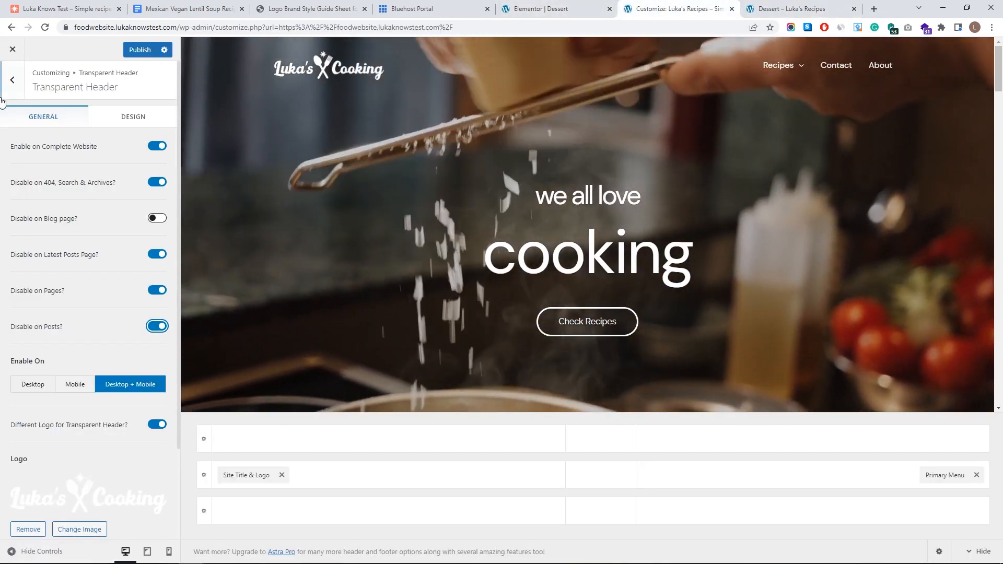
click(12, 80)
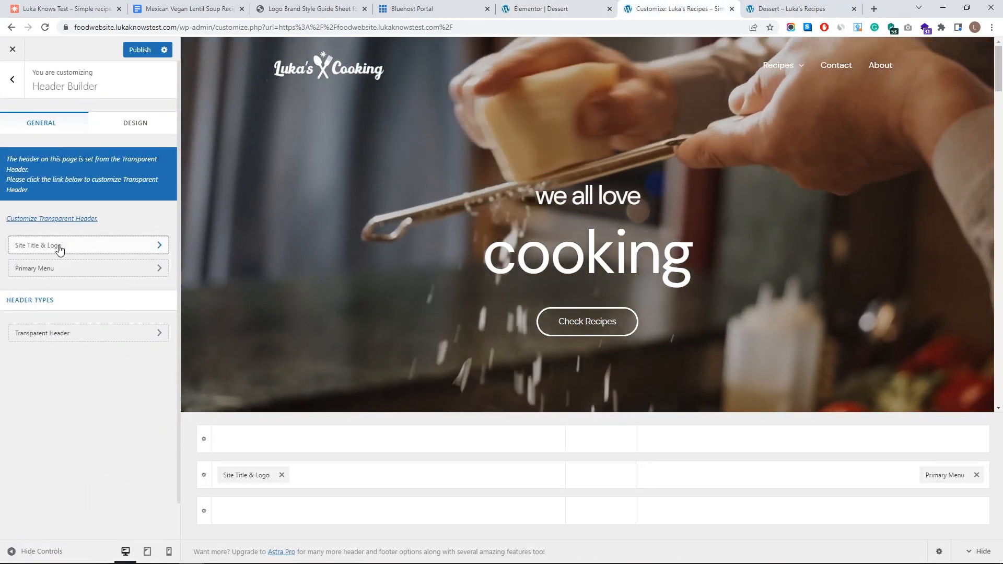
click(56, 248)
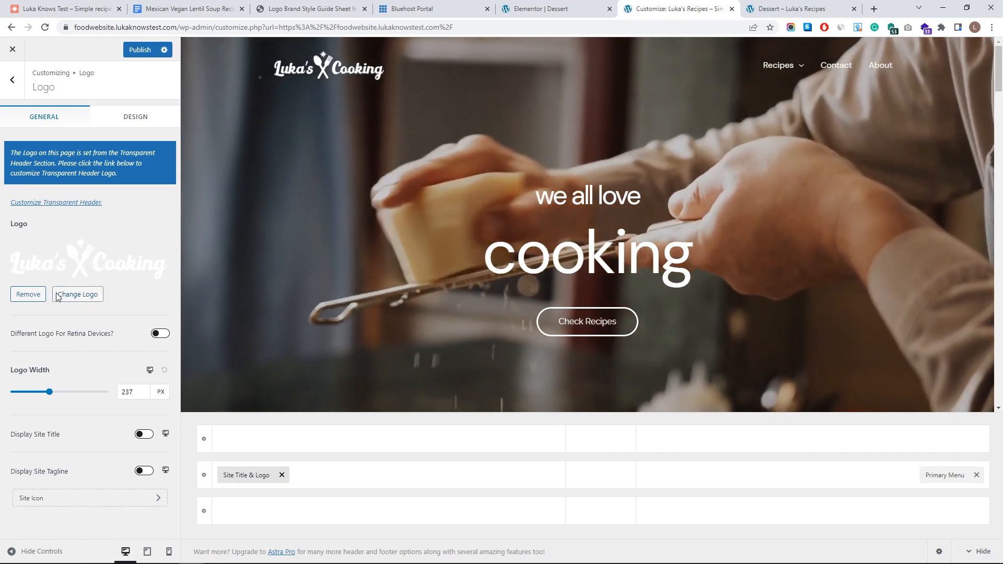
click(78, 294)
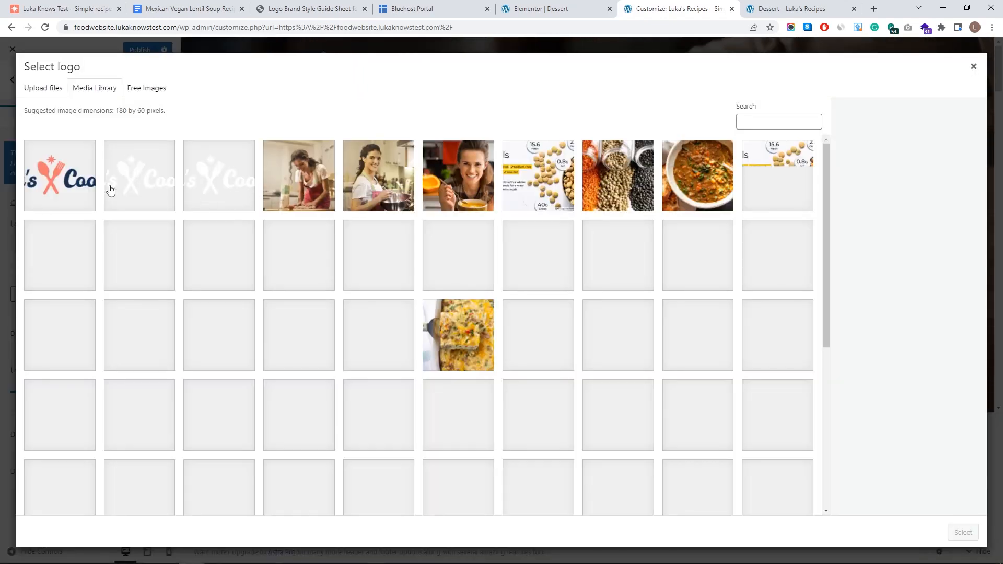
click(83, 186)
click(962, 533)
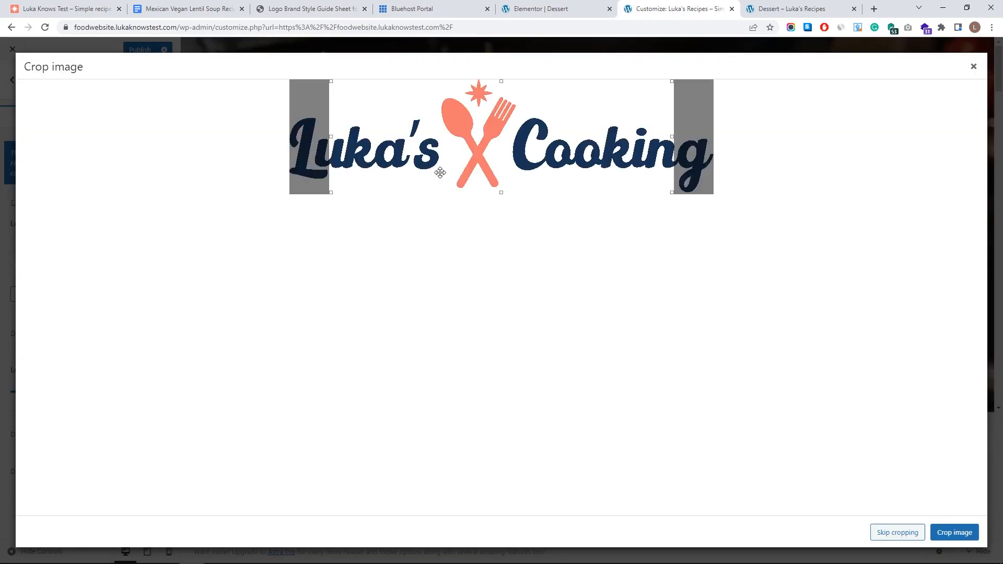
drag(670, 134, 887, 157)
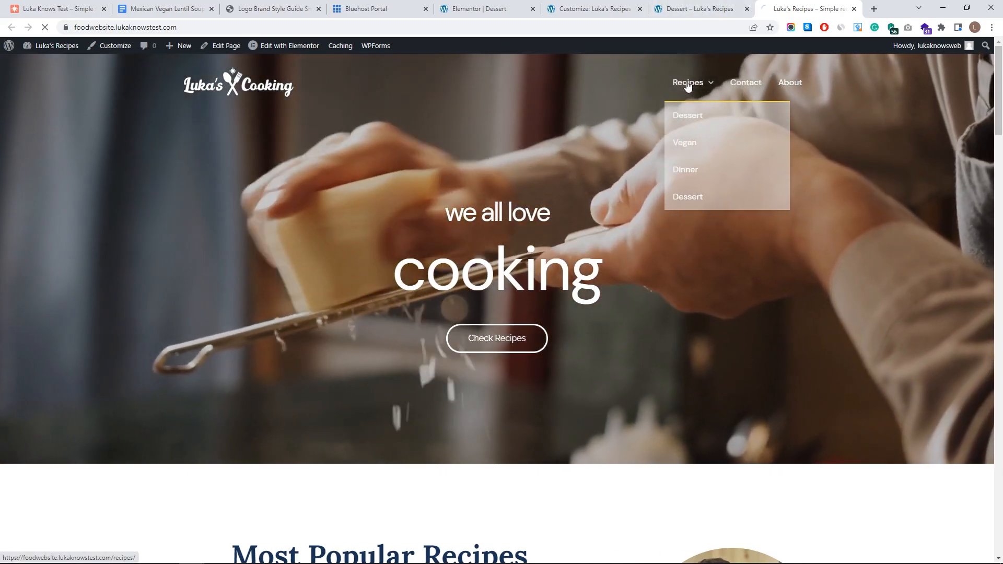
- Back out of the logo settings to the main Customizer panel and look over the live Recipes page
click(687, 85)
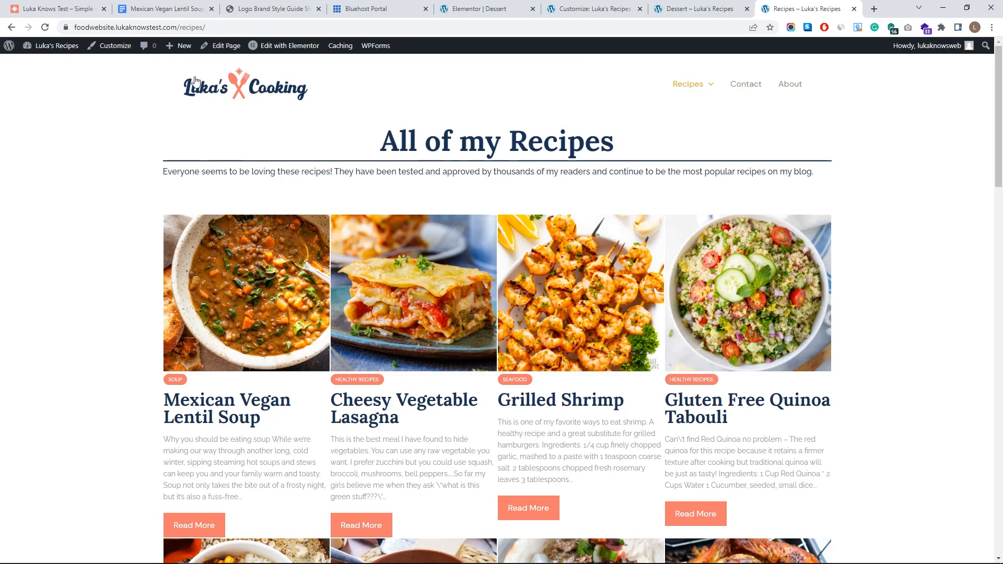
click(592, 6)
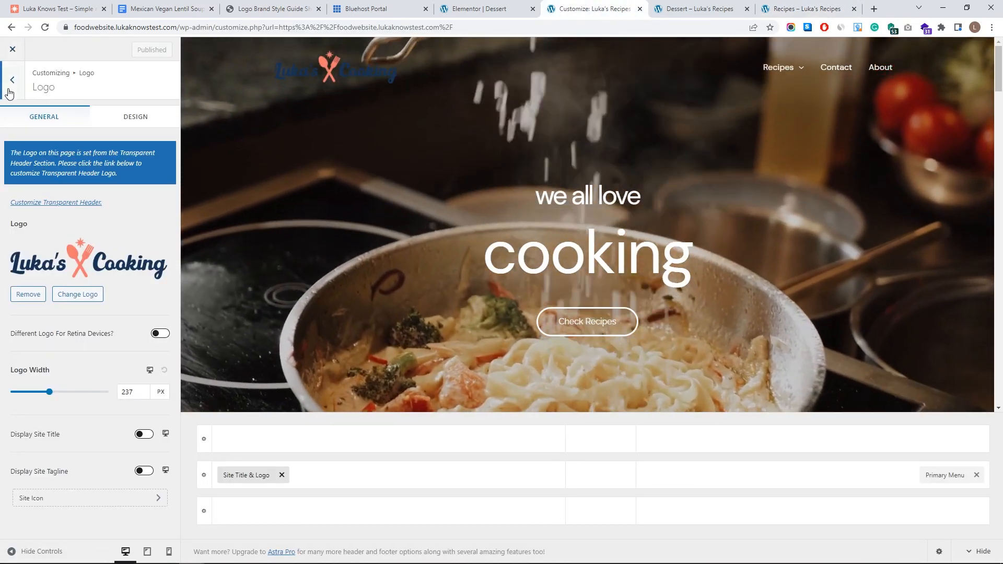
click(14, 90)
click(14, 90)
click(806, 8)
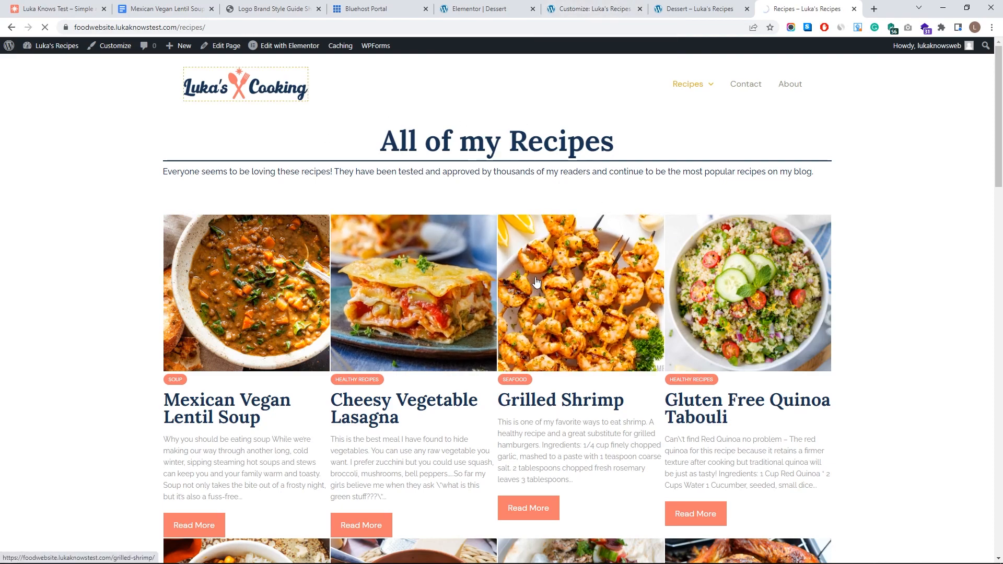
scroll(578, 287, down, 17)
scroll(618, 246, up, 17)
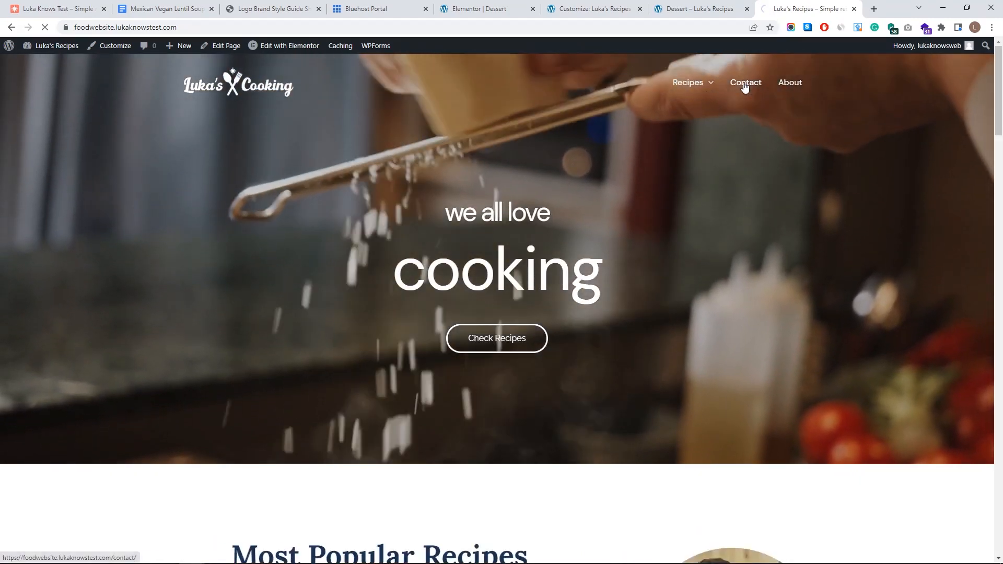
- Review the live Contact page, then open the About page in the Elementor page builder
click(744, 85)
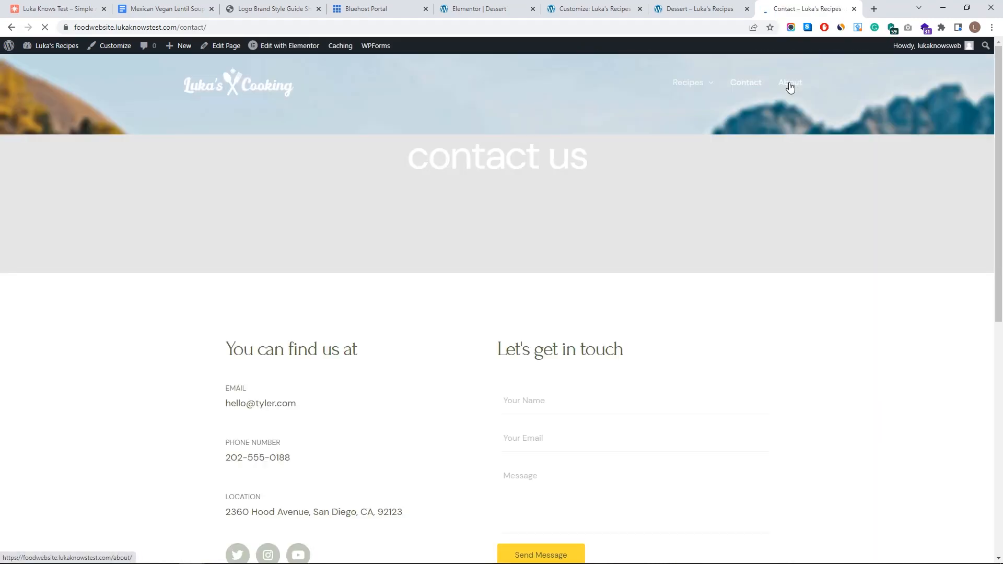
scroll(562, 255, down, 4)
scroll(575, 203, up, 4)
scroll(281, 406, down, 4)
scroll(319, 348, up, 4)
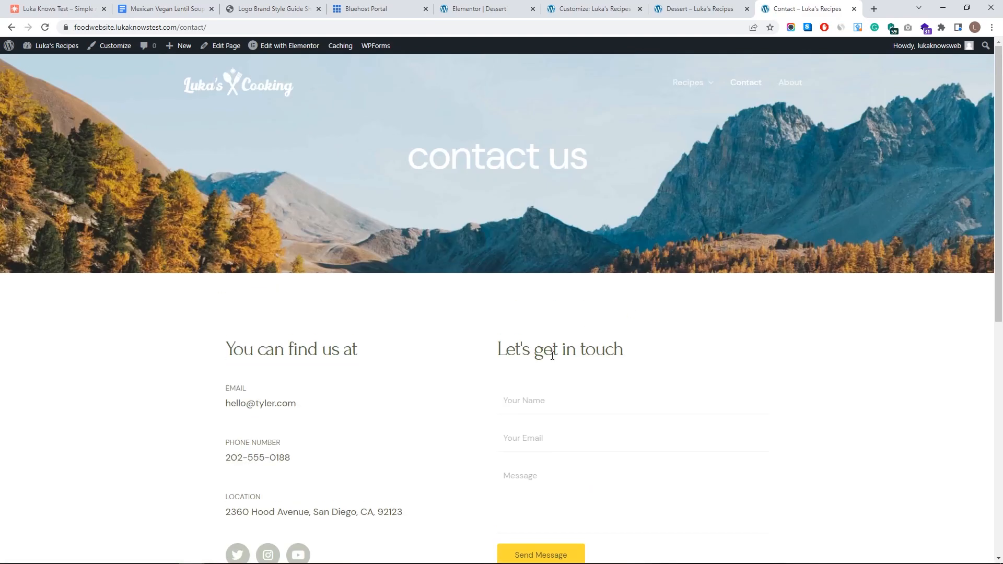
scroll(319, 380, down, 4)
scroll(734, 251, up, 4)
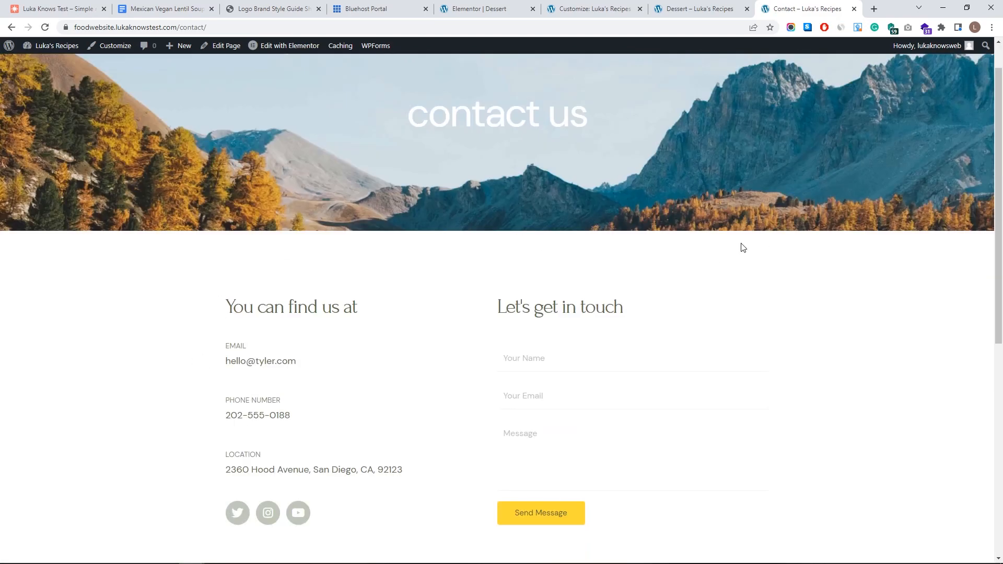
click(792, 83)
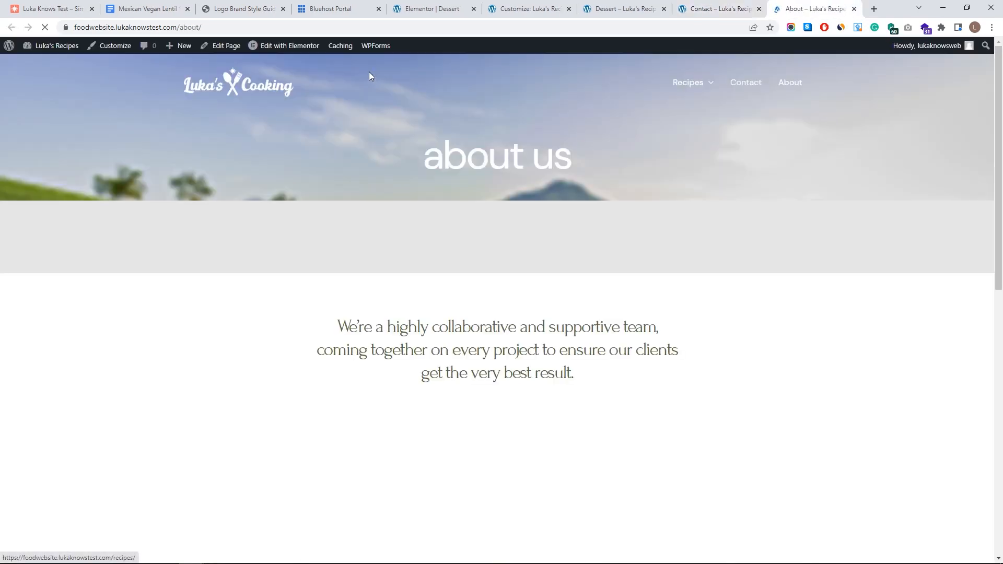
click(280, 47)
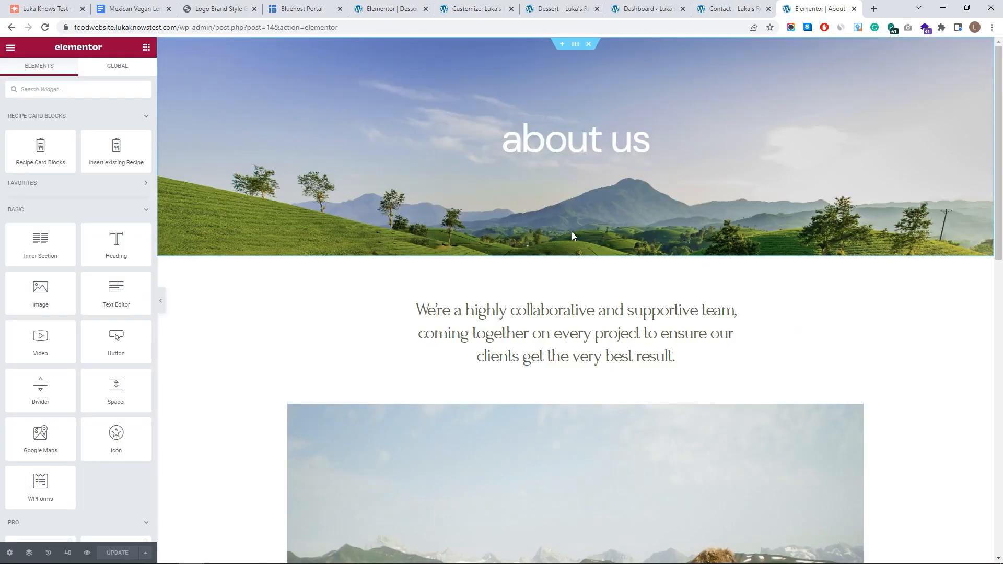
- Add an empty two-column inner section above the Our Mission and Our Values row
scroll(606, 219, down, 7)
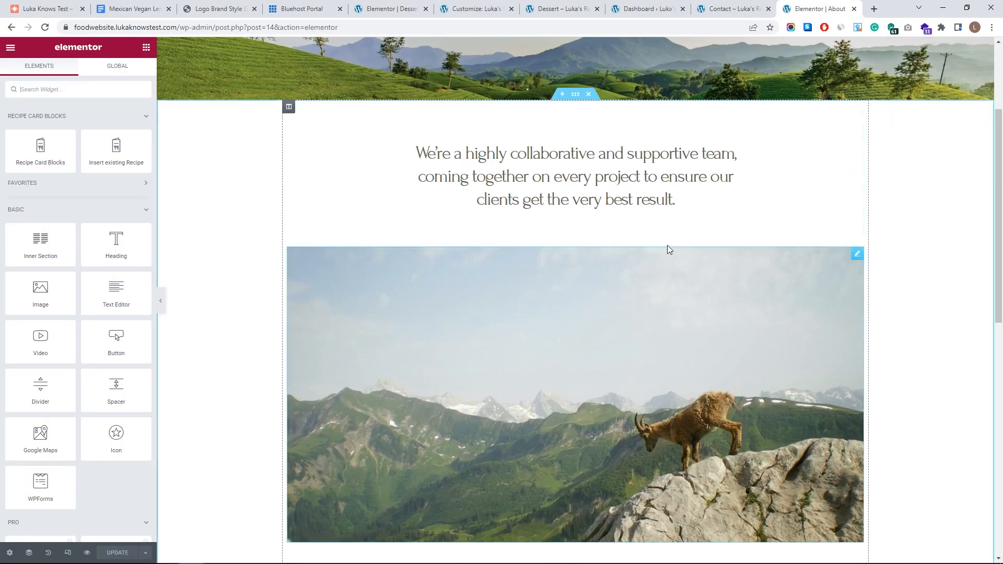
scroll(606, 221, down, 4)
scroll(651, 268, up, 6)
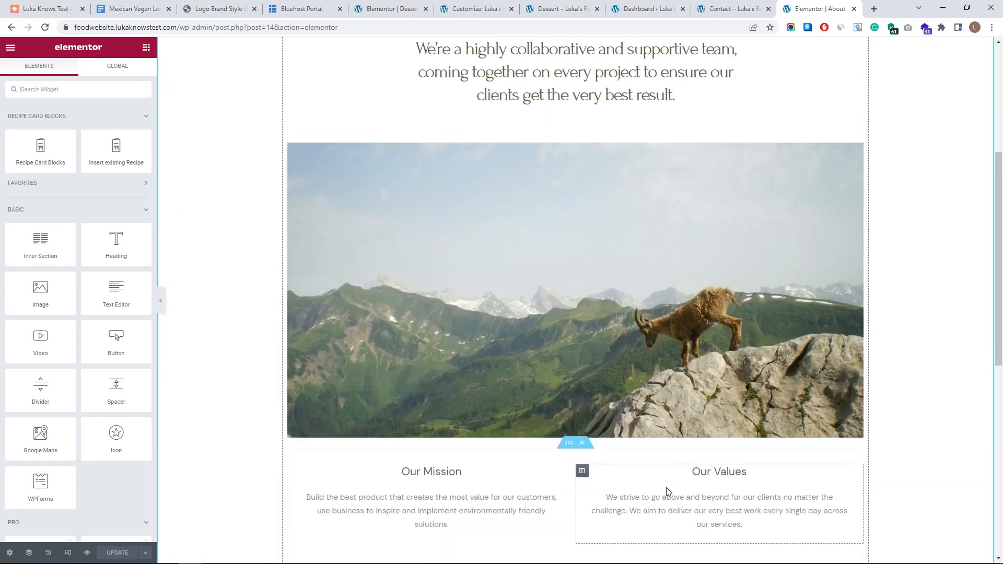
scroll(564, 460, down, 2)
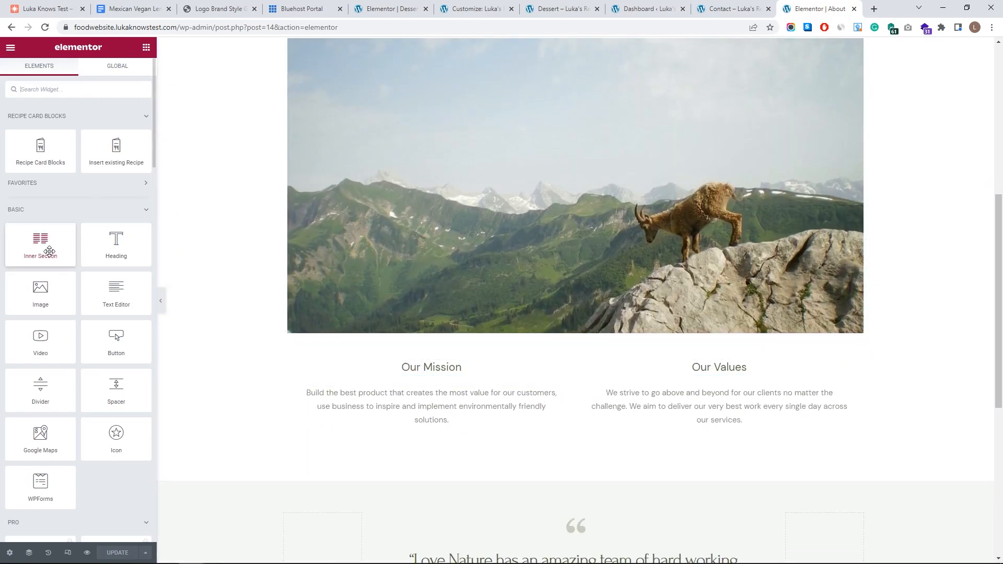
drag(574, 360, 574, 365)
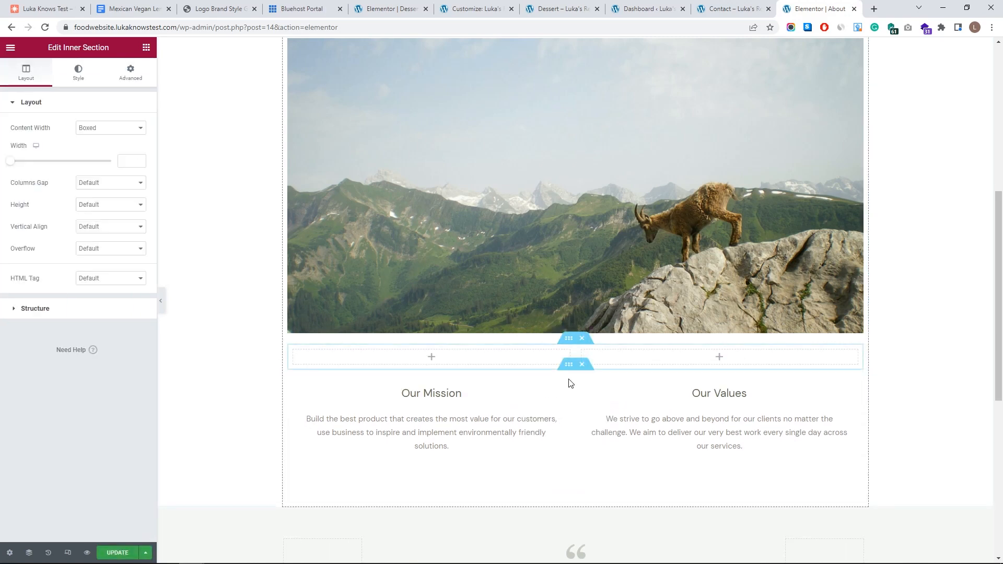
- Inspect the Our Mission heading and paragraph settings, then return to the widget list
click(569, 393)
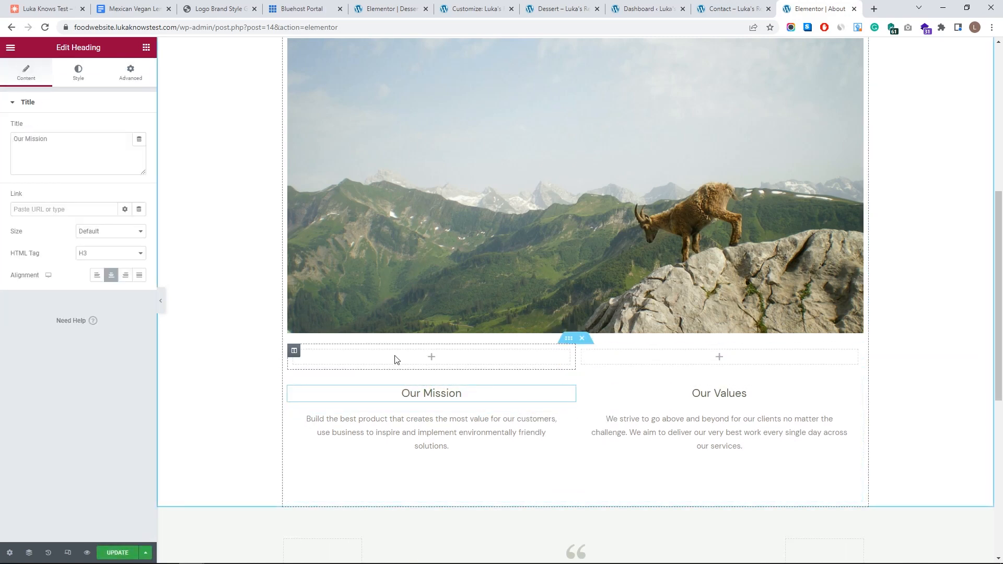
click(569, 419)
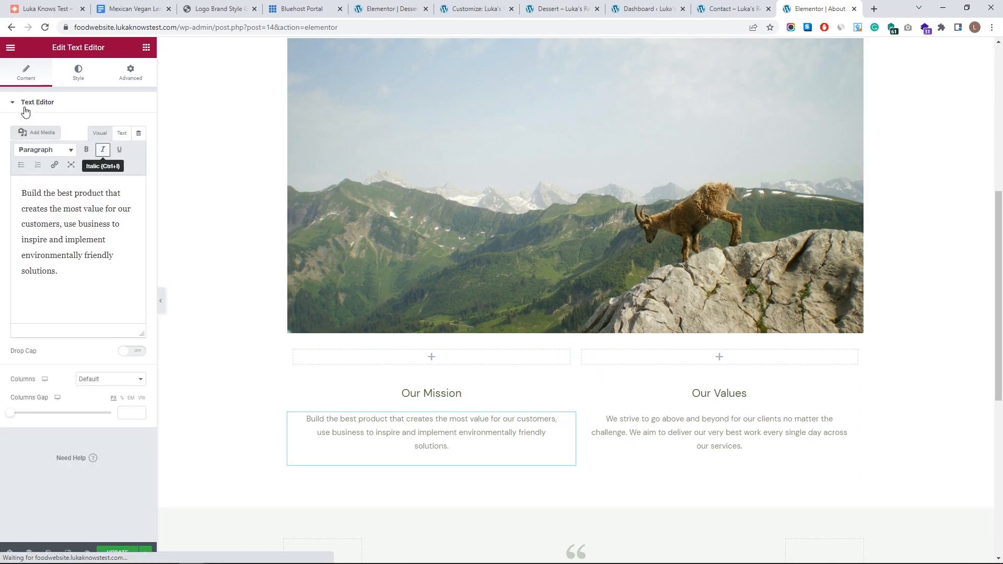
scroll(515, 423, up, 1)
scroll(515, 423, up, 4)
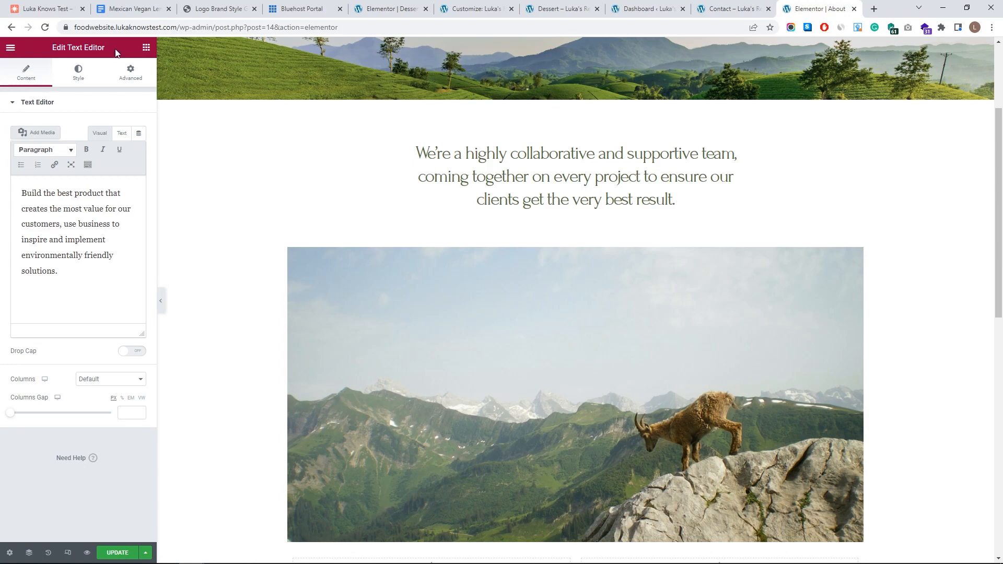
click(146, 49)
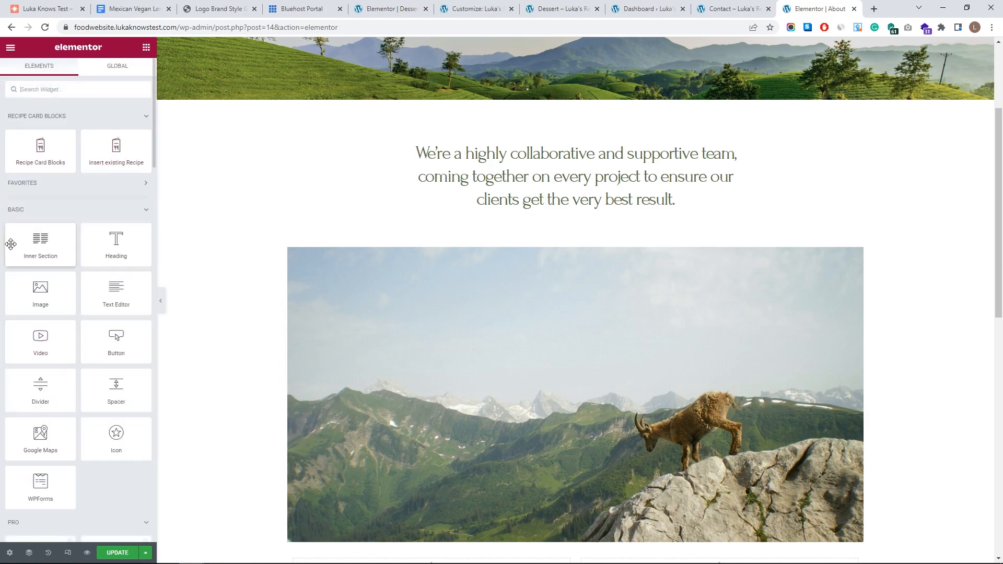
drag(125, 311, 105, 271)
scroll(529, 353, down, 4)
scroll(532, 353, up, 7)
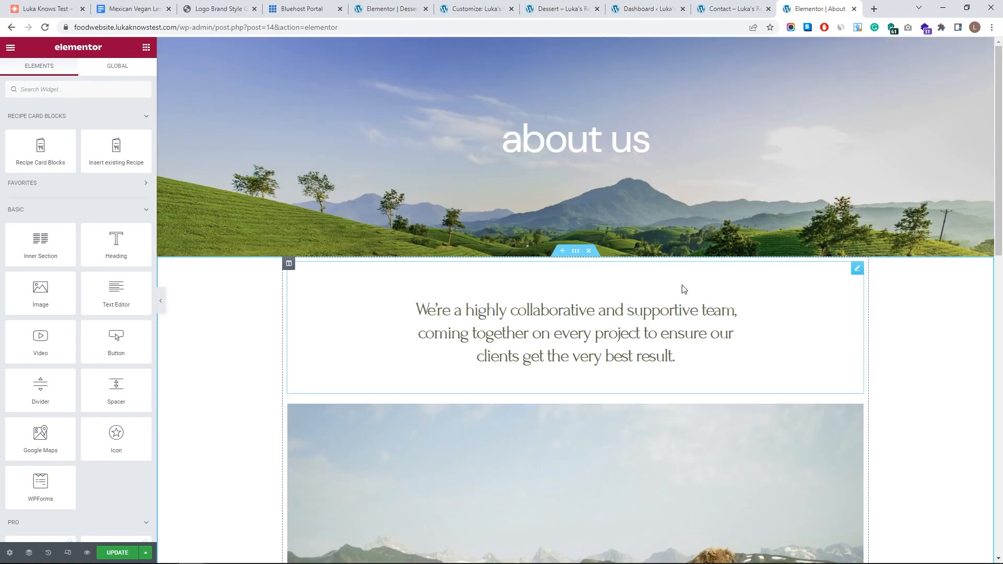
scroll(459, 369, down, 9)
scroll(458, 369, down, 5)
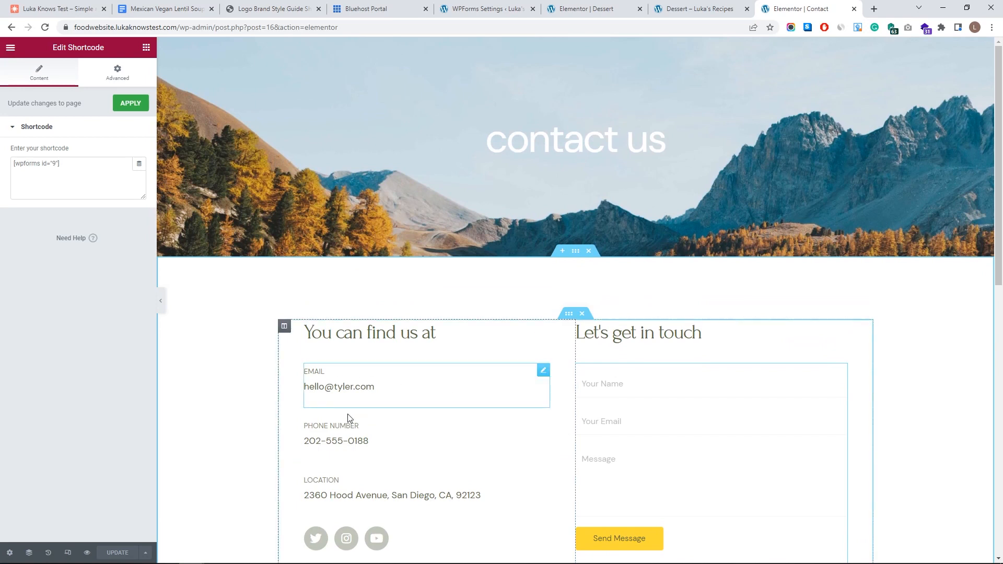
- Scroll through the Contact page's hero, contact details and WPForms form in Elementor
scroll(374, 375, down, 2)
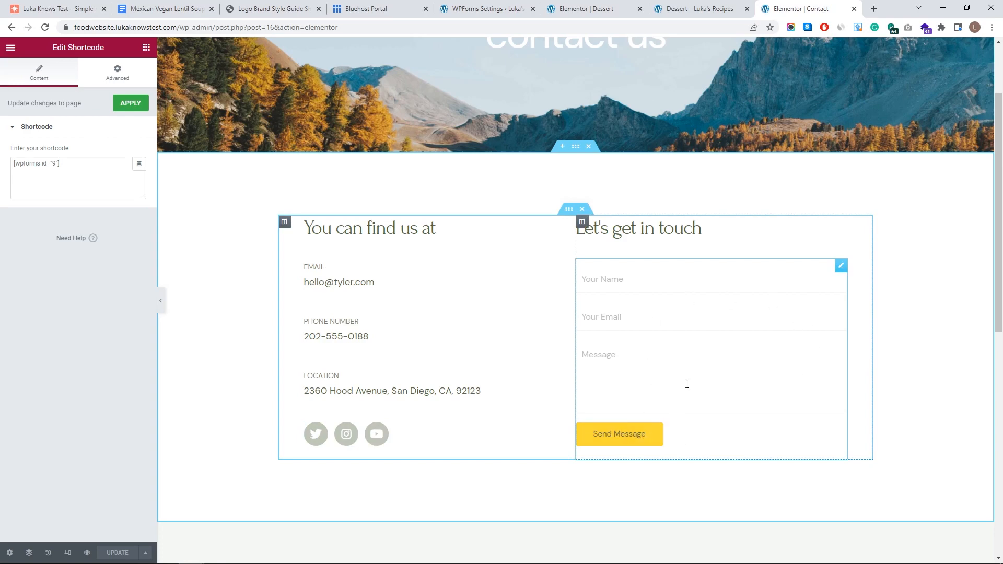
scroll(493, 358, down, 9)
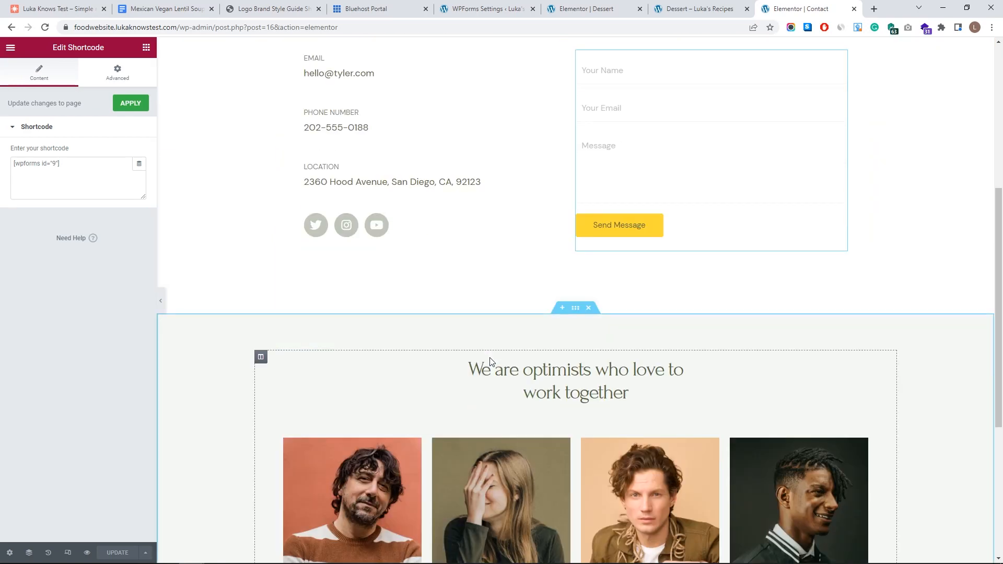
scroll(433, 213, up, 3)
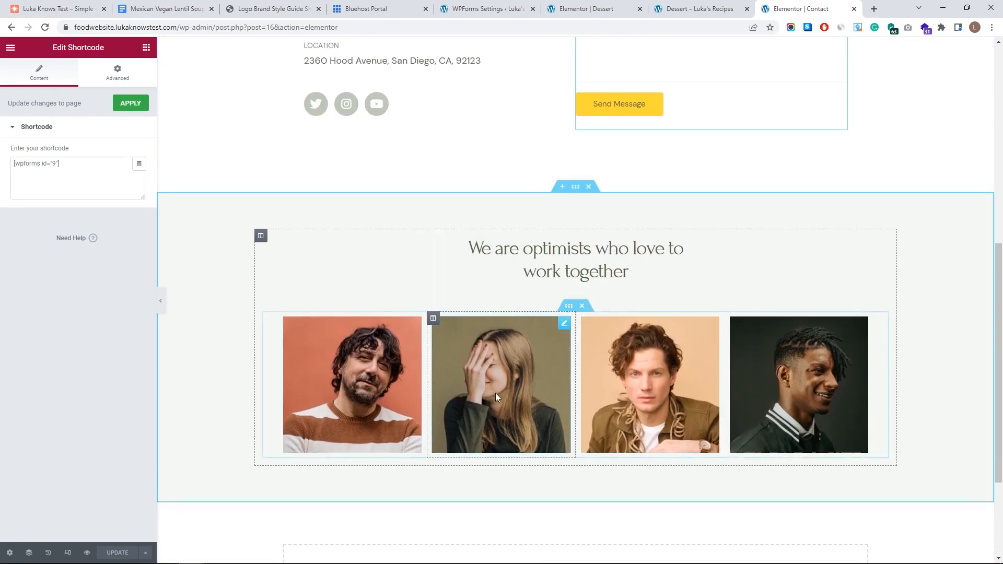
scroll(495, 393, down, 2)
scroll(659, 366, up, 8)
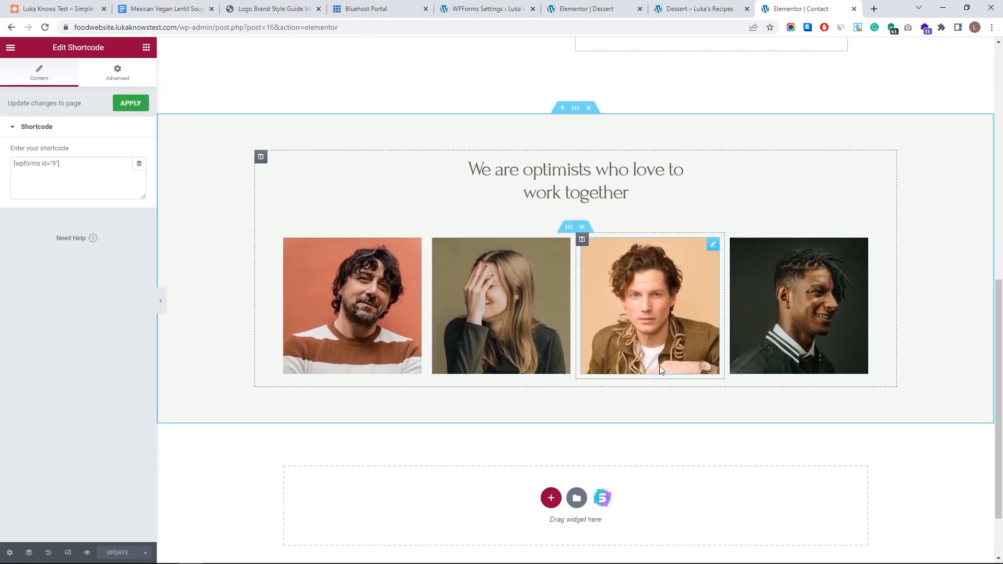
scroll(742, 413, up, 2)
scroll(663, 343, down, 10)
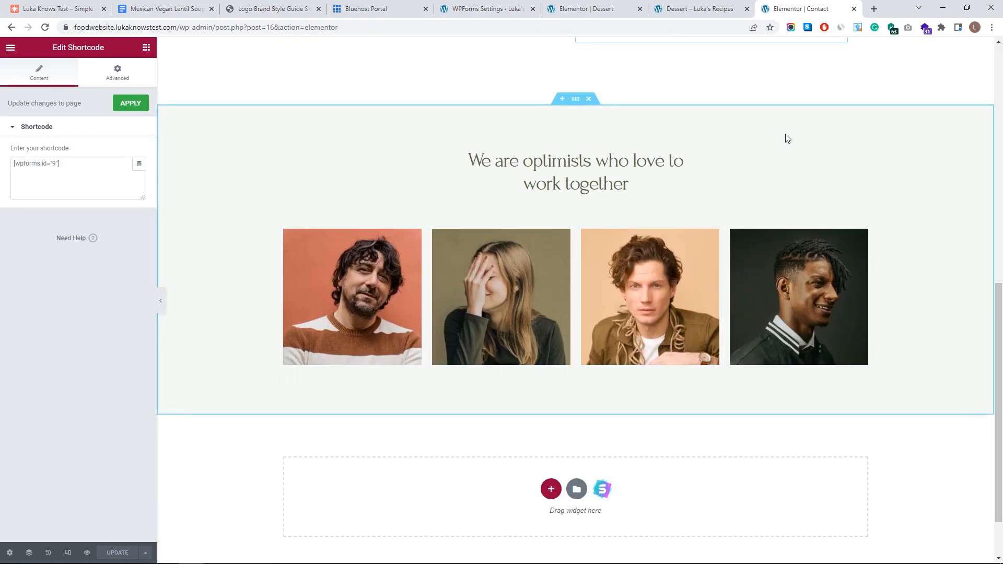
- Close the Dessert editor and live Dessert Recipes tabs, and open the live site in a new tab
click(704, 8)
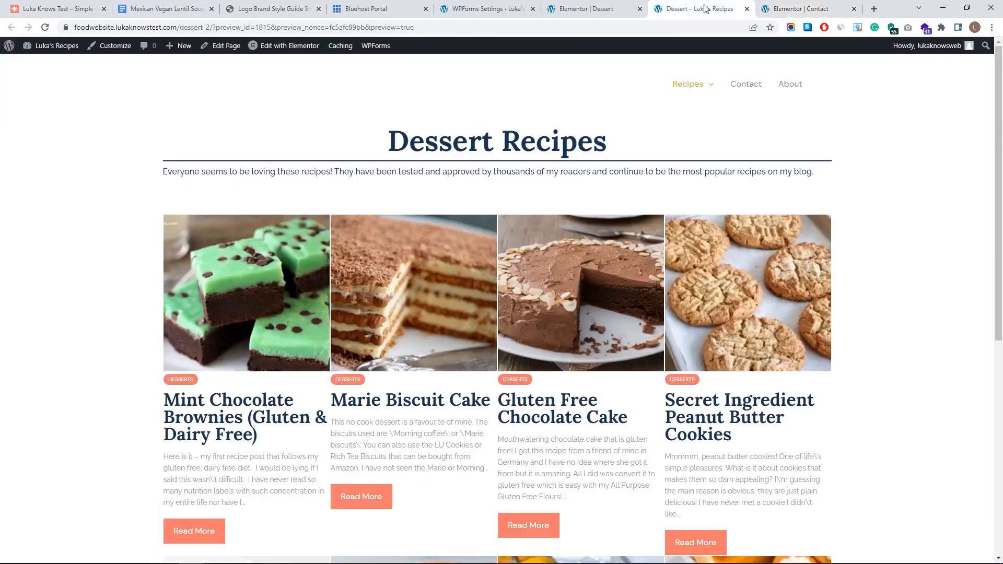
click(575, 9)
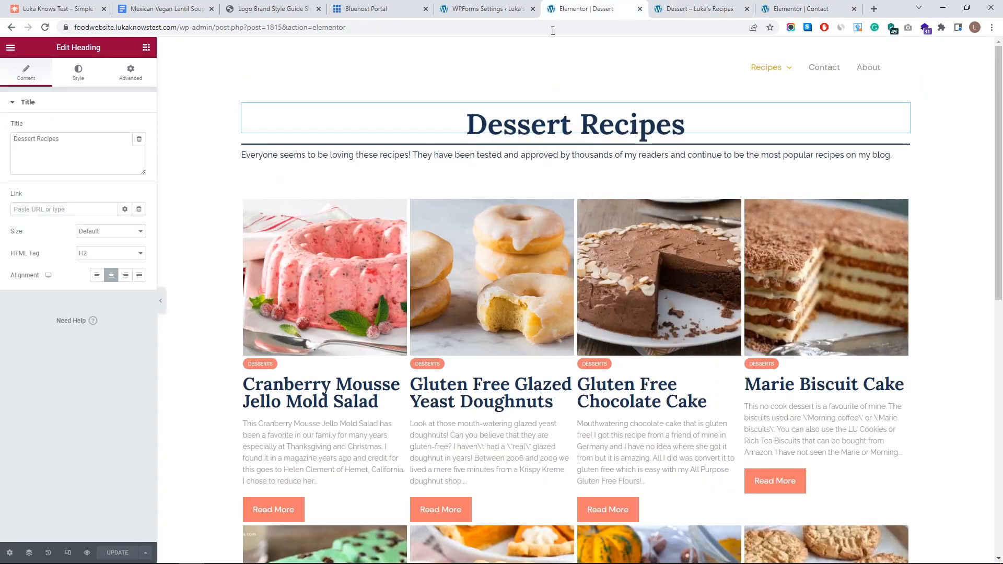
middle_click(589, 5)
middle_click(589, 5)
click(496, 7)
middle_click(64, 68)
click(648, 9)
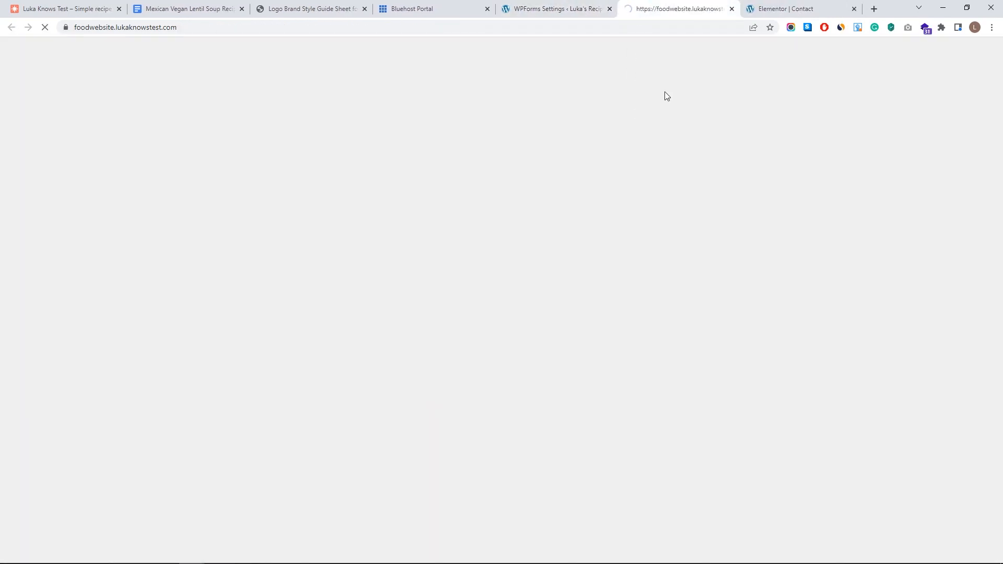